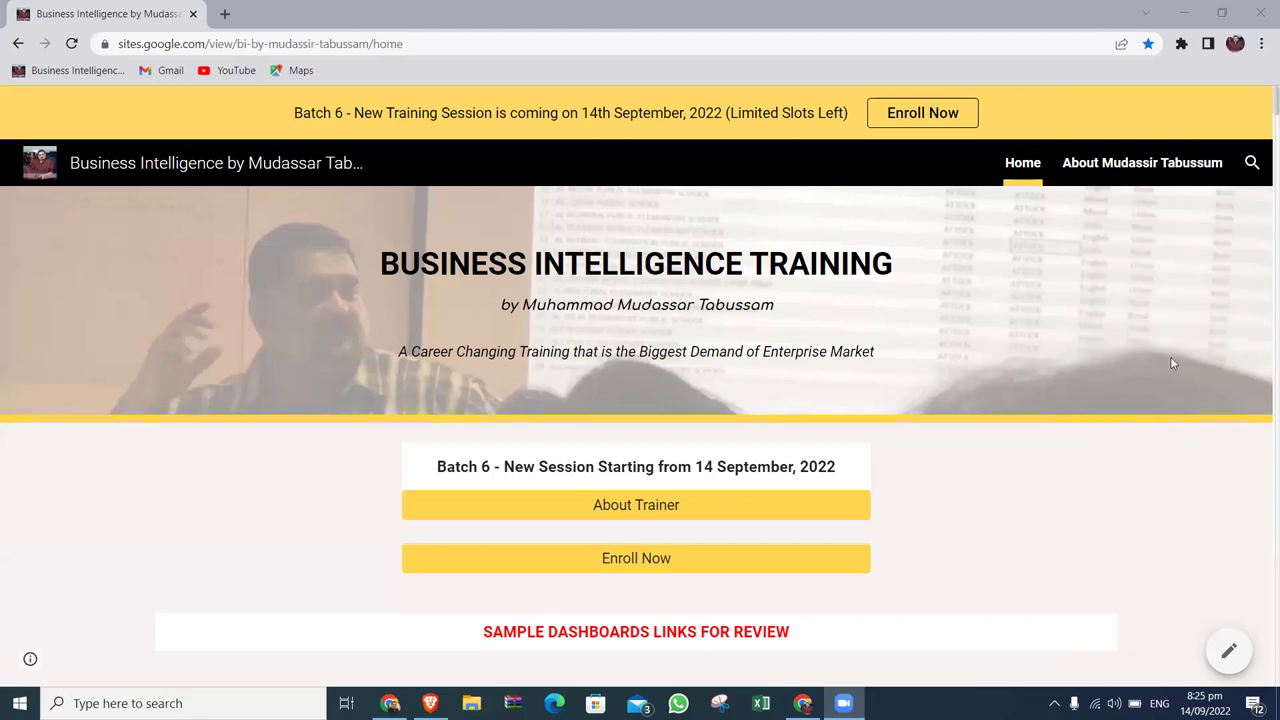
Scroll the home page down to the eight-stage business intelligence cycle diagram.
{"action": "scroll", "coordinate": [1149, 476], "scroll_direction": "down", "scroll_amount": 2}
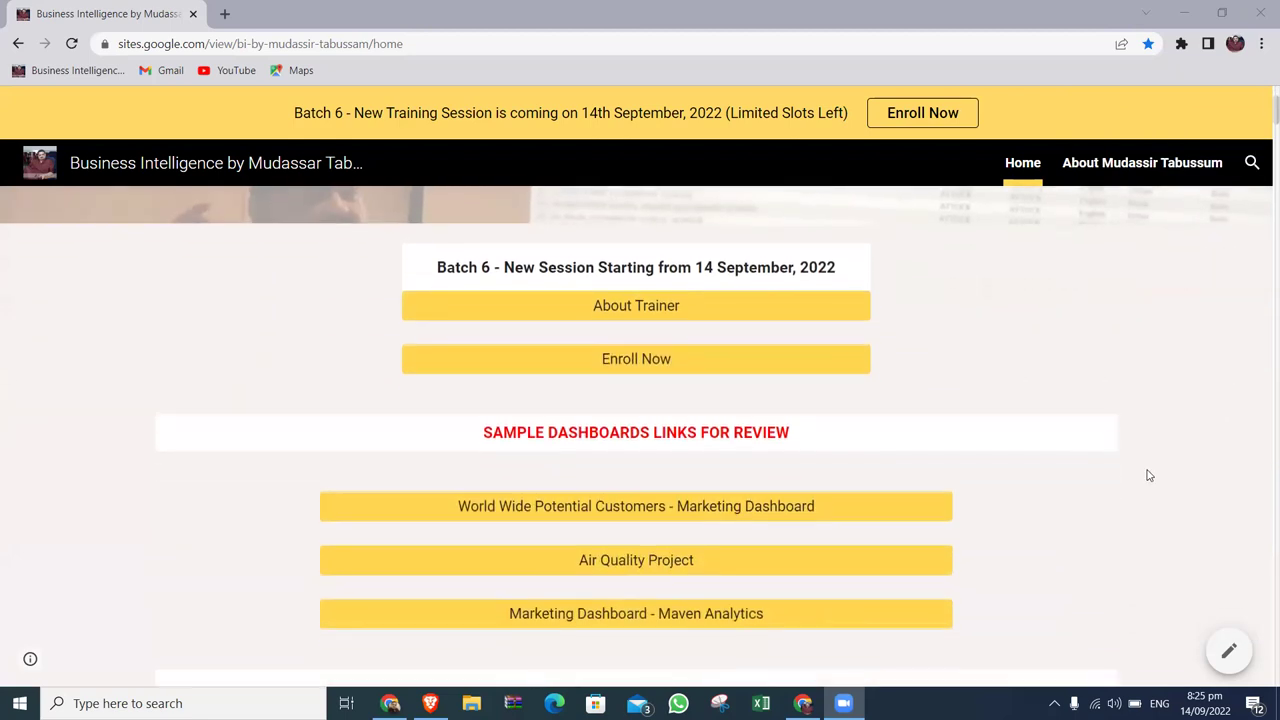
{"action": "scroll", "coordinate": [1149, 476], "scroll_direction": "down", "scroll_amount": 3}
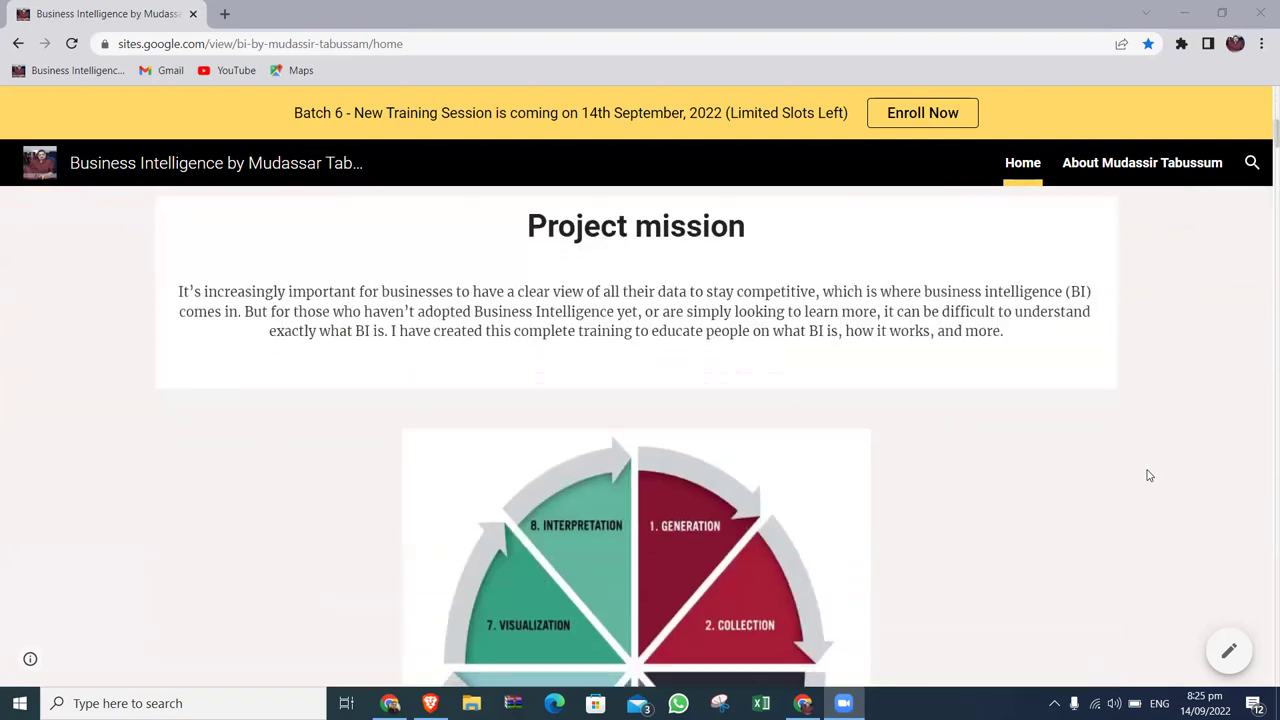
{"action": "scroll", "coordinate": [1149, 475], "scroll_direction": "up", "scroll_amount": 4}
{"action": "scroll", "coordinate": [1149, 475], "scroll_direction": "down", "scroll_amount": 7}
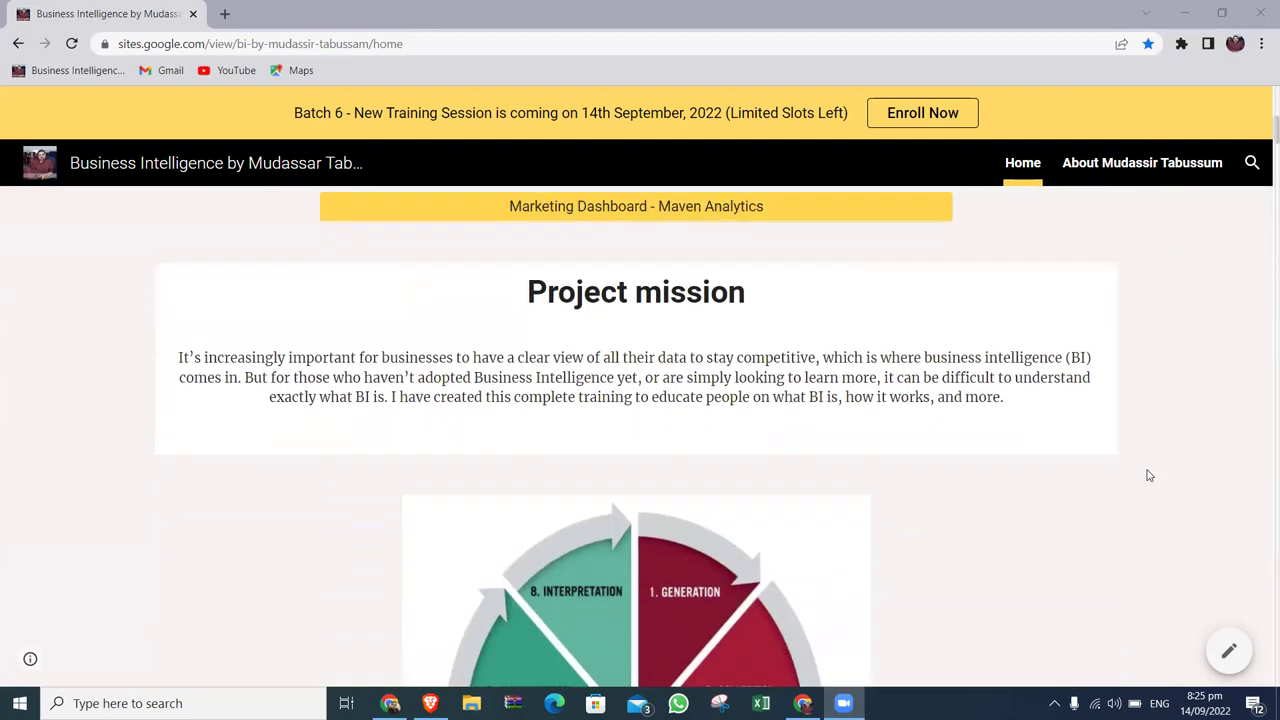
{"action": "scroll", "coordinate": [1149, 475], "scroll_direction": "down", "scroll_amount": 2}
{"action": "scroll", "coordinate": [1149, 475], "scroll_direction": "up", "scroll_amount": 2}
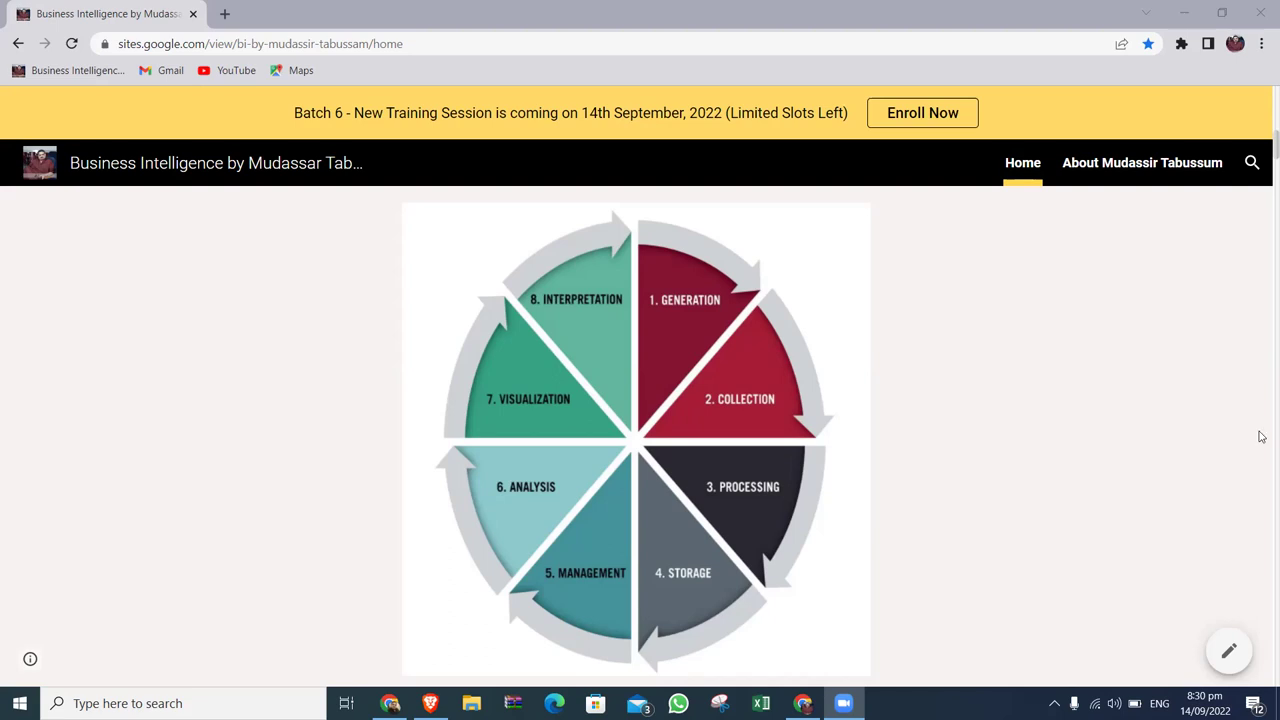
{"action": "scroll", "coordinate": [1260, 437], "scroll_direction": "down", "scroll_amount": 5}
{"action": "scroll", "coordinate": [1113, 293], "scroll_direction": "up", "scroll_amount": 4}
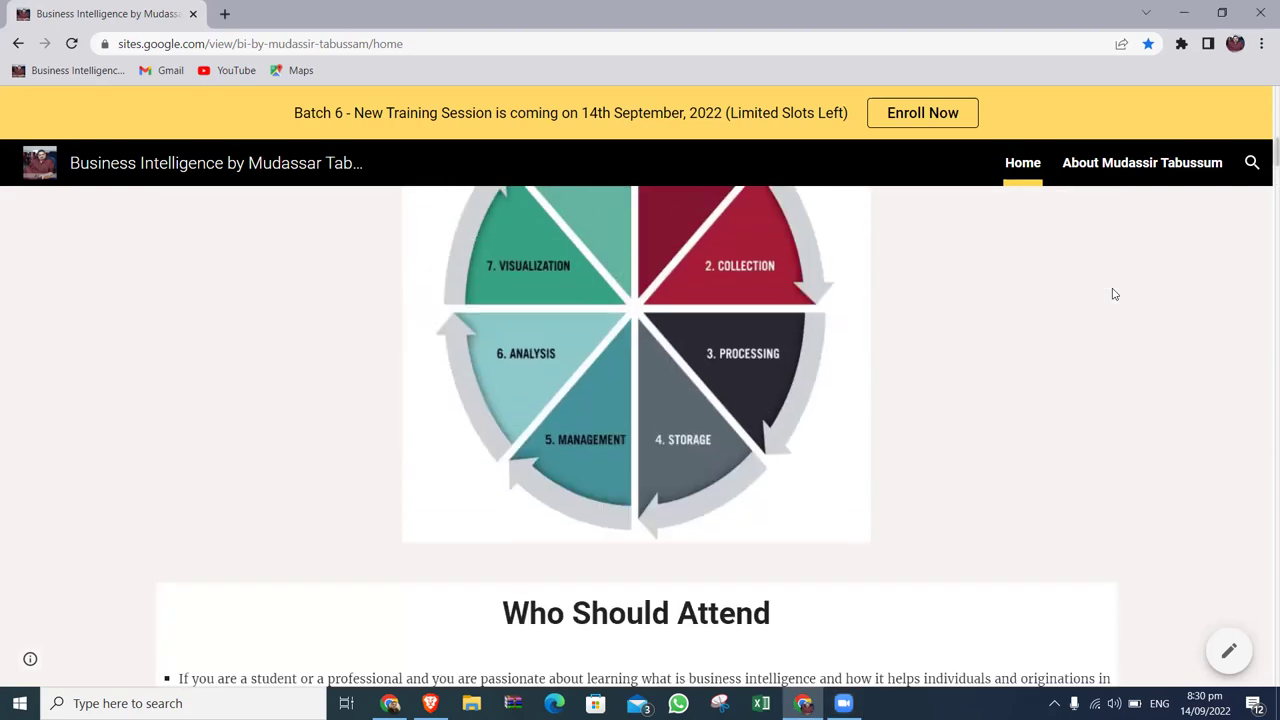
{"action": "scroll", "coordinate": [1128, 408], "scroll_direction": "up", "scroll_amount": 2}
{"action": "scroll", "coordinate": [1130, 410], "scroll_direction": "down", "scroll_amount": 1}
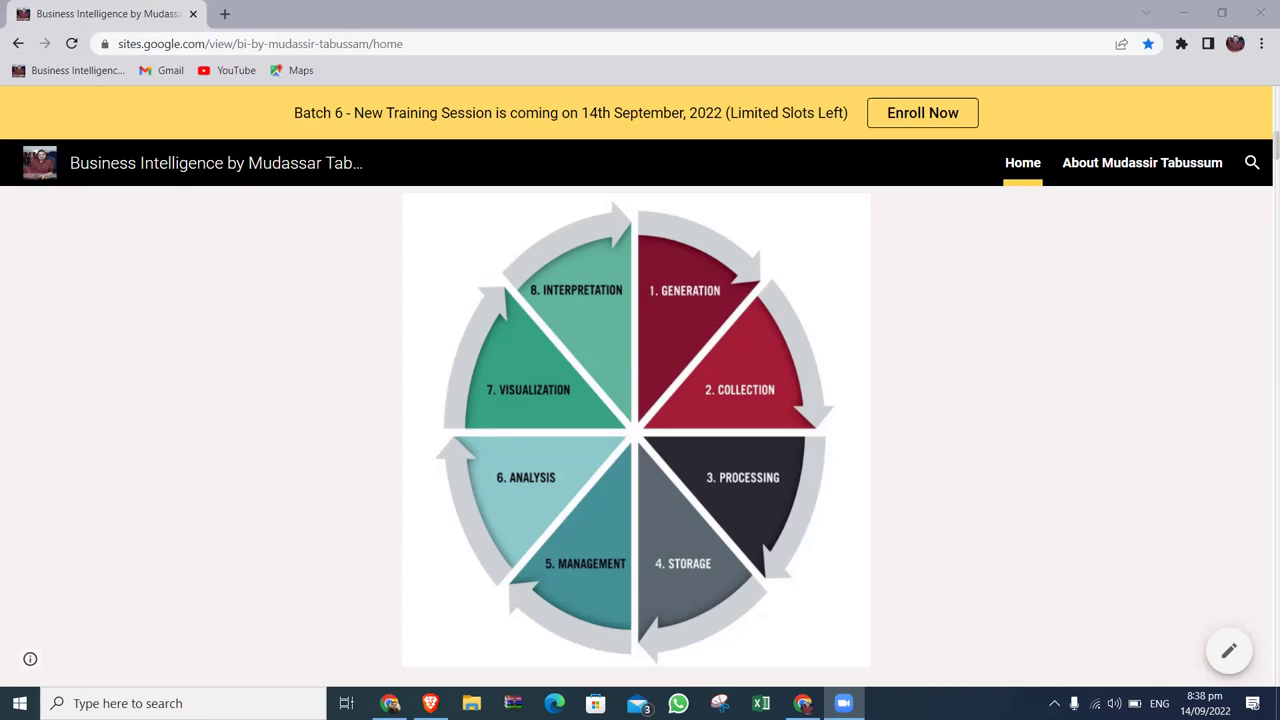
Search Google for upwork in a new tab and go to the Upwork log-in page.
{"action": "left_click", "coordinate": [390, 703]}
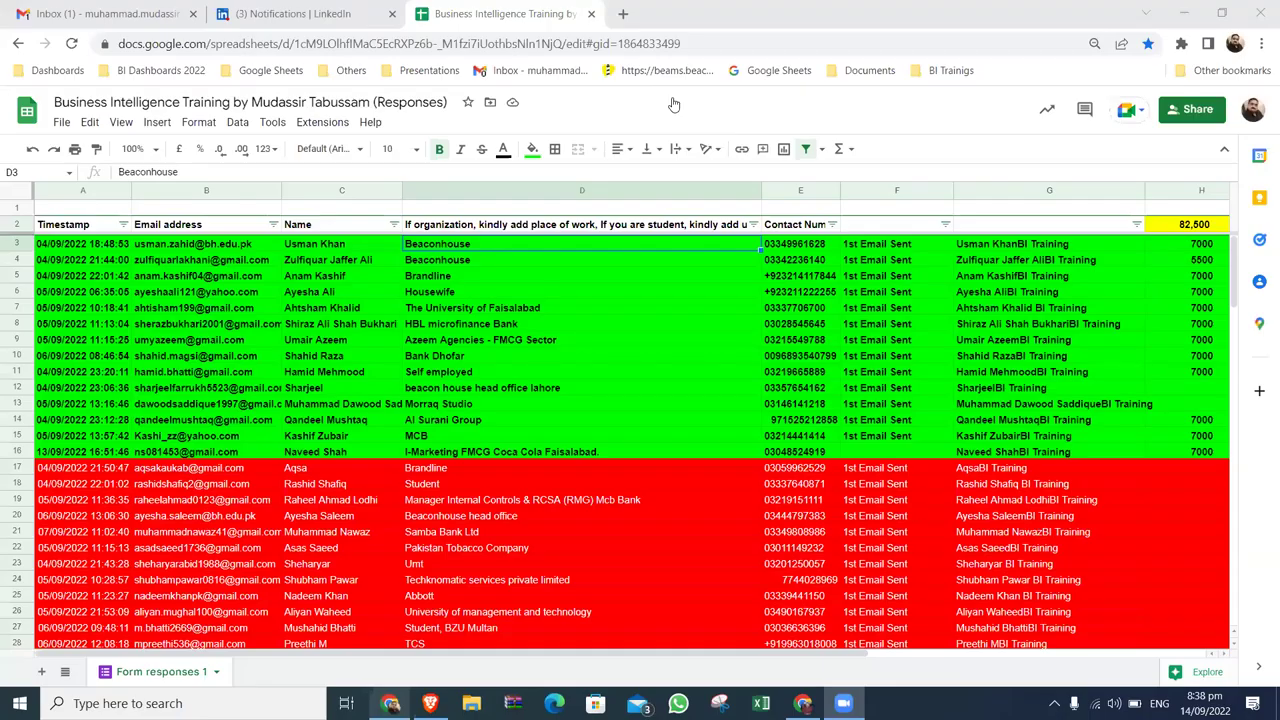
{"action": "key", "text": "ctrl+t"}
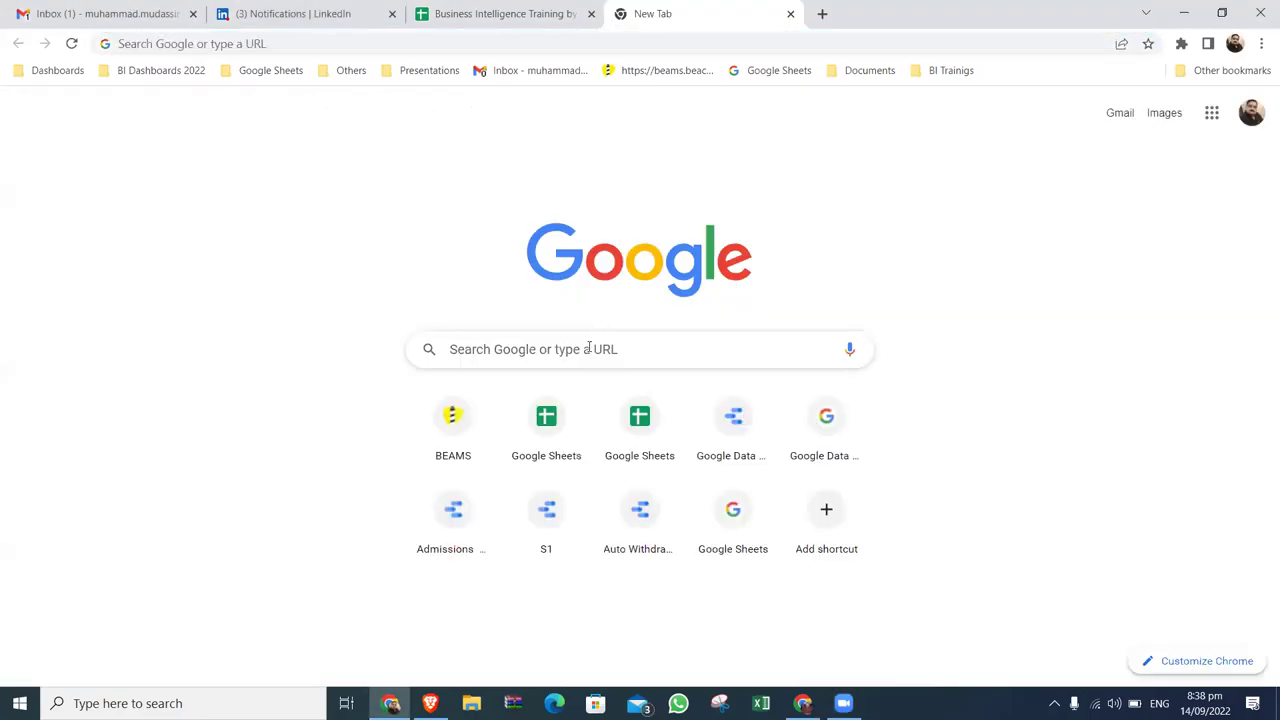
{"action": "left_click", "coordinate": [589, 347]}
{"action": "type", "text": "ups"}
{"action": "key", "text": "BackSpace"}
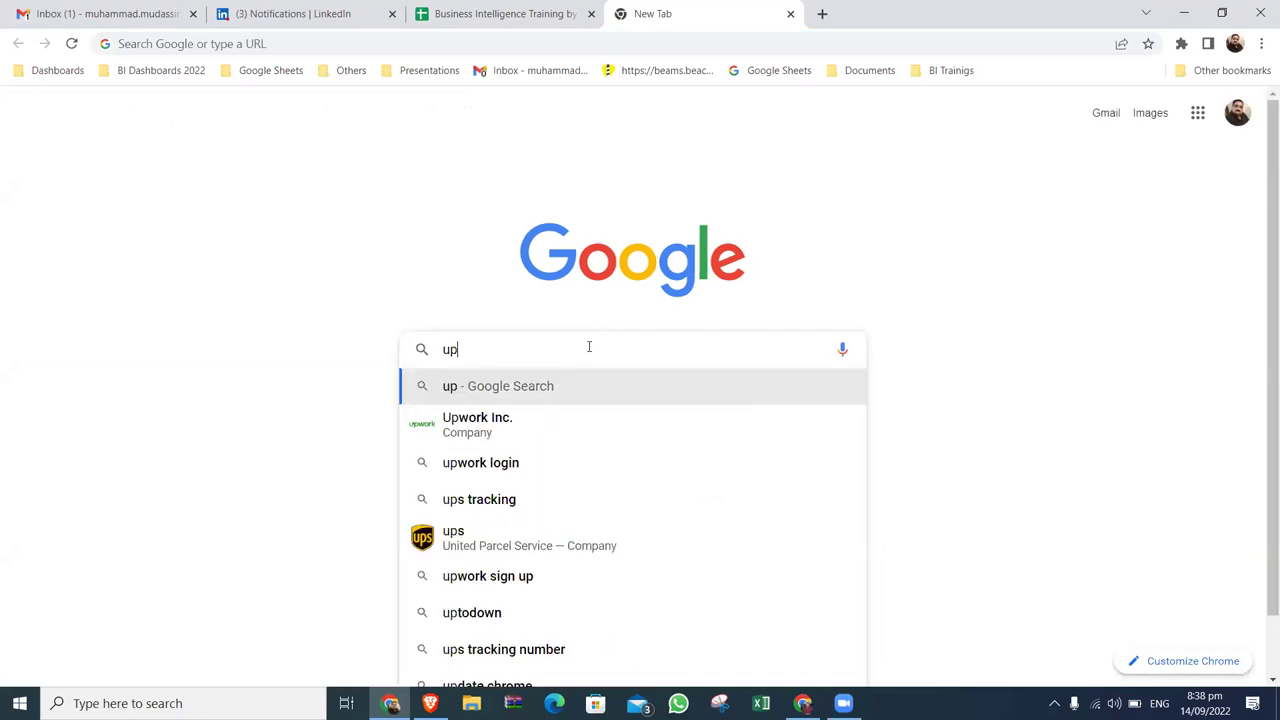
{"action": "key", "text": "Down"}
{"action": "key", "text": "Return"}
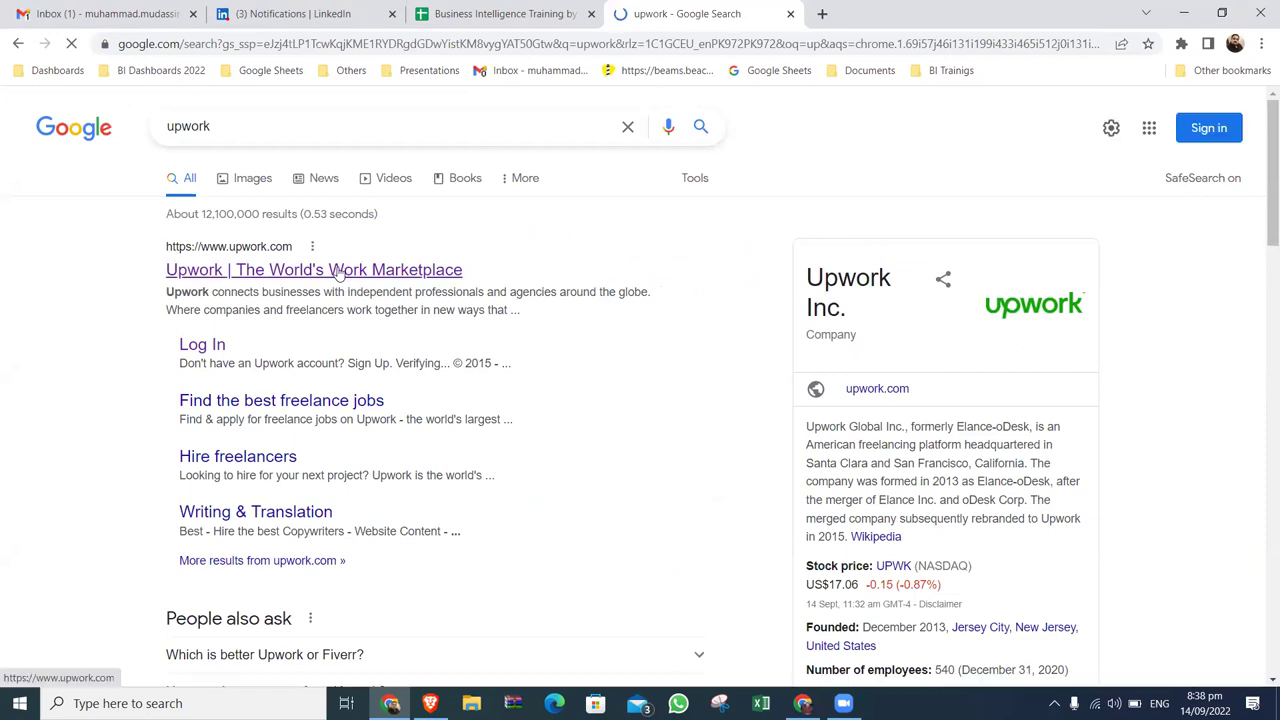
{"action": "left_click", "coordinate": [338, 275]}
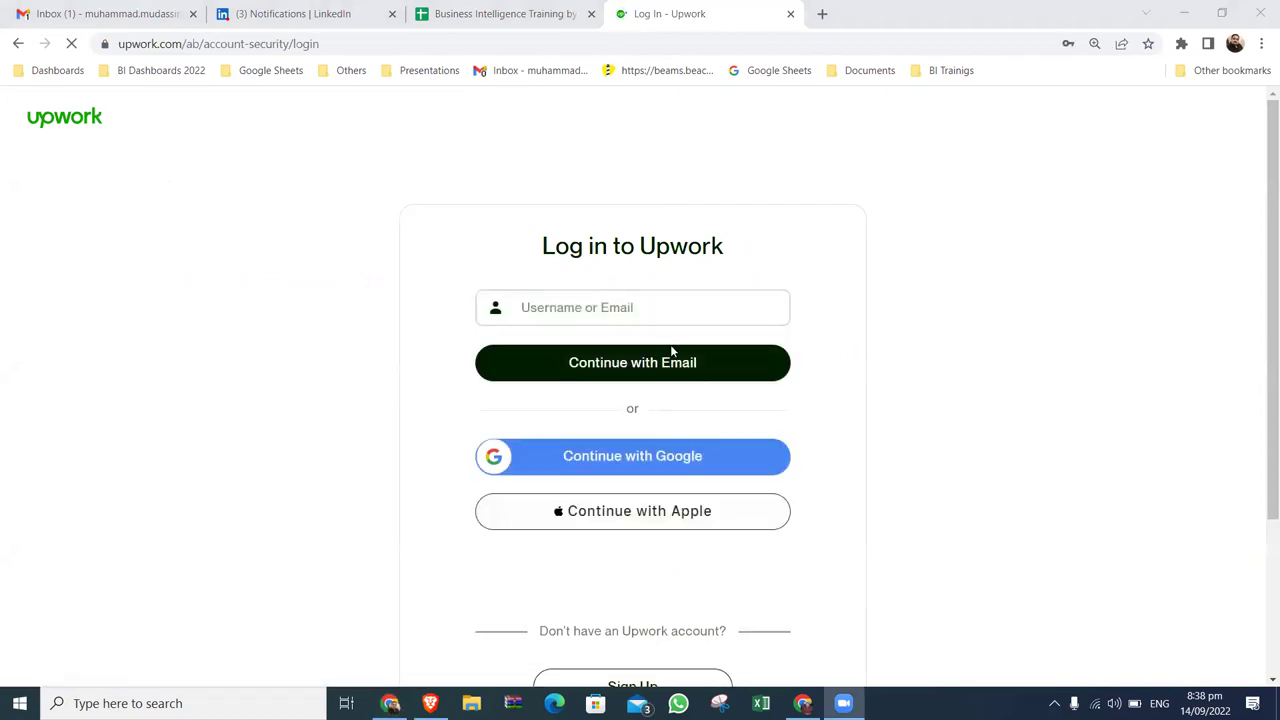
Try logging in to Upwork with the saved email address.
{"action": "left_click", "coordinate": [668, 362]}
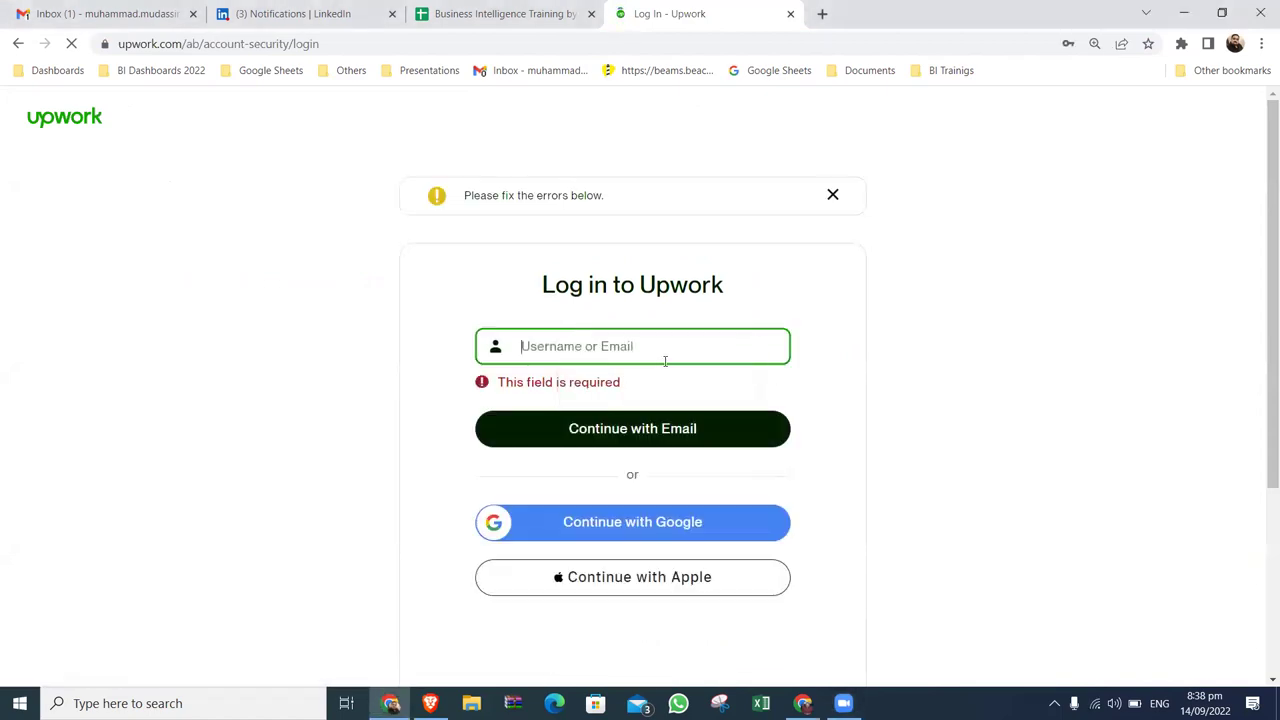
{"action": "left_click", "coordinate": [666, 351]}
{"action": "left_click", "coordinate": [655, 386]}
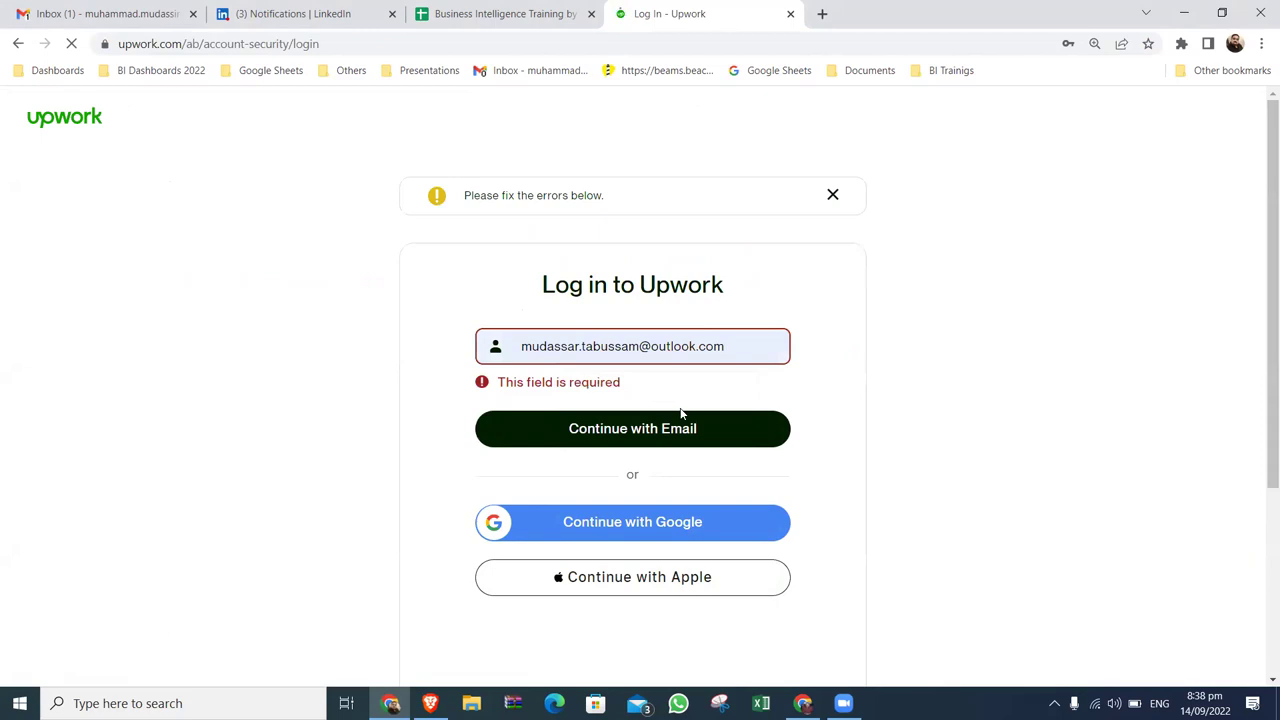
{"action": "left_click", "coordinate": [675, 428]}
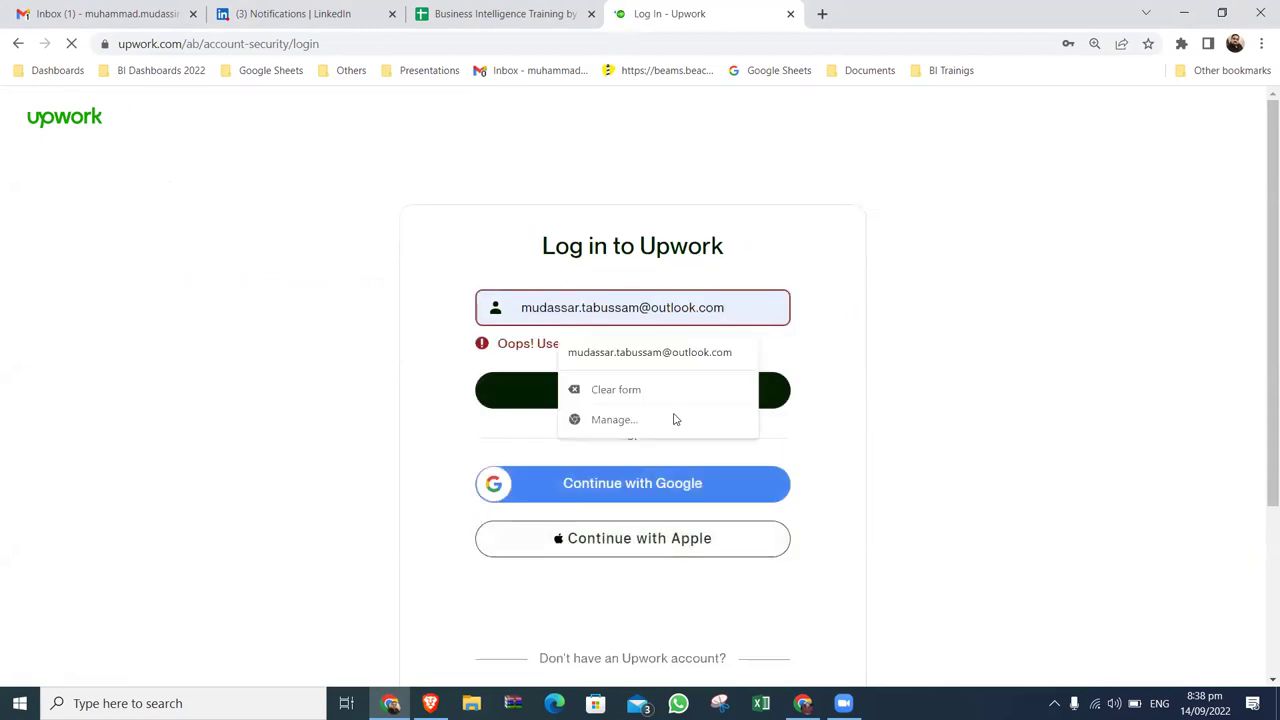
Switch to Continue with Google, choose the Google account, and dismiss the saved-password suggestions.
{"action": "left_click", "coordinate": [722, 496]}
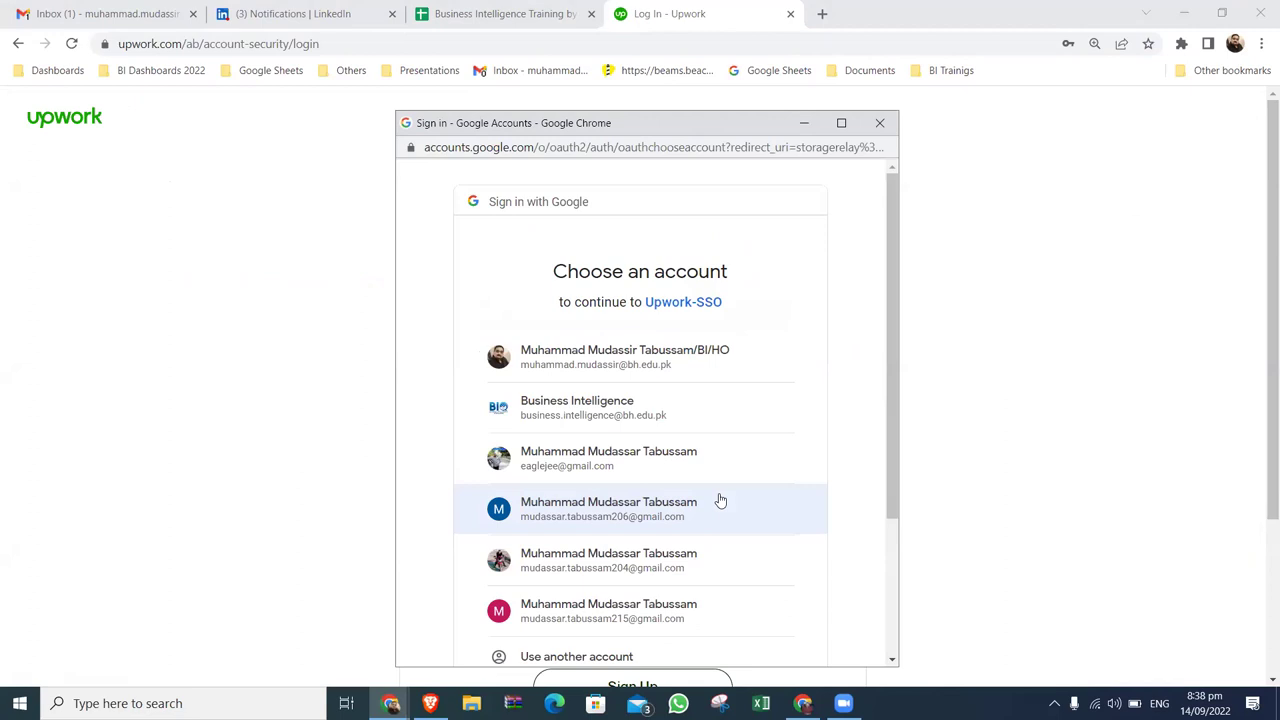
{"action": "scroll", "coordinate": [720, 500], "scroll_direction": "down", "scroll_amount": 3}
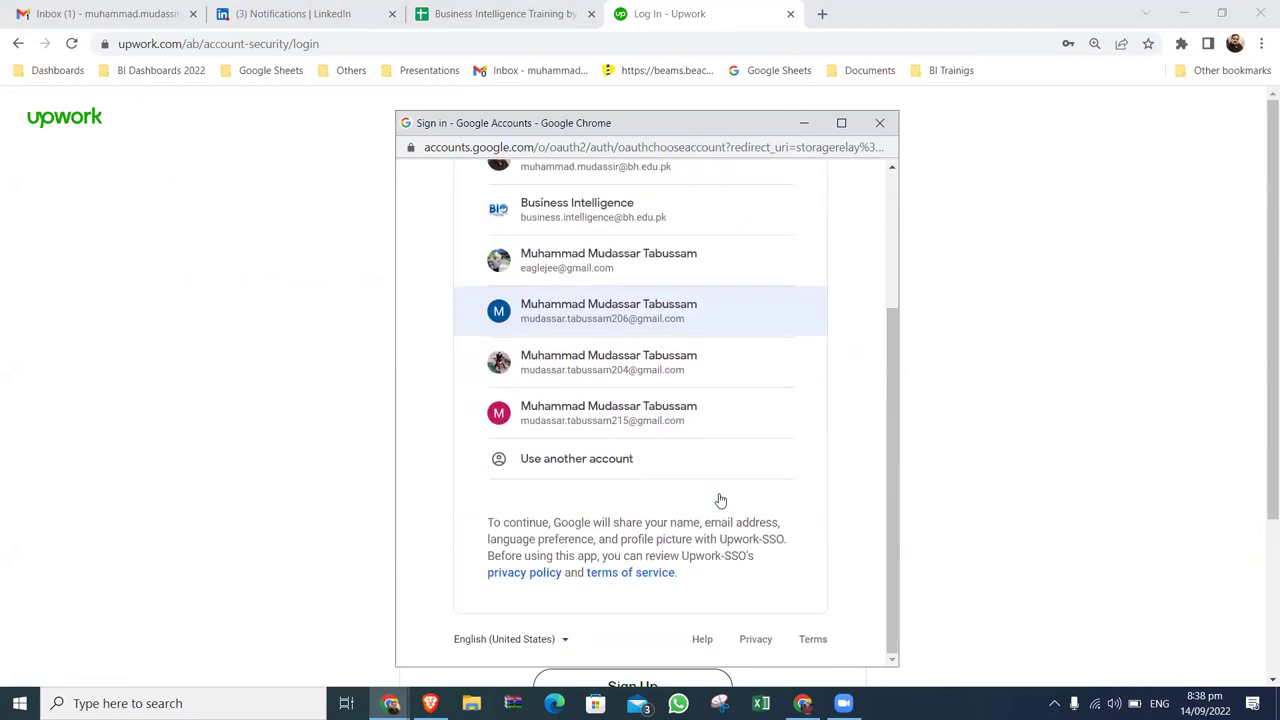
{"action": "scroll", "coordinate": [720, 500], "scroll_direction": "up", "scroll_amount": 2}
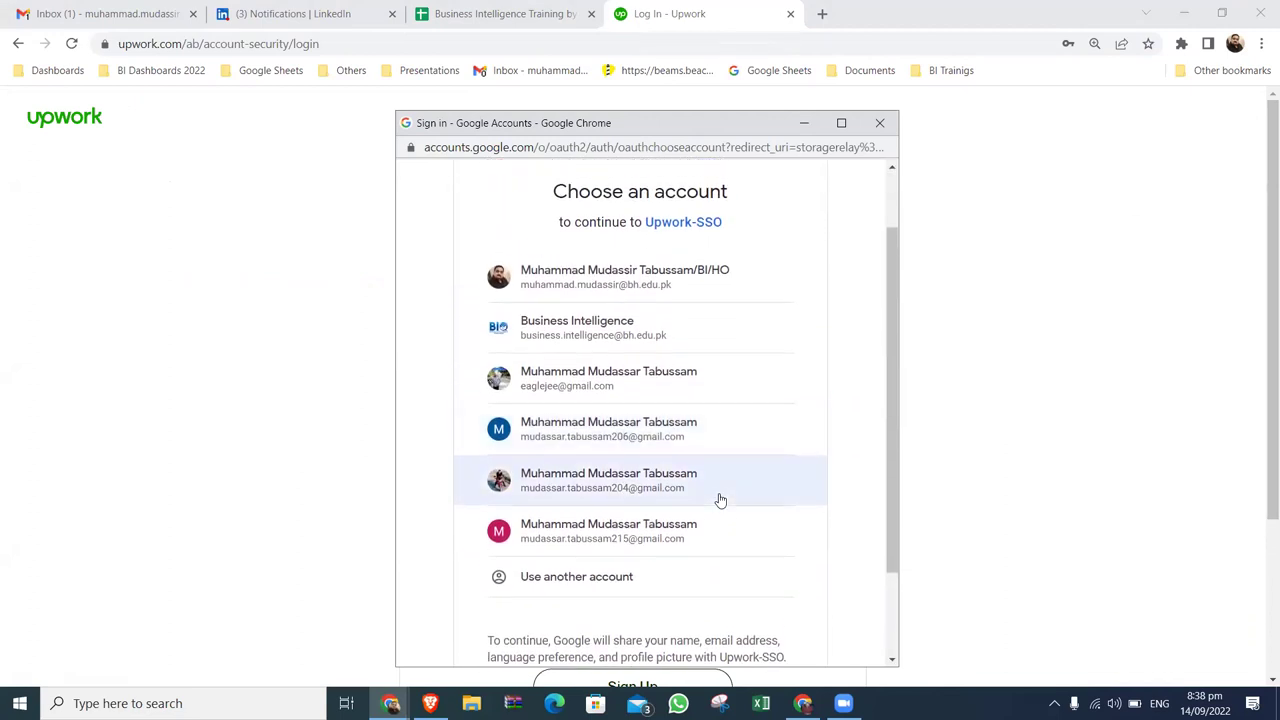
{"action": "scroll", "coordinate": [720, 500], "scroll_direction": "down", "scroll_amount": 1}
{"action": "left_click", "coordinate": [690, 364]}
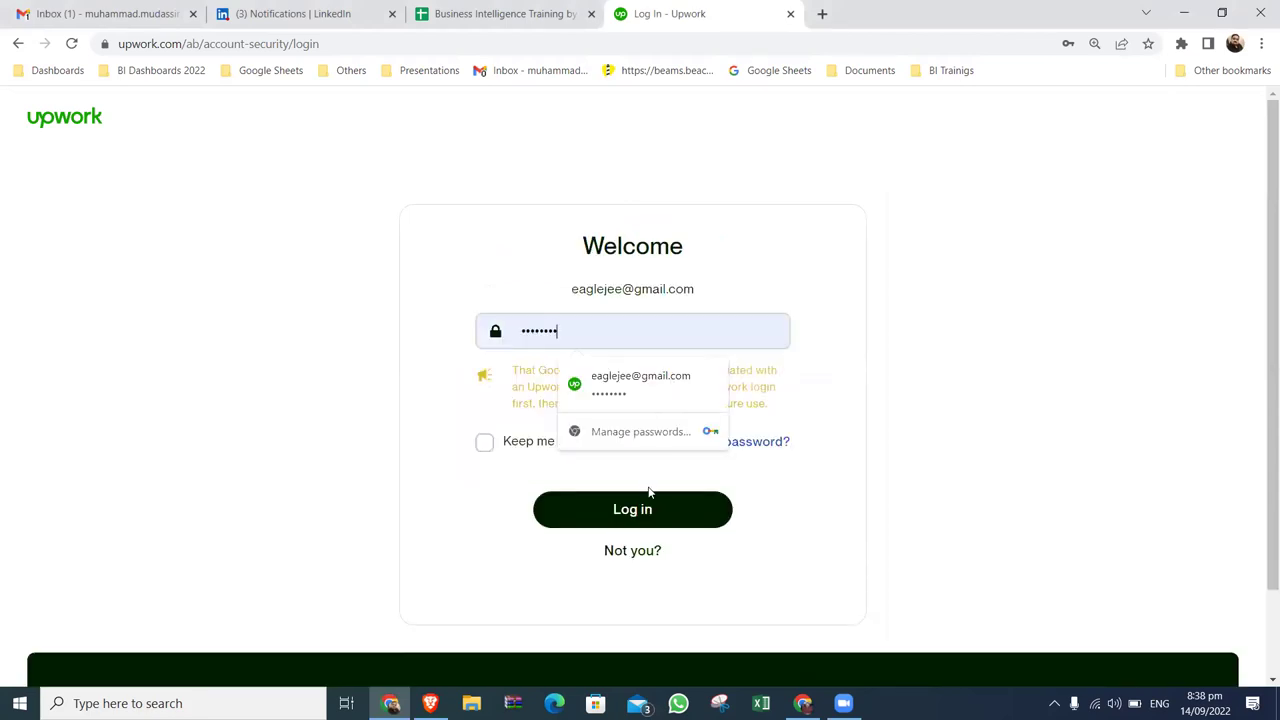
{"action": "left_click", "coordinate": [933, 415]}
Log in to Upwork and scroll through the Best Matches job feed.
{"action": "left_click", "coordinate": [632, 510]}
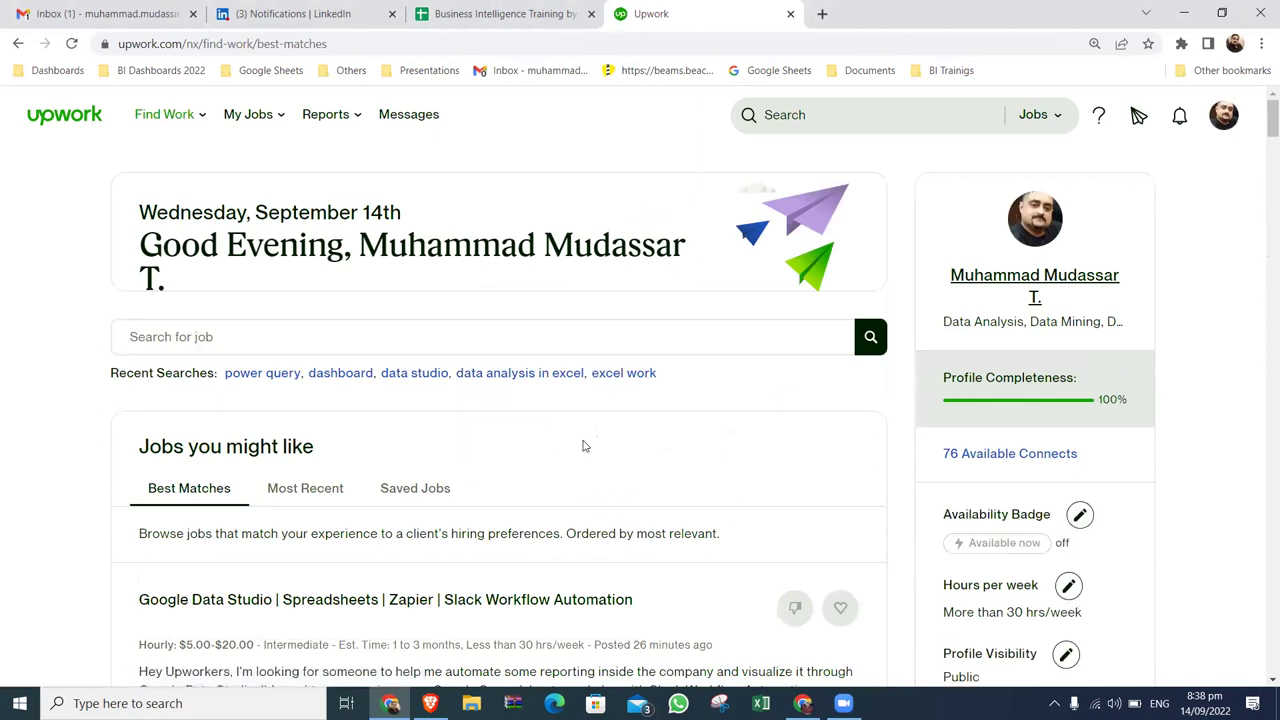
{"action": "scroll", "coordinate": [585, 446], "scroll_direction": "down", "scroll_amount": 2}
{"action": "scroll", "coordinate": [585, 446], "scroll_direction": "down", "scroll_amount": 6}
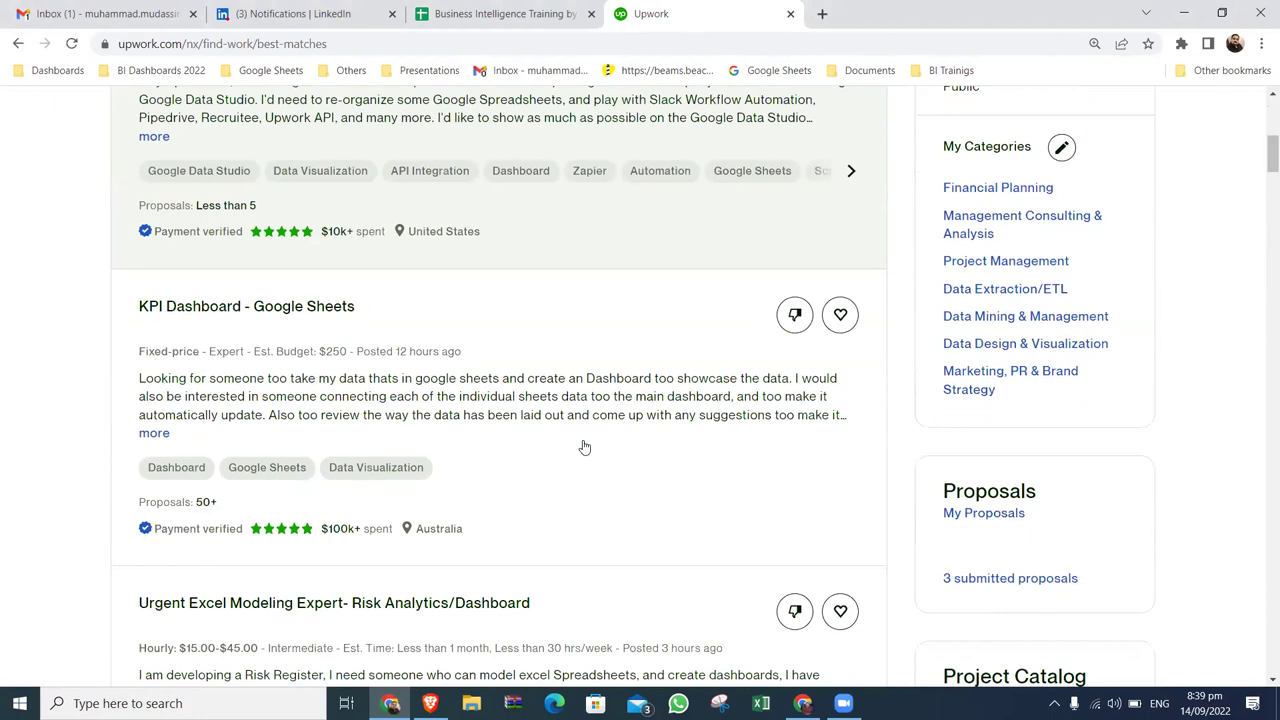
{"action": "scroll", "coordinate": [585, 446], "scroll_direction": "down", "scroll_amount": 1}
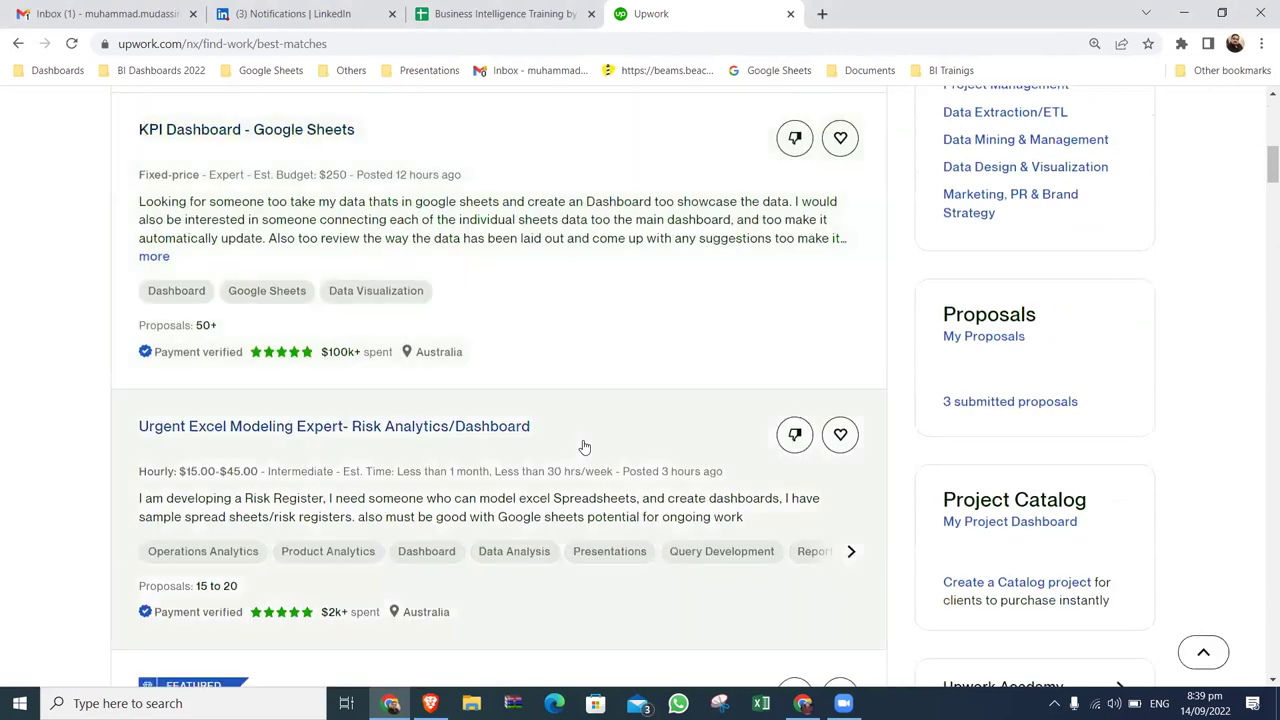
{"action": "scroll", "coordinate": [585, 446], "scroll_direction": "down", "scroll_amount": 1}
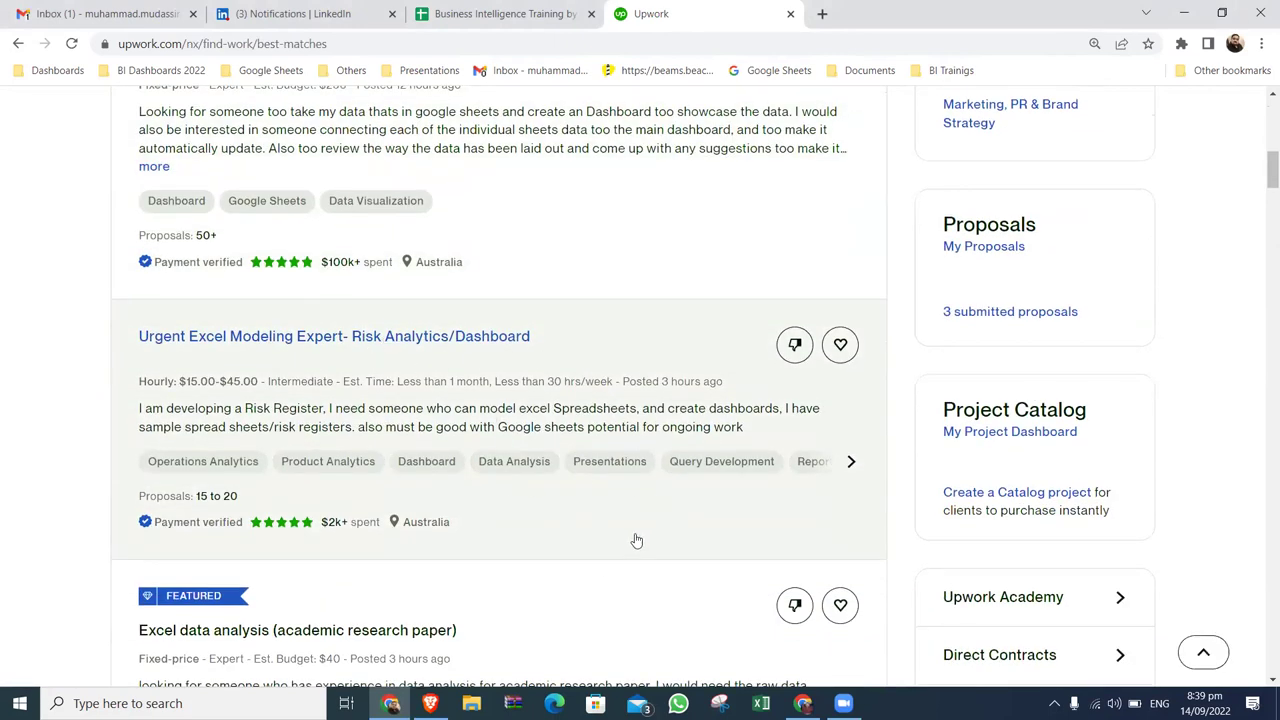
View the Urgent Excel Modeling Expert job details, then return to the Best Matches list.
{"action": "left_click", "coordinate": [369, 337]}
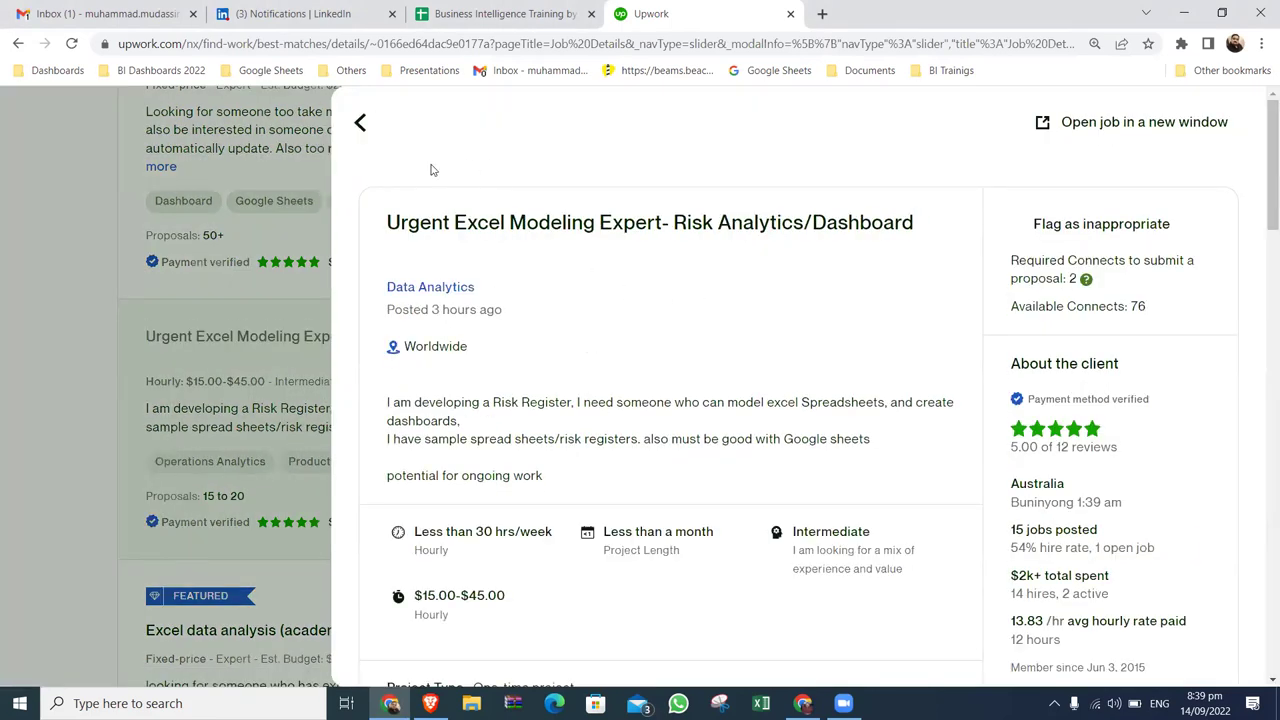
{"action": "left_click", "coordinate": [362, 122]}
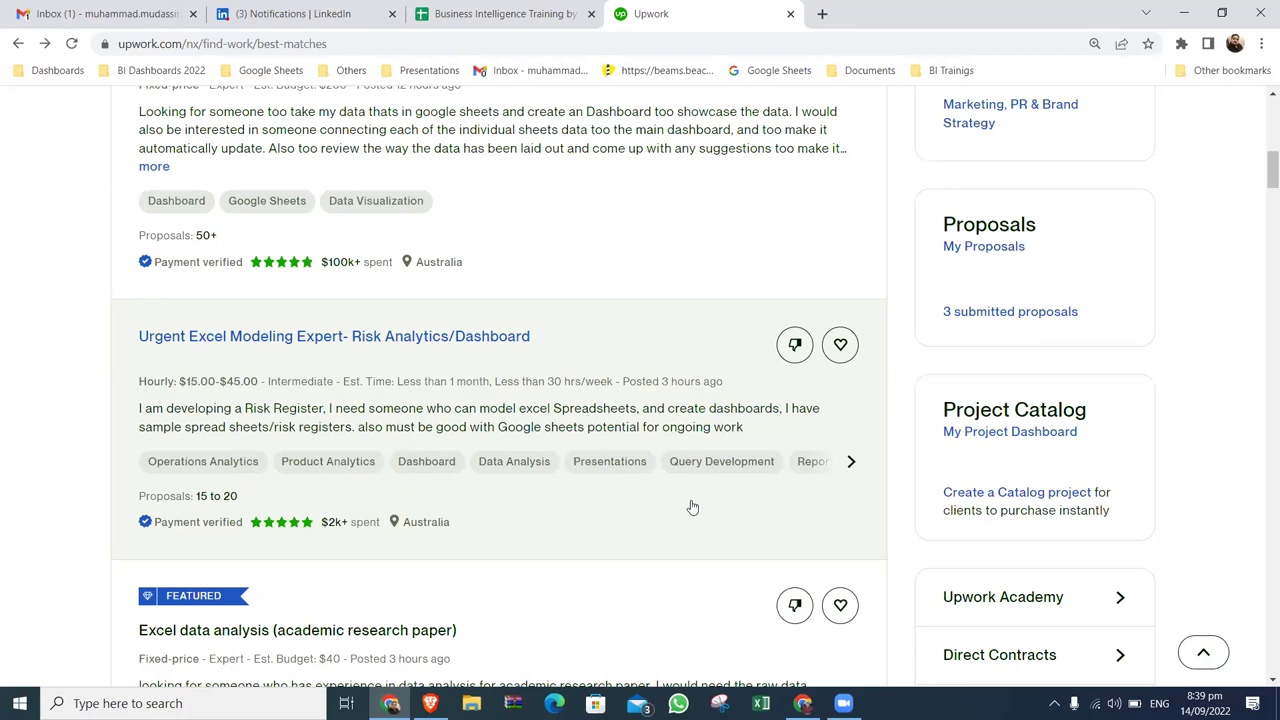
Scroll the job list and open 'Data visualisation for survey results!' in a new tab.
{"action": "scroll", "coordinate": [690, 508], "scroll_direction": "down", "scroll_amount": 4}
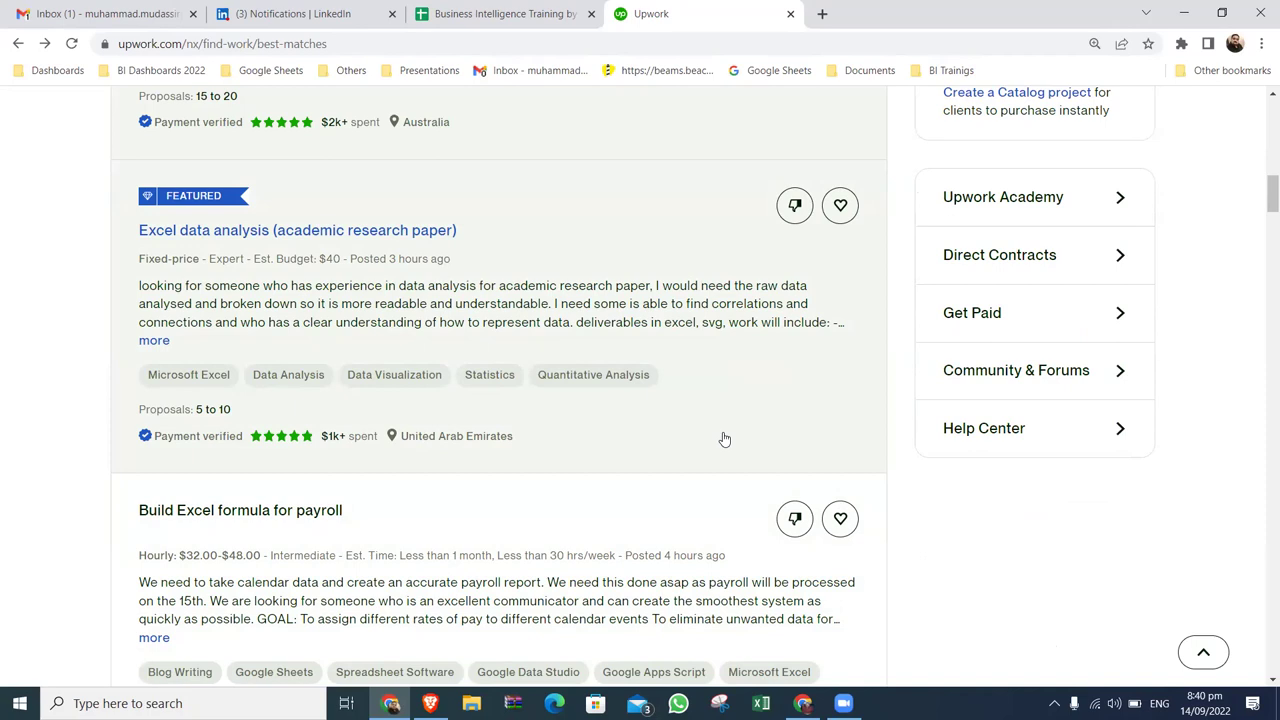
{"action": "scroll", "coordinate": [724, 439], "scroll_direction": "down", "scroll_amount": 3}
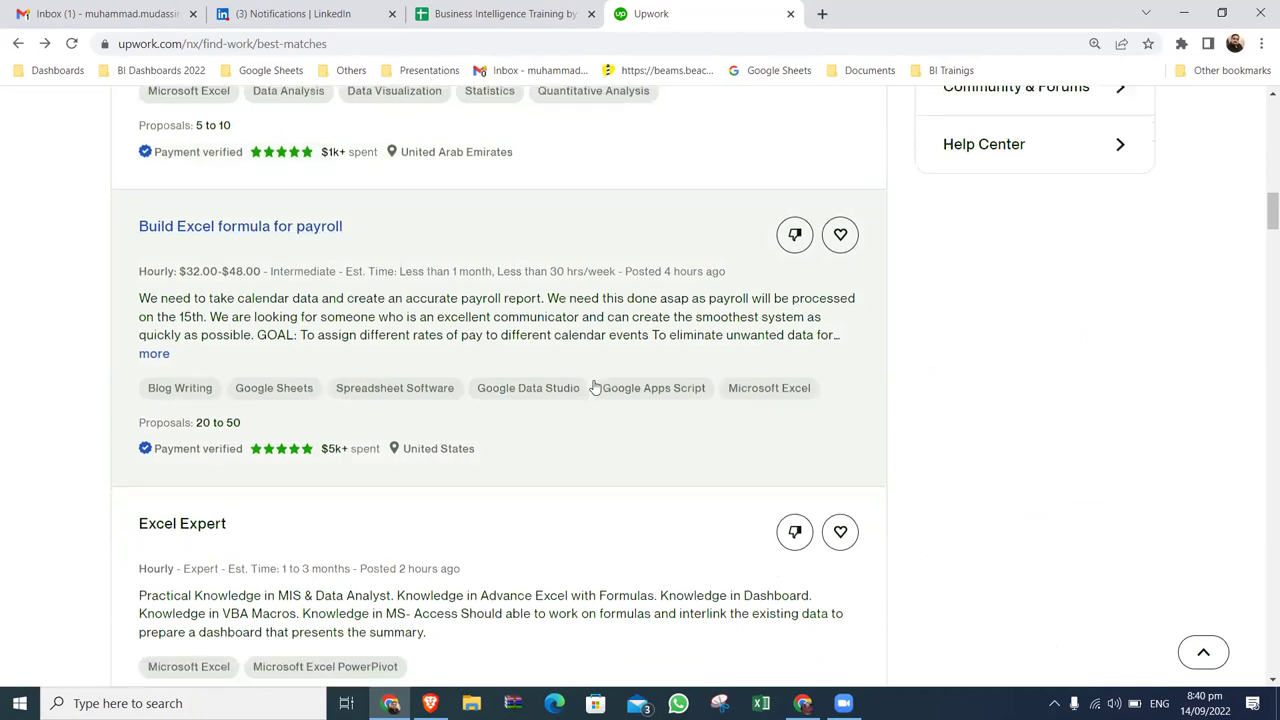
{"action": "scroll", "coordinate": [541, 370], "scroll_direction": "down", "scroll_amount": 3}
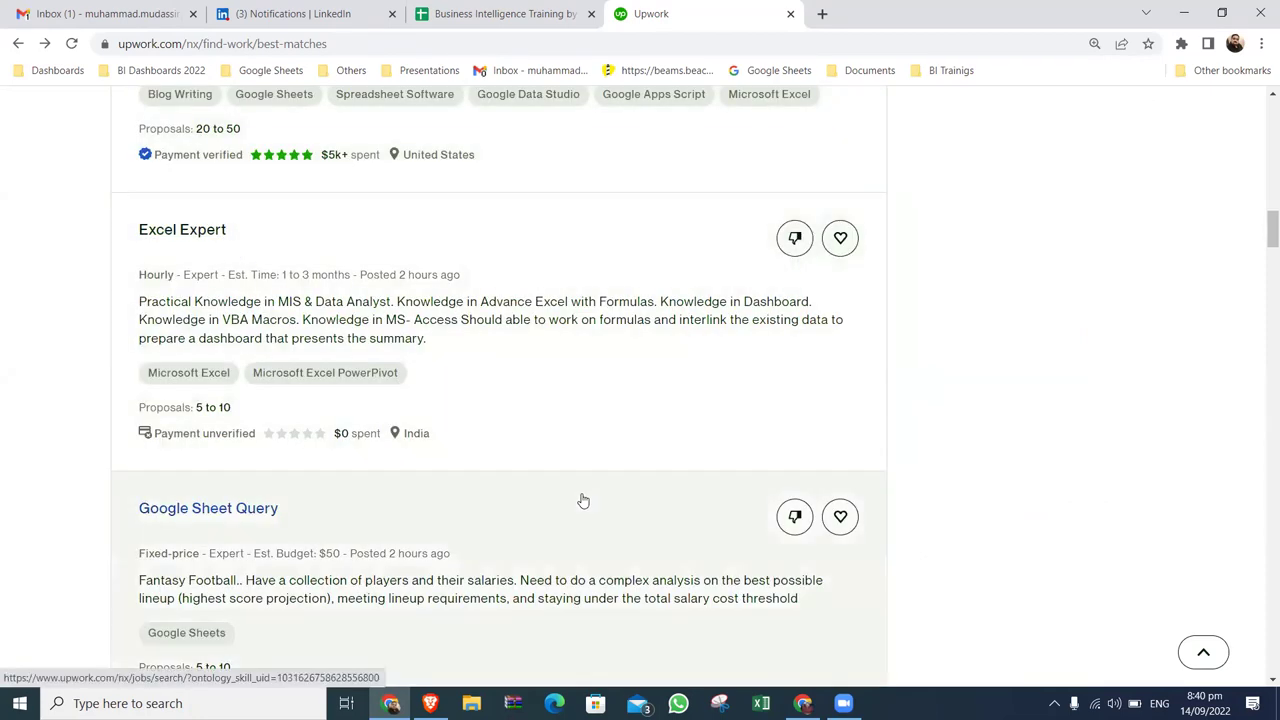
{"action": "scroll", "coordinate": [581, 500], "scroll_direction": "down", "scroll_amount": 3}
{"action": "scroll", "coordinate": [583, 500], "scroll_direction": "down", "scroll_amount": 1}
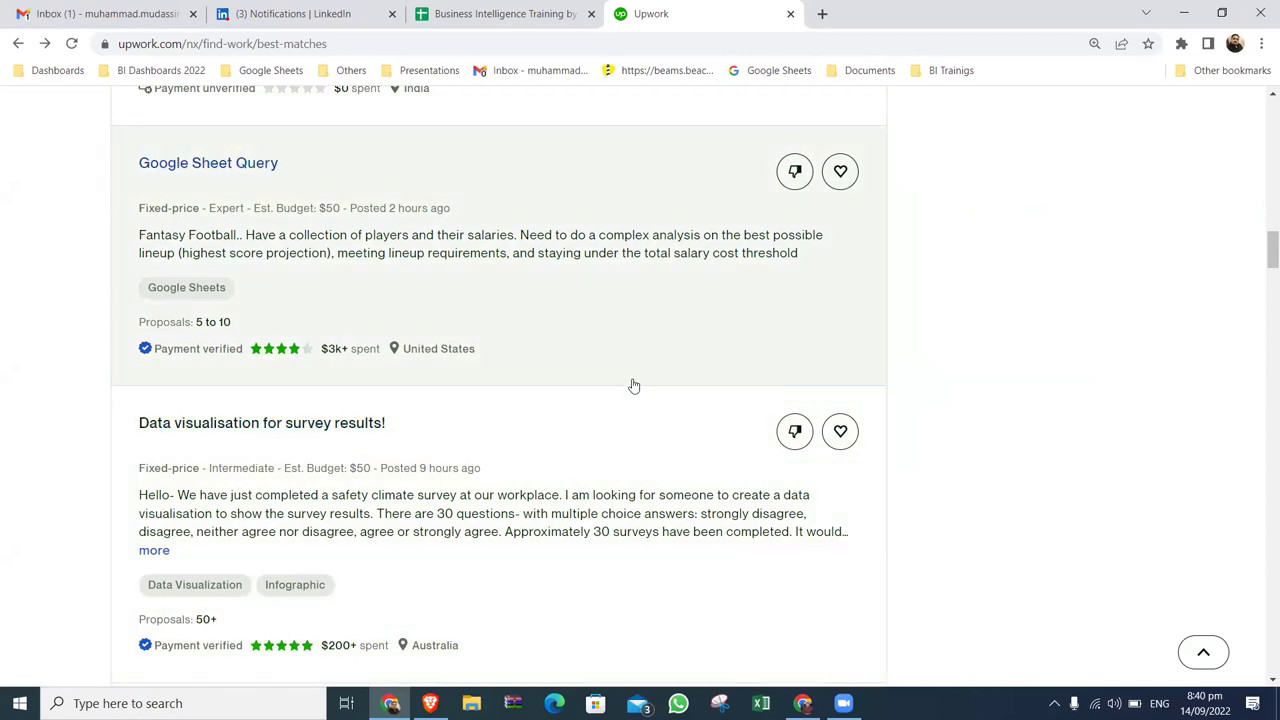
{"action": "scroll", "coordinate": [633, 385], "scroll_direction": "down", "scroll_amount": 3}
{"action": "scroll", "coordinate": [633, 385], "scroll_direction": "down", "scroll_amount": 1}
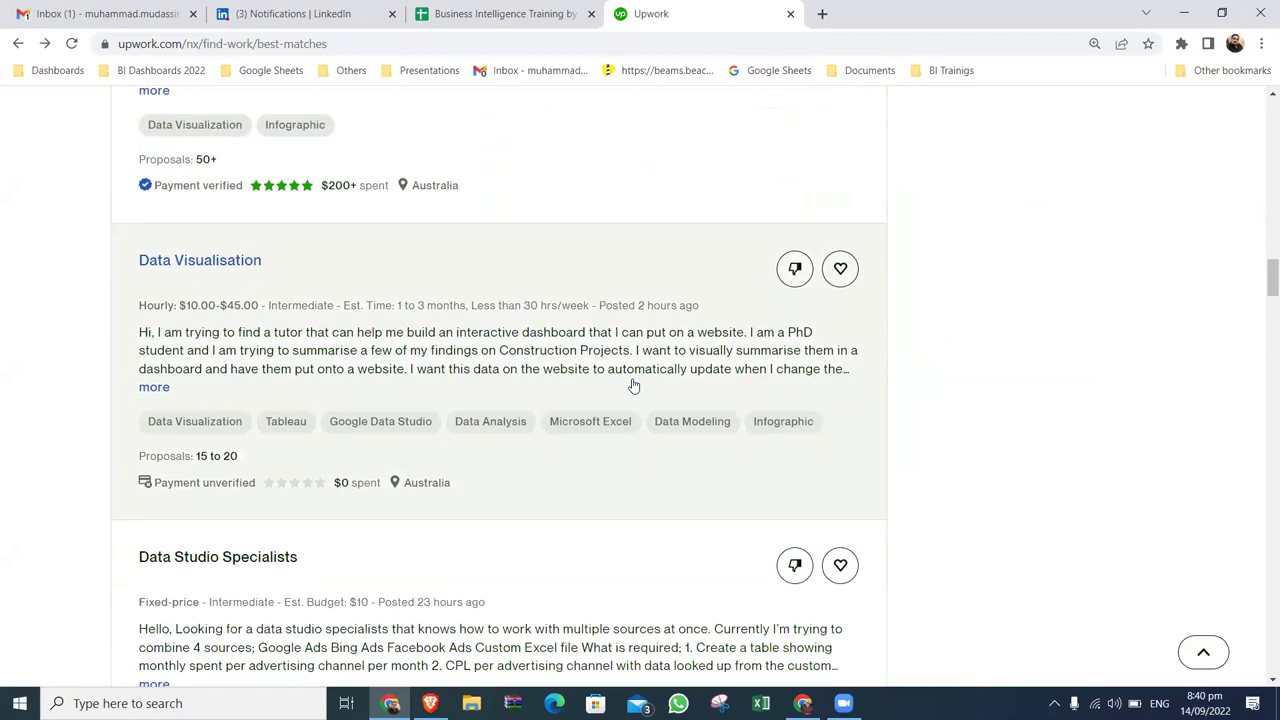
{"action": "scroll", "coordinate": [633, 385], "scroll_direction": "up", "scroll_amount": 3}
{"action": "right_click", "coordinate": [338, 300]}
{"action": "left_click", "coordinate": [370, 310]}
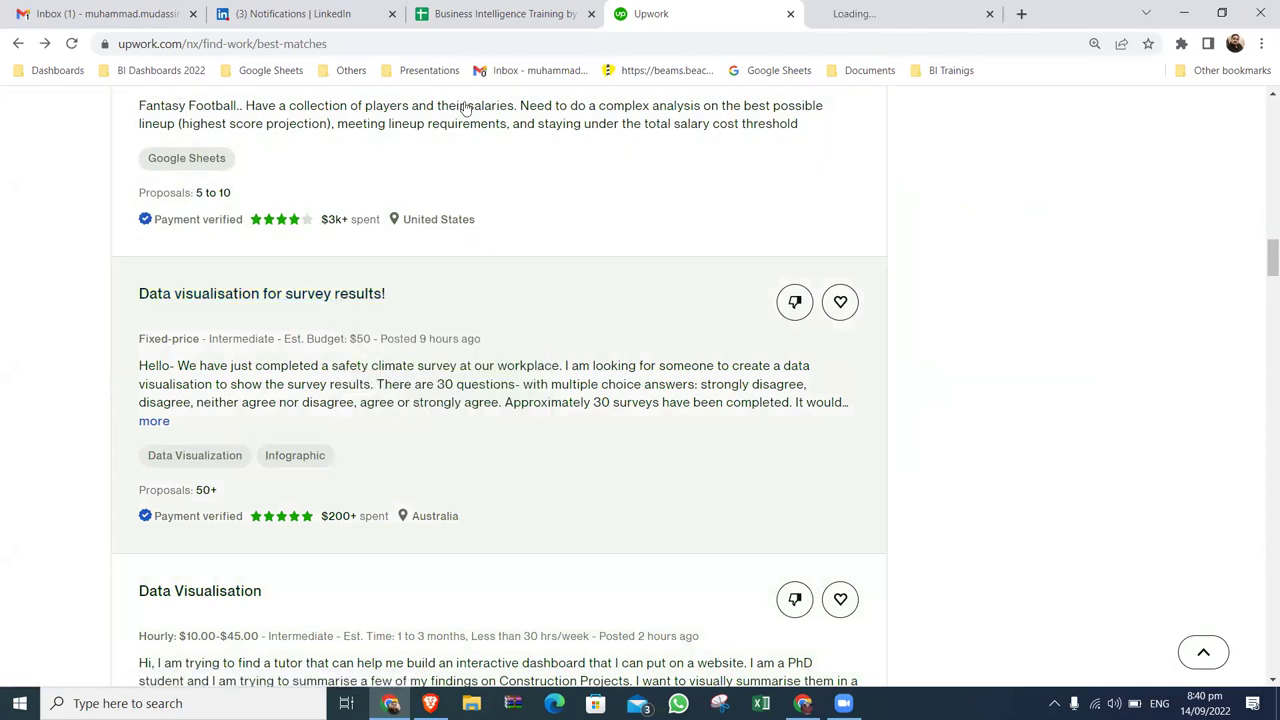
On the survey job's tab, download the attached survey results CSV.
{"action": "left_click", "coordinate": [900, 13]}
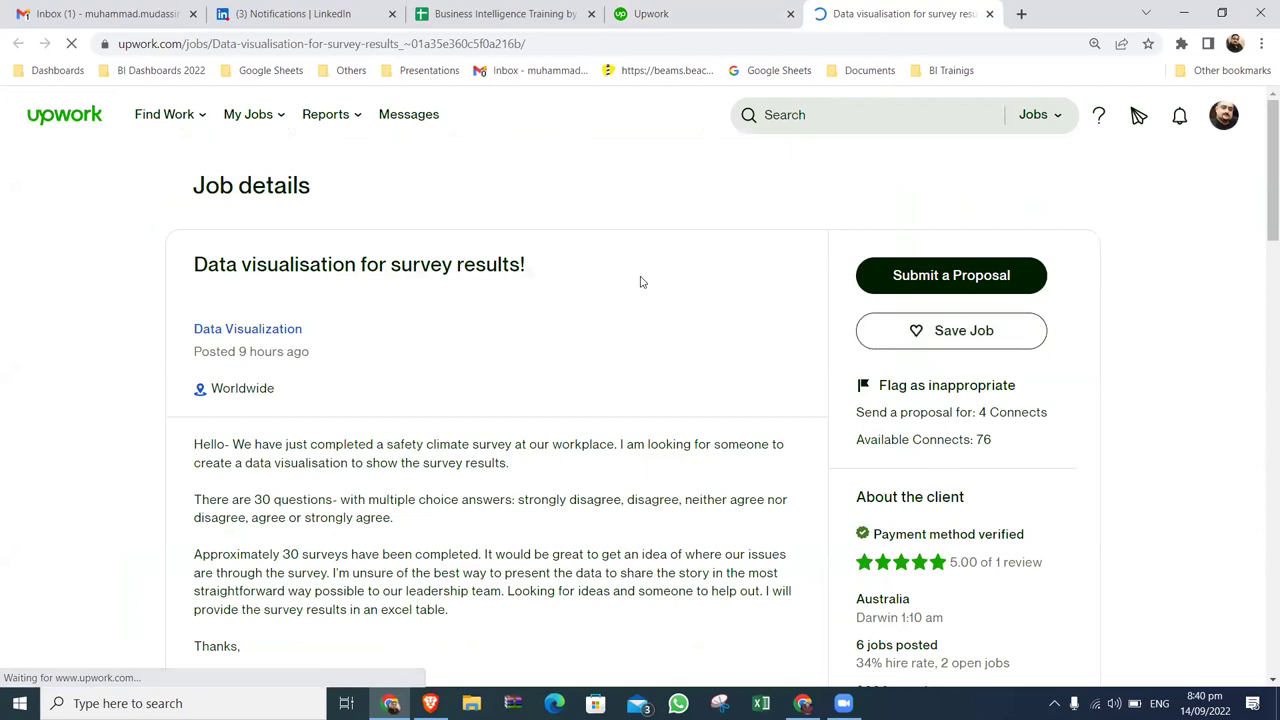
{"action": "scroll", "coordinate": [700, 460], "scroll_direction": "down", "scroll_amount": 4}
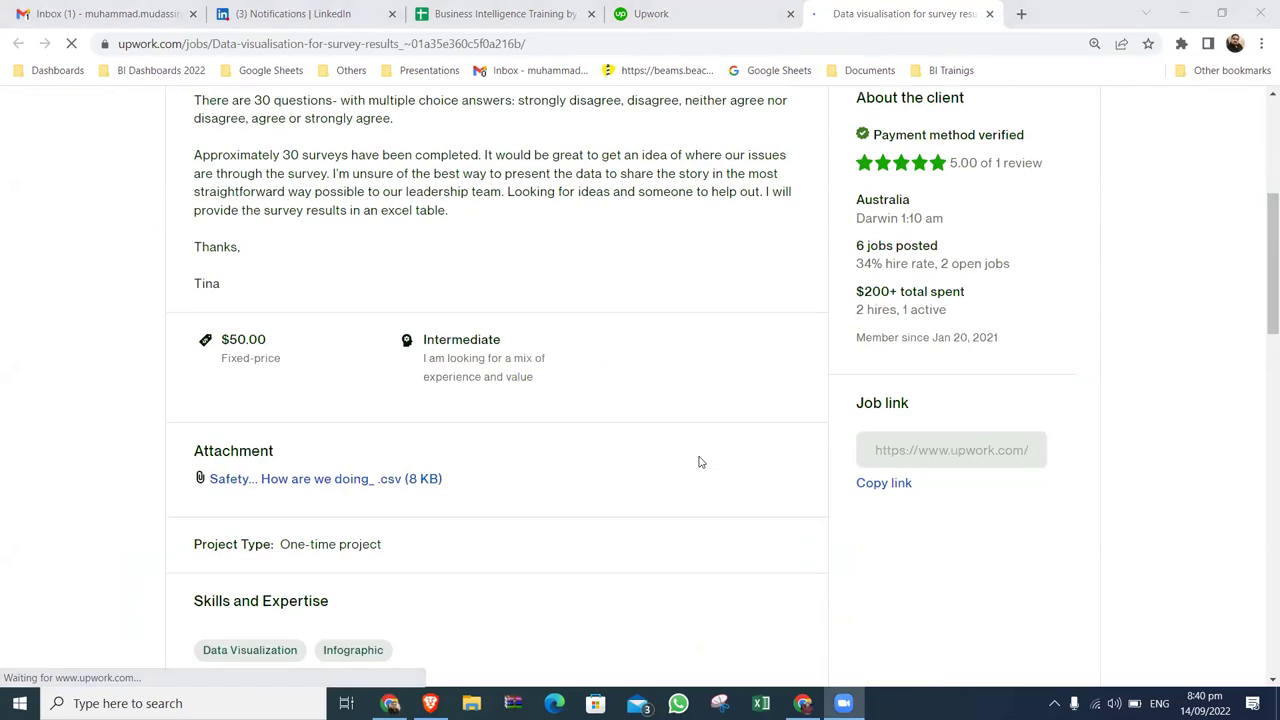
{"action": "scroll", "coordinate": [700, 462], "scroll_direction": "down", "scroll_amount": 1}
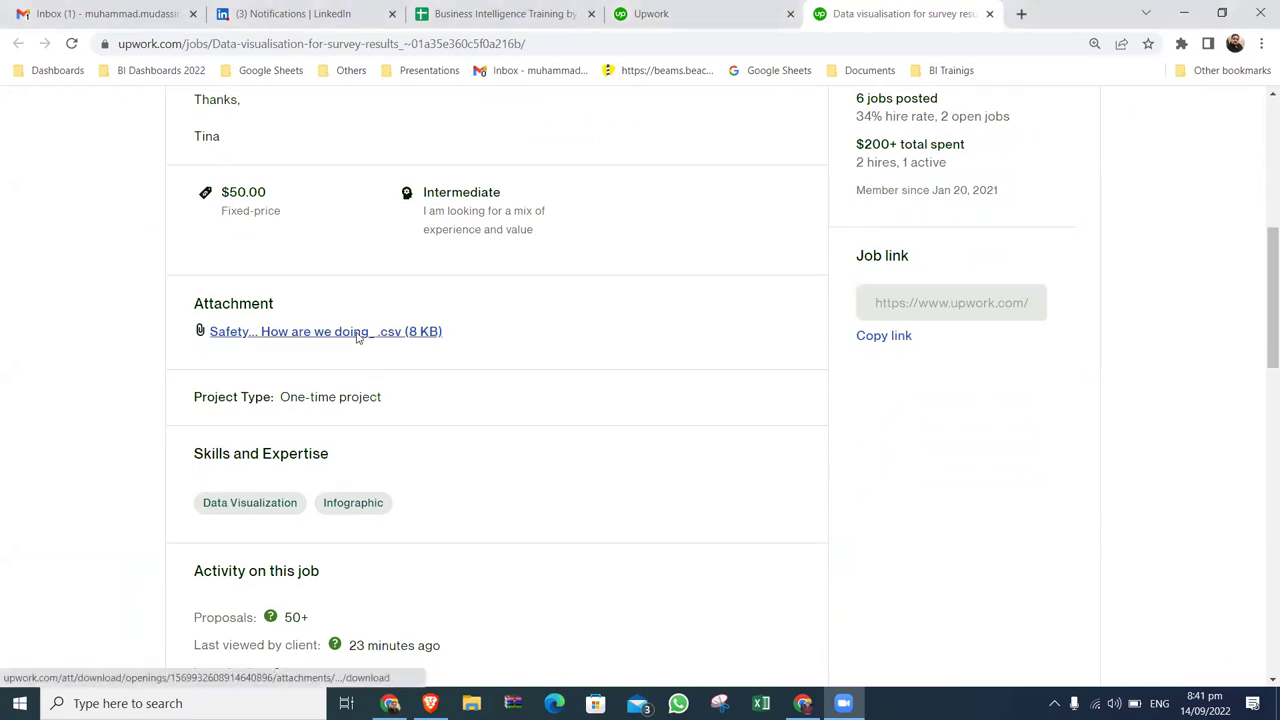
{"action": "left_click", "coordinate": [357, 336]}
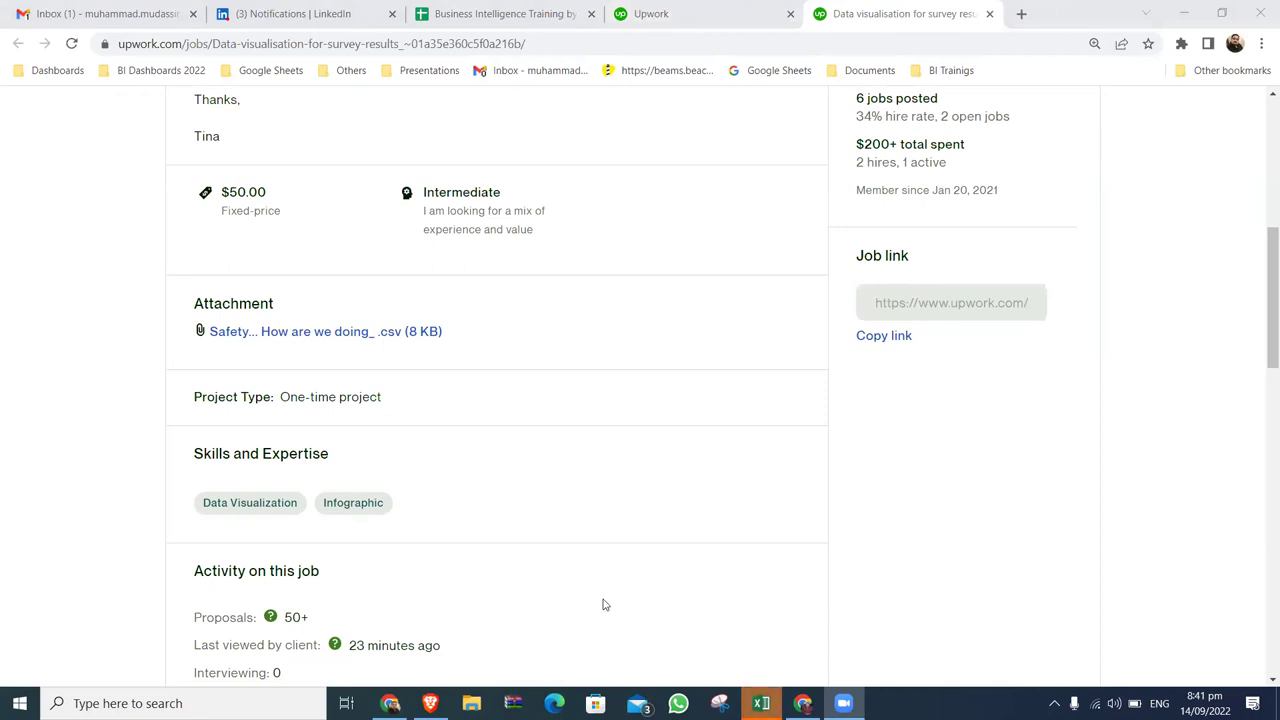
Look over the job posting, then view the downloaded survey file in Excel.
{"action": "scroll", "coordinate": [603, 604], "scroll_direction": "down", "scroll_amount": 3}
{"action": "scroll", "coordinate": [603, 604], "scroll_direction": "down", "scroll_amount": 3}
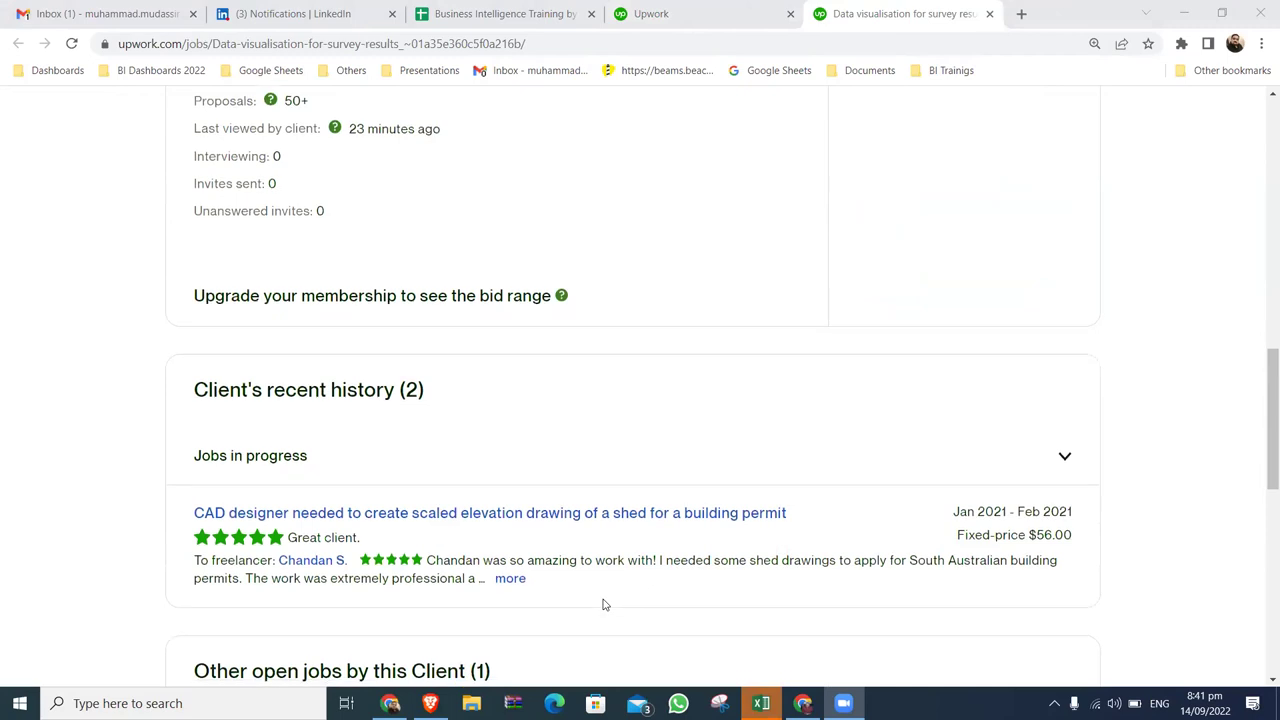
{"action": "scroll", "coordinate": [603, 604], "scroll_direction": "up", "scroll_amount": 5}
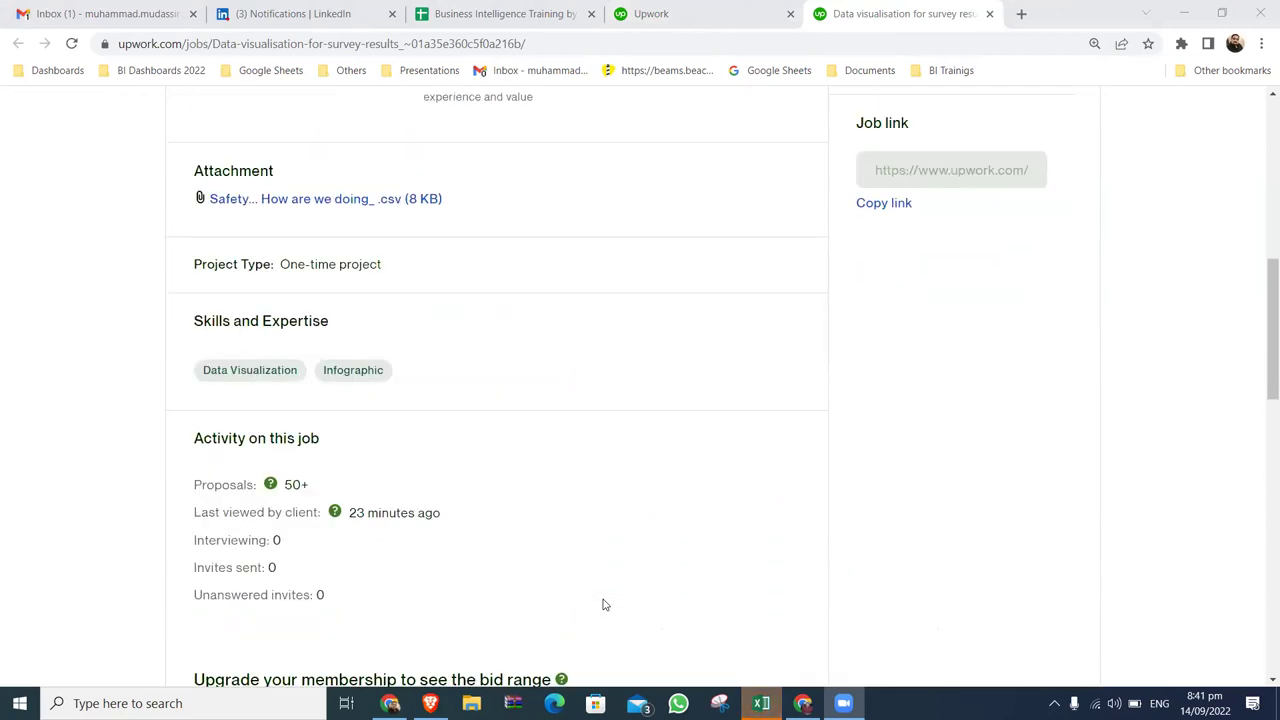
{"action": "scroll", "coordinate": [697, 198], "scroll_direction": "up", "scroll_amount": 3}
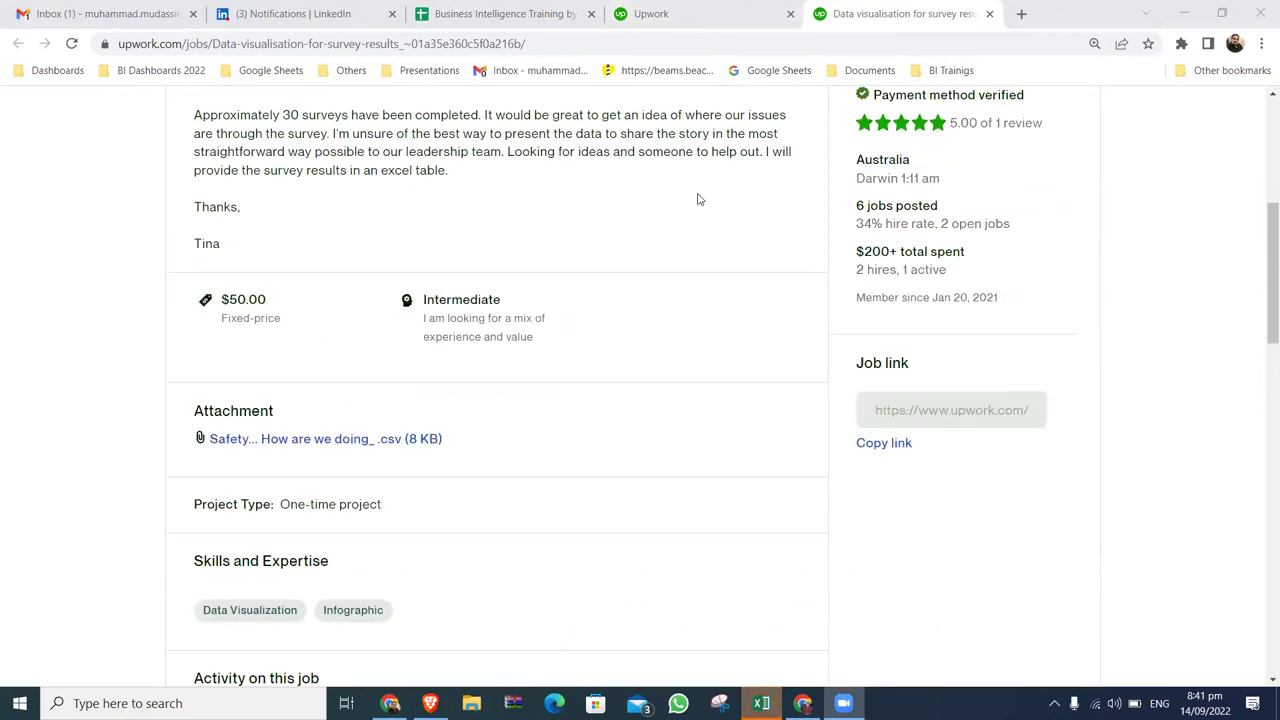
{"action": "scroll", "coordinate": [698, 199], "scroll_direction": "up", "scroll_amount": 3}
{"action": "scroll", "coordinate": [698, 199], "scroll_direction": "up", "scroll_amount": 3}
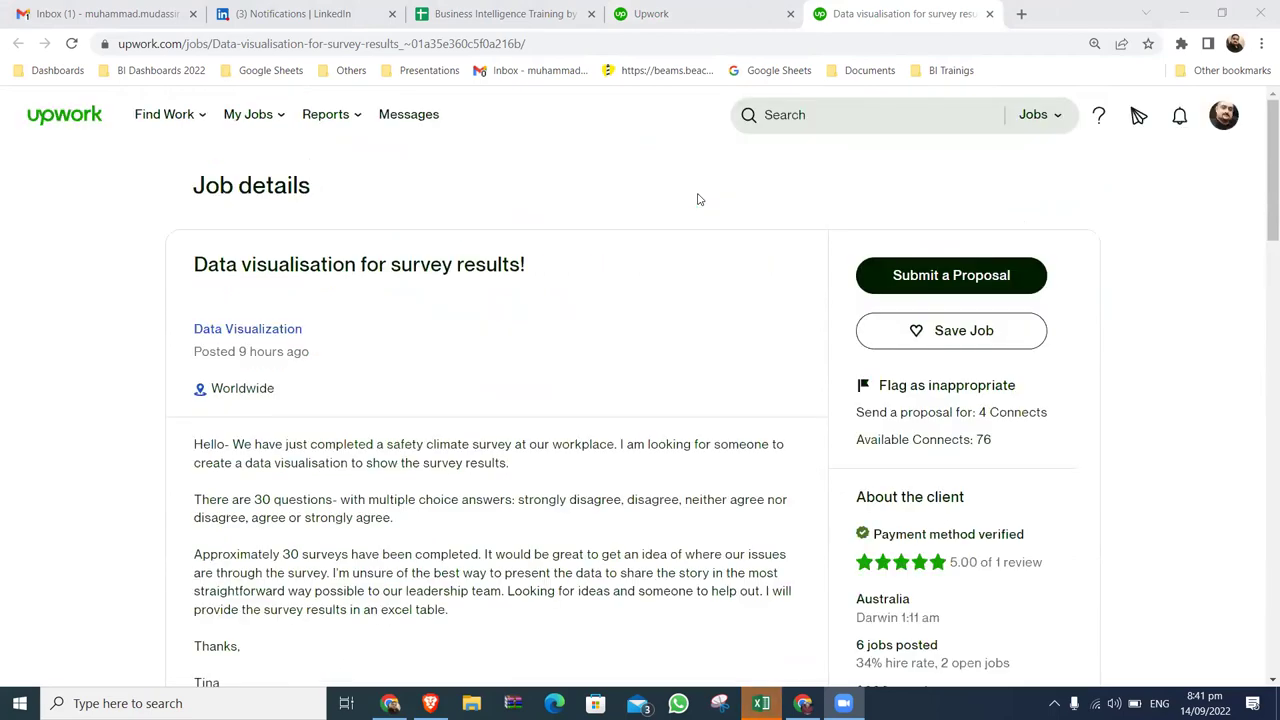
{"action": "left_click", "coordinate": [761, 703]}
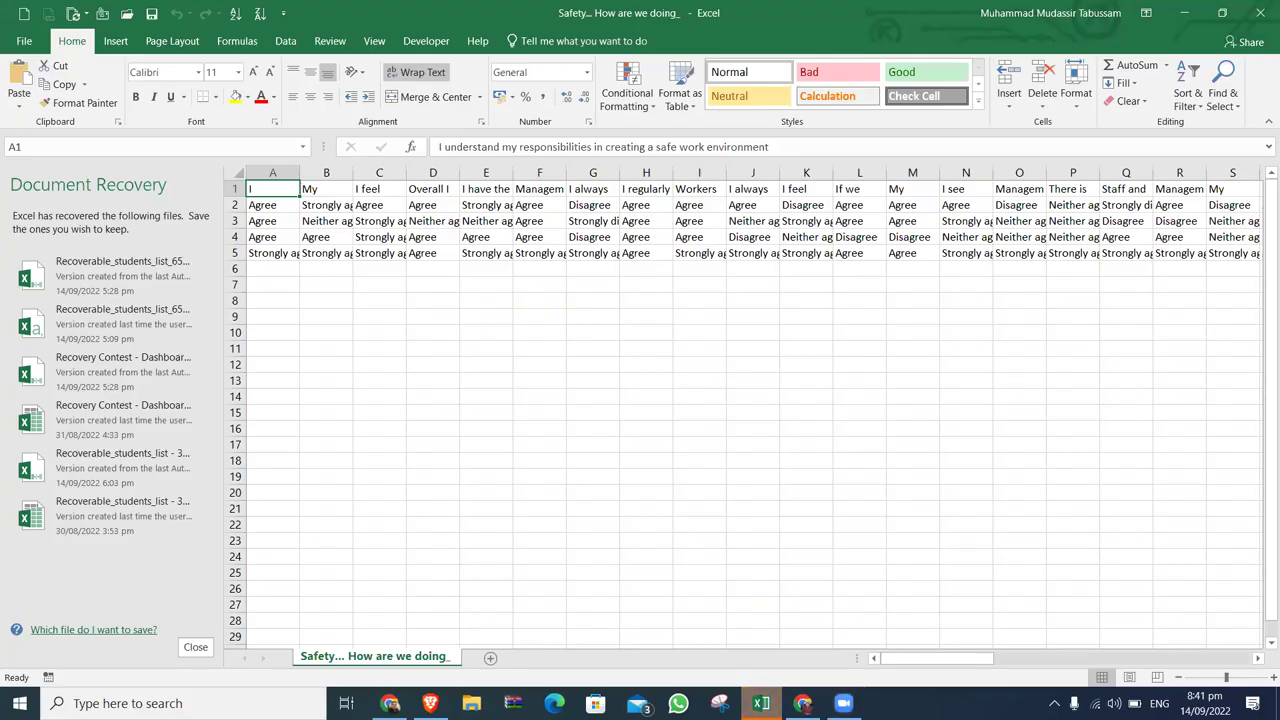
Discard the recovered files and scan row 1 across to column AE and back.
{"action": "left_click", "coordinate": [200, 645]}
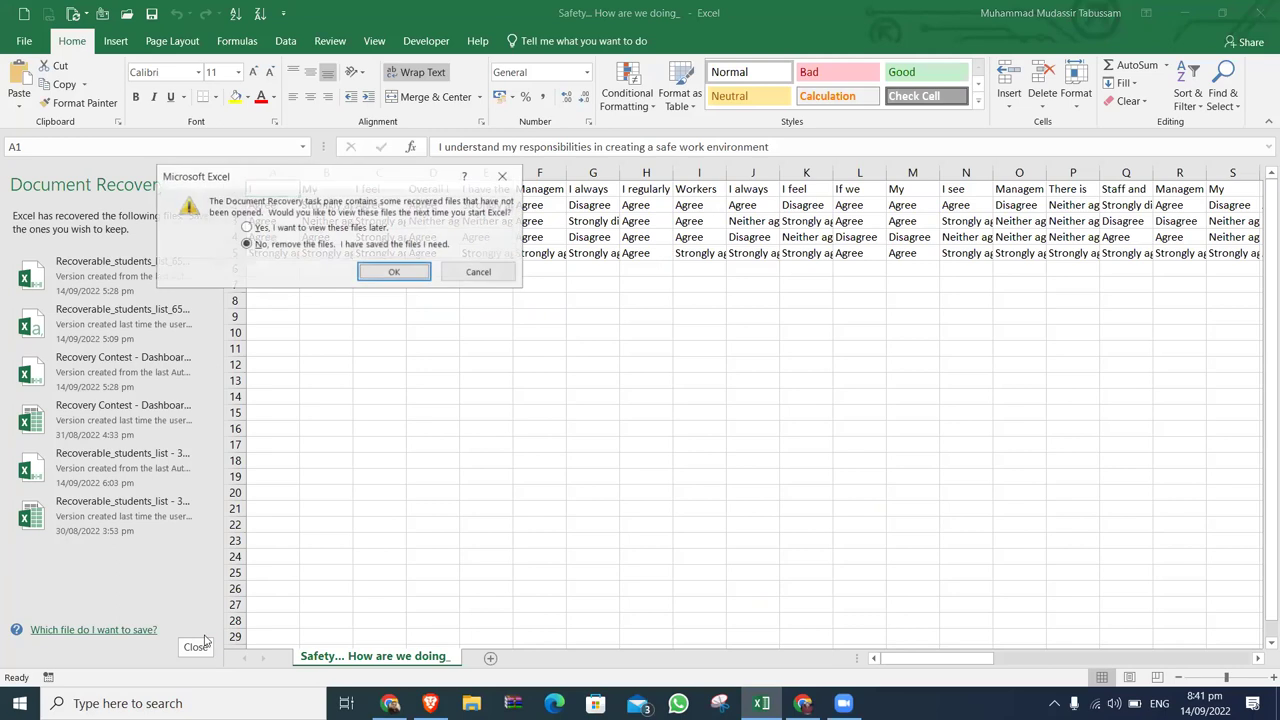
{"action": "left_click", "coordinate": [413, 276]}
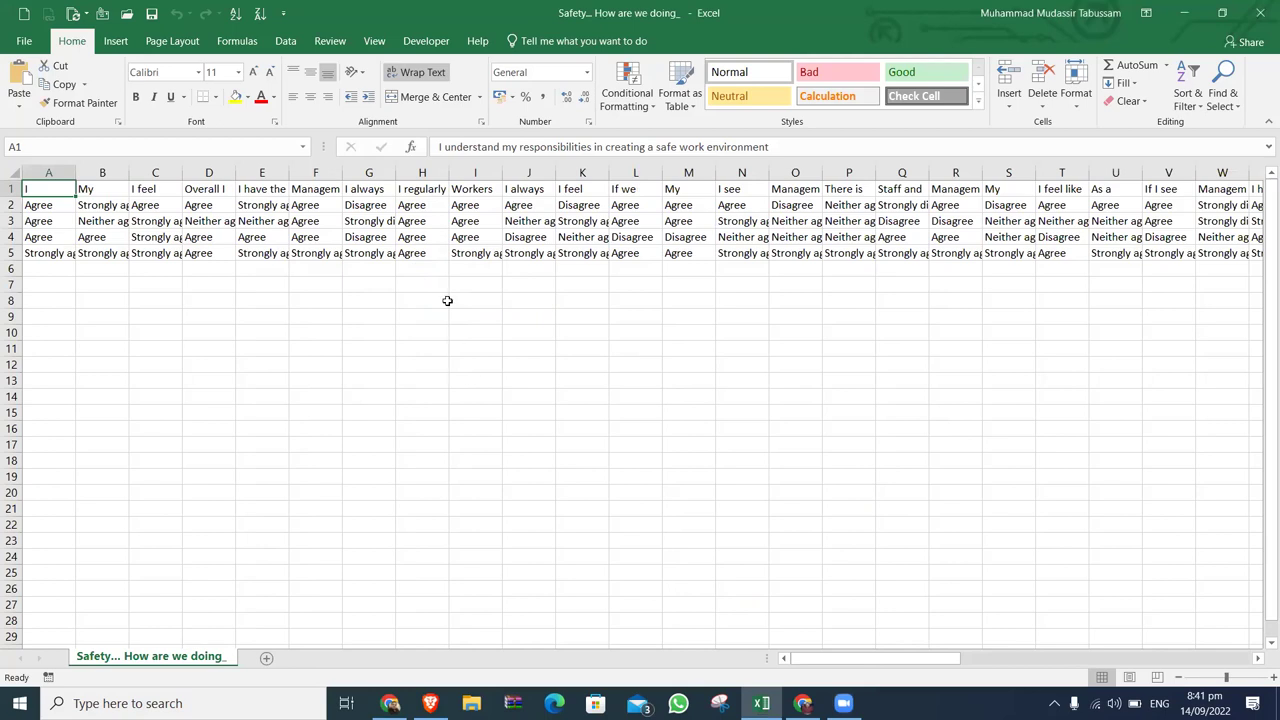
{"action": "key", "text": "ctrl+Right"}
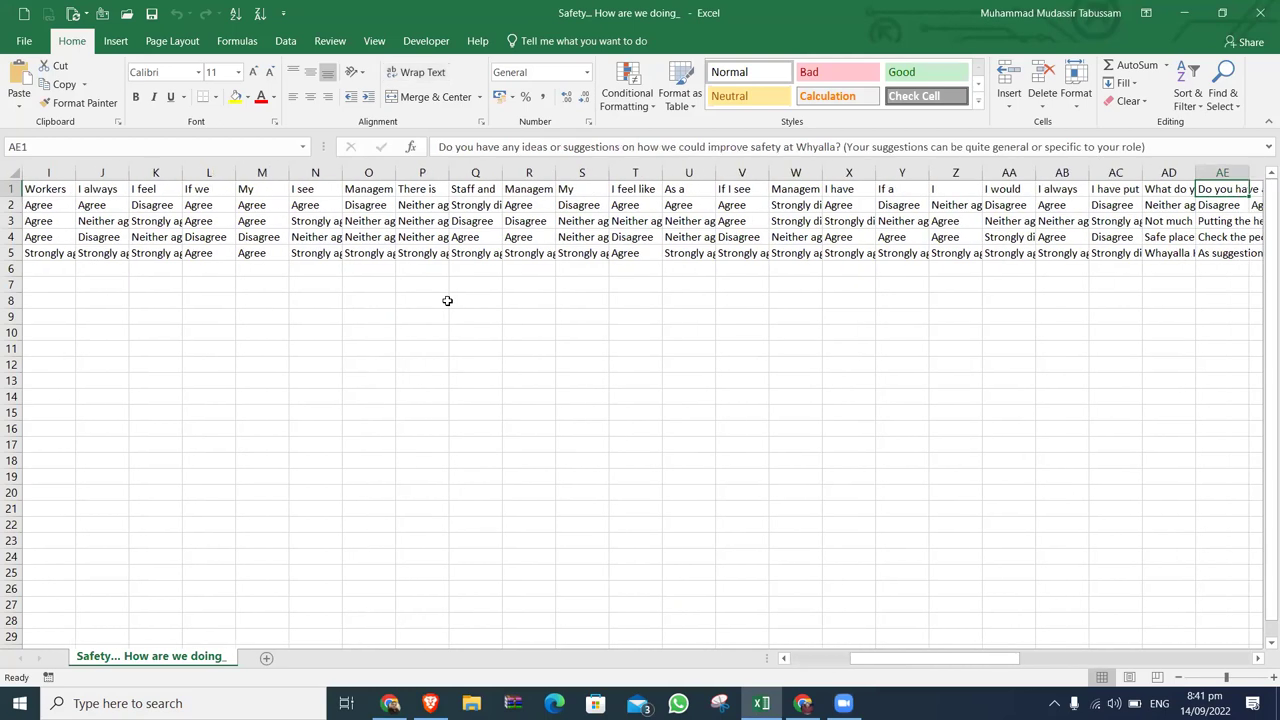
{"action": "key", "text": "ctrl+Left"}
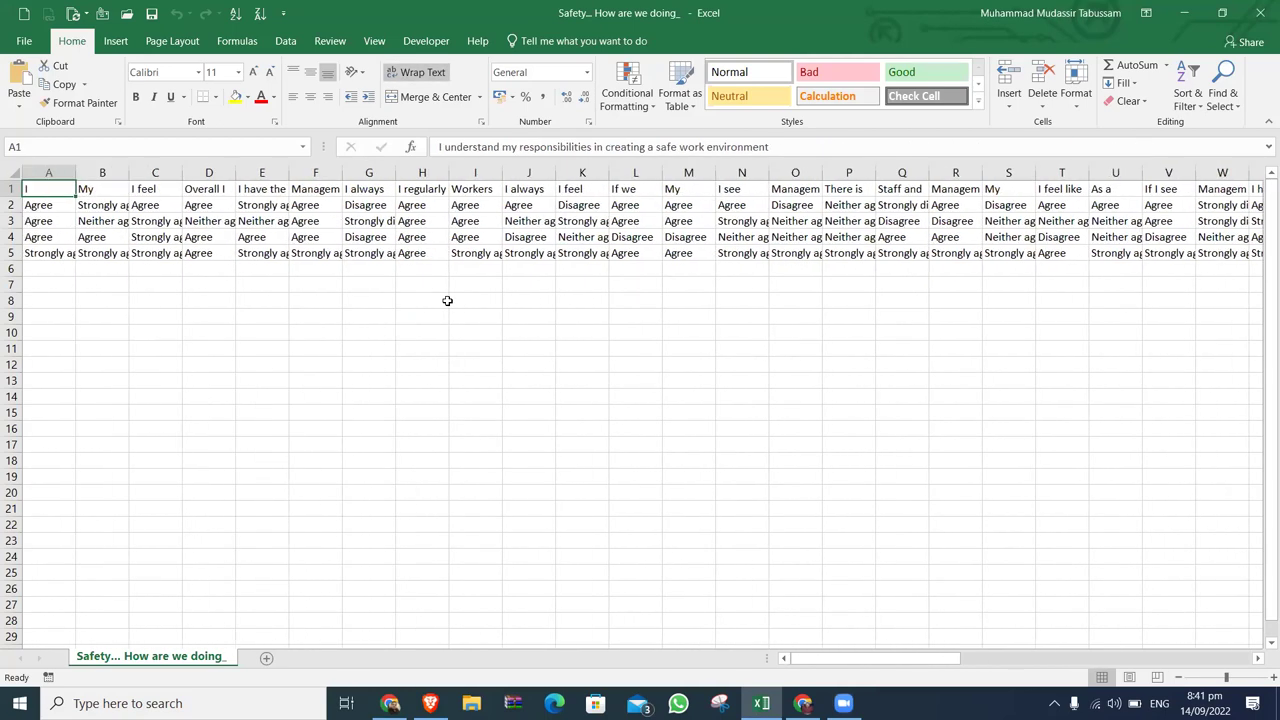
Auto-fit all columns of the survey data to their contents.
{"action": "key", "text": "ctrl+a"}
{"action": "key", "text": "alt+h"}
{"action": "key", "text": "o"}
{"action": "key", "text": "i"}
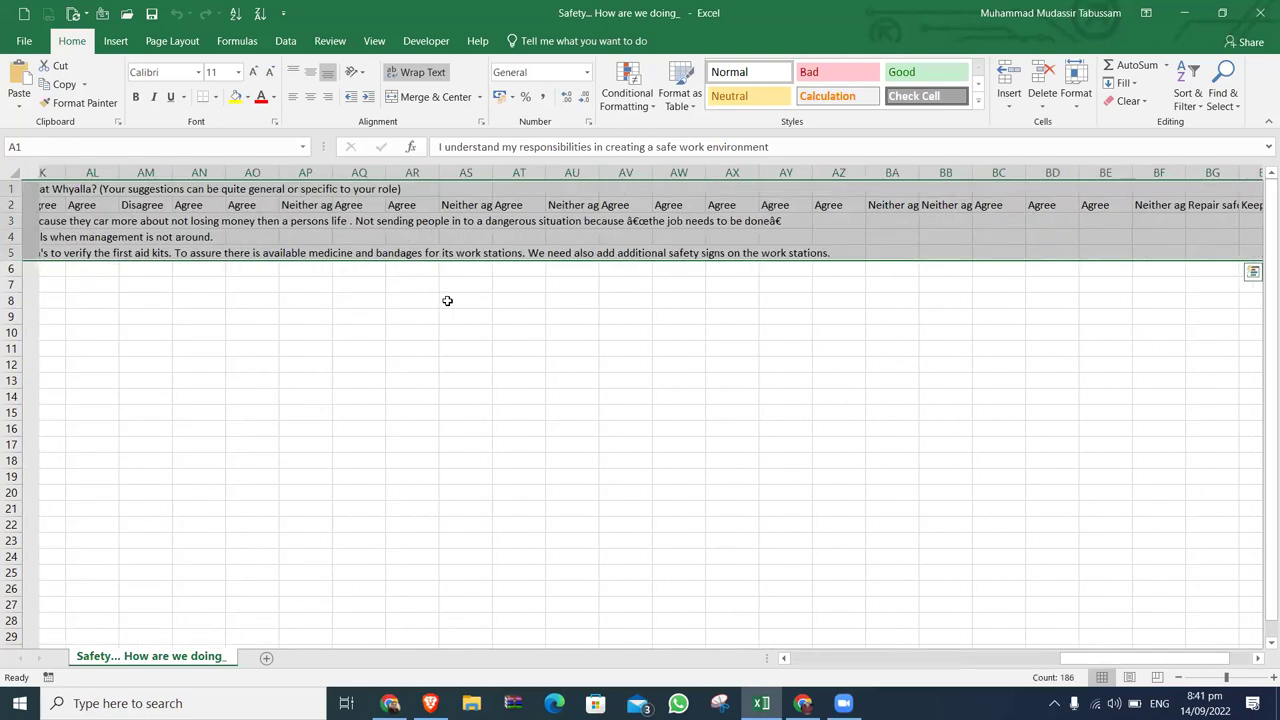
Review the free-text safety suggestions in column AE, then close the workbook.
{"action": "key", "text": "Down"}
{"action": "key", "text": "Up"}
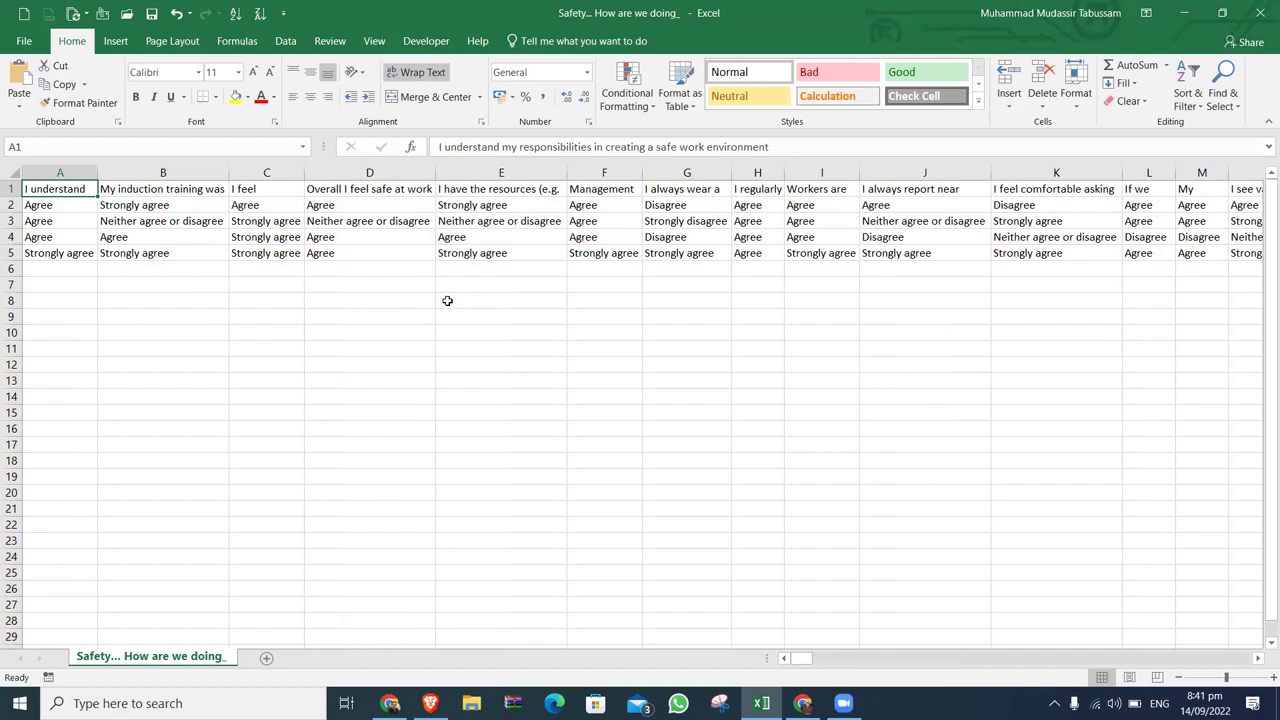
{"action": "key", "text": "Down"}
{"action": "key", "text": "Down"}
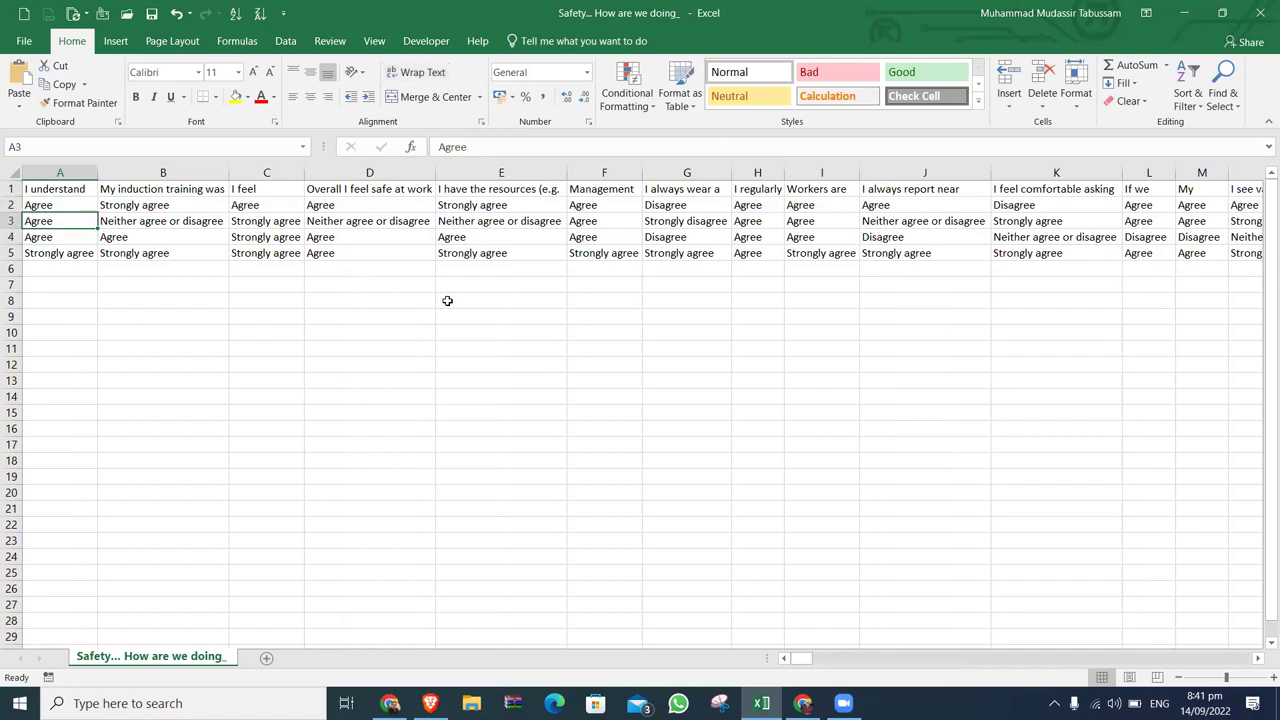
{"action": "key", "text": "ctrl+Right"}
{"action": "key", "text": "Up"}
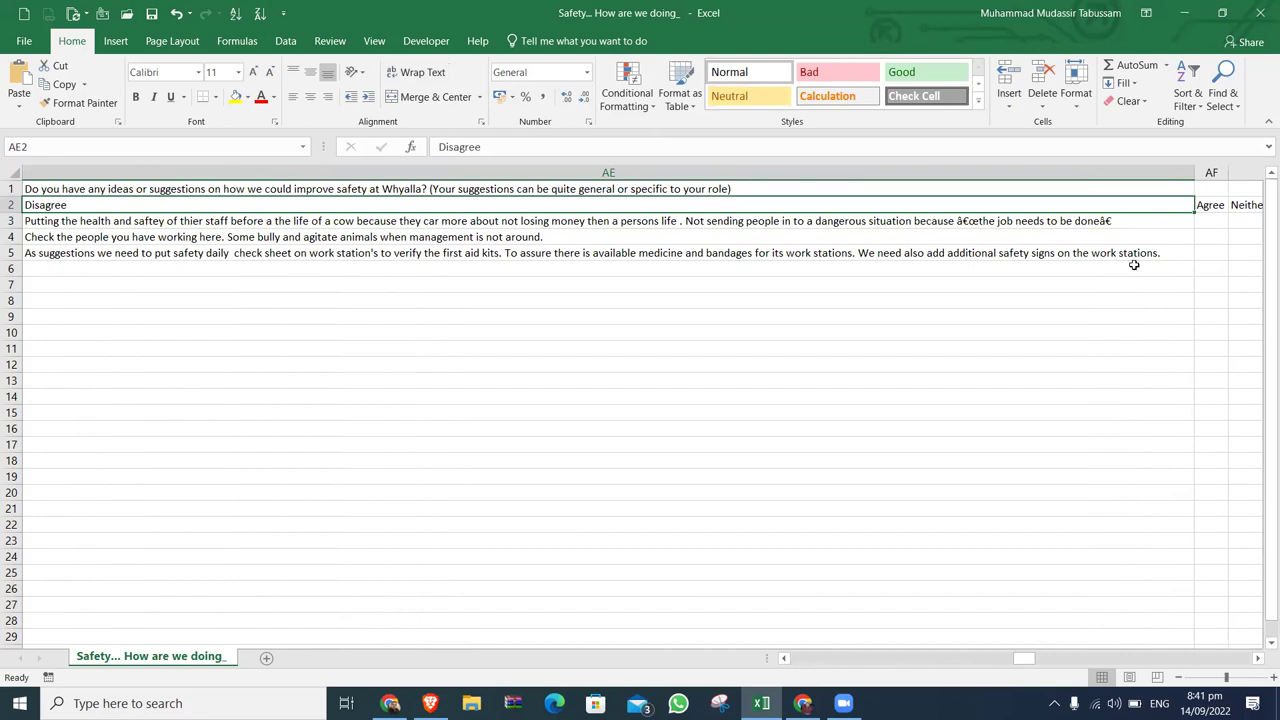
{"action": "key", "text": "ctrl+Left"}
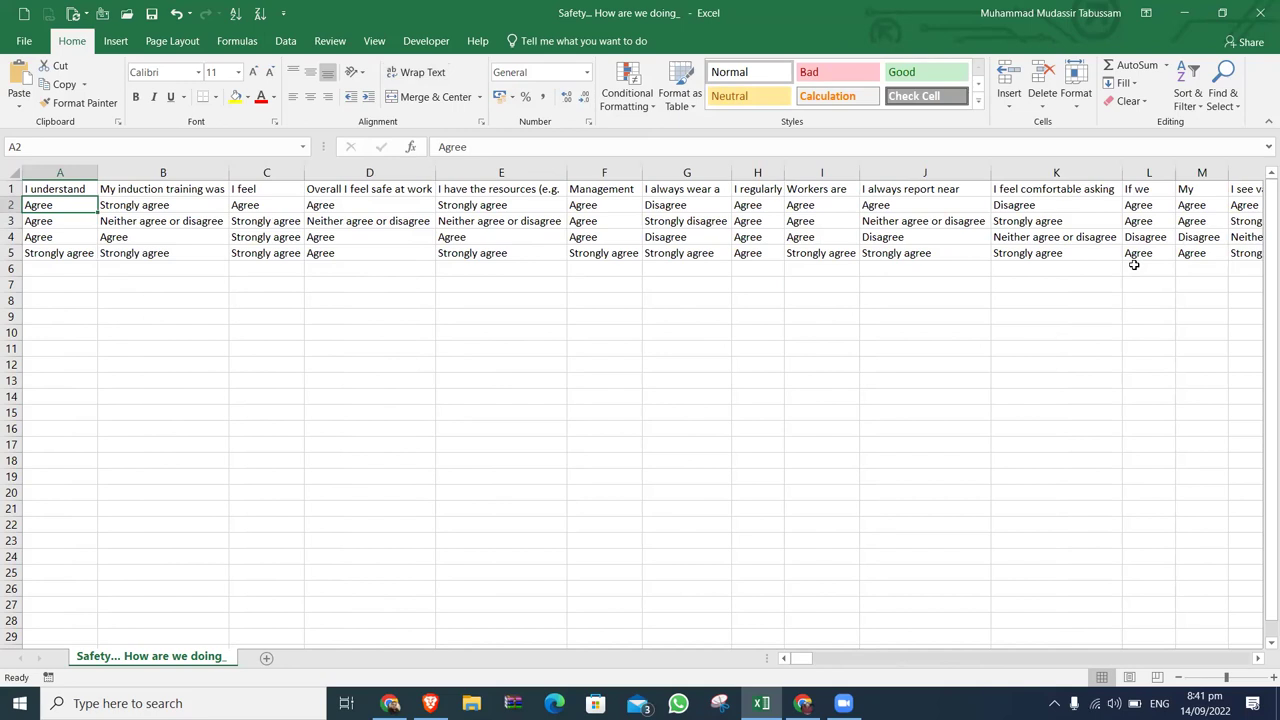
{"action": "left_click", "coordinate": [1260, 10]}
Close the workbook without saving and close the survey job's details tab.
{"action": "left_click", "coordinate": [655, 380]}
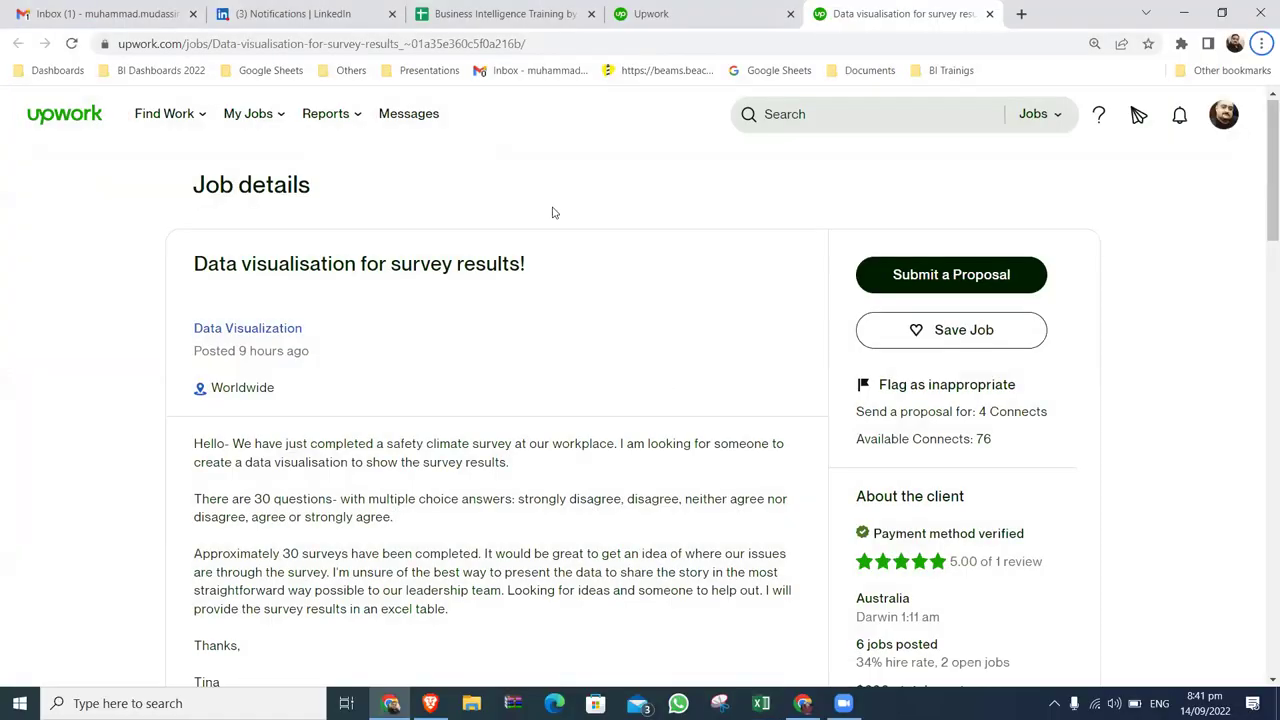
{"action": "left_click", "coordinate": [770, 18]}
{"action": "left_click", "coordinate": [989, 13]}
Browse further down the Best Matches feed, then show the desktop with Win+D.
{"action": "scroll", "coordinate": [576, 289], "scroll_direction": "down", "scroll_amount": 3}
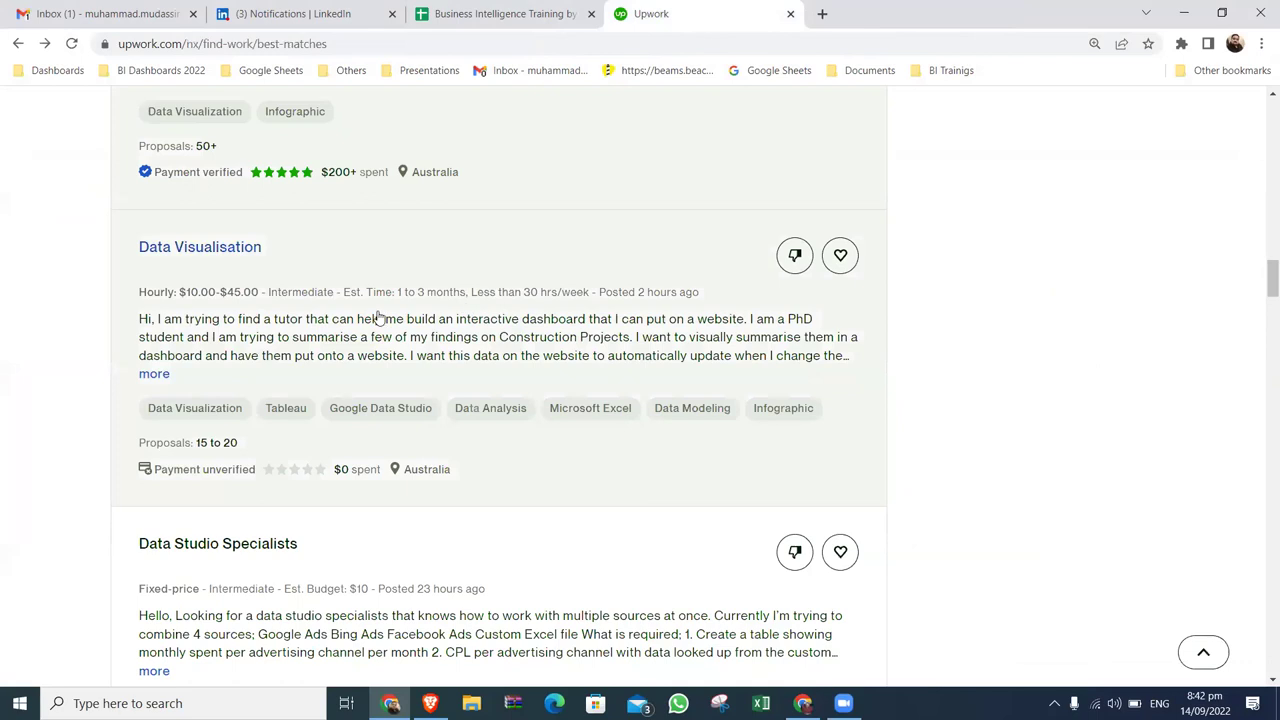
{"action": "scroll", "coordinate": [543, 316], "scroll_direction": "down", "scroll_amount": 2}
{"action": "scroll", "coordinate": [543, 318], "scroll_direction": "down", "scroll_amount": 1}
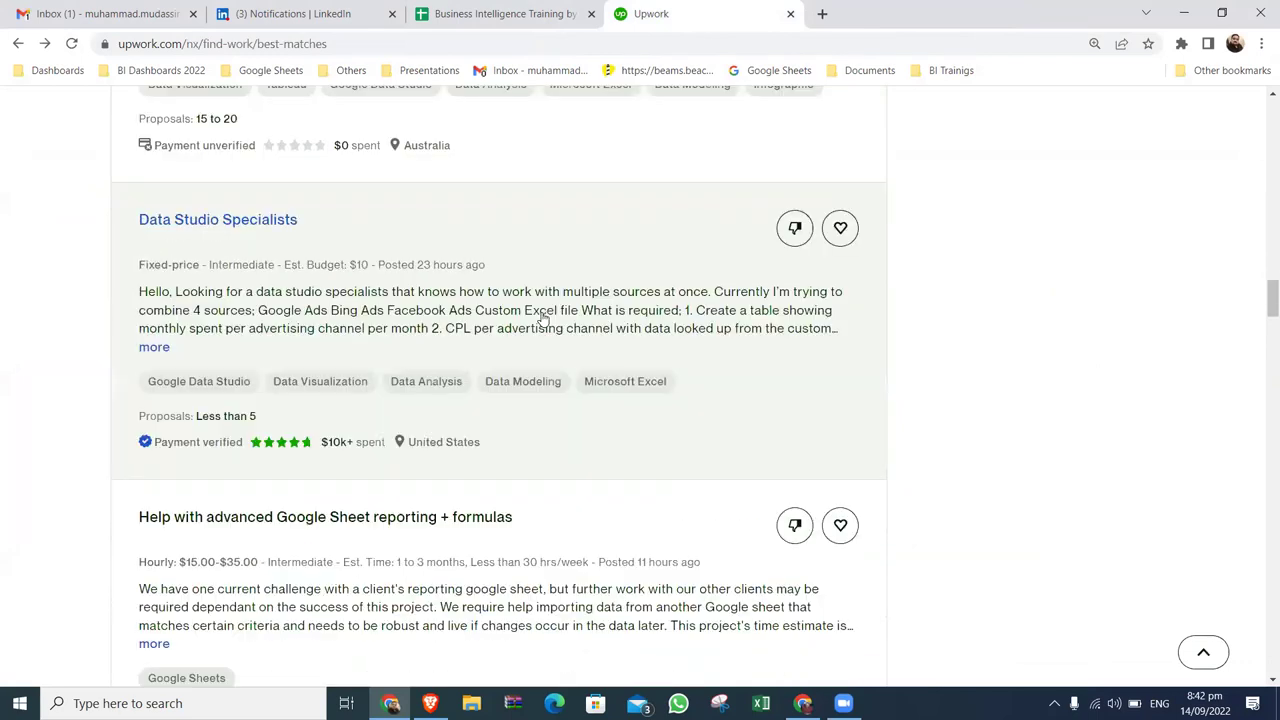
{"action": "scroll", "coordinate": [543, 318], "scroll_direction": "down", "scroll_amount": 5}
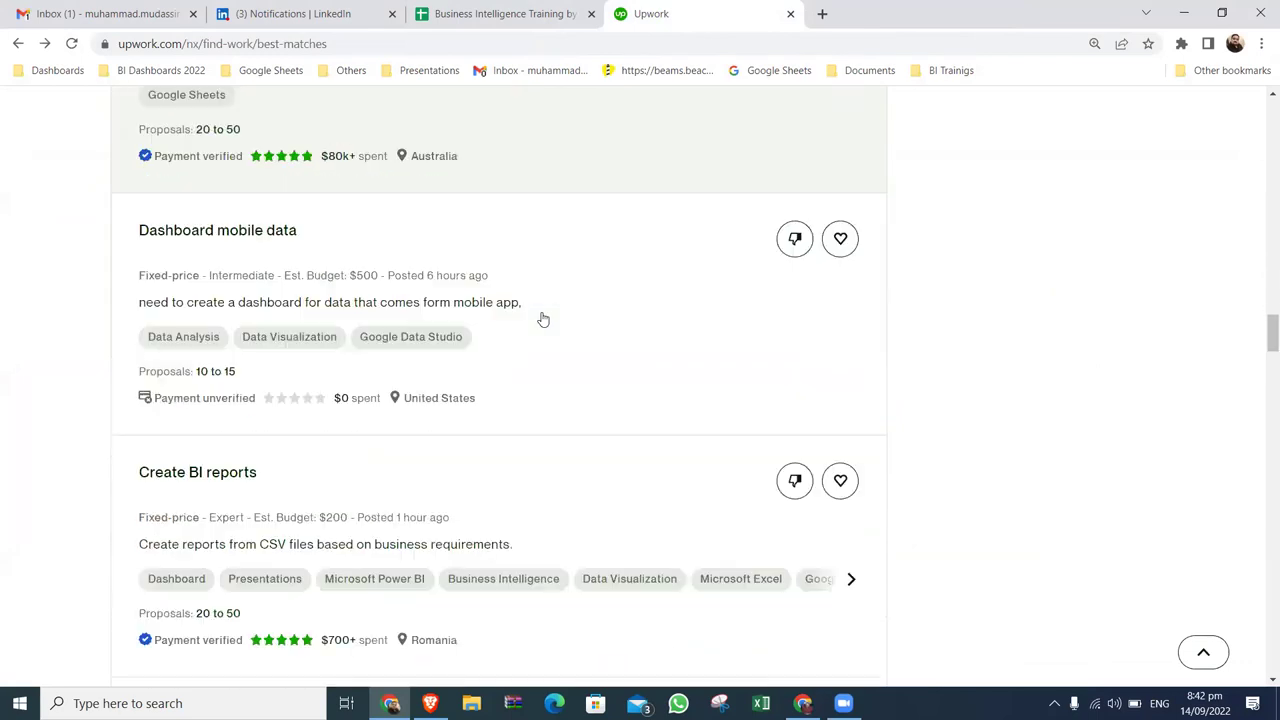
{"action": "scroll", "coordinate": [541, 318], "scroll_direction": "down", "scroll_amount": 2}
{"action": "scroll", "coordinate": [541, 317], "scroll_direction": "up", "scroll_amount": 1}
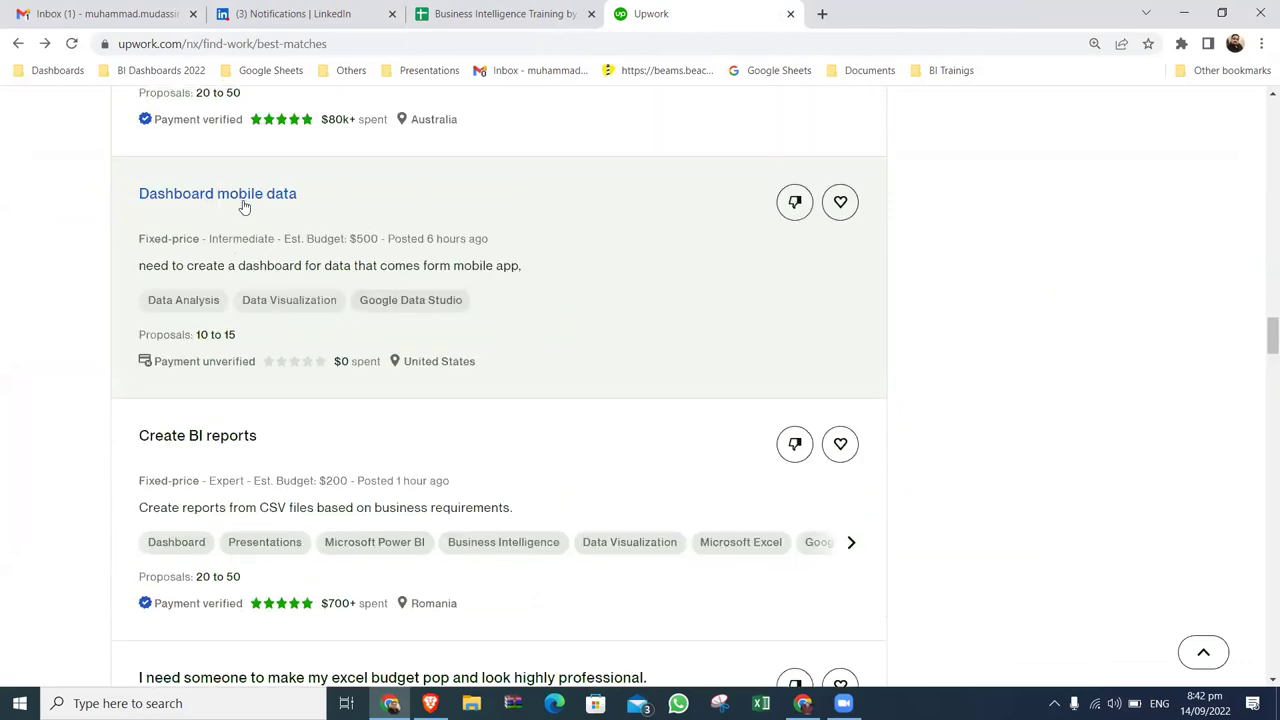
{"action": "scroll", "coordinate": [606, 268], "scroll_direction": "down", "scroll_amount": 2}
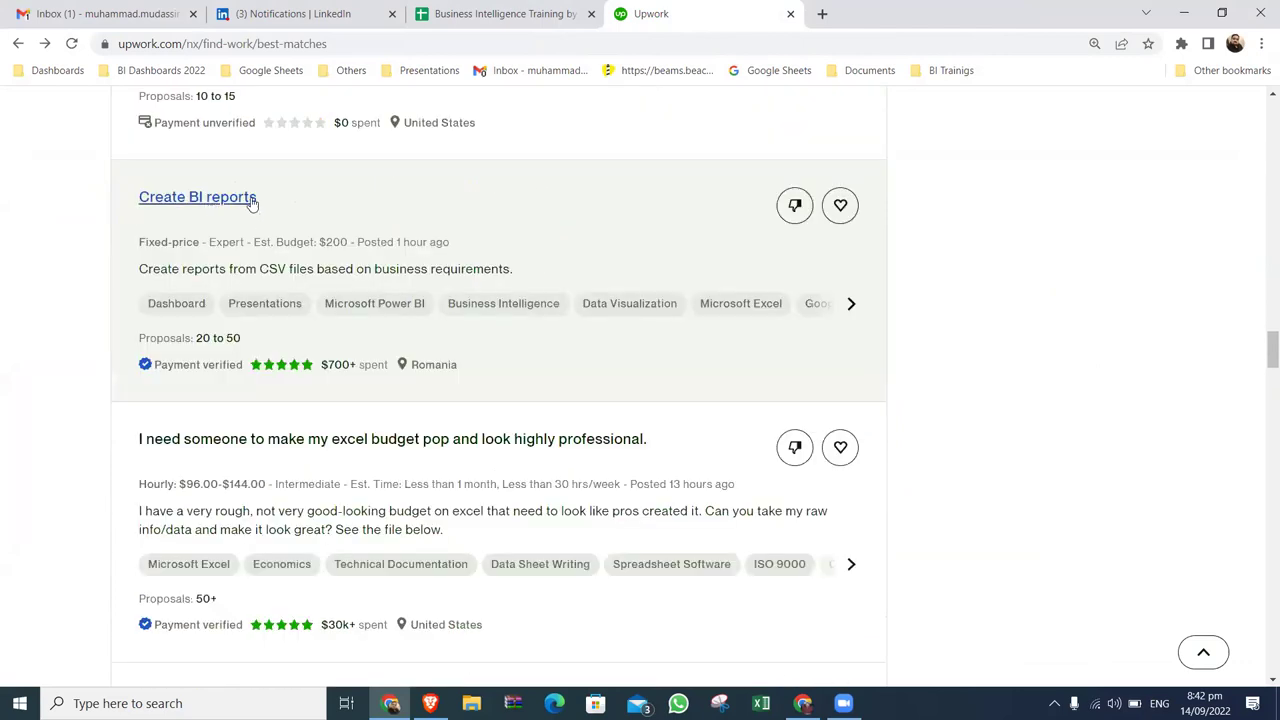
{"action": "scroll", "coordinate": [493, 209], "scroll_direction": "down", "scroll_amount": 2}
{"action": "scroll", "coordinate": [493, 209], "scroll_direction": "down", "scroll_amount": 1}
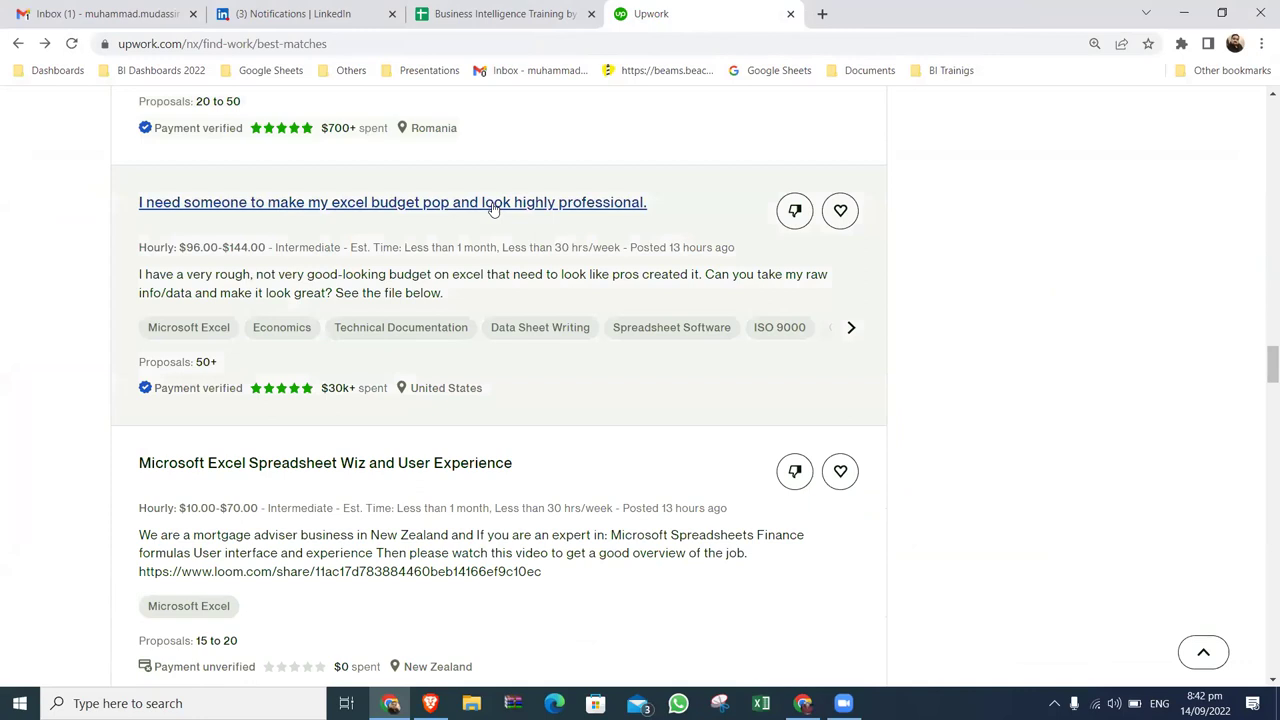
{"action": "scroll", "coordinate": [1006, 360], "scroll_direction": "down", "scroll_amount": 3}
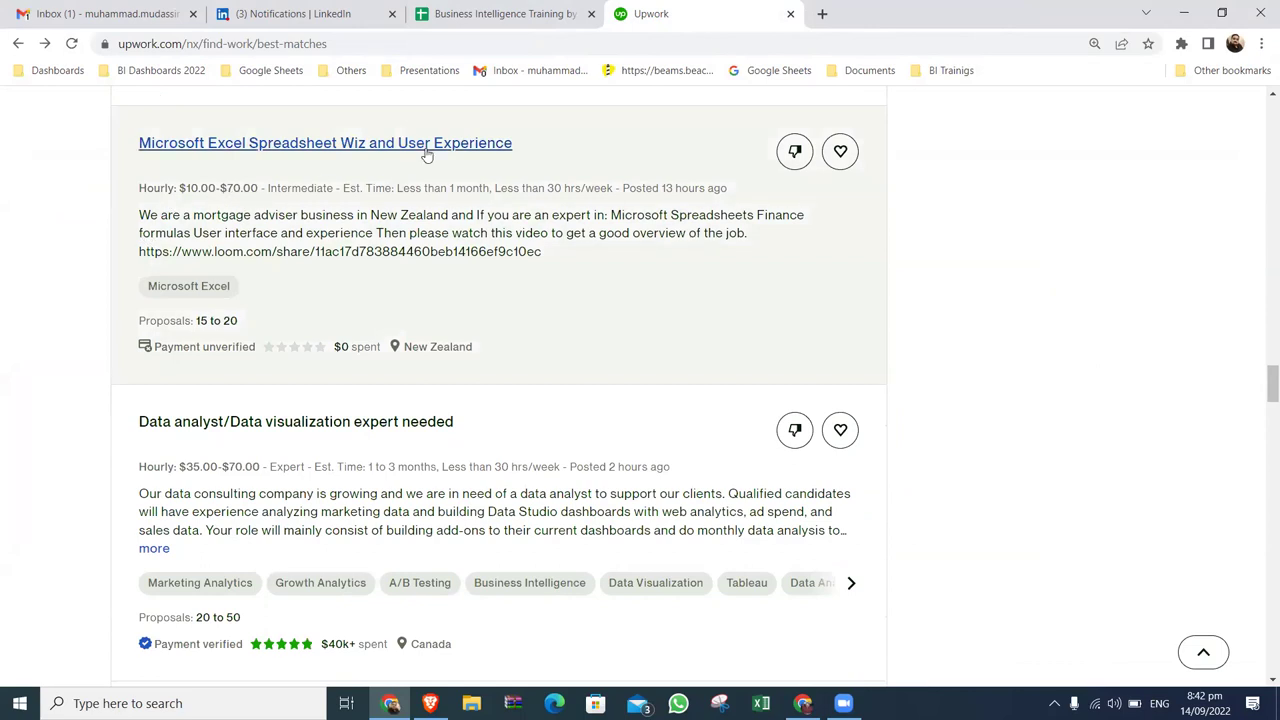
{"action": "scroll", "coordinate": [515, 285], "scroll_direction": "down", "scroll_amount": 2}
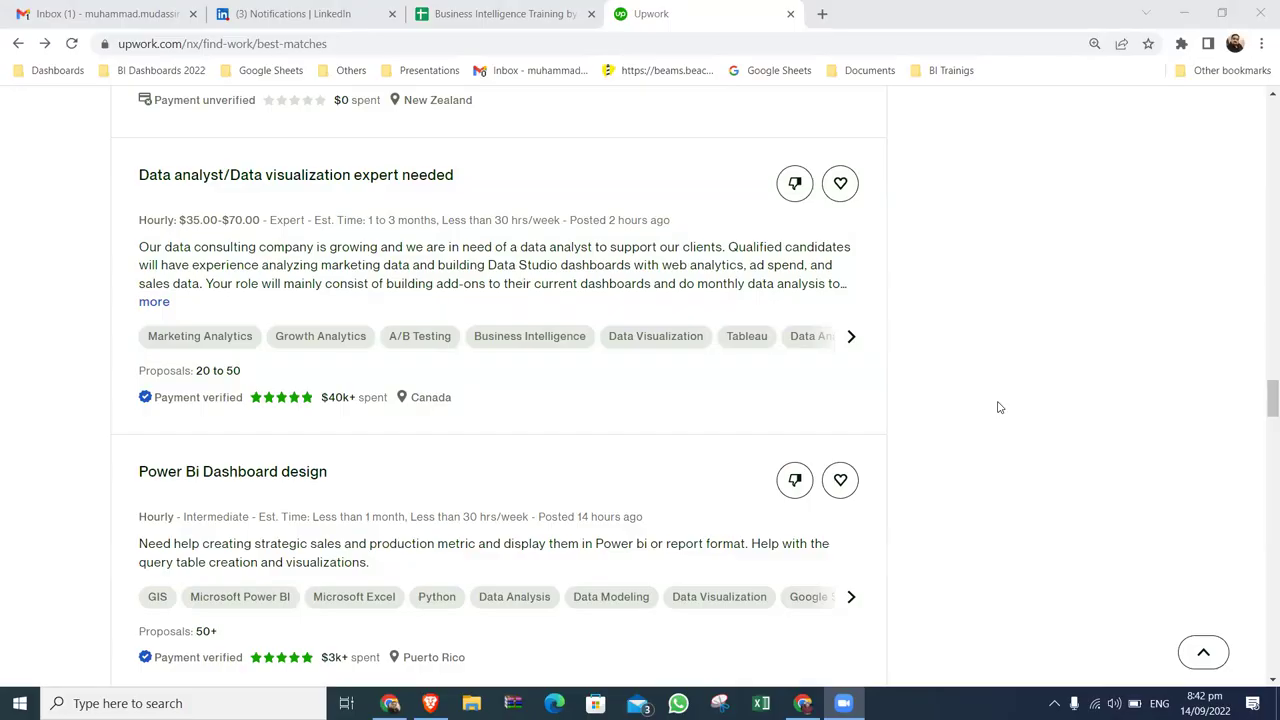
{"action": "key", "text": "super+d"}
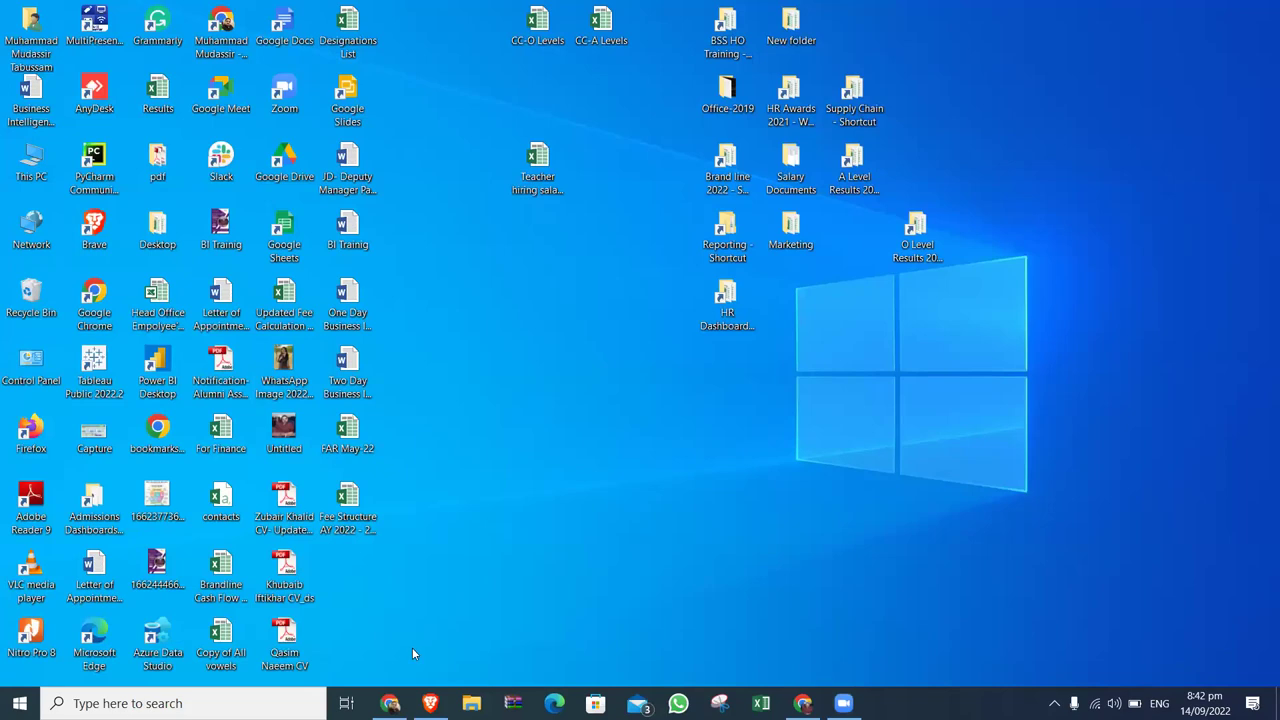
Restore Chrome and search Google for google sheets in a new tab.
{"action": "mouse_move", "coordinate": [390, 703]}
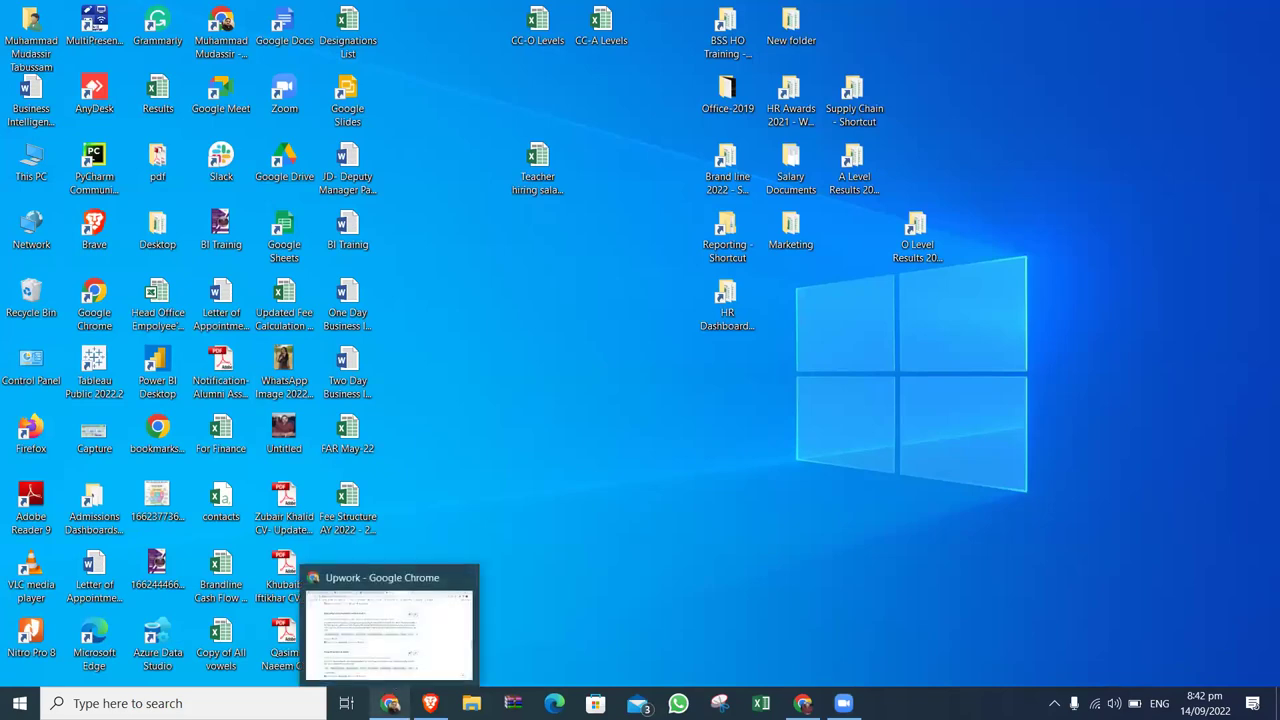
{"action": "left_click", "coordinate": [803, 703]}
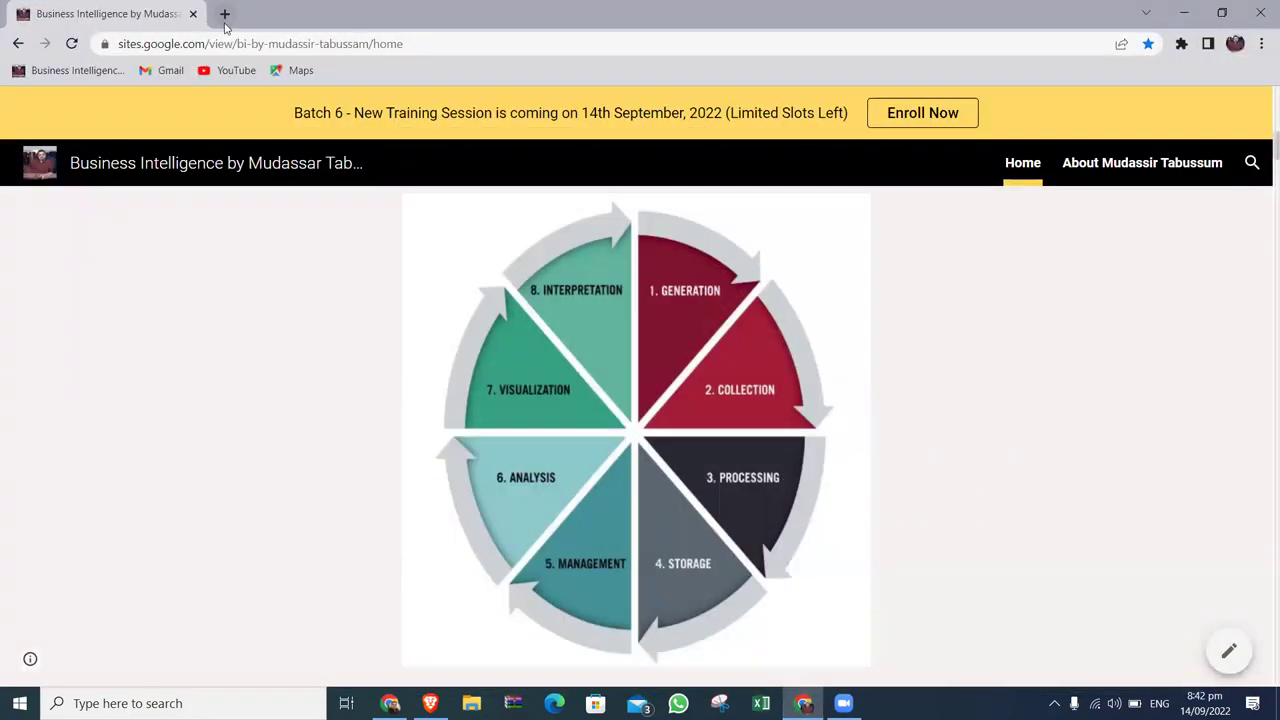
{"action": "left_click", "coordinate": [224, 14]}
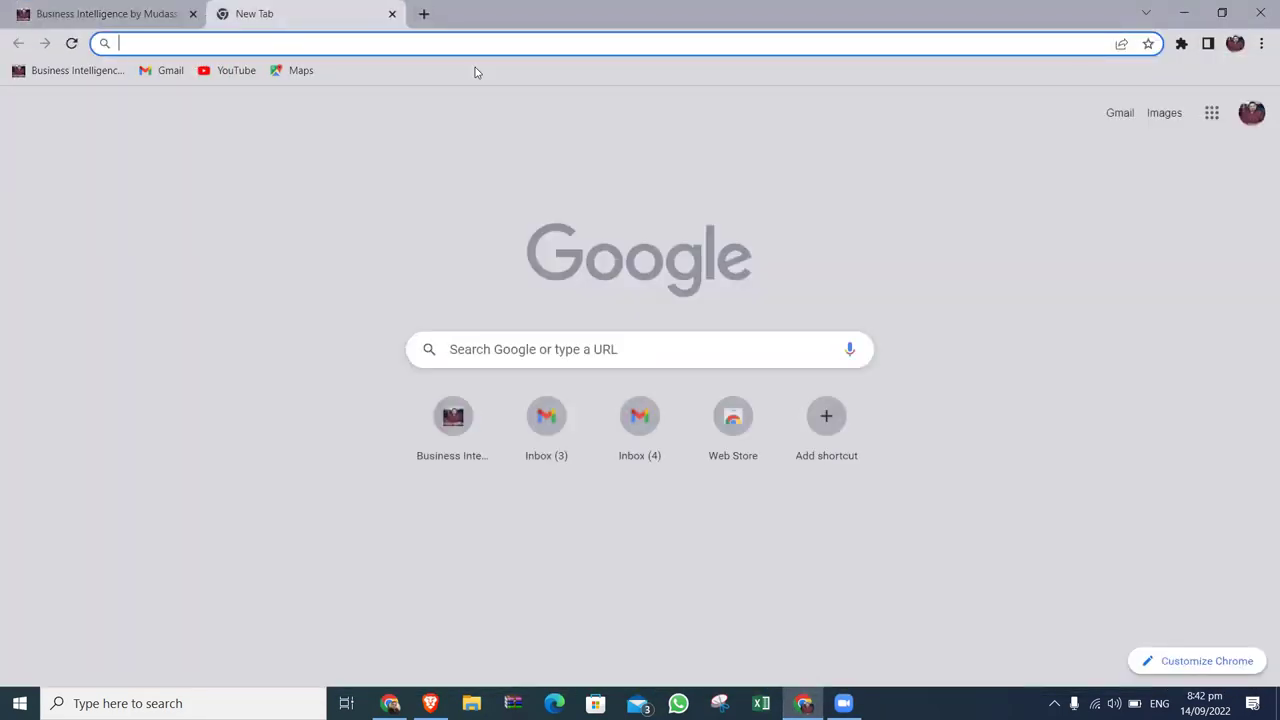
{"action": "type", "text": "g"}
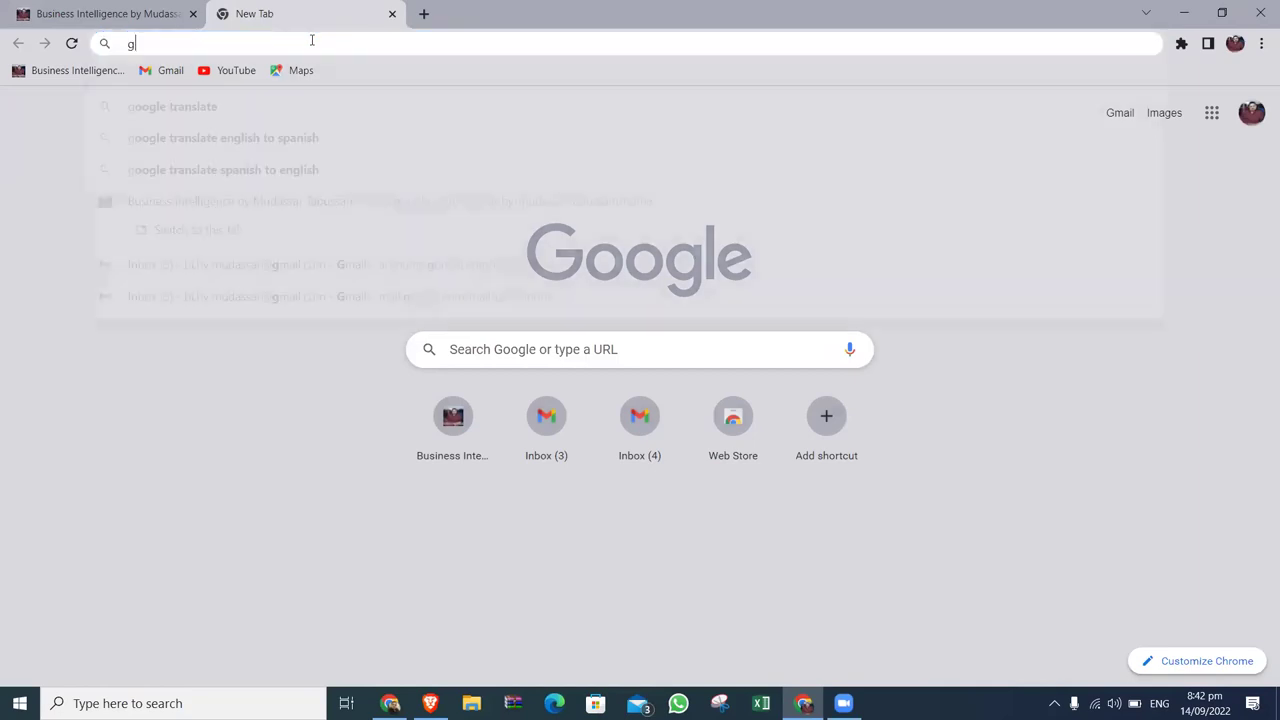
{"action": "type", "text": "oogle see"}
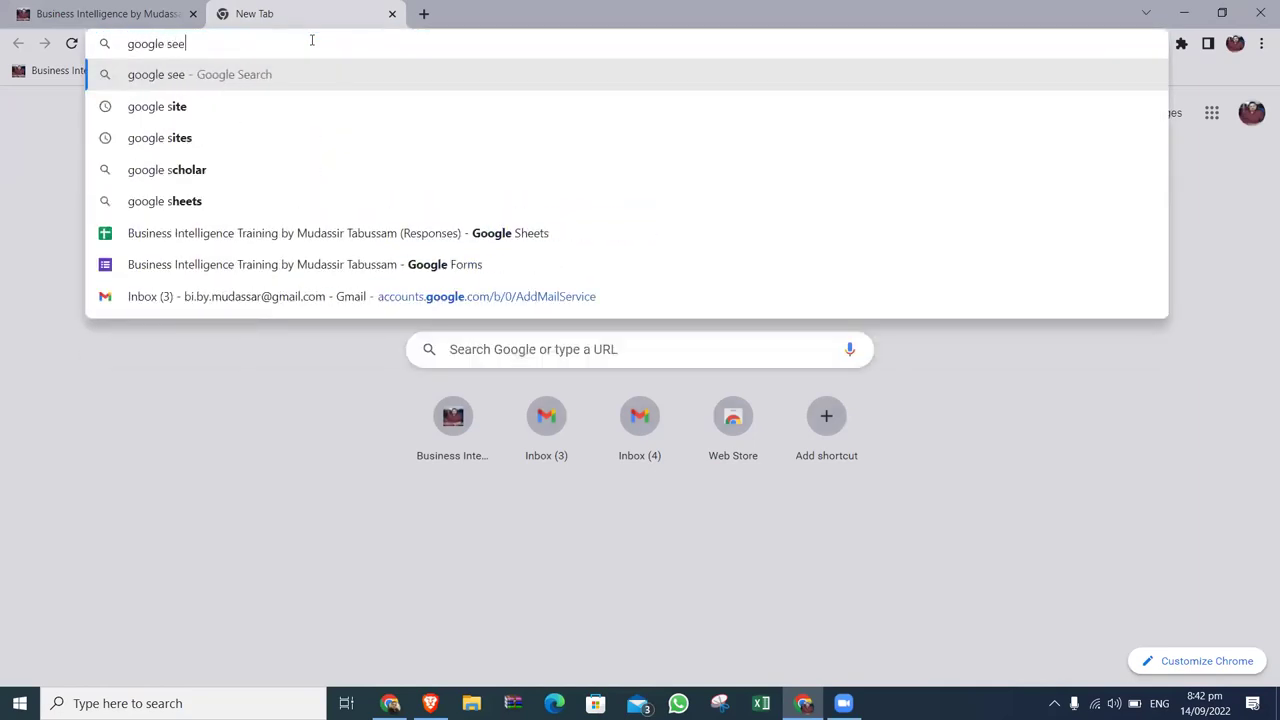
{"action": "key", "text": "Down"}
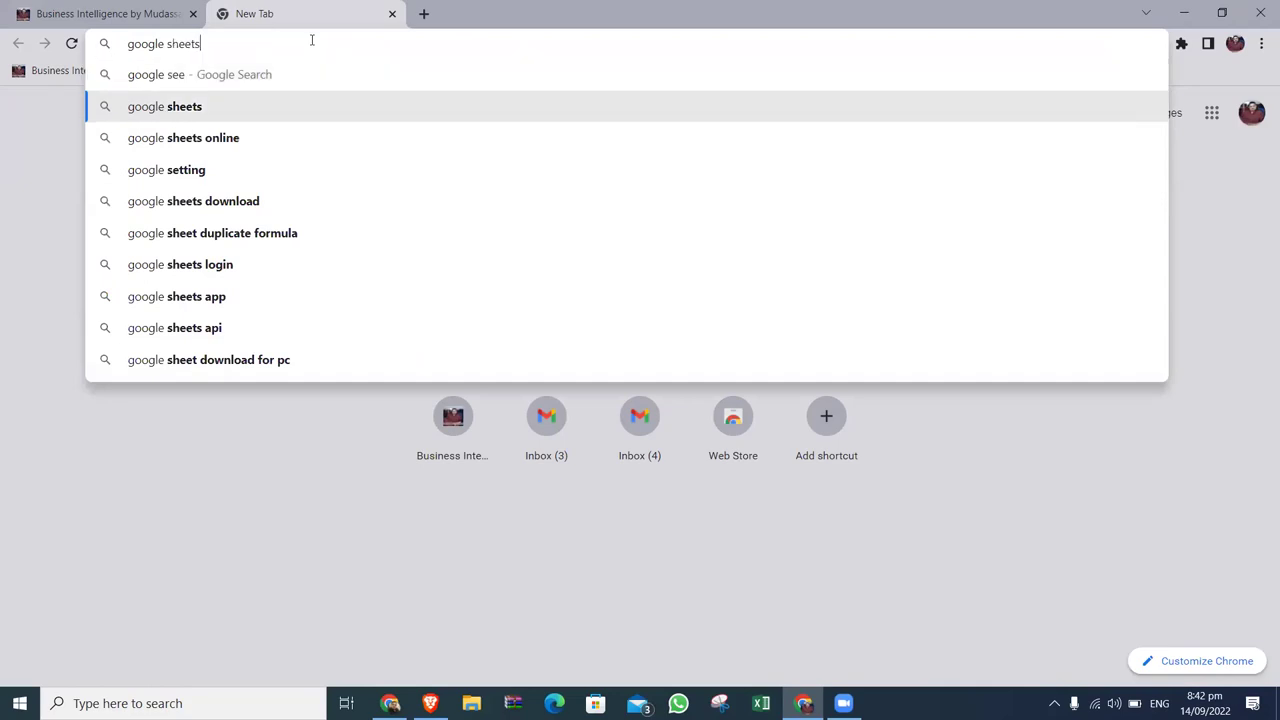
{"action": "key", "text": "Return"}
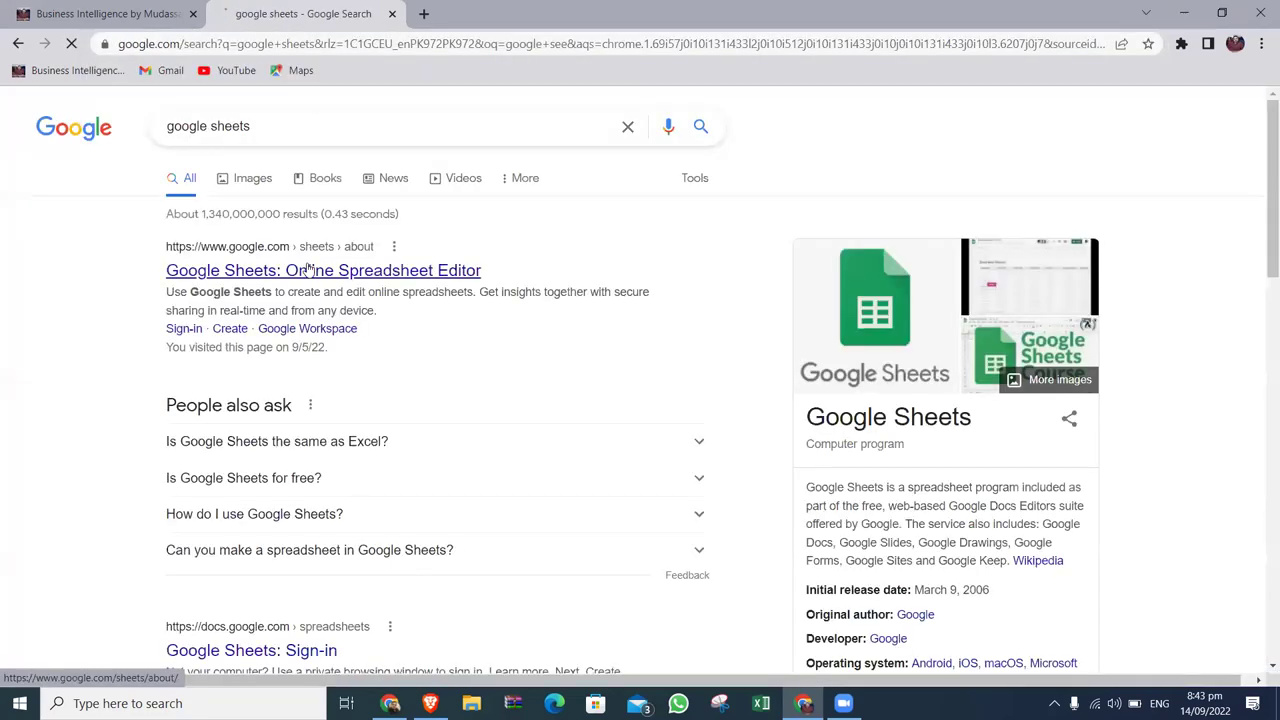
Browse the Google Sheets about page and its Sheets for Work and Workspace sign-up offers.
{"action": "left_click", "coordinate": [310, 269]}
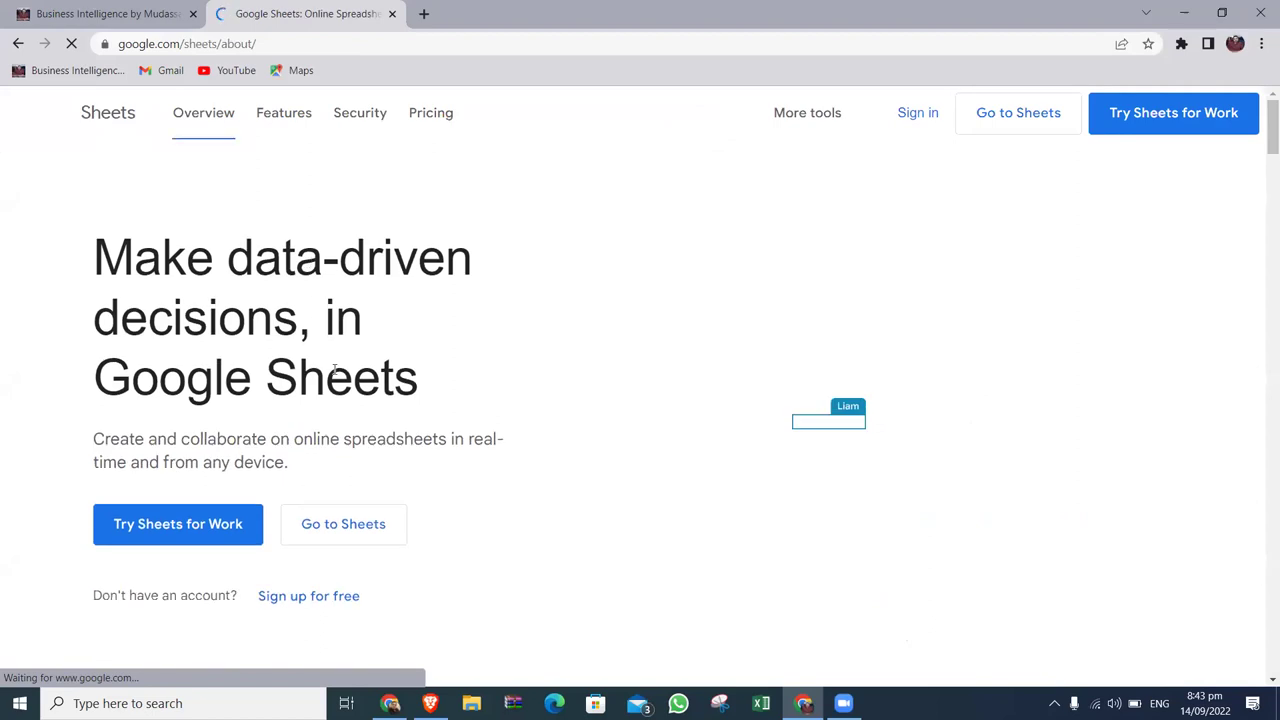
{"action": "left_click", "coordinate": [167, 521]}
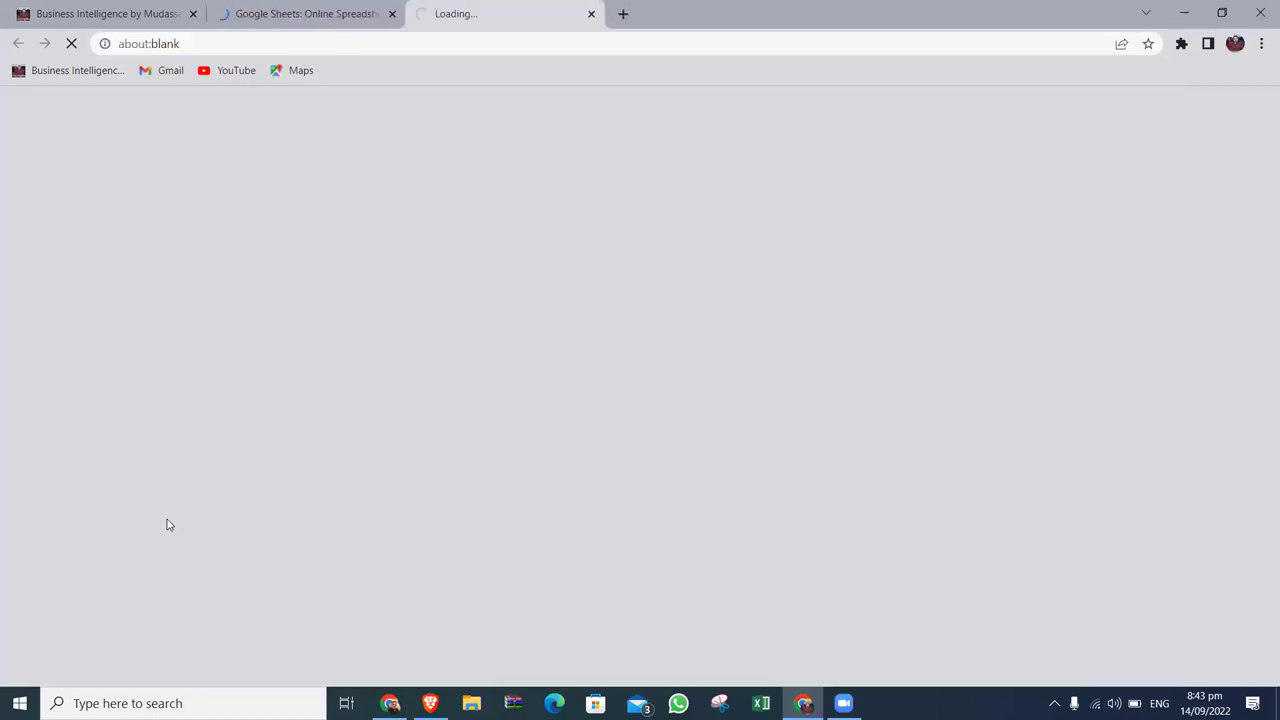
{"action": "left_click", "coordinate": [362, 28]}
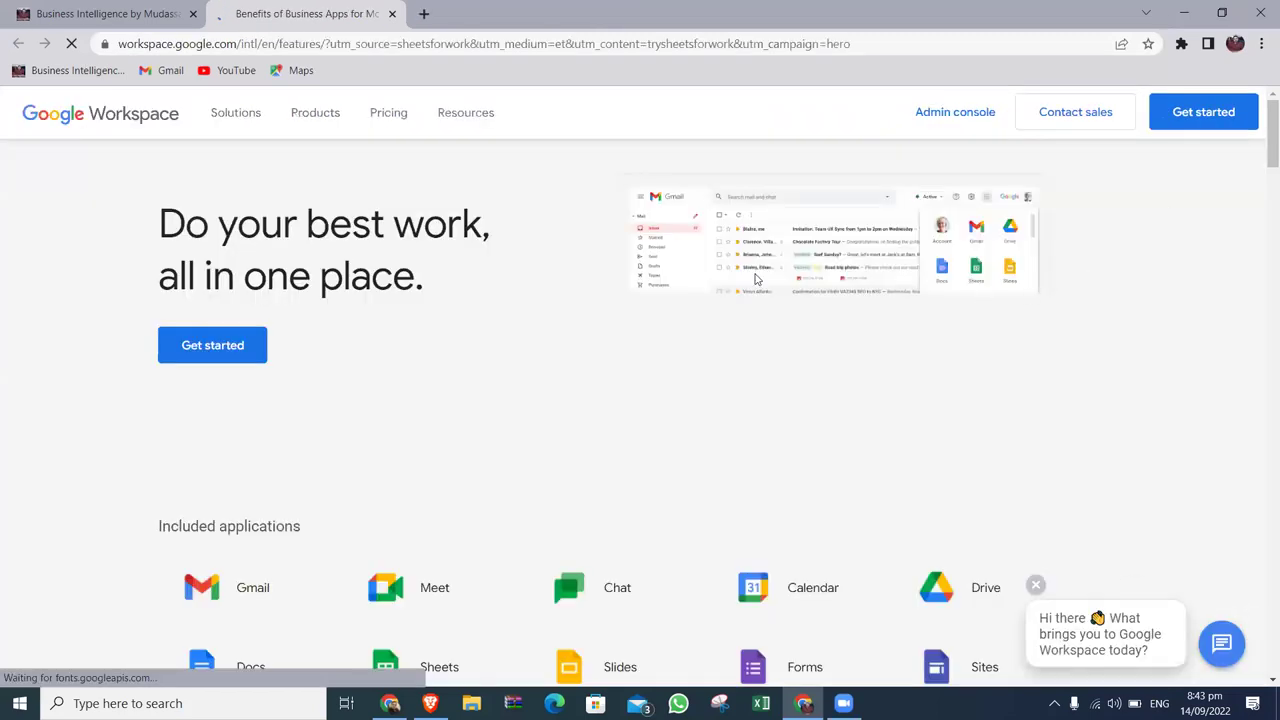
{"action": "left_click", "coordinate": [226, 354]}
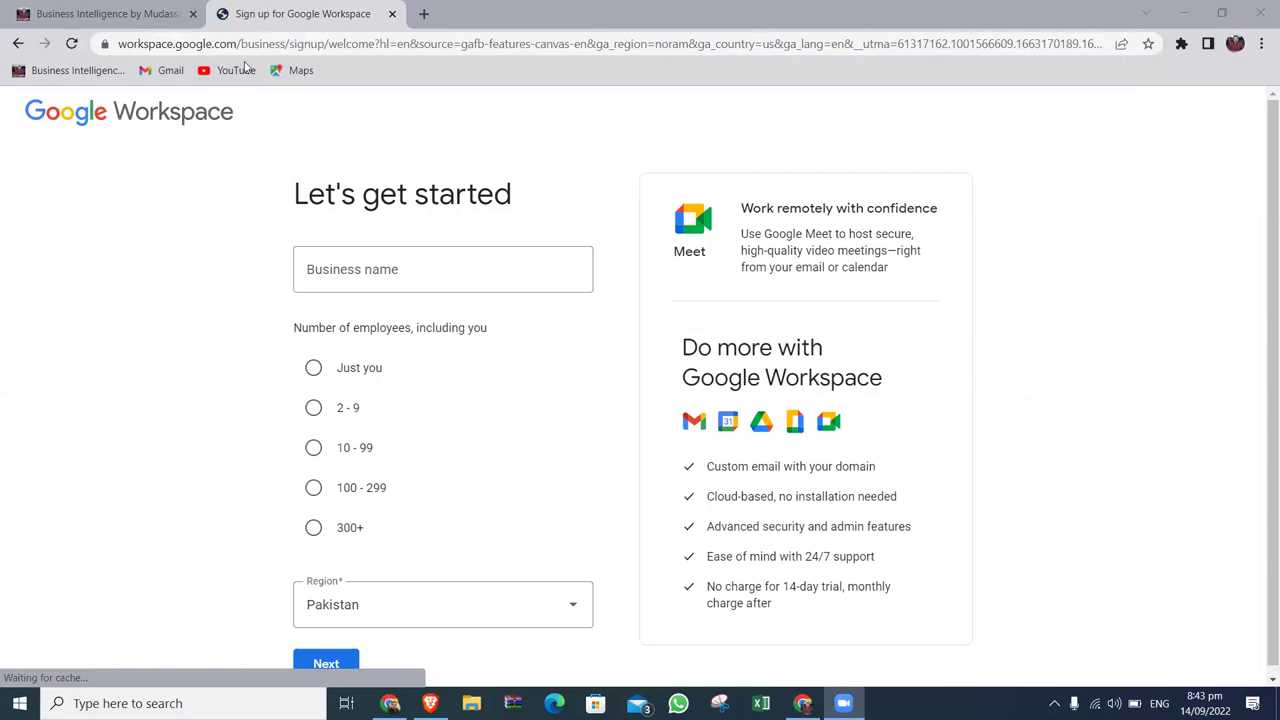
Close the sign-up tab, search 'google' in a new tab, and open Google Sheets from the results.
{"action": "left_click", "coordinate": [392, 13]}
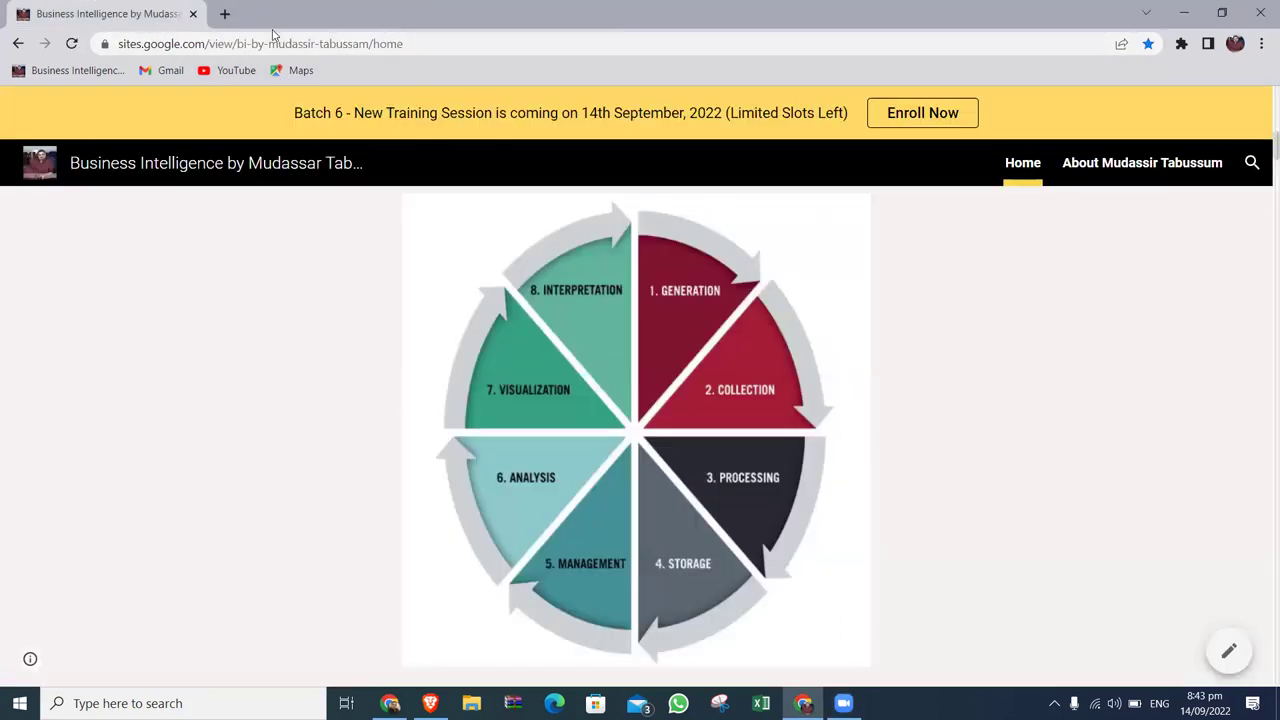
{"action": "left_click", "coordinate": [224, 14]}
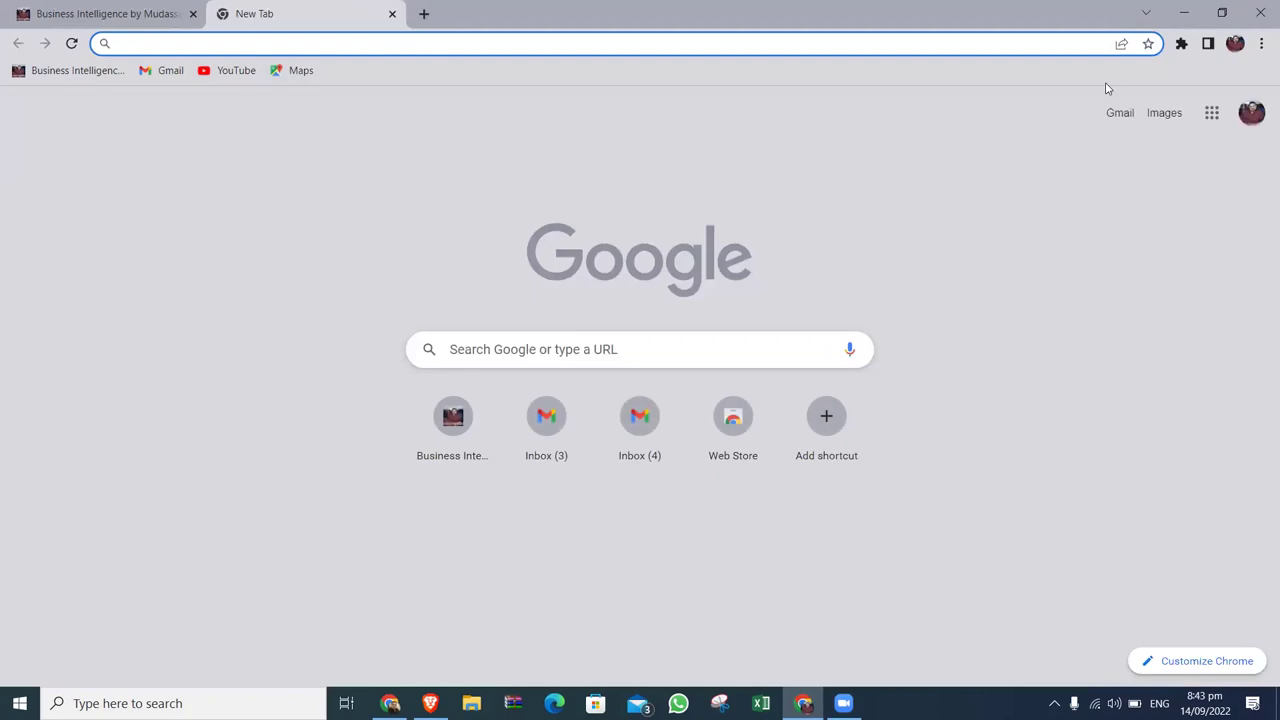
{"action": "left_click", "coordinate": [528, 46]}
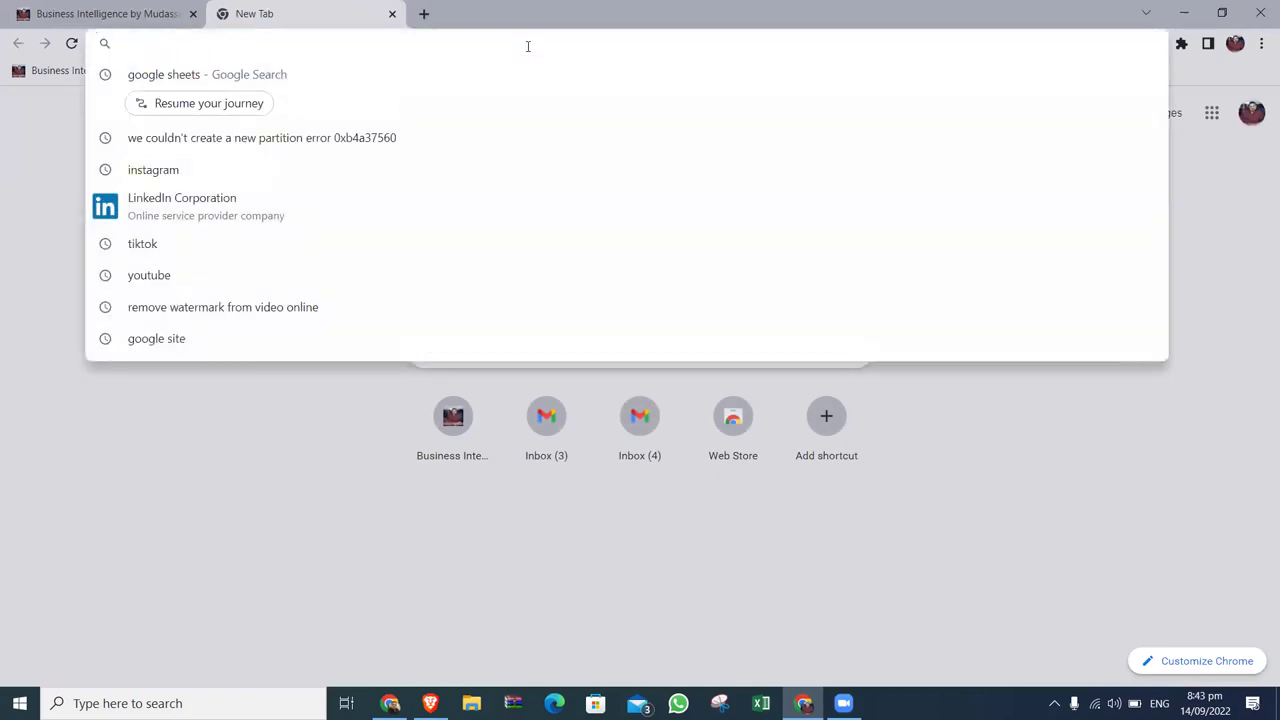
{"action": "type", "text": "google"}
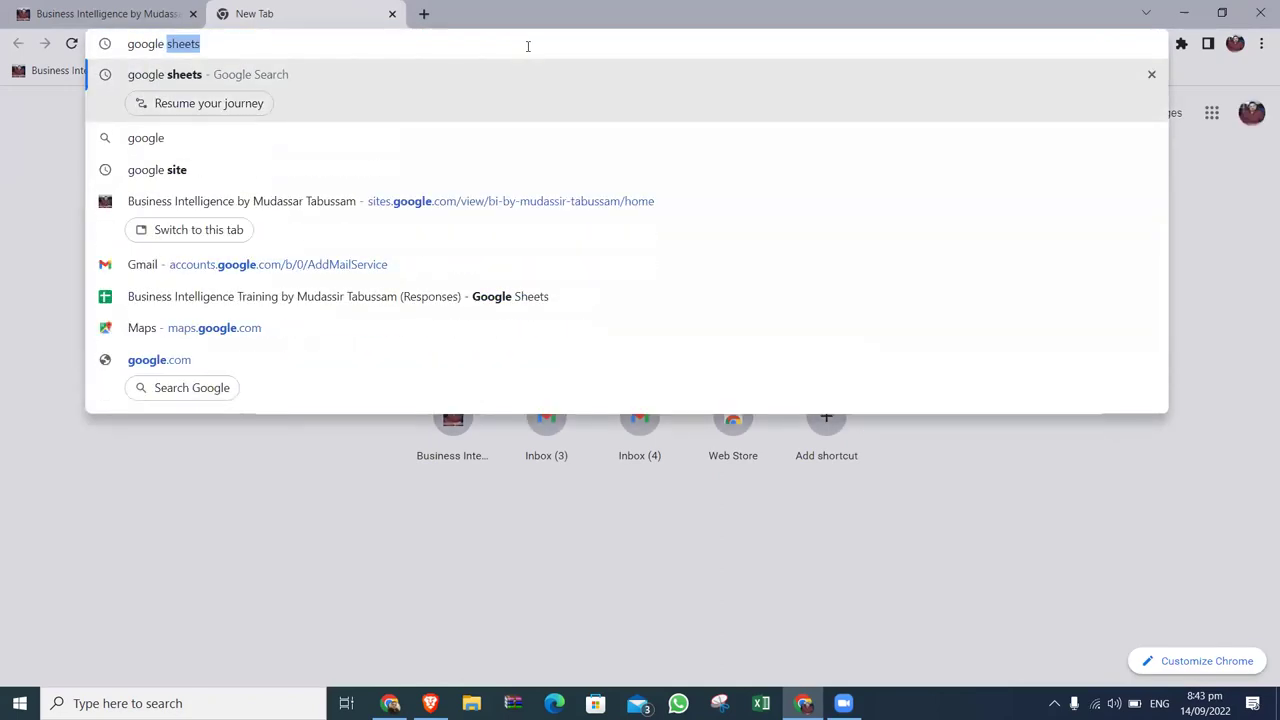
{"action": "key", "text": "Return"}
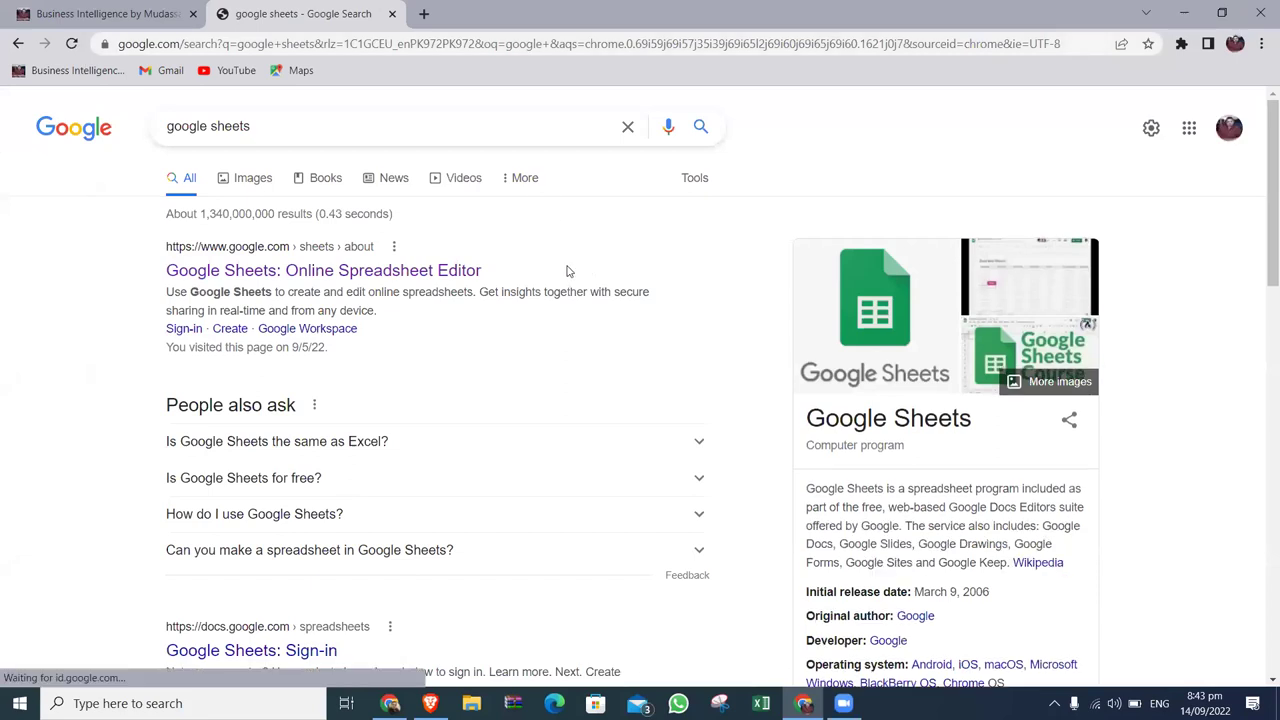
{"action": "left_click", "coordinate": [285, 655]}
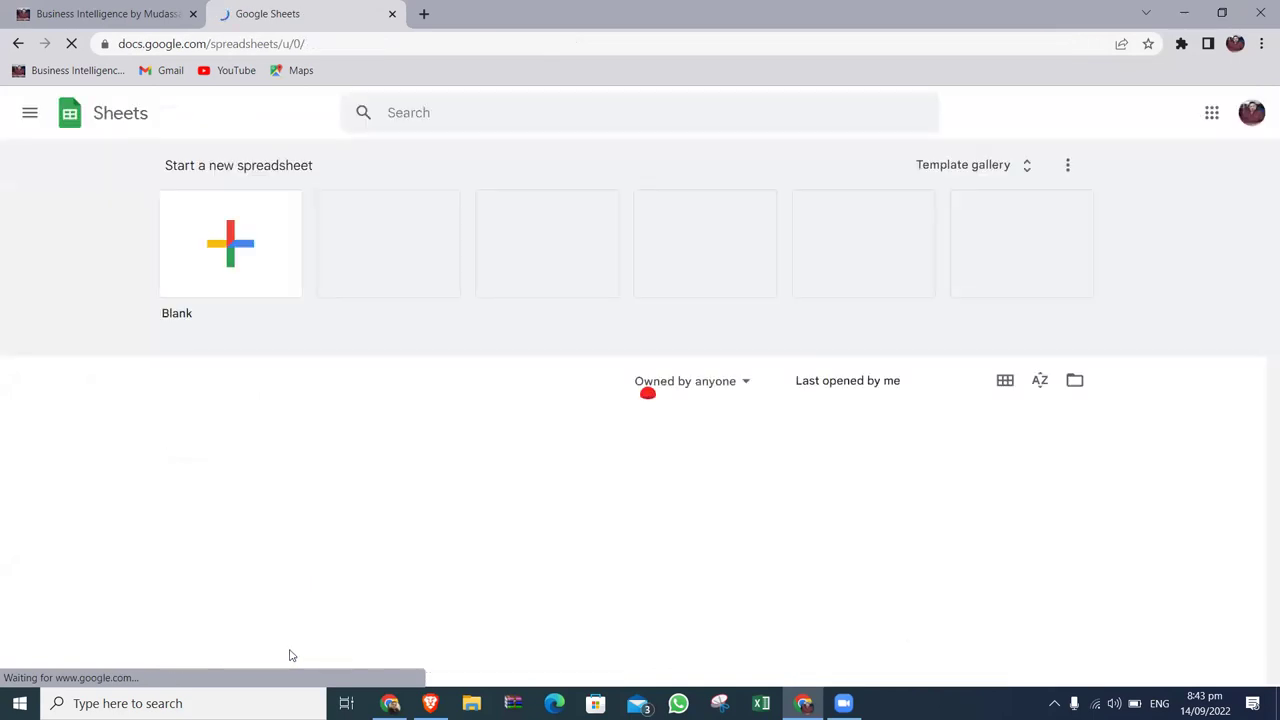
Create a blank spreadsheet and title it 'Course 6 - Session 1'.
{"action": "left_click", "coordinate": [247, 260]}
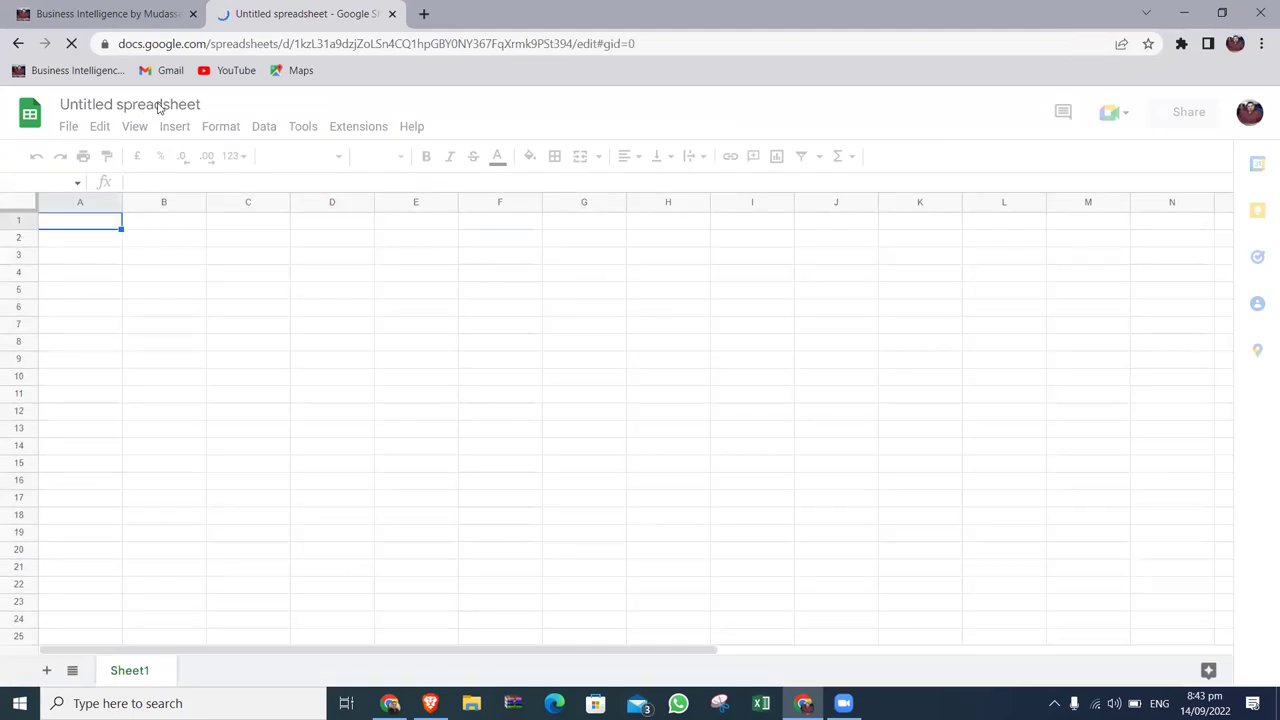
{"action": "left_click", "coordinate": [162, 105]}
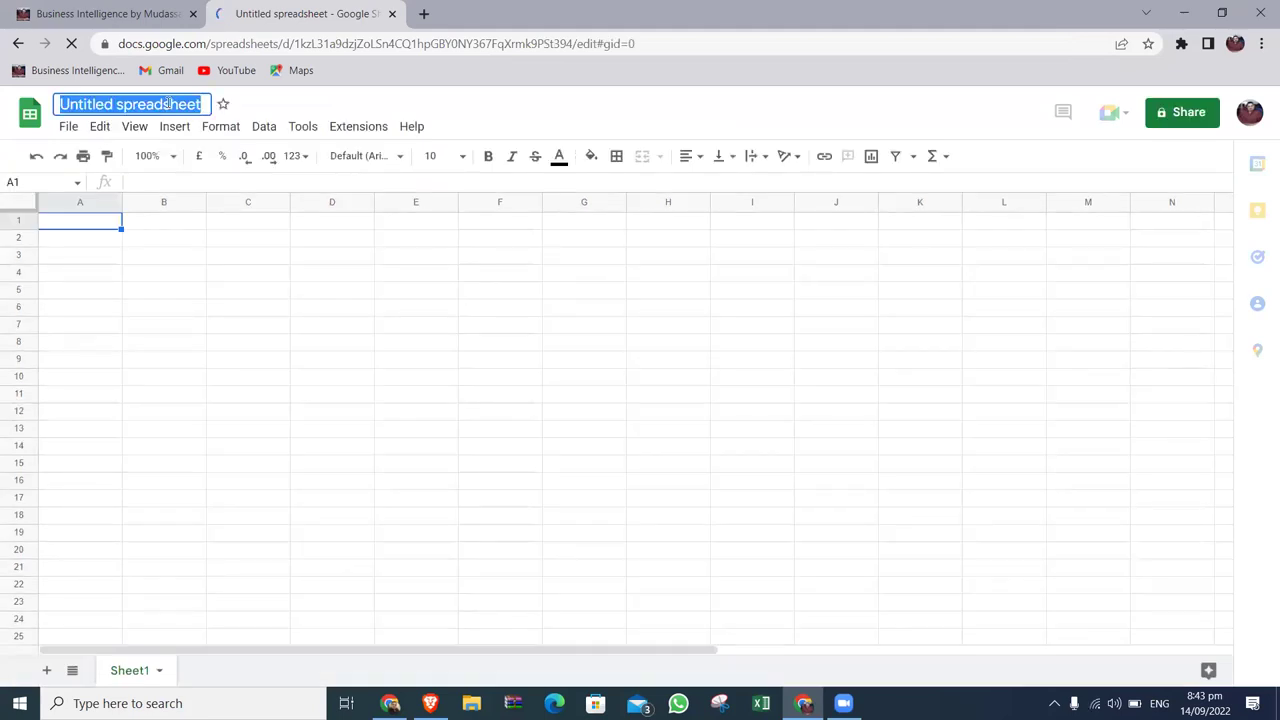
{"action": "type", "text": "LE"}
{"action": "key", "text": "BackSpace"}
{"action": "key", "text": "BackSpace"}
{"action": "type", "text": "Se"}
{"action": "key", "text": "BackSpace"}
{"action": "key", "text": "BackSpace"}
{"action": "type", "text": "Course 6  - S"}
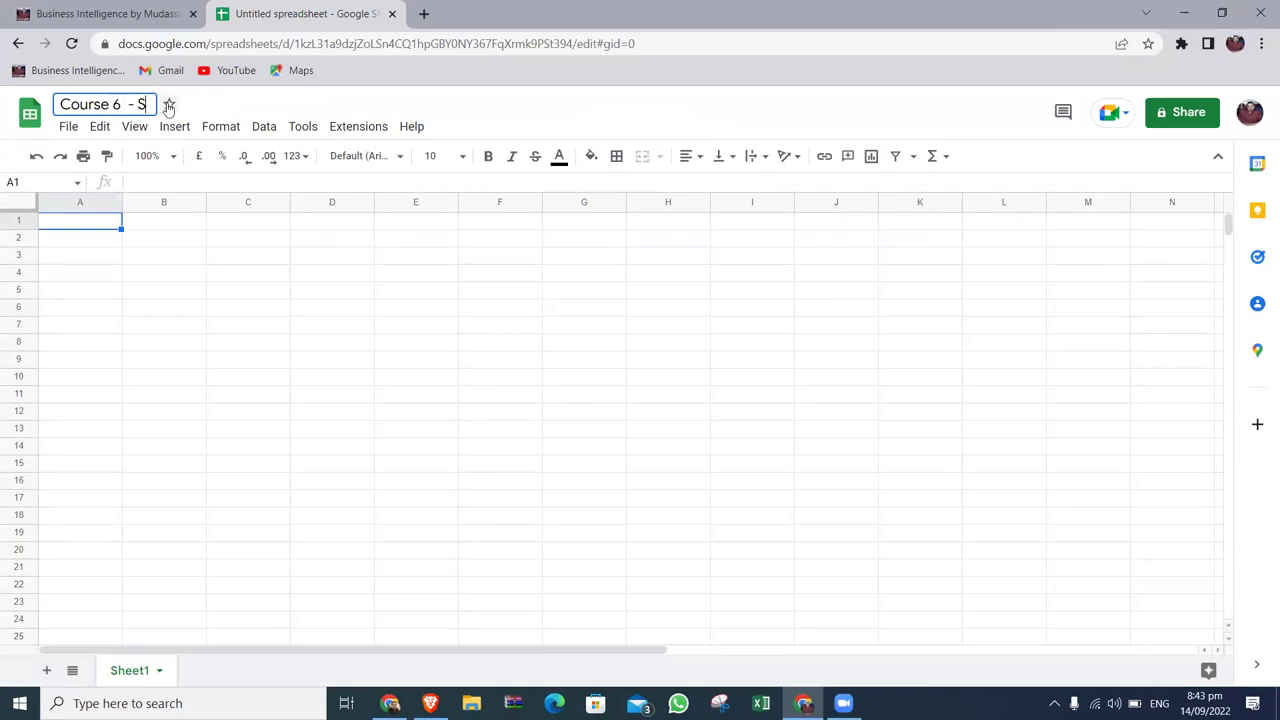
{"action": "type", "text": "ession 1"}
{"action": "key", "text": "Return"}
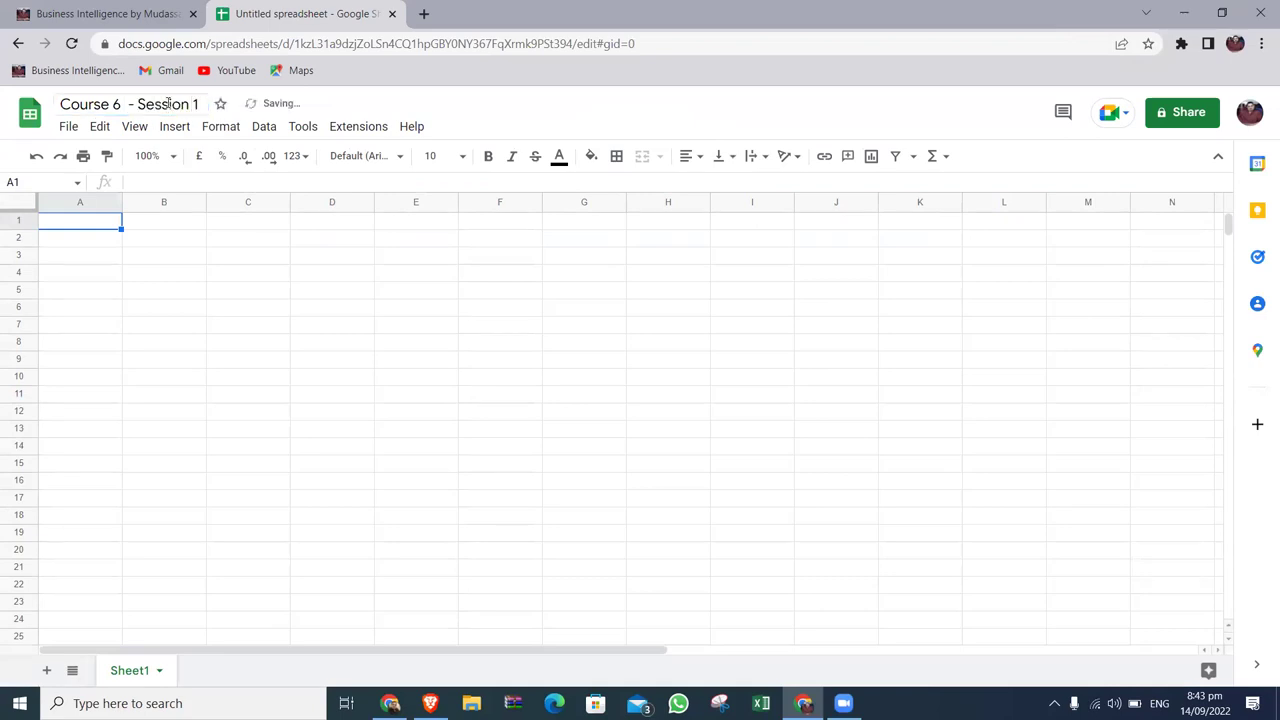
Enter the headers 'Name' in A1 and 'Industry' in B1.
{"action": "type", "text": "NAme"}
{"action": "key", "text": "Return"}
{"action": "key", "text": "Up"}
{"action": "type", "text": "Name"}
{"action": "key", "text": "Return"}
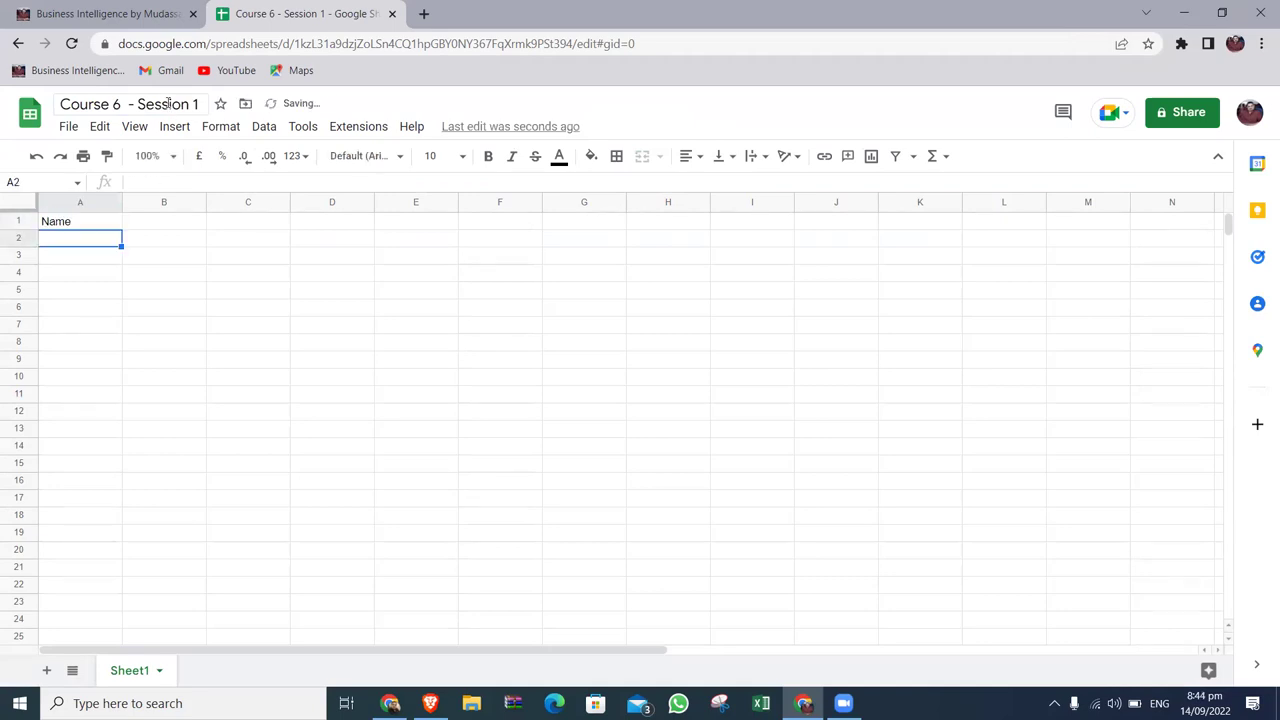
{"action": "key", "text": "Up"}
{"action": "key", "text": "Right"}
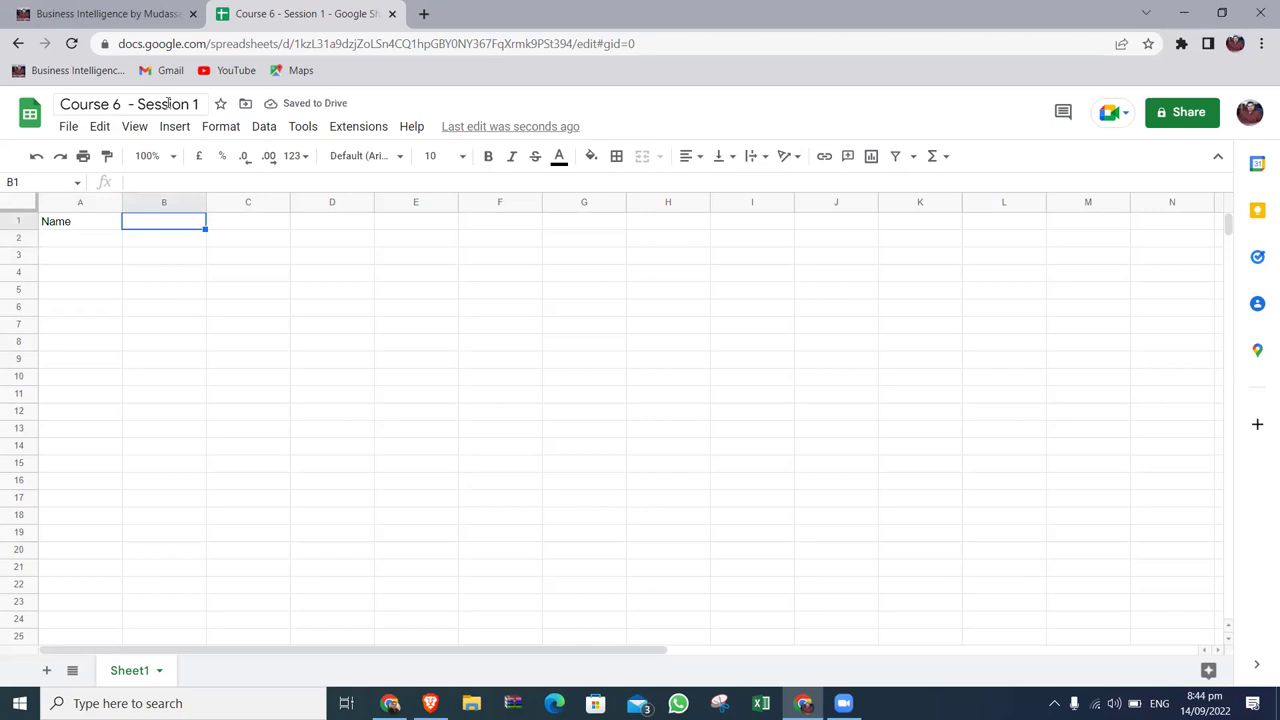
{"action": "type", "text": "Industry"}
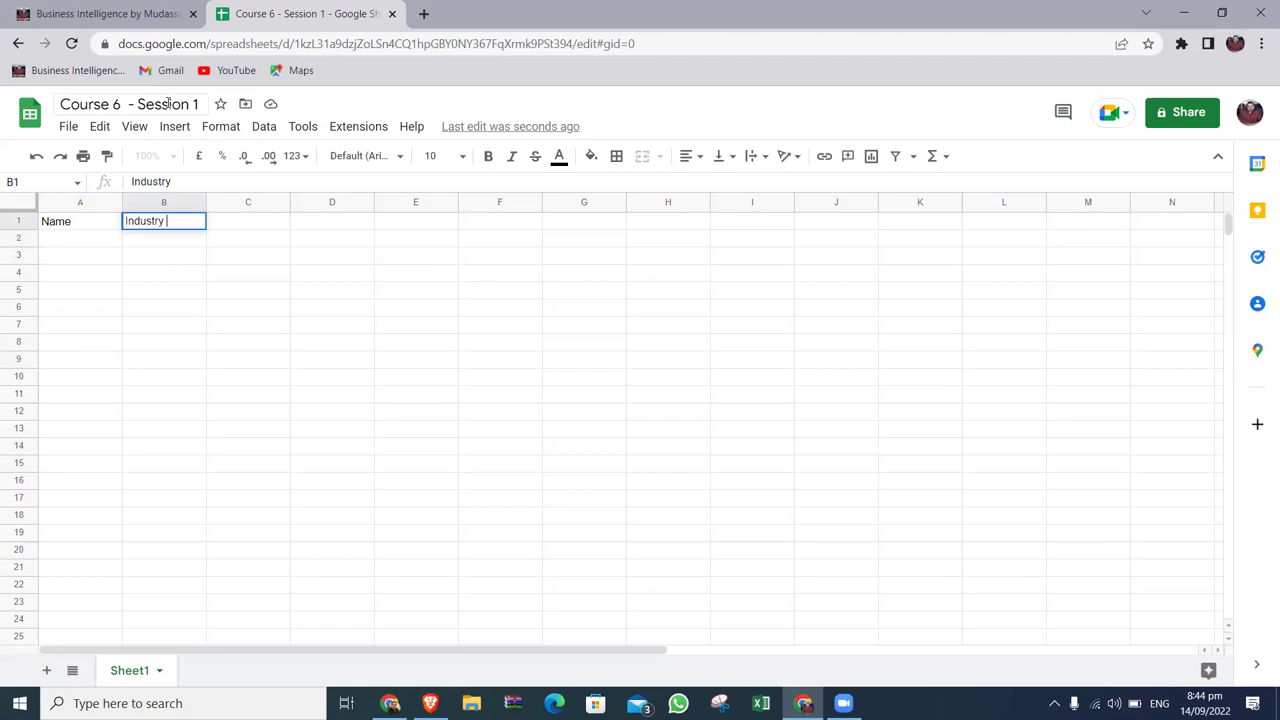
{"action": "key", "text": "Return"}
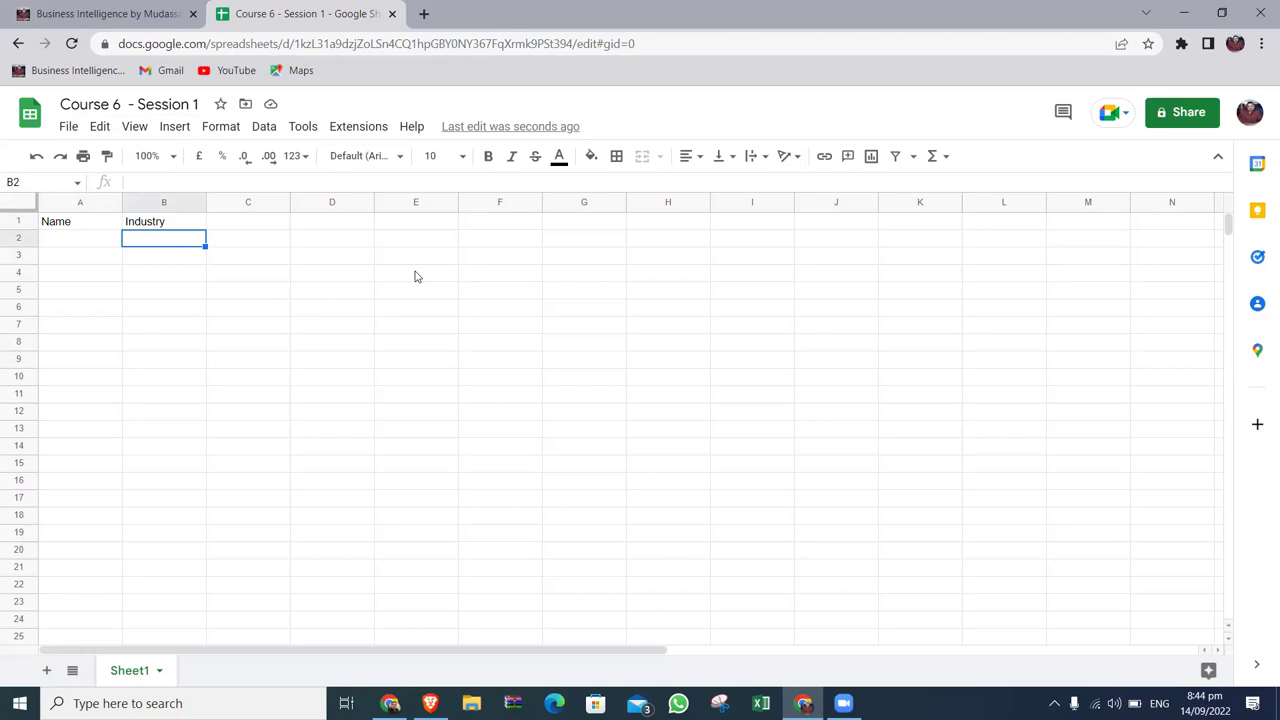
Change general access to Anyone with the link and copy the share link.
{"action": "left_click", "coordinate": [1178, 114]}
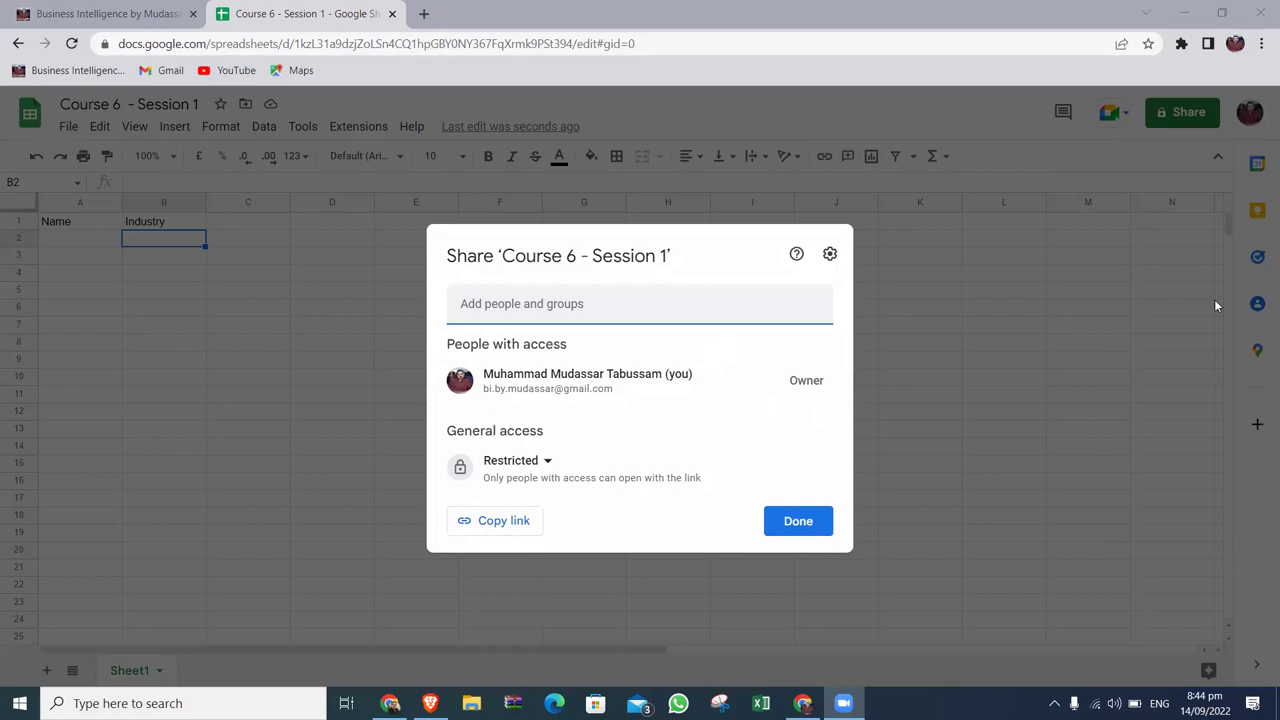
{"action": "key", "text": "Escape"}
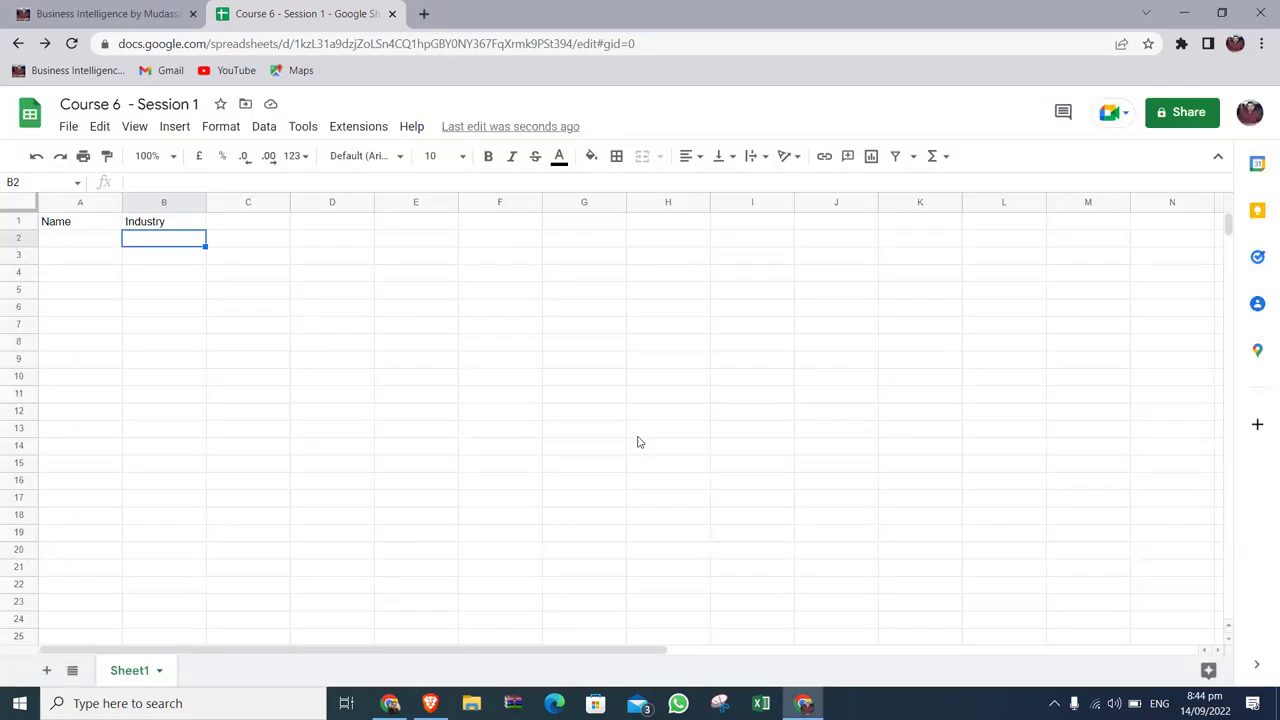
{"action": "left_click", "coordinate": [1185, 110]}
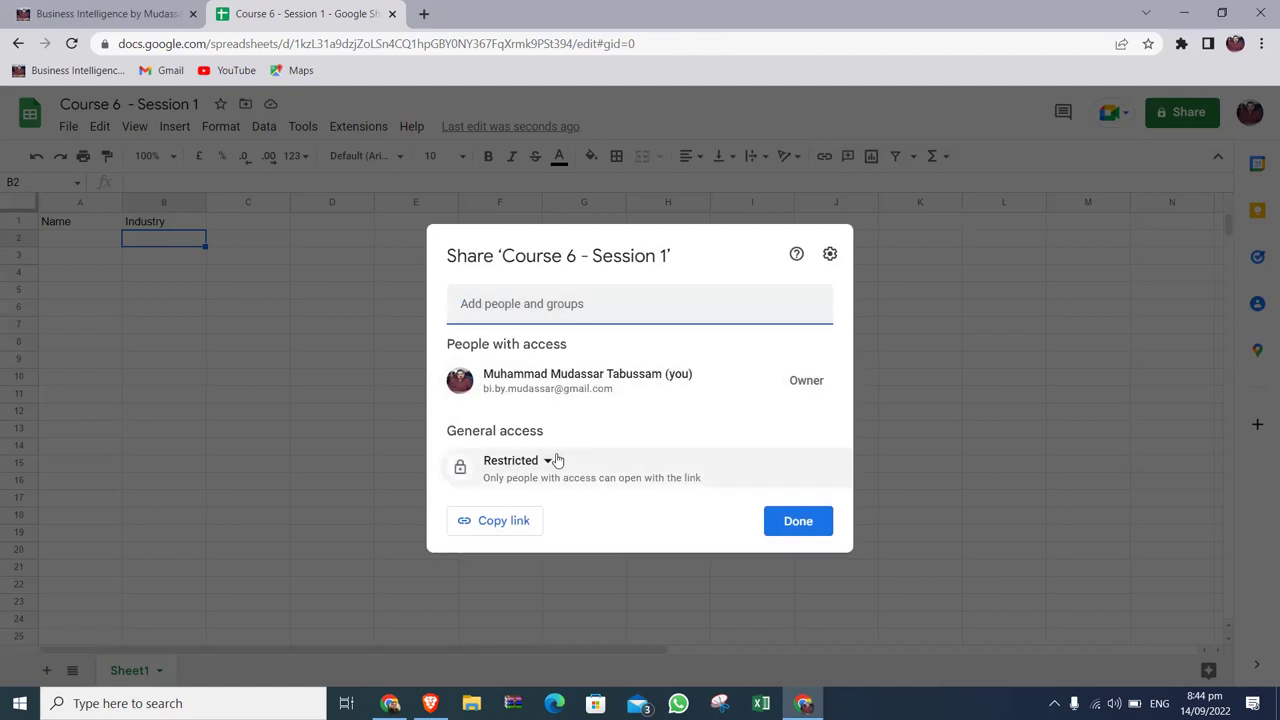
{"action": "left_click", "coordinate": [555, 460]}
{"action": "left_click", "coordinate": [570, 537]}
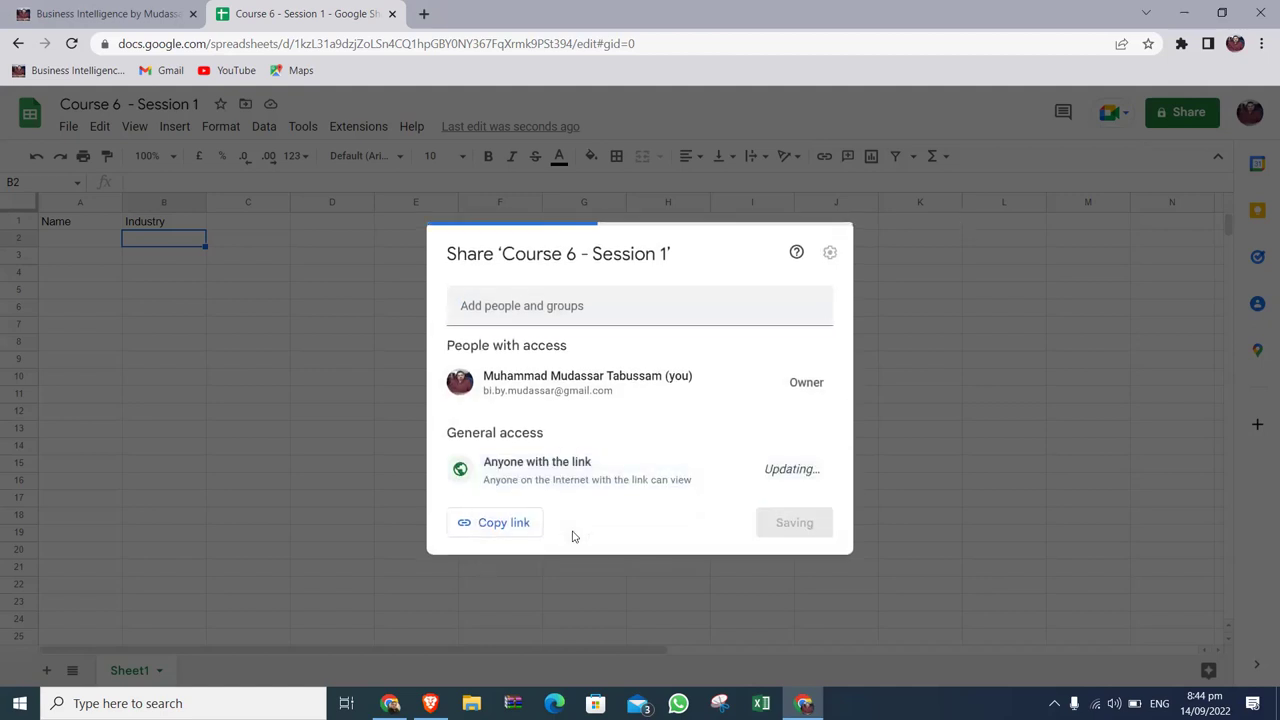
{"action": "left_click", "coordinate": [511, 532]}
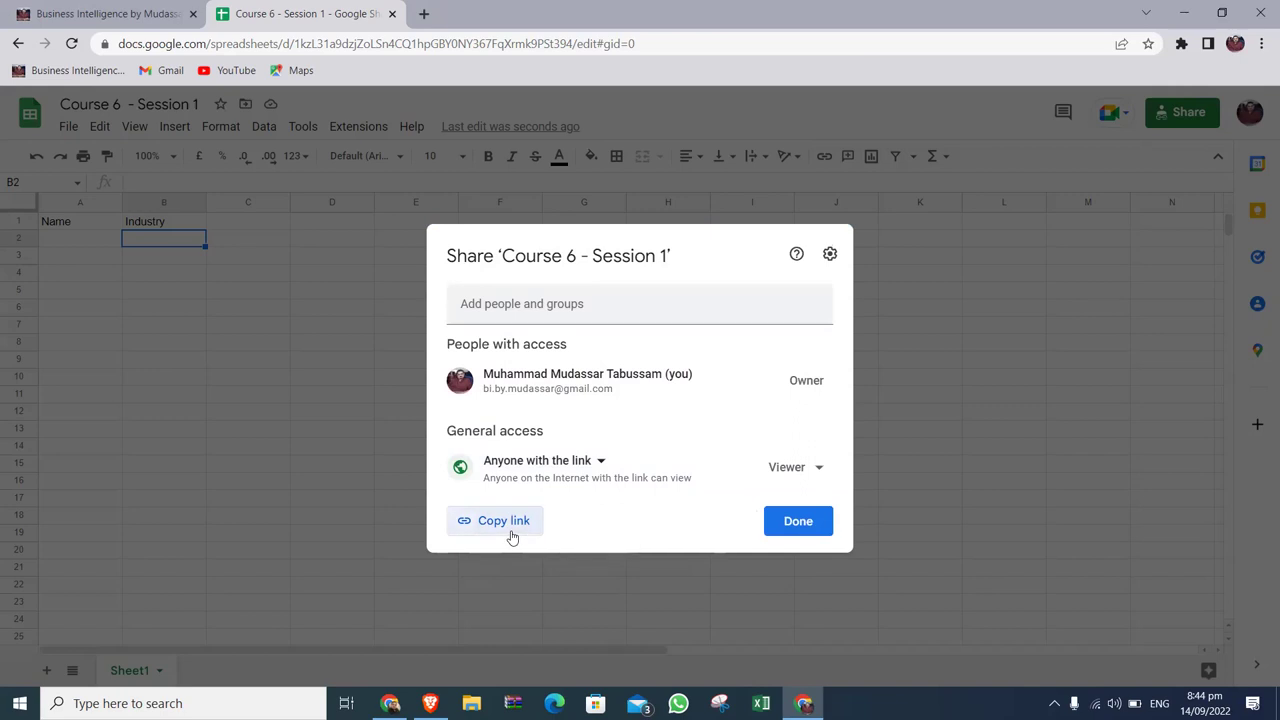
Paste and send the share link in the WhatsApp group chat, then close the sharing settings.
{"action": "left_click", "coordinate": [436, 700]}
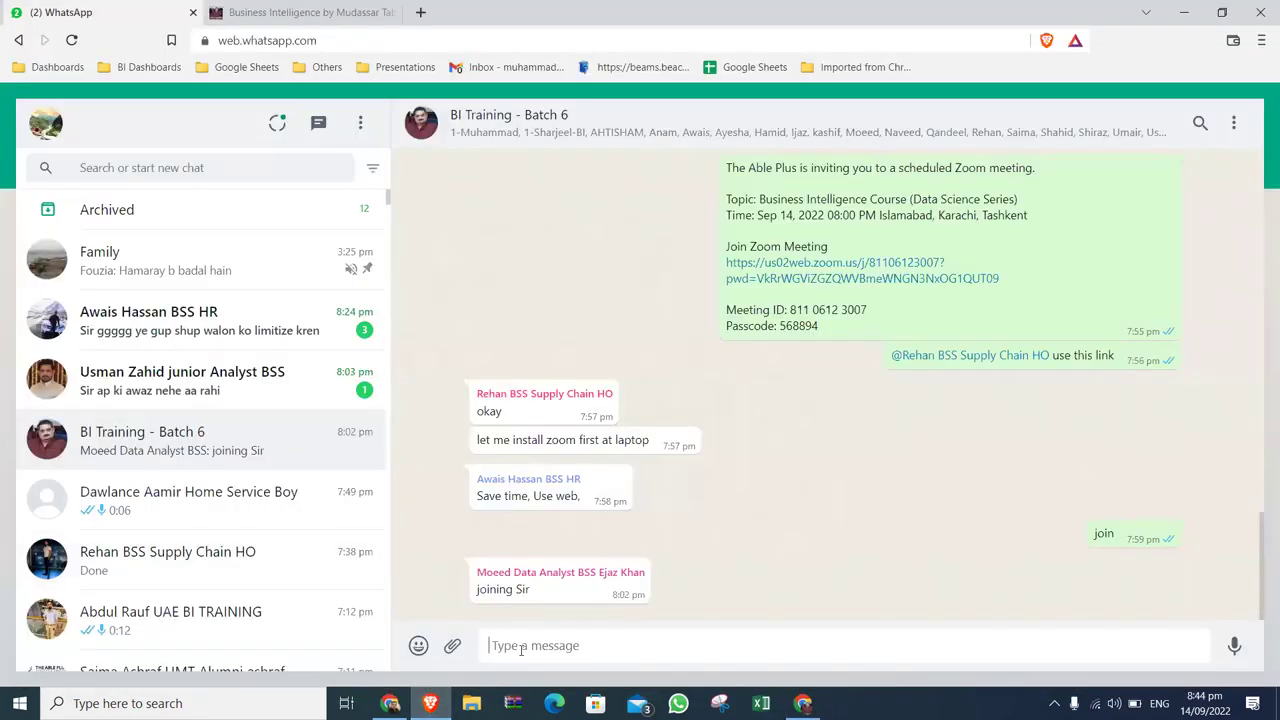
{"action": "key", "text": "ctrl+v"}
{"action": "key", "text": "Return"}
{"action": "key", "text": "alt+Tab"}
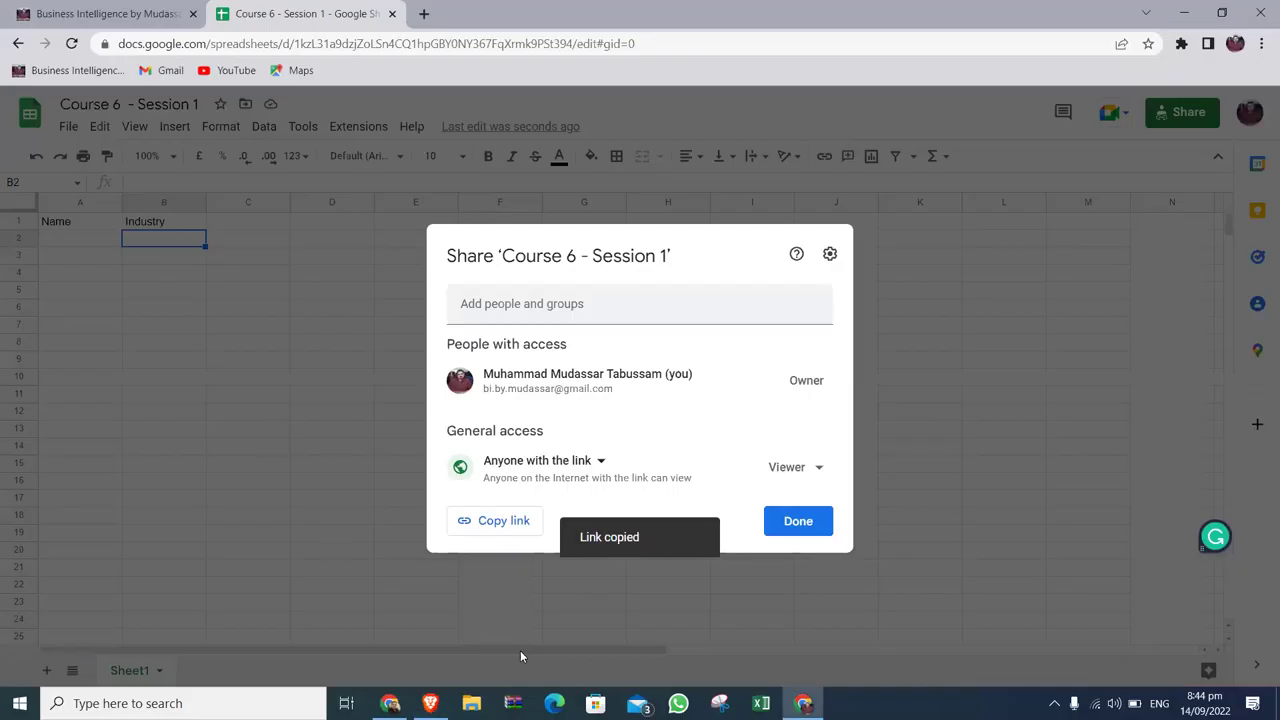
{"action": "left_click", "coordinate": [957, 314]}
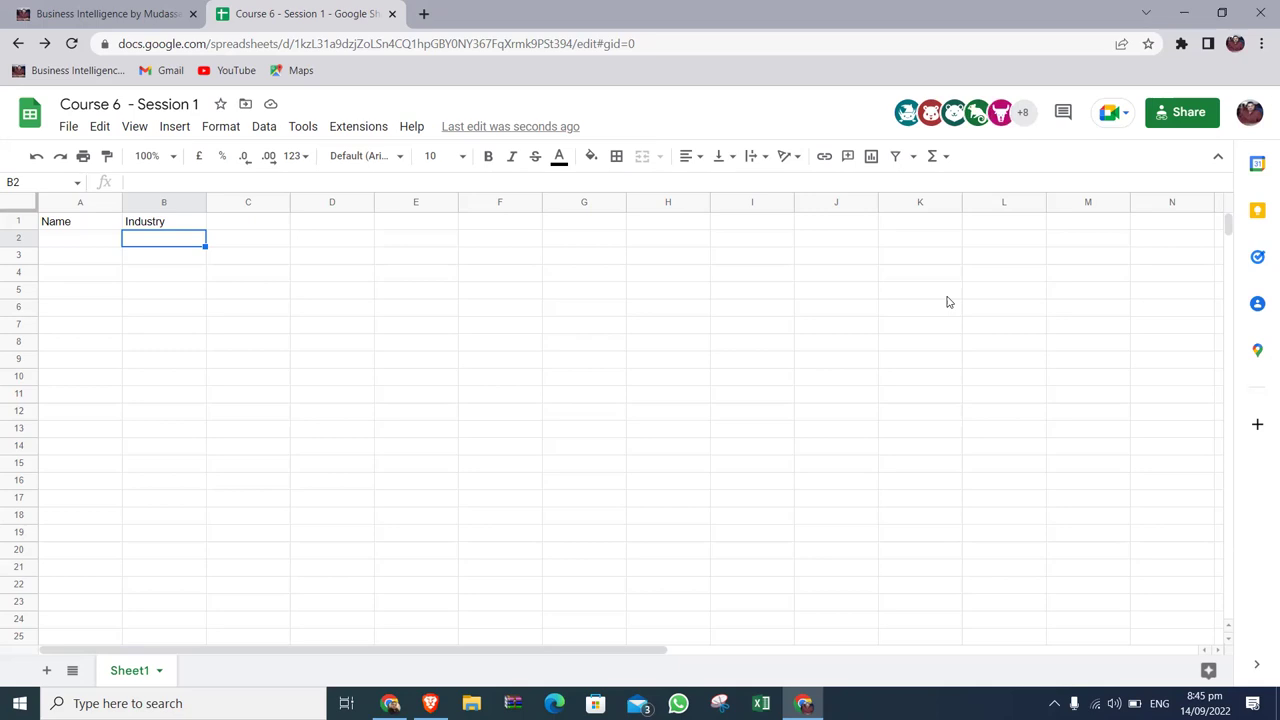
Change the link-access role to Editor for anyone with the link and close sharing.
{"action": "left_click", "coordinate": [1202, 118]}
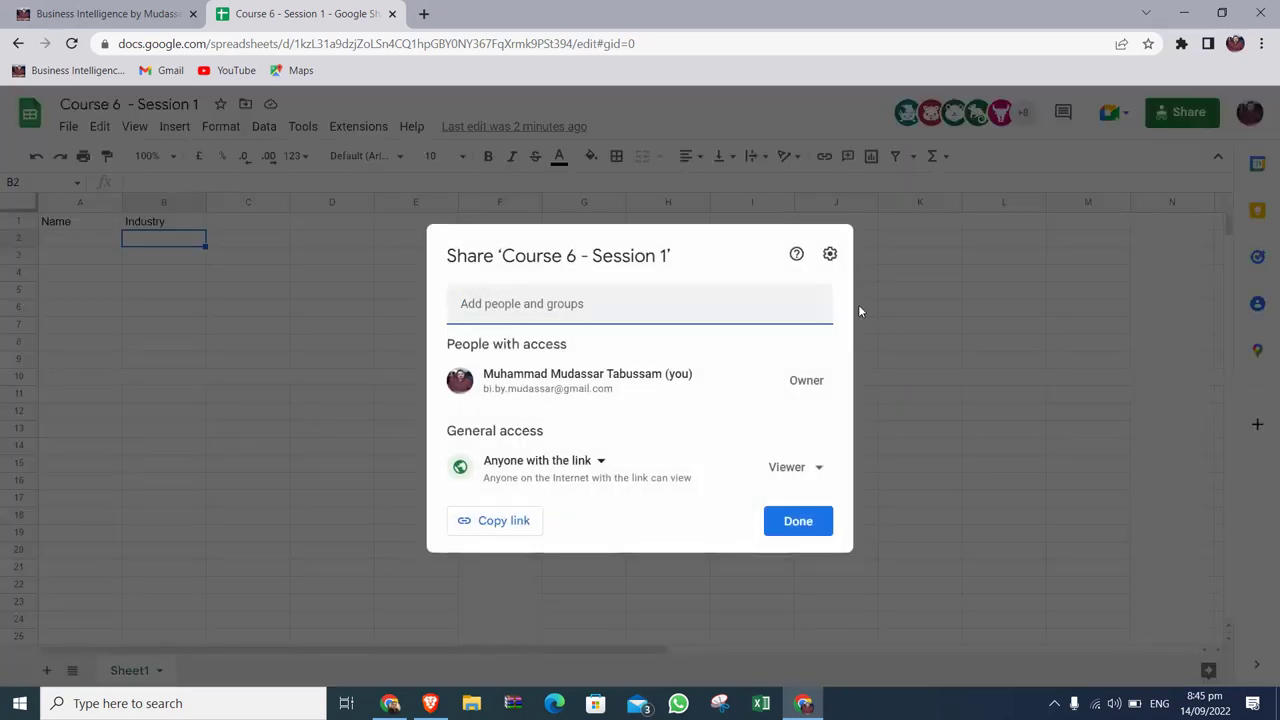
{"action": "left_click", "coordinate": [812, 470]}
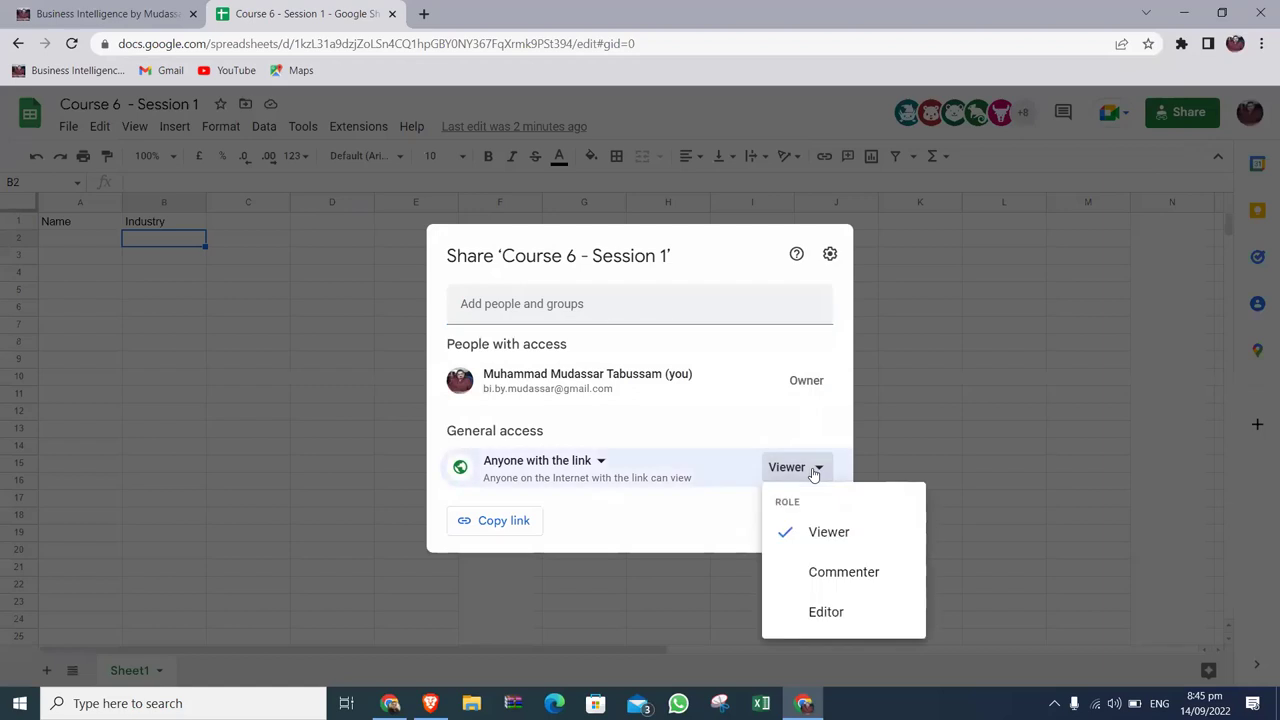
{"action": "left_click", "coordinate": [834, 608]}
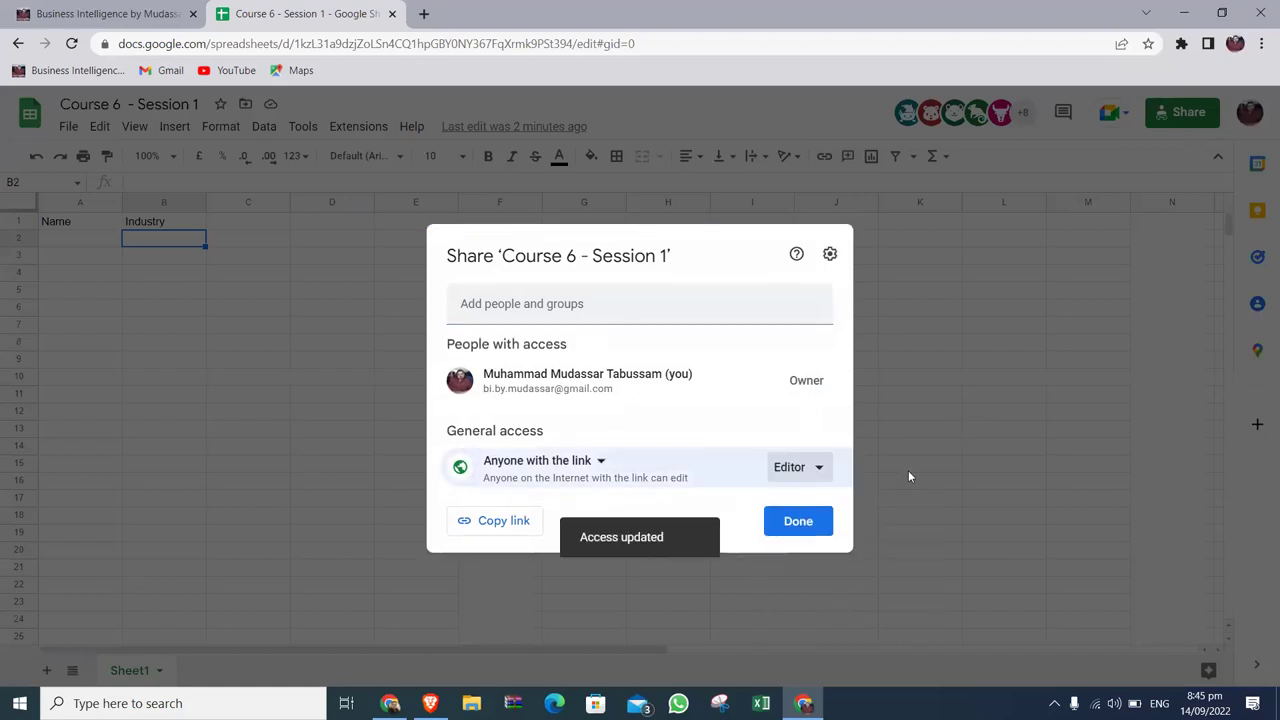
{"action": "left_click", "coordinate": [812, 521]}
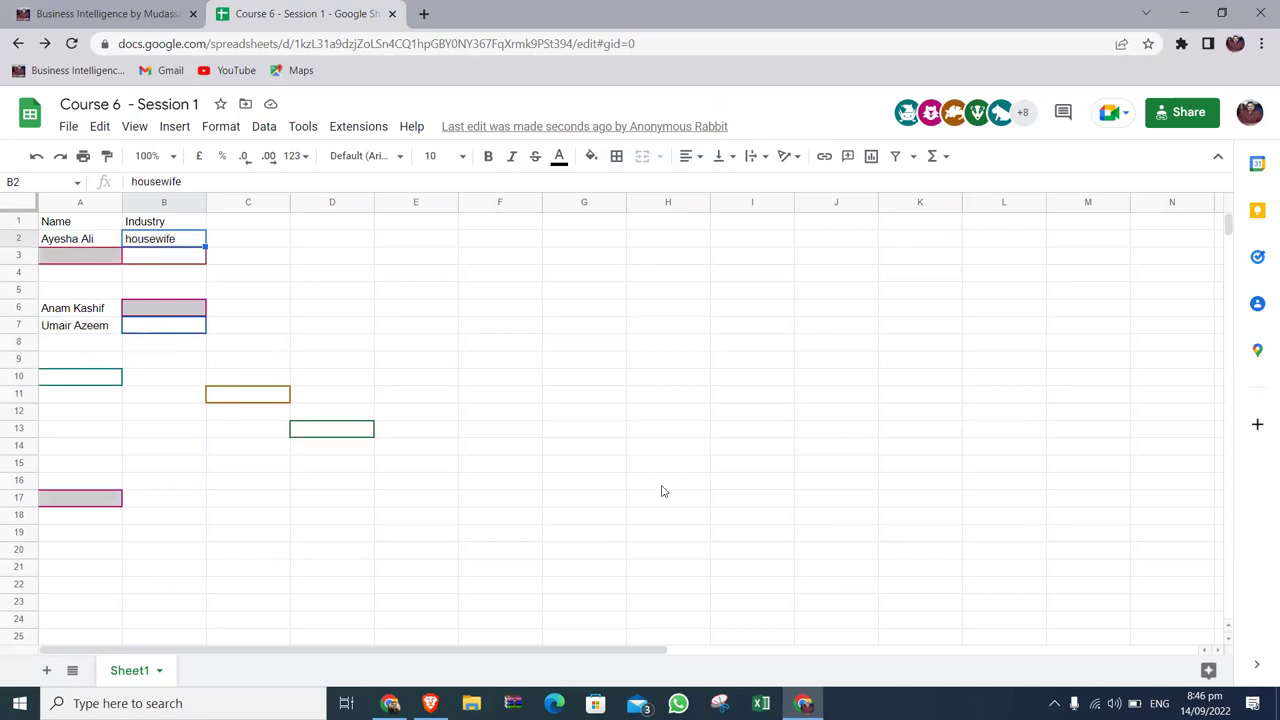
Minimize the browser to the desktop and launch Zoom from a Windows search for 'zoo'.
{"action": "left_click", "coordinate": [430, 703]}
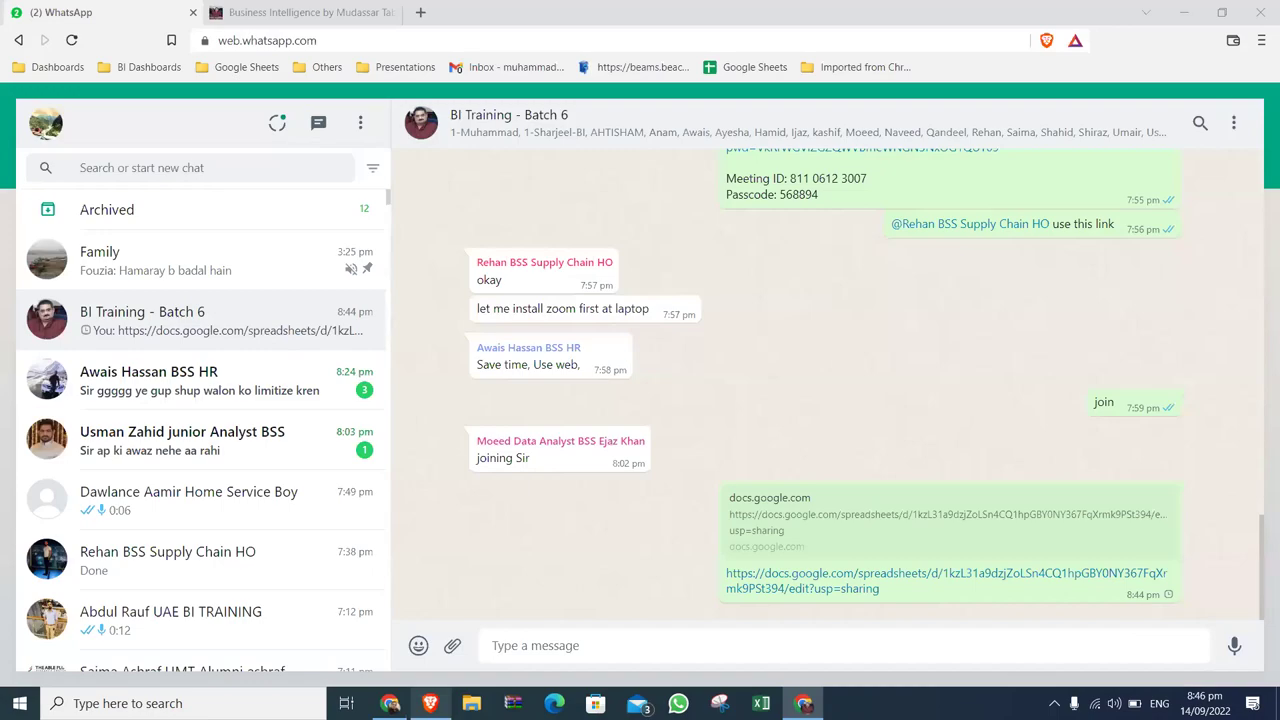
{"action": "left_click", "coordinate": [430, 703]}
{"action": "left_click", "coordinate": [389, 703]}
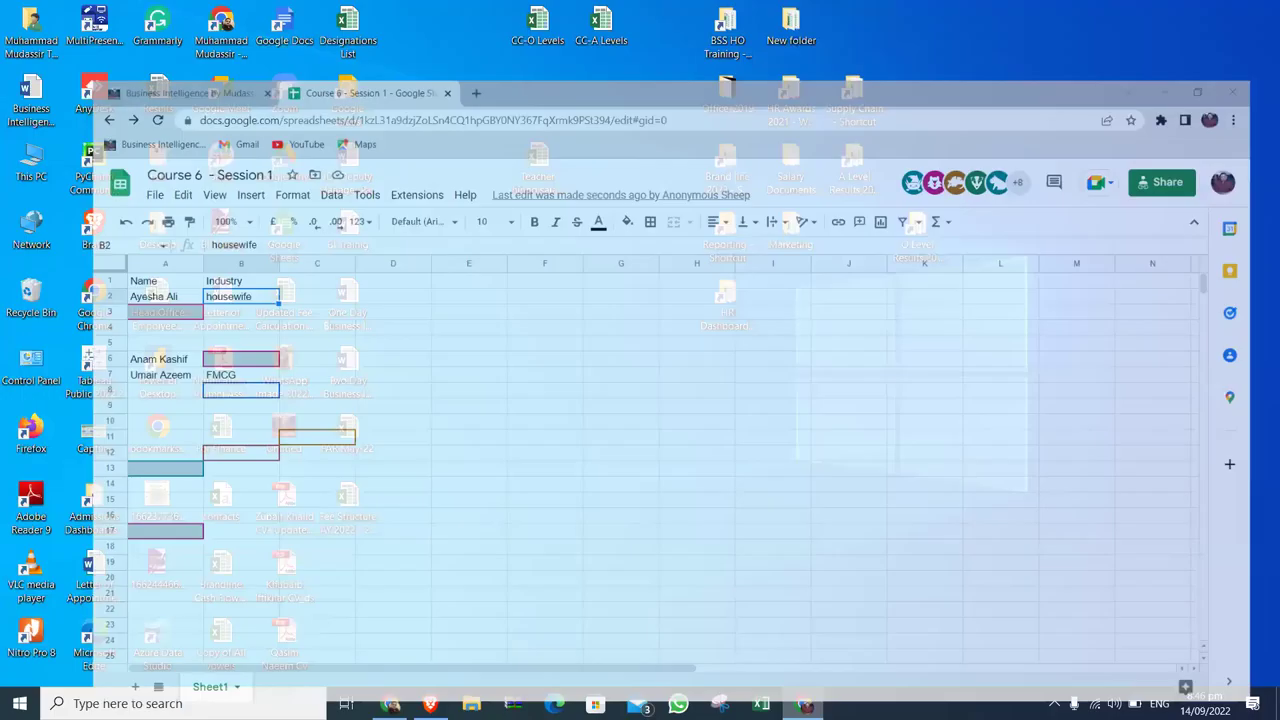
{"action": "key", "text": "super"}
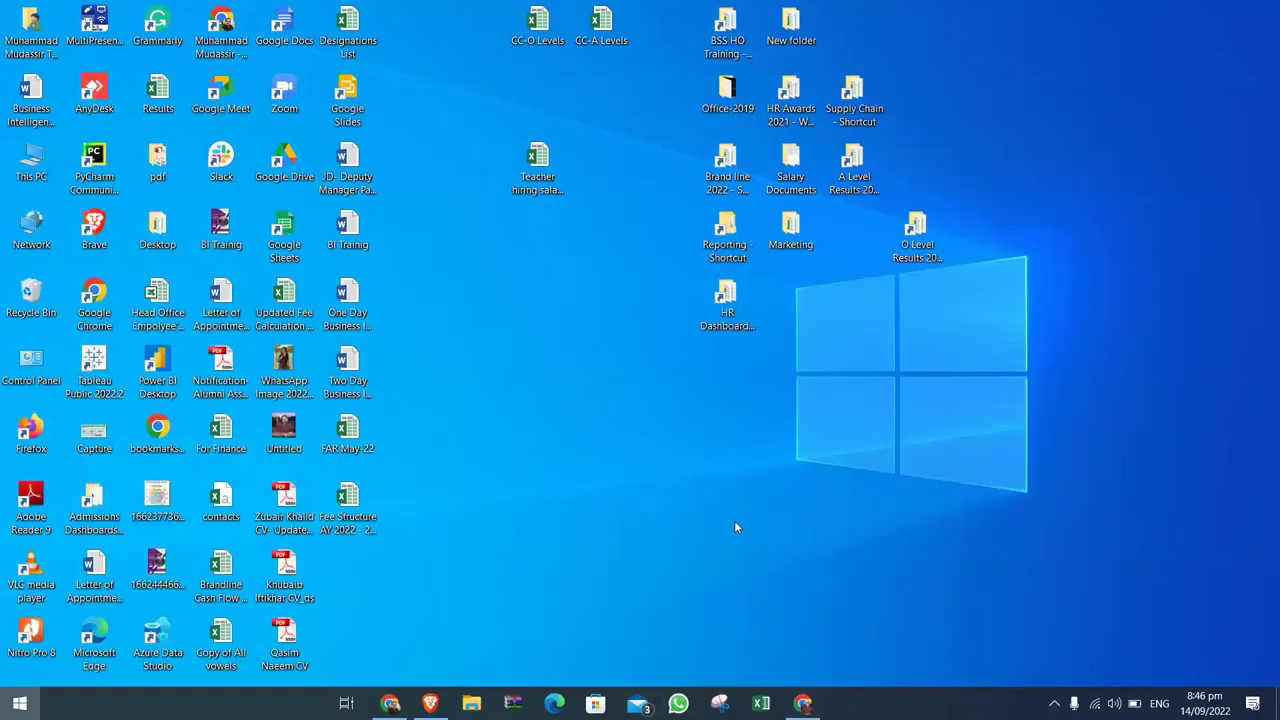
{"action": "key", "text": "super"}
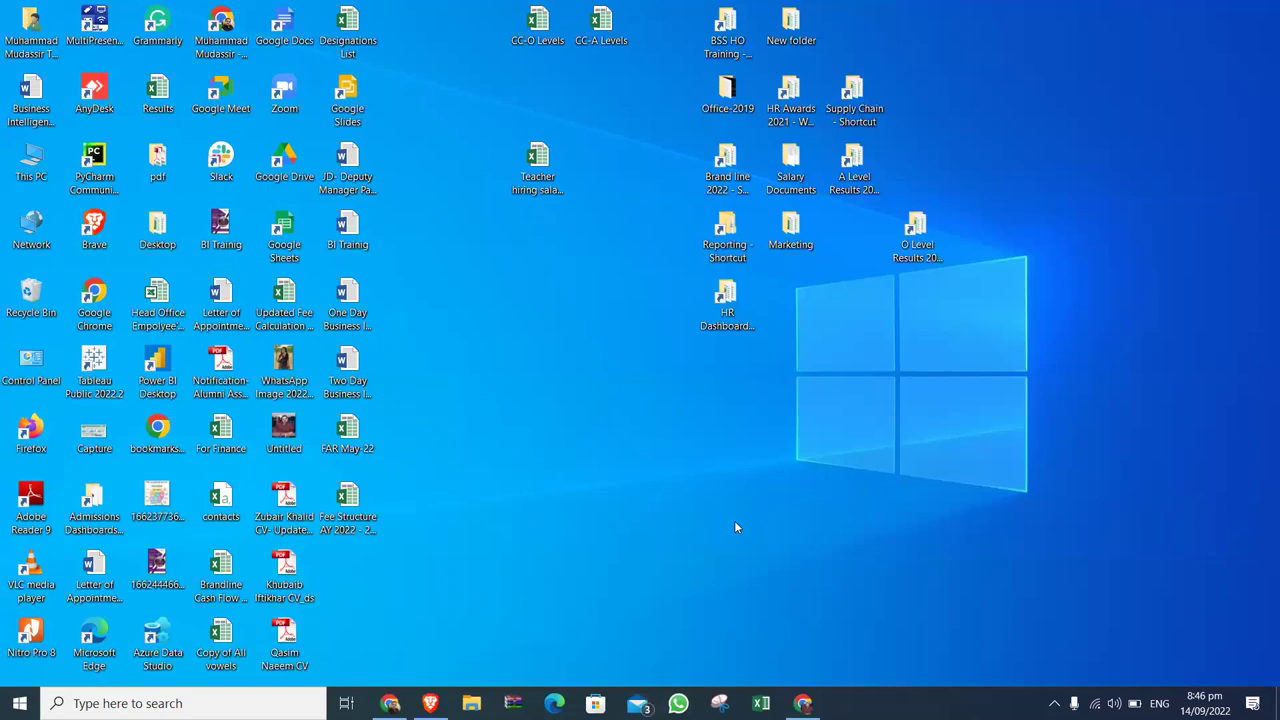
{"action": "key", "text": "super"}
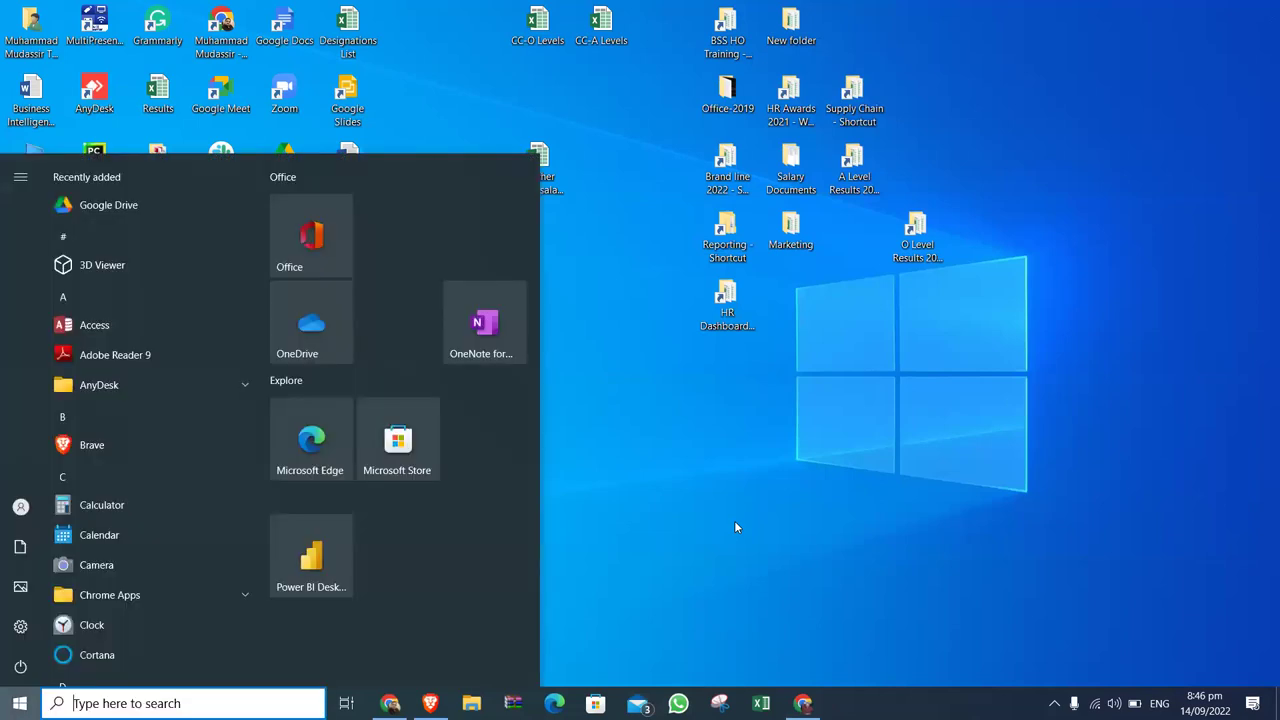
{"action": "key", "text": "super"}
{"action": "key", "text": "super"}
{"action": "type", "text": "zoo"}
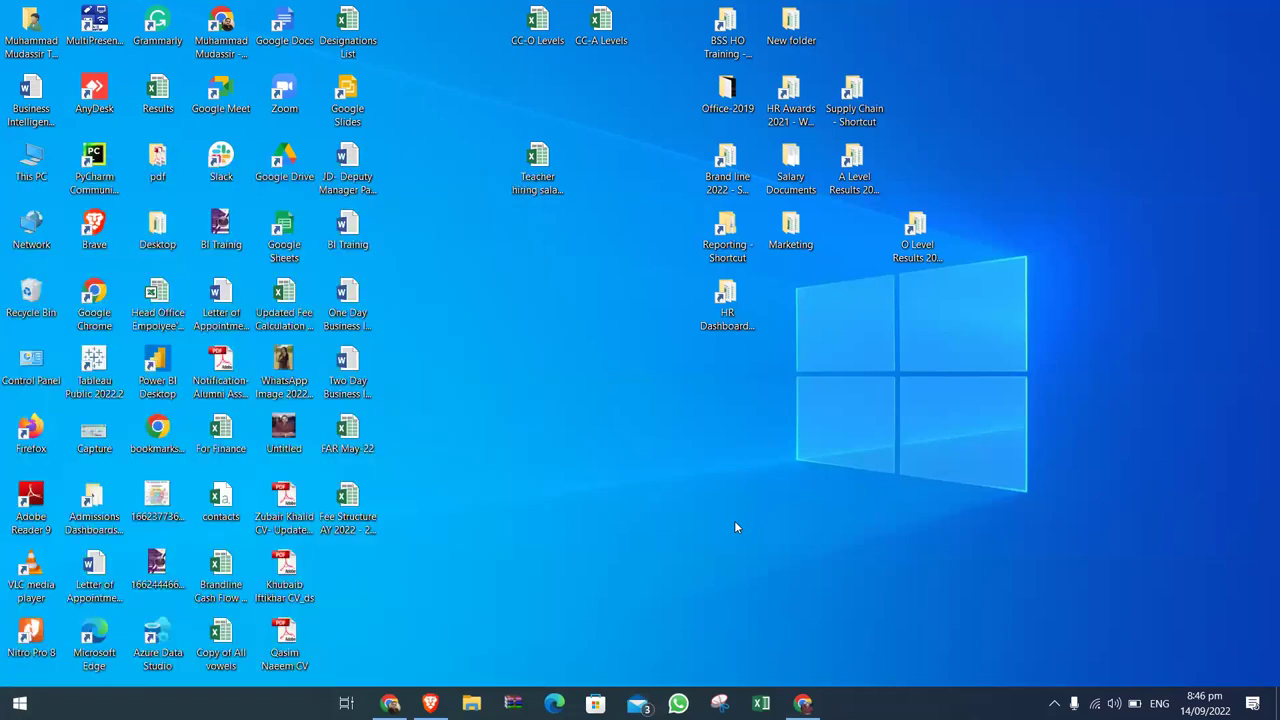
{"action": "left_click", "coordinate": [524, 246]}
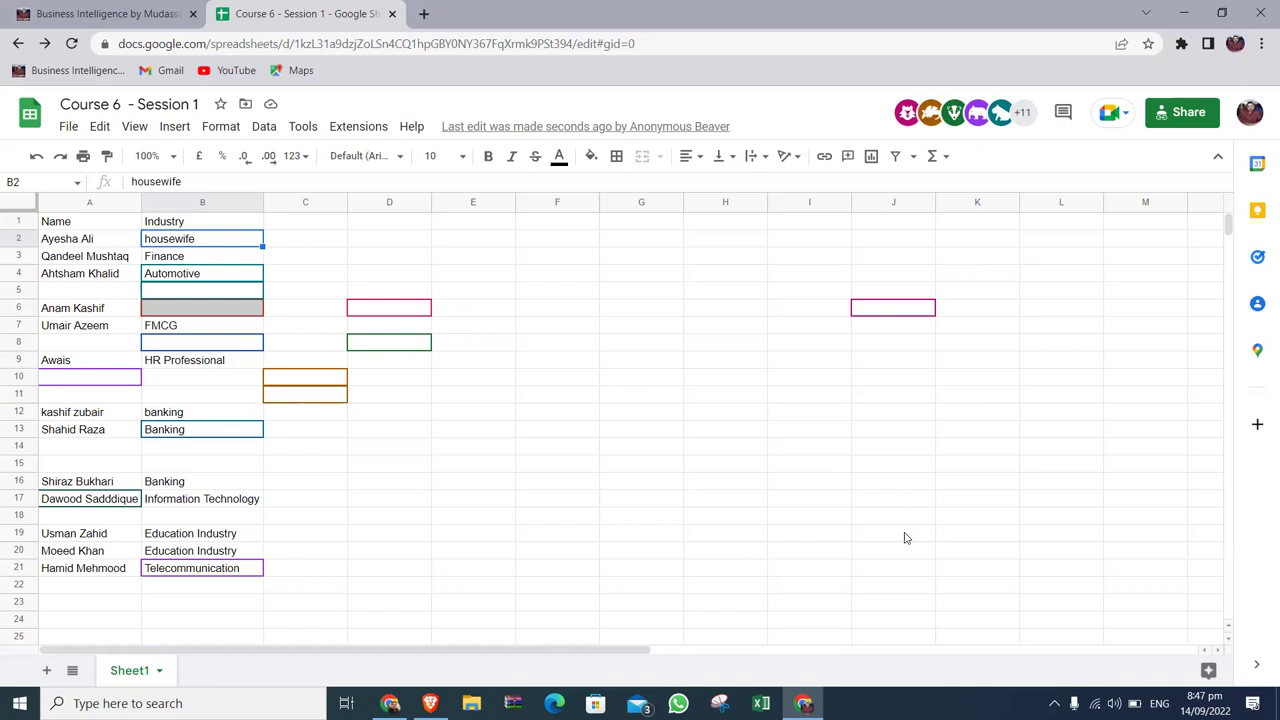
Relaunch Zoom by searching 'zoo' from the Windows Start menu.
{"action": "key", "text": "super"}
{"action": "type", "text": "zoo"}
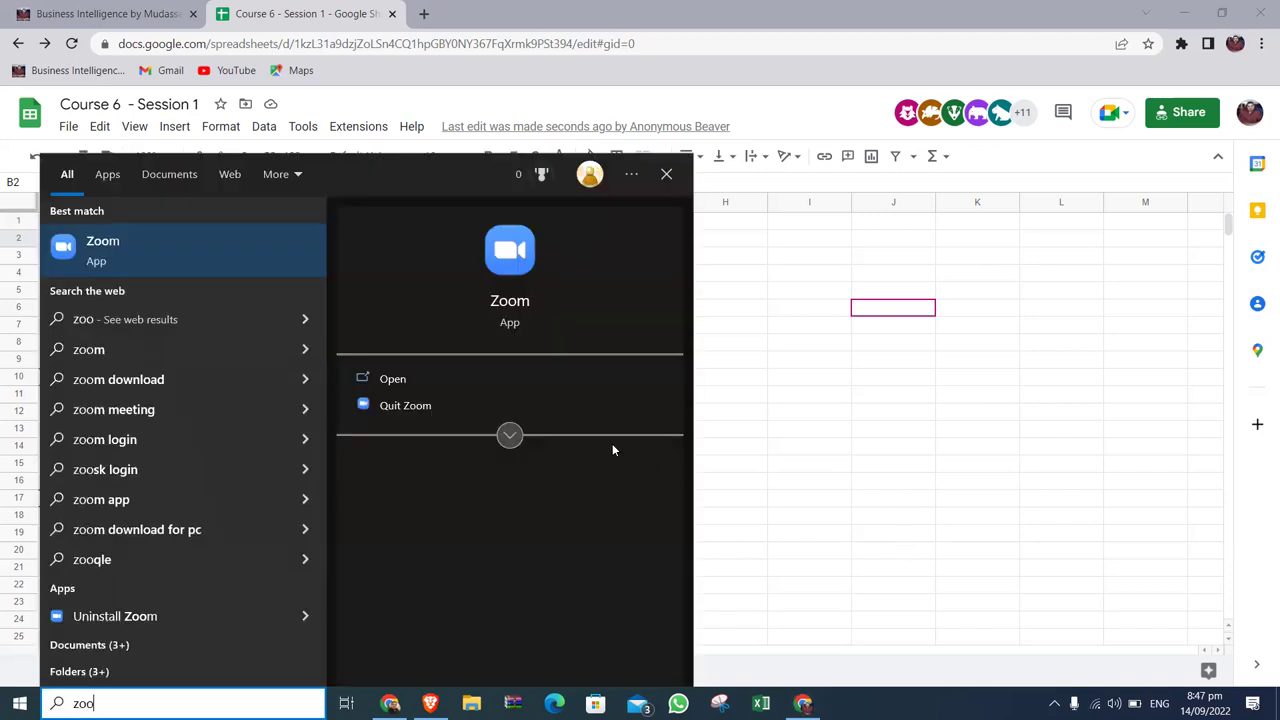
{"action": "left_click", "coordinate": [520, 262]}
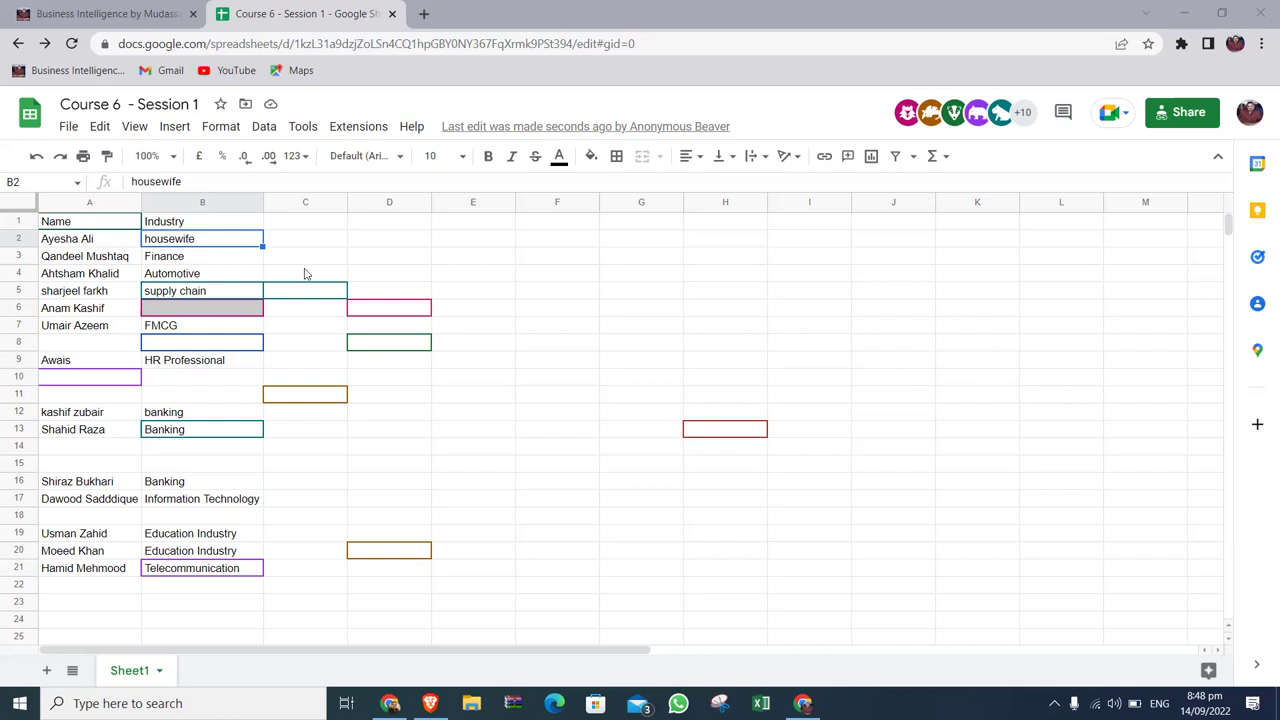
Select the names A2:A21 to see a count of 14, then step through column A.
{"action": "left_click", "coordinate": [117, 246]}
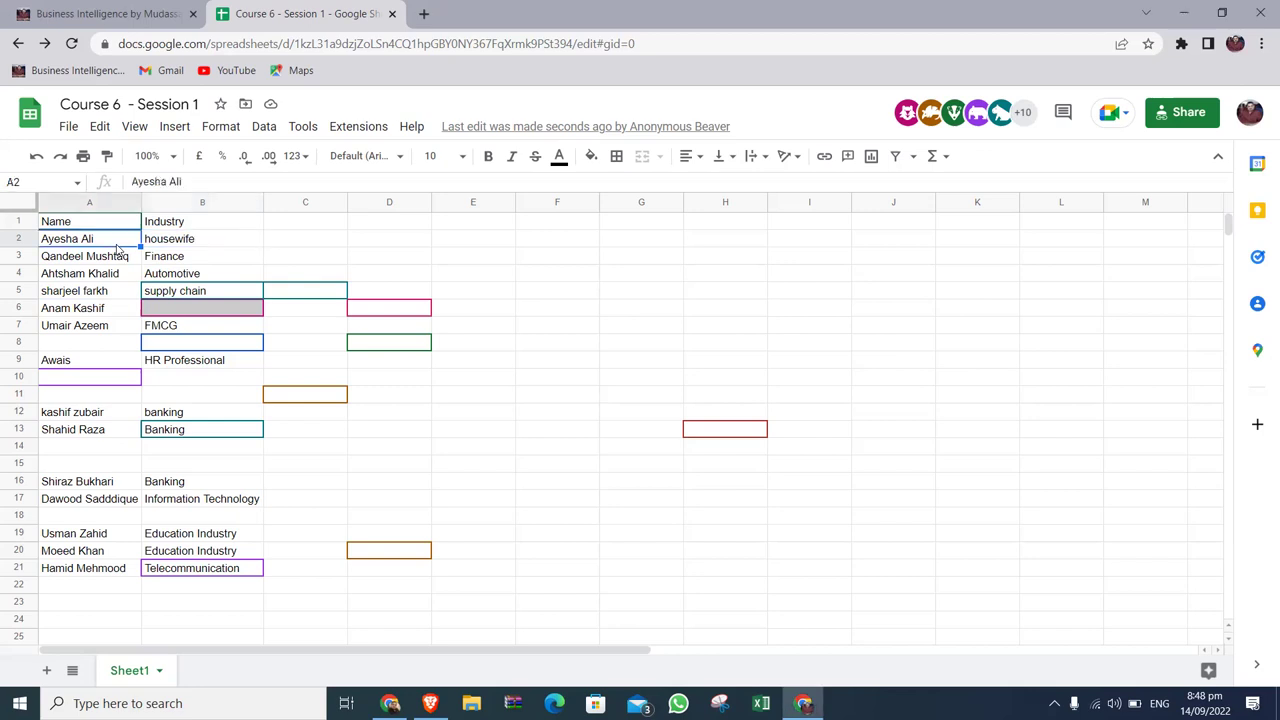
{"action": "key", "text": "ctrl+shift+Down"}
{"action": "key", "text": "ctrl+shift+Down"}
{"action": "key", "text": "ctrl+shift+Down"}
{"action": "key", "text": "ctrl+shift+Down"}
{"action": "key", "text": "ctrl+shift+Down"}
{"action": "key", "text": "ctrl+shift+Down"}
{"action": "key", "text": "ctrl+shift+Down"}
{"action": "key", "text": "ctrl+shift+Down"}
{"action": "key", "text": "ctrl+shift+Down"}
{"action": "key", "text": "ctrl+shift+Up"}
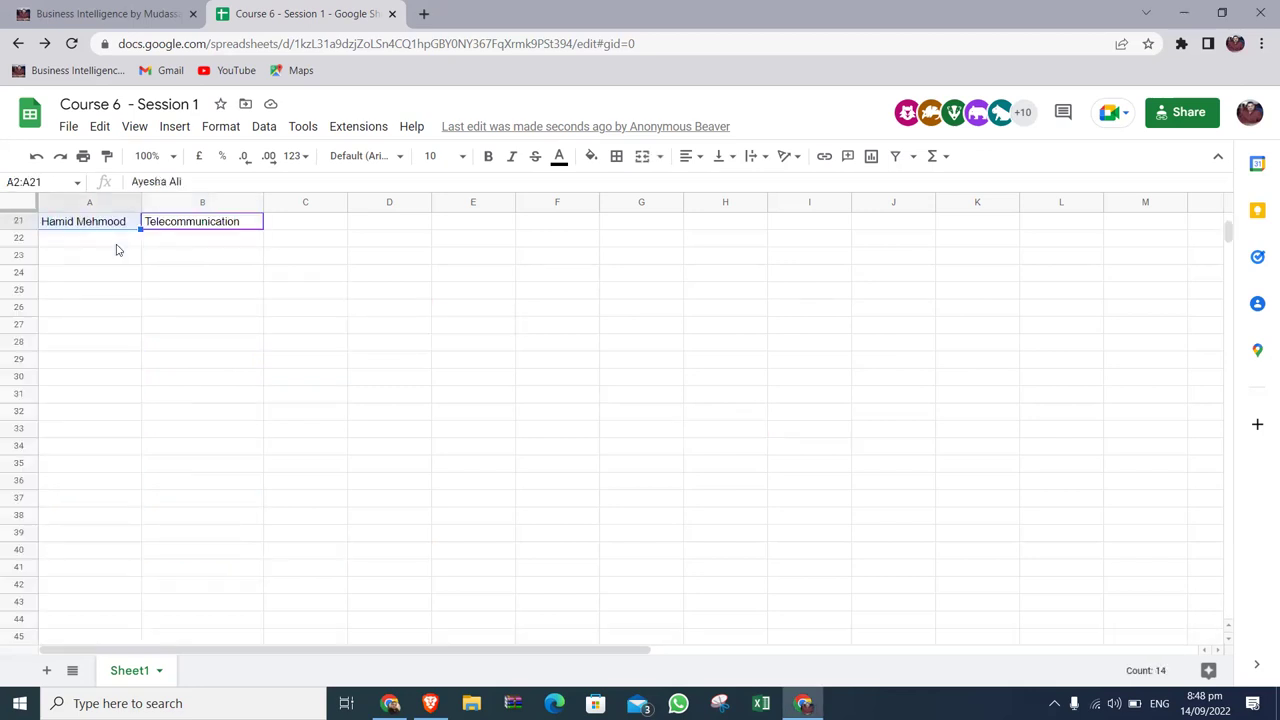
{"action": "key", "text": "ctrl+Home"}
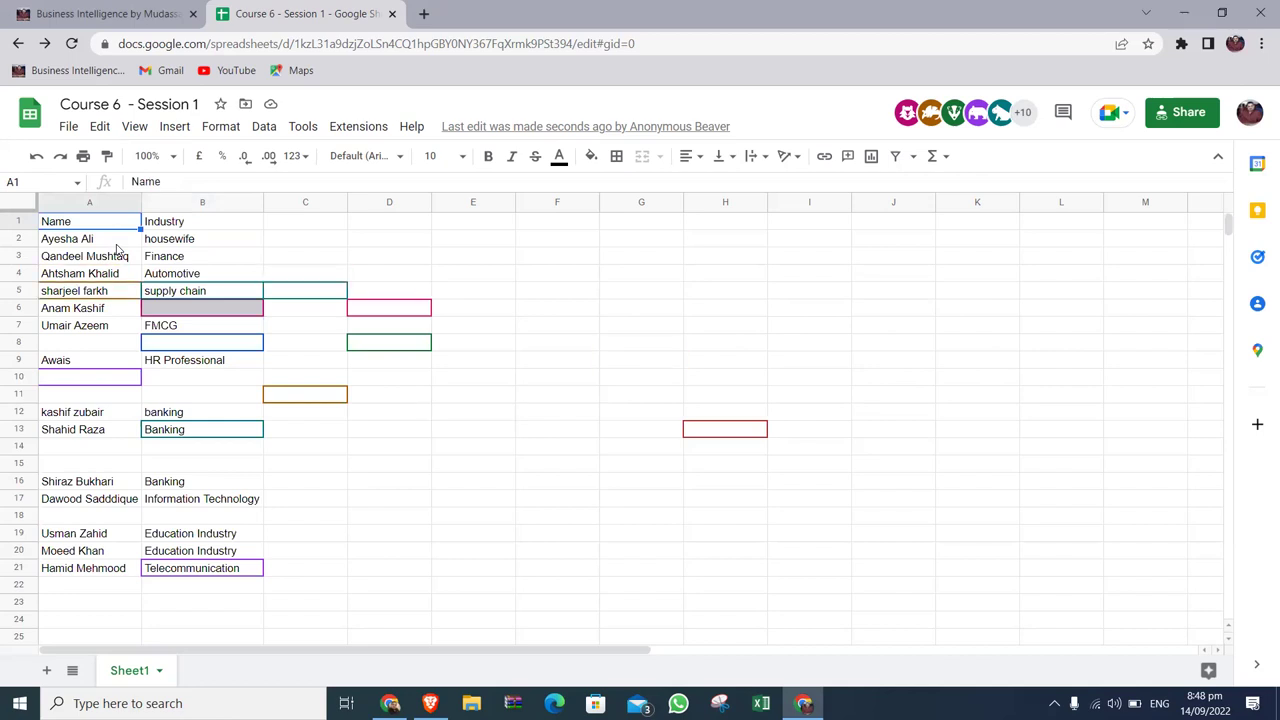
{"action": "key", "text": "Down"}
{"action": "key", "text": "Down"}
{"action": "key", "text": "Down"}
{"action": "key", "text": "Down"}
{"action": "key", "text": "Down"}
{"action": "key", "text": "Down"}
{"action": "key", "text": "Down"}
{"action": "key", "text": "Down"}
{"action": "key", "text": "Down"}
{"action": "key", "text": "Down"}
{"action": "key", "text": "Down"}
{"action": "key", "text": "Up"}
{"action": "key", "text": "Up"}
{"action": "key", "text": "Up"}
{"action": "key", "text": "Up"}
{"action": "key", "text": "Up"}
{"action": "key", "text": "Up"}
{"action": "key", "text": "Up"}
{"action": "key", "text": "Up"}
{"action": "key", "text": "Up"}
{"action": "key", "text": "Up"}
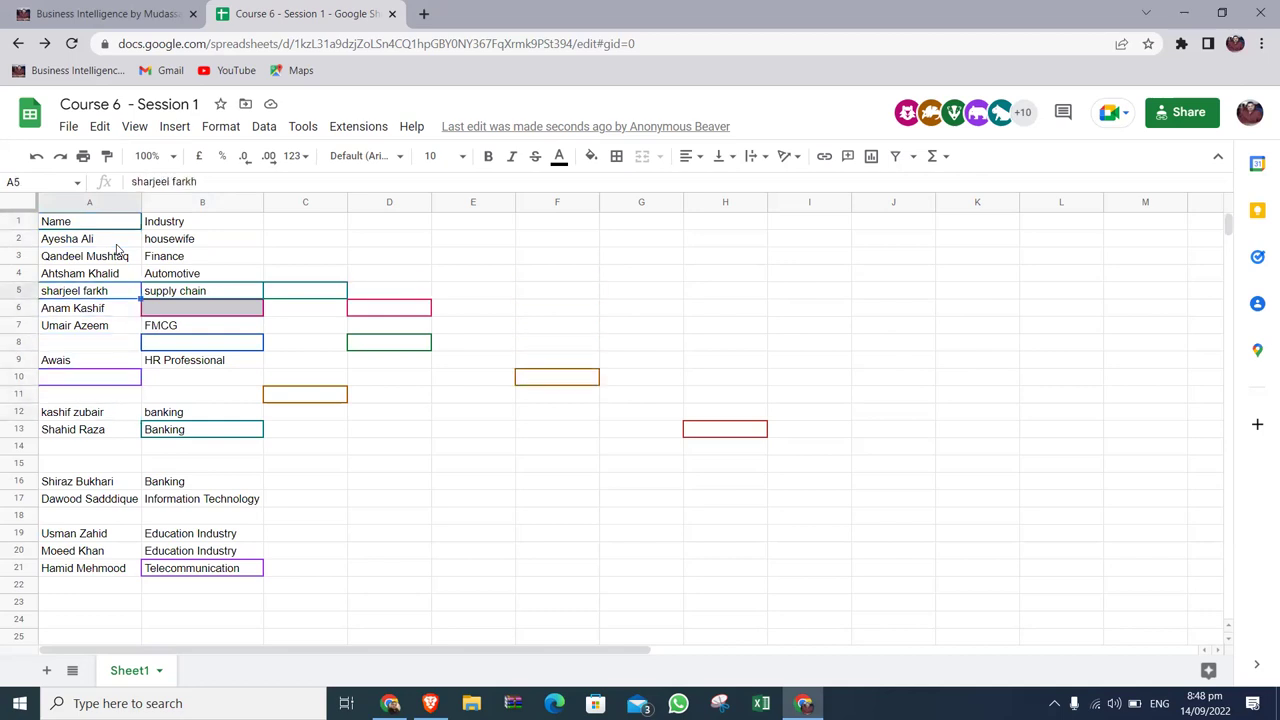
{"action": "key", "text": "Down"}
{"action": "key", "text": "Down"}
{"action": "key", "text": "Down"}
{"action": "key", "text": "Down"}
{"action": "key", "text": "Down"}
{"action": "key", "text": "Down"}
{"action": "key", "text": "Down"}
{"action": "key", "text": "Down"}
{"action": "key", "text": "Down"}
{"action": "key", "text": "Down"}
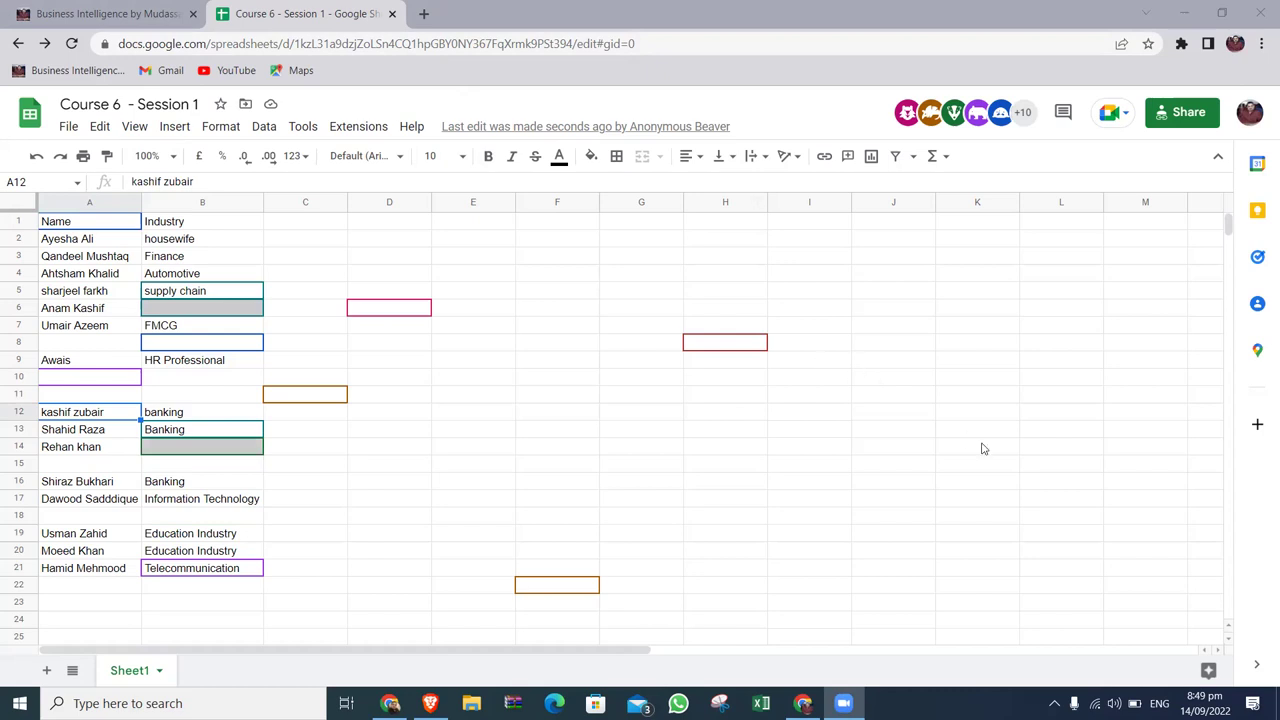
{"action": "left_click", "coordinate": [919, 332]}
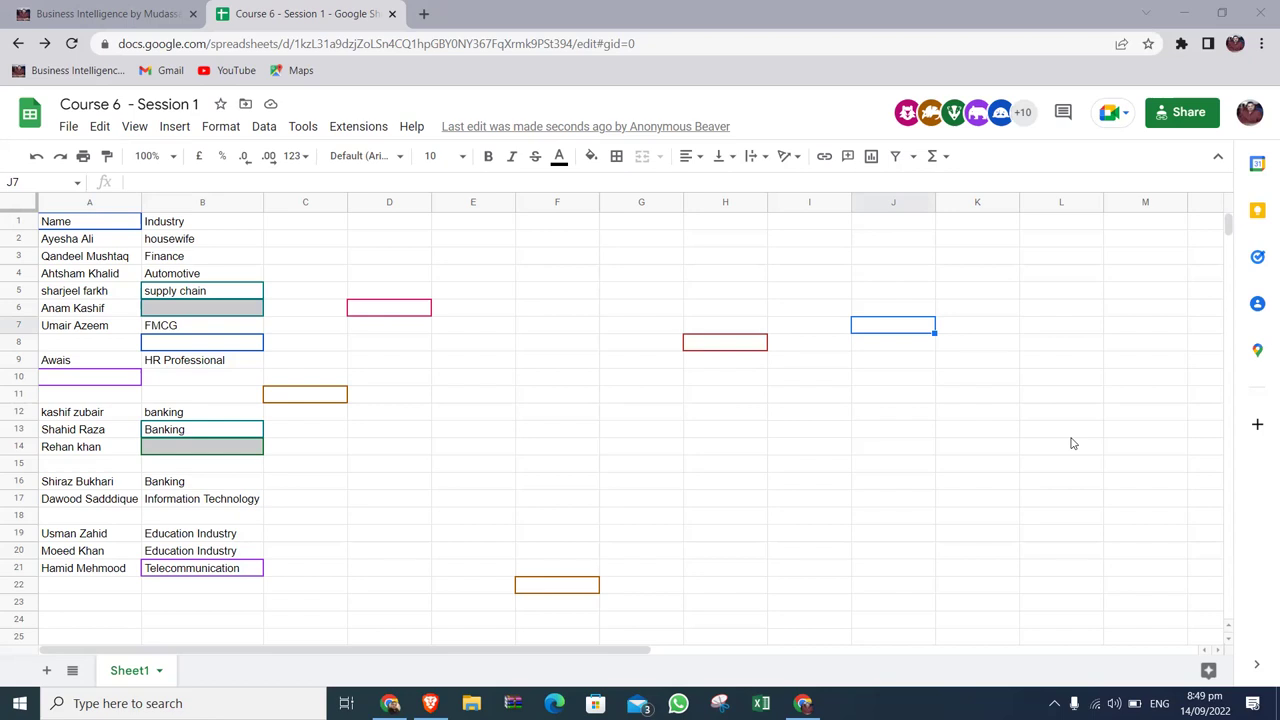
{"action": "left_click", "coordinate": [121, 245]}
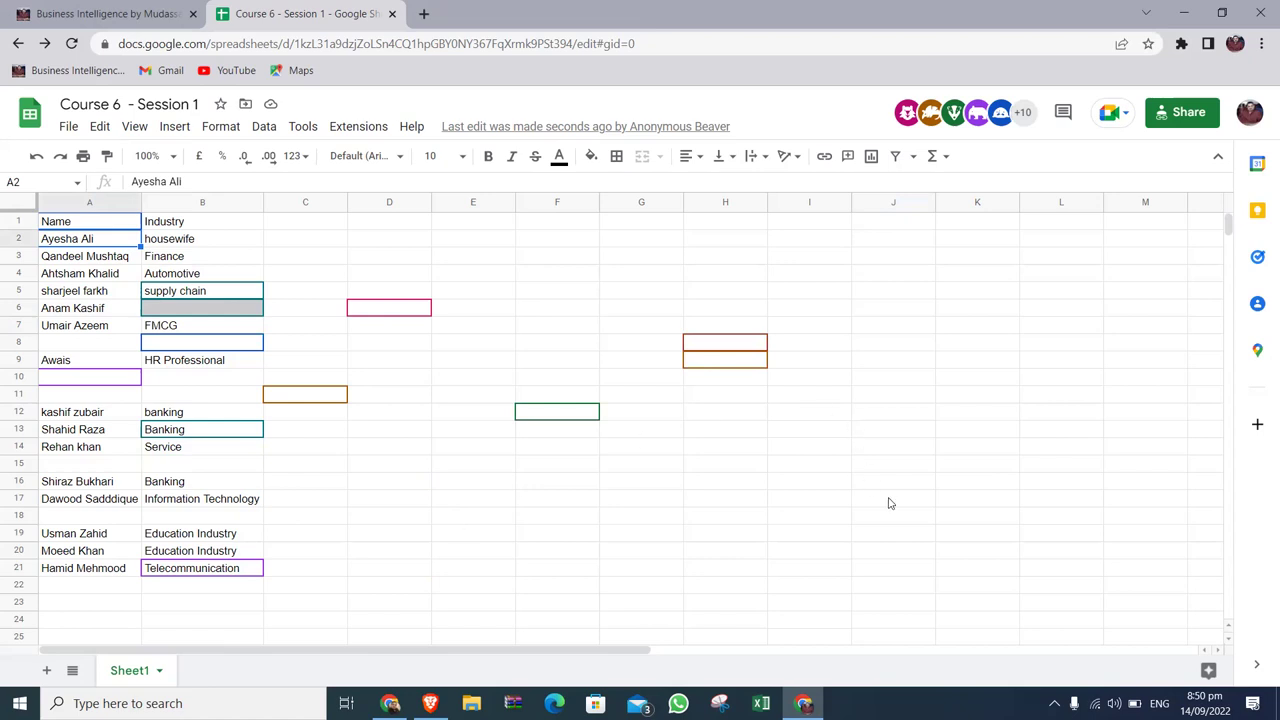
{"action": "key", "text": "alt+Tab"}
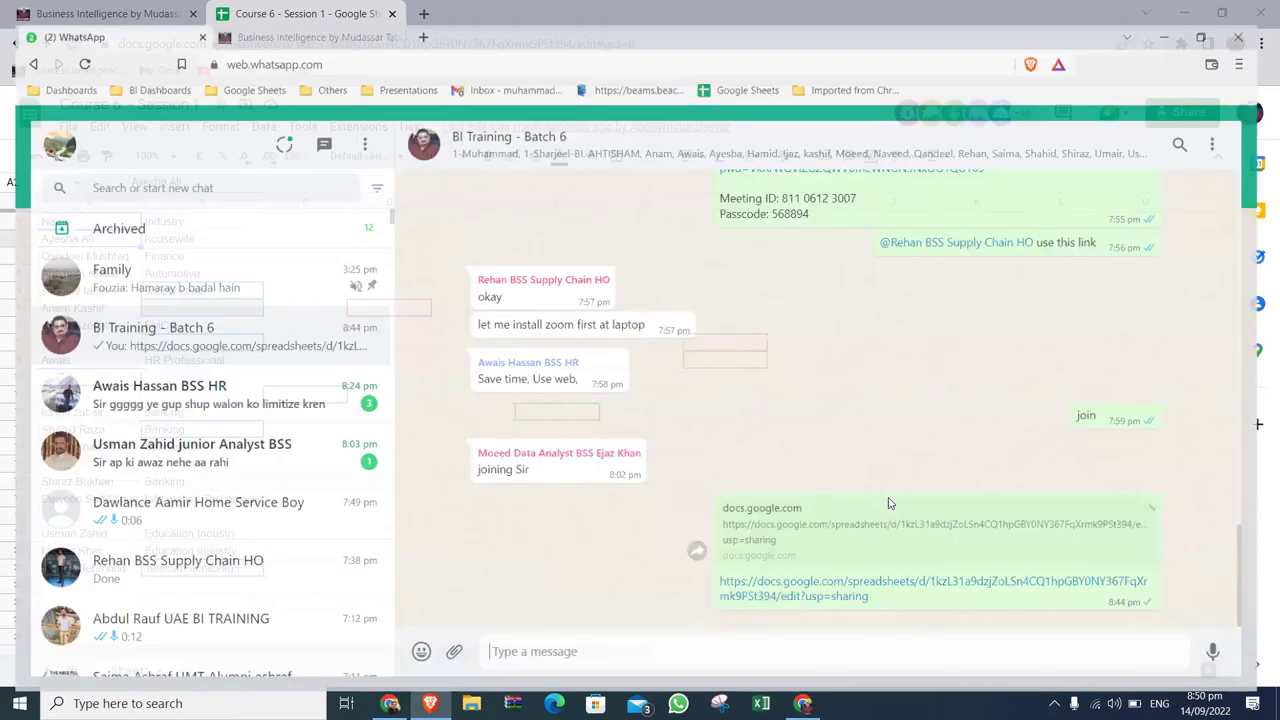
{"action": "key", "text": "alt+Tab"}
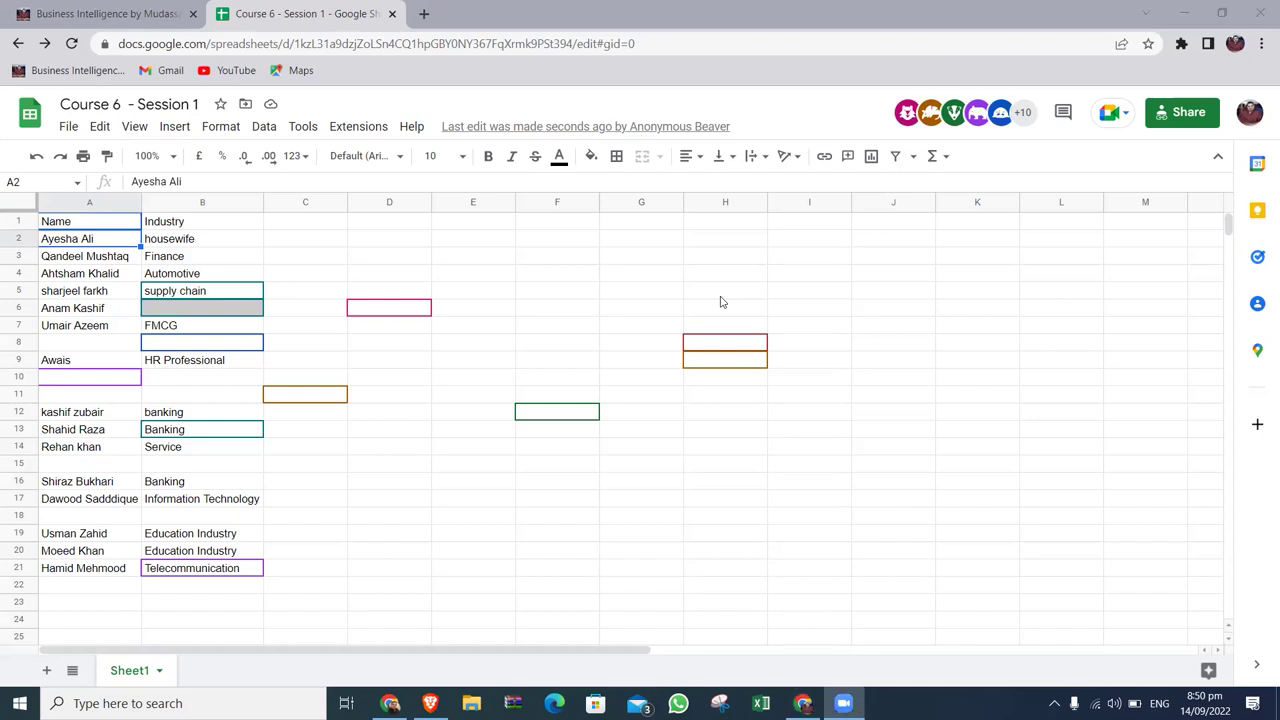
{"action": "left_click", "coordinate": [928, 347]}
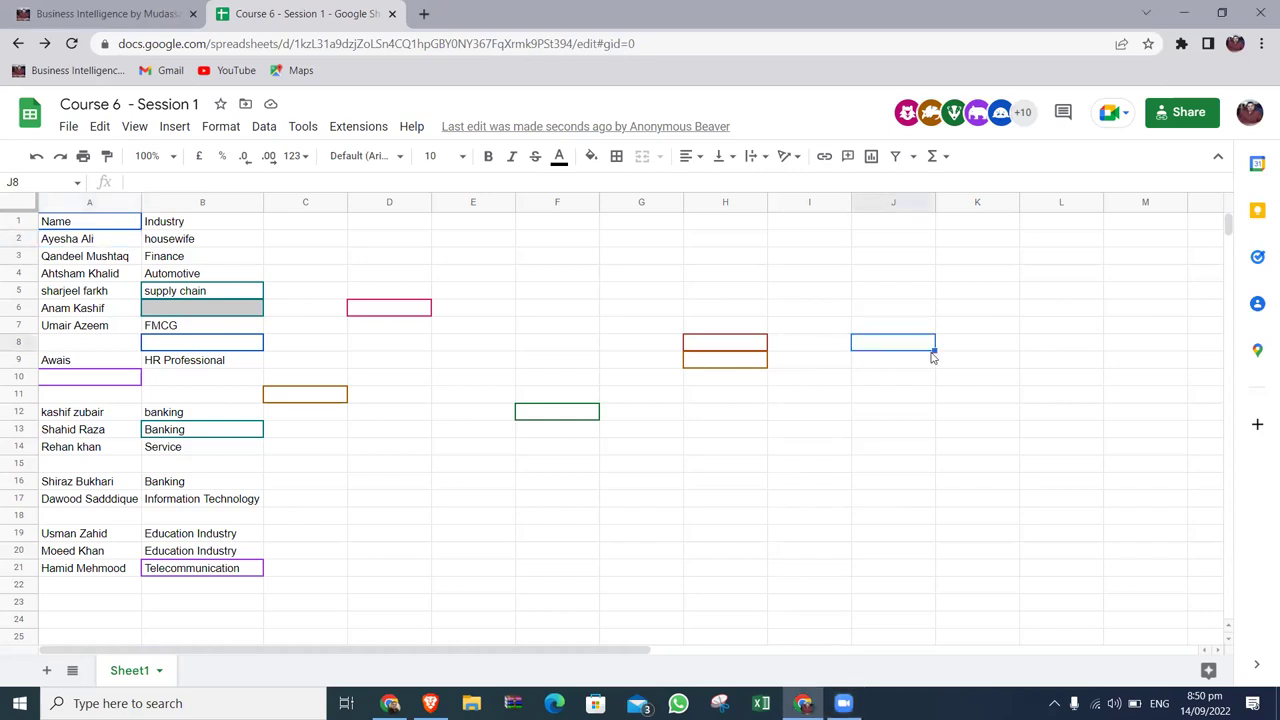
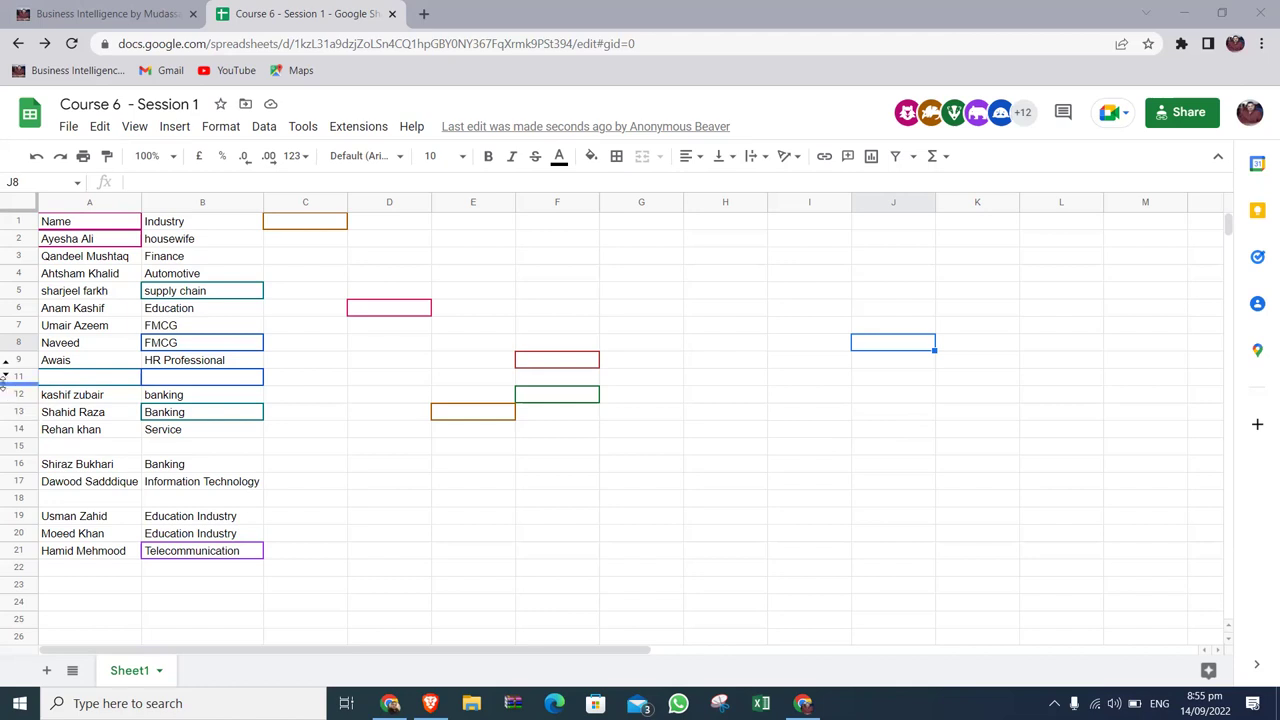
Reveal the hidden row 10 and put the selection on cell D10.
{"action": "left_click", "coordinate": [7, 377]}
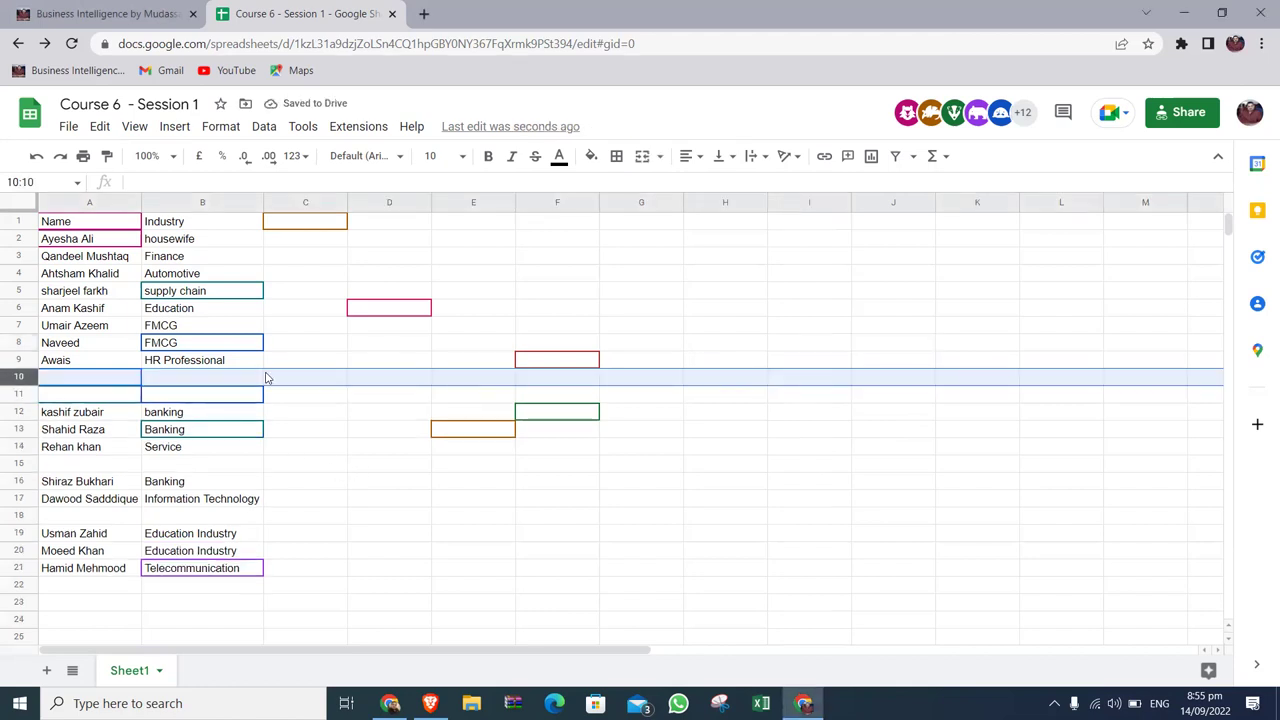
{"action": "left_click", "coordinate": [371, 385]}
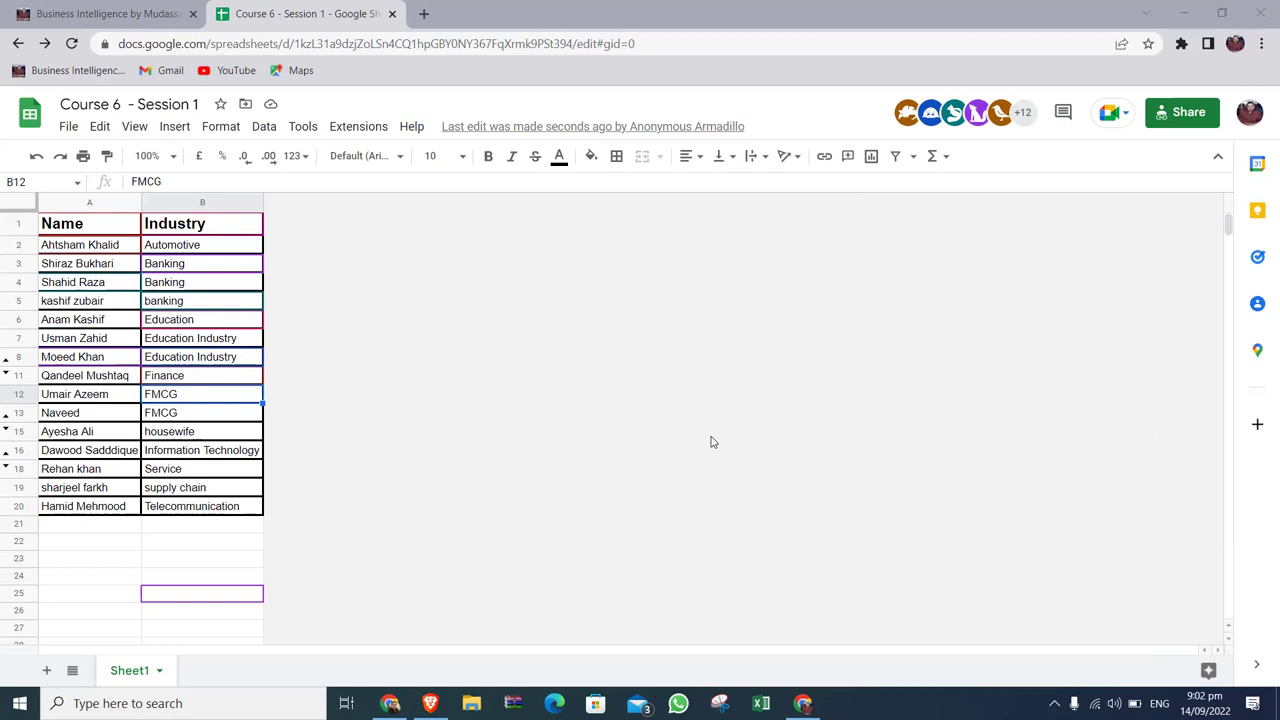
Insert an empty column left of the Name column and an empty row above the table header.
{"action": "left_click", "coordinate": [80, 204]}
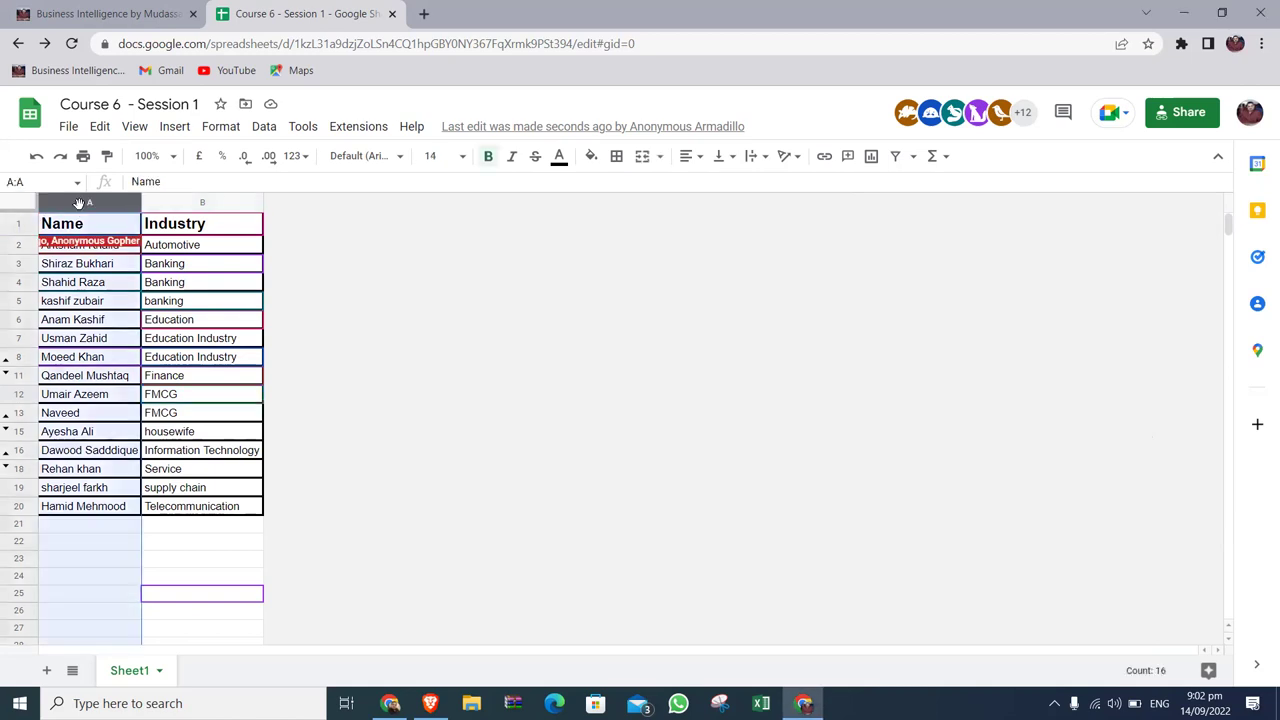
{"action": "right_click", "coordinate": [80, 205]}
{"action": "left_click", "coordinate": [143, 306]}
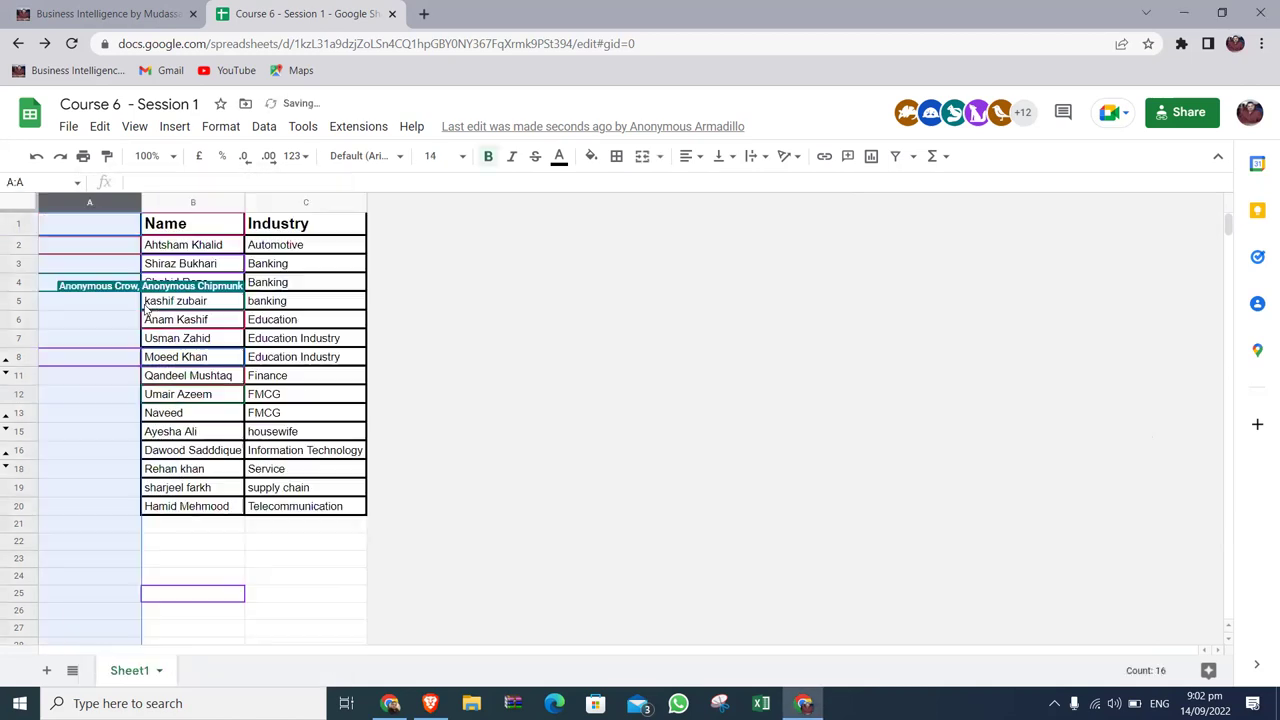
{"action": "right_click", "coordinate": [22, 222]}
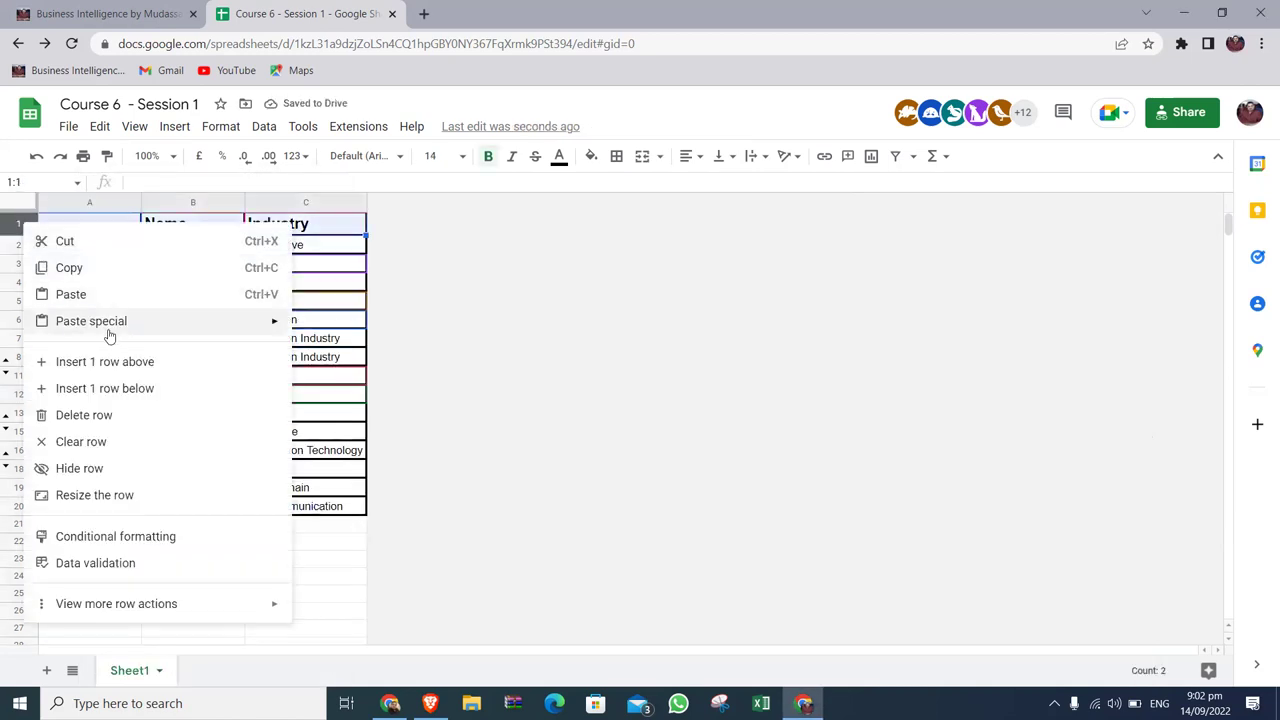
{"action": "left_click", "coordinate": [133, 365]}
{"action": "left_click", "coordinate": [300, 337]}
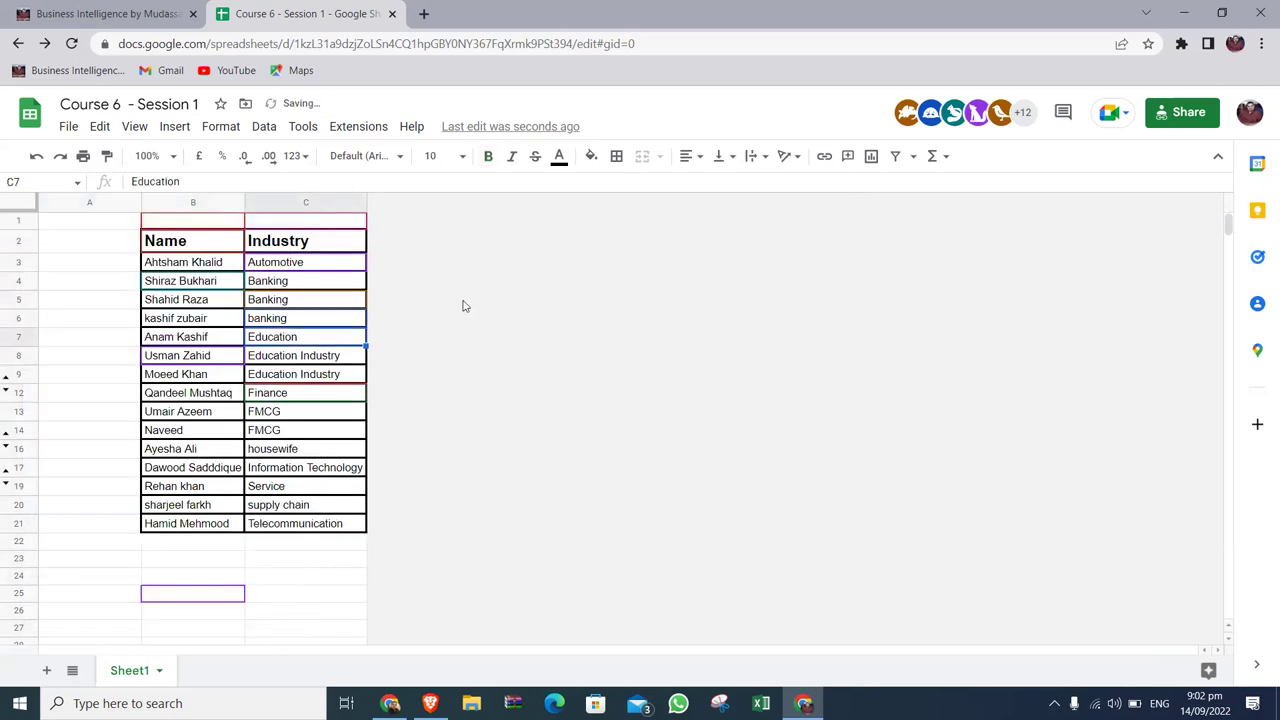
Add two empty columns to the right of the Industry column.
{"action": "right_click", "coordinate": [354, 206]}
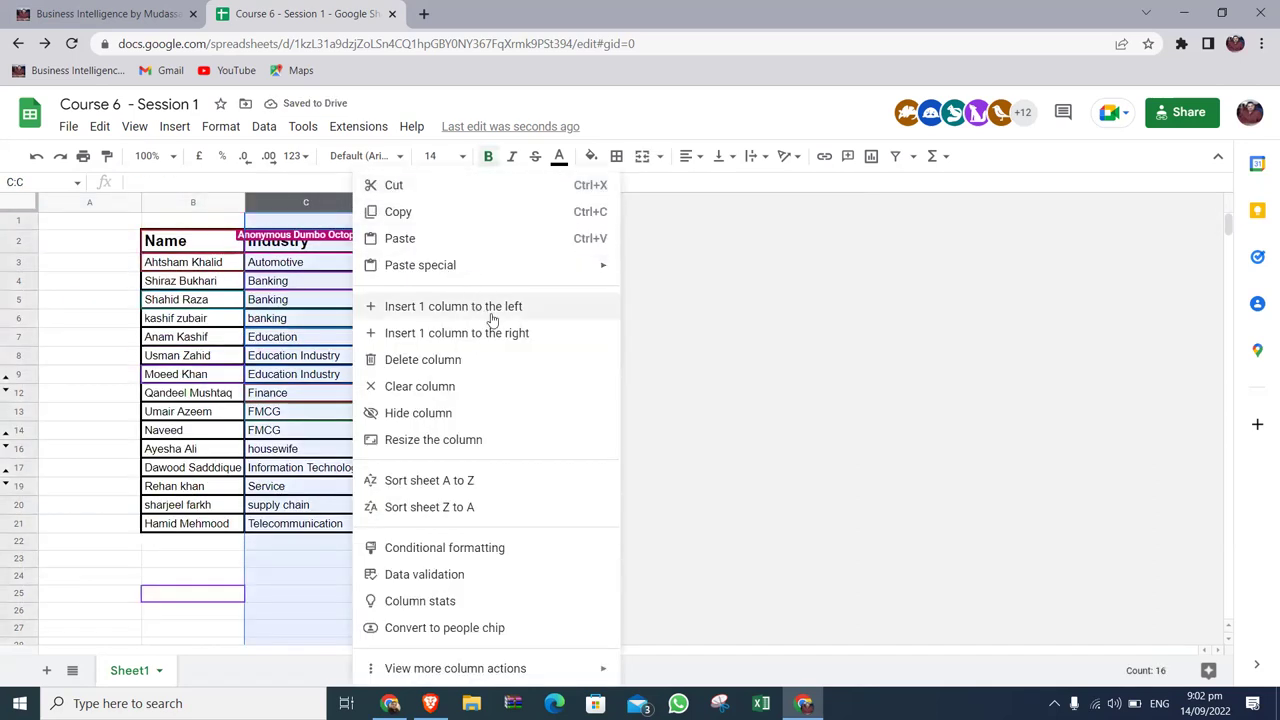
{"action": "left_click", "coordinate": [507, 333]}
{"action": "left_click", "coordinate": [480, 286]}
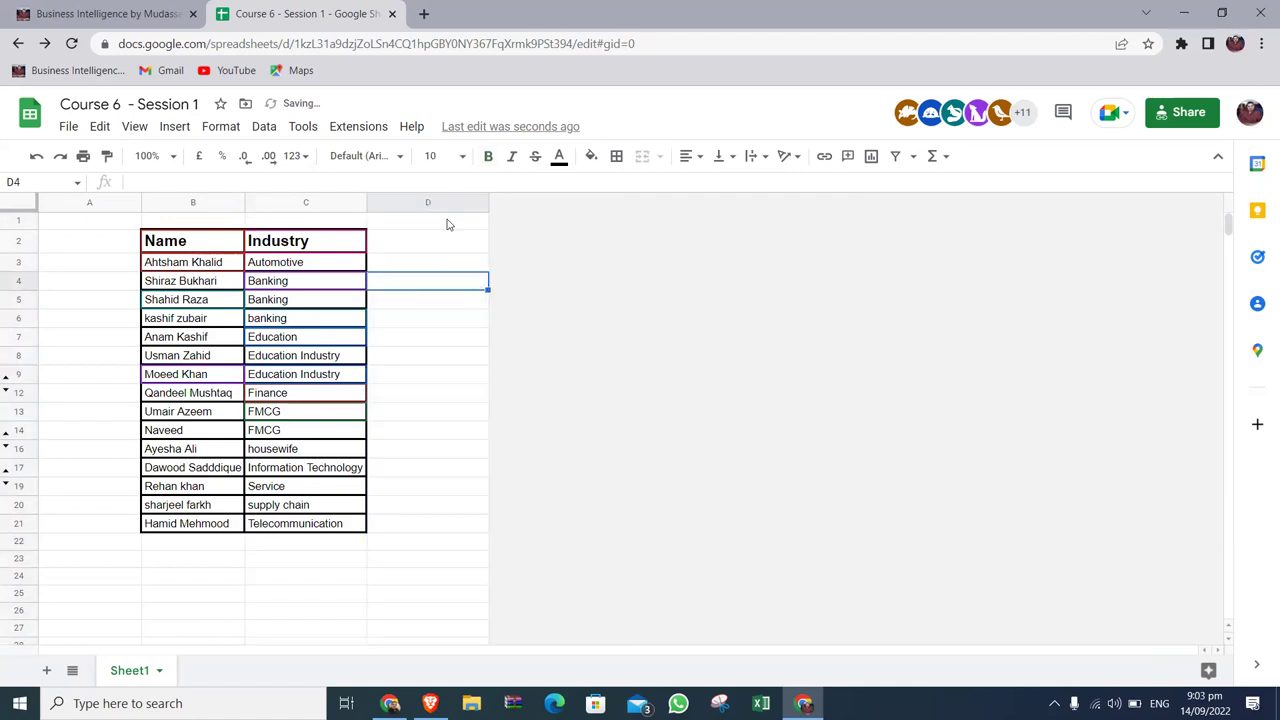
{"action": "right_click", "coordinate": [430, 201]}
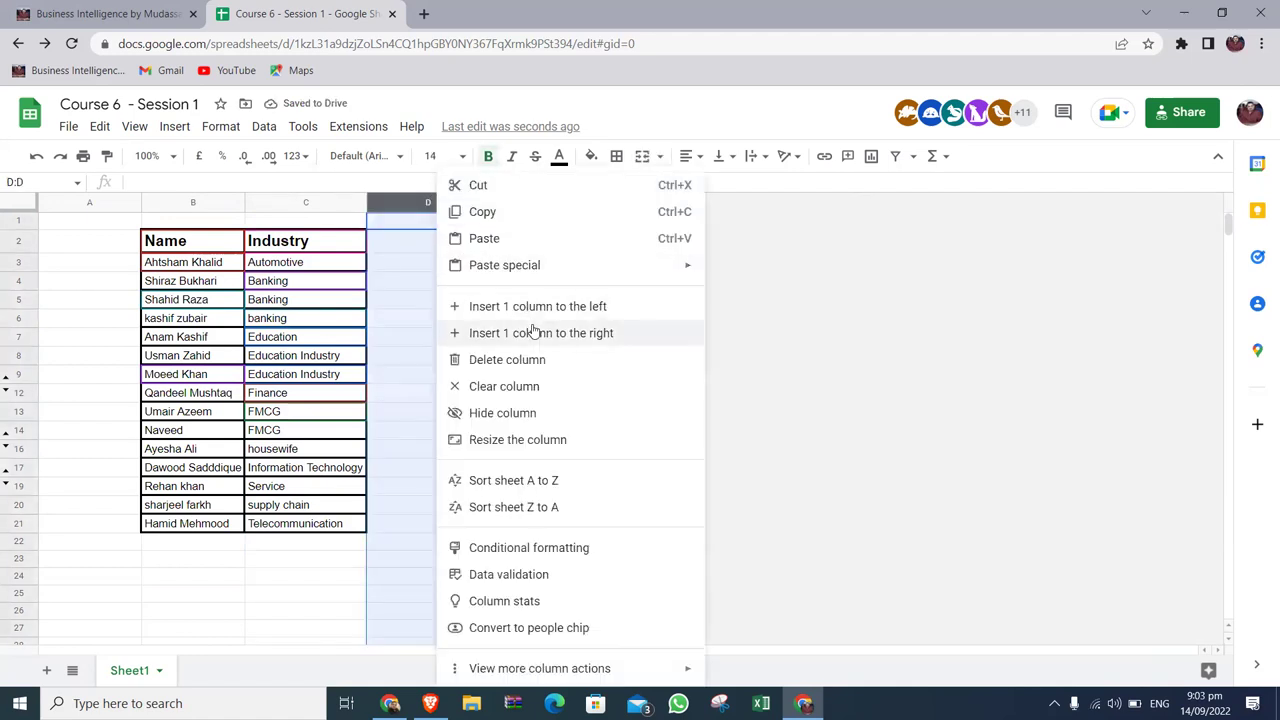
{"action": "left_click", "coordinate": [622, 330]}
{"action": "left_click", "coordinate": [746, 324]}
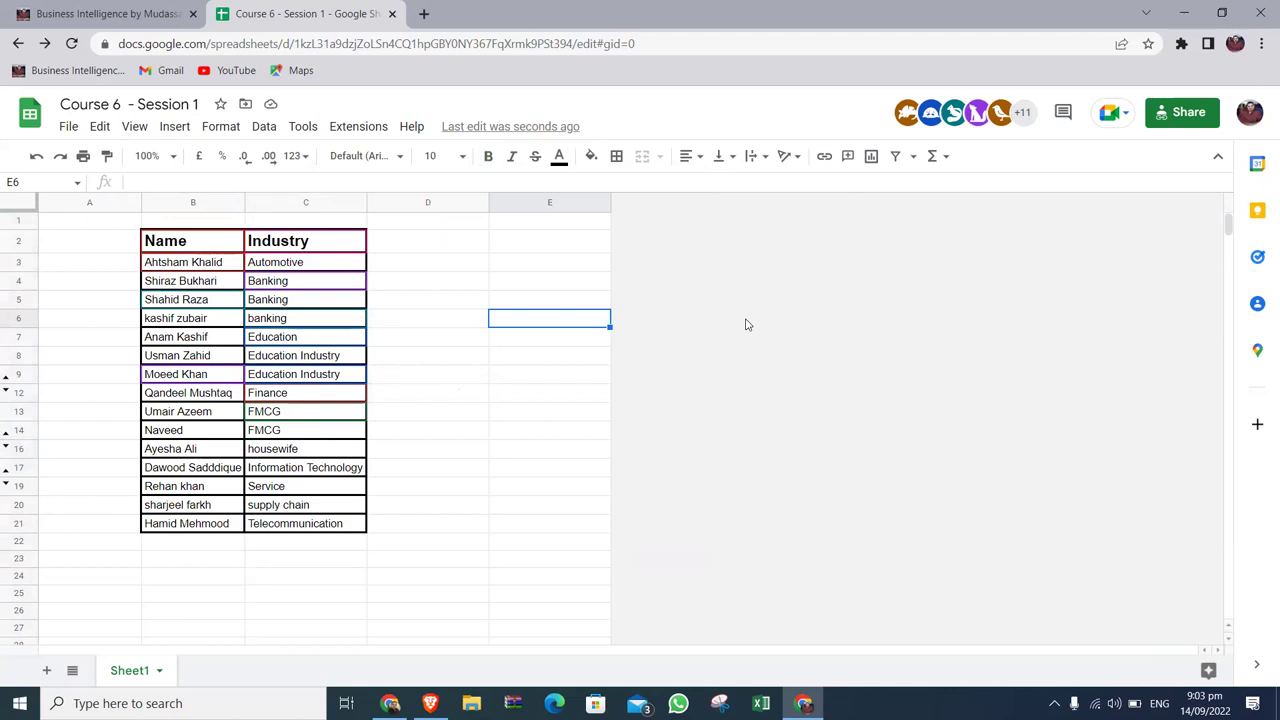
Move around the new columns D and E and end on cell D3.
{"action": "key", "text": "Left"}
{"action": "key", "text": "Left"}
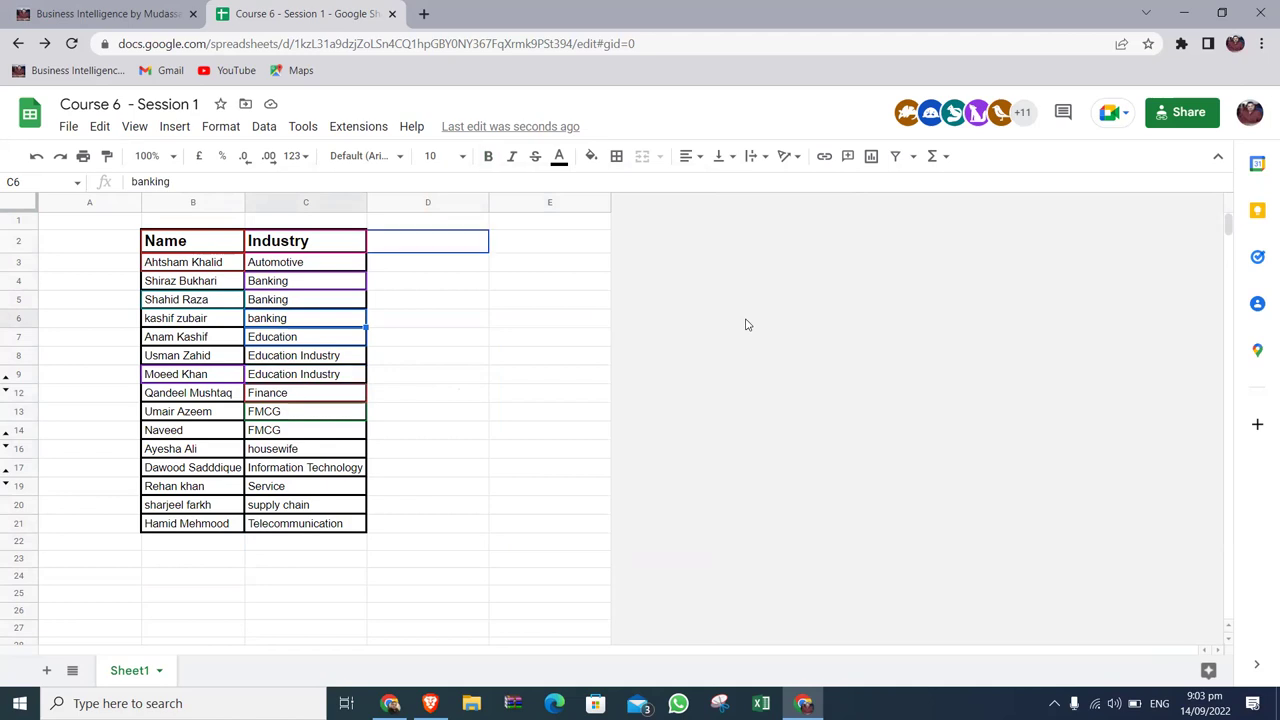
{"action": "key", "text": "Right"}
{"action": "key", "text": "Right"}
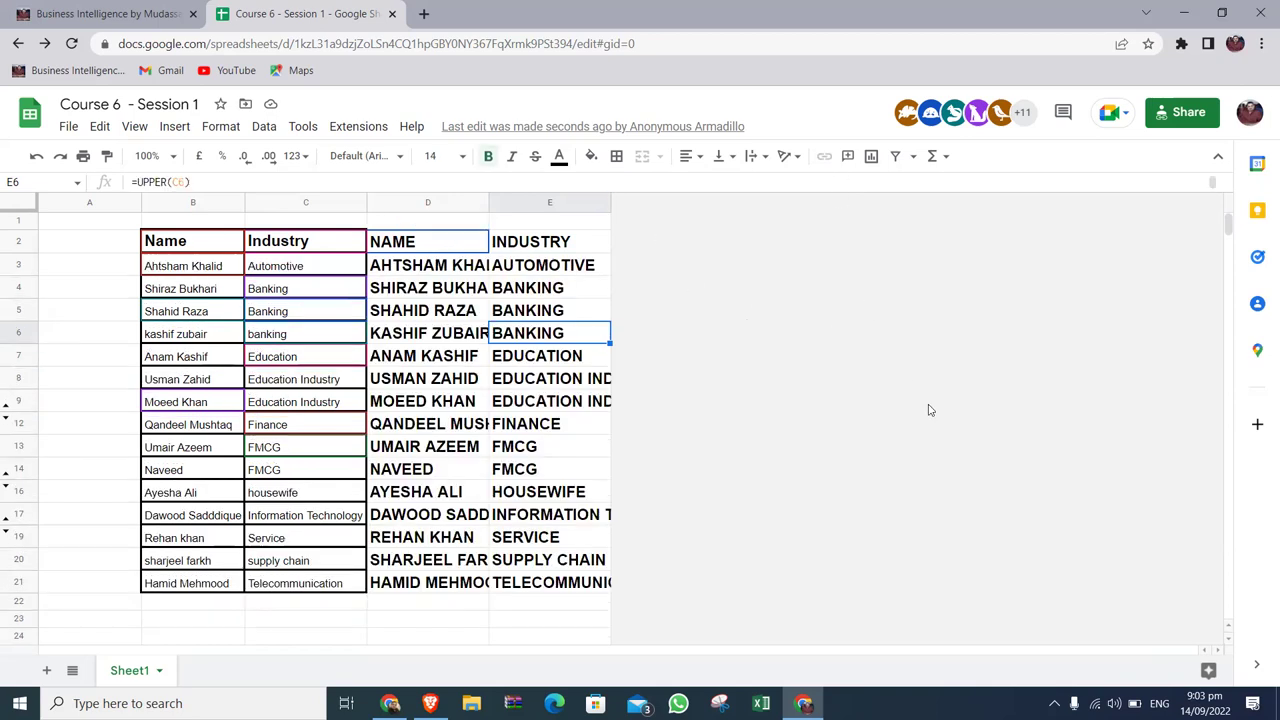
{"action": "key", "text": "Up"}
{"action": "key", "text": "Left"}
{"action": "key", "text": "Up"}
{"action": "key", "text": "Up"}
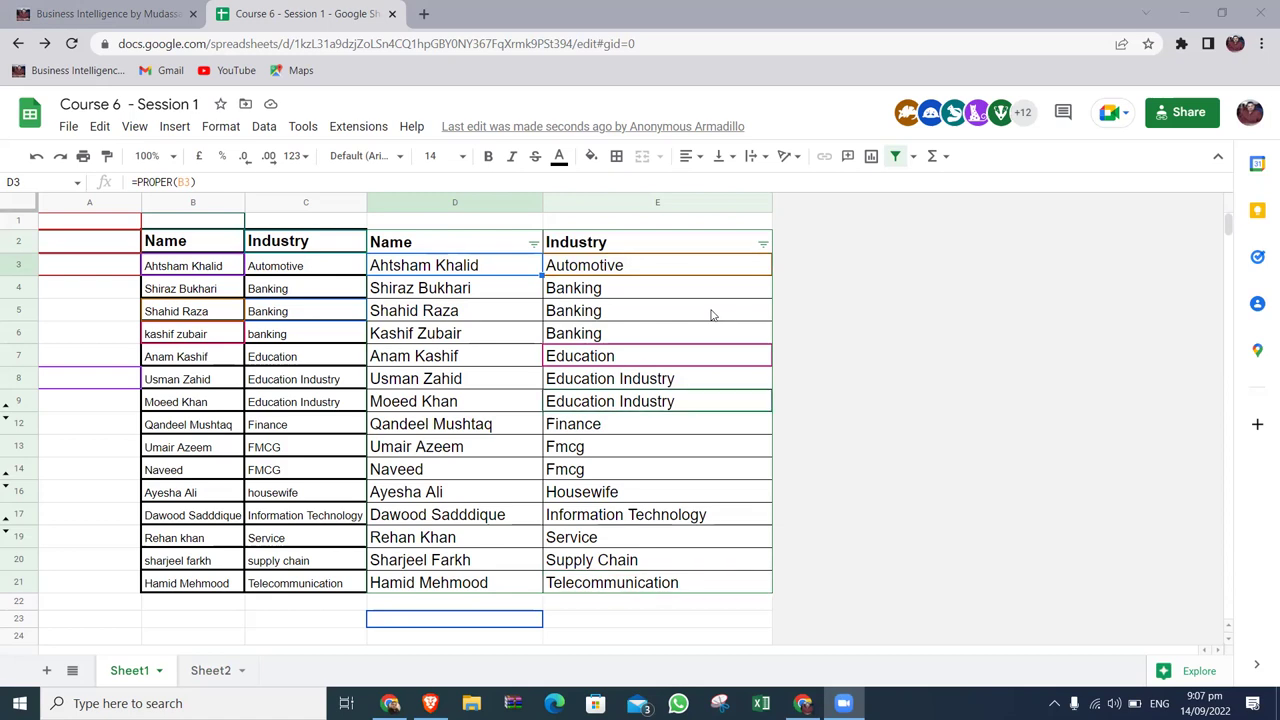
{"action": "left_click", "coordinate": [878, 397]}
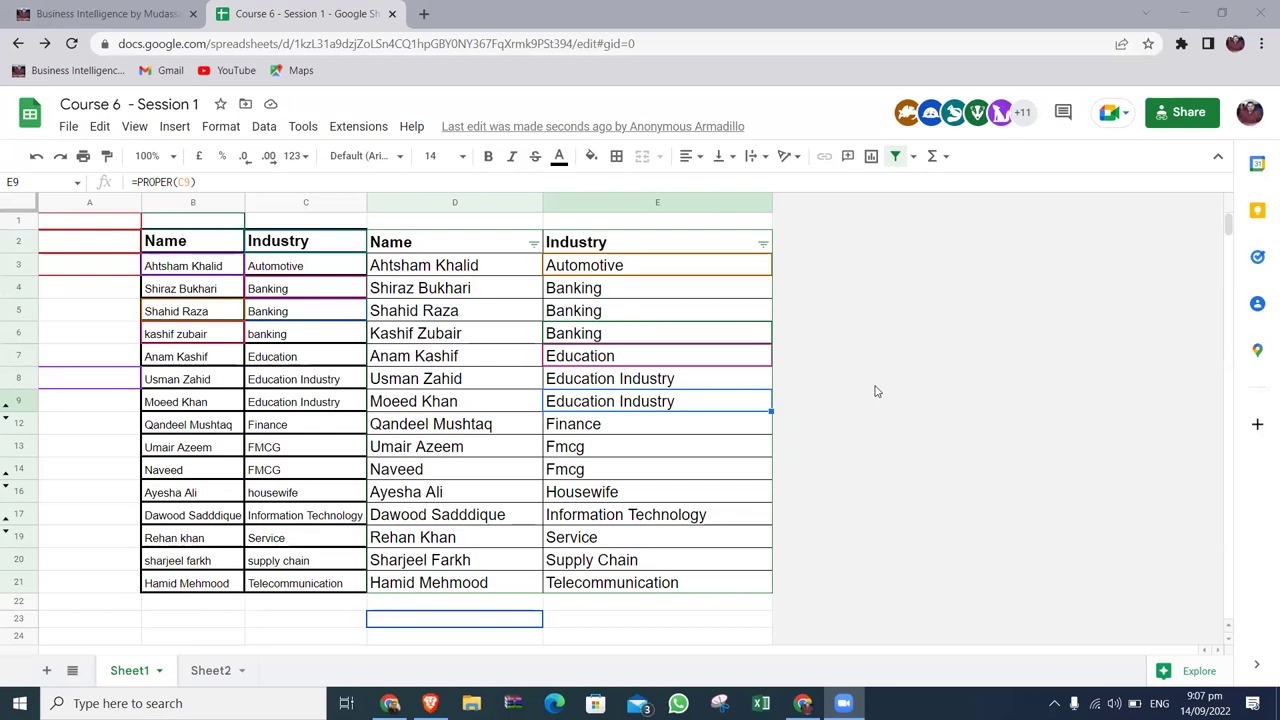
{"action": "left_click", "coordinate": [485, 272]}
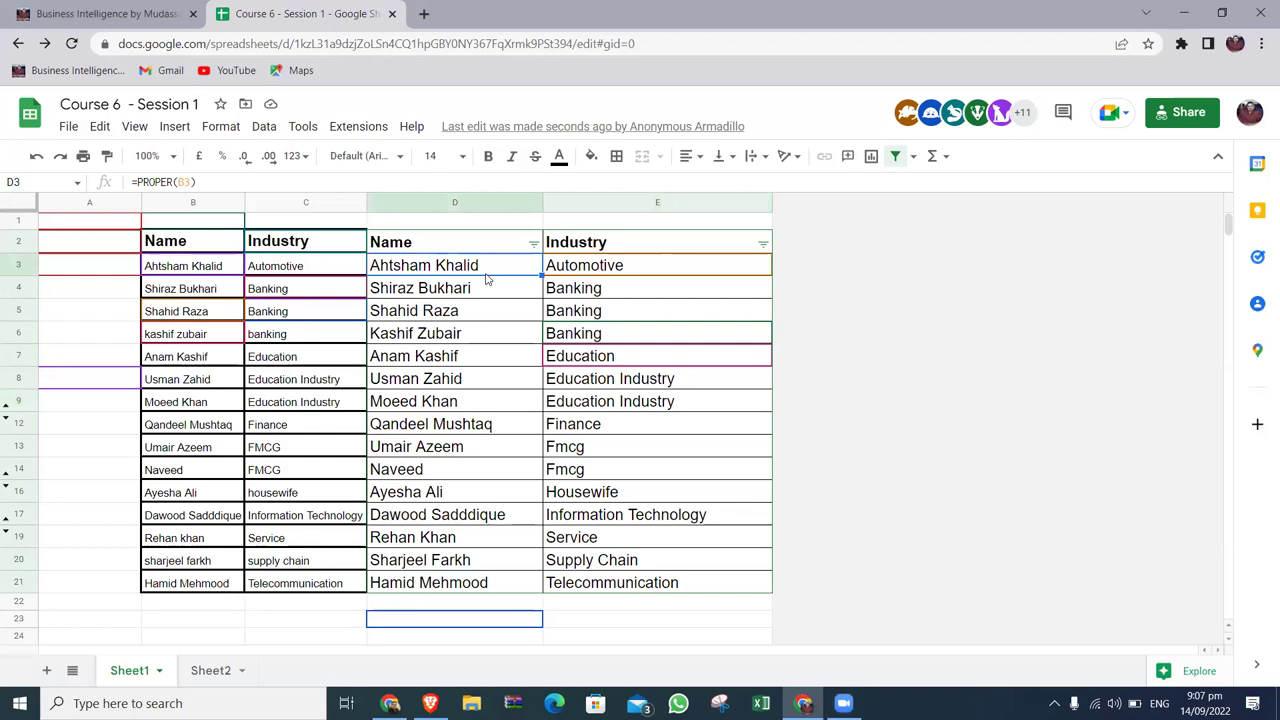
{"action": "left_click", "coordinate": [309, 265]}
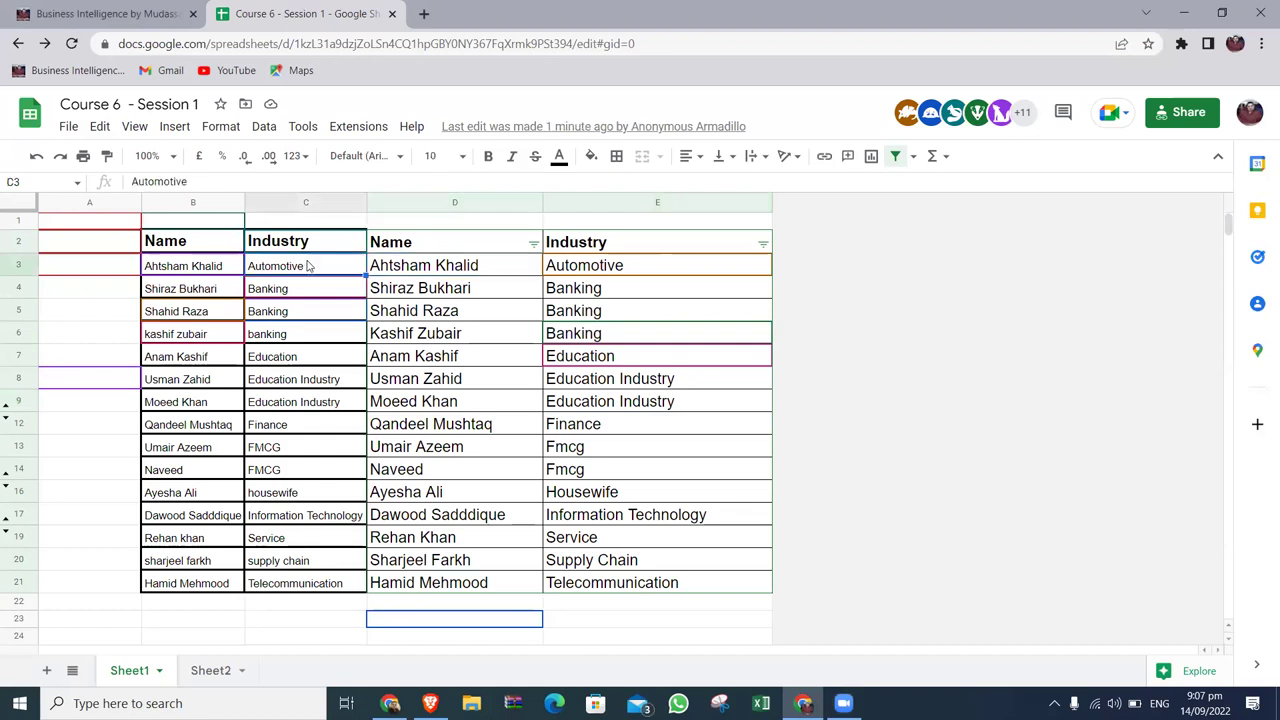
{"action": "left_click", "coordinate": [639, 275]}
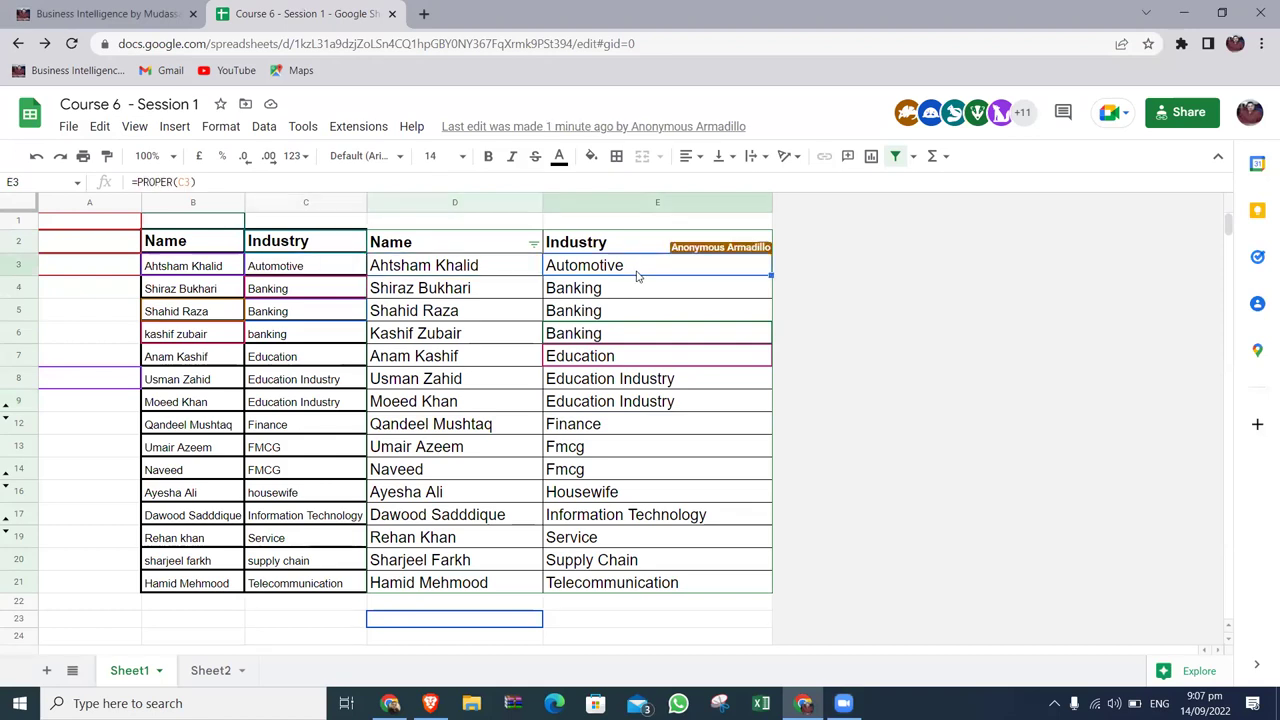
{"action": "left_click", "coordinate": [445, 249]}
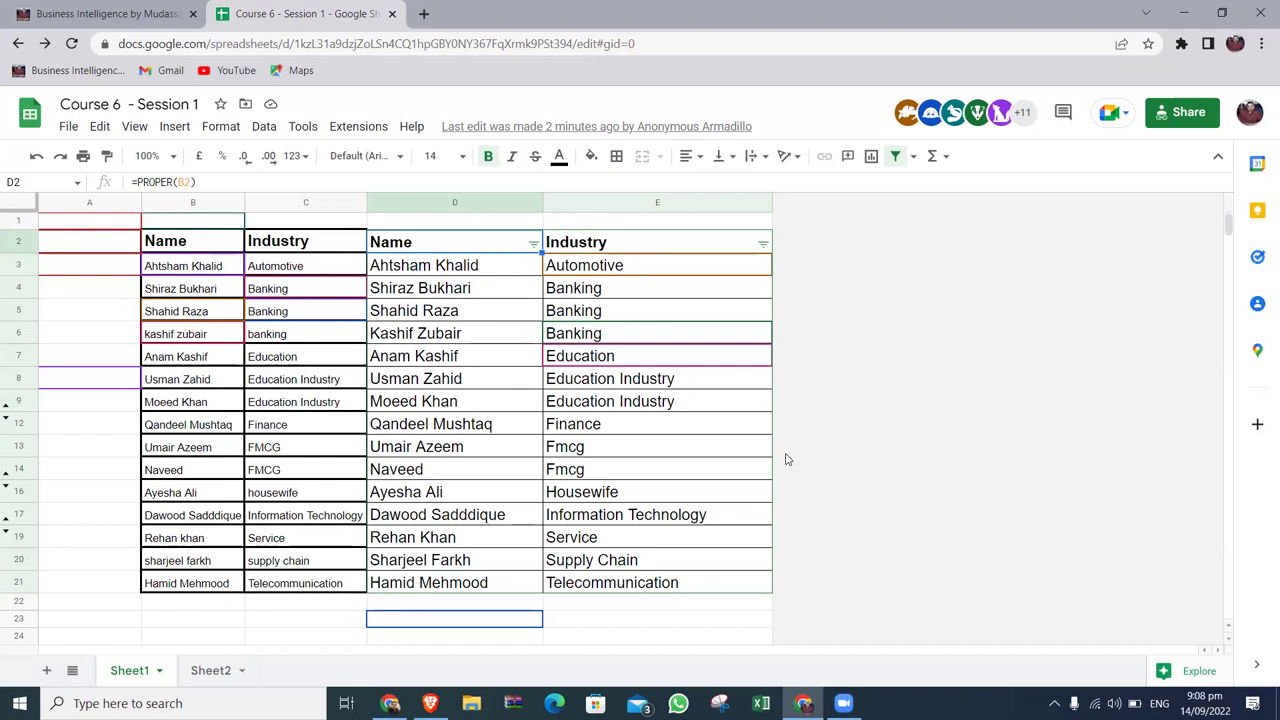
{"action": "left_click", "coordinate": [765, 448]}
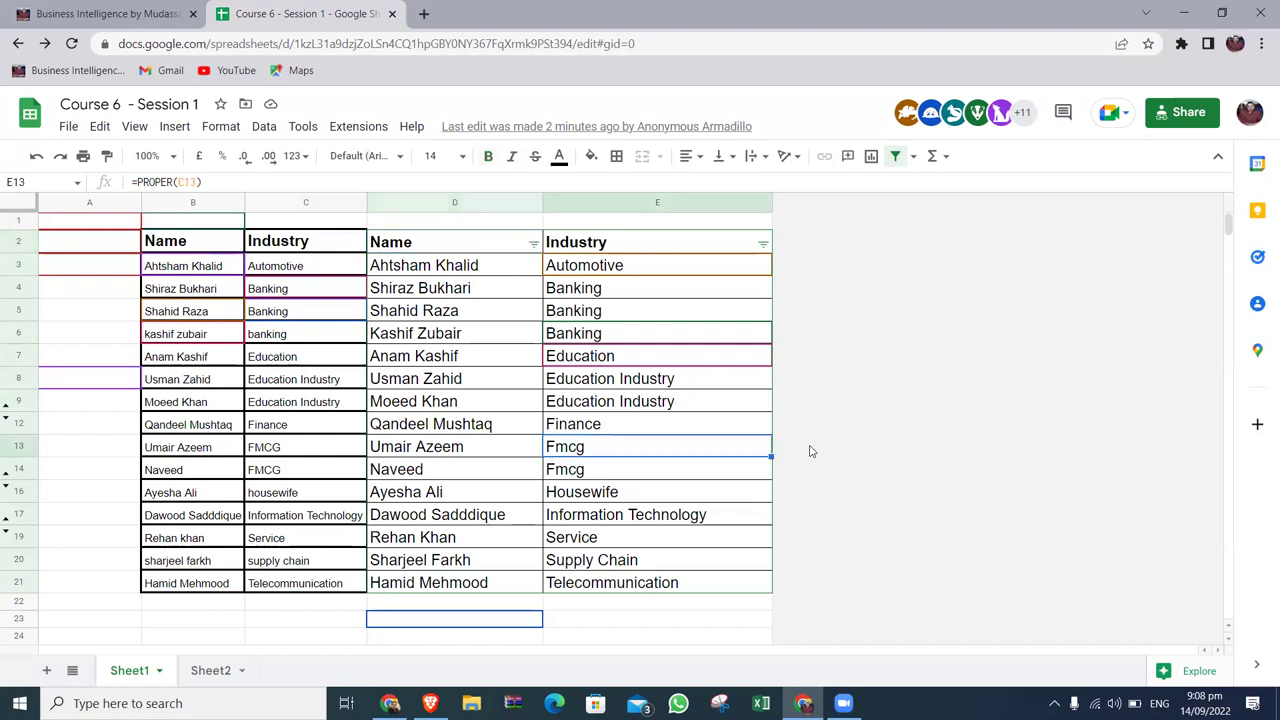
{"action": "left_click", "coordinate": [197, 204]}
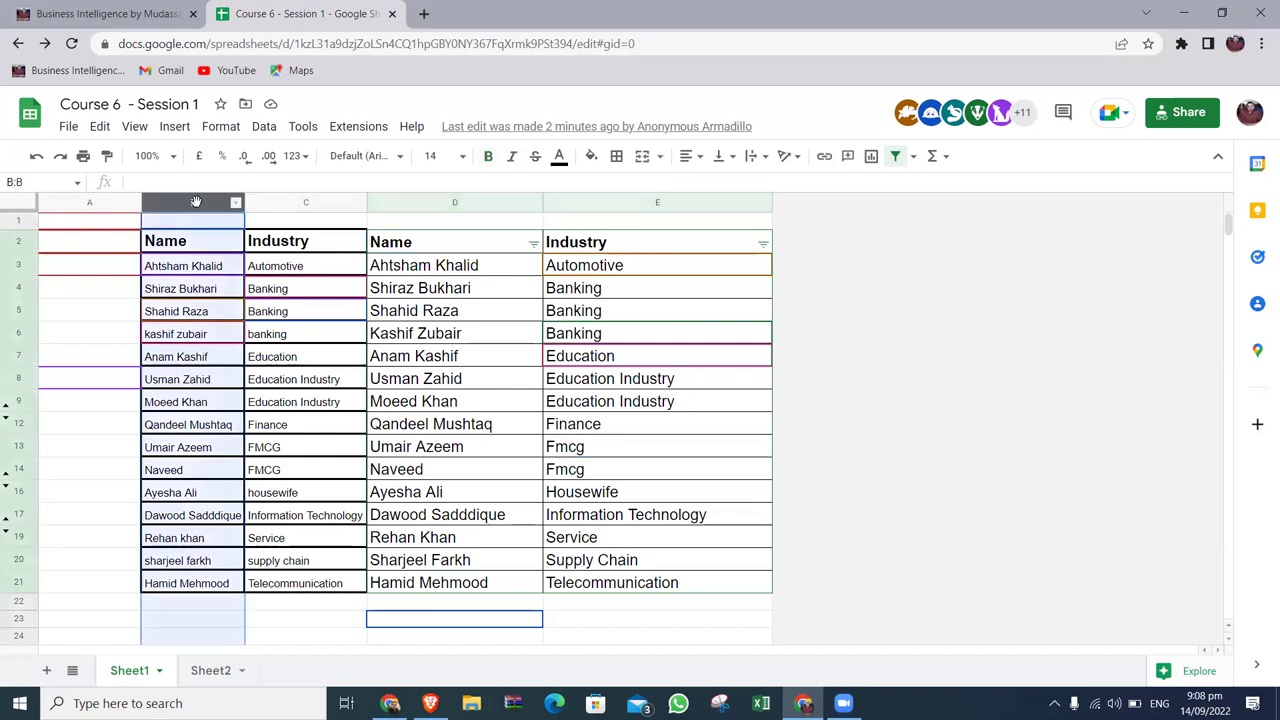
{"action": "left_click", "coordinate": [107, 156]}
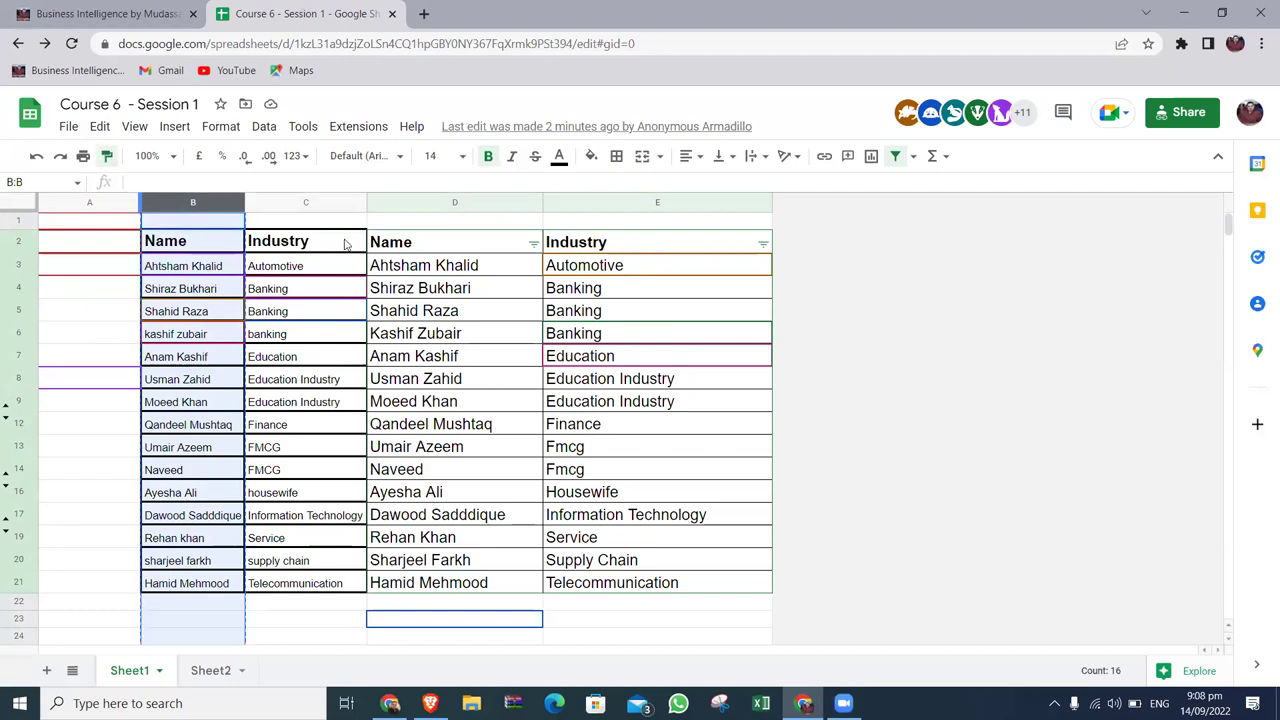
{"action": "left_click", "coordinate": [447, 202]}
{"action": "left_click_drag", "start_coordinate": [447, 202], "coordinate": [595, 205]}
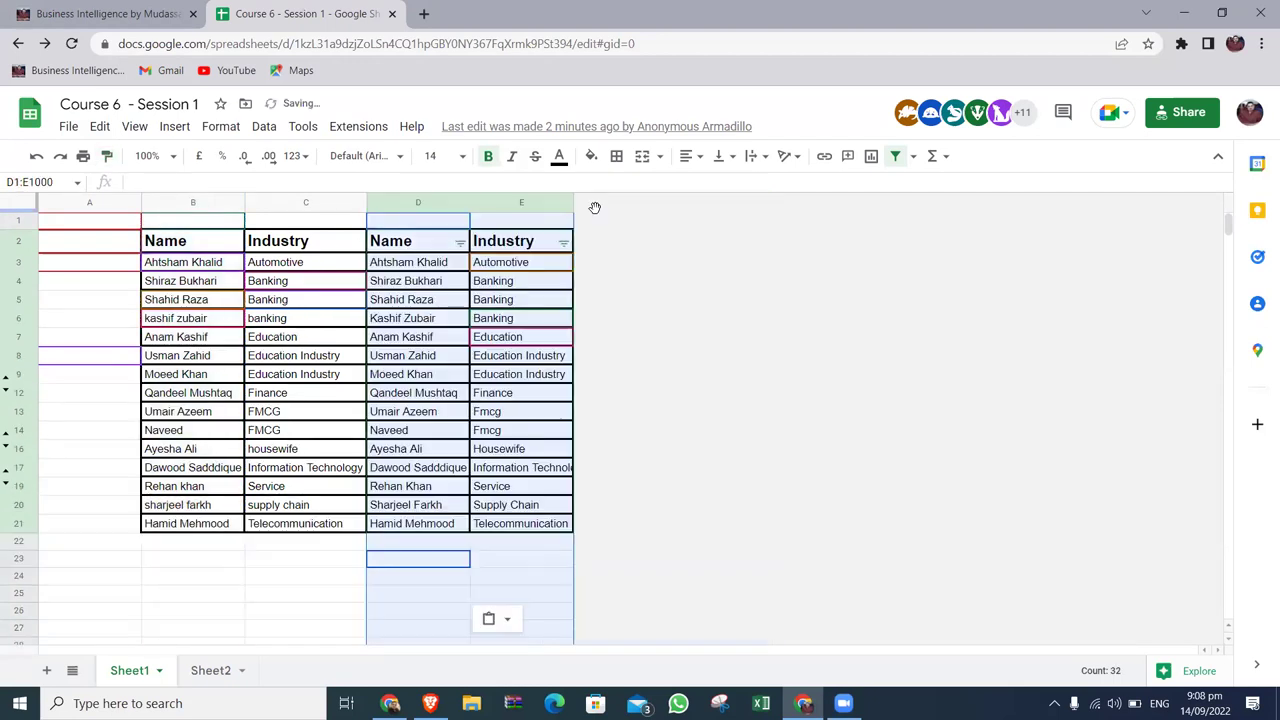
{"action": "left_click", "coordinate": [672, 428]}
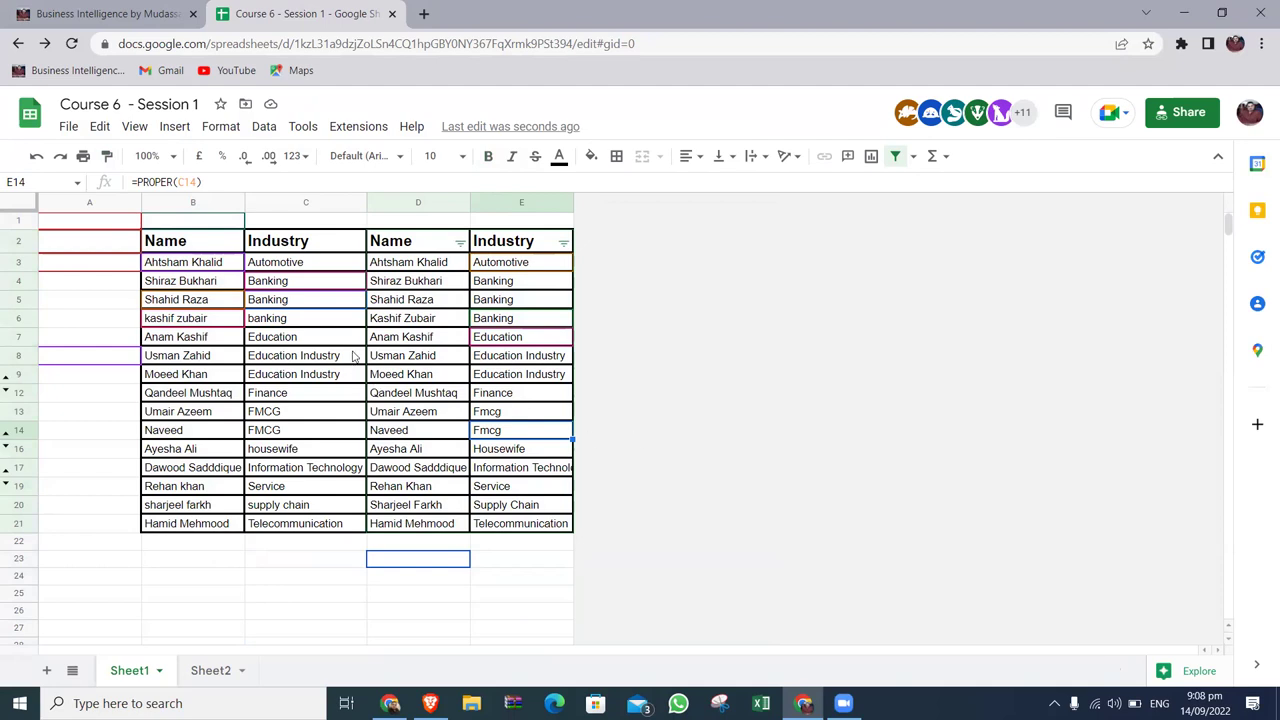
{"action": "left_click", "coordinate": [318, 318]}
{"action": "left_click", "coordinate": [521, 318]}
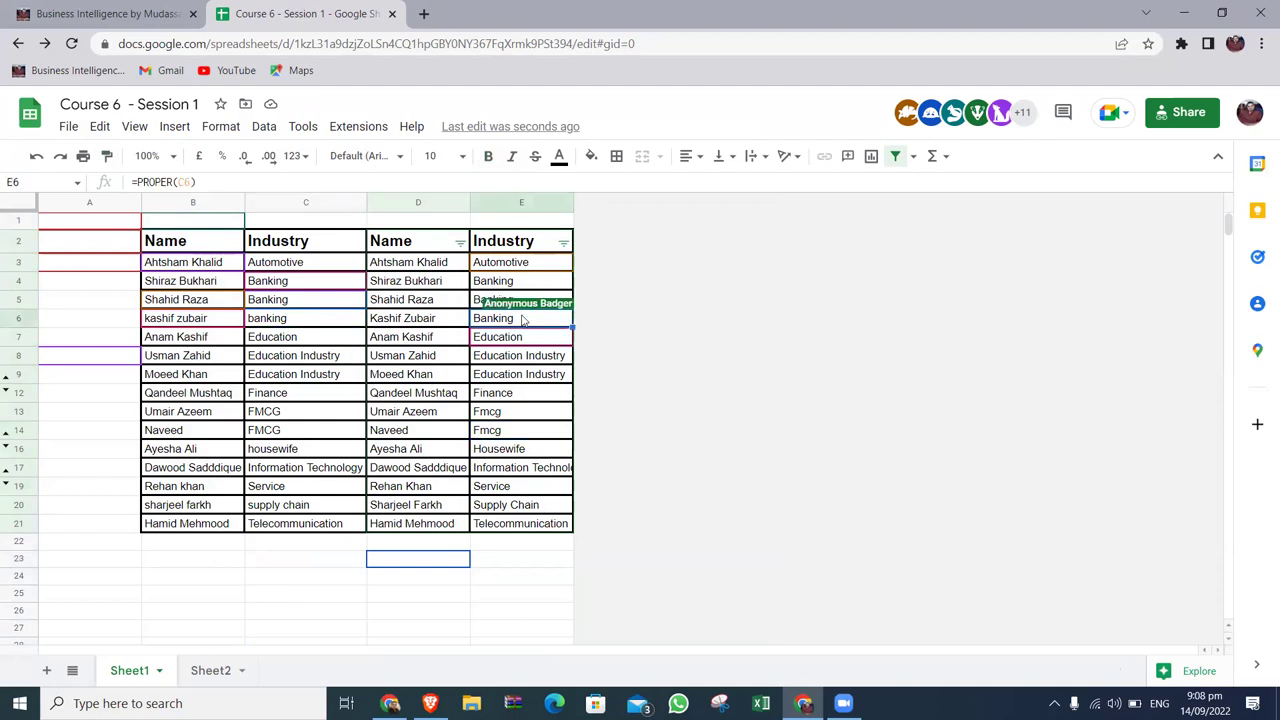
{"action": "left_click", "coordinate": [422, 265]}
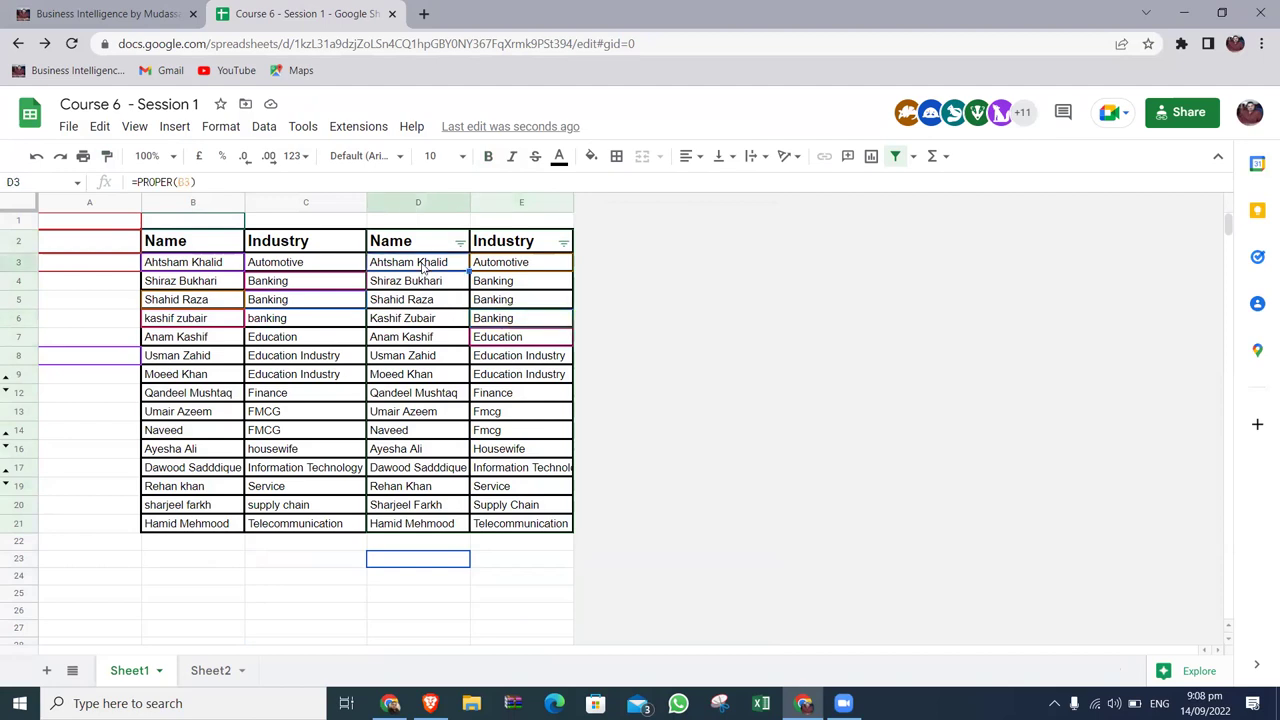
{"action": "key", "text": "shift+Right"}
{"action": "key", "text": "ctrl+shift+Down"}
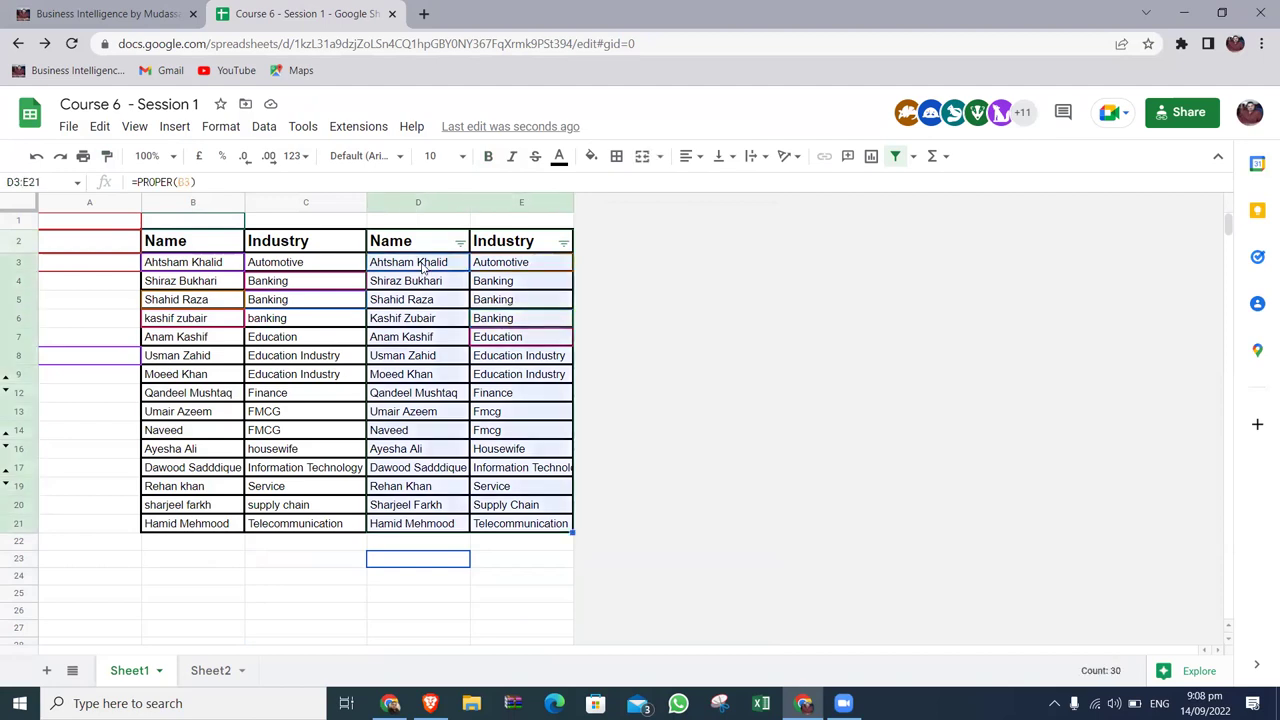
Copy the proper-cased range D3:E21, check E13's formula, then select header D2.
{"action": "right_click", "coordinate": [502, 265]}
{"action": "left_click", "coordinate": [537, 293]}
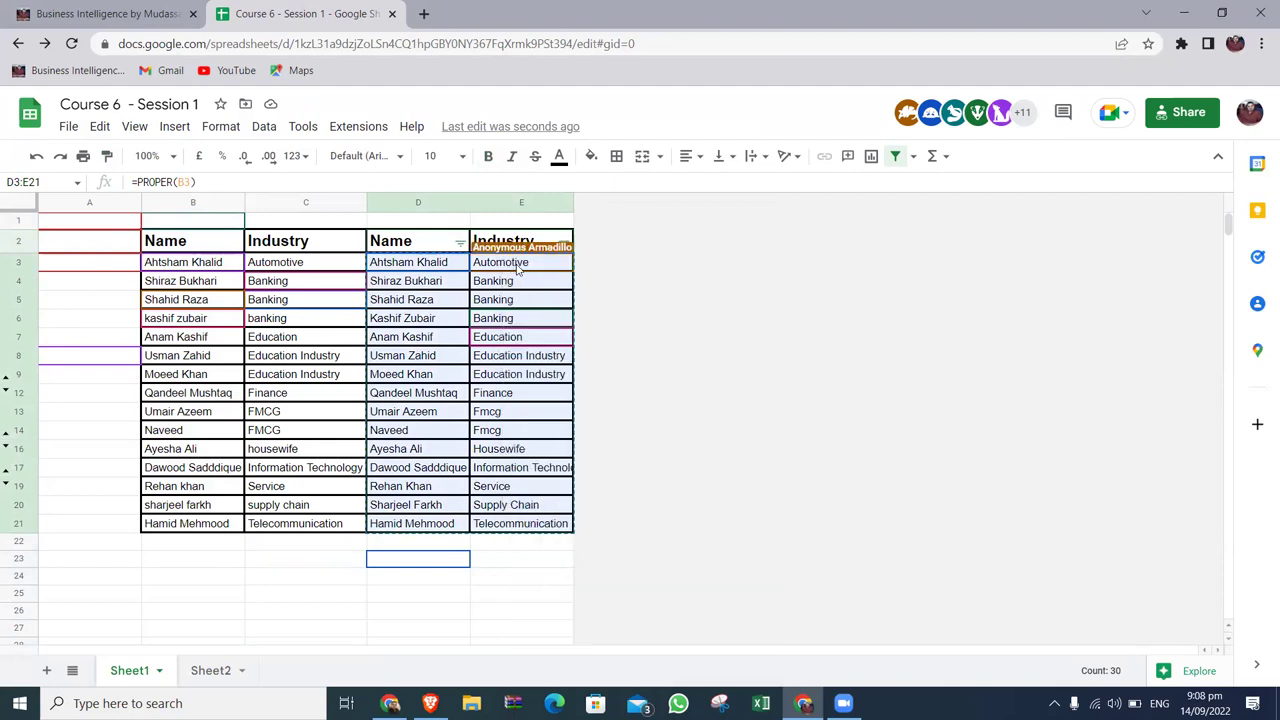
{"action": "right_click", "coordinate": [518, 268]}
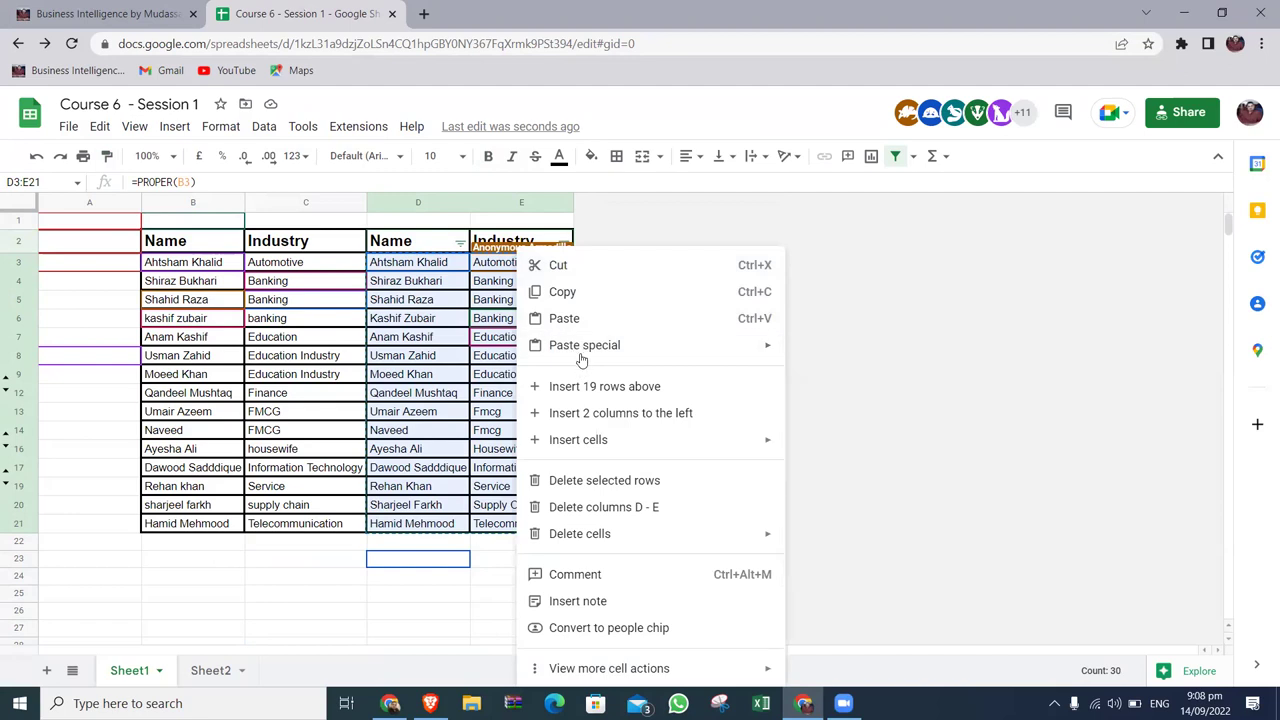
{"action": "mouse_move", "coordinate": [581, 356]}
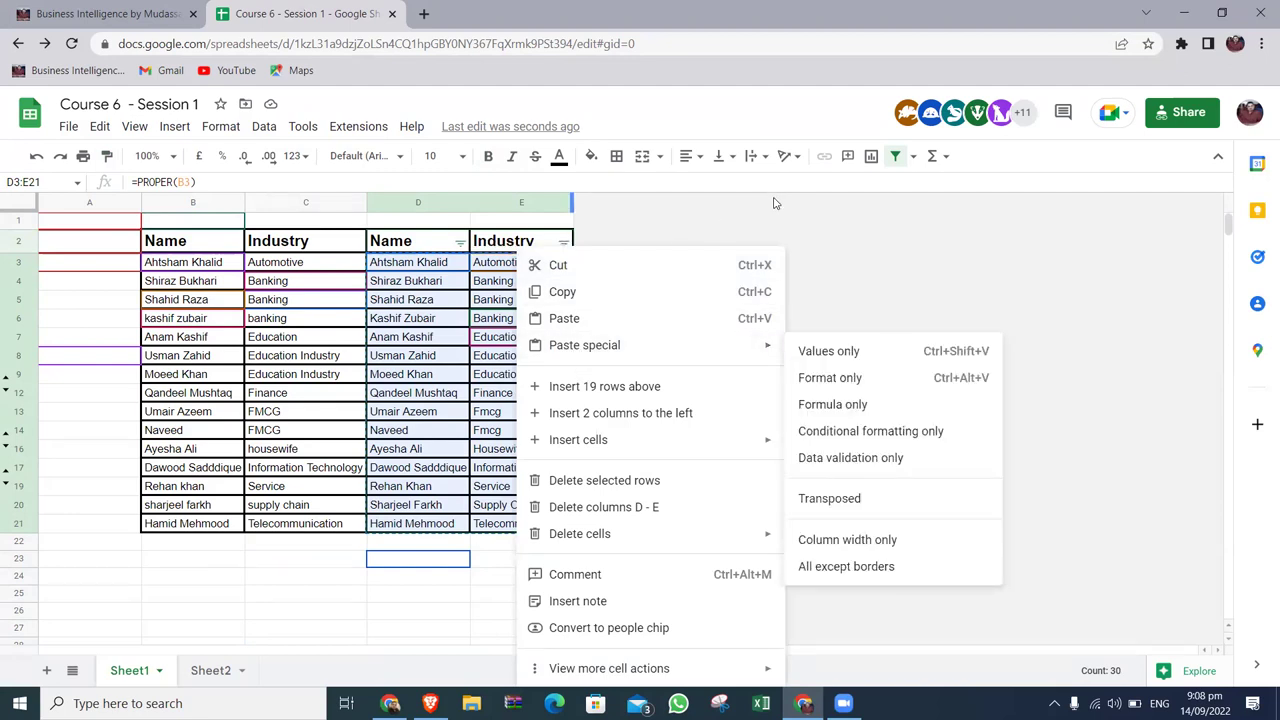
{"action": "left_click", "coordinate": [768, 207]}
{"action": "left_click", "coordinate": [540, 419]}
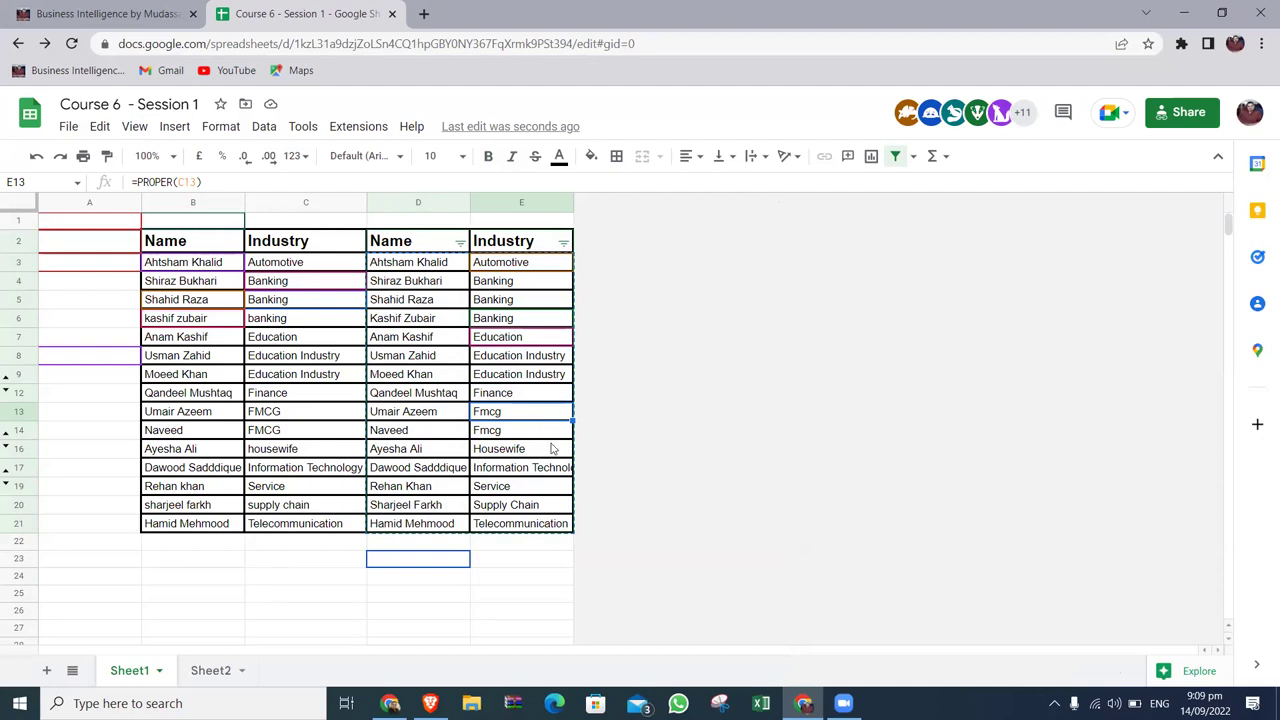
{"action": "left_click", "coordinate": [413, 245]}
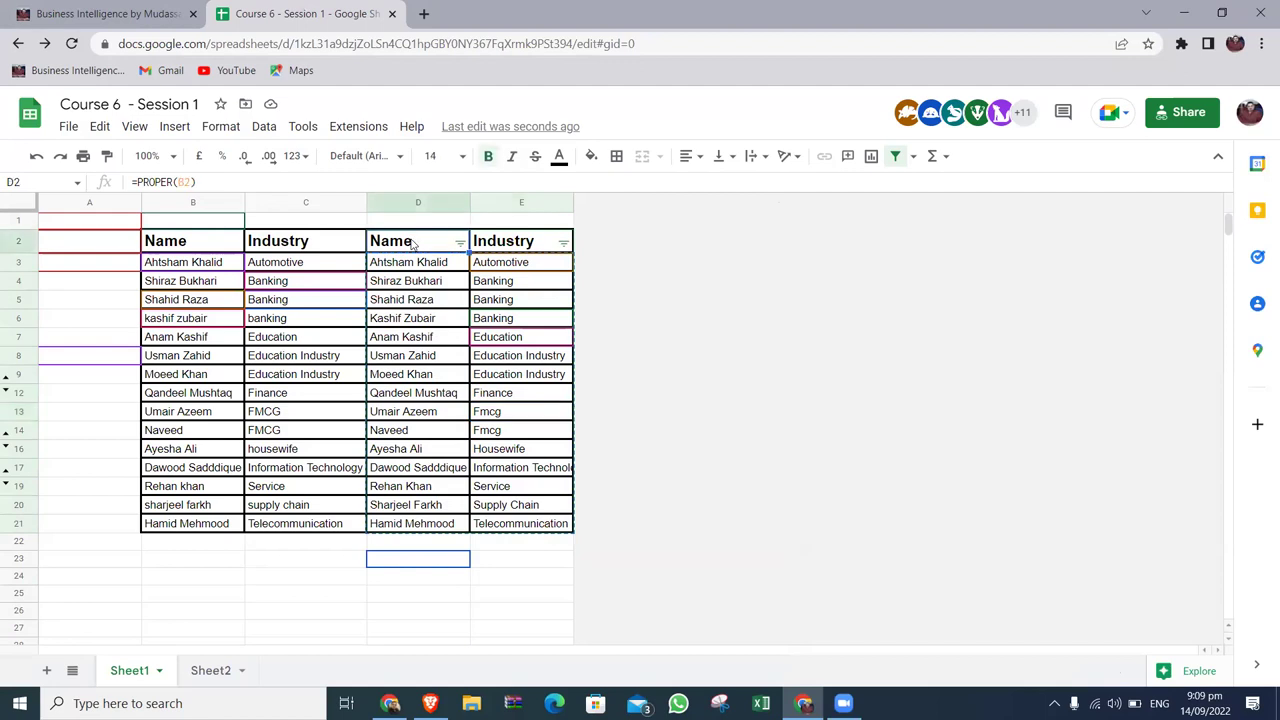
Select D2:E21, copy it, and paste it back as values only.
{"action": "key", "text": "shift+Right"}
{"action": "key", "text": "ctrl+shift+Down"}
{"action": "right_click", "coordinate": [412, 245]}
{"action": "left_click", "coordinate": [448, 291]}
{"action": "right_click", "coordinate": [437, 250]}
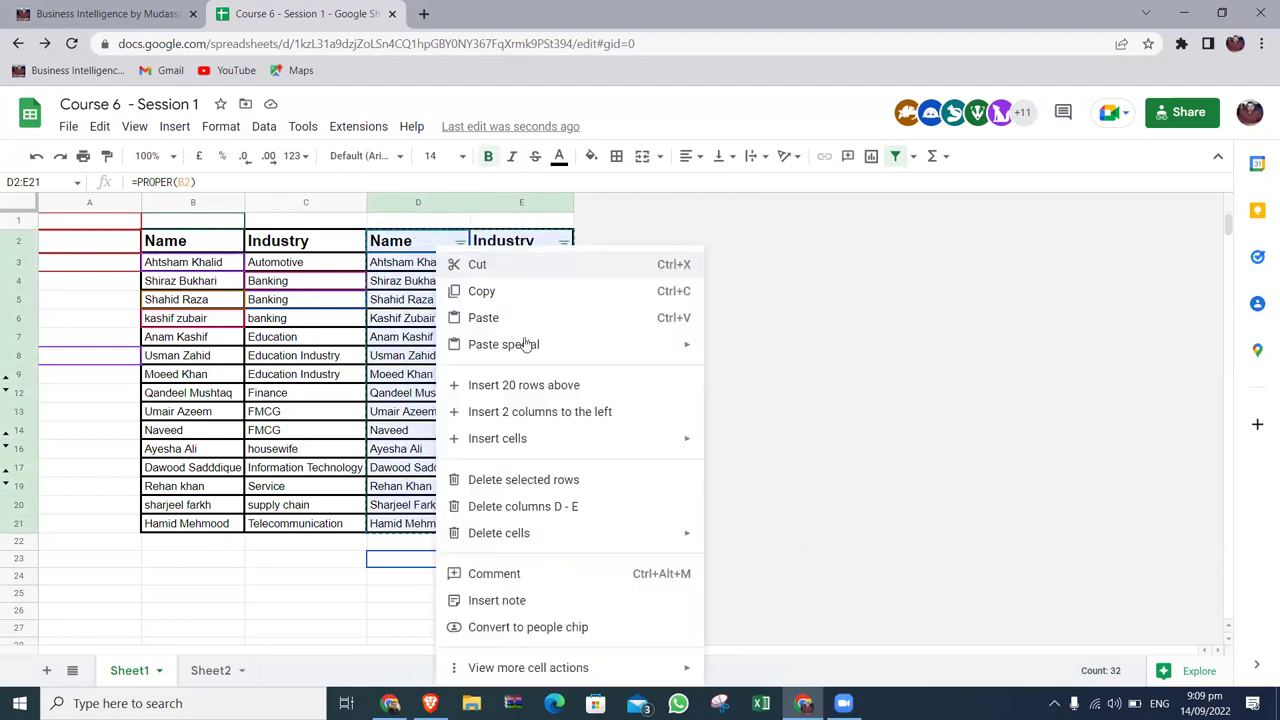
{"action": "mouse_move", "coordinate": [515, 340]}
{"action": "left_click", "coordinate": [738, 354]}
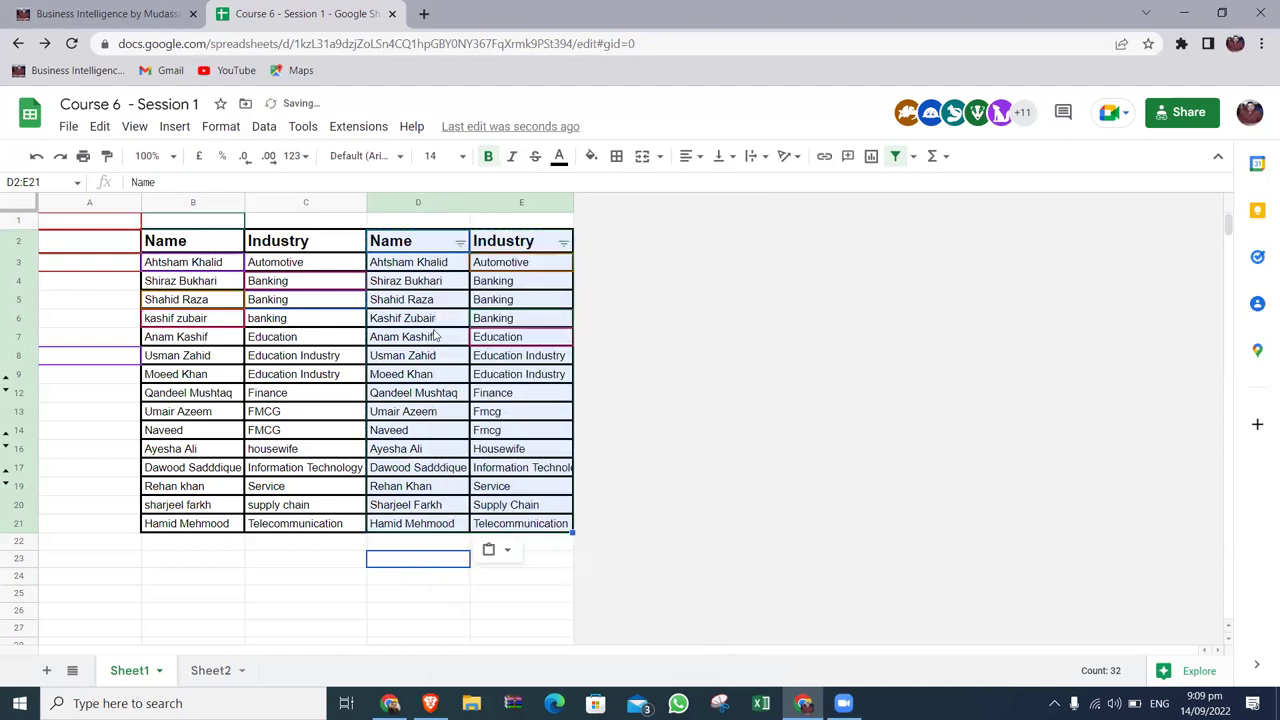
Delete the original Name and Industry columns B and C.
{"action": "left_click", "coordinate": [211, 203]}
{"action": "left_click", "coordinate": [300, 203], "text": "shift"}
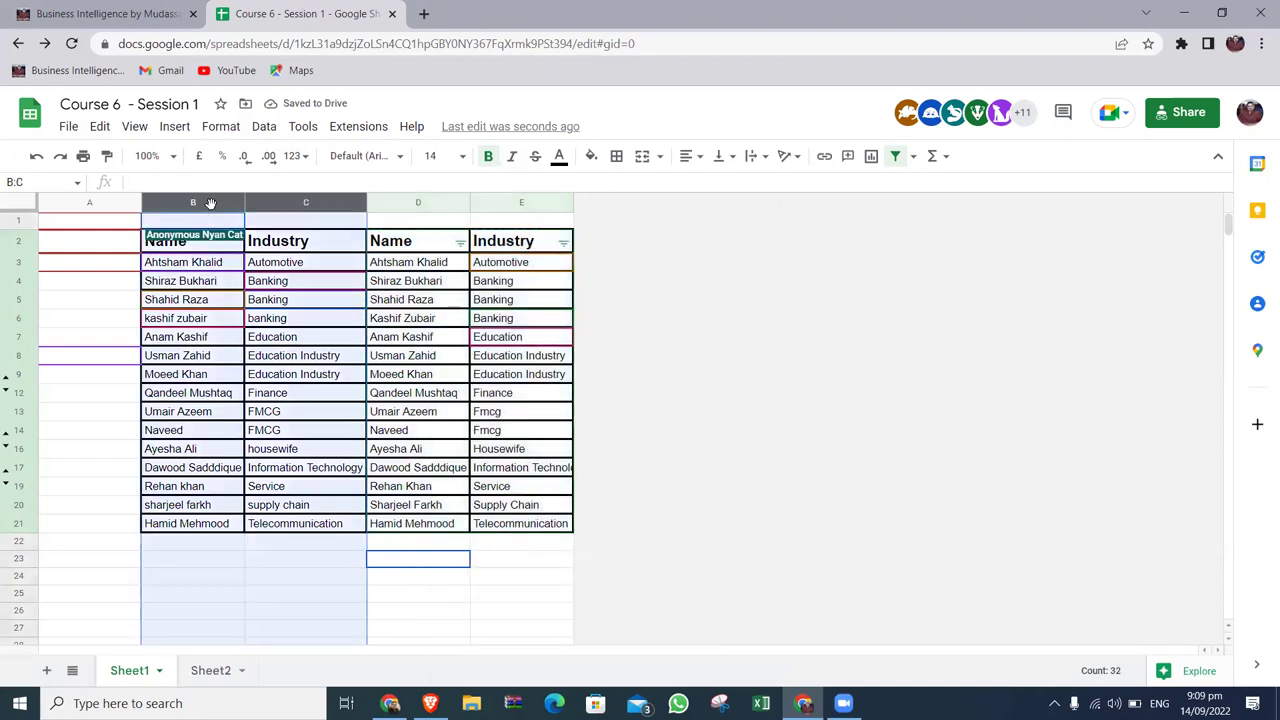
{"action": "right_click", "coordinate": [214, 203]}
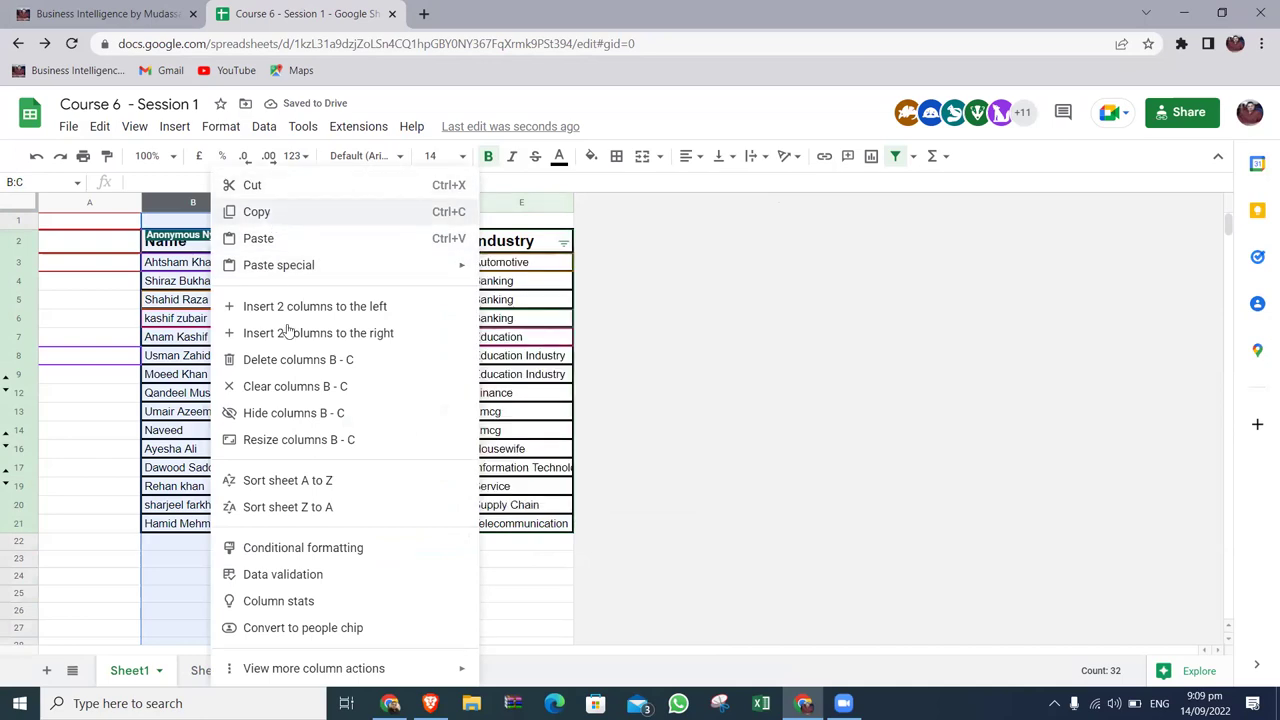
{"action": "left_click", "coordinate": [281, 362]}
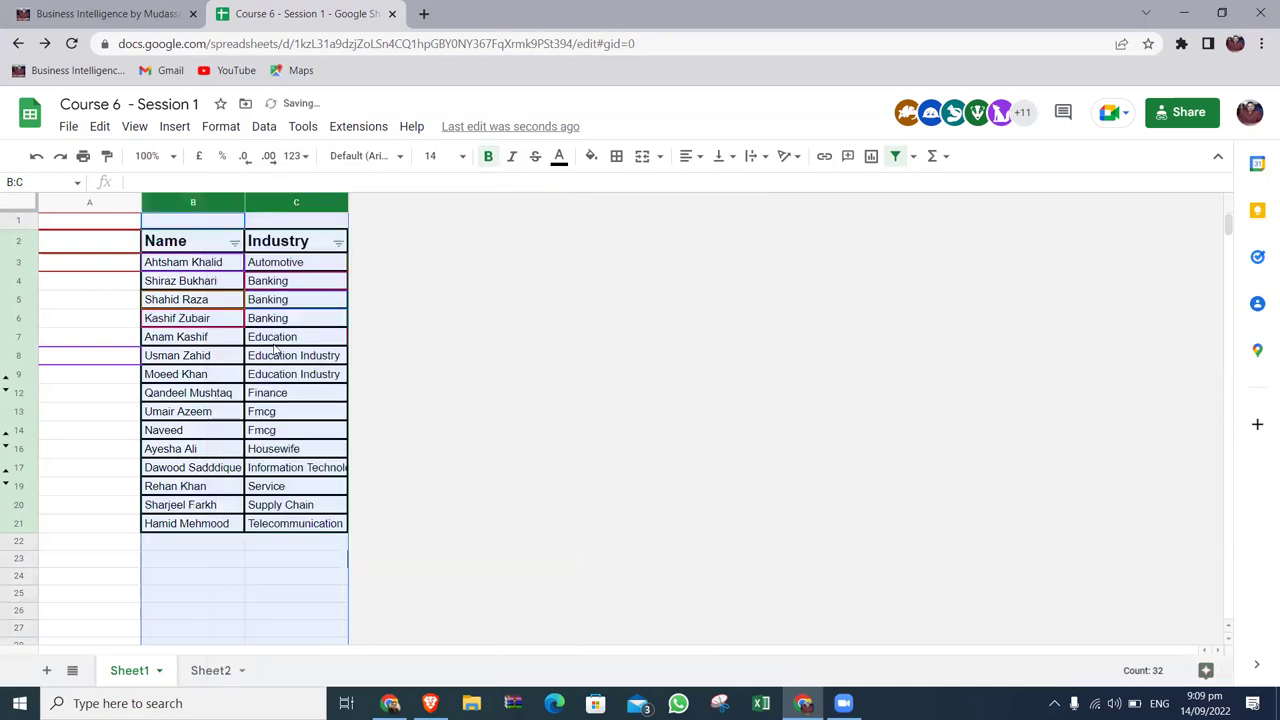
{"action": "left_click", "coordinate": [298, 416]}
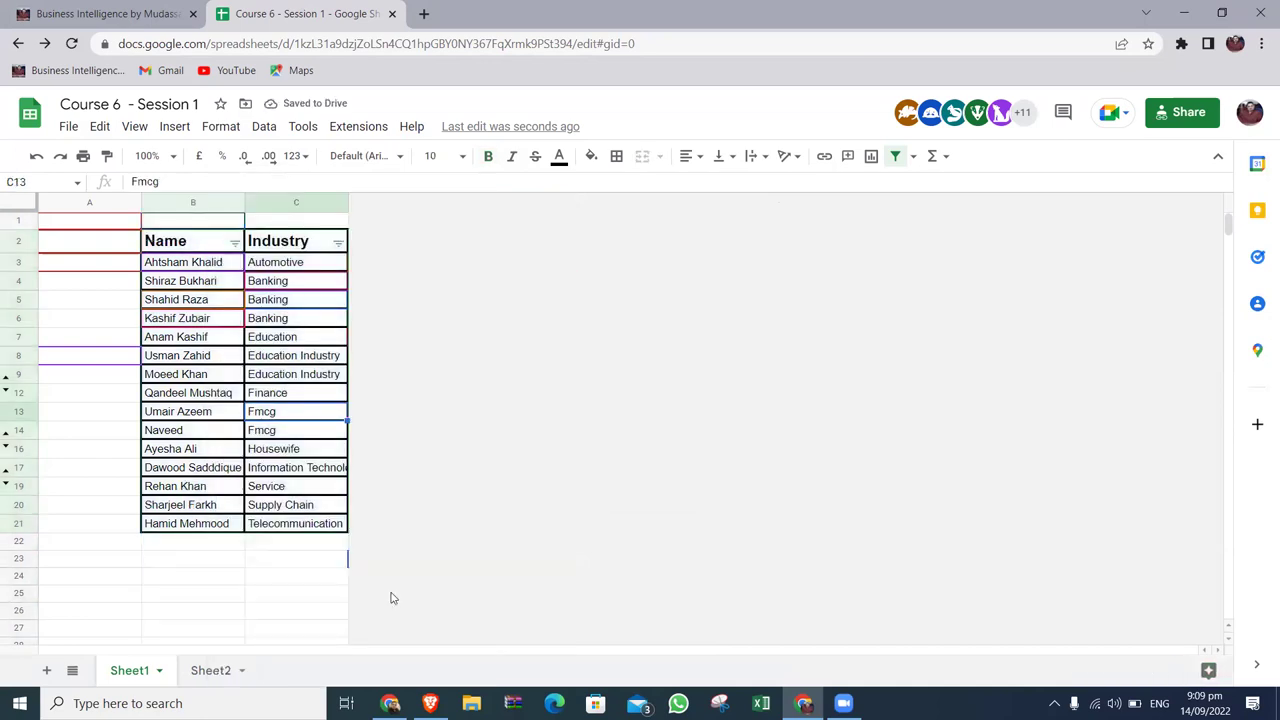
Change C13 and C14 to FMCG and auto-fit column C to Information Technology.
{"action": "type", "text": "FMCG"}
{"action": "key", "text": "Return"}
{"action": "key", "text": "ctrl+v"}
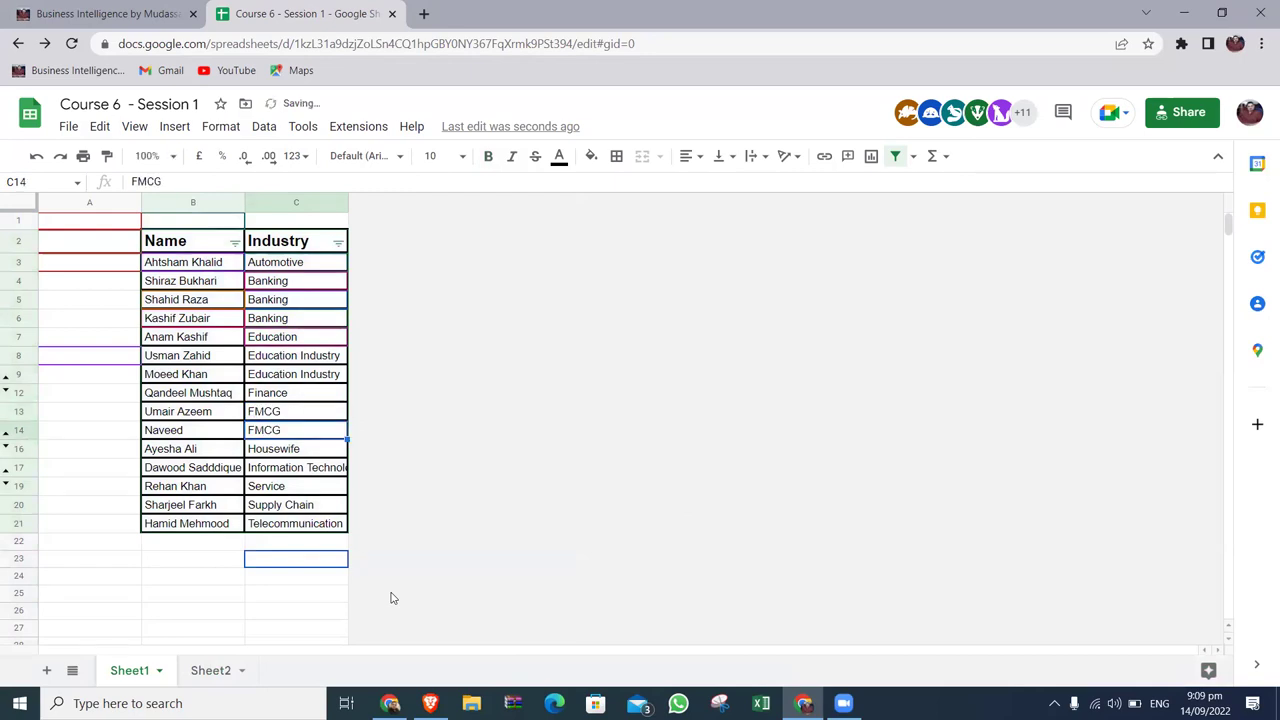
{"action": "double_click", "coordinate": [346, 201]}
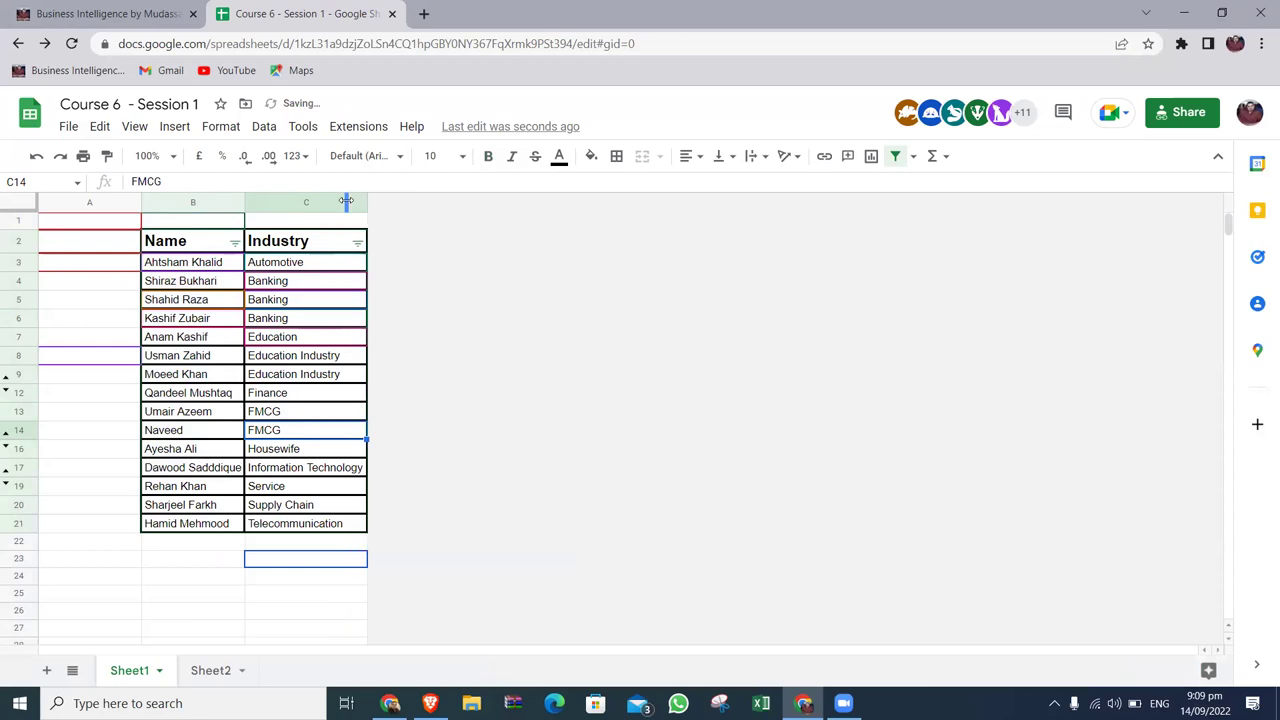
Select the whole Name and Industry table starting from header B2.
{"action": "left_click", "coordinate": [228, 246]}
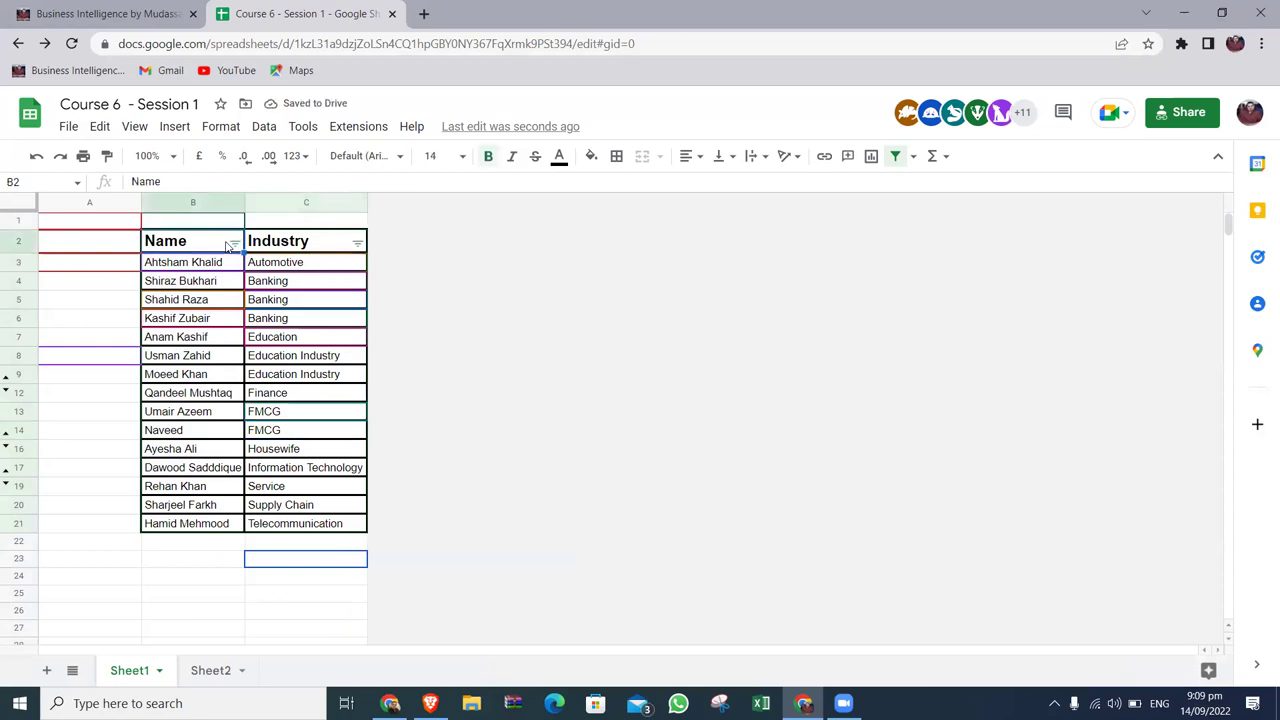
{"action": "key", "text": "Right"}
{"action": "key", "text": "Down"}
{"action": "left_click", "coordinate": [228, 246]}
{"action": "key", "text": "ctrl+a"}
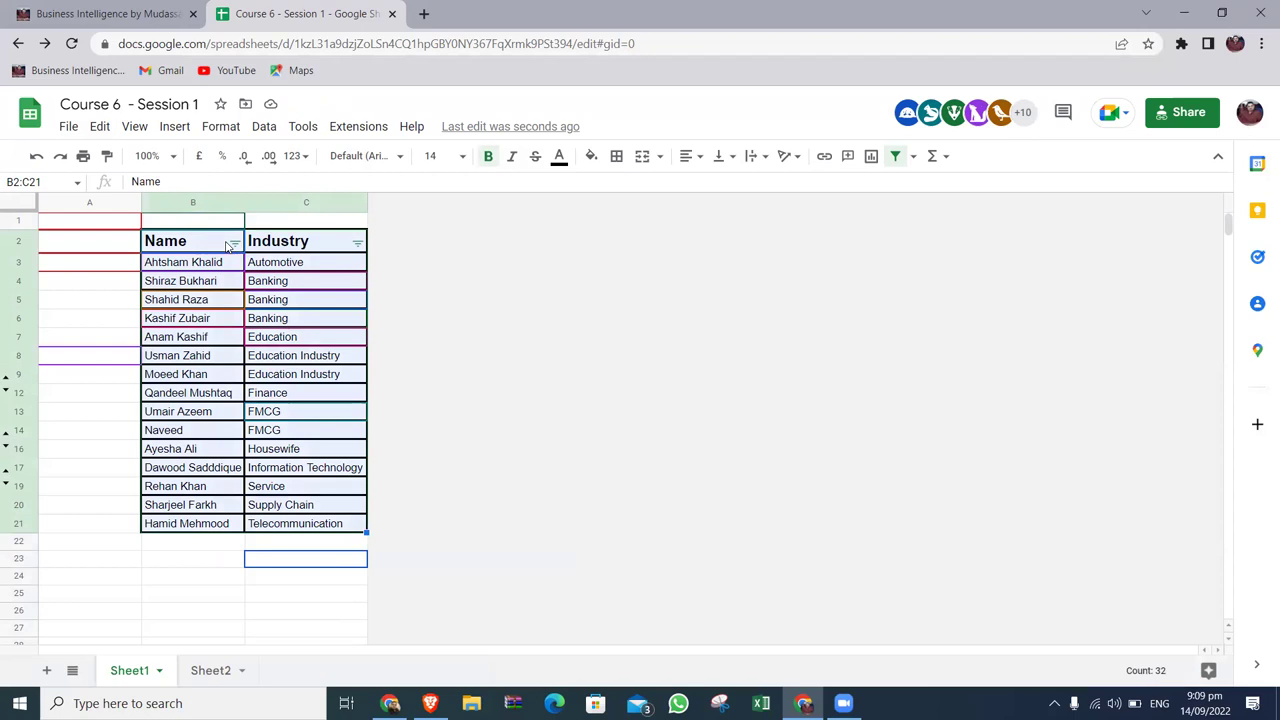
{"action": "left_click", "coordinate": [12, 240]}
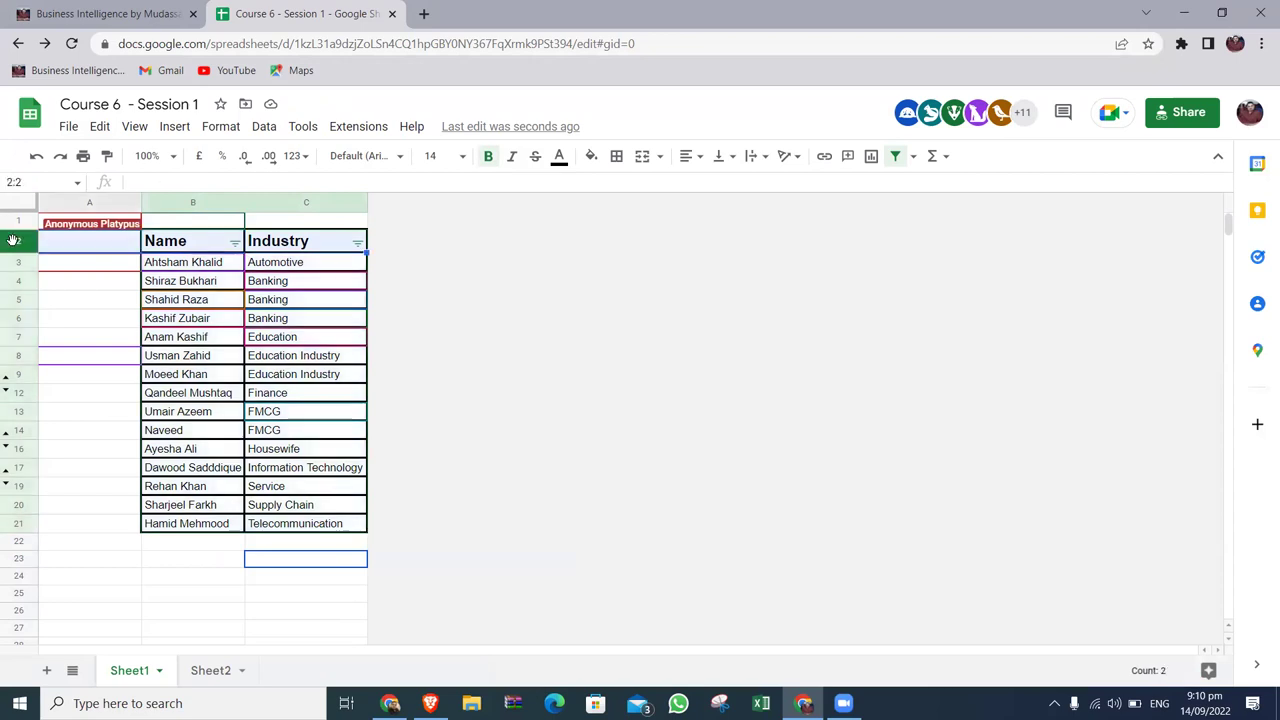
{"action": "right_click", "coordinate": [320, 202]}
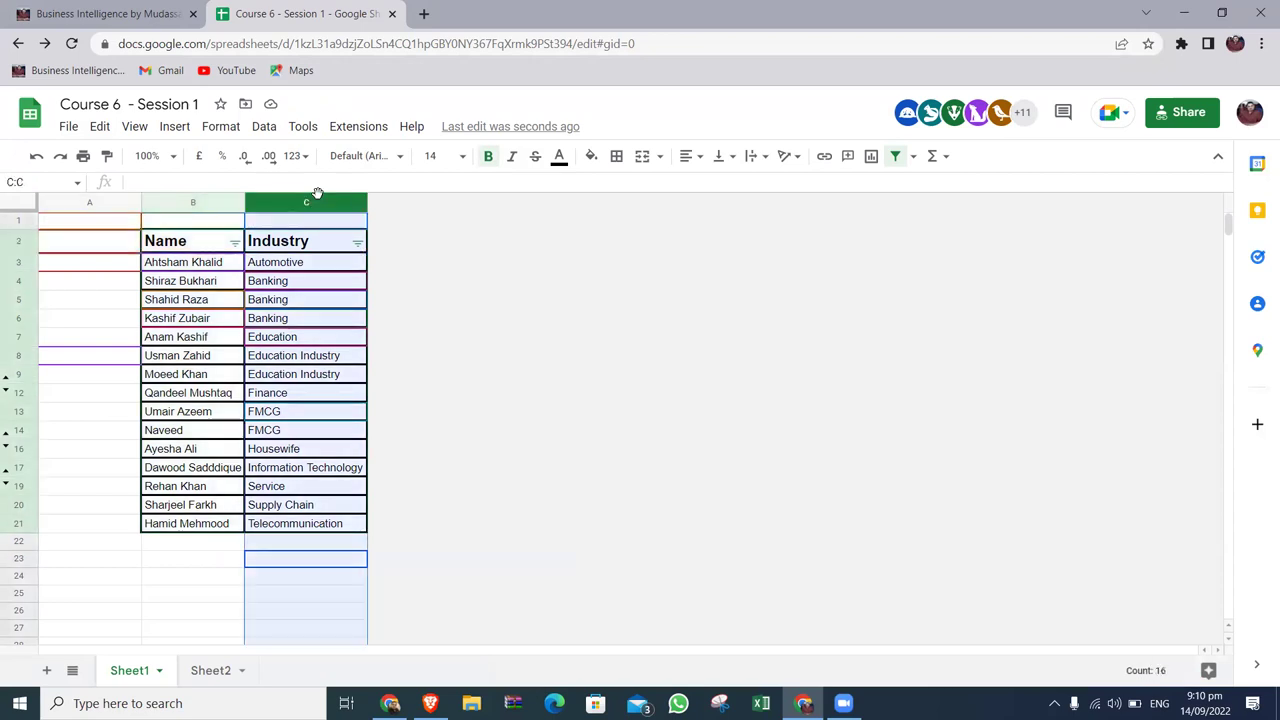
{"action": "left_click", "coordinate": [428, 333]}
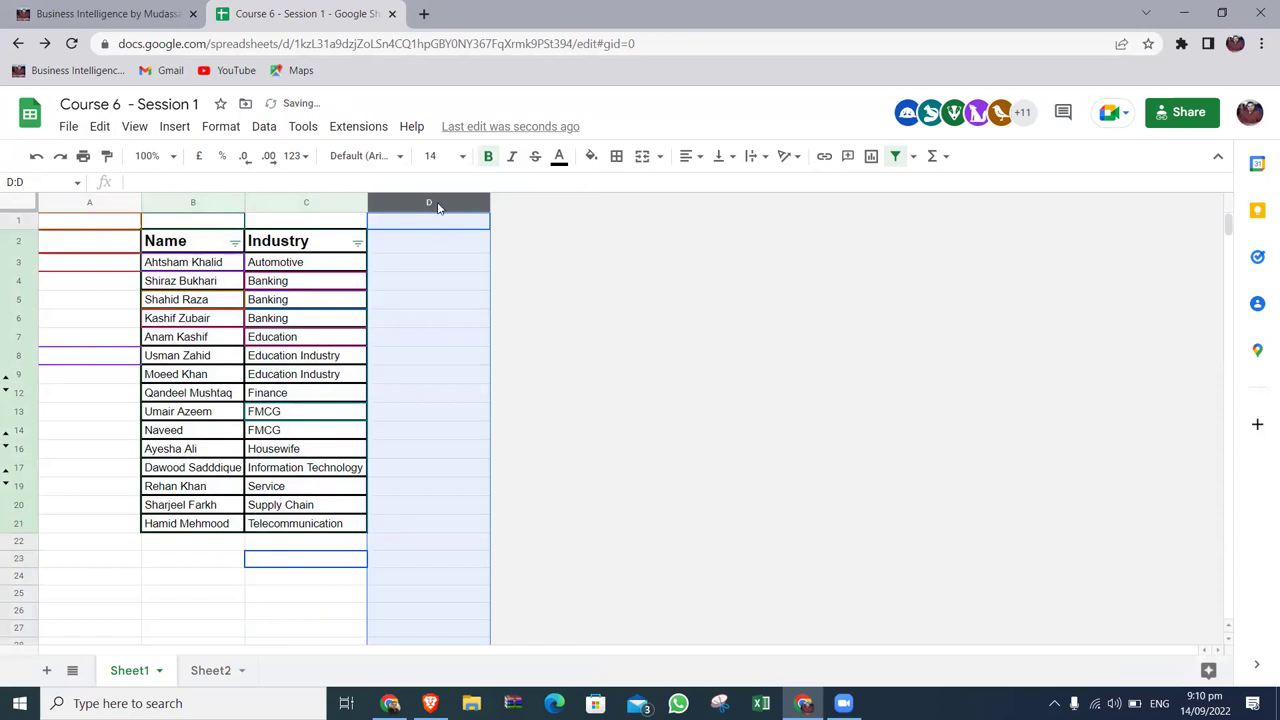
{"action": "key", "text": "Right"}
{"action": "key", "text": "Right"}
{"action": "key", "text": "Right"}
{"action": "key", "text": "Right"}
{"action": "key", "text": "Right"}
{"action": "key", "text": "Right"}
{"action": "key", "text": "Right"}
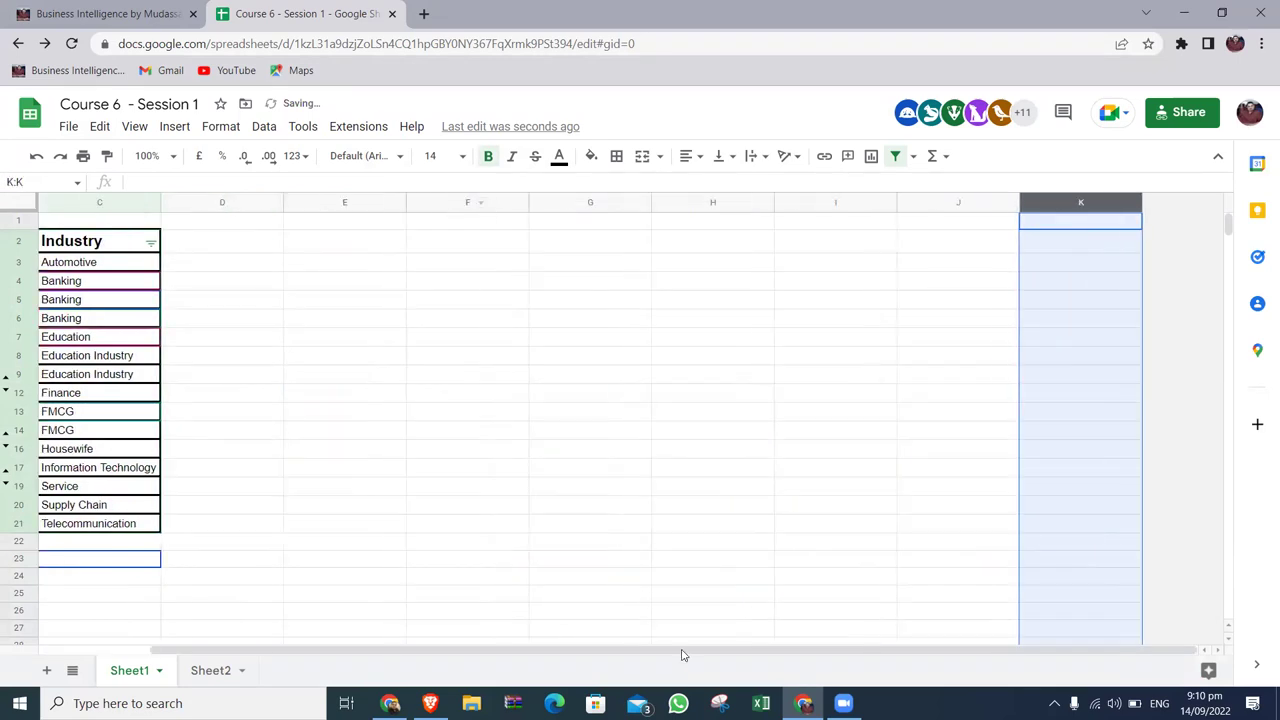
{"action": "left_click_drag", "start_coordinate": [686, 654], "coordinate": [343, 652]}
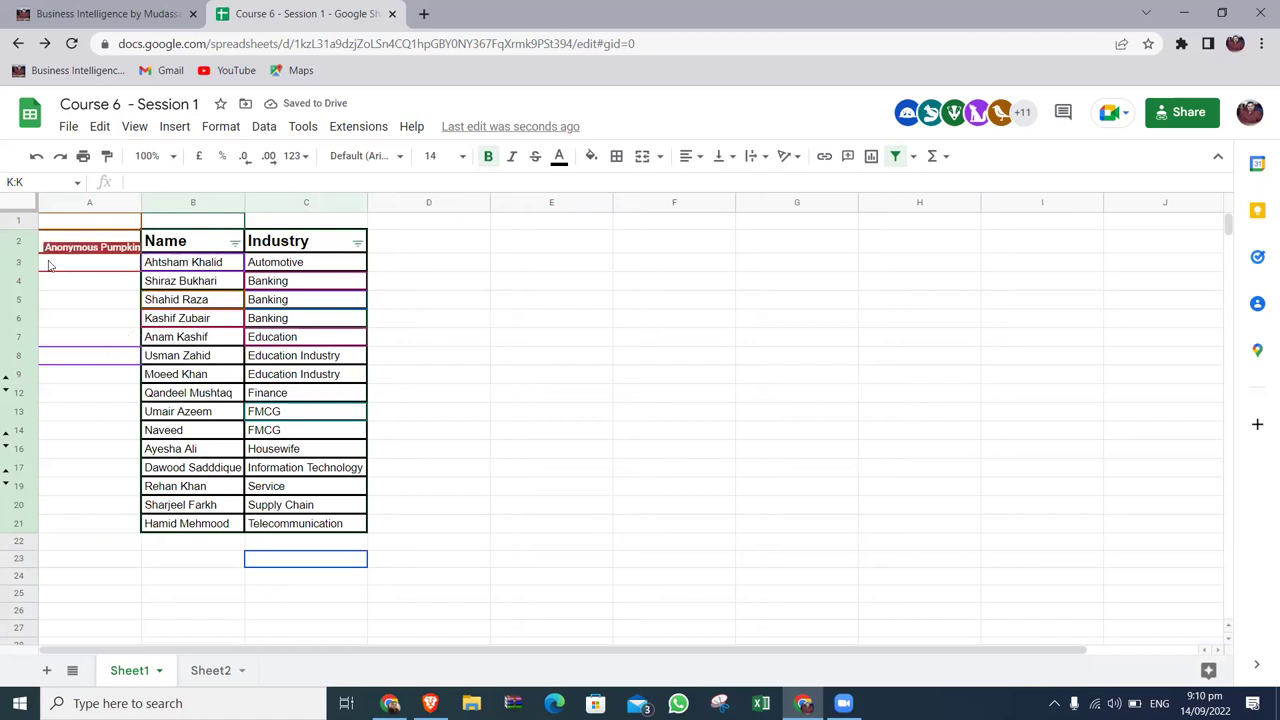
{"action": "left_click", "coordinate": [20, 240]}
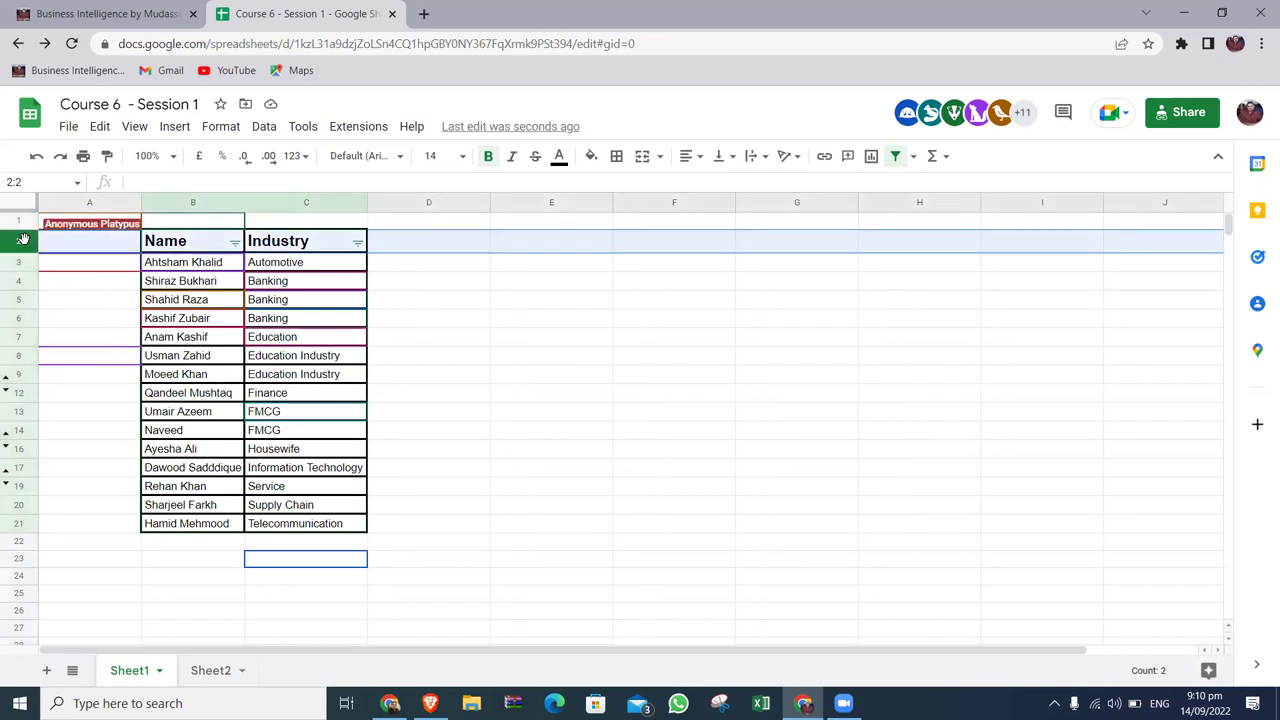
{"action": "left_click", "coordinate": [207, 199]}
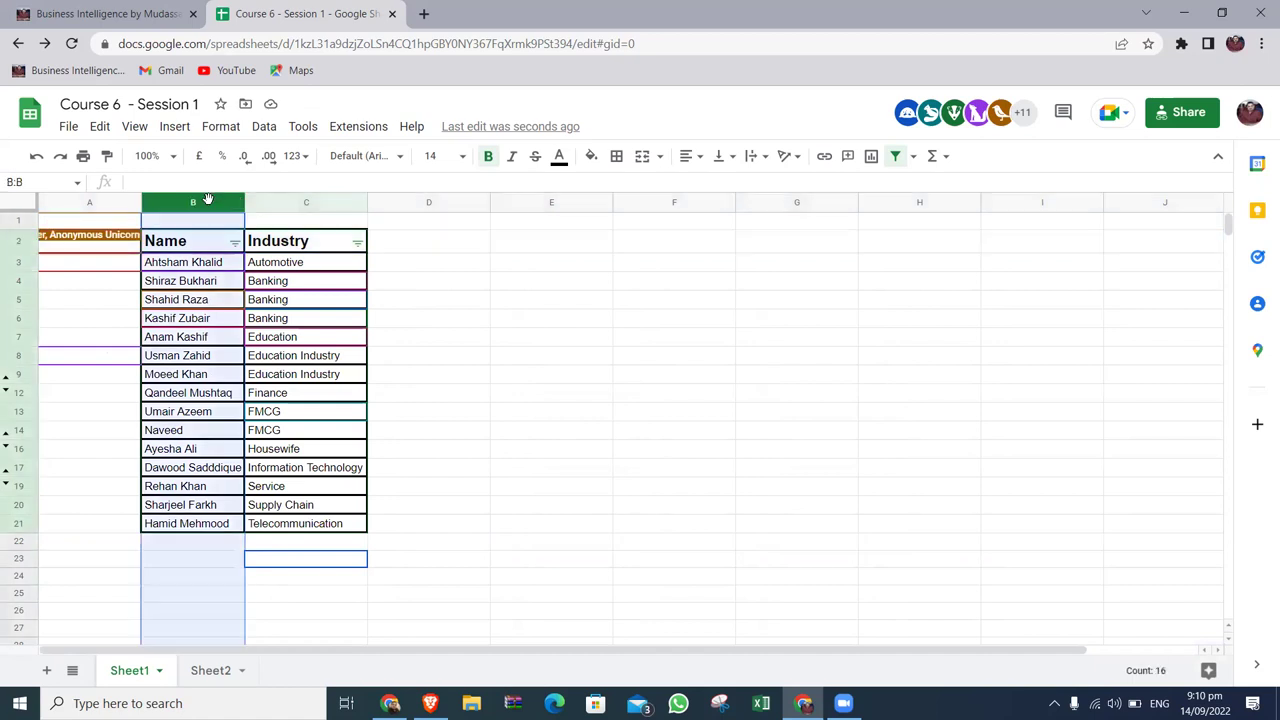
{"action": "left_click", "coordinate": [463, 323]}
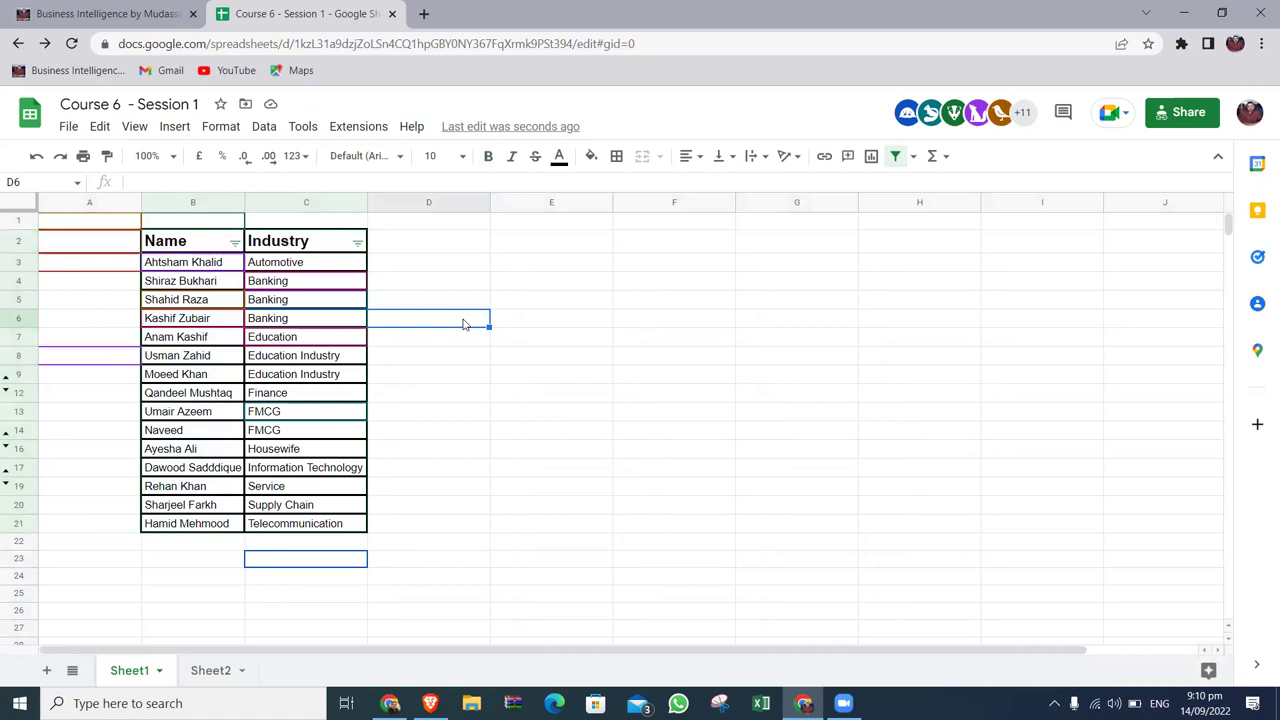
{"action": "left_click", "coordinate": [191, 246]}
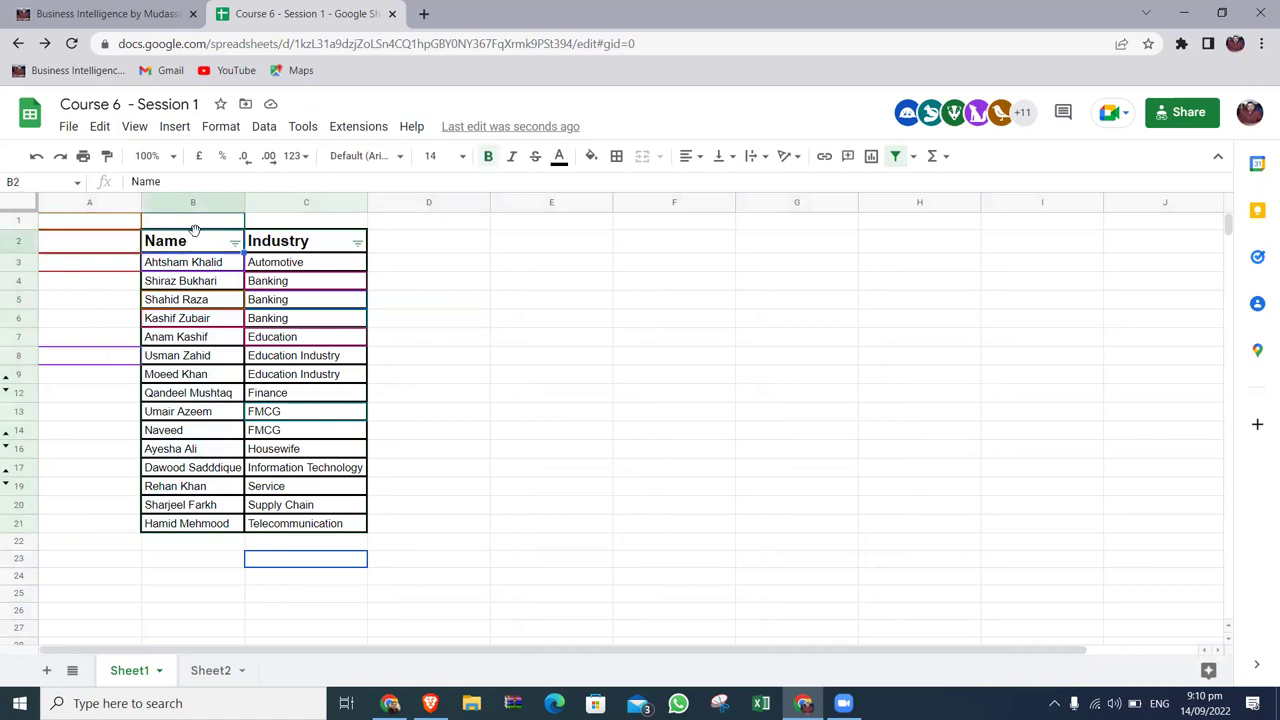
Apply thin-line all borders to the Name and Industry table B2:C21.
{"action": "key", "text": "shift+Right"}
{"action": "key", "text": "ctrl+shift+Down"}
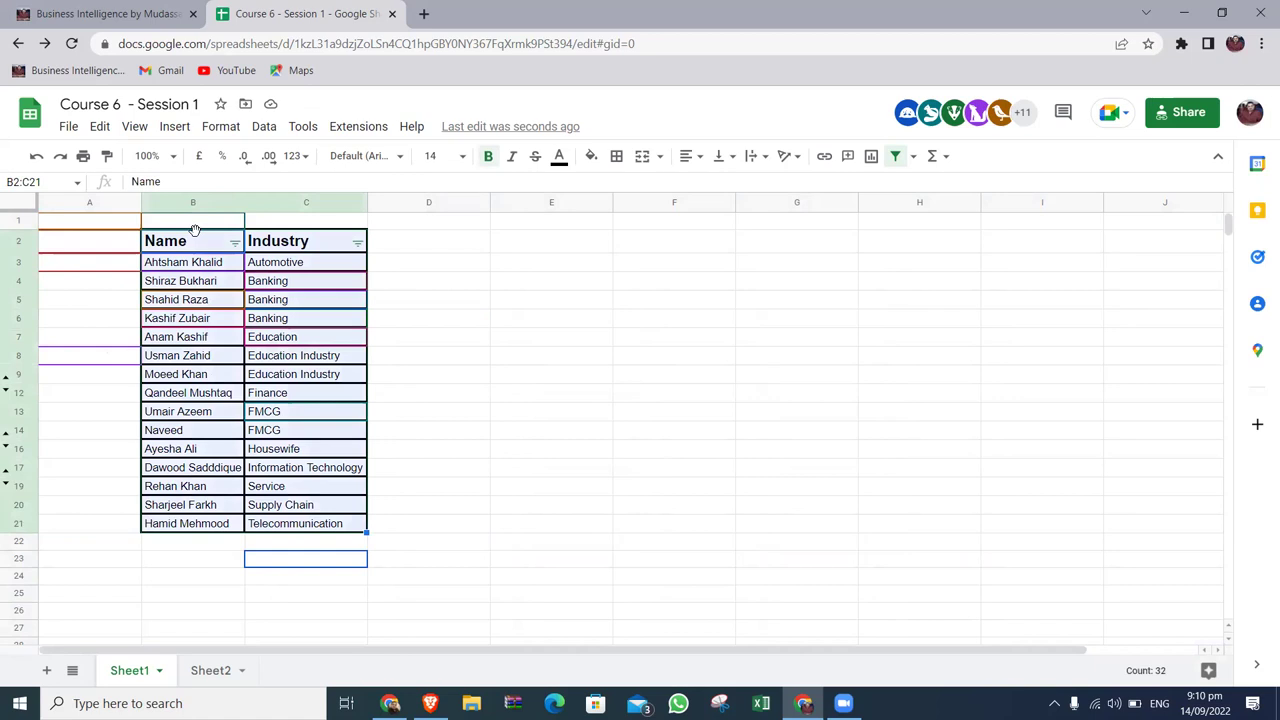
{"action": "left_click", "coordinate": [617, 158]}
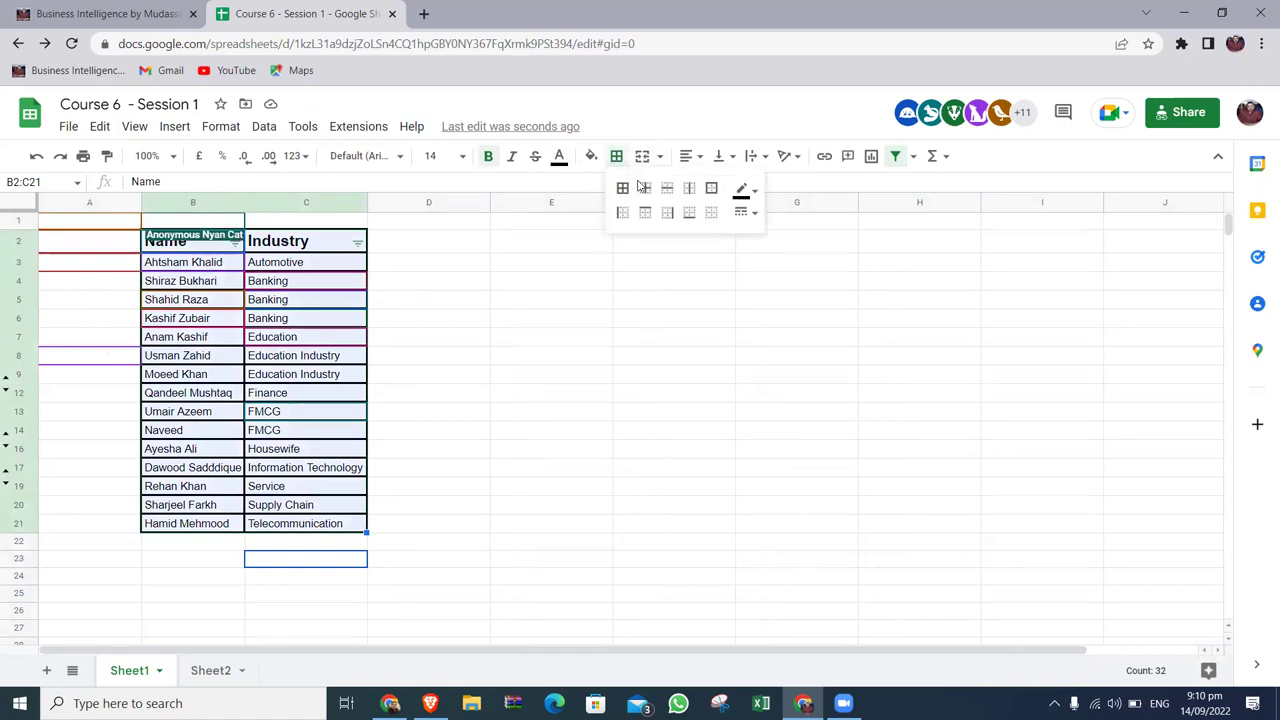
{"action": "left_click", "coordinate": [744, 212]}
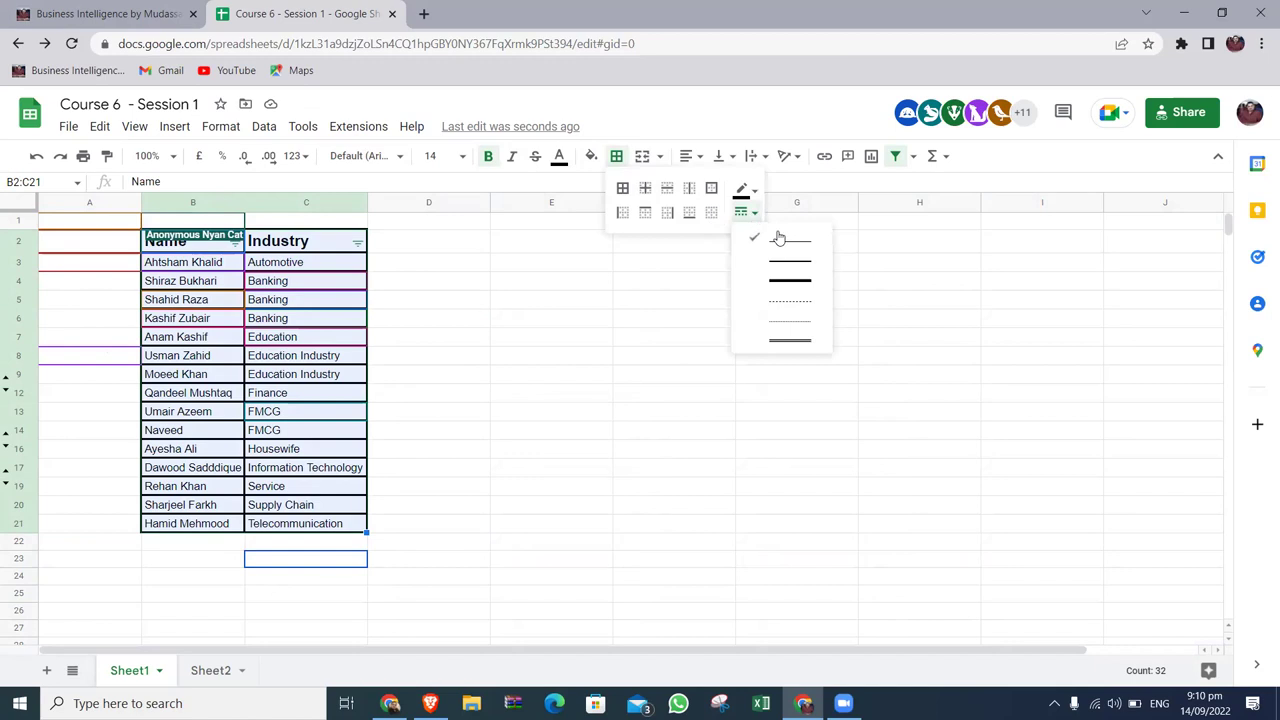
{"action": "left_click", "coordinate": [779, 238]}
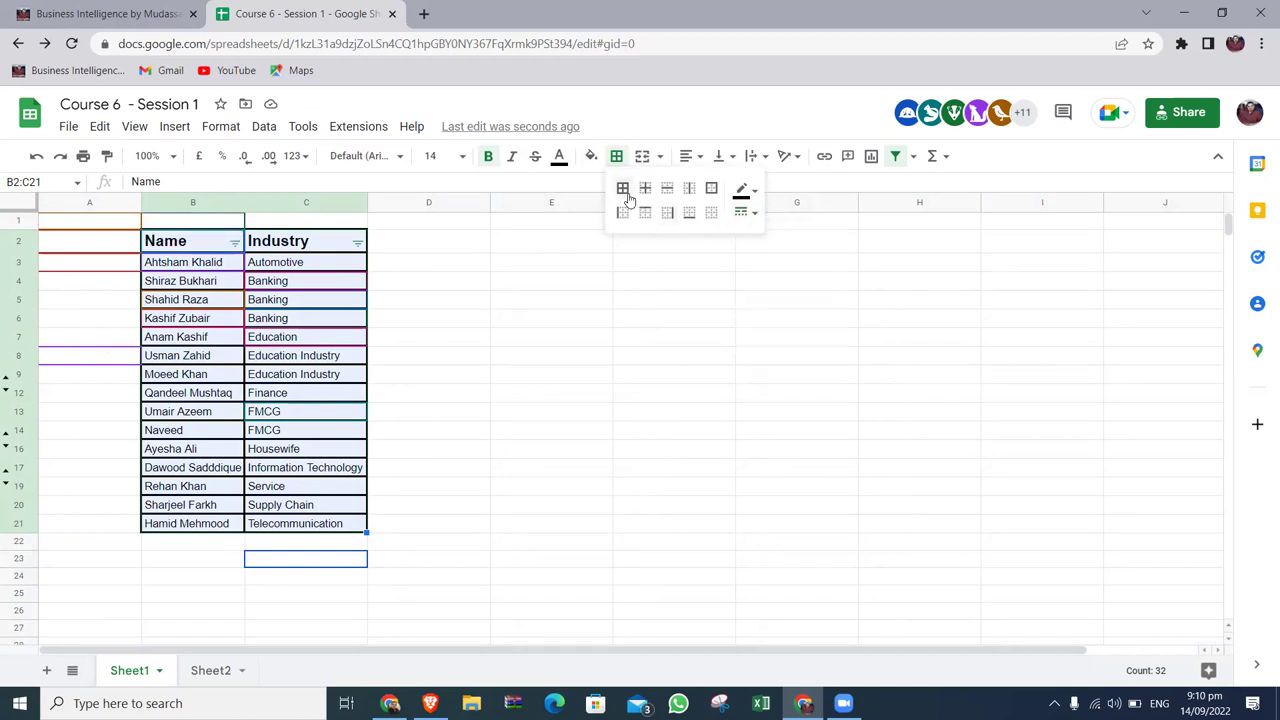
{"action": "left_click", "coordinate": [628, 198]}
Check the new borders on C9 and C17, reselect the table, then deselect it.
{"action": "scroll", "coordinate": [363, 281], "scroll_direction": "right", "scroll_amount": 2}
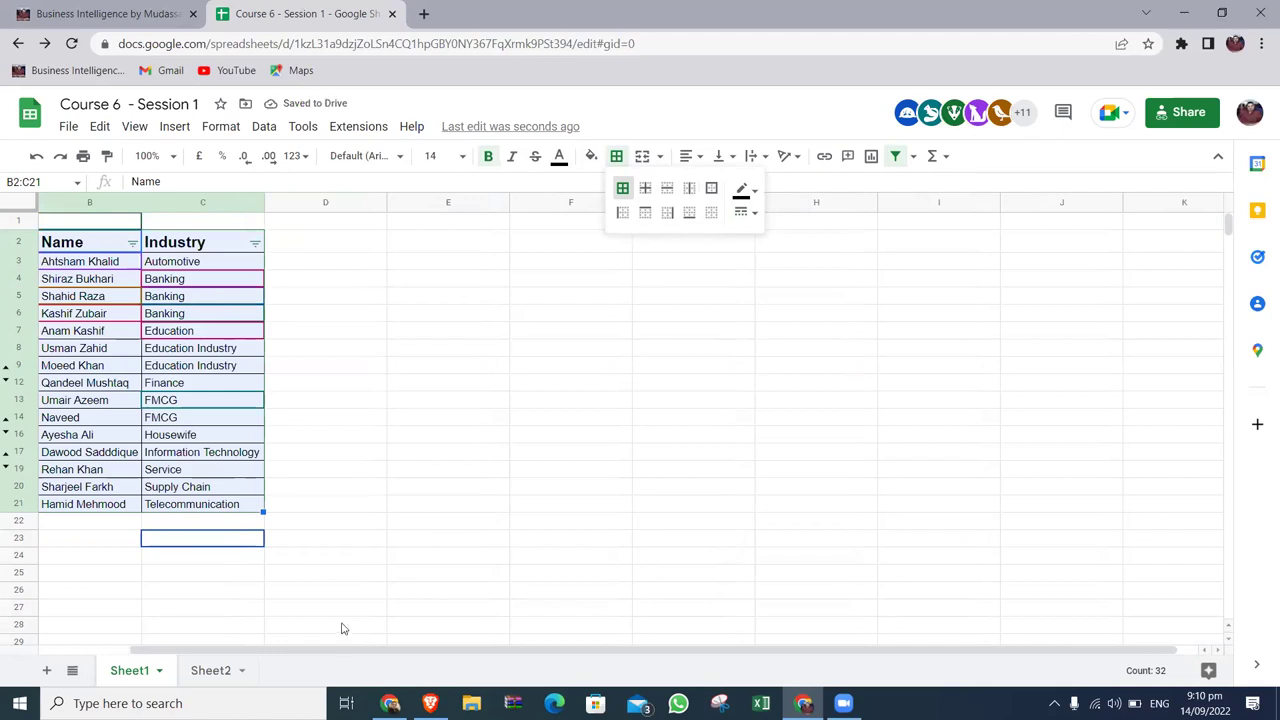
{"action": "left_click_drag", "start_coordinate": [349, 651], "coordinate": [99, 636]}
{"action": "left_click", "coordinate": [304, 370]}
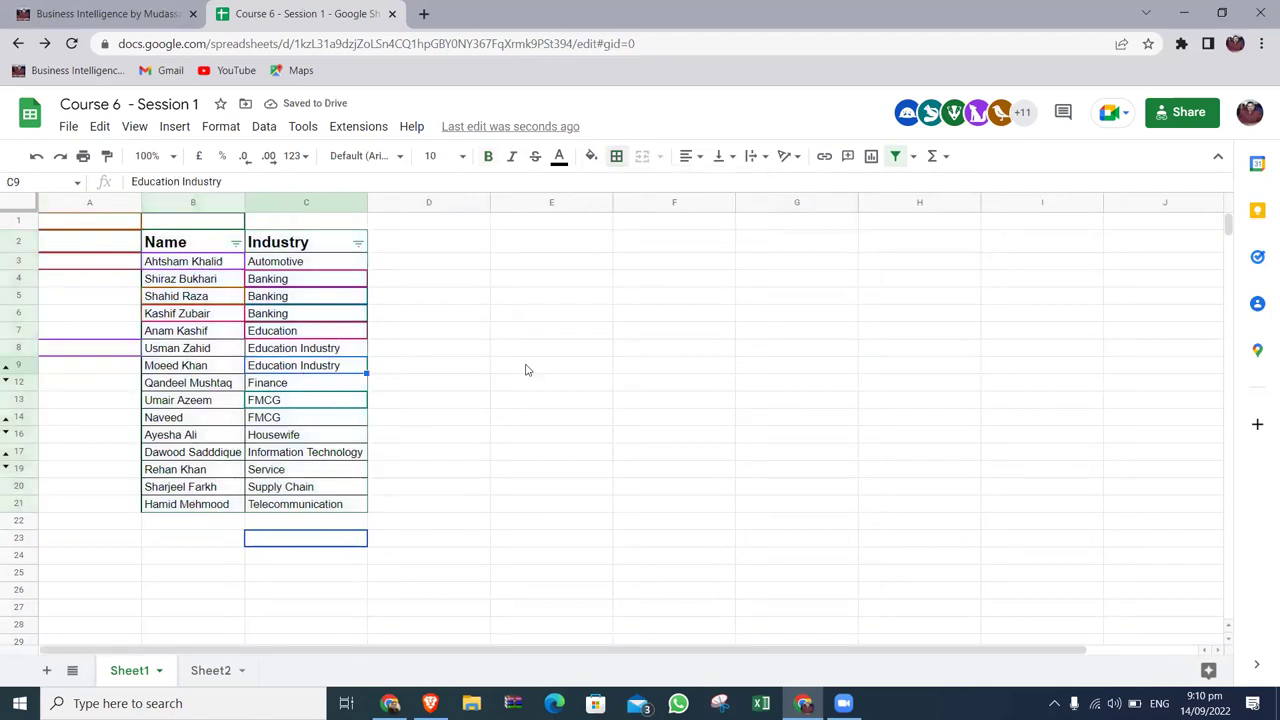
{"action": "left_click", "coordinate": [340, 453]}
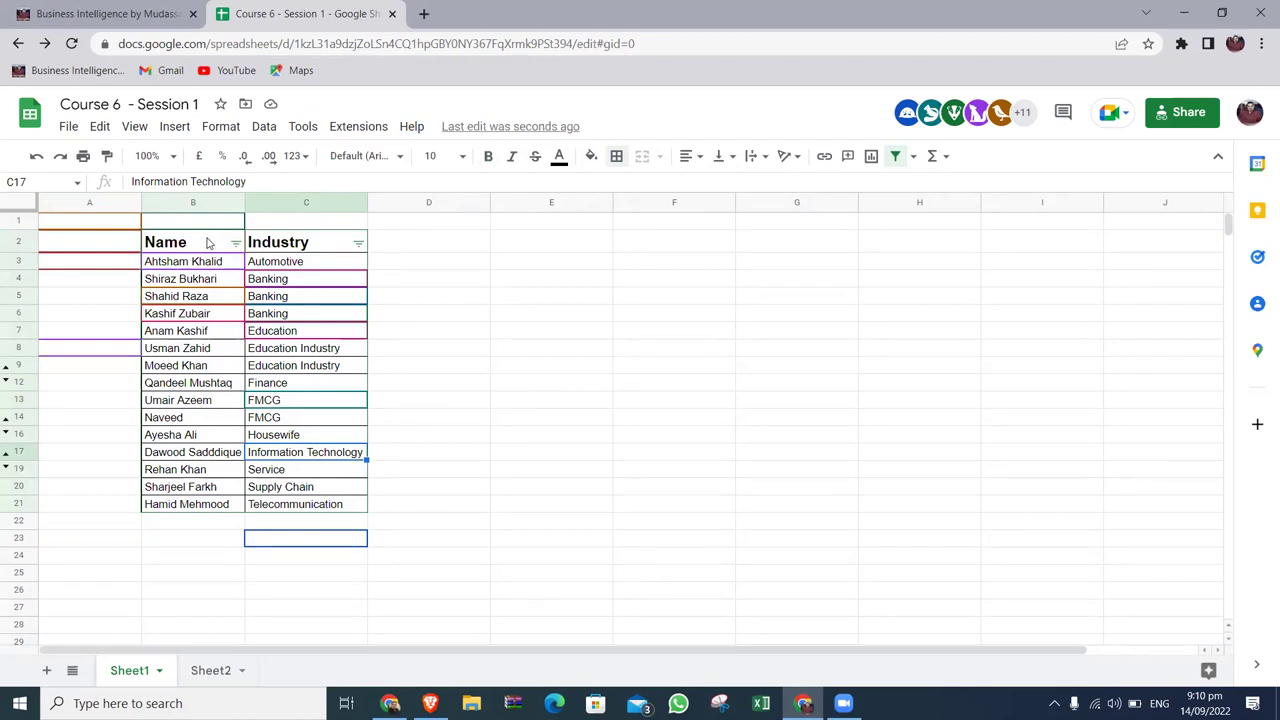
{"action": "left_click", "coordinate": [207, 243]}
{"action": "key", "text": "ctrl+shift+Right"}
{"action": "key", "text": "ctrl+shift+Down"}
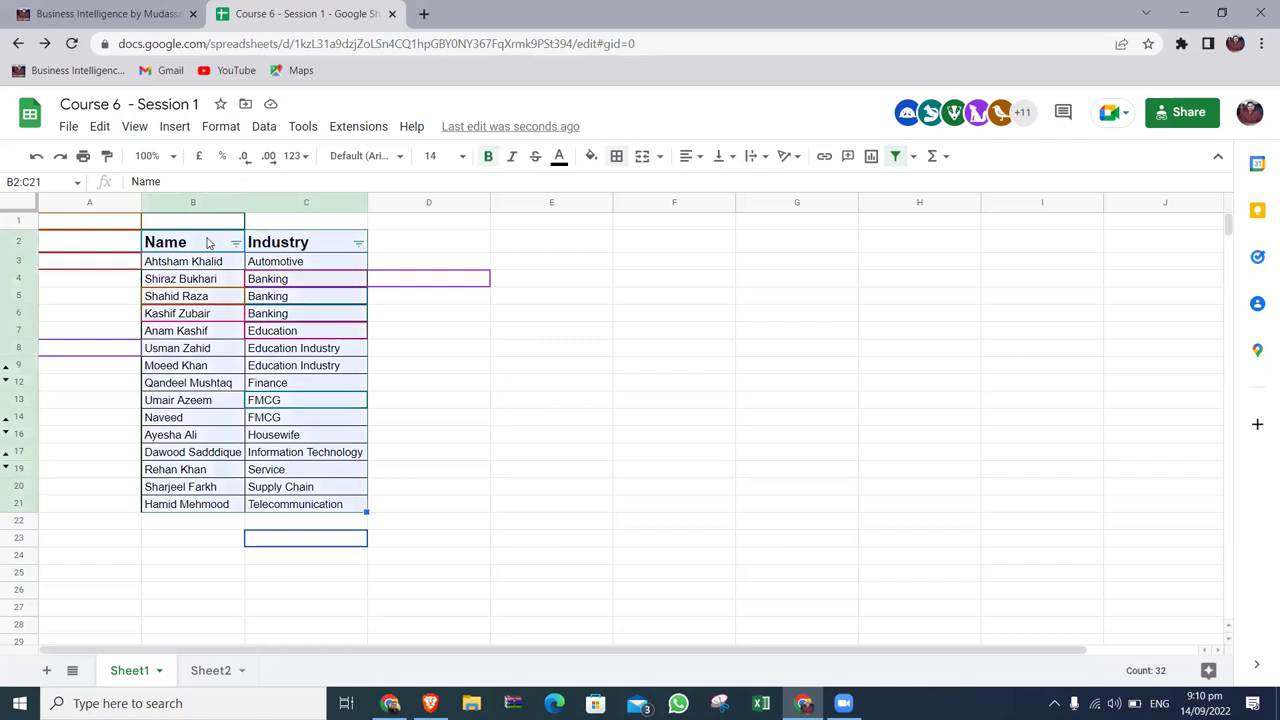
{"action": "left_click", "coordinate": [714, 263]}
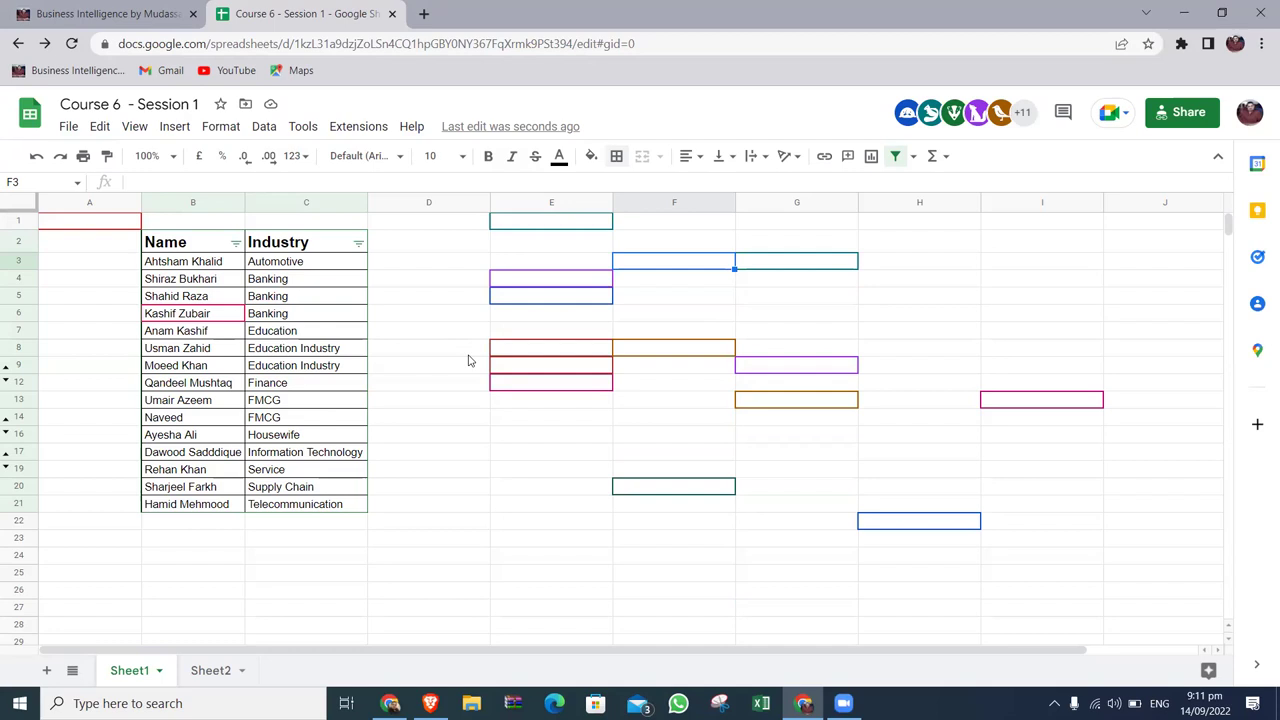
{"action": "key", "text": "Left"}
{"action": "key", "text": "Left"}
{"action": "key", "text": "Left"}
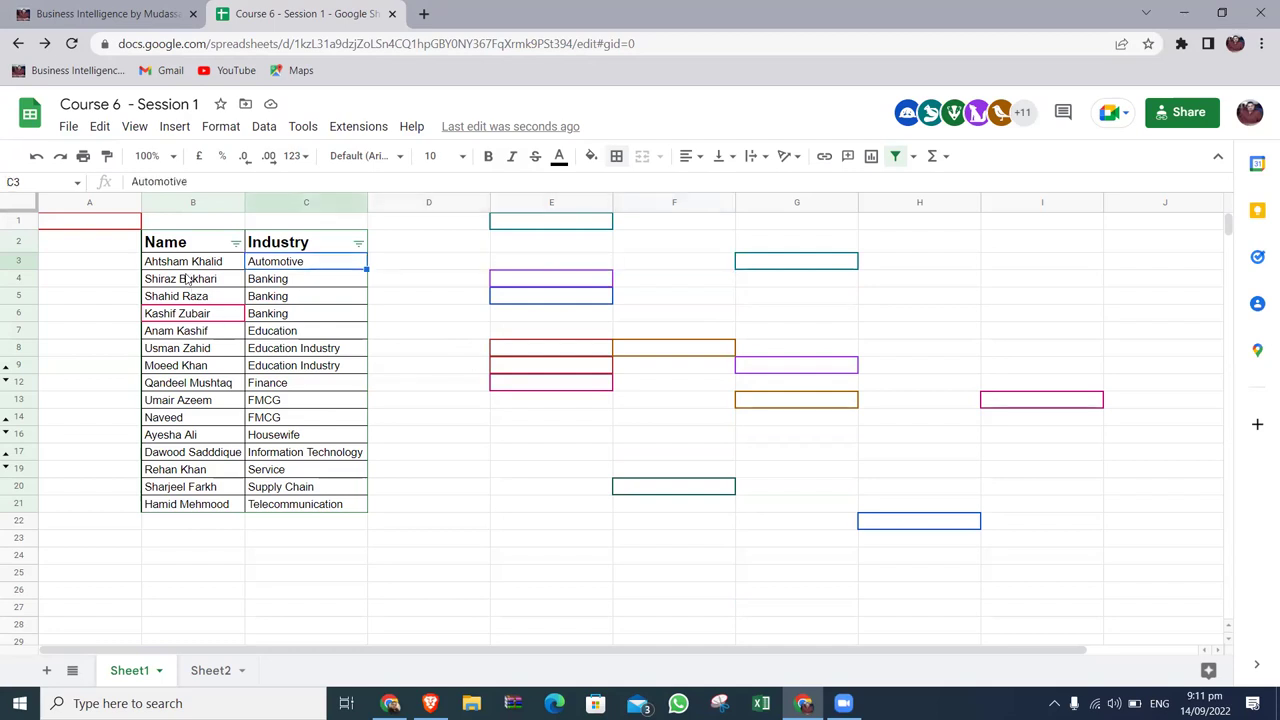
{"action": "left_click", "coordinate": [195, 248]}
{"action": "key", "text": "shift+Right"}
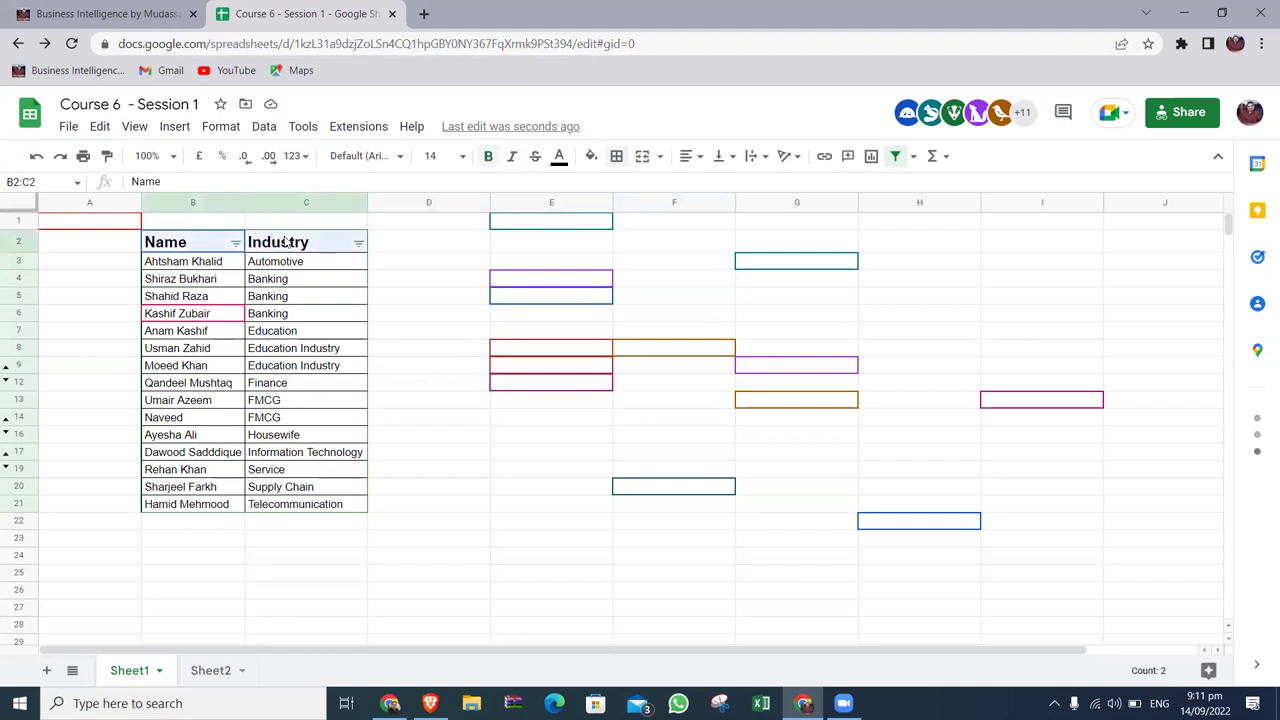
{"action": "left_click", "coordinate": [221, 262]}
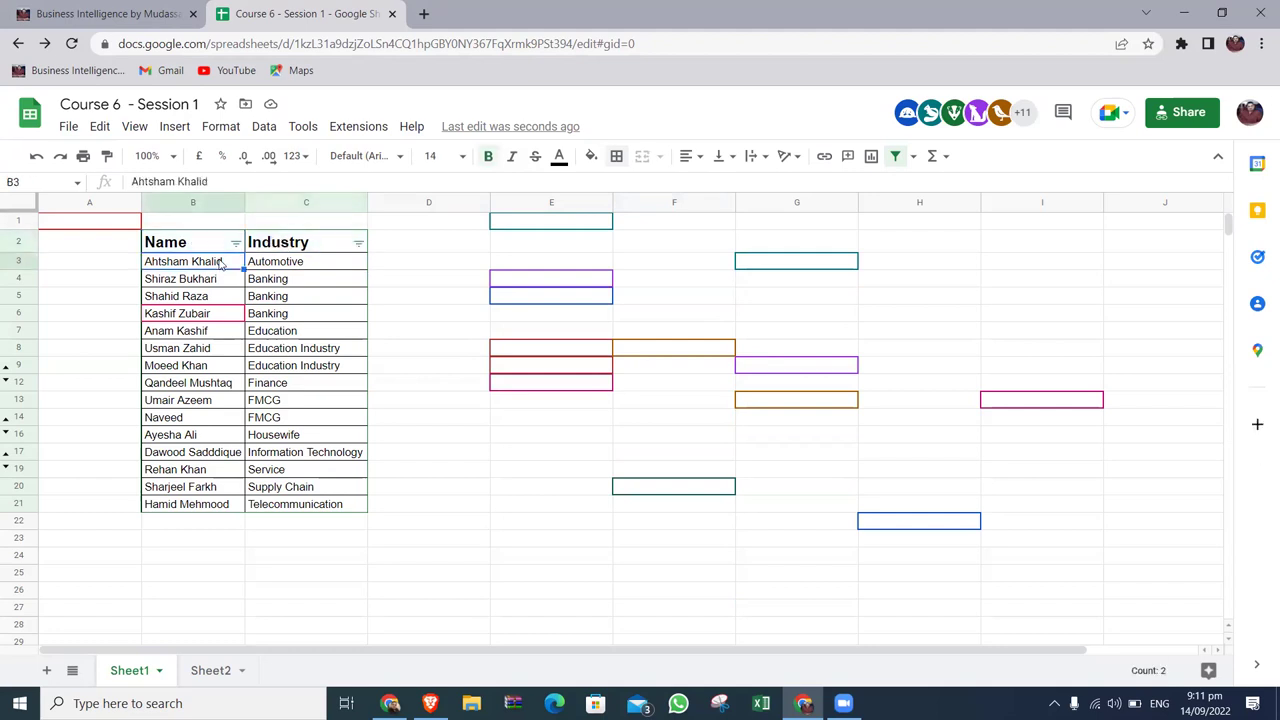
{"action": "key", "text": "ctrl+shift+Down"}
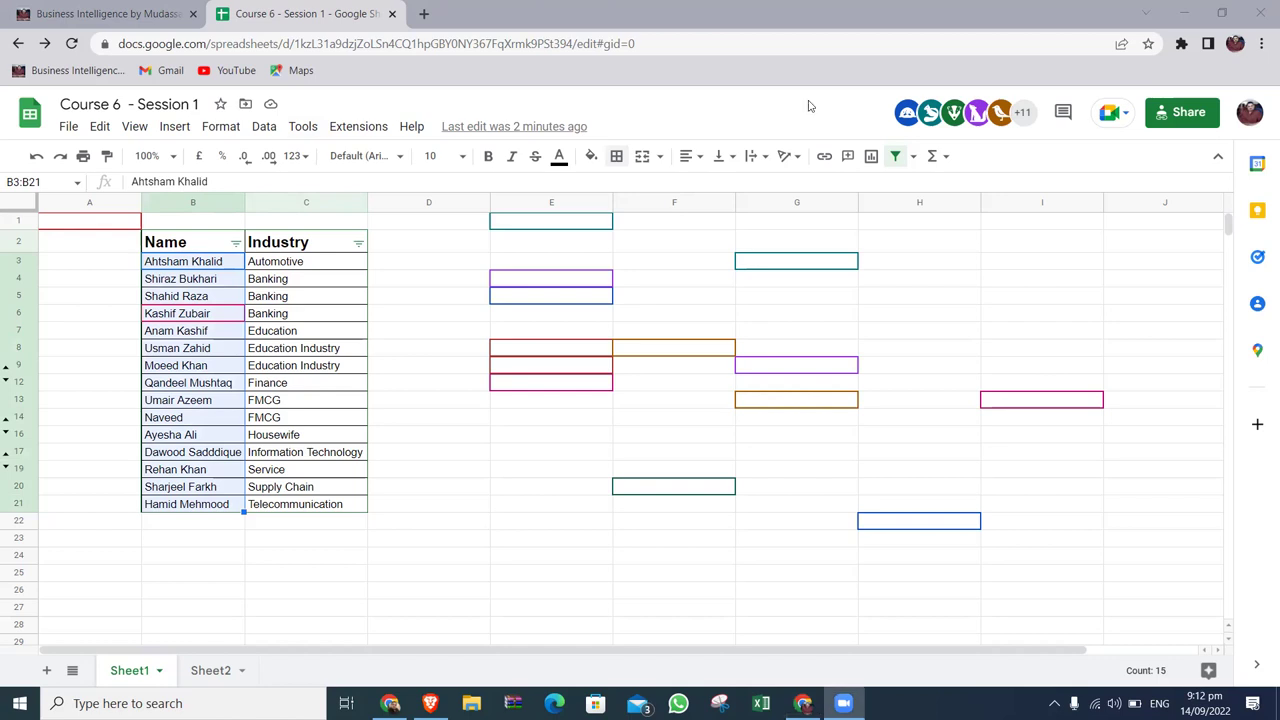
Add a City header in D2, formatted like the Industry header.
{"action": "mouse_move", "coordinate": [792, 260]}
{"action": "left_click", "coordinate": [407, 242]}
{"action": "key", "text": "Left"}
{"action": "key", "text": "ctrl+c"}
{"action": "left_click", "coordinate": [407, 242]}
{"action": "key", "text": "ctrl+v"}
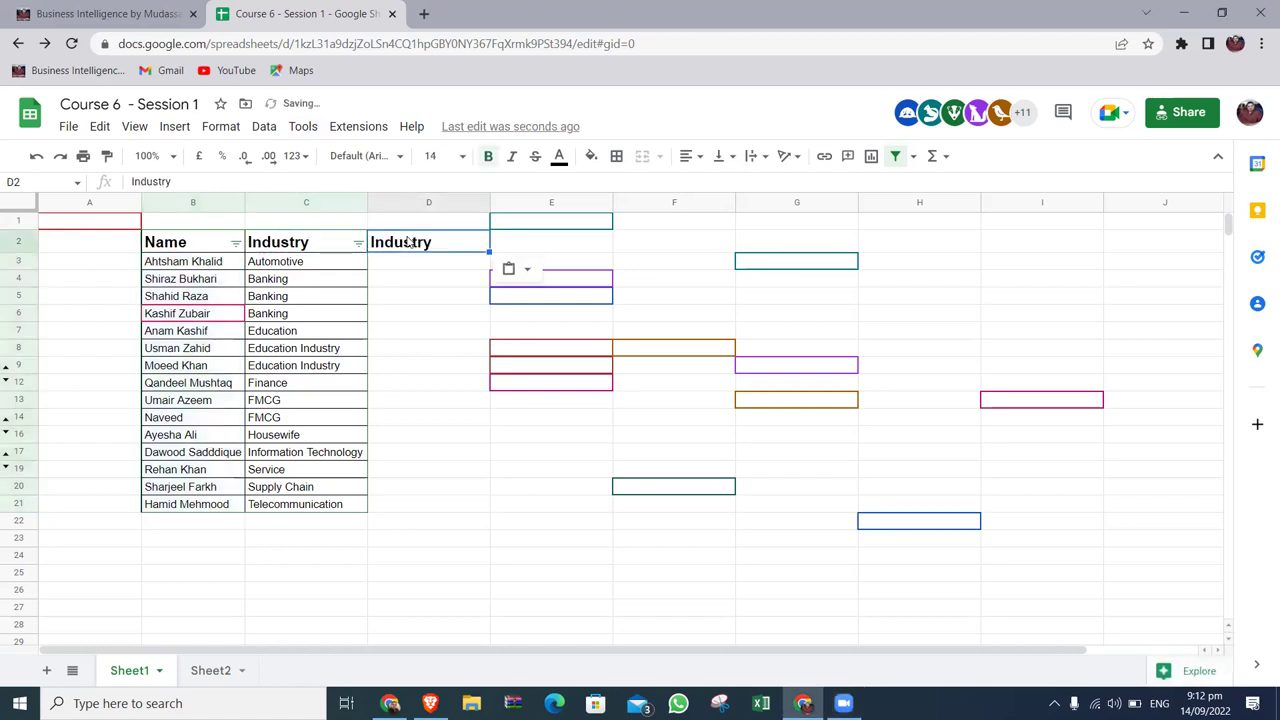
{"action": "type", "text": "City"}
{"action": "key", "text": "Return"}
{"action": "left_click", "coordinate": [407, 242]}
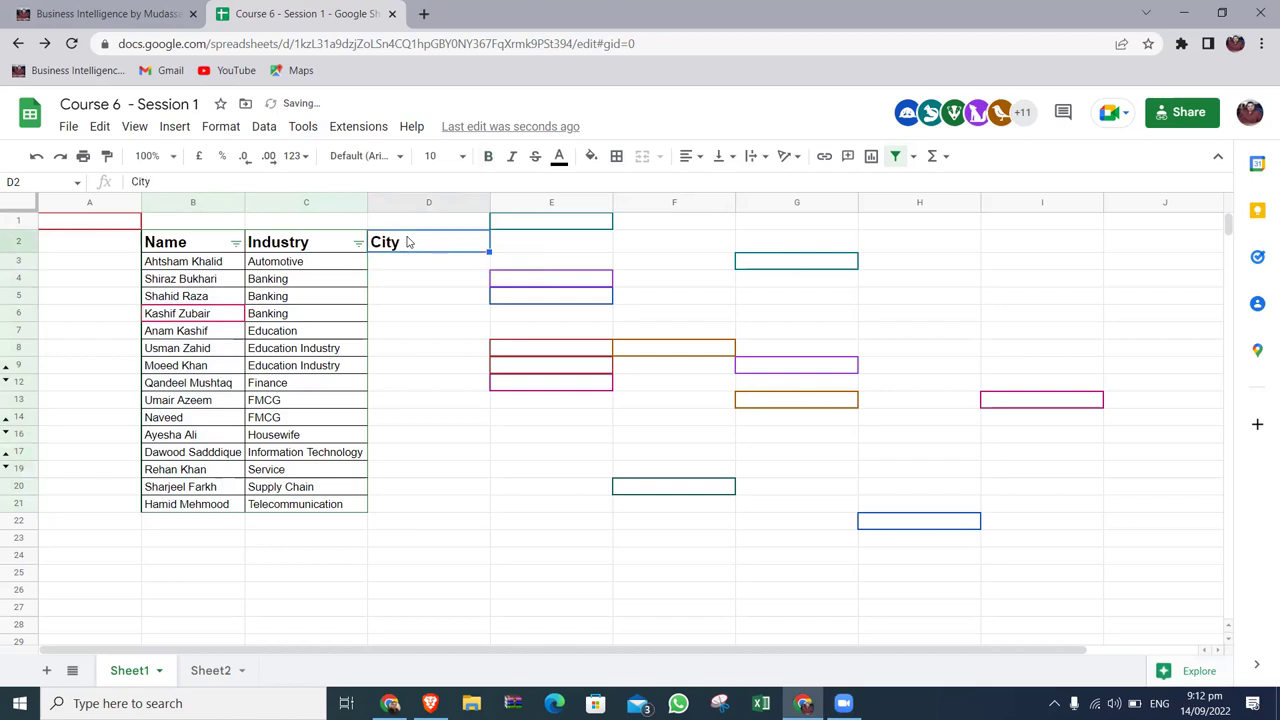
{"action": "key", "text": "Down"}
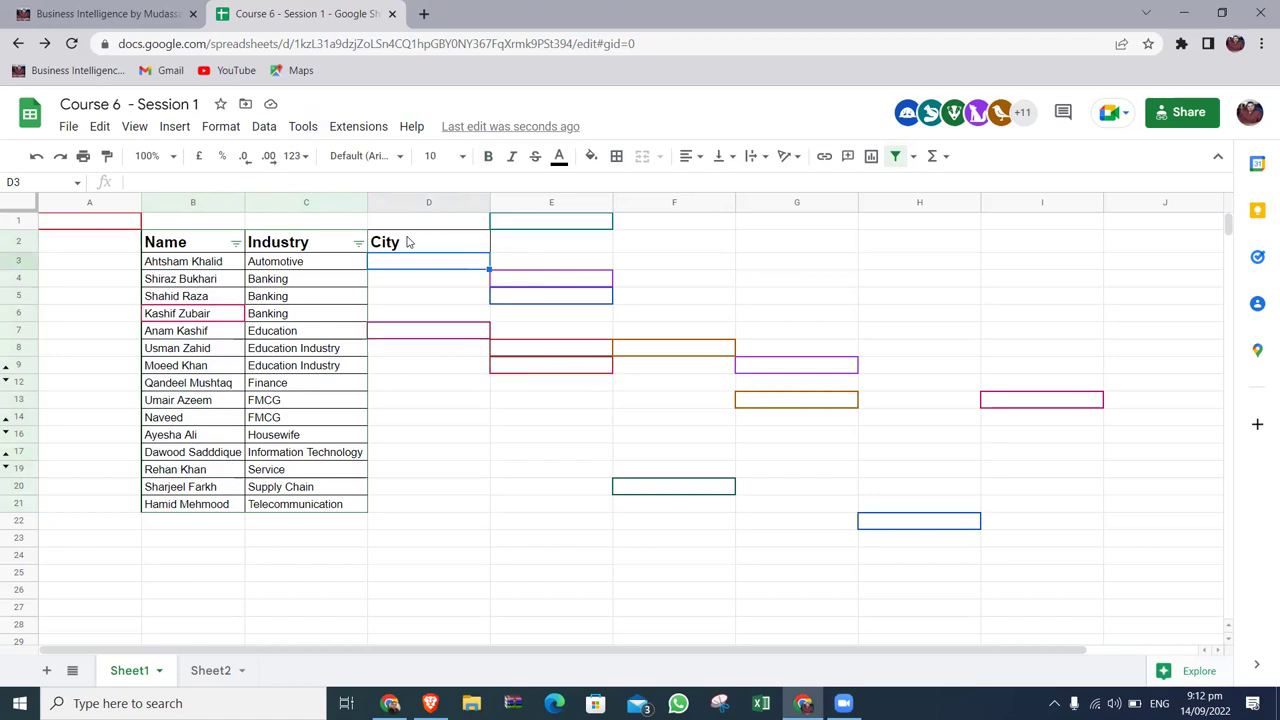
Copy the Name header into A2 and start typing Sr.# there.
{"action": "key", "text": "Up"}
{"action": "key", "text": "Left"}
{"action": "key", "text": "Left"}
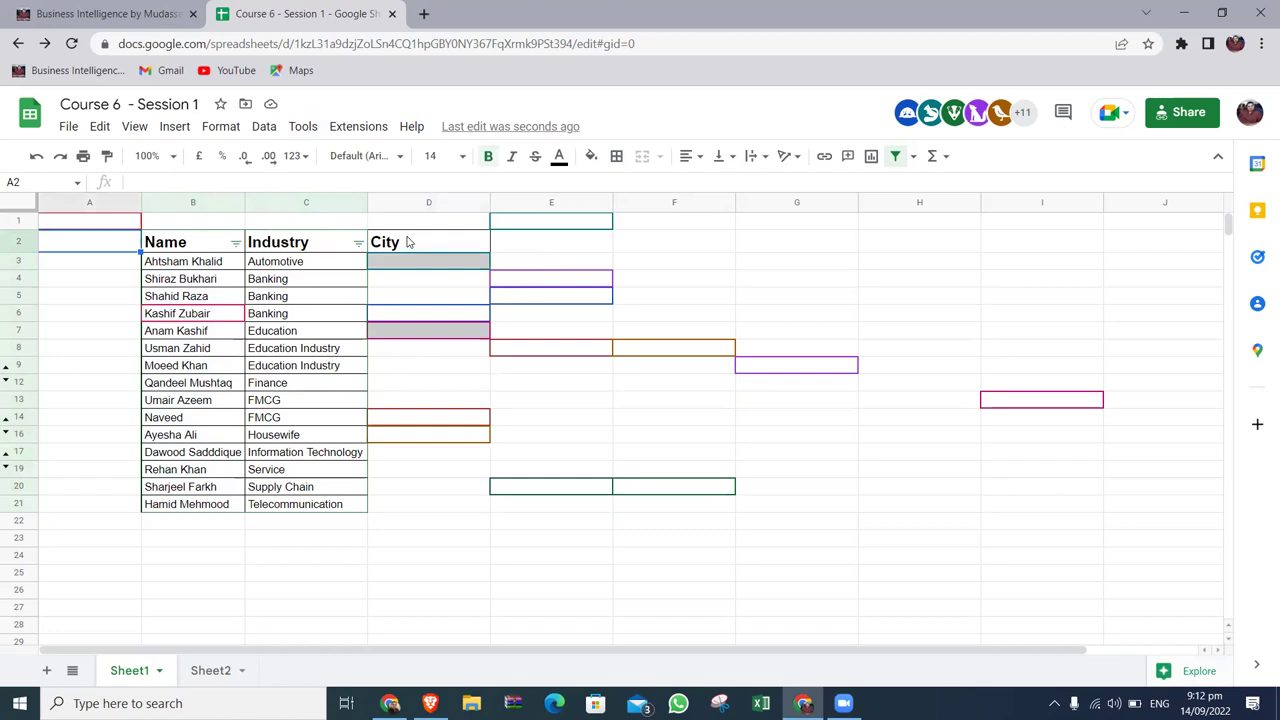
{"action": "key", "text": "ctrl+c"}
{"action": "key", "text": "Left"}
{"action": "key", "text": "ctrl+v"}
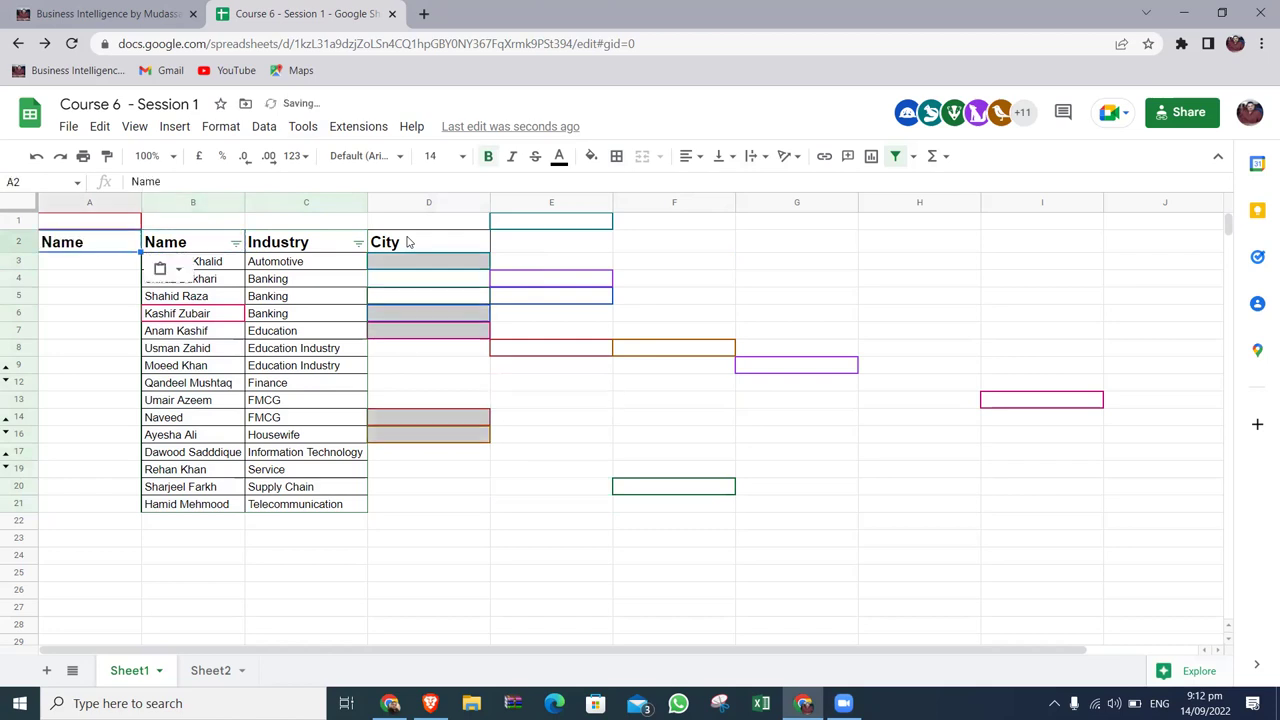
{"action": "type", "text": "Sr."}
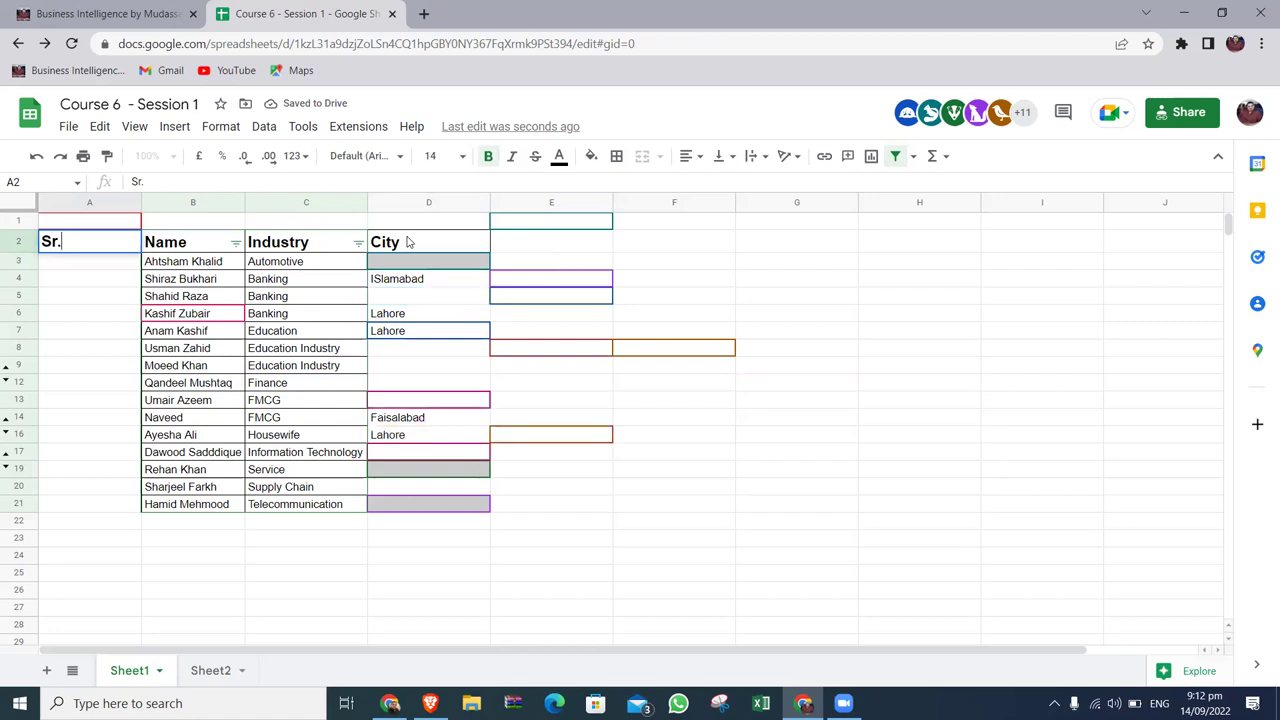
{"action": "type", "text": "#"}
Make the A2 header Sr.No., enter 1 in A3 and a +1 formula in A4.
{"action": "key", "text": "BackSpace"}
{"action": "type", "text": "No."}
{"action": "key", "text": "Return"}
{"action": "type", "text": "1"}
{"action": "key", "text": "Return"}
{"action": "type", "text": "="}
{"action": "key", "text": "Up"}
{"action": "type", "text": "+1"}
{"action": "key", "text": "Return"}
Enter =A3+1 in A4 and paste it down to row 21 for serials up to 19.
{"action": "key", "text": "Up"}
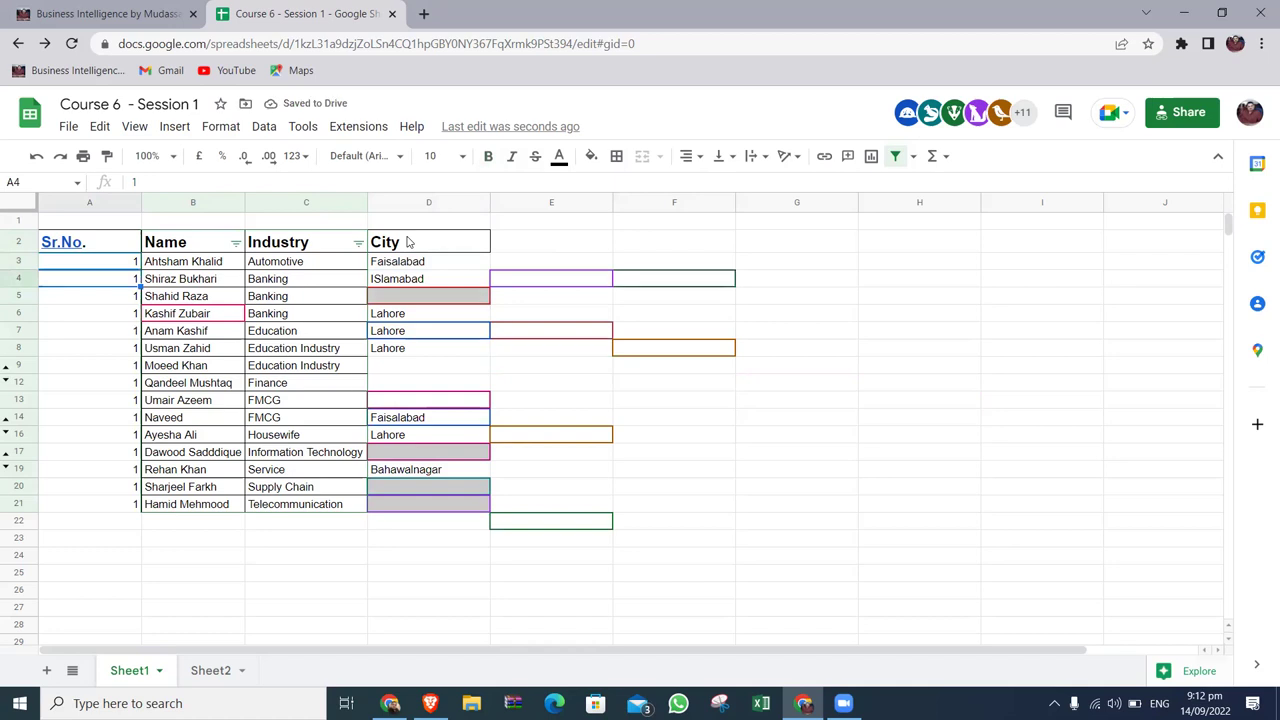
{"action": "type", "text": "=A3+1"}
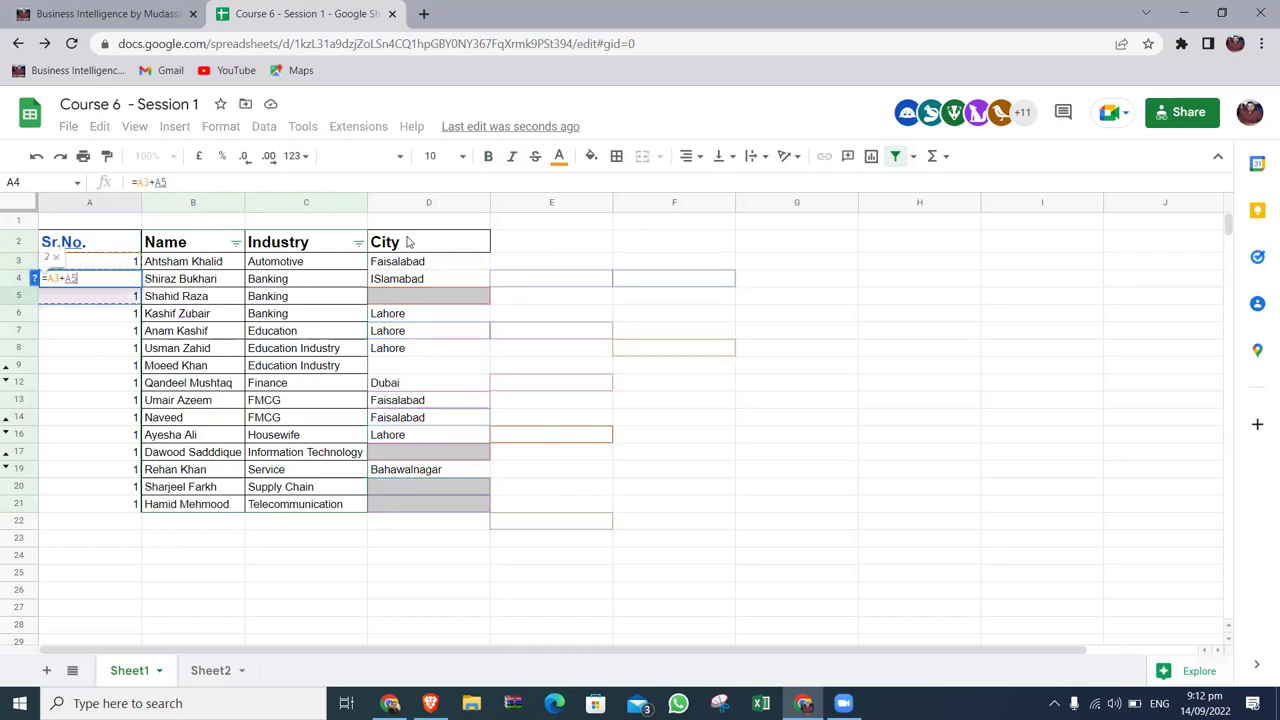
{"action": "key", "text": "Escape"}
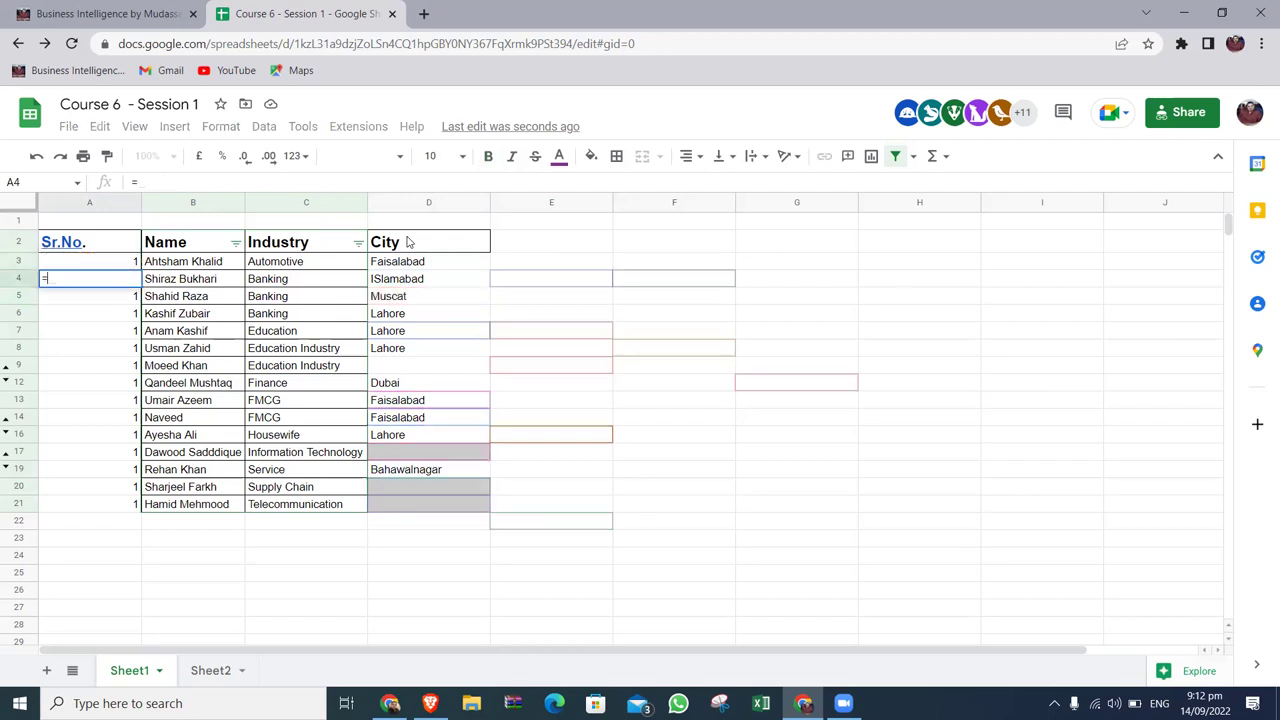
{"action": "type", "text": "=A3+1"}
{"action": "key", "text": "Return"}
{"action": "key", "text": "Up"}
{"action": "key", "text": "ctrl+c"}
{"action": "key", "text": "Down"}
{"action": "key", "text": "ctrl+shift+Down"}
{"action": "key", "text": "ctrl+v"}
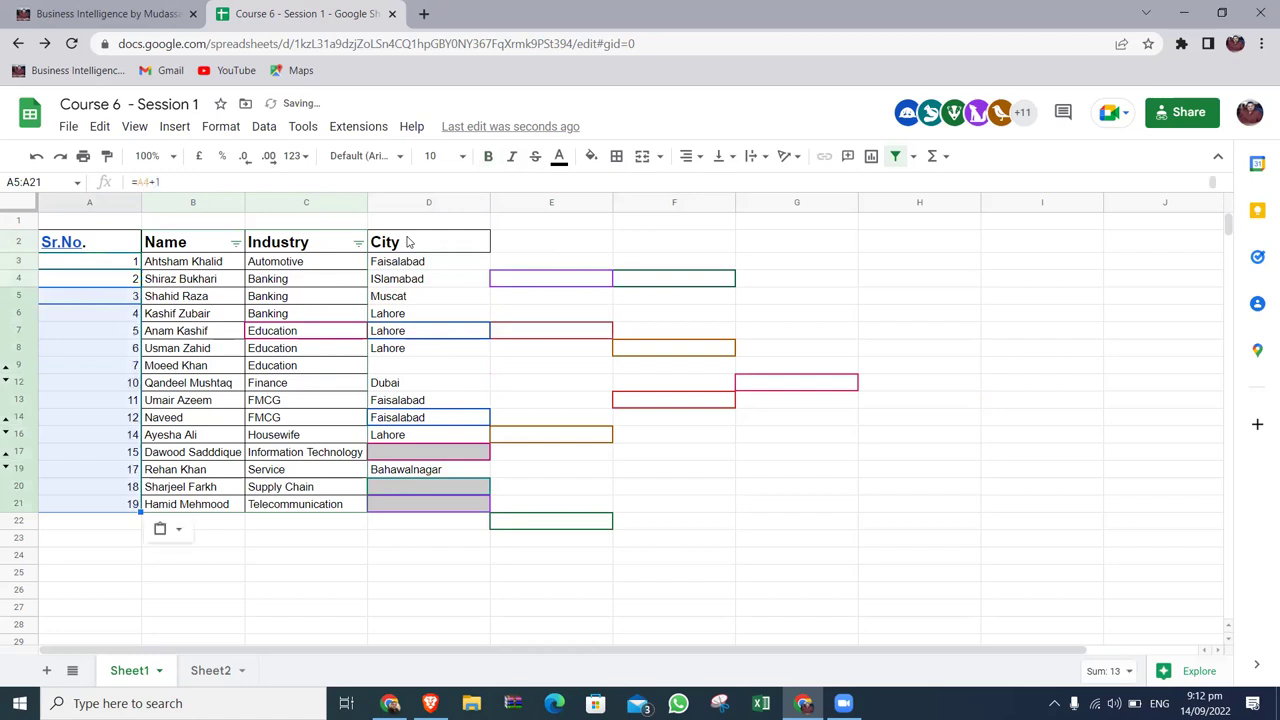
Insert an empty column to the left of the Sr.No. column.
{"action": "left_click", "coordinate": [120, 200]}
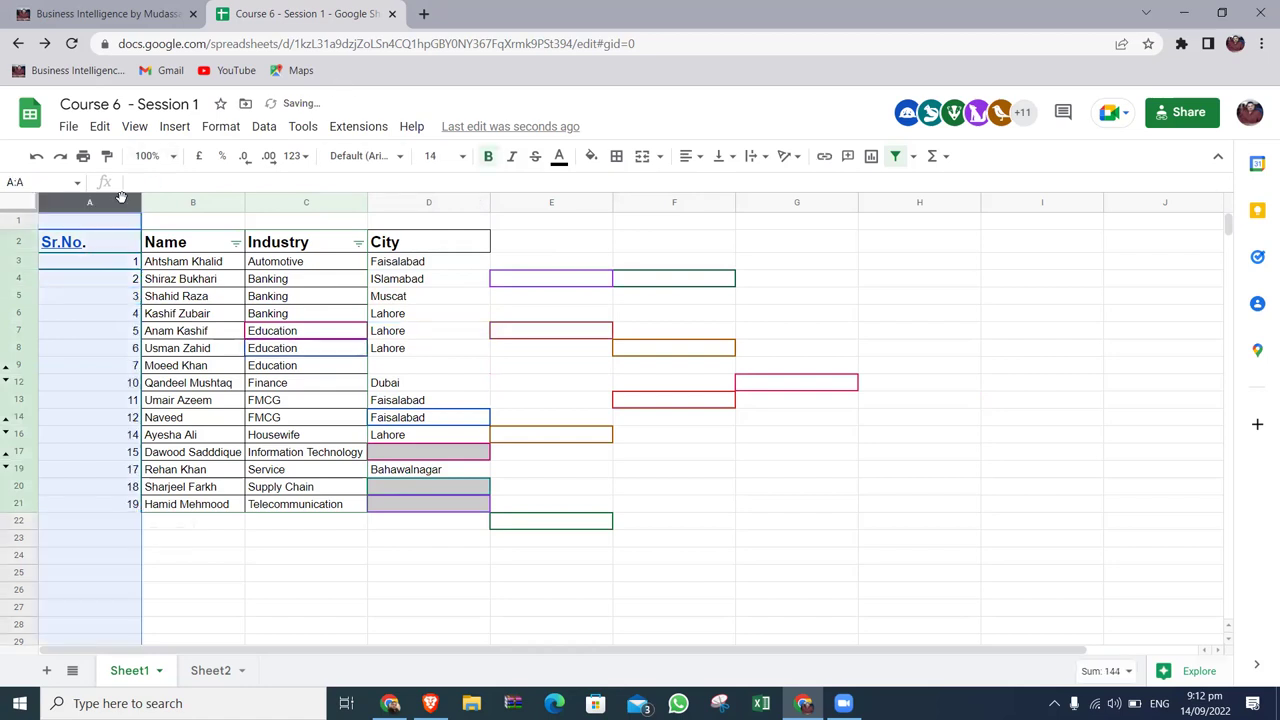
{"action": "right_click", "coordinate": [120, 197]}
{"action": "left_click", "coordinate": [209, 303]}
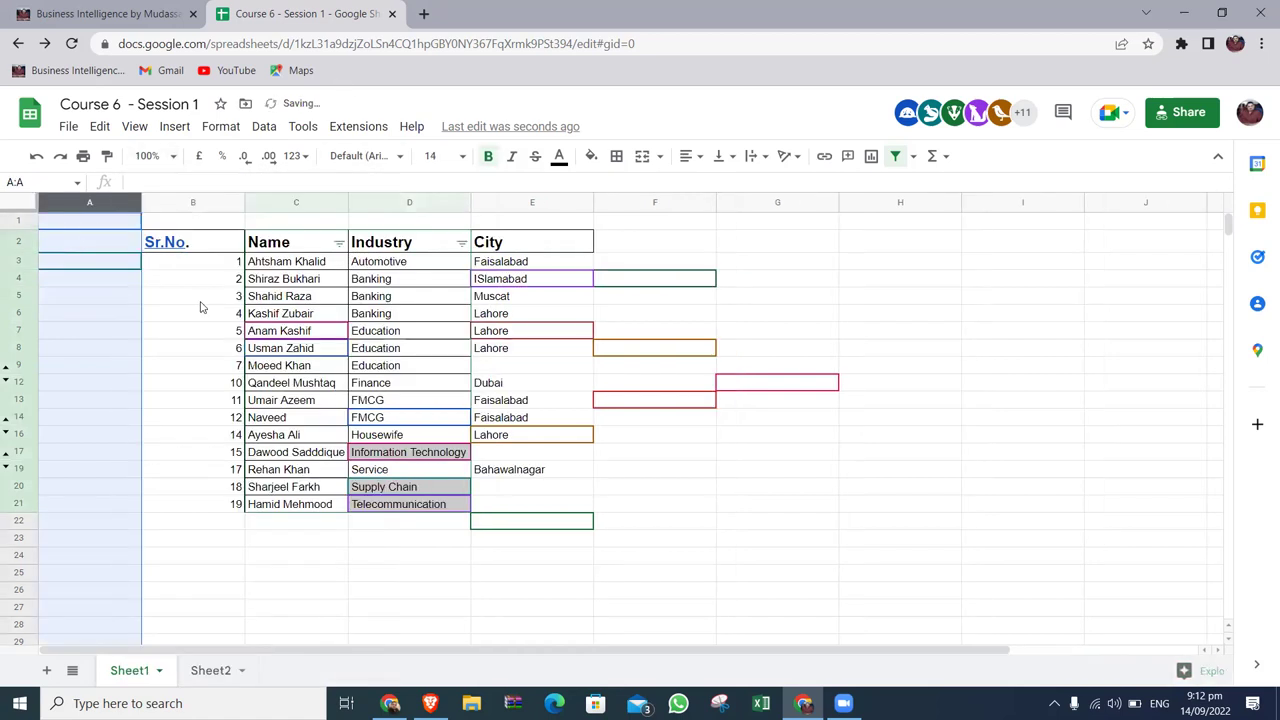
{"action": "left_click", "coordinate": [138, 300]}
Give the serial numbers the Name cells' bordered format and centre them.
{"action": "left_click", "coordinate": [267, 265]}
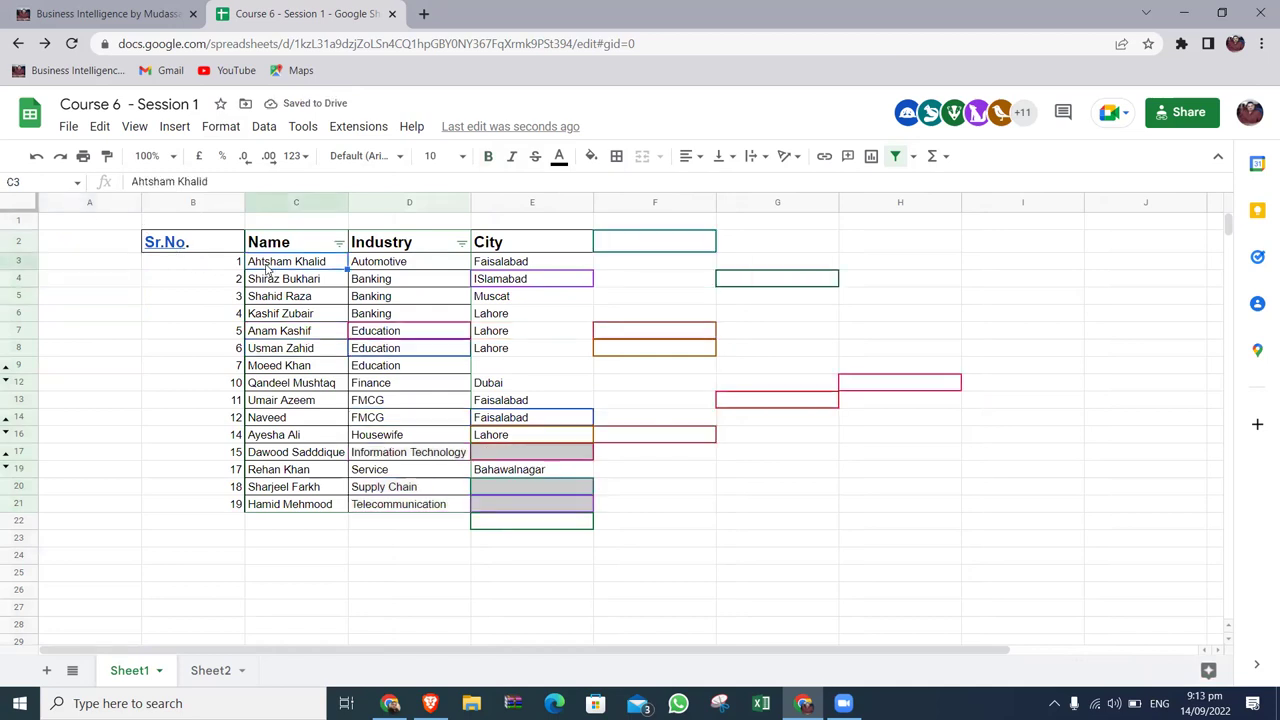
{"action": "left_click", "coordinate": [107, 155]}
{"action": "left_click_drag", "start_coordinate": [195, 265], "coordinate": [220, 503]}
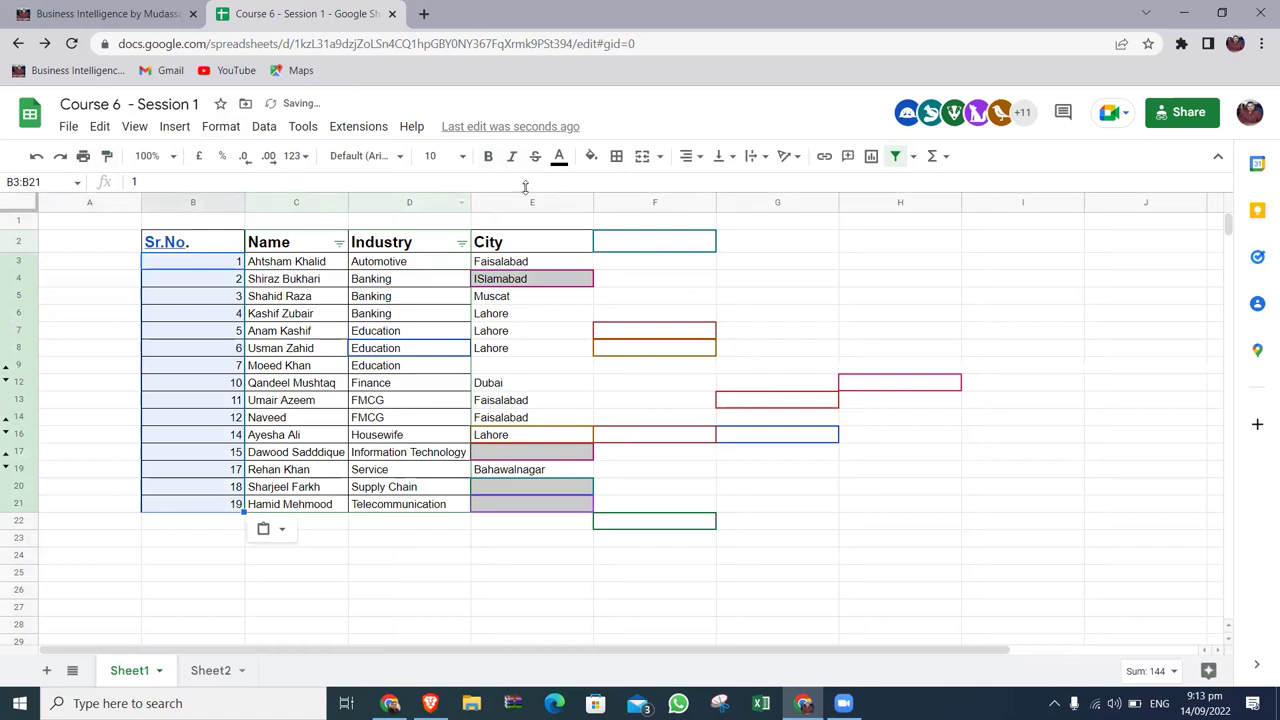
{"action": "left_click", "coordinate": [699, 160]}
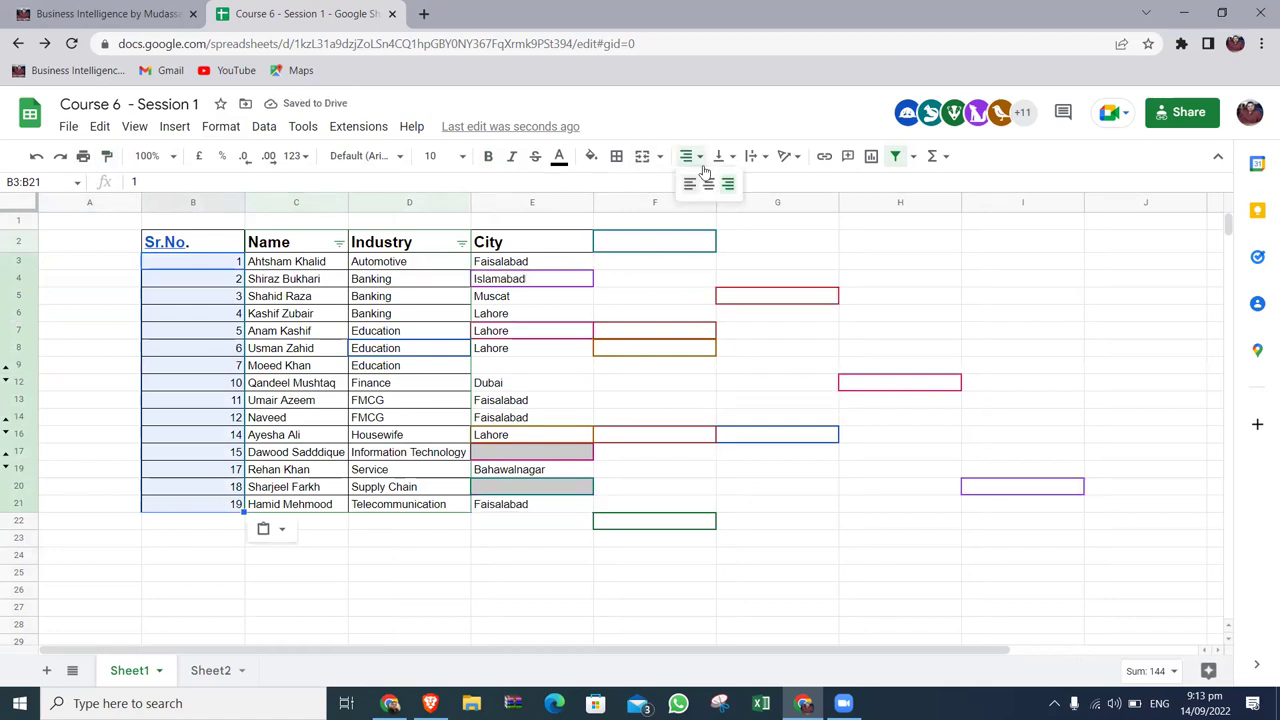
{"action": "left_click", "coordinate": [708, 184]}
{"action": "left_click", "coordinate": [215, 333]}
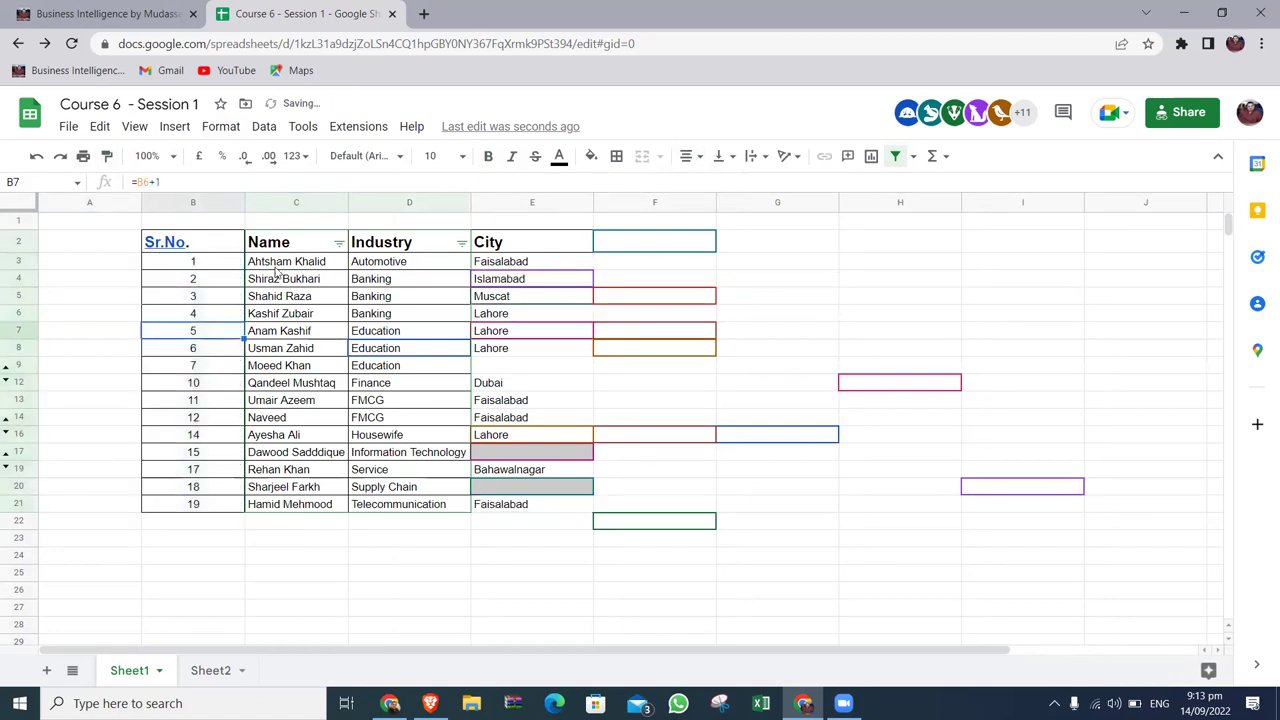
Paint the Name header's formatting onto the Sr.No. header.
{"action": "left_click", "coordinate": [289, 249]}
{"action": "left_click", "coordinate": [108, 157]}
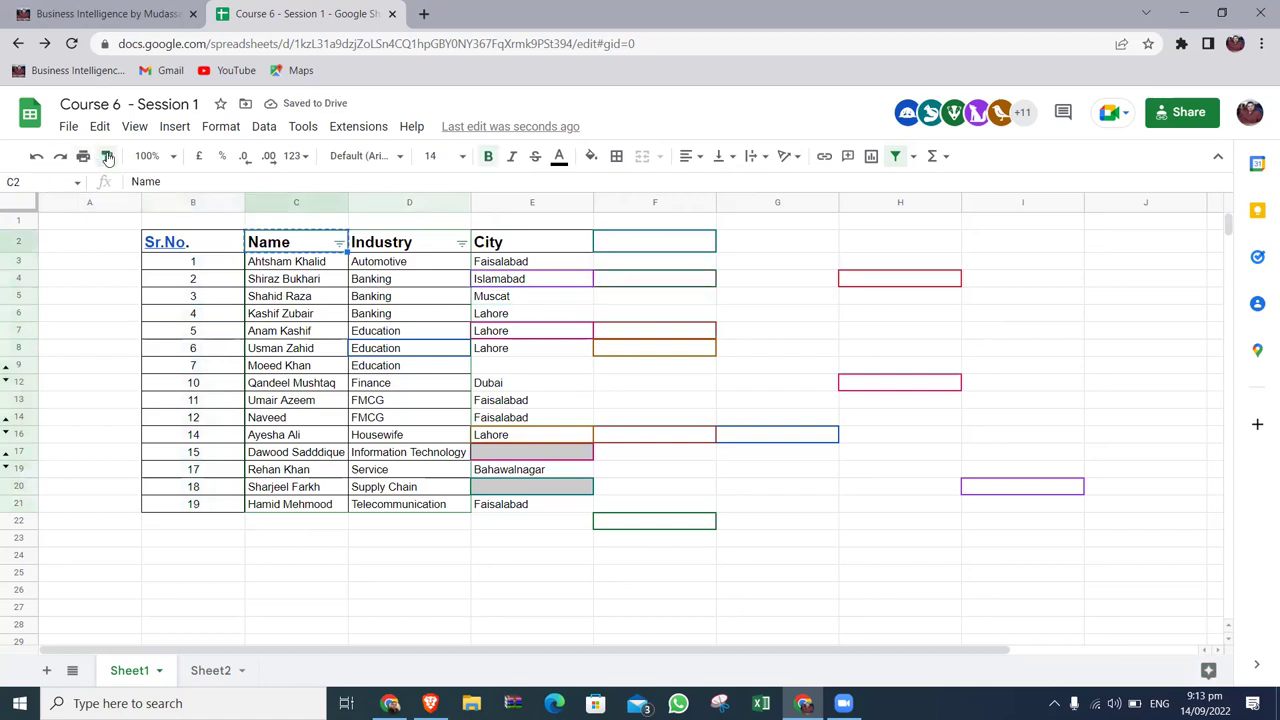
{"action": "left_click", "coordinate": [190, 248]}
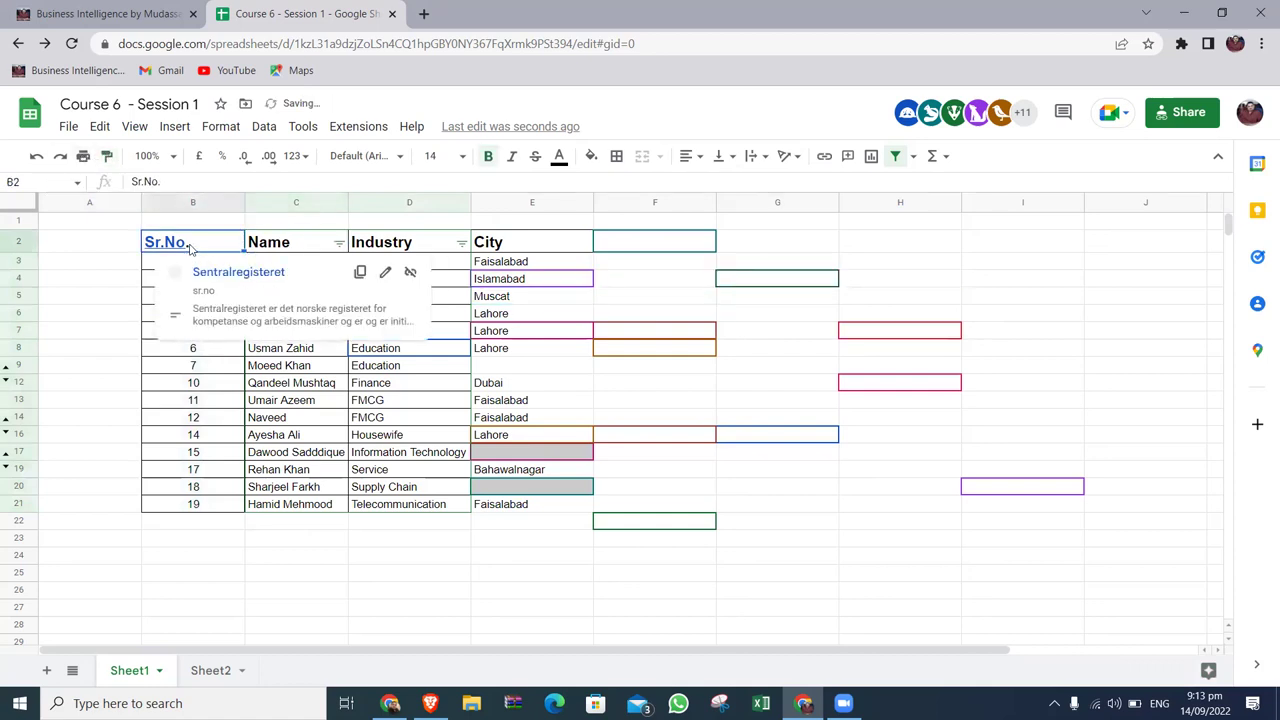
Edit header cell B2 from 'Sr.No.' to 'Sr.No', dropping the trailing period.
{"action": "left_click", "coordinate": [90, 364]}
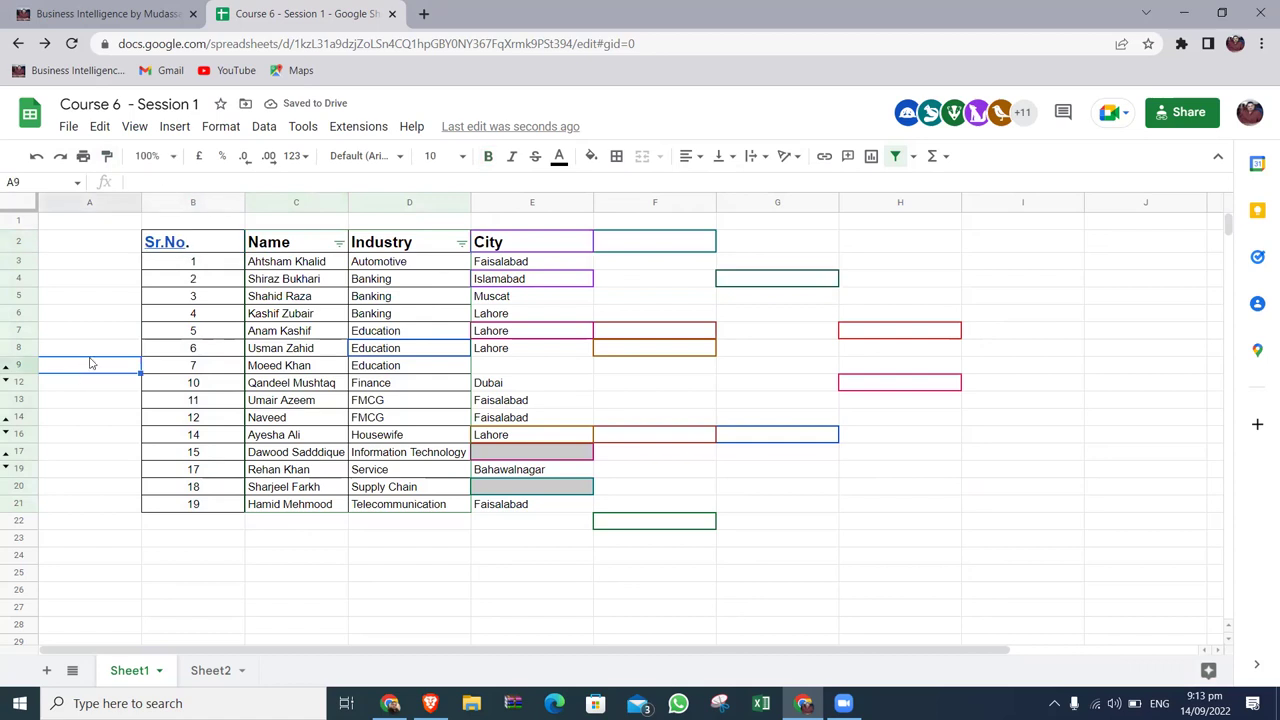
{"action": "left_click", "coordinate": [199, 244]}
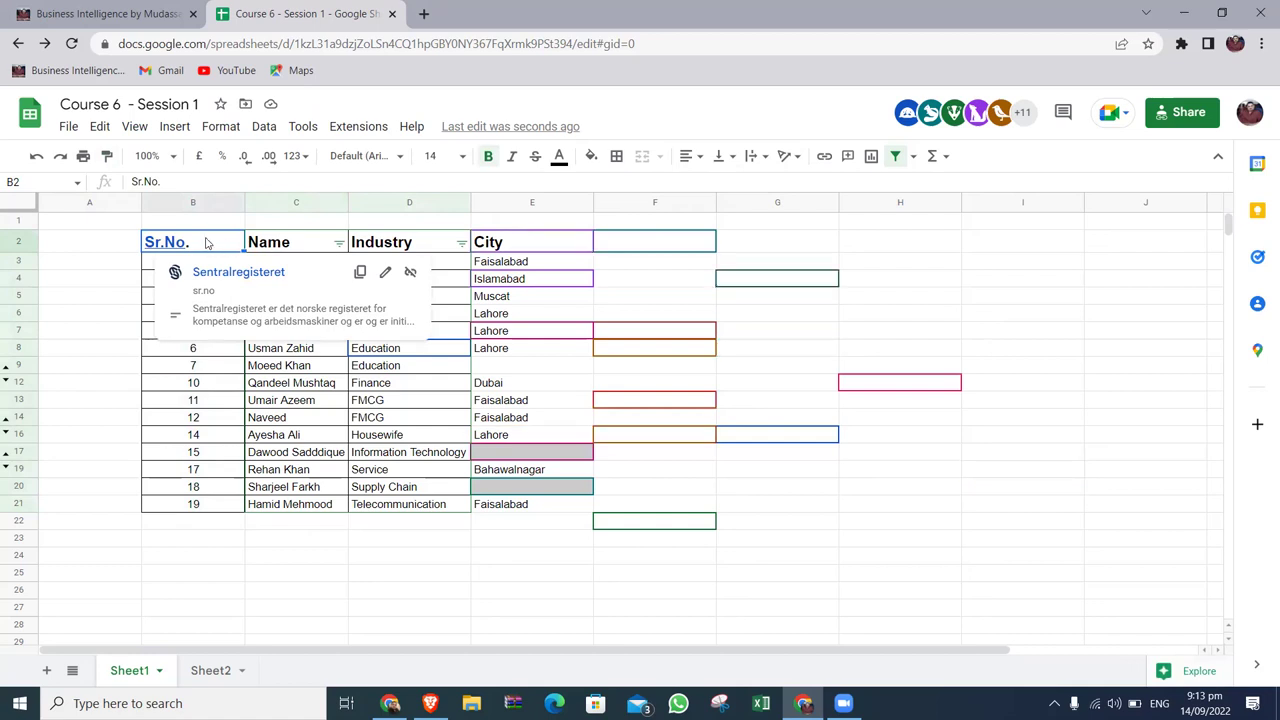
{"action": "double_click", "coordinate": [206, 243]}
{"action": "key", "text": "BackSpace"}
{"action": "key", "text": "BackSpace"}
{"action": "key", "text": "BackSpace"}
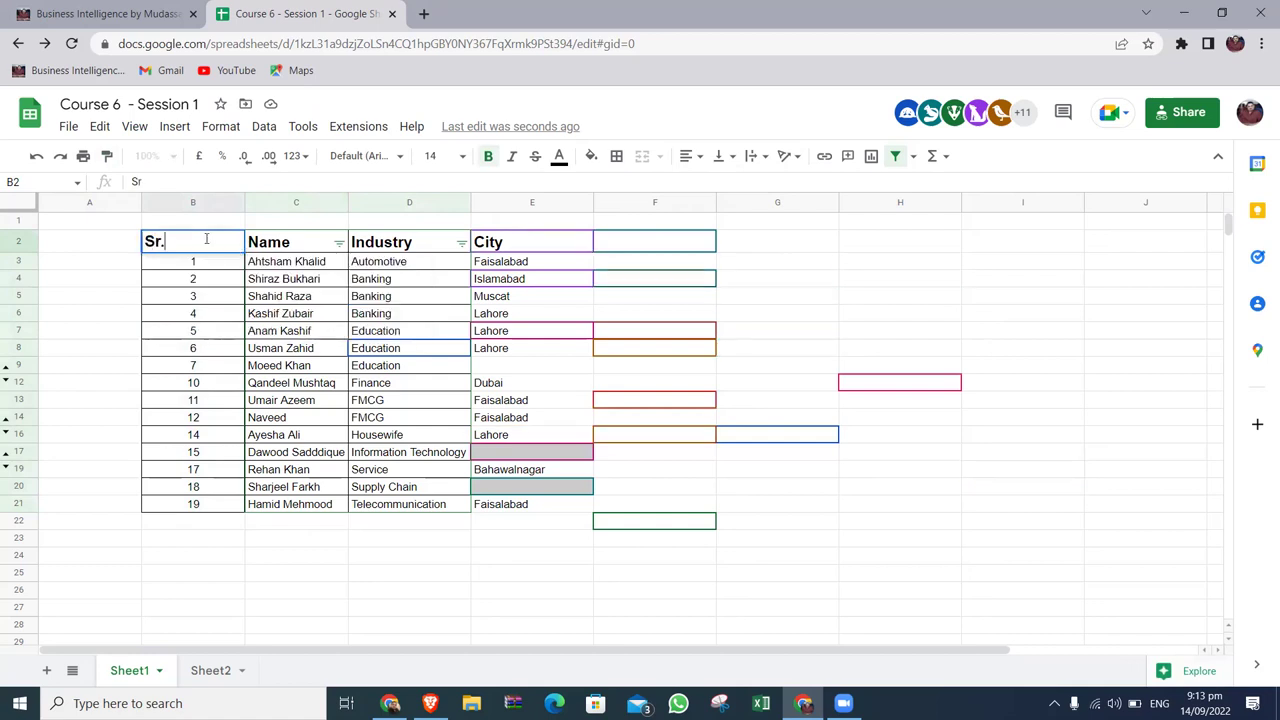
{"action": "type", "text": "No"}
{"action": "key", "text": "Return"}
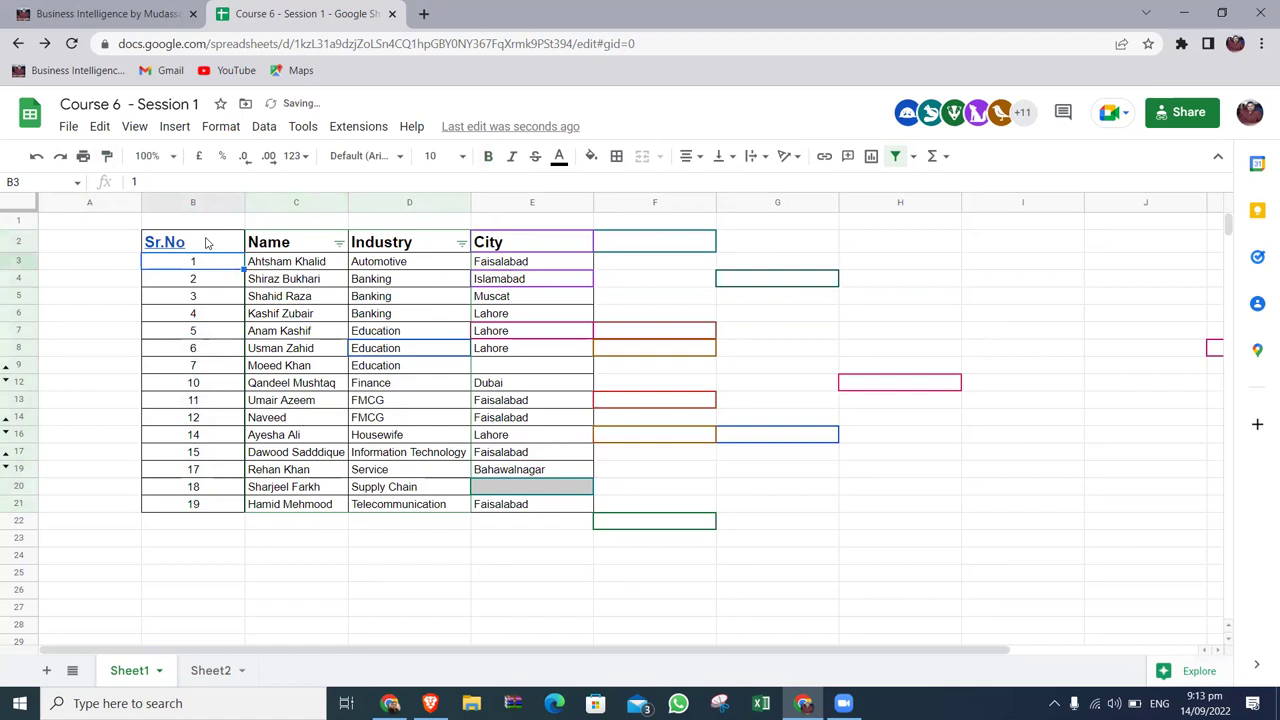
{"action": "left_click", "coordinate": [883, 503]}
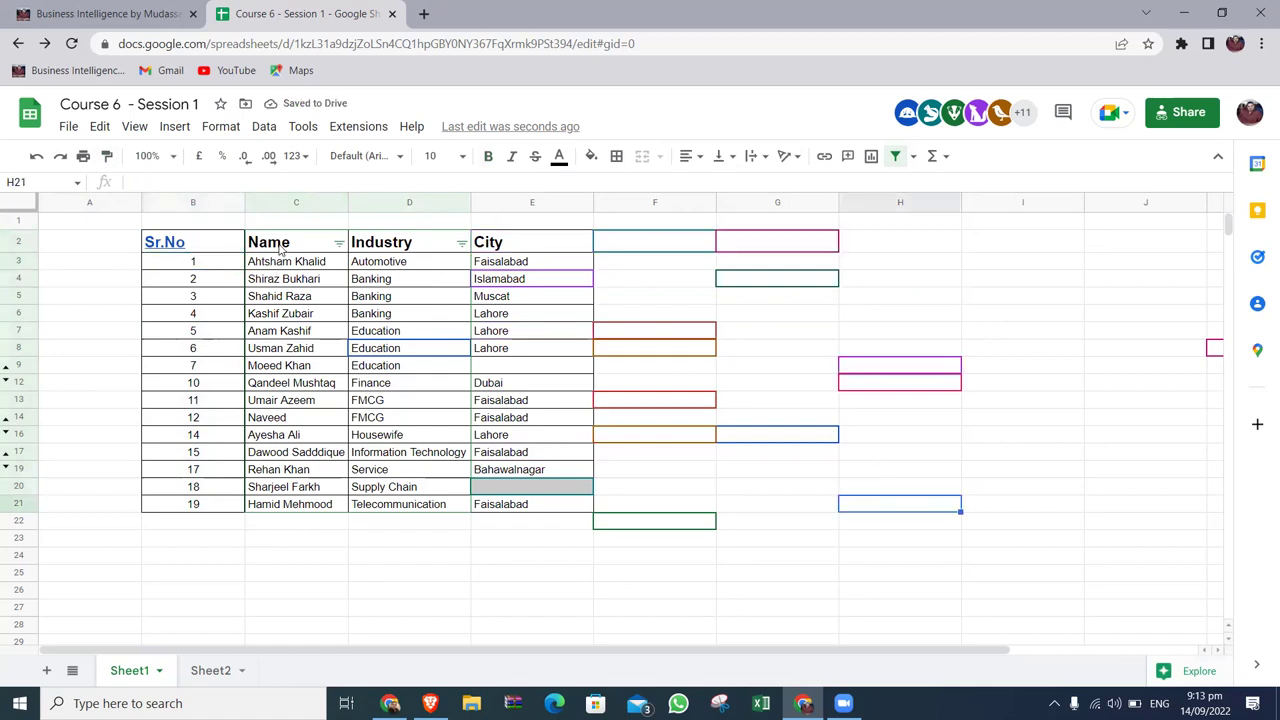
Apply all borders to the table range B2:E21.
{"action": "left_click_drag", "start_coordinate": [282, 248], "coordinate": [282, 262]}
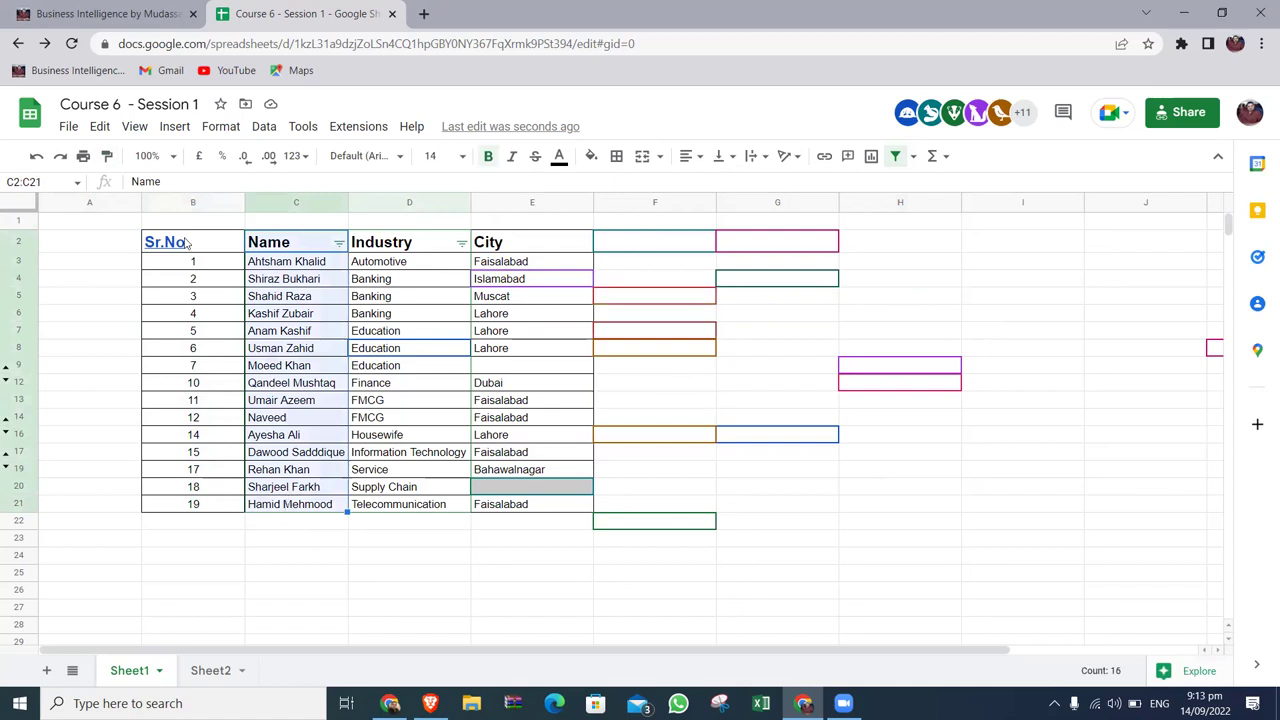
{"action": "left_click", "coordinate": [186, 243]}
{"action": "left_click_drag", "start_coordinate": [186, 243], "coordinate": [560, 505]}
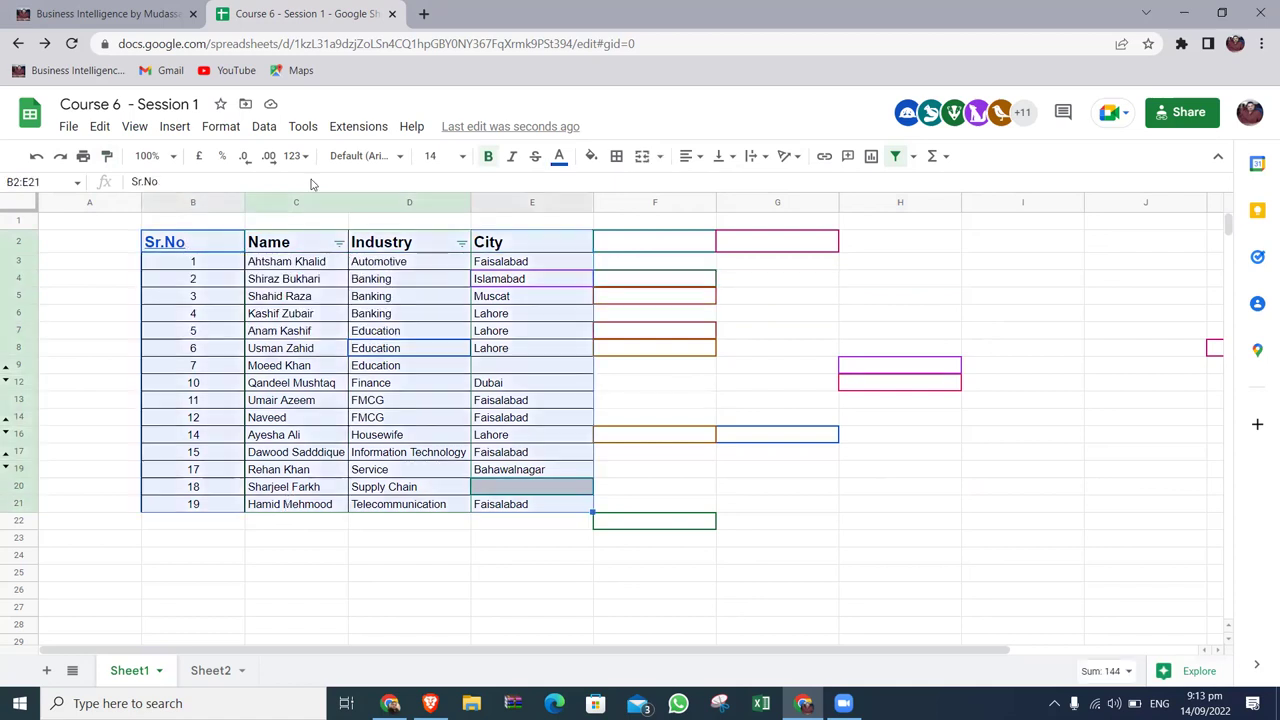
{"action": "left_click", "coordinate": [701, 157]}
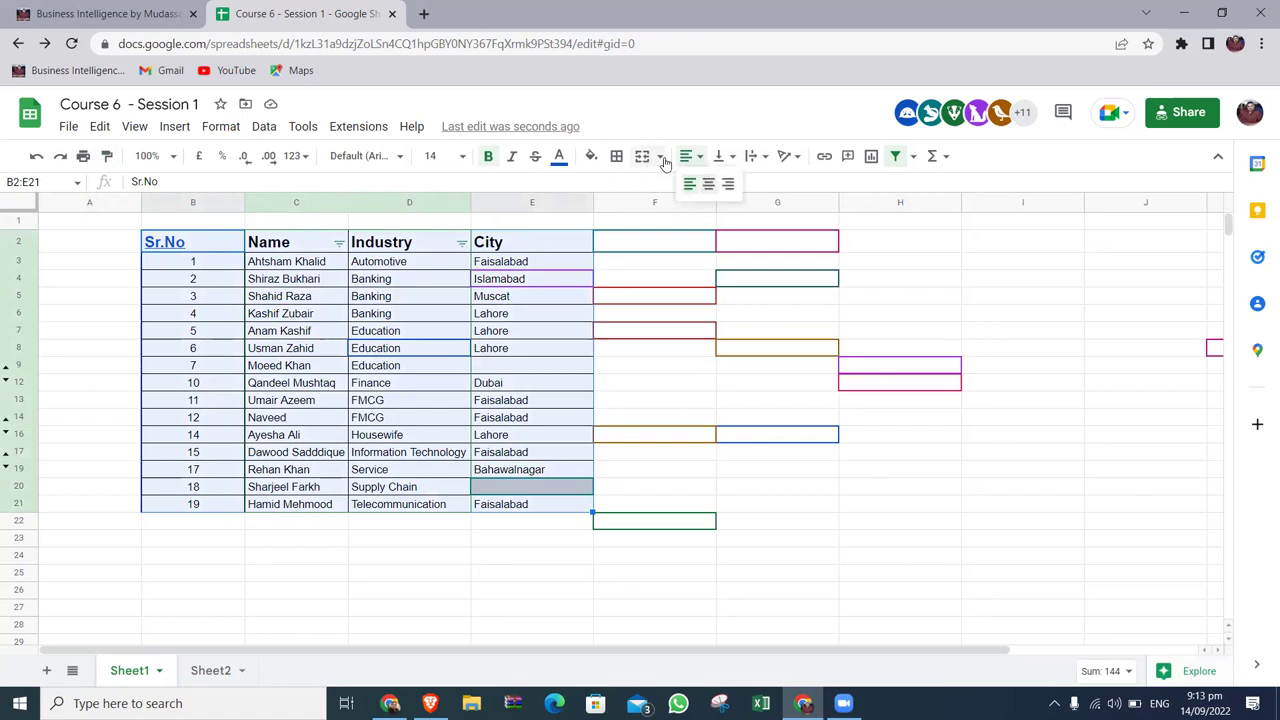
{"action": "left_click", "coordinate": [617, 156]}
{"action": "left_click", "coordinate": [622, 187]}
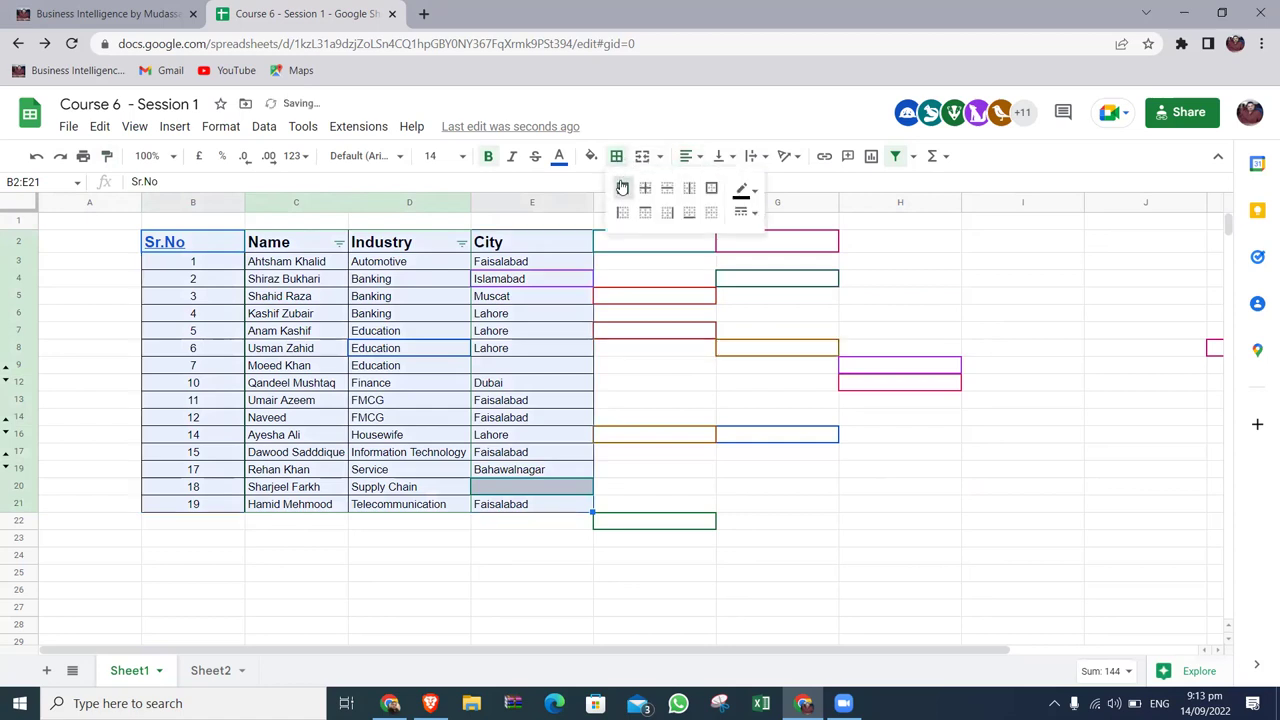
Set View > Freeze to No rows and deselect the table.
{"action": "left_click", "coordinate": [221, 128]}
{"action": "mouse_move", "coordinate": [136, 130]}
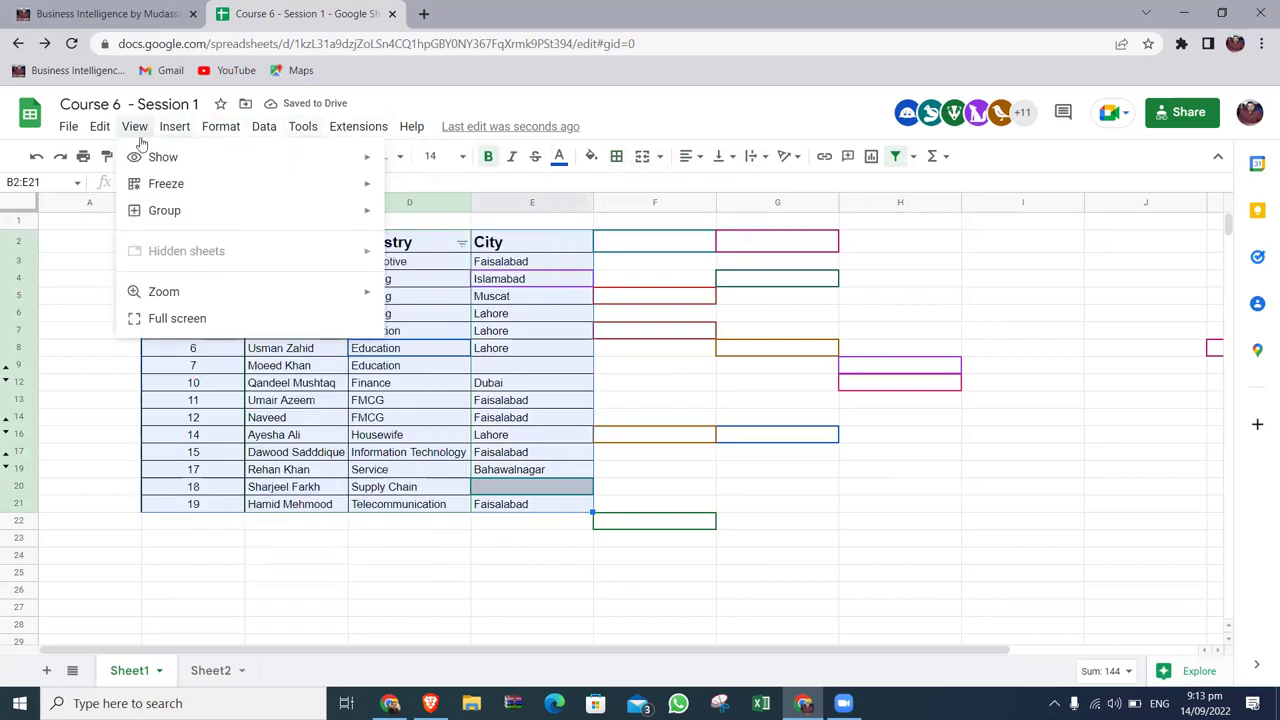
{"action": "mouse_move", "coordinate": [145, 160]}
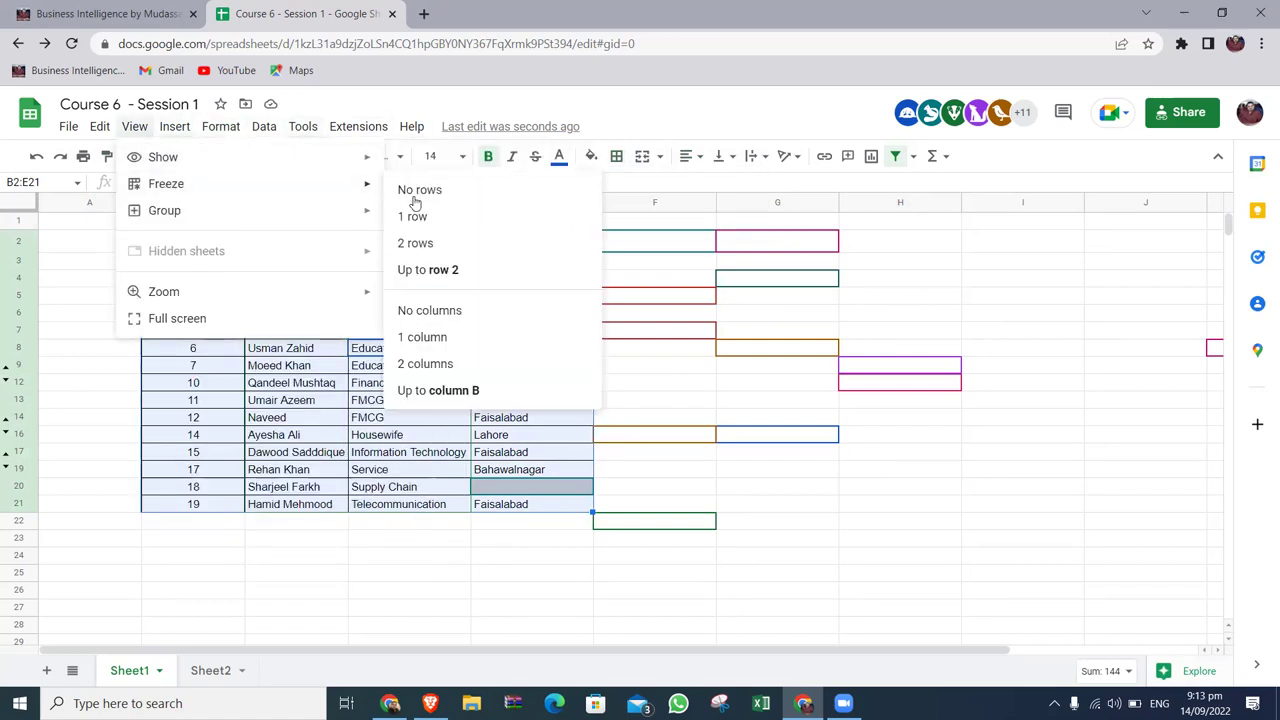
{"action": "left_click", "coordinate": [414, 190]}
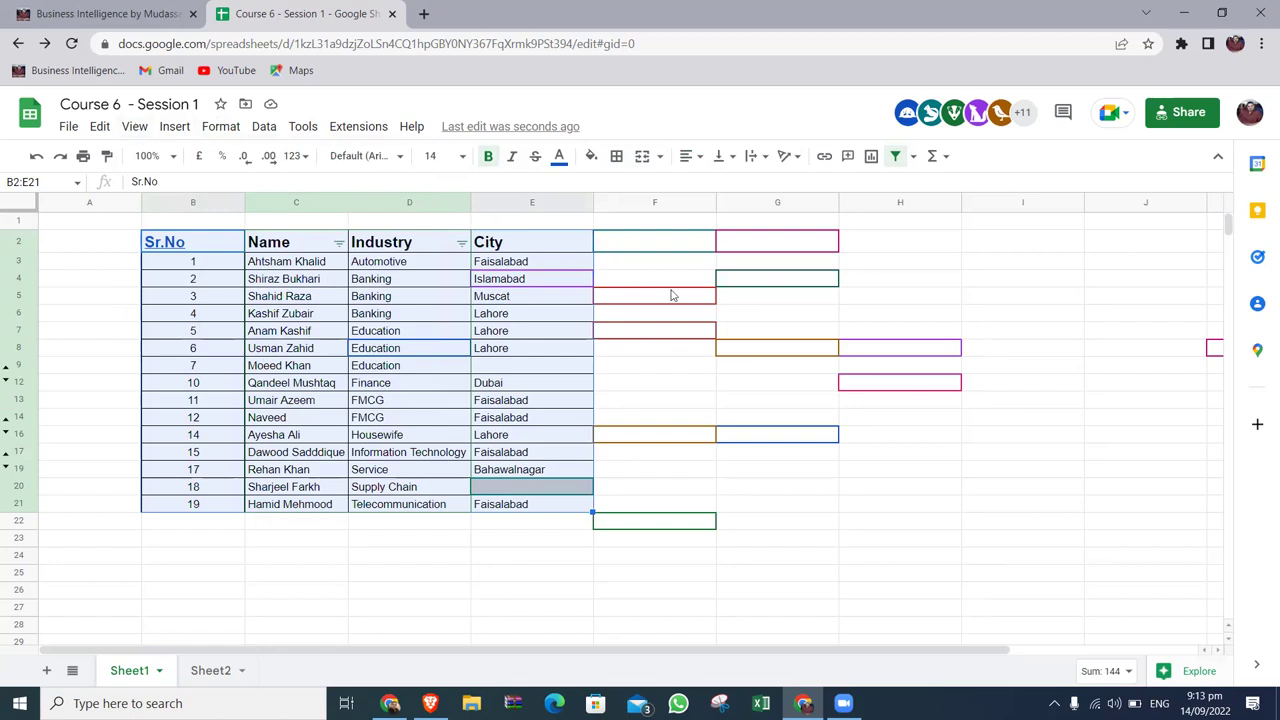
{"action": "left_click", "coordinate": [767, 314]}
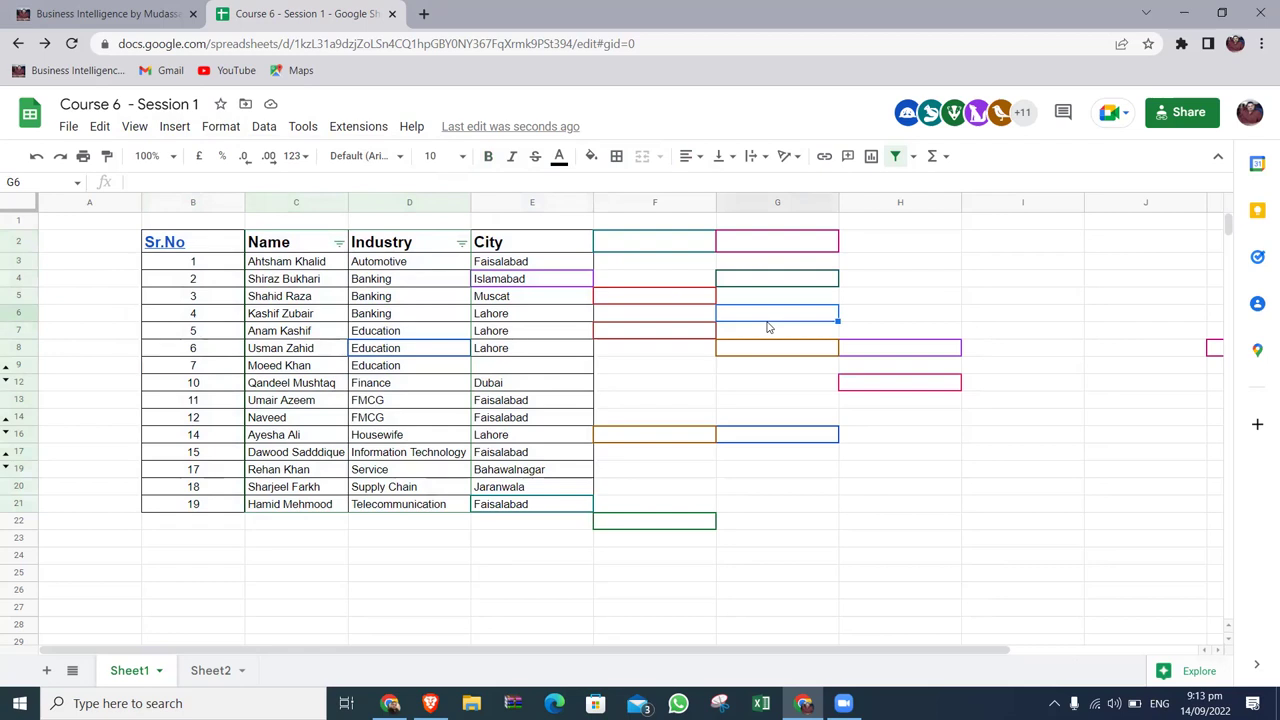
Set View > Freeze to No columns.
{"action": "left_click", "coordinate": [147, 131]}
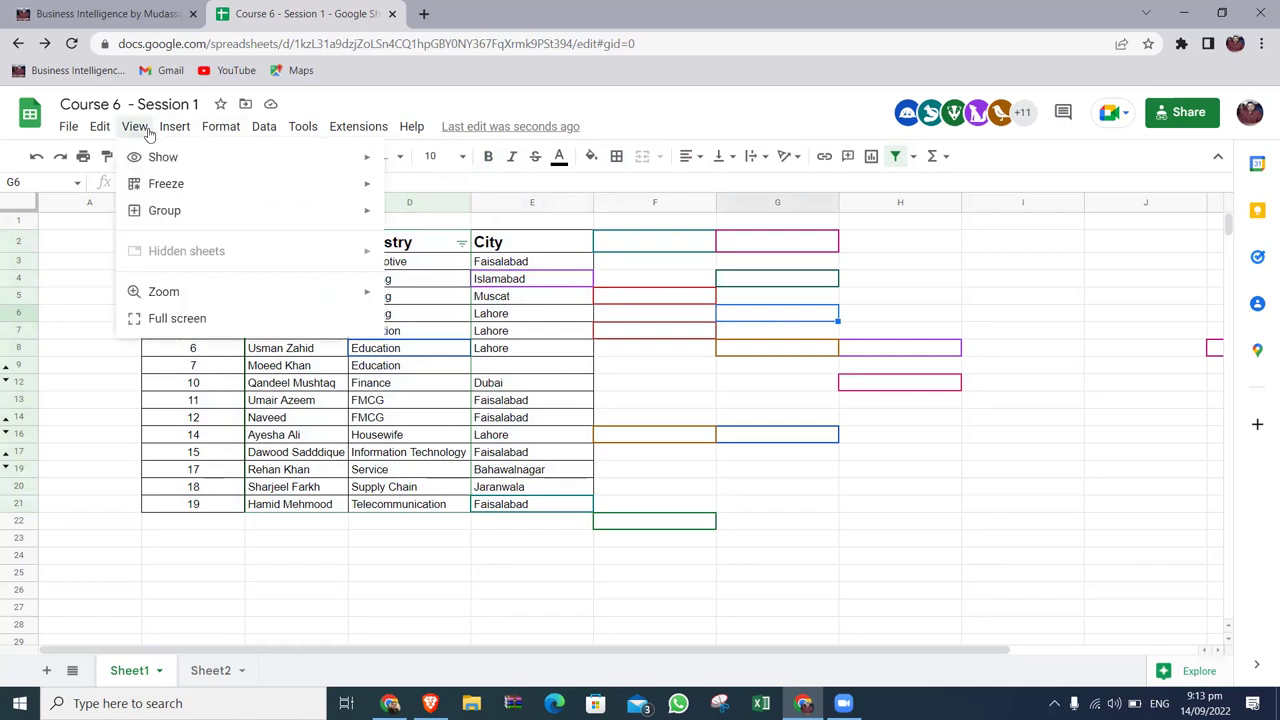
{"action": "mouse_move", "coordinate": [157, 183]}
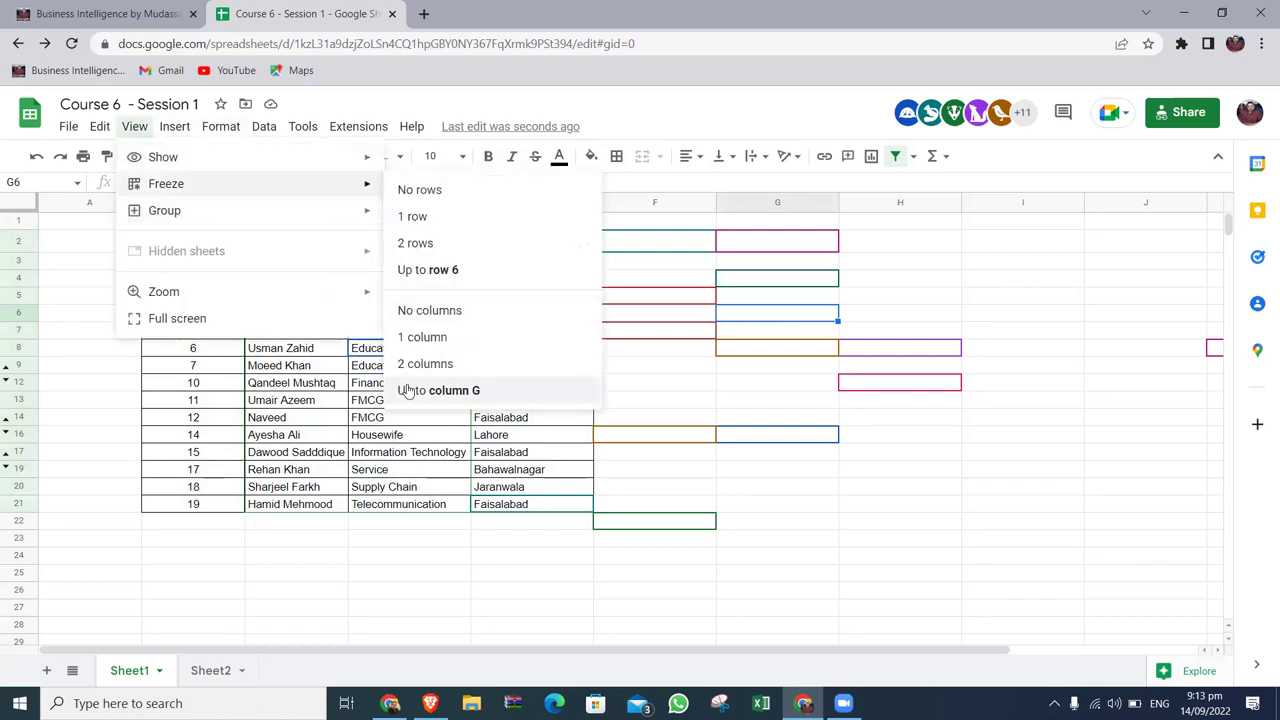
{"action": "left_click", "coordinate": [428, 312]}
Check the City and Name columns, ending on header cell F2.
{"action": "left_click", "coordinate": [378, 368]}
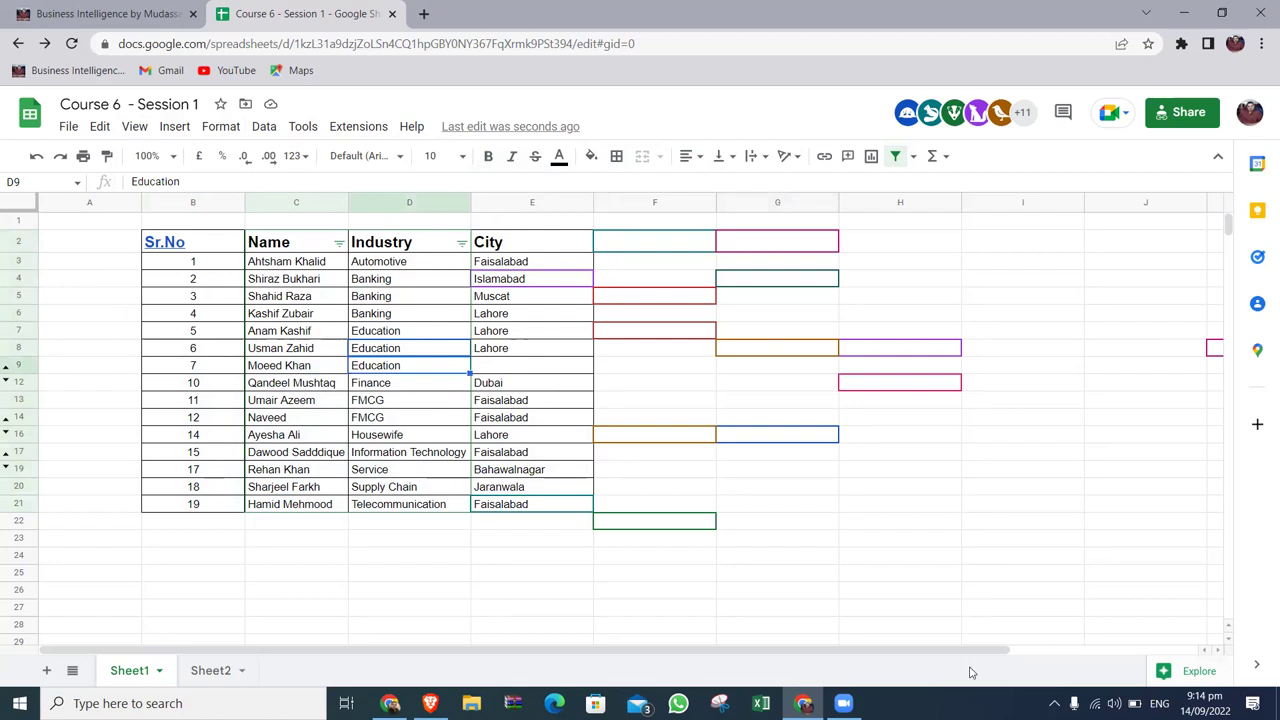
{"action": "key", "text": "Right"}
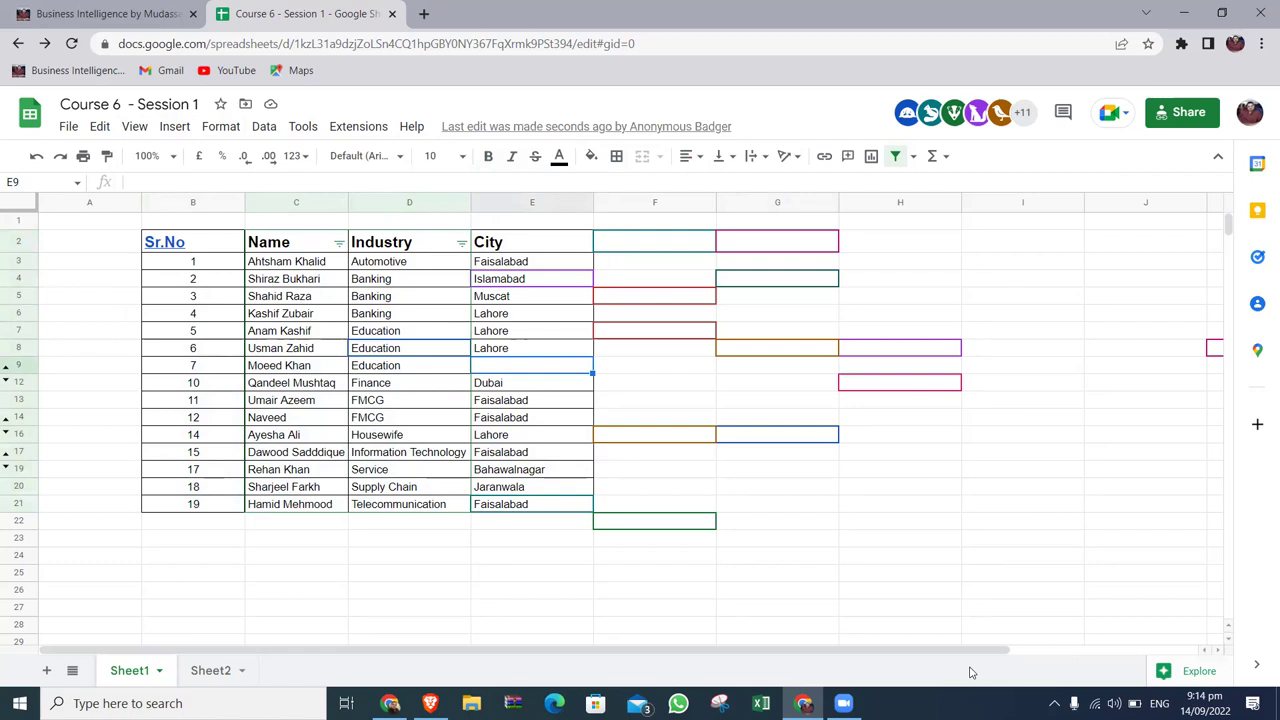
{"action": "key", "text": "Left"}
{"action": "key", "text": "Left"}
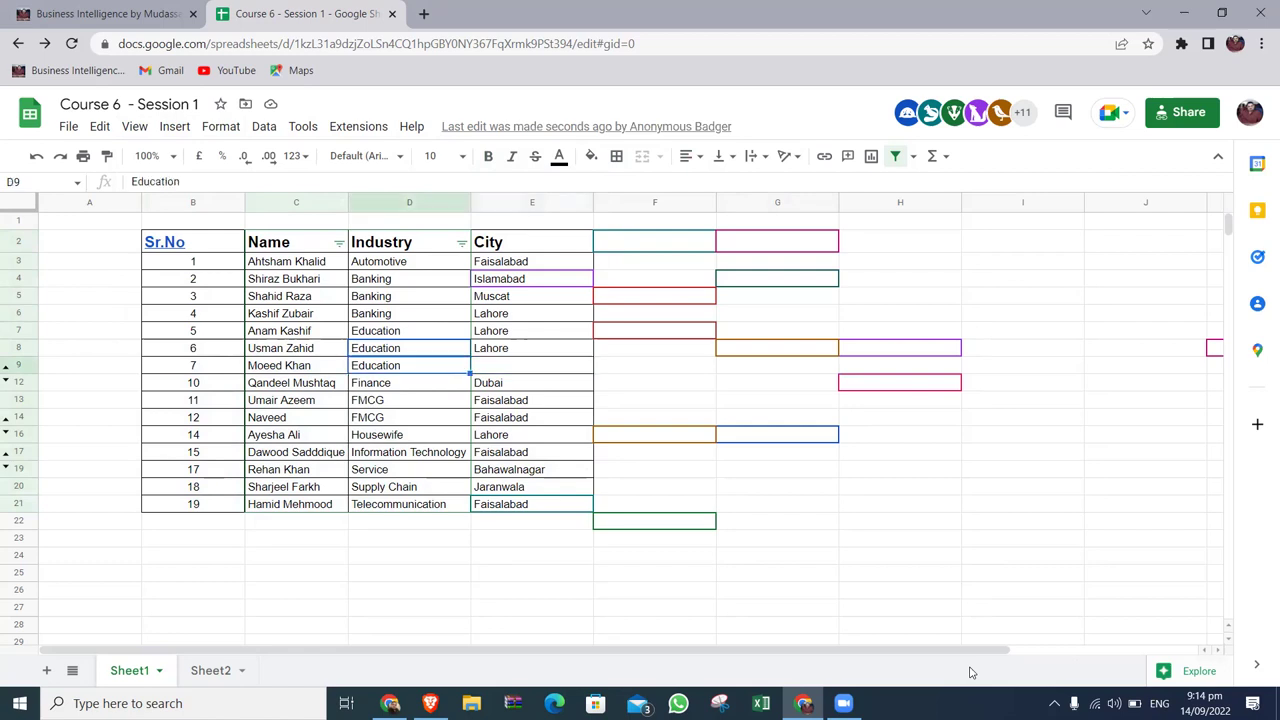
{"action": "key", "text": "ctrl+Down"}
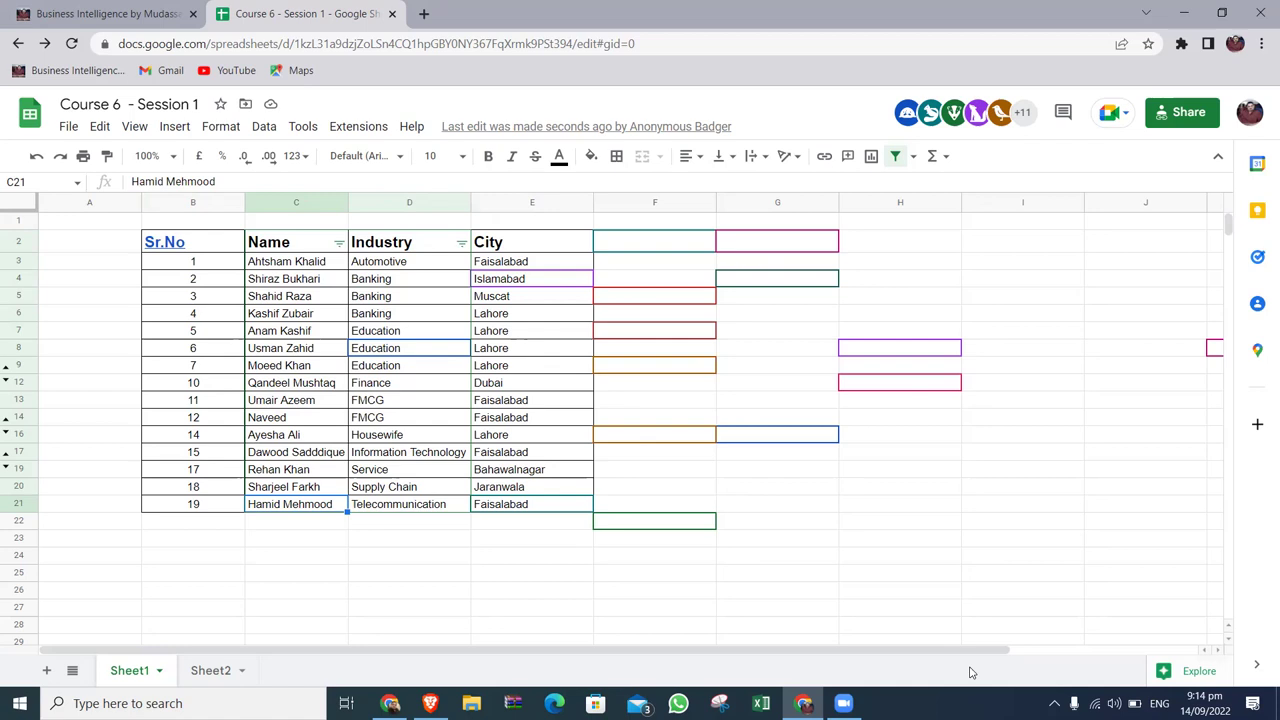
{"action": "key", "text": "ctrl+Up"}
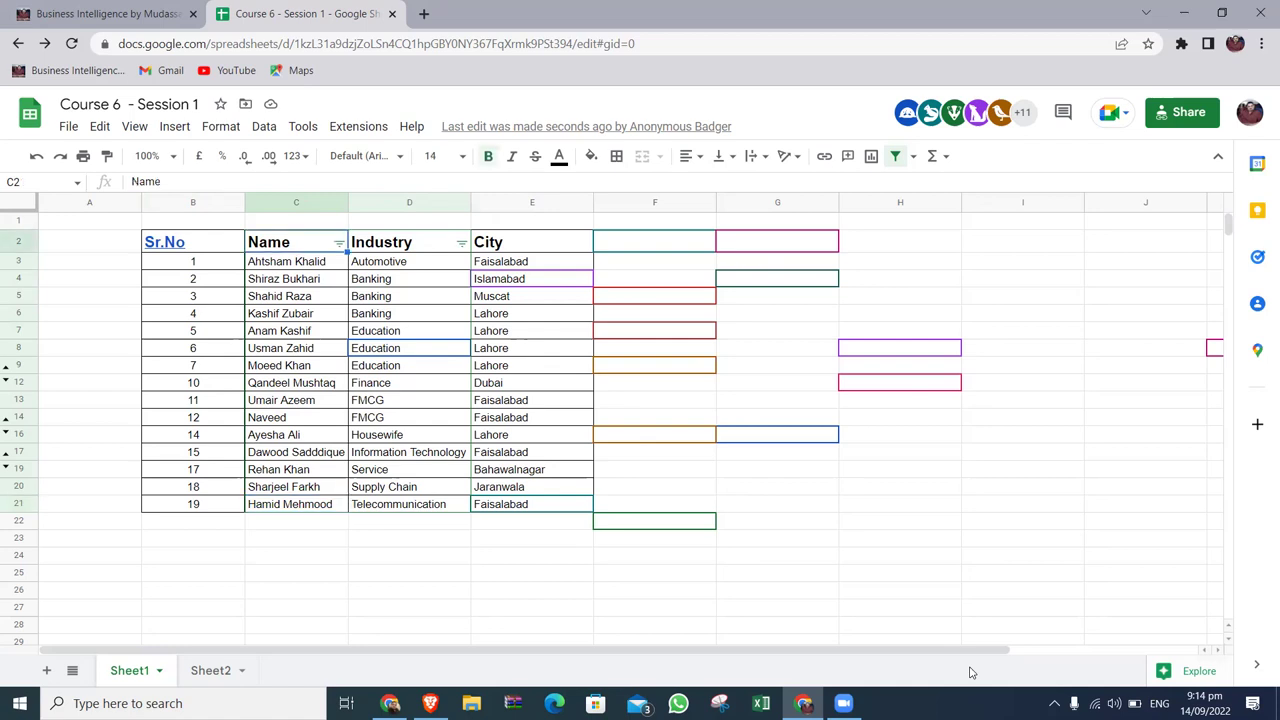
{"action": "key", "text": "Right"}
{"action": "key", "text": "Right"}
{"action": "key", "text": "Right"}
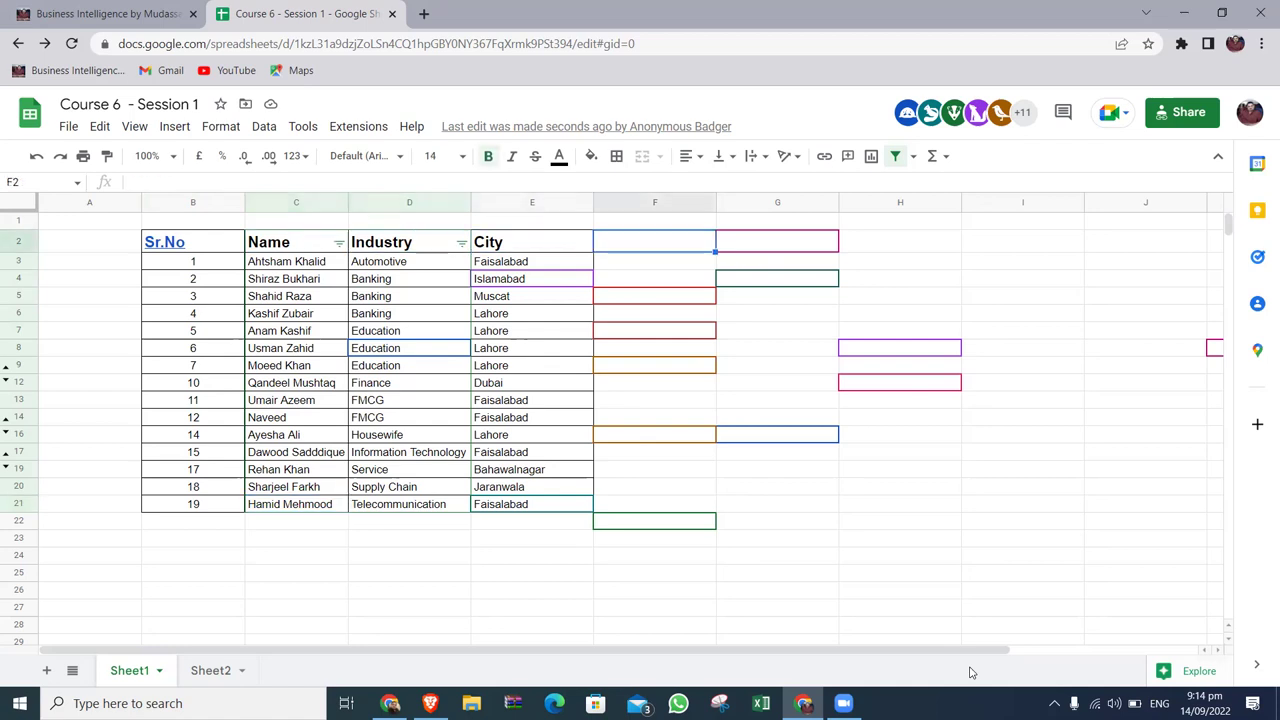
Add a 'Number' header in F2 and review the filled values such as 500 in F7.
{"action": "type", "text": "Number"}
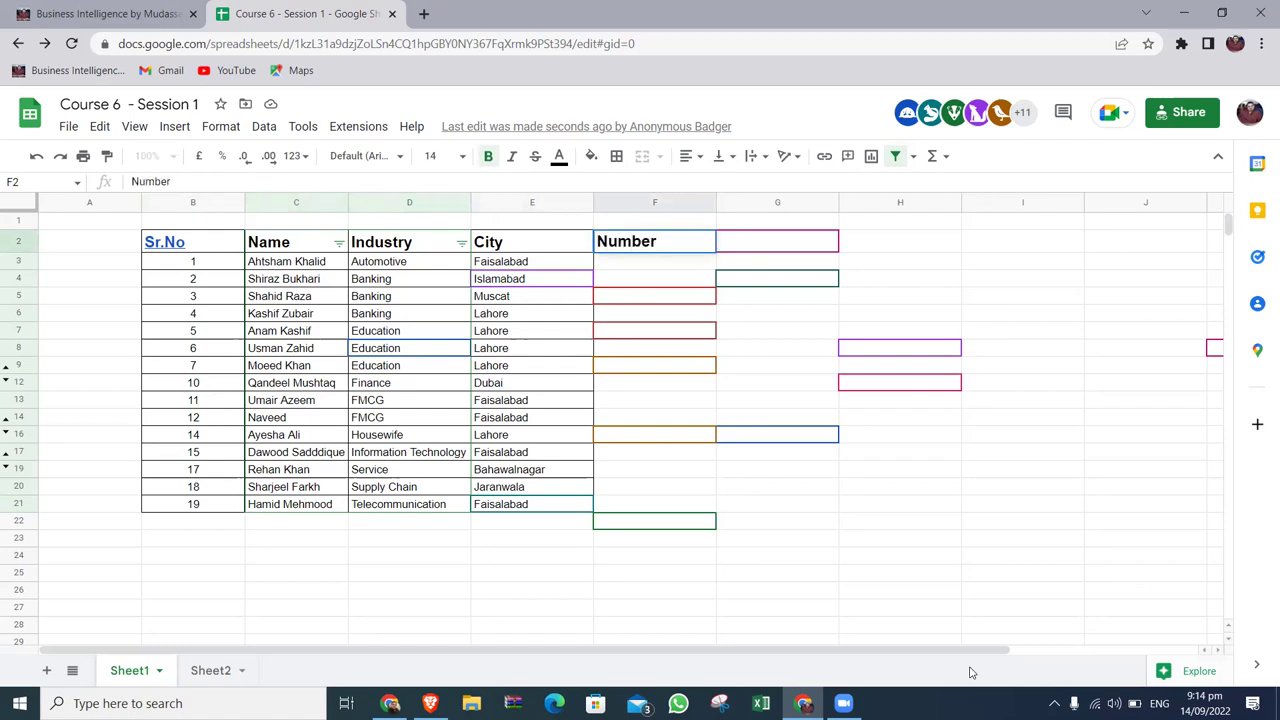
{"action": "key", "text": "Return"}
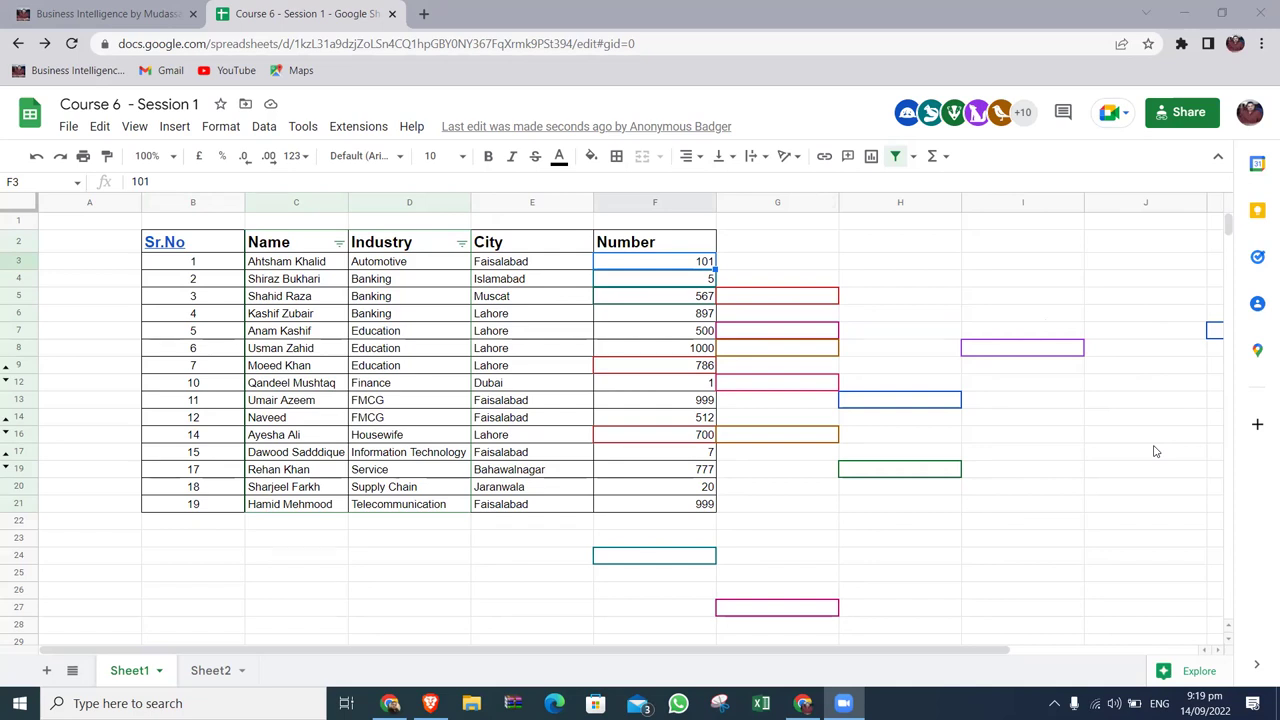
{"action": "left_click", "coordinate": [696, 336]}
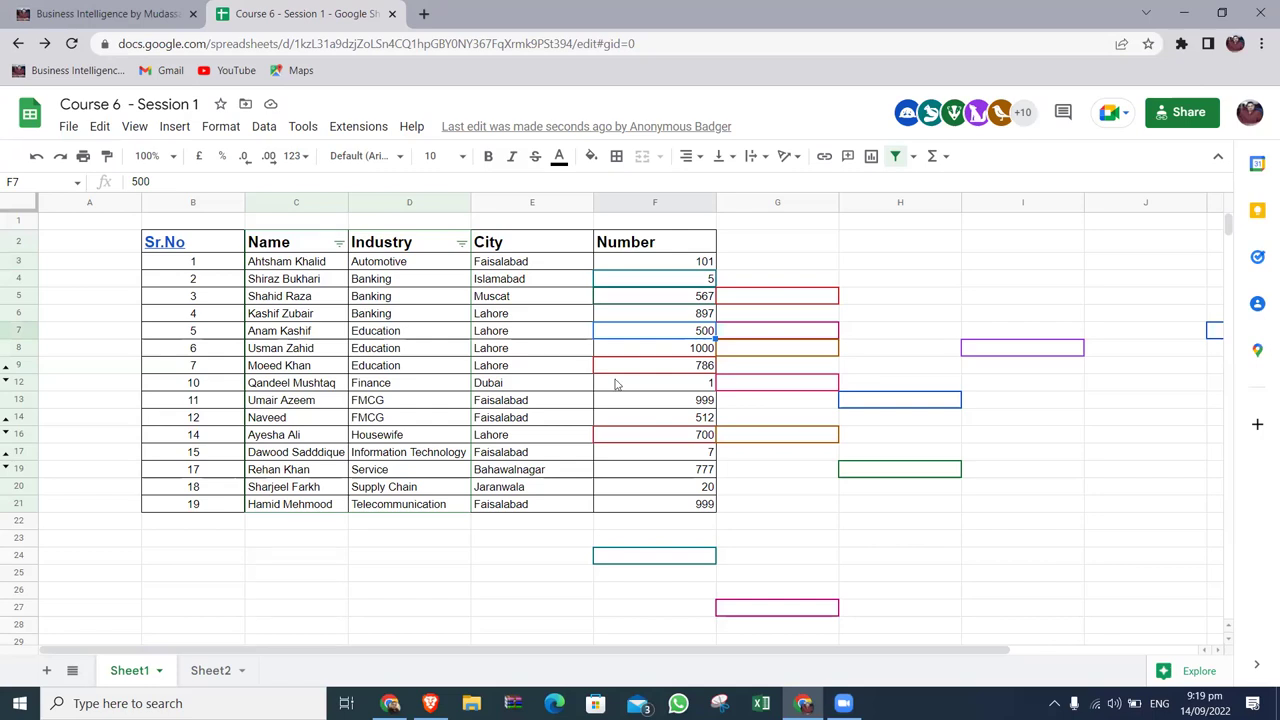
{"action": "key", "text": "Left"}
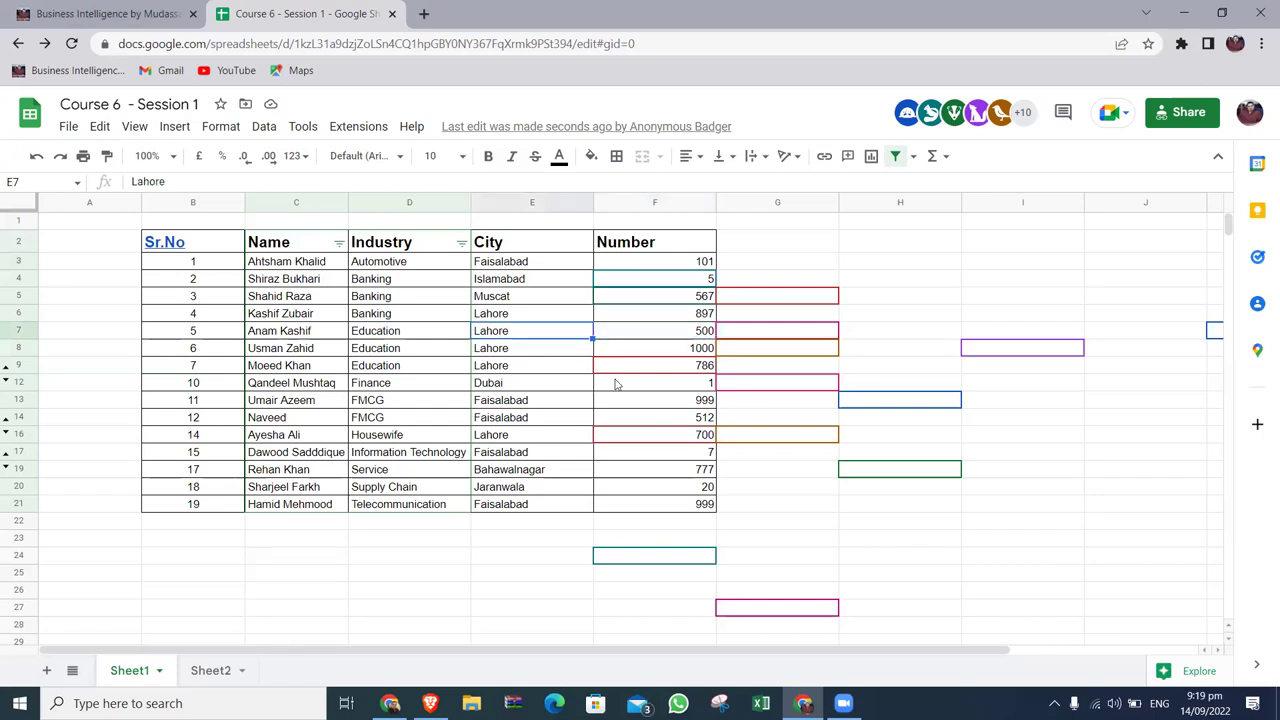
{"action": "key", "text": "Up"}
{"action": "key", "text": "Up"}
{"action": "key", "text": "Up"}
{"action": "key", "text": "Up"}
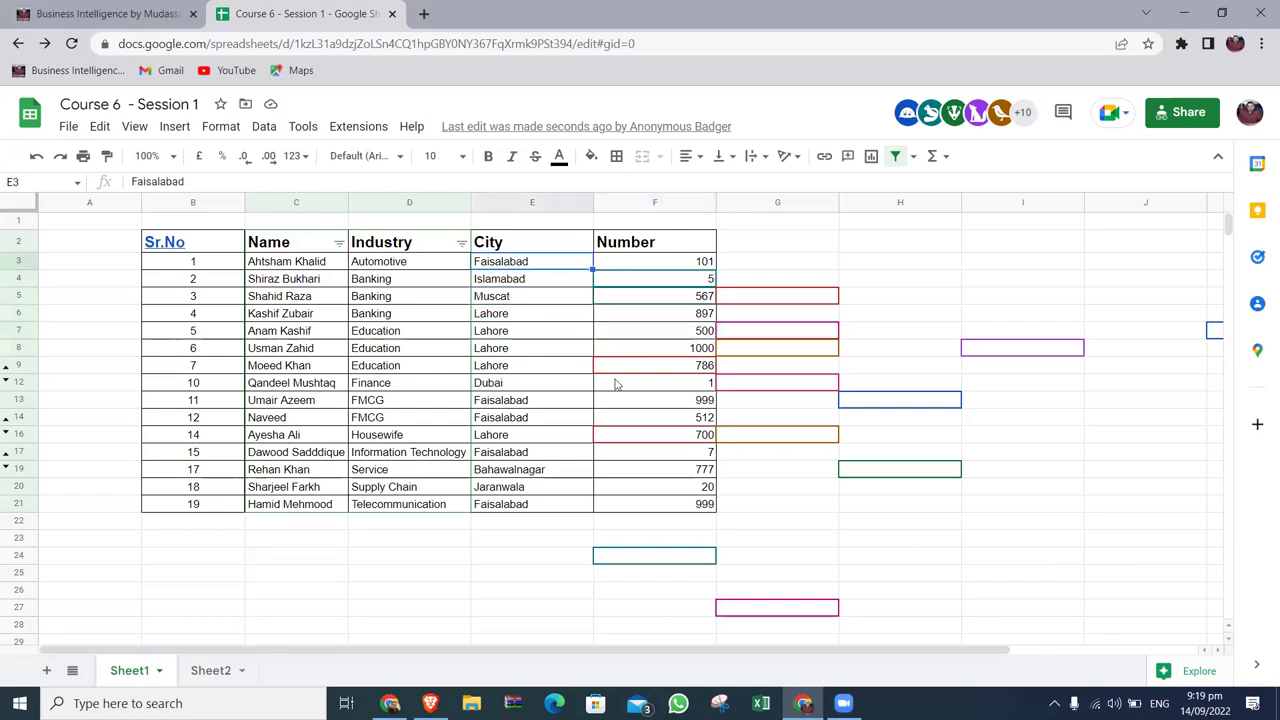
{"action": "key", "text": "Right"}
{"action": "key", "text": "Up"}
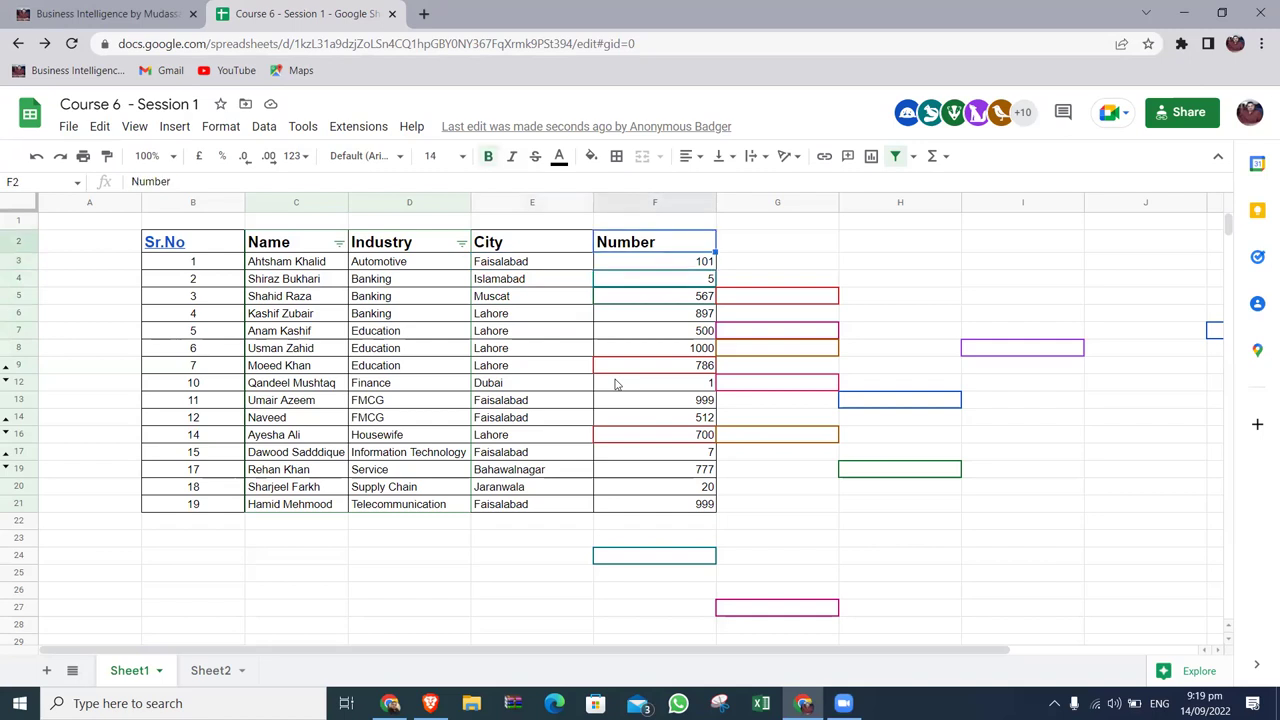
{"action": "key", "text": "Left"}
{"action": "key", "text": "Left"}
{"action": "key", "text": "Left"}
{"action": "key", "text": "Left"}
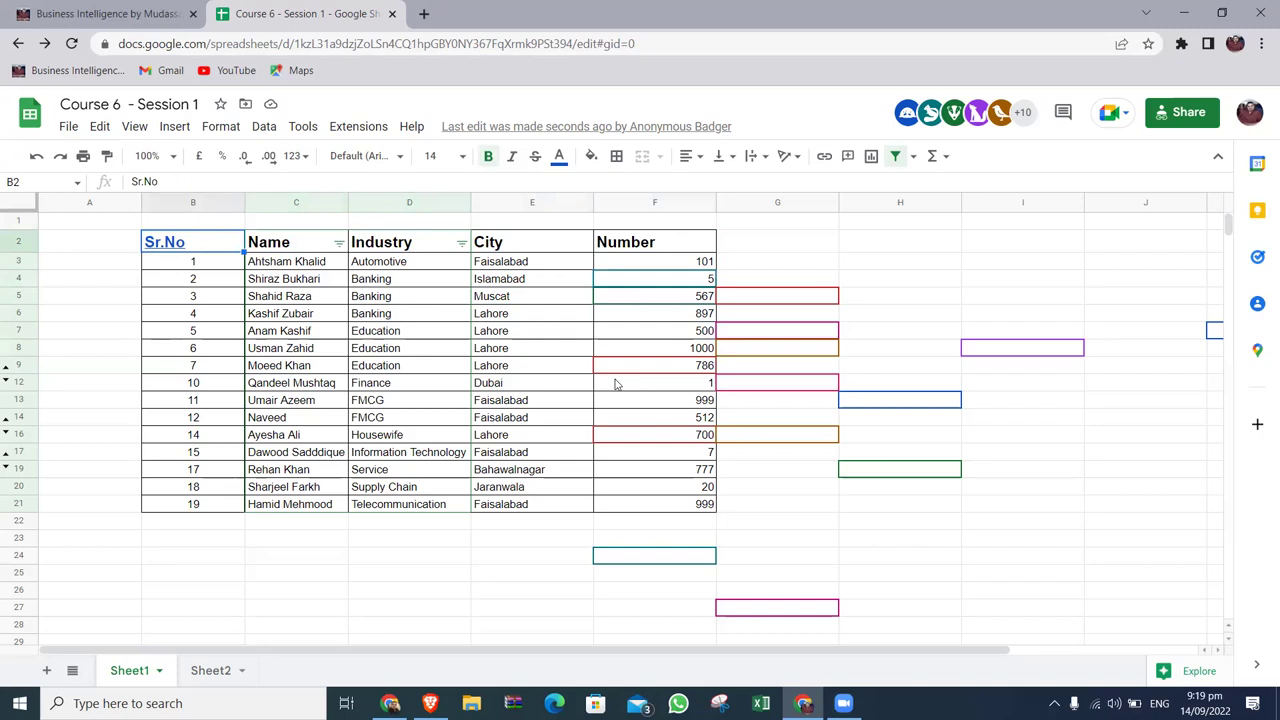
{"action": "key", "text": "Right"}
{"action": "key", "text": "Right"}
{"action": "key", "text": "Right"}
{"action": "key", "text": "Right"}
{"action": "key", "text": "Right"}
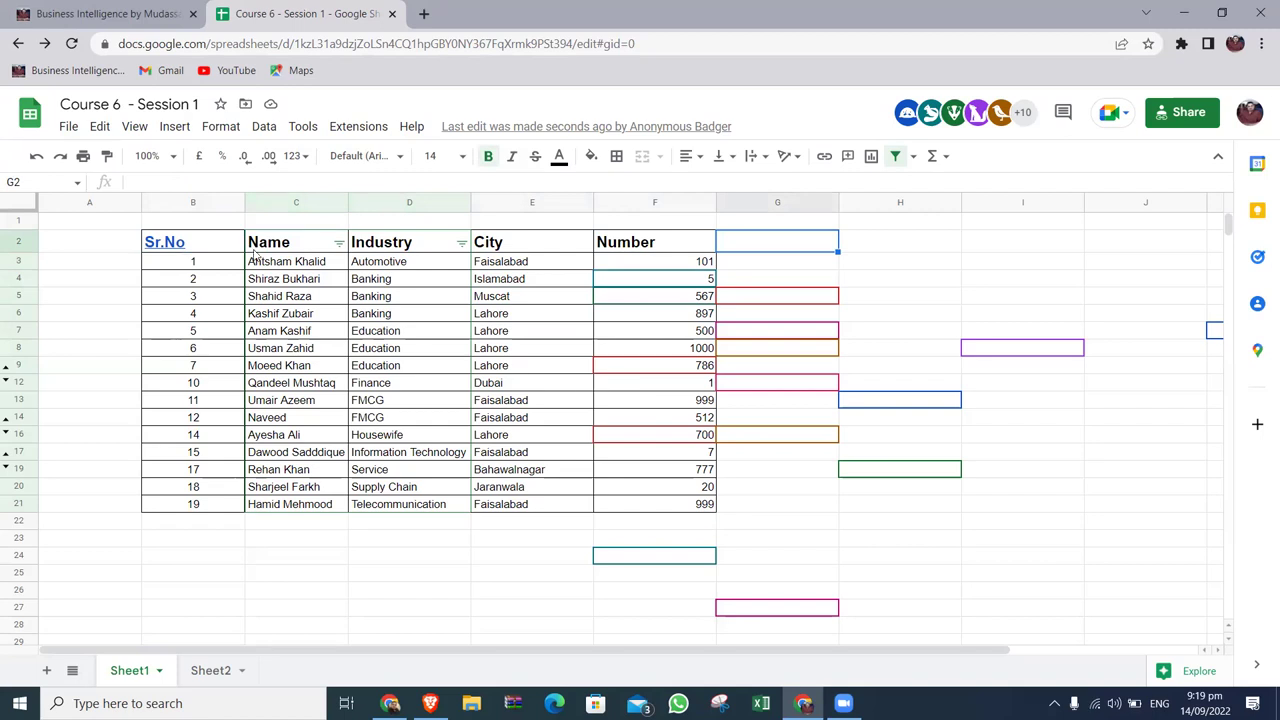
Download the sheet as Course 6 - Session 1.xlsx and open it in Excel.
{"action": "left_click", "coordinate": [72, 130]}
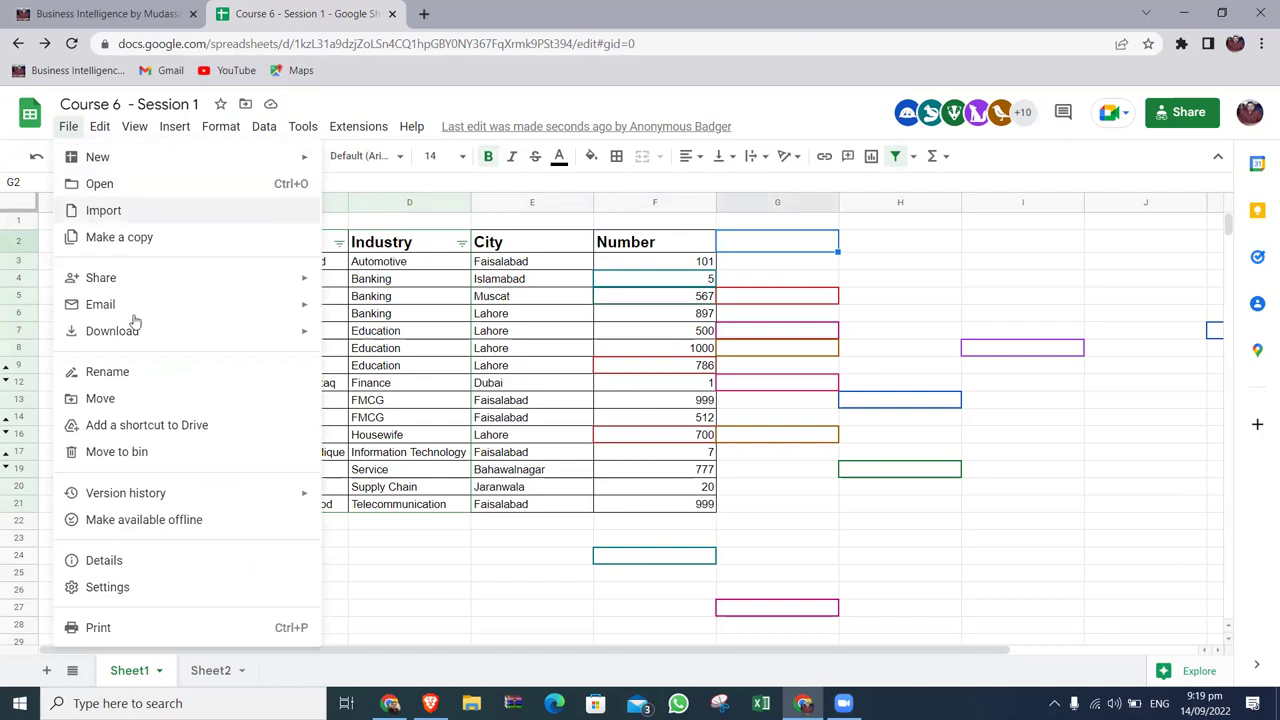
{"action": "mouse_move", "coordinate": [148, 338]}
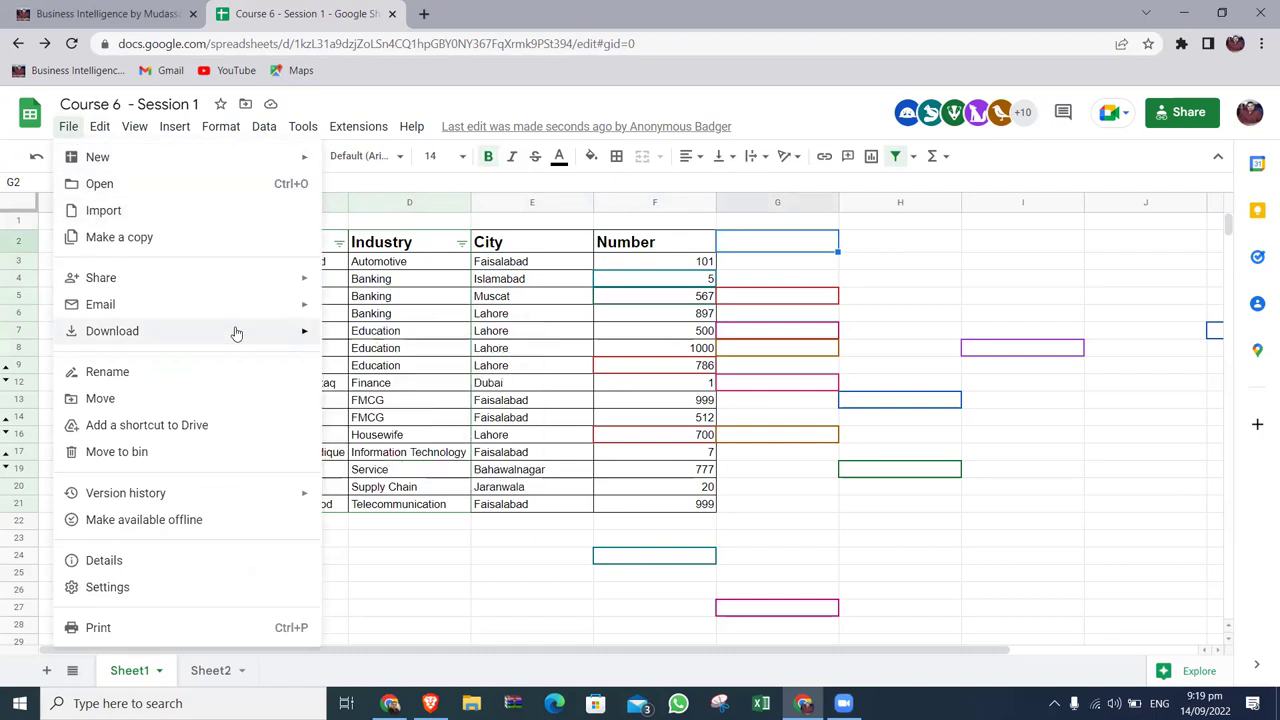
{"action": "left_click", "coordinate": [393, 337]}
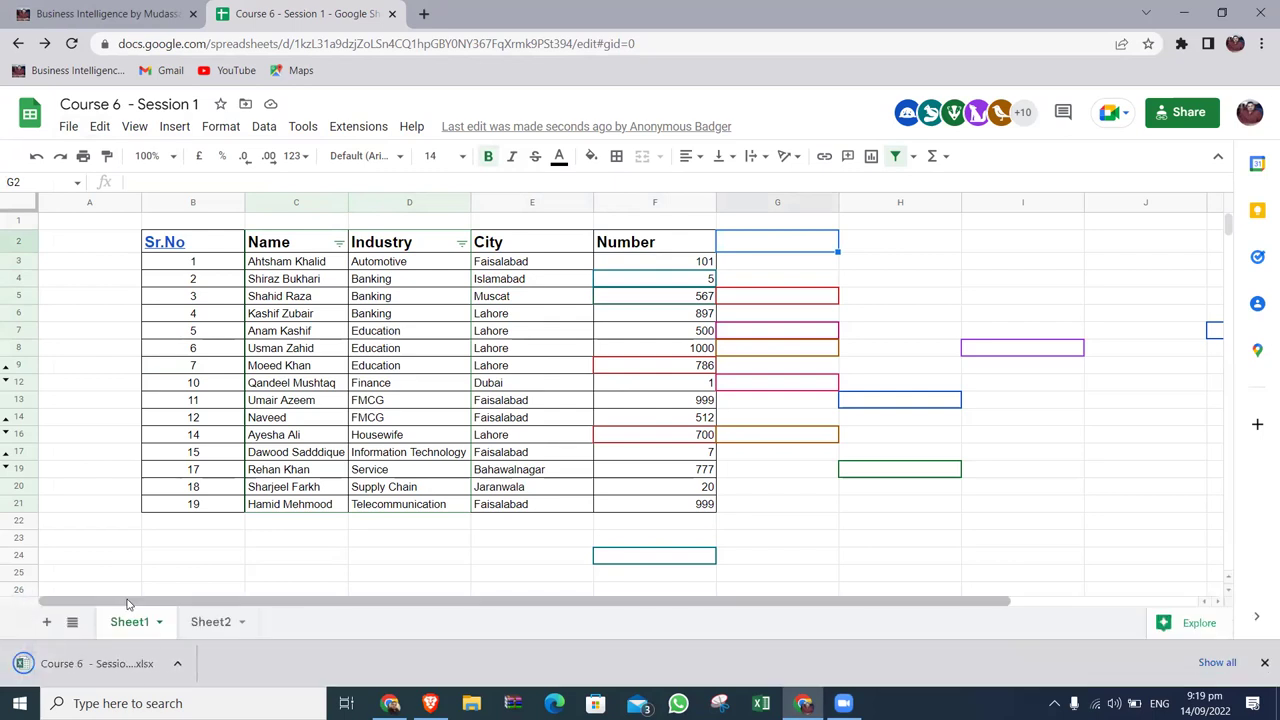
{"action": "left_click", "coordinate": [117, 674]}
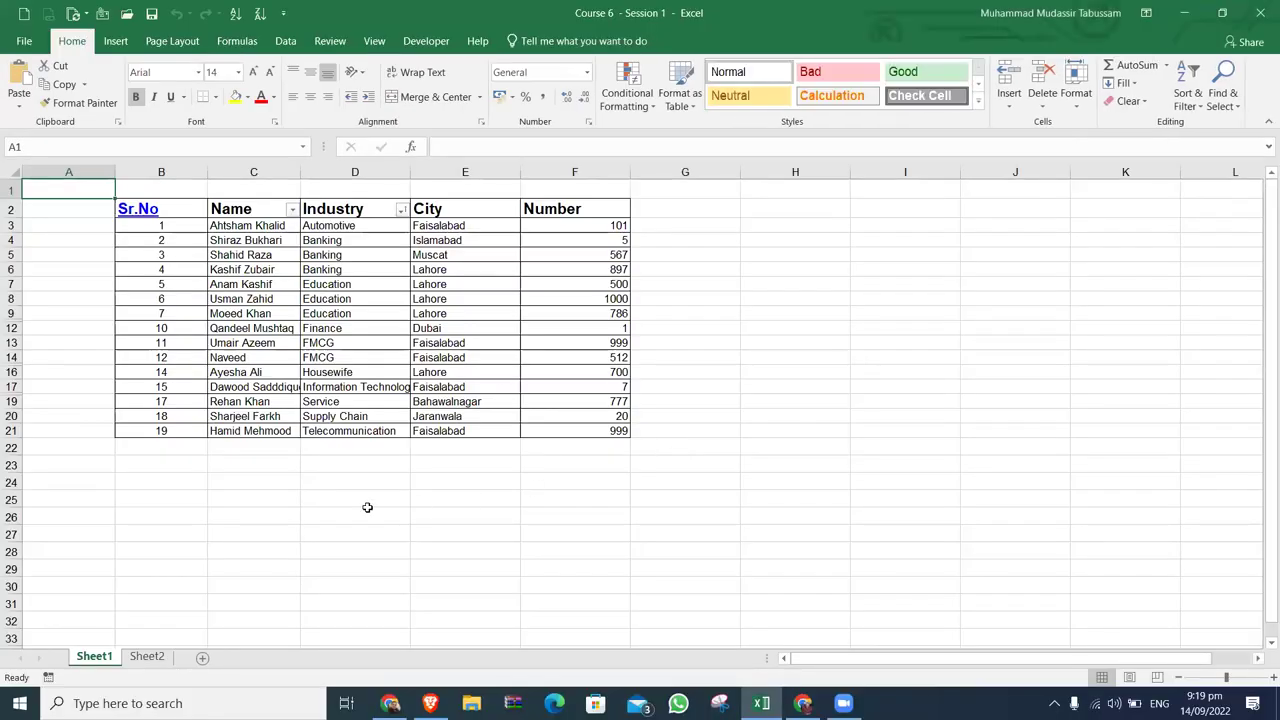
Delete the empty Sheet2 from the workbook.
{"action": "left_click", "coordinate": [150, 656]}
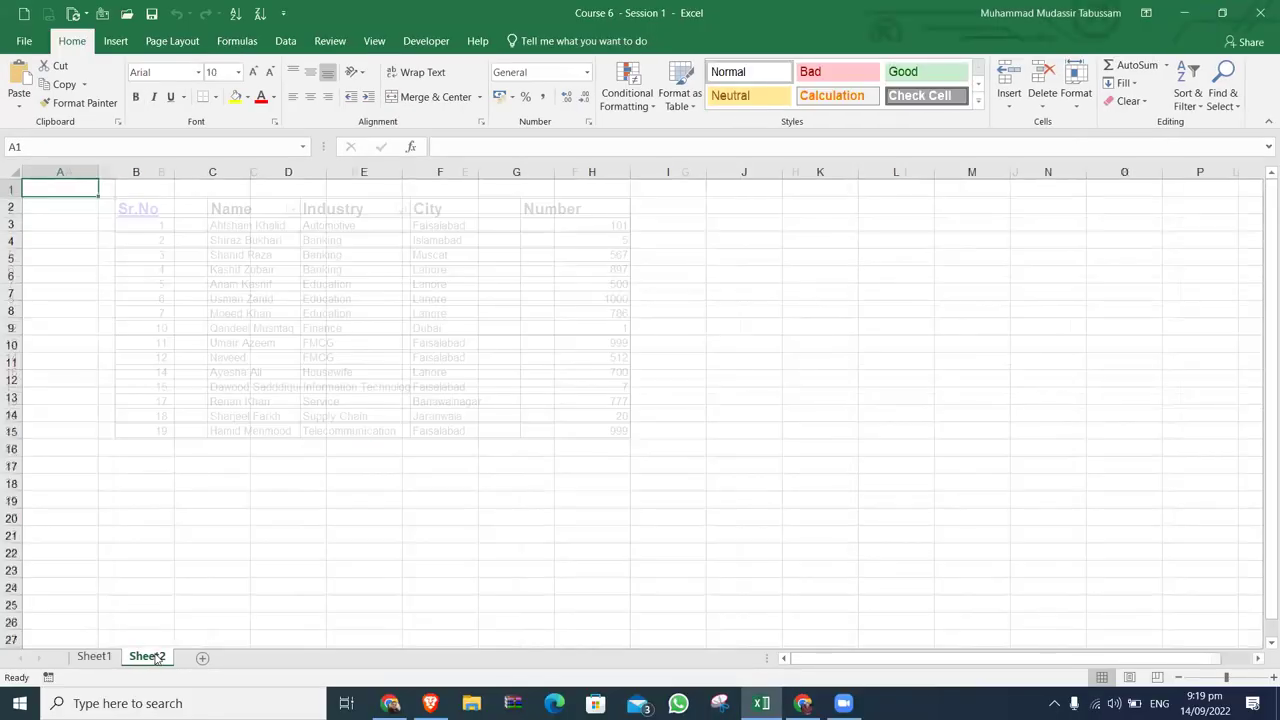
{"action": "right_click", "coordinate": [157, 657]}
{"action": "left_click", "coordinate": [198, 479]}
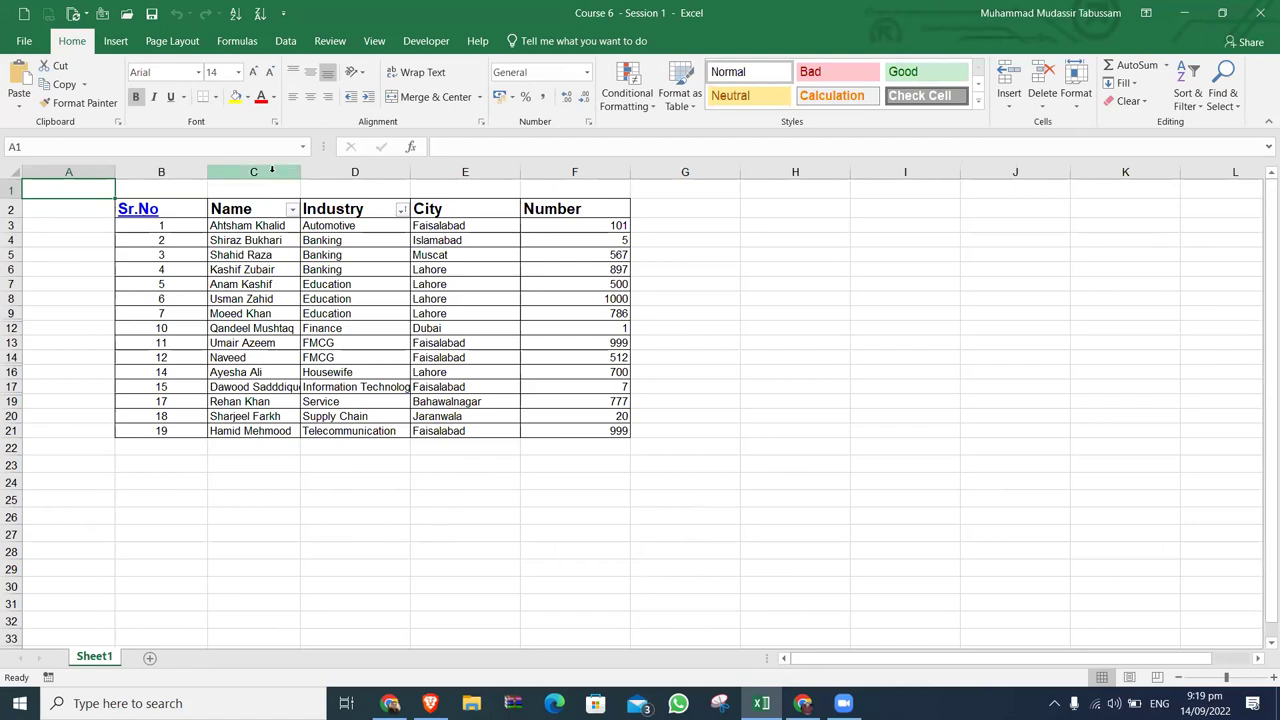
Clear the names in C3:C21 and enter a placeholder first name in C3.
{"action": "left_click", "coordinate": [258, 224]}
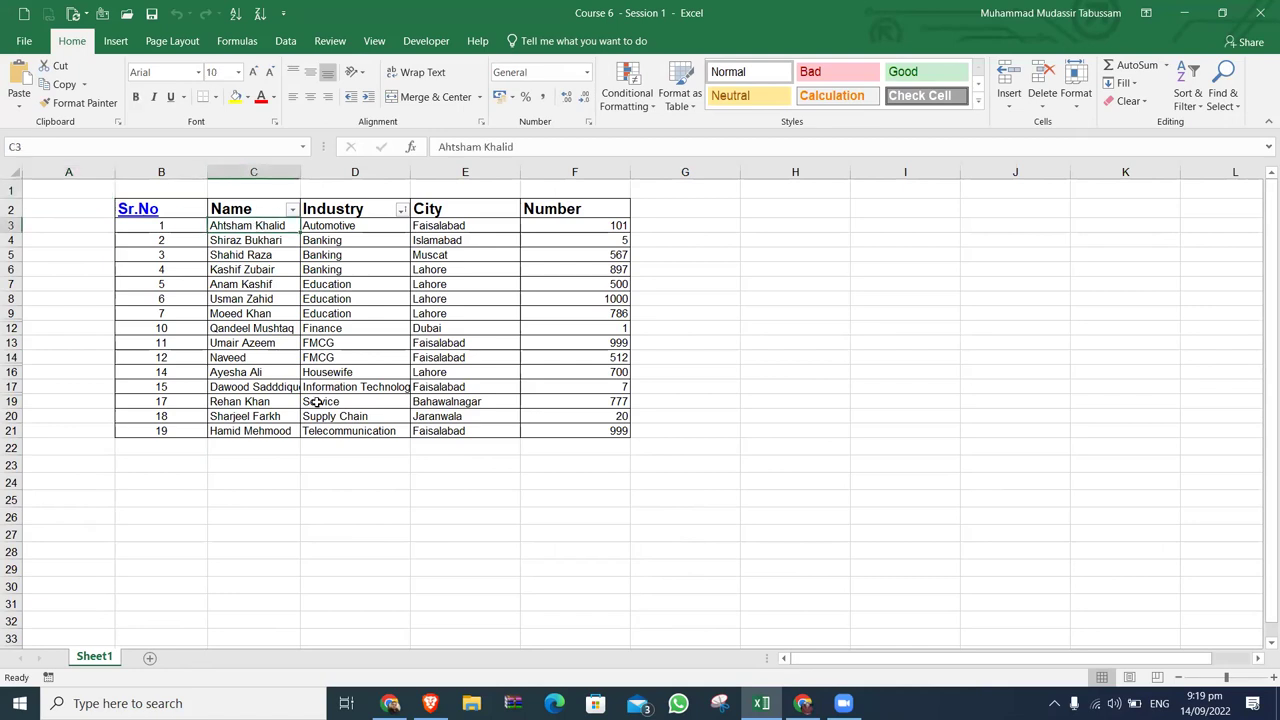
{"action": "key", "text": "ctrl+shift+Down"}
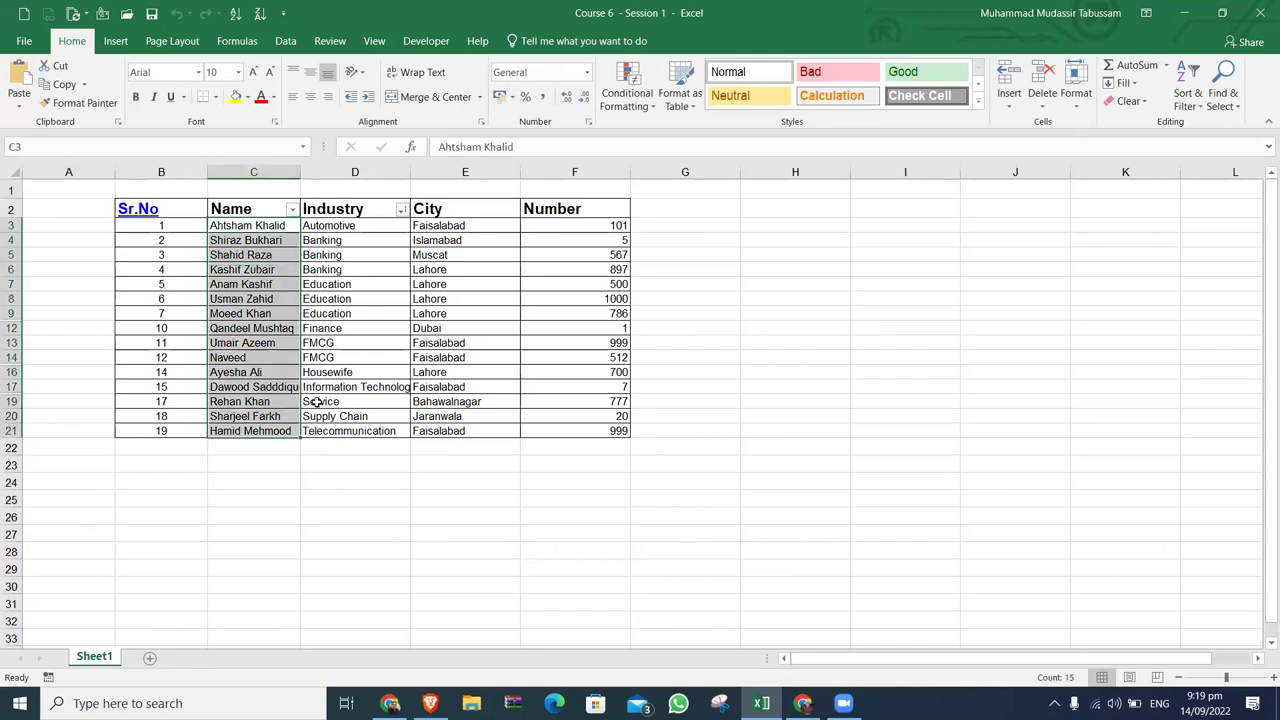
{"action": "key", "text": "Delete"}
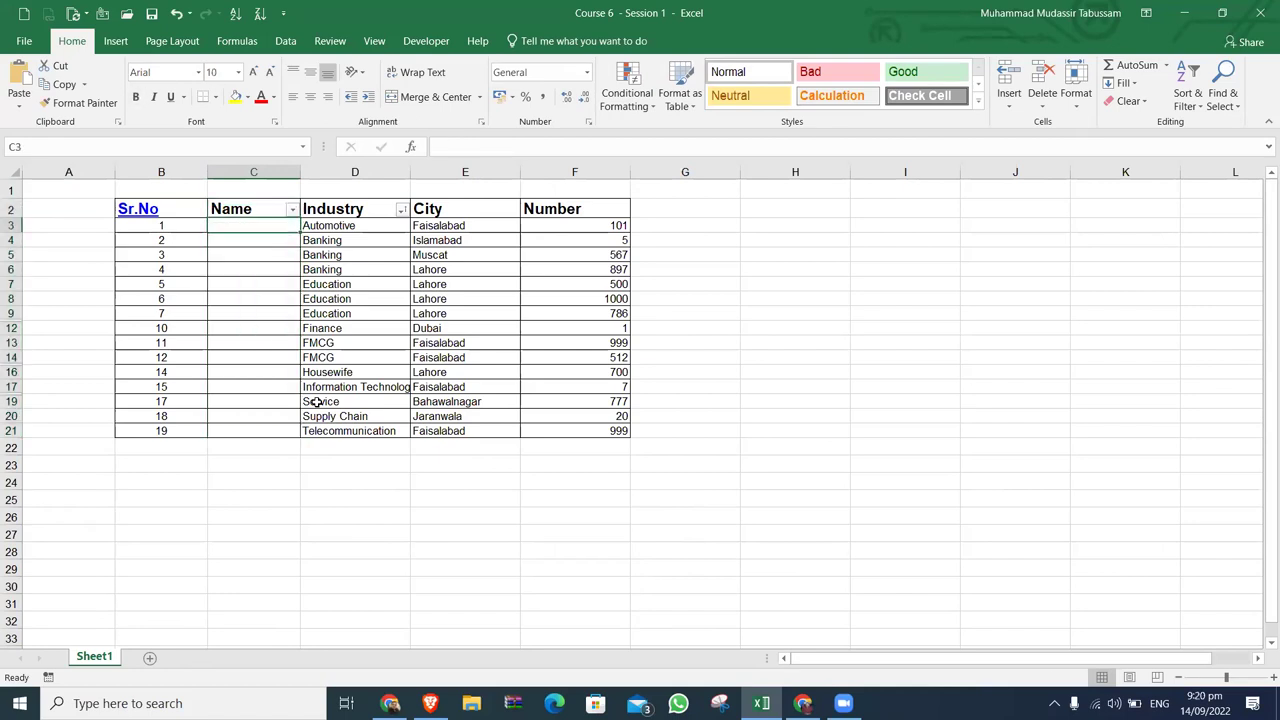
{"action": "key", "text": "Right"}
{"action": "key", "text": "Right"}
{"action": "key", "text": "Right"}
{"action": "key", "text": "Right"}
{"action": "key", "text": "Left"}
{"action": "key", "text": "Left"}
{"action": "key", "text": "Left"}
{"action": "key", "text": "Left"}
{"action": "type", "text": "Mudassar"}
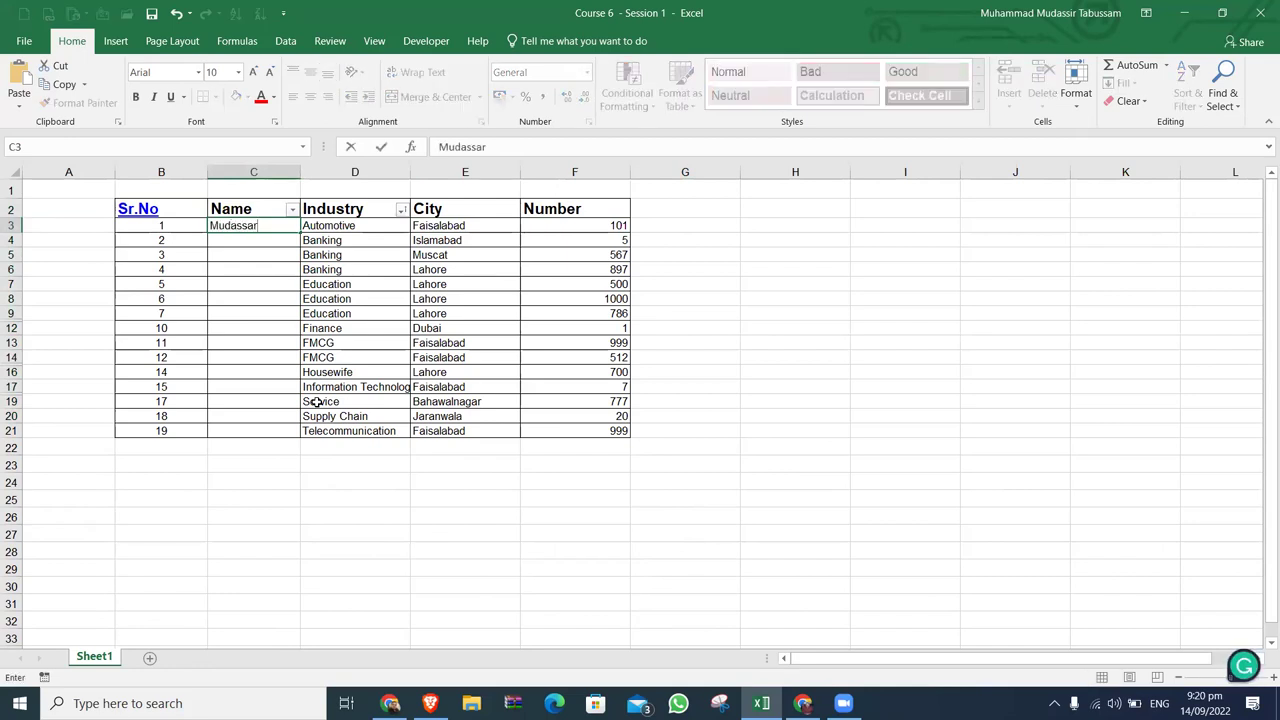
{"action": "key", "text": "Return"}
{"action": "key", "text": "Up"}
Copy the C3 name into every Name cell from C3 to C21.
{"action": "key", "text": "ctrl+c"}
{"action": "key", "text": "Right"}
{"action": "key", "text": "ctrl+Down"}
{"action": "key", "text": "Left"}
{"action": "key", "text": "ctrl+shift+Up"}
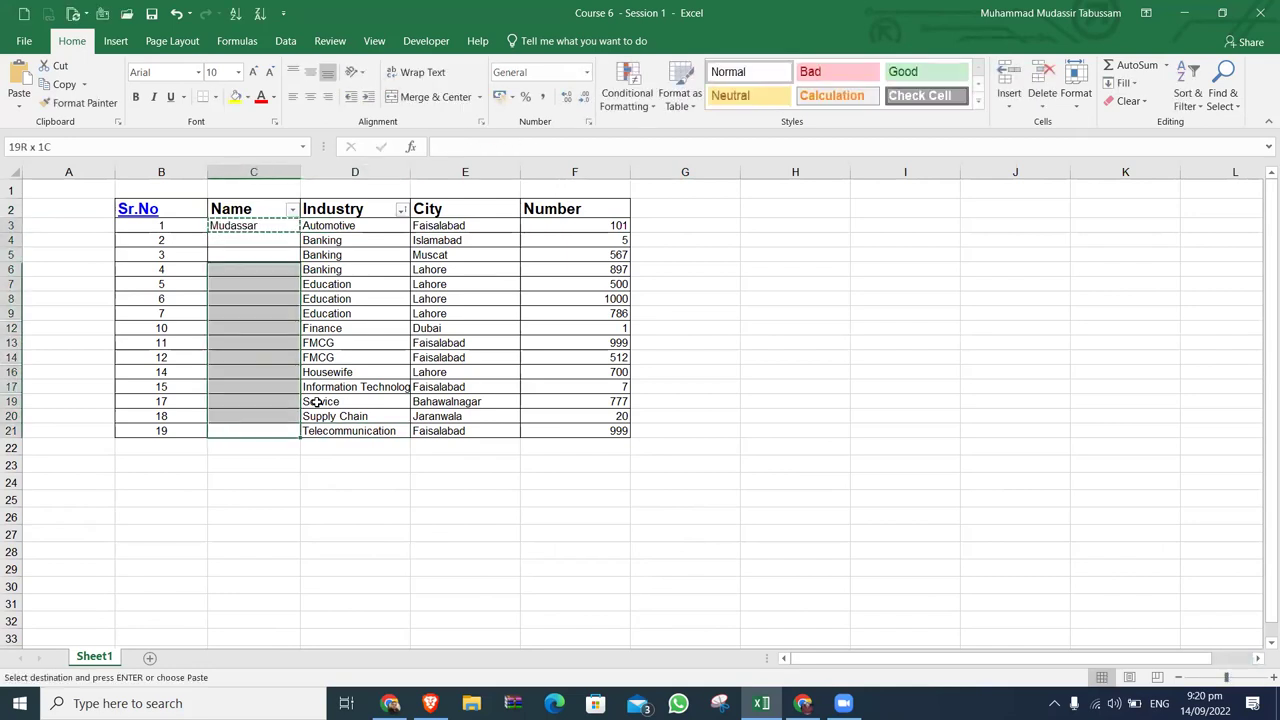
{"action": "key", "text": "ctrl+v"}
{"action": "key", "text": "Escape"}
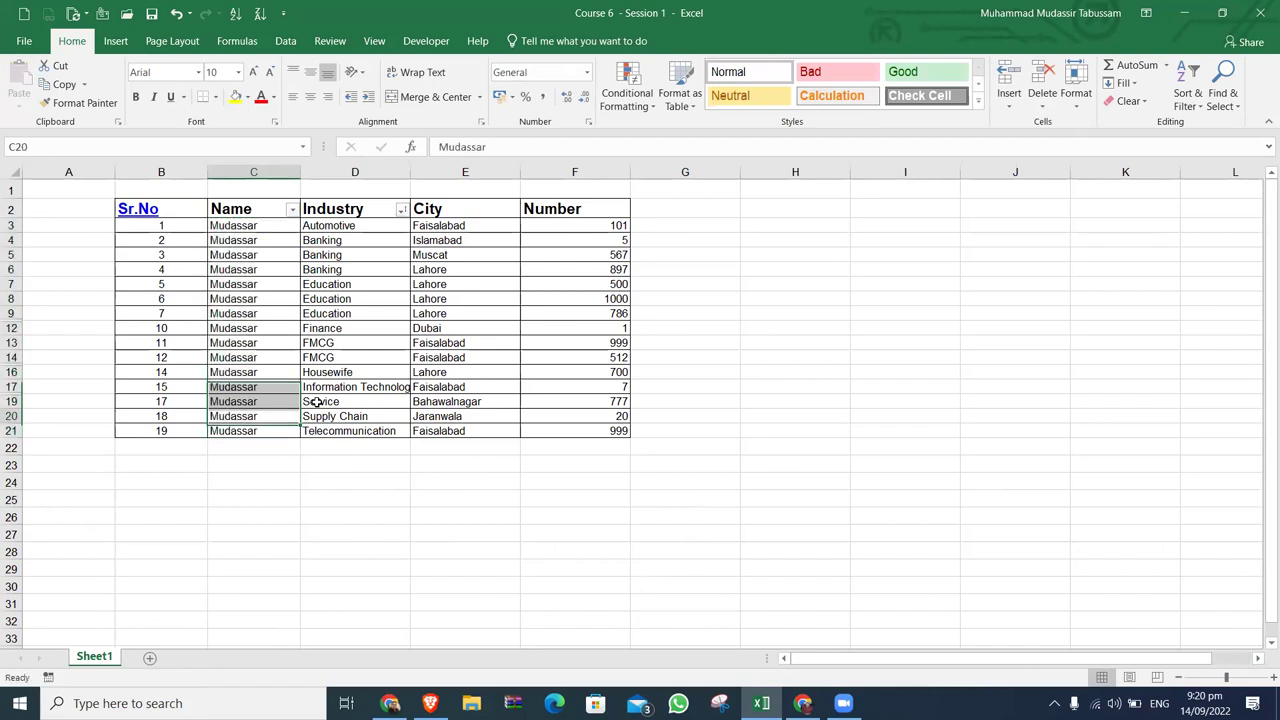
Review the table by selecting the header row and then the whole range B2:F21.
{"action": "key", "text": "ctrl+Up"}
{"action": "key", "text": "Left"}
{"action": "key", "text": "ctrl+shift+Right"}
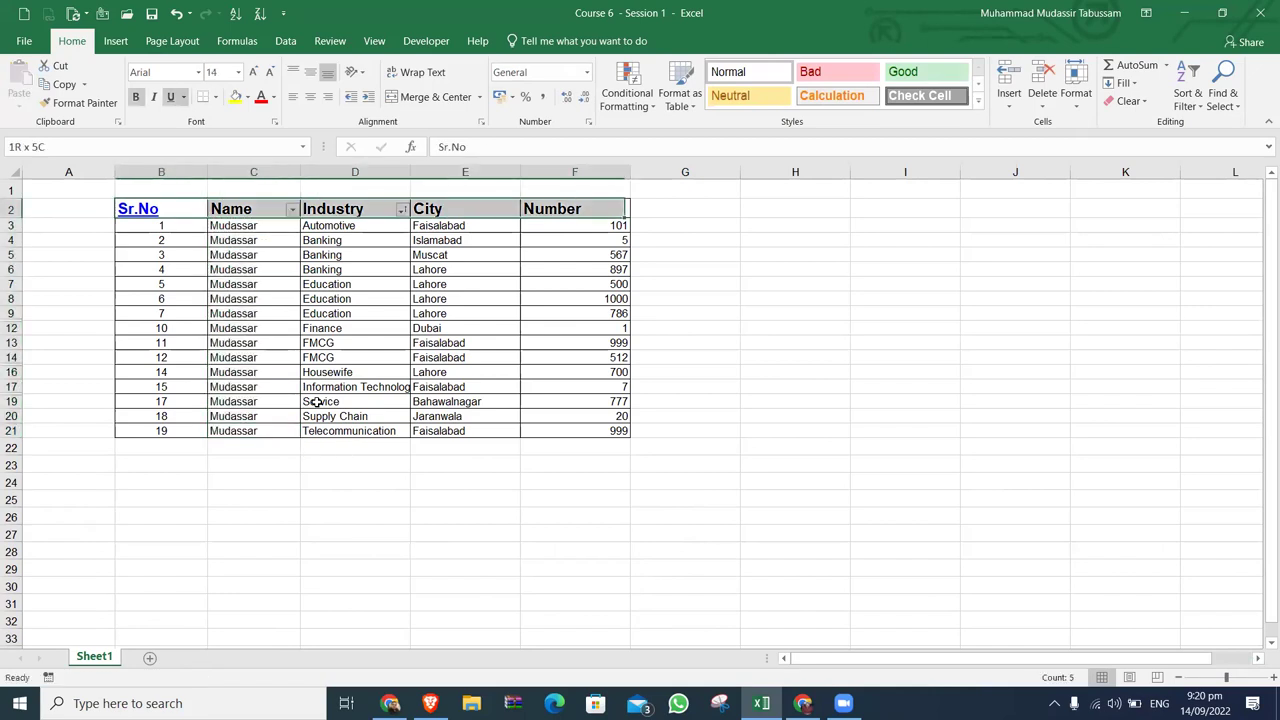
{"action": "key", "text": "ctrl+shift+Left"}
{"action": "key", "text": "Down"}
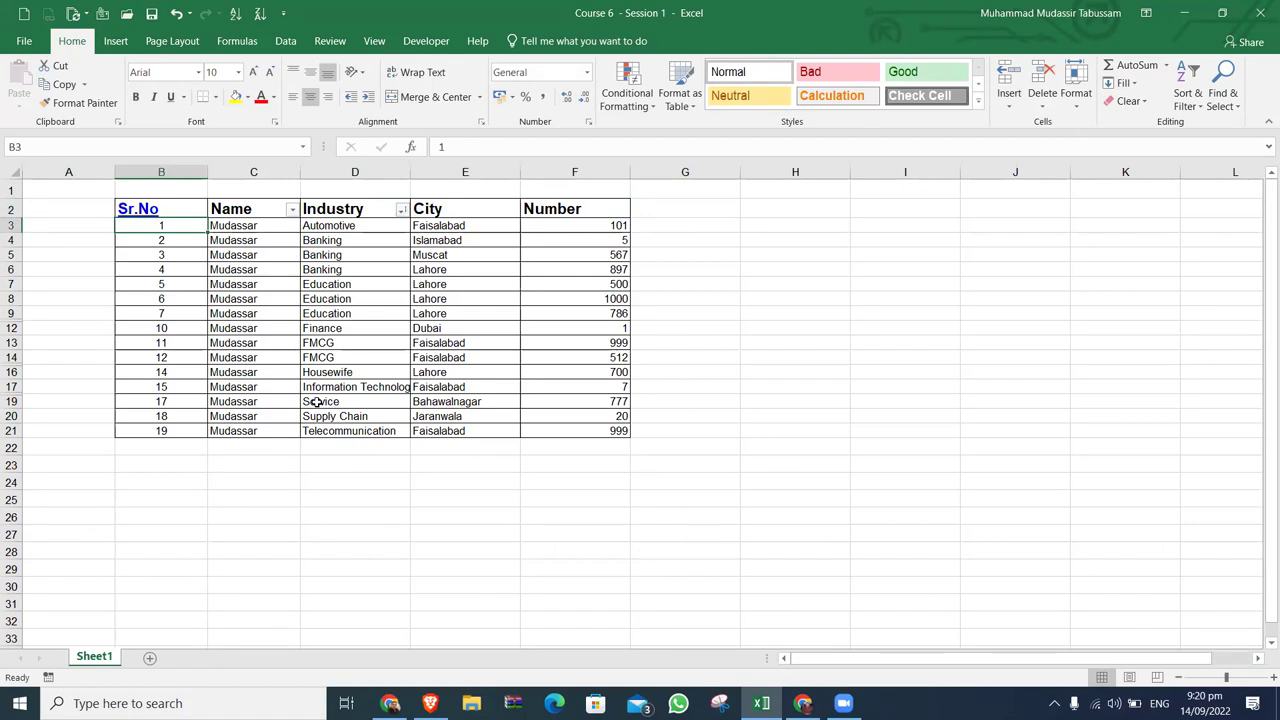
{"action": "key", "text": "Right"}
{"action": "key", "text": "ctrl+shift+Down"}
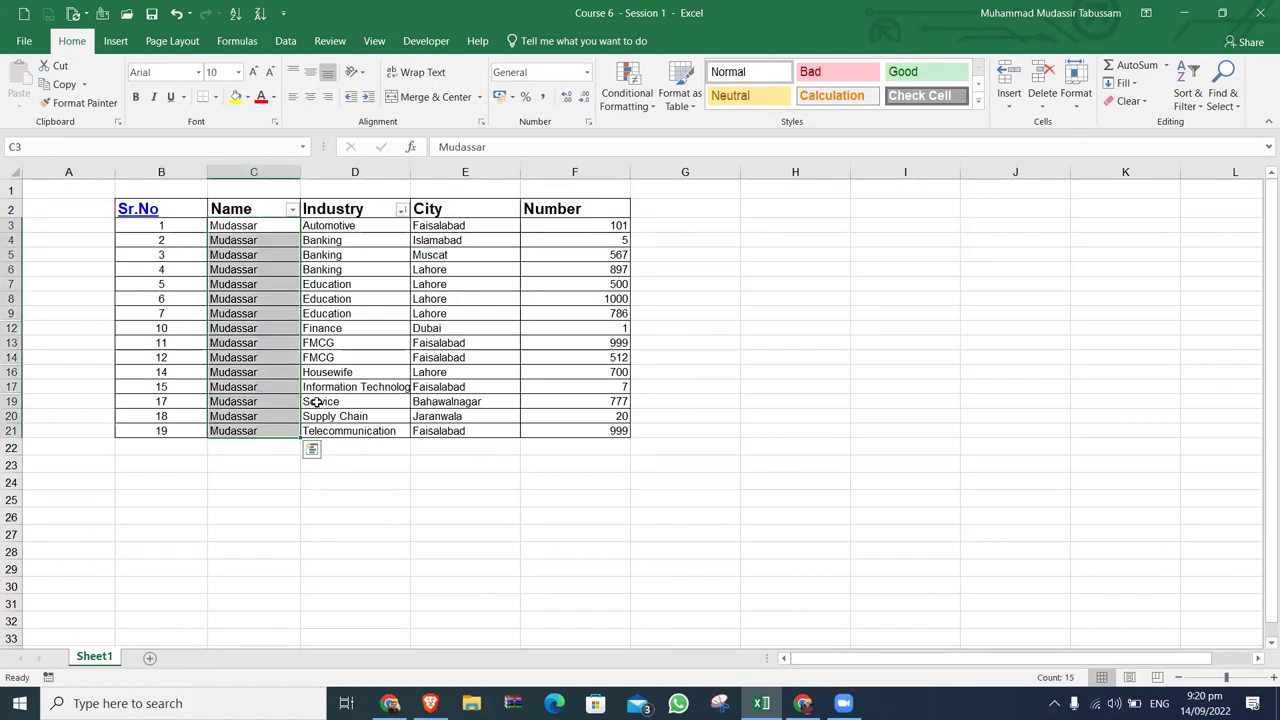
{"action": "key", "text": "Up"}
{"action": "key", "text": "Down"}
{"action": "key", "text": "Up"}
{"action": "key", "text": "Left"}
{"action": "key", "text": "ctrl+shift+Right"}
{"action": "key", "text": "ctrl+shift+Down"}
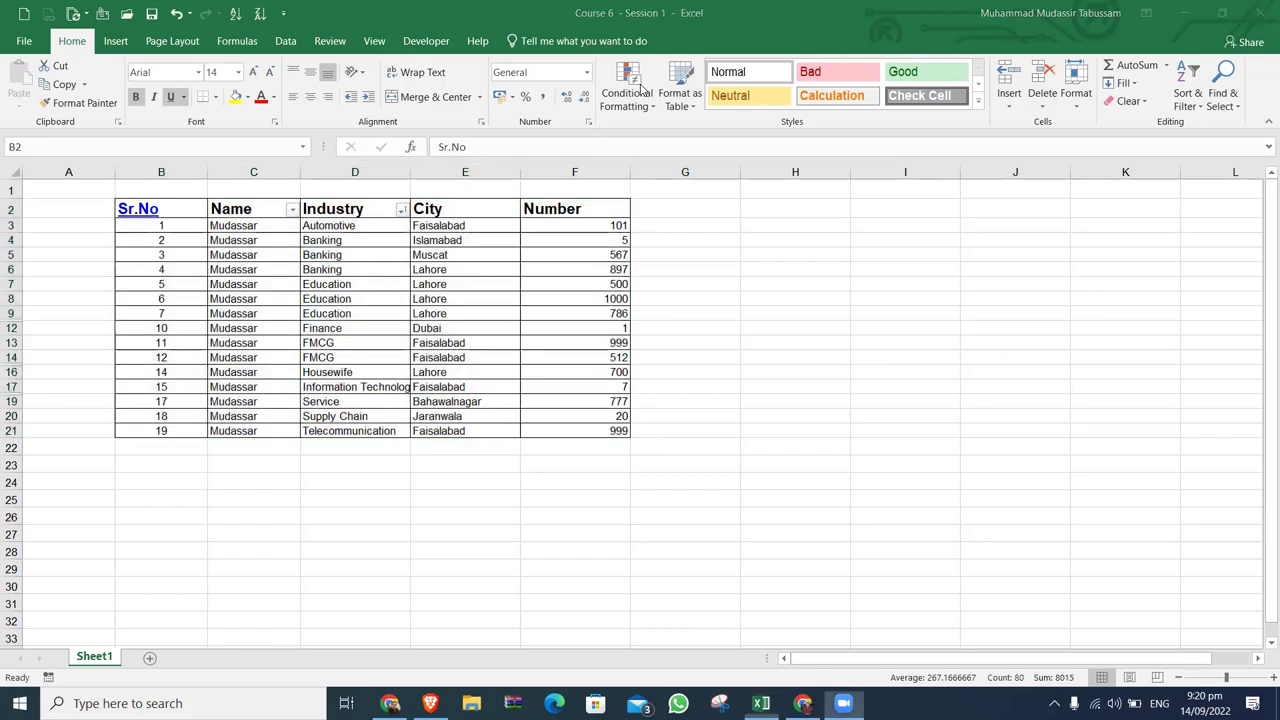
{"action": "left_click", "coordinate": [878, 281]}
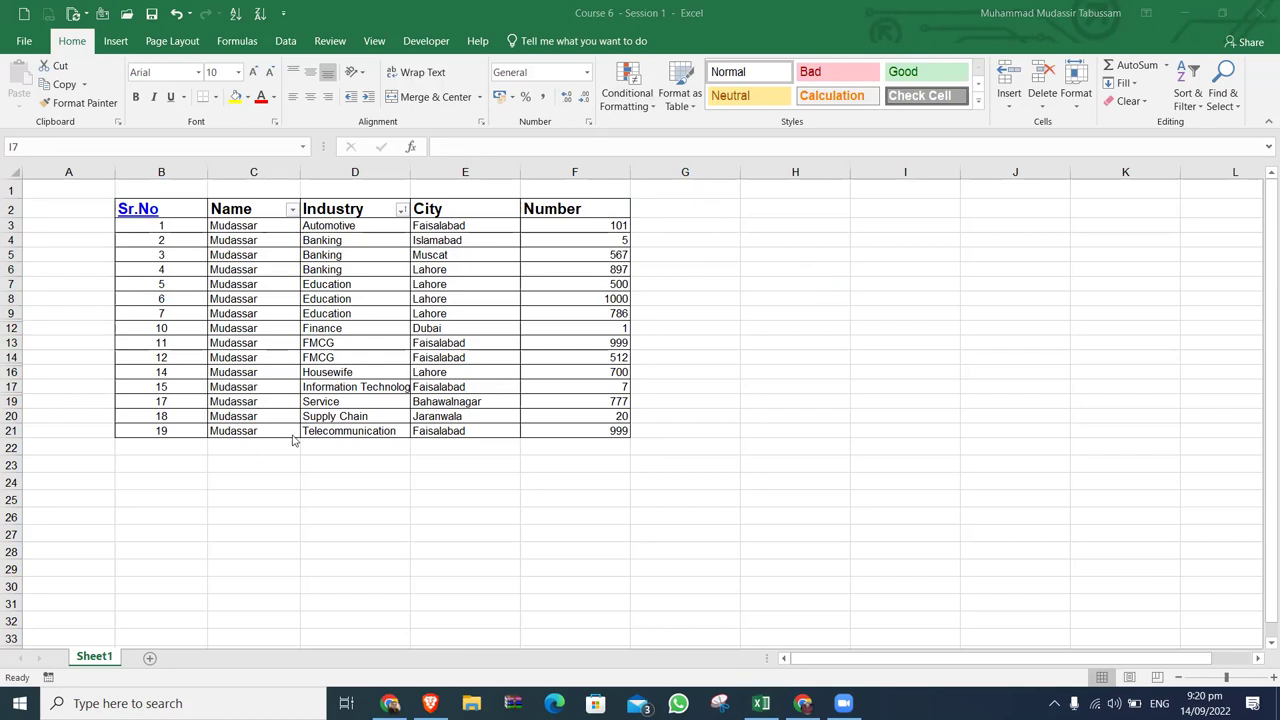
Close the Upwork job listings tab and switch to the Course 6 - Session 1 window.
{"action": "left_click", "coordinate": [389, 703]}
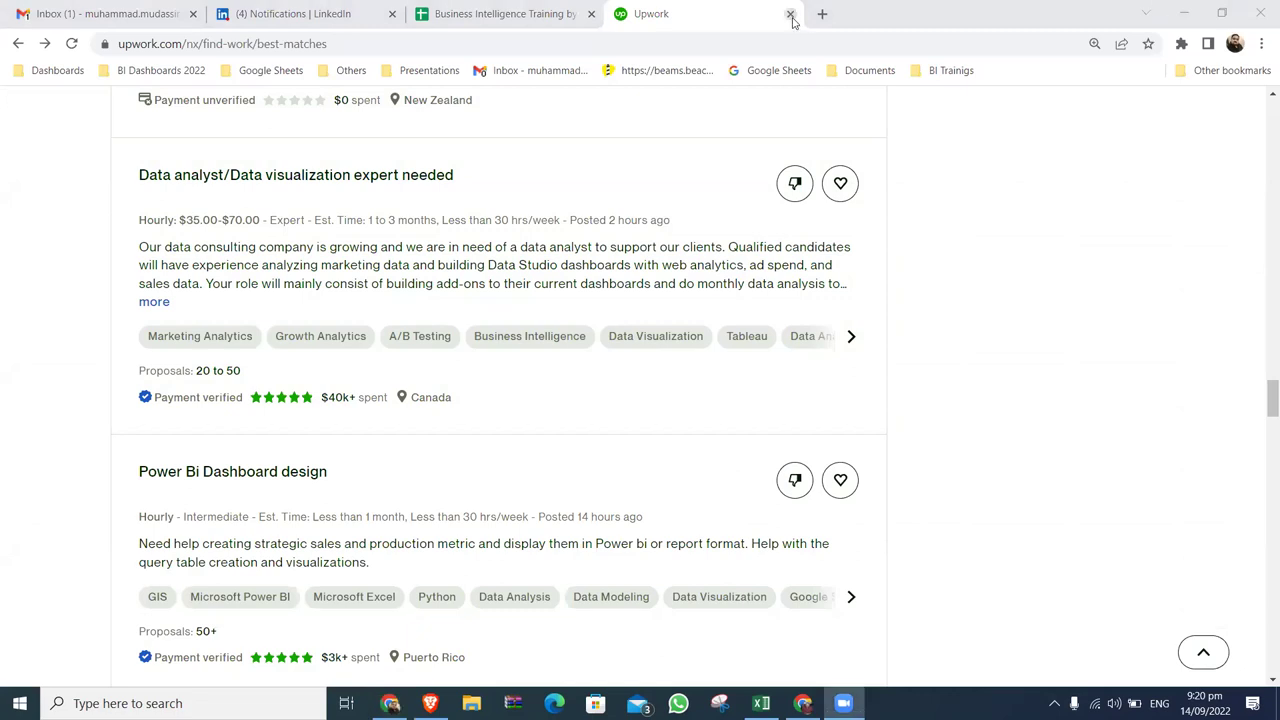
{"action": "left_click", "coordinate": [505, 13]}
{"action": "left_click", "coordinate": [790, 13]}
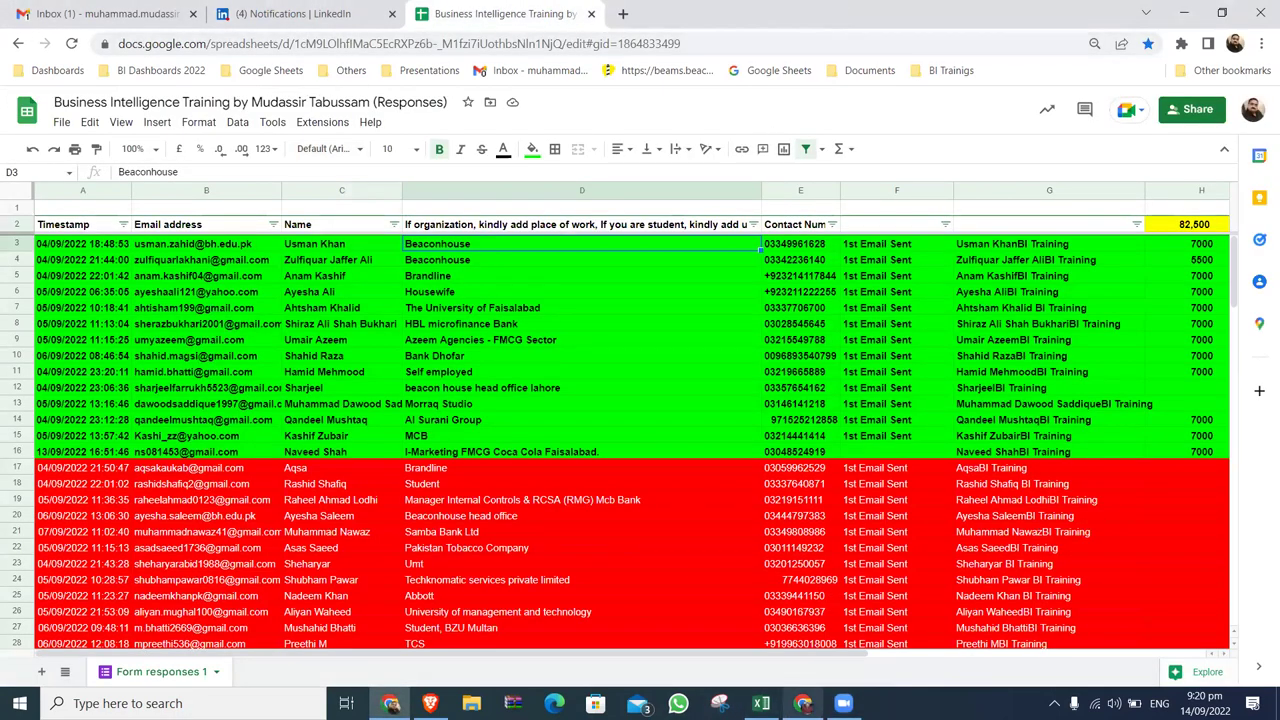
{"action": "left_click", "coordinate": [805, 703]}
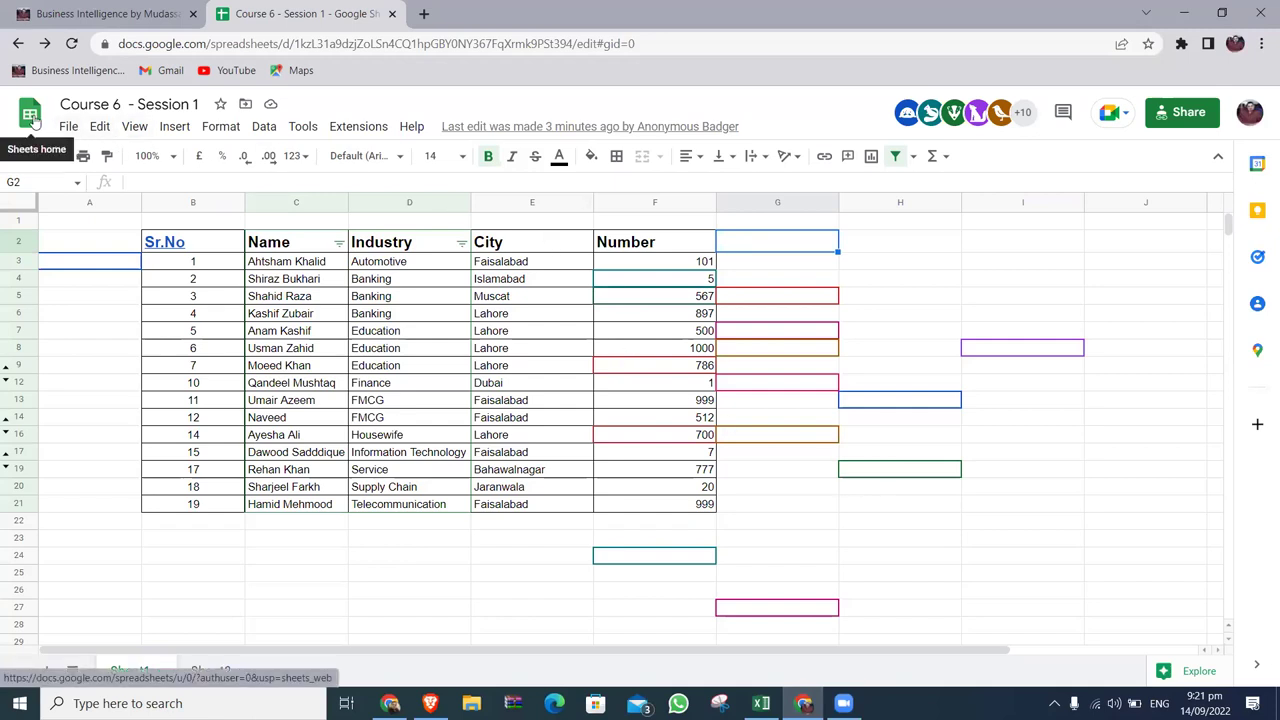
Search 'google drive' in a new tab, back out of Cloud Storage, then return to the sheet.
{"action": "left_click", "coordinate": [423, 13]}
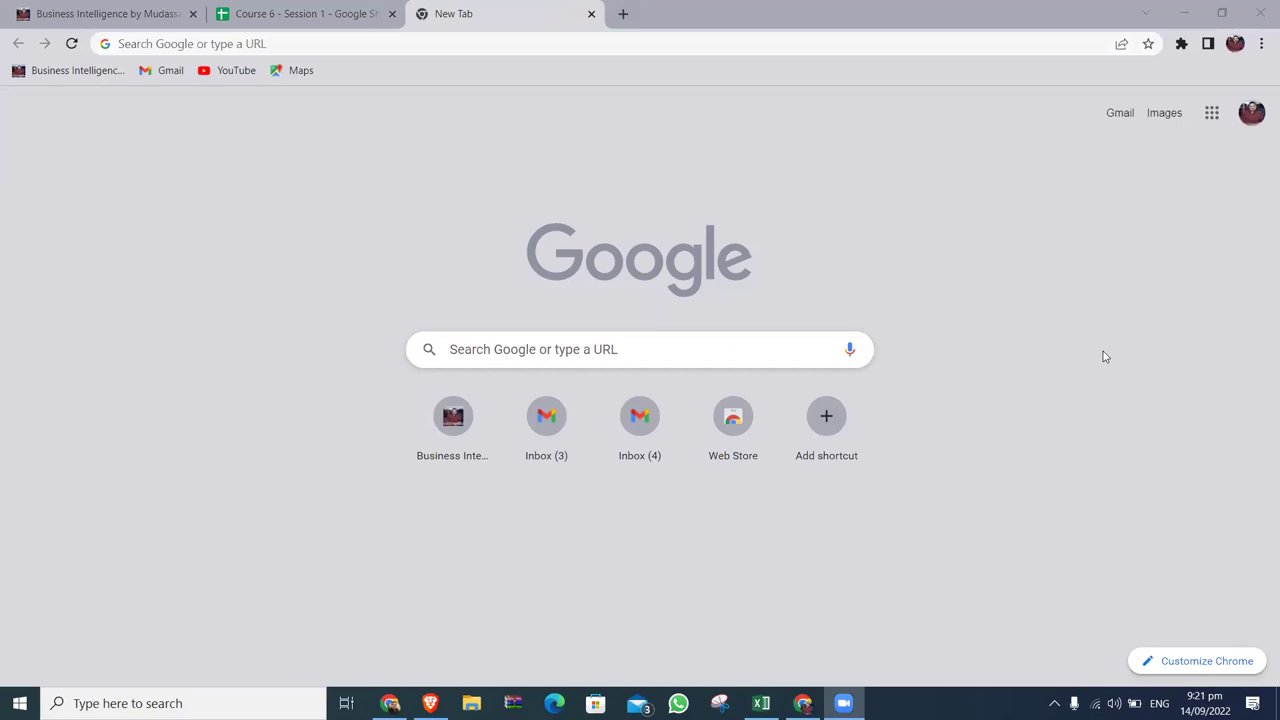
{"action": "left_click", "coordinate": [392, 41]}
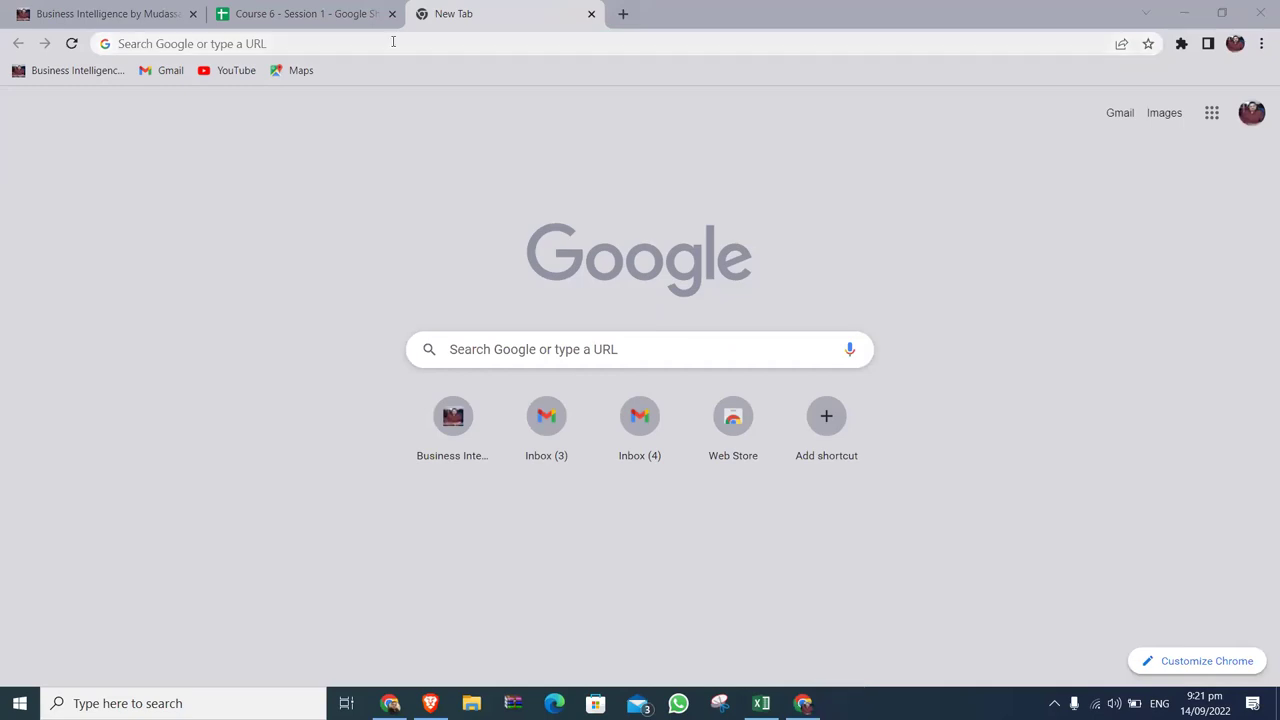
{"action": "type", "text": "google drive"}
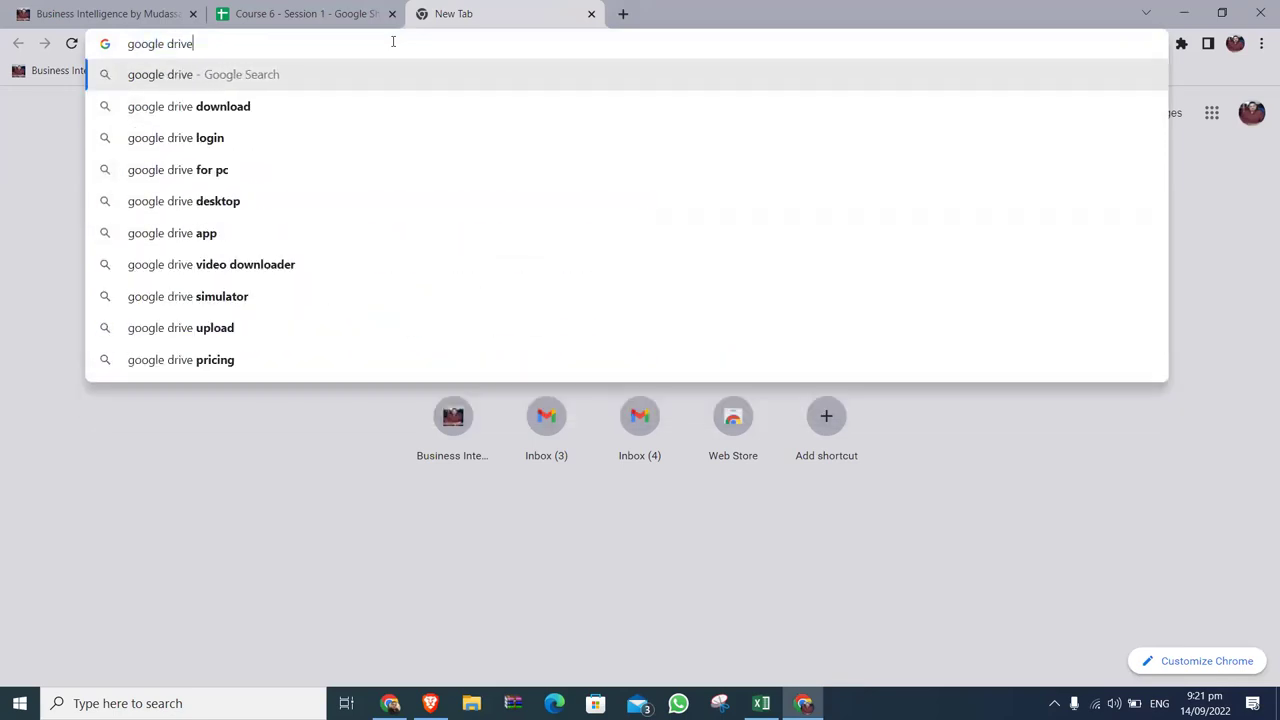
{"action": "key", "text": "Return"}
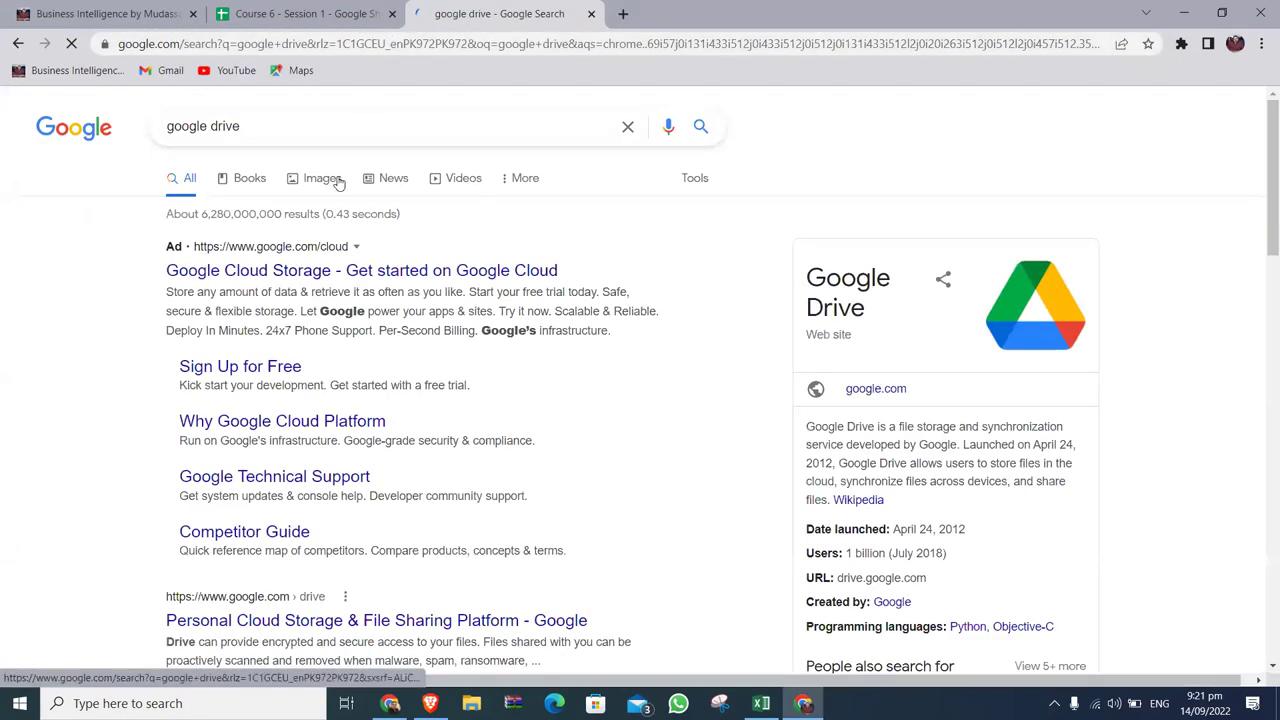
{"action": "left_click", "coordinate": [323, 276]}
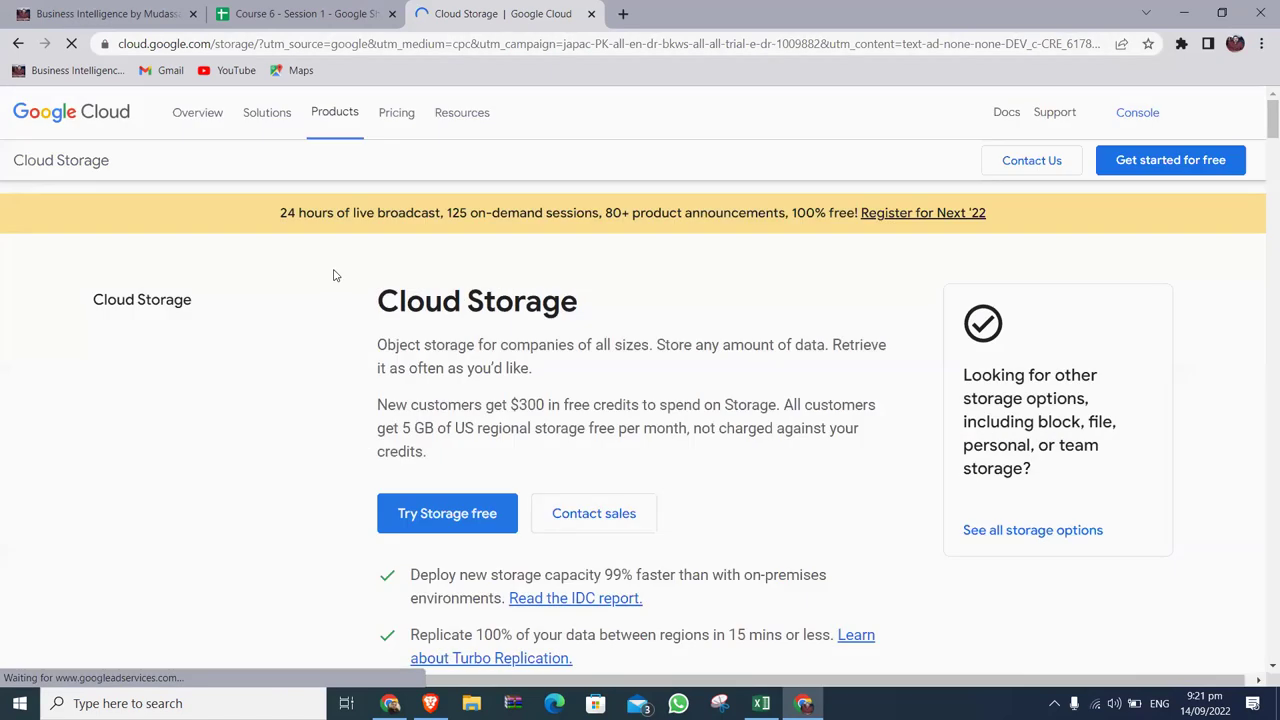
{"action": "left_click", "coordinate": [18, 44]}
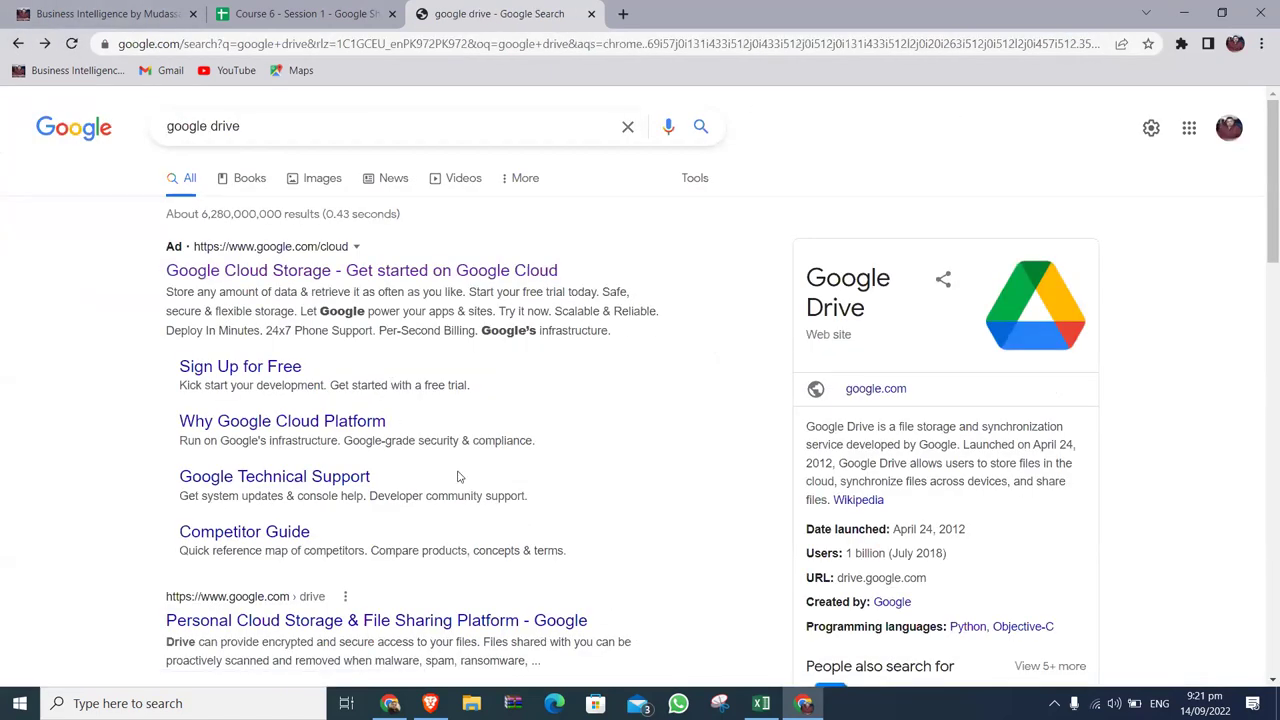
{"action": "left_click", "coordinate": [285, 13]}
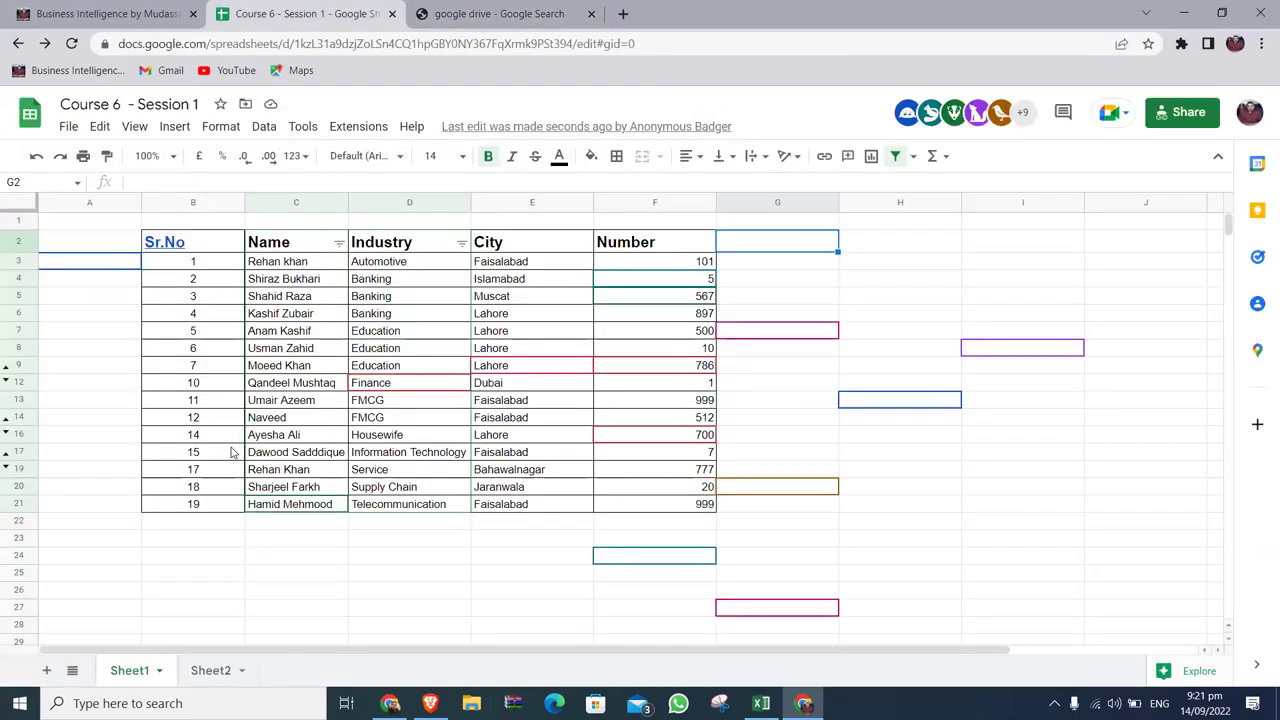
Unhide the hidden rows 10, 11, 15 and 18.
{"action": "left_click", "coordinate": [232, 452]}
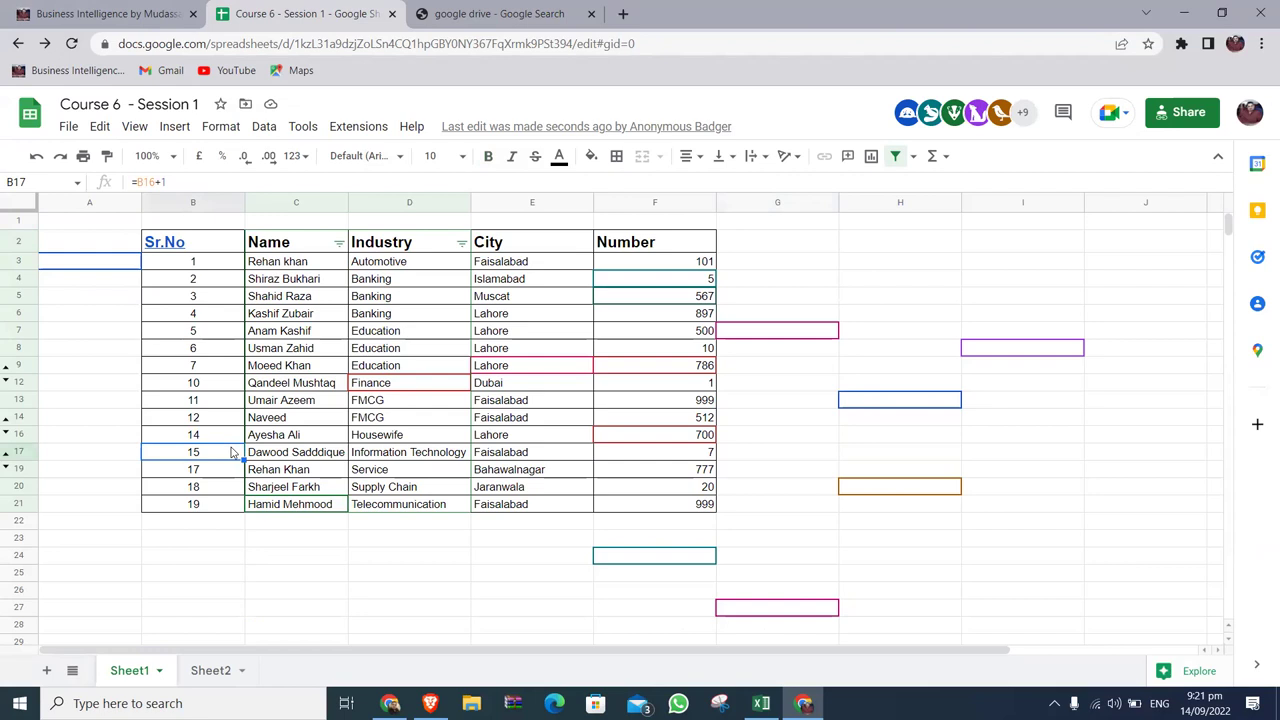
{"action": "left_click", "coordinate": [5, 380]}
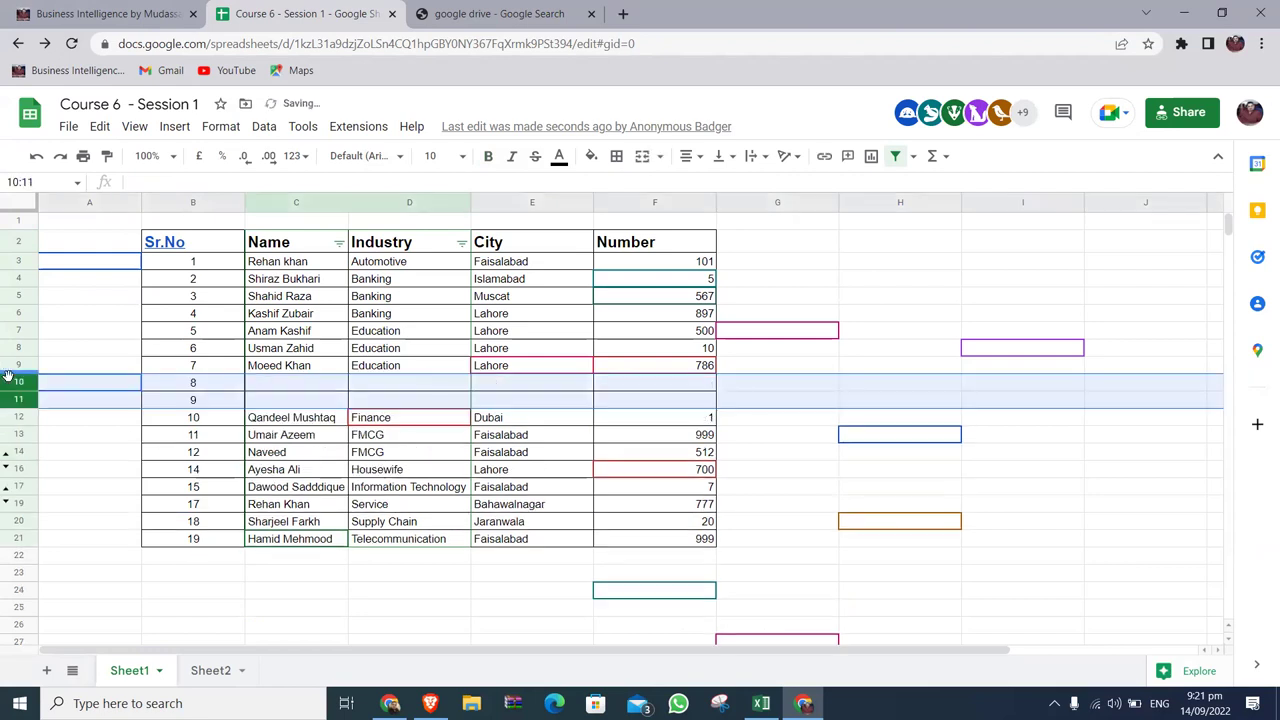
{"action": "left_click", "coordinate": [5, 459]}
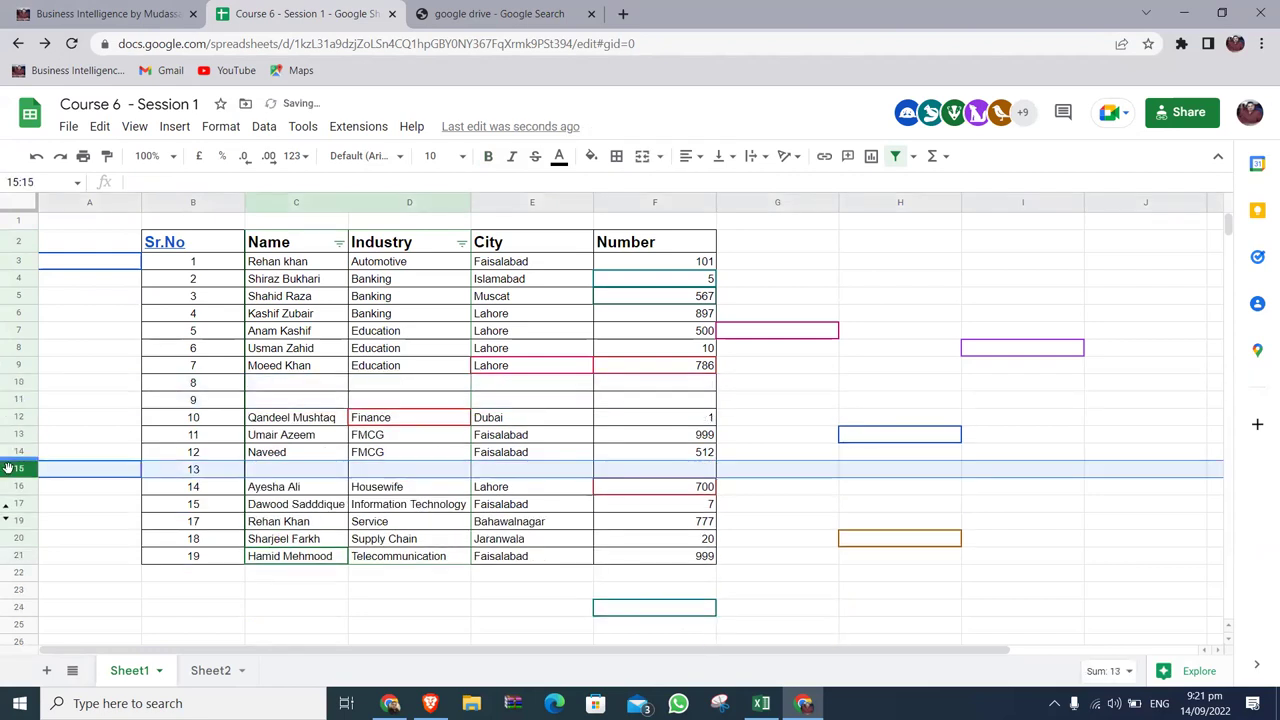
{"action": "left_click", "coordinate": [6, 520]}
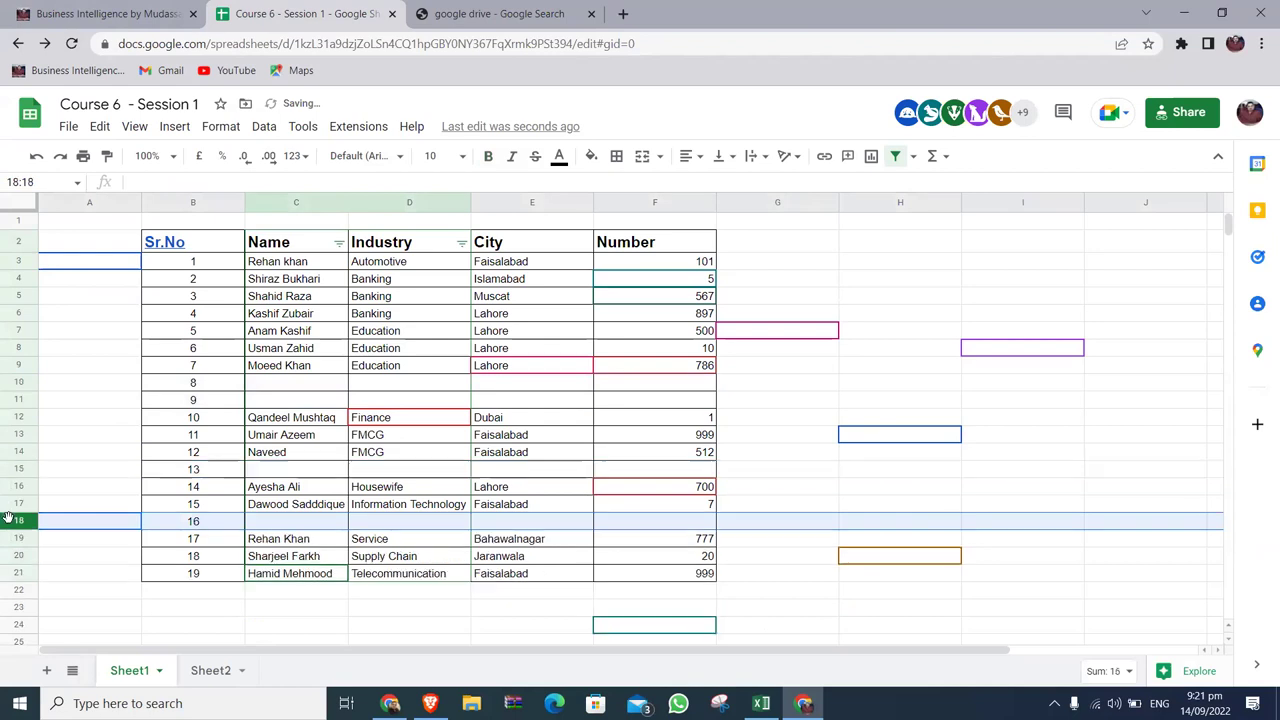
Delete the empty rows 10, 13 and 15 from the table.
{"action": "left_click", "coordinate": [24, 381]}
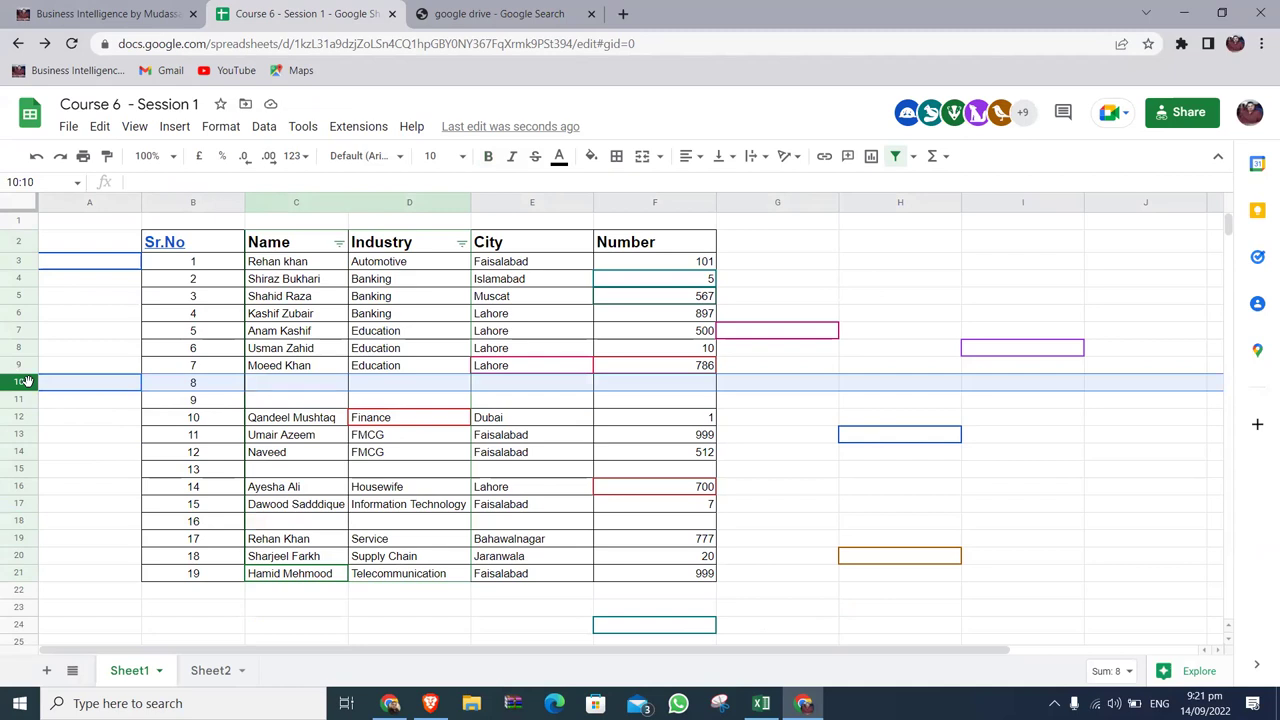
{"action": "right_click", "coordinate": [27, 381]}
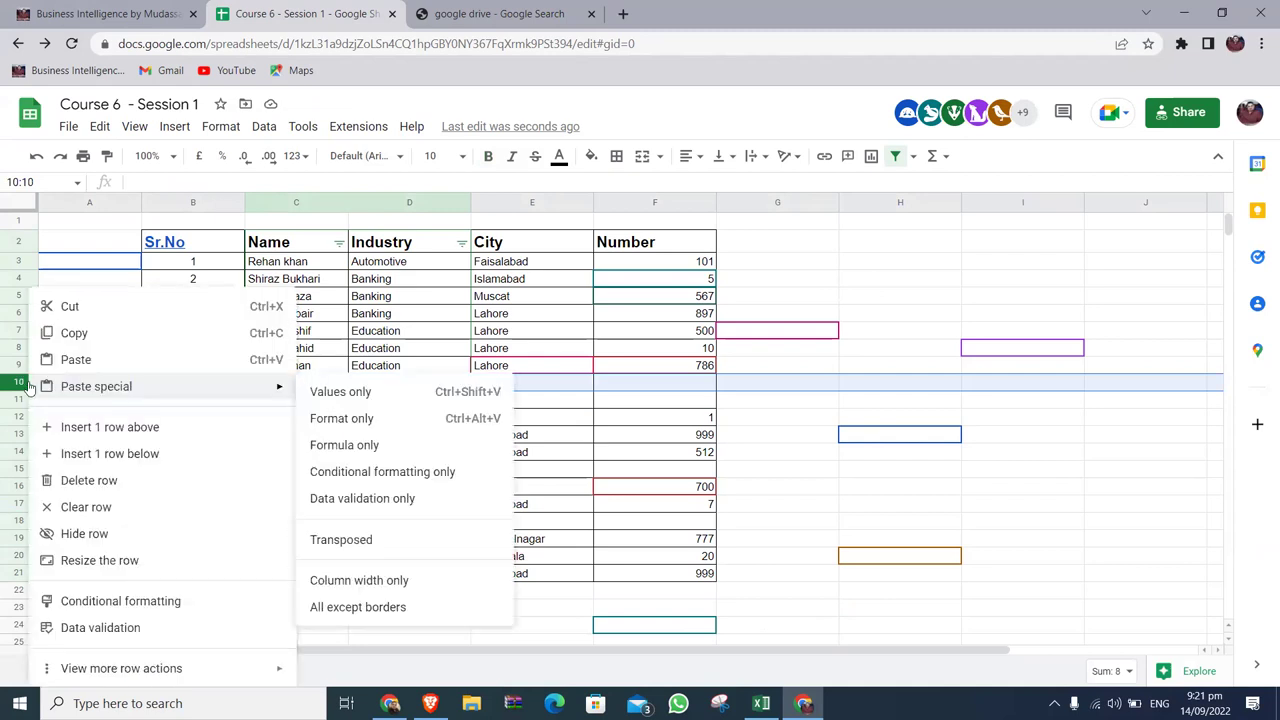
{"action": "left_click", "coordinate": [92, 480]}
{"action": "key", "text": "ctrl+f"}
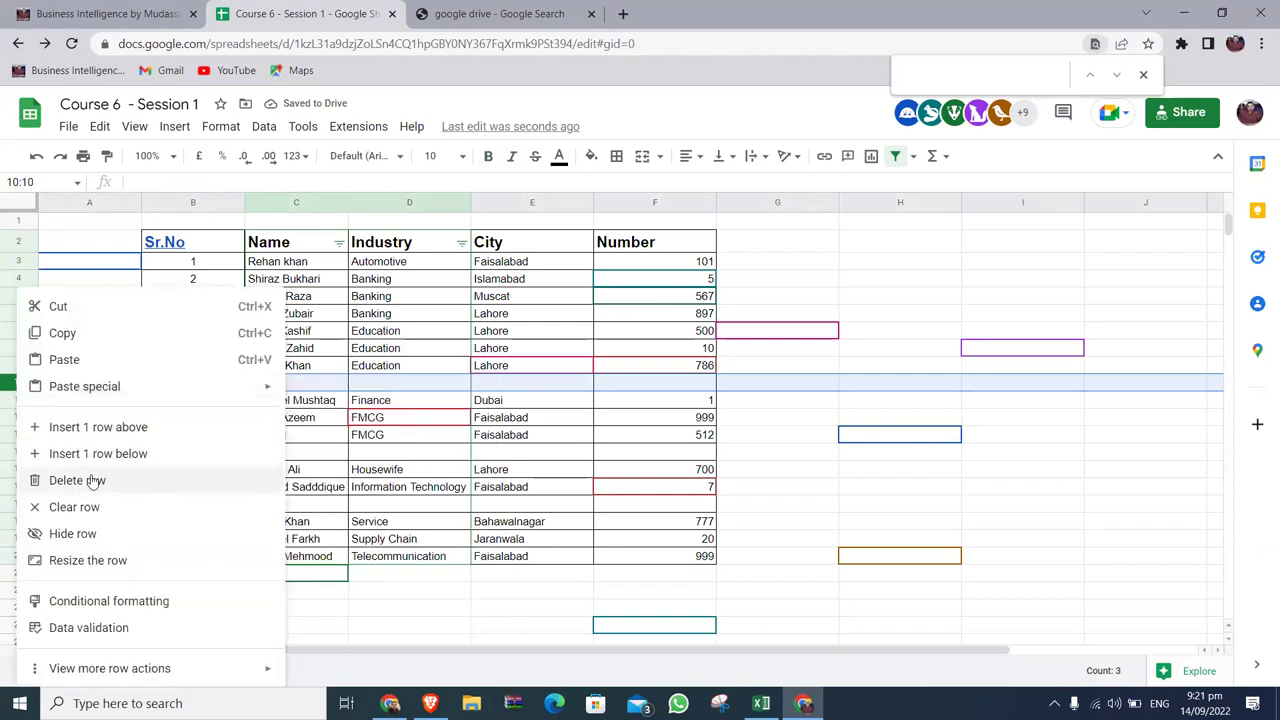
{"action": "left_click", "coordinate": [92, 481]}
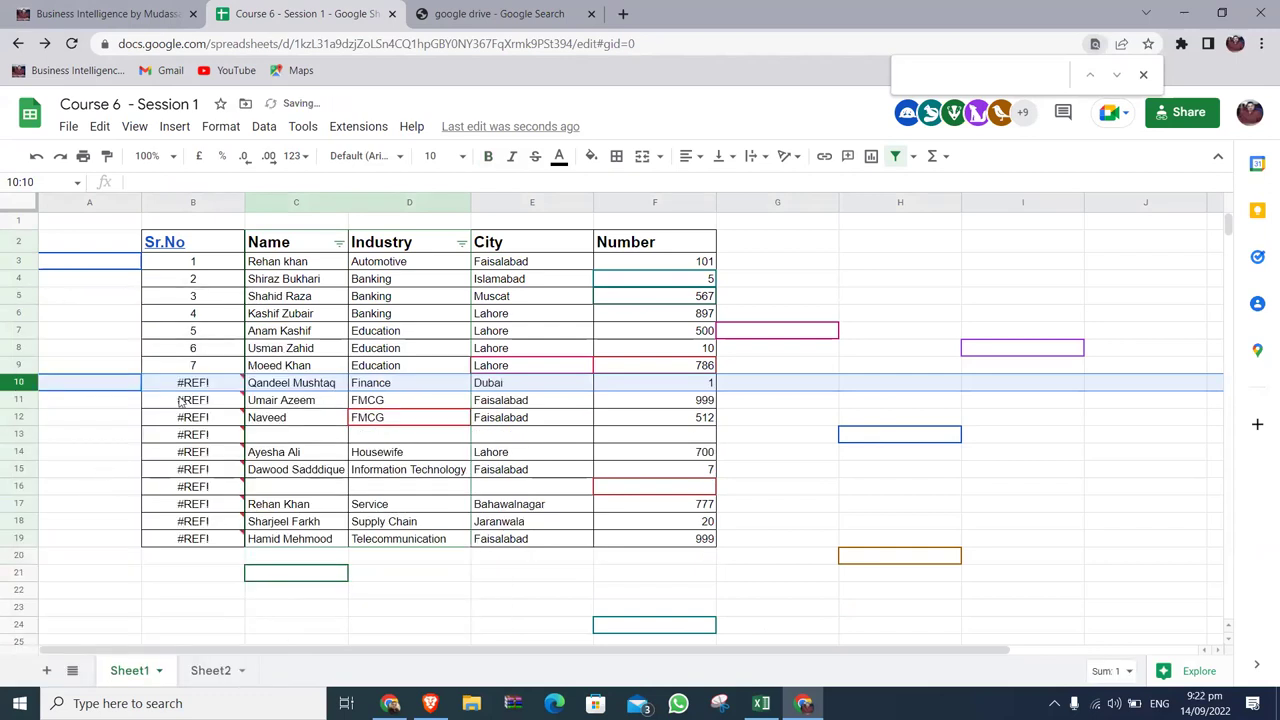
{"action": "left_click", "coordinate": [18, 434]}
{"action": "right_click", "coordinate": [18, 434]}
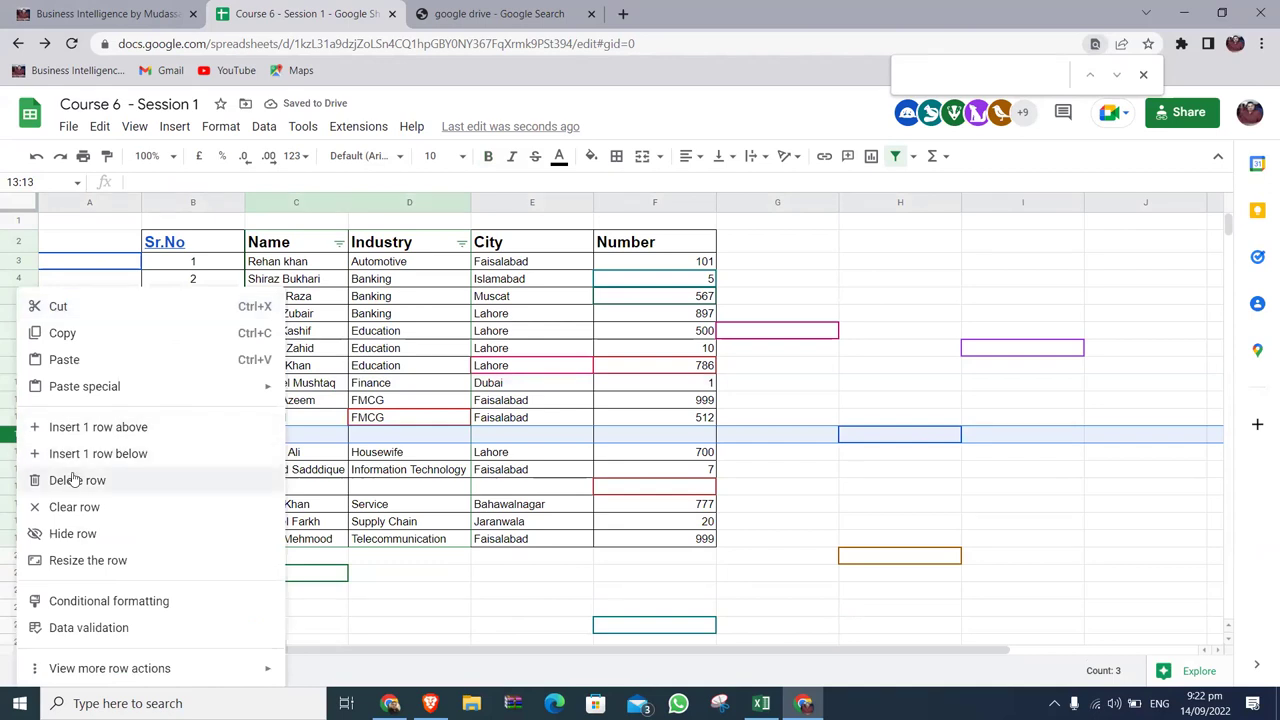
{"action": "left_click", "coordinate": [74, 480]}
{"action": "left_click", "coordinate": [26, 483]}
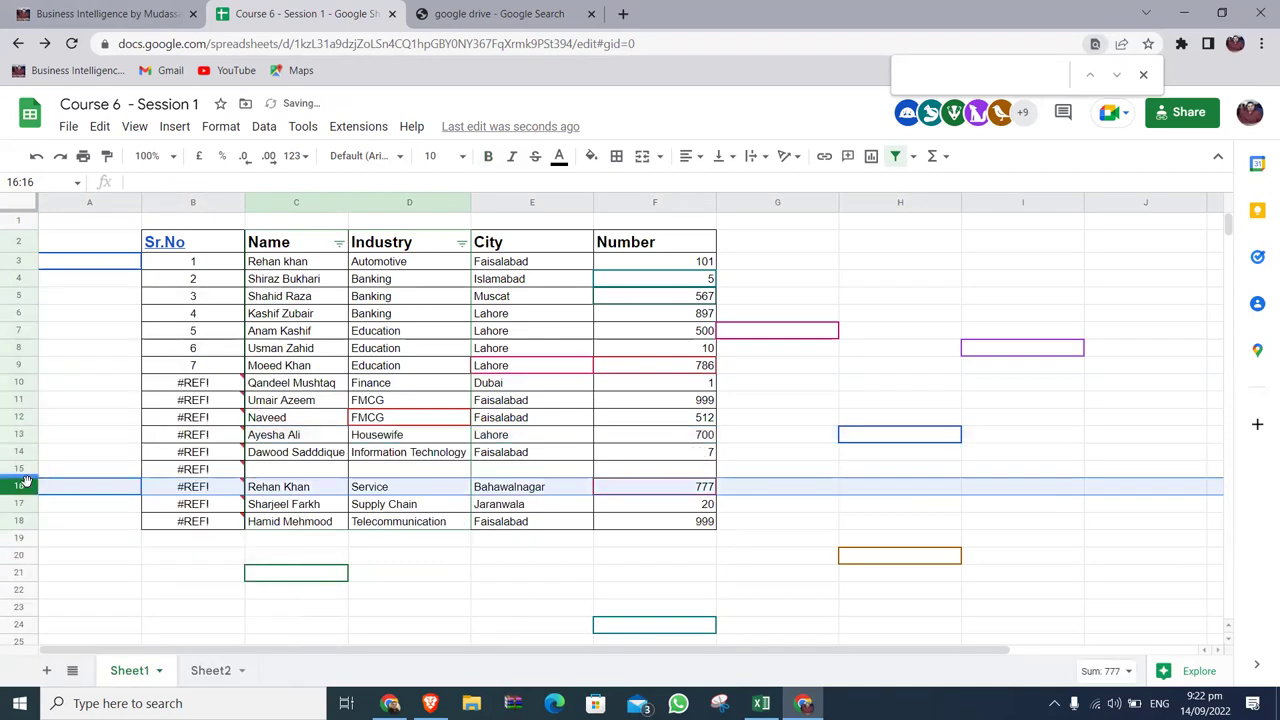
{"action": "left_click", "coordinate": [24, 469]}
{"action": "right_click", "coordinate": [24, 470]}
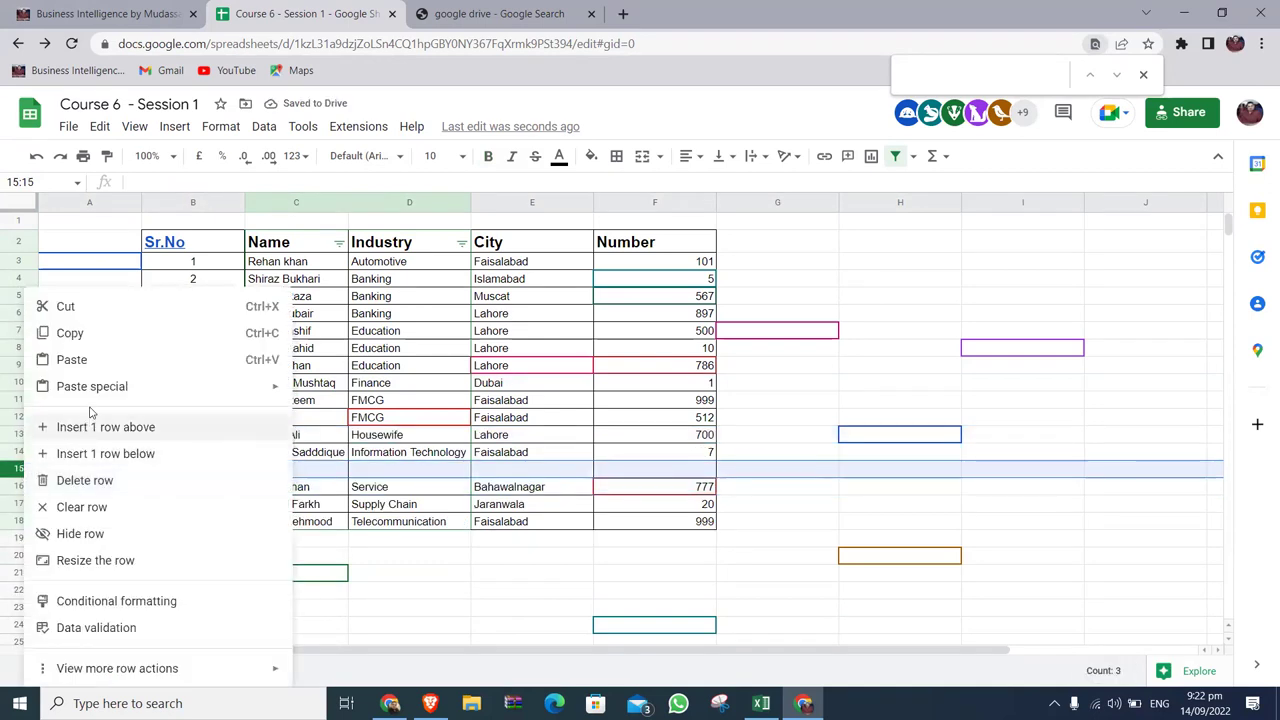
{"action": "left_click", "coordinate": [104, 480]}
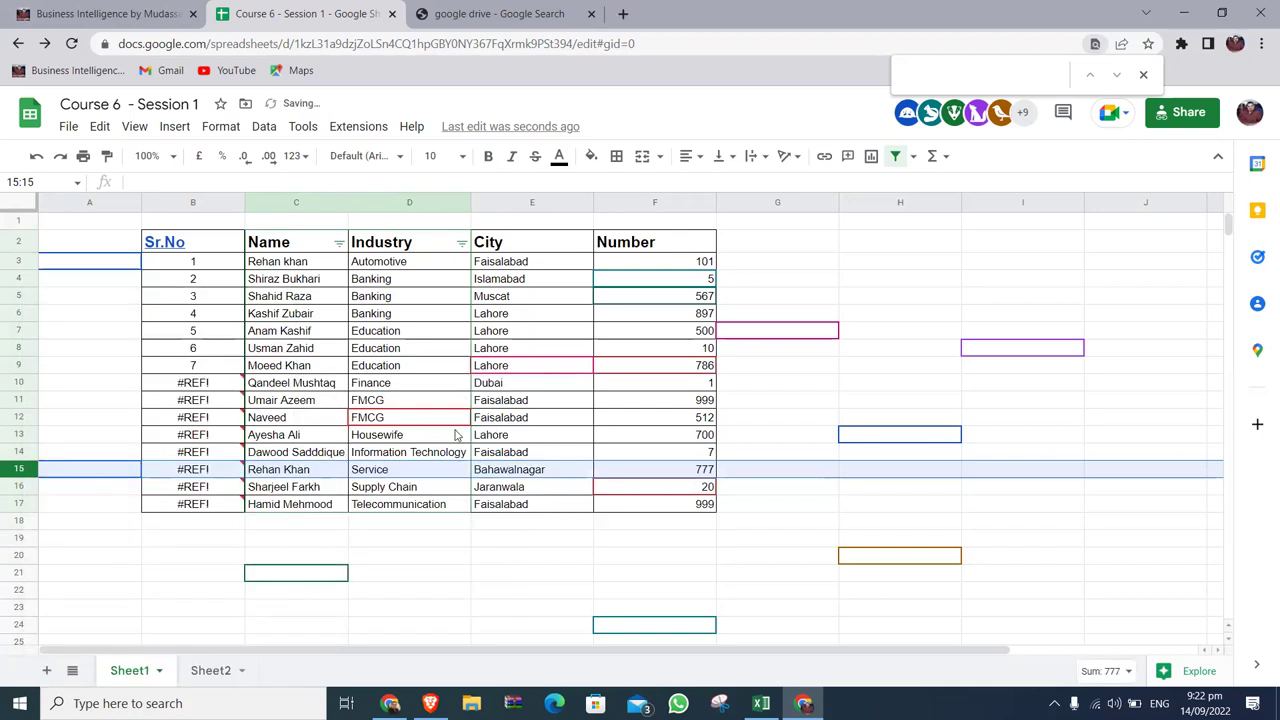
Fill the B9 serial formula down B9:B17 so serials run 1 to 15.
{"action": "left_click", "coordinate": [220, 369]}
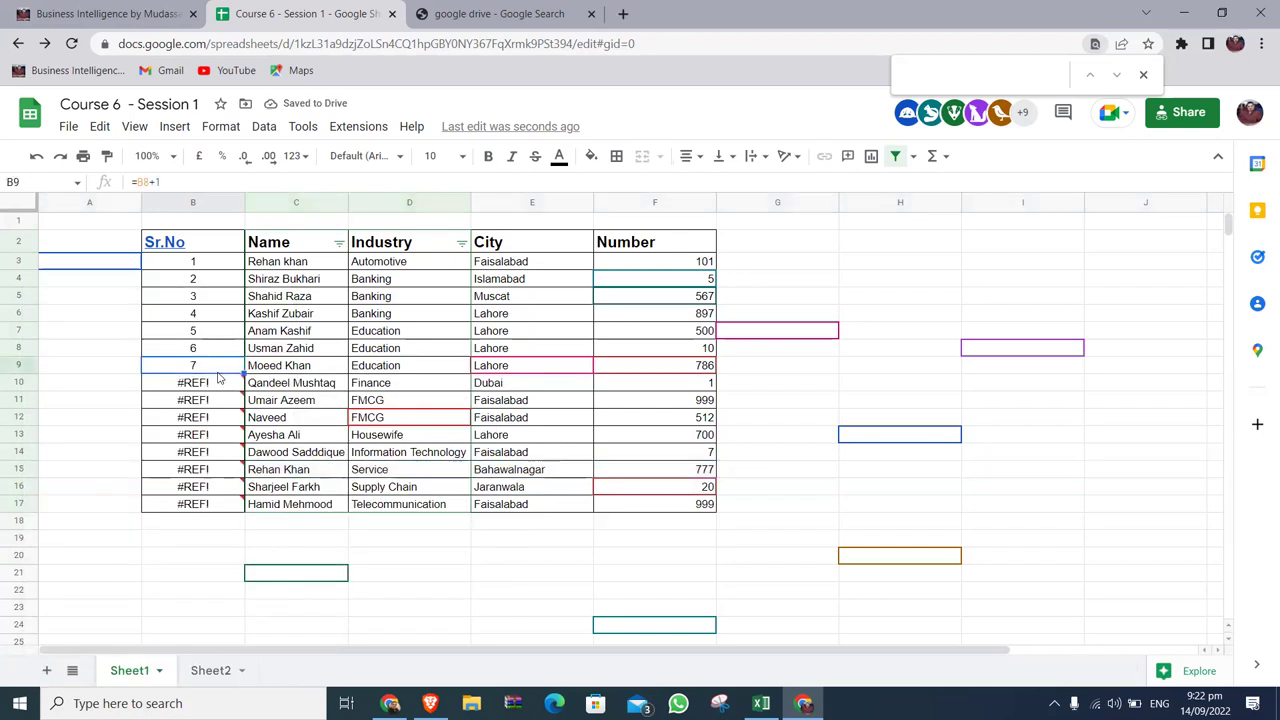
{"action": "key", "text": "ctrl+shift+Down"}
{"action": "key", "text": "ctrl+v"}
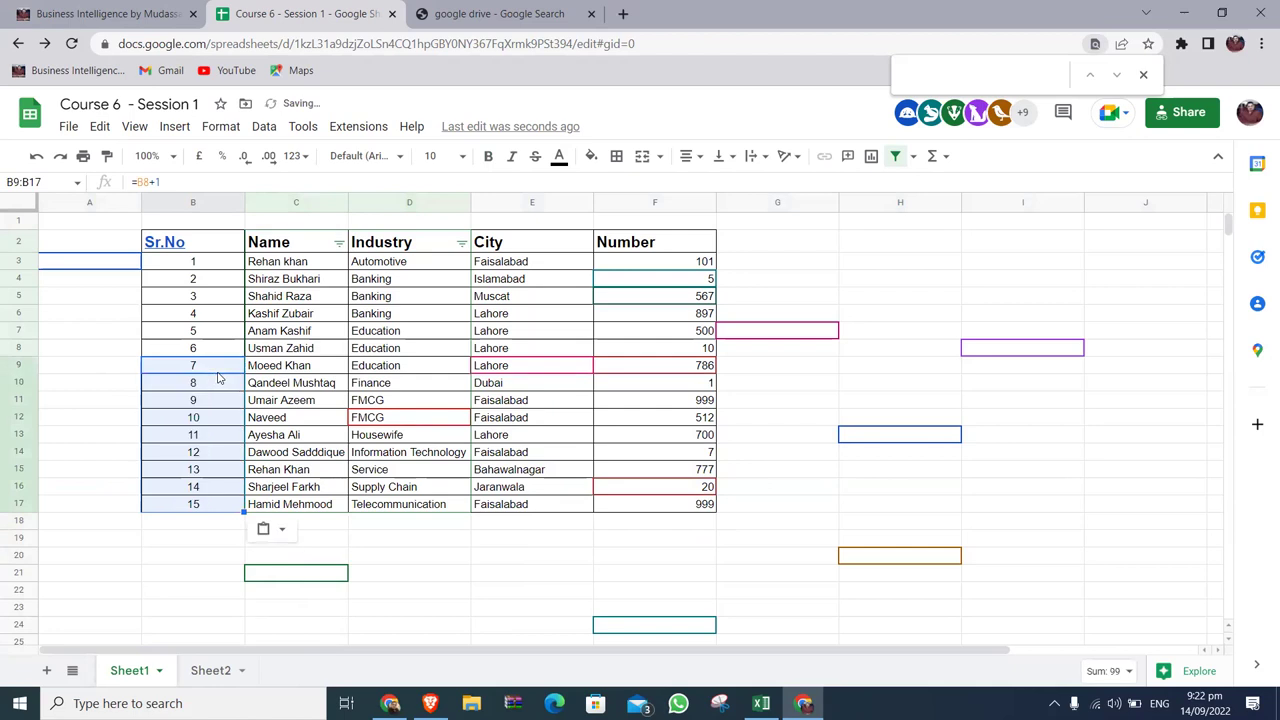
{"action": "key", "text": "ctrl+Tab"}
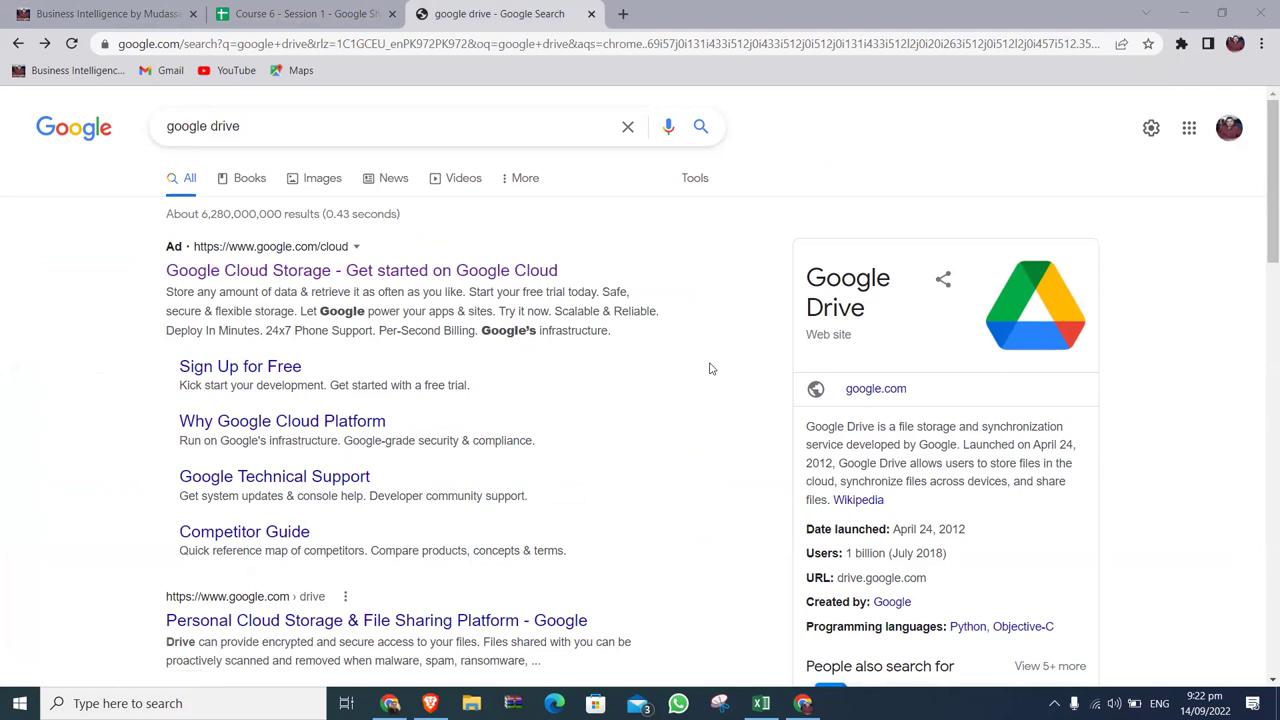
Open the 'Personal Cloud Storage & File Sharing Platform - Google' result.
{"action": "scroll", "coordinate": [640, 440], "scroll_direction": "down", "scroll_amount": 5}
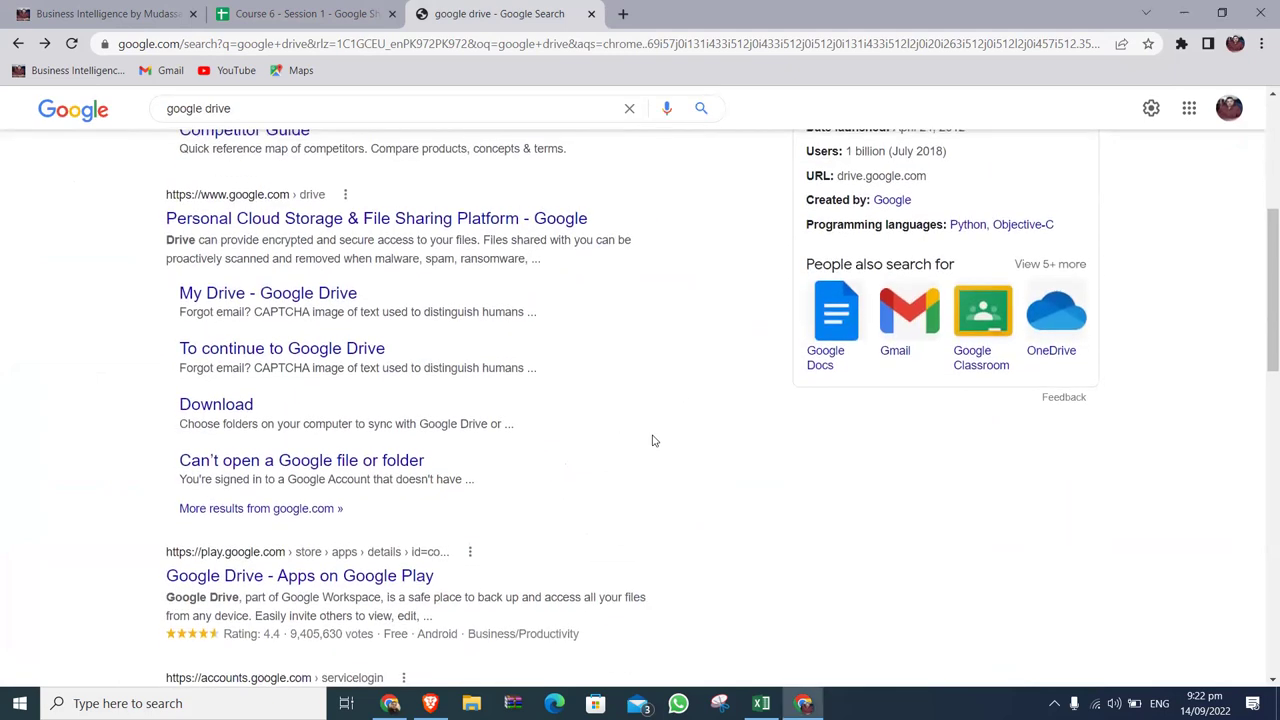
{"action": "left_click", "coordinate": [292, 229]}
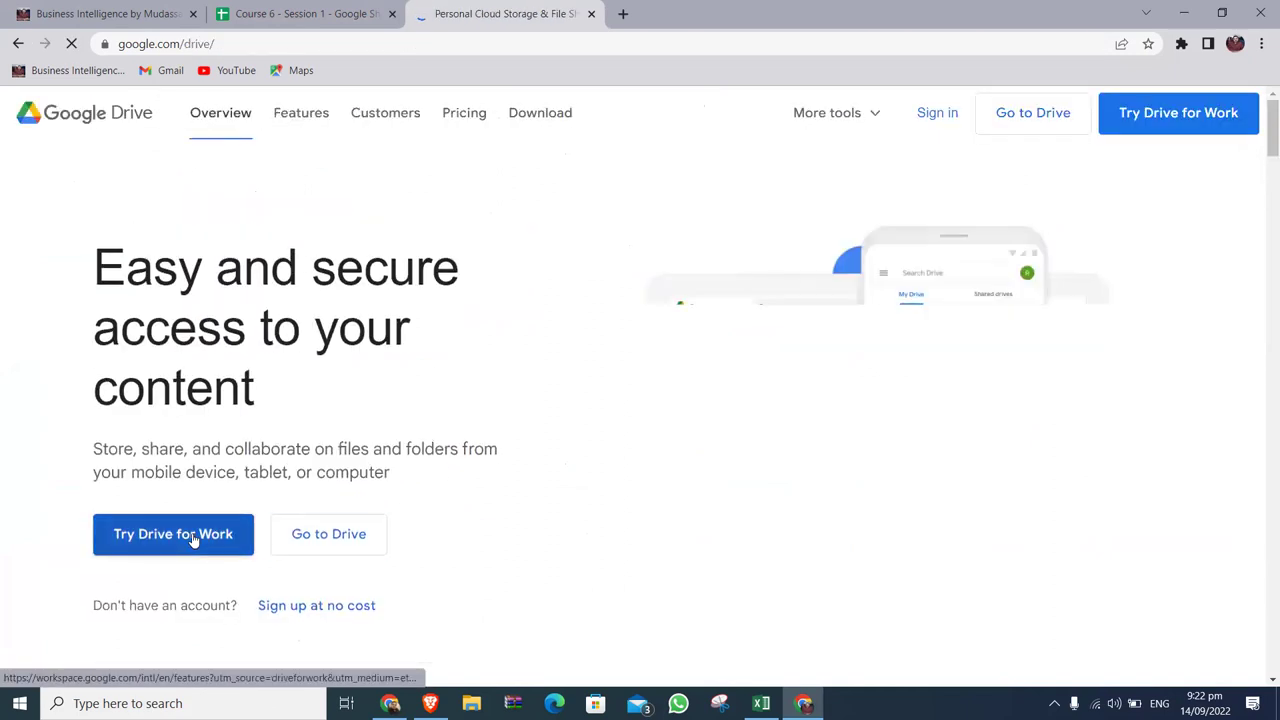
Go to My Drive listing Course 6 - Session 1 and dismiss the onboarding tip.
{"action": "left_click", "coordinate": [342, 528]}
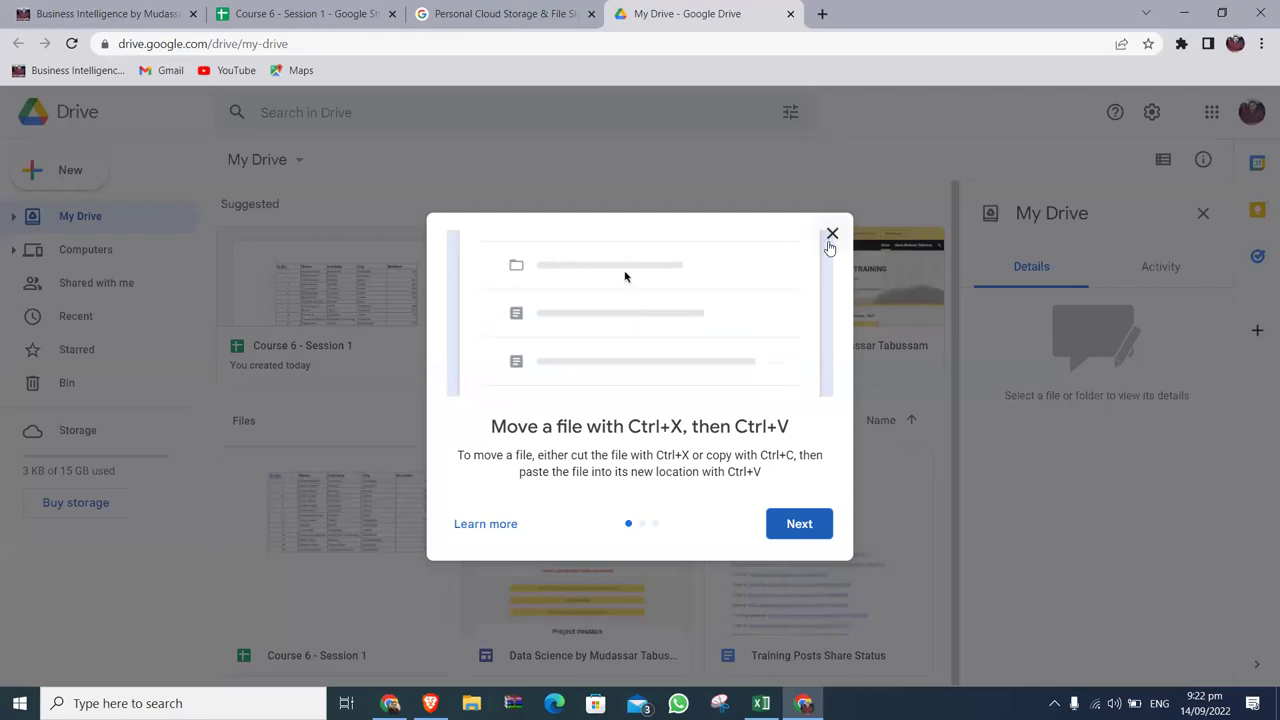
{"action": "left_click", "coordinate": [831, 236]}
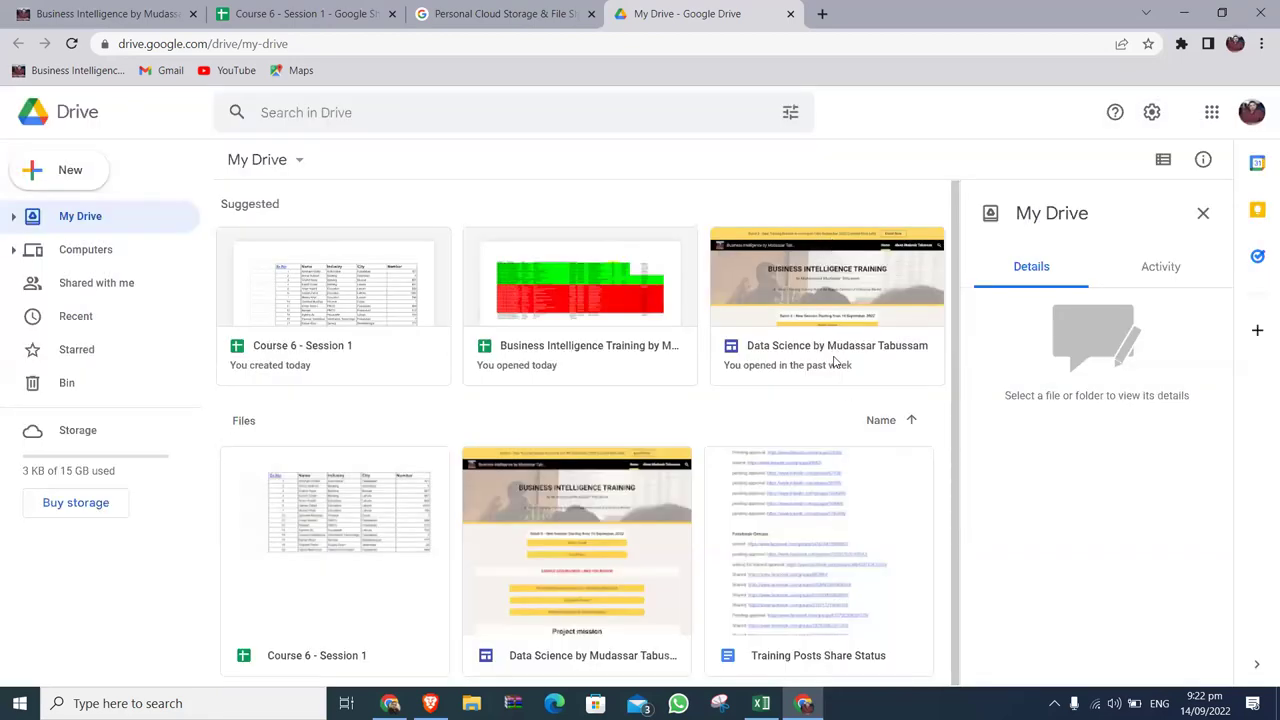
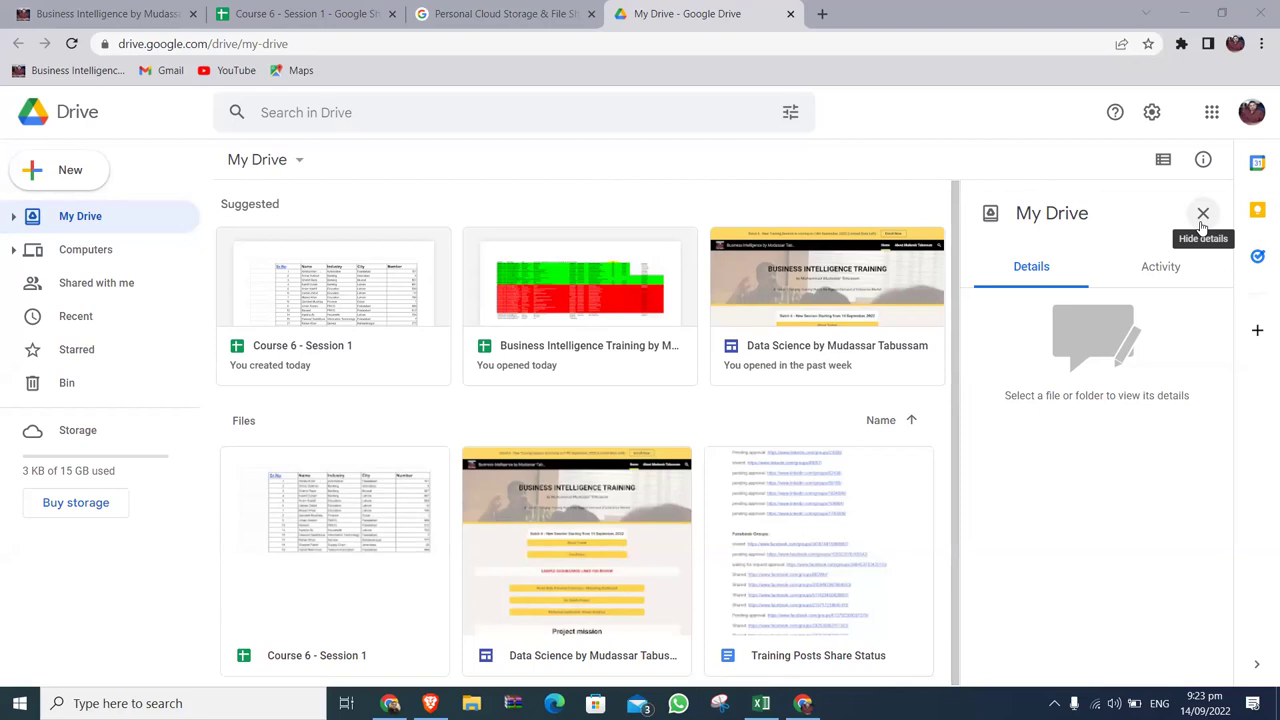
Create a new My Drive folder named 'Course 6 - Session 1'.
{"action": "left_click", "coordinate": [79, 184]}
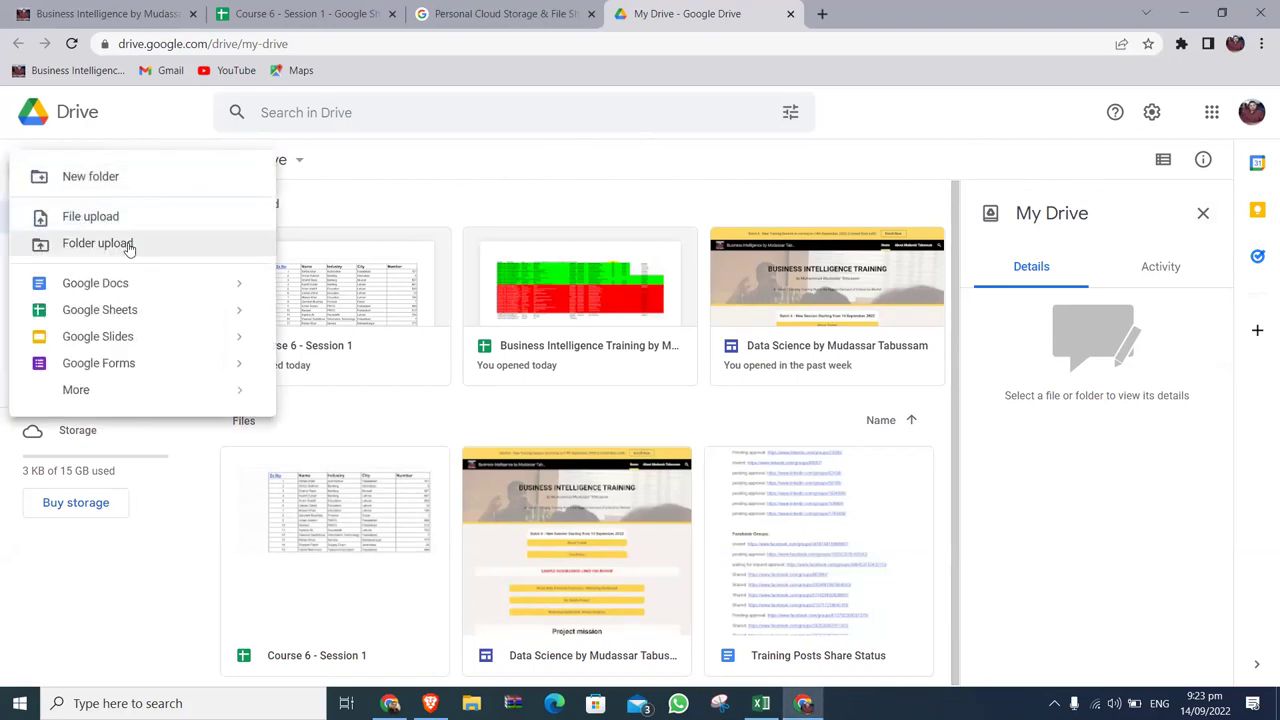
{"action": "left_click", "coordinate": [100, 176]}
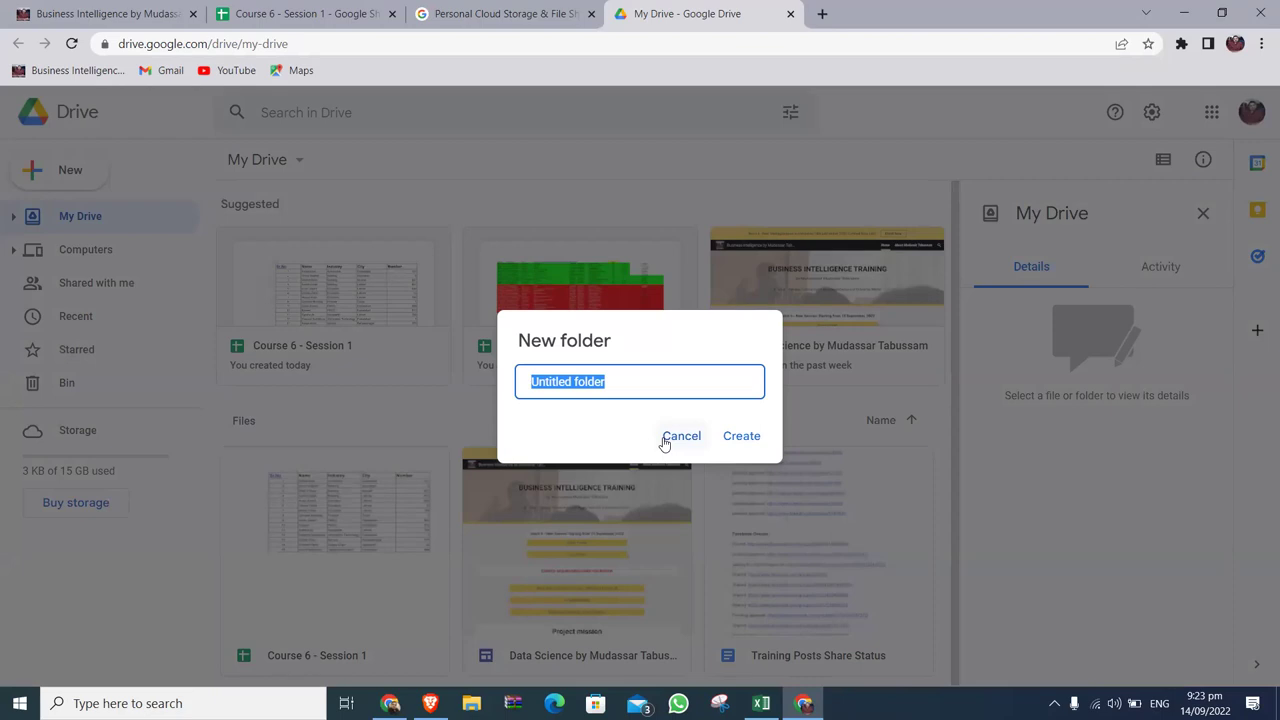
{"action": "type", "text": "Course"}
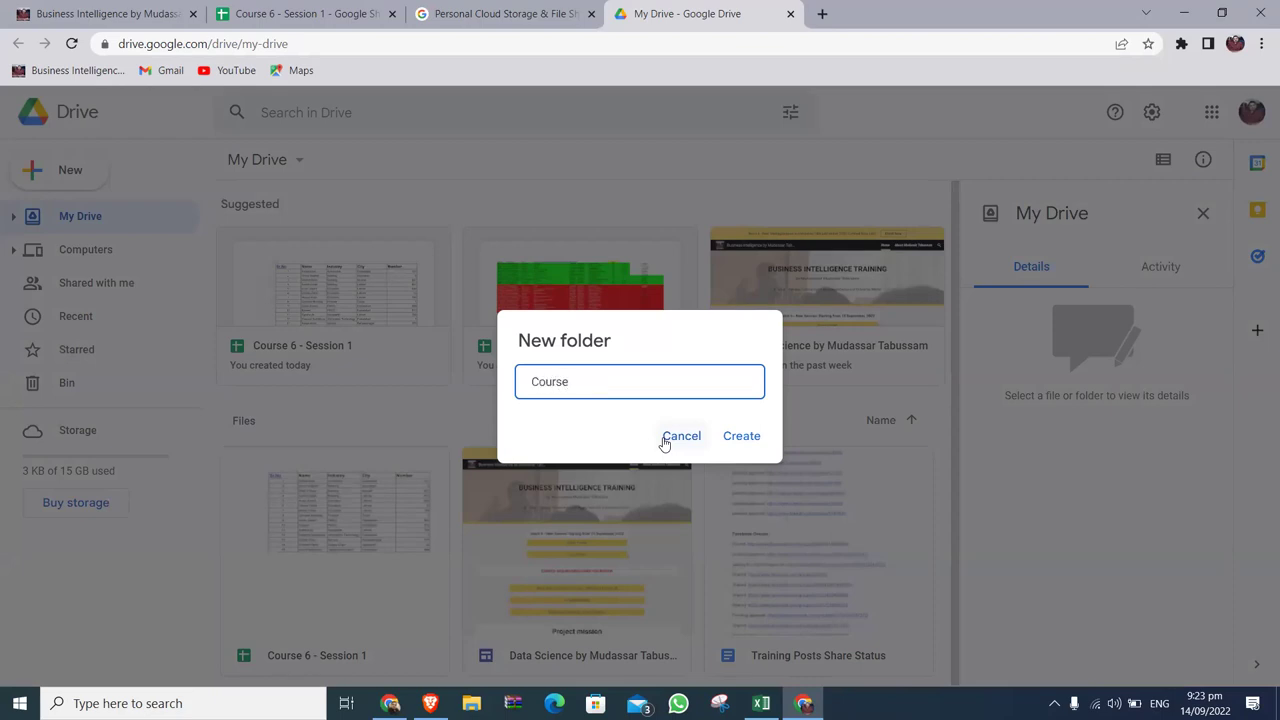
{"action": "type", "text": " 6 - Session 1"}
{"action": "left_click", "coordinate": [740, 436]}
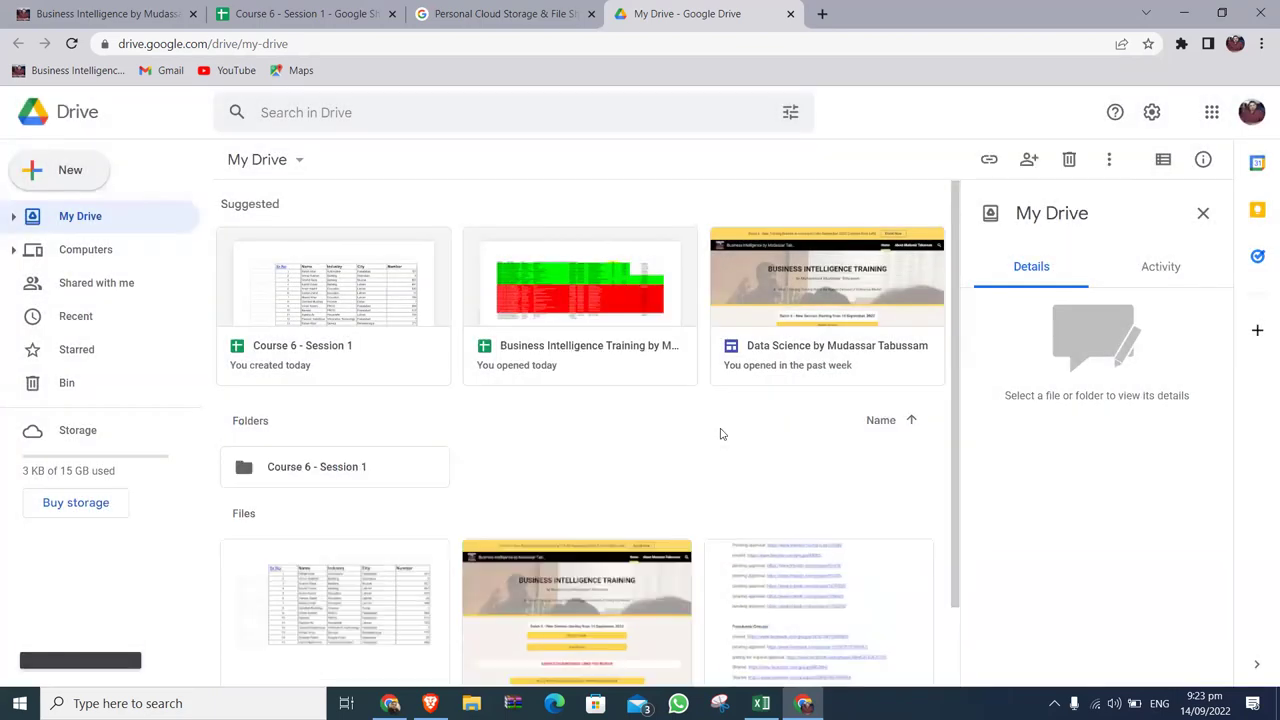
Share the Course 6 - Session 1 folder so anyone with the link is an Editor.
{"action": "right_click", "coordinate": [345, 472]}
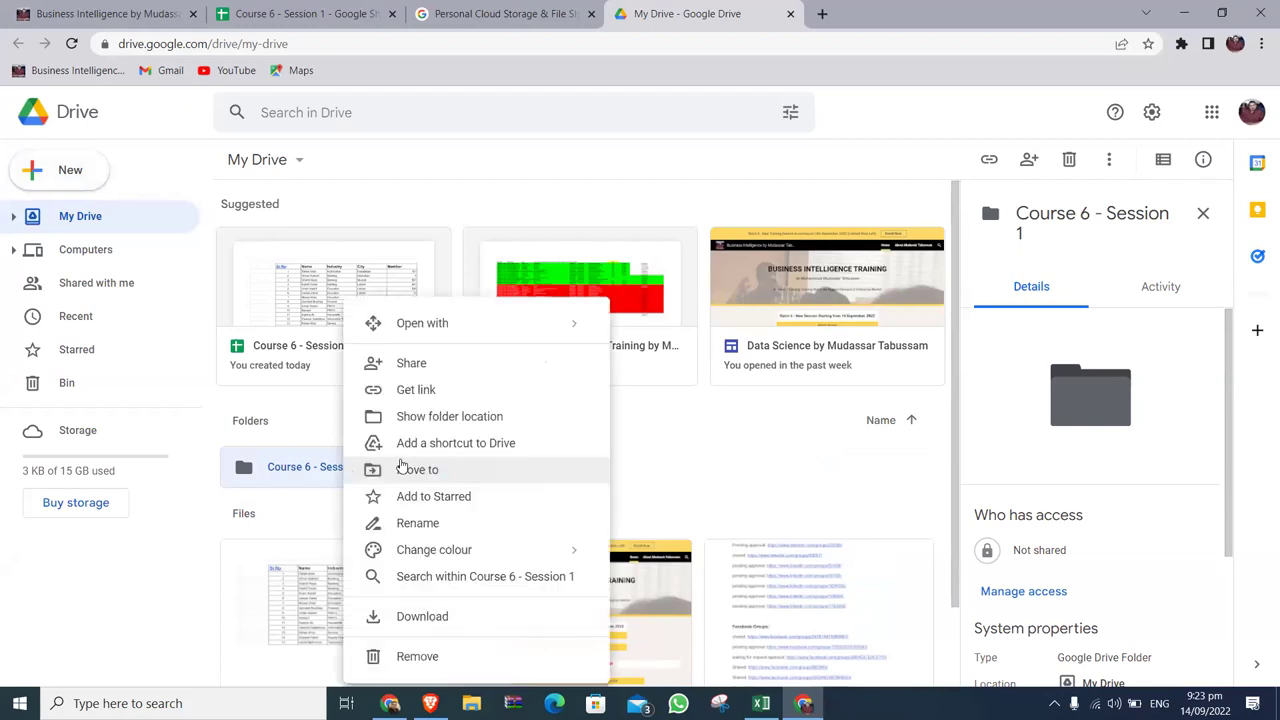
{"action": "left_click", "coordinate": [414, 390]}
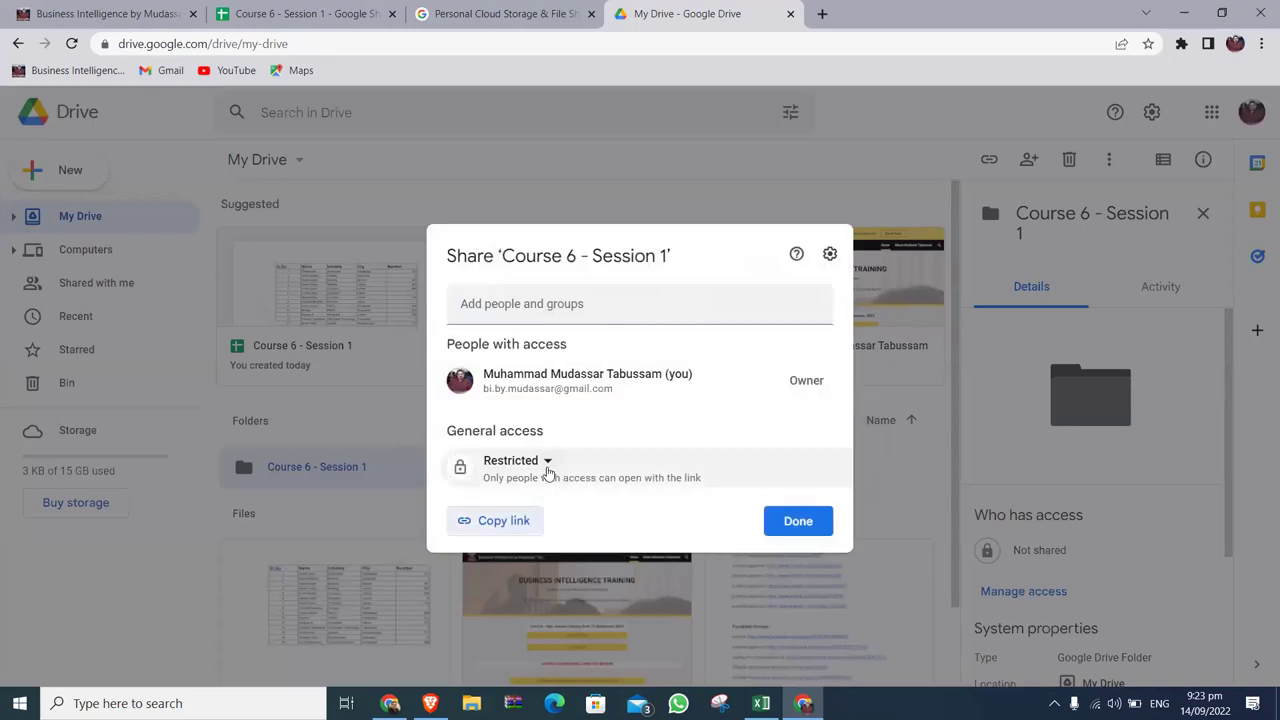
{"action": "left_click", "coordinate": [548, 462]}
{"action": "left_click", "coordinate": [569, 537]}
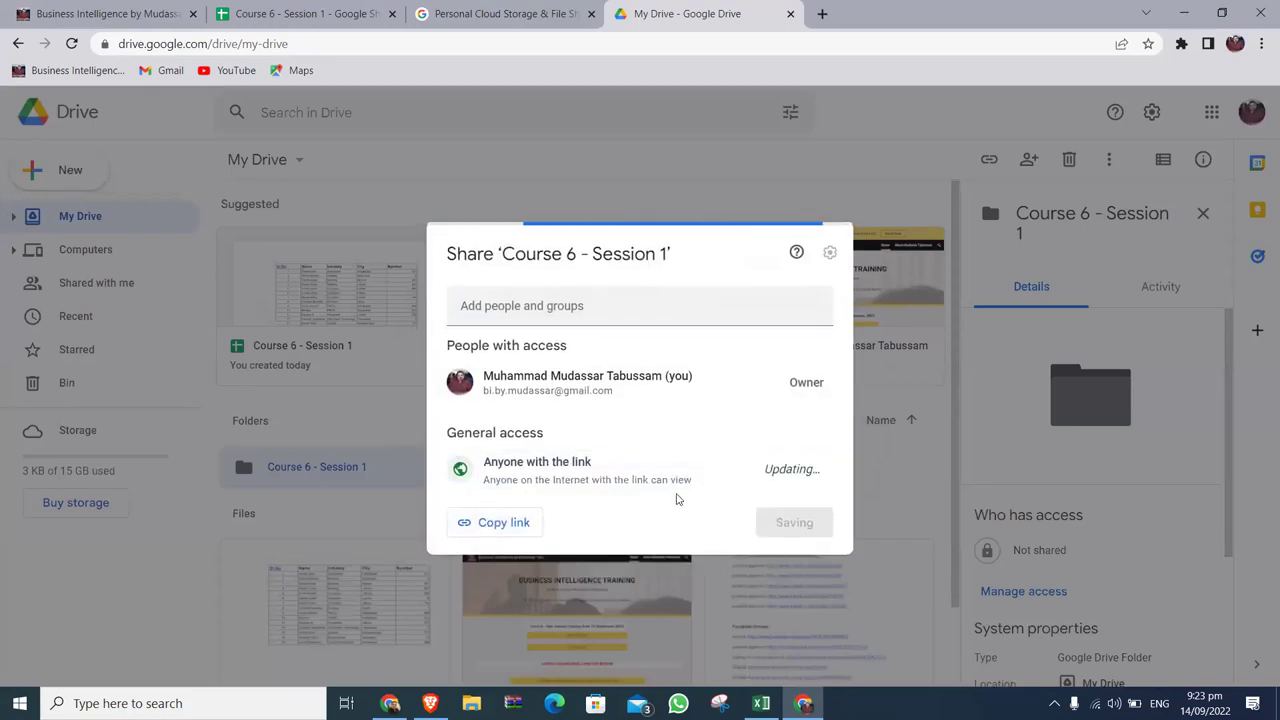
{"action": "left_click", "coordinate": [776, 470]}
{"action": "left_click", "coordinate": [836, 605]}
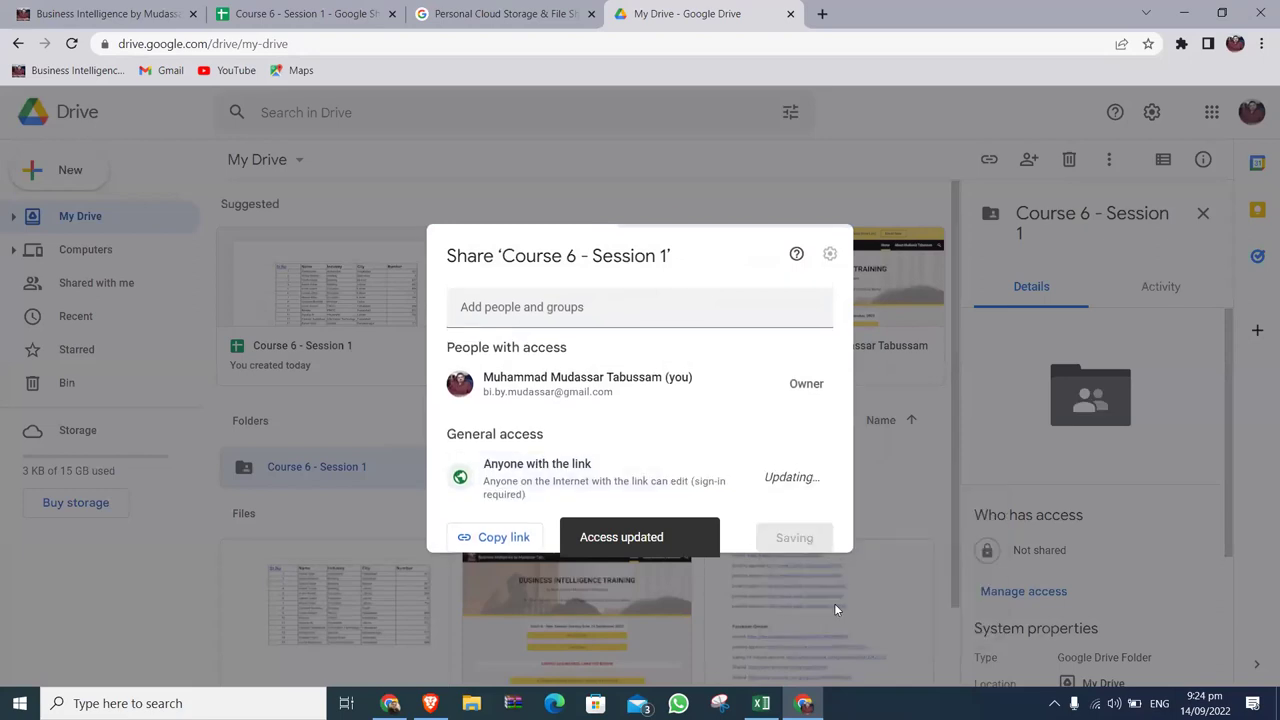
{"action": "left_click", "coordinate": [797, 540]}
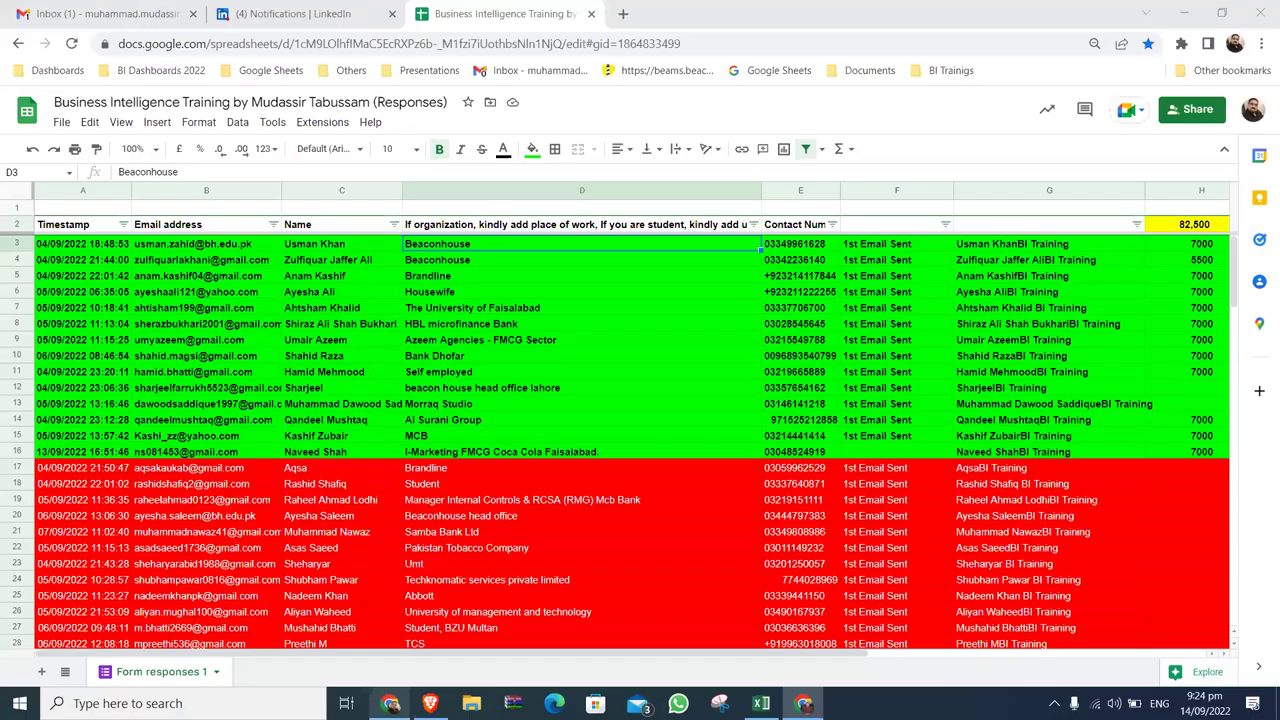
Cycle through the open windows to reach WhatsApp Web.
{"action": "left_click", "coordinate": [390, 703]}
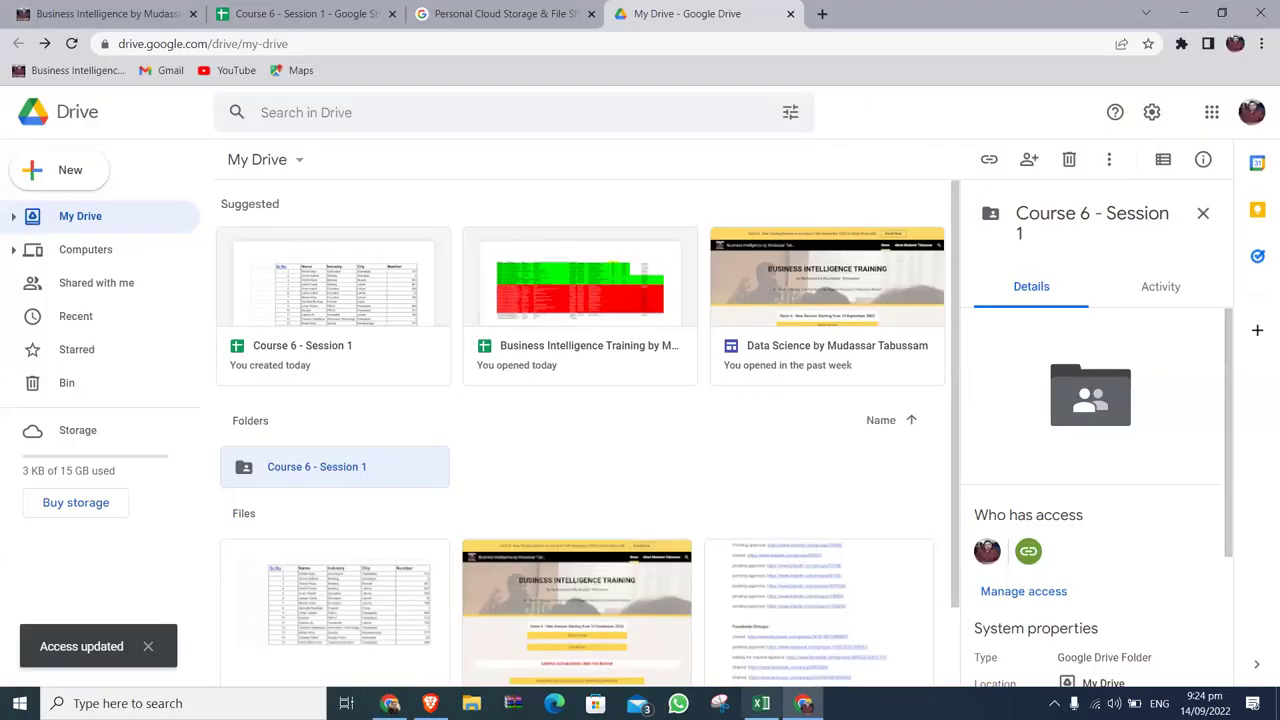
{"action": "left_click", "coordinate": [761, 703]}
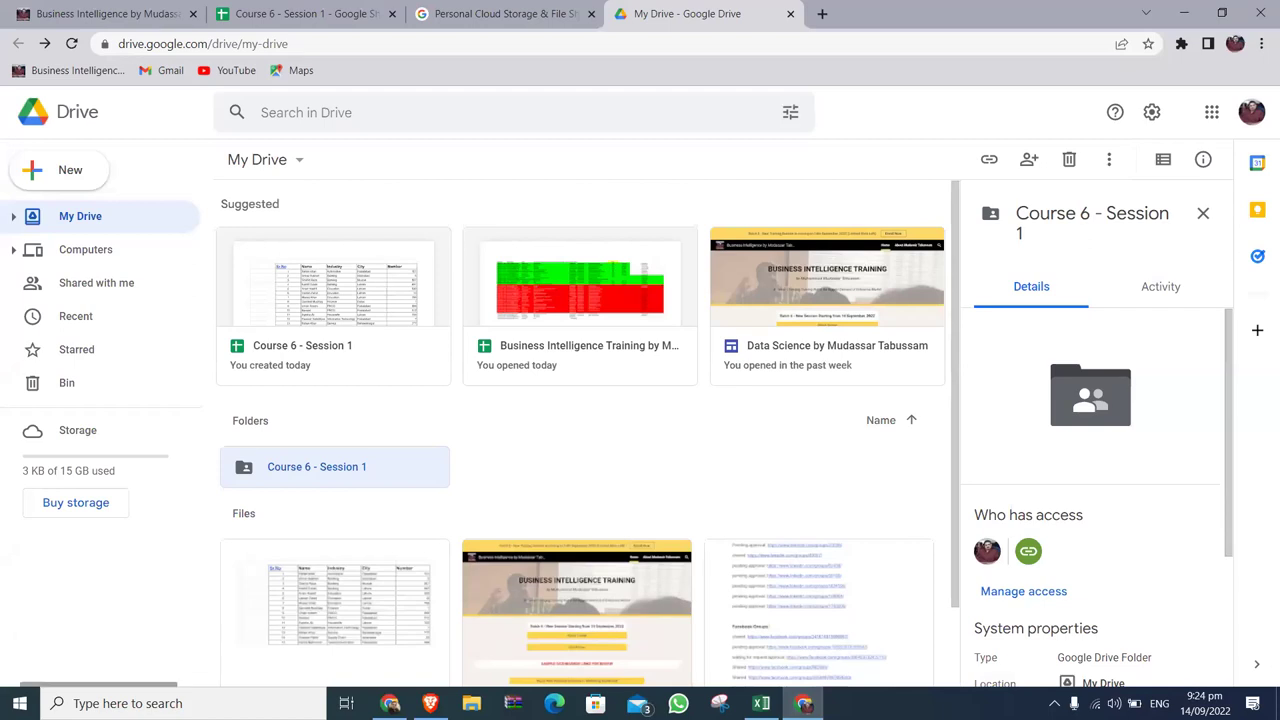
{"action": "left_click", "coordinate": [430, 703]}
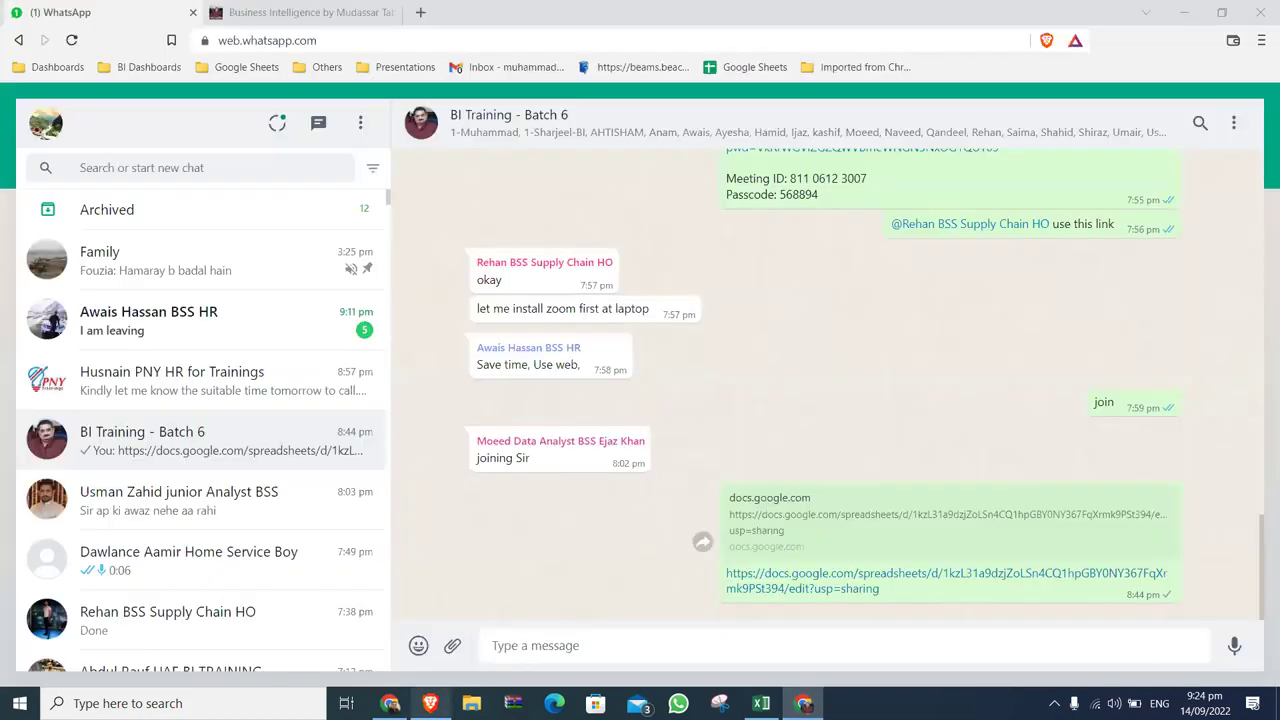
Copy the Course 6 - Session 1 folder's share link from Google Drive.
{"action": "left_click", "coordinate": [538, 645]}
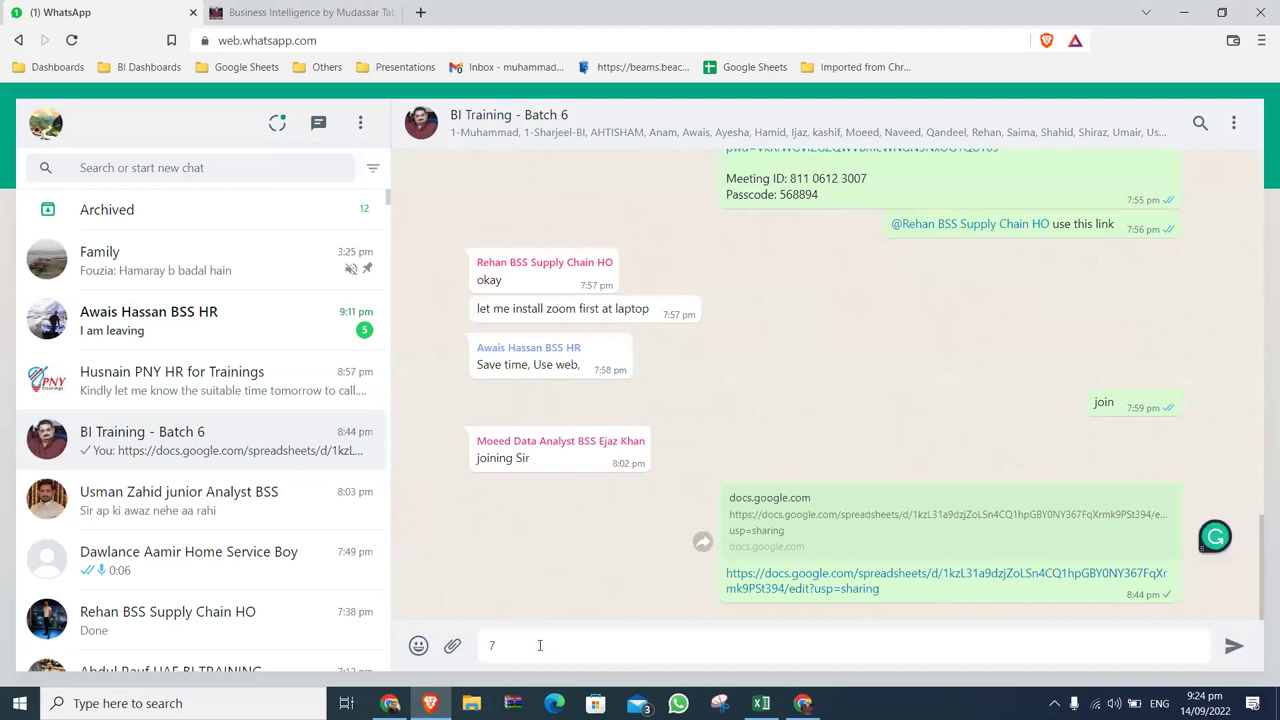
{"action": "key", "text": "alt+Tab"}
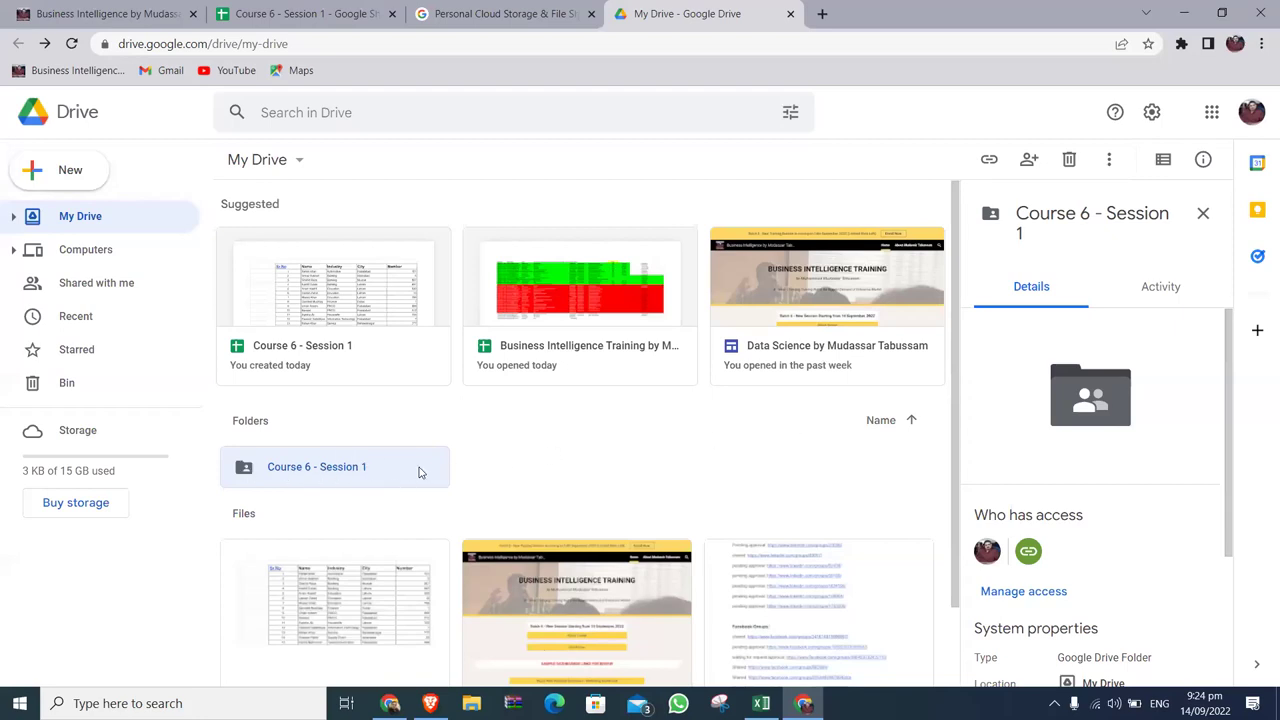
{"action": "right_click", "coordinate": [324, 470]}
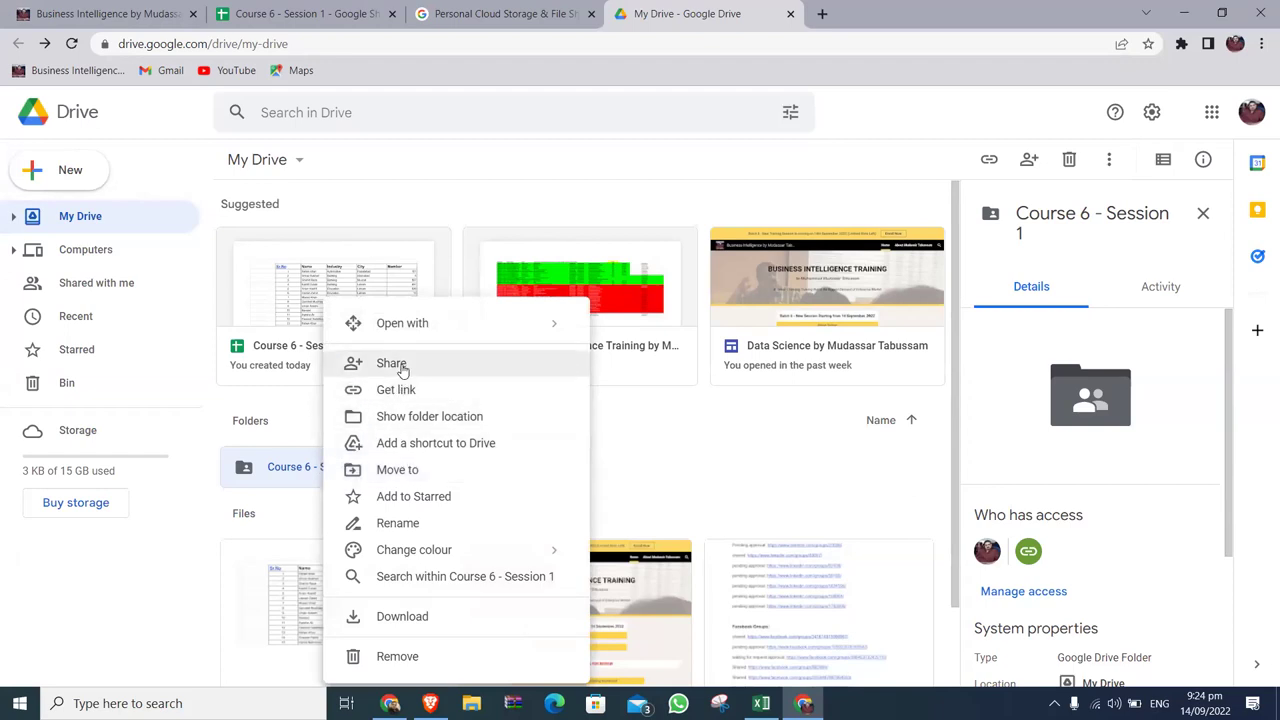
{"action": "left_click", "coordinate": [391, 363]}
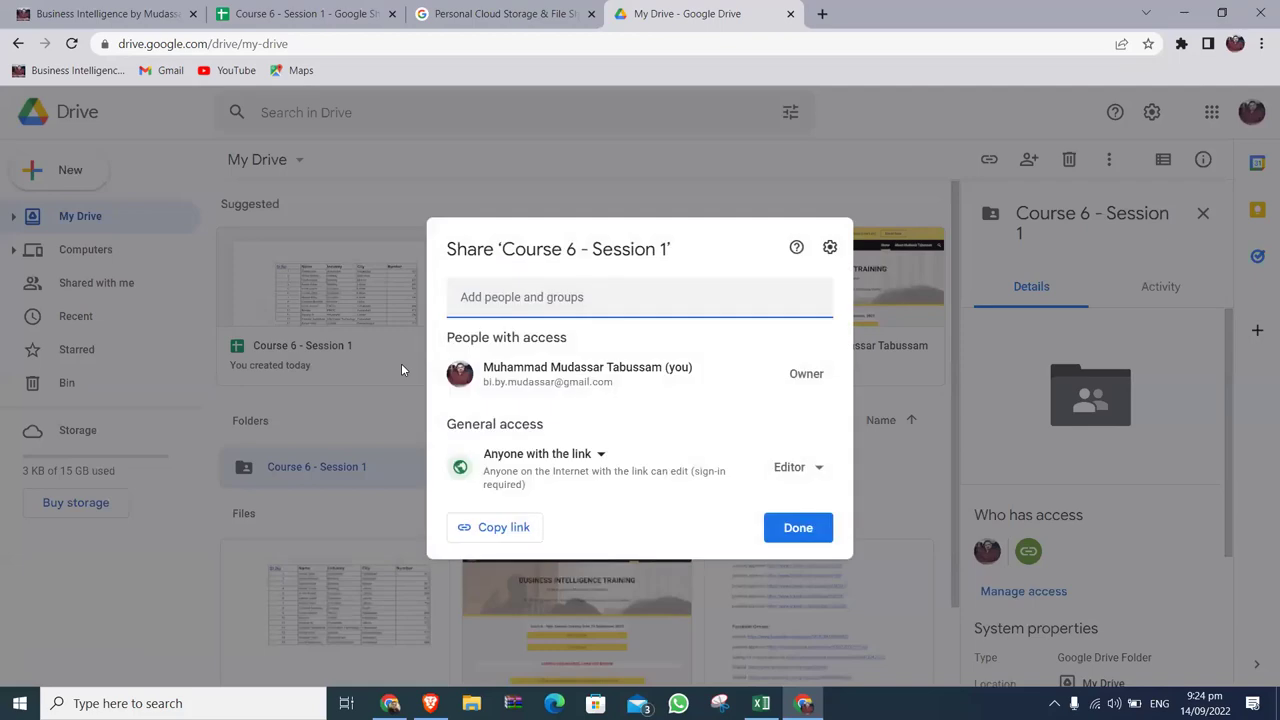
{"action": "left_click", "coordinate": [526, 534]}
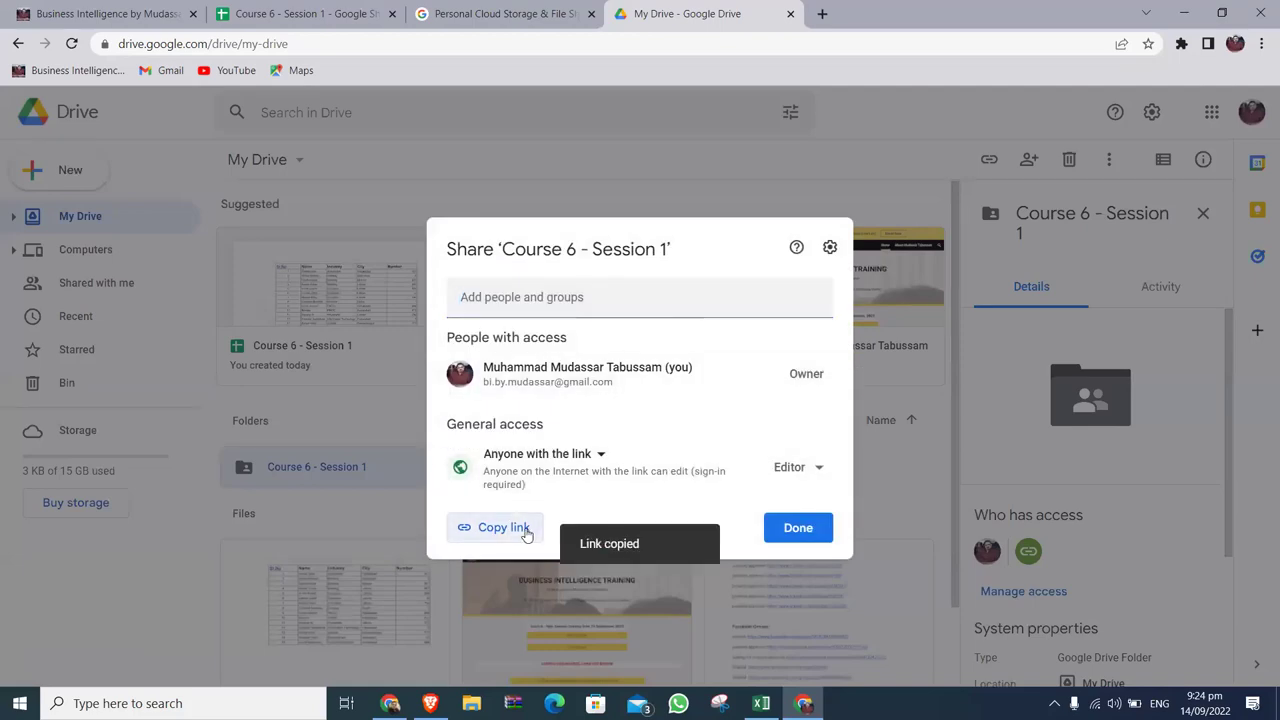
{"action": "left_click", "coordinate": [780, 528]}
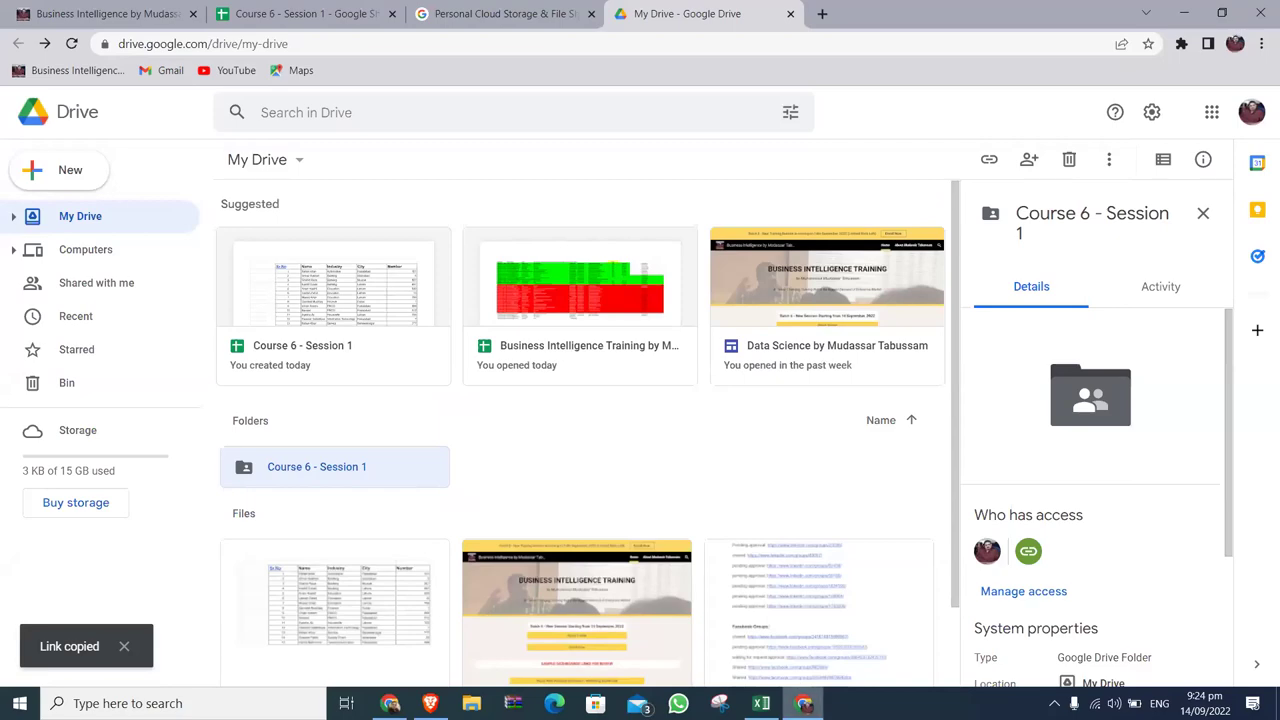
Paste the folder link into the BI Training - Batch 6 group chat and send it.
{"action": "left_click", "coordinate": [430, 703]}
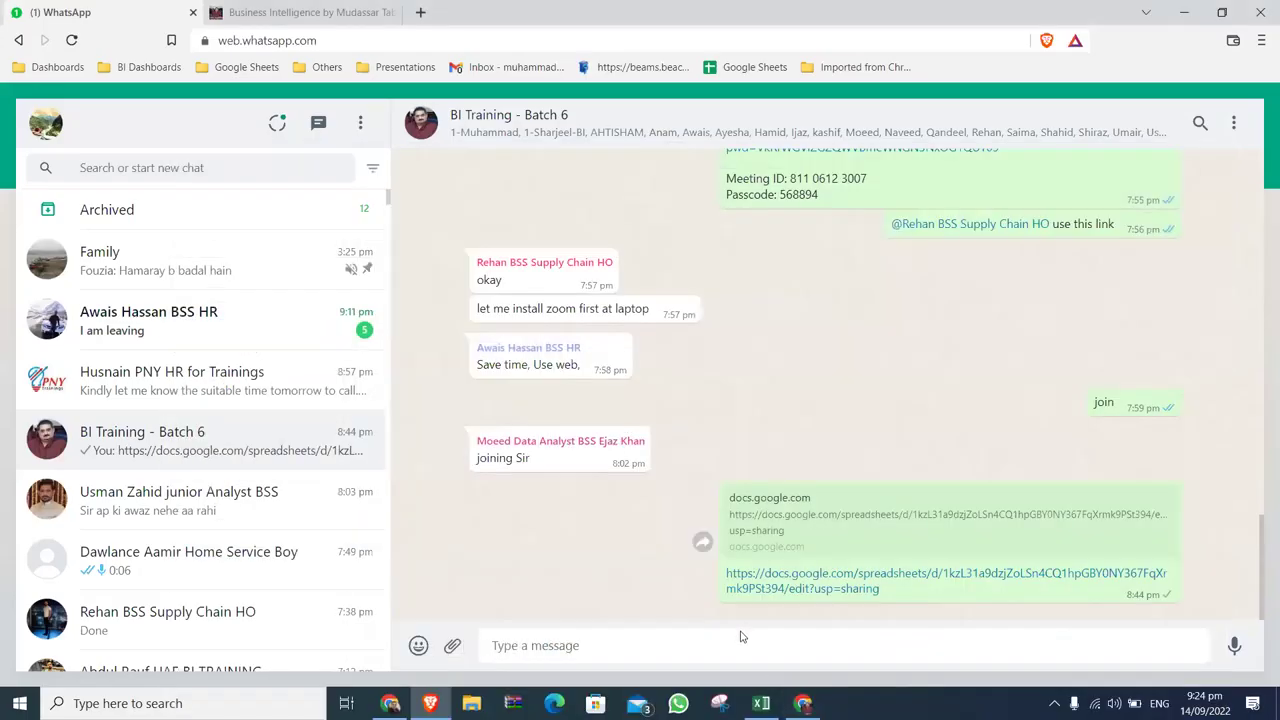
{"action": "left_click", "coordinate": [738, 650]}
{"action": "key", "text": "ctrl+v"}
{"action": "key", "text": "Return"}
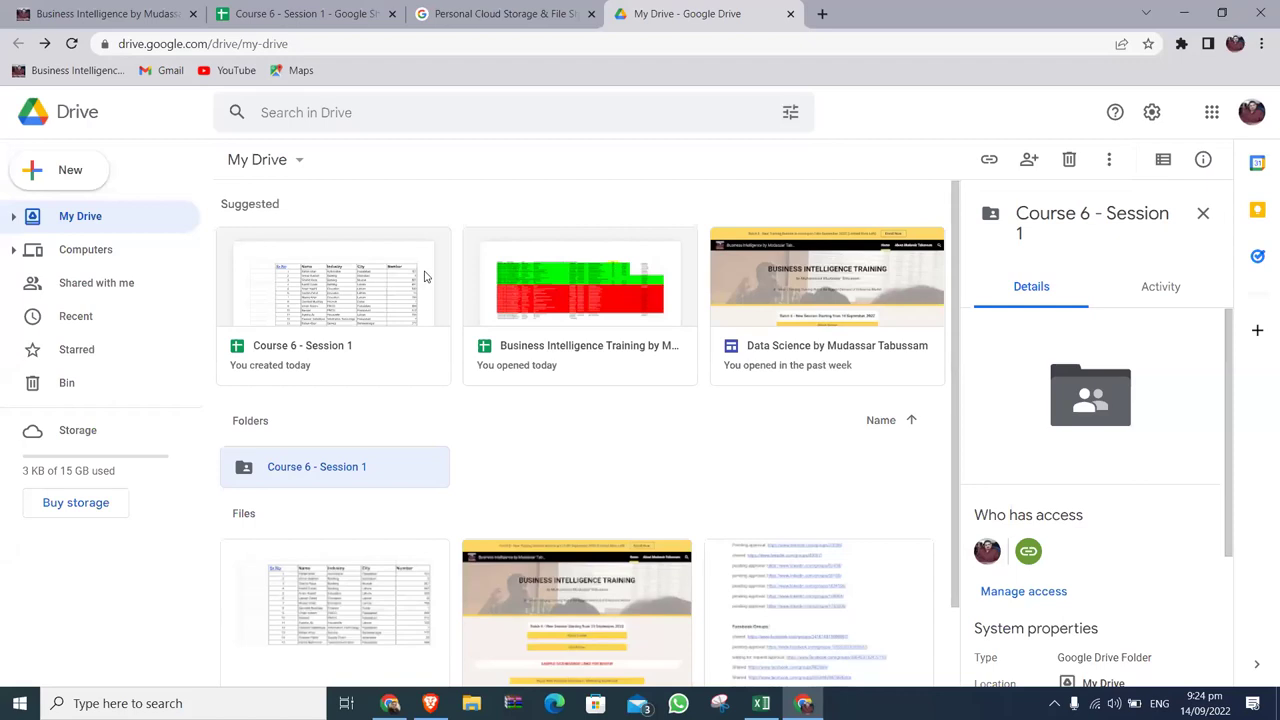
{"action": "left_click", "coordinate": [340, 24]}
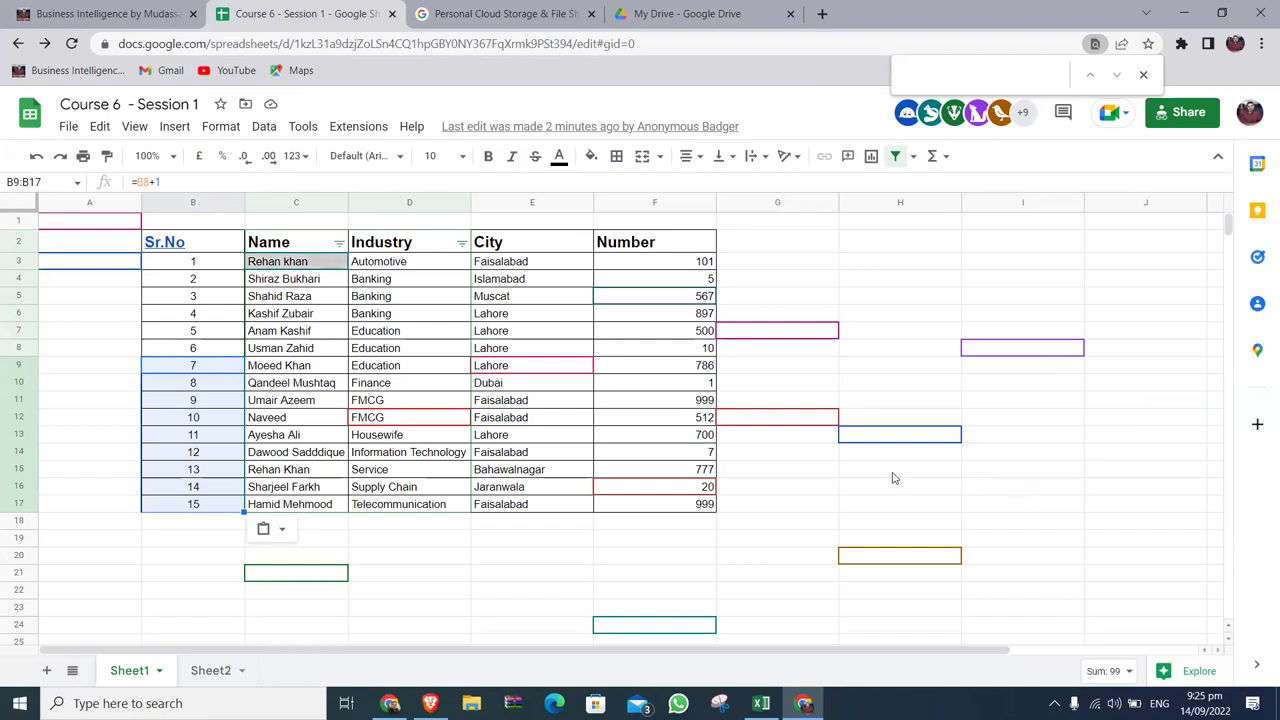
Switch to the local Course 6 - Session 1 workbook in Excel.
{"action": "left_click", "coordinate": [758, 698]}
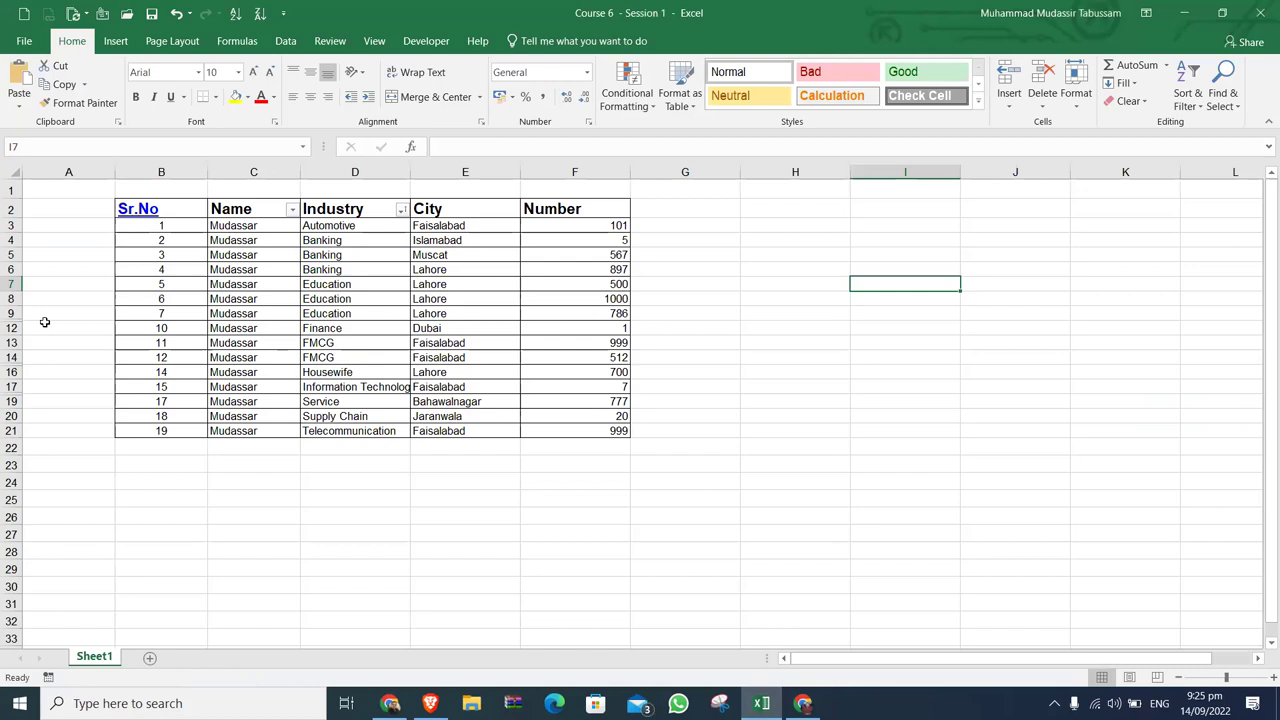
Unhide the hidden rows within rows 2–28 of the table.
{"action": "left_click_drag", "start_coordinate": [5, 365], "coordinate": [8, 556]}
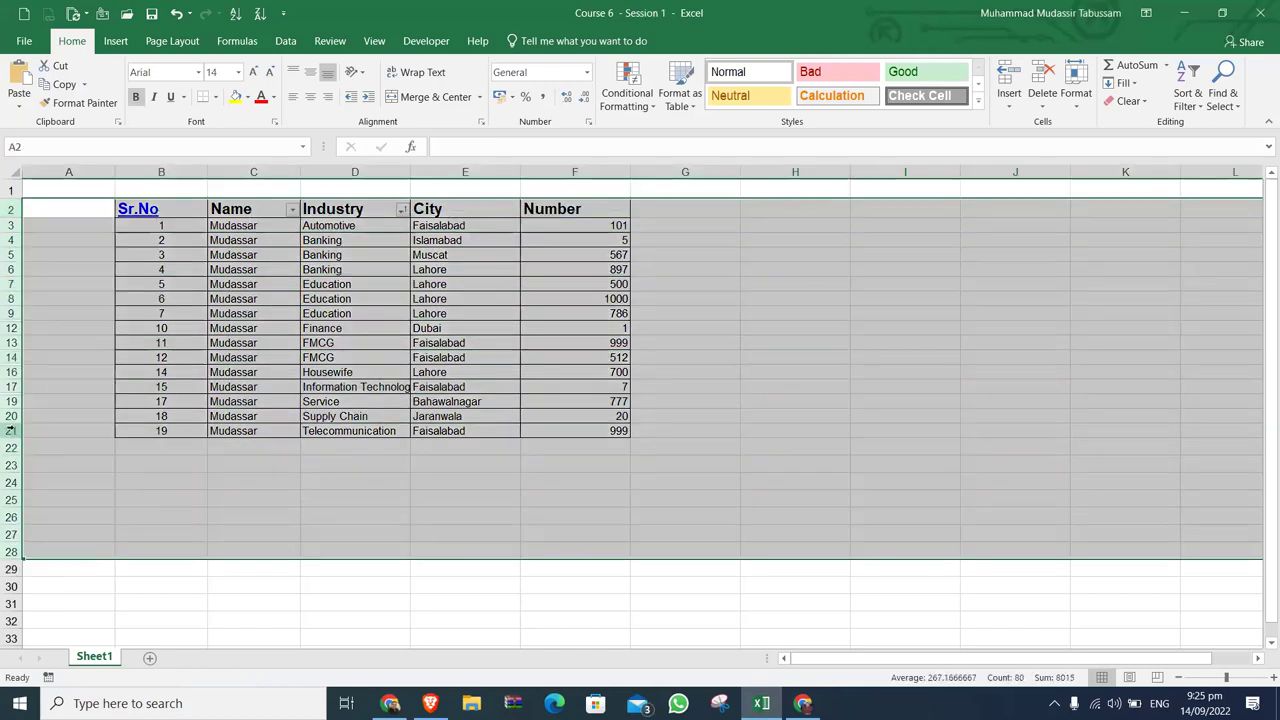
{"action": "right_click", "coordinate": [10, 431]}
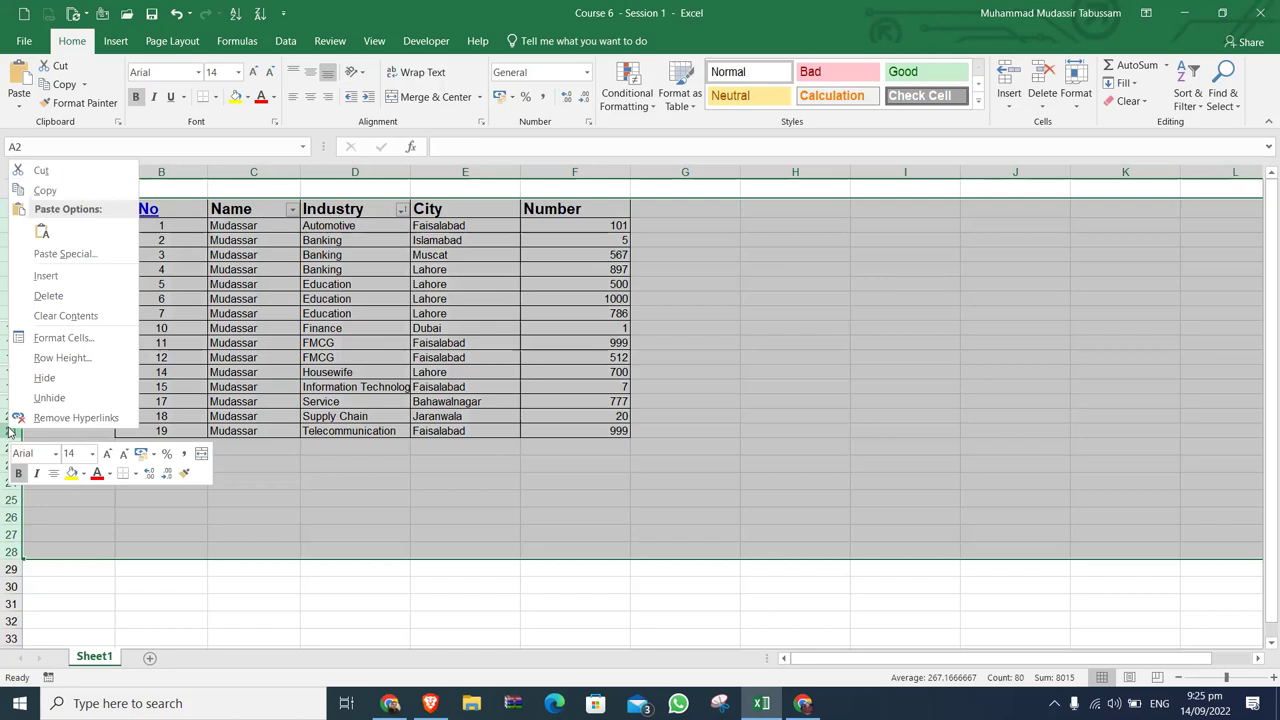
{"action": "left_click", "coordinate": [32, 398]}
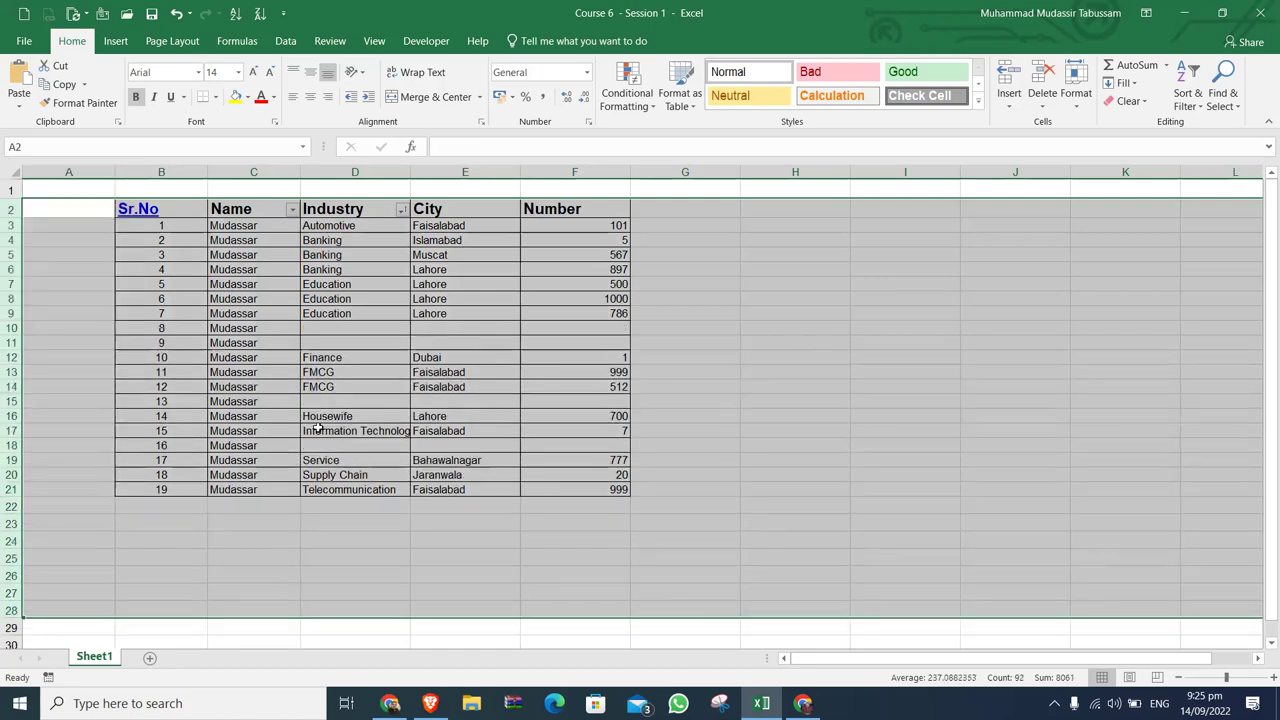
{"action": "left_click", "coordinate": [336, 328]}
Delete the empty rows 10–11, 13 and 15 that lack Industry, City and Number data.
{"action": "left_click", "coordinate": [12, 328]}
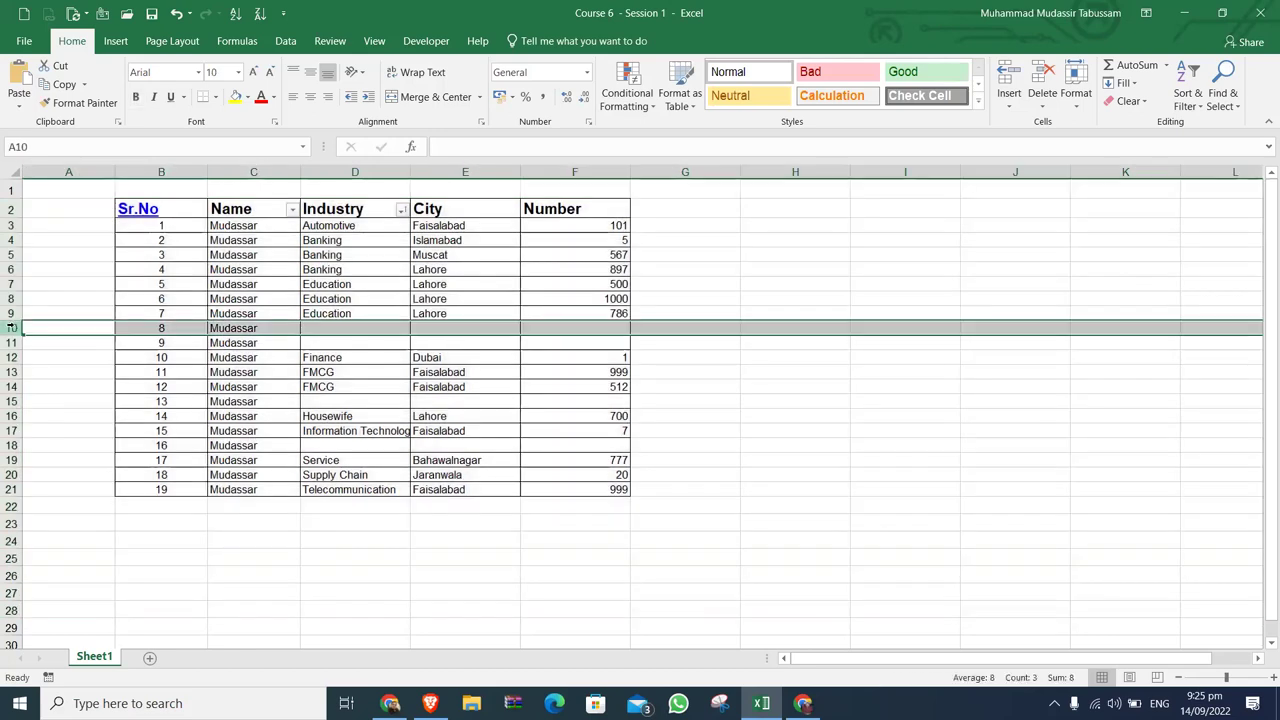
{"action": "key", "text": "shift+Down"}
{"action": "key", "text": "ctrl+minus"}
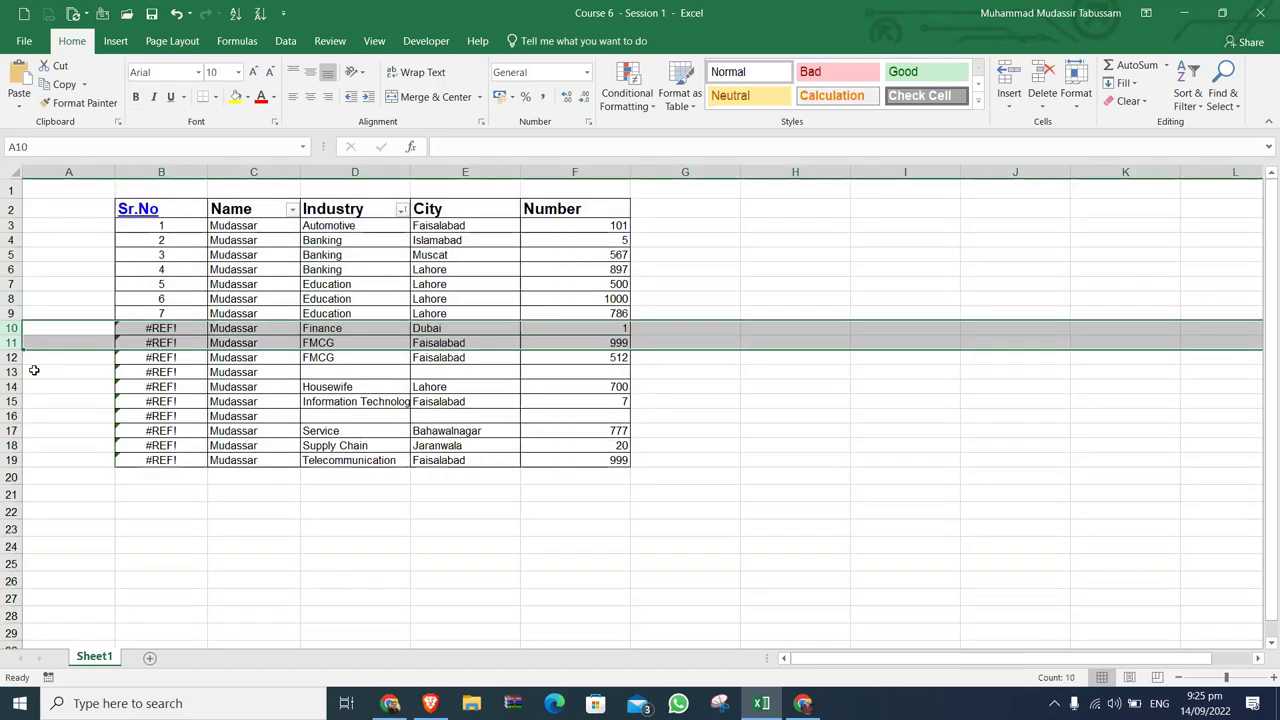
{"action": "left_click", "coordinate": [12, 372]}
{"action": "key", "text": "ctrl+minus"}
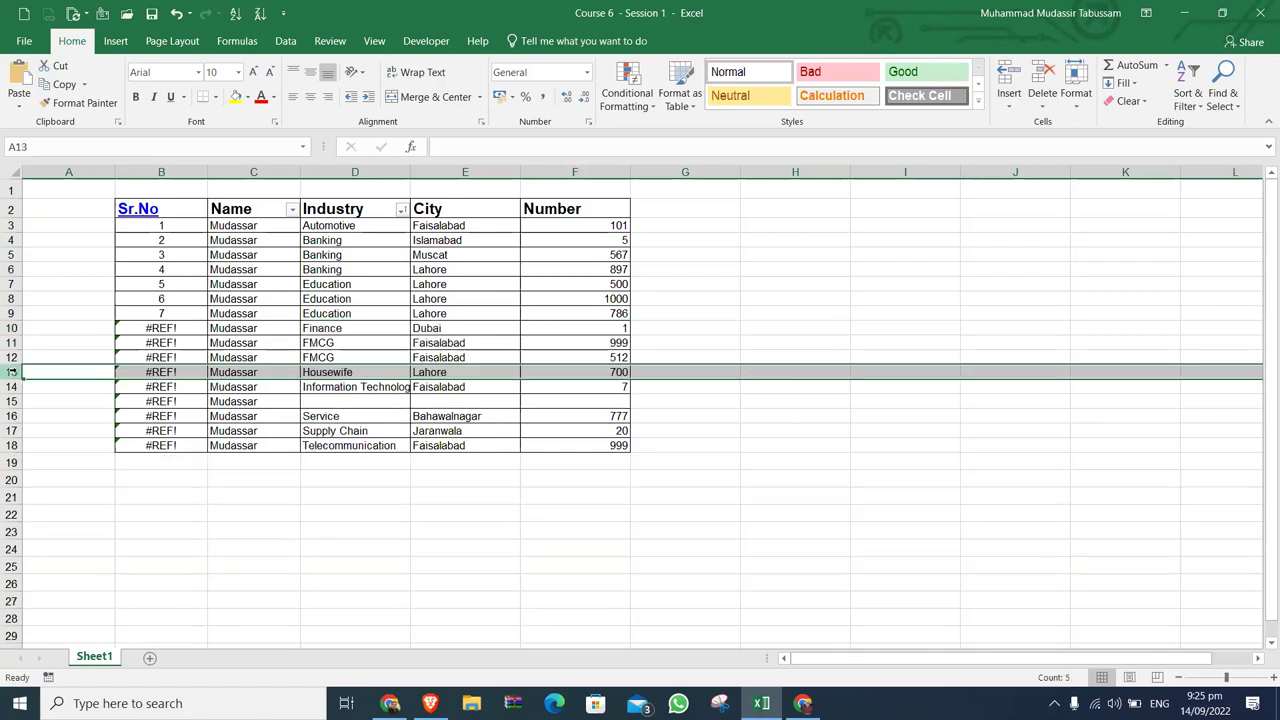
{"action": "left_click", "coordinate": [12, 386]}
{"action": "left_click", "coordinate": [12, 401]}
{"action": "key", "text": "ctrl+minus"}
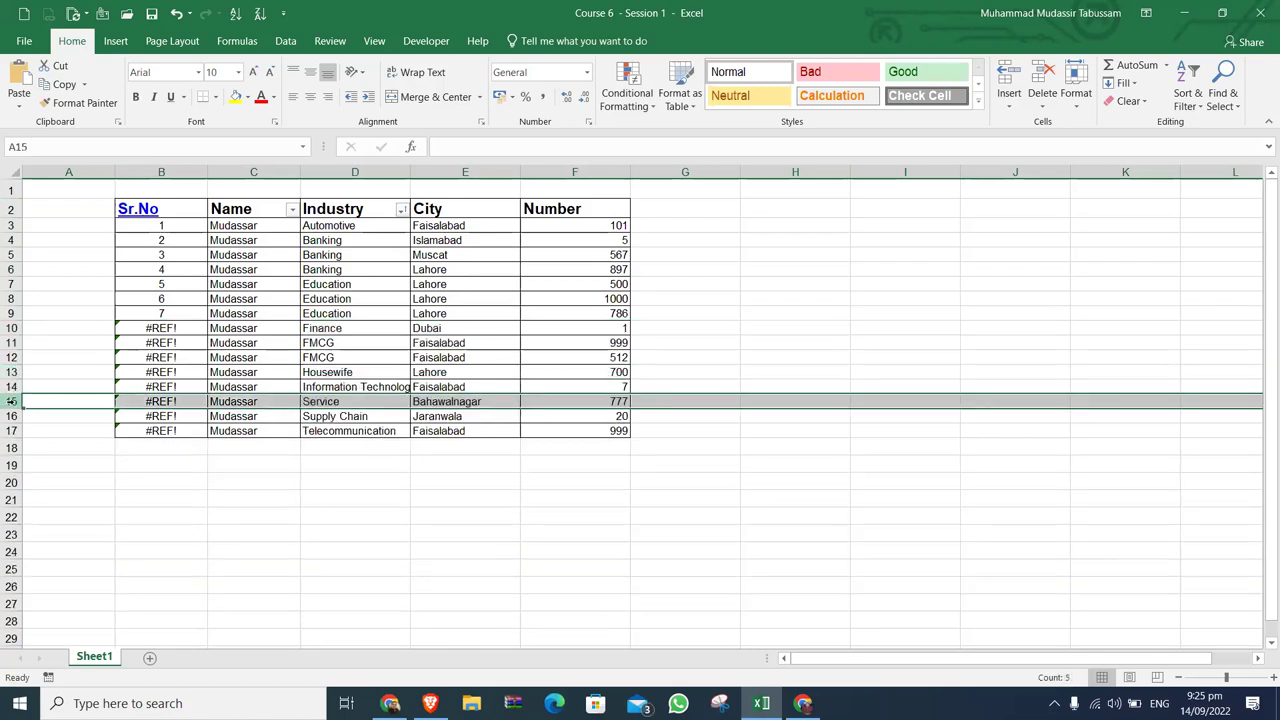
{"action": "left_click", "coordinate": [802, 703]}
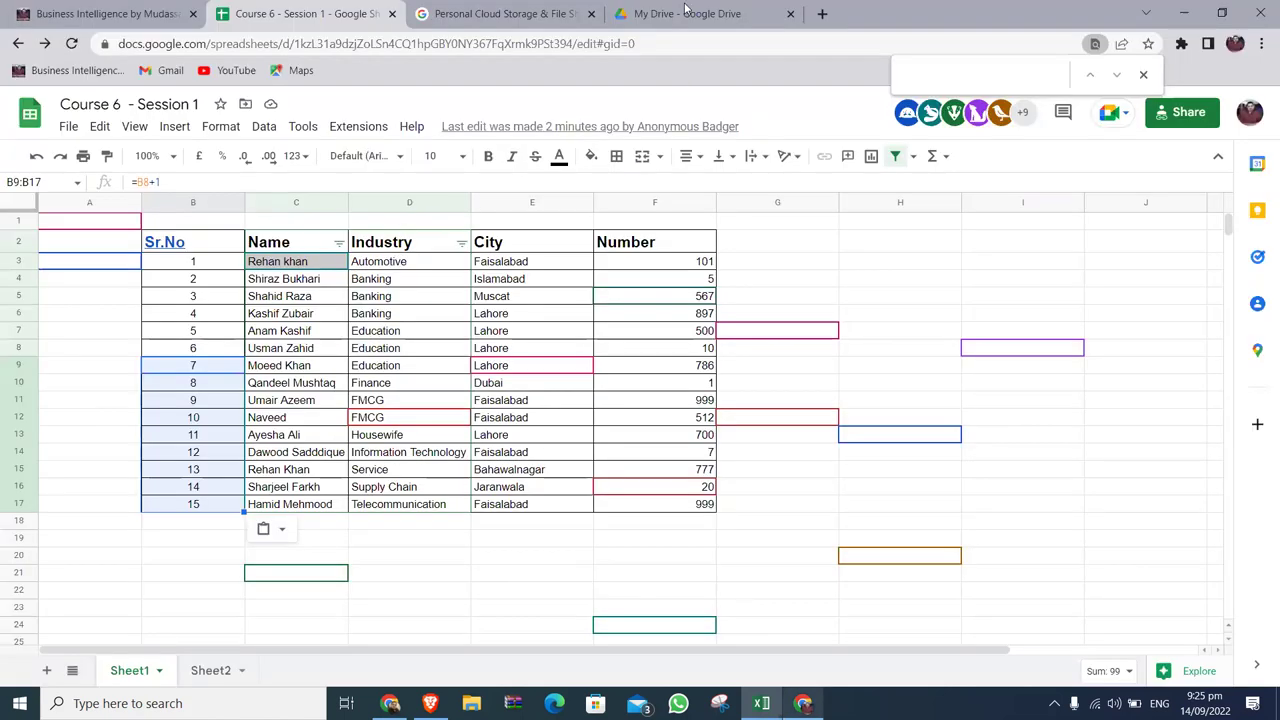
Open the Course 6 - Session 1 folder in My Drive to see the five submitted .xlsx files.
{"action": "left_click", "coordinate": [686, 12]}
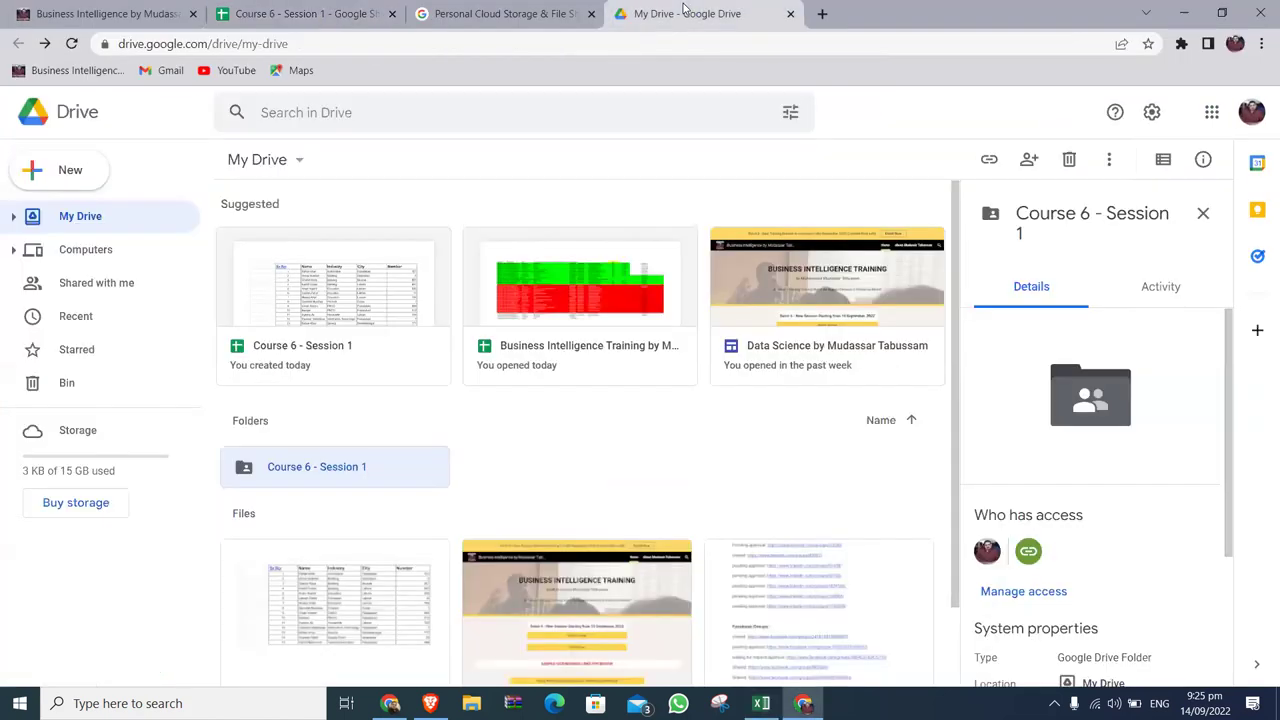
{"action": "double_click", "coordinate": [350, 468]}
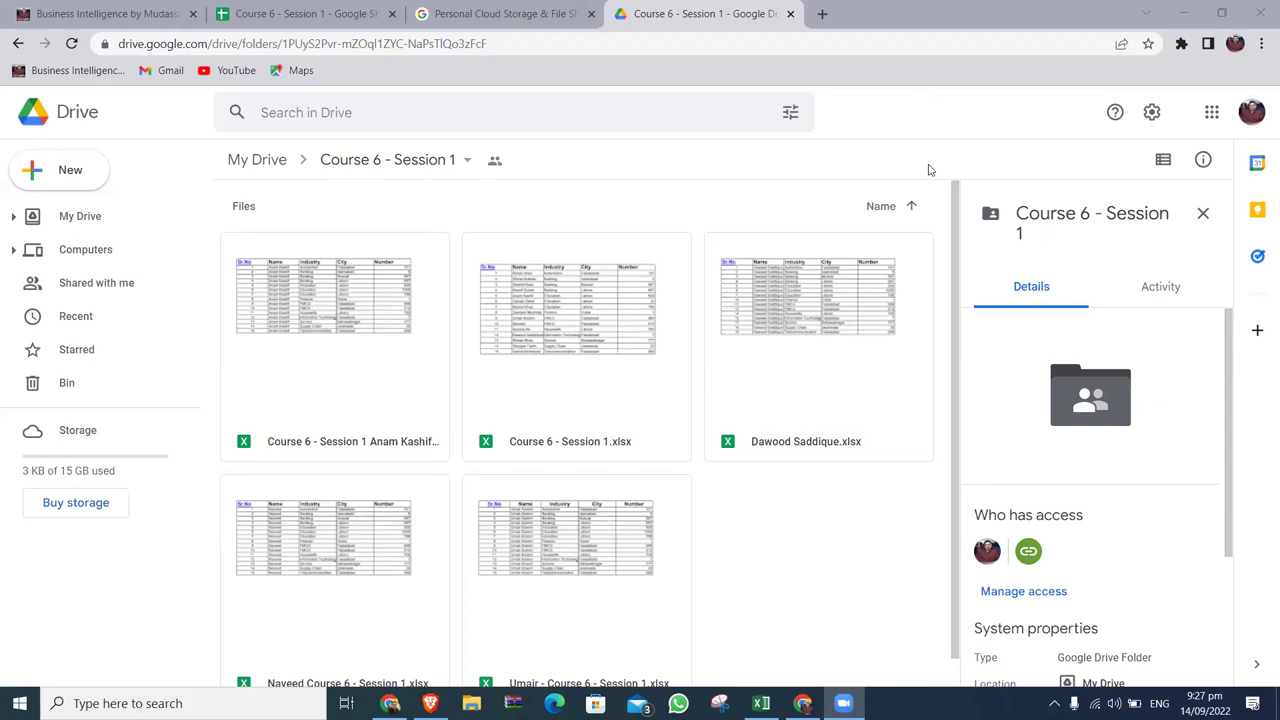
Re-enter the Course 6 - Session 1 folder from My Drive so six .xlsx files are listed.
{"action": "scroll", "coordinate": [928, 169], "scroll_direction": "down", "scroll_amount": 1}
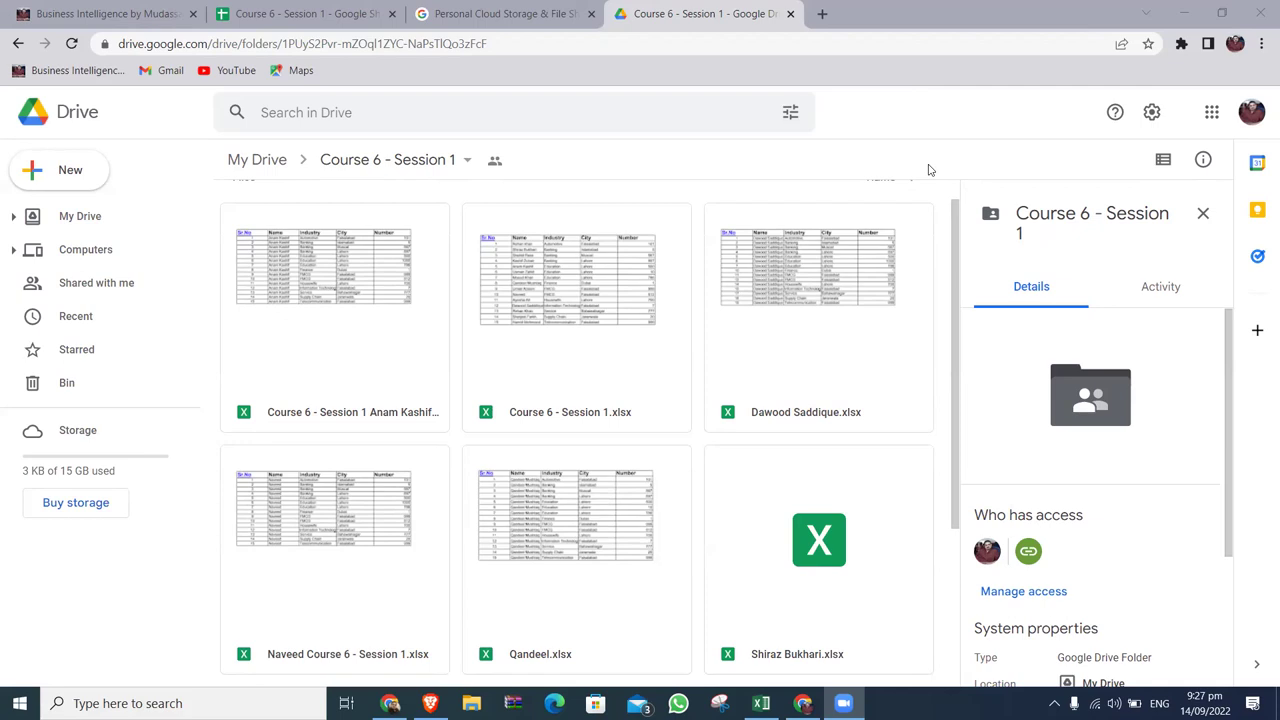
{"action": "scroll", "coordinate": [928, 170], "scroll_direction": "down", "scroll_amount": 3}
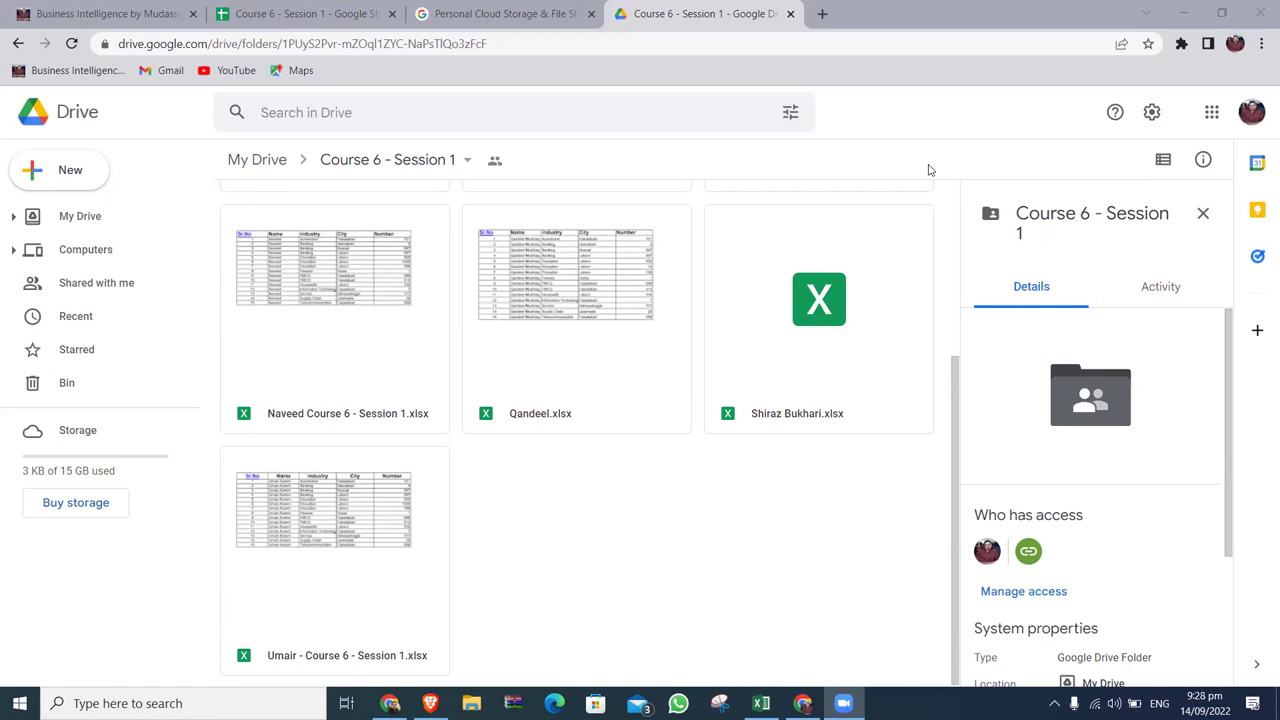
{"action": "scroll", "coordinate": [928, 170], "scroll_direction": "up", "scroll_amount": 3}
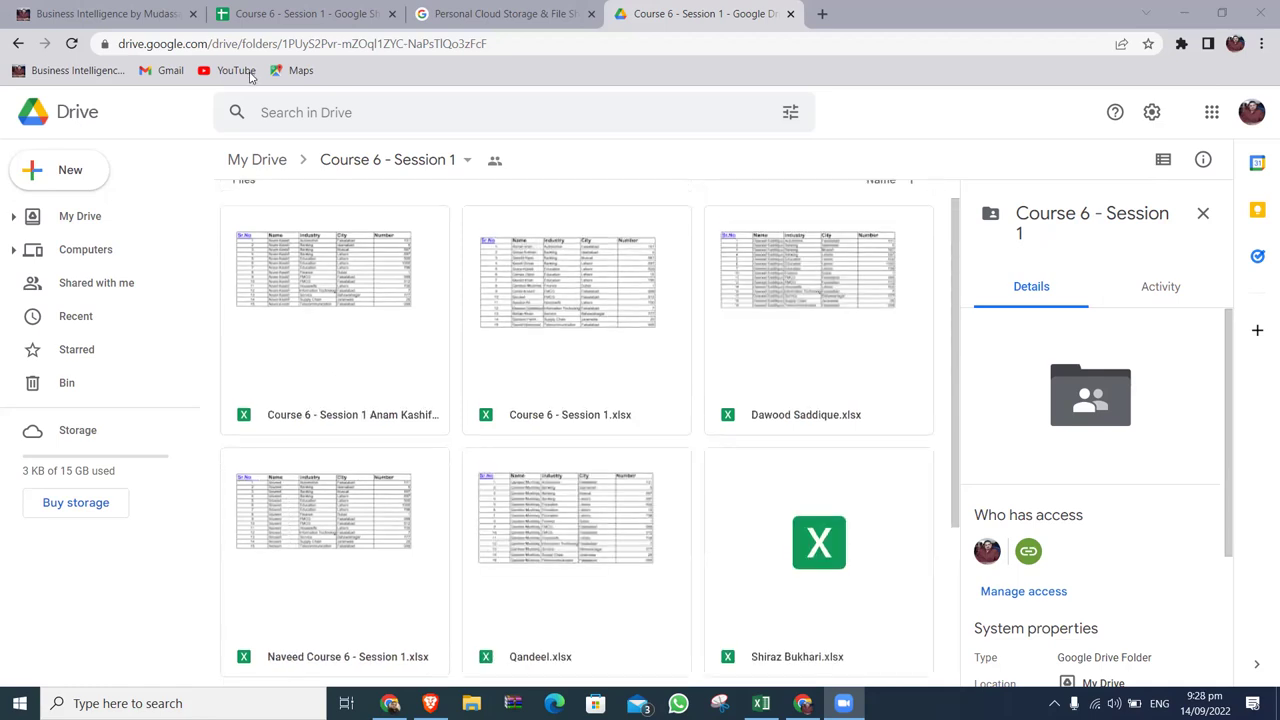
{"action": "left_click", "coordinate": [362, 160]}
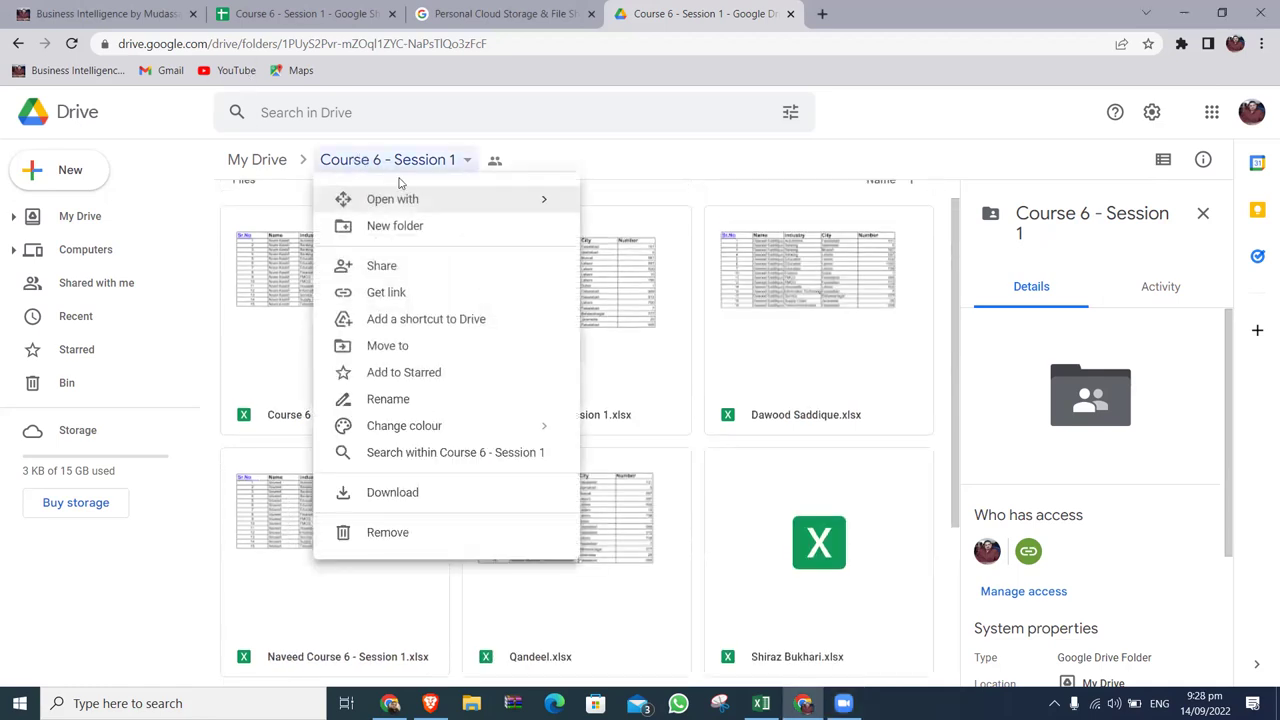
{"action": "left_click", "coordinate": [346, 168]}
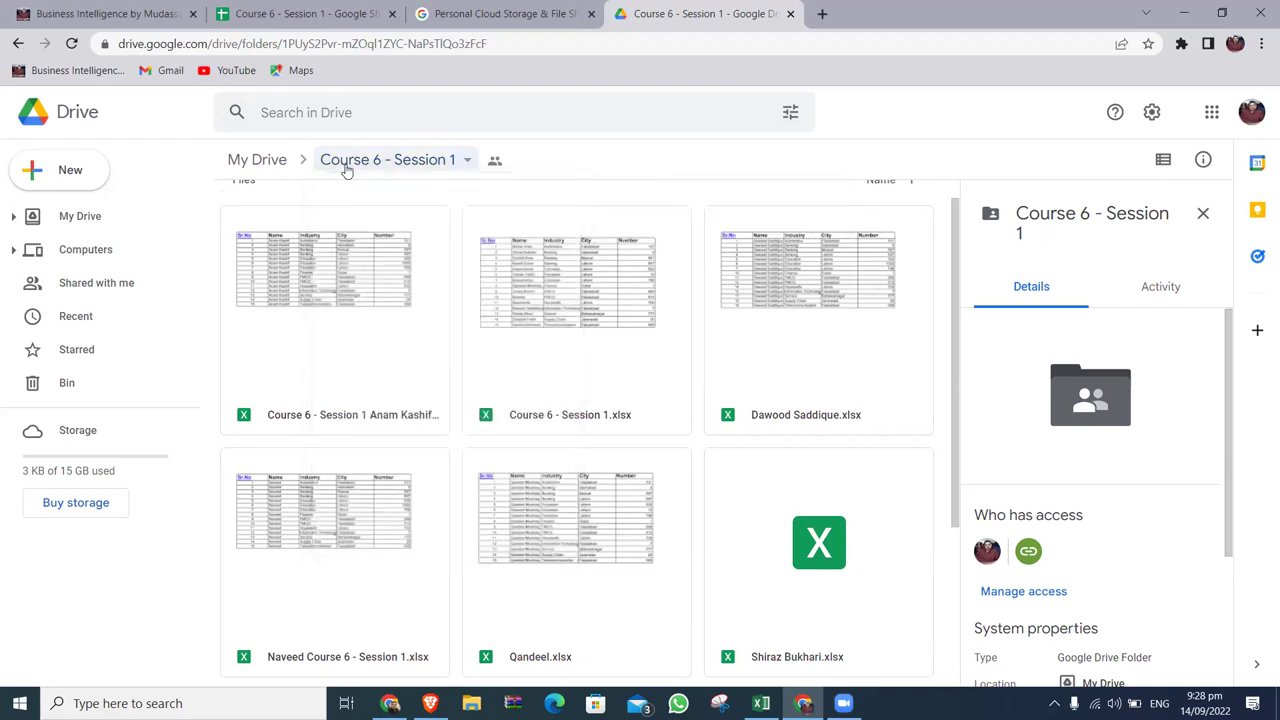
{"action": "left_click", "coordinate": [270, 163]}
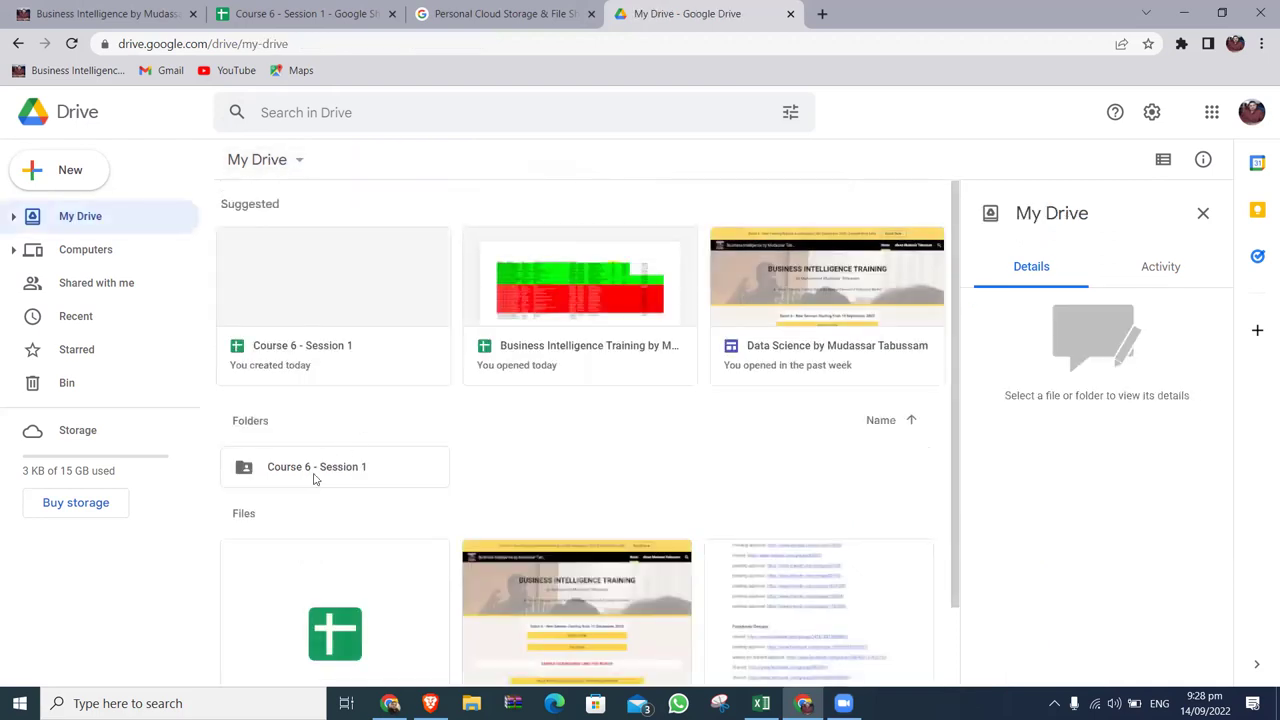
{"action": "left_click", "coordinate": [314, 478]}
{"action": "double_click", "coordinate": [314, 478]}
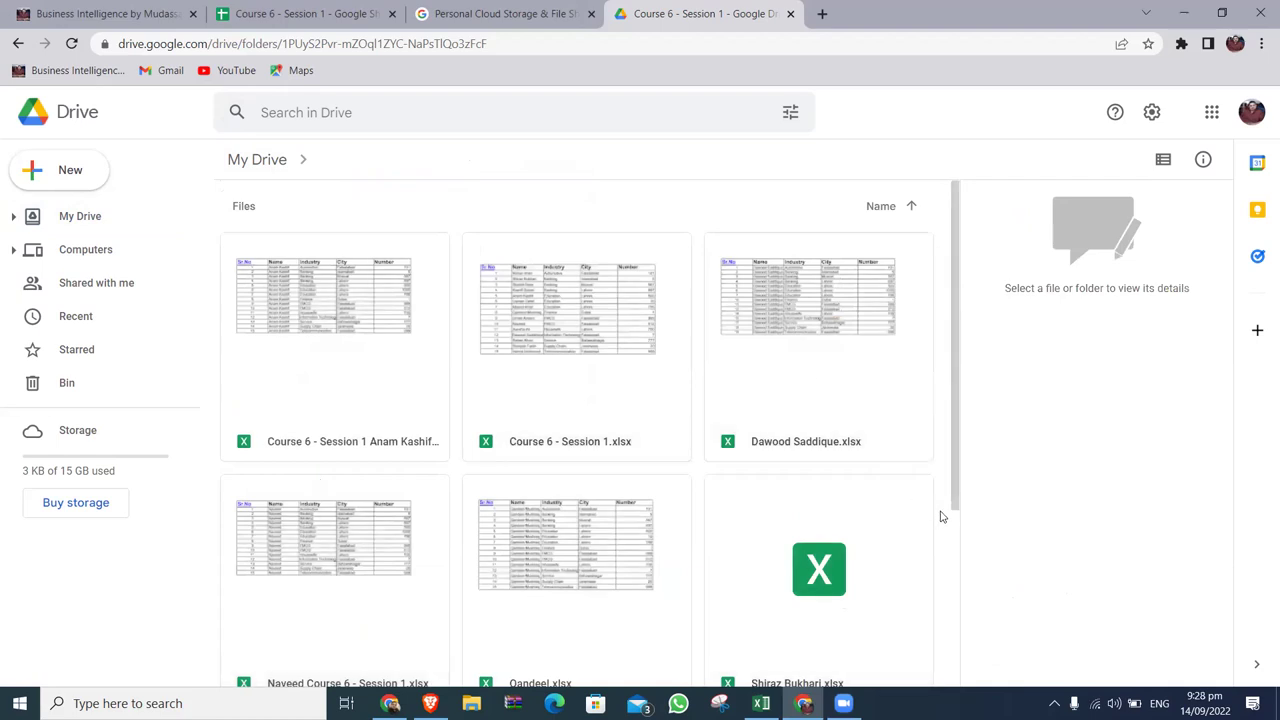
{"action": "scroll", "coordinate": [938, 512], "scroll_direction": "down", "scroll_amount": 3}
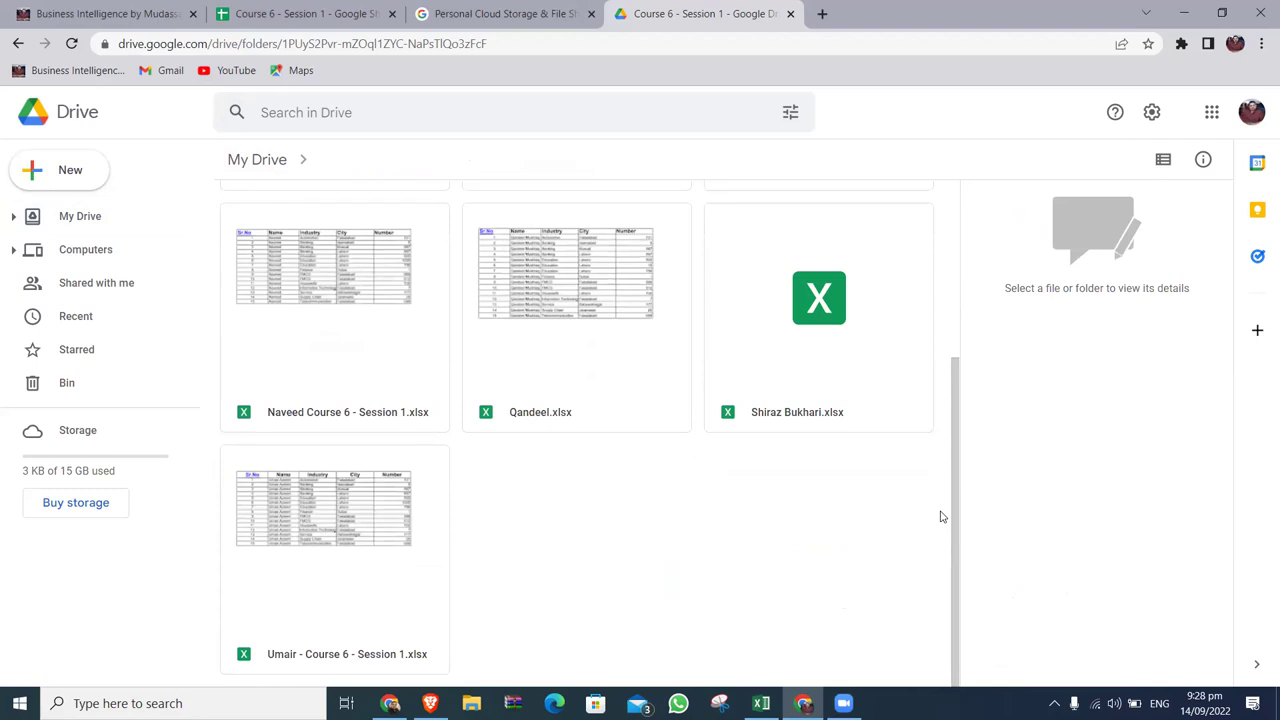
{"action": "scroll", "coordinate": [940, 516], "scroll_direction": "up", "scroll_amount": 2}
{"action": "scroll", "coordinate": [940, 516], "scroll_direction": "up", "scroll_amount": 1}
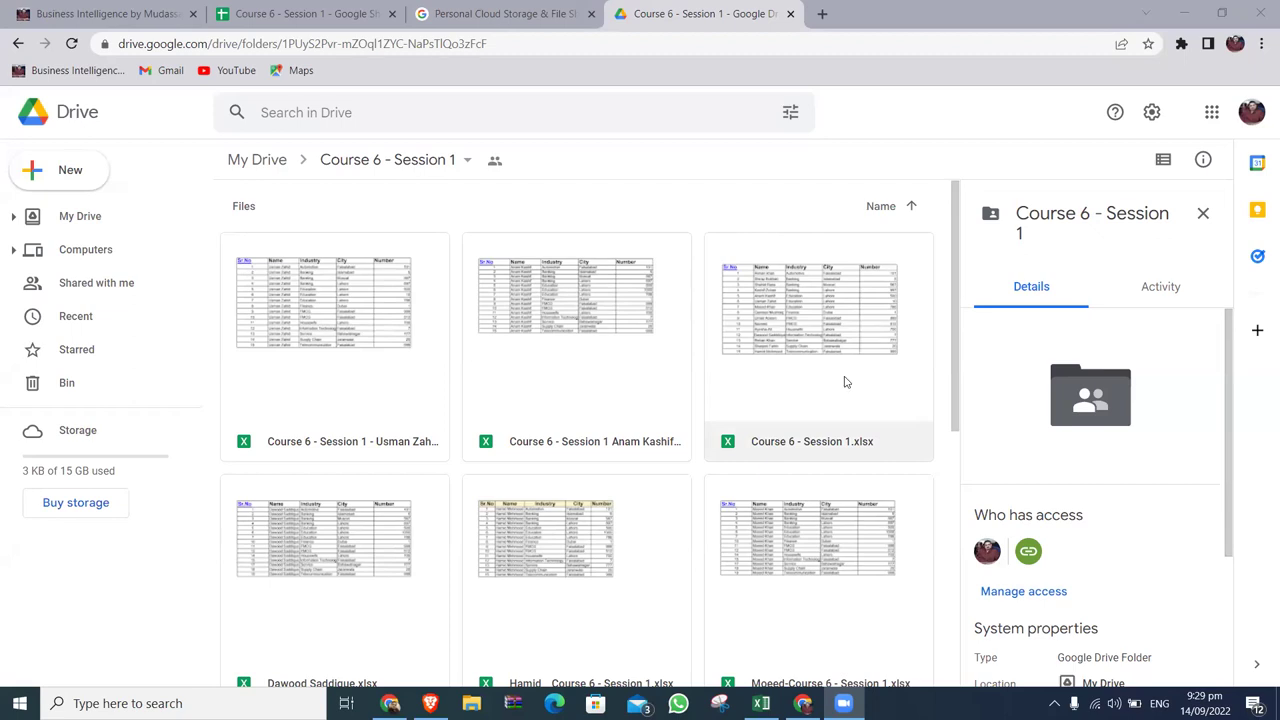
{"action": "left_click_drag", "start_coordinate": [960, 395], "coordinate": [952, 361]}
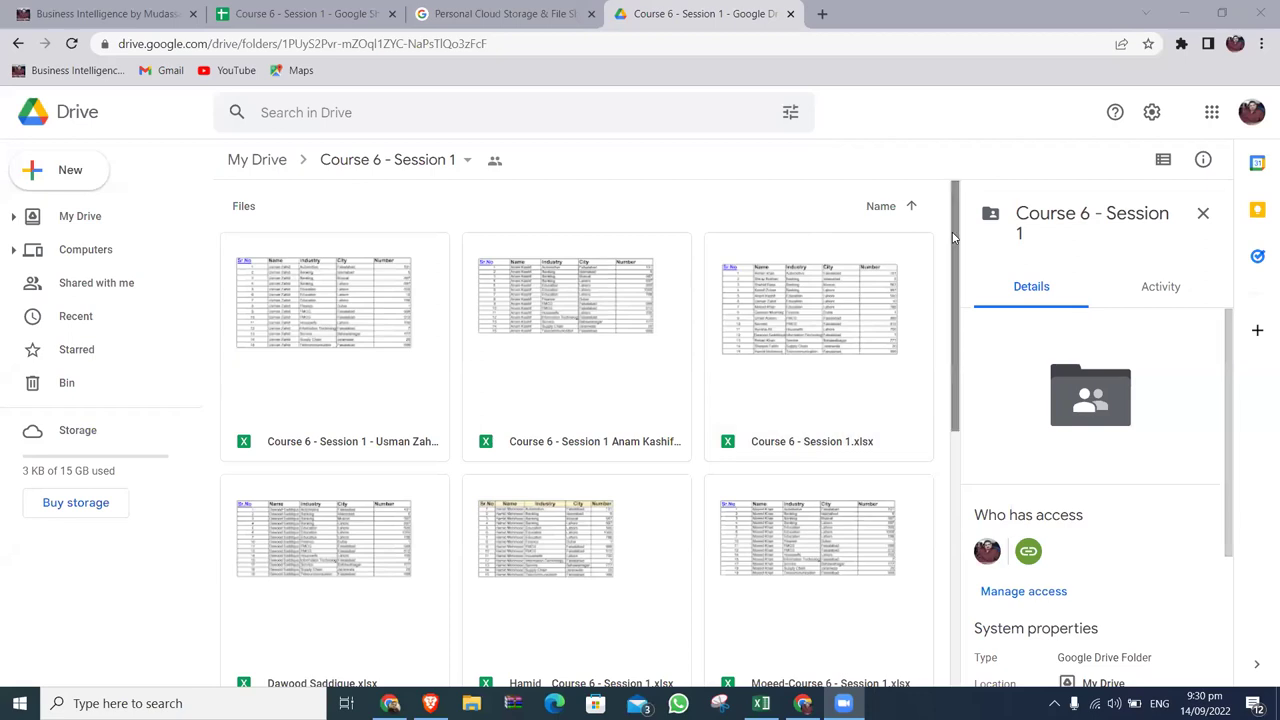
{"action": "left_click_drag", "start_coordinate": [954, 240], "coordinate": [956, 390]}
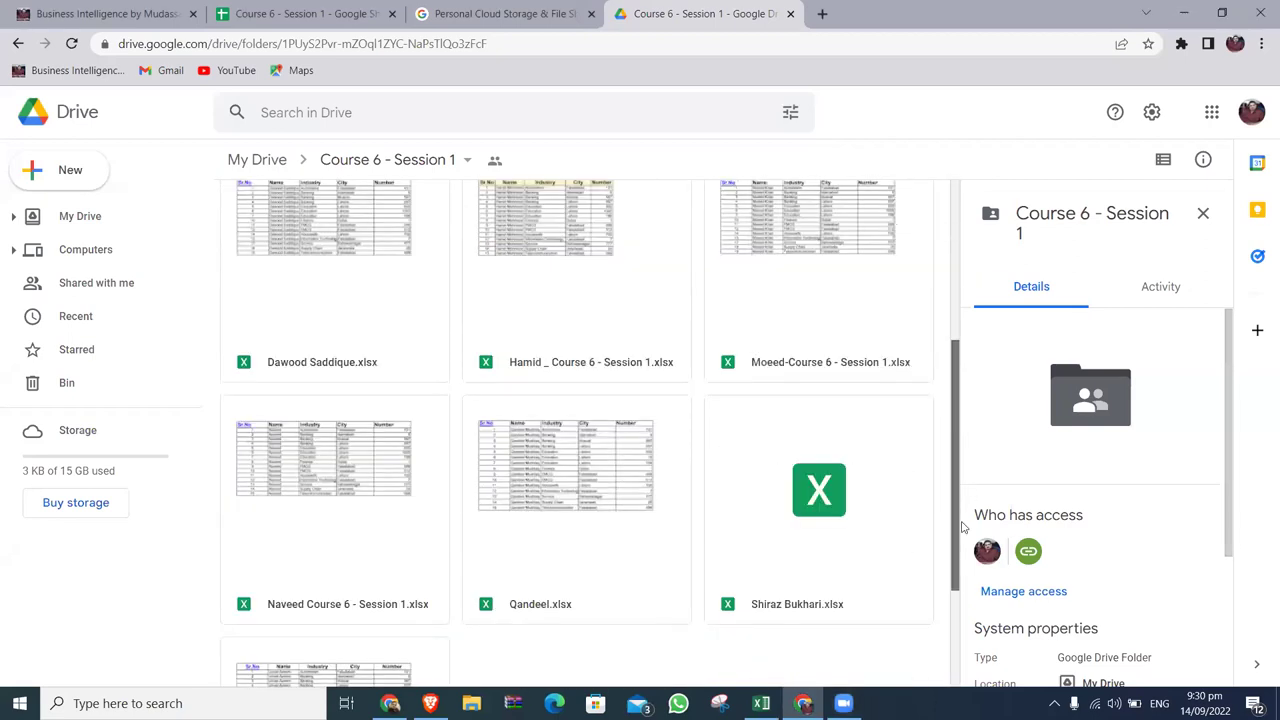
{"action": "scroll", "coordinate": [963, 527], "scroll_direction": "down", "scroll_amount": 3}
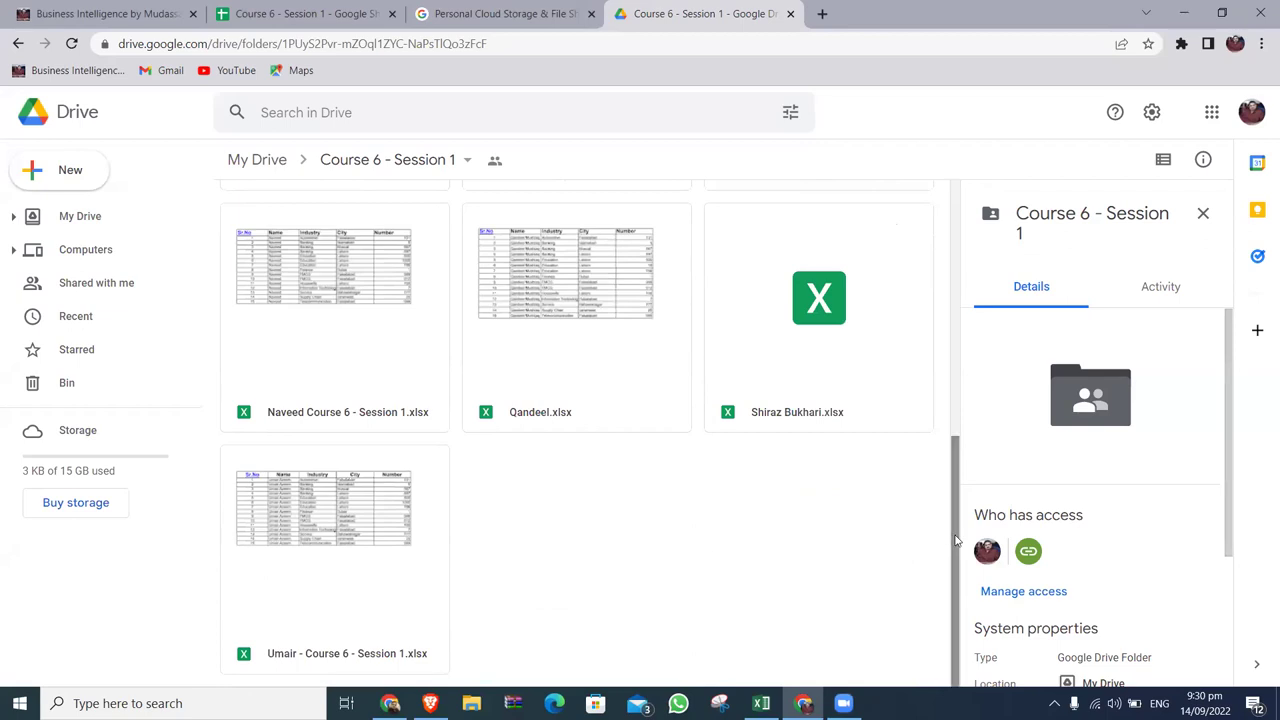
{"action": "left_click_drag", "start_coordinate": [957, 540], "coordinate": [952, 258]}
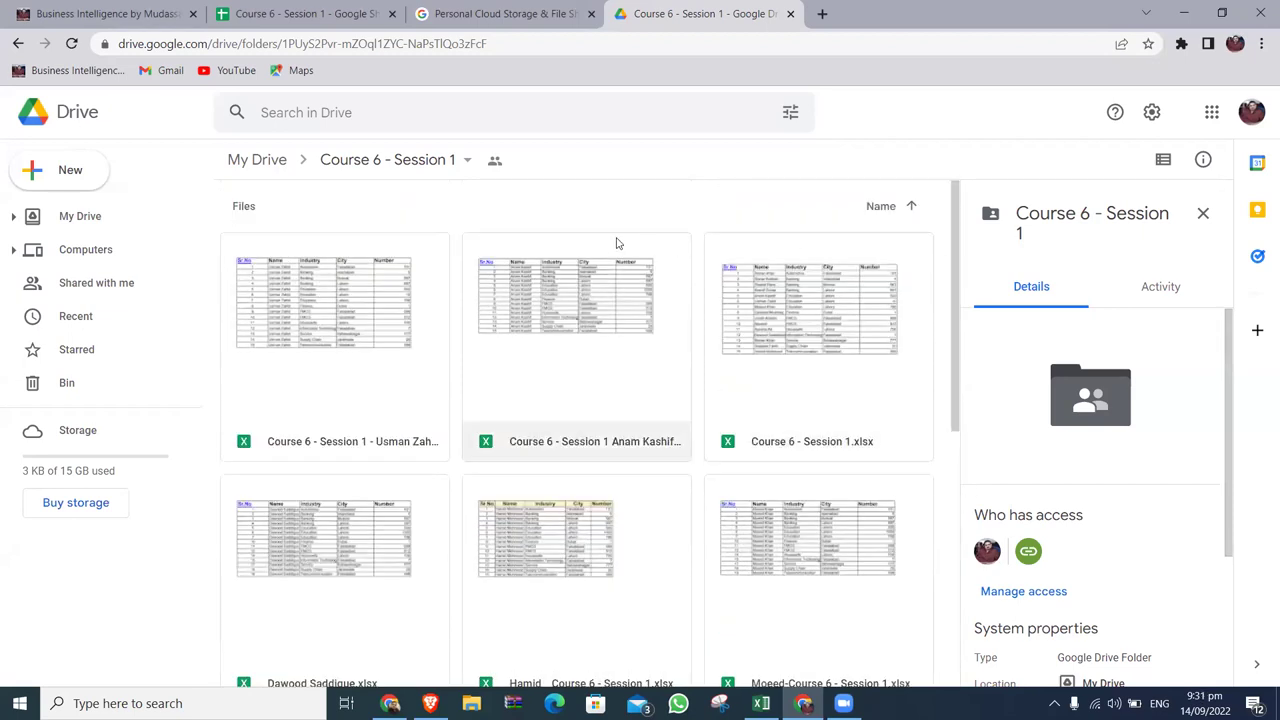
Open the drive.google.com folder link posted in the BI Training - Batch 6 chat.
{"action": "left_click", "coordinate": [430, 703]}
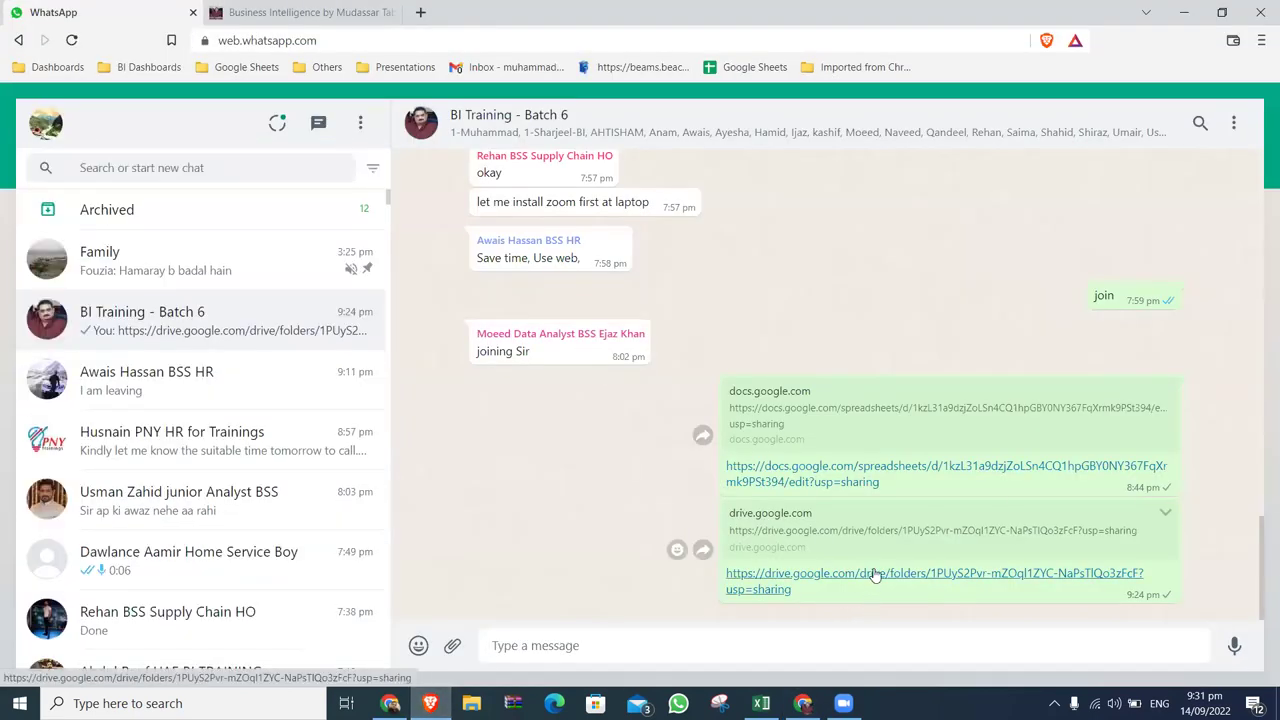
{"action": "left_click", "coordinate": [873, 573]}
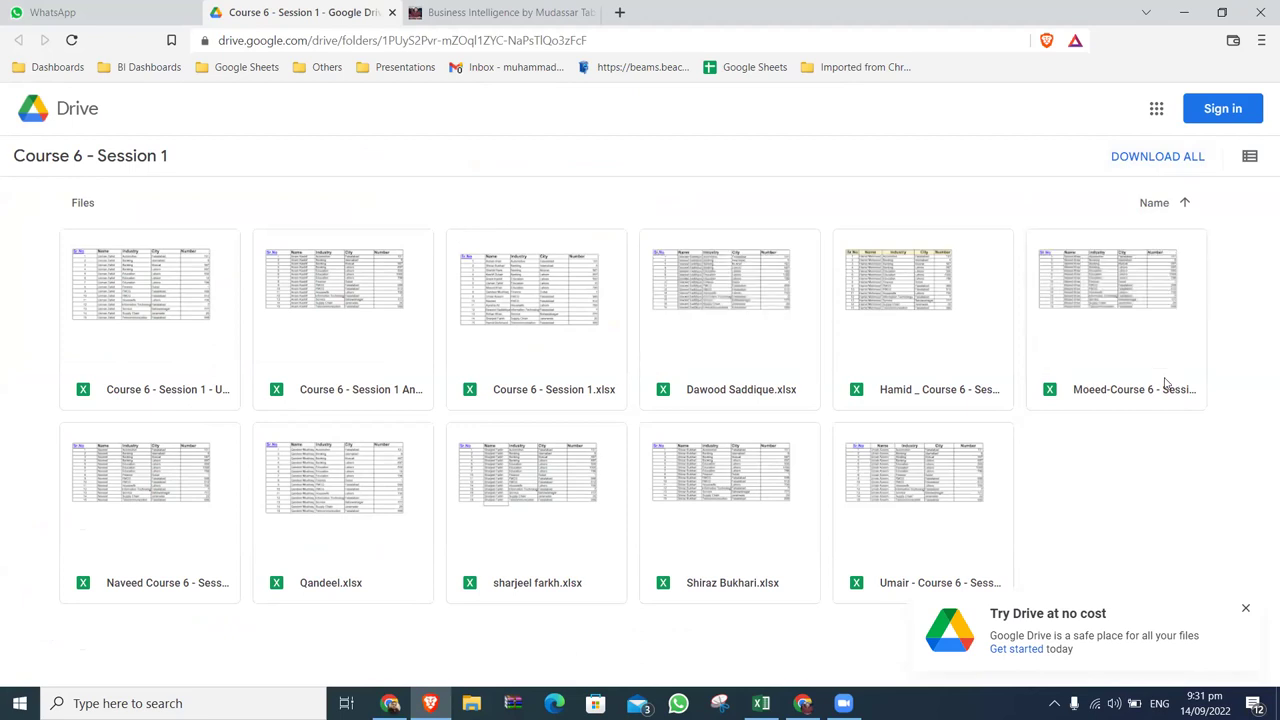
Review the folder's eleven student .xlsx workbooks in list and thumbnail views, then close the browser.
{"action": "left_click", "coordinate": [1246, 610]}
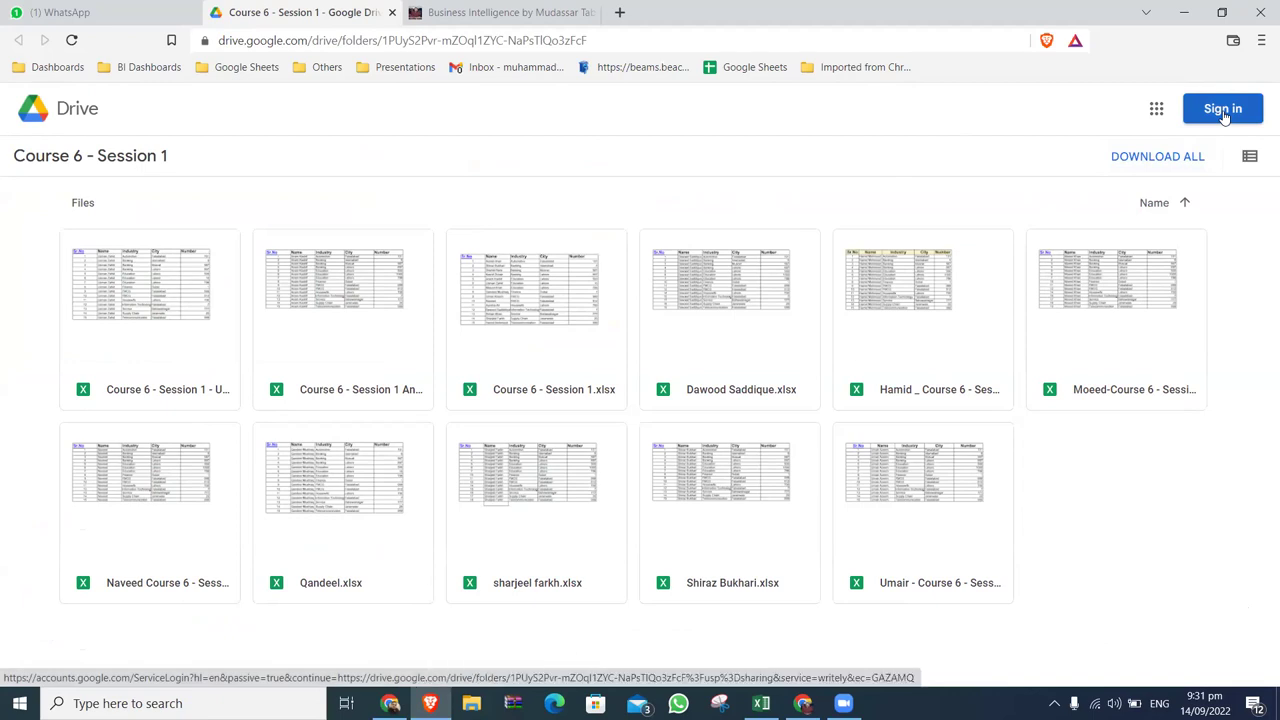
{"action": "left_click", "coordinate": [1250, 155]}
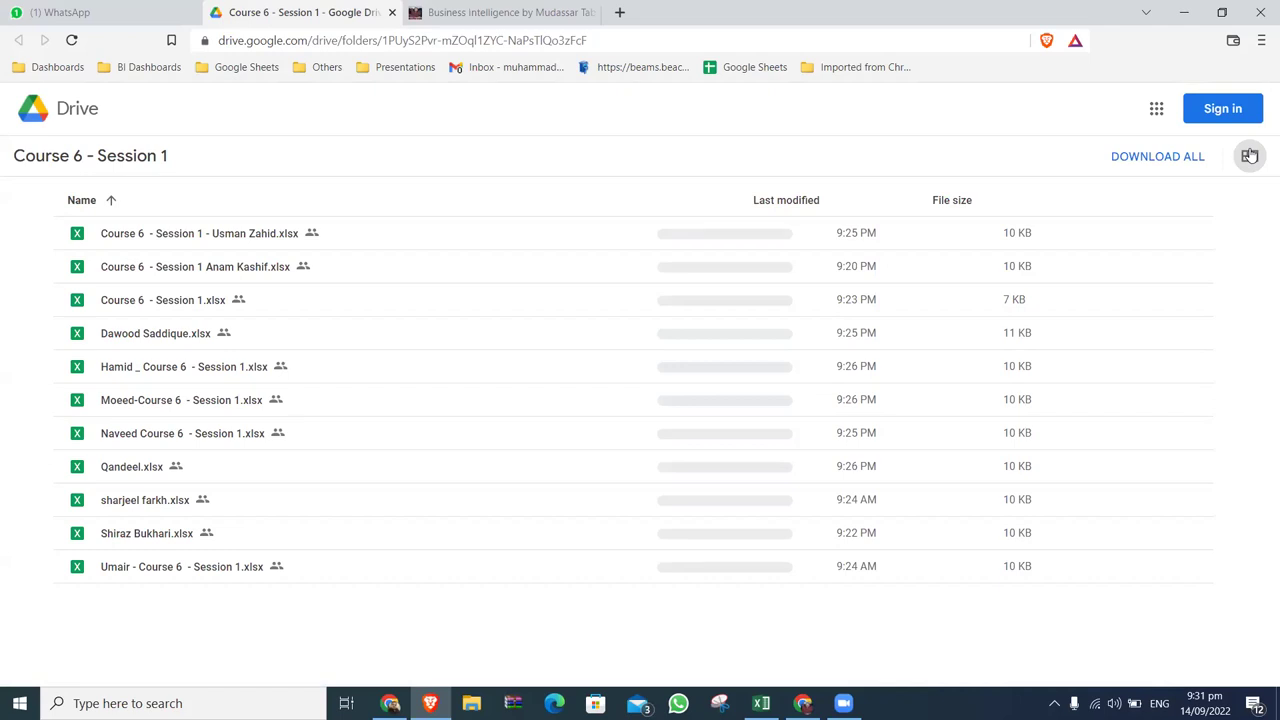
{"action": "left_click", "coordinate": [1250, 155]}
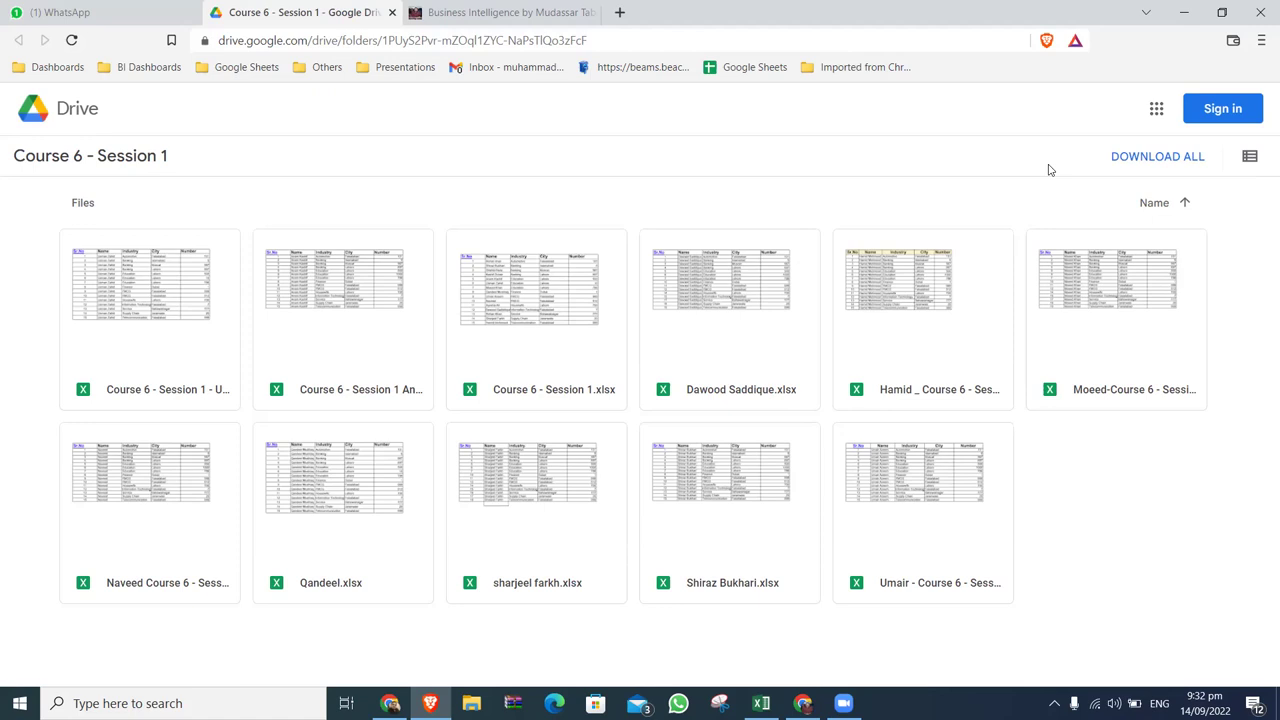
{"action": "left_click", "coordinate": [1260, 7]}
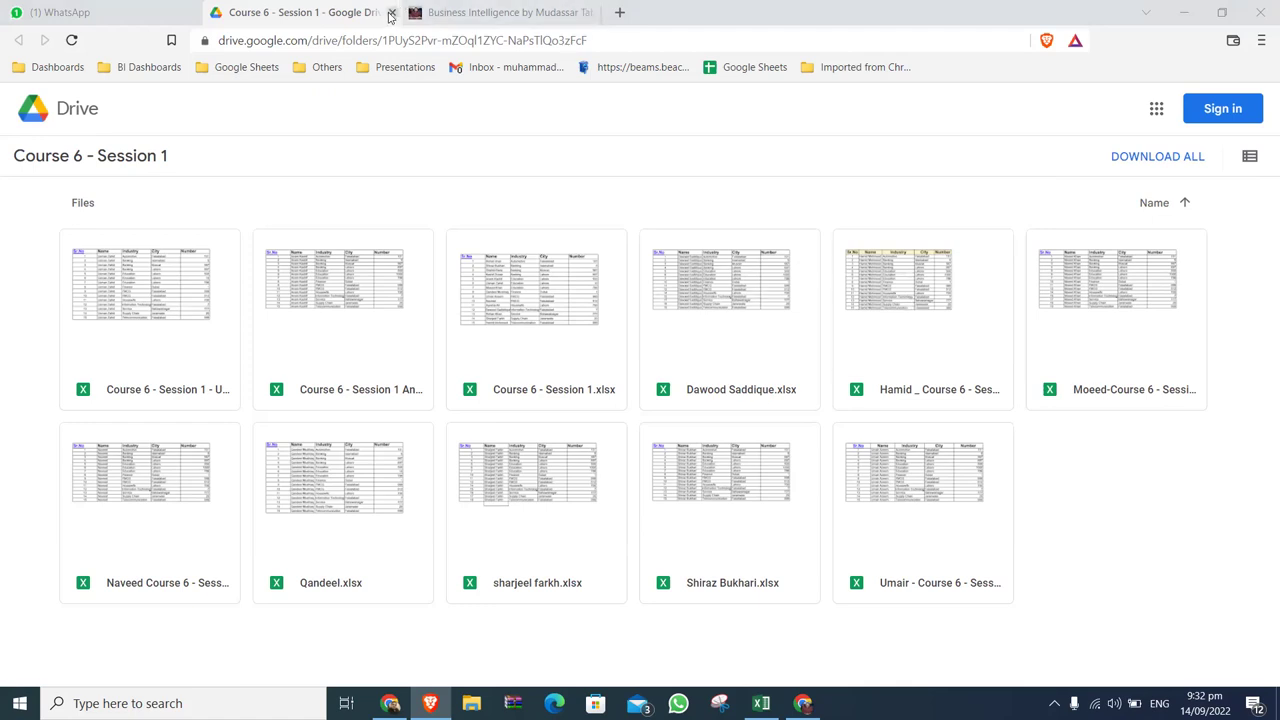
Leave the shared folder windows and return to the signed-in account's My Drive.
{"action": "mouse_move", "coordinate": [392, 700]}
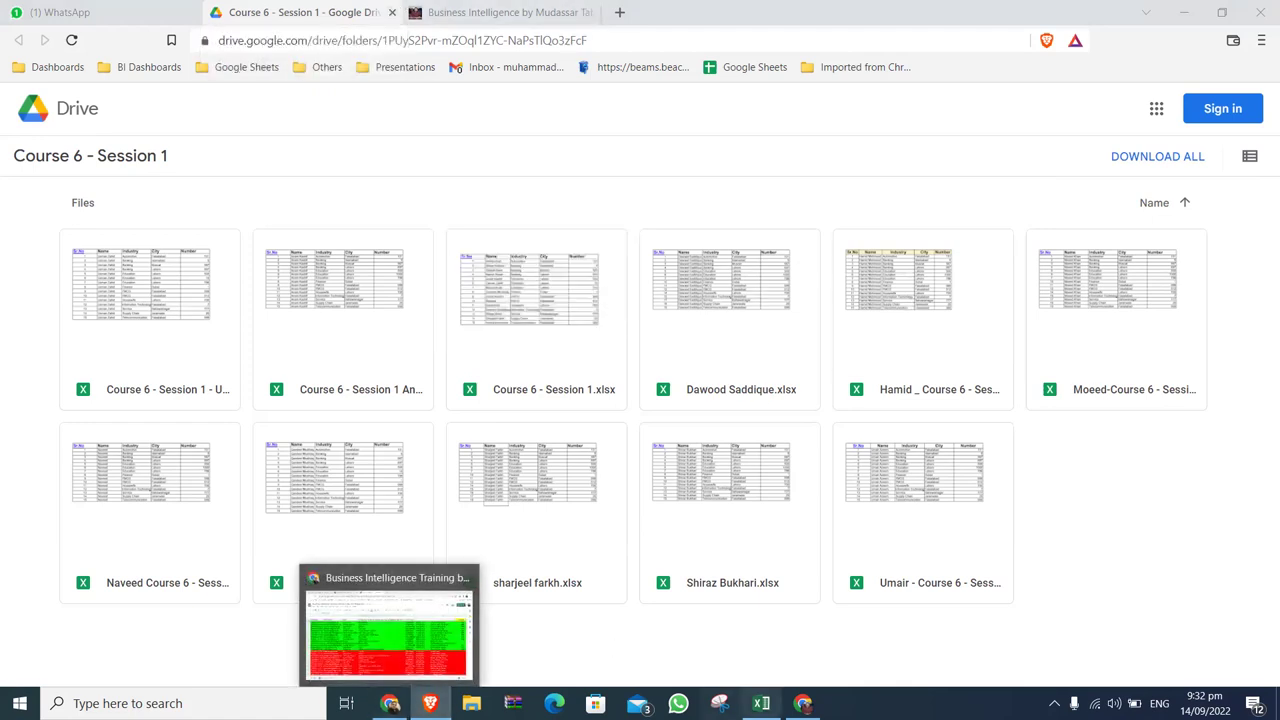
{"action": "left_click", "coordinate": [802, 703]}
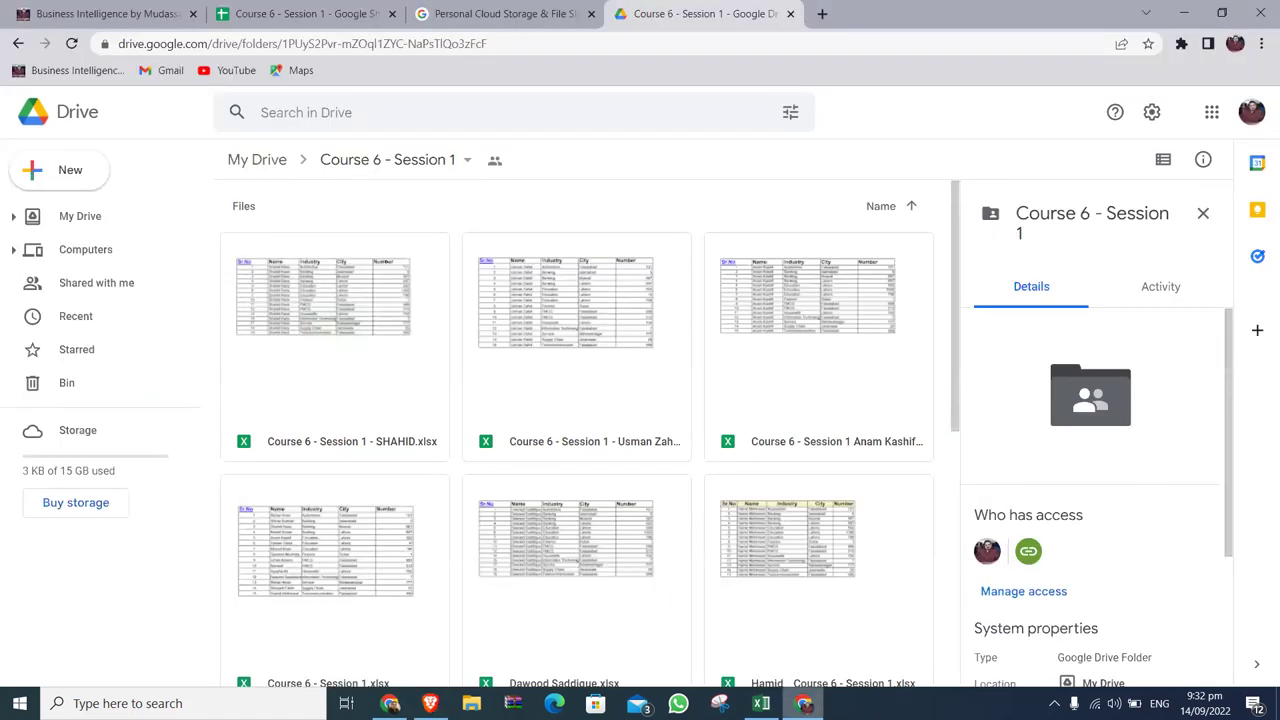
{"action": "key", "text": "alt+Tab"}
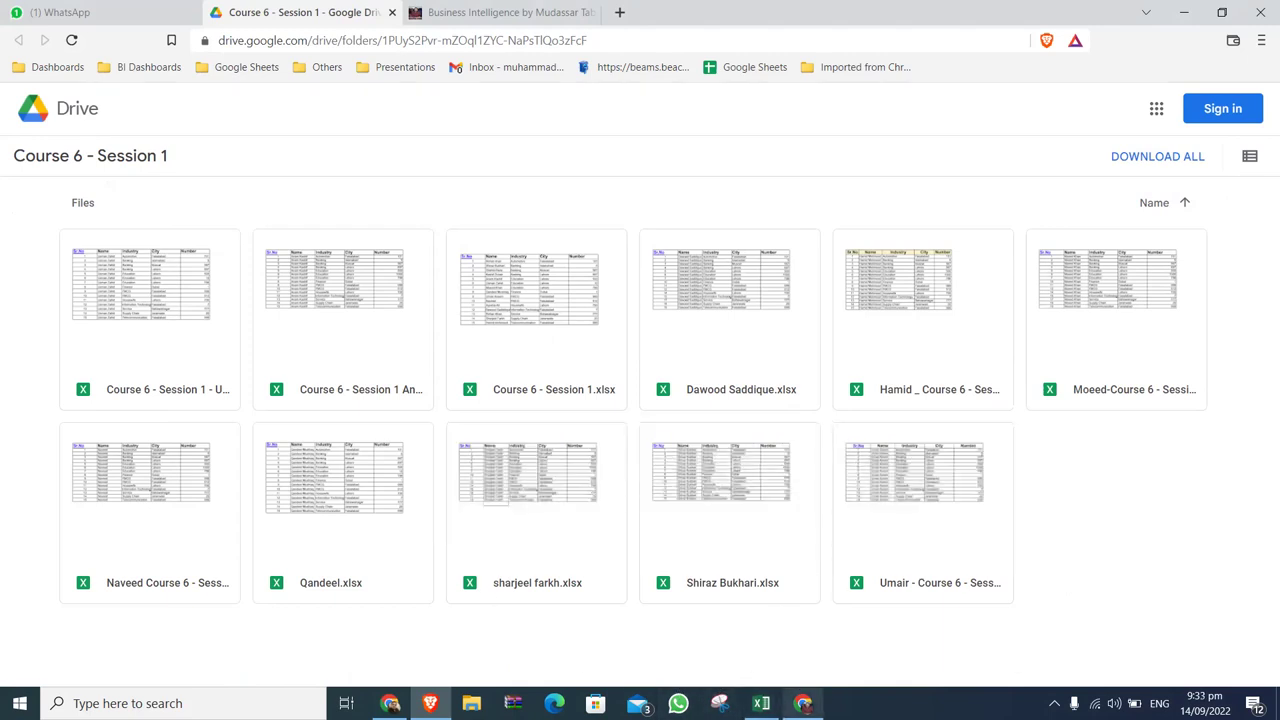
{"action": "key", "text": "super+d"}
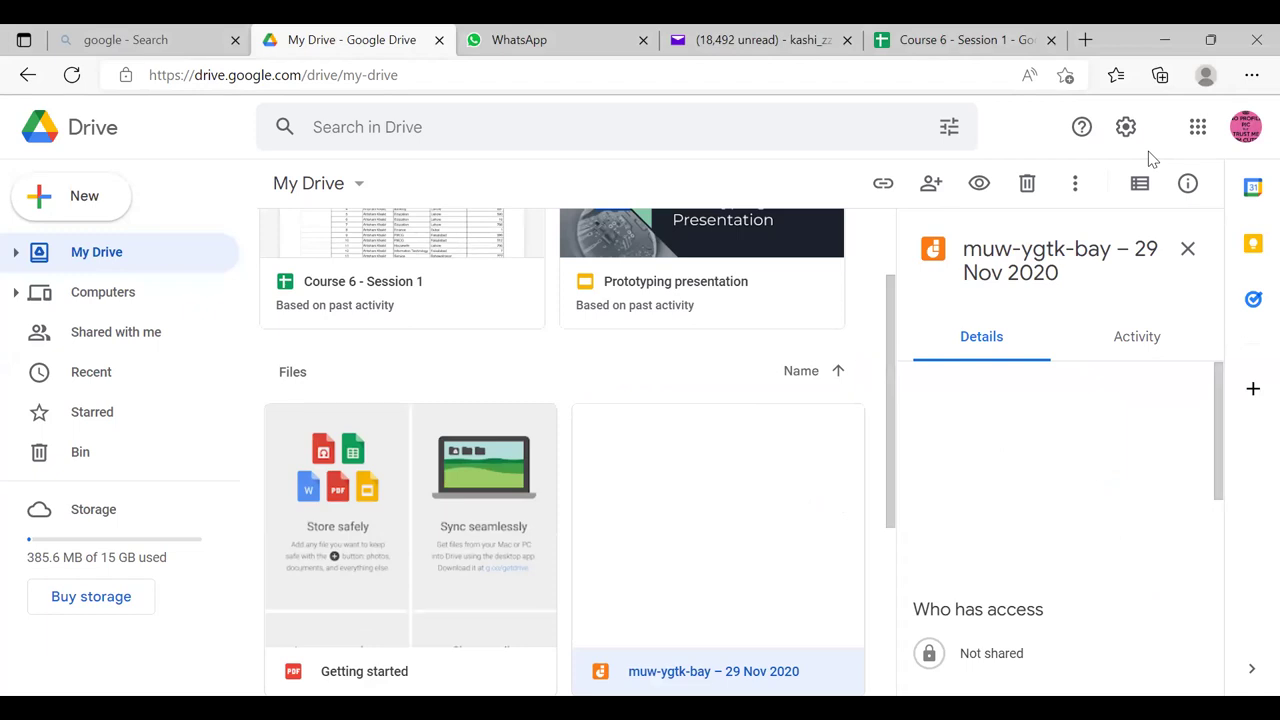
Open the Course 6 - Session 1 spreadsheet, then return to the My Drive listing.
{"action": "left_click", "coordinate": [342, 276]}
{"action": "double_click", "coordinate": [342, 276]}
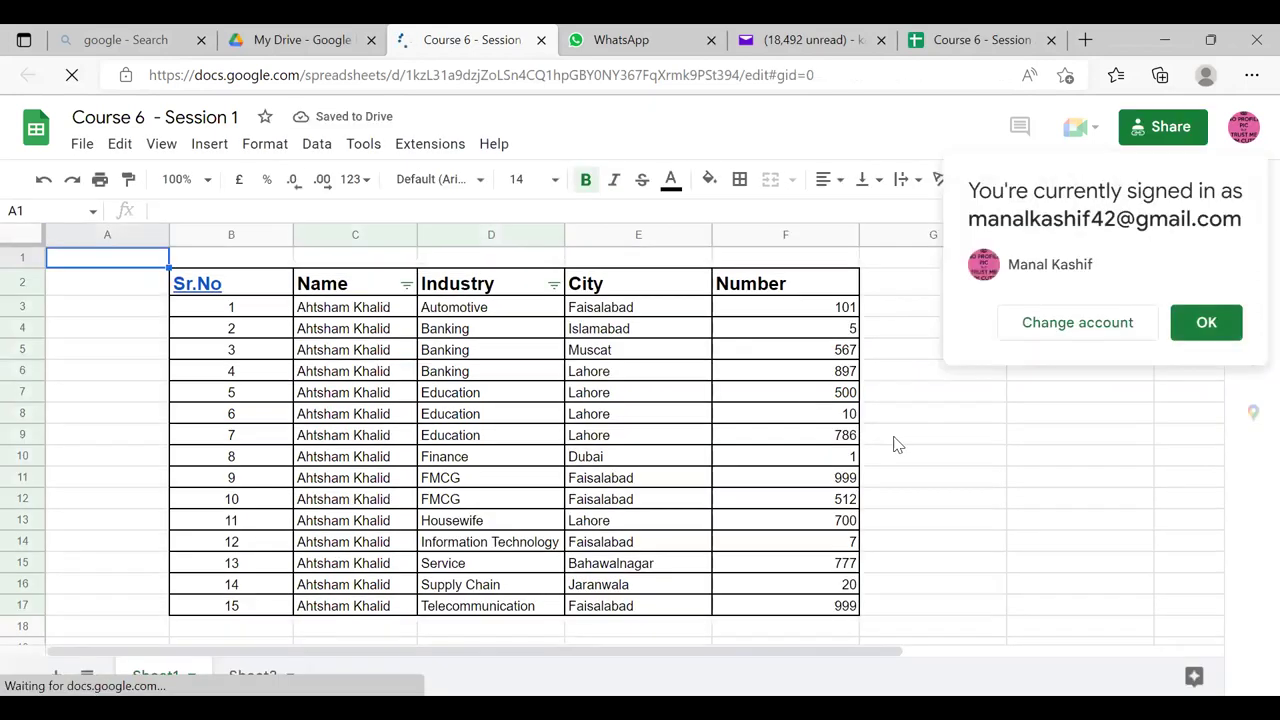
{"action": "key", "text": "ctrl+shift+Tab"}
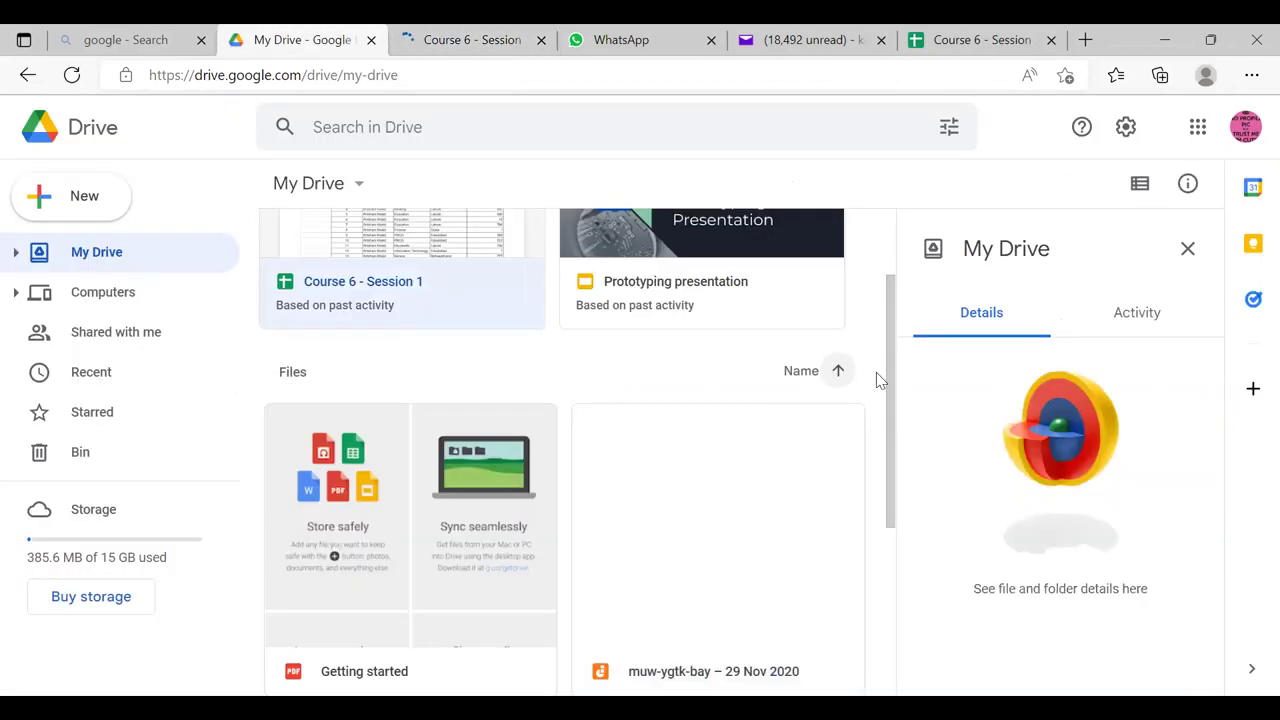
{"action": "left_click_drag", "start_coordinate": [884, 381], "coordinate": [882, 332]}
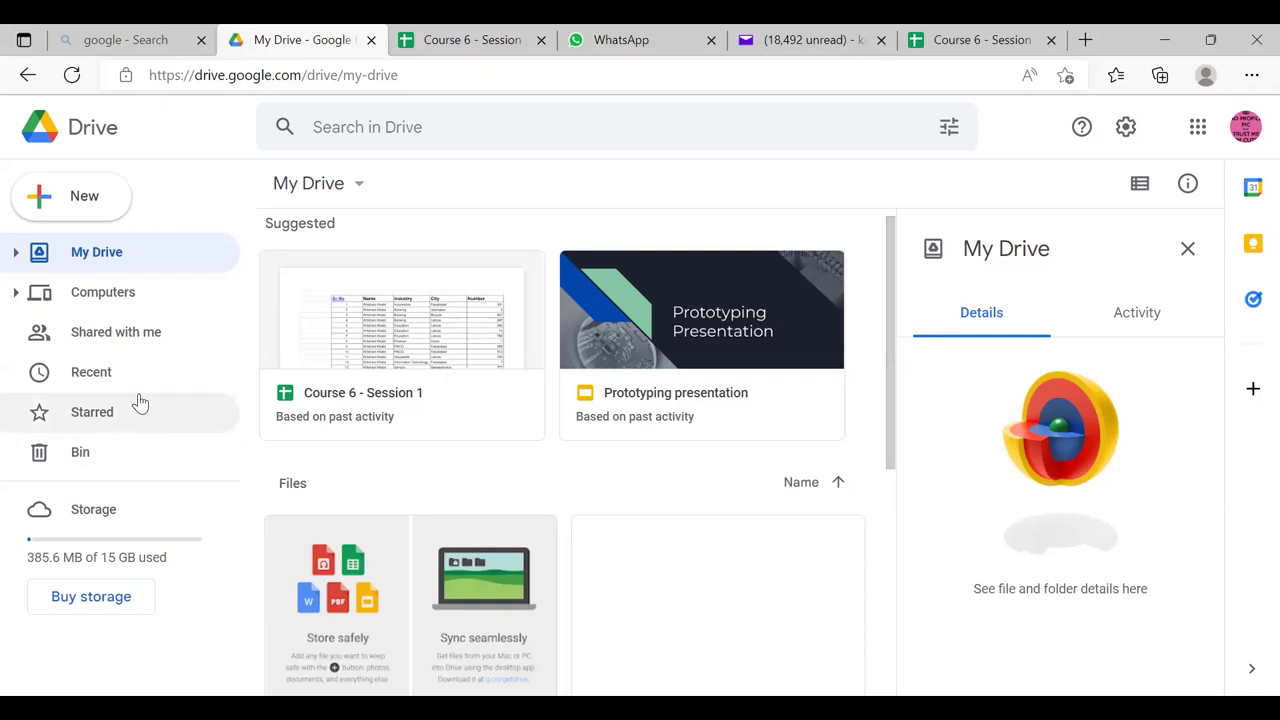
Start a file upload to My Drive, browse to C:\Kashif, then cancel the picker.
{"action": "left_click", "coordinate": [88, 195]}
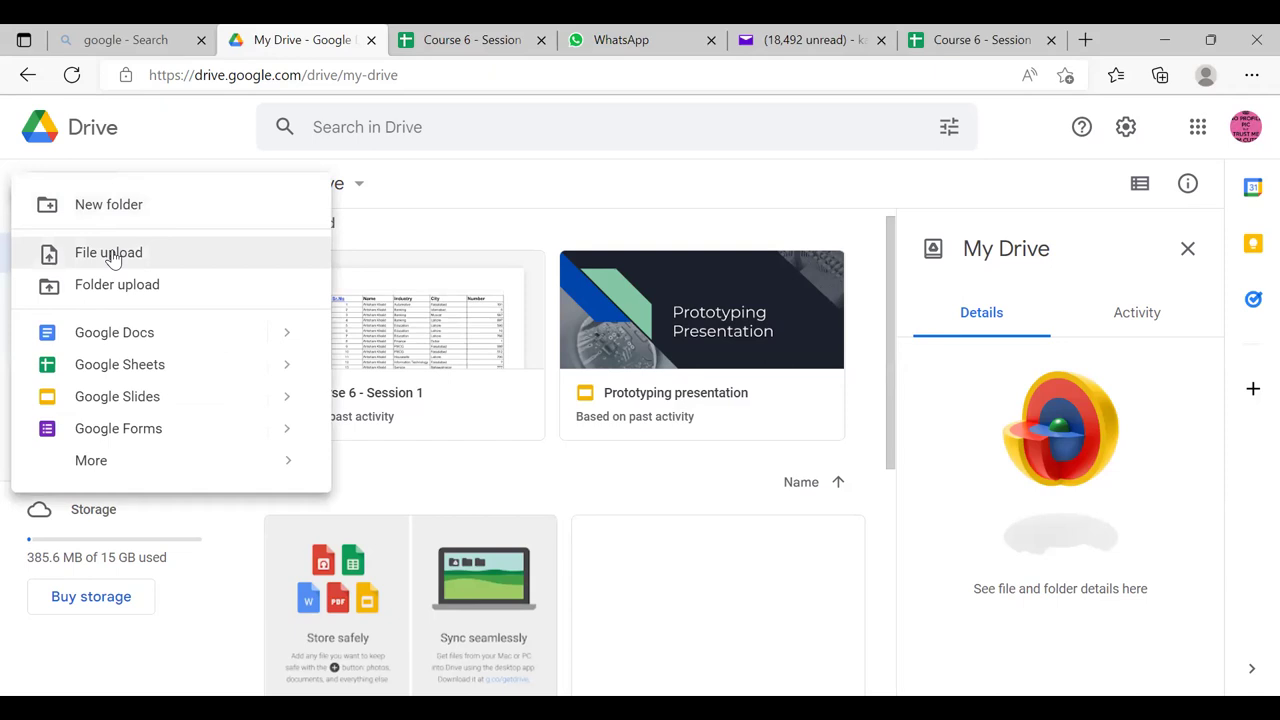
{"action": "left_click", "coordinate": [114, 257]}
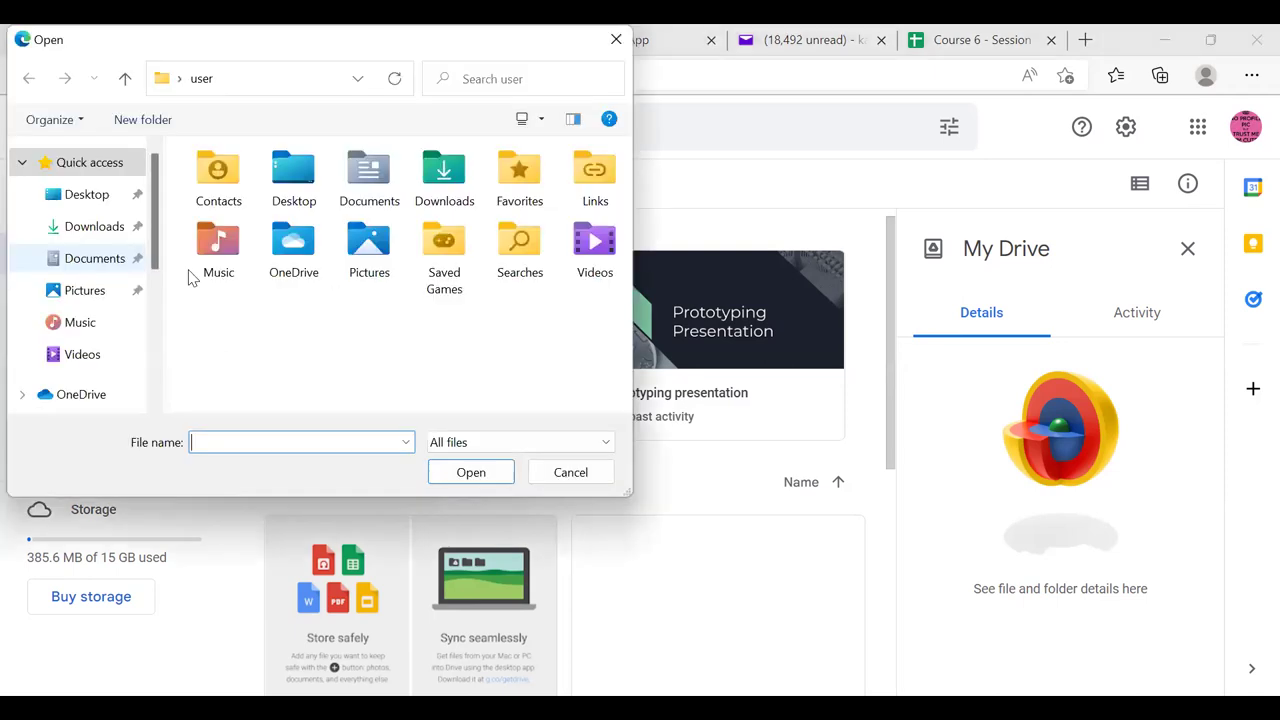
{"action": "scroll", "coordinate": [157, 372], "scroll_direction": "down", "scroll_amount": 3}
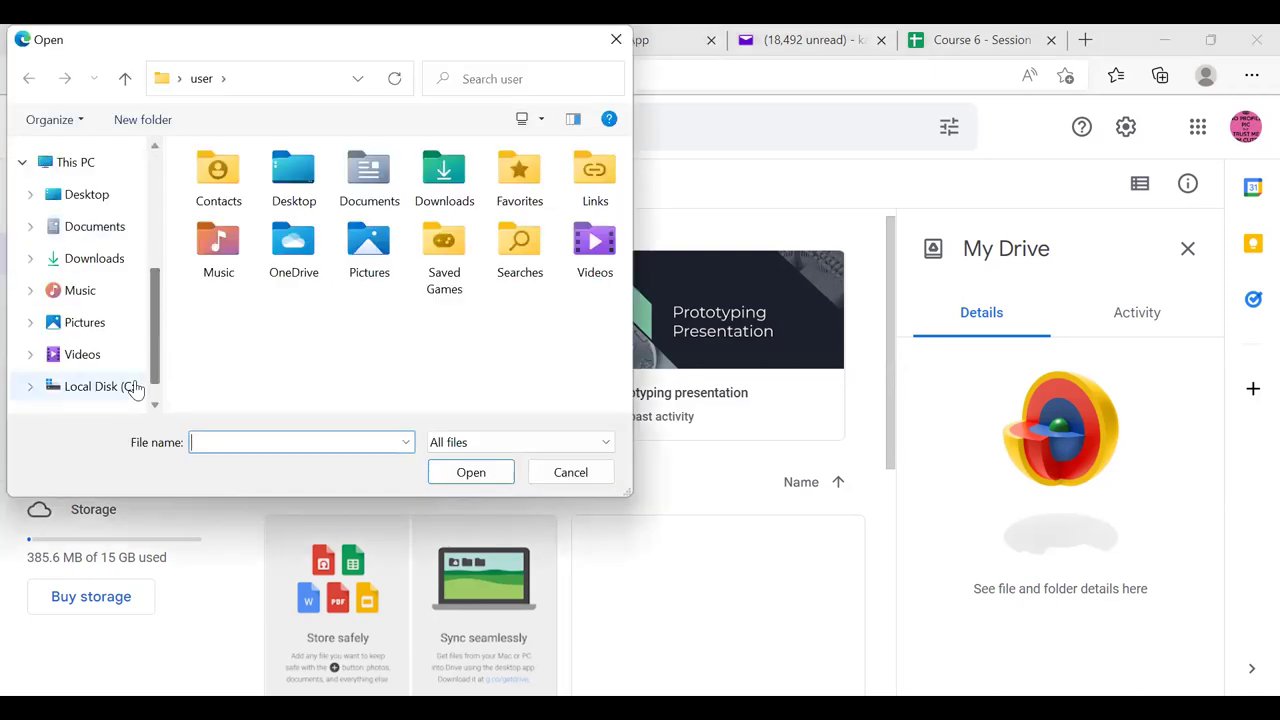
{"action": "left_click", "coordinate": [126, 385]}
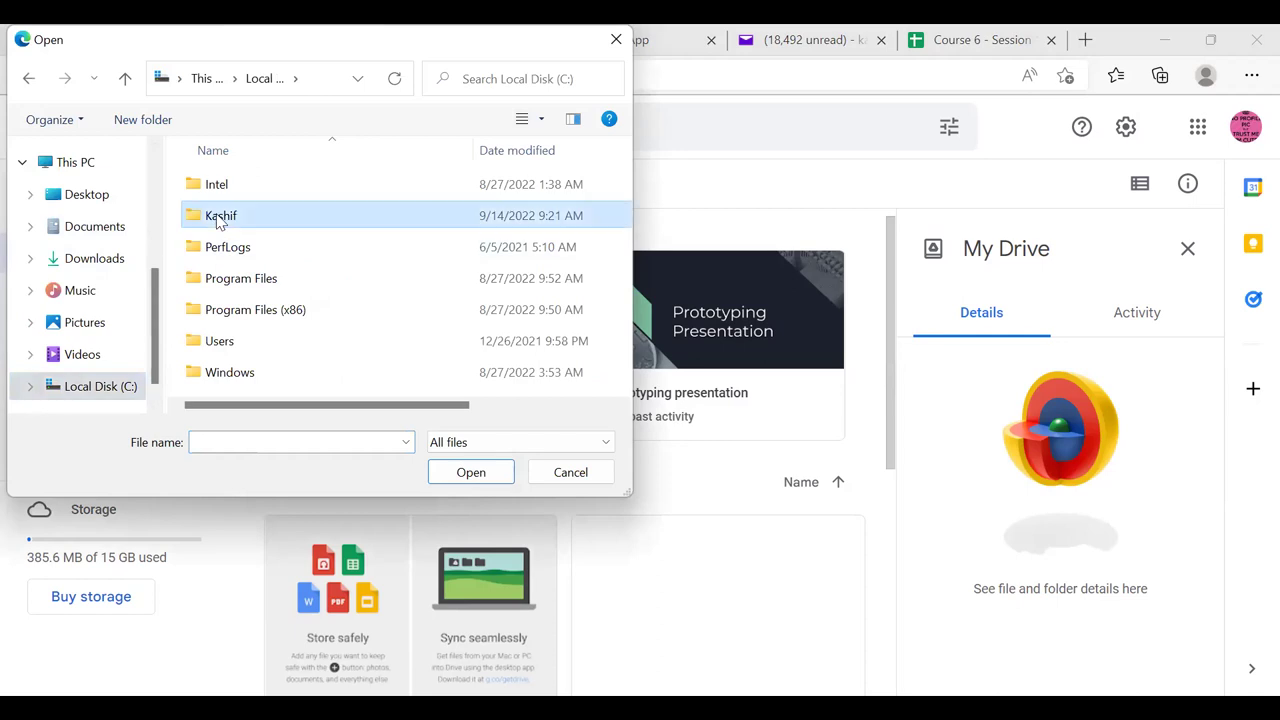
{"action": "double_click", "coordinate": [217, 219]}
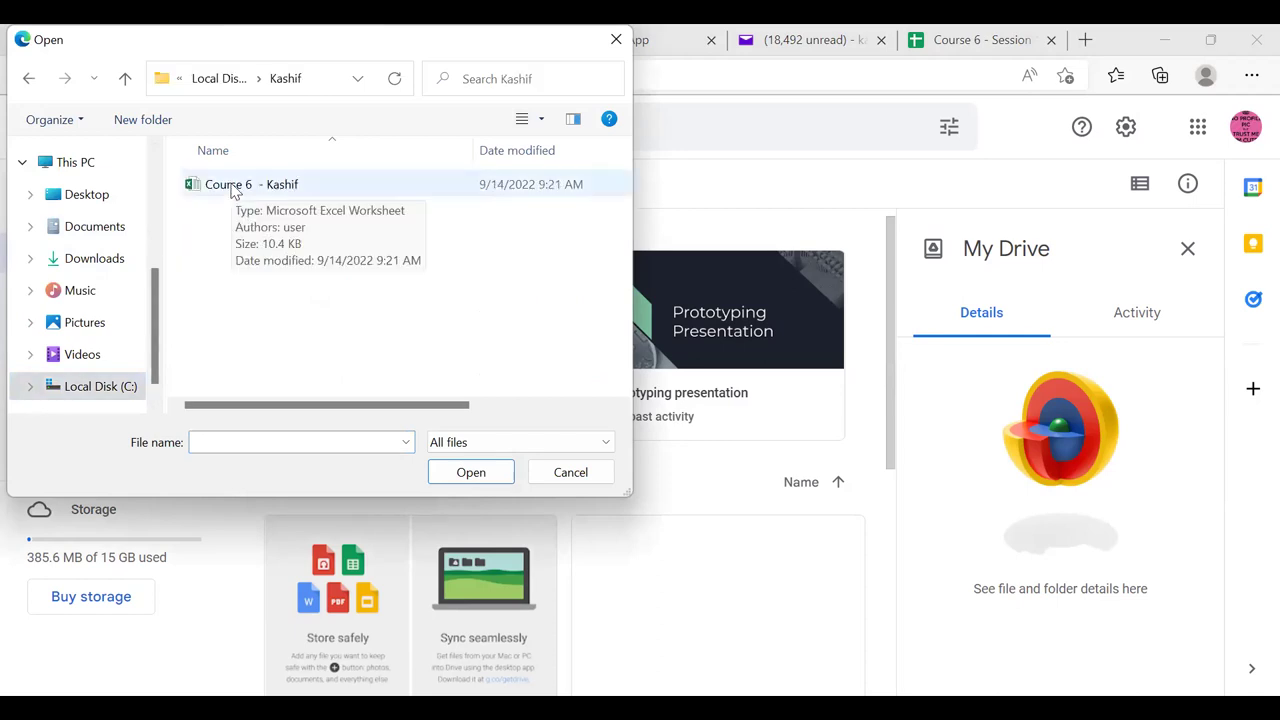
{"action": "key", "text": "Escape"}
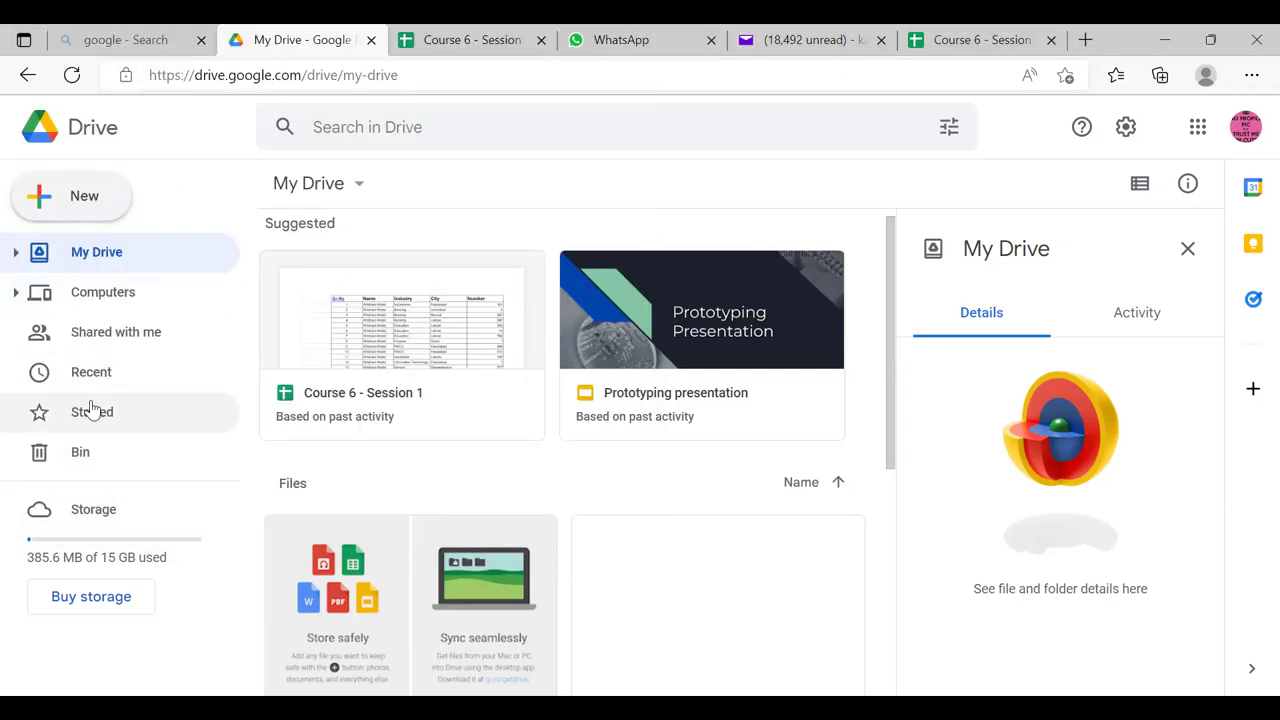
Upload C:\Kashif\Course 6 - Kashif into the shared Course 6 - Session 1 folder, then switch to the Sheets tab.
{"action": "left_click", "coordinate": [123, 341]}
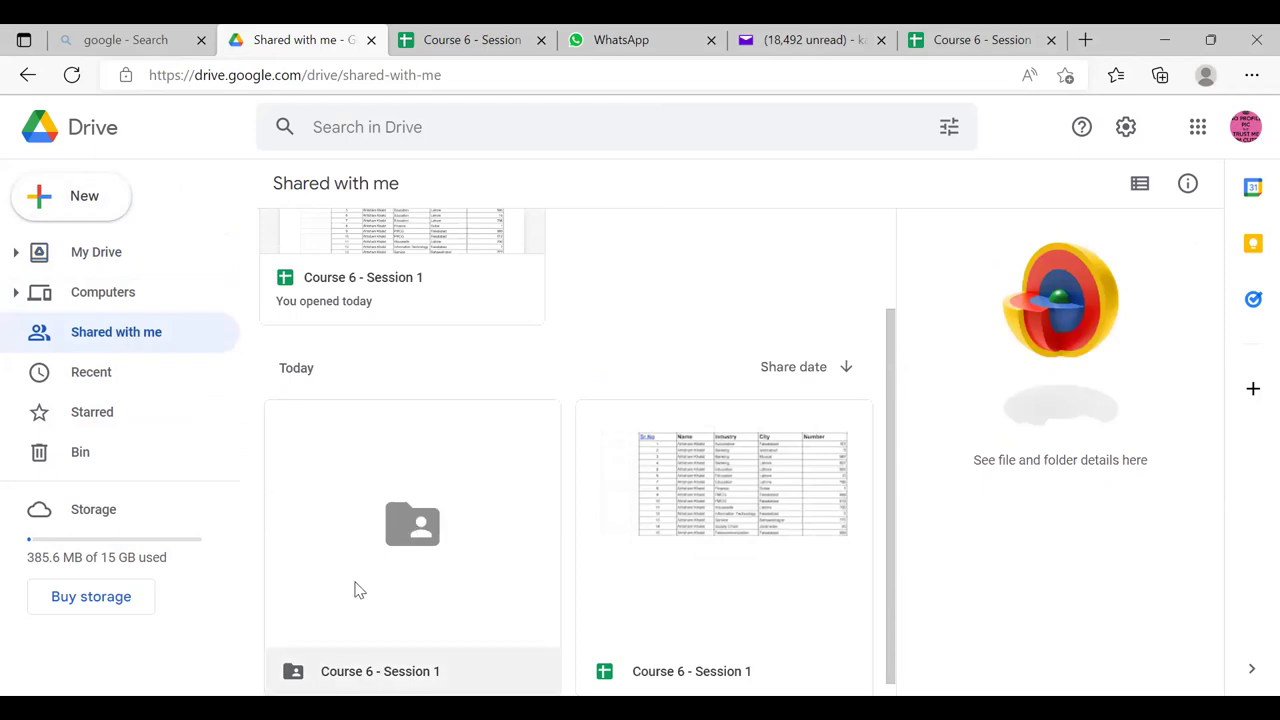
{"action": "double_click", "coordinate": [399, 541]}
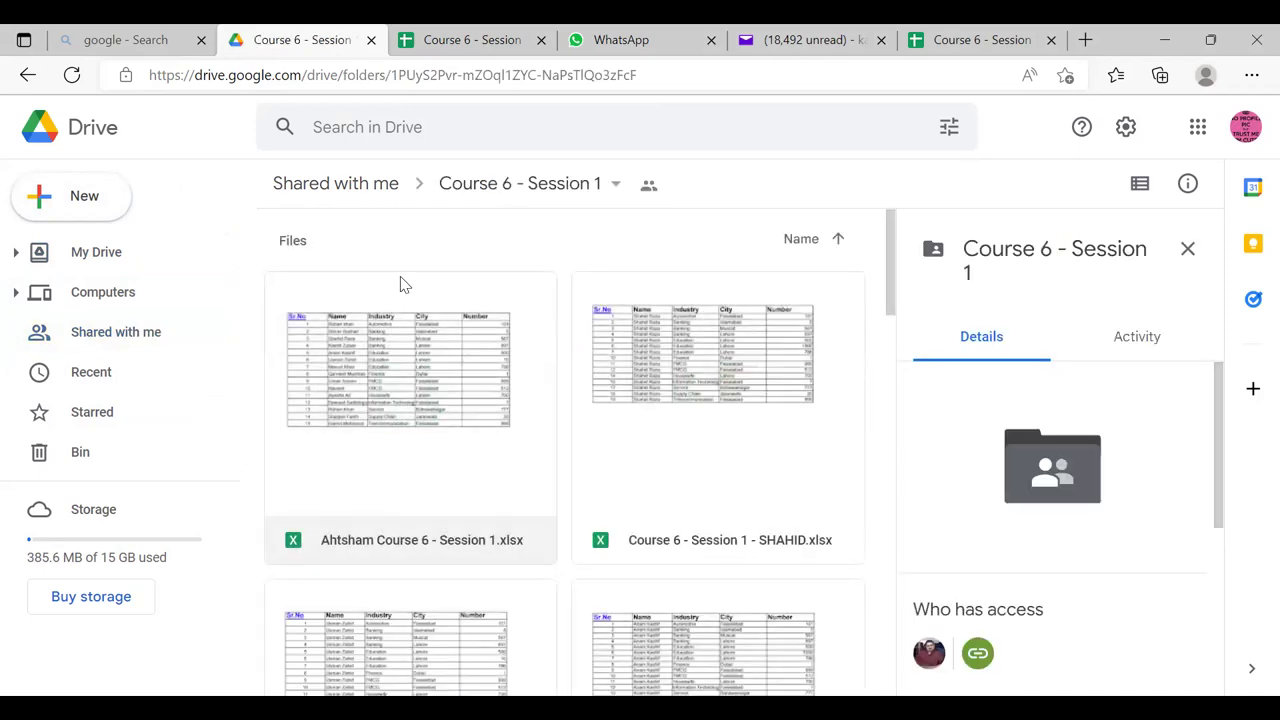
{"action": "left_click", "coordinate": [113, 212]}
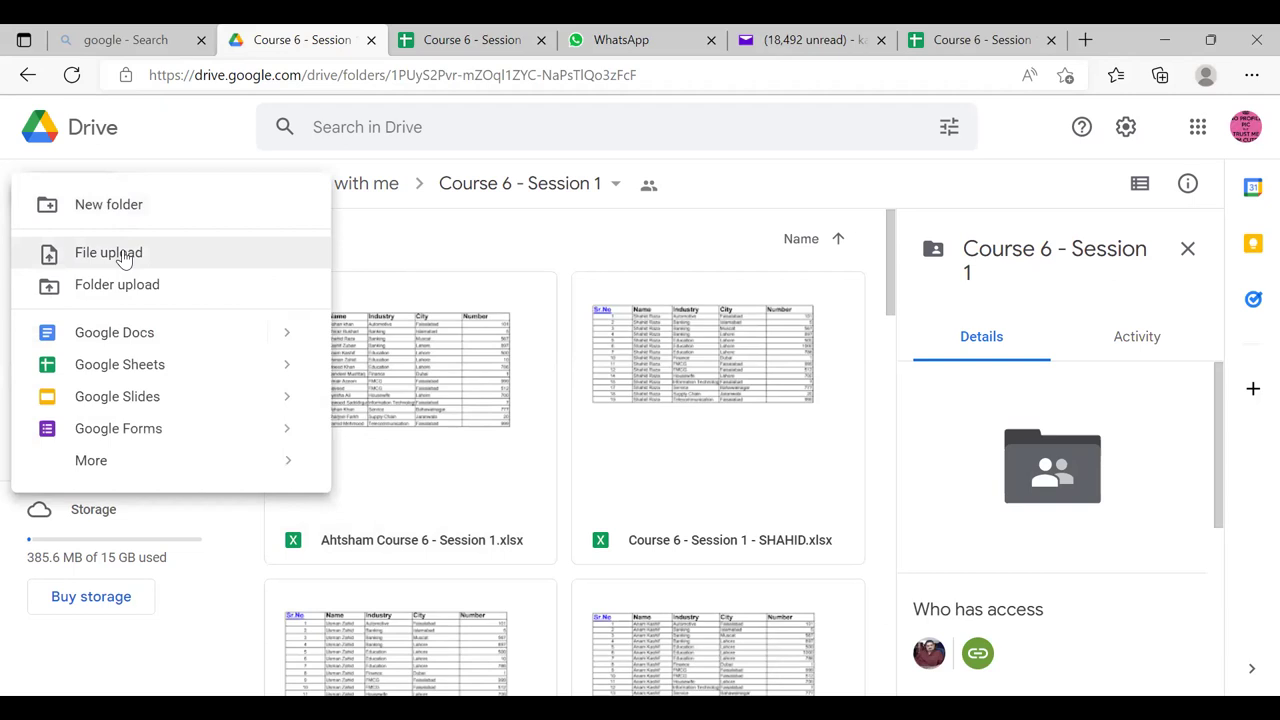
{"action": "left_click", "coordinate": [124, 256]}
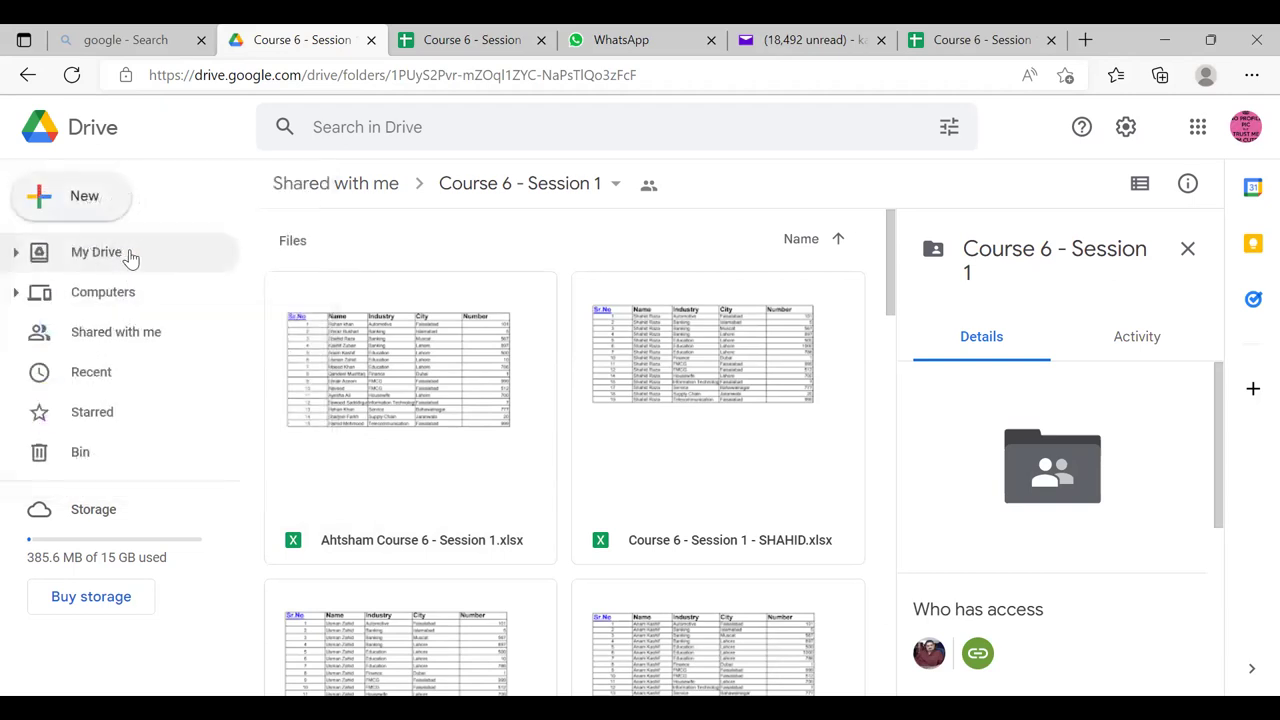
{"action": "scroll", "coordinate": [149, 371], "scroll_direction": "down", "scroll_amount": 3}
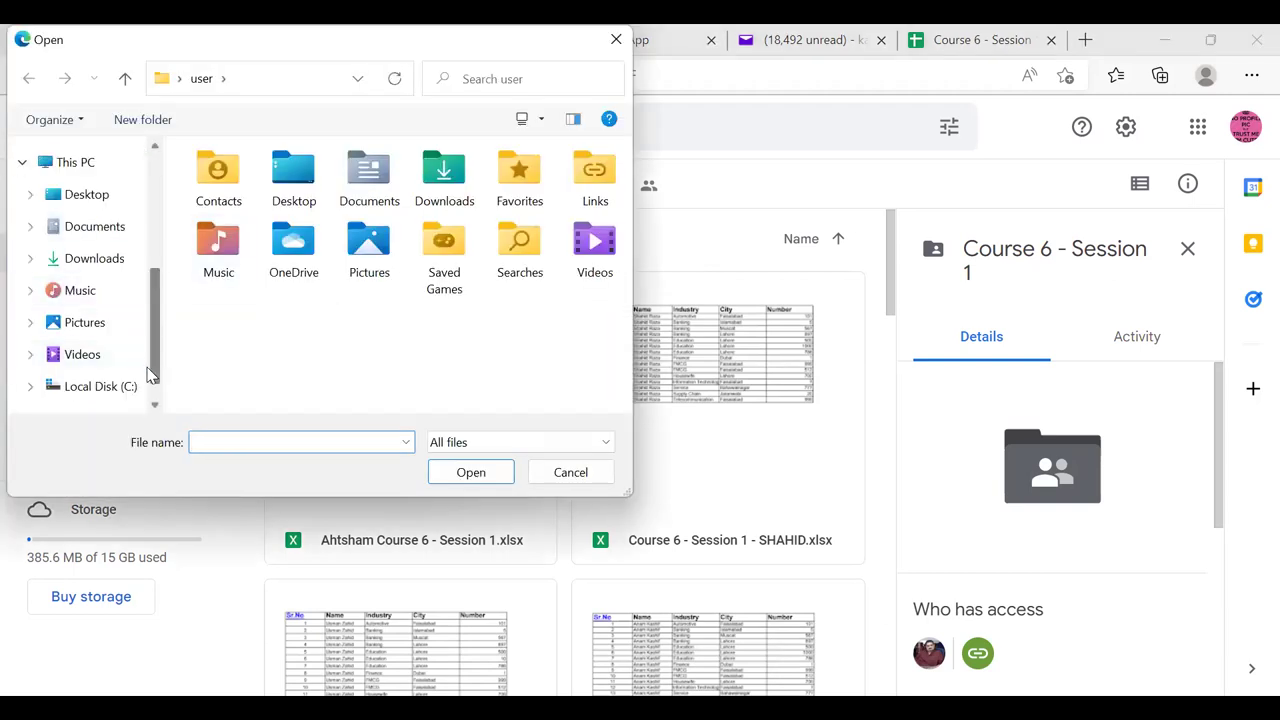
{"action": "left_click", "coordinate": [128, 388]}
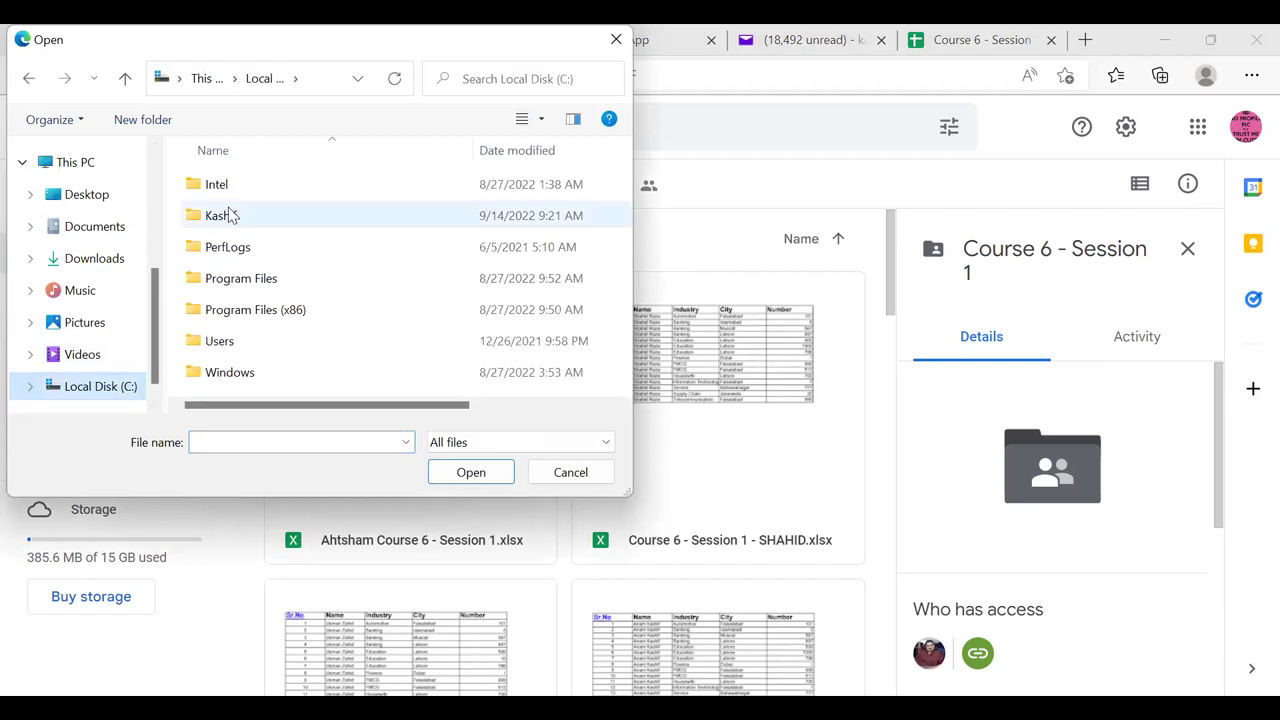
{"action": "double_click", "coordinate": [229, 213]}
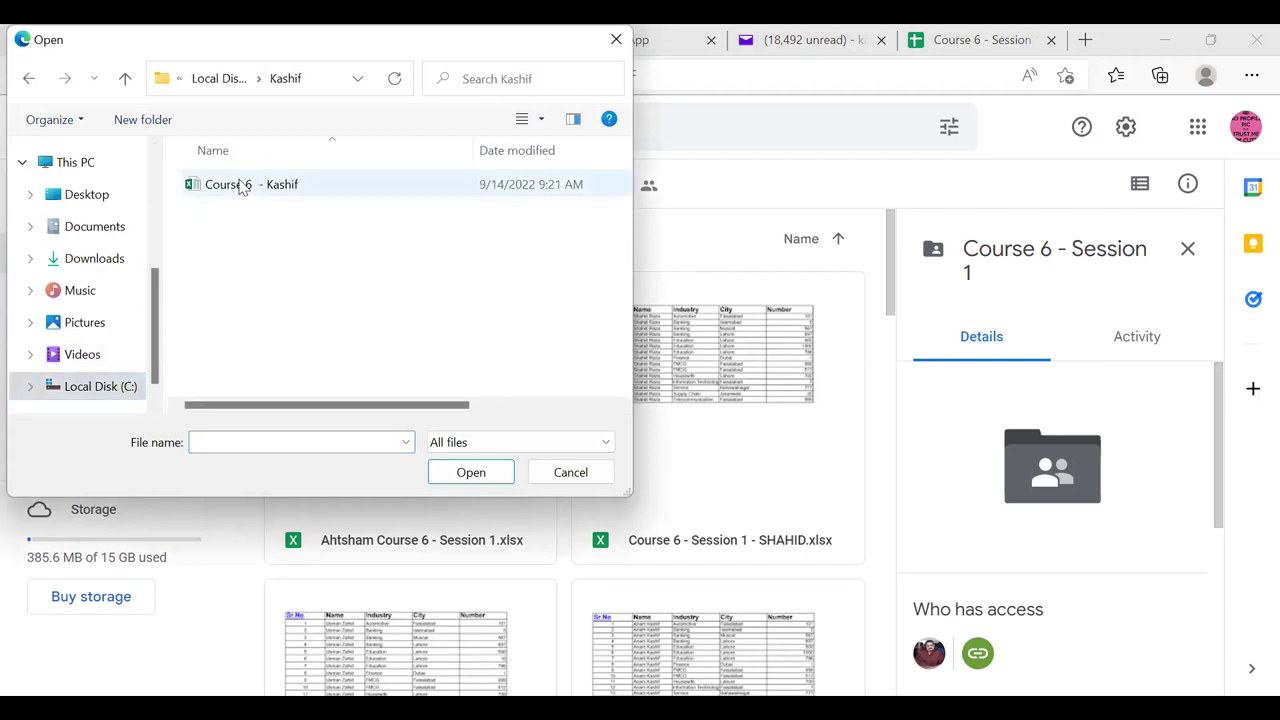
{"action": "double_click", "coordinate": [240, 188]}
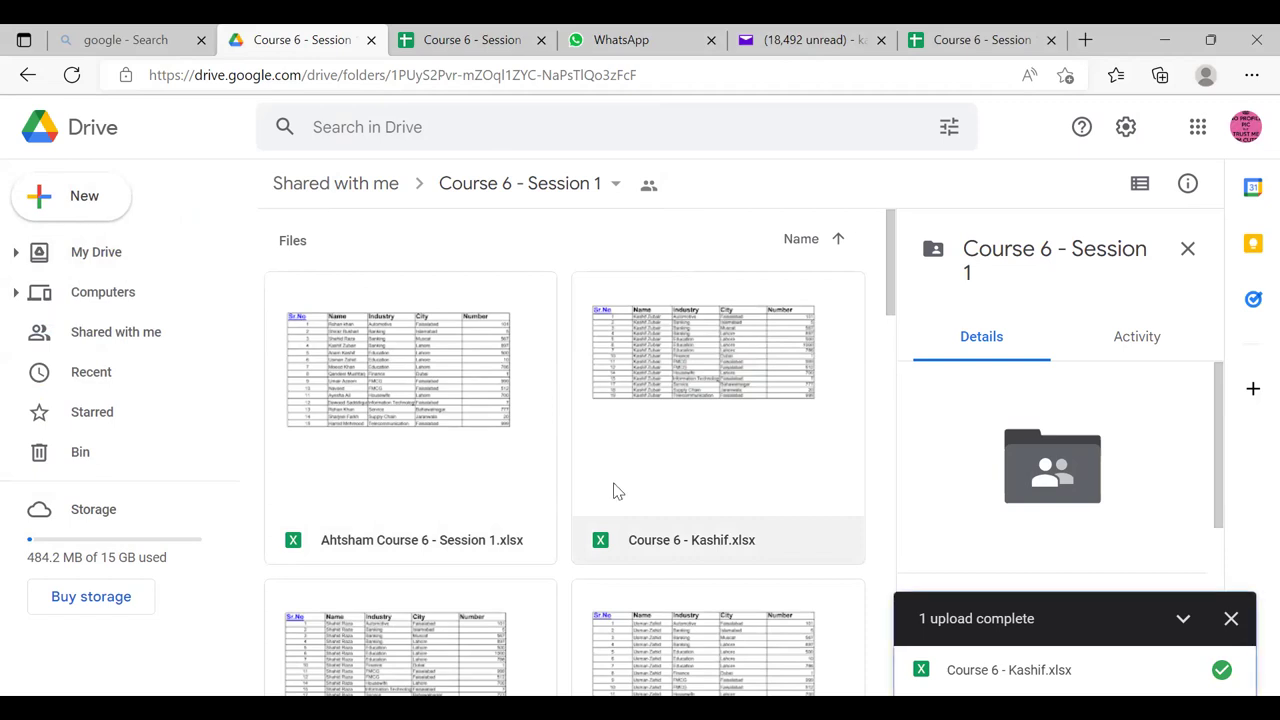
{"action": "key", "text": "ctrl+Tab"}
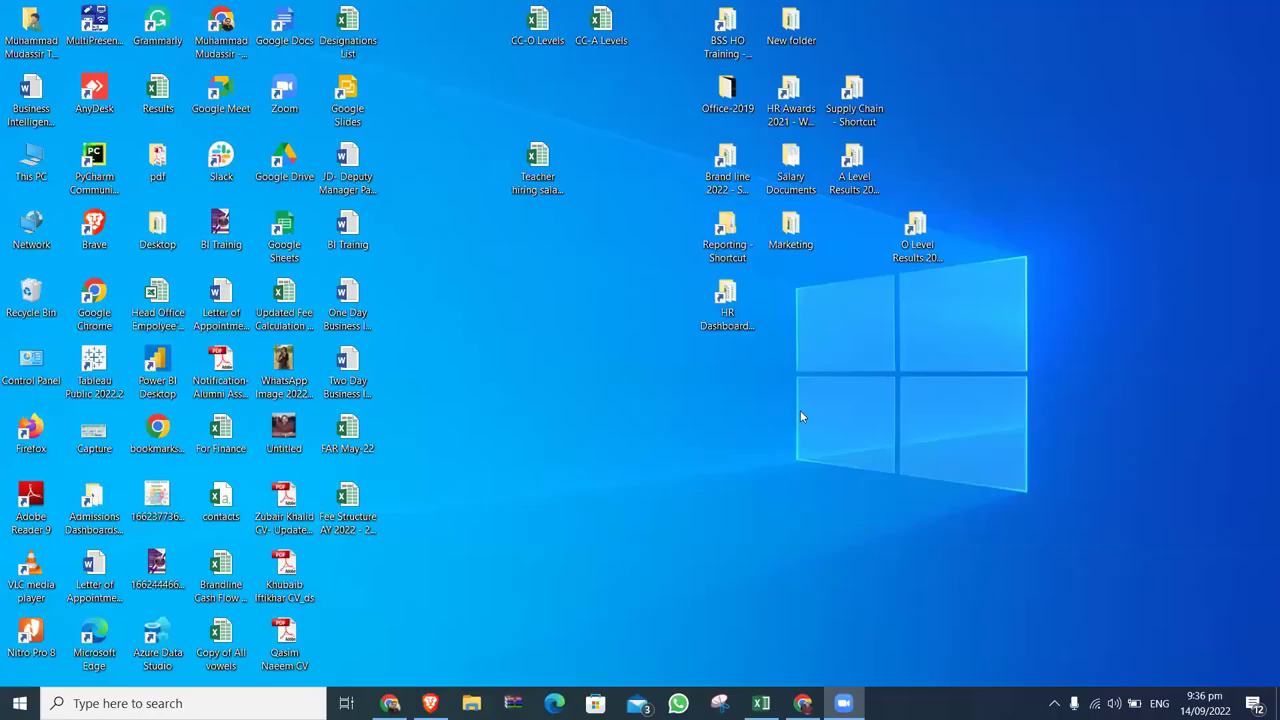
Restore Chrome from the taskbar to show the Course 6 - Session 1 Drive folder.
{"action": "left_click", "coordinate": [802, 703]}
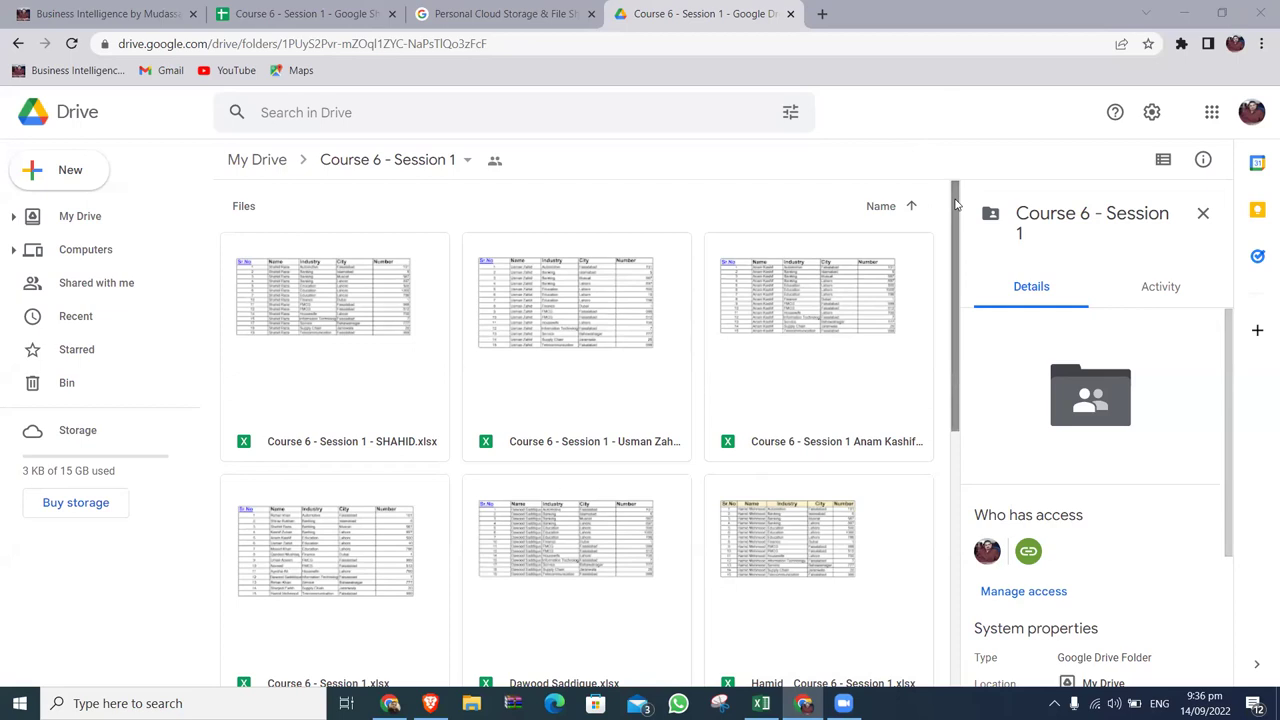
Scroll down and back up through the student workbooks in the Course 6 - Session 1 folder.
{"action": "left_click_drag", "start_coordinate": [955, 205], "coordinate": [953, 477]}
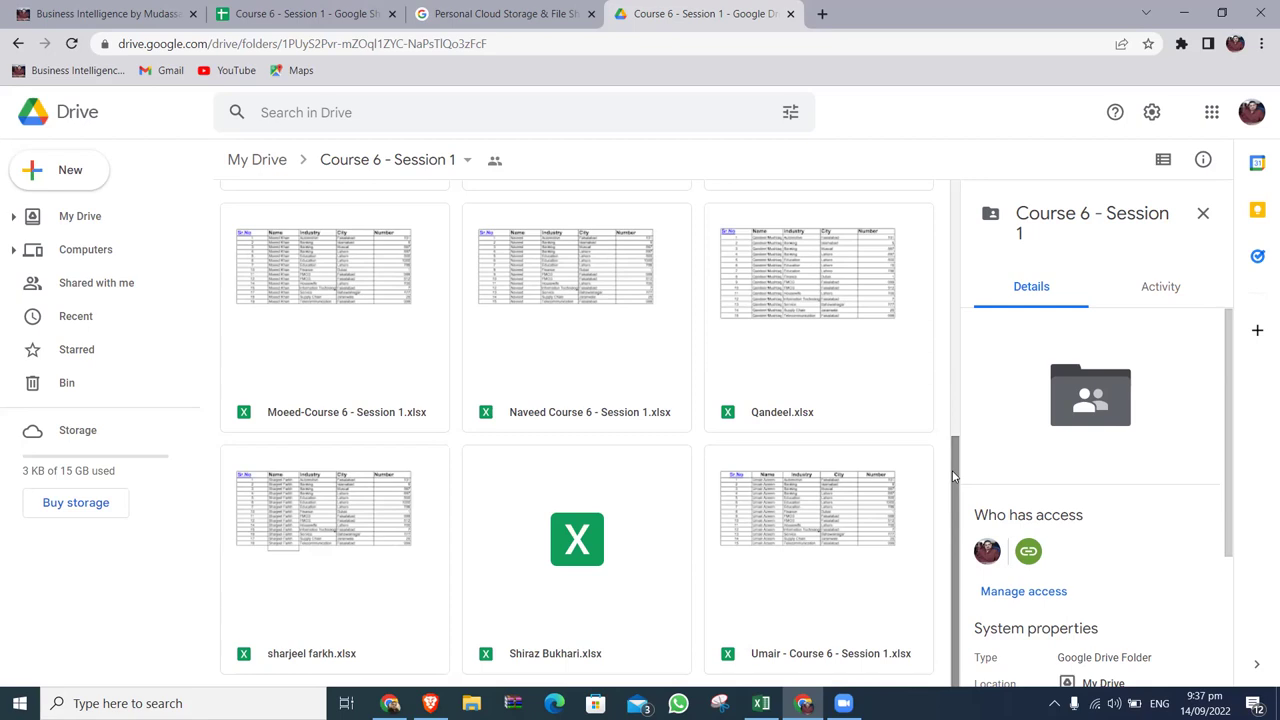
{"action": "left_click_drag", "start_coordinate": [955, 478], "coordinate": [954, 285]}
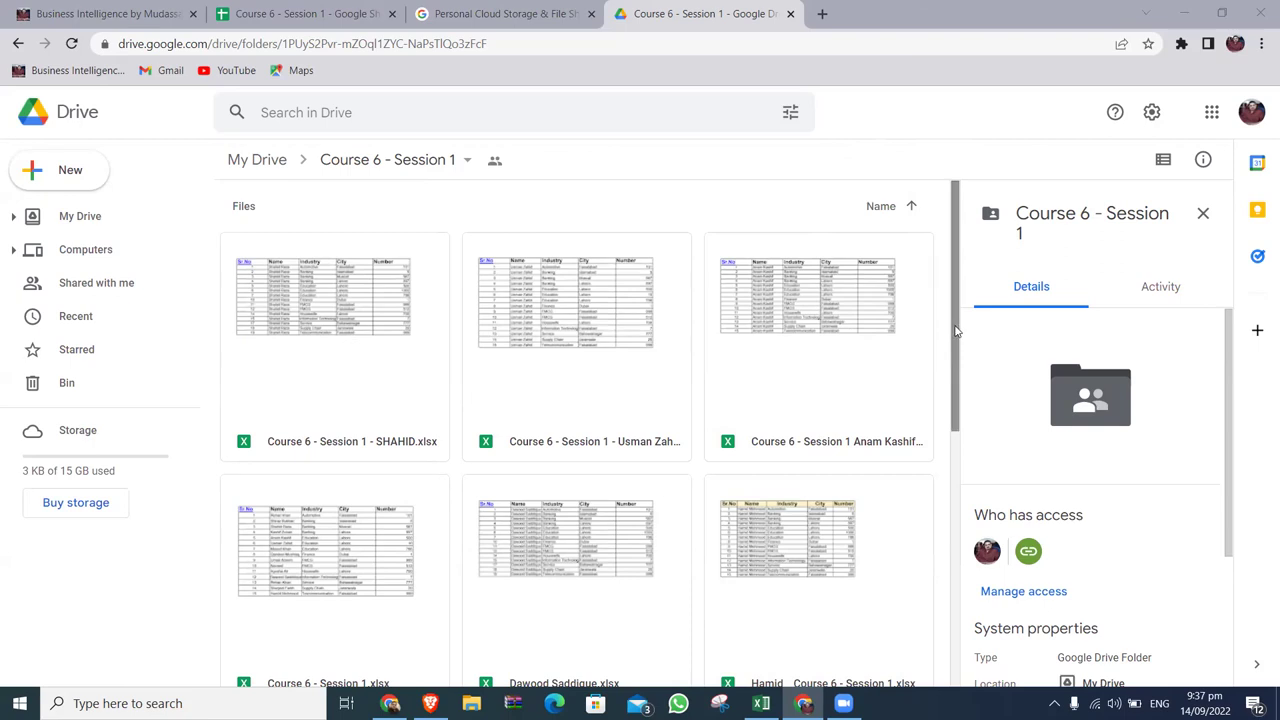
{"action": "left_click_drag", "start_coordinate": [955, 326], "coordinate": [946, 613]}
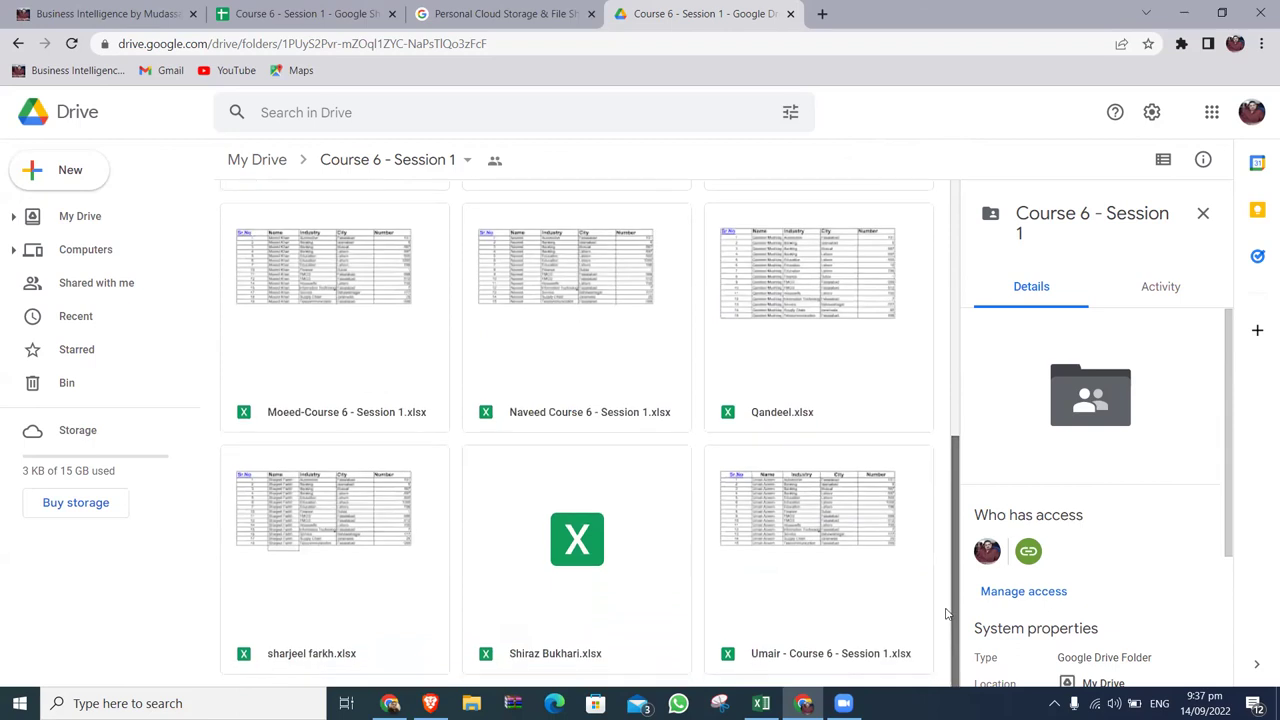
{"action": "left_click_drag", "start_coordinate": [955, 605], "coordinate": [940, 337]}
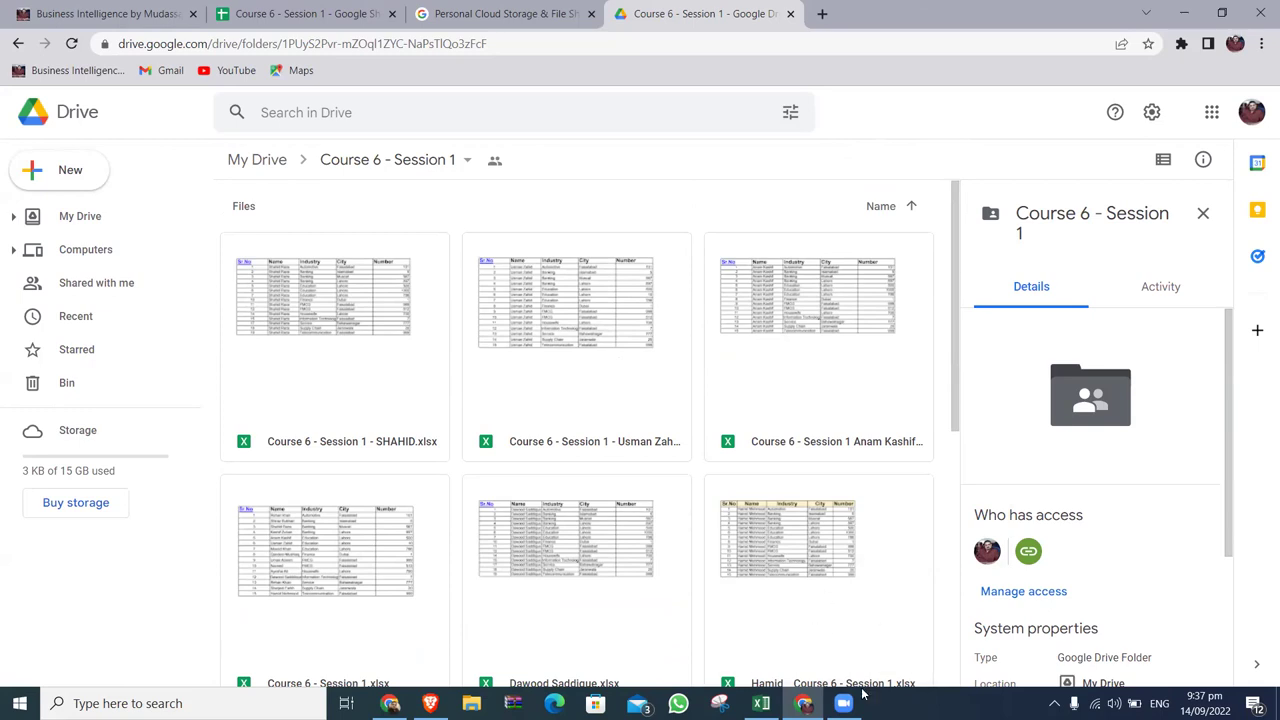
{"action": "mouse_move", "coordinate": [845, 705]}
Show the desktop, create and delete a New folder (2), then return to the Drive folder.
{"action": "key", "text": "super+d"}
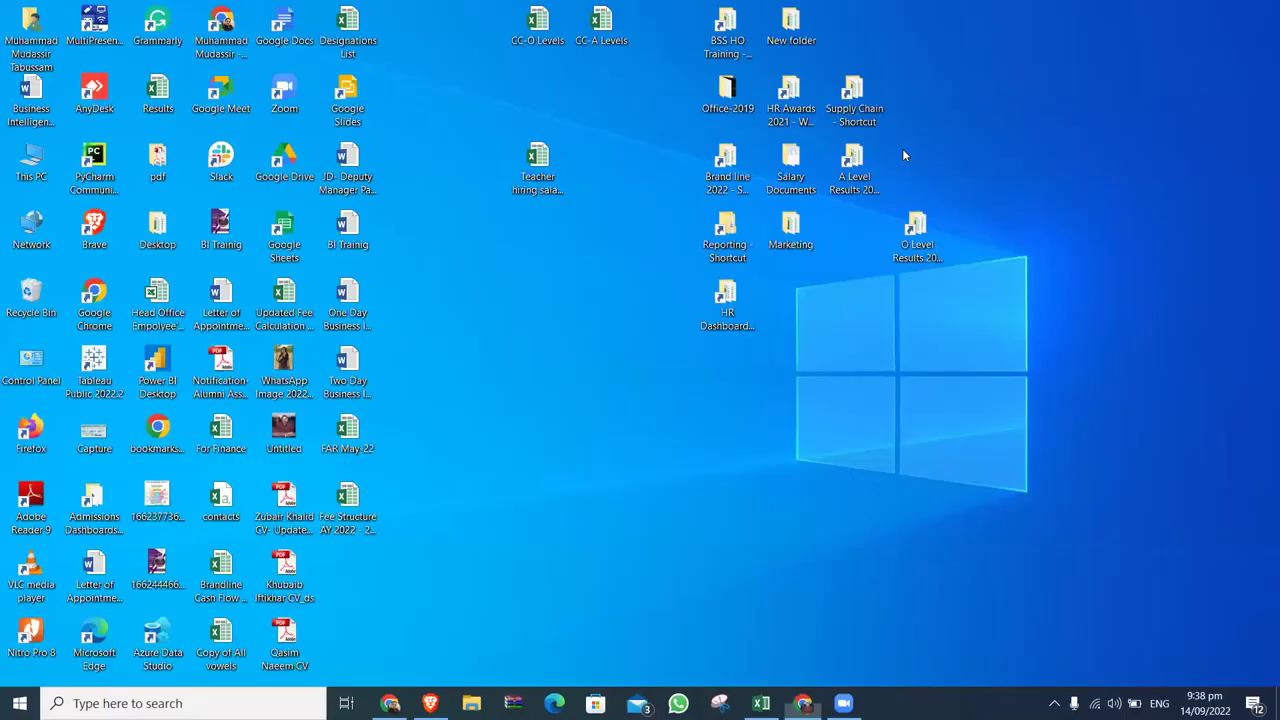
{"action": "right_click", "coordinate": [577, 468]}
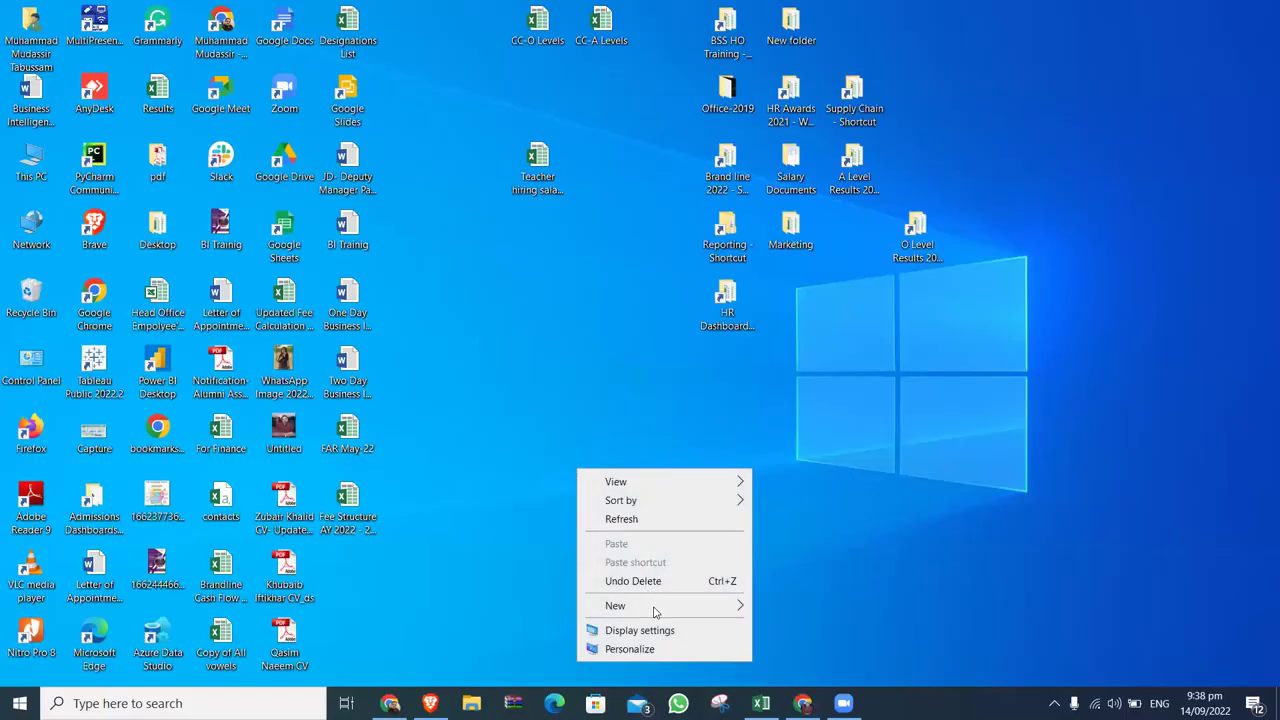
{"action": "mouse_move", "coordinate": [655, 606]}
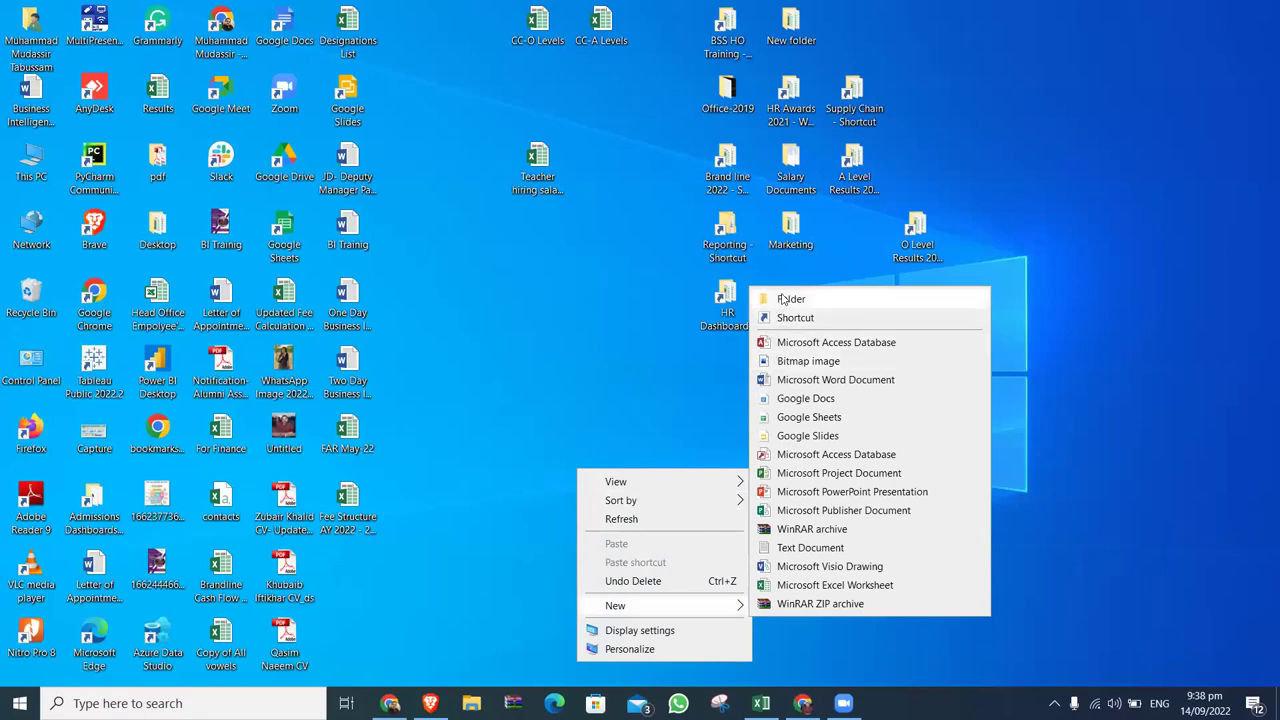
{"action": "left_click", "coordinate": [782, 297]}
{"action": "key", "text": "Return"}
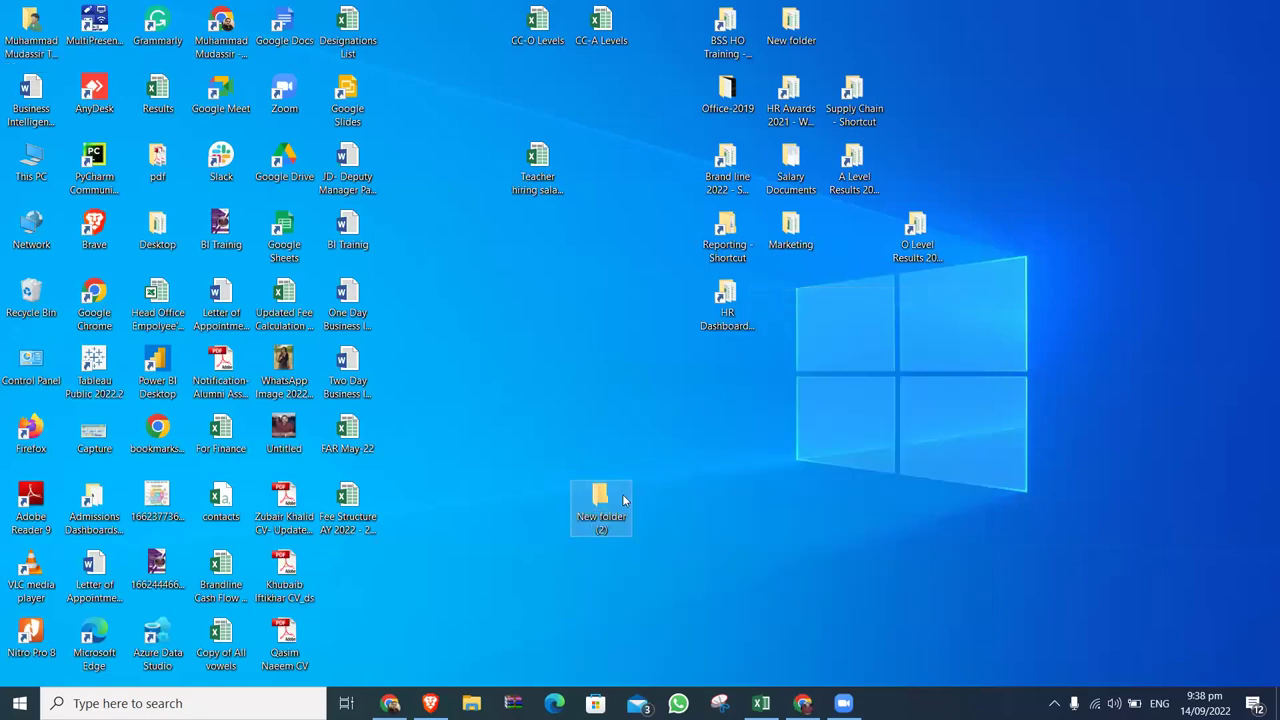
{"action": "key", "text": "Delete"}
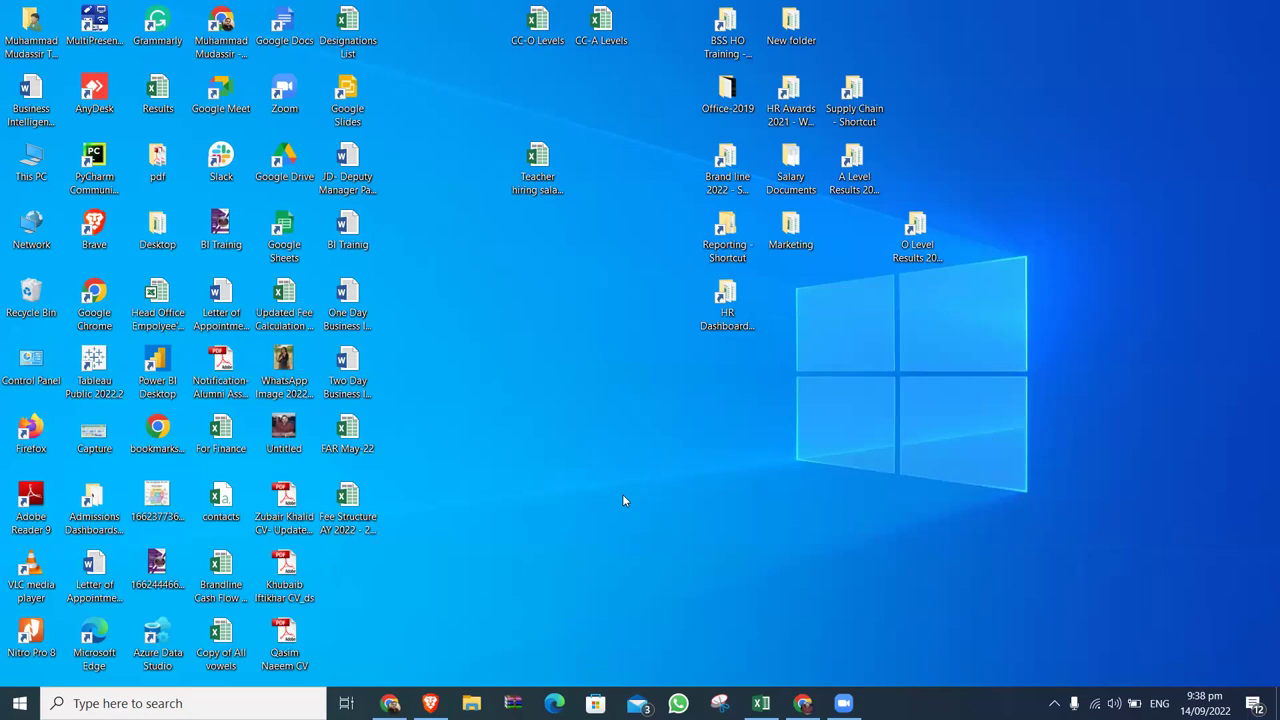
{"action": "left_click", "coordinate": [812, 698]}
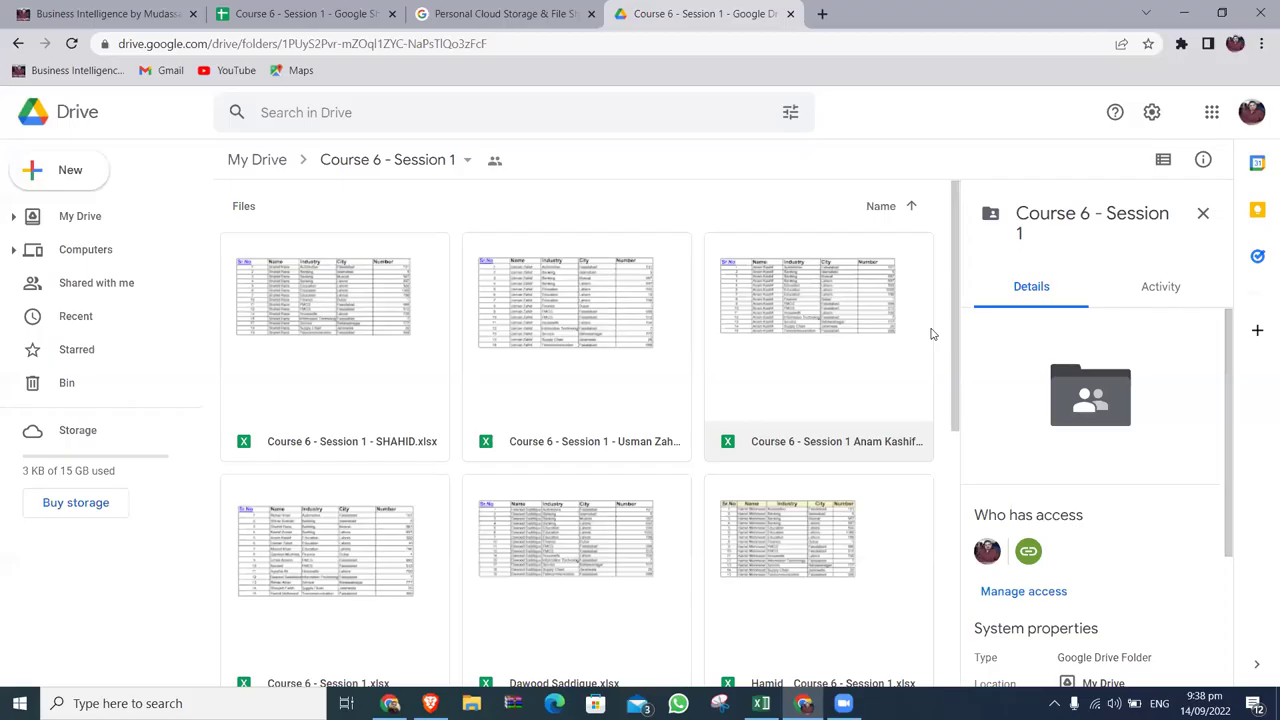
Download the Course 6 - Session 1 folder as a zip from its breadcrumb menu.
{"action": "left_click_drag", "start_coordinate": [955, 265], "coordinate": [953, 210]}
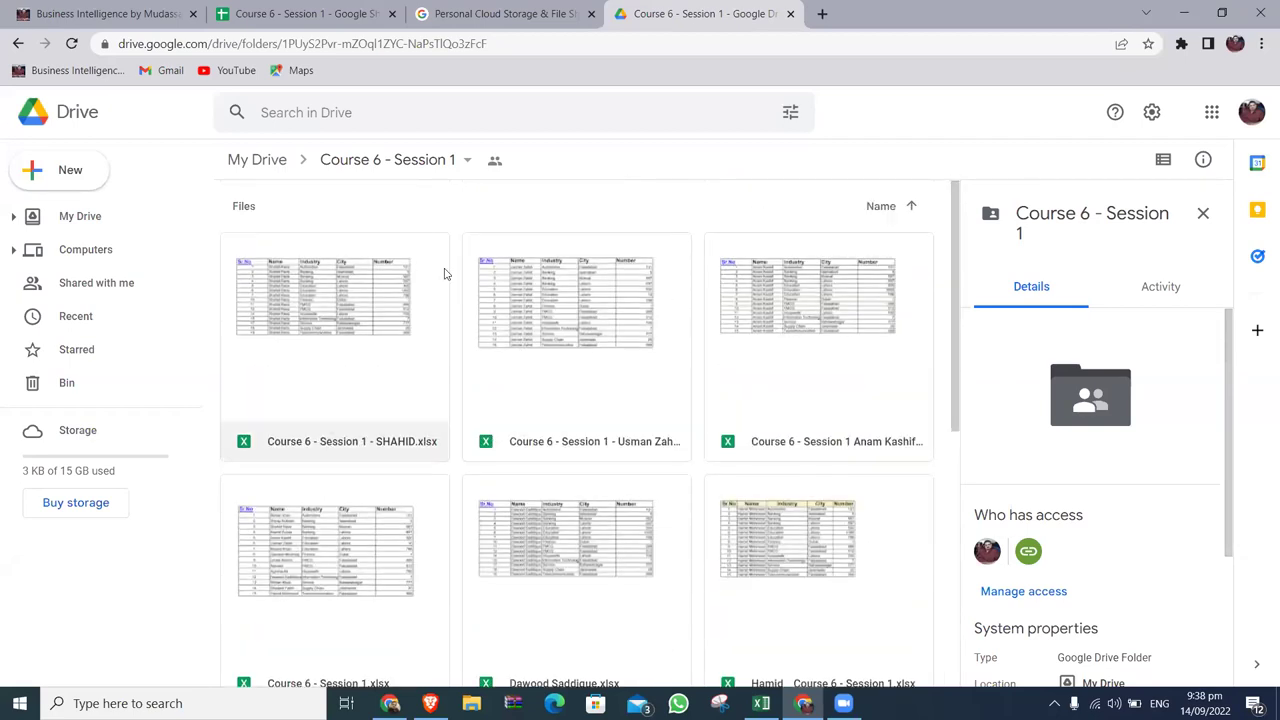
{"action": "left_click", "coordinate": [386, 162]}
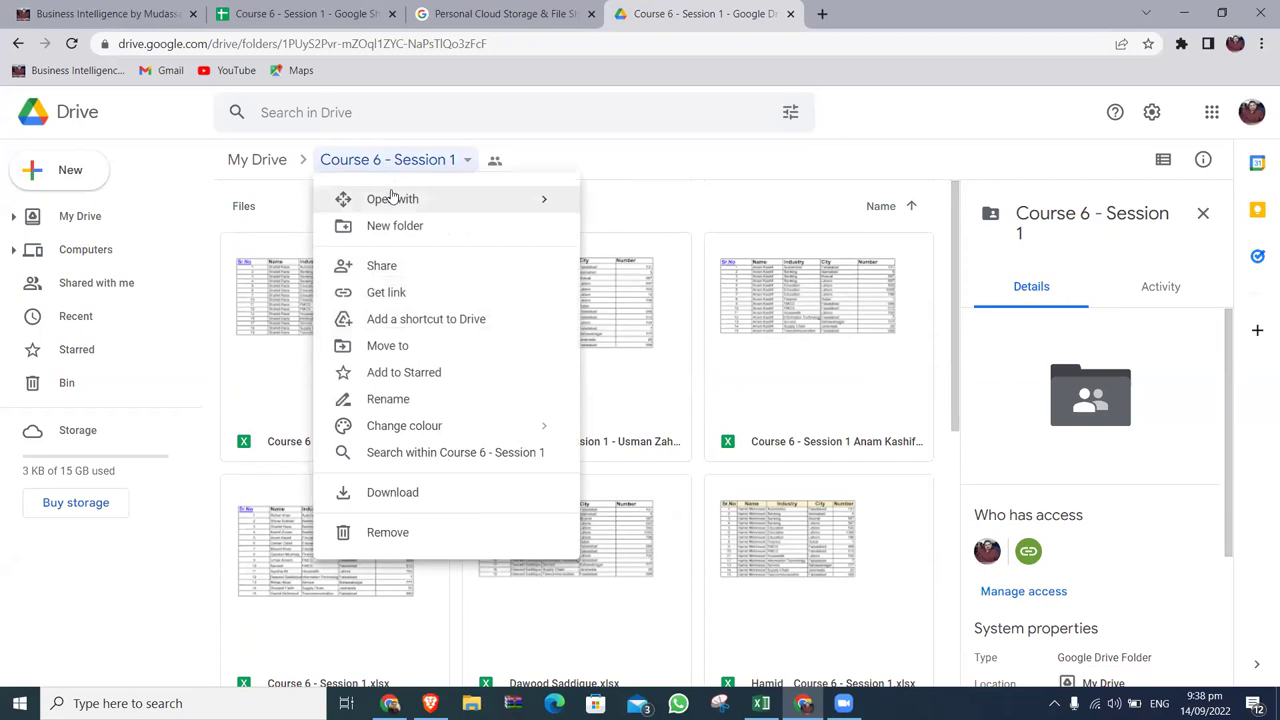
{"action": "mouse_move", "coordinate": [403, 210]}
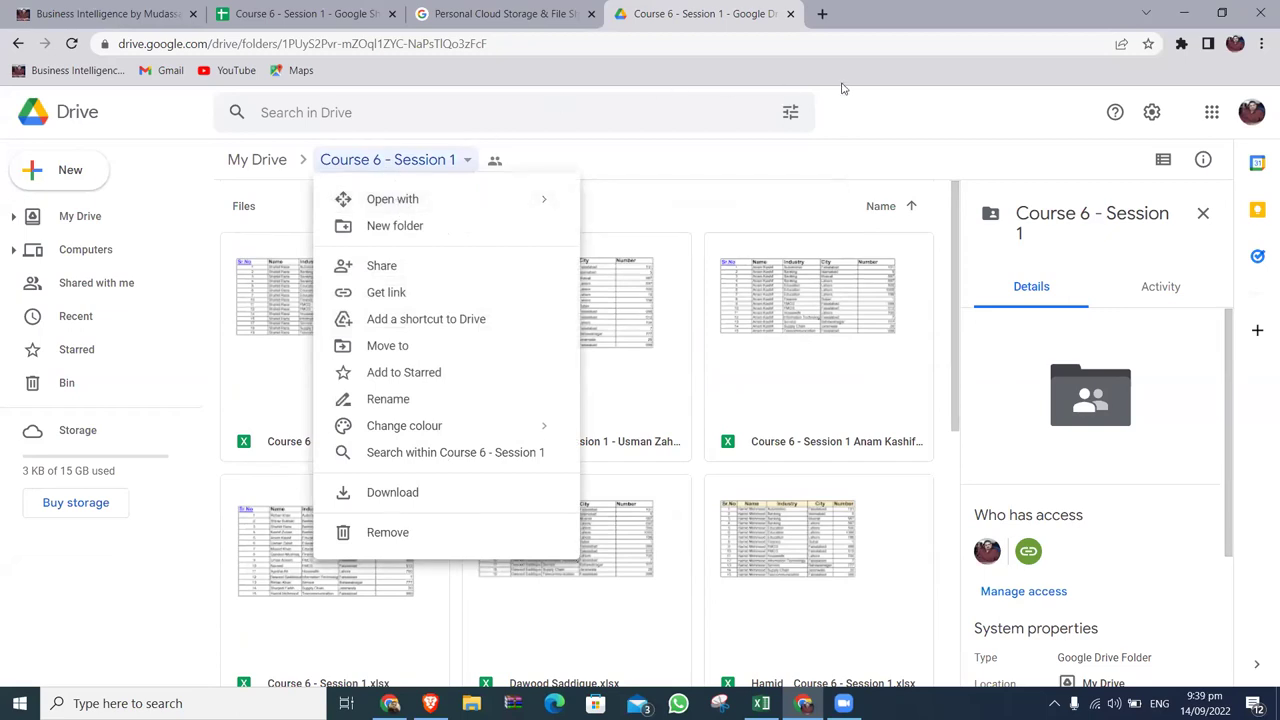
{"action": "left_click", "coordinate": [921, 112]}
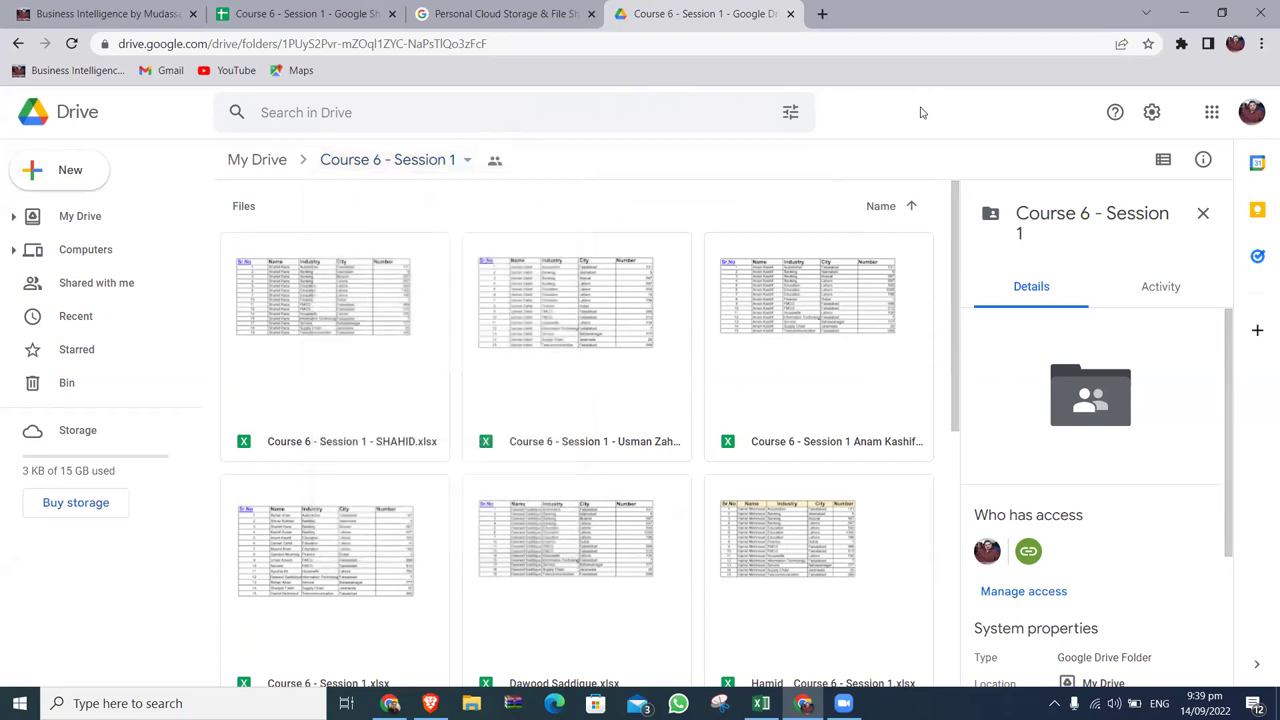
{"action": "left_click", "coordinate": [466, 161]}
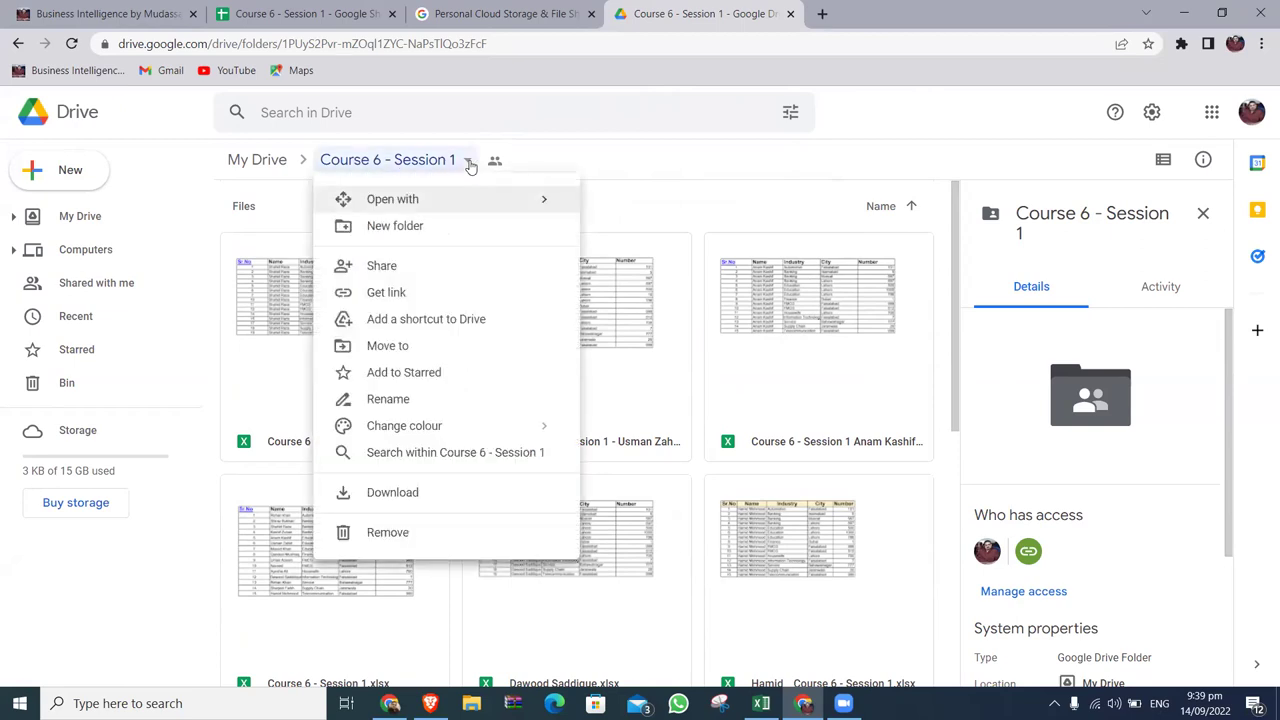
{"action": "left_click", "coordinate": [418, 493]}
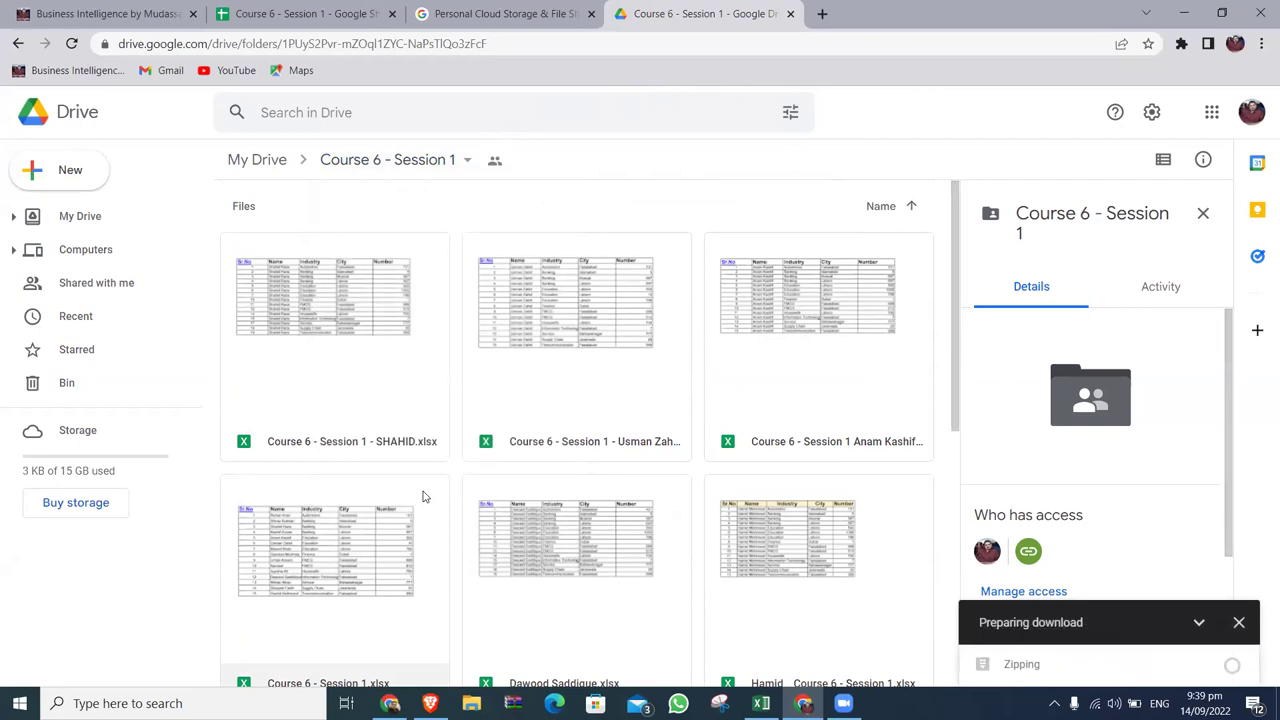
{"action": "left_click", "coordinate": [467, 162]}
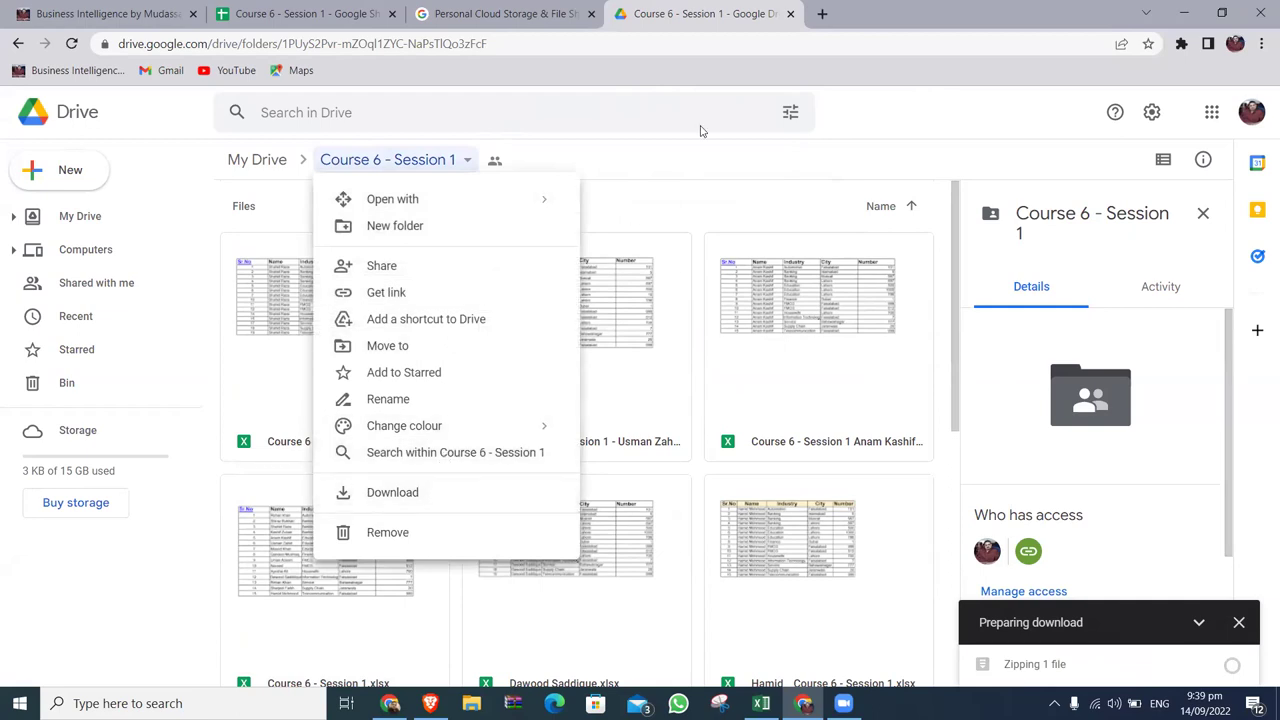
{"action": "left_click", "coordinate": [891, 100]}
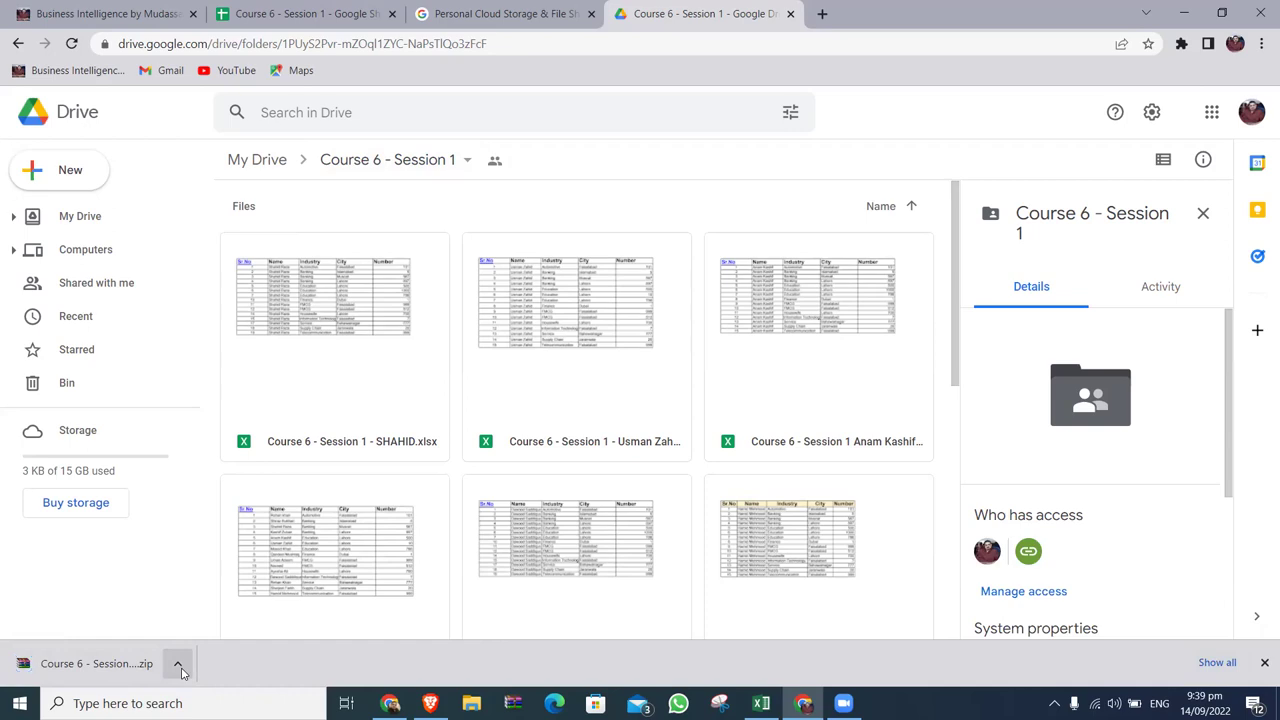
Show the downloaded zip in the Downloads folder and maximize File Explorer.
{"action": "left_click", "coordinate": [178, 665]}
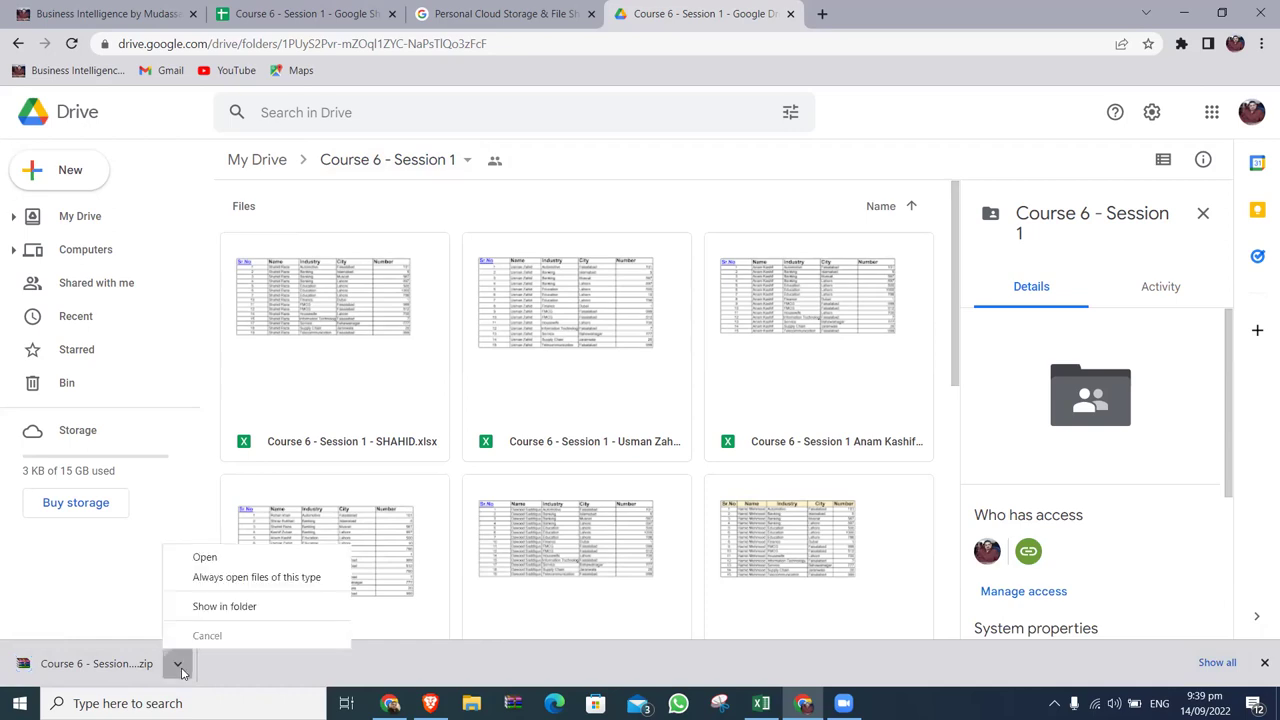
{"action": "left_click", "coordinate": [232, 606]}
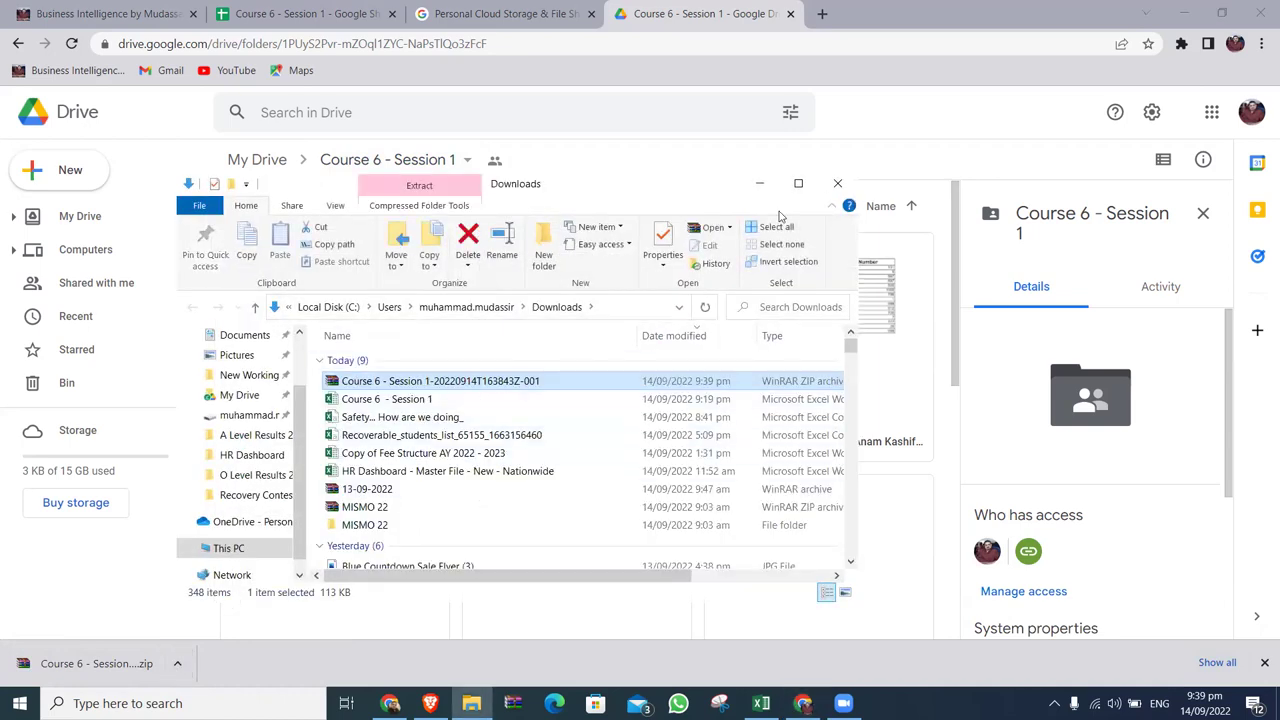
{"action": "left_click", "coordinate": [798, 183]}
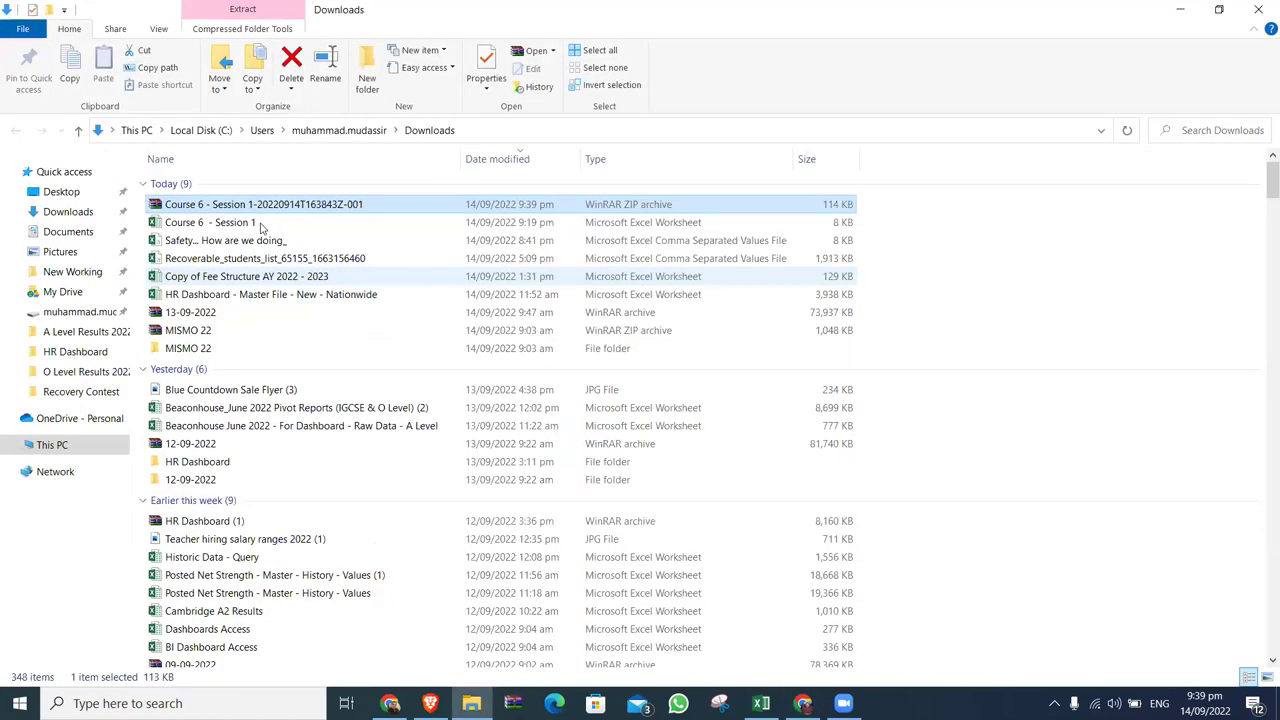
Open the zip in WinRAR, confirm it holds the 15 student workbooks, and close it.
{"action": "double_click", "coordinate": [270, 205]}
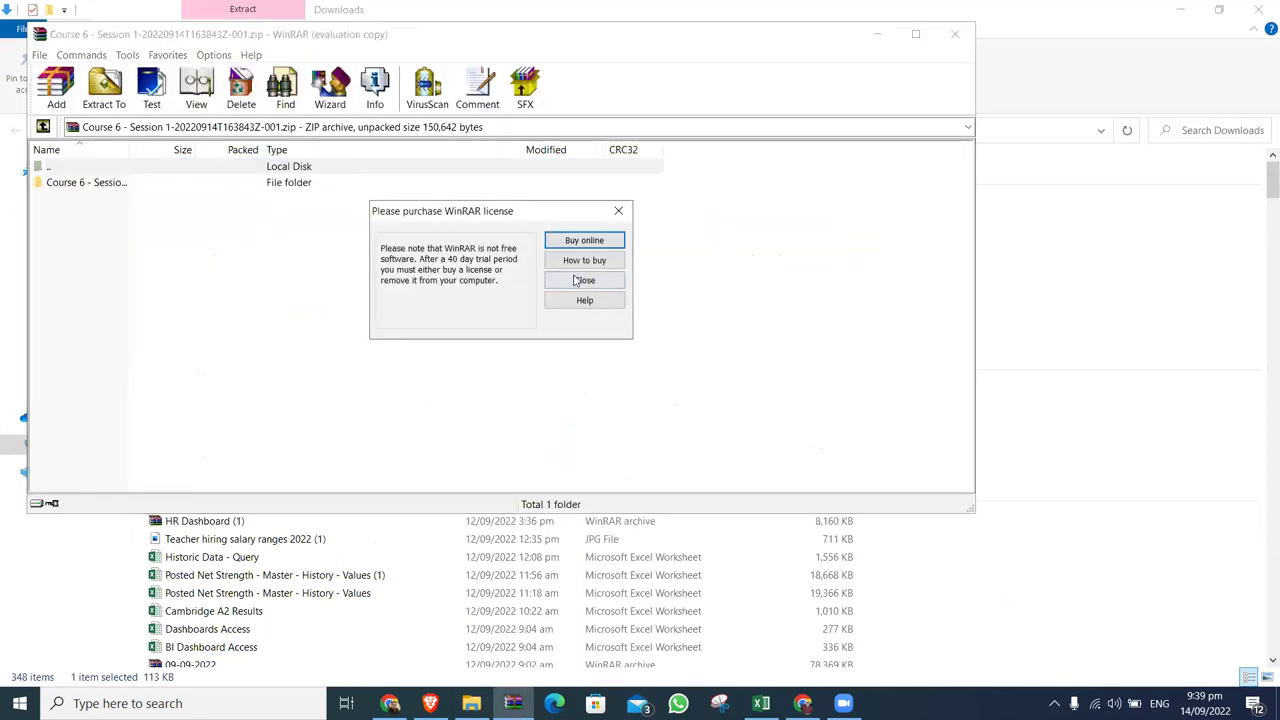
{"action": "left_click", "coordinate": [584, 280]}
{"action": "double_click", "coordinate": [112, 184]}
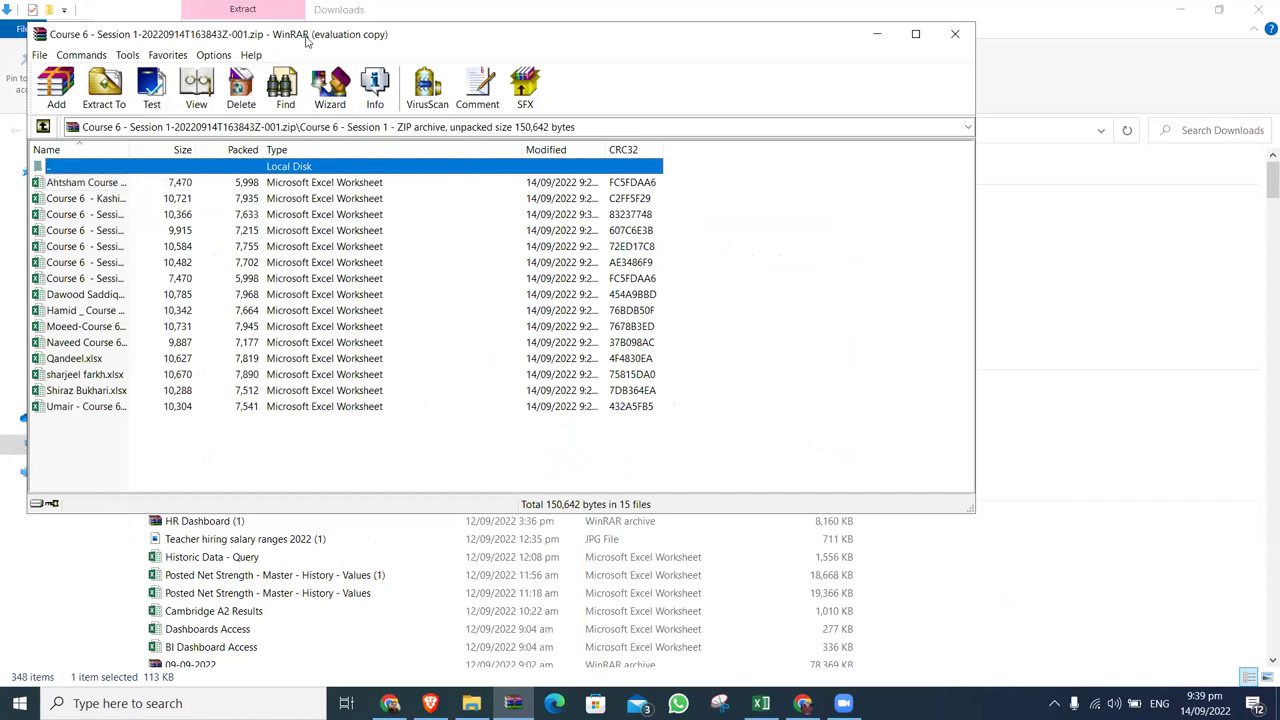
{"action": "left_click_drag", "start_coordinate": [308, 40], "coordinate": [438, 243]}
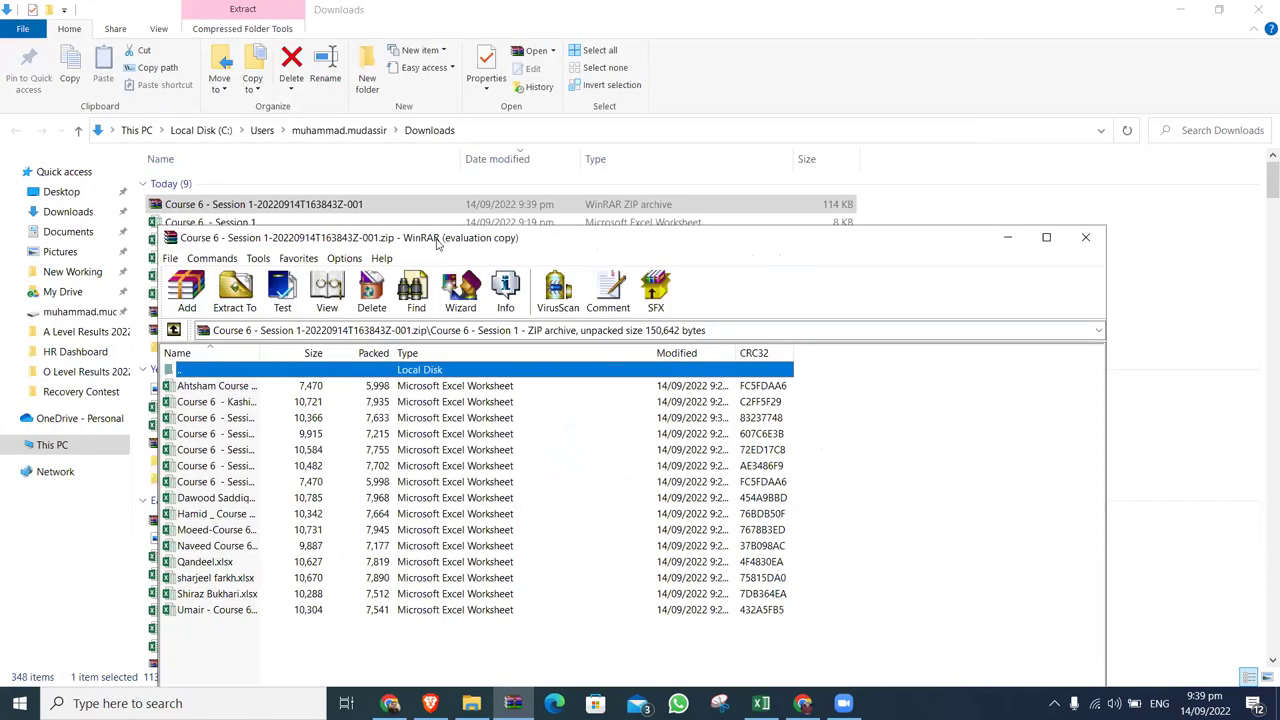
{"action": "left_click", "coordinate": [1088, 238]}
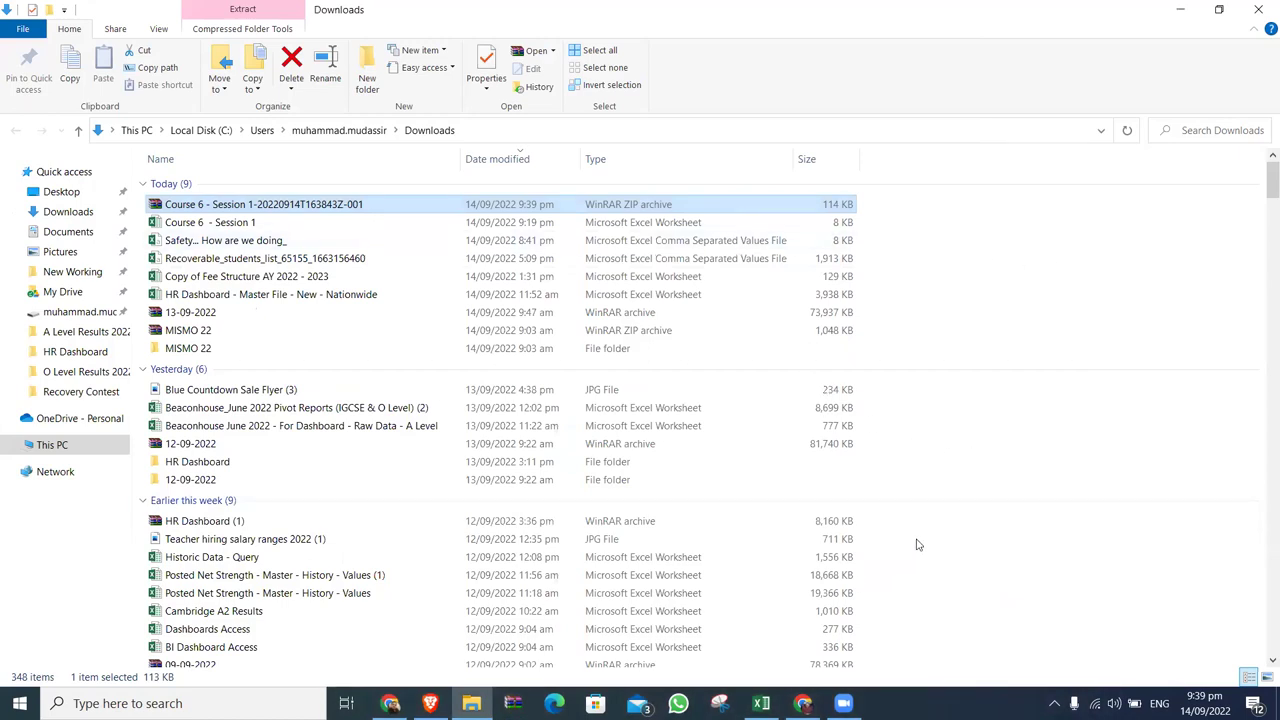
Switch back to Chrome showing the Course 6 - Session 1 Drive folder.
{"action": "left_click", "coordinate": [803, 703]}
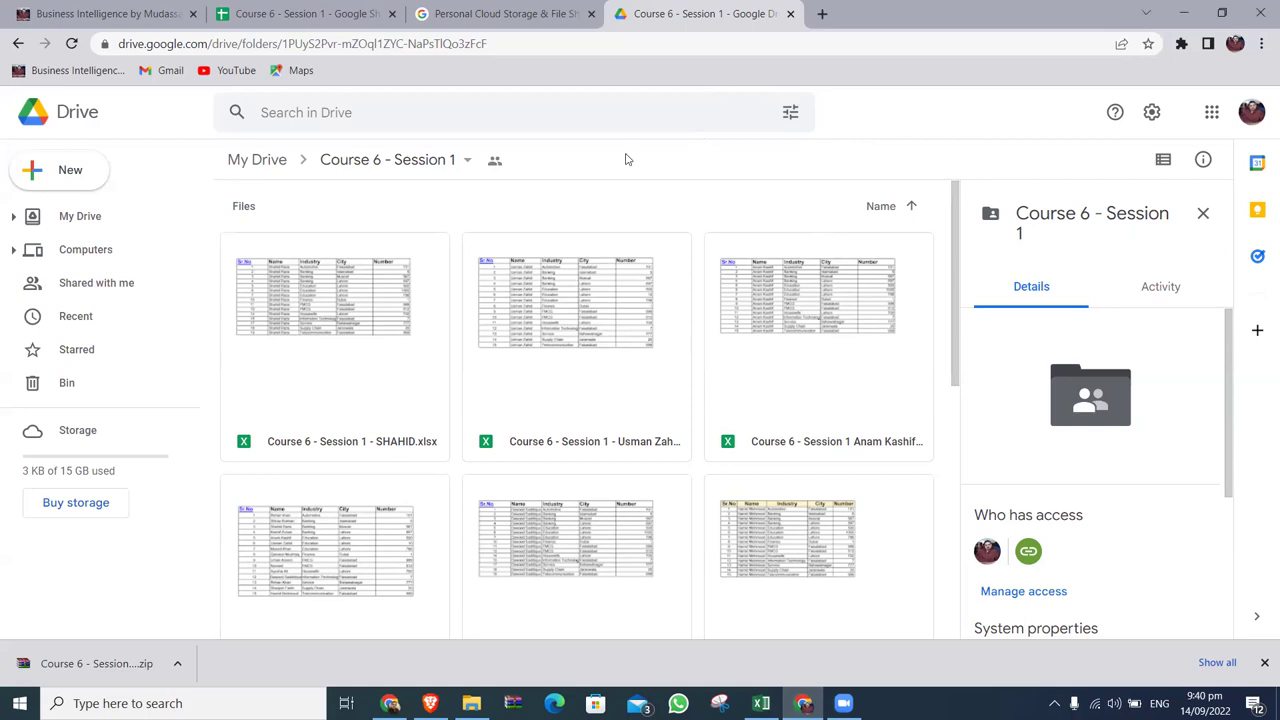
Reveal the downloaded Course 6 - Session 1 zip in the Downloads folder from the download bar.
{"action": "left_click", "coordinate": [467, 162]}
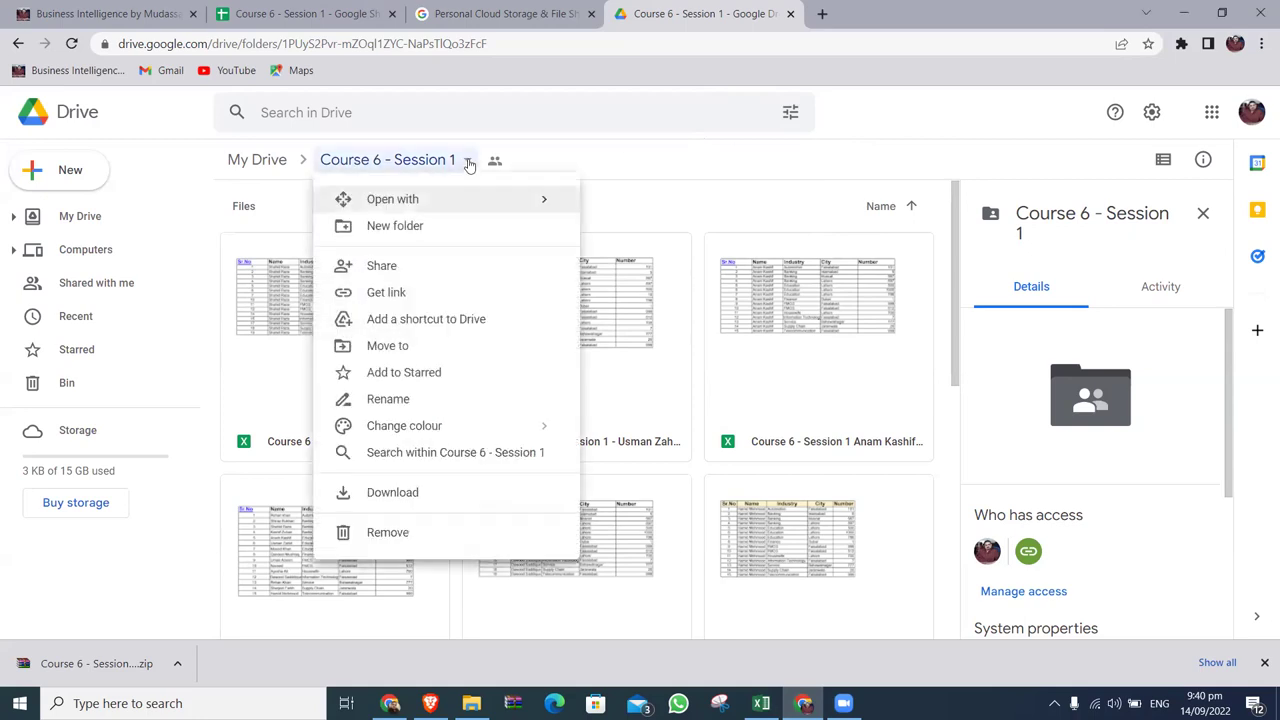
{"action": "left_click", "coordinate": [447, 388]}
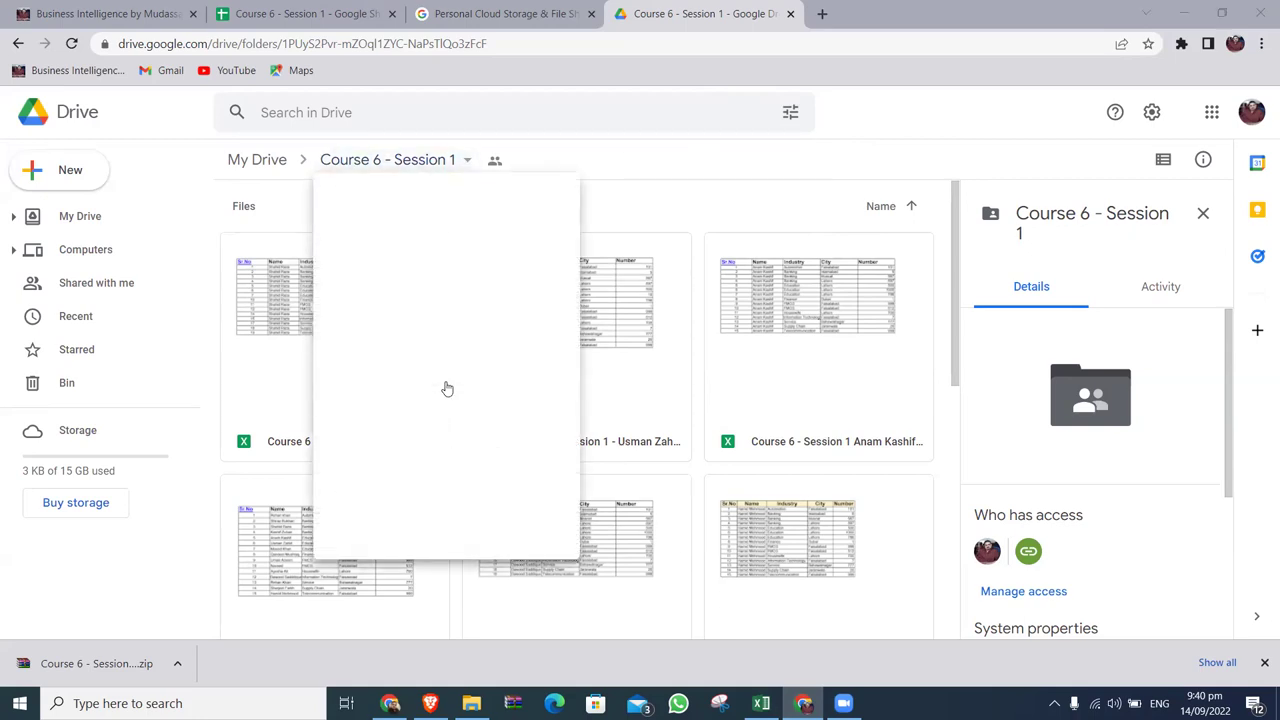
{"action": "left_click", "coordinate": [474, 163]}
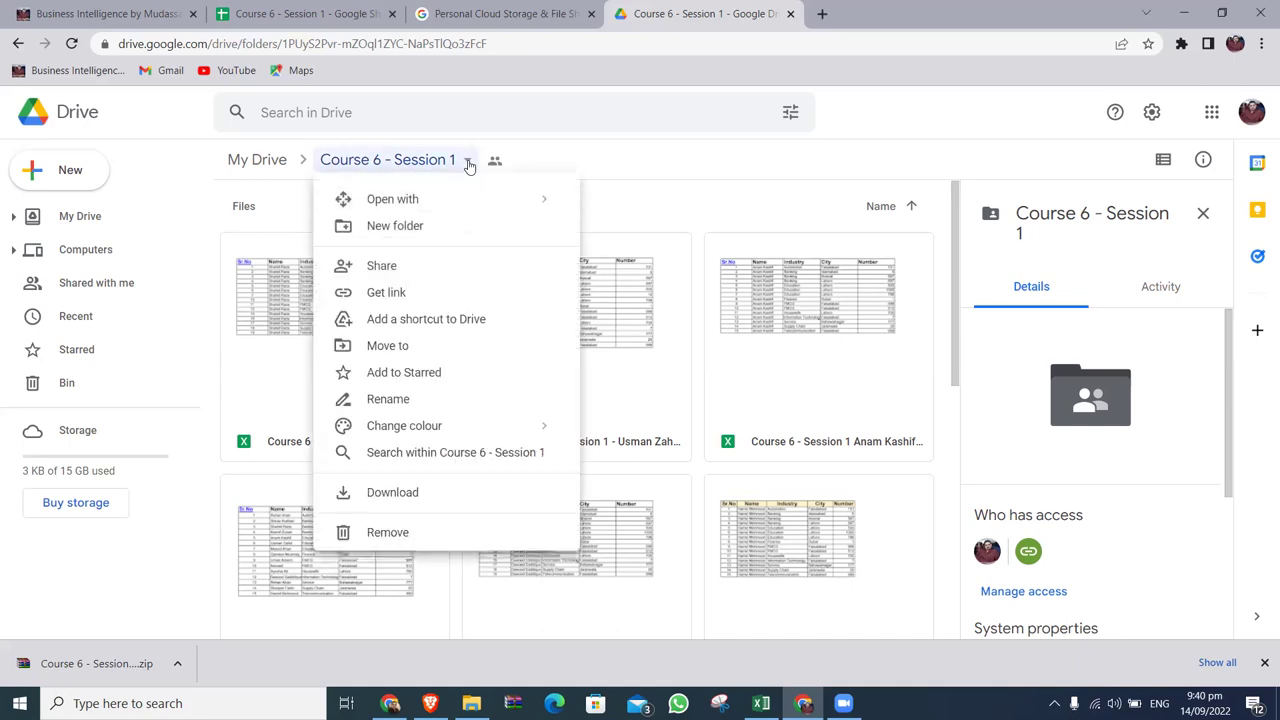
{"action": "left_click", "coordinate": [178, 665]}
{"action": "left_click", "coordinate": [222, 606]}
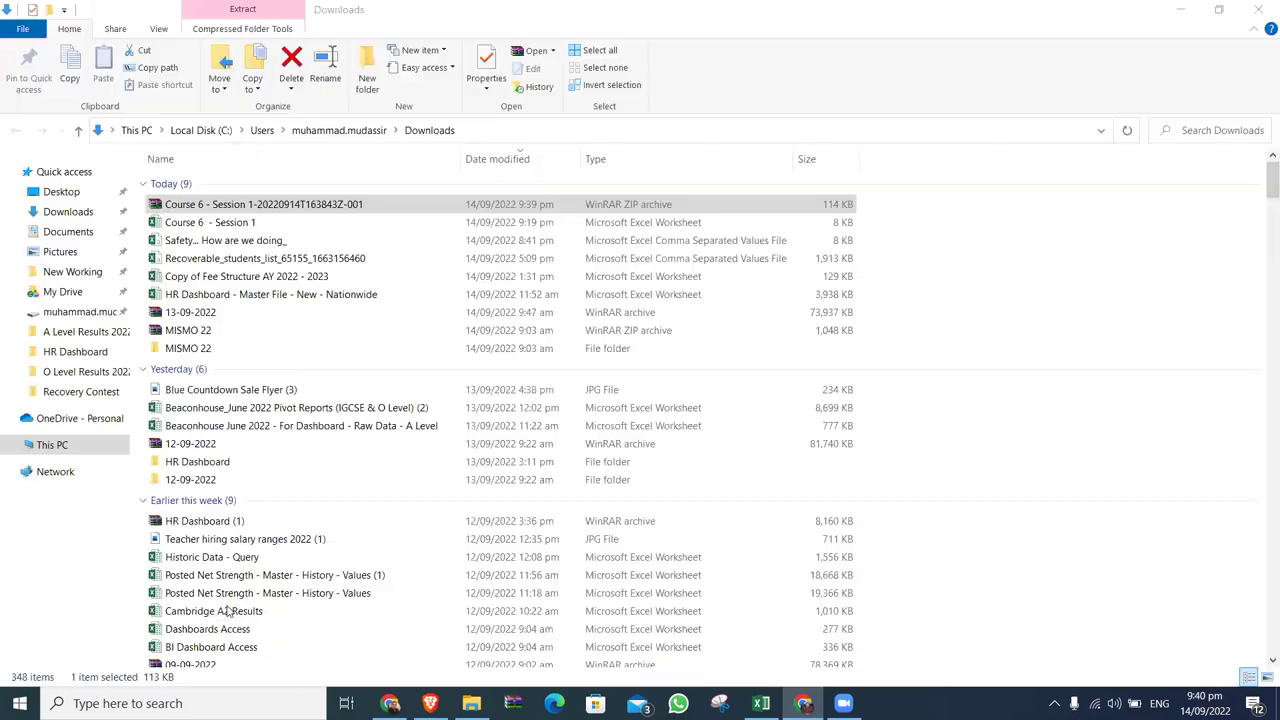
Extract the zip here and open the new Course 6 - Session 1 folder.
{"action": "right_click", "coordinate": [218, 207]}
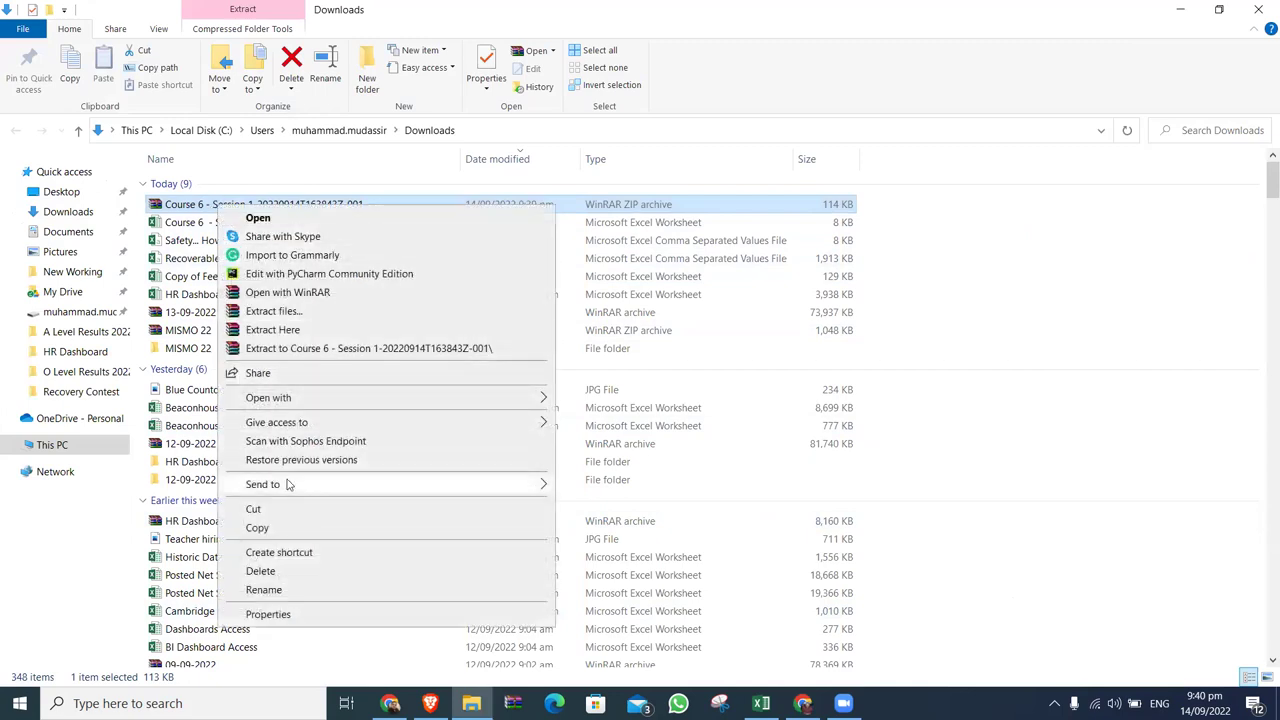
{"action": "left_click", "coordinate": [302, 331]}
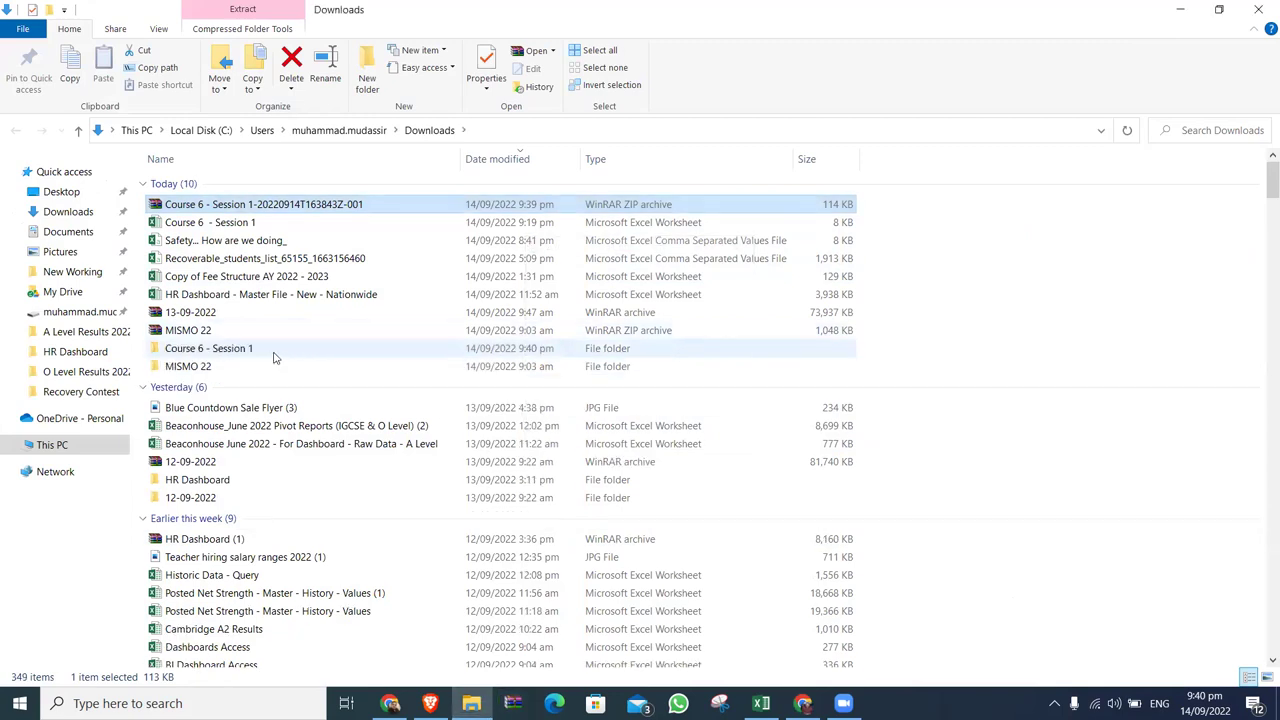
{"action": "double_click", "coordinate": [245, 354]}
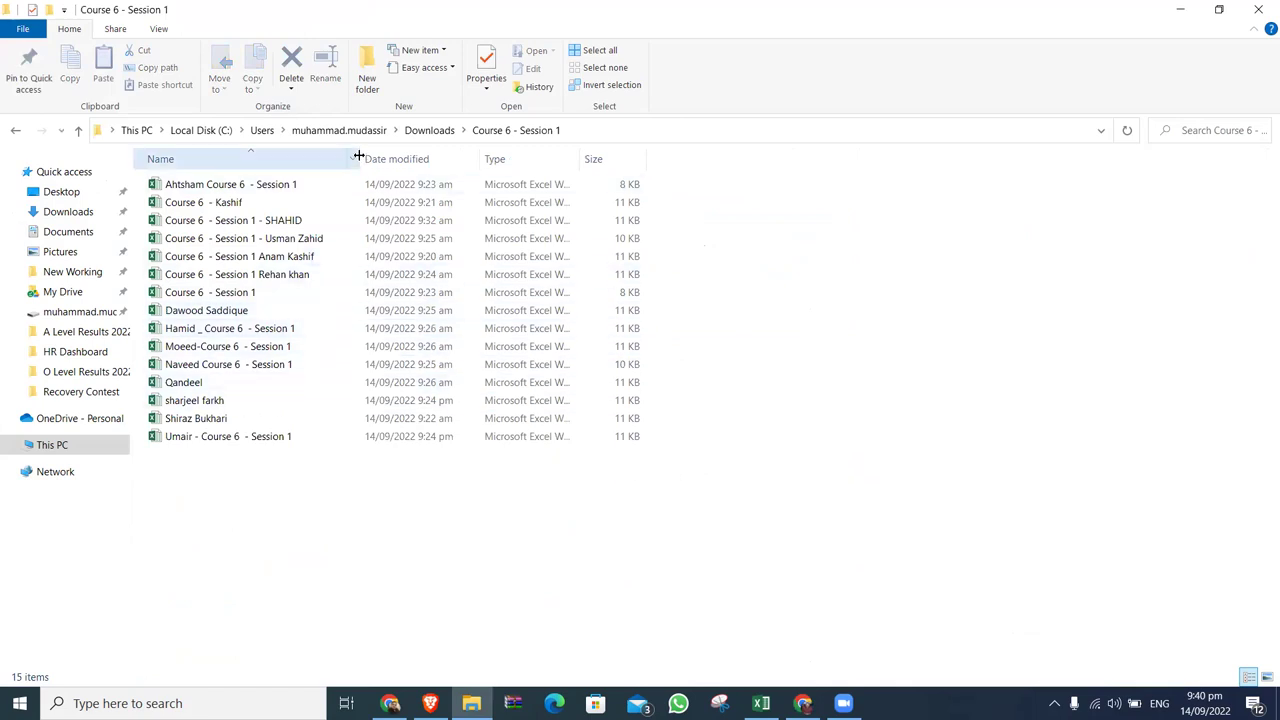
Widen the Name column, sort the workbooks by name descending, and return to Downloads.
{"action": "left_click_drag", "start_coordinate": [358, 156], "coordinate": [385, 157]}
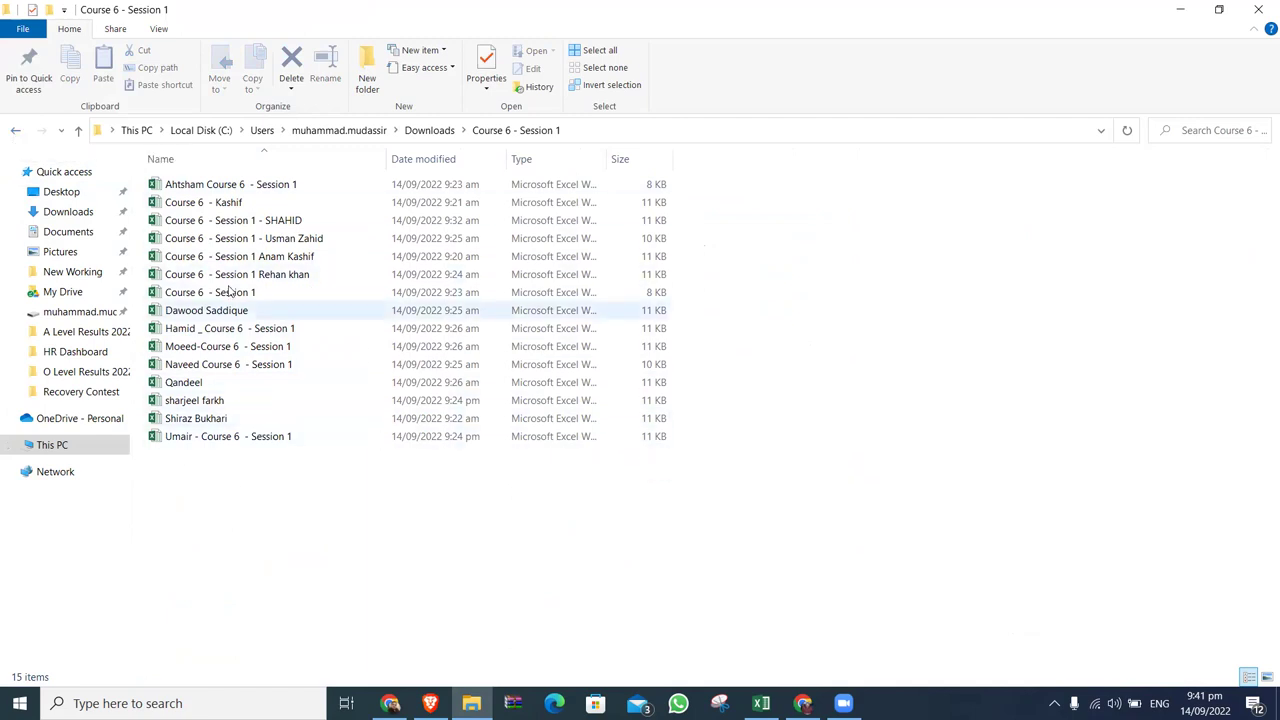
{"action": "left_click", "coordinate": [223, 162]}
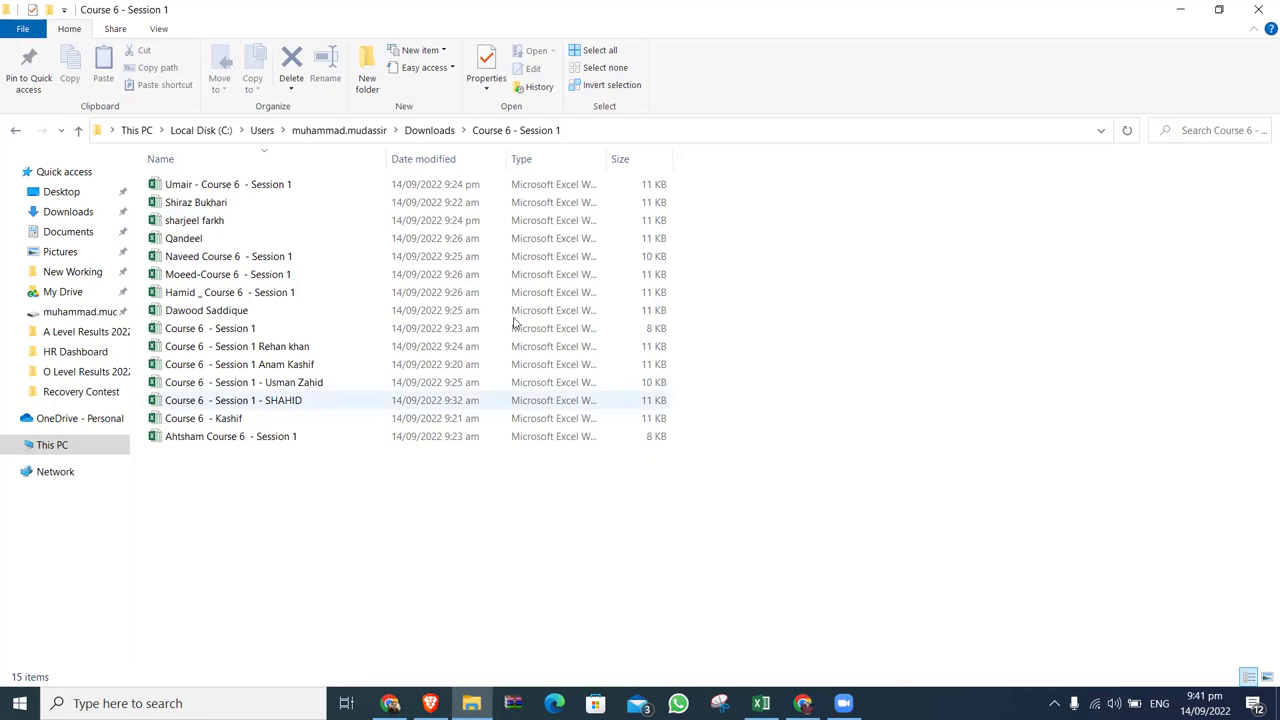
{"action": "left_click", "coordinate": [412, 131]}
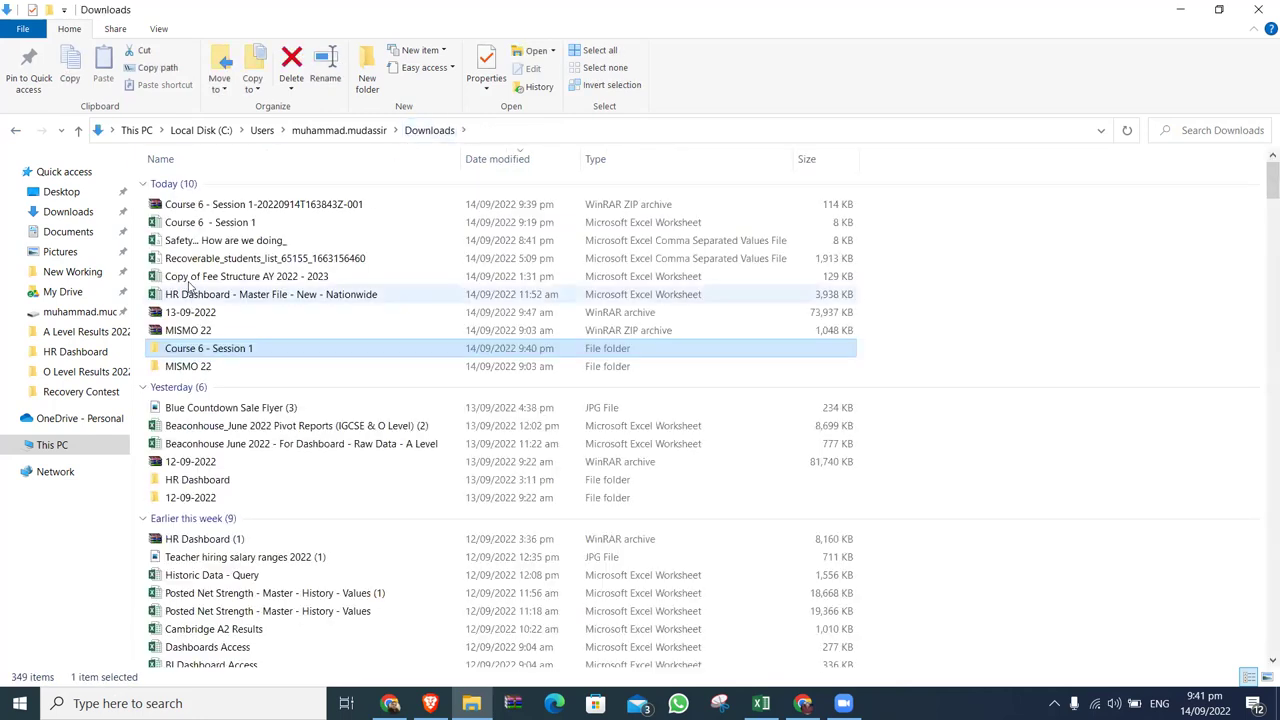
{"action": "left_click", "coordinate": [210, 212]}
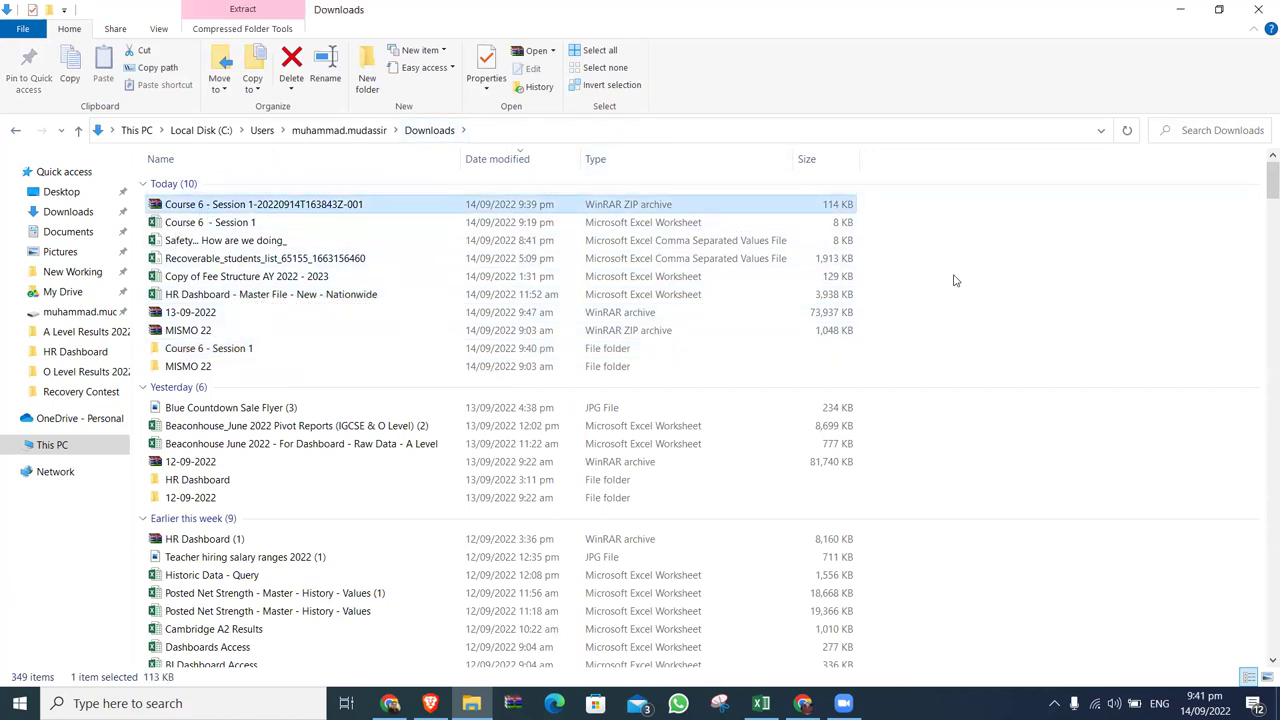
{"action": "right_click", "coordinate": [421, 204]}
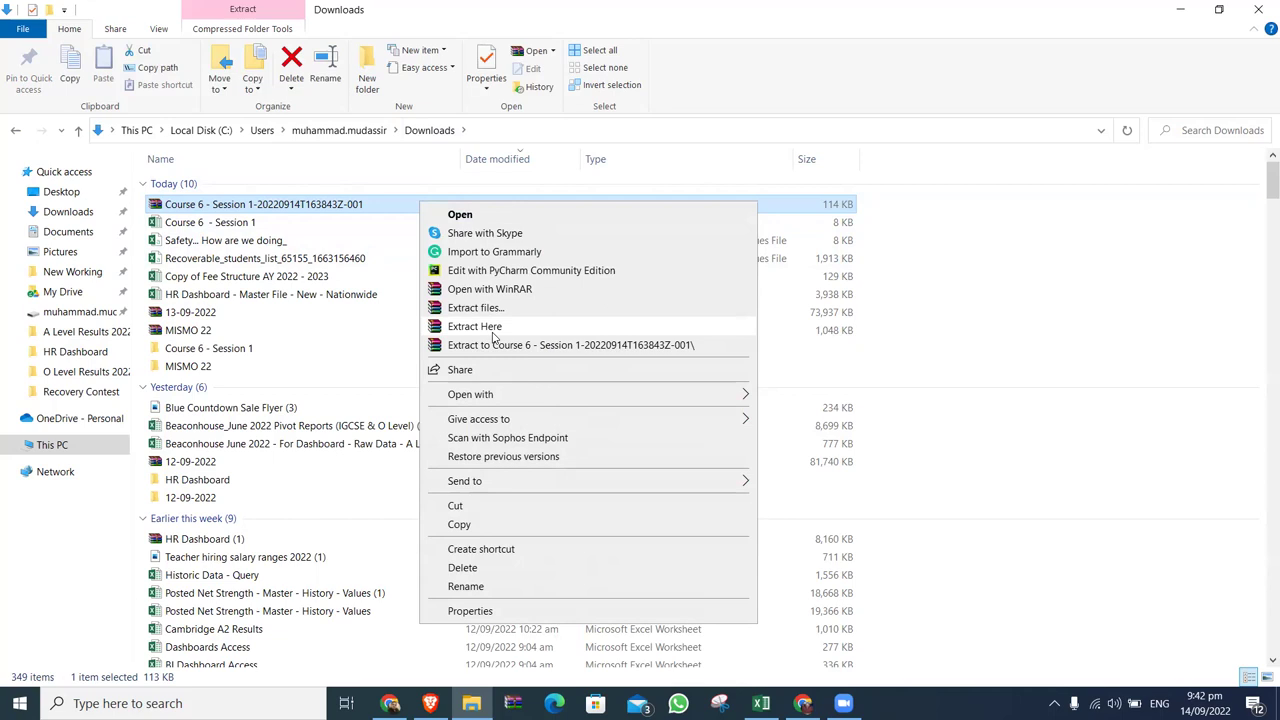
{"action": "left_click", "coordinate": [1160, 250]}
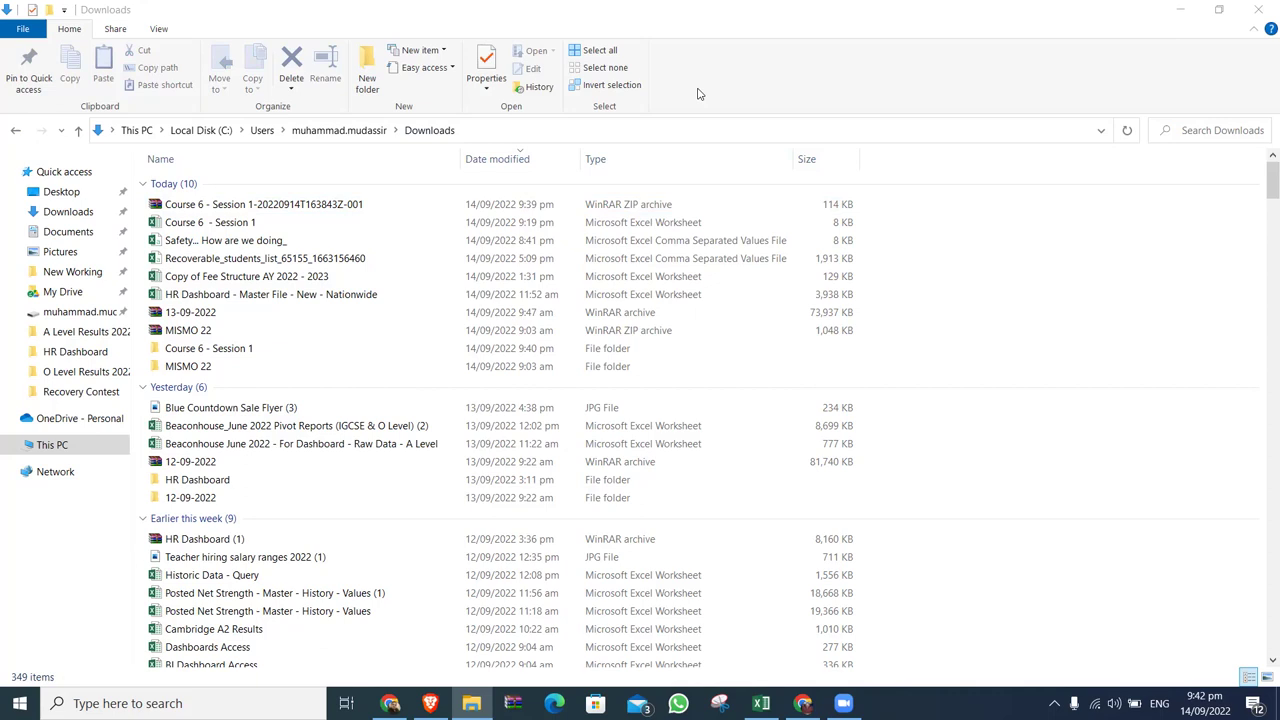
{"action": "left_click", "coordinate": [1186, 389]}
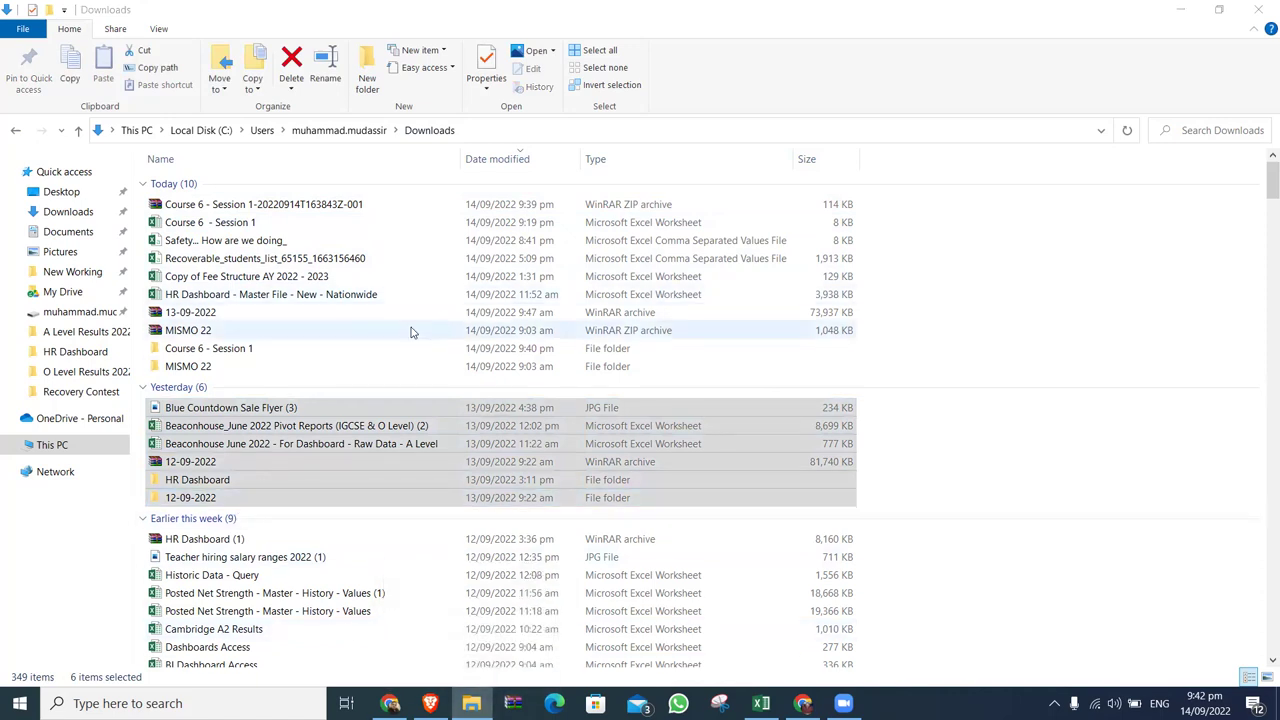
Open the Course 6 - Session 1 folder and select all 15 student workbooks.
{"action": "double_click", "coordinate": [262, 348]}
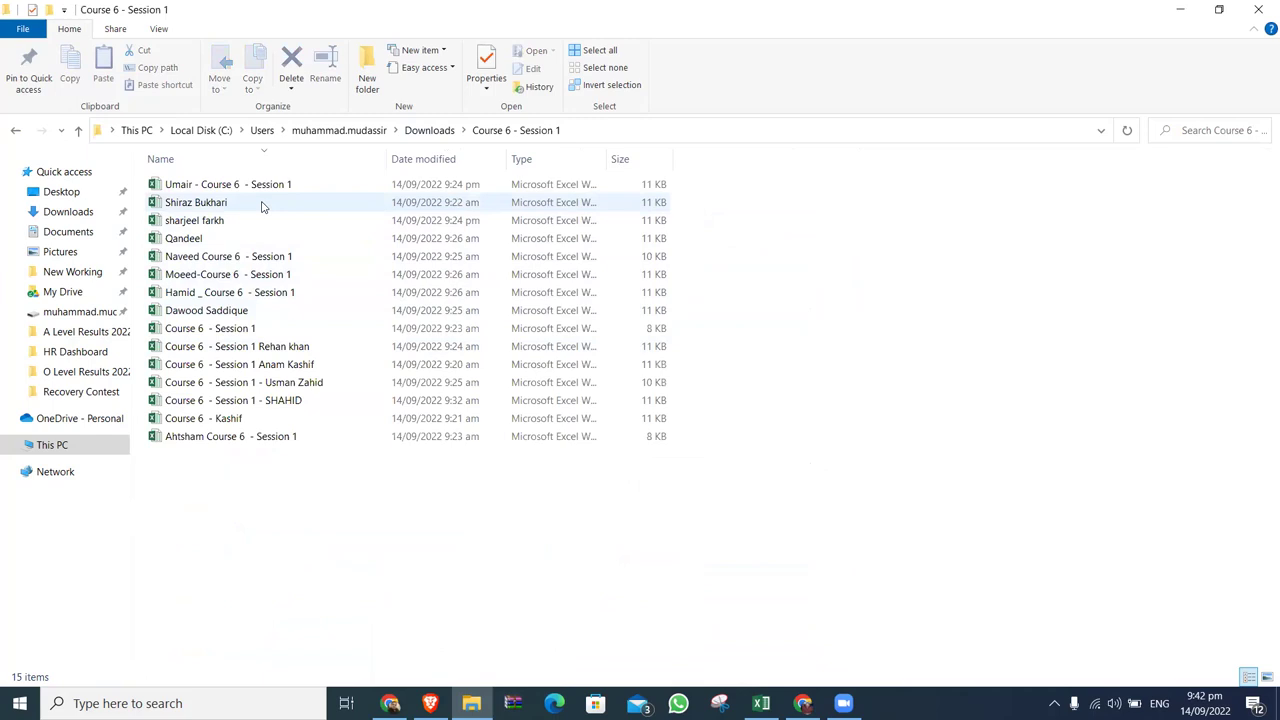
{"action": "left_click", "coordinate": [268, 182]}
{"action": "key", "text": "shift+Down"}
{"action": "key", "text": "shift+Down"}
{"action": "key", "text": "shift+Down"}
{"action": "key", "text": "shift+Down"}
{"action": "key", "text": "shift+Down"}
{"action": "key", "text": "shift+Down"}
{"action": "key", "text": "shift+Down"}
{"action": "key", "text": "shift+Down"}
{"action": "key", "text": "shift+Down"}
{"action": "key", "text": "shift+Down"}
{"action": "key", "text": "shift+Down"}
{"action": "key", "text": "shift+Down"}
{"action": "key", "text": "shift+Down"}
{"action": "key", "text": "shift+Down"}
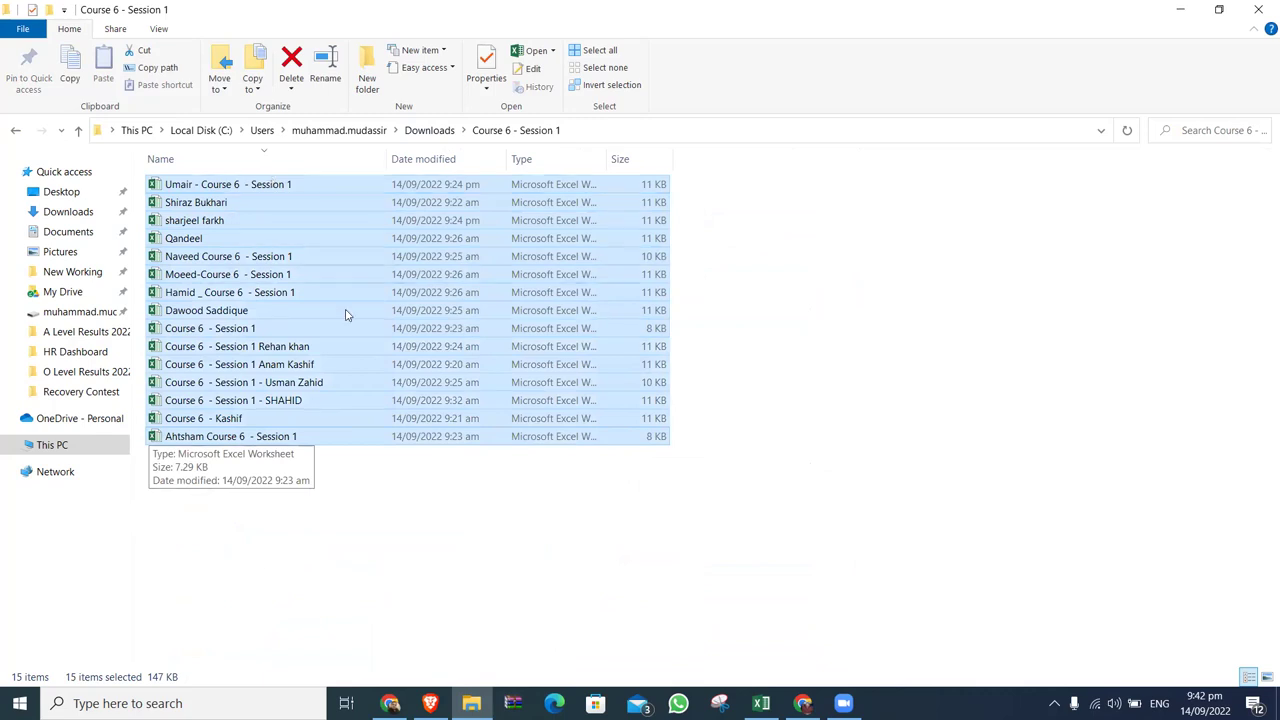
{"action": "left_click", "coordinate": [352, 466]}
Open the first student's workbook, close Excel without saving, and select the next file.
{"action": "double_click", "coordinate": [248, 185]}
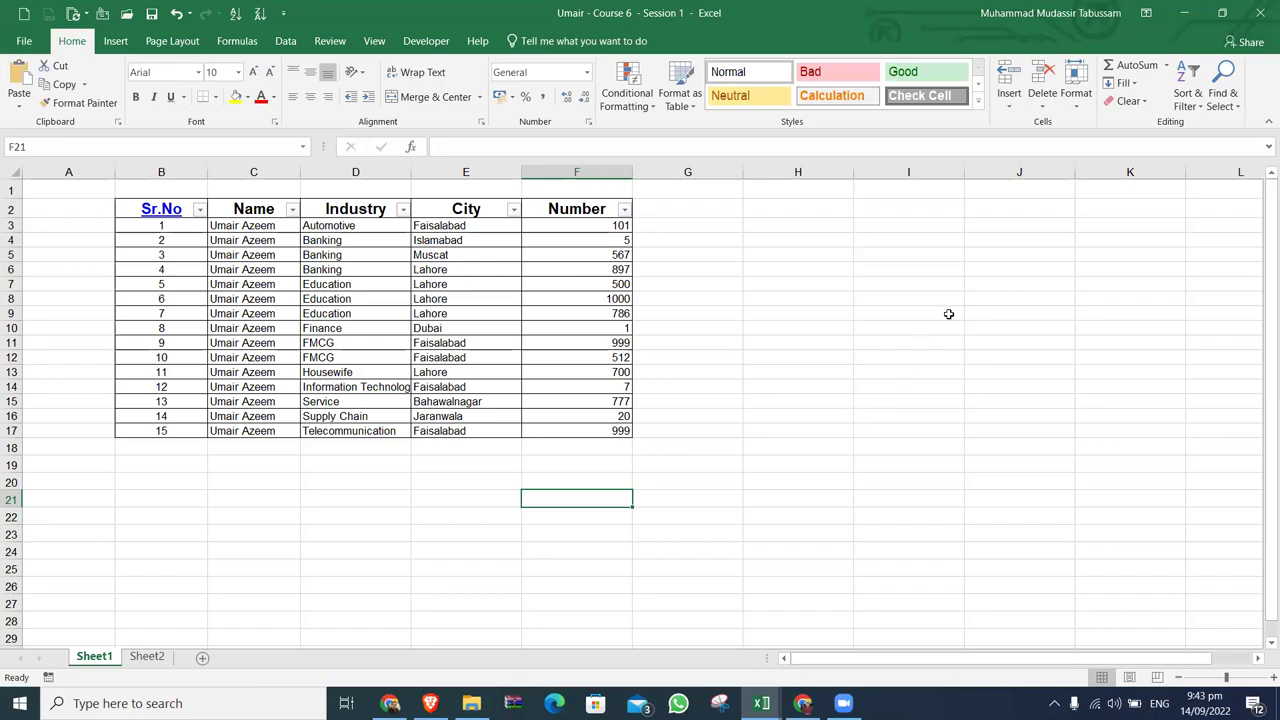
{"action": "left_click", "coordinate": [1260, 12]}
{"action": "left_click", "coordinate": [638, 383]}
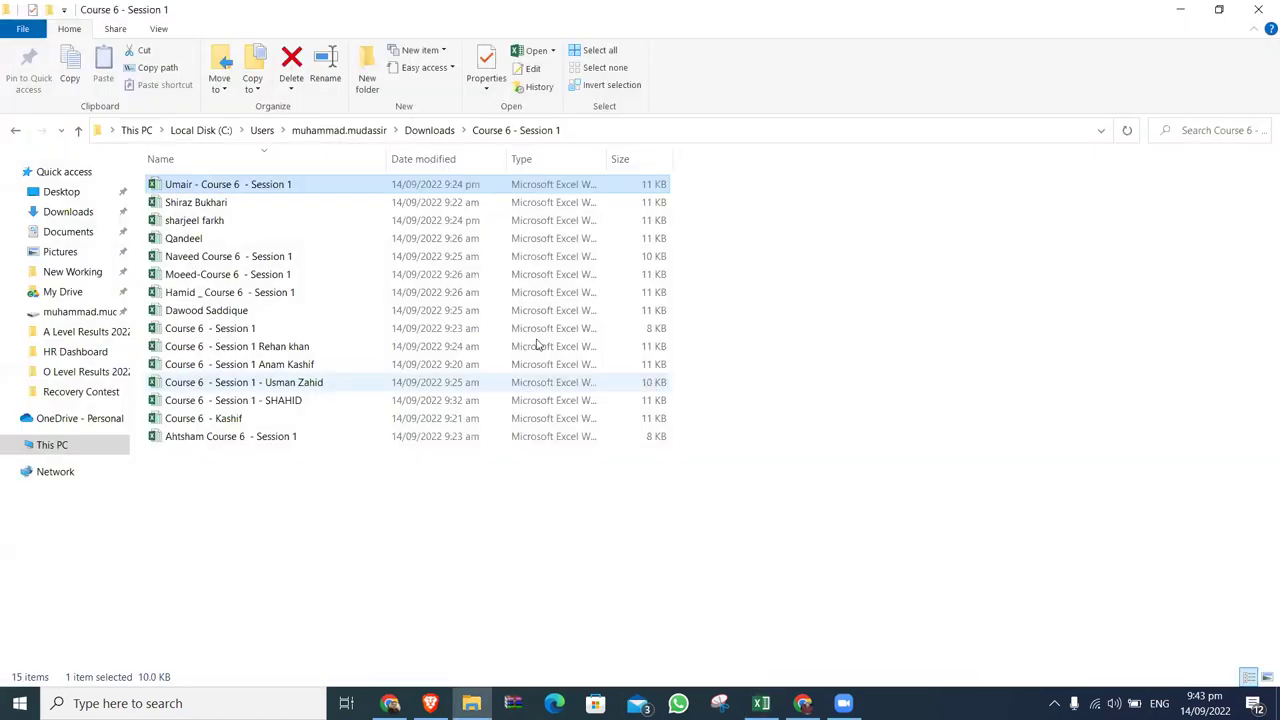
{"action": "left_click", "coordinate": [247, 204]}
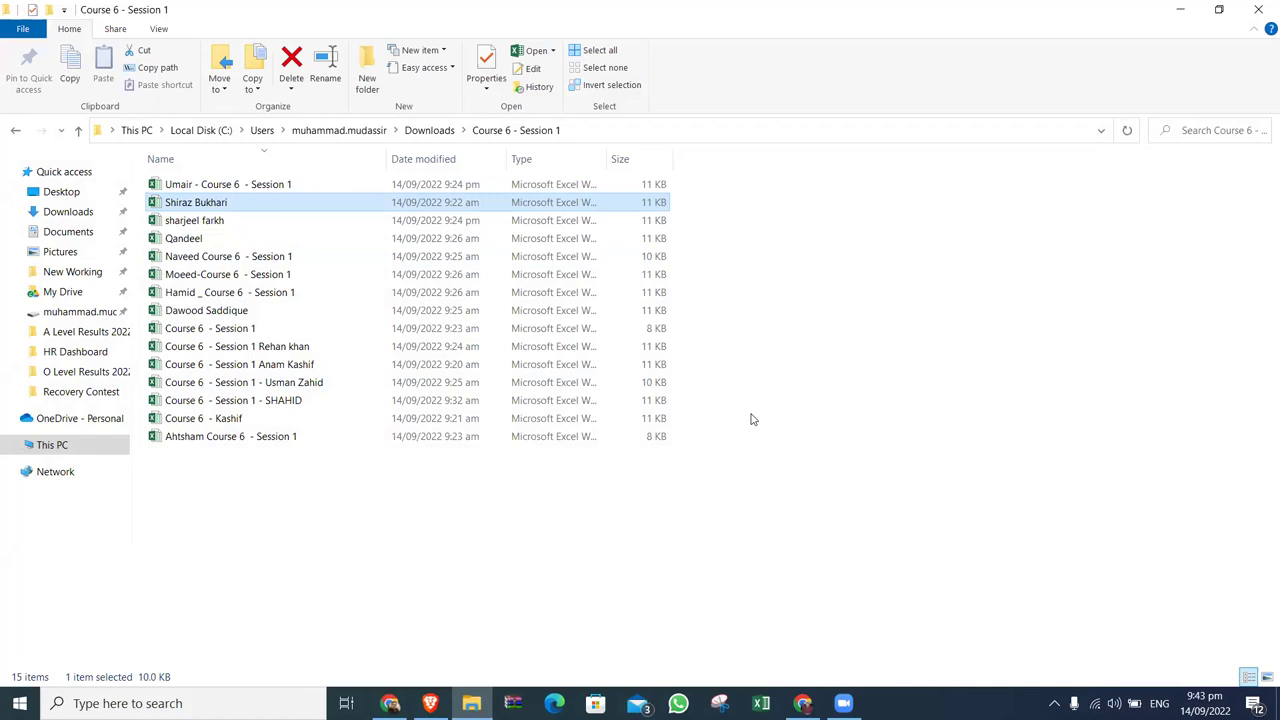
Open the next student's workbook, maximize its window, then close it.
{"action": "double_click", "coordinate": [312, 204]}
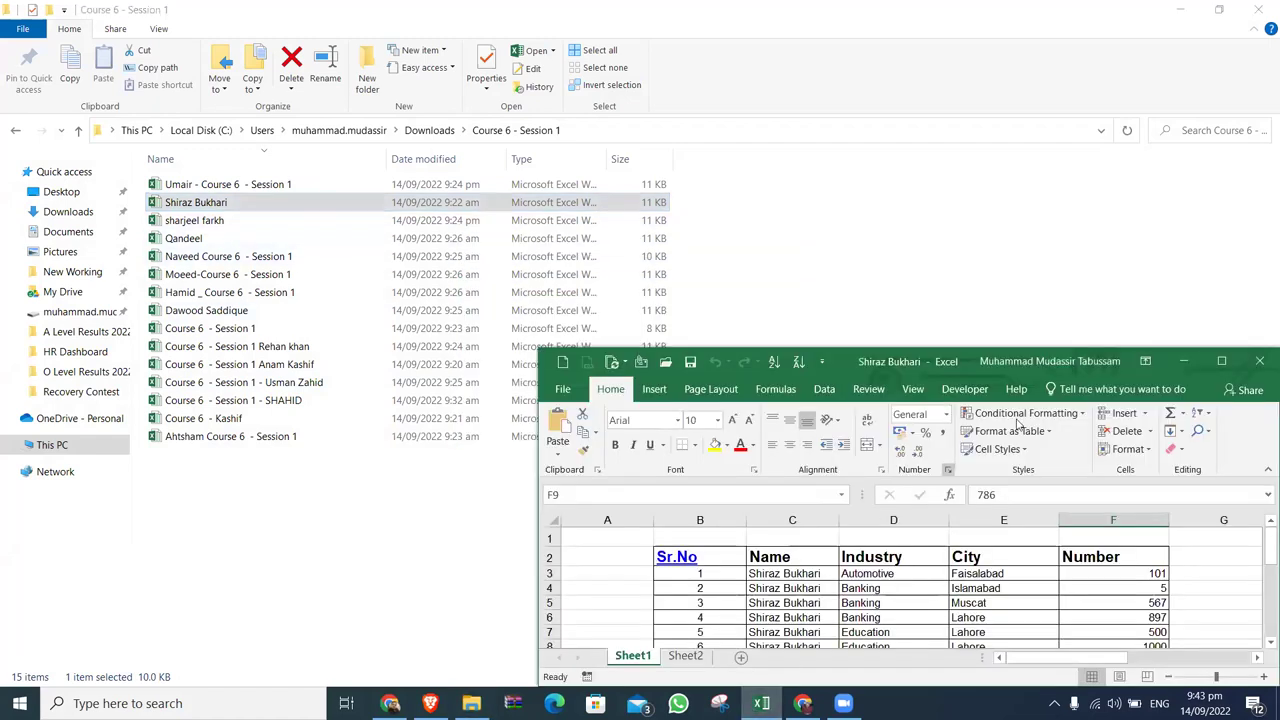
{"action": "left_click", "coordinate": [1221, 361]}
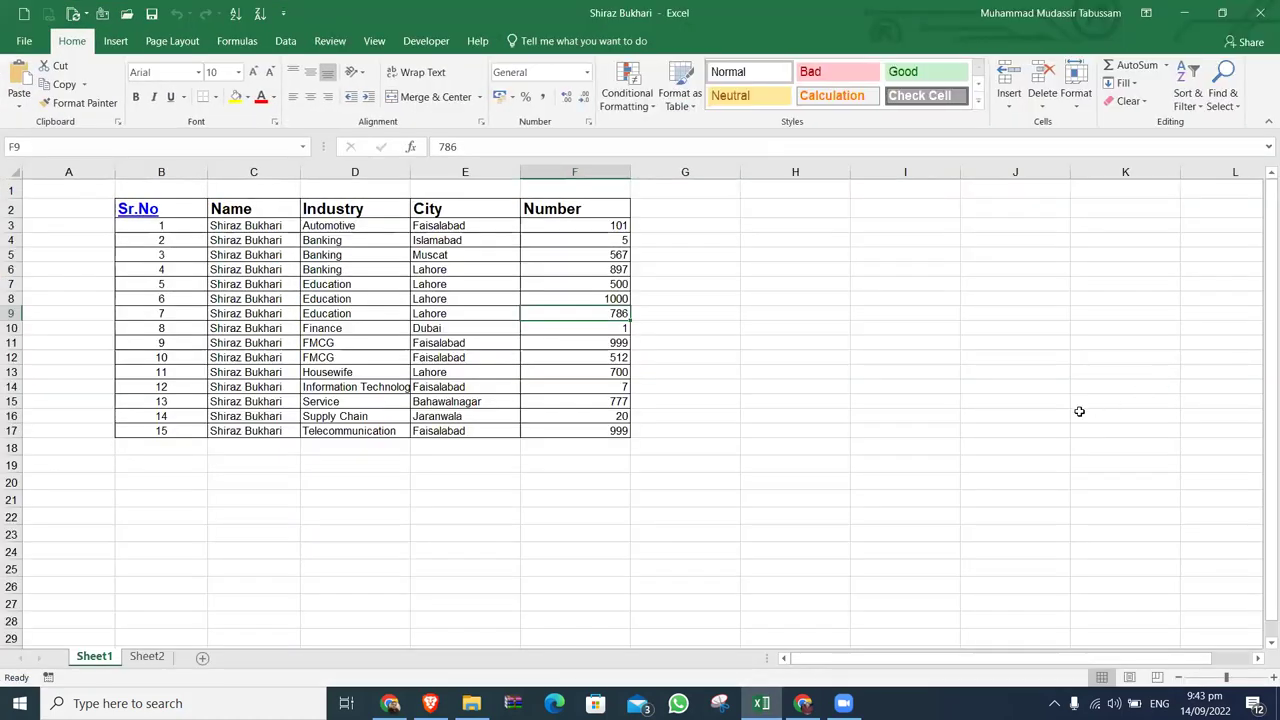
{"action": "left_click", "coordinate": [1261, 20]}
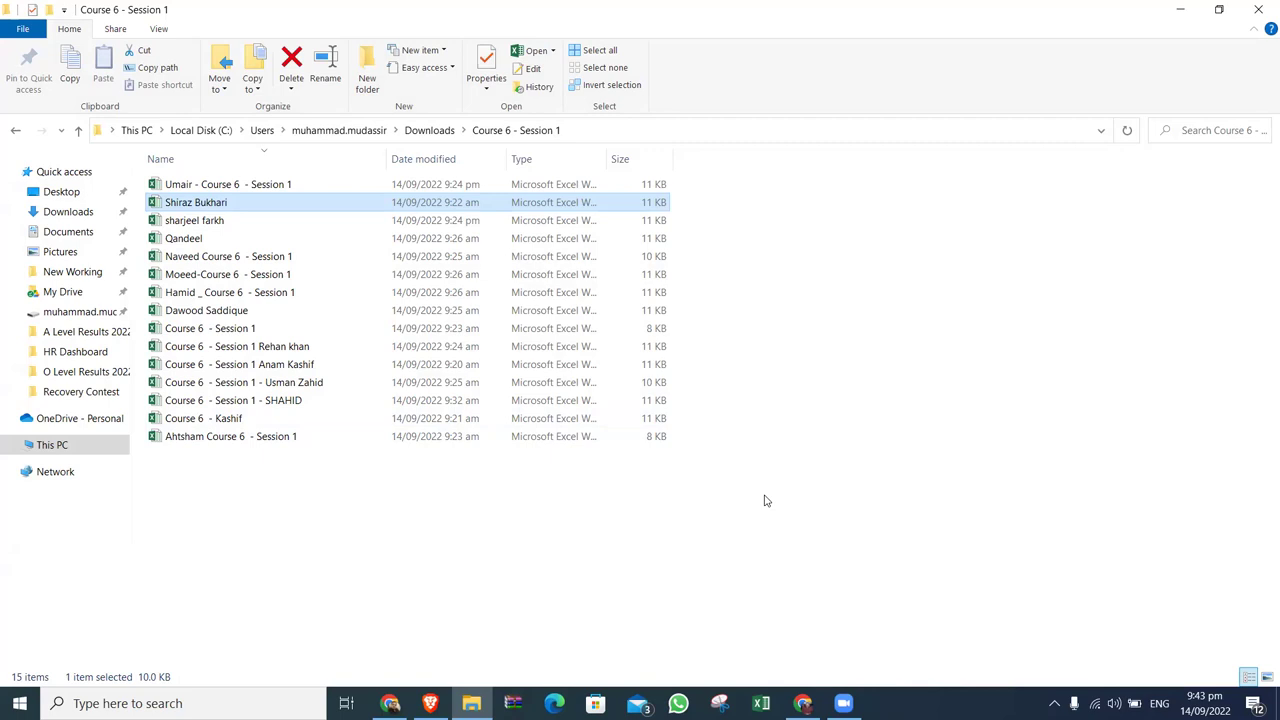
Open the second student's workbook and inspect the Sr.No, Name, Industry, City and Number columns.
{"action": "double_click", "coordinate": [226, 185]}
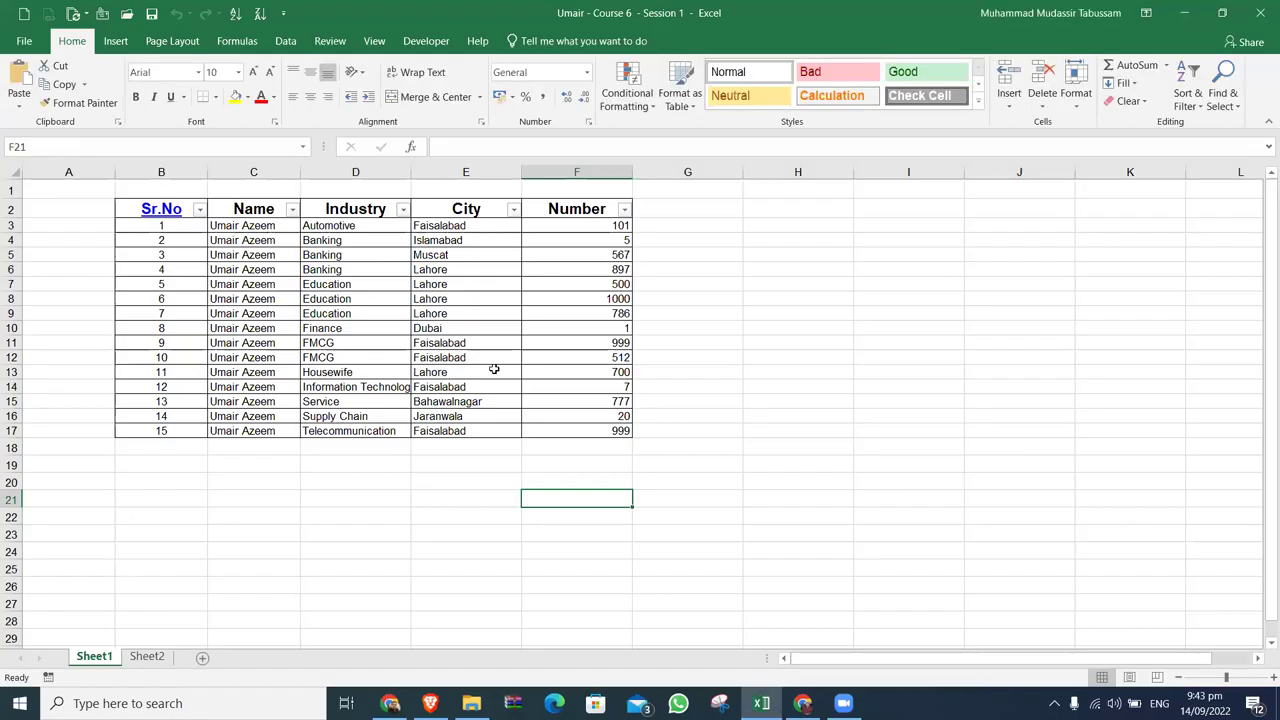
{"action": "left_click", "coordinate": [179, 171]}
{"action": "left_click", "coordinate": [237, 171]}
{"action": "left_click", "coordinate": [350, 171]}
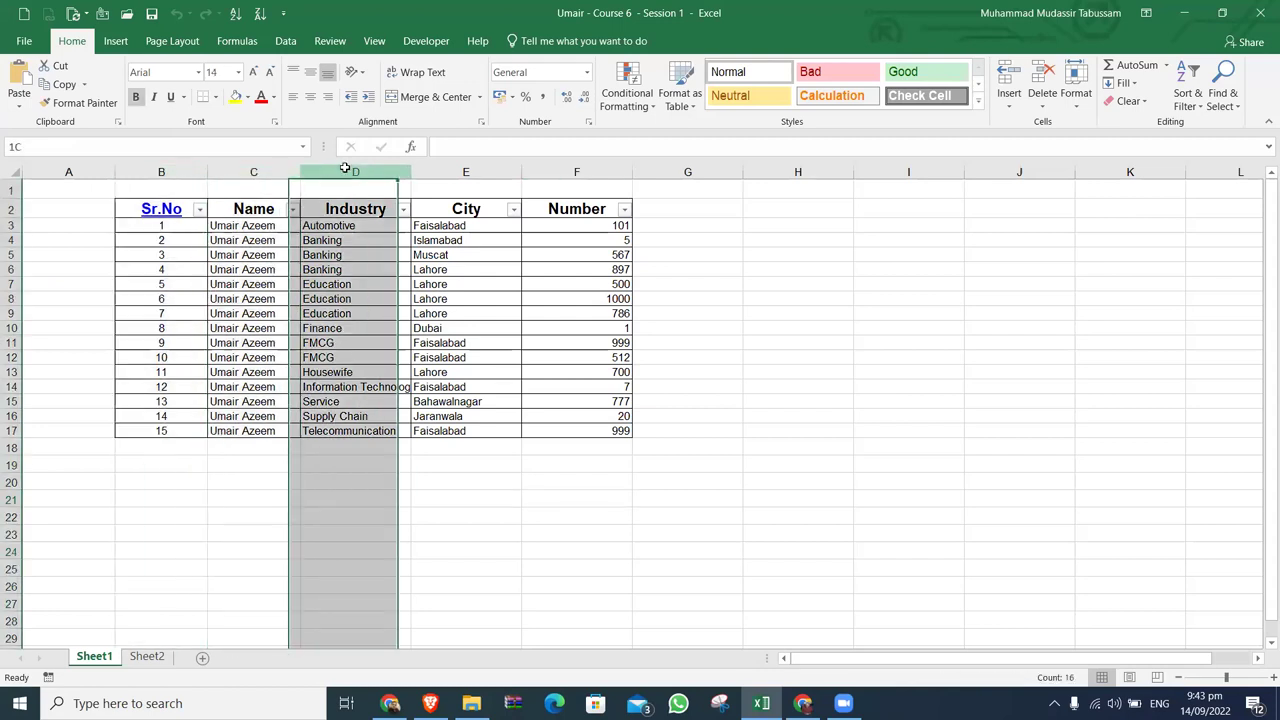
{"action": "left_click", "coordinate": [460, 171]}
{"action": "left_click", "coordinate": [570, 171]}
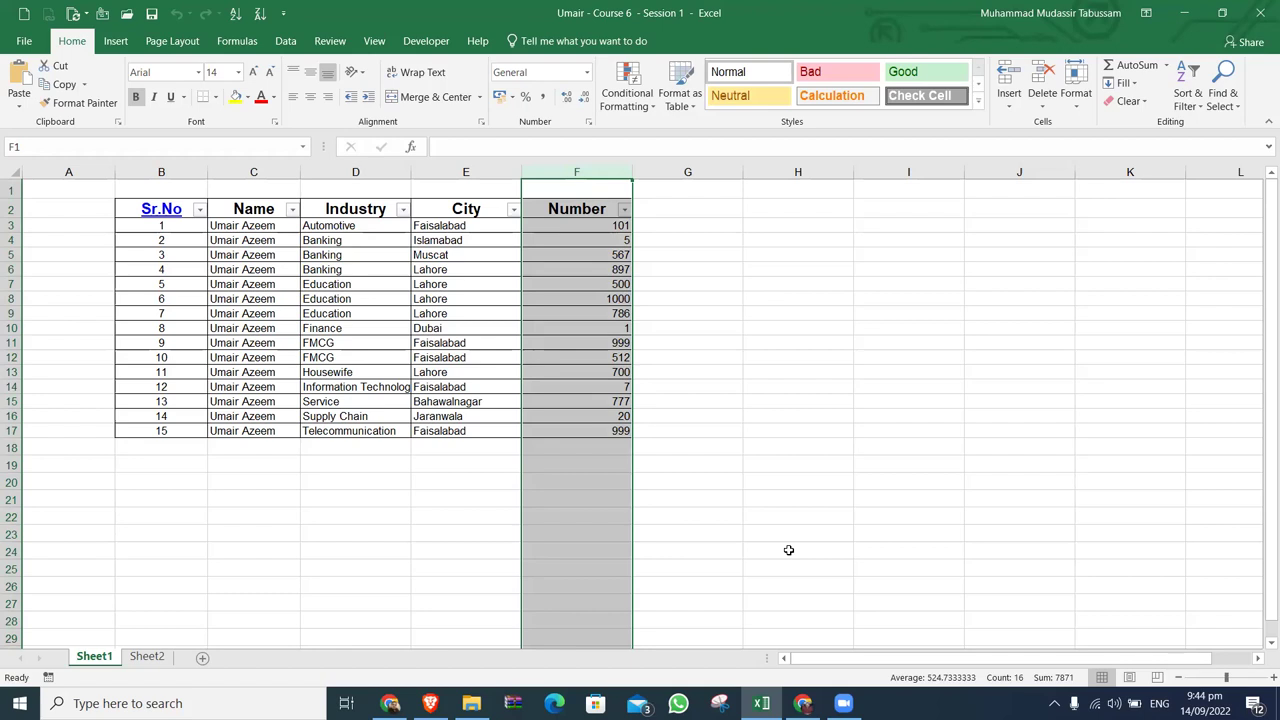
{"action": "left_click", "coordinate": [855, 405]}
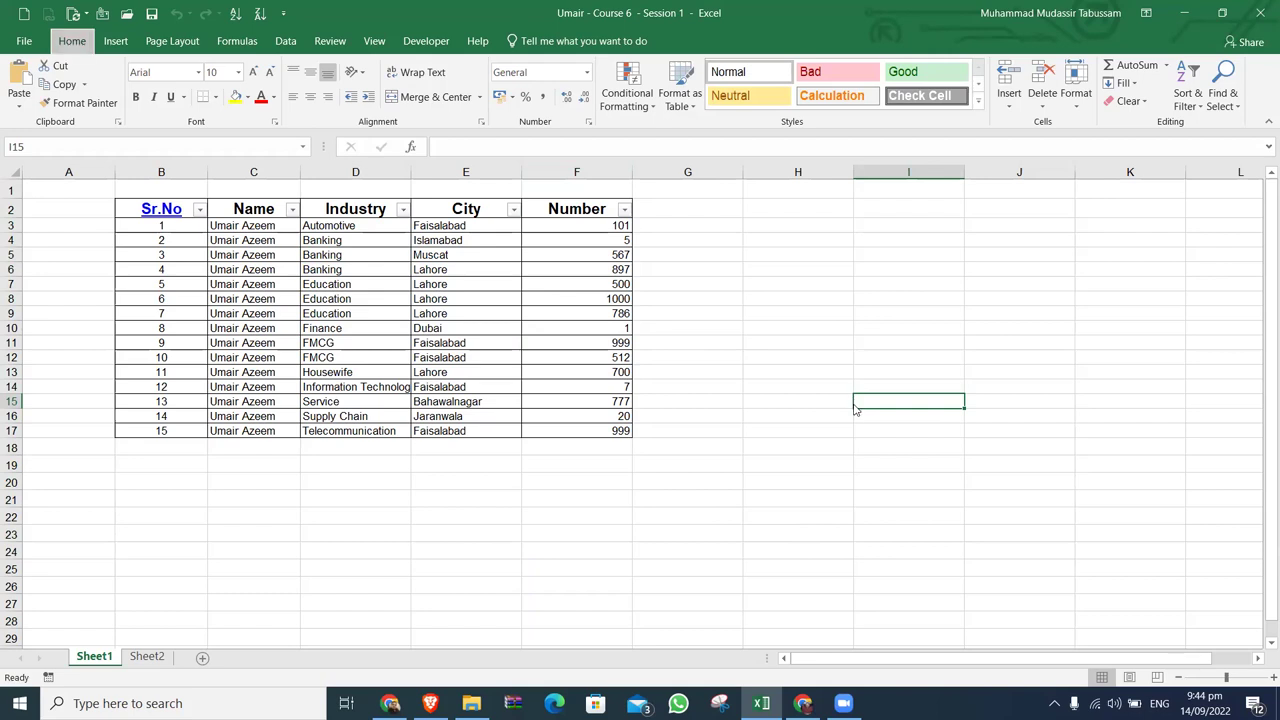
Pick the first student's file in the folder and open it beside the second student's workbook.
{"action": "key", "text": "alt+Tab"}
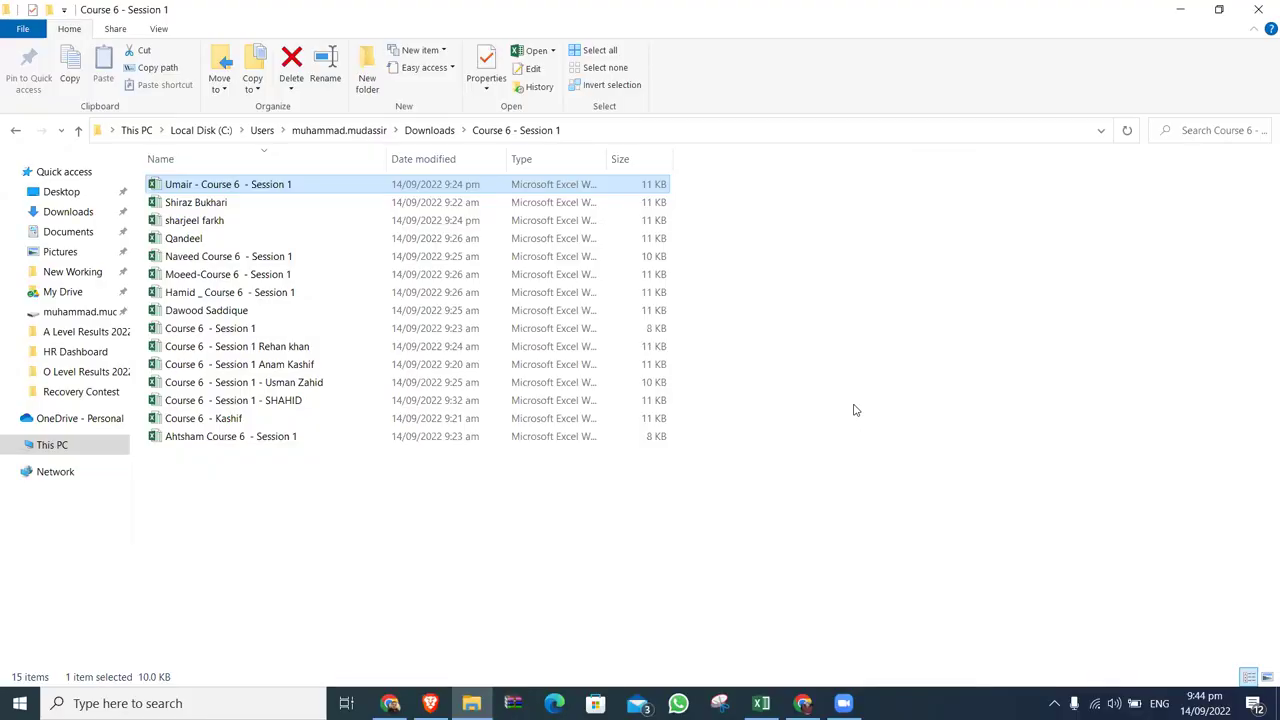
{"action": "key", "text": "alt+Tab"}
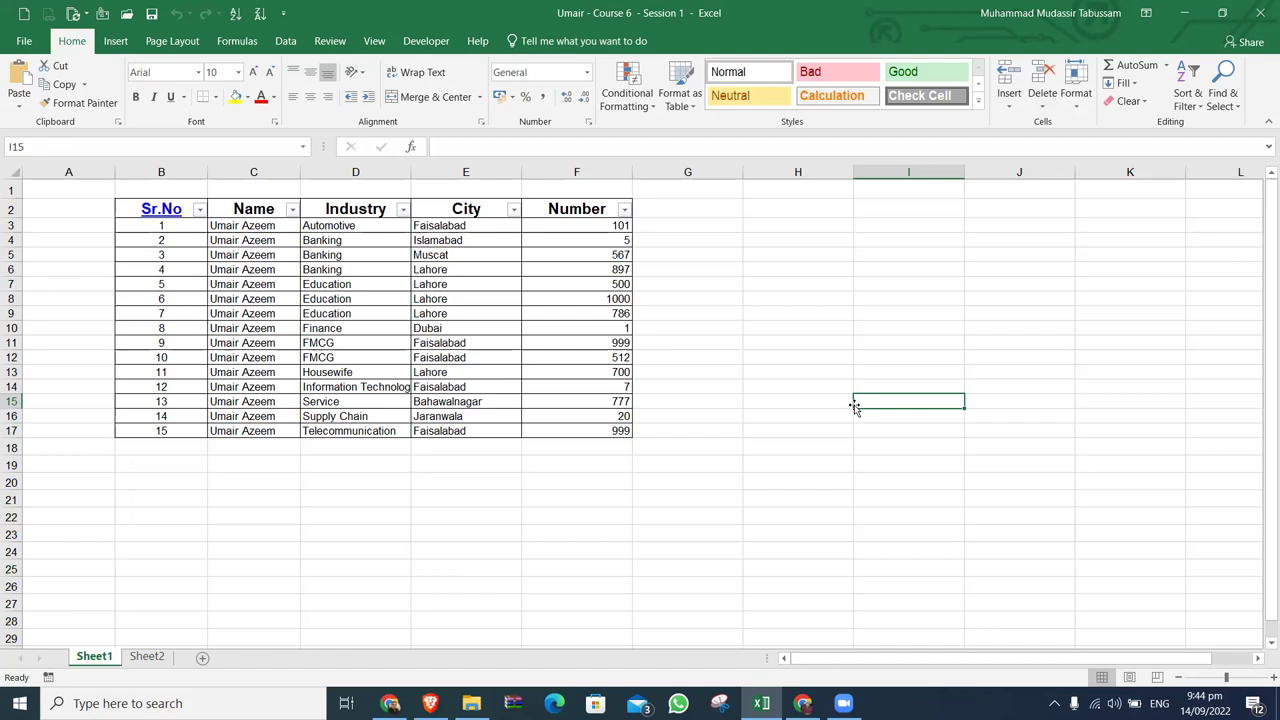
{"action": "key", "text": "alt+Tab"}
{"action": "key", "text": "Down"}
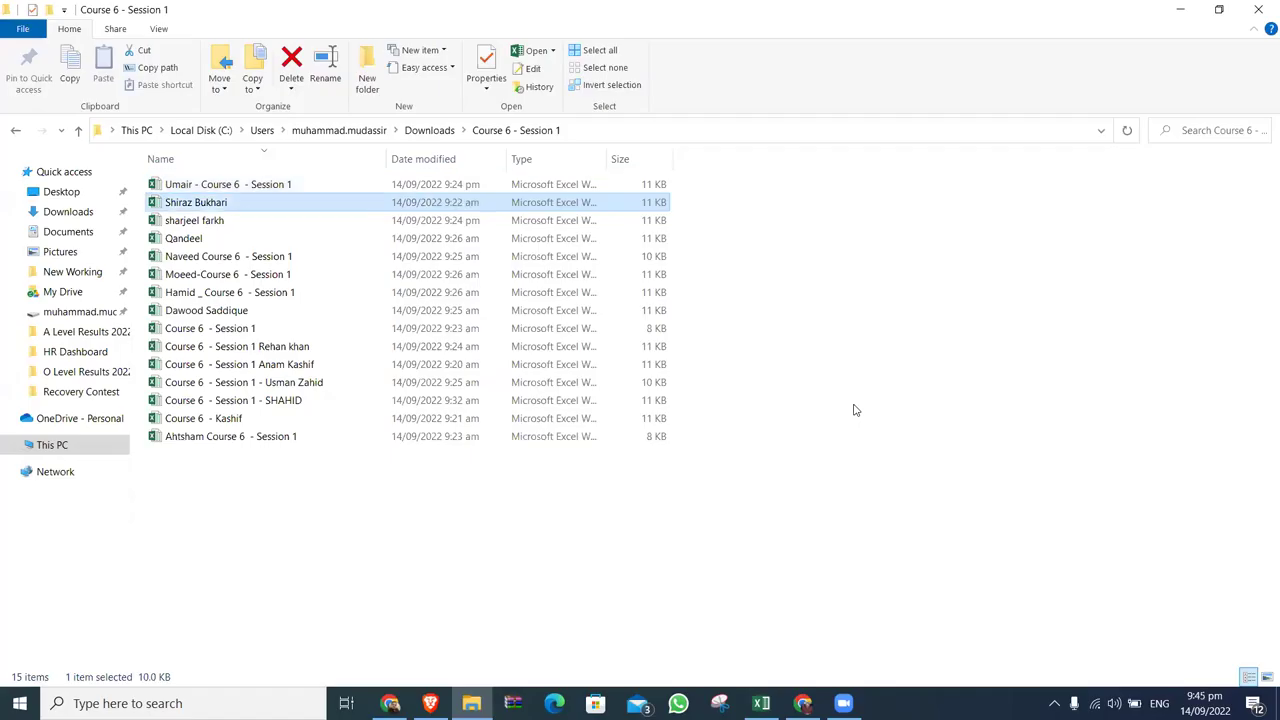
{"action": "key", "text": "Up"}
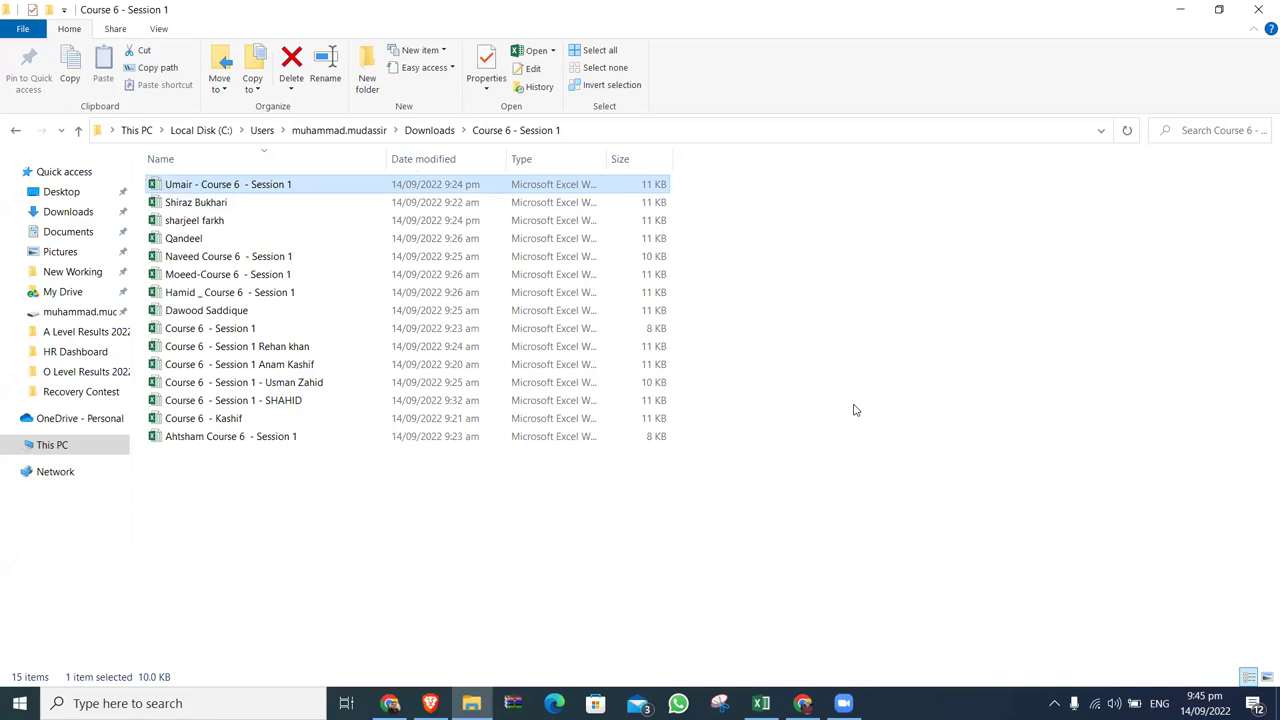
{"action": "key", "text": "Down"}
{"action": "key", "text": "alt+Tab"}
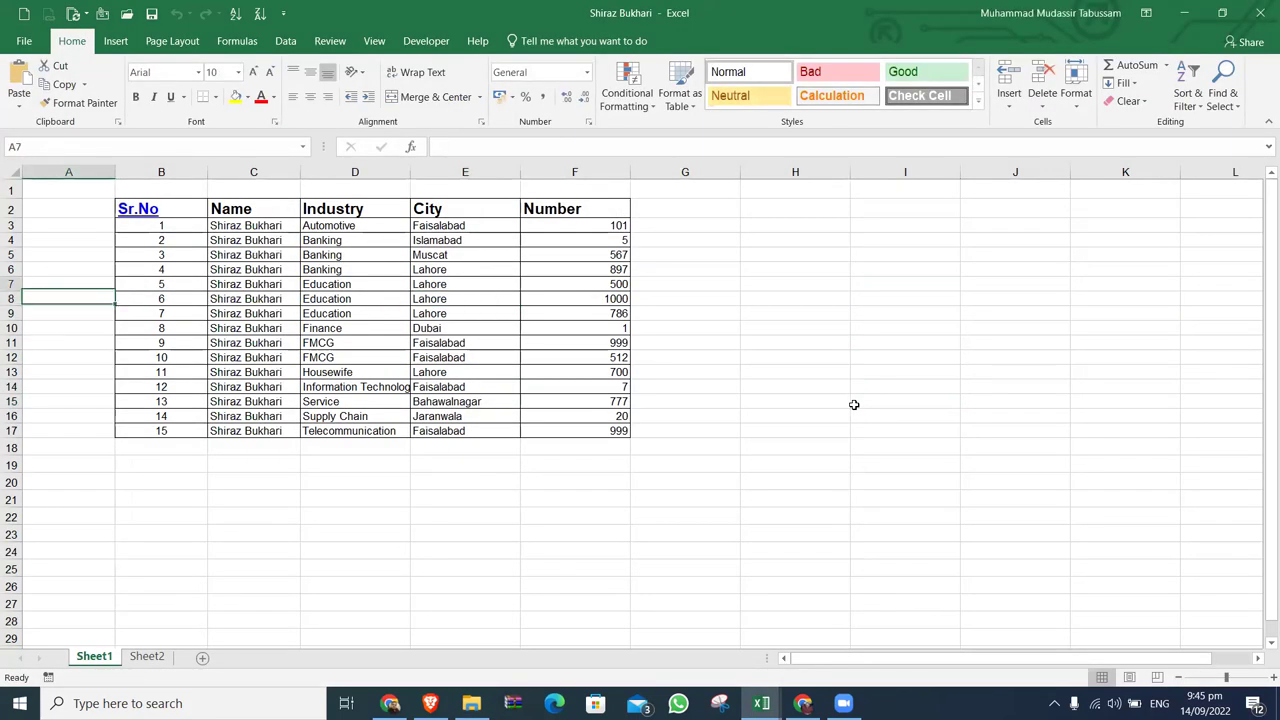
Jump to the Sr.No header in B2 and compare both students' workbooks.
{"action": "key", "text": "Right"}
{"action": "key", "text": "ctrl+Up"}
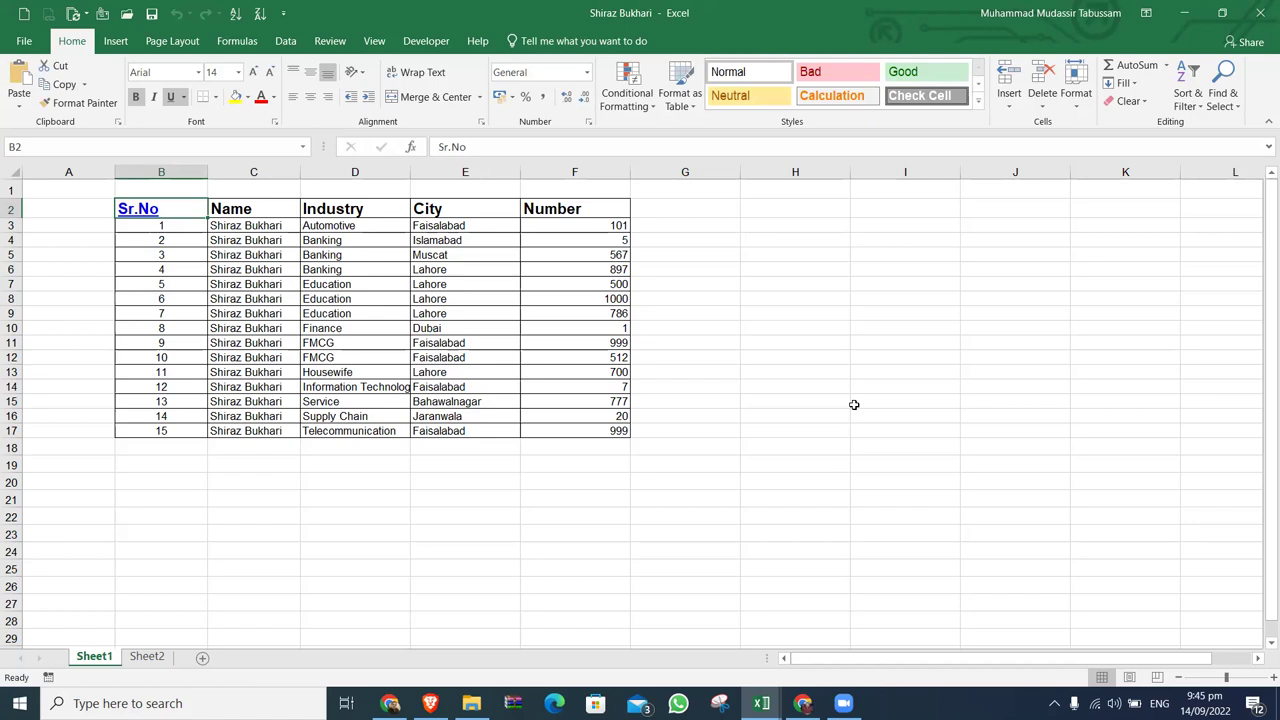
{"action": "key", "text": "alt+Tab"}
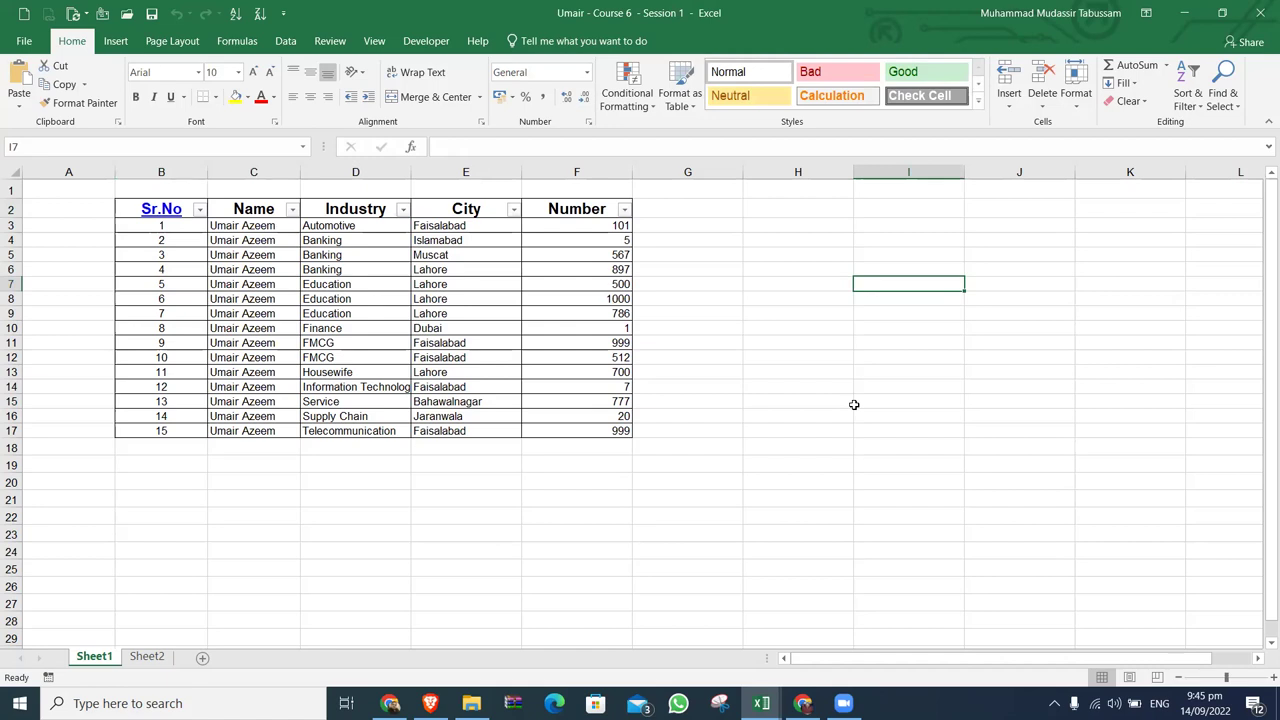
{"action": "key", "text": "Left"}
{"action": "key", "text": "Left"}
{"action": "key", "text": "Left"}
{"action": "key", "text": "Left"}
{"action": "key", "text": "Left"}
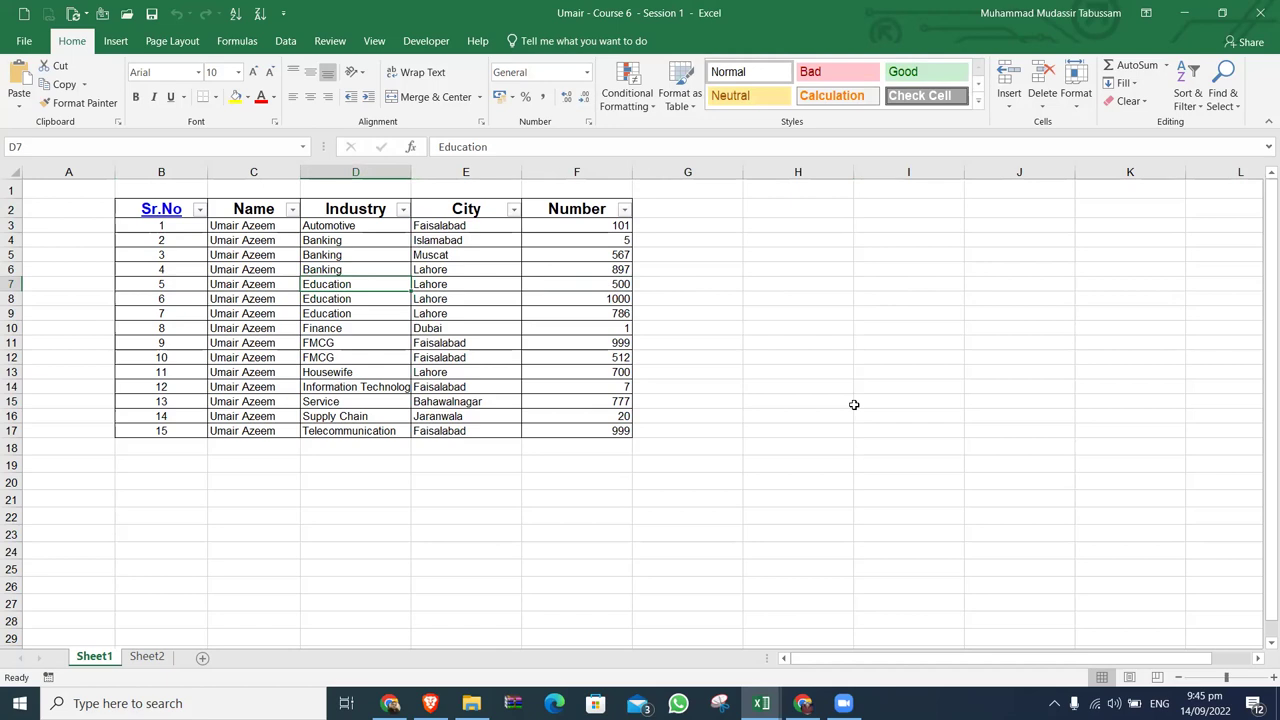
{"action": "key", "text": "alt+Tab"}
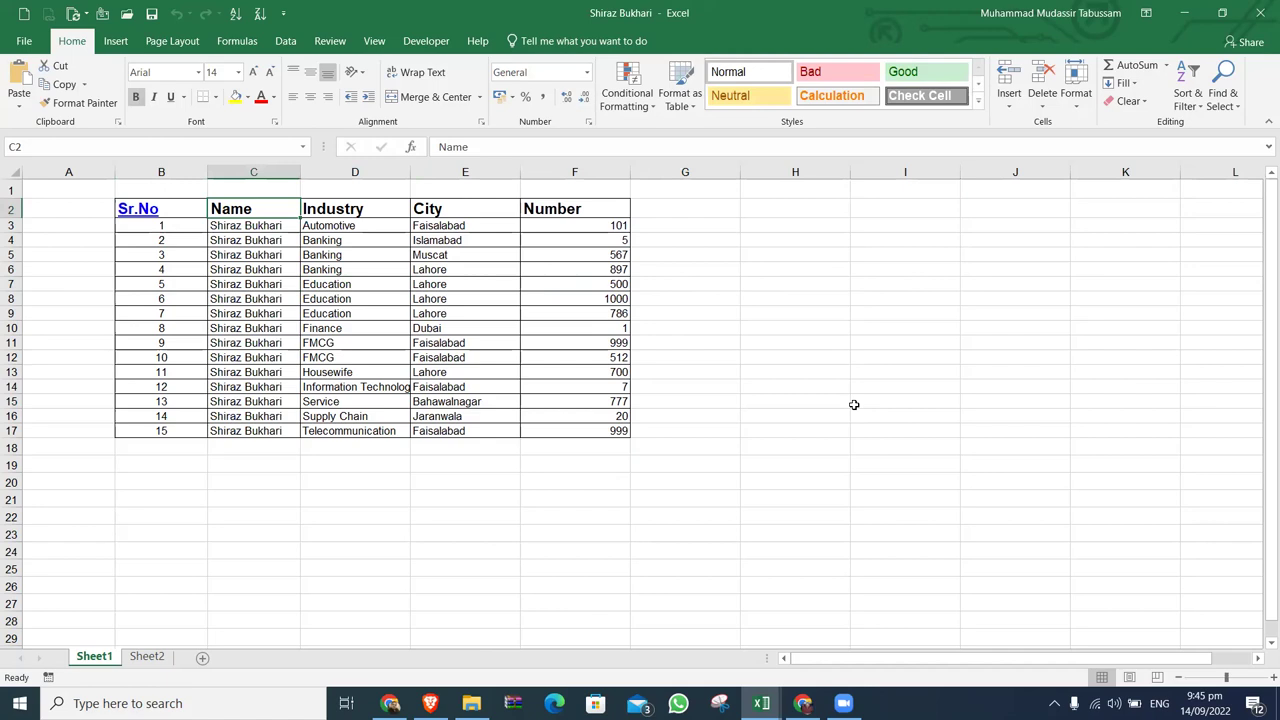
Select and copy the first student's table B2:F17.
{"action": "key", "text": "Left"}
{"action": "key", "text": "ctrl+shift+Right"}
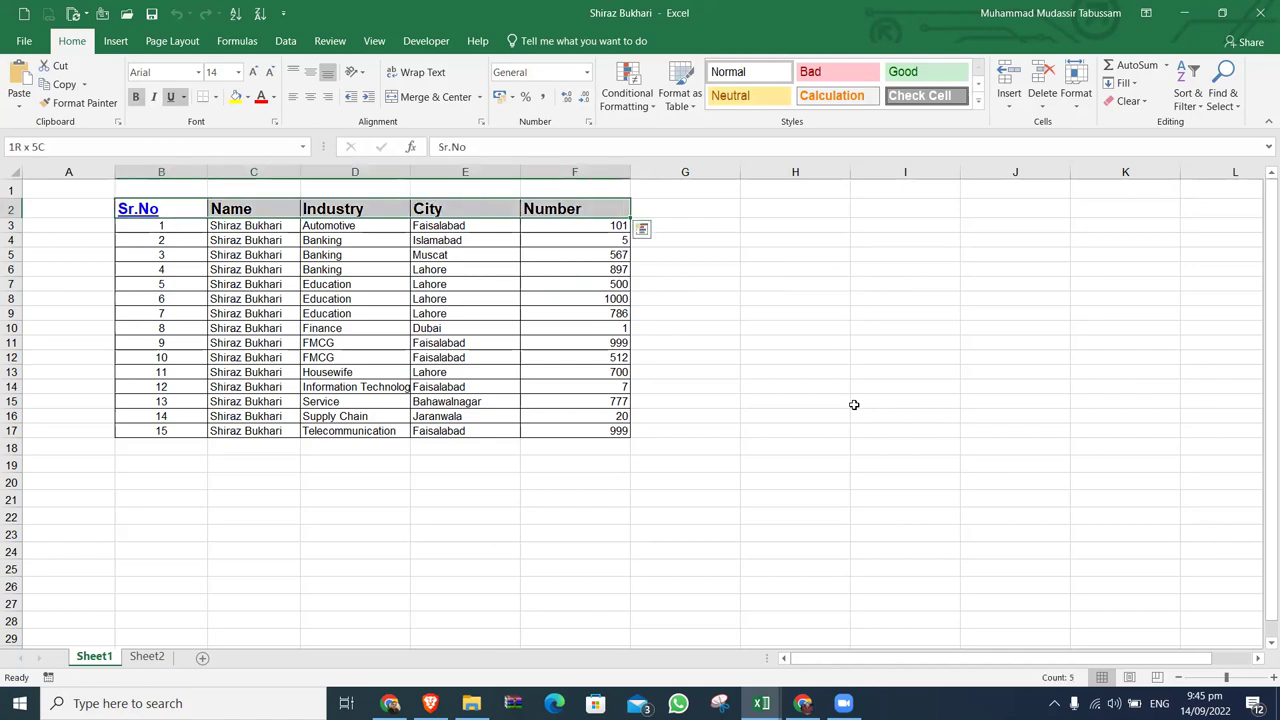
{"action": "key", "text": "ctrl+shift+Down"}
{"action": "key", "text": "ctrl+c"}
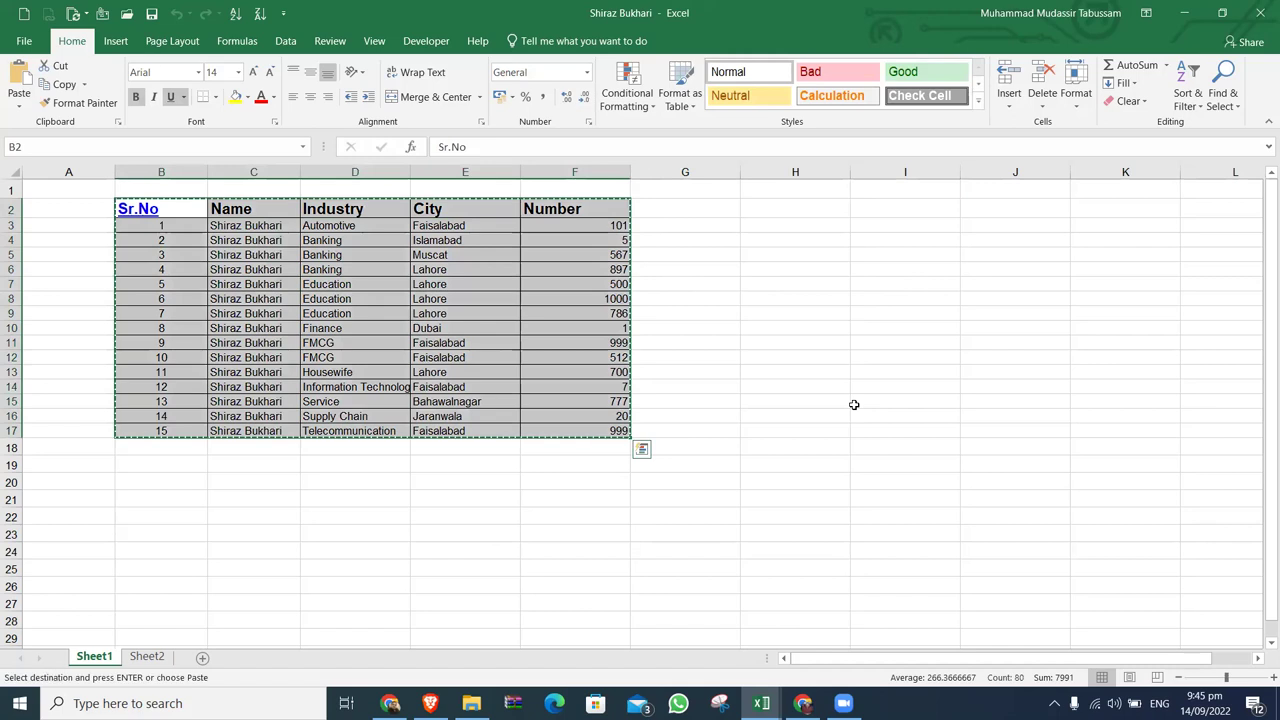
Paste the copied table into the second student's workbook starting at B18 and review it.
{"action": "key", "text": "ctrl+Tab"}
{"action": "key", "text": "Down"}
{"action": "key", "text": "Down"}
{"action": "key", "text": "Down"}
{"action": "key", "text": "Down"}
{"action": "key", "text": "Down"}
{"action": "key", "text": "Left"}
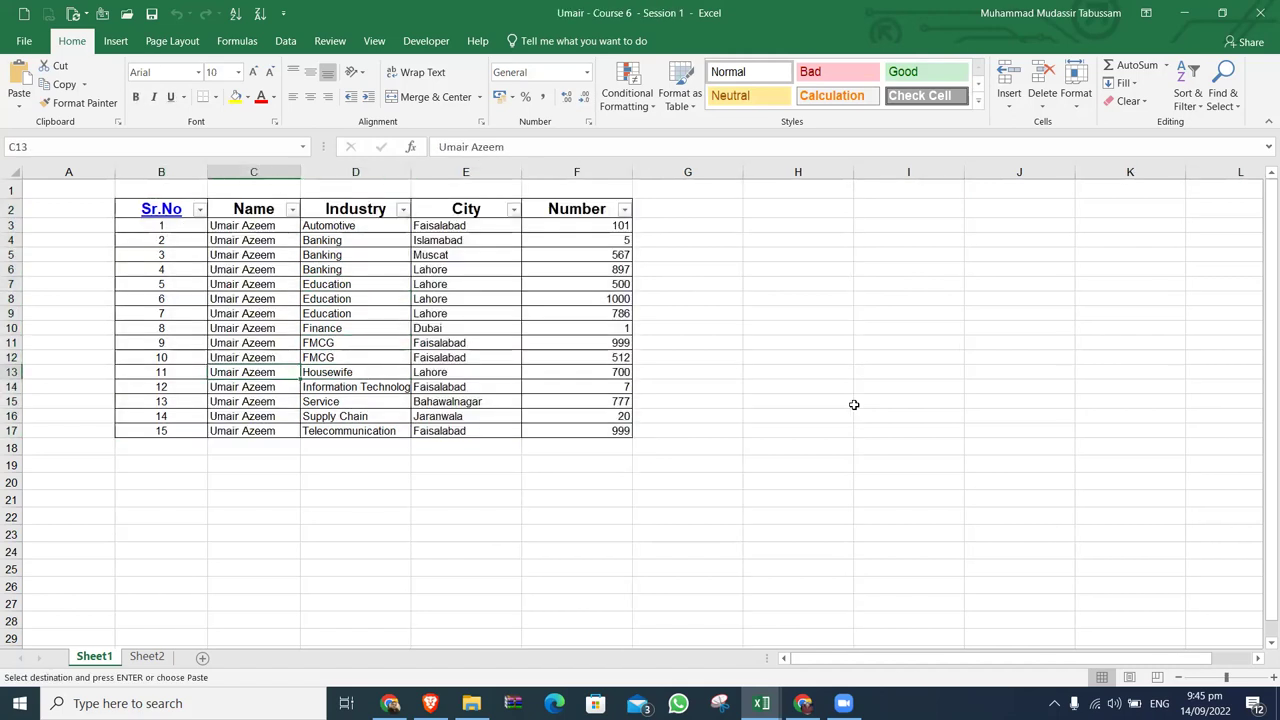
{"action": "key", "text": "Left"}
{"action": "key", "text": "Down"}
{"action": "key", "text": "Down"}
{"action": "key", "text": "Down"}
{"action": "key", "text": "Down"}
{"action": "key", "text": "Down"}
{"action": "key", "text": "ctrl+v"}
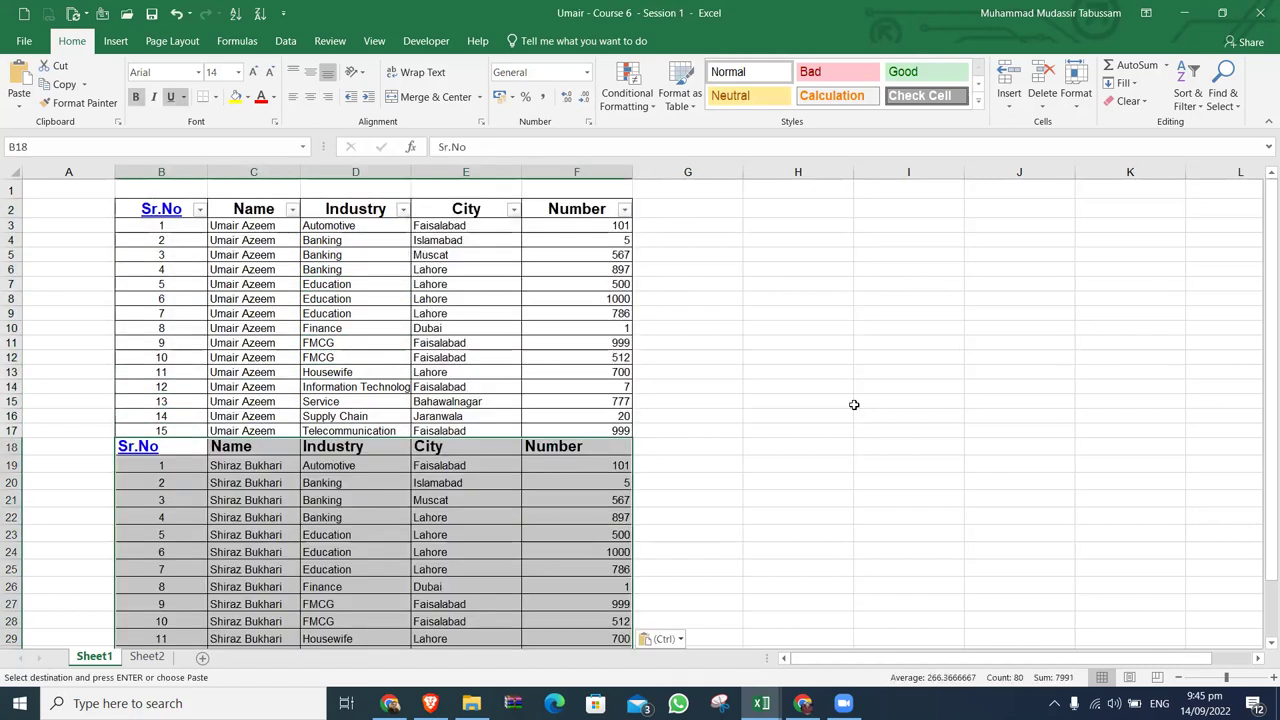
{"action": "key", "text": "Right"}
{"action": "key", "text": "Down"}
{"action": "key", "text": "Down"}
{"action": "key", "text": "Down"}
{"action": "key", "text": "Down"}
{"action": "key", "text": "Down"}
{"action": "key", "text": "Down"}
{"action": "key", "text": "Down"}
{"action": "key", "text": "Down"}
{"action": "key", "text": "Down"}
{"action": "key", "text": "Down"}
{"action": "key", "text": "Down"}
{"action": "key", "text": "Down"}
{"action": "key", "text": "Down"}
{"action": "key", "text": "Down"}
{"action": "key", "text": "Down"}
{"action": "key", "text": "Down"}
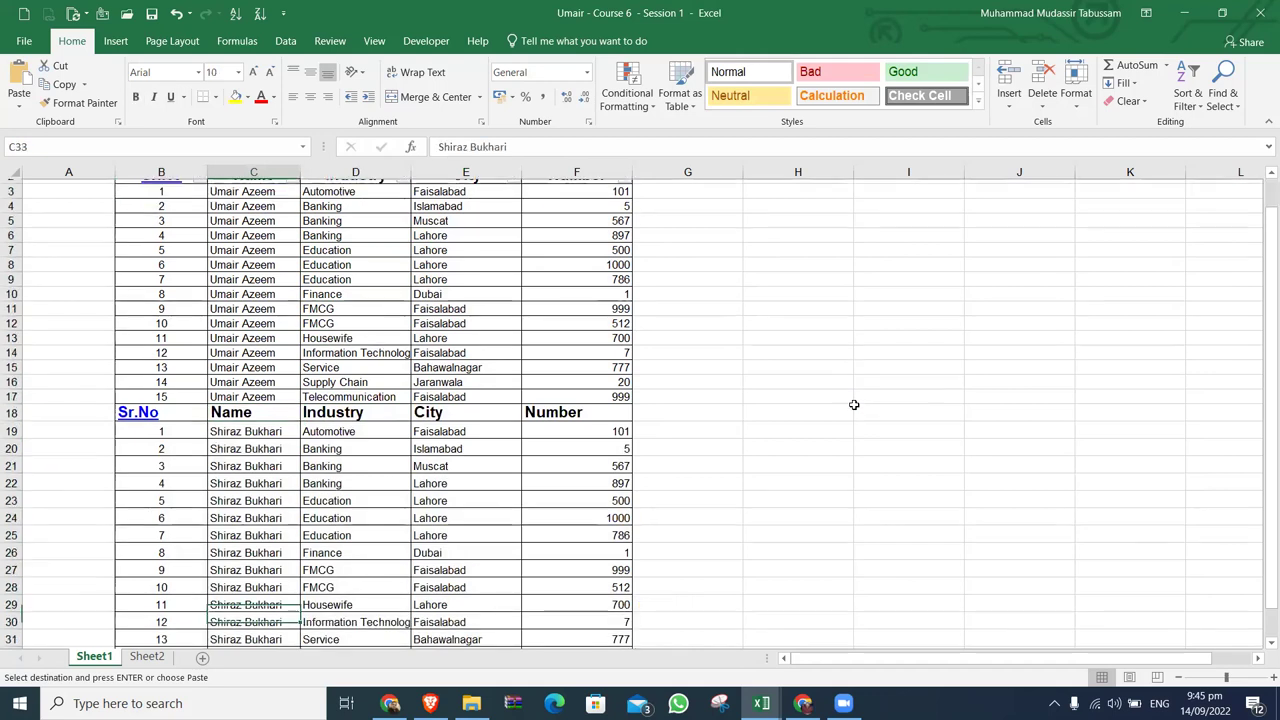
{"action": "key", "text": "ctrl+Up"}
{"action": "key", "text": "ctrl+Up"}
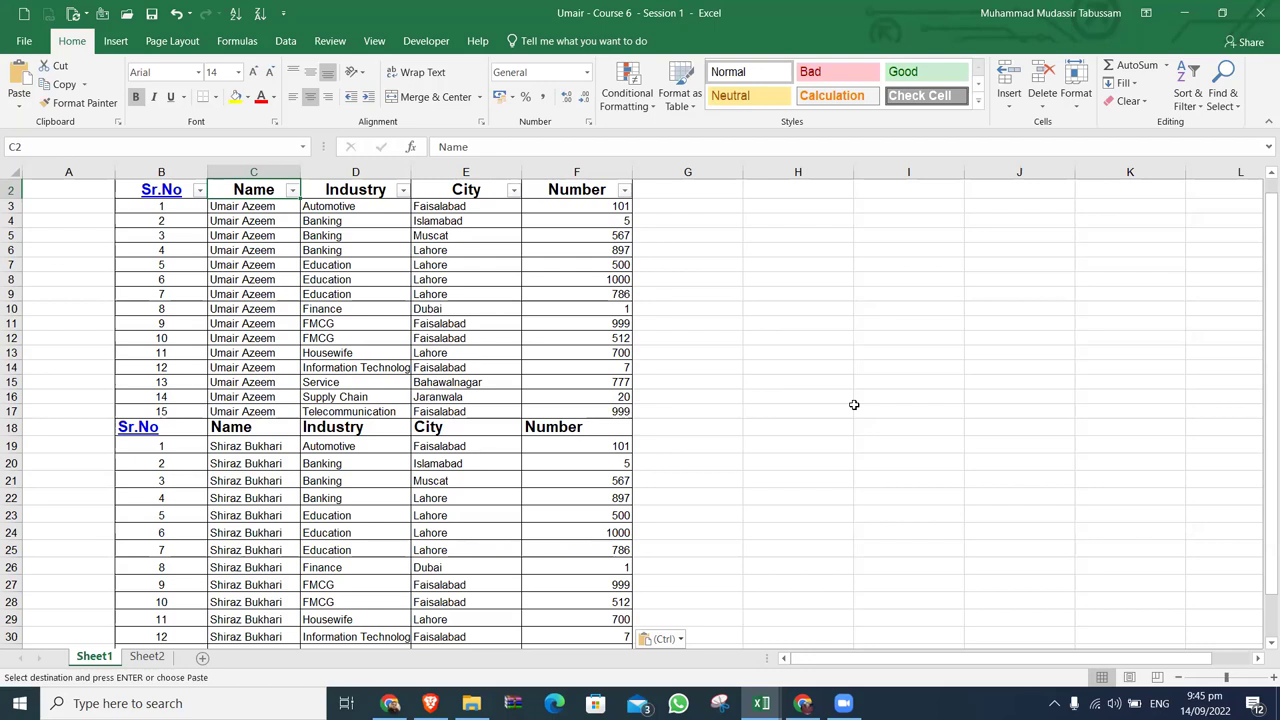
Close the second student's workbook with Don't Save and cancel the pending copy.
{"action": "left_click", "coordinate": [1259, 18]}
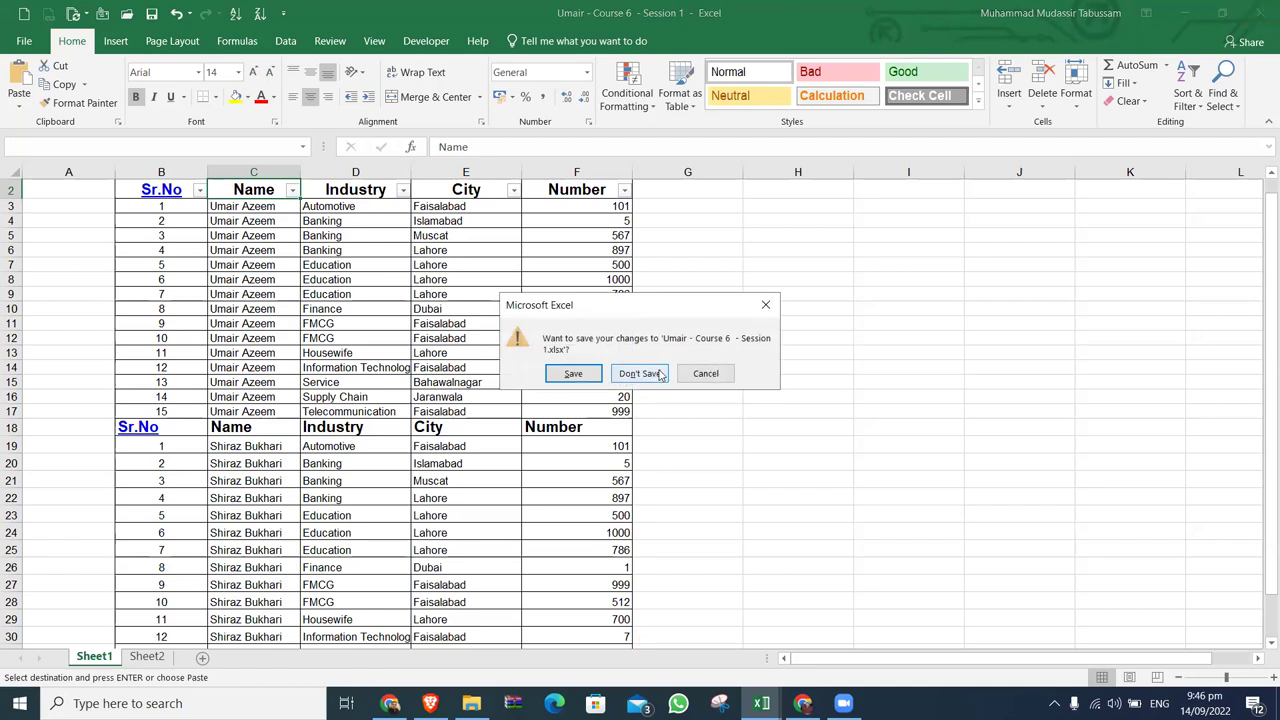
{"action": "left_click", "coordinate": [659, 369]}
{"action": "key", "text": "Escape"}
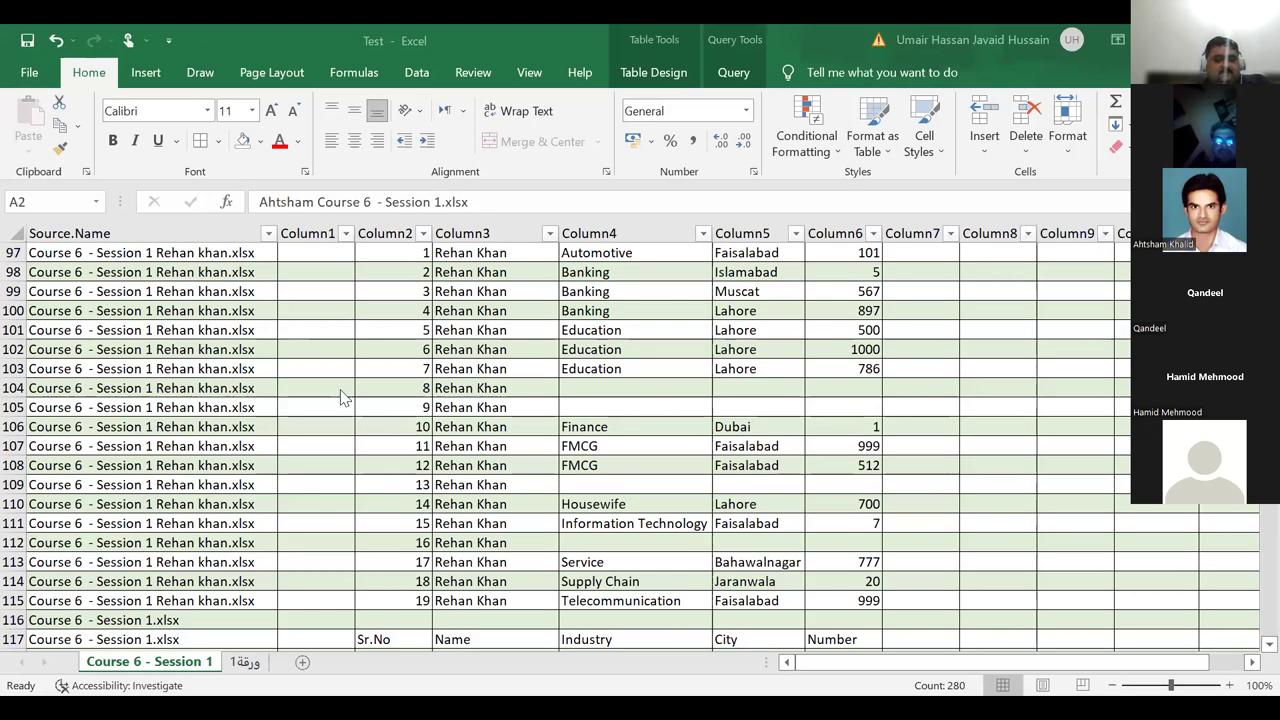
Scroll to the top of the combined table, select D6, and browse Data > Get Data > From File.
{"action": "scroll", "coordinate": [557, 346], "scroll_direction": "up", "scroll_amount": 20}
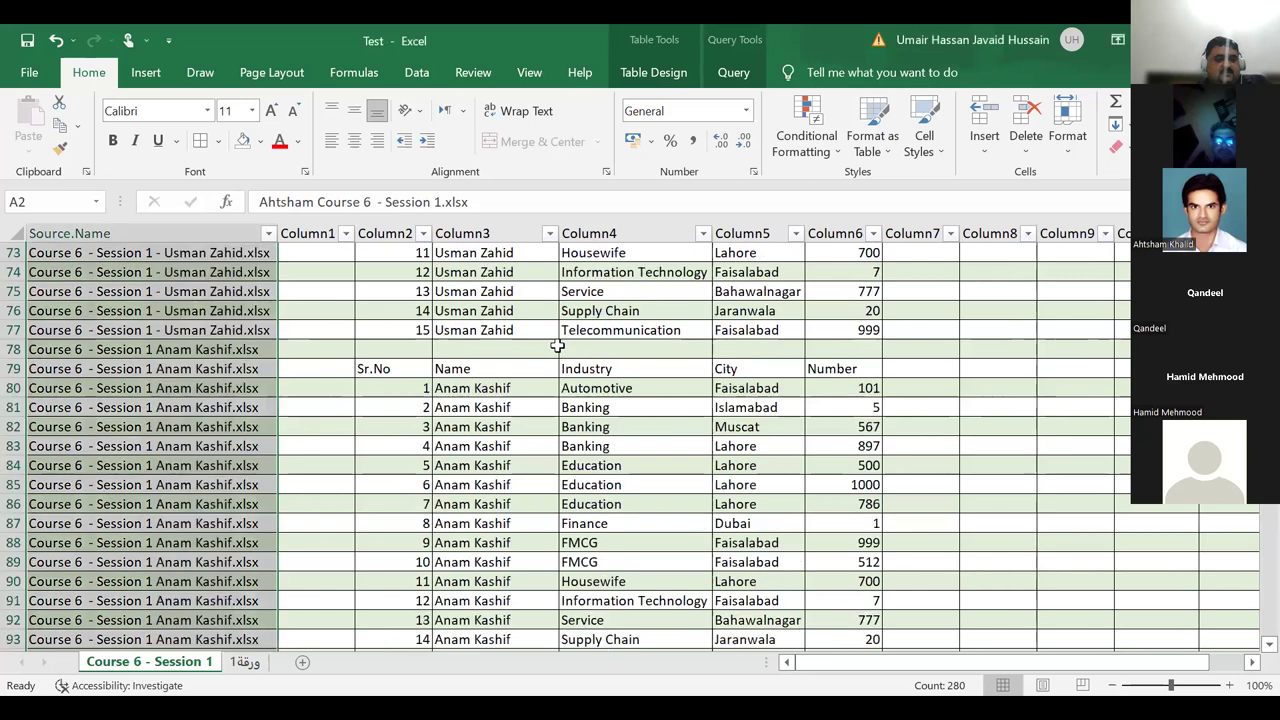
{"action": "scroll", "coordinate": [557, 346], "scroll_direction": "up", "scroll_amount": 12}
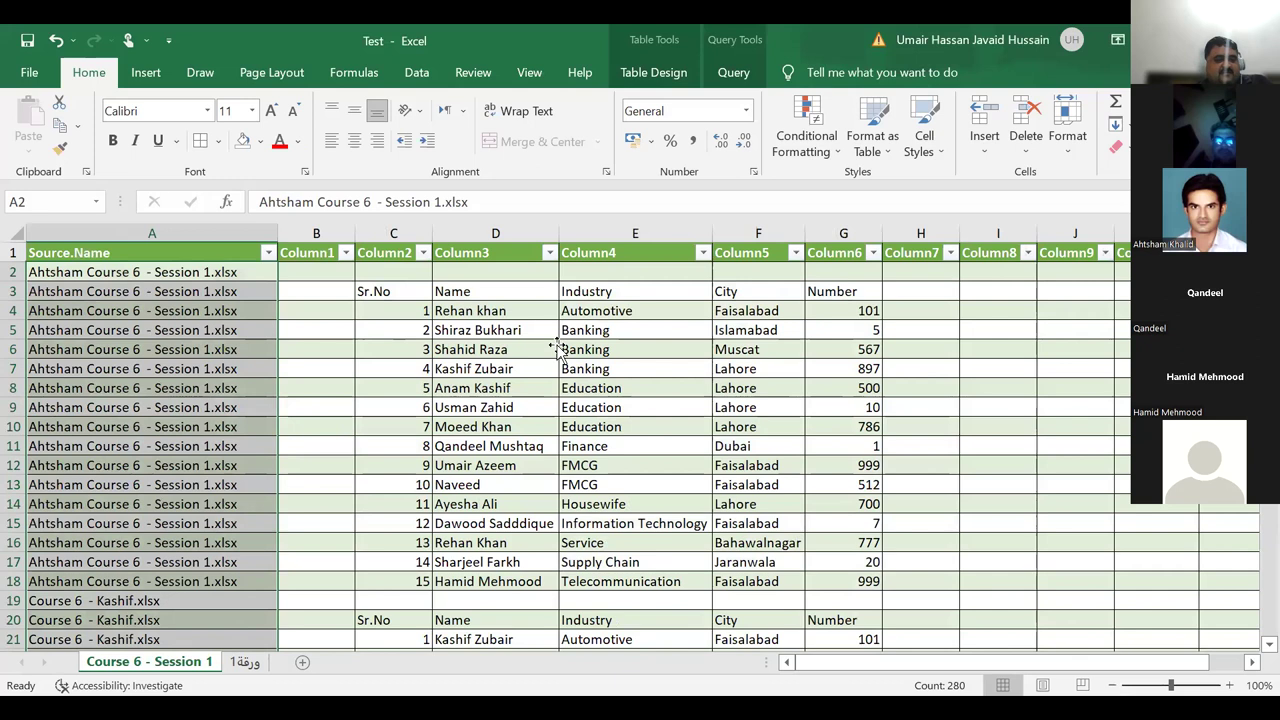
{"action": "left_click", "coordinate": [555, 348]}
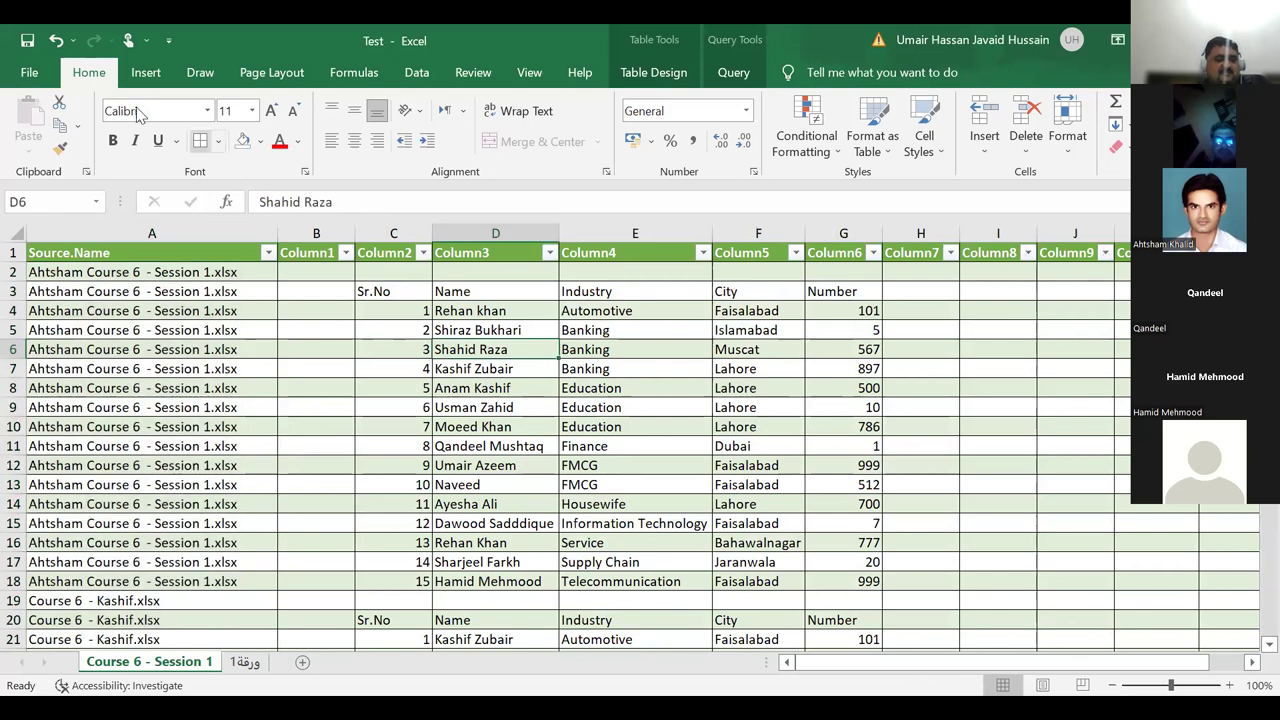
{"action": "left_click", "coordinate": [417, 73]}
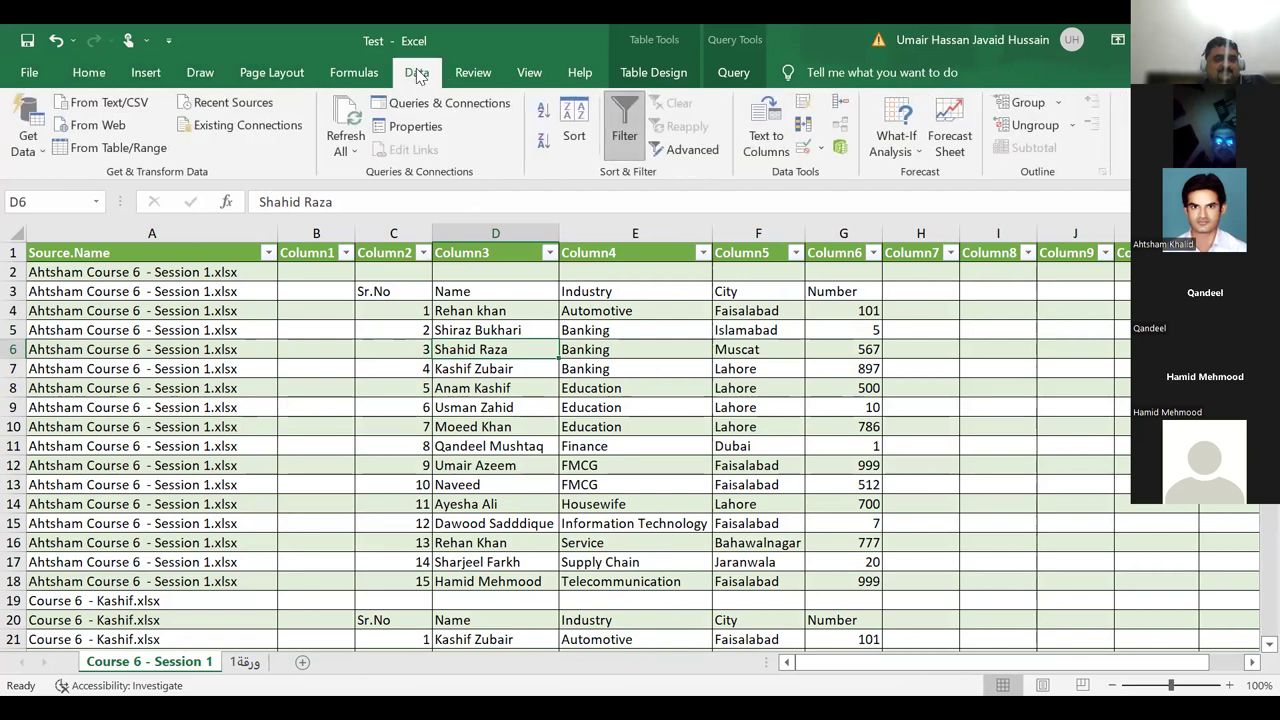
{"action": "left_click", "coordinate": [31, 155]}
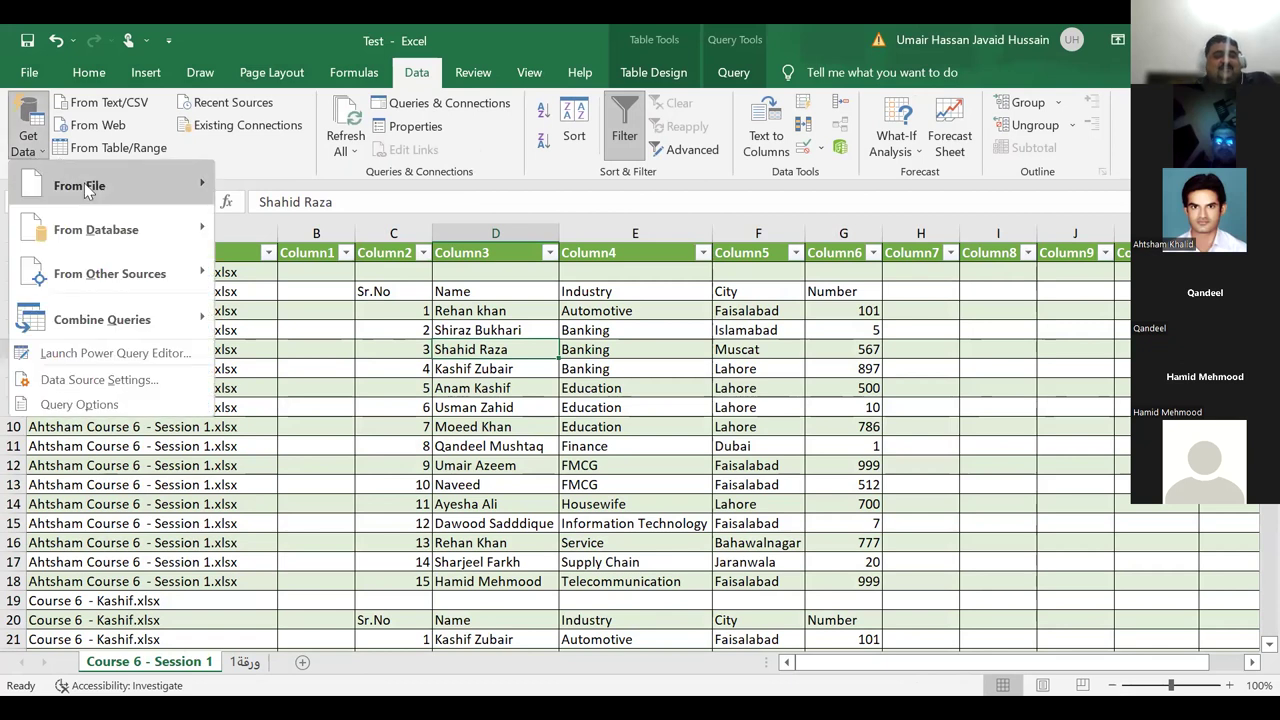
{"action": "left_click", "coordinate": [790, 395]}
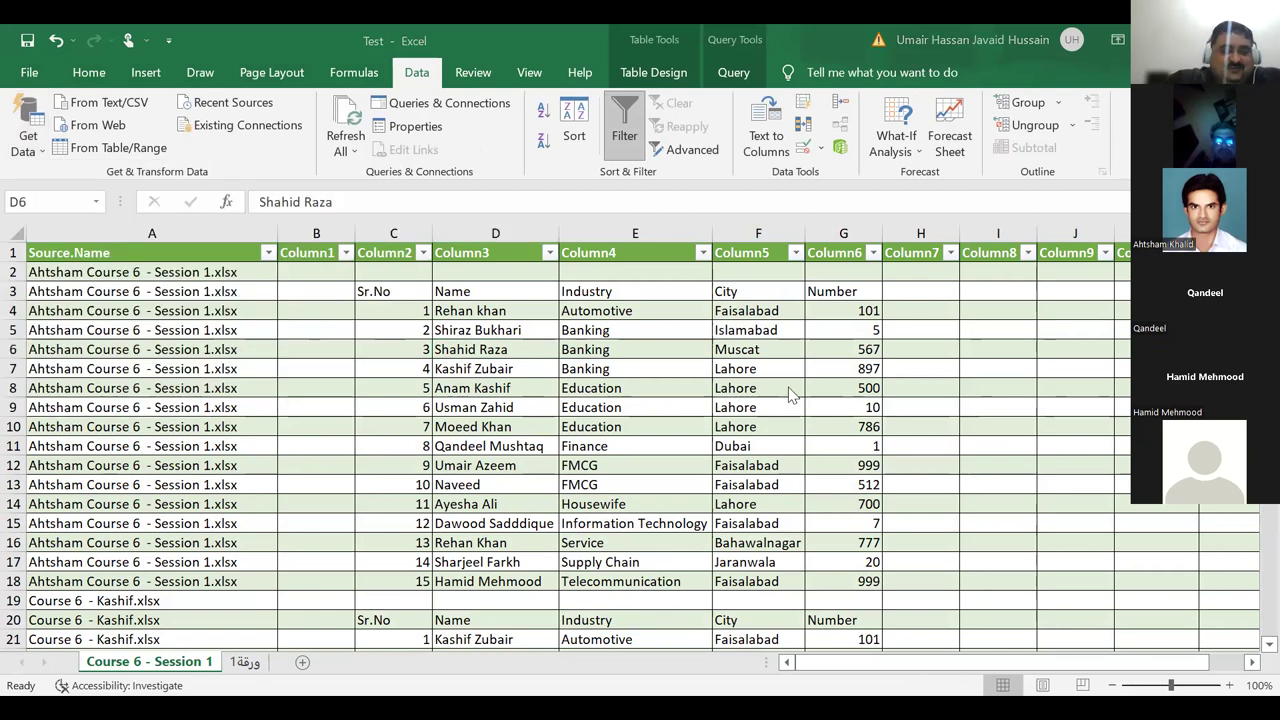
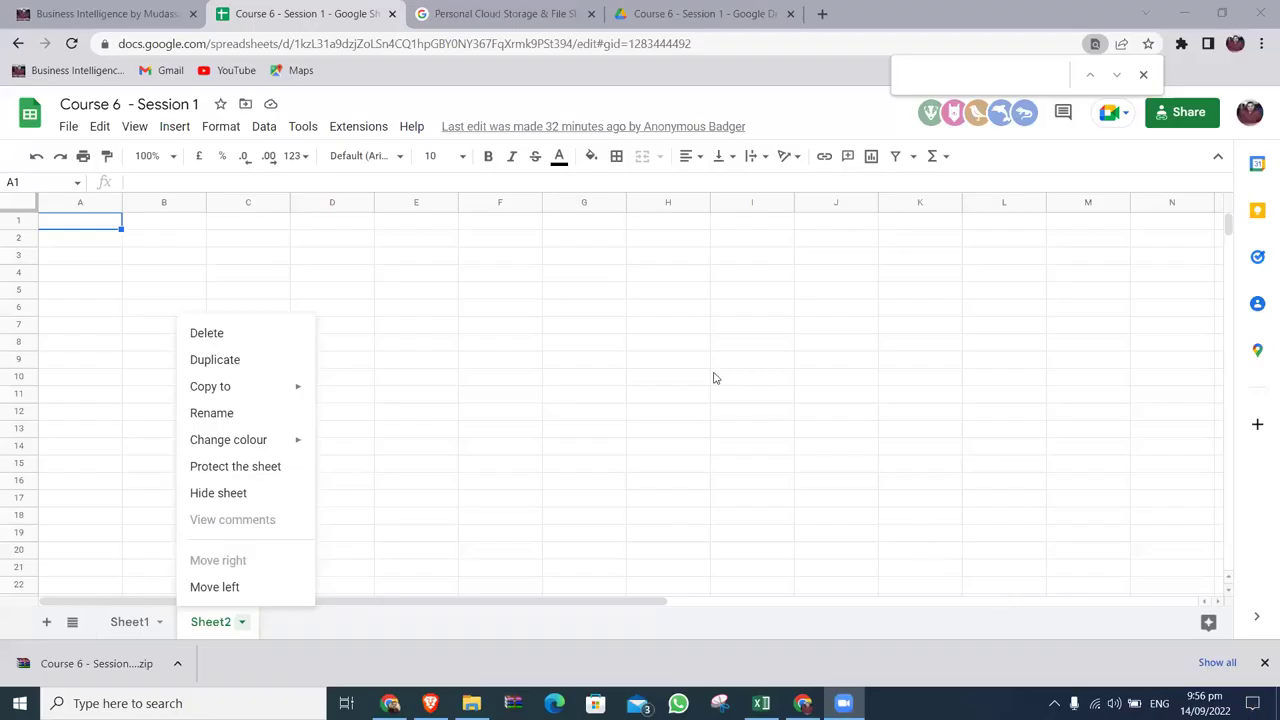
Delete the empty Sheet2 from the Google Sheets workbook.
{"action": "left_click", "coordinate": [714, 374]}
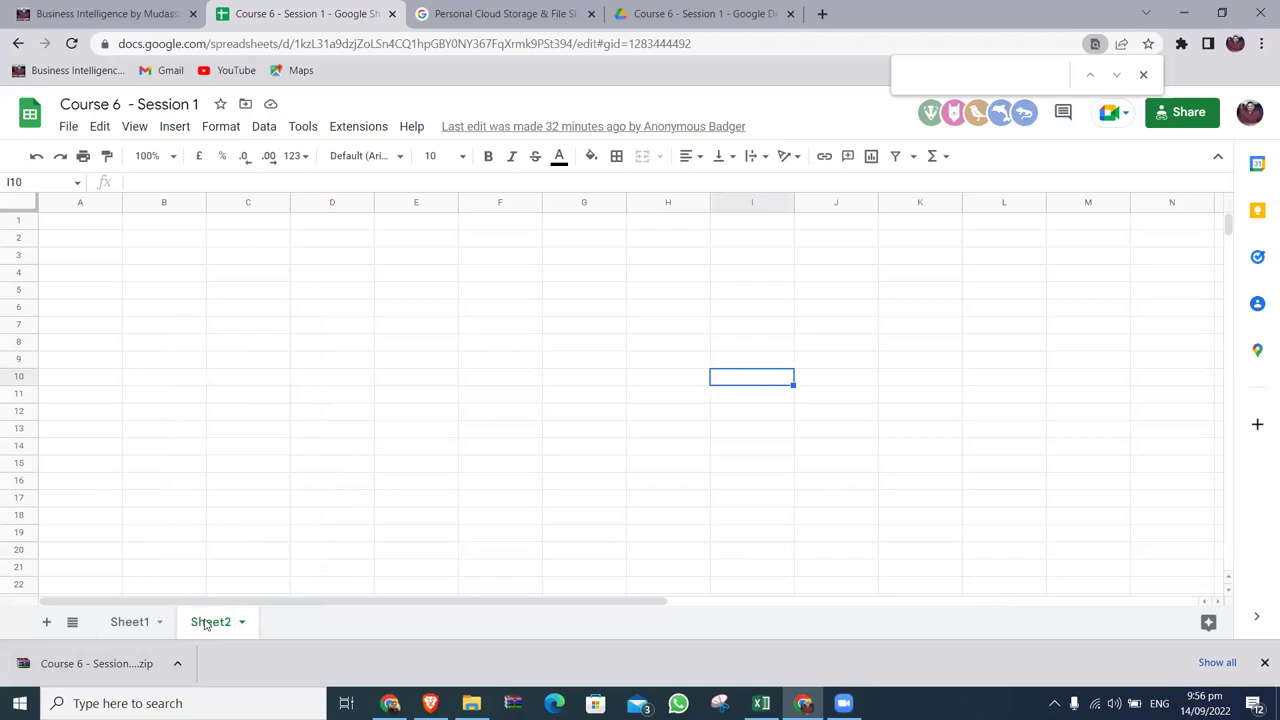
{"action": "right_click", "coordinate": [205, 622]}
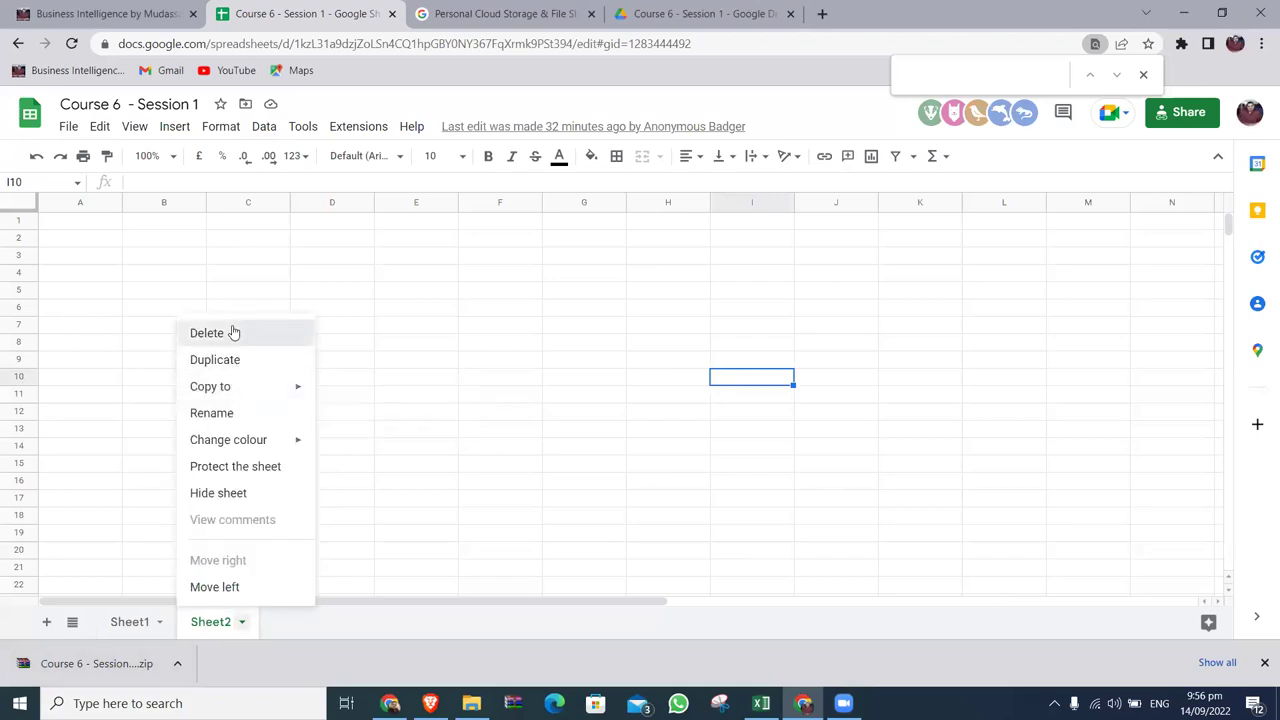
{"action": "left_click", "coordinate": [232, 332]}
{"action": "left_click", "coordinate": [824, 399]}
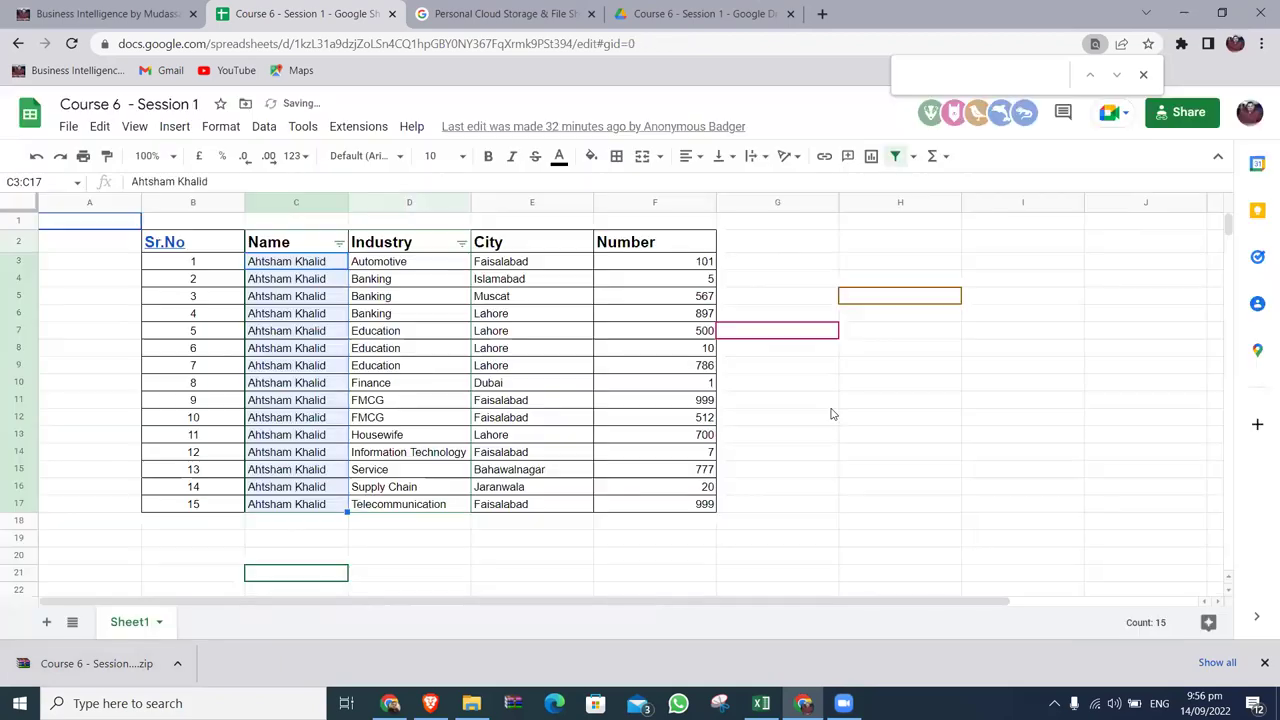
Rename Sheet1 to 'Data'.
{"action": "double_click", "coordinate": [133, 624]}
{"action": "type", "text": "DAt"}
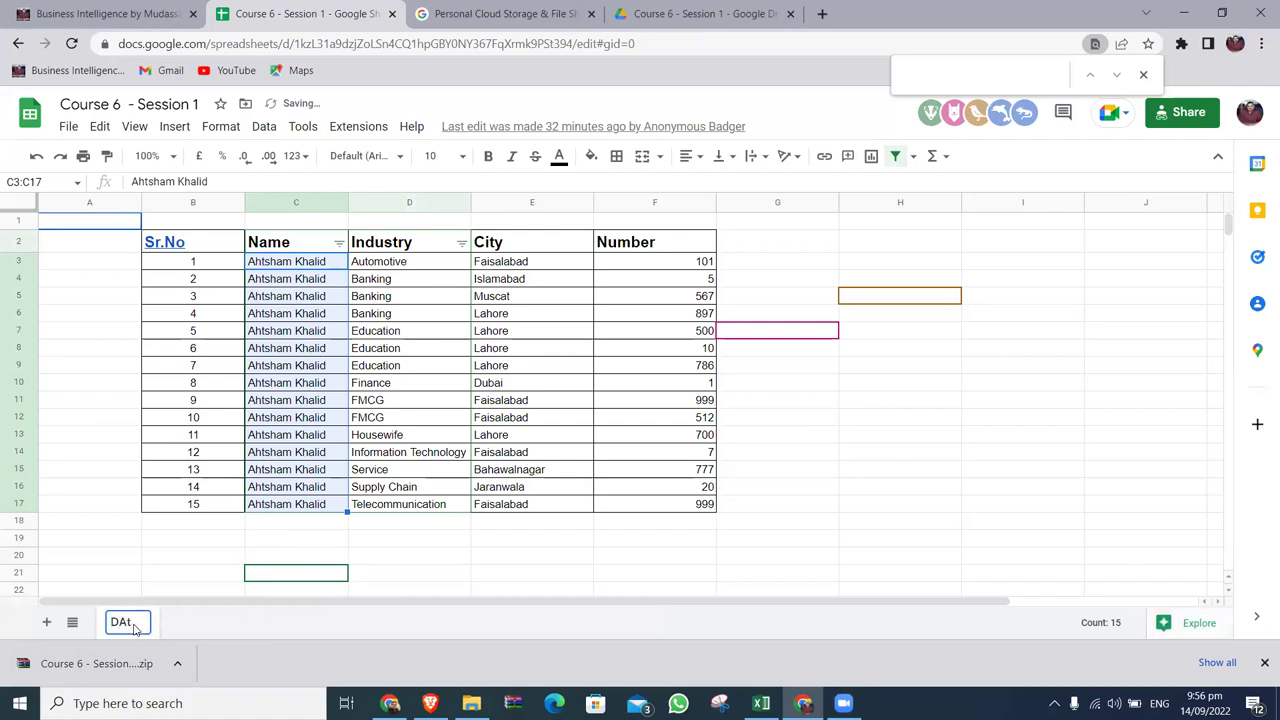
{"action": "key", "text": "BackSpace"}
{"action": "key", "text": "BackSpace"}
{"action": "type", "text": "ata"}
{"action": "key", "text": "Return"}
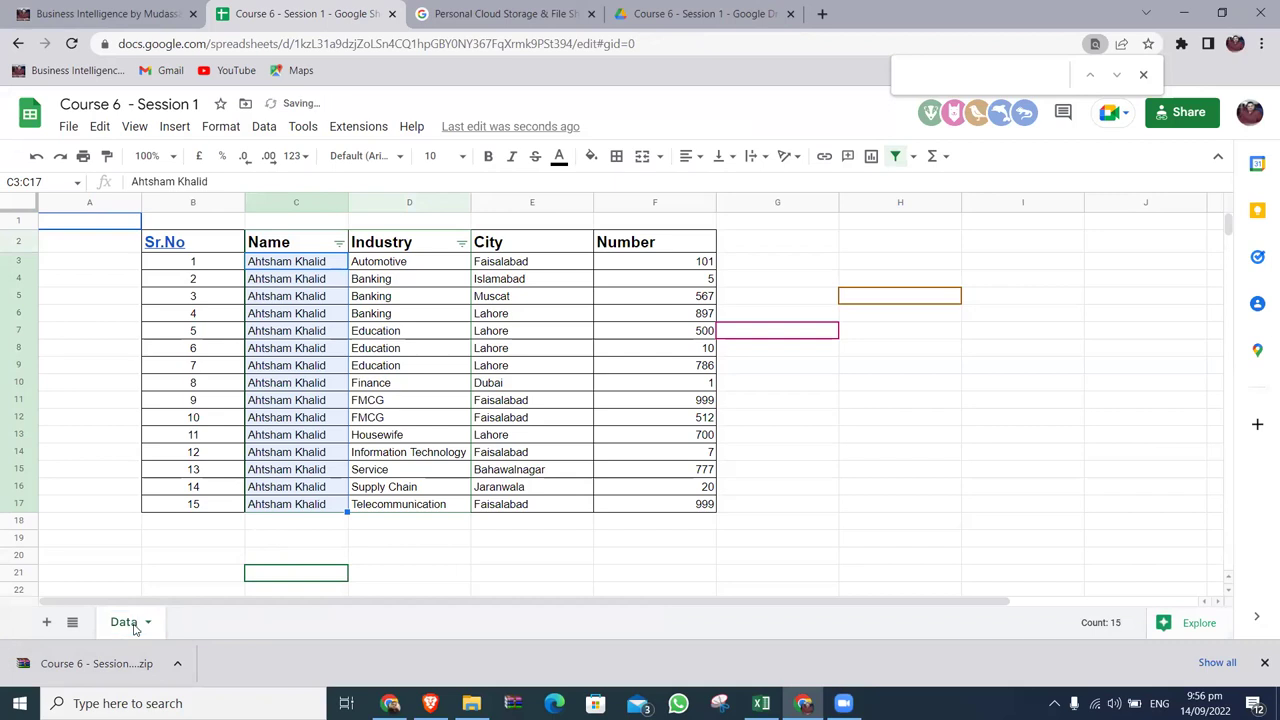
{"action": "left_click", "coordinate": [748, 407]}
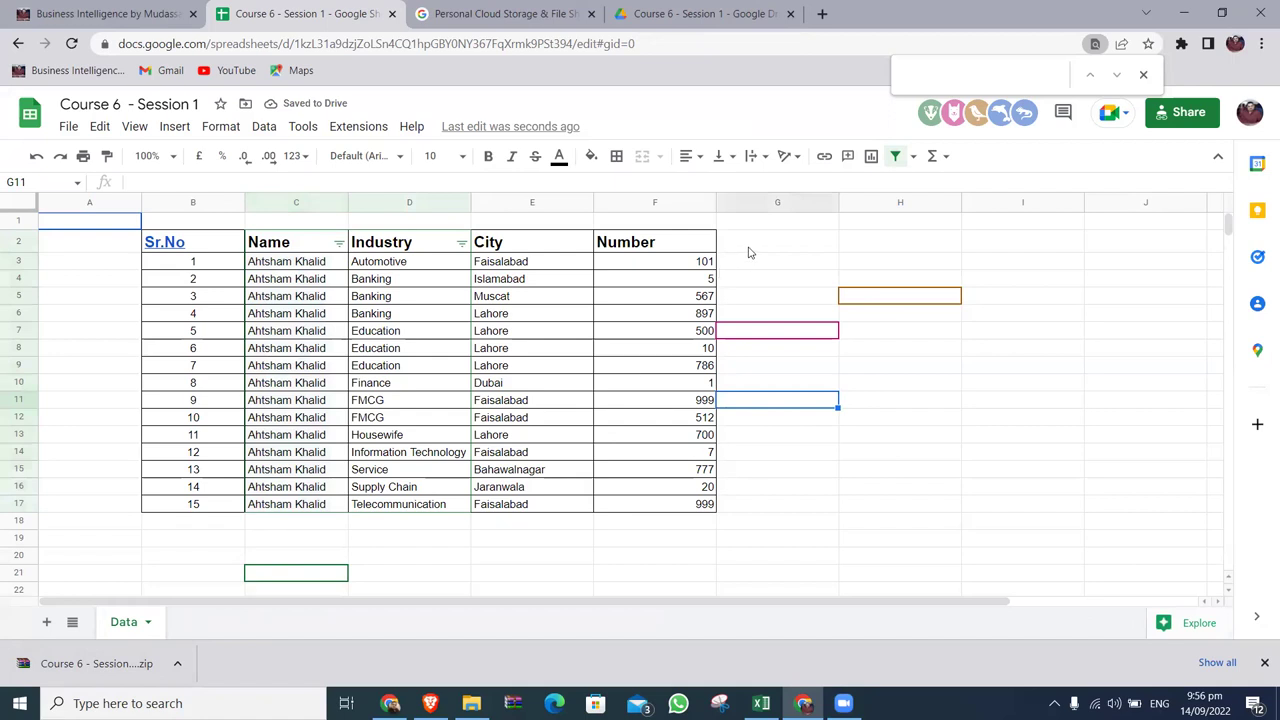
Enter 'Phone Number' in G2 as the heading beside the Number column.
{"action": "left_click", "coordinate": [557, 251]}
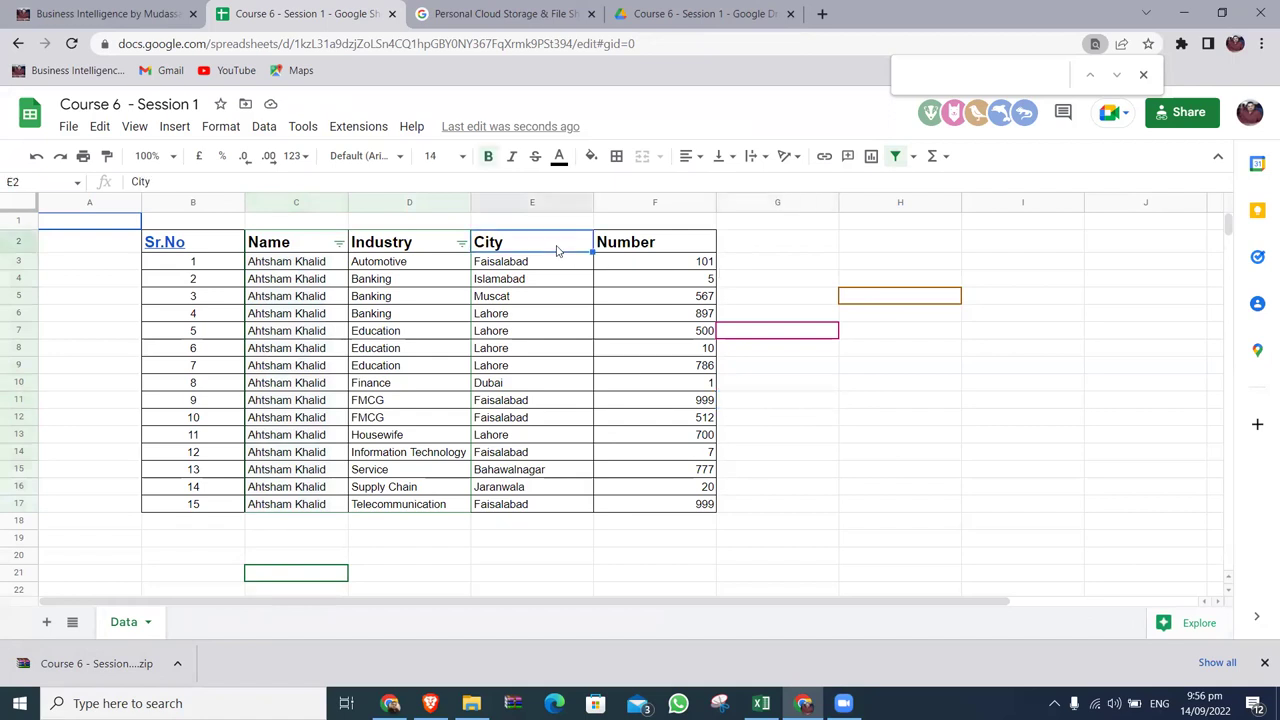
{"action": "left_click", "coordinate": [757, 250]}
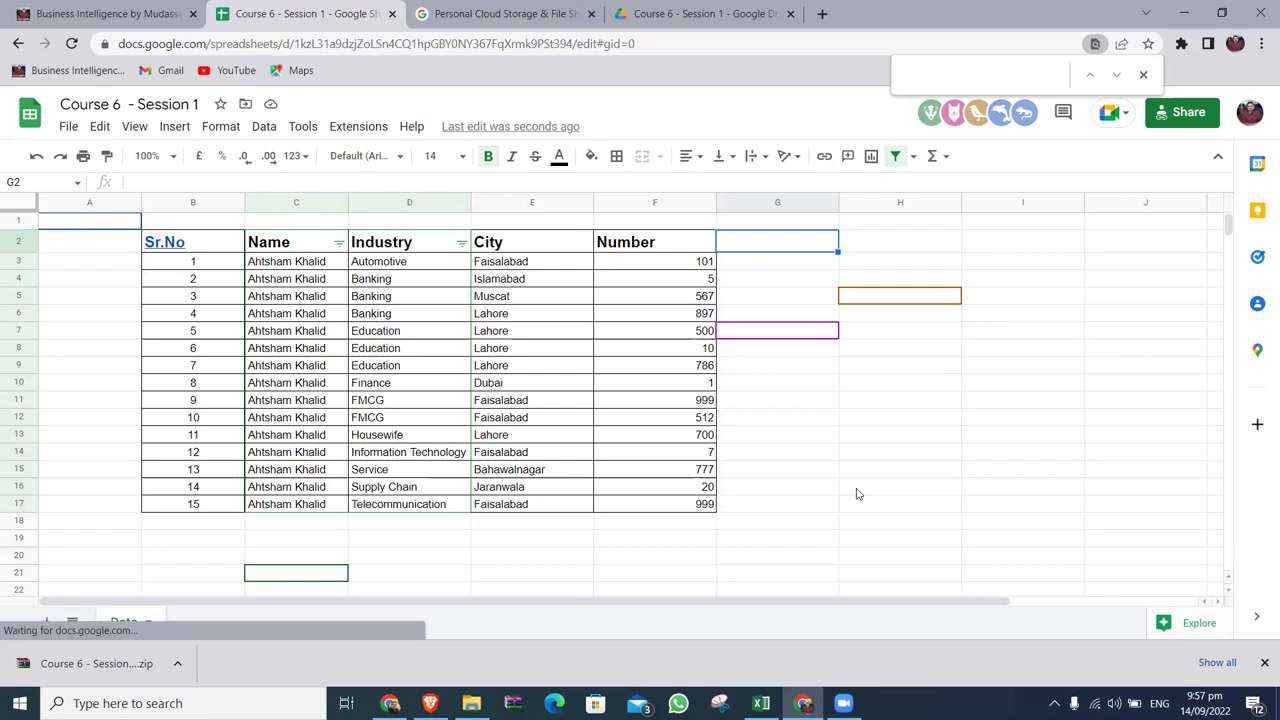
{"action": "type", "text": "Phone Number"}
{"action": "key", "text": "Return"}
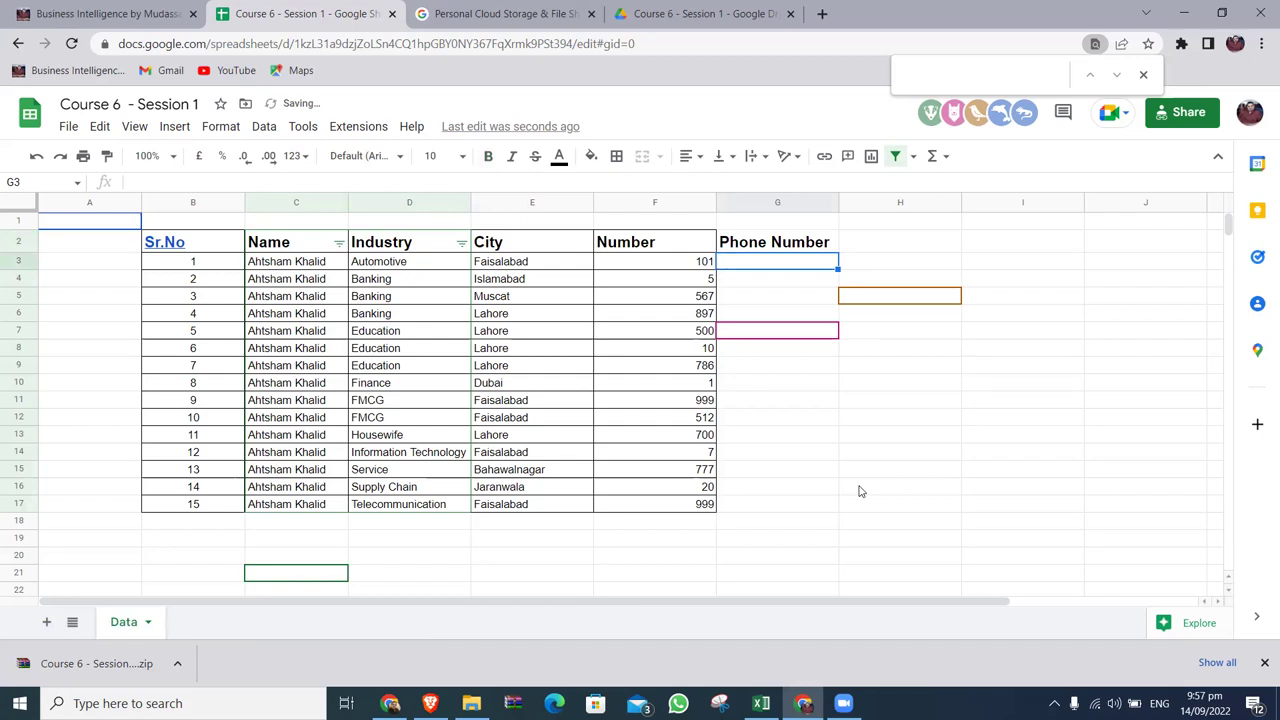
{"action": "key", "text": "Left"}
{"action": "key", "text": "Left"}
{"action": "key", "text": "Left"}
{"action": "key", "text": "Left"}
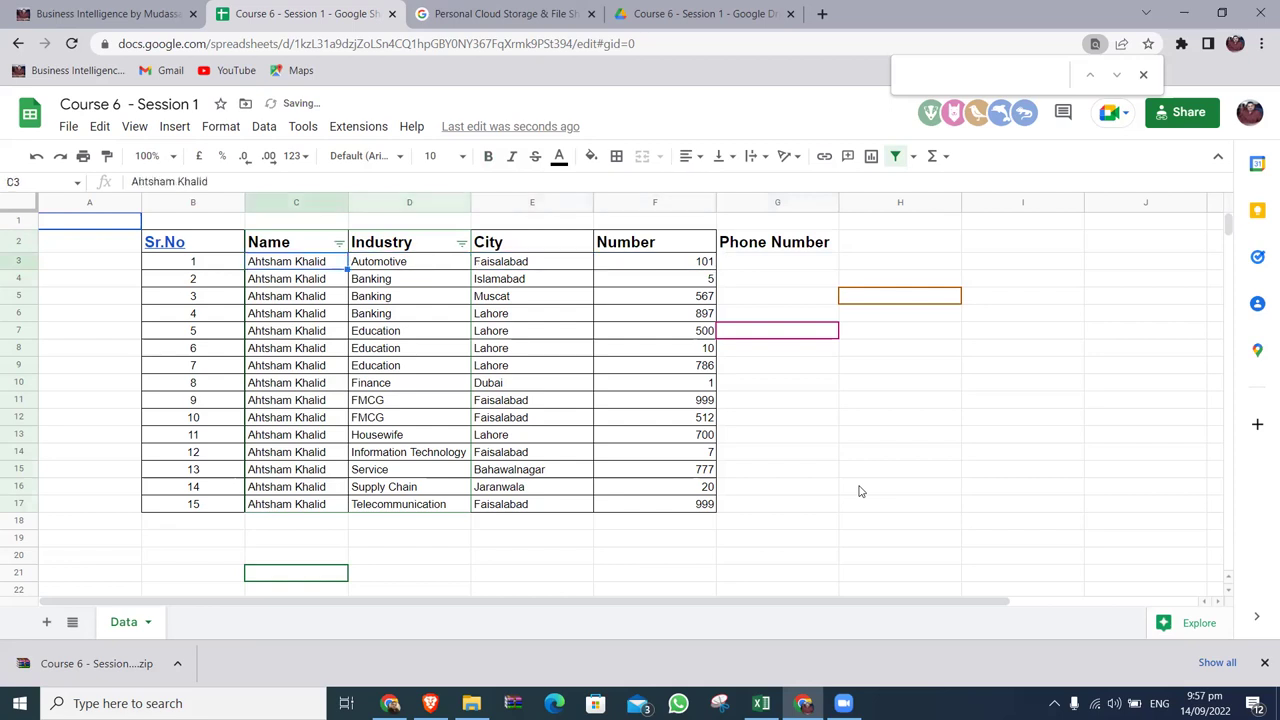
{"action": "key", "text": "Right"}
{"action": "key", "text": "Right"}
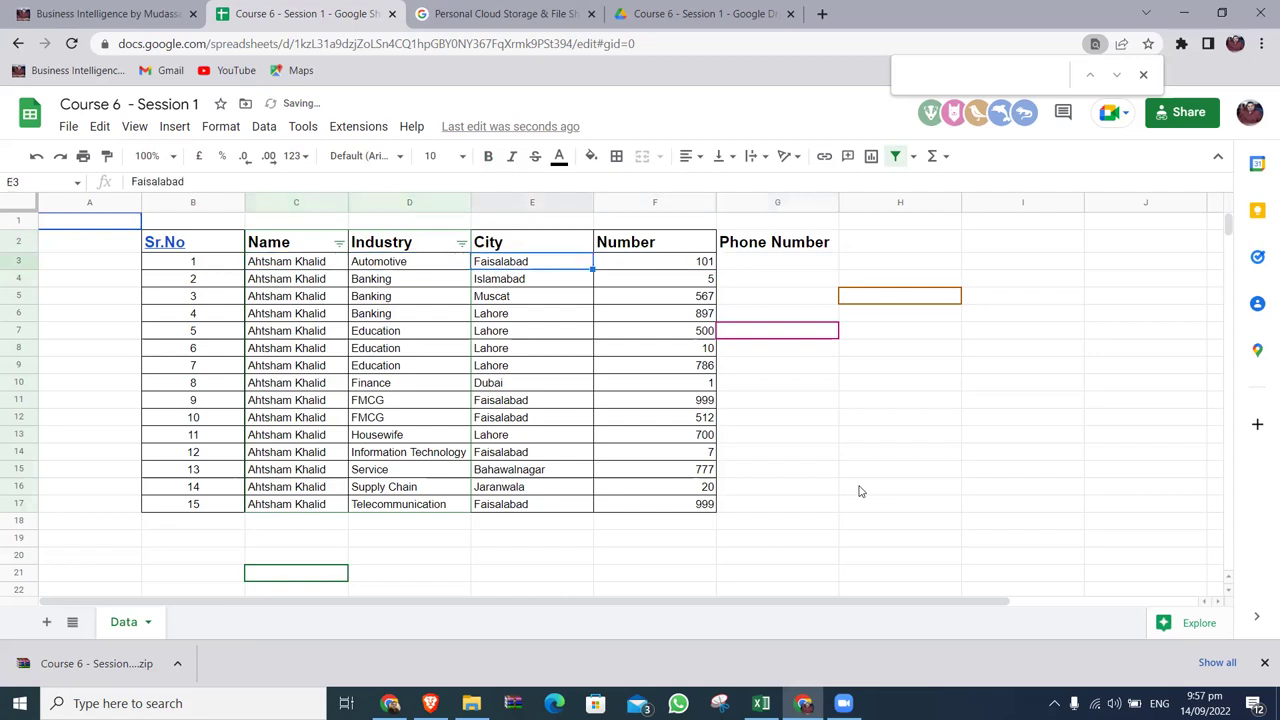
{"action": "key", "text": "Left"}
{"action": "key", "text": "Left"}
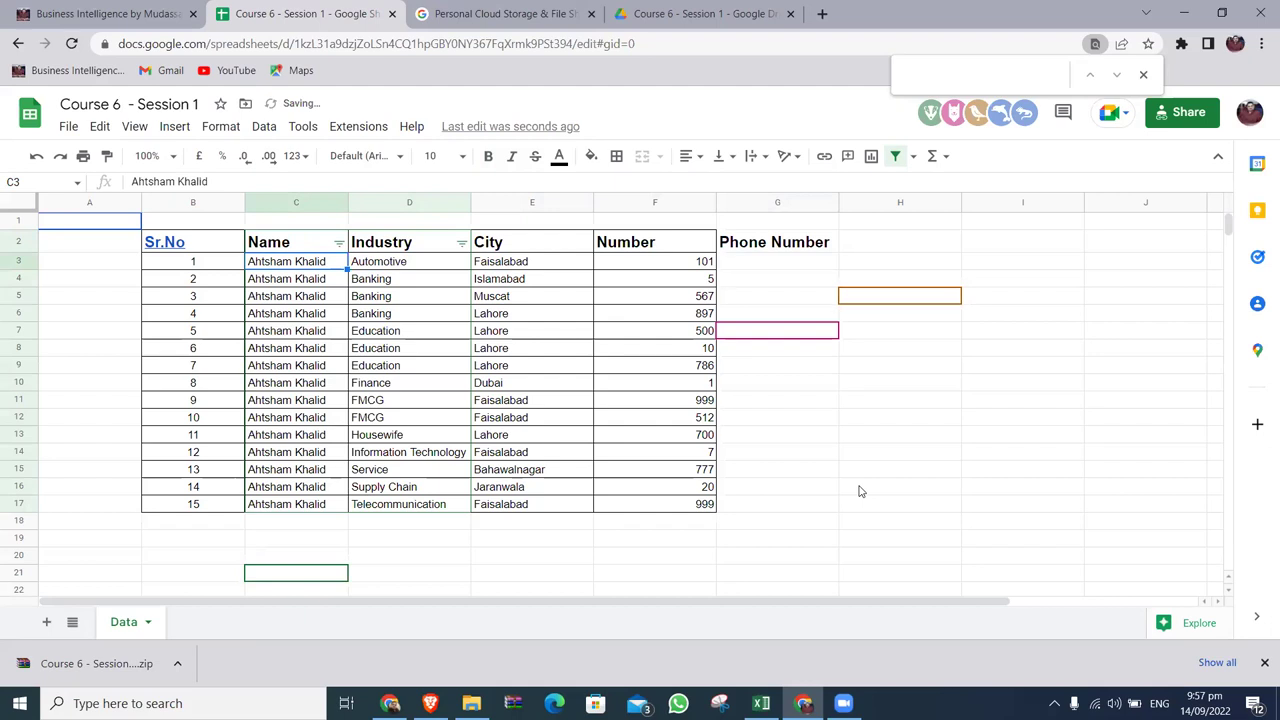
{"action": "left_click", "coordinate": [72, 130]}
{"action": "mouse_move", "coordinate": [290, 493]}
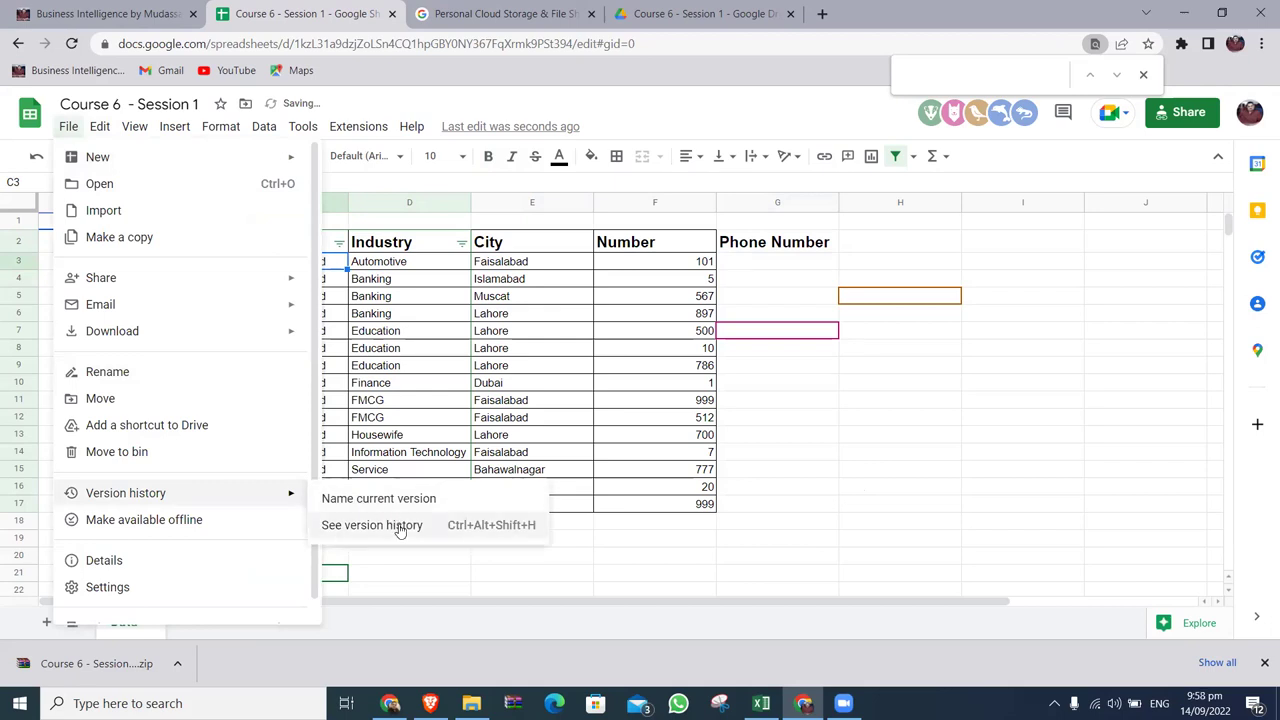
{"action": "left_click", "coordinate": [400, 527]}
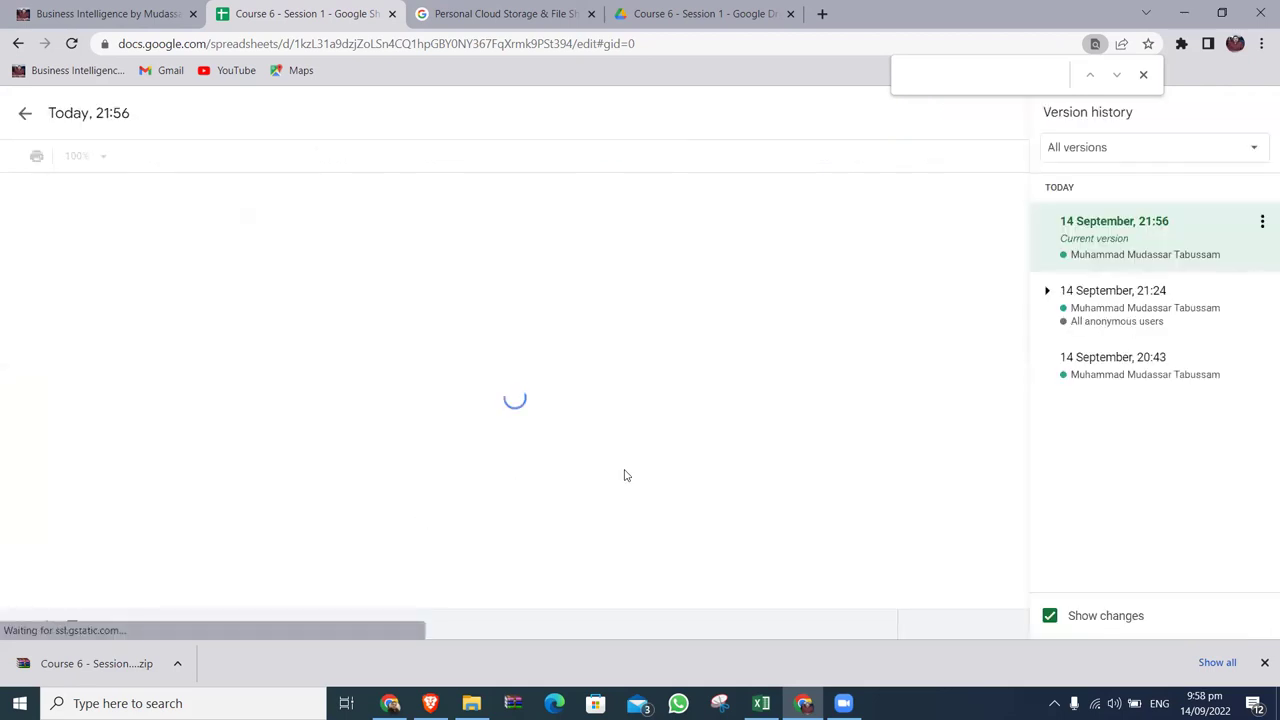
{"action": "left_click", "coordinate": [1113, 305]}
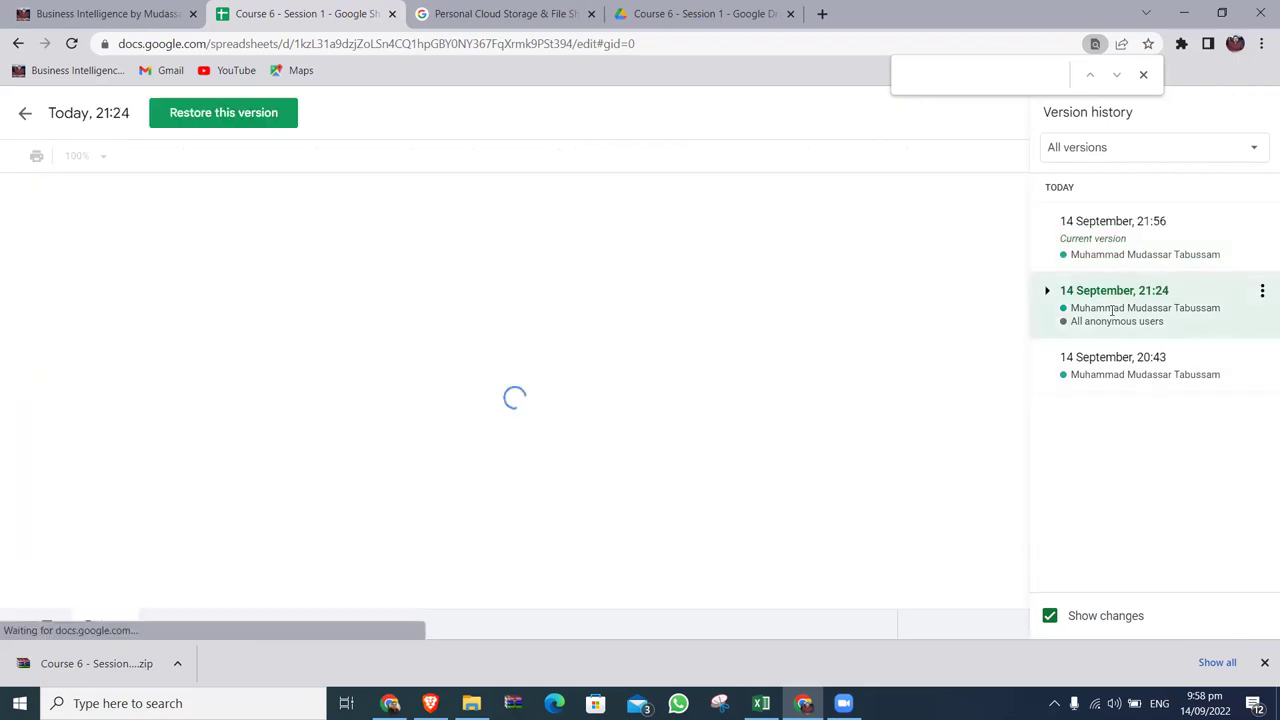
{"action": "left_click", "coordinate": [1134, 362]}
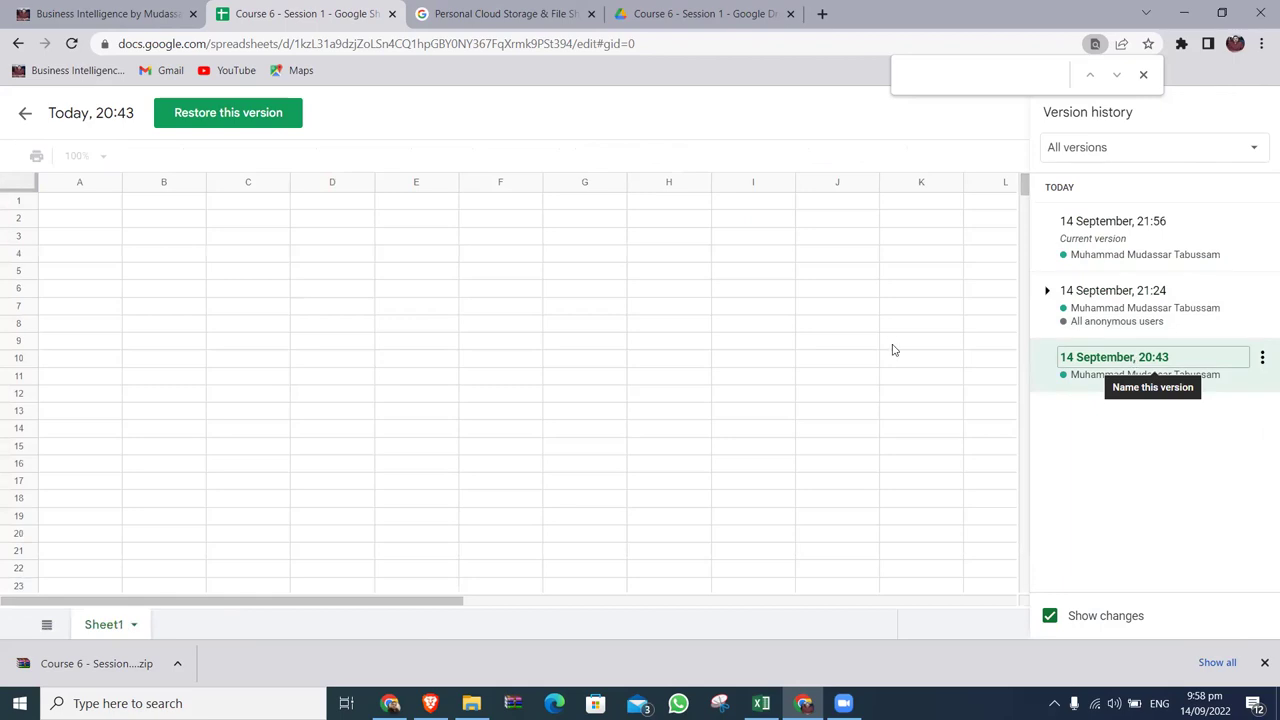
{"action": "left_click", "coordinate": [1112, 305]}
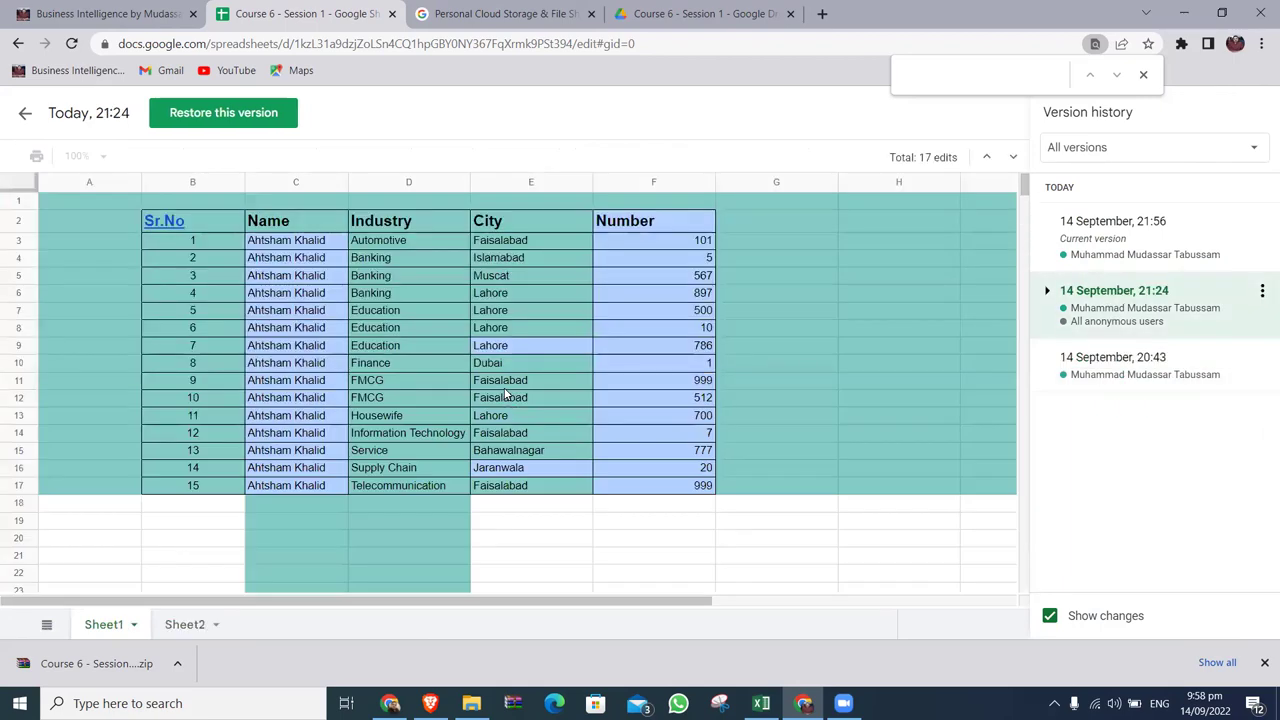
{"action": "scroll", "coordinate": [707, 491], "scroll_direction": "down", "scroll_amount": 15}
{"action": "scroll", "coordinate": [707, 491], "scroll_direction": "up", "scroll_amount": 15}
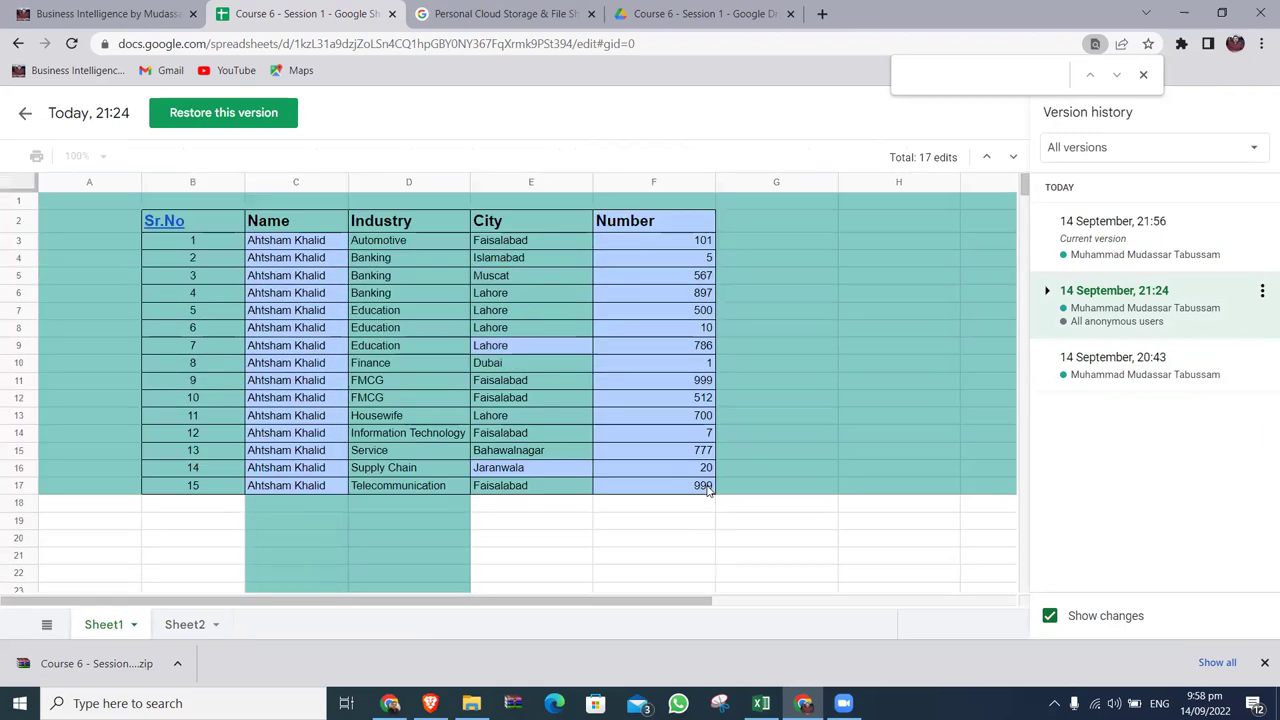
{"action": "left_click", "coordinate": [1105, 257]}
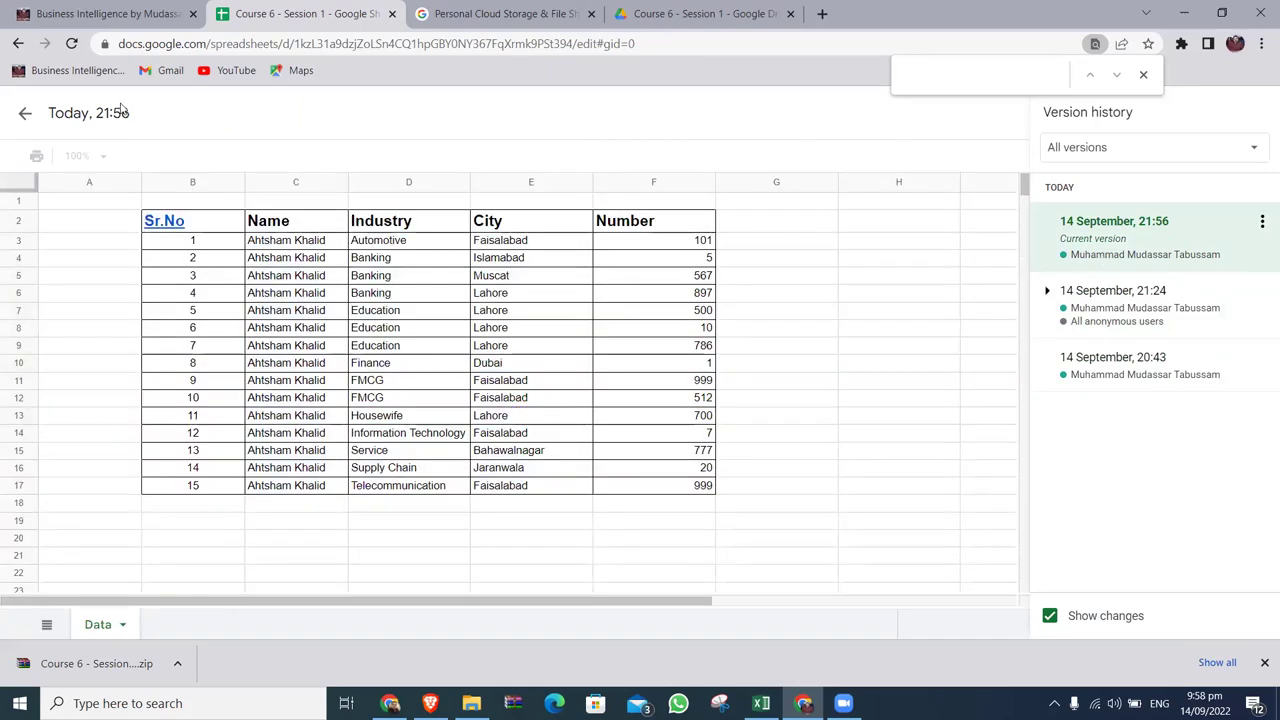
{"action": "left_click", "coordinate": [26, 116]}
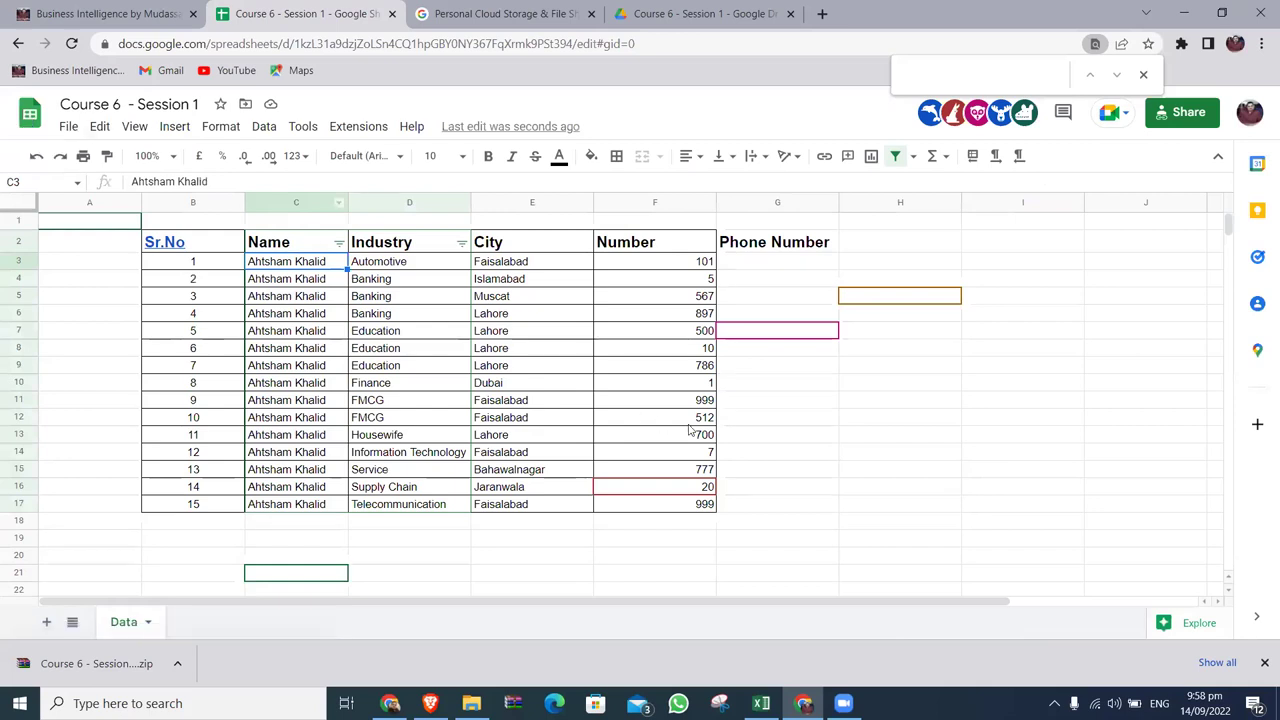
Open a student's Course 6 - Session 1 workbook from Downloads in Excel, then return to Chrome.
{"action": "key", "text": "super+d"}
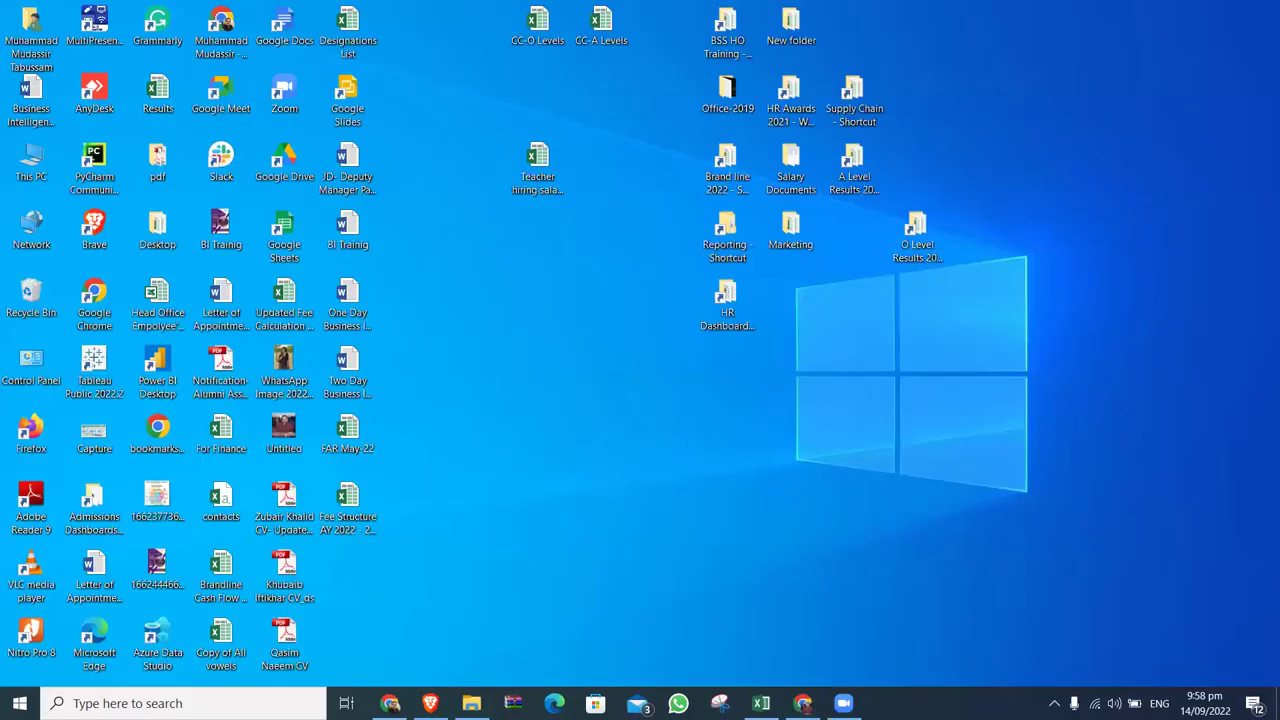
{"action": "left_click", "coordinate": [471, 703]}
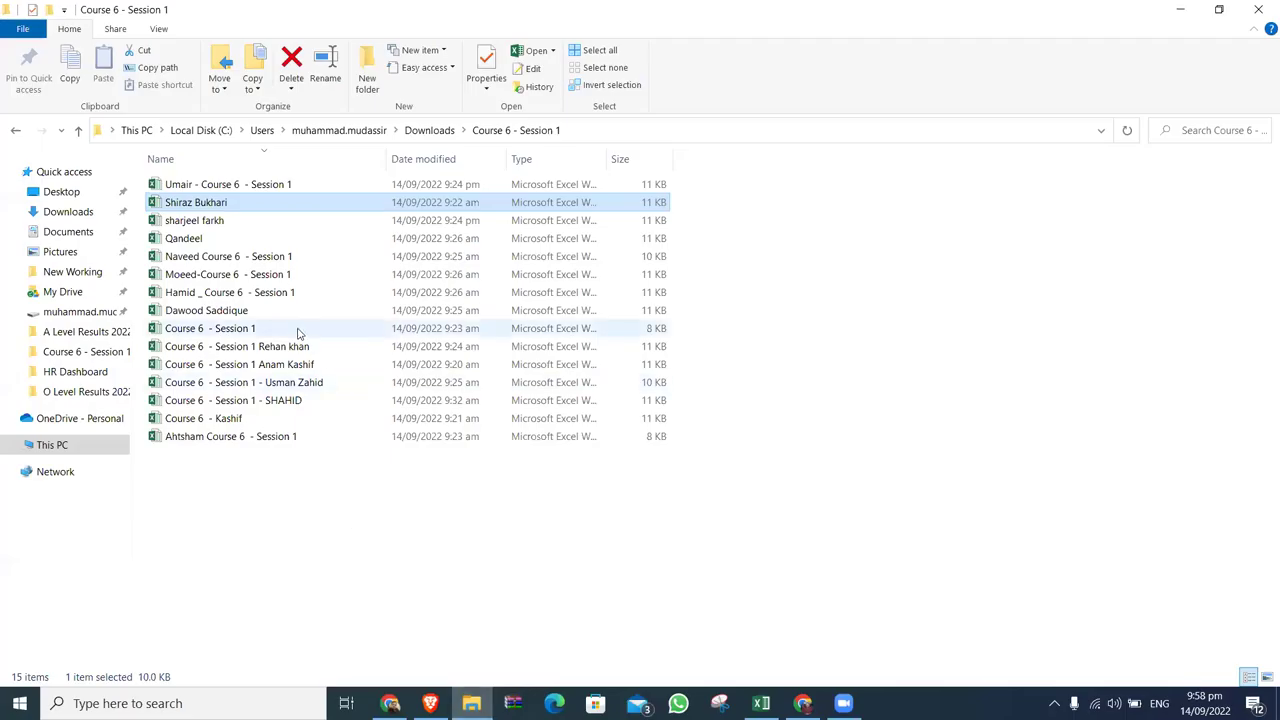
{"action": "double_click", "coordinate": [236, 186]}
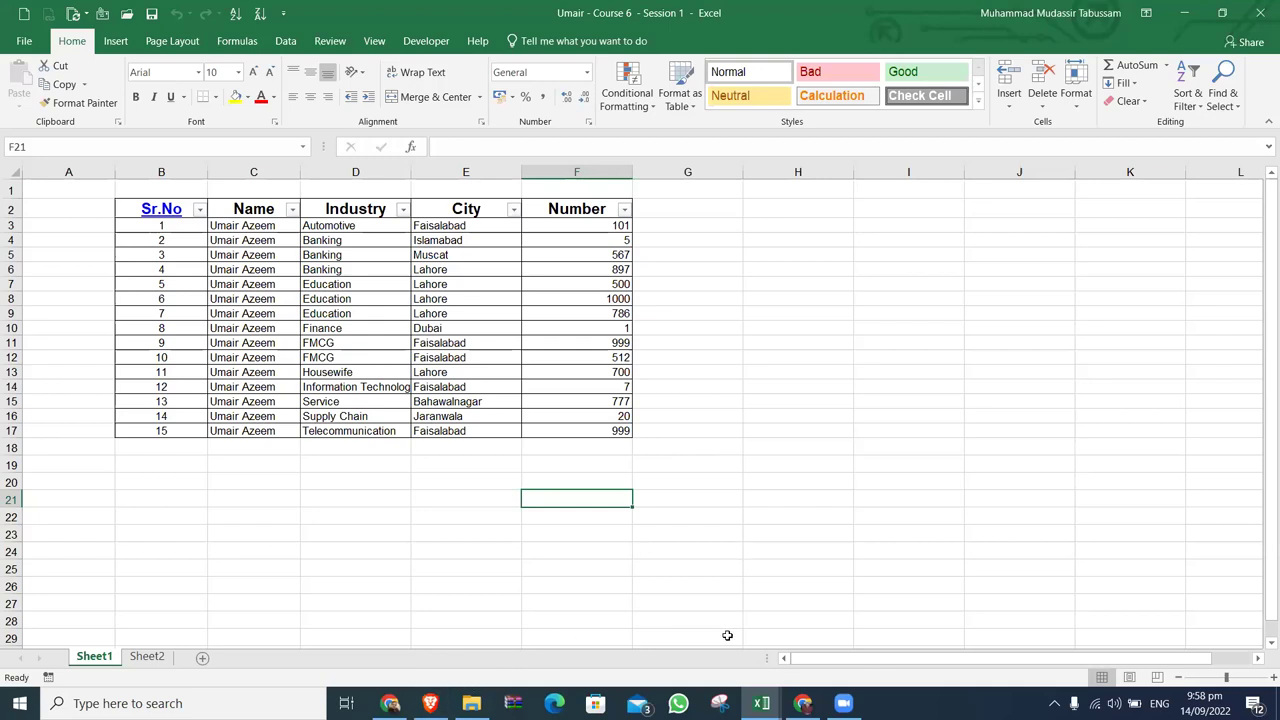
{"action": "left_click", "coordinate": [390, 703]}
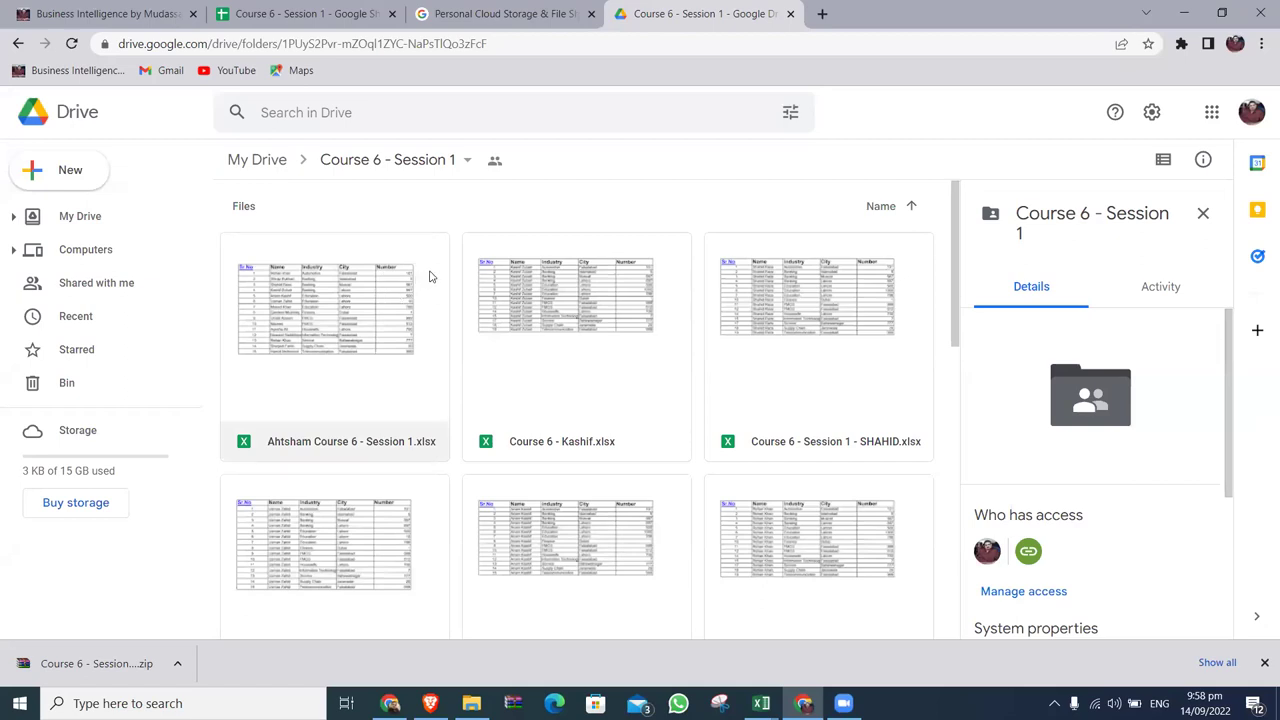
Open the first student's Course 6 - Session 1.xlsx from the Drive folder in Google Sheets.
{"action": "mouse_move", "coordinate": [955, 220]}
{"action": "left_mouse_down"}
{"action": "mouse_move", "coordinate": [960, 466]}
{"action": "mouse_move", "coordinate": [955, 230]}
{"action": "left_mouse_up"}
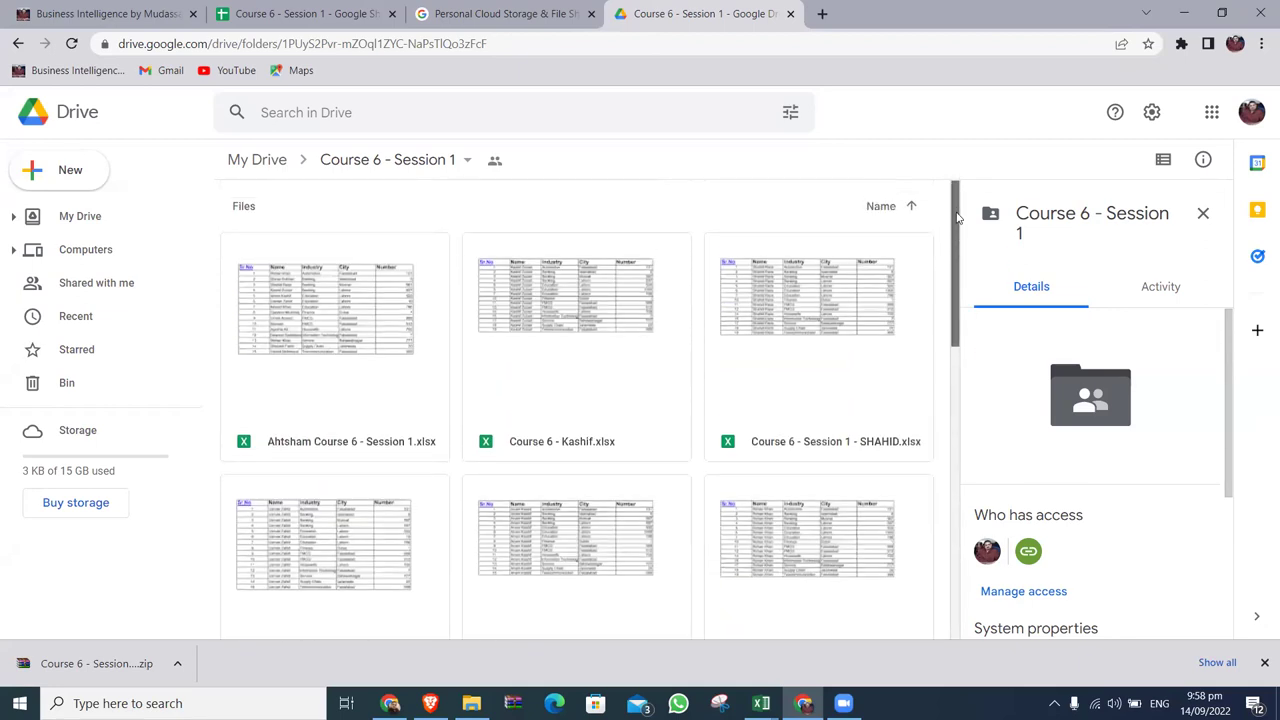
{"action": "left_click", "coordinate": [369, 283]}
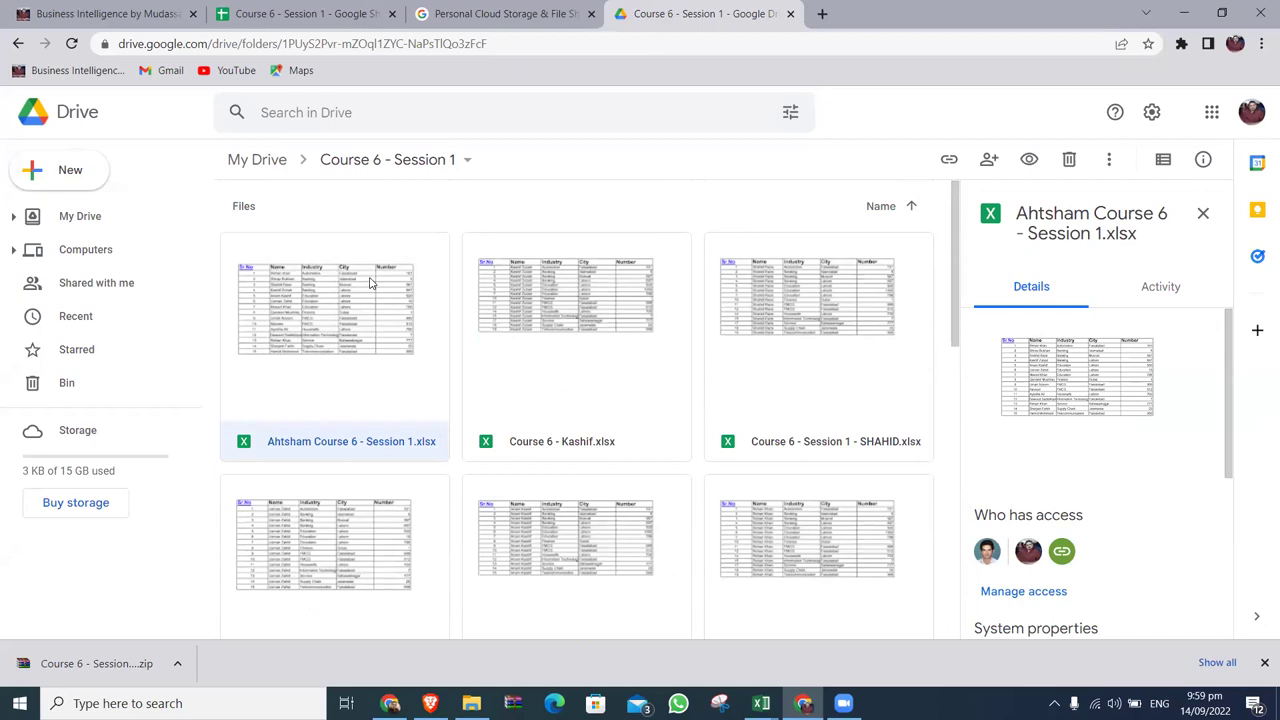
{"action": "double_click", "coordinate": [369, 283]}
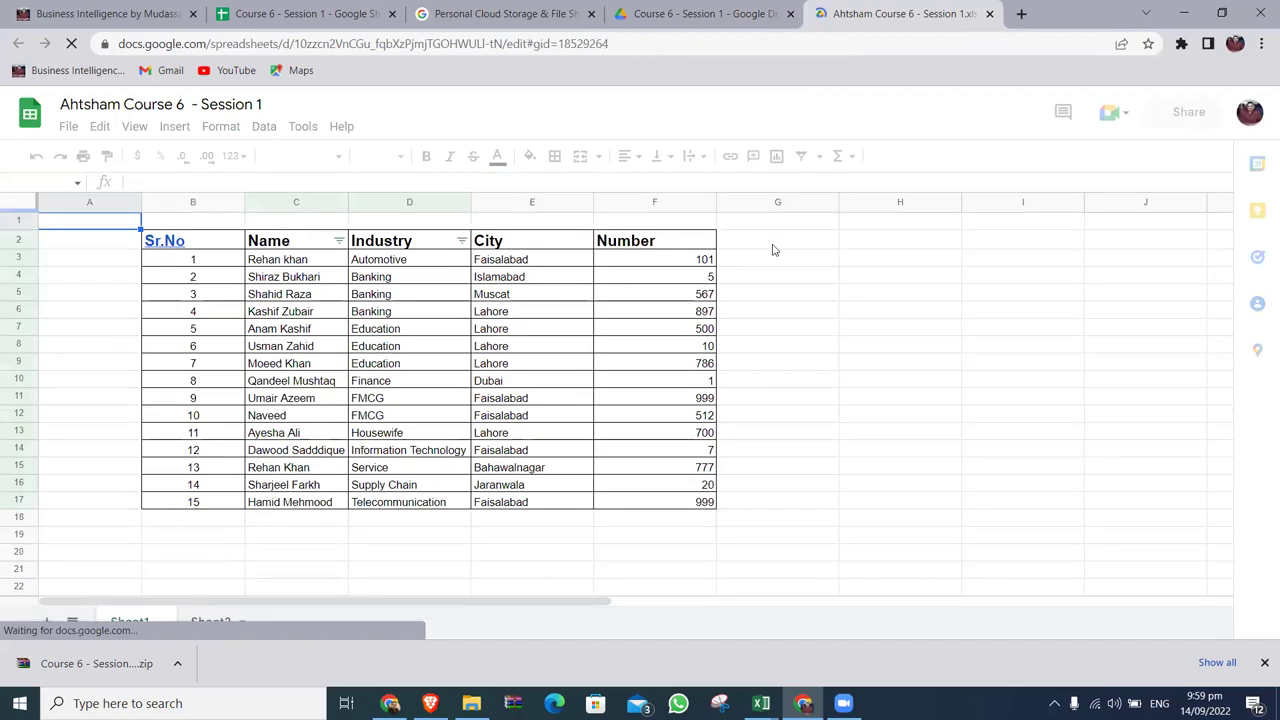
Add the header 'Ph Number' in G2 beside the Number column.
{"action": "left_click", "coordinate": [777, 247]}
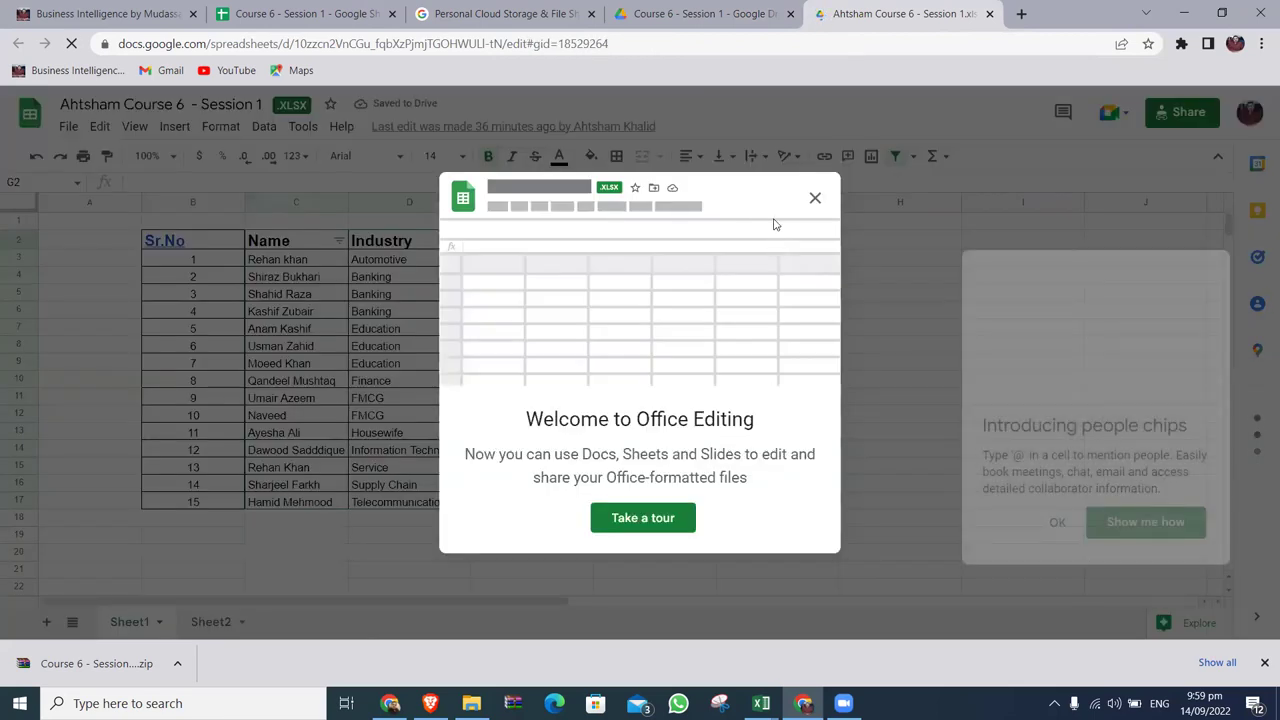
{"action": "left_click", "coordinate": [815, 198]}
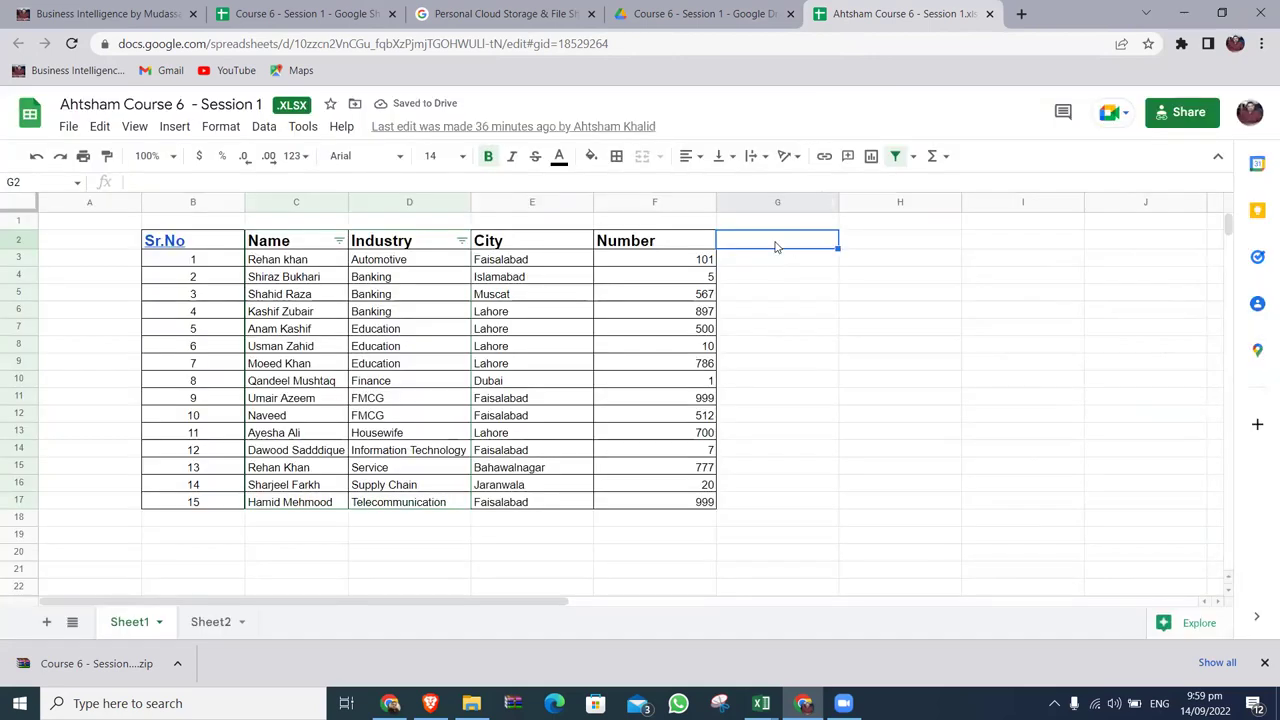
{"action": "type", "text": "Ph Number"}
{"action": "key", "text": "Return"}
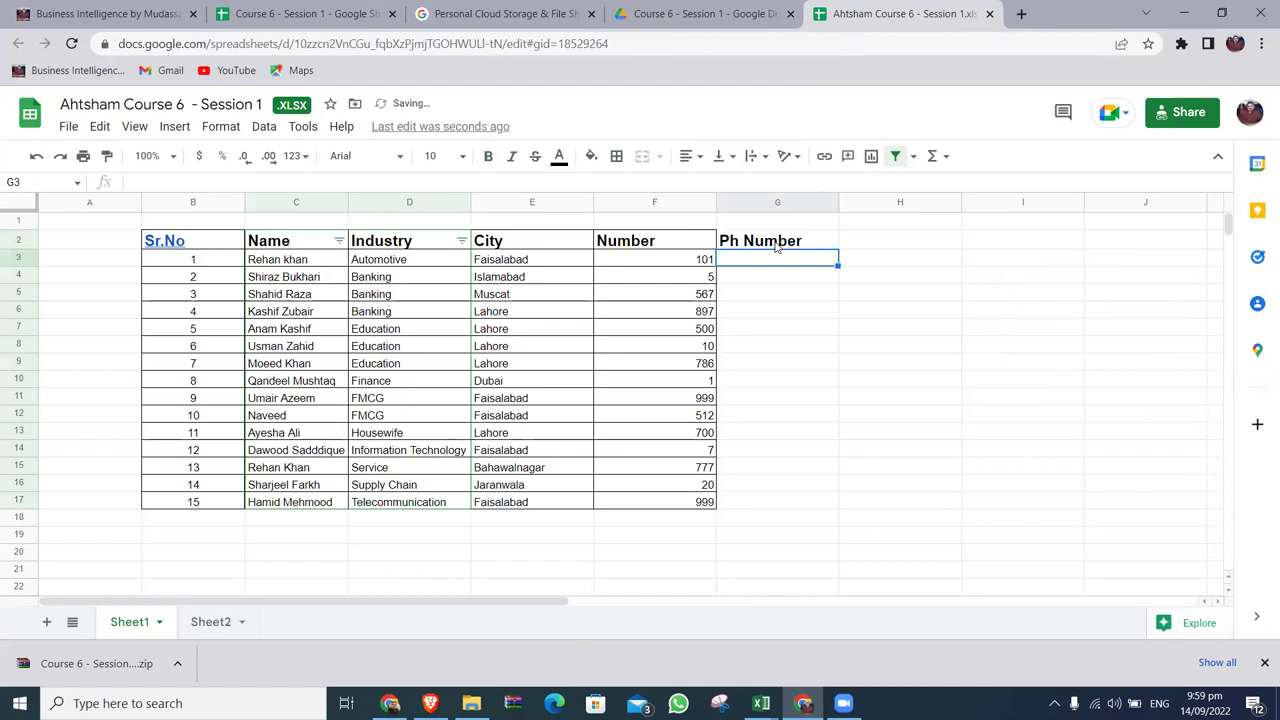
Fill the Ph Number column for all 15 student rows with a sample phone number.
{"action": "key", "text": "shift+Down"}
{"action": "key", "text": "shift+Down"}
{"action": "key", "text": "shift+Down"}
{"action": "key", "text": "shift+Down"}
{"action": "key", "text": "shift+Down"}
{"action": "key", "text": "shift+Down"}
{"action": "key", "text": "shift+Down"}
{"action": "key", "text": "shift+Down"}
{"action": "key", "text": "shift+Down"}
{"action": "key", "text": "shift+Down"}
{"action": "key", "text": "shift+Down"}
{"action": "key", "text": "shift+Down"}
{"action": "key", "text": "shift+Down"}
{"action": "key", "text": "shift+Down"}
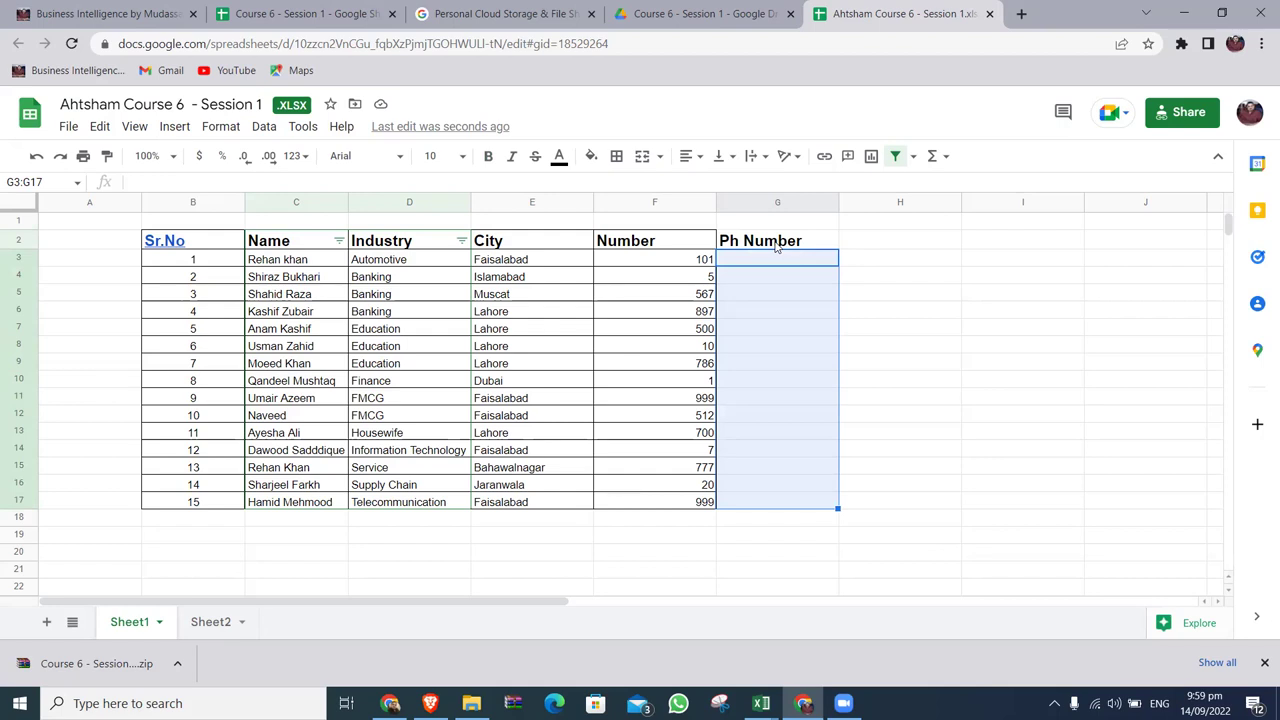
{"action": "left_click", "coordinate": [777, 243]}
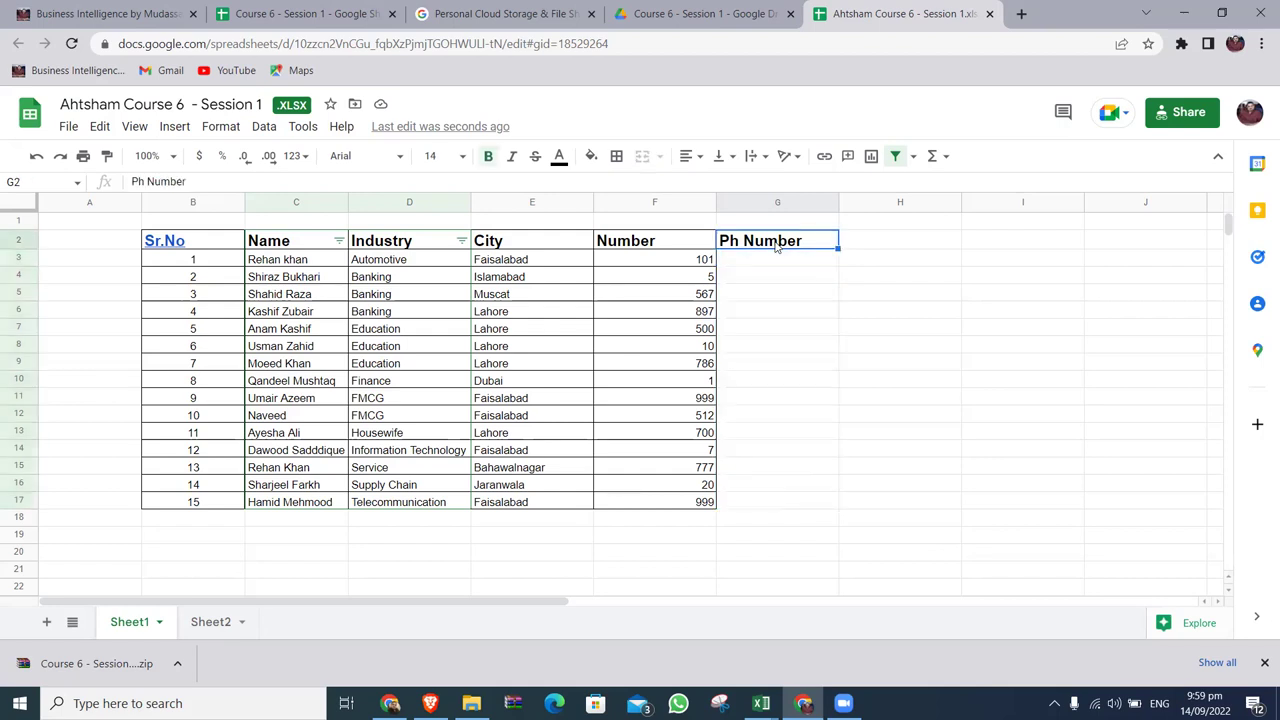
{"action": "key", "text": "Down"}
{"action": "key", "text": "Return"}
{"action": "key", "text": "Up"}
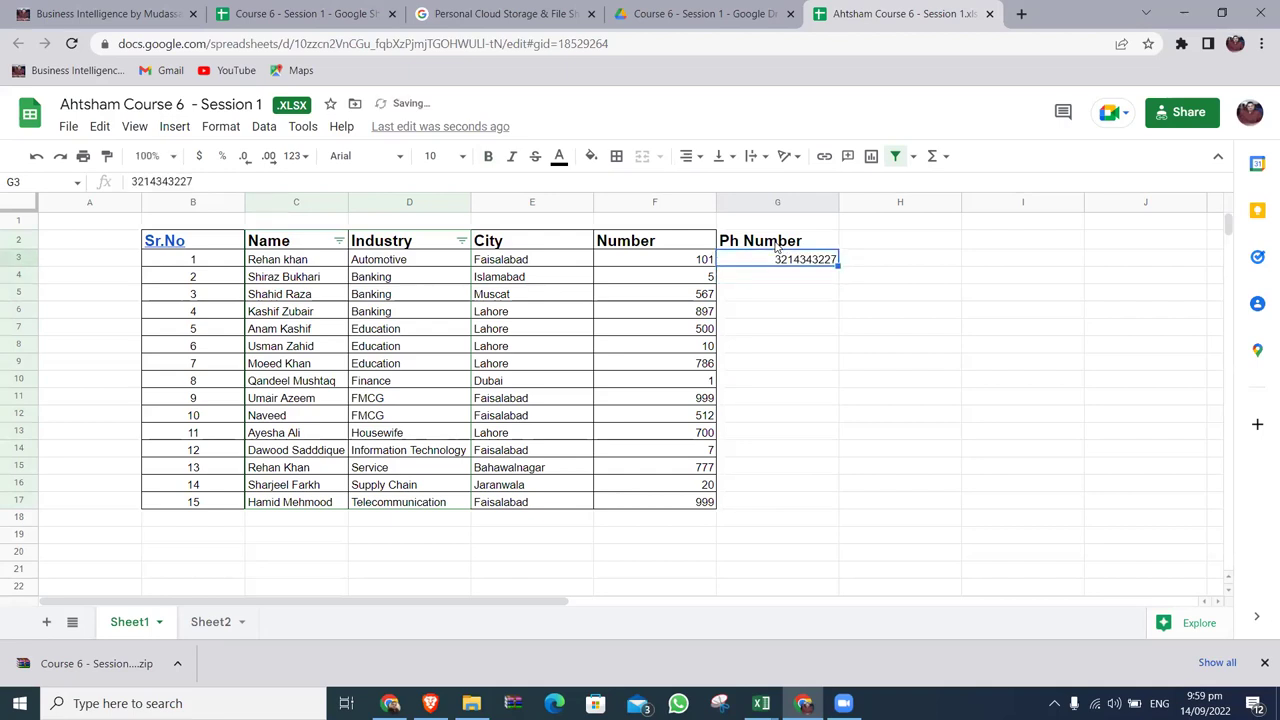
{"action": "key", "text": "ctrl+c"}
{"action": "key", "text": "Left"}
{"action": "key", "text": "ctrl+Down"}
{"action": "key", "text": "Right"}
{"action": "key", "text": "ctrl+shift+Up"}
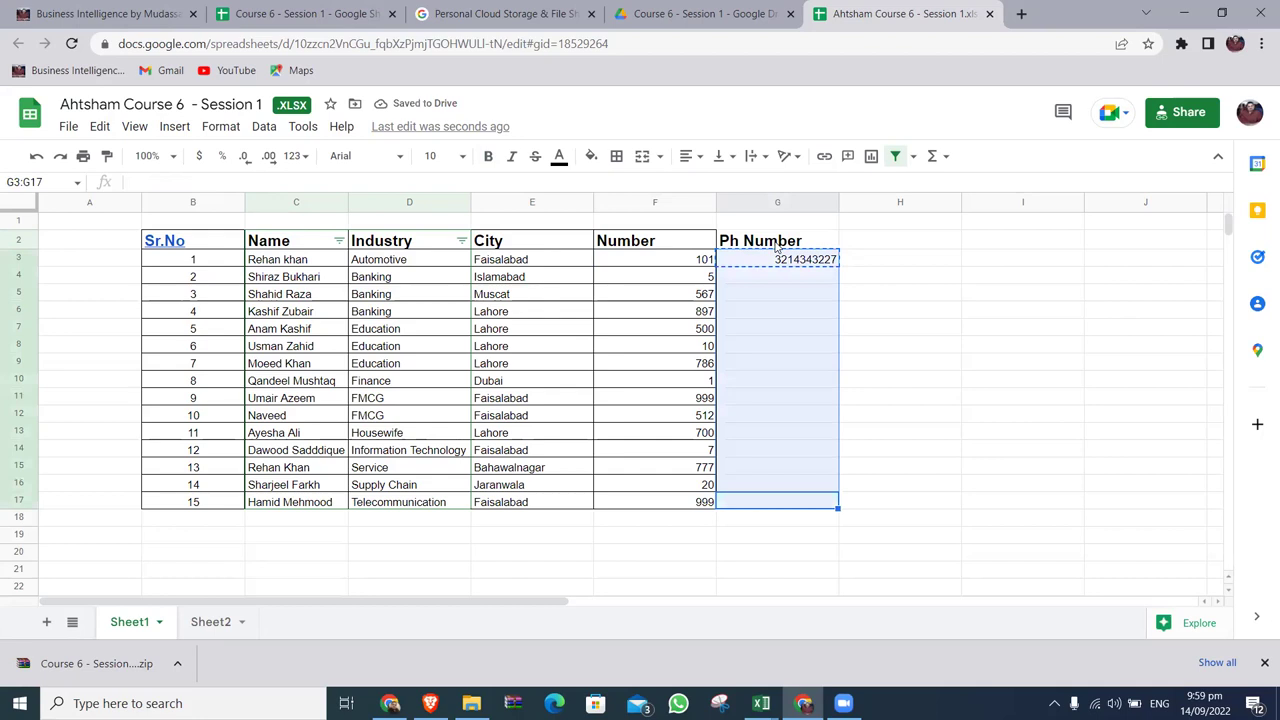
{"action": "key", "text": "ctrl+v"}
Paint the Number column's header and value formatting onto the Ph Number column.
{"action": "key", "text": "ctrl+Up"}
{"action": "key", "text": "Left"}
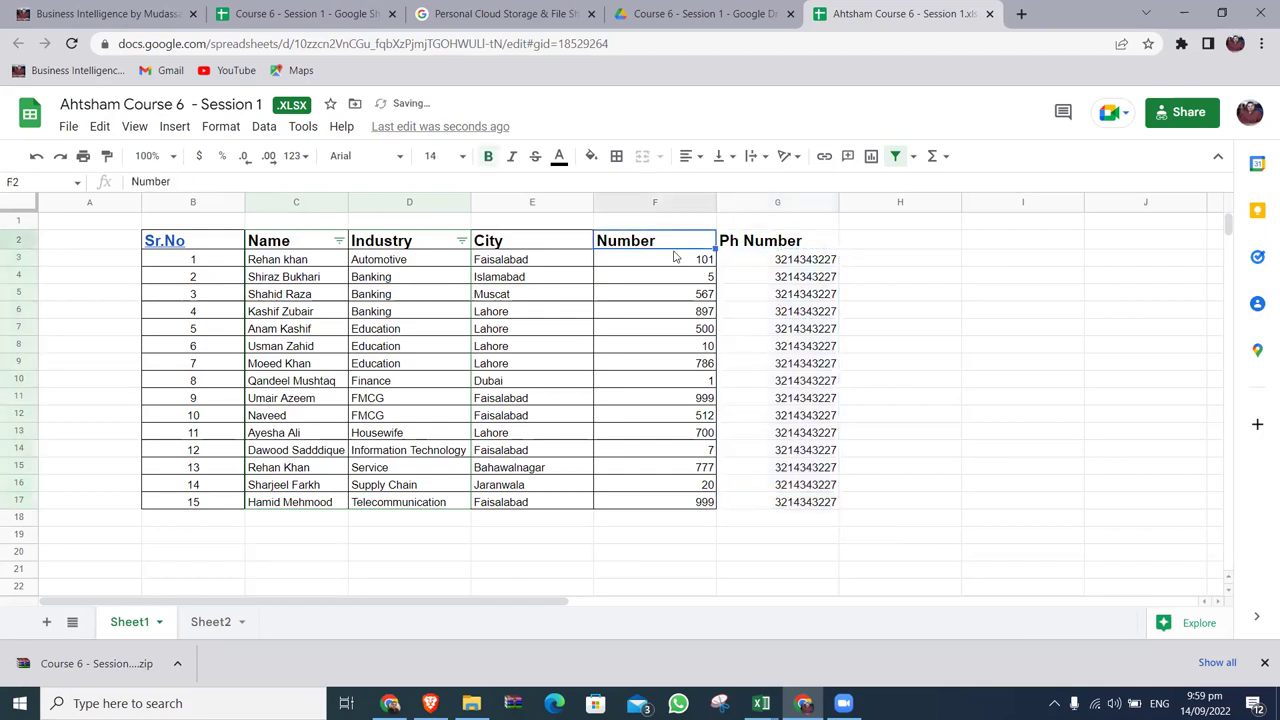
{"action": "left_click", "coordinate": [107, 158]}
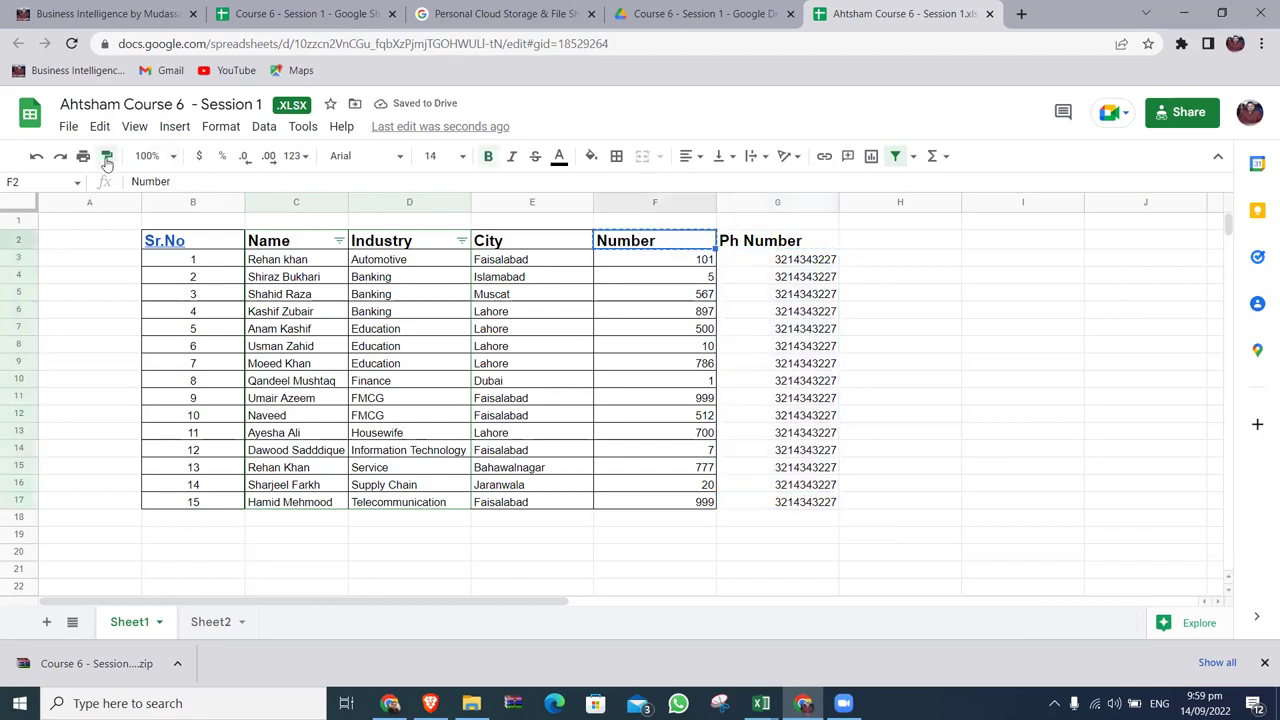
{"action": "key", "text": "Right"}
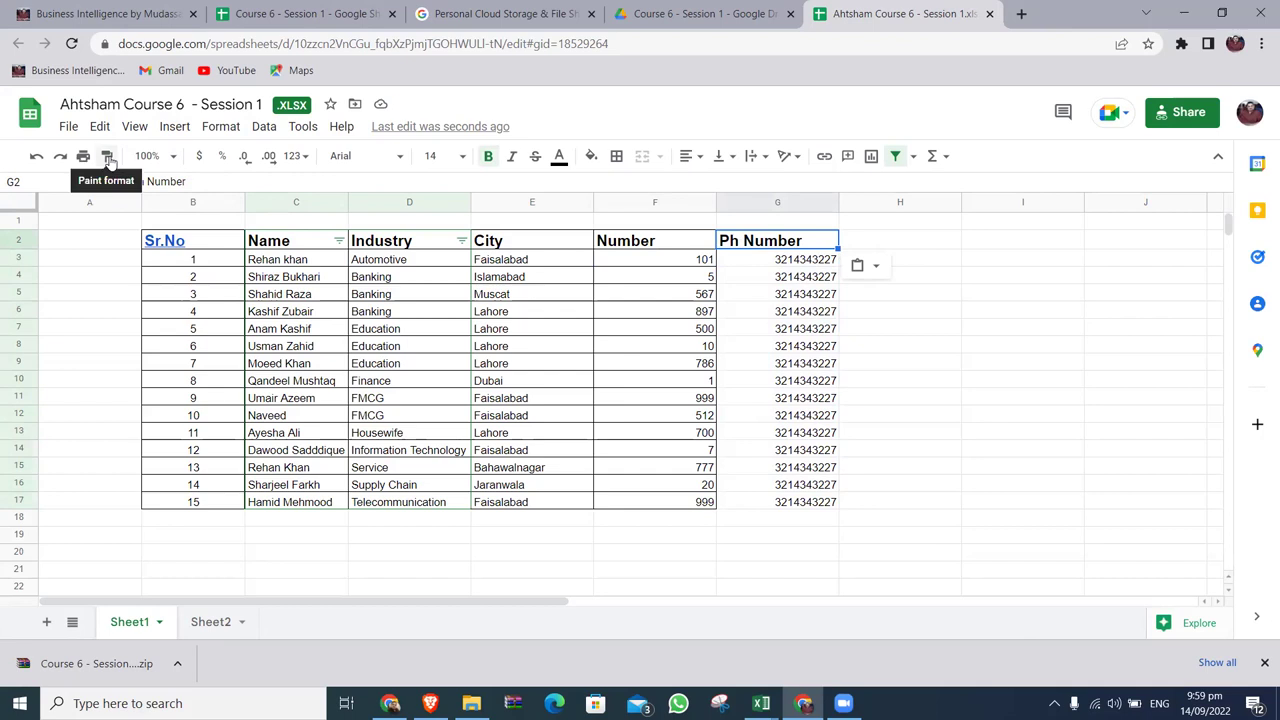
{"action": "left_click_drag", "start_coordinate": [667, 259], "coordinate": [680, 503]}
{"action": "left_click", "coordinate": [107, 156]}
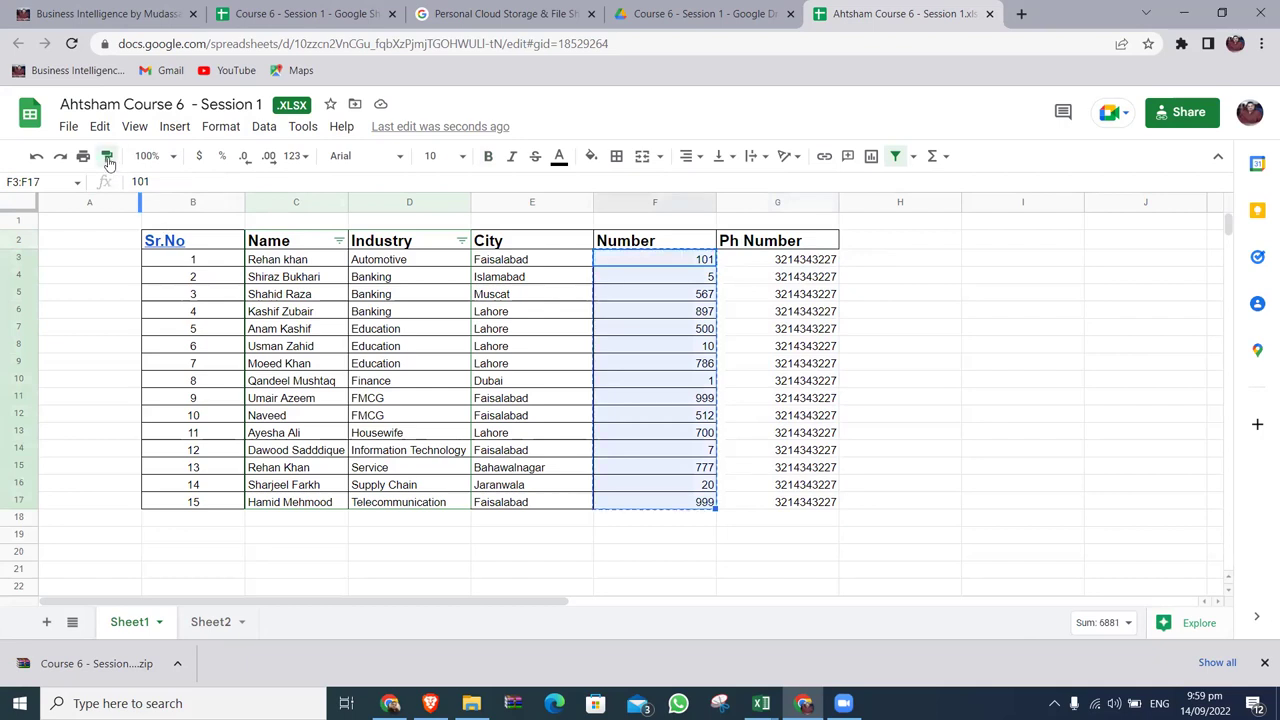
{"action": "left_click_drag", "start_coordinate": [784, 262], "coordinate": [792, 502]}
{"action": "left_click", "coordinate": [973, 334]}
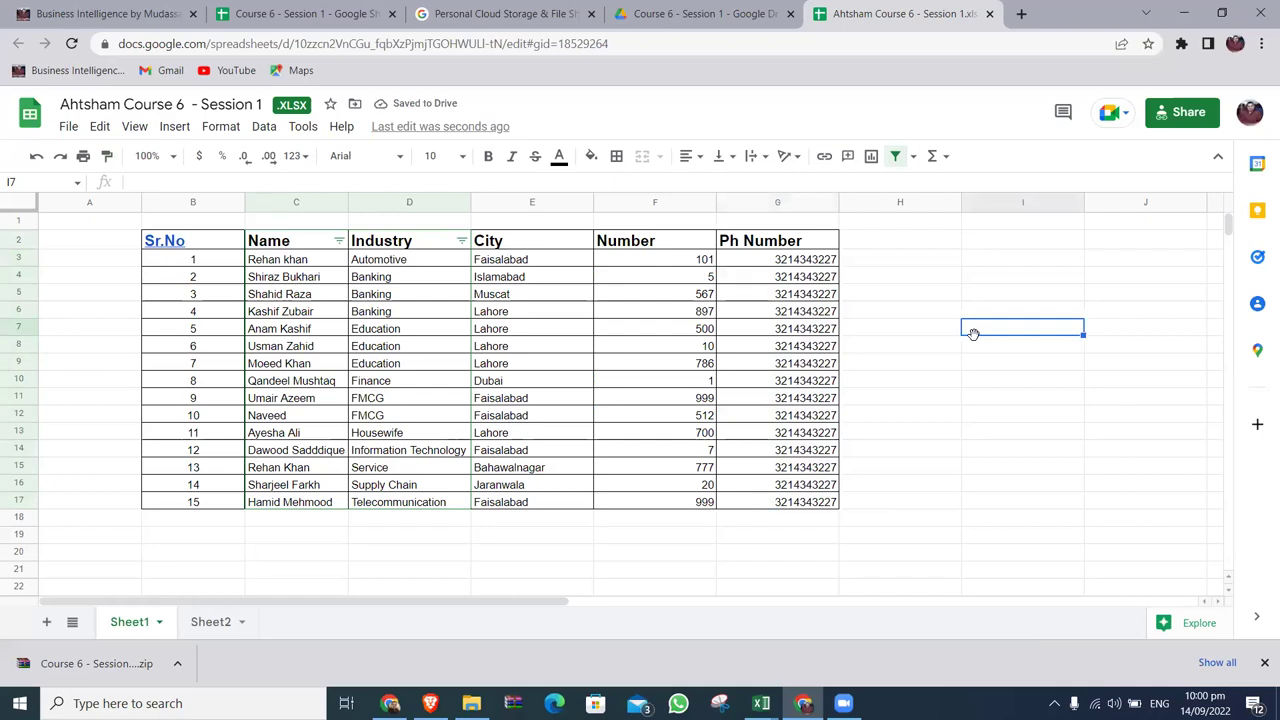
{"action": "left_click", "coordinate": [705, 14]}
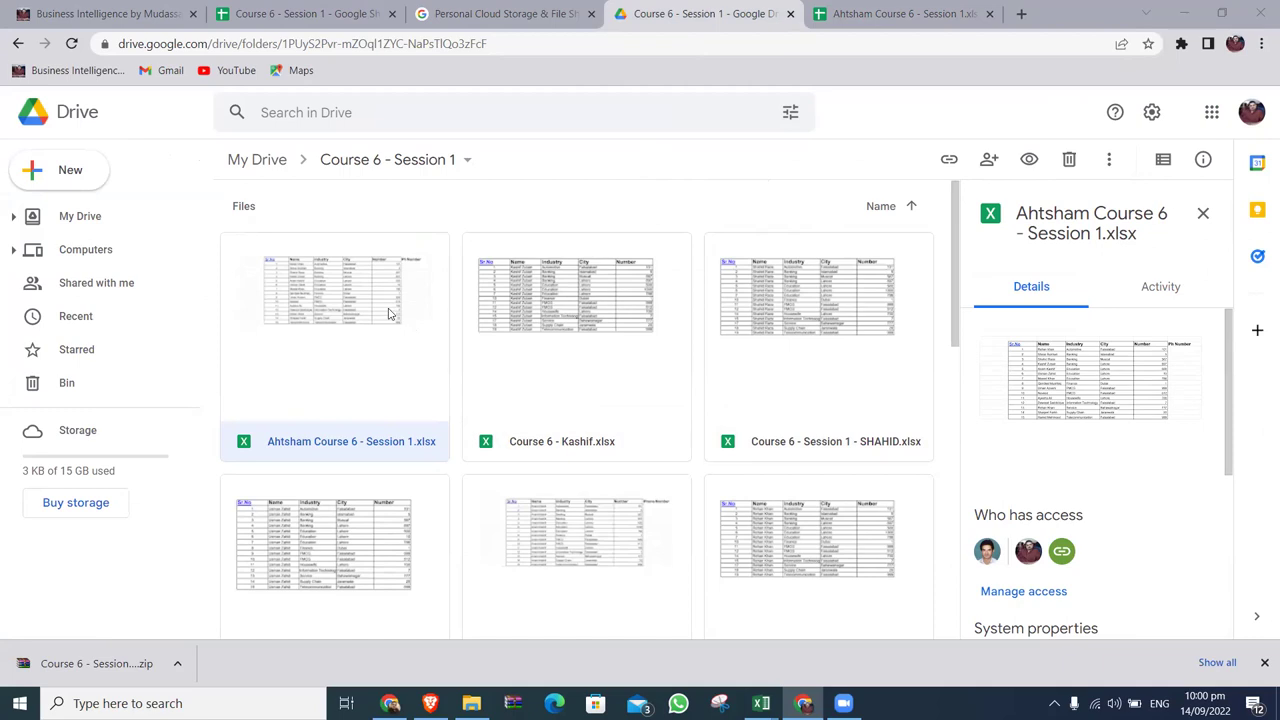
Close the edited student spreadsheet and scroll the Drive folder to view updated previews.
{"action": "left_click", "coordinate": [905, 22]}
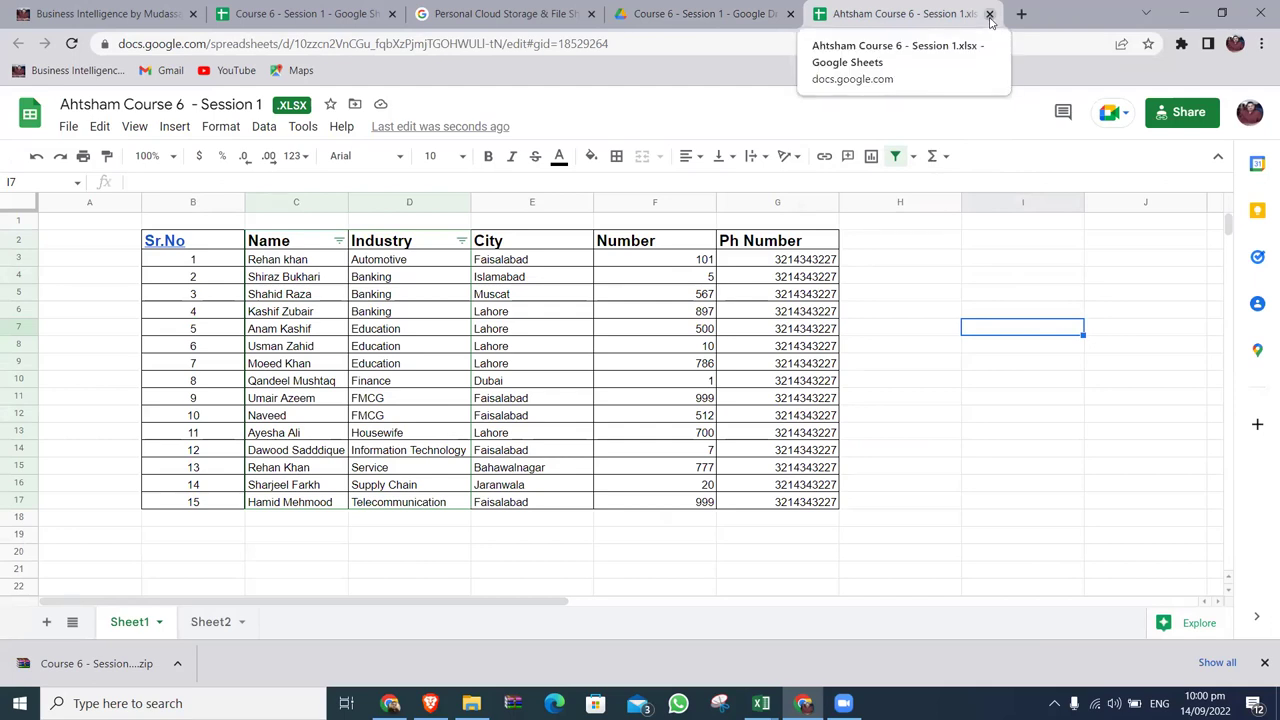
{"action": "left_click", "coordinate": [990, 14]}
{"action": "left_click_drag", "start_coordinate": [956, 244], "coordinate": [958, 573]}
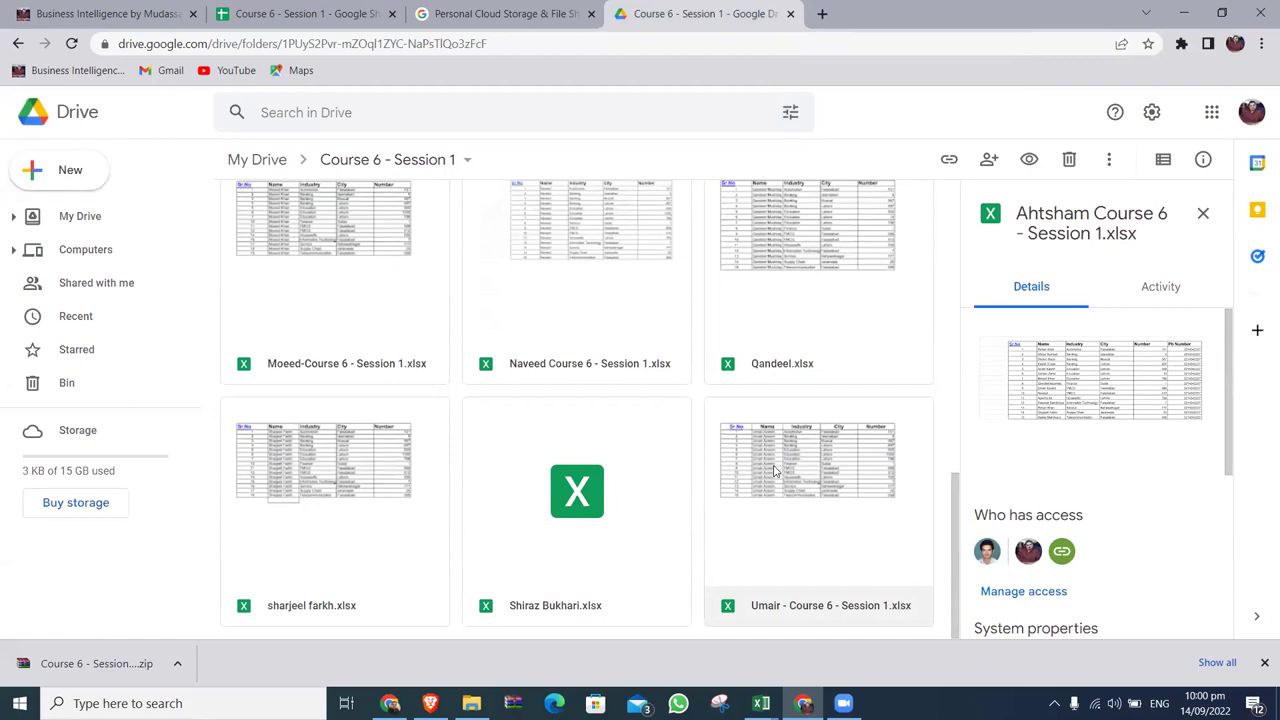
{"action": "left_click_drag", "start_coordinate": [956, 495], "coordinate": [729, 57]}
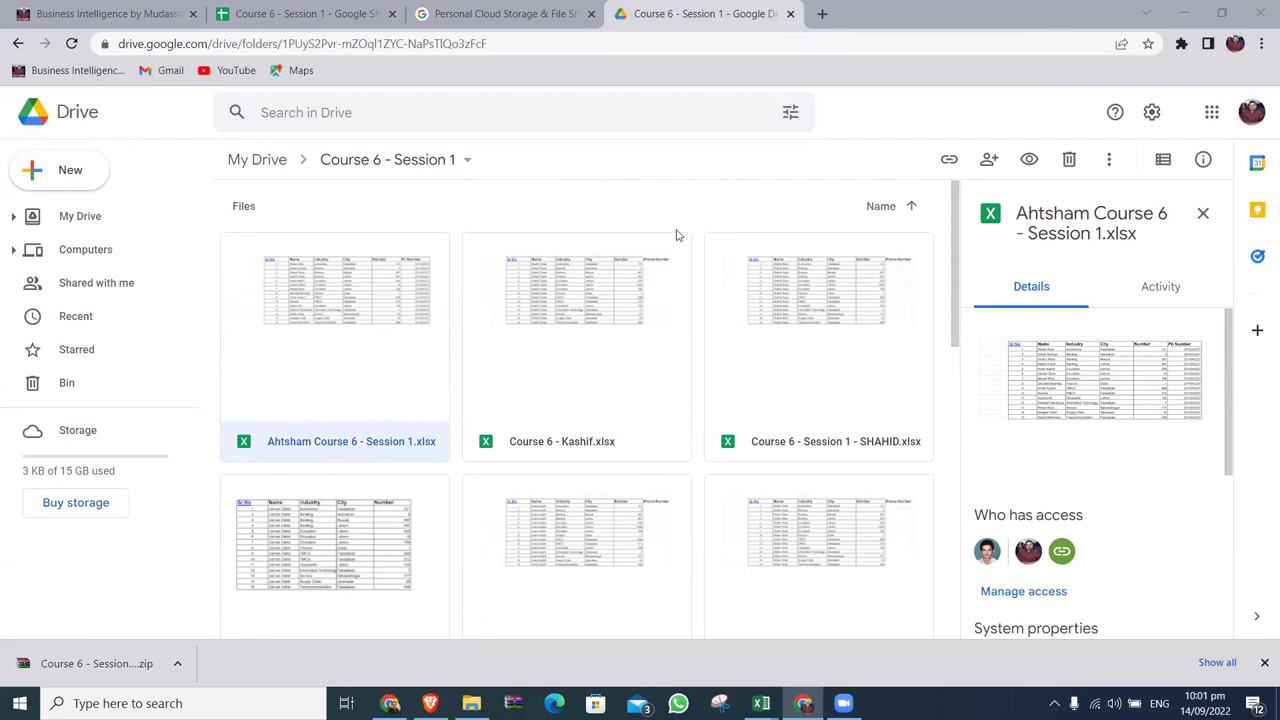
Open another student's workbook and give its Phone Number header the Number header's format.
{"action": "double_click", "coordinate": [615, 338]}
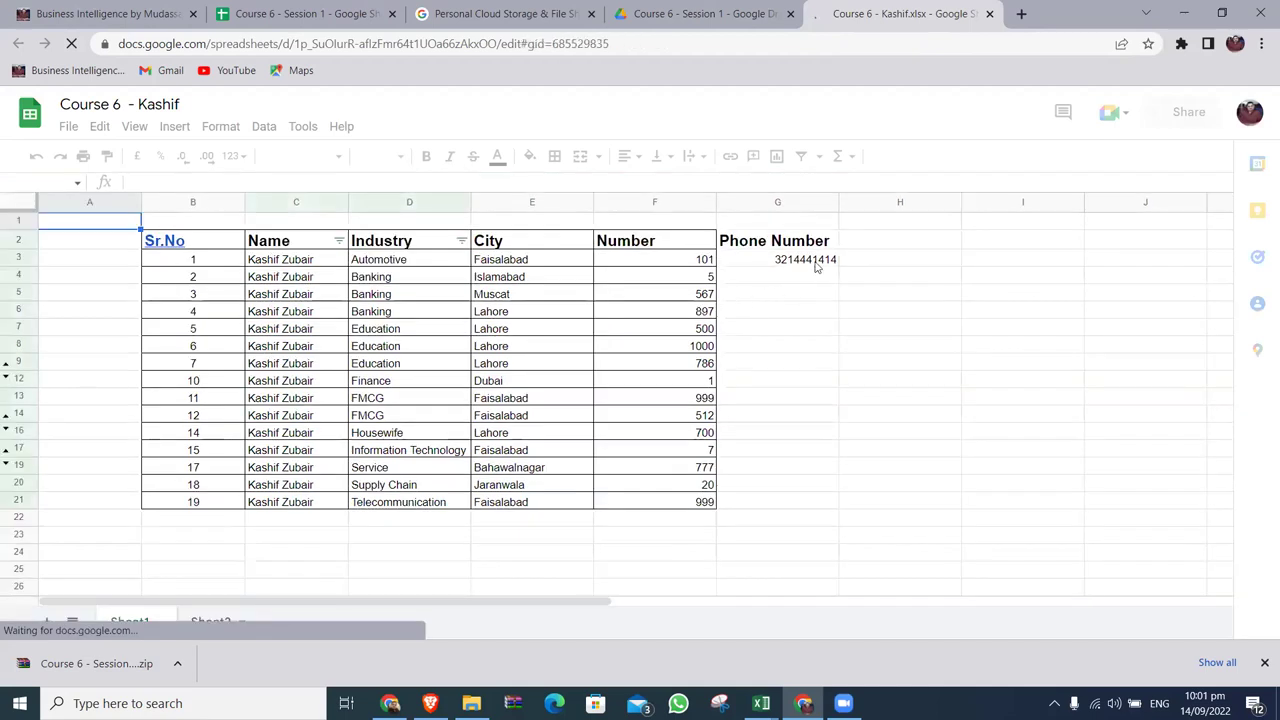
{"action": "left_click", "coordinate": [820, 260]}
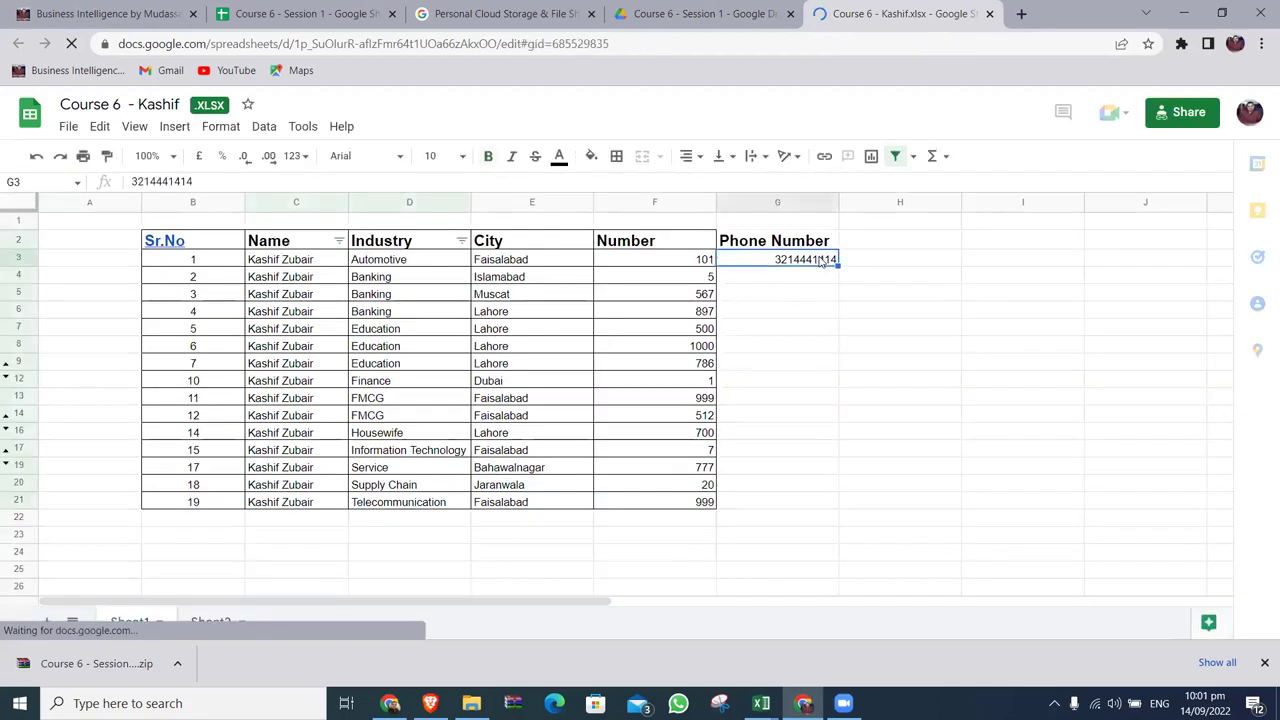
{"action": "key", "text": "Left"}
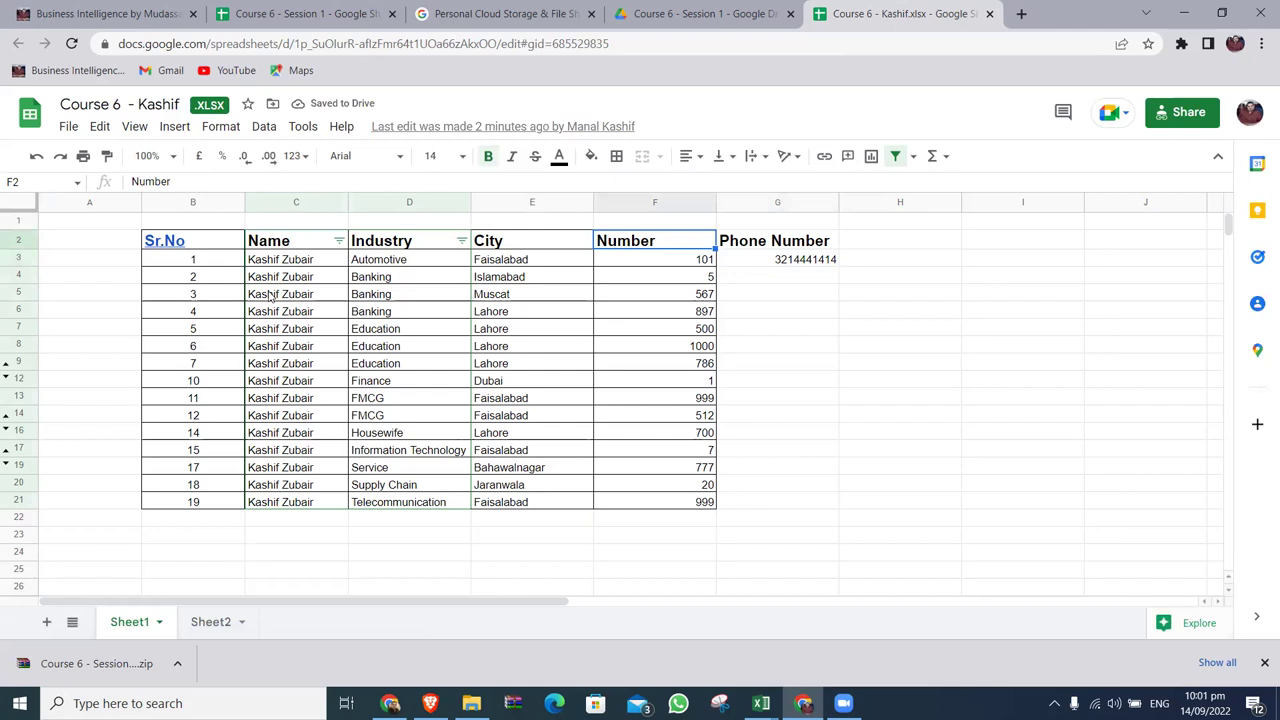
{"action": "left_click", "coordinate": [107, 156]}
{"action": "left_click", "coordinate": [805, 248]}
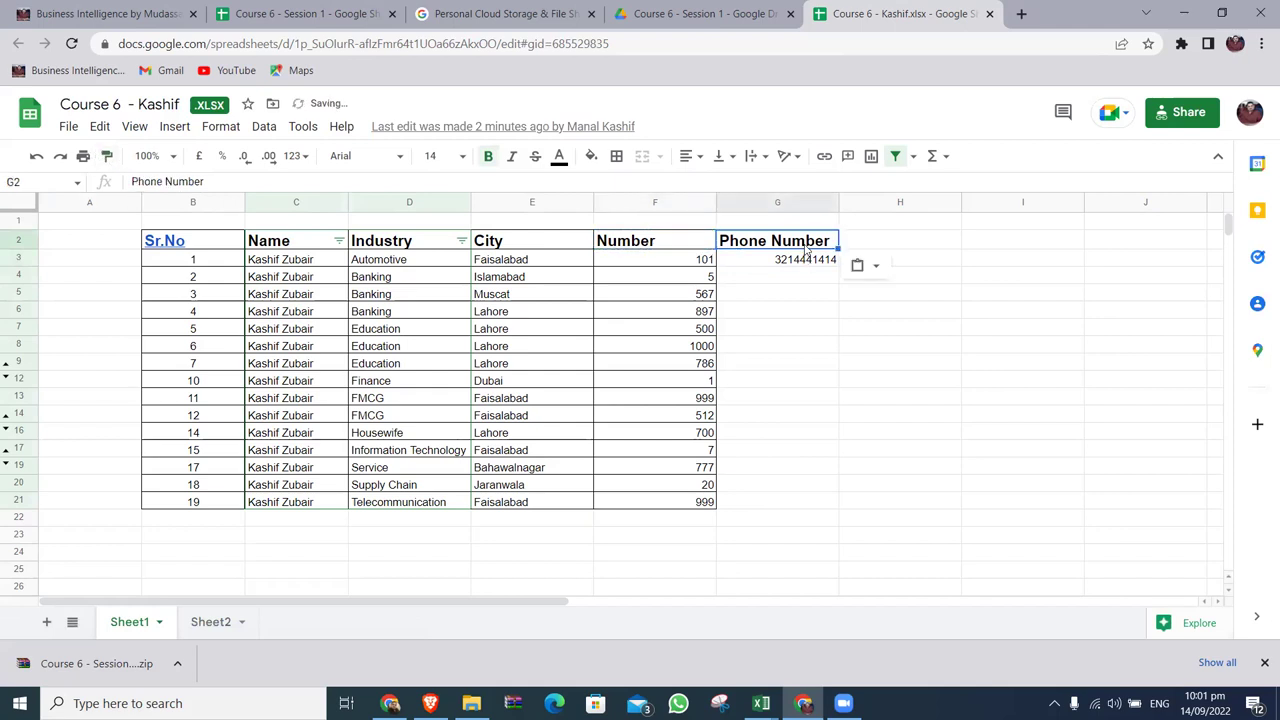
Copy the first phone number into every remaining Phone Number cell.
{"action": "key", "text": "Down"}
{"action": "key", "text": "ctrl+c"}
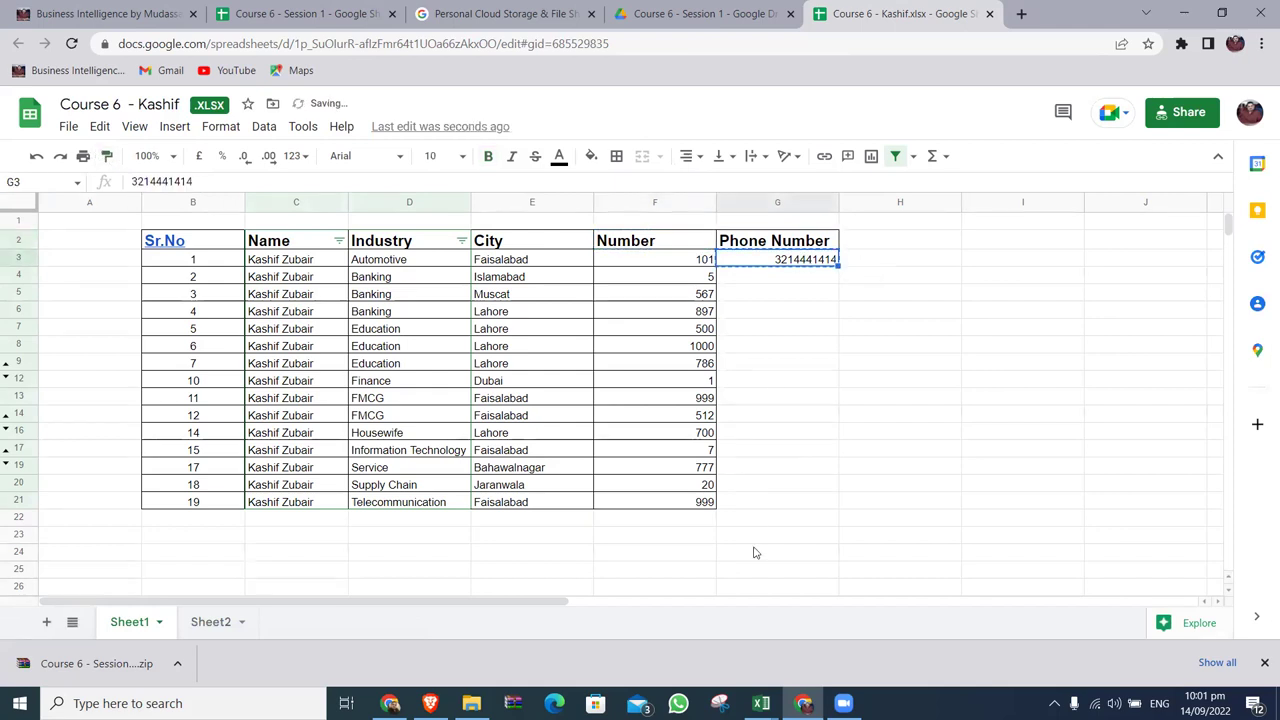
{"action": "key", "text": "Down"}
{"action": "key", "text": "shift+Down"}
{"action": "key", "text": "shift+Down"}
{"action": "key", "text": "shift+Down"}
{"action": "key", "text": "shift+Down"}
{"action": "key", "text": "shift+Down"}
{"action": "key", "text": "shift+Down"}
{"action": "key", "text": "shift+Down"}
{"action": "key", "text": "shift+Down"}
{"action": "key", "text": "shift+Down"}
{"action": "key", "text": "shift+Down"}
{"action": "key", "text": "shift+Down"}
{"action": "key", "text": "shift+Down"}
{"action": "key", "text": "shift+Down"}
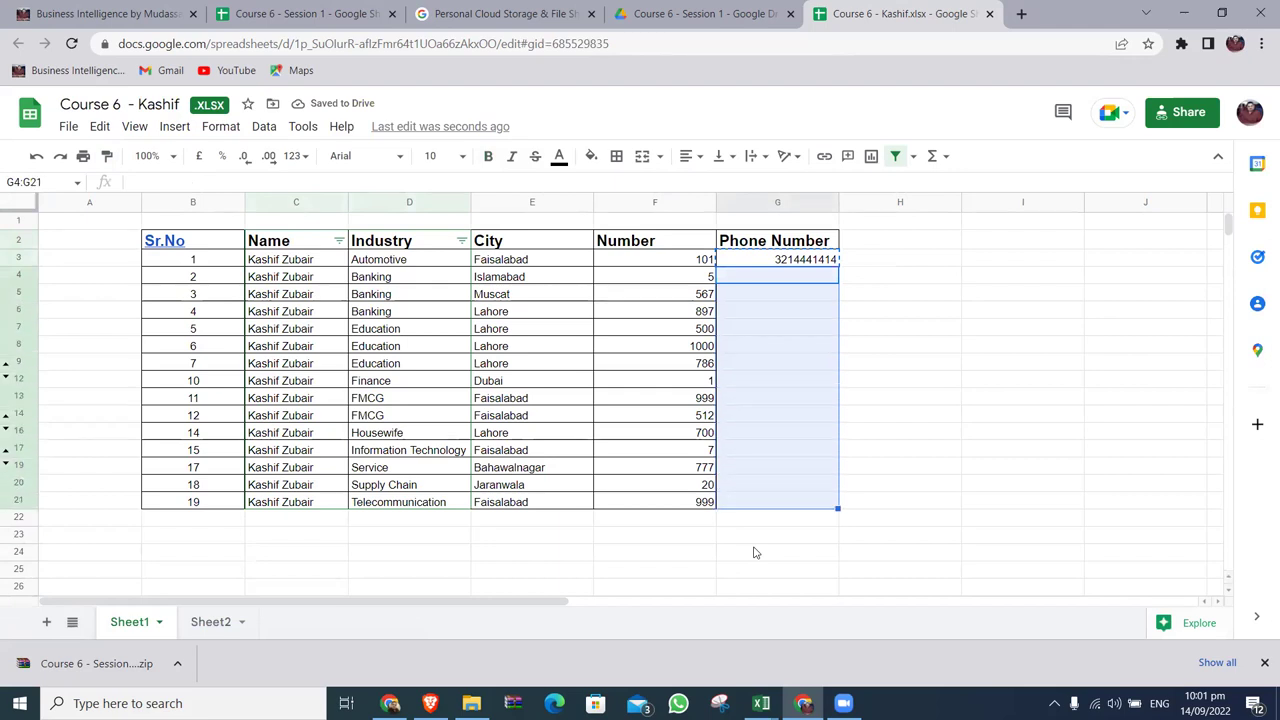
{"action": "key", "text": "ctrl+v"}
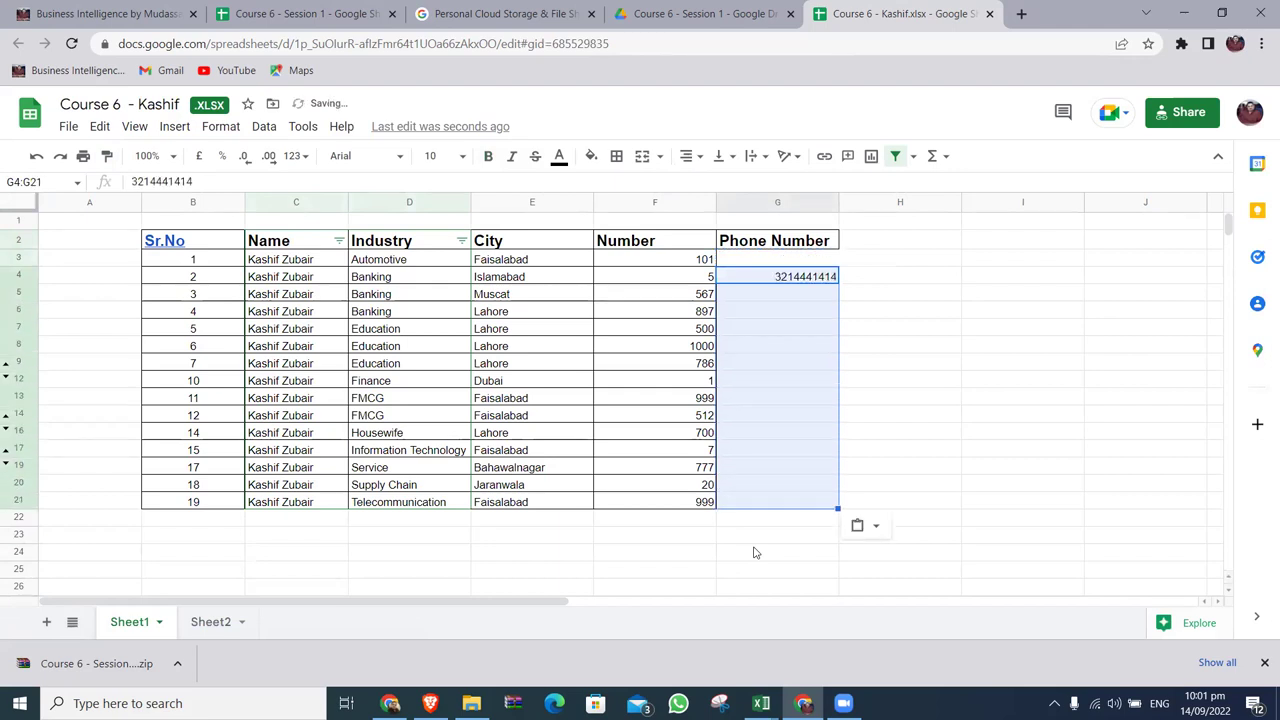
{"action": "key", "text": "ctrl+z"}
{"action": "key", "text": "Down"}
{"action": "key", "text": "shift+Down"}
{"action": "key", "text": "shift+Down"}
{"action": "key", "text": "shift+Down"}
{"action": "key", "text": "shift+Down"}
{"action": "key", "text": "shift+Down"}
{"action": "key", "text": "shift+Down"}
{"action": "key", "text": "shift+Down"}
{"action": "key", "text": "shift+Down"}
{"action": "key", "text": "shift+Down"}
{"action": "key", "text": "shift+Down"}
{"action": "key", "text": "shift+Down"}
{"action": "key", "text": "shift+Down"}
{"action": "key", "text": "shift+Down"}
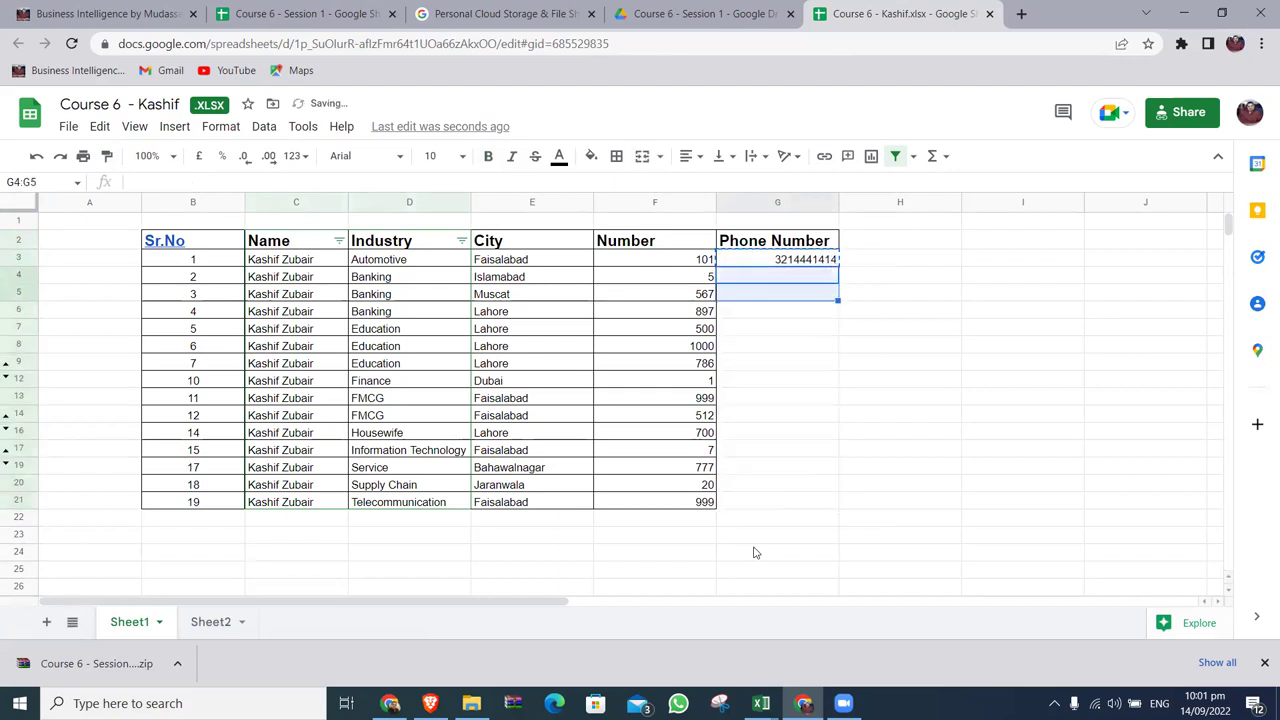
{"action": "key", "text": "ctrl+v"}
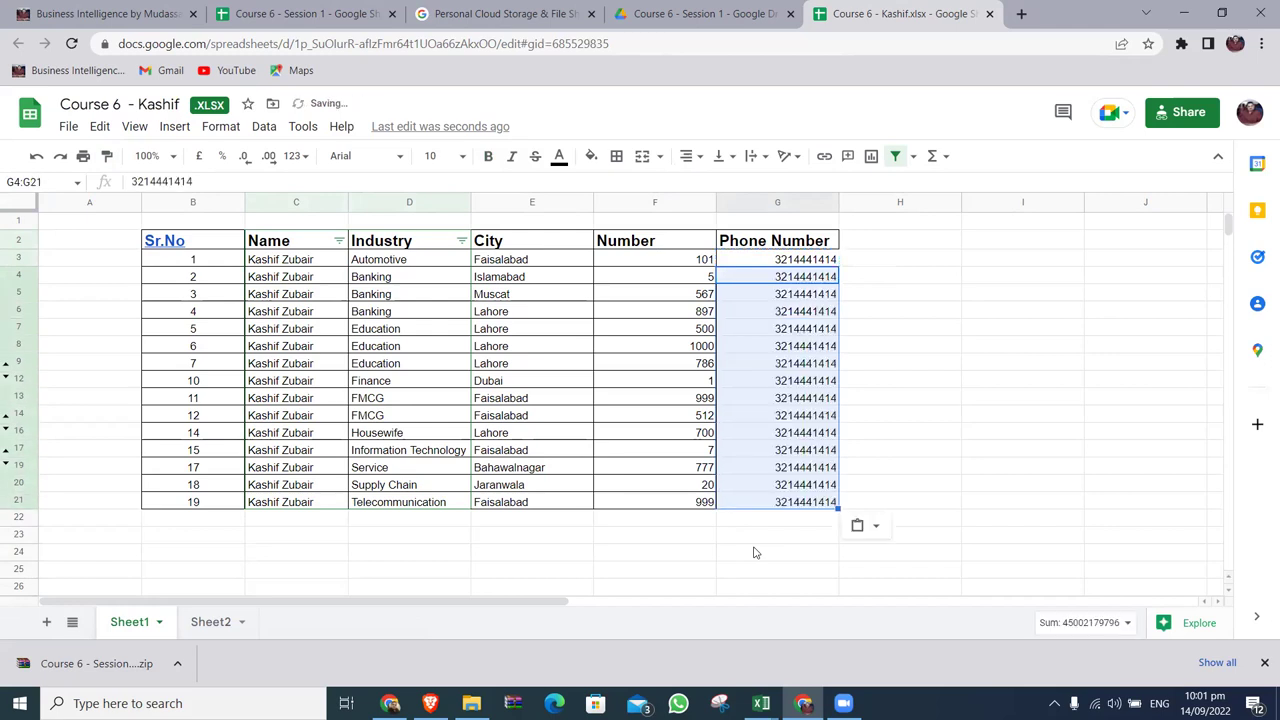
{"action": "key", "text": "Right"}
Paint the Number values' formatting onto the Phone Number values.
{"action": "left_click_drag", "start_coordinate": [698, 262], "coordinate": [687, 501]}
{"action": "left_click", "coordinate": [107, 156]}
{"action": "left_click_drag", "start_coordinate": [790, 262], "coordinate": [802, 503]}
{"action": "left_click", "coordinate": [911, 416]}
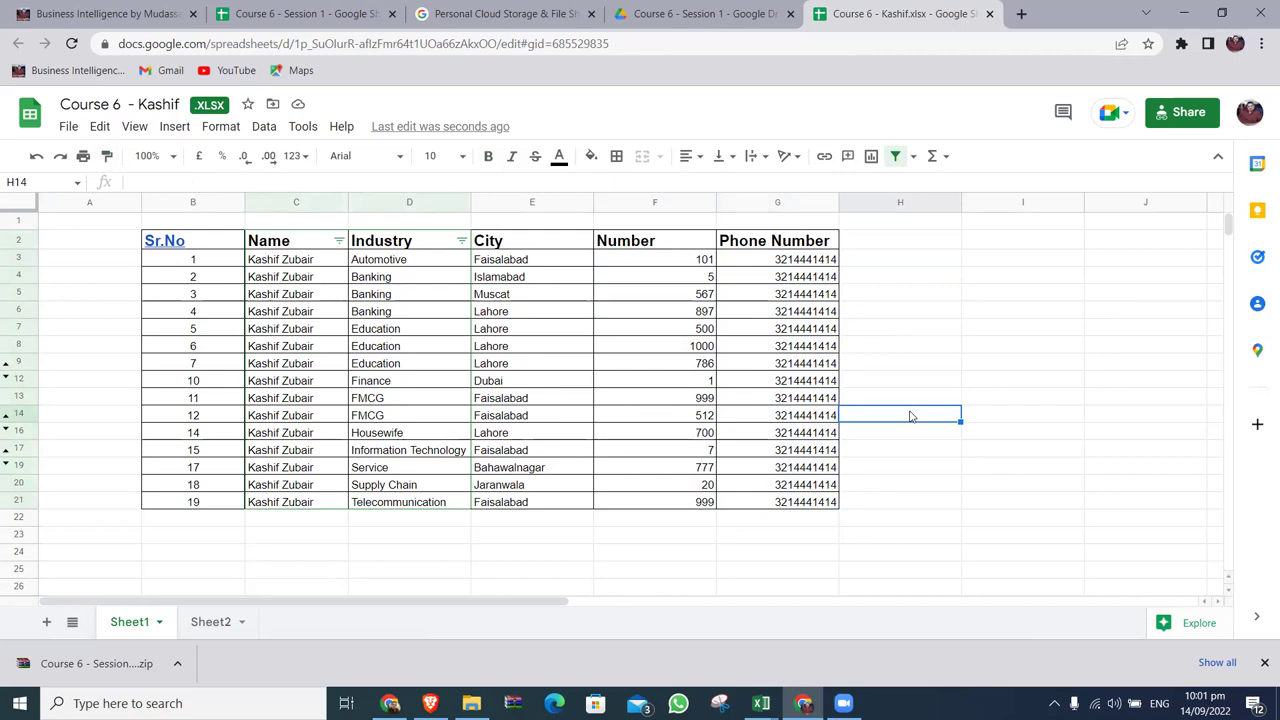
{"action": "key", "text": "Left"}
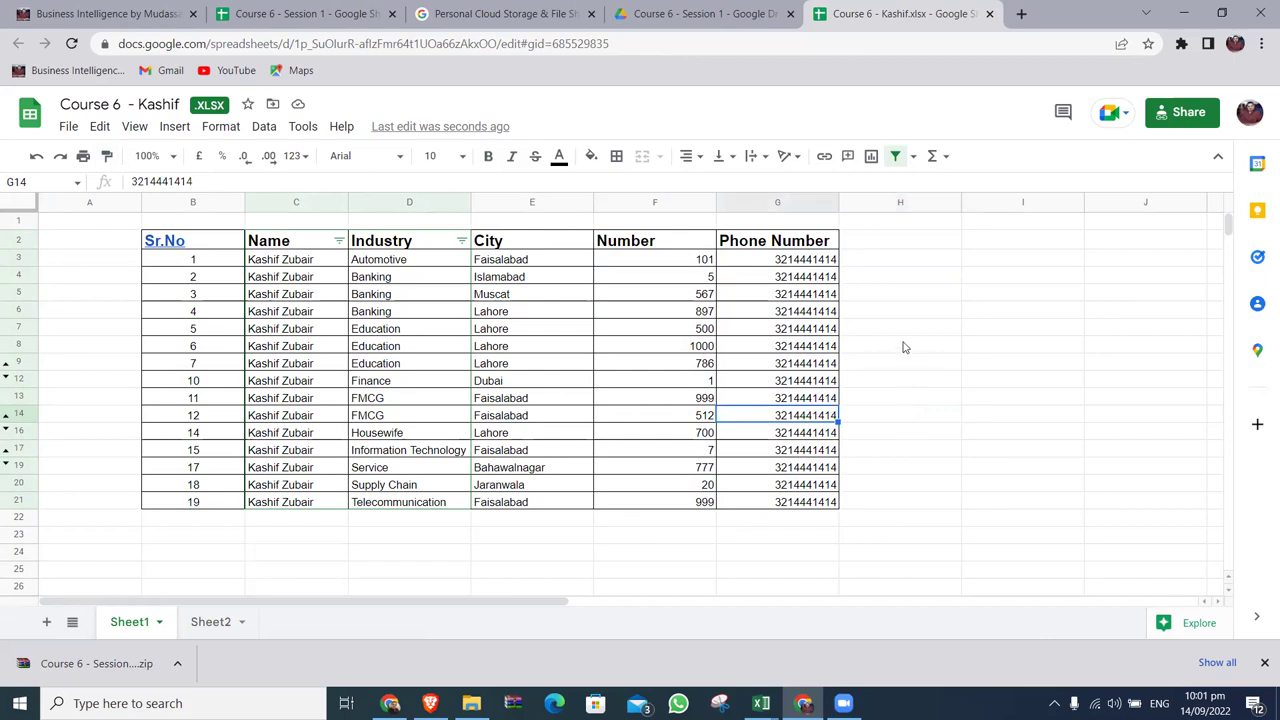
Open and close the first two student workbooks to check for a Phone Number column.
{"action": "left_click", "coordinate": [991, 14]}
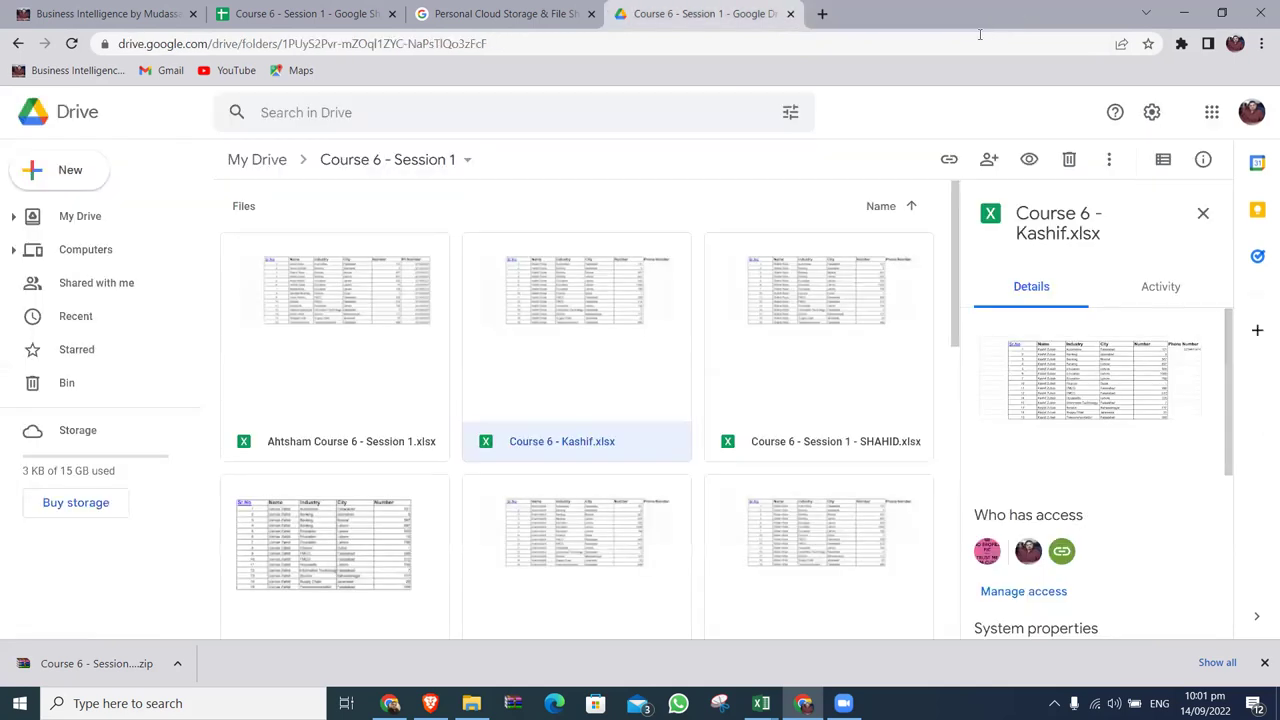
{"action": "double_click", "coordinate": [392, 308]}
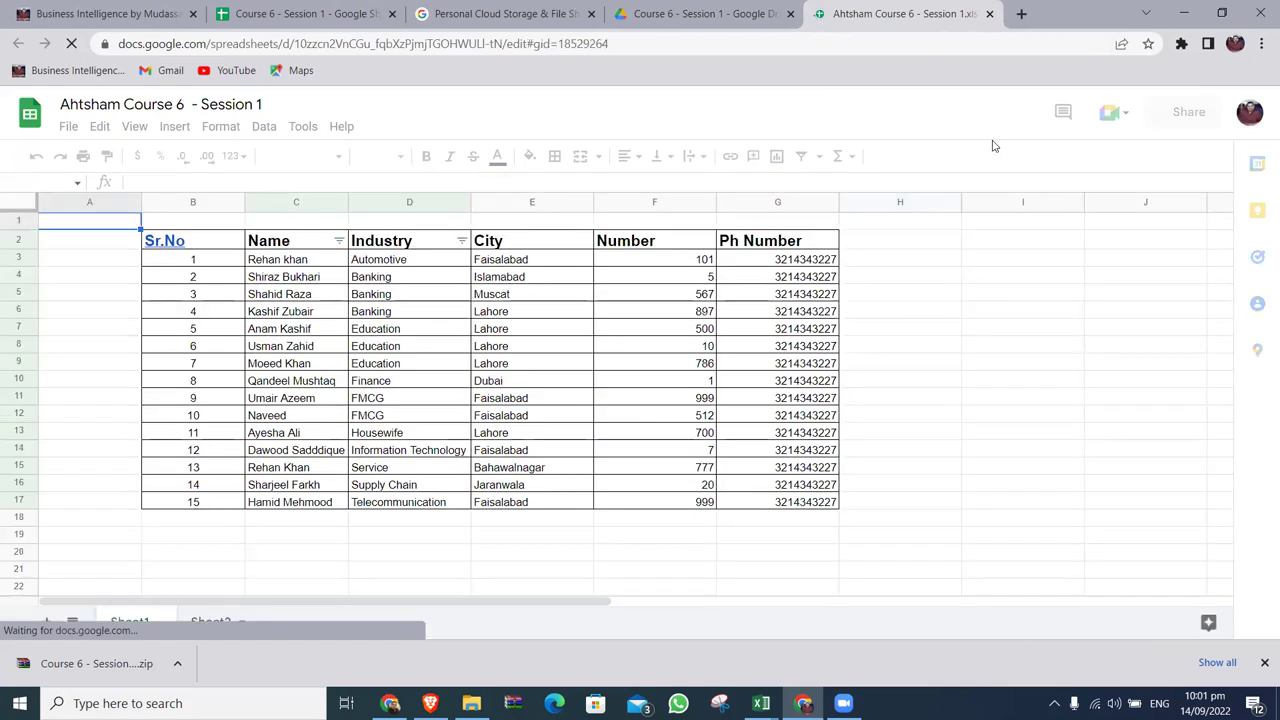
{"action": "left_click", "coordinate": [988, 14]}
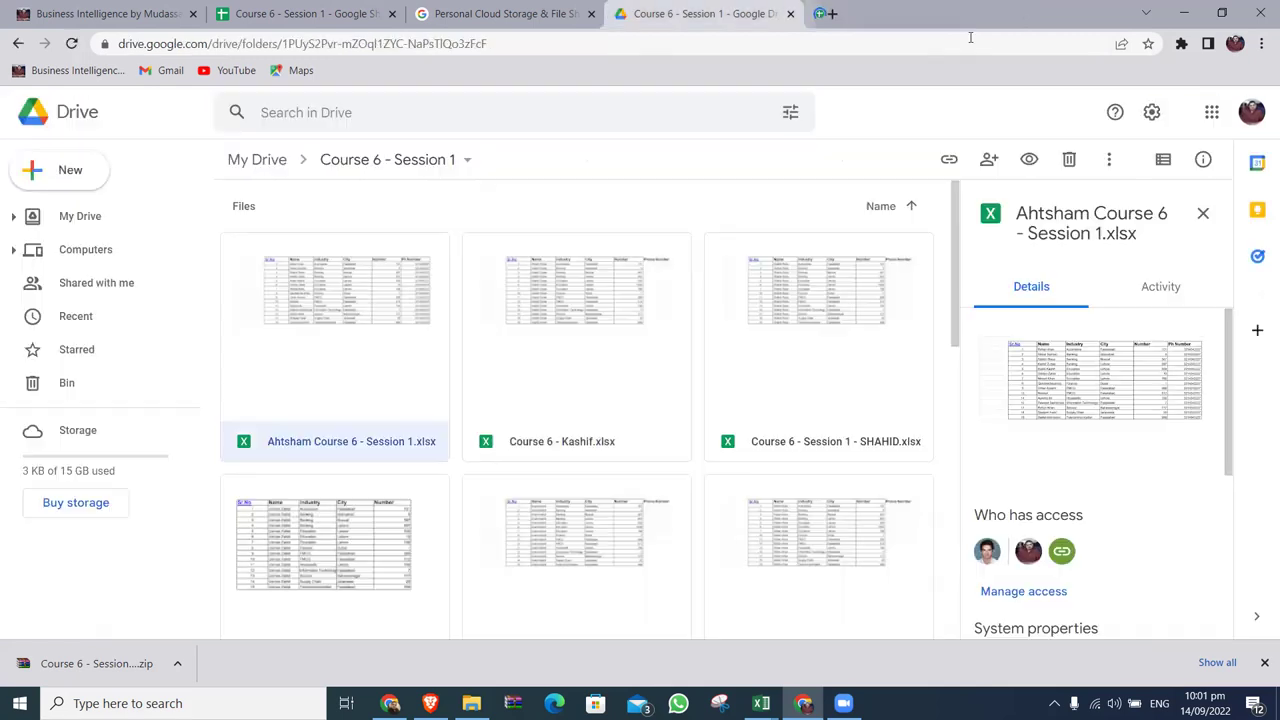
{"action": "double_click", "coordinate": [608, 297]}
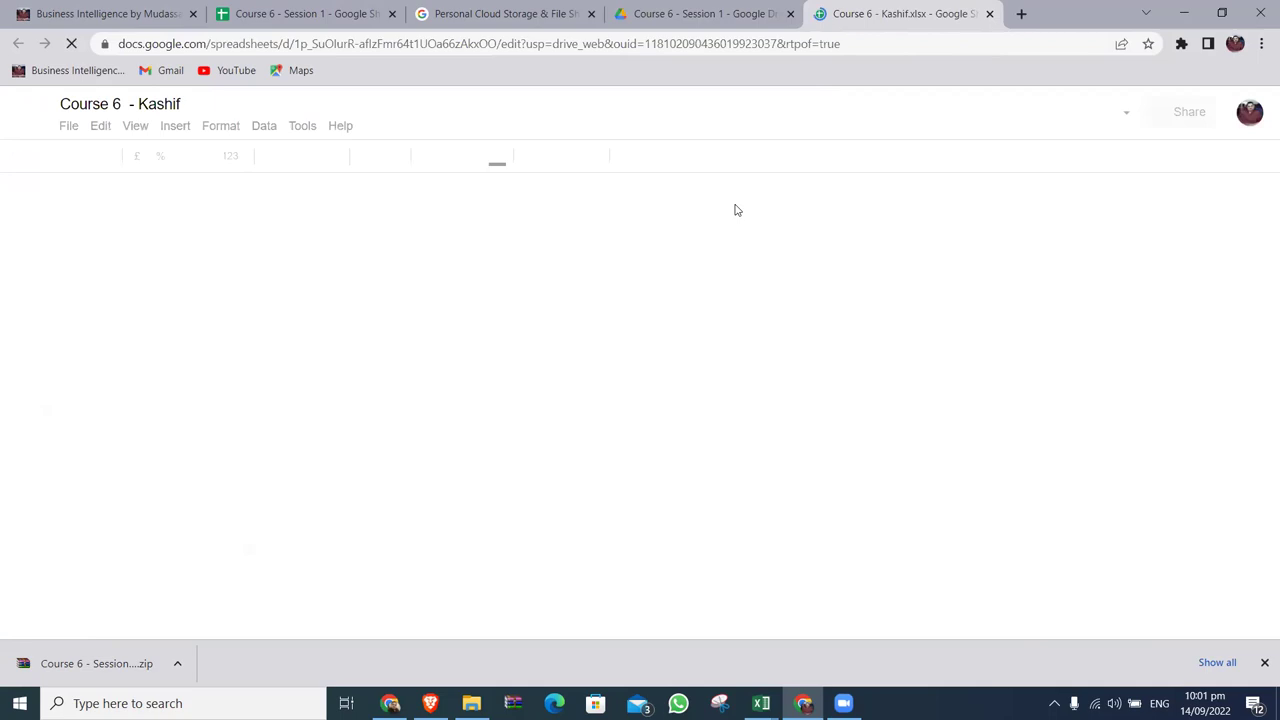
{"action": "key", "text": "ctrl+w"}
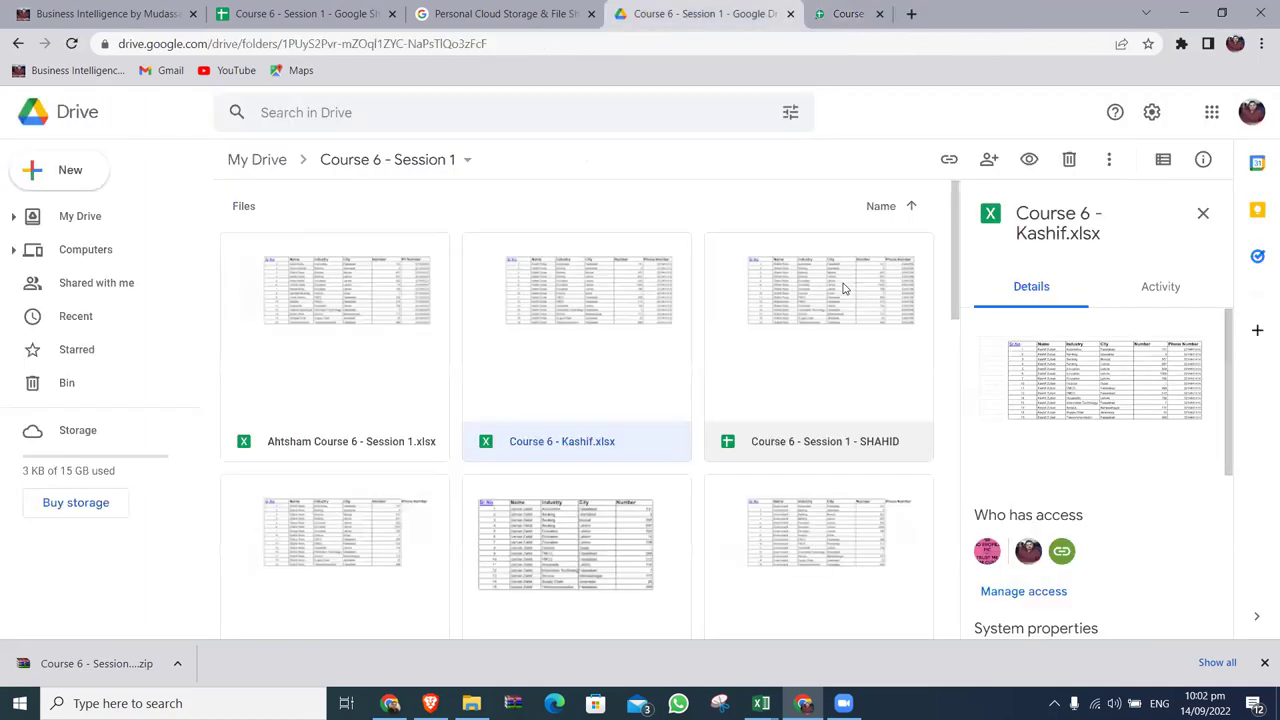
{"action": "double_click", "coordinate": [633, 323]}
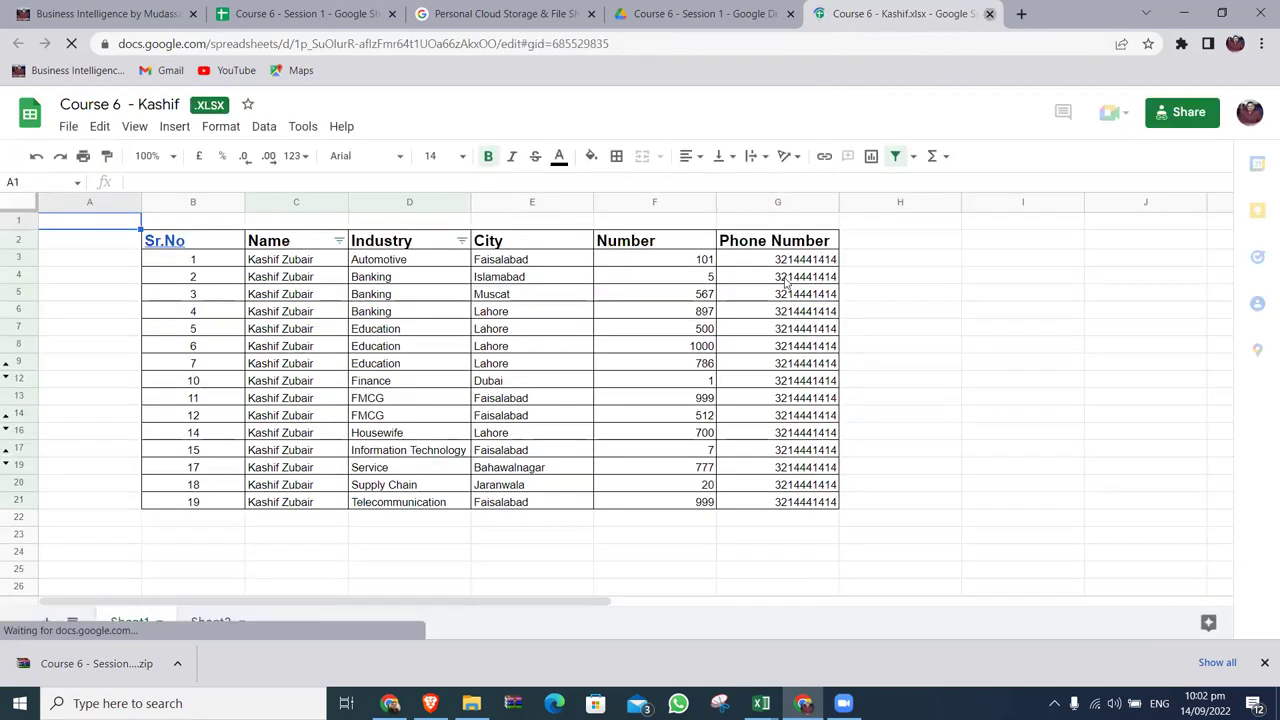
{"action": "key", "text": "ctrl+w"}
Check both Sheets and xlsx copies of the third workbook, then open the next student's file.
{"action": "double_click", "coordinate": [833, 295]}
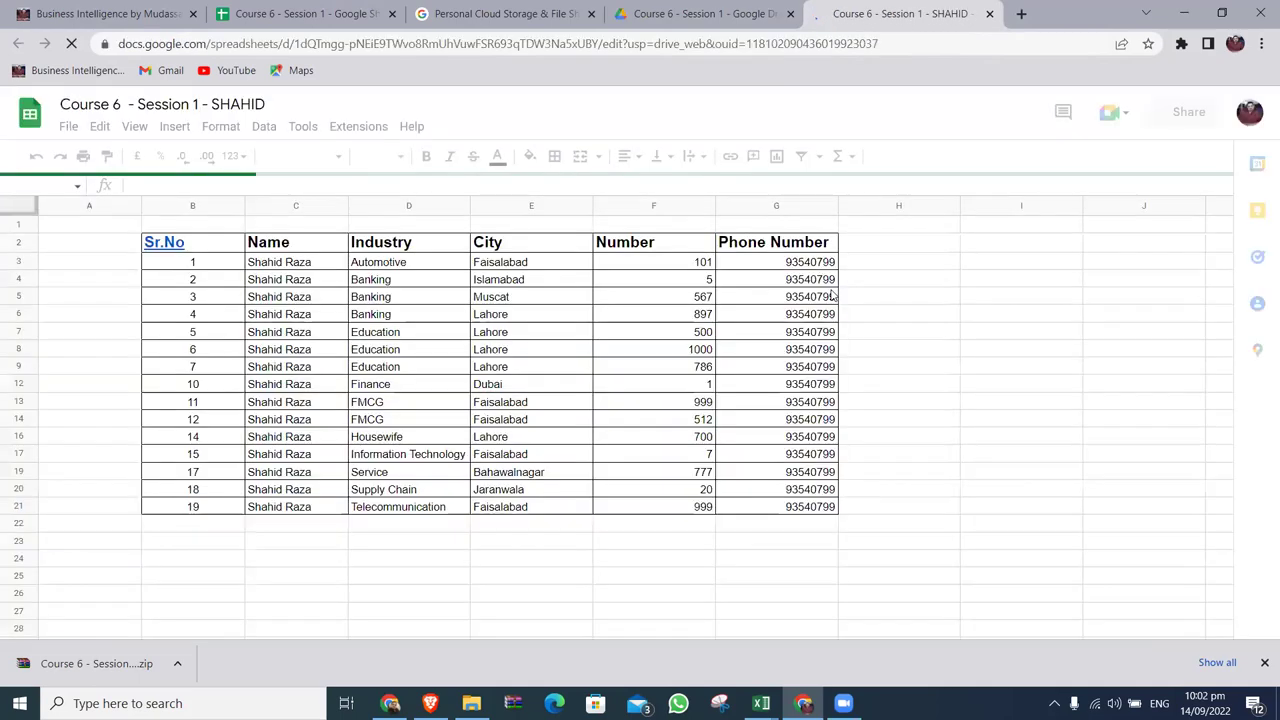
{"action": "key", "text": "ctrl+w"}
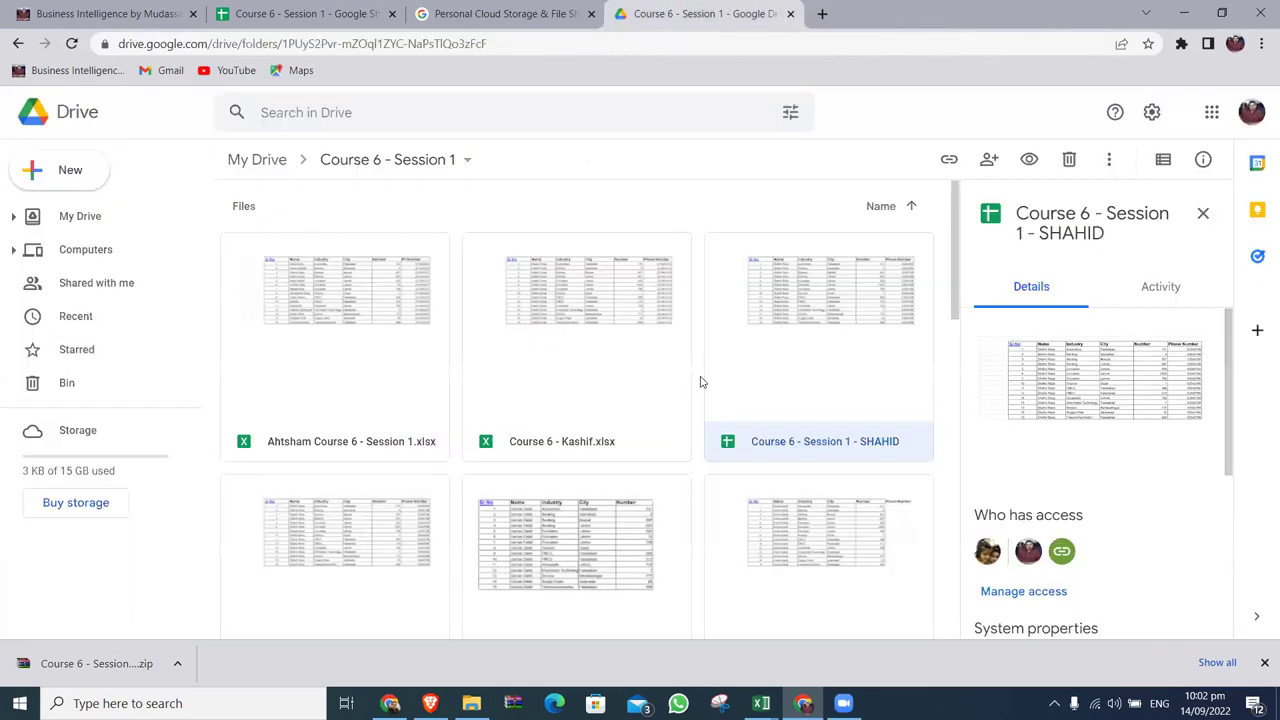
{"action": "scroll", "coordinate": [632, 427], "scroll_direction": "down", "scroll_amount": 3}
{"action": "double_click", "coordinate": [400, 288]}
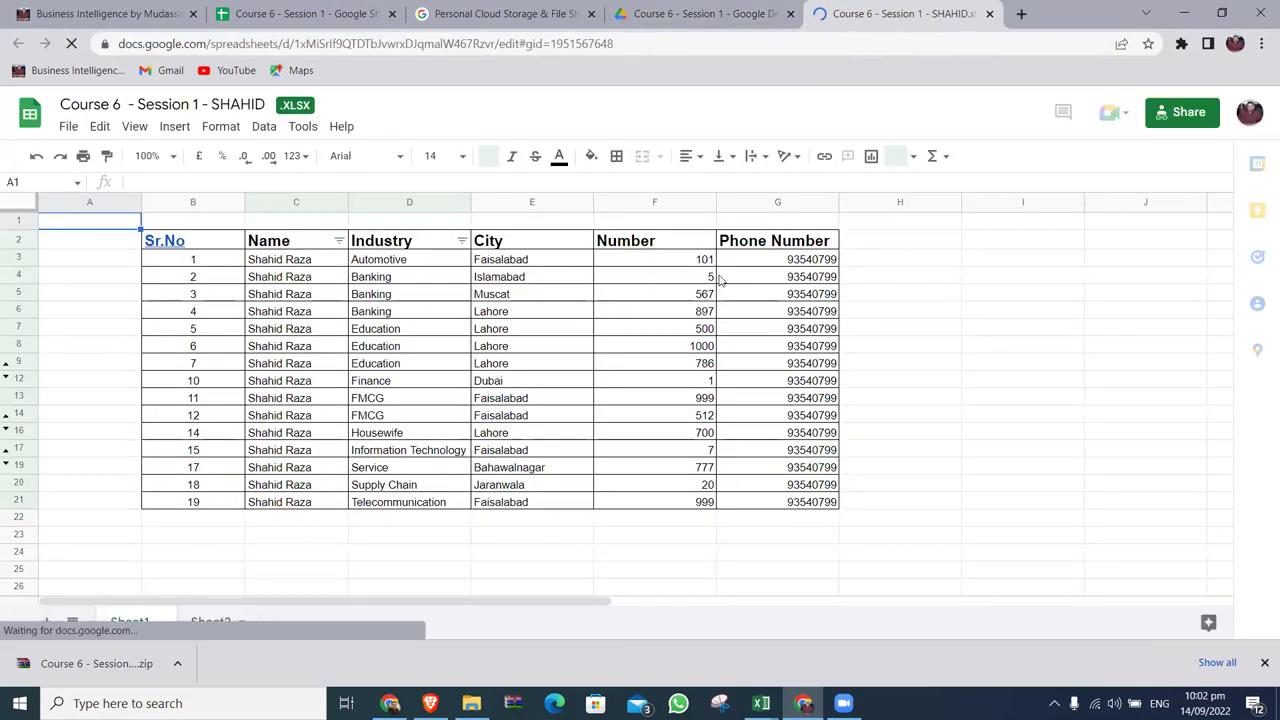
{"action": "left_click", "coordinate": [989, 13]}
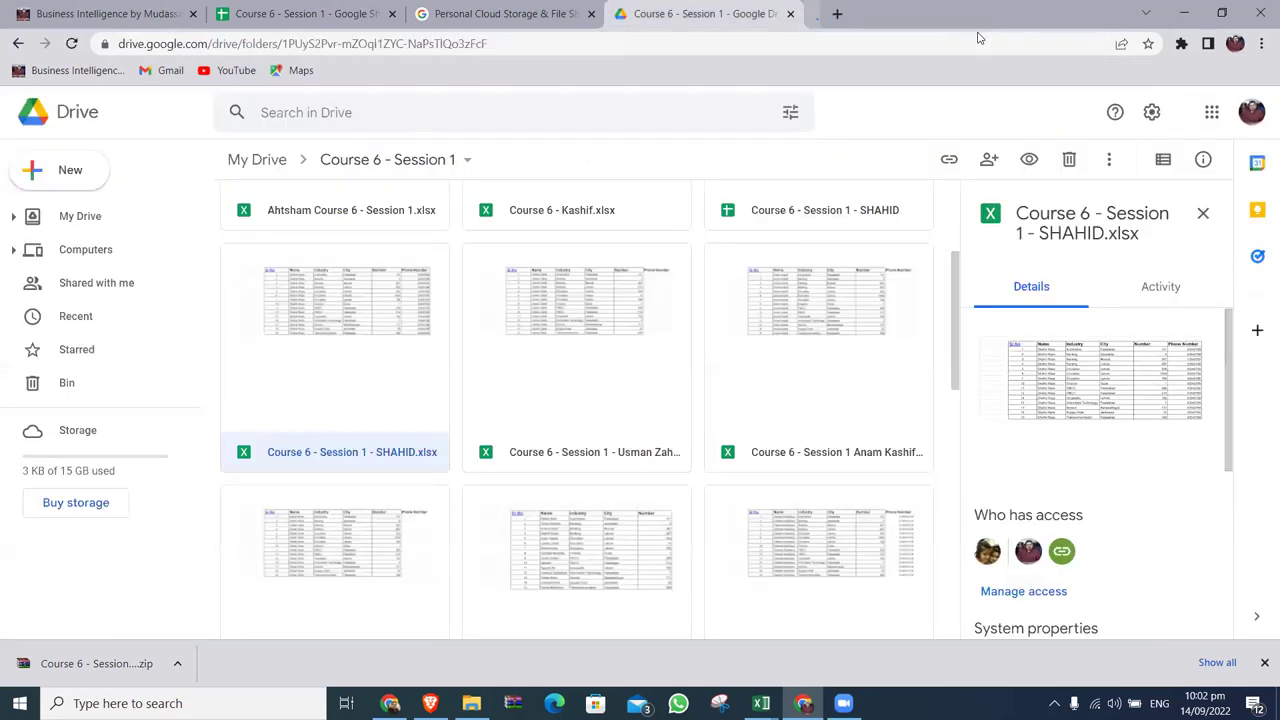
{"action": "left_click", "coordinate": [652, 336]}
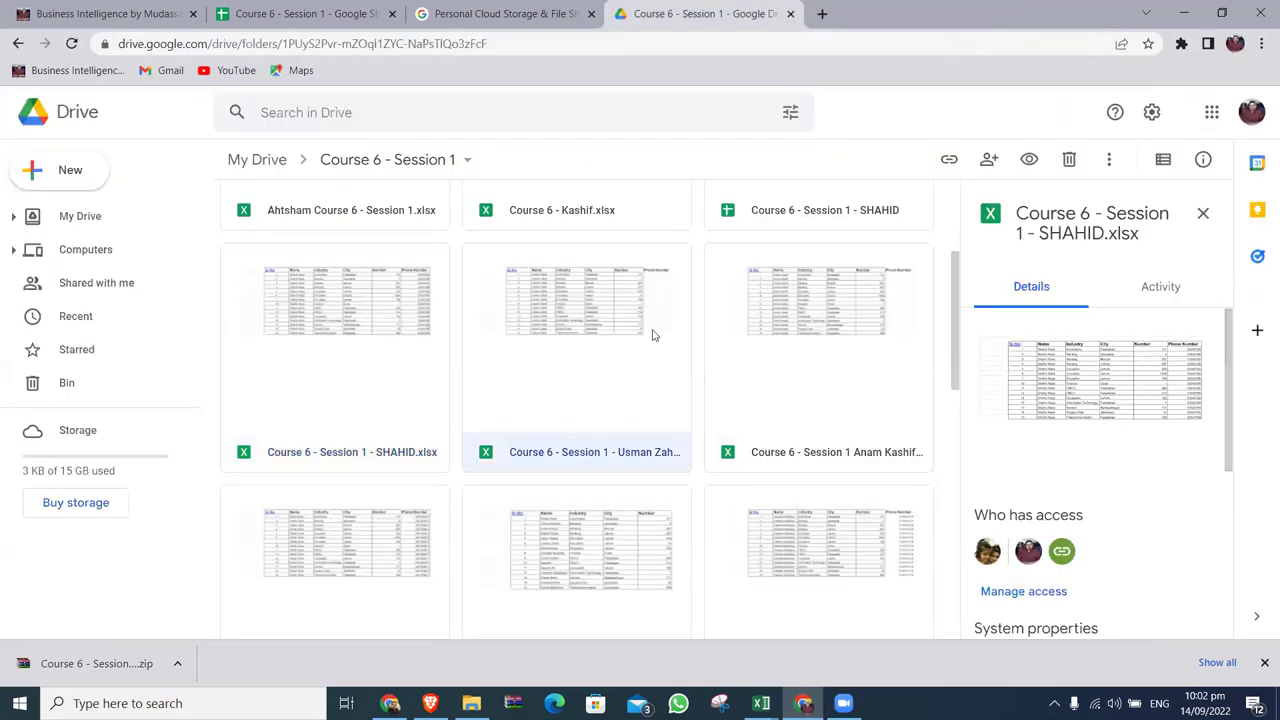
{"action": "double_click", "coordinate": [652, 336]}
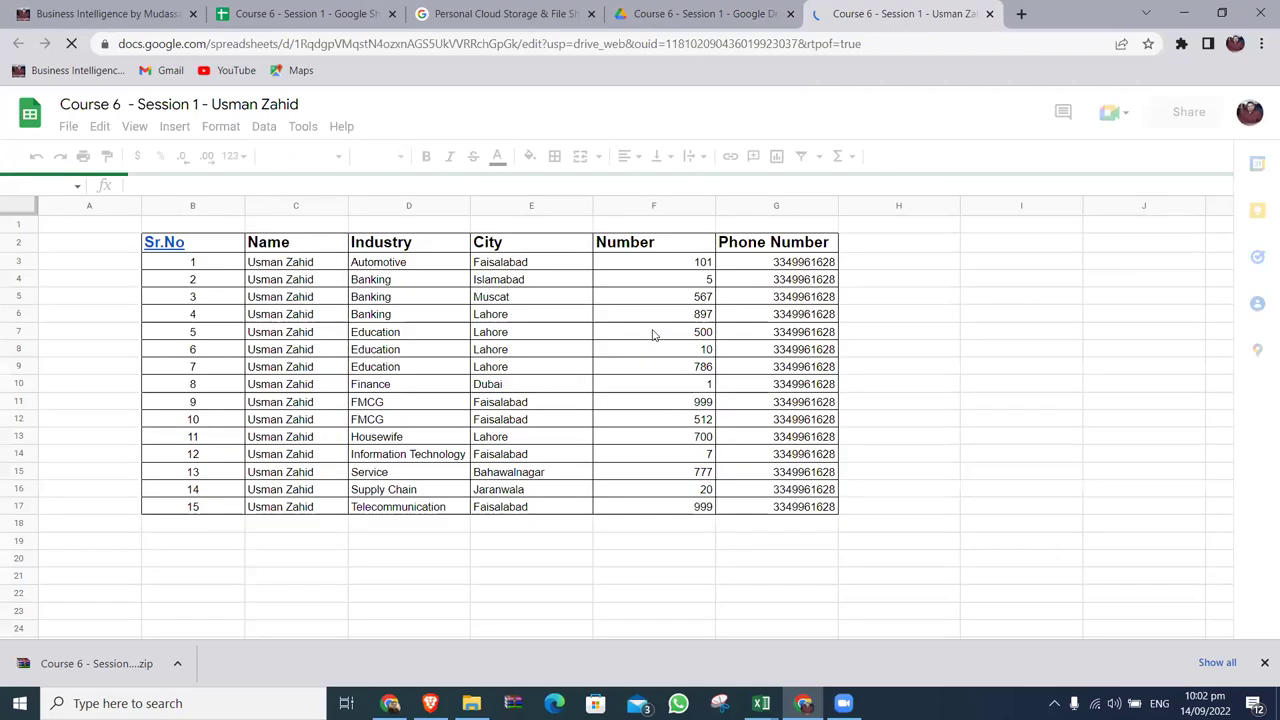
Open and close the next several student workbooks, checking each for a Phone Number column.
{"action": "left_click", "coordinate": [990, 14]}
{"action": "double_click", "coordinate": [846, 385]}
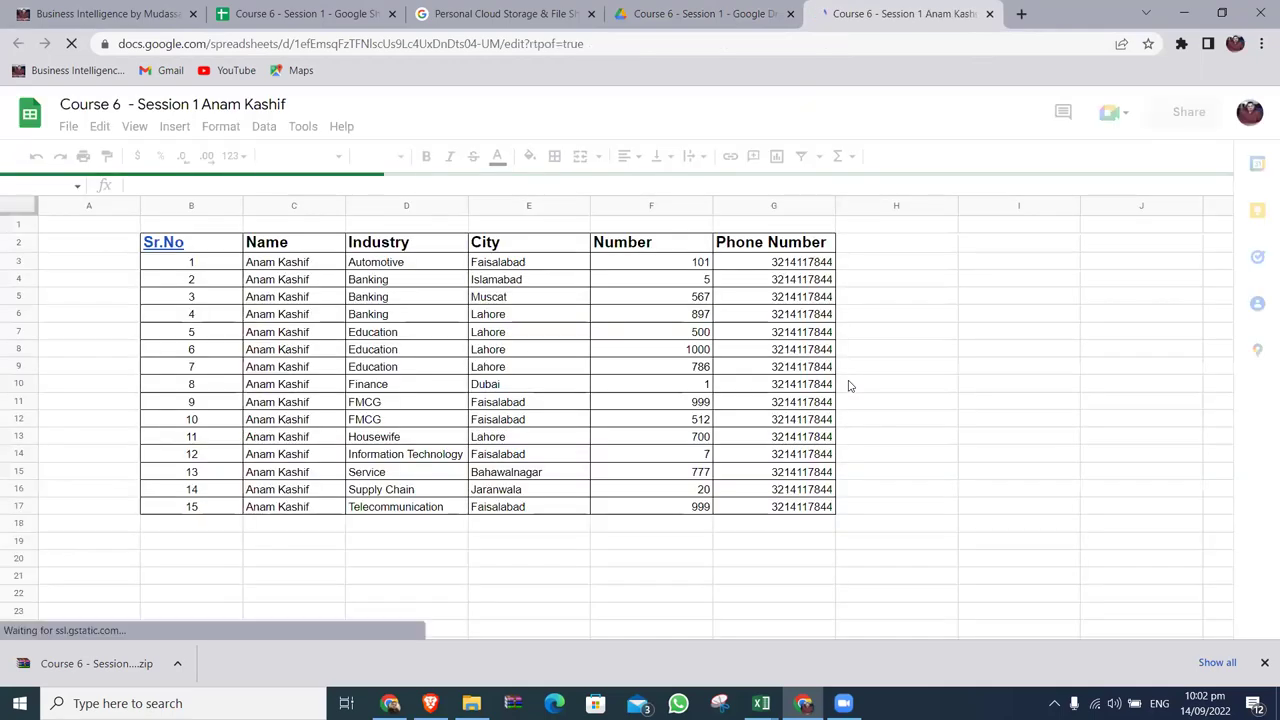
{"action": "left_click", "coordinate": [990, 14]}
{"action": "scroll", "coordinate": [850, 400], "scroll_direction": "down", "scroll_amount": 1}
{"action": "double_click", "coordinate": [380, 437]}
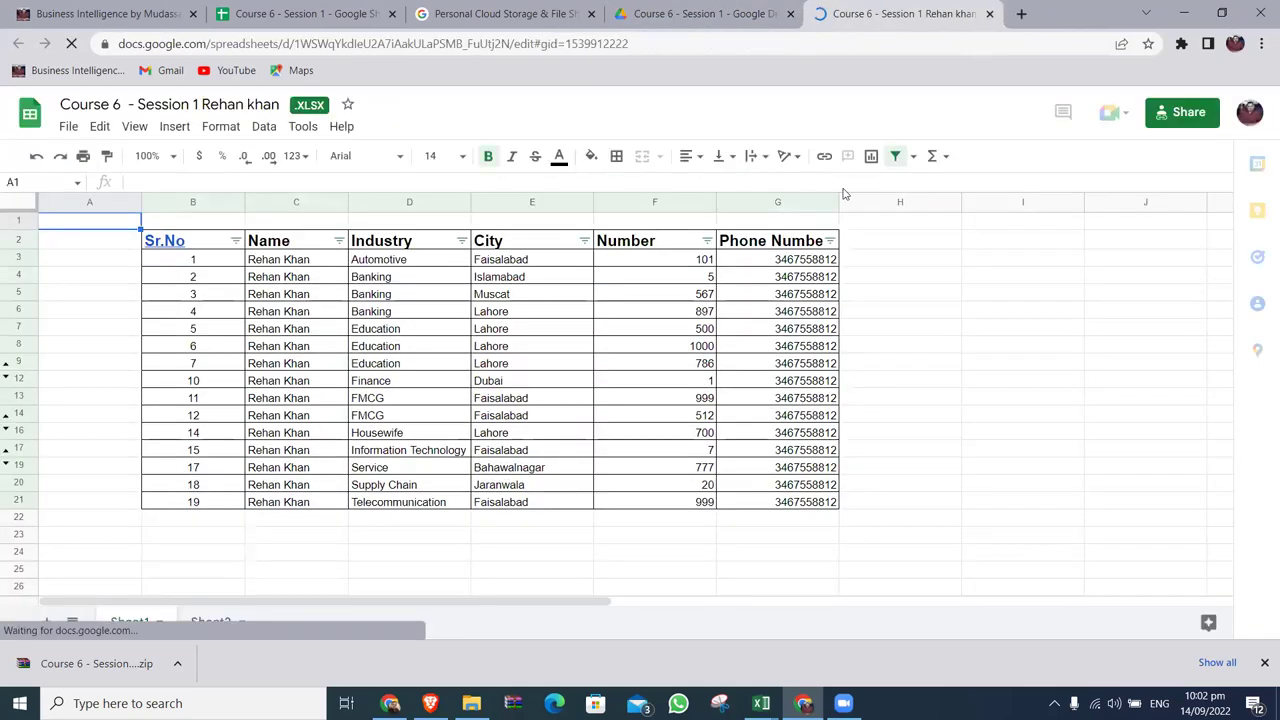
{"action": "left_click", "coordinate": [986, 13]}
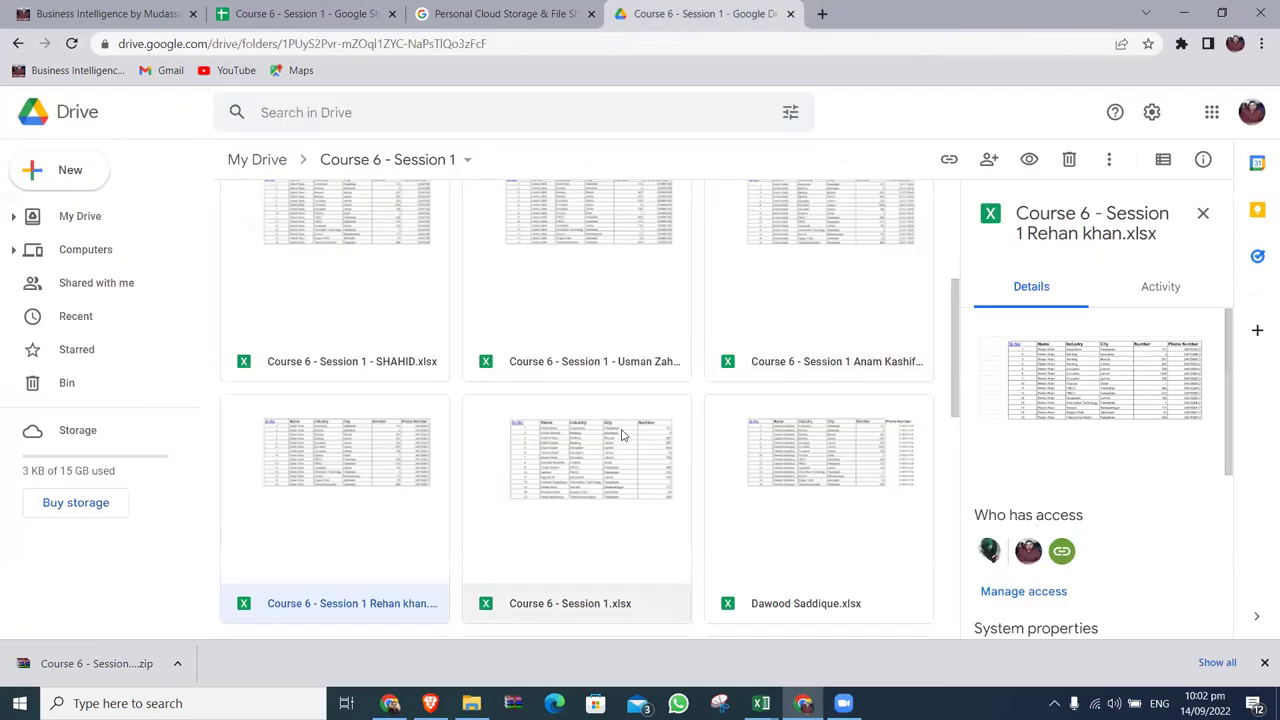
{"action": "double_click", "coordinate": [622, 434]}
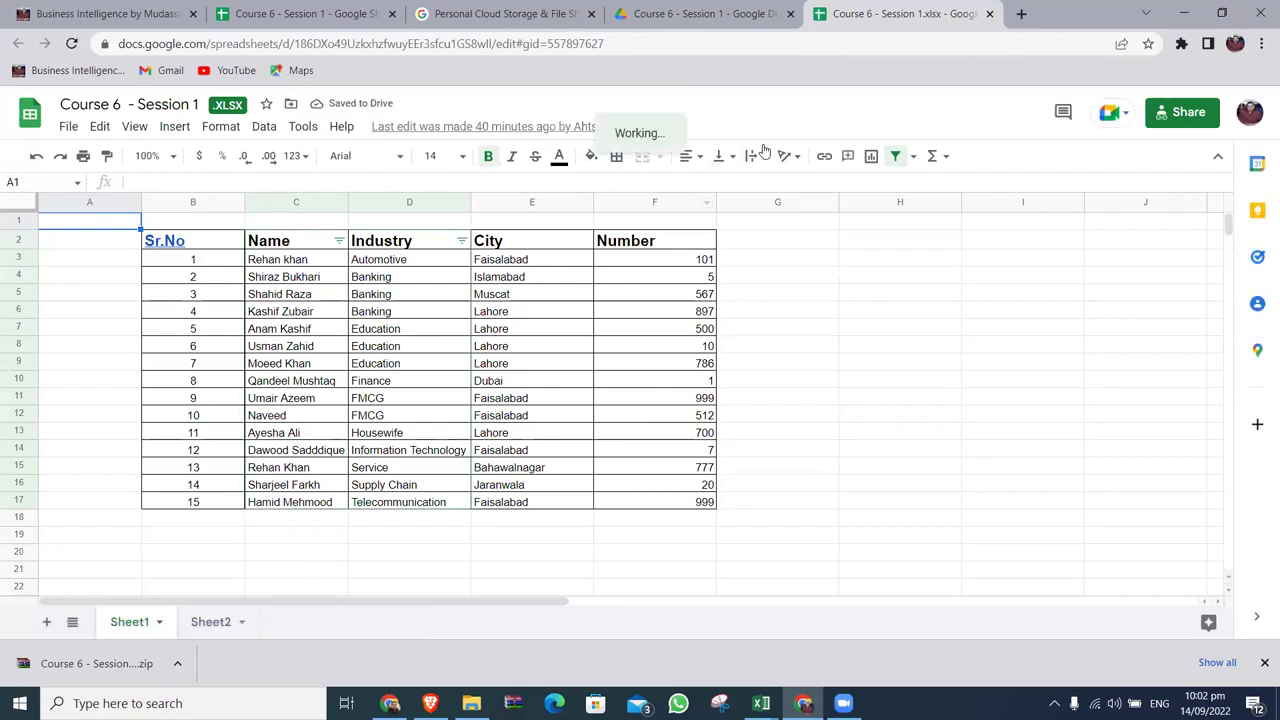
{"action": "double_click", "coordinate": [800, 458]}
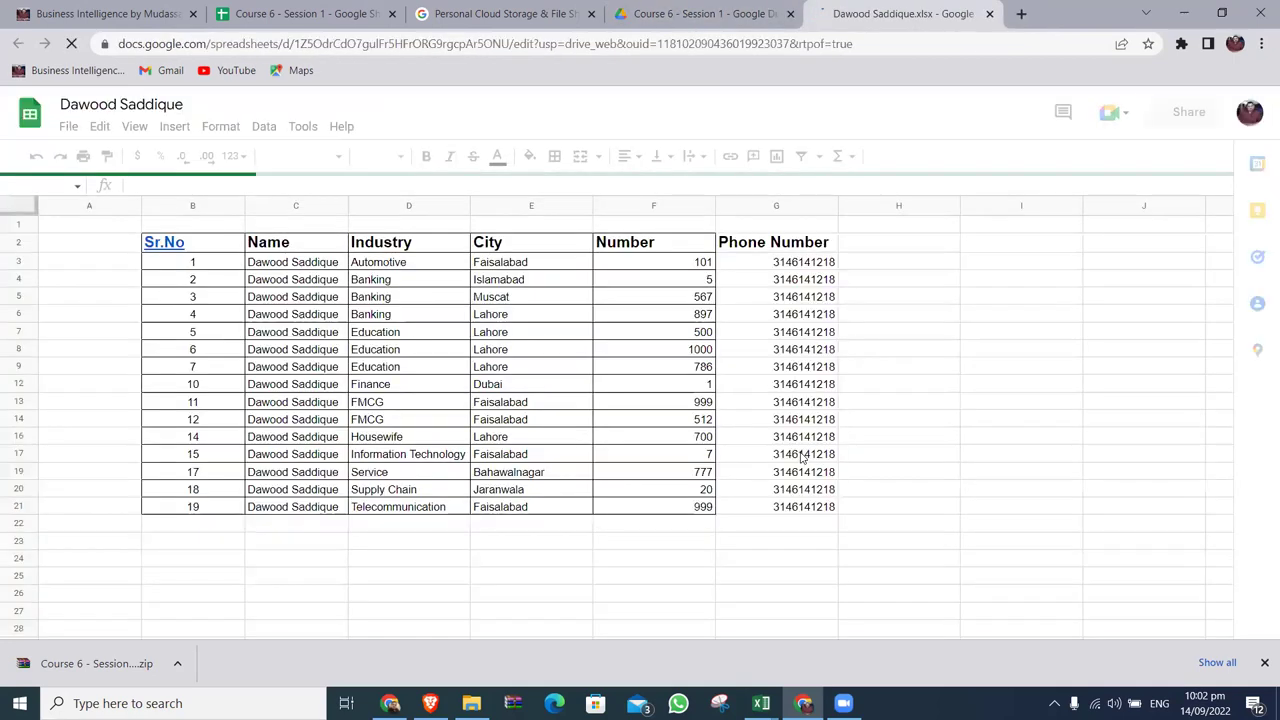
{"action": "left_click", "coordinate": [990, 13]}
{"action": "scroll", "coordinate": [784, 450], "scroll_direction": "down", "scroll_amount": 2}
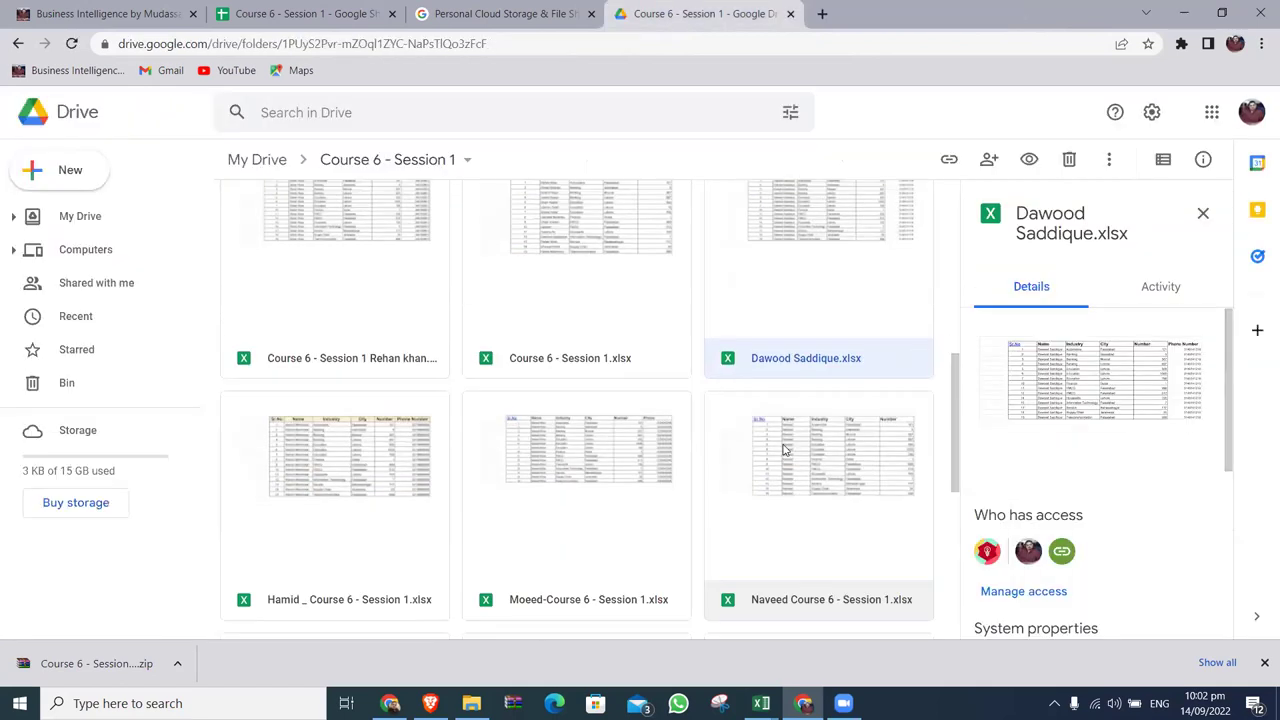
Check the last three student workbooks and return to the Course 6 - Session 1 folder.
{"action": "double_click", "coordinate": [424, 437]}
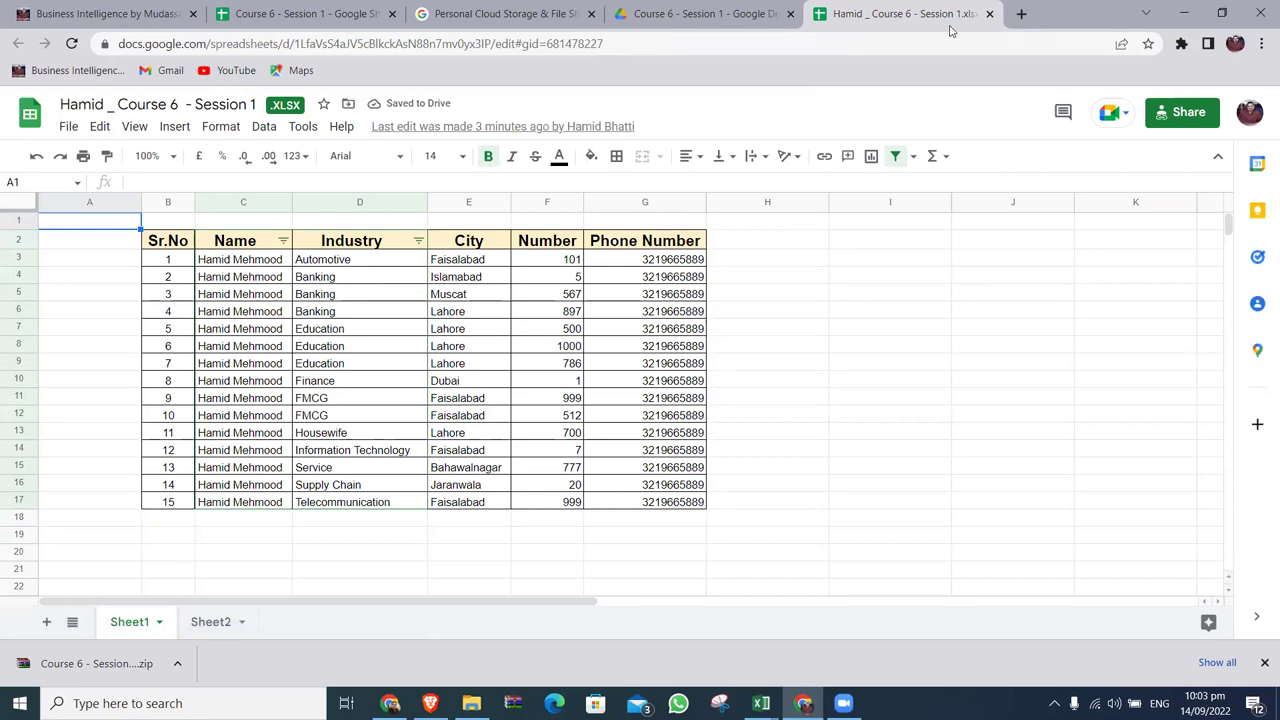
{"action": "left_click", "coordinate": [988, 14]}
{"action": "double_click", "coordinate": [628, 431]}
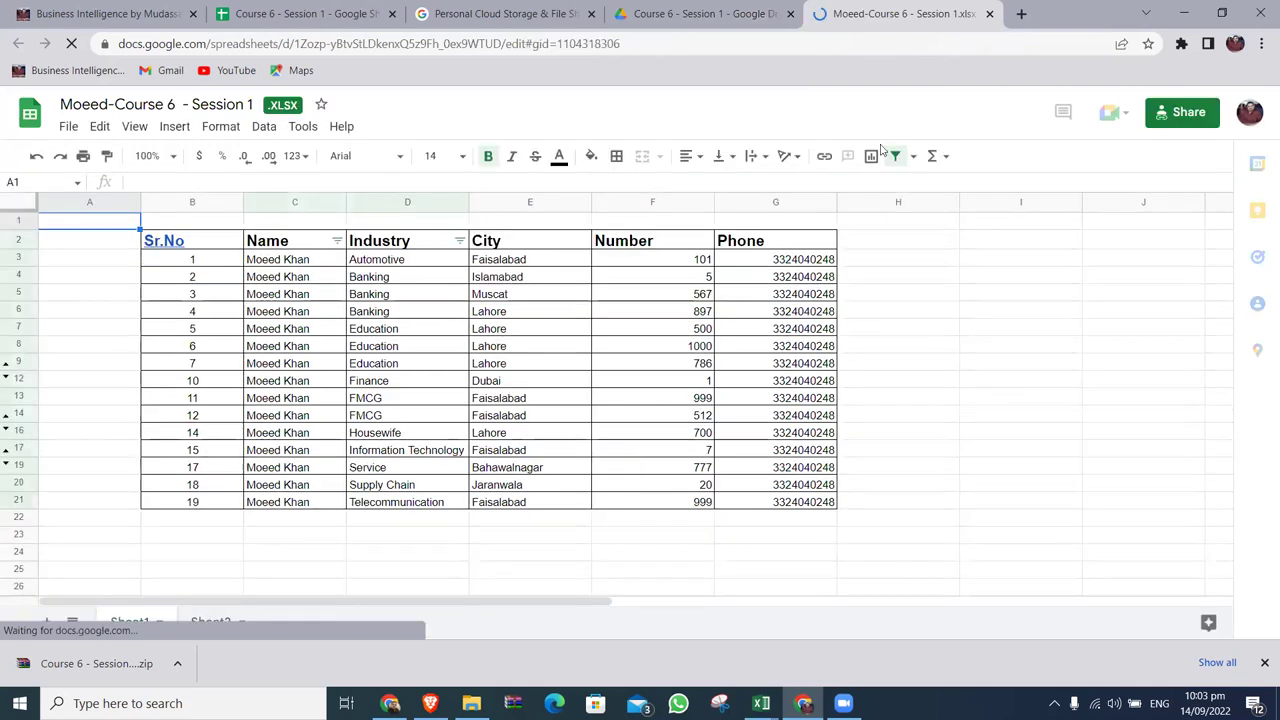
{"action": "left_click", "coordinate": [989, 14]}
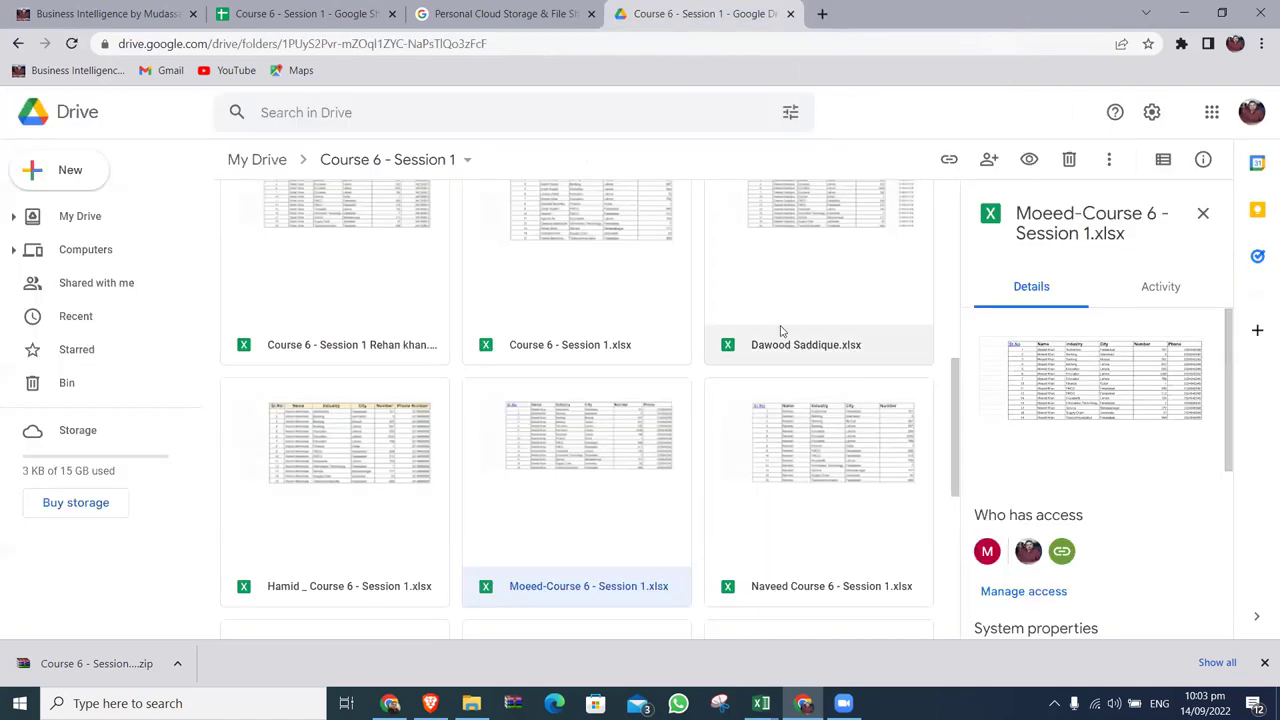
{"action": "double_click", "coordinate": [789, 449]}
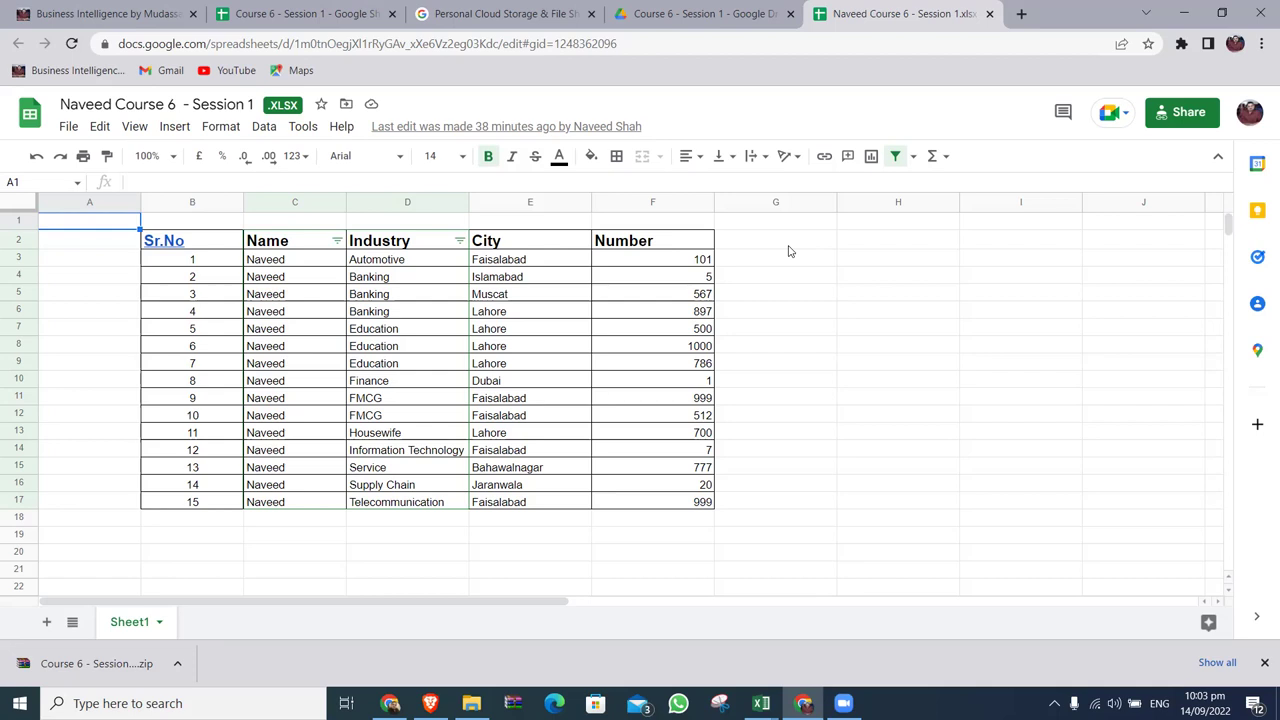
{"action": "left_click", "coordinate": [989, 13]}
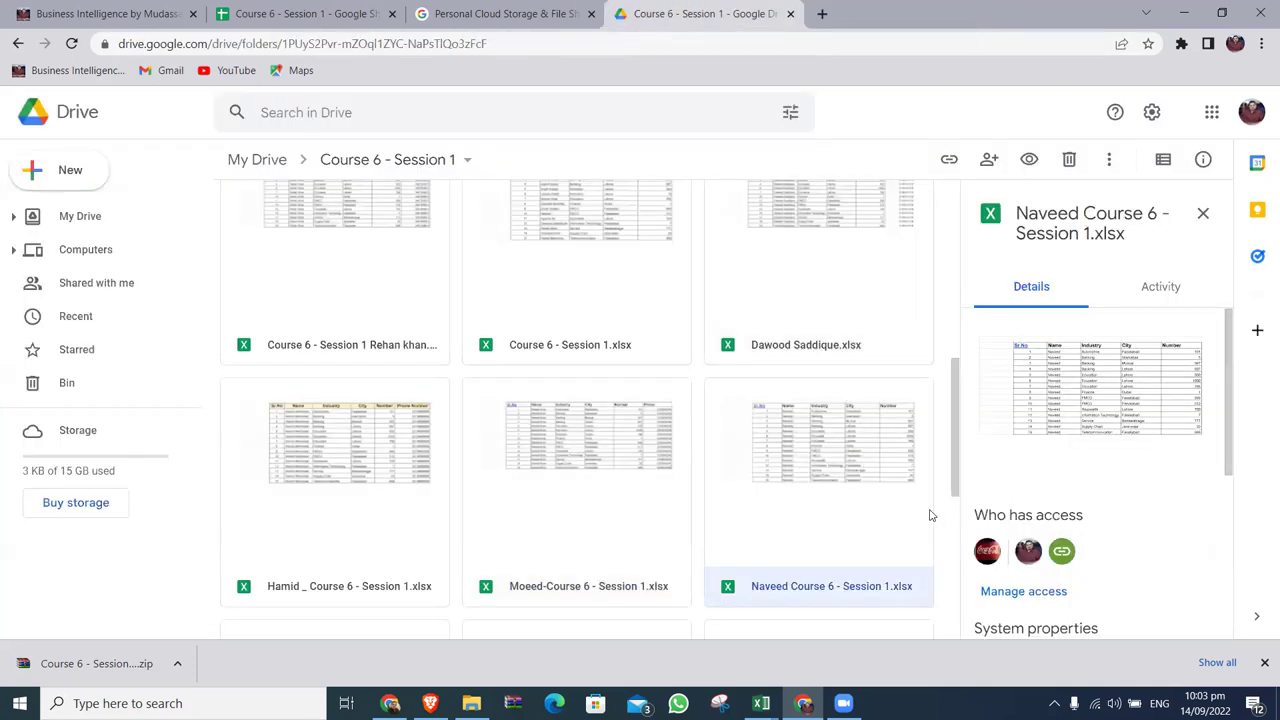
{"action": "scroll", "coordinate": [845, 486], "scroll_direction": "down", "scroll_amount": 2}
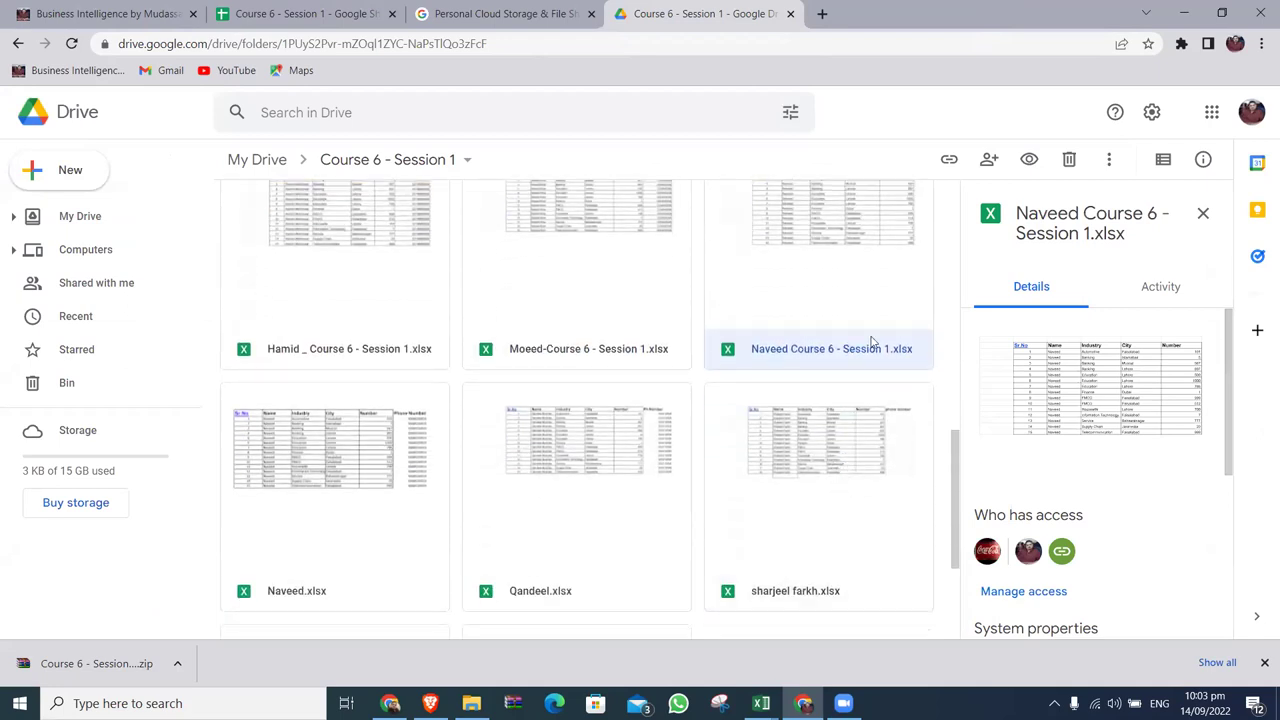
{"action": "scroll", "coordinate": [872, 335], "scroll_direction": "up", "scroll_amount": 2}
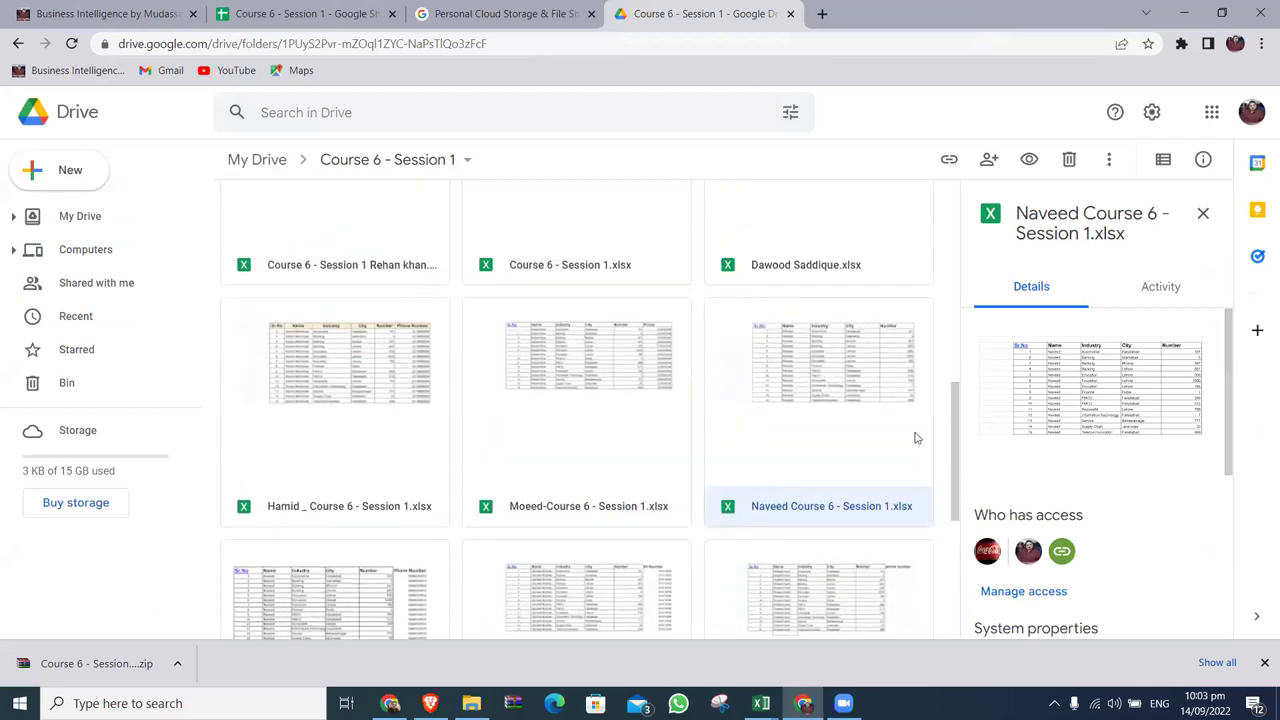
Remove the student workbook lacking a Phone Number column from the Drive folder.
{"action": "right_click", "coordinate": [895, 436]}
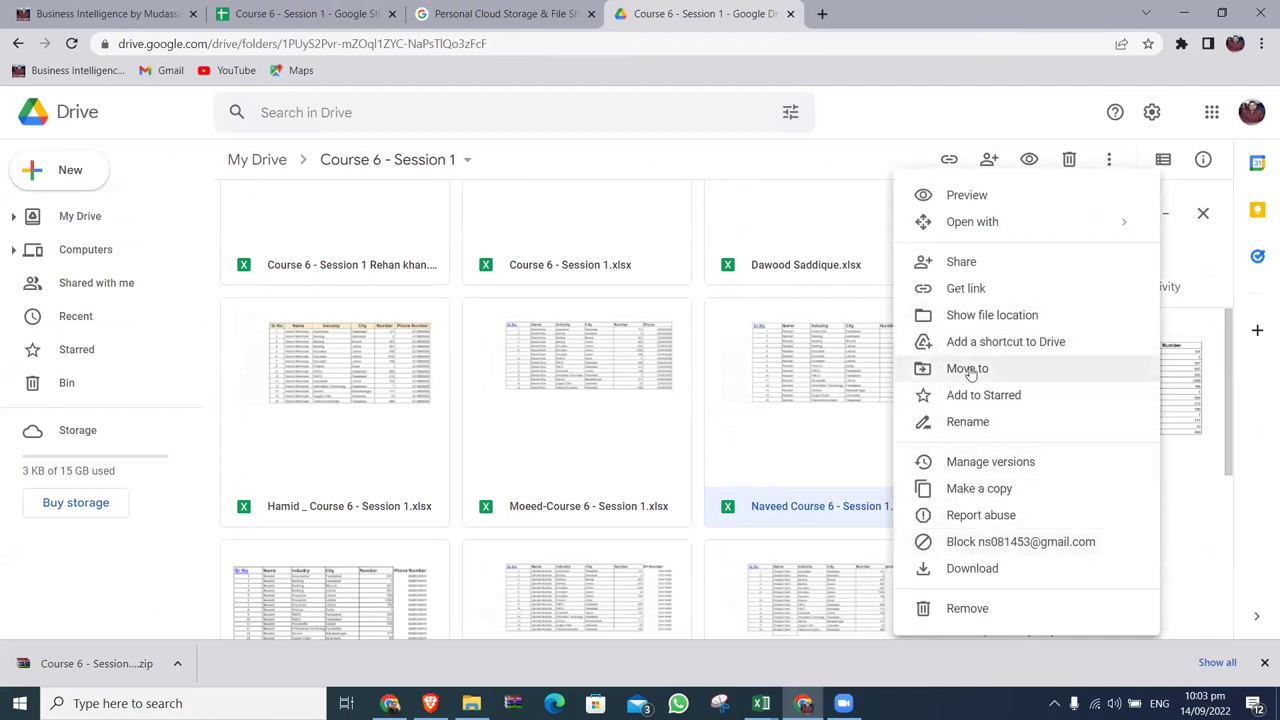
{"action": "left_click", "coordinate": [970, 610]}
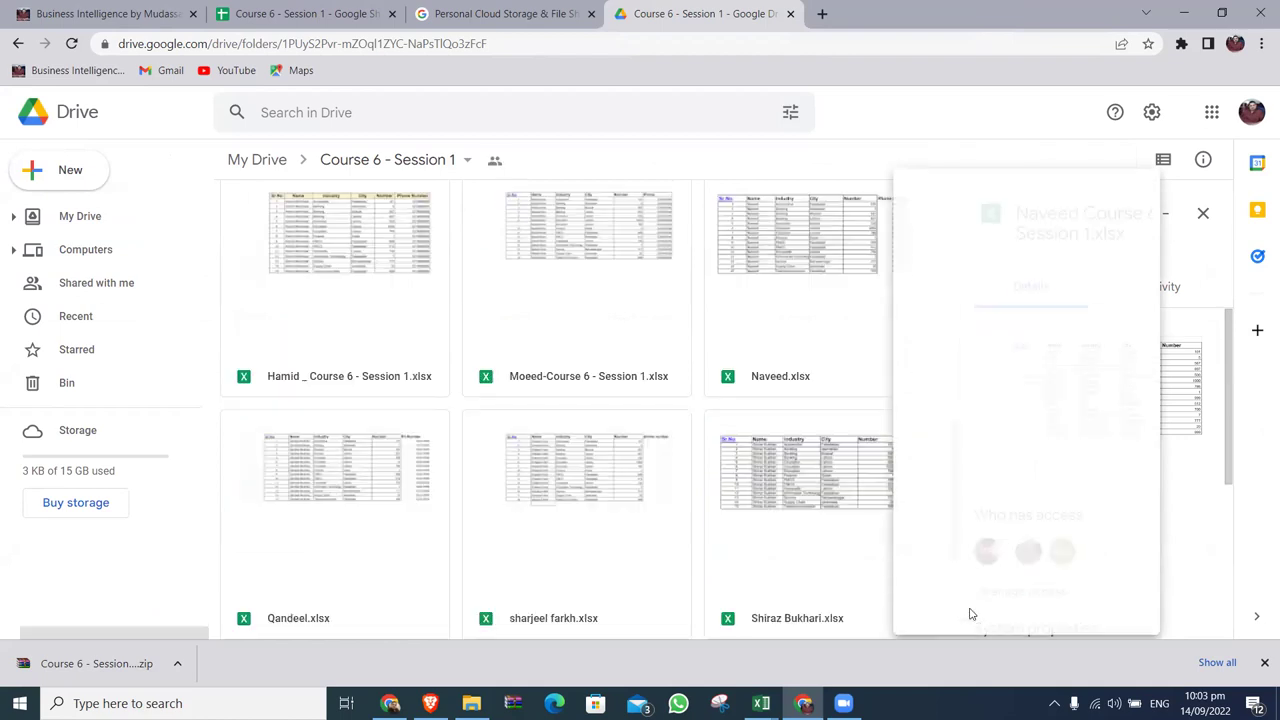
{"action": "scroll", "coordinate": [748, 480], "scroll_direction": "down", "scroll_amount": 2}
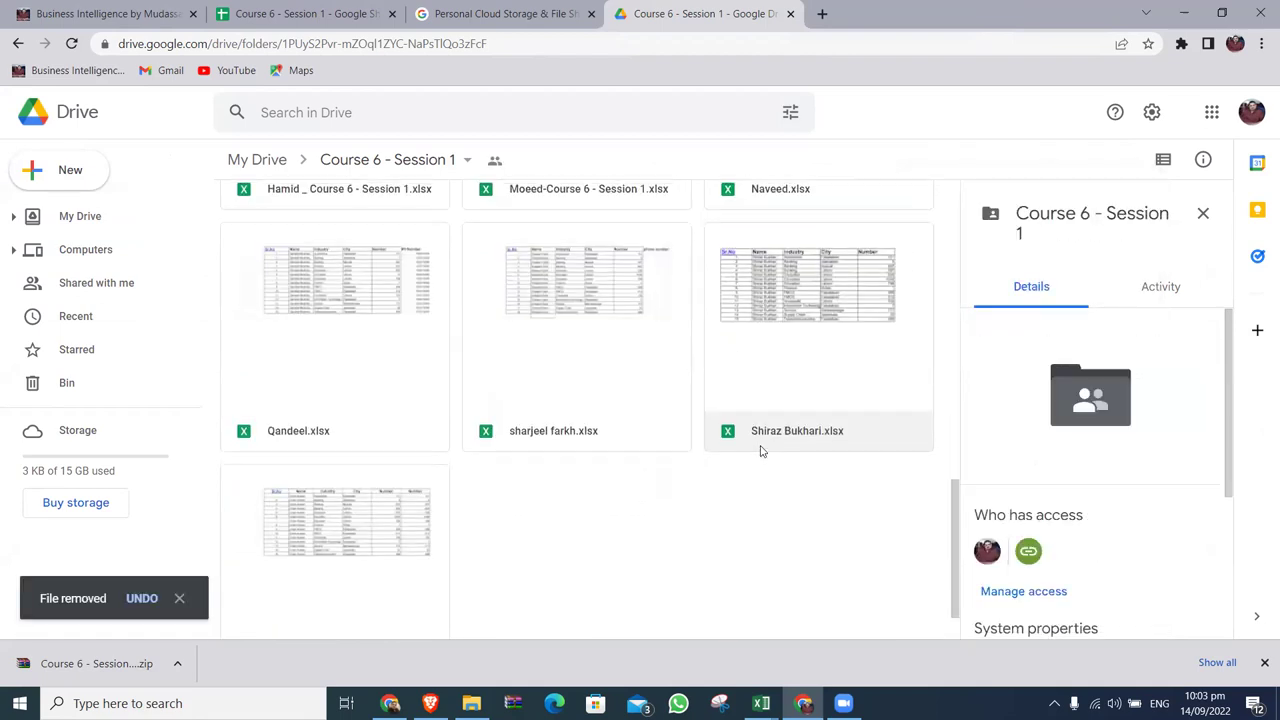
{"action": "scroll", "coordinate": [840, 448], "scroll_direction": "up", "scroll_amount": 1}
In the next workbook, paint column F's bordered formatting onto column G and close it.
{"action": "double_click", "coordinate": [772, 254]}
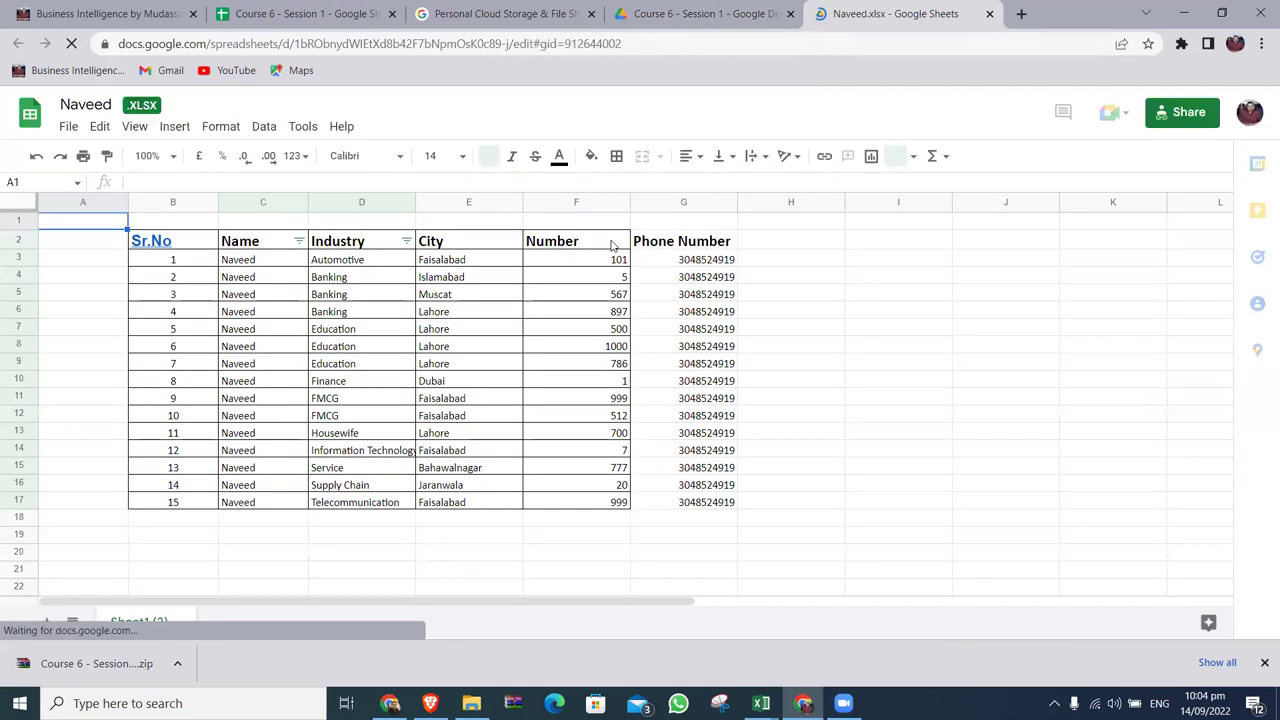
{"action": "left_click", "coordinate": [604, 203]}
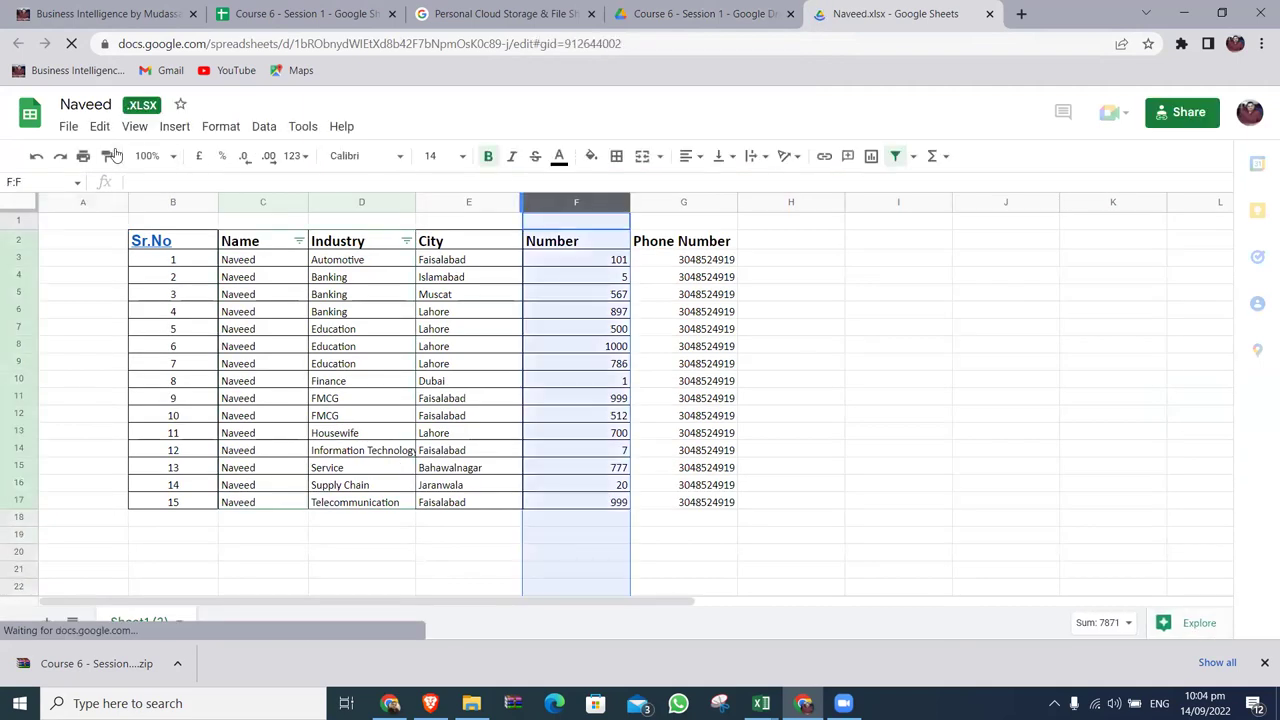
{"action": "key", "text": "ctrl+c"}
{"action": "left_click", "coordinate": [656, 203]}
{"action": "left_click", "coordinate": [806, 294]}
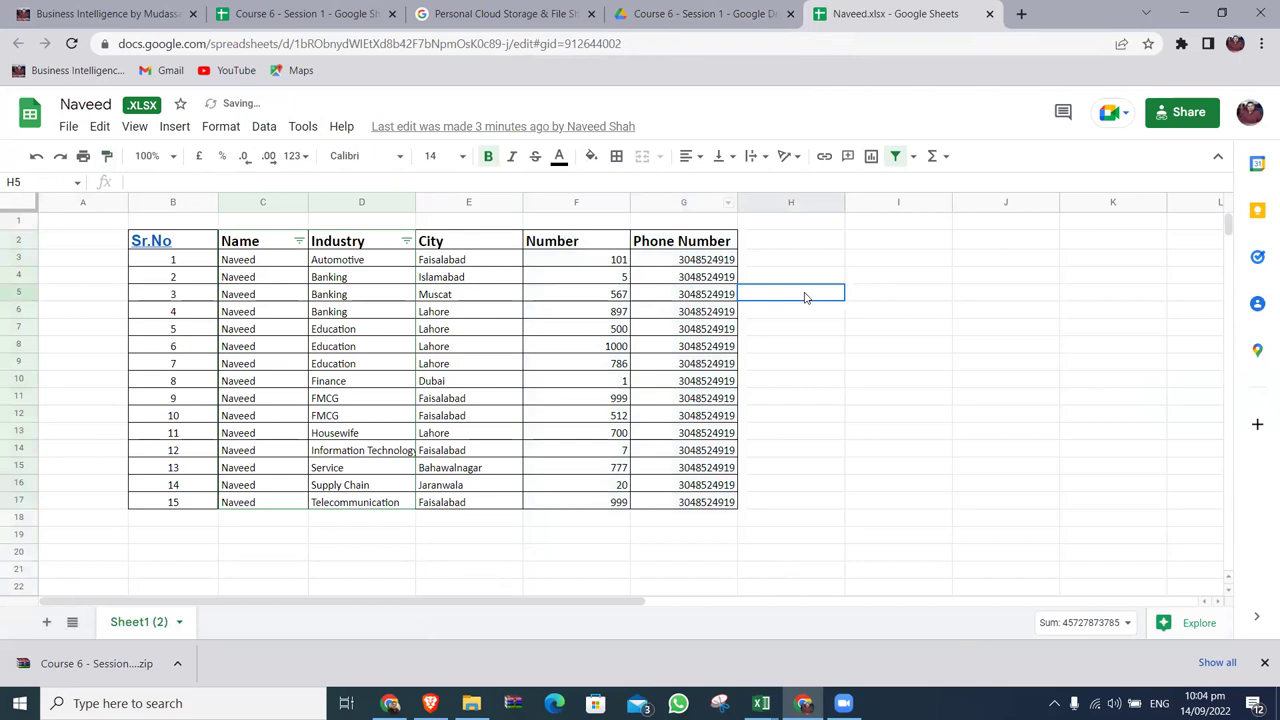
{"action": "left_click", "coordinate": [989, 14]}
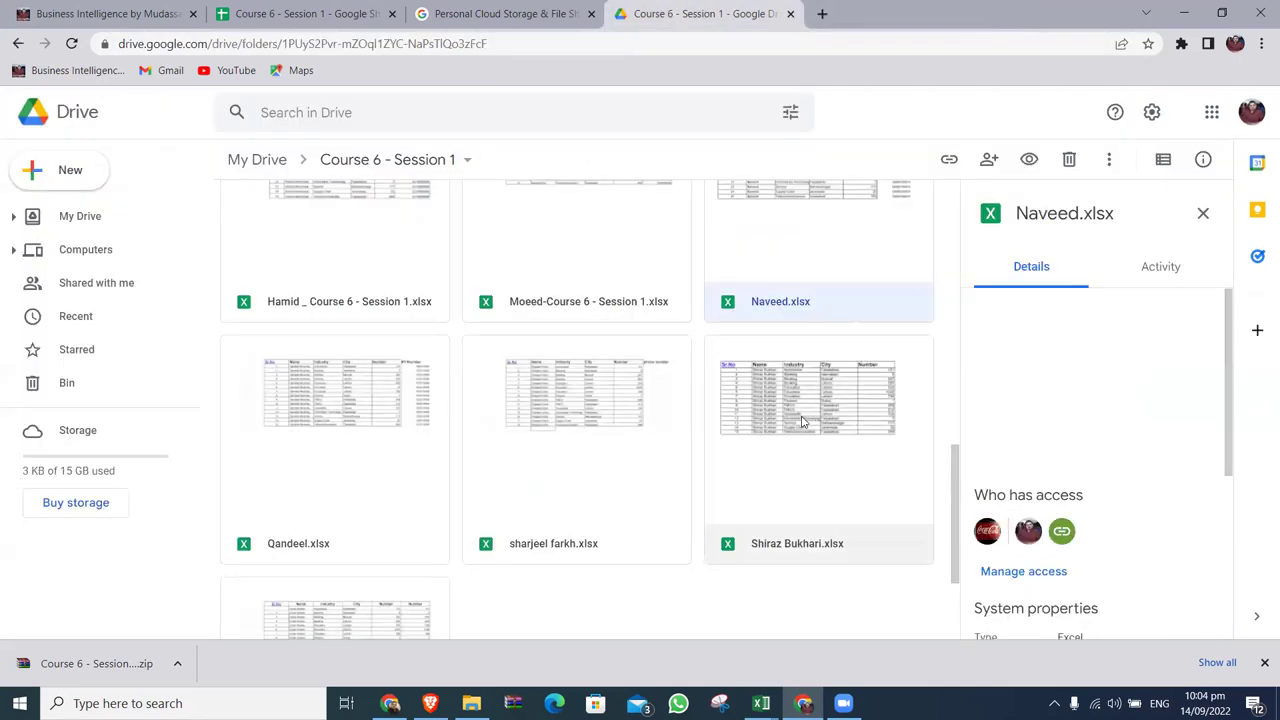
In another workbook, paste column F's formatting only onto column G and close it.
{"action": "scroll", "coordinate": [806, 420], "scroll_direction": "down", "scroll_amount": 3}
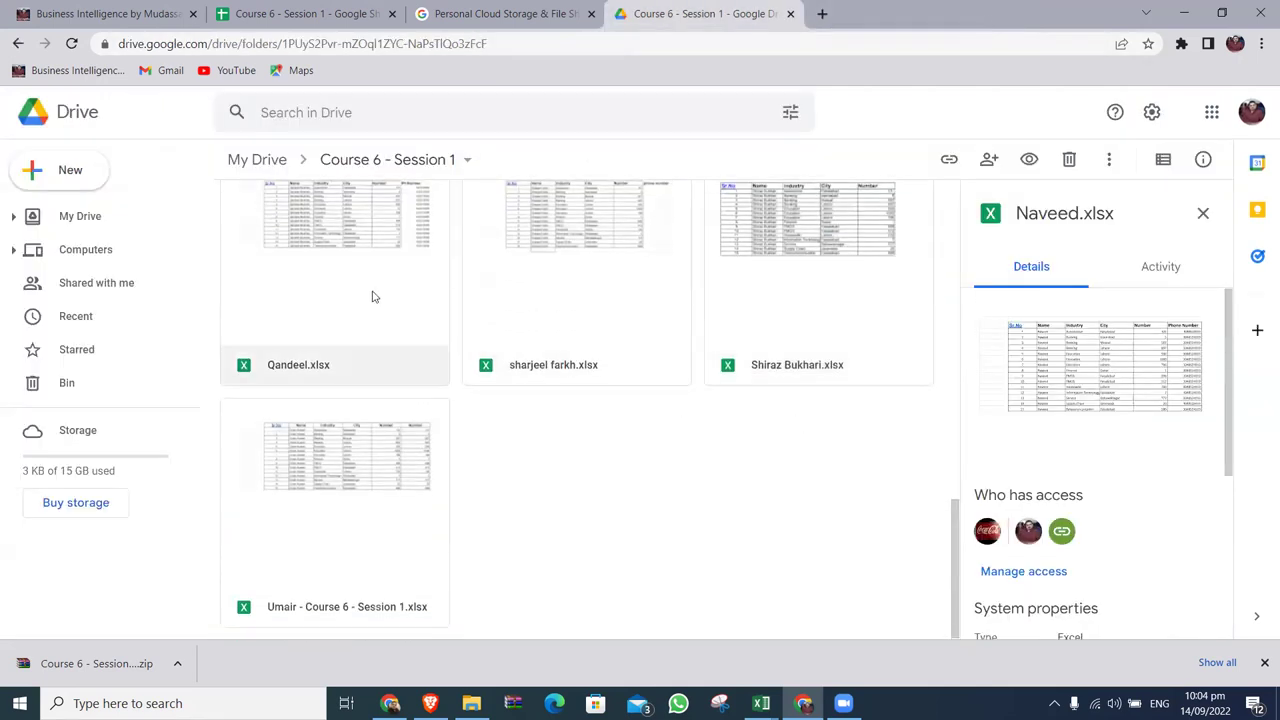
{"action": "double_click", "coordinate": [373, 293]}
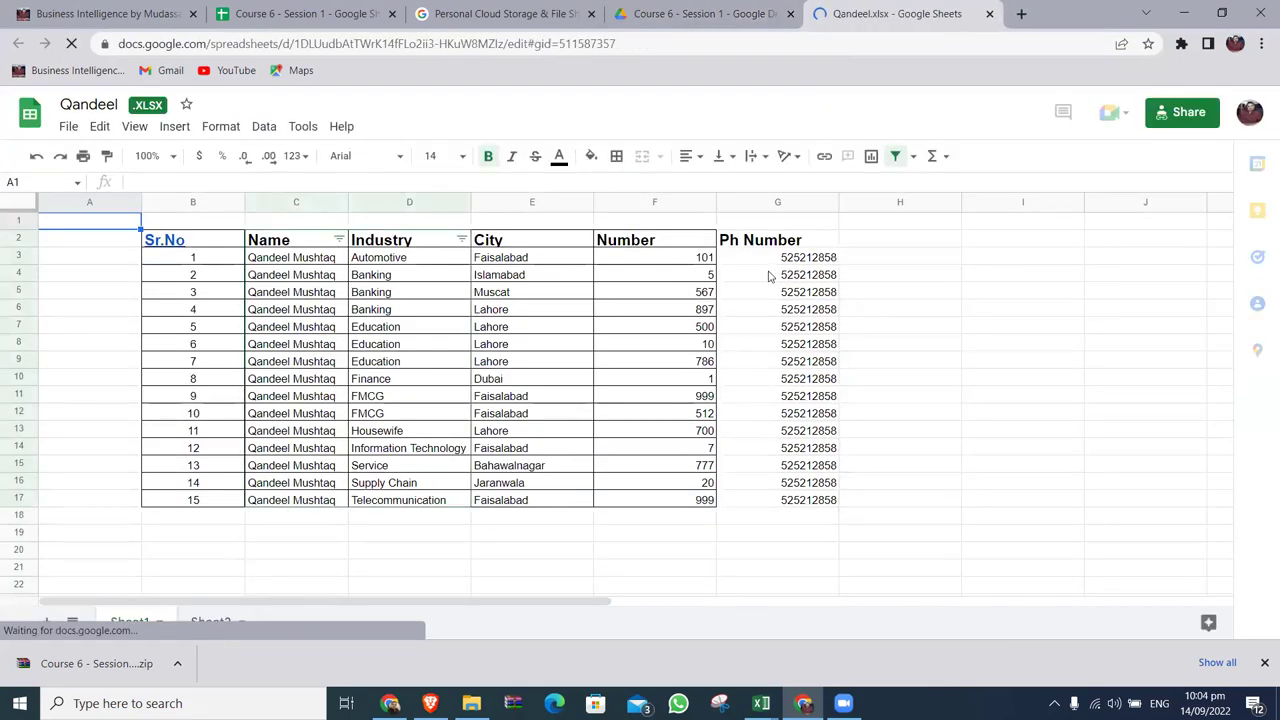
{"action": "left_click", "coordinate": [663, 206]}
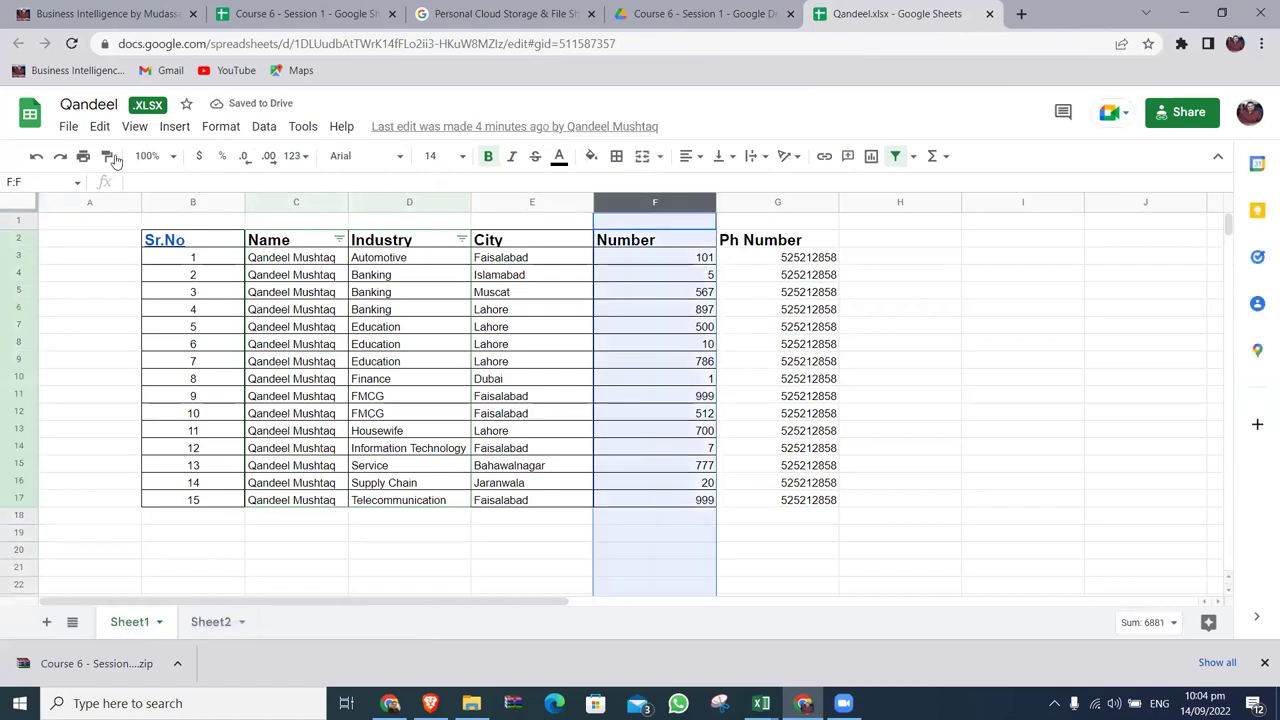
{"action": "left_click", "coordinate": [776, 206]}
{"action": "key", "text": "ctrl+alt+v"}
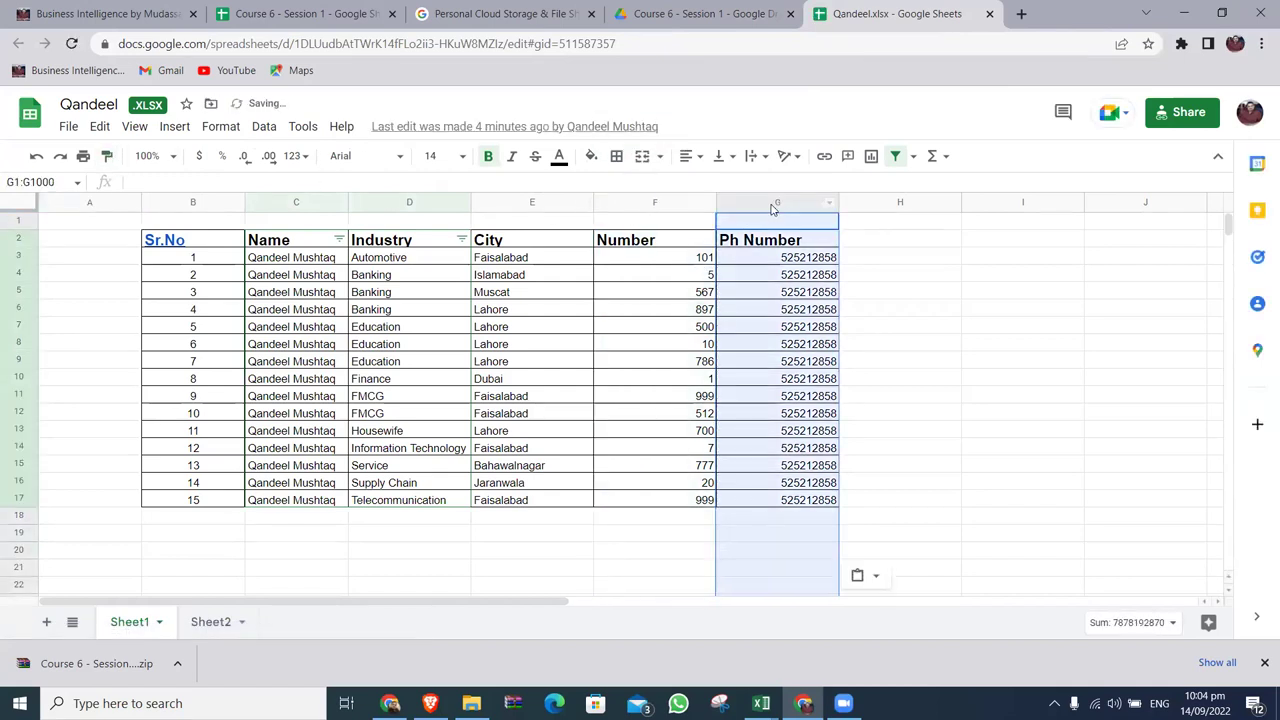
{"action": "left_click", "coordinate": [895, 279]}
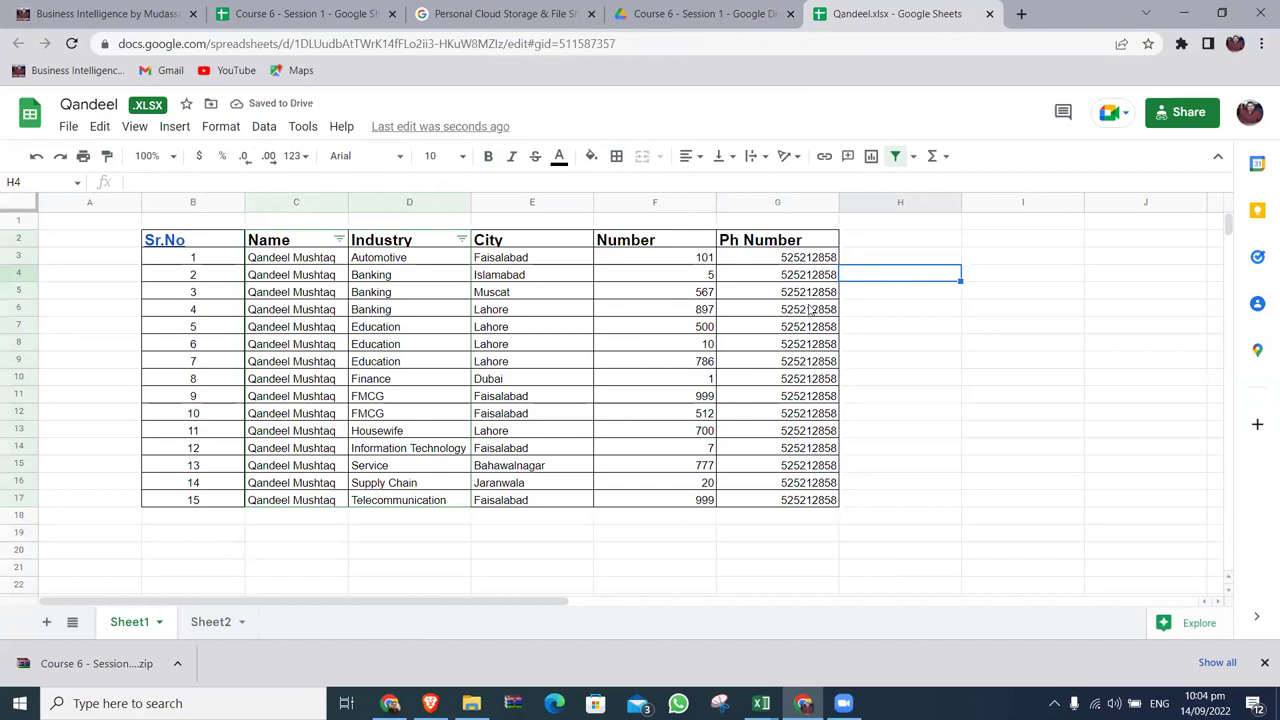
{"action": "left_click", "coordinate": [989, 14]}
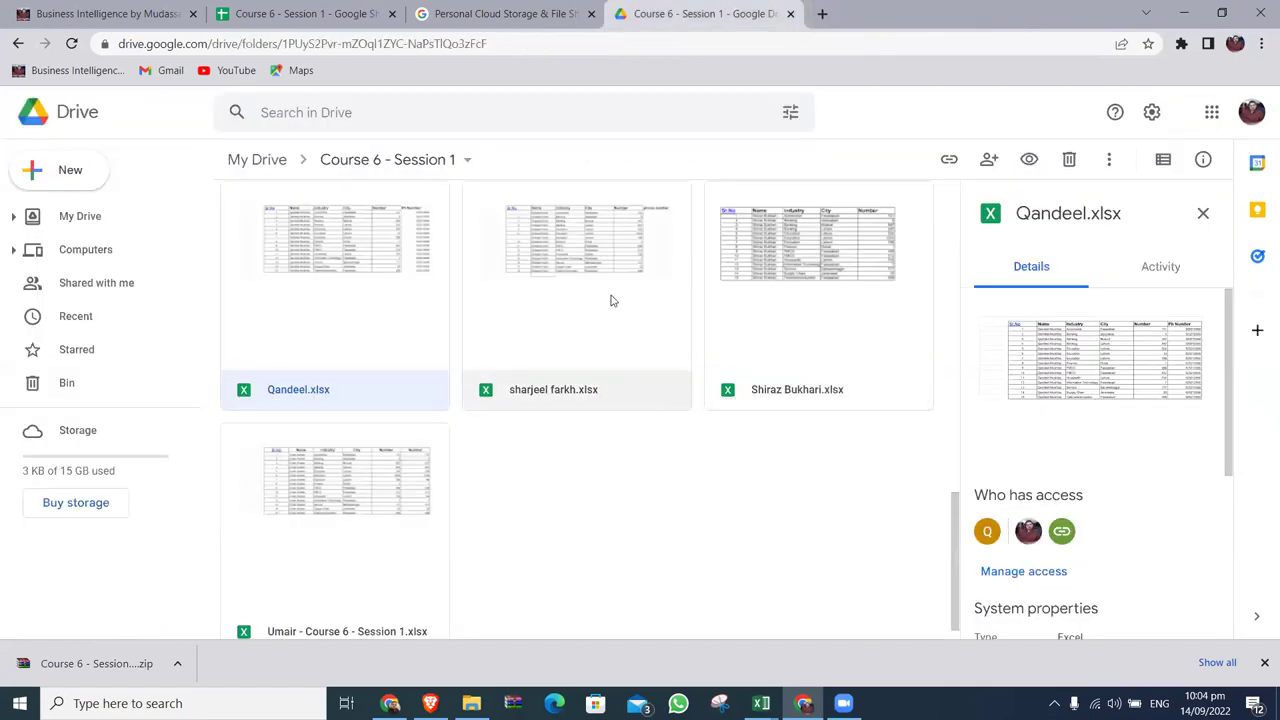
Open two more student workbooks in Sheets to check their phone number columns, closing each.
{"action": "double_click", "coordinate": [611, 299]}
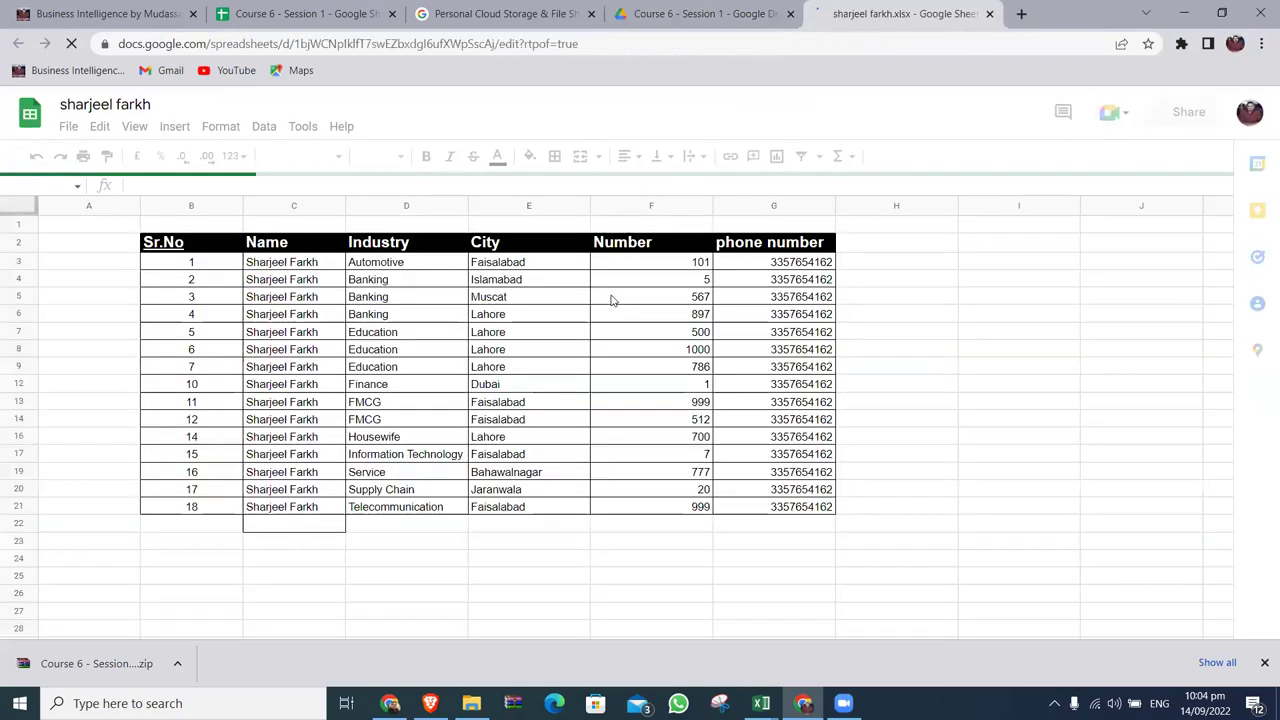
{"action": "left_click", "coordinate": [988, 16]}
{"action": "double_click", "coordinate": [787, 274]}
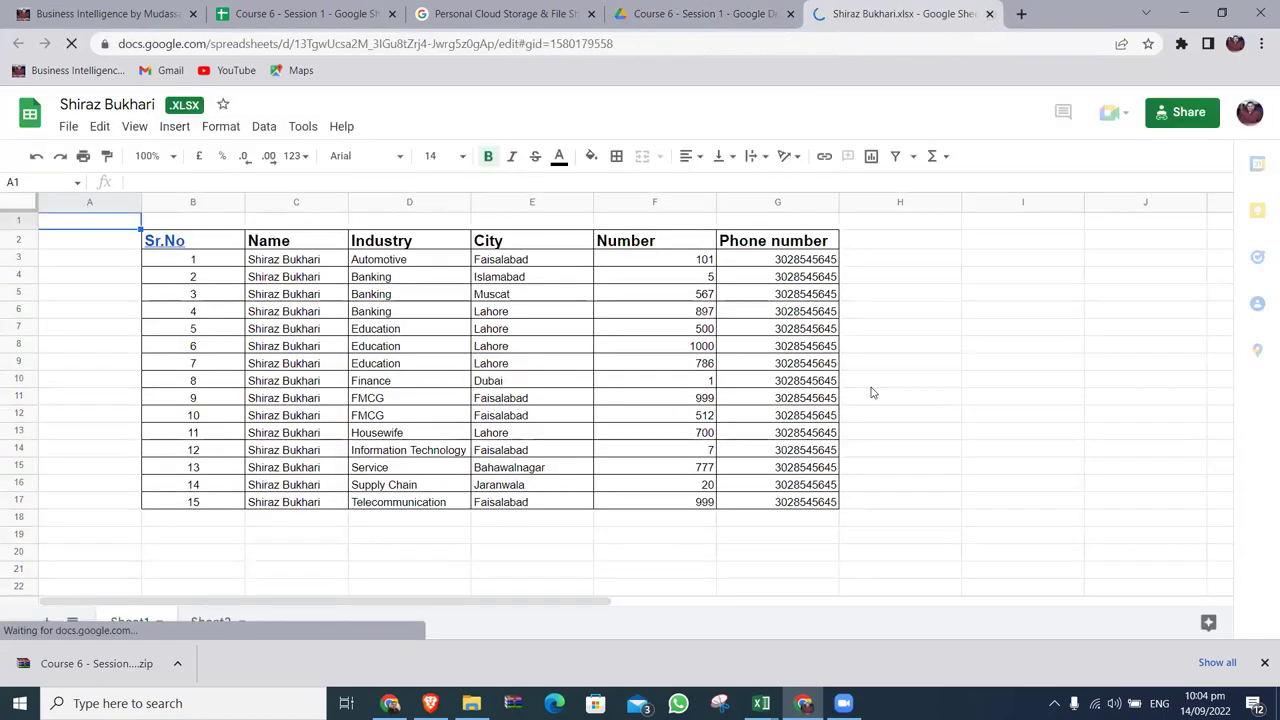
{"action": "key", "text": "ctrl+w"}
Check the last student workbook in the folder, then switch to the Business Intelligence training website.
{"action": "scroll", "coordinate": [871, 392], "scroll_direction": "down", "scroll_amount": 1}
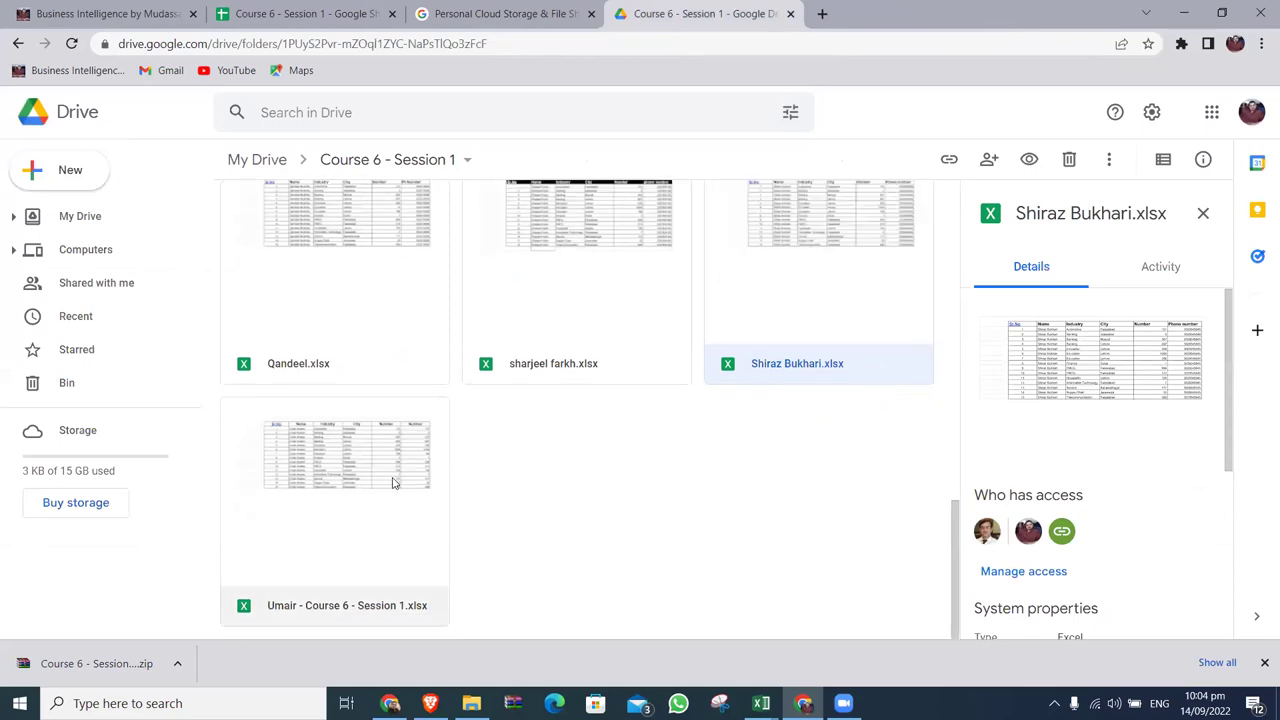
{"action": "double_click", "coordinate": [393, 484]}
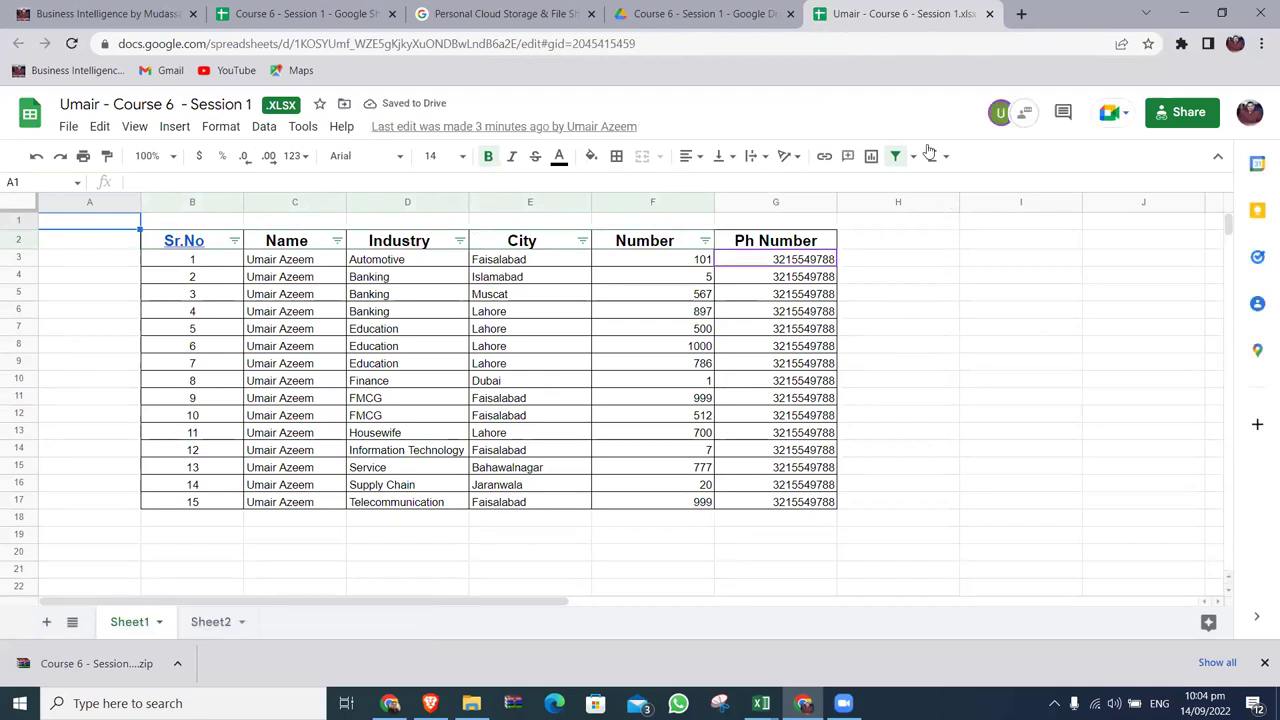
{"action": "left_click", "coordinate": [990, 14]}
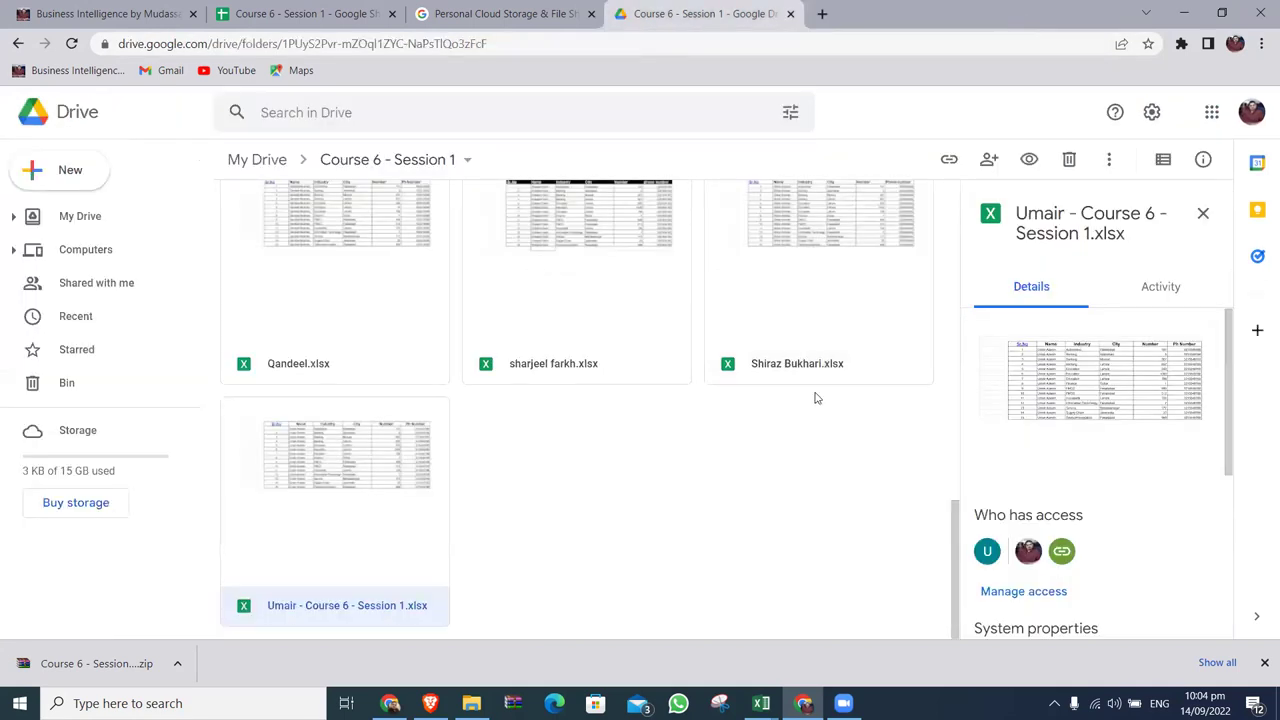
{"action": "scroll", "coordinate": [815, 398], "scroll_direction": "up", "scroll_amount": 5}
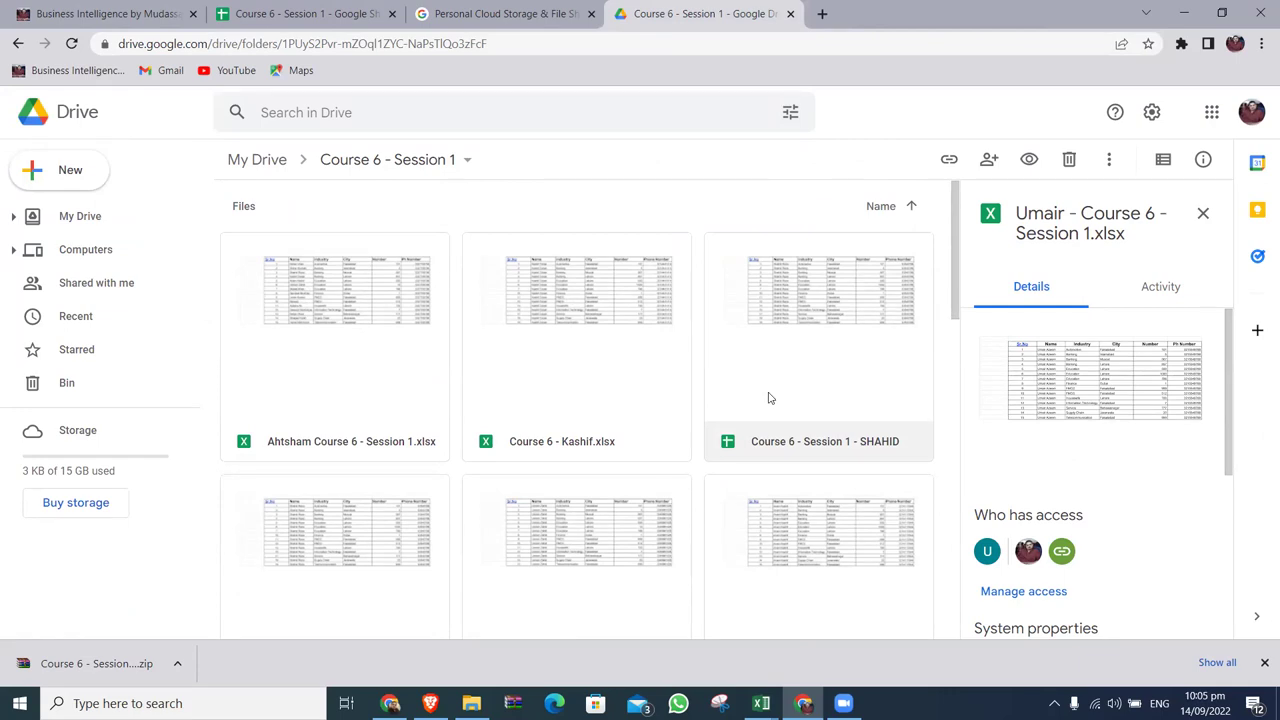
{"action": "left_click", "coordinate": [106, 14]}
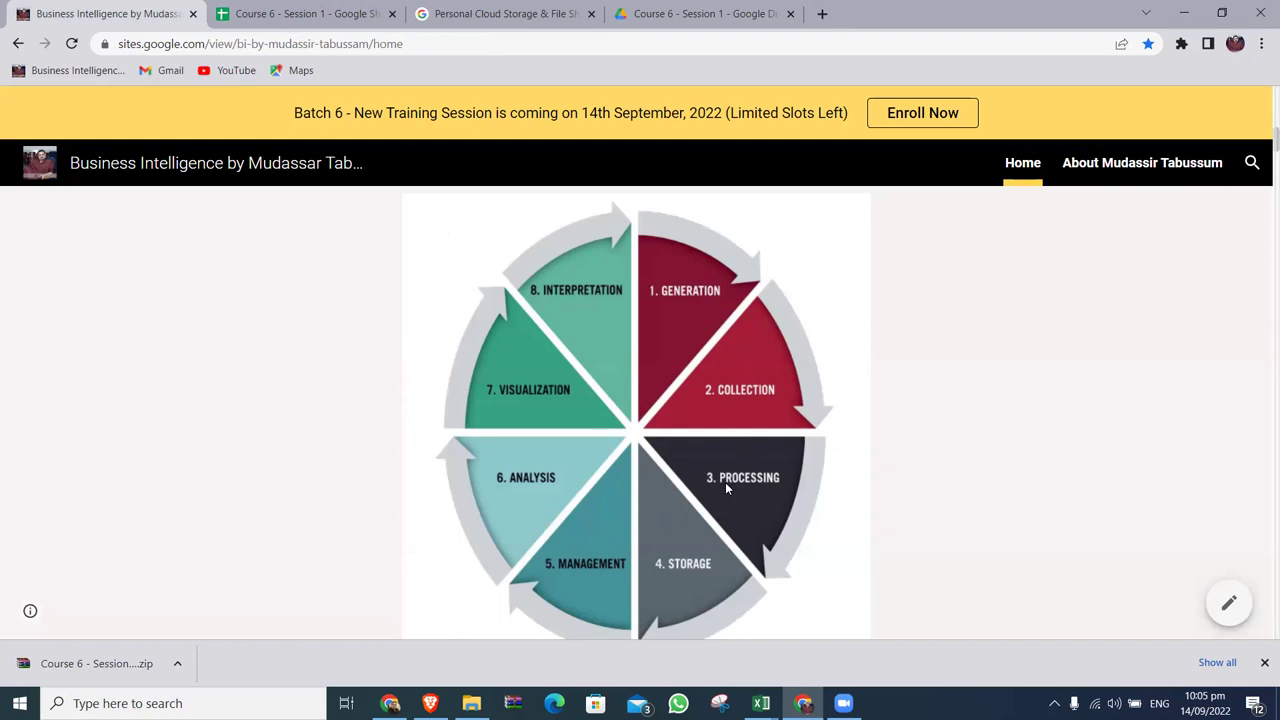
Switch to the Google Drive 'Course 6 - Session 1' tab.
{"action": "left_click", "coordinate": [732, 14]}
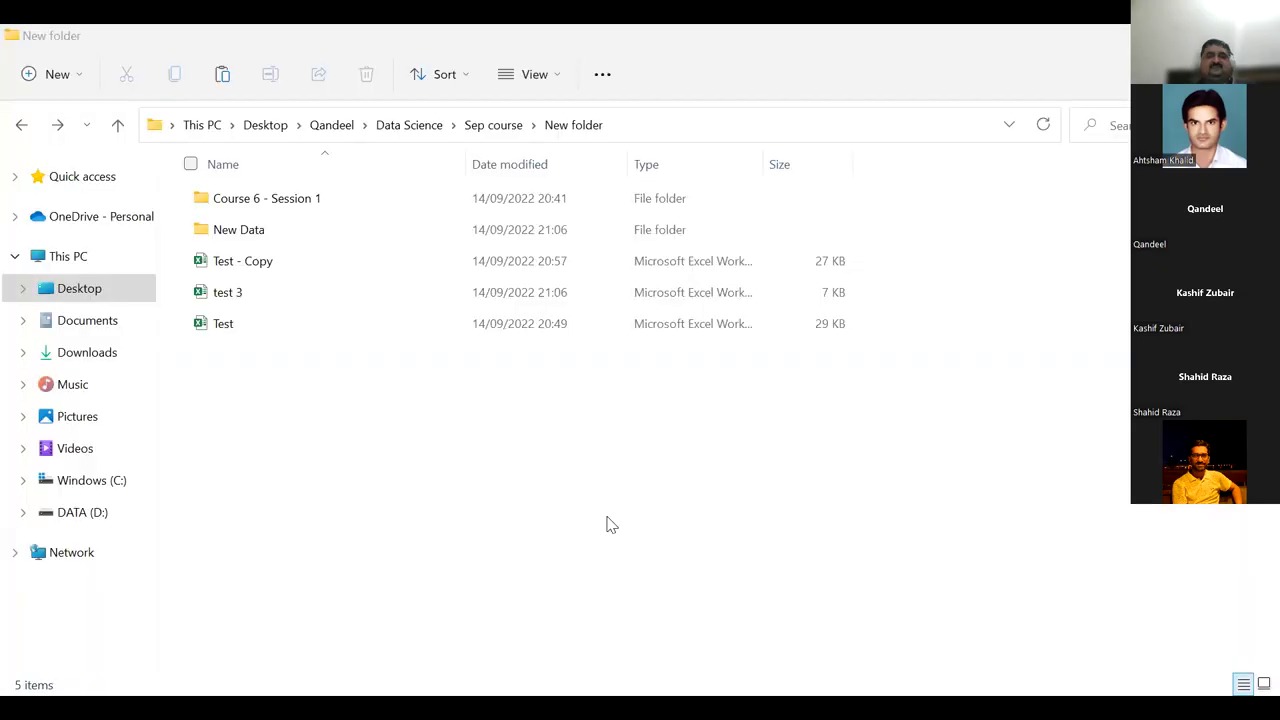
Bring the File Explorer New folder window into focus.
{"action": "left_click", "coordinate": [374, 462]}
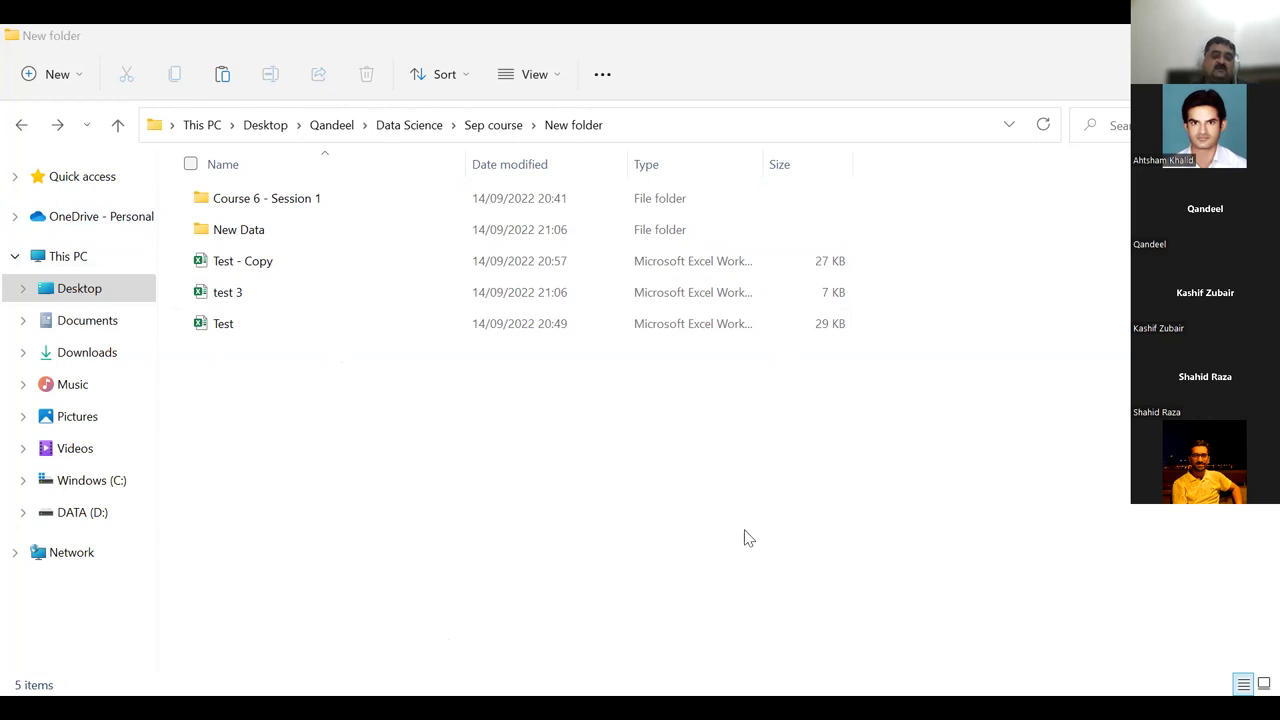
{"action": "left_click", "coordinate": [575, 557]}
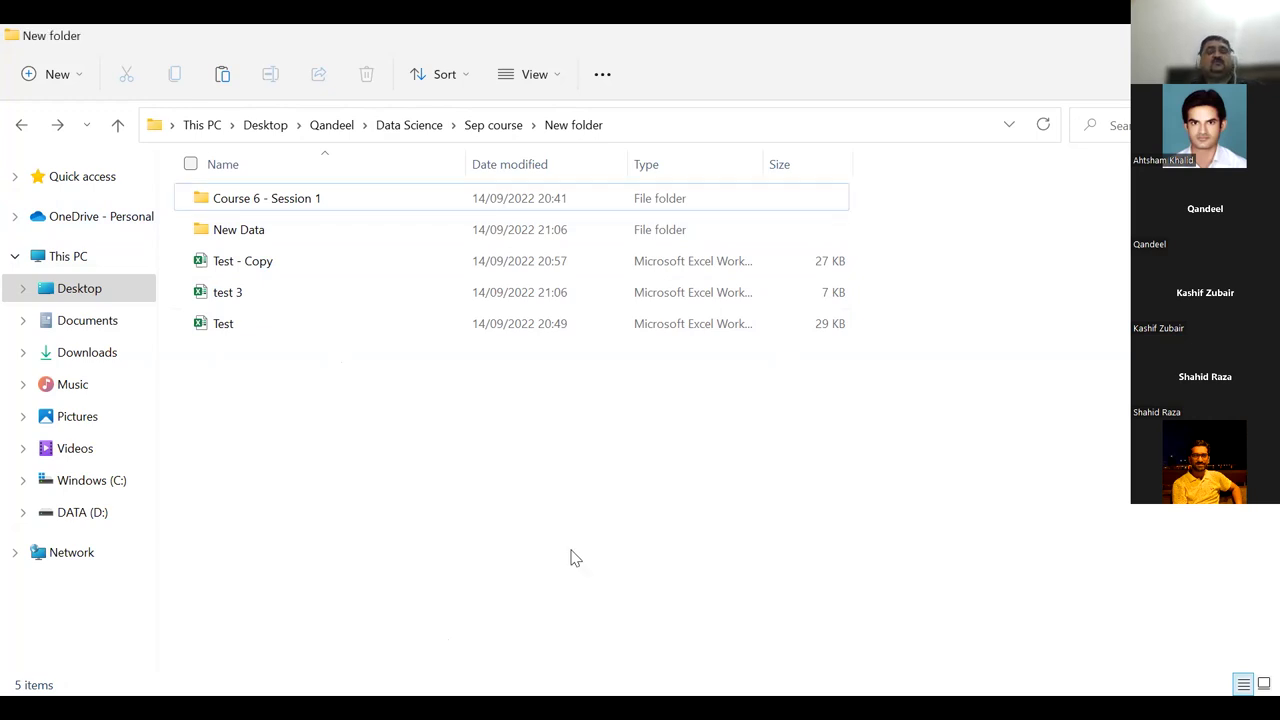
{"action": "key", "text": "Tab"}
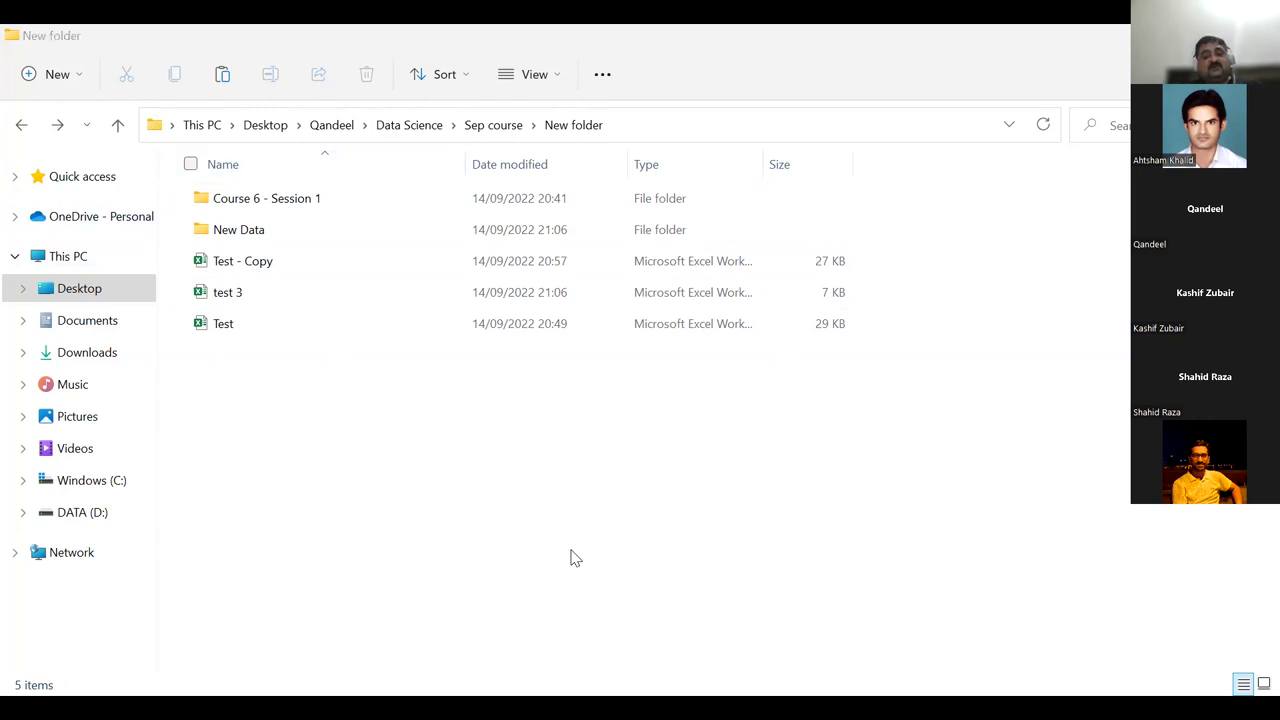
{"action": "left_click", "coordinate": [472, 462]}
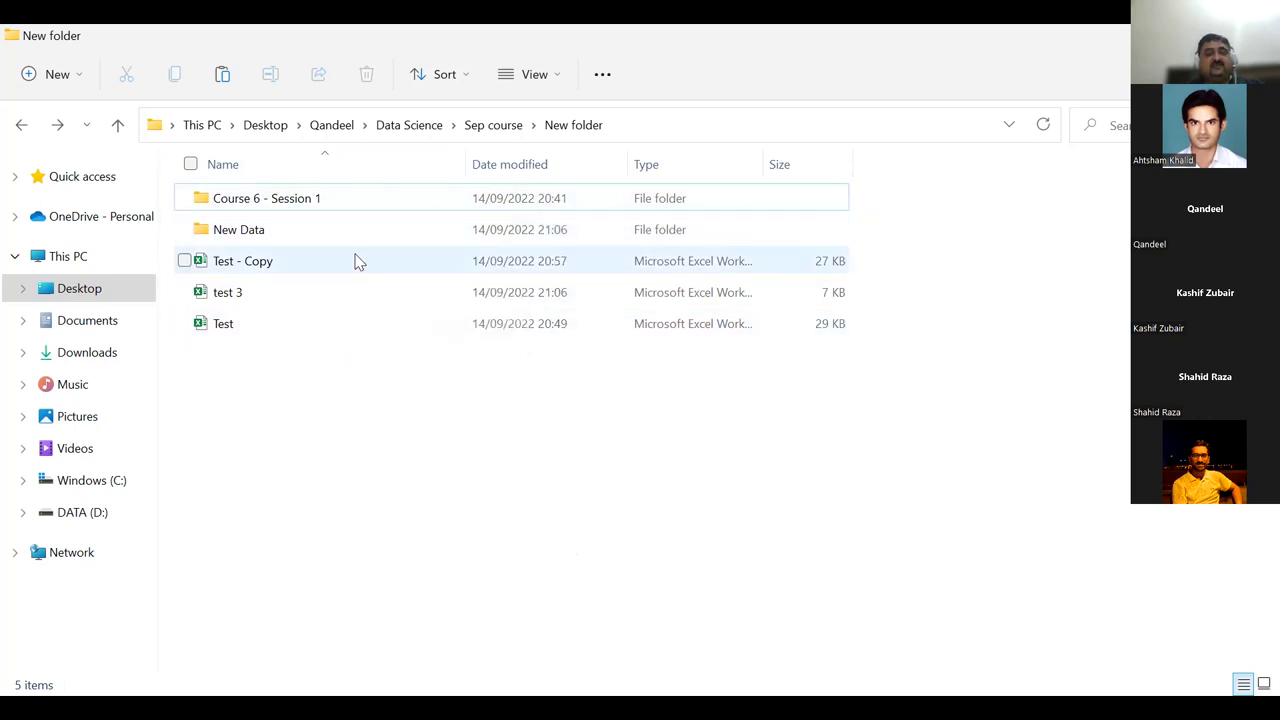
Look inside the New Data folder, then return to New folder and select test 3.
{"action": "left_click", "coordinate": [396, 226]}
{"action": "double_click", "coordinate": [396, 226]}
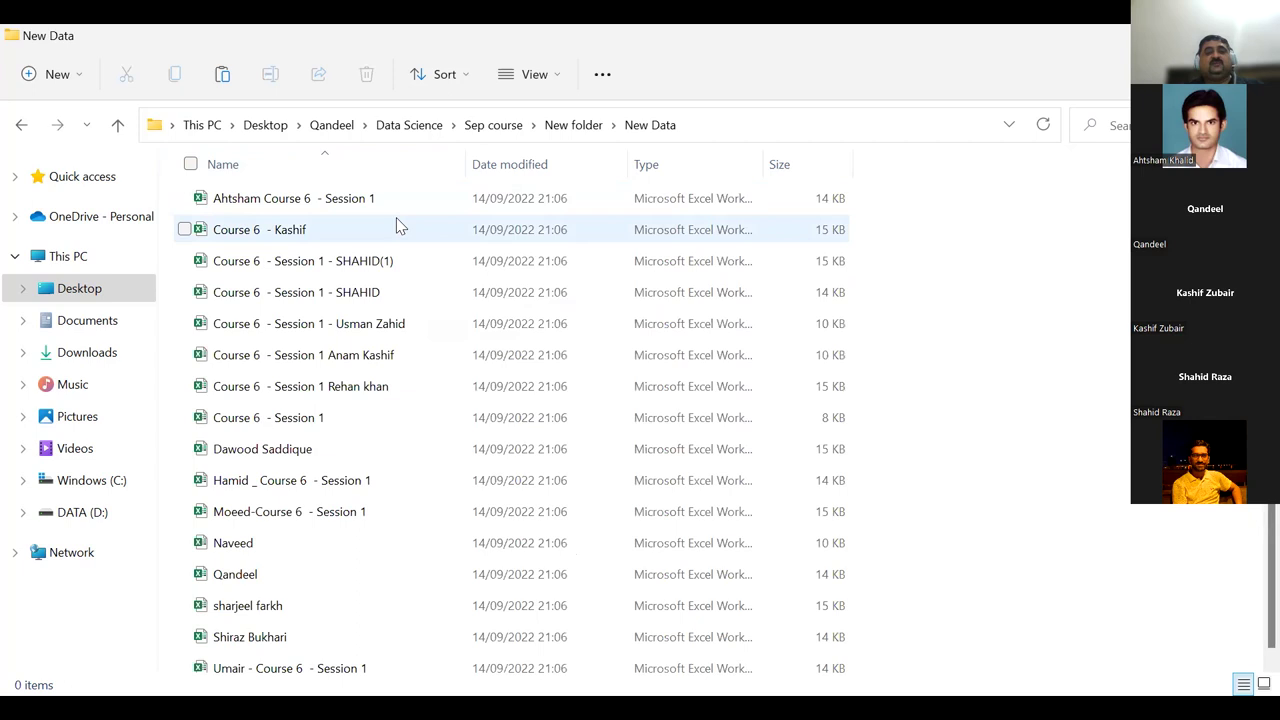
{"action": "key", "text": "alt+Left"}
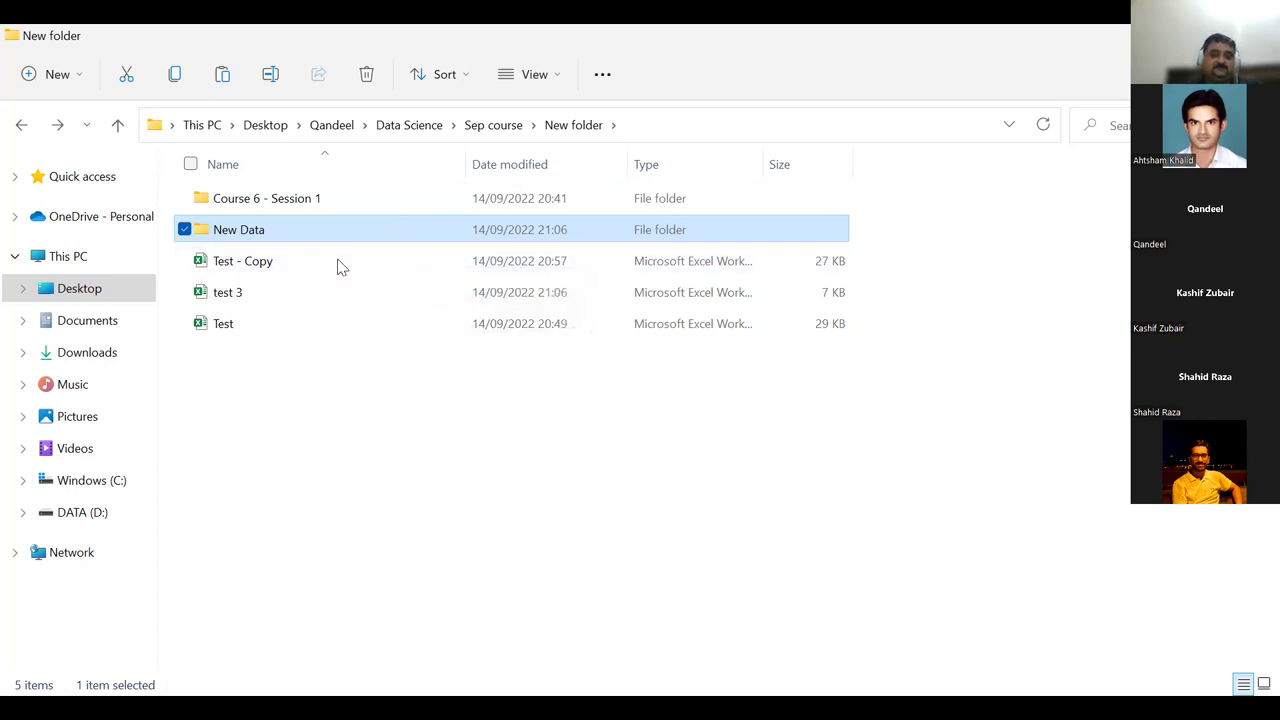
{"action": "left_click", "coordinate": [281, 289]}
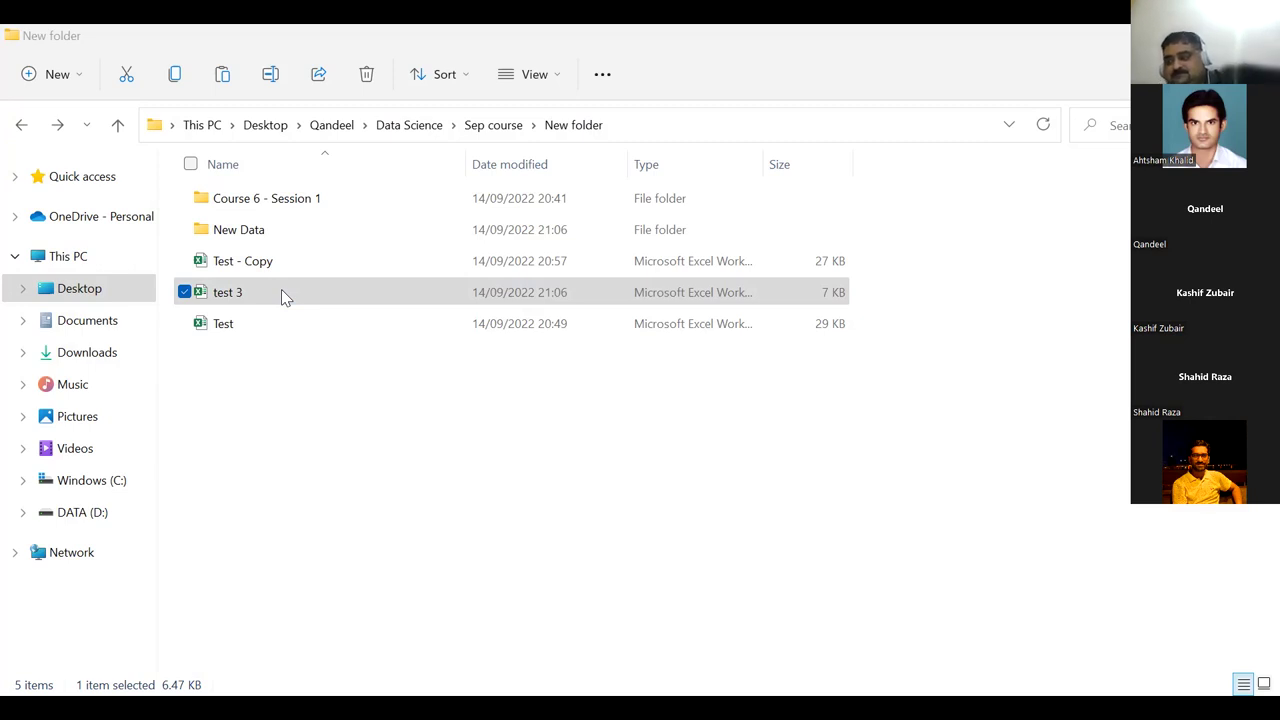
Look inside the Course 6 - Session 1 folder, then go back to New folder and select test 3.
{"action": "left_click", "coordinate": [547, 399]}
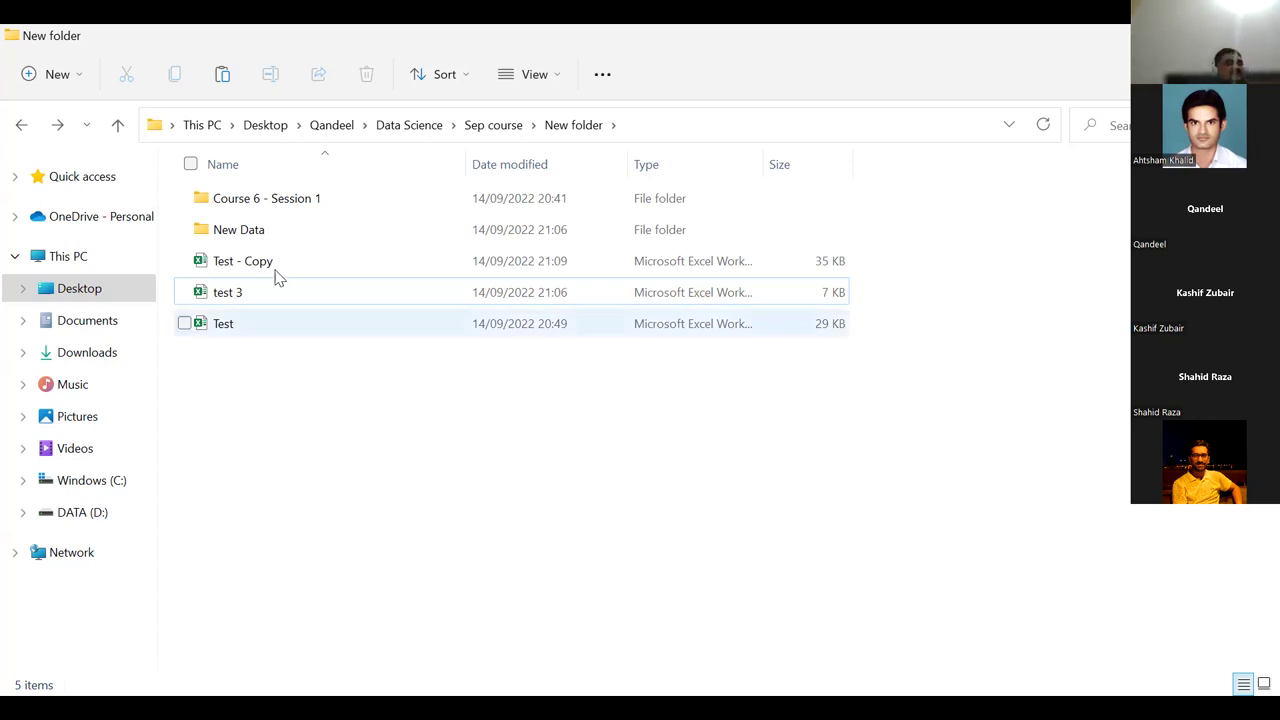
{"action": "double_click", "coordinate": [306, 204]}
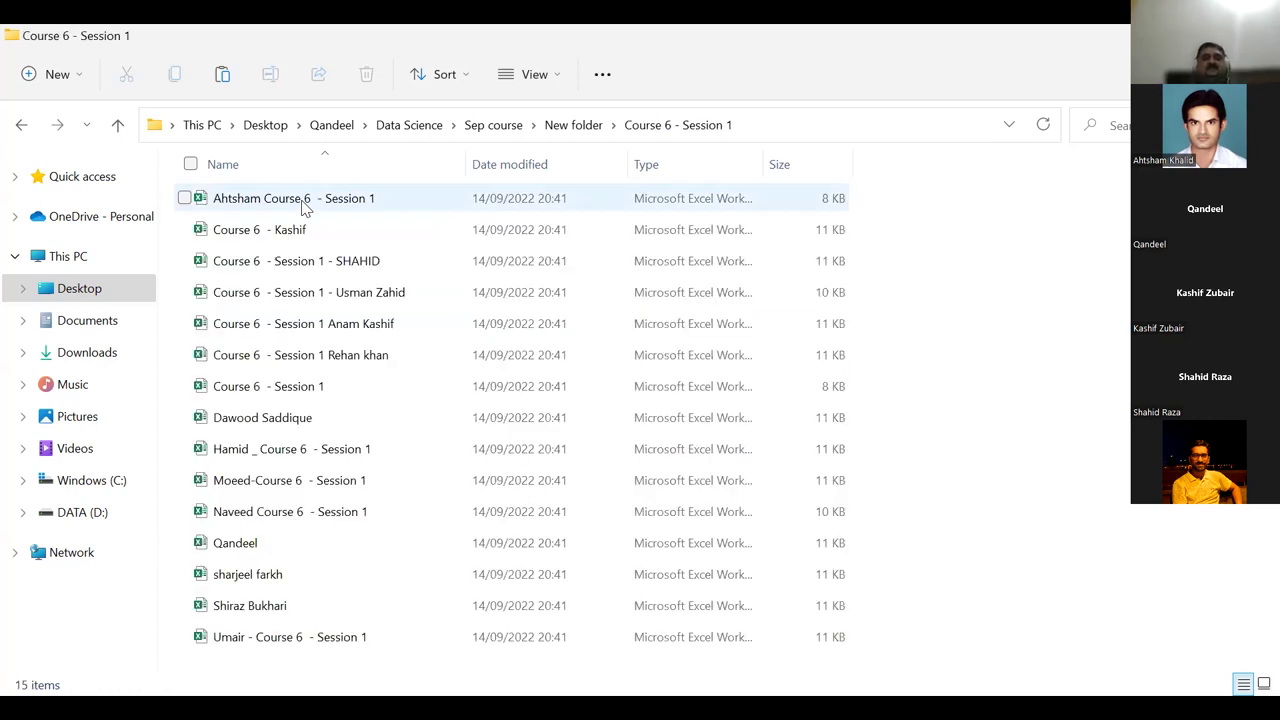
{"action": "left_click", "coordinate": [22, 127]}
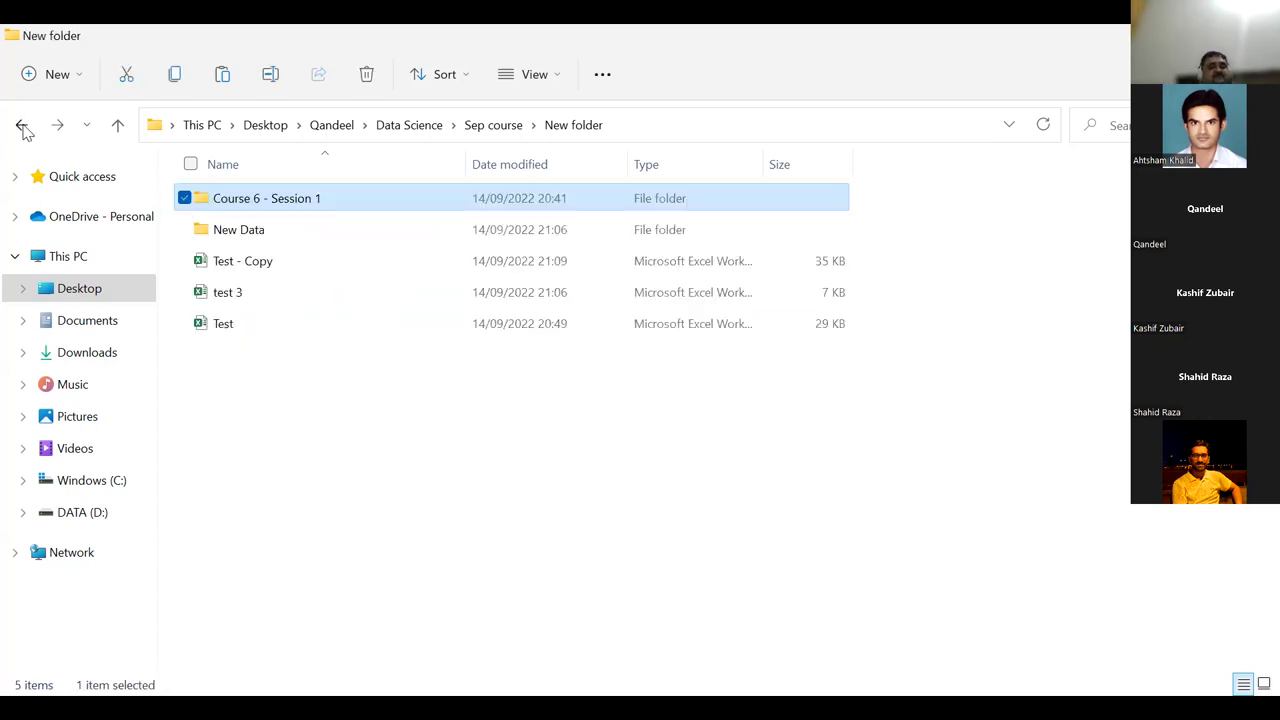
{"action": "left_click", "coordinate": [224, 294]}
Open the empty test 3 workbook in Excel and glance at the Get Data source list.
{"action": "double_click", "coordinate": [222, 294]}
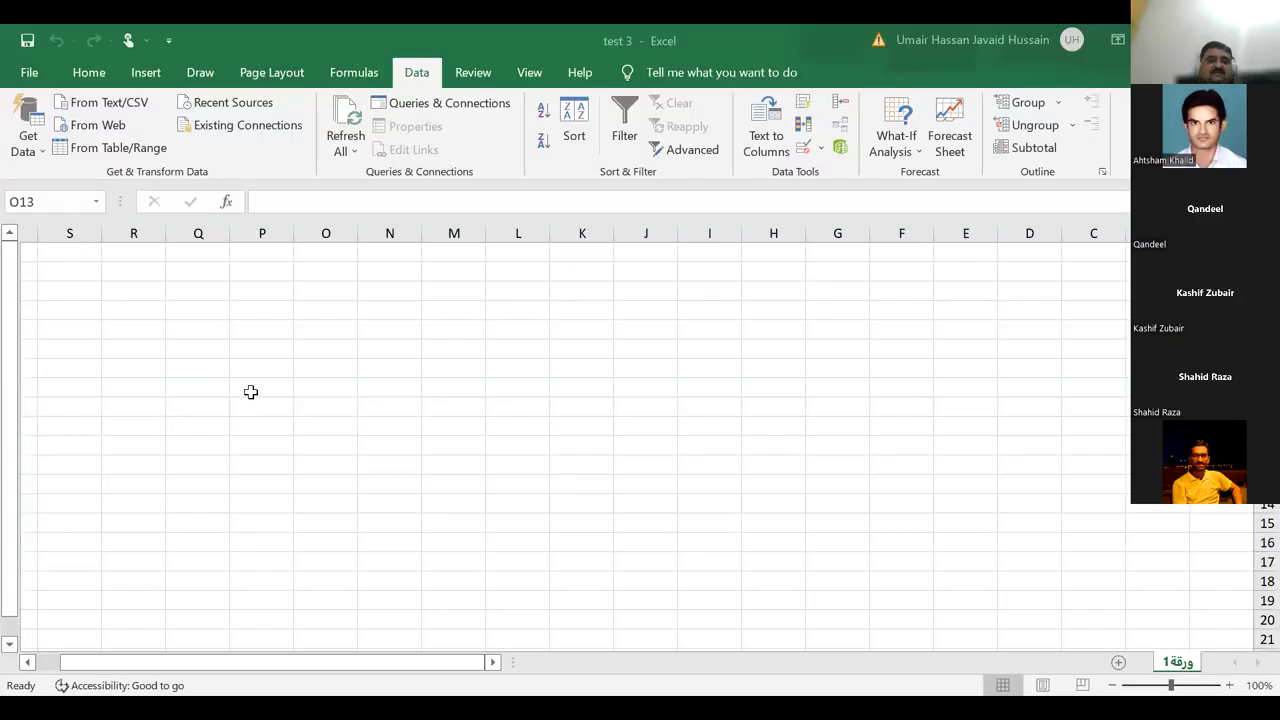
{"action": "left_click", "coordinate": [24, 158]}
{"action": "left_click", "coordinate": [363, 366]}
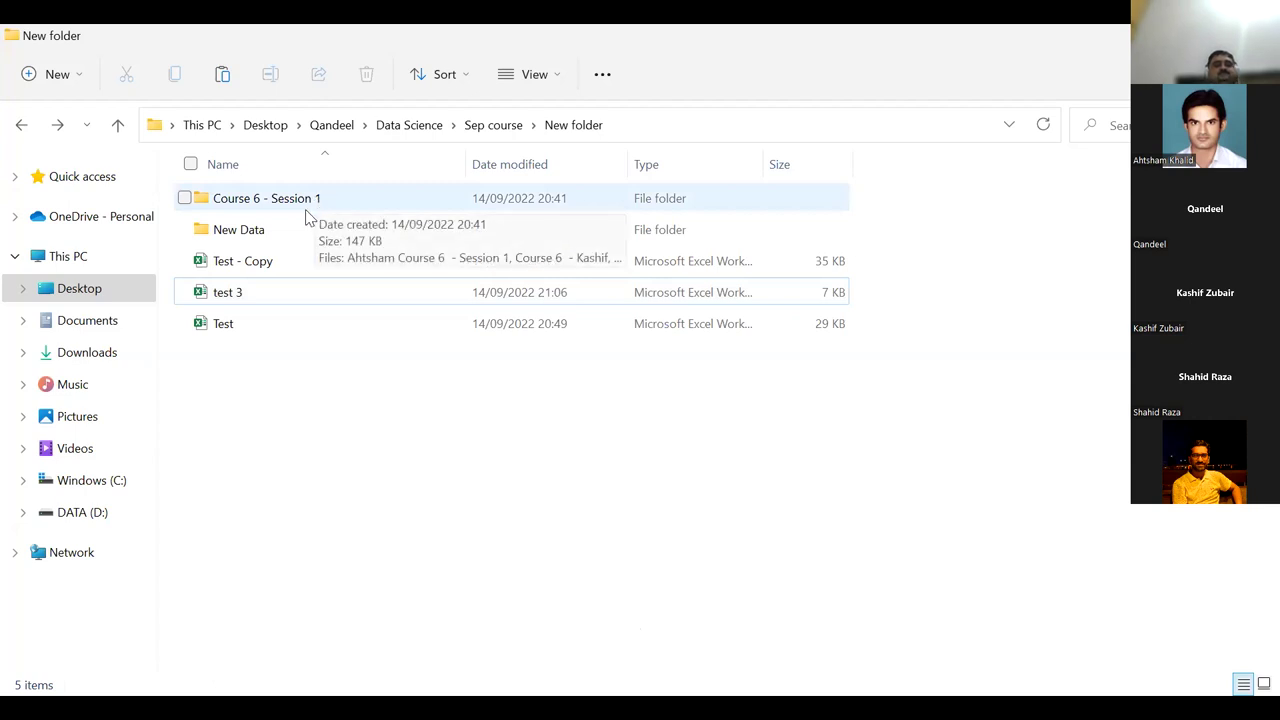
Reopen the test 3 workbook from File Explorer's New folder.
{"action": "left_click", "coordinate": [232, 292]}
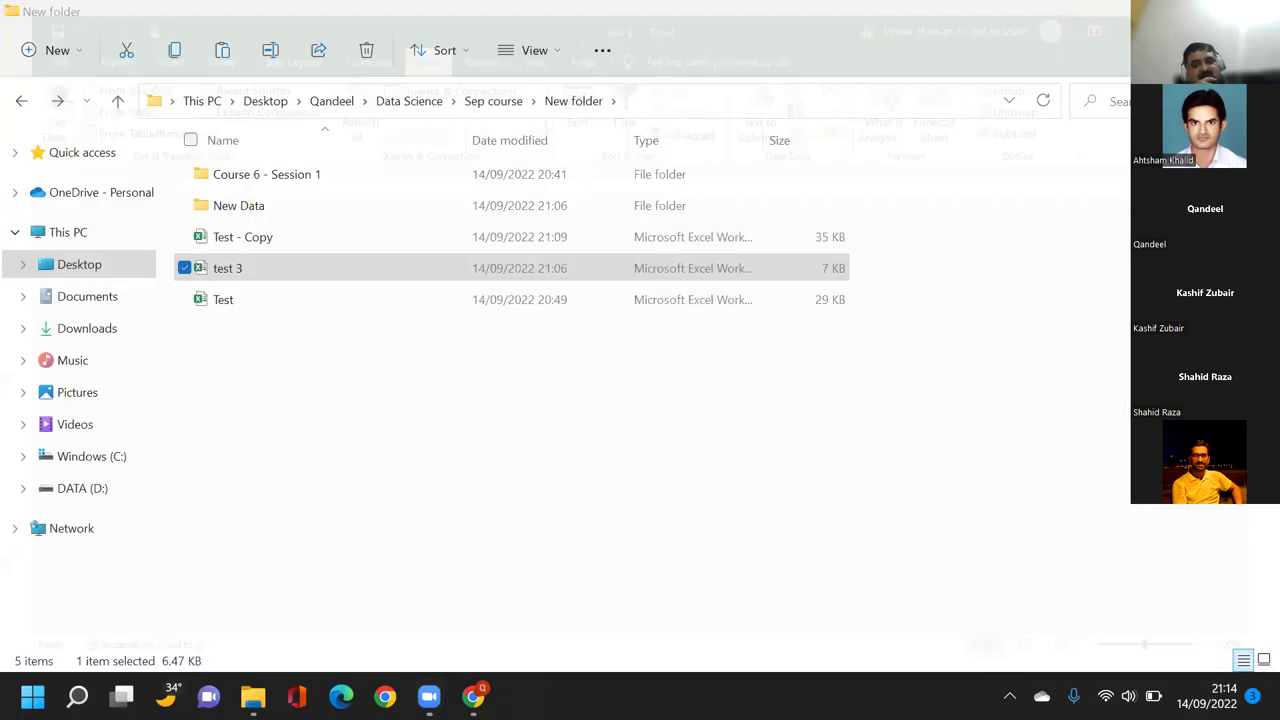
{"action": "left_click", "coordinate": [306, 320]}
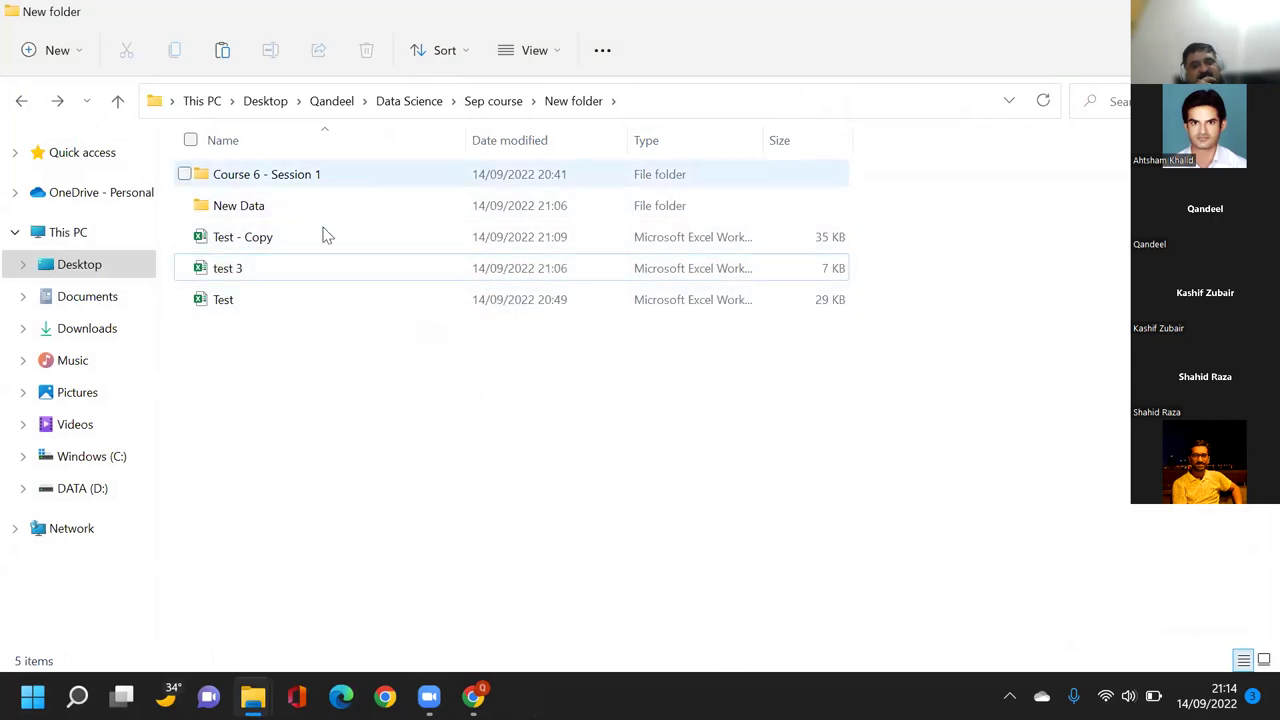
{"action": "double_click", "coordinate": [308, 267]}
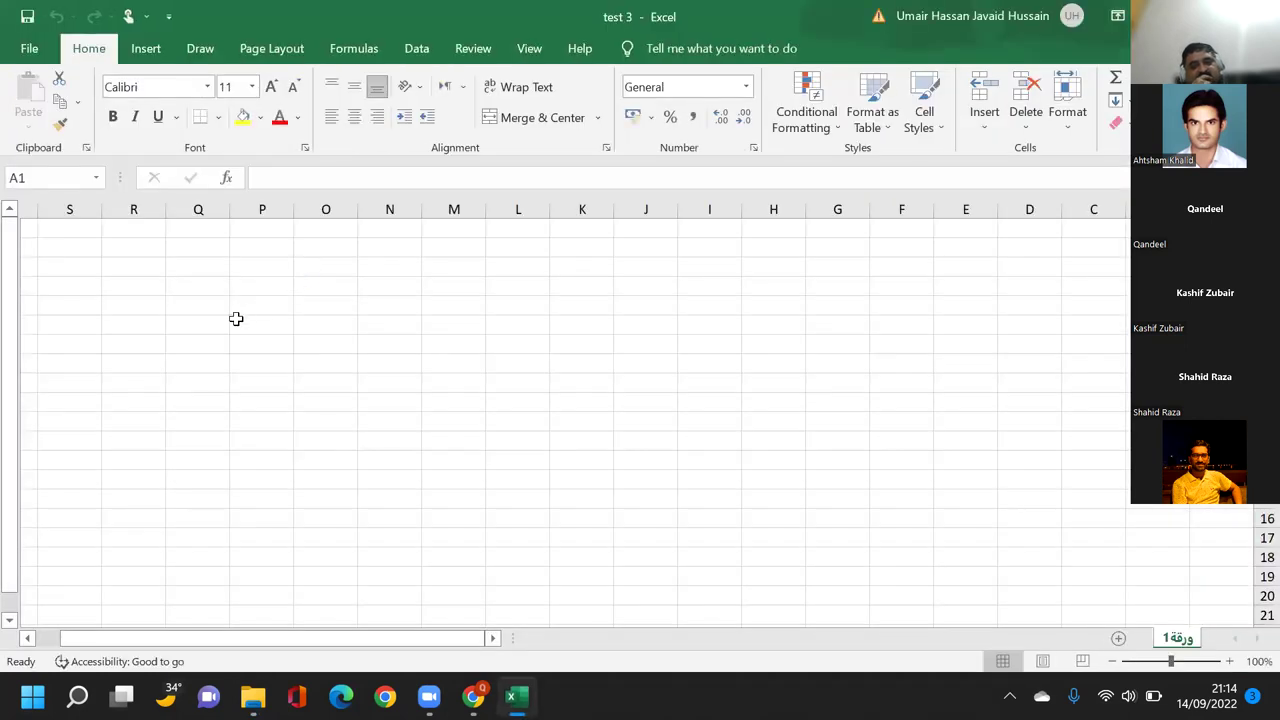
On the blank test 3 sheet, show the Data tab tools and return from the File view.
{"action": "left_click", "coordinate": [236, 318]}
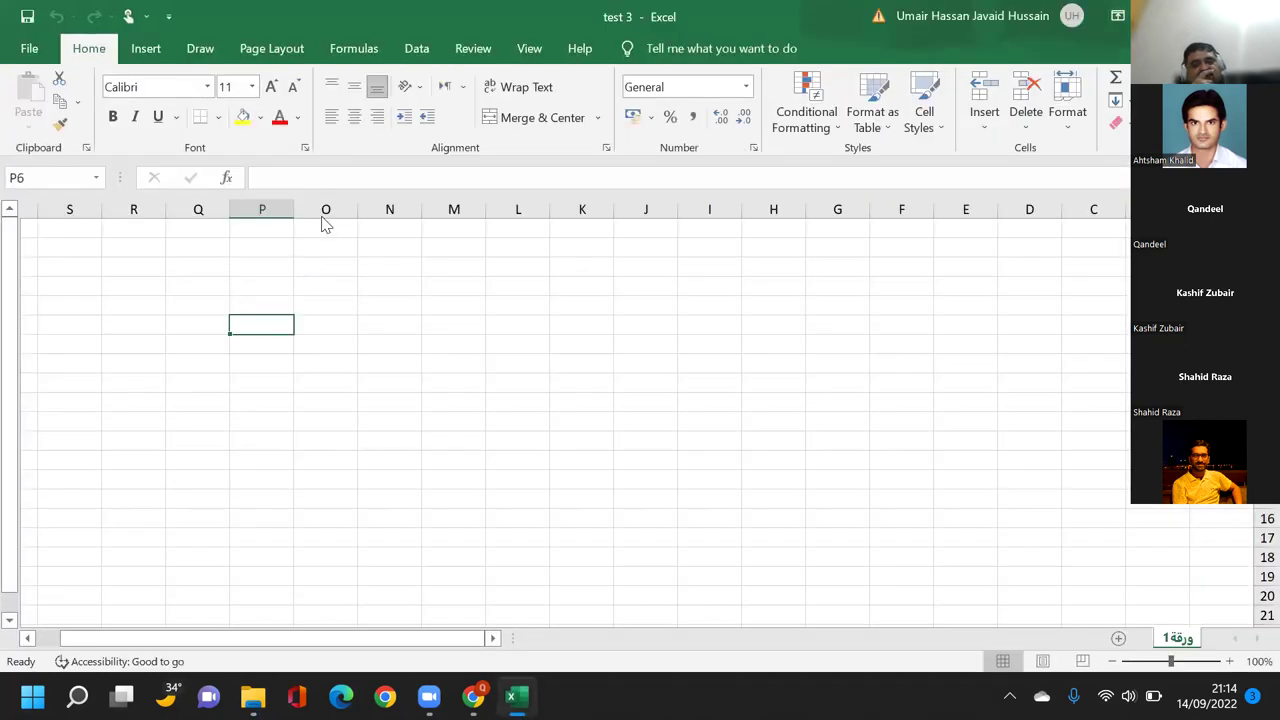
{"action": "left_click", "coordinate": [407, 48]}
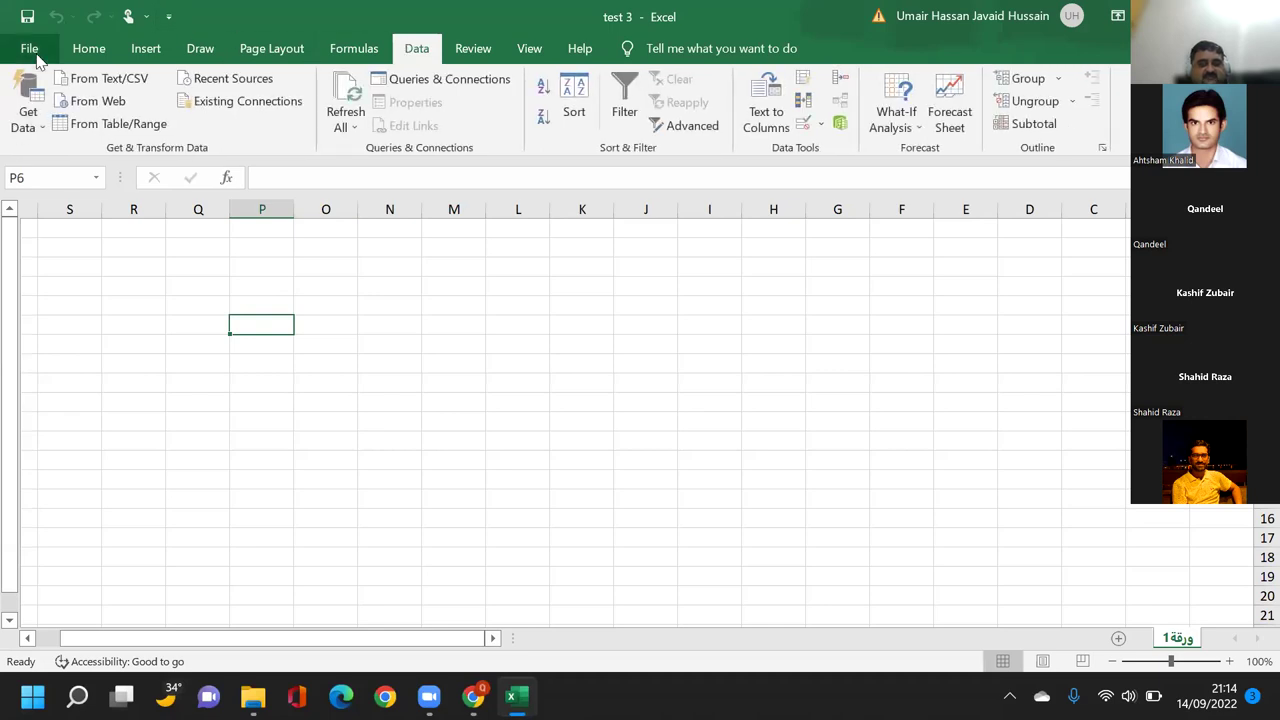
{"action": "left_click", "coordinate": [29, 48]}
{"action": "left_click", "coordinate": [30, 60]}
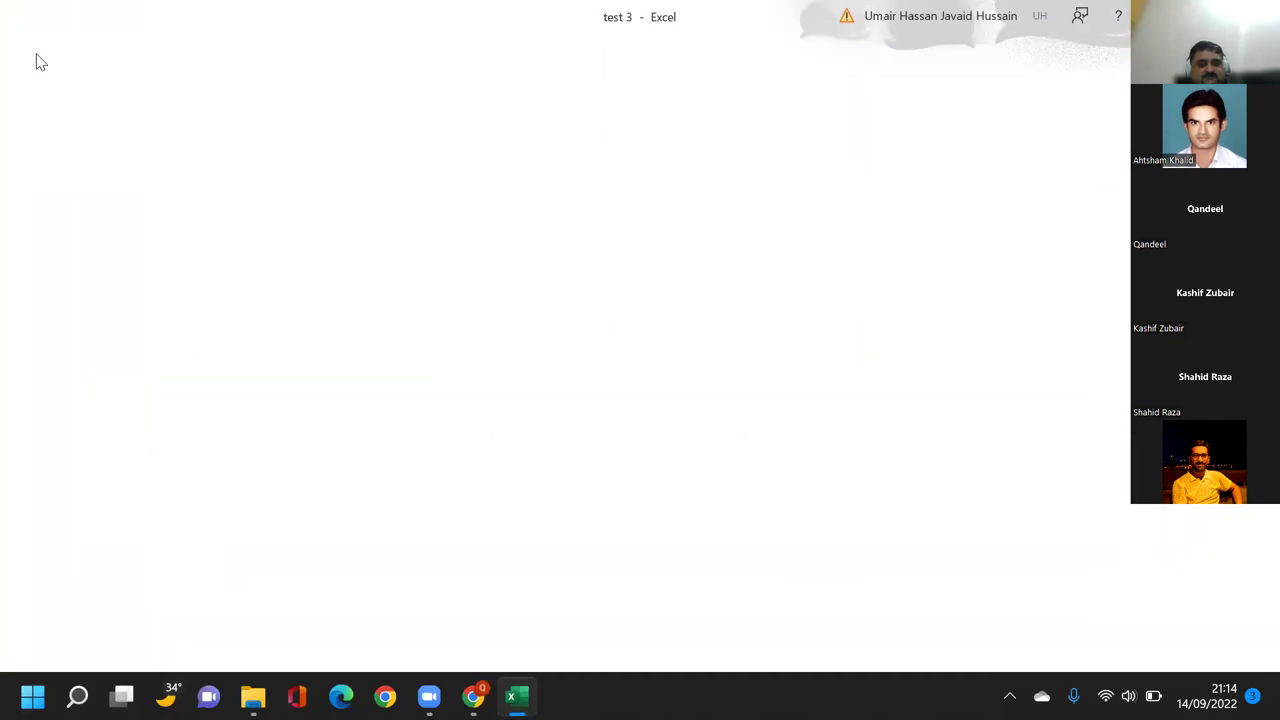
{"action": "left_click", "coordinate": [224, 352]}
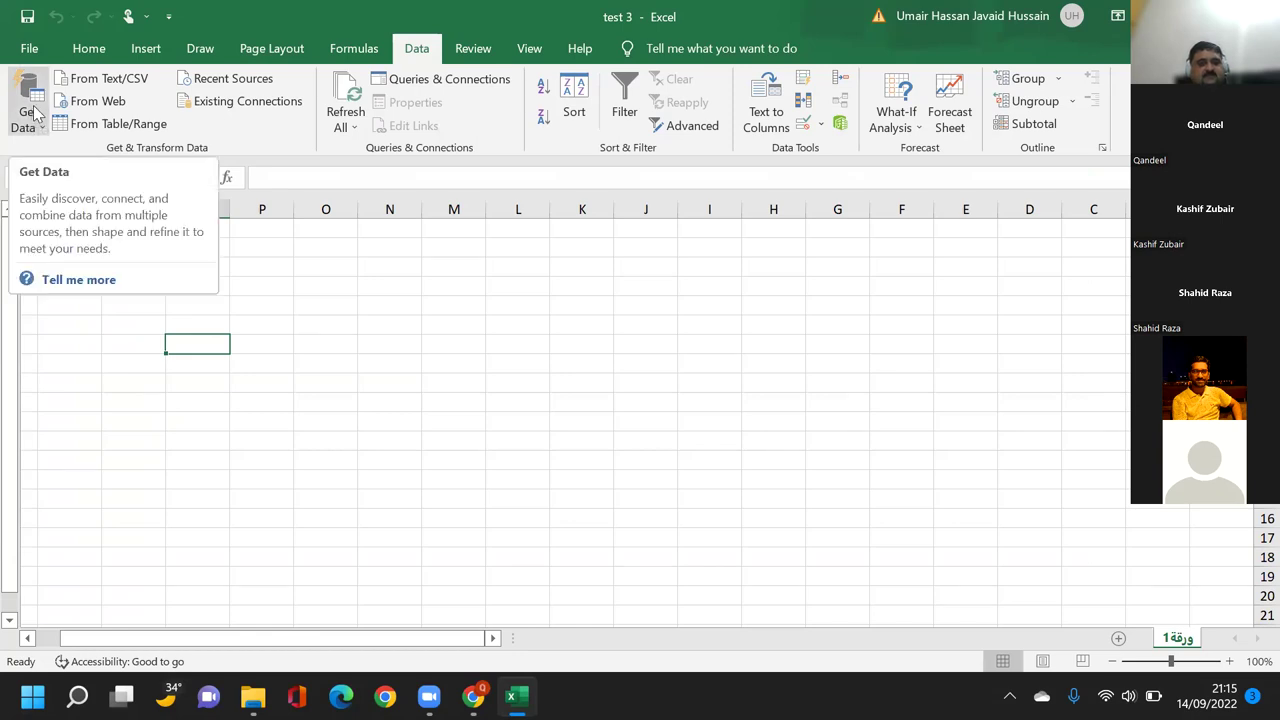
Start a Get Data > From File > From Folder import.
{"action": "left_click", "coordinate": [33, 113]}
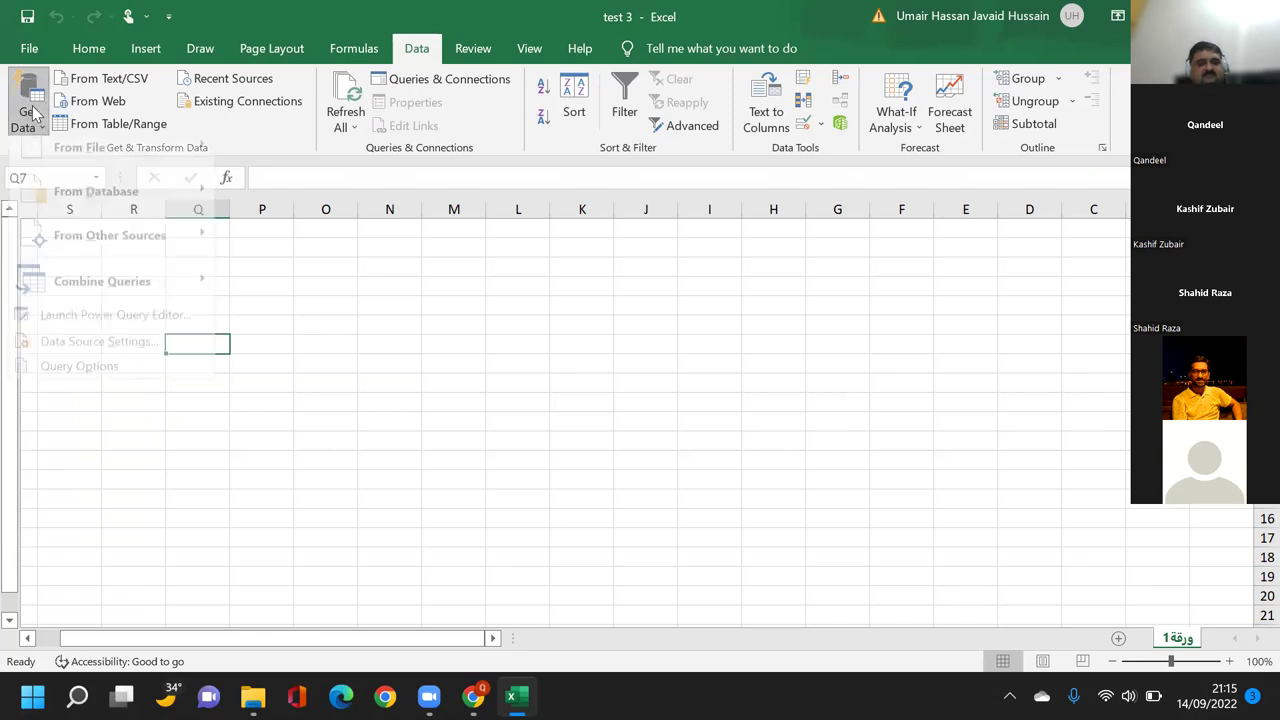
{"action": "mouse_move", "coordinate": [55, 172]}
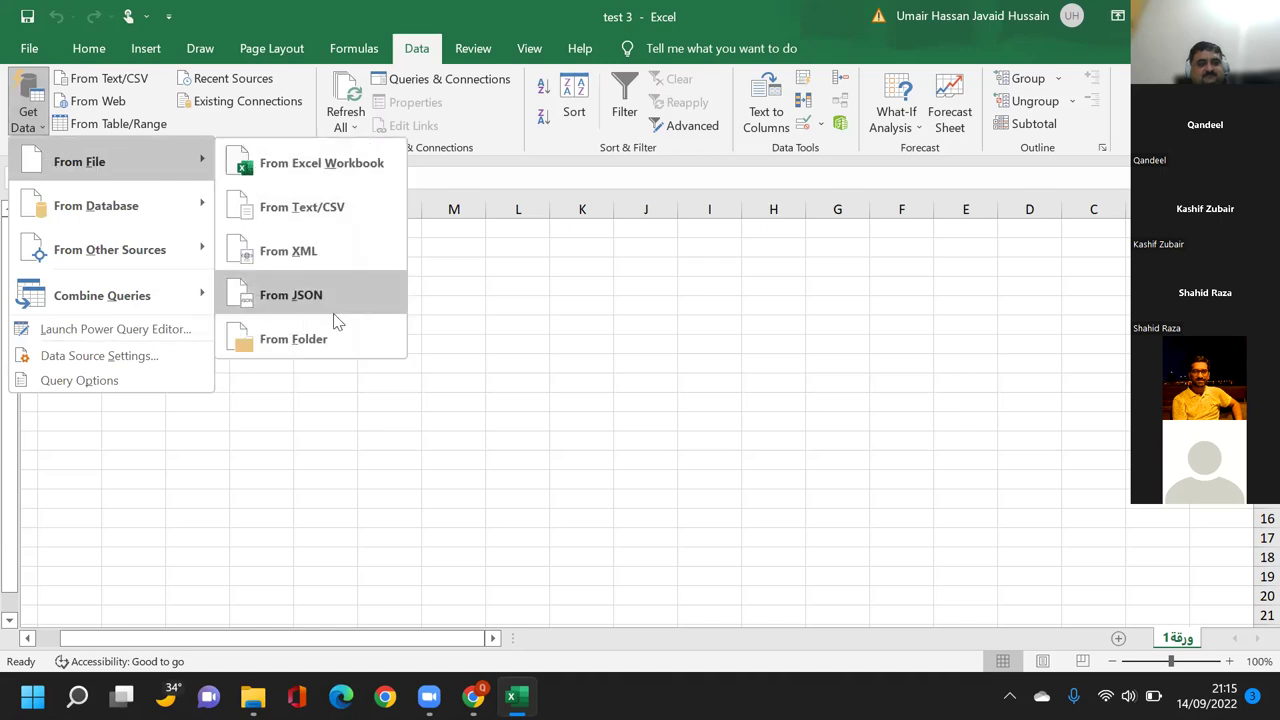
{"action": "left_click", "coordinate": [305, 343]}
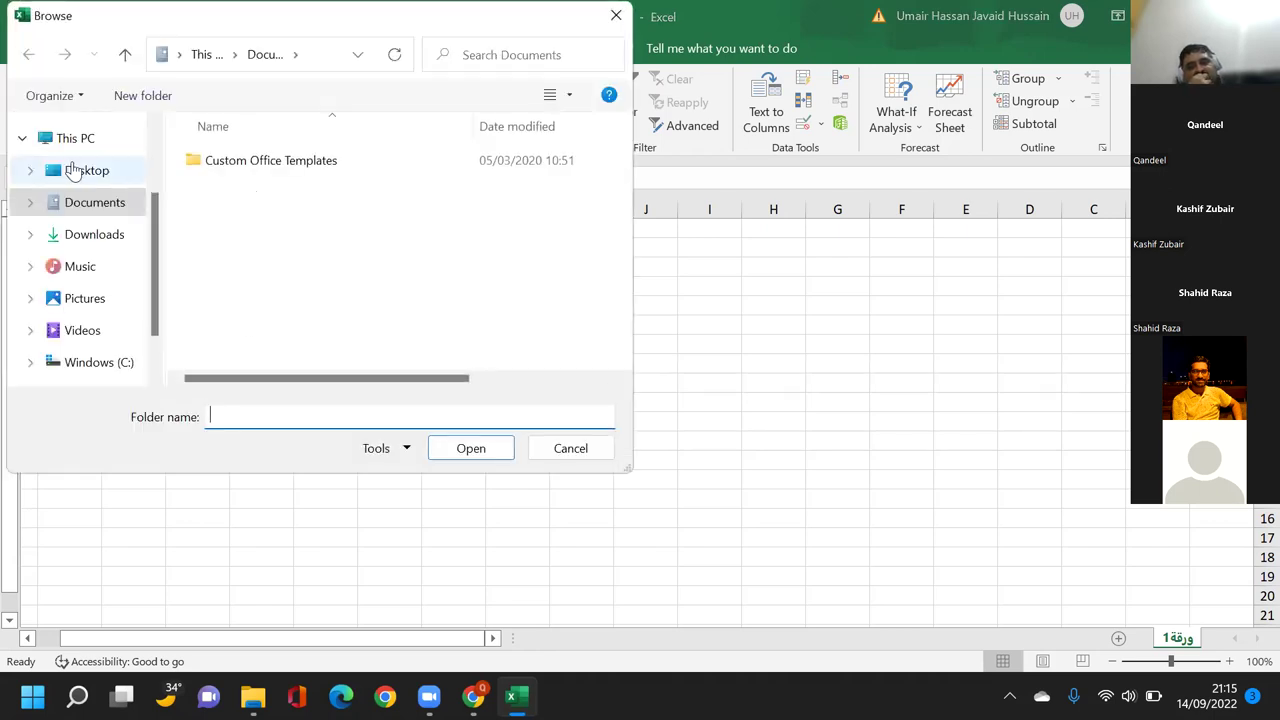
Browse Desktop > Qandeel > Data Science > Sep course > New folder > Course 6 - Session 1 and confirm it.
{"action": "left_click", "coordinate": [55, 164]}
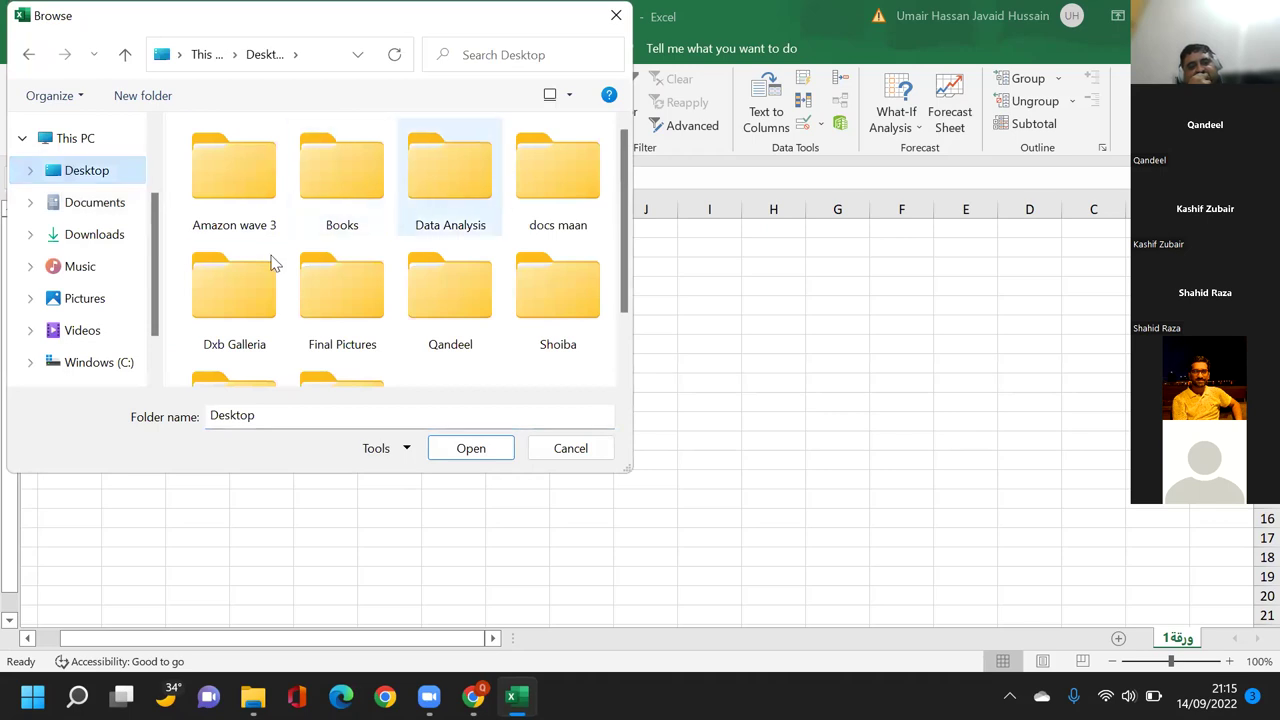
{"action": "scroll", "coordinate": [360, 289], "scroll_direction": "down", "scroll_amount": 1}
{"action": "scroll", "coordinate": [360, 289], "scroll_direction": "up", "scroll_amount": 1}
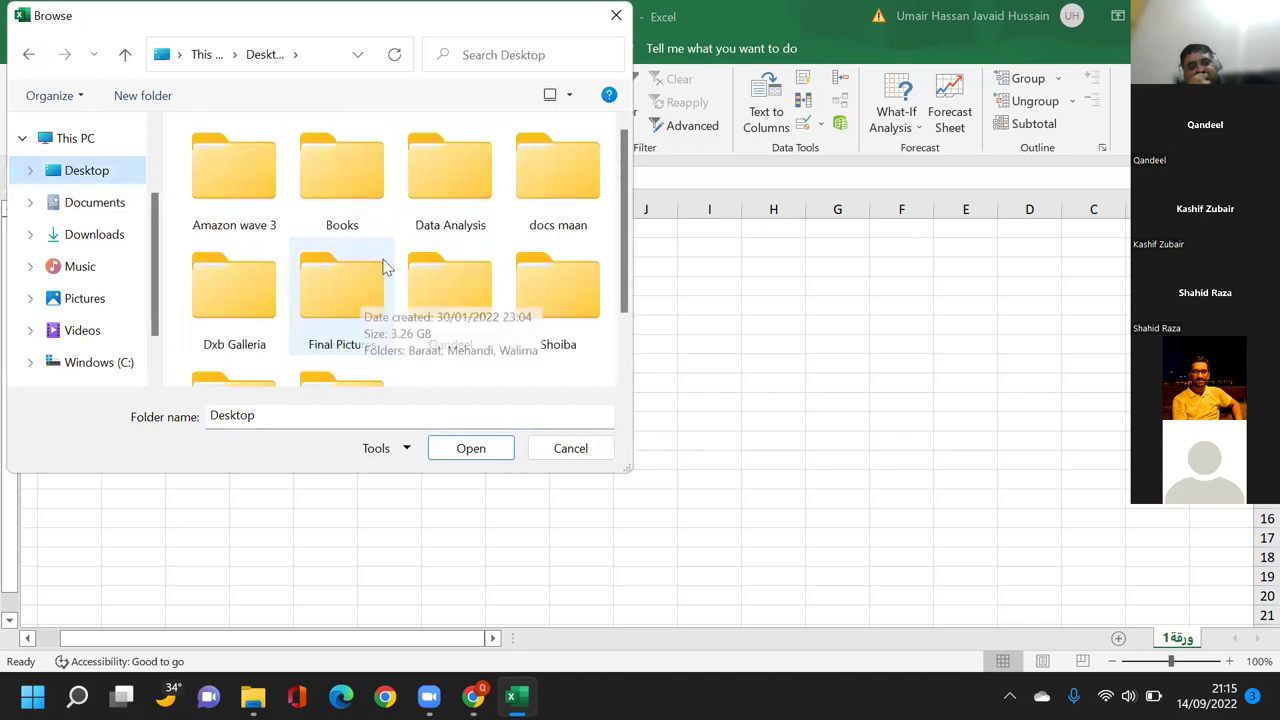
{"action": "scroll", "coordinate": [340, 344], "scroll_direction": "down", "scroll_amount": 1}
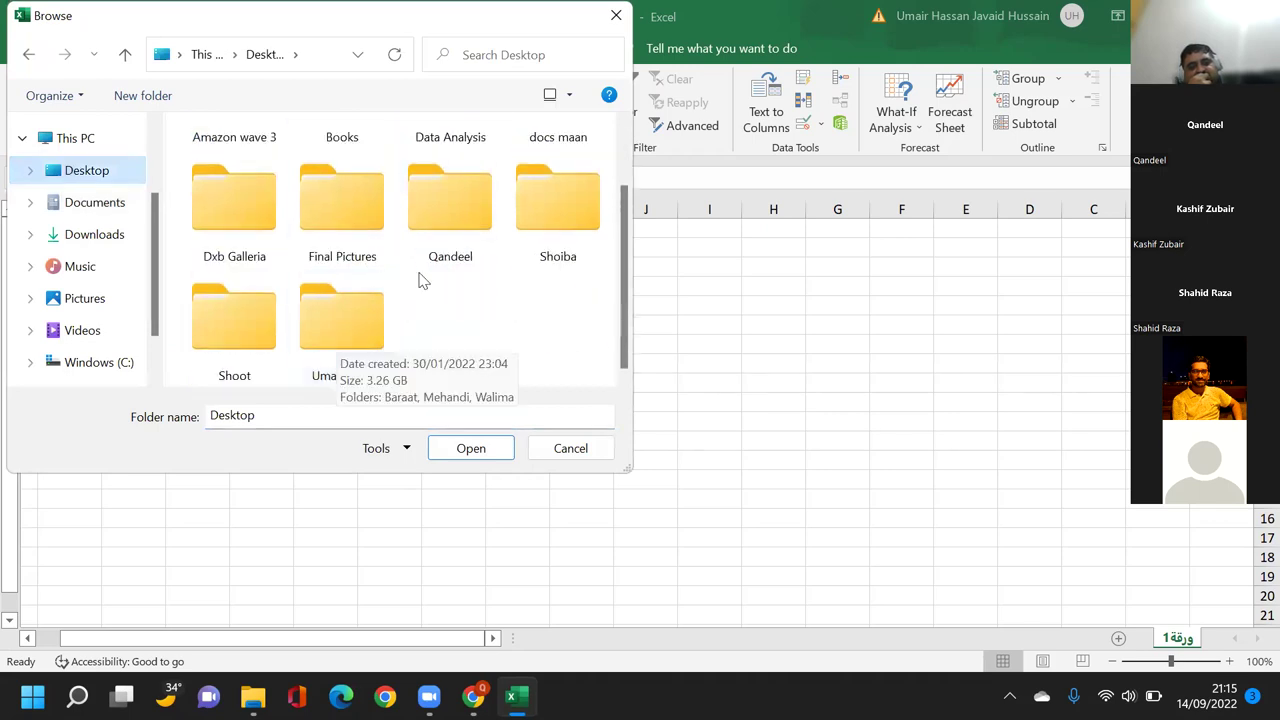
{"action": "double_click", "coordinate": [484, 189]}
{"action": "double_click", "coordinate": [360, 199]}
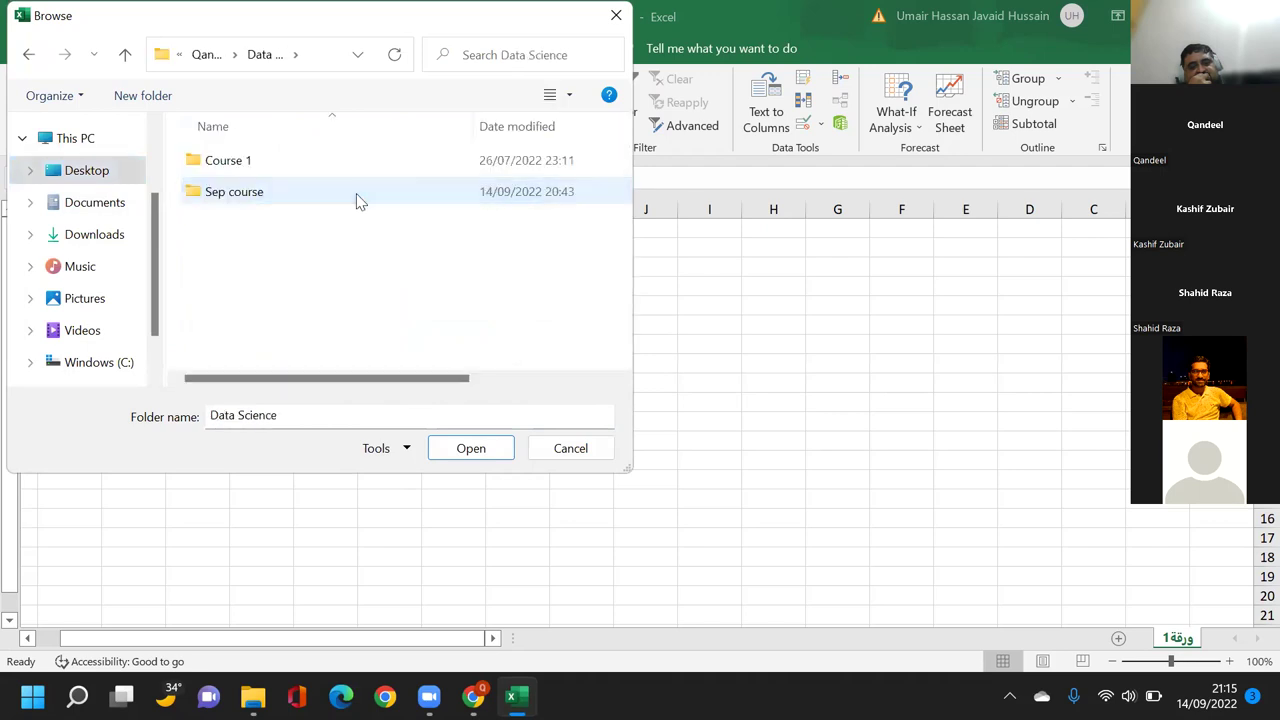
{"action": "left_click", "coordinate": [255, 195]}
{"action": "double_click", "coordinate": [255, 193]}
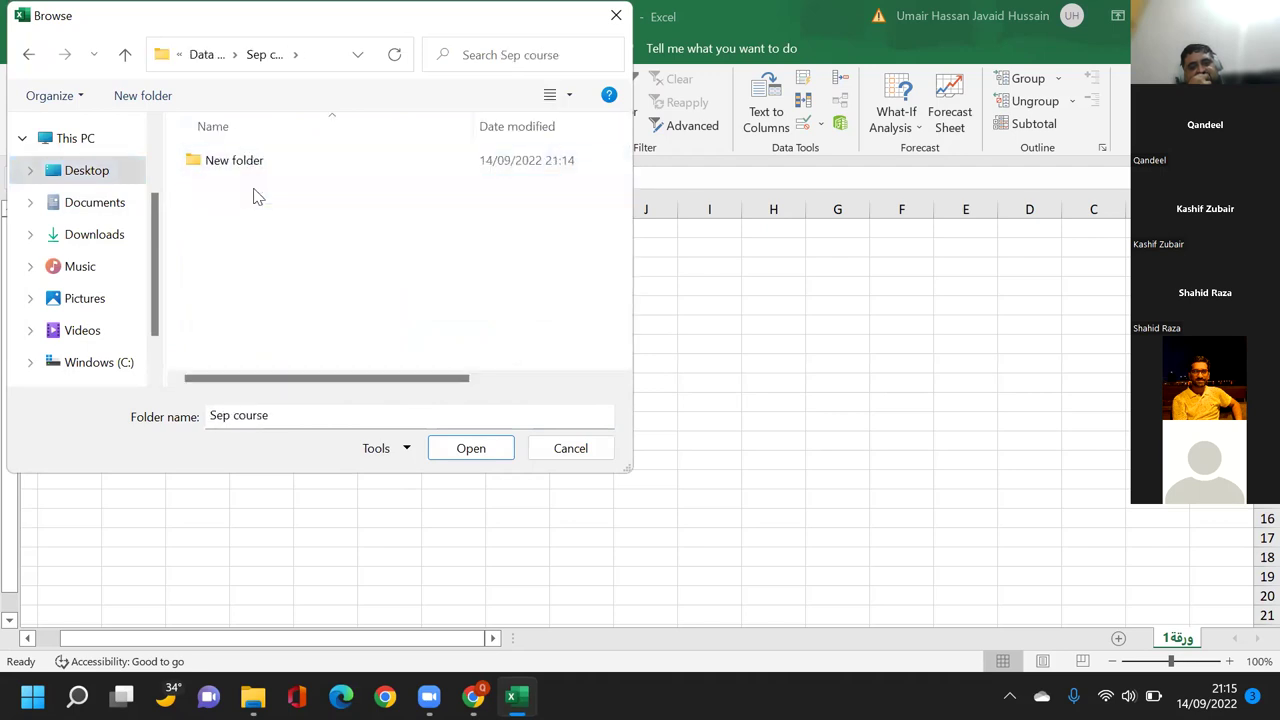
{"action": "double_click", "coordinate": [274, 169]}
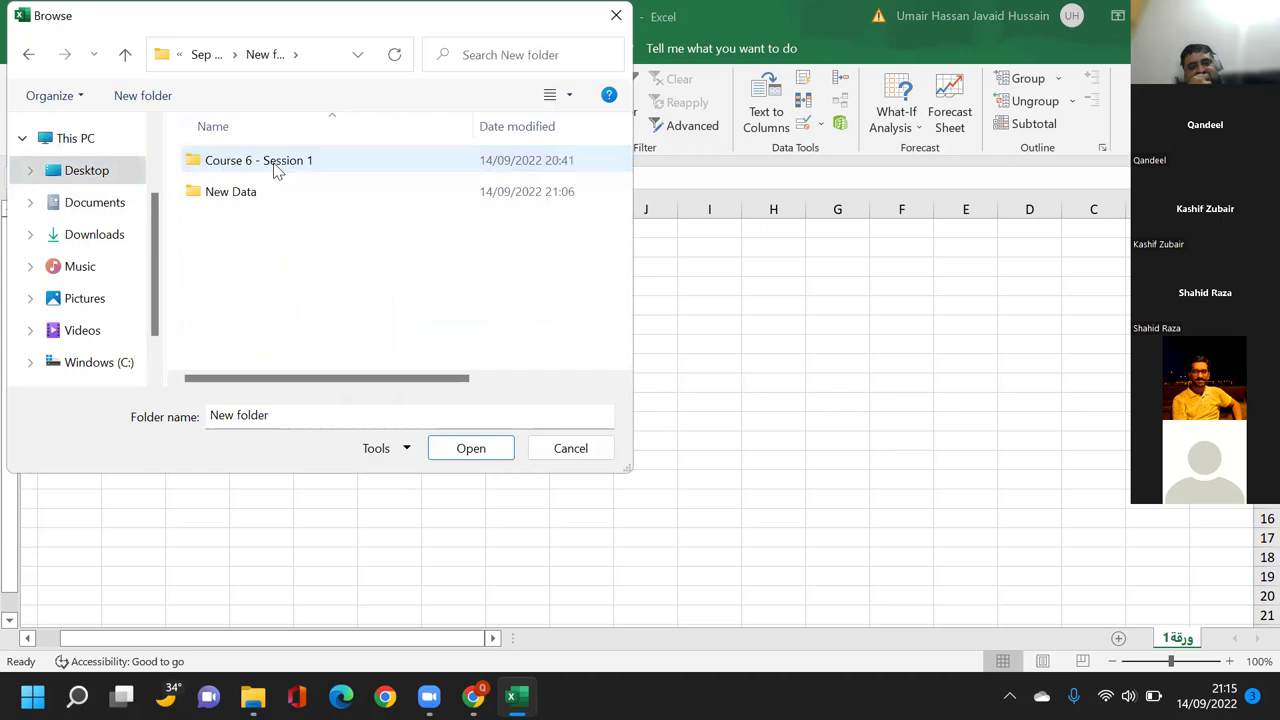
{"action": "double_click", "coordinate": [277, 170]}
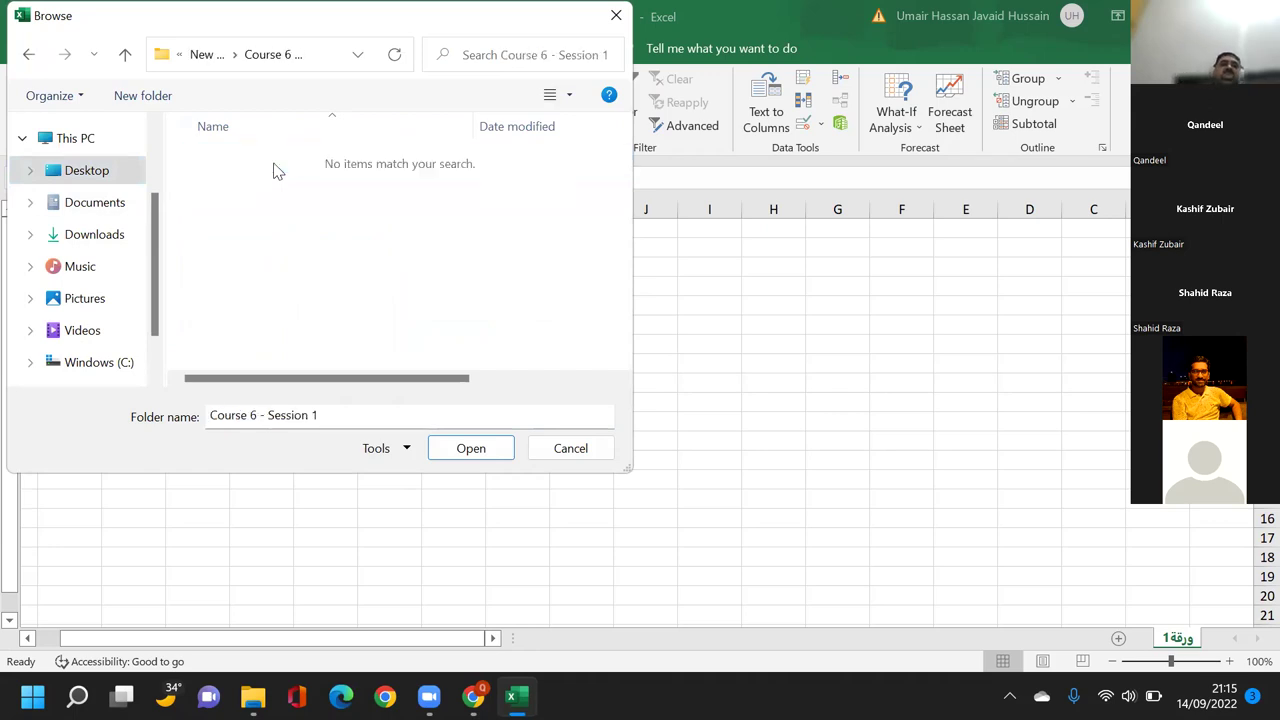
{"action": "left_click", "coordinate": [476, 450]}
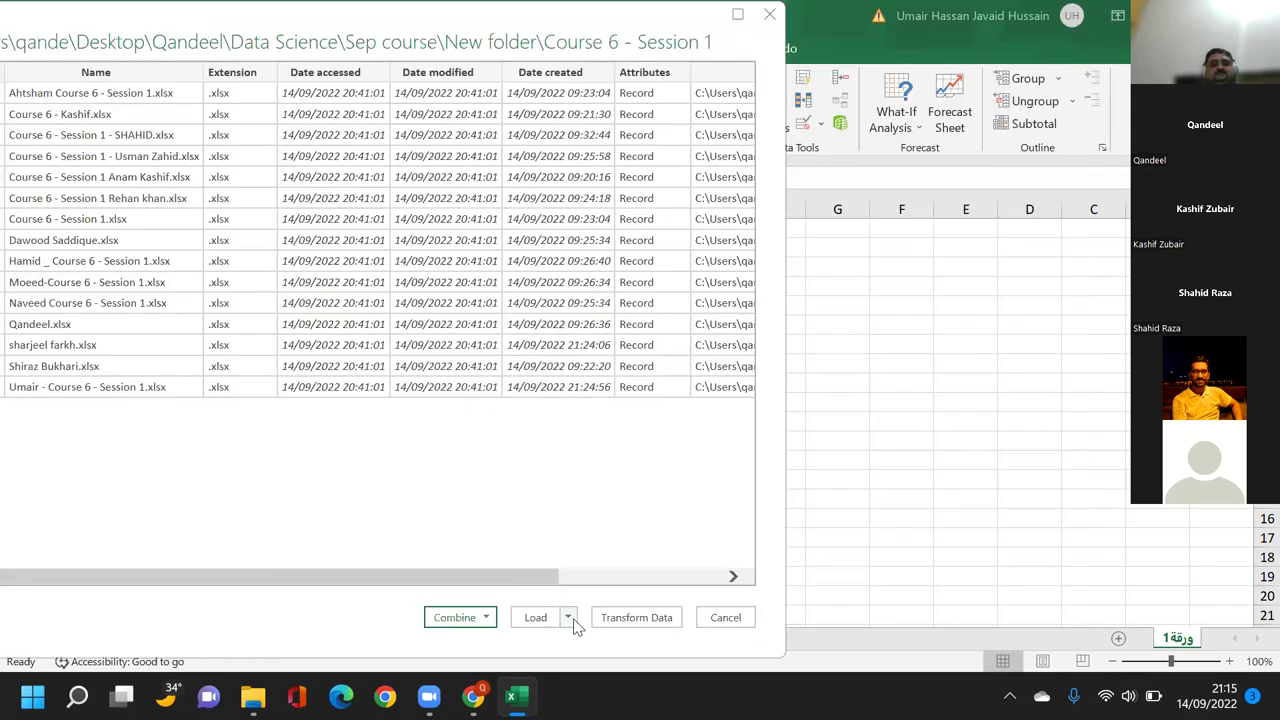
Choose Combine & Load and select Sheet1 as the sheet to extract in Combine Files.
{"action": "left_click", "coordinate": [568, 618]}
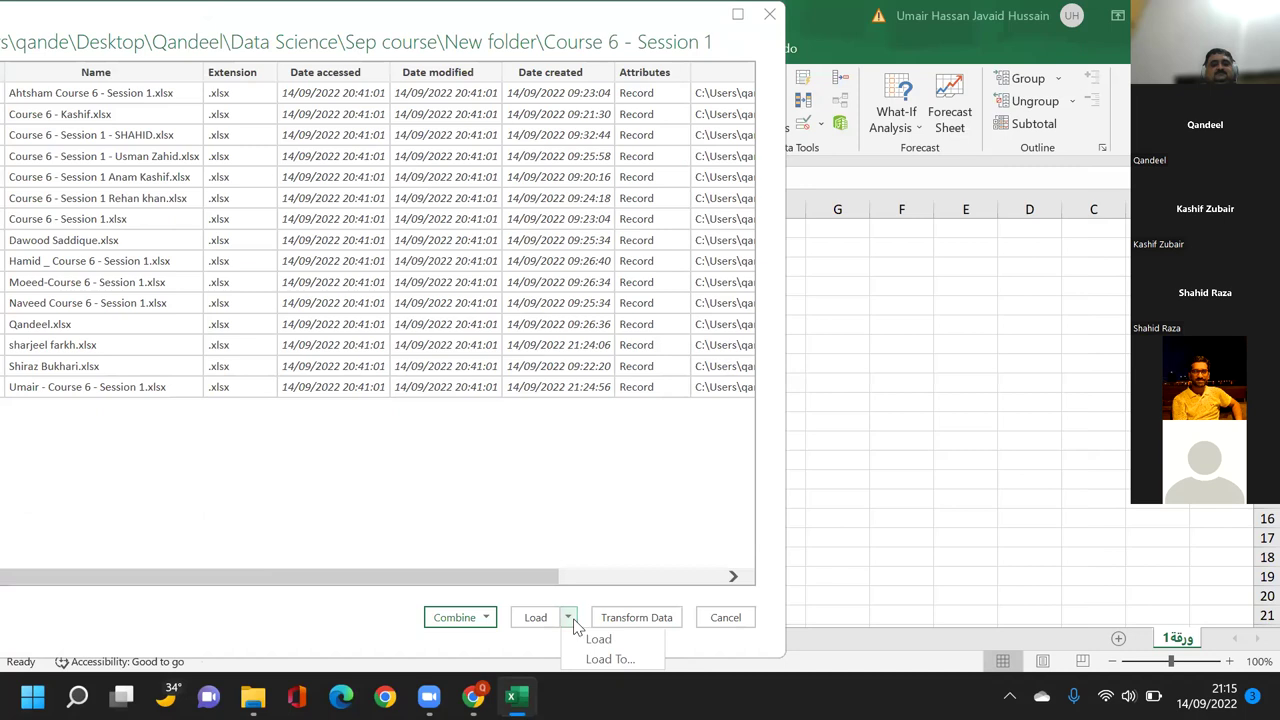
{"action": "left_click", "coordinate": [487, 618]}
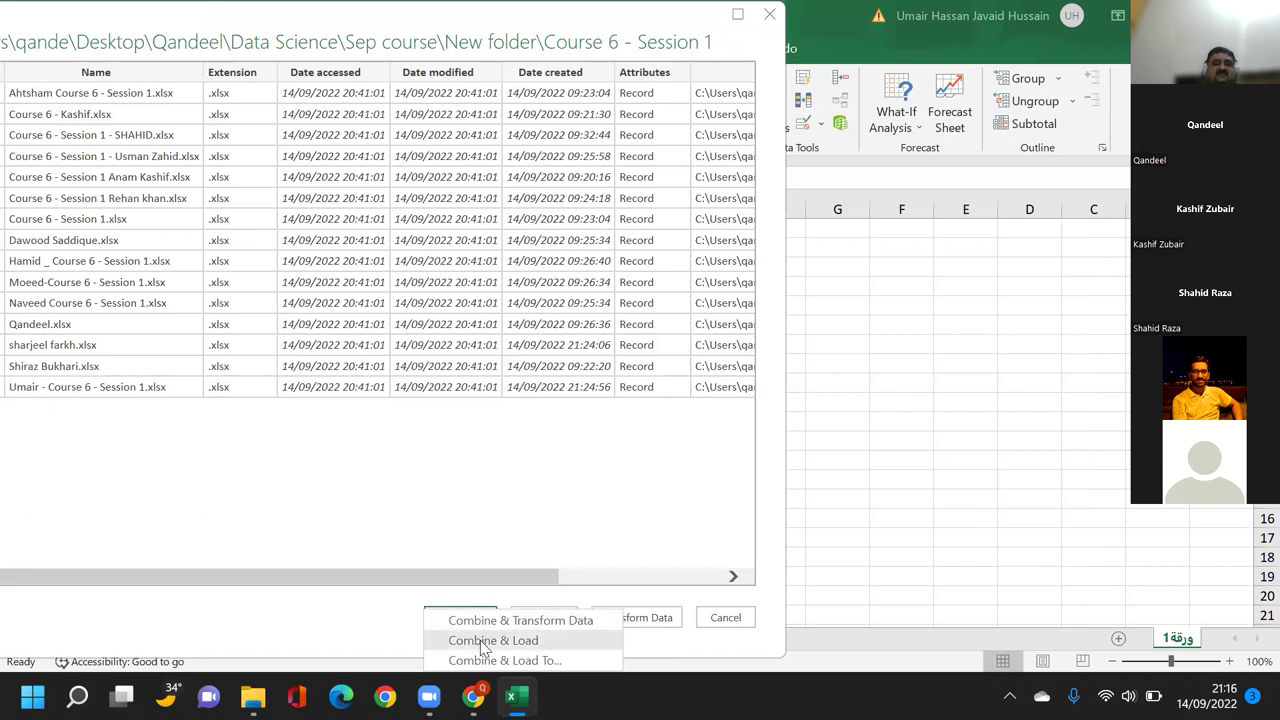
{"action": "left_click", "coordinate": [480, 640]}
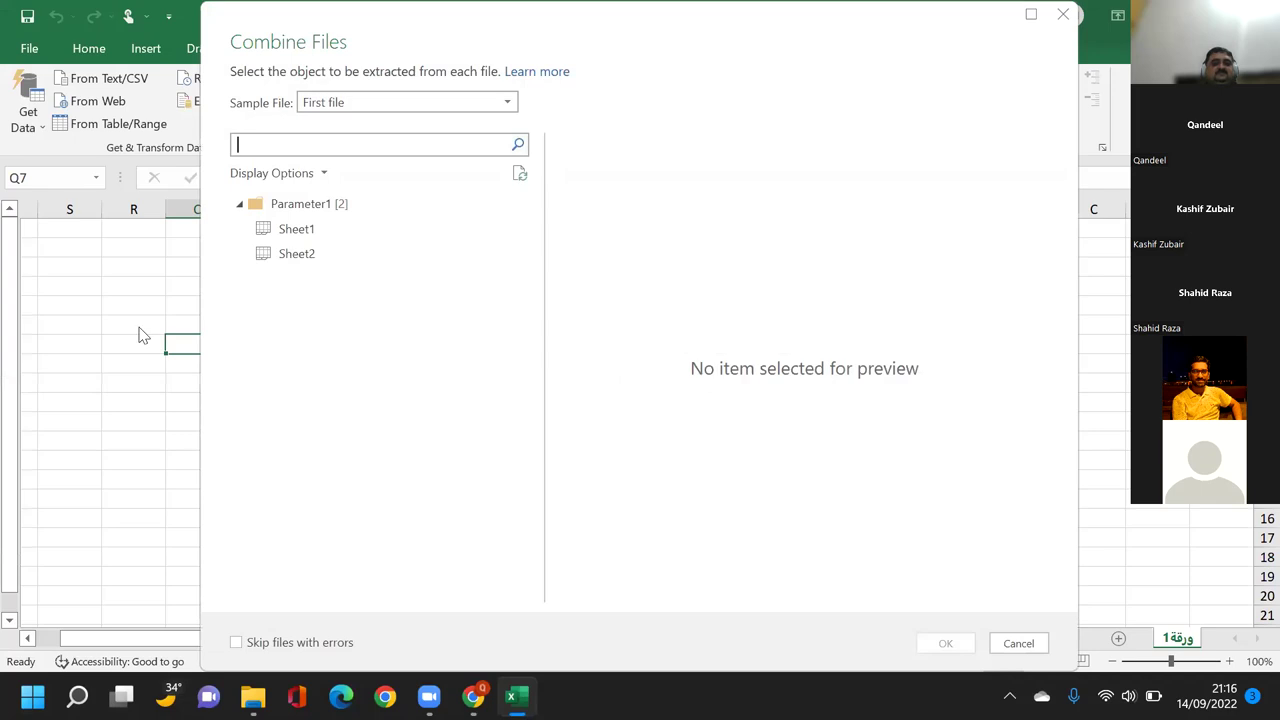
{"action": "left_click", "coordinate": [286, 233]}
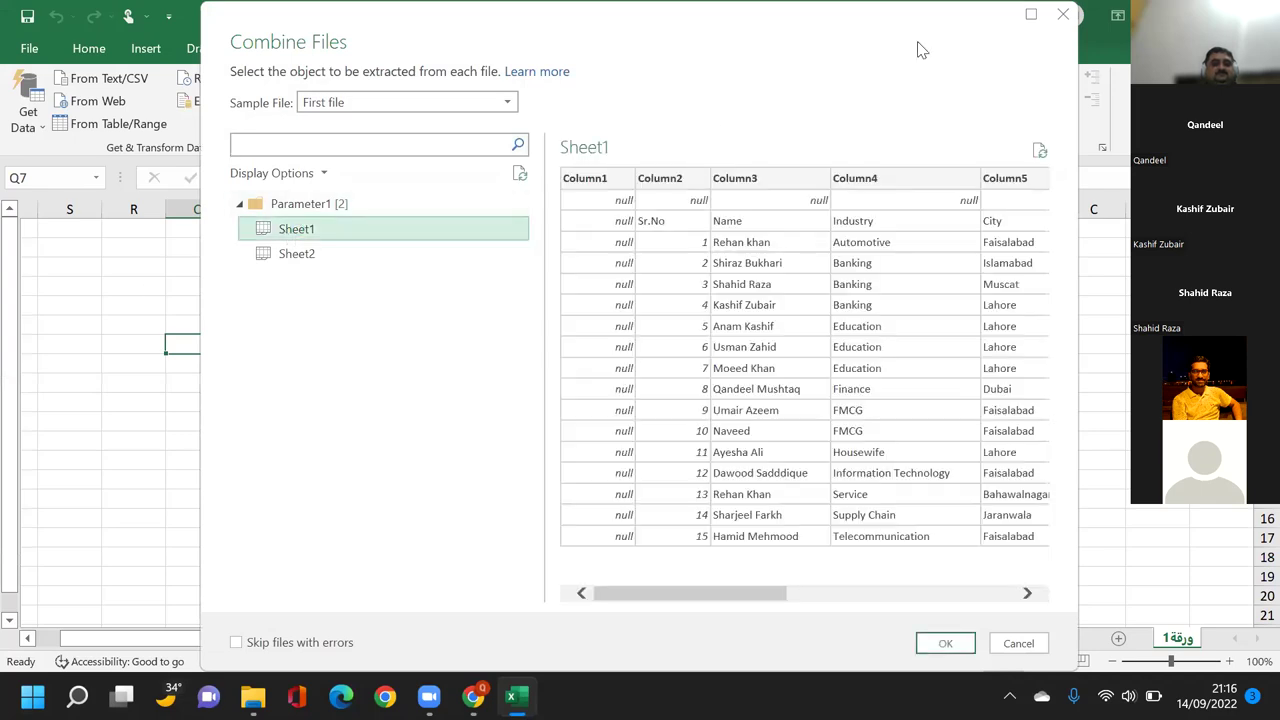
{"action": "left_click_drag", "start_coordinate": [921, 50], "coordinate": [714, 62]}
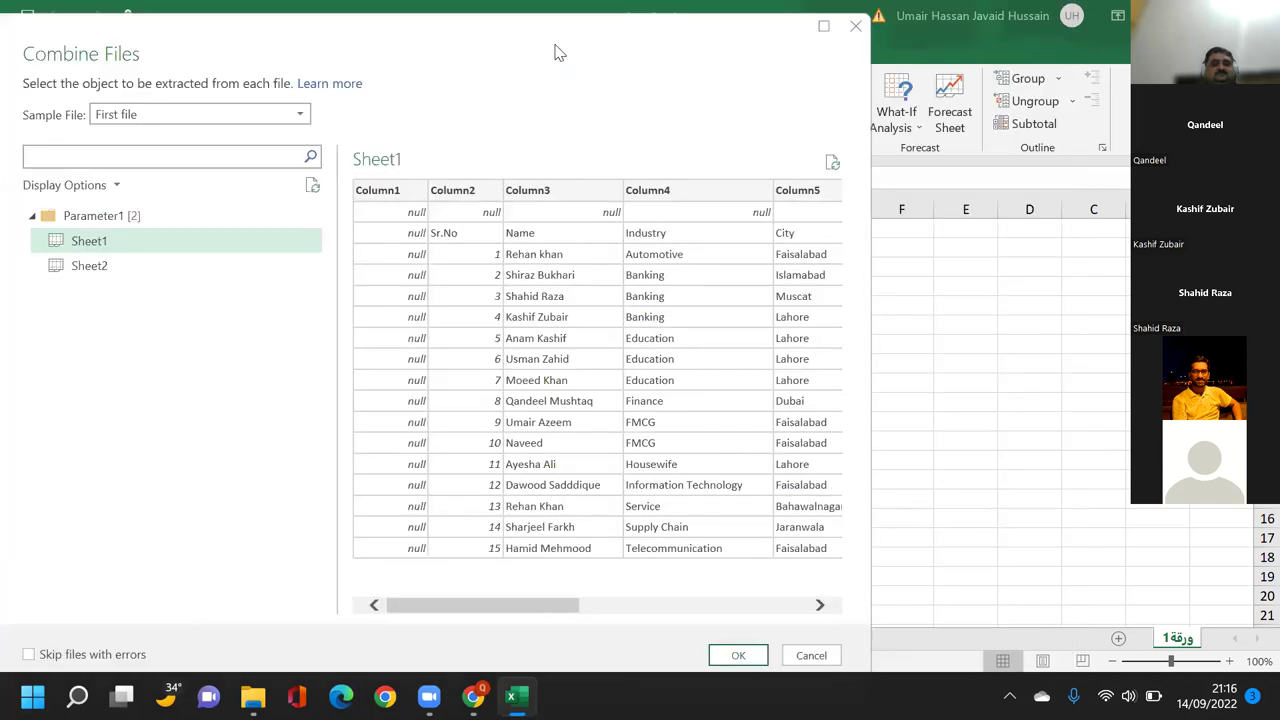
Load the combined Sheet1 data into a table and check the files listed under Source.Name.
{"action": "left_click", "coordinate": [738, 655]}
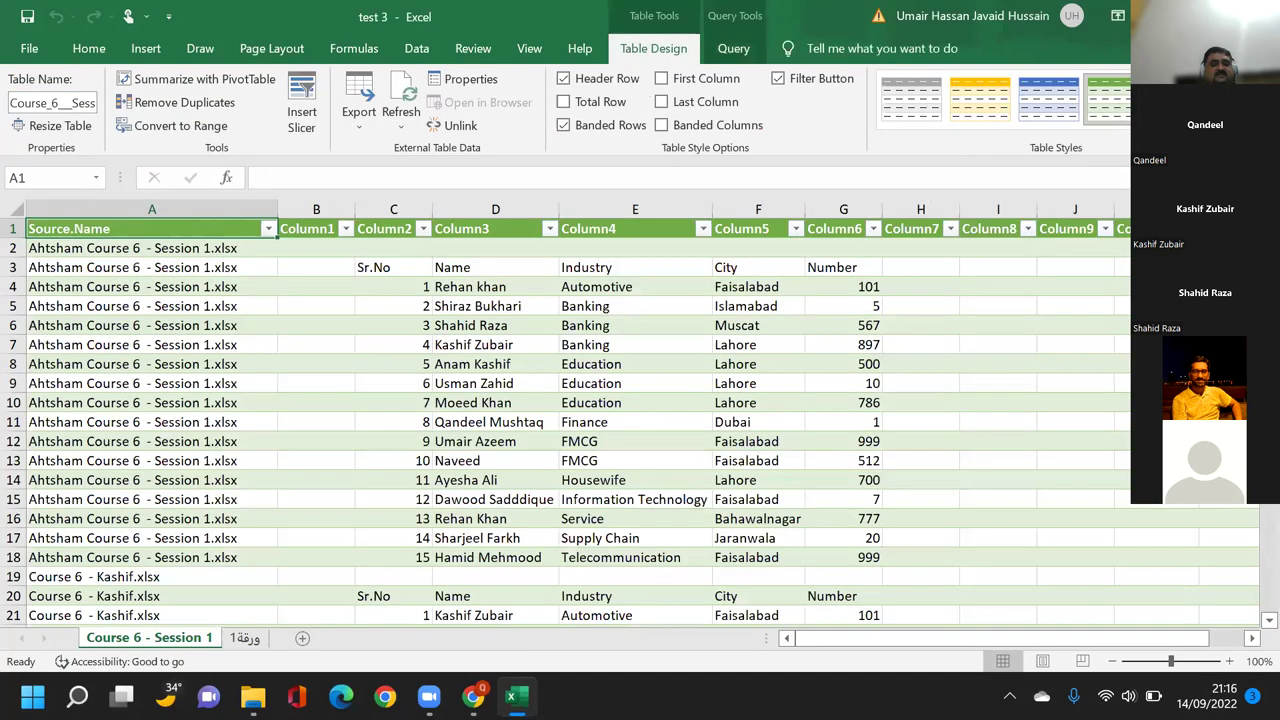
{"action": "left_click", "coordinate": [452, 365]}
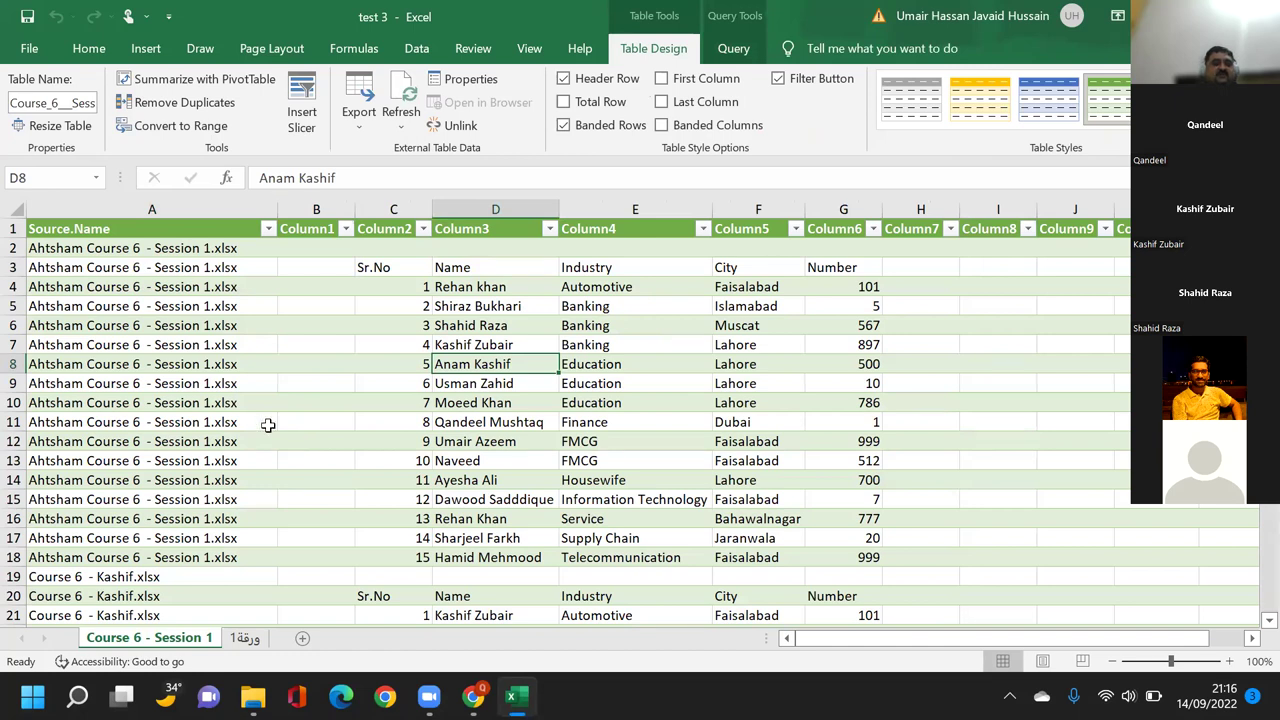
{"action": "left_click", "coordinate": [267, 231]}
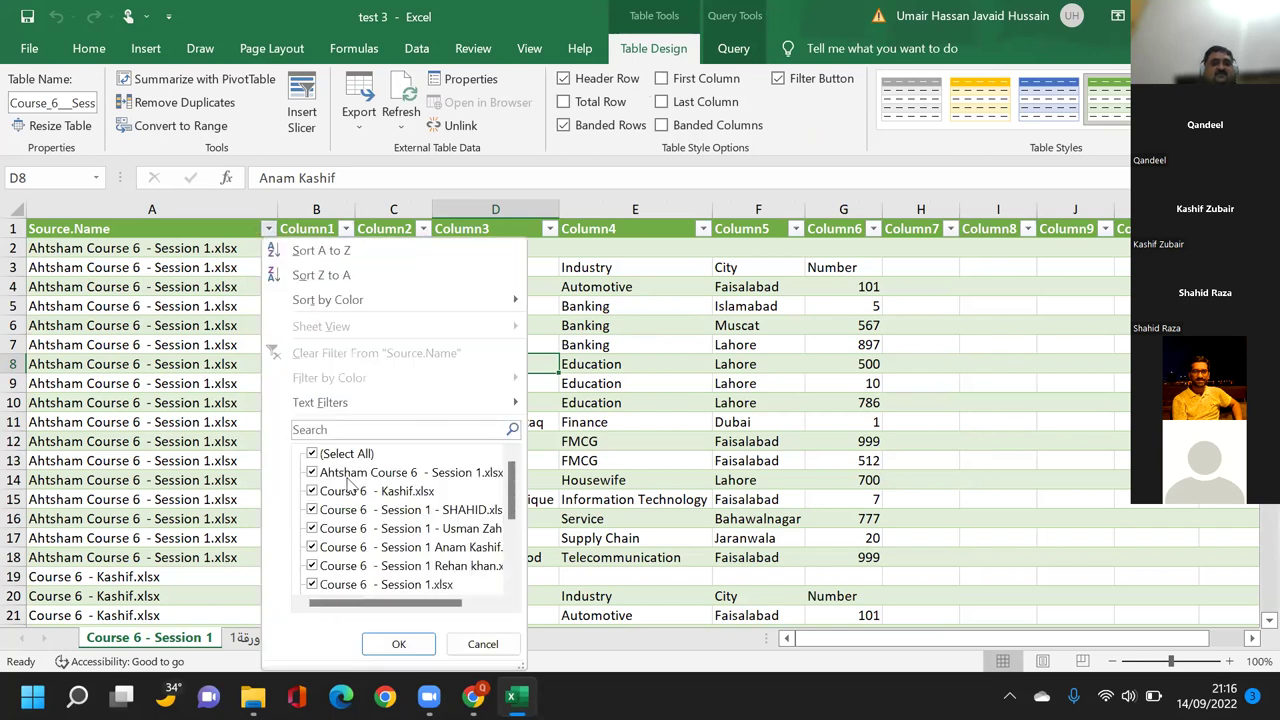
{"action": "scroll", "coordinate": [348, 483], "scroll_direction": "down", "scroll_amount": 3}
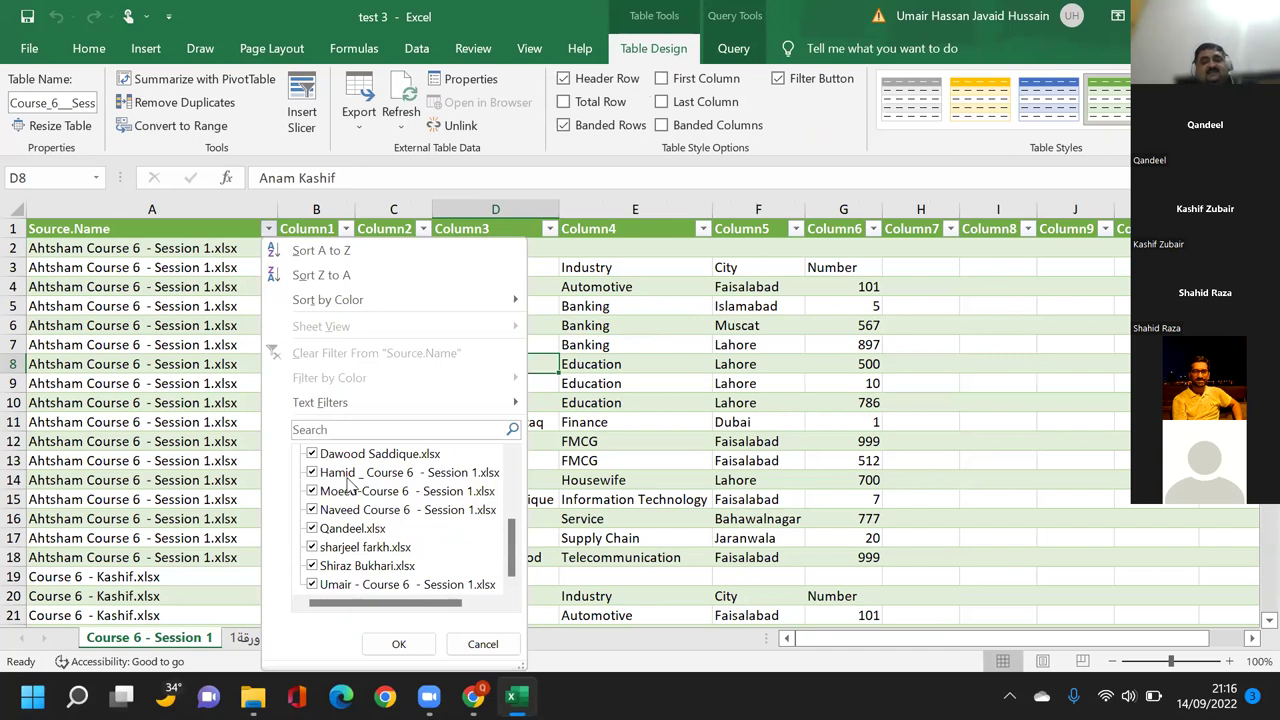
{"action": "scroll", "coordinate": [348, 483], "scroll_direction": "up", "scroll_amount": 3}
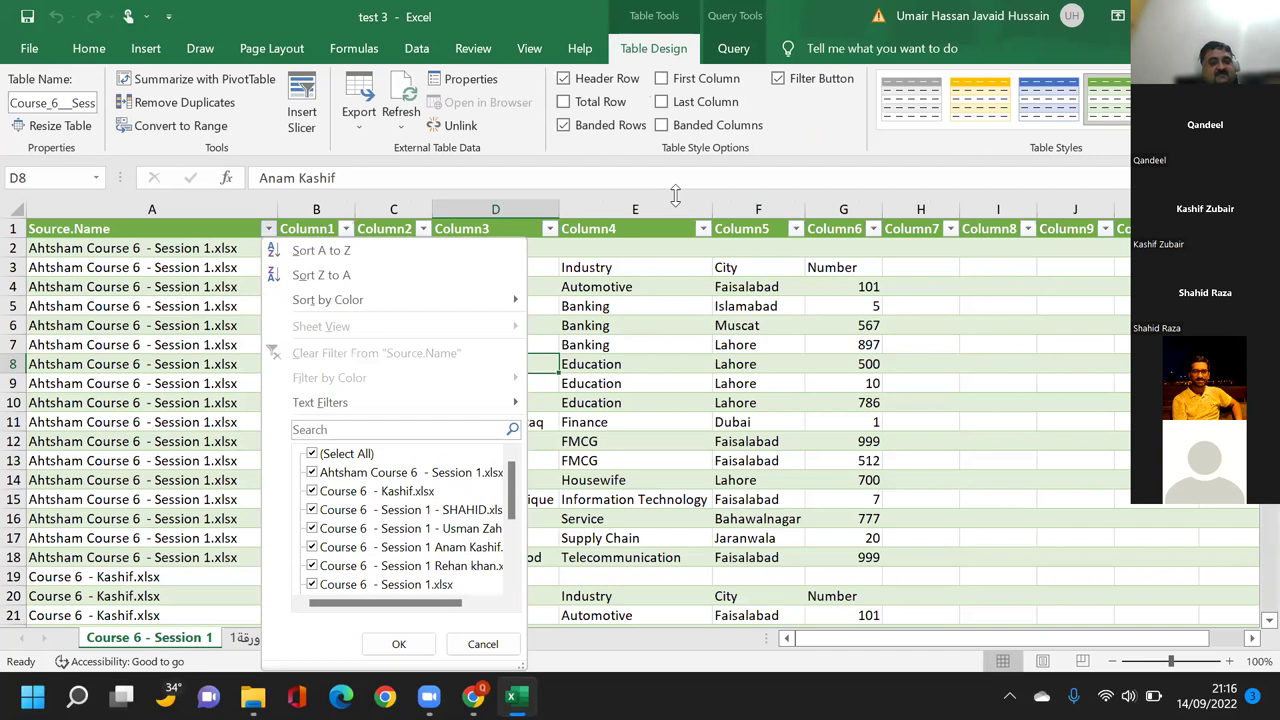
{"action": "left_click", "coordinate": [398, 643]}
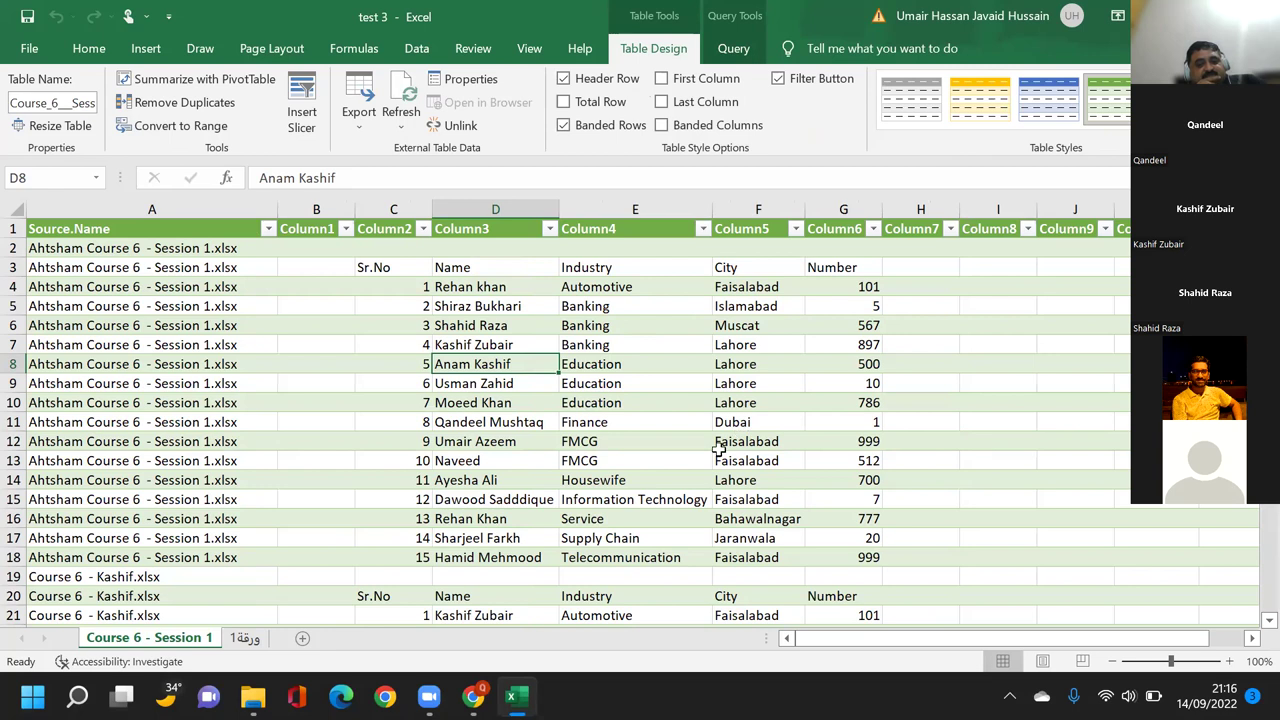
Scroll through the combined table's rows from each source workbook, selecting cell C14 along the way.
{"action": "scroll", "coordinate": [718, 450], "scroll_direction": "down", "scroll_amount": 4}
{"action": "scroll", "coordinate": [718, 450], "scroll_direction": "down", "scroll_amount": 2}
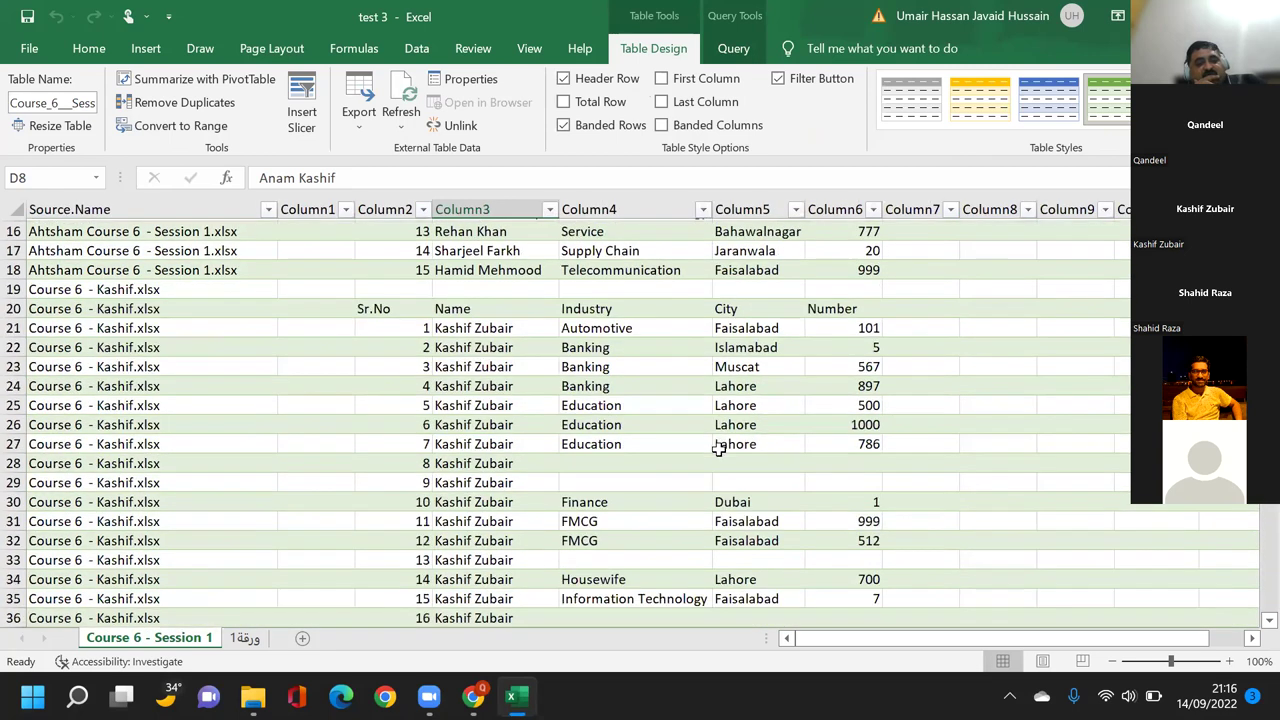
{"action": "scroll", "coordinate": [718, 450], "scroll_direction": "down", "scroll_amount": 2}
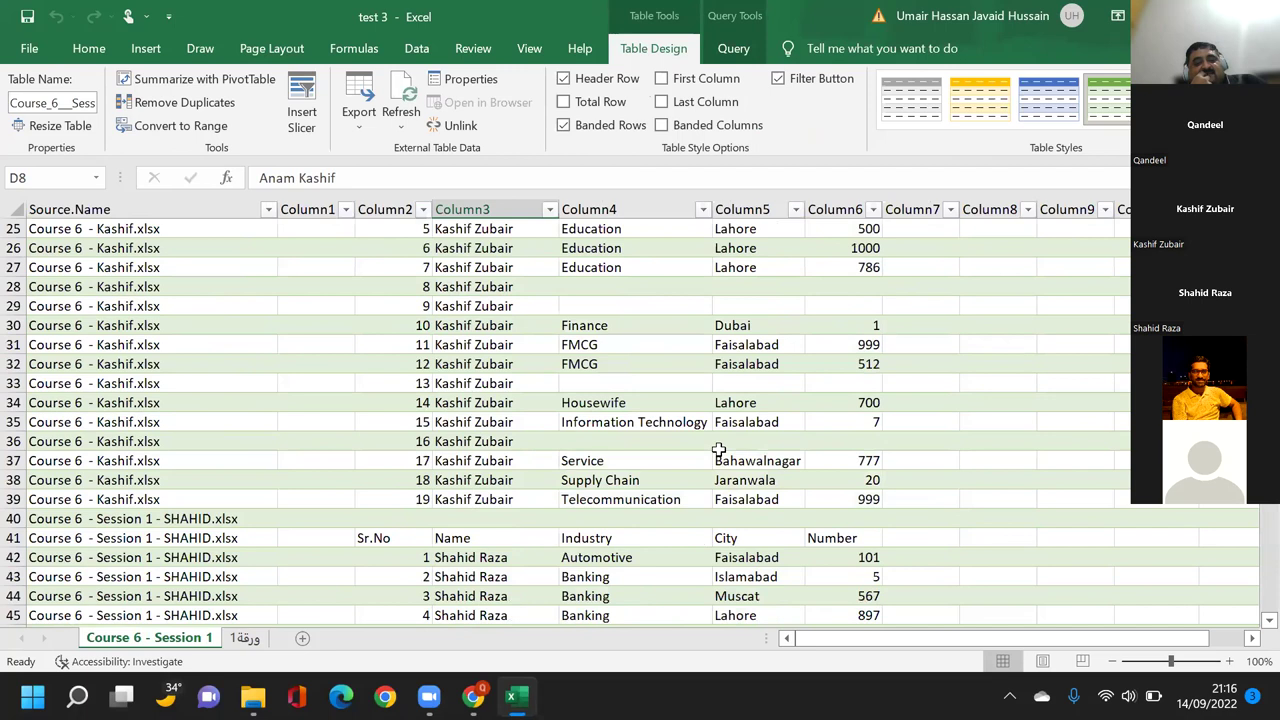
{"action": "scroll", "coordinate": [718, 450], "scroll_direction": "down", "scroll_amount": 1}
{"action": "scroll", "coordinate": [718, 450], "scroll_direction": "down", "scroll_amount": 6}
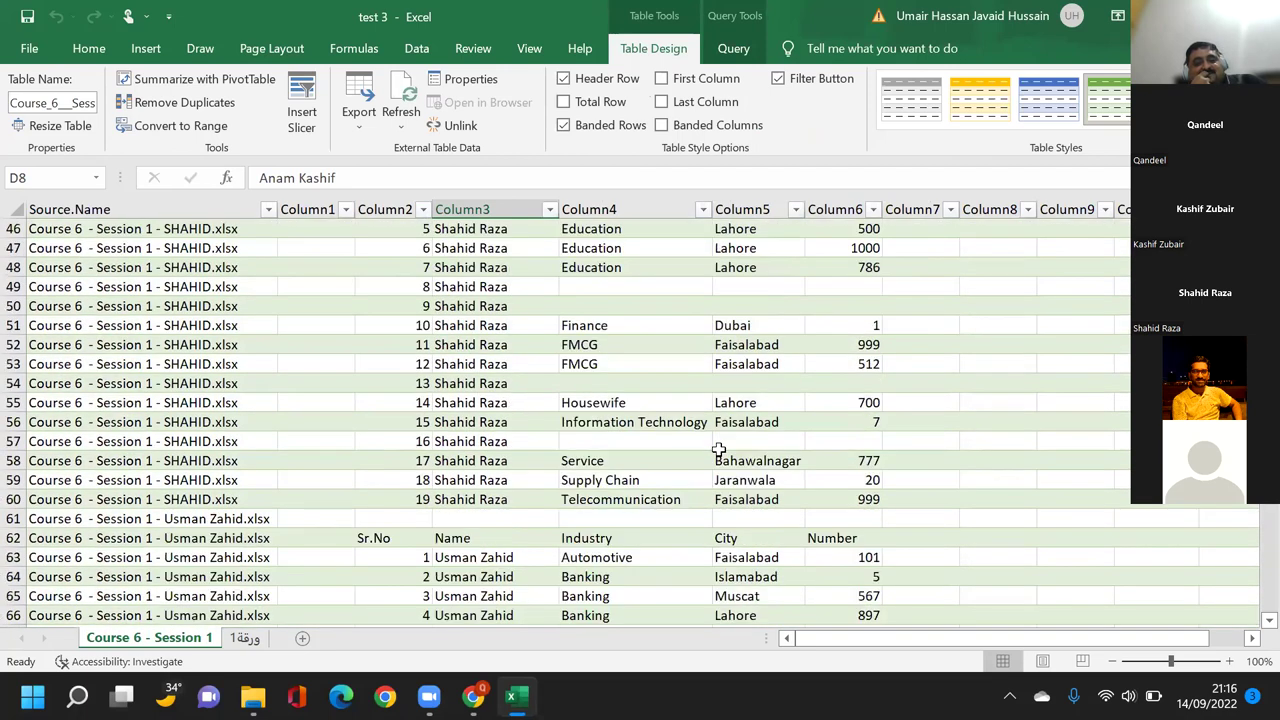
{"action": "scroll", "coordinate": [718, 450], "scroll_direction": "down", "scroll_amount": 5}
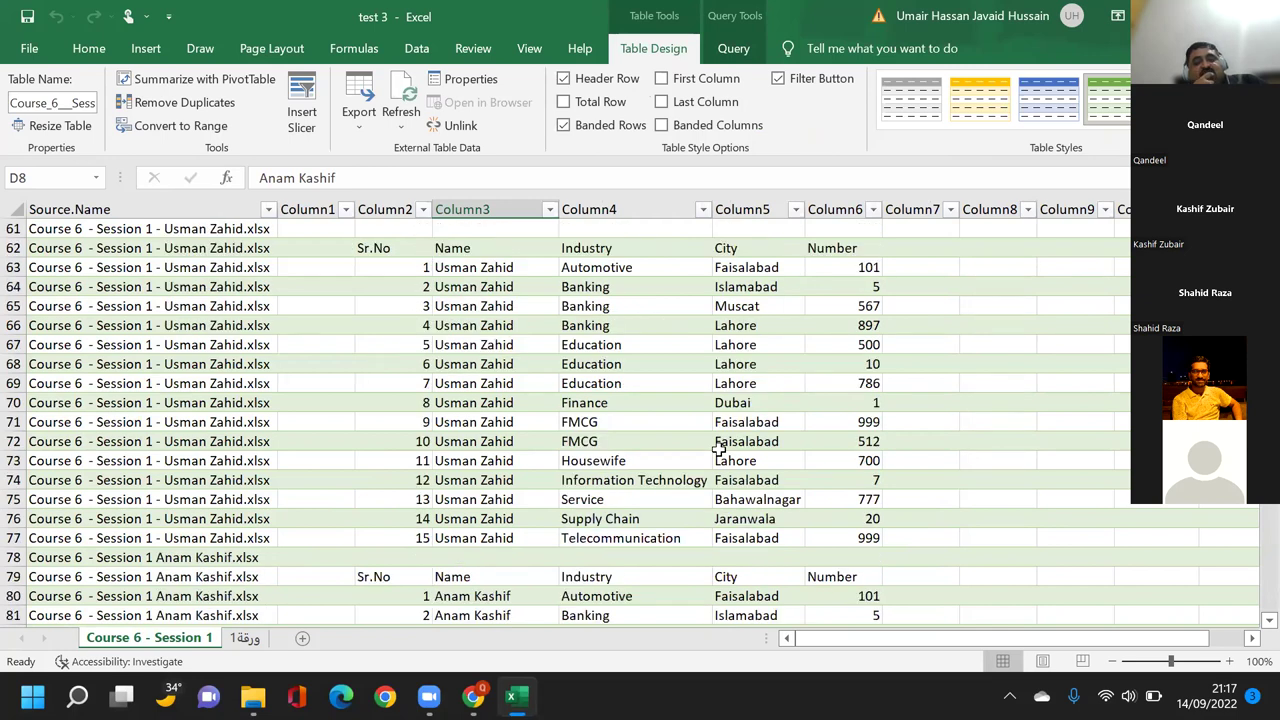
{"action": "scroll", "coordinate": [718, 450], "scroll_direction": "up", "scroll_amount": 2}
{"action": "scroll", "coordinate": [718, 450], "scroll_direction": "down", "scroll_amount": 7}
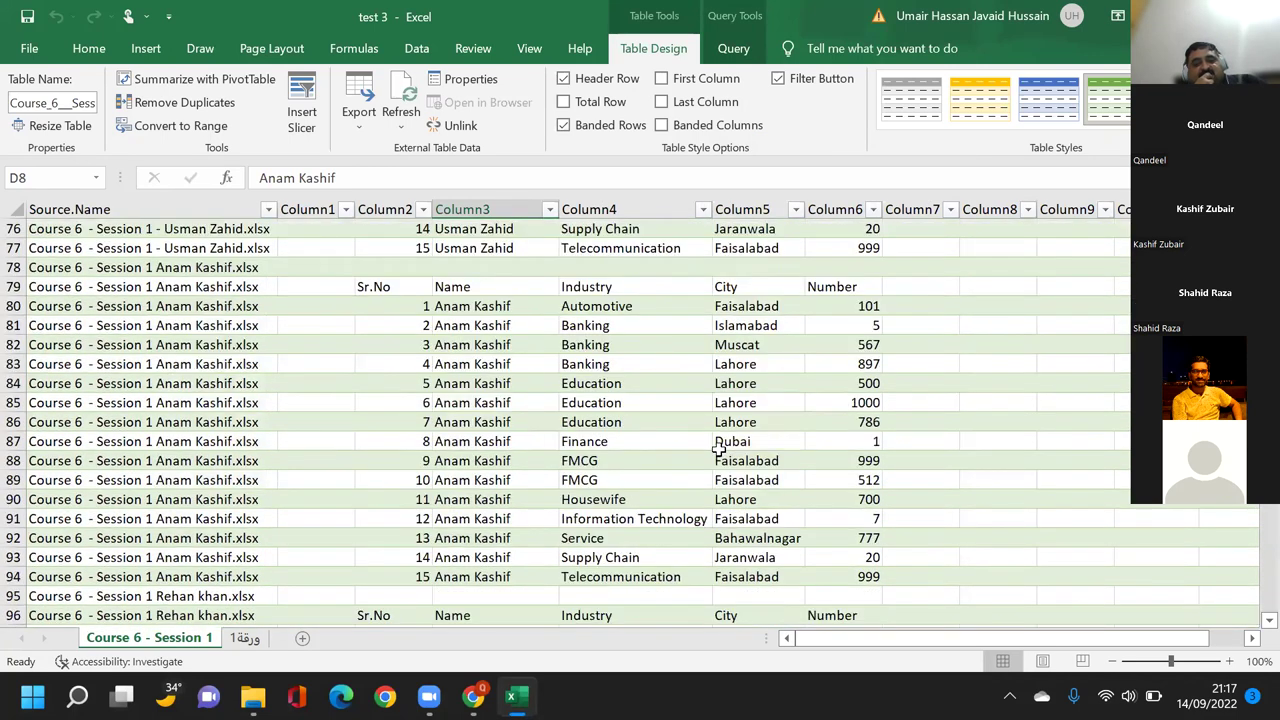
{"action": "scroll", "coordinate": [718, 450], "scroll_direction": "down", "scroll_amount": 2}
{"action": "scroll", "coordinate": [550, 496], "scroll_direction": "down", "scroll_amount": 4}
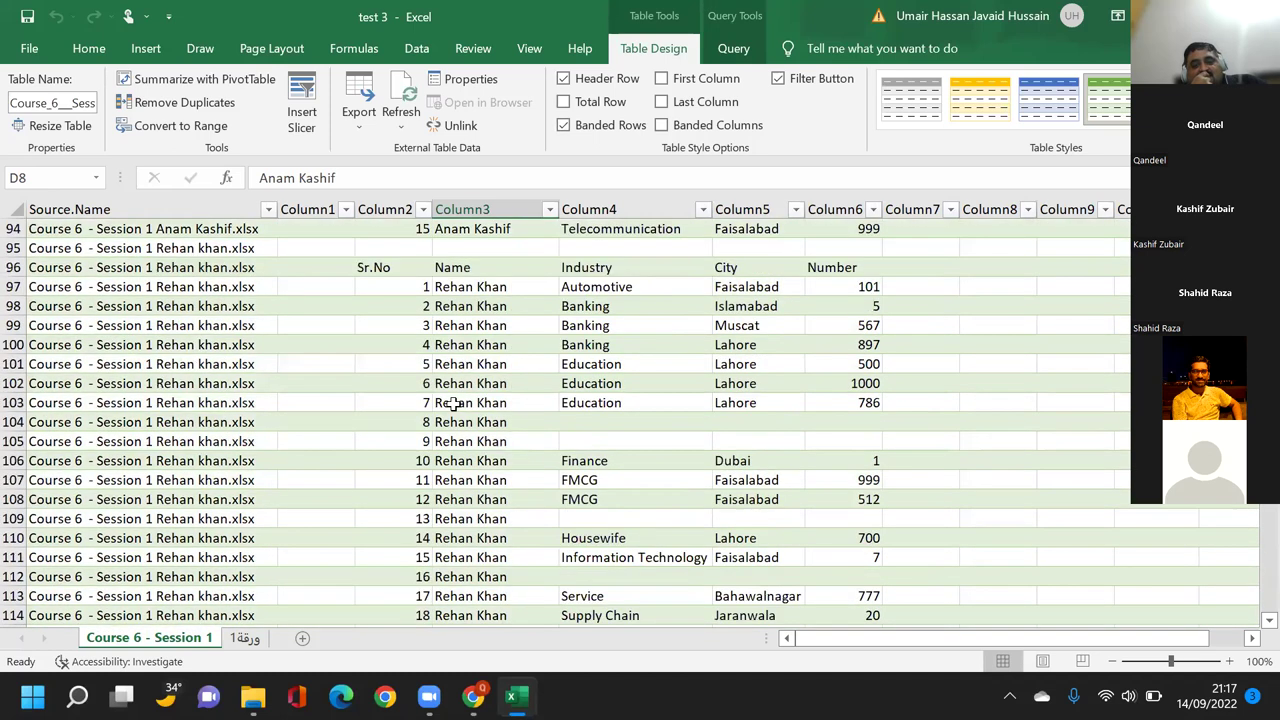
{"action": "scroll", "coordinate": [453, 403], "scroll_direction": "down", "scroll_amount": 2}
{"action": "scroll", "coordinate": [400, 390], "scroll_direction": "up", "scroll_amount": 9}
{"action": "scroll", "coordinate": [490, 468], "scroll_direction": "up", "scroll_amount": 1}
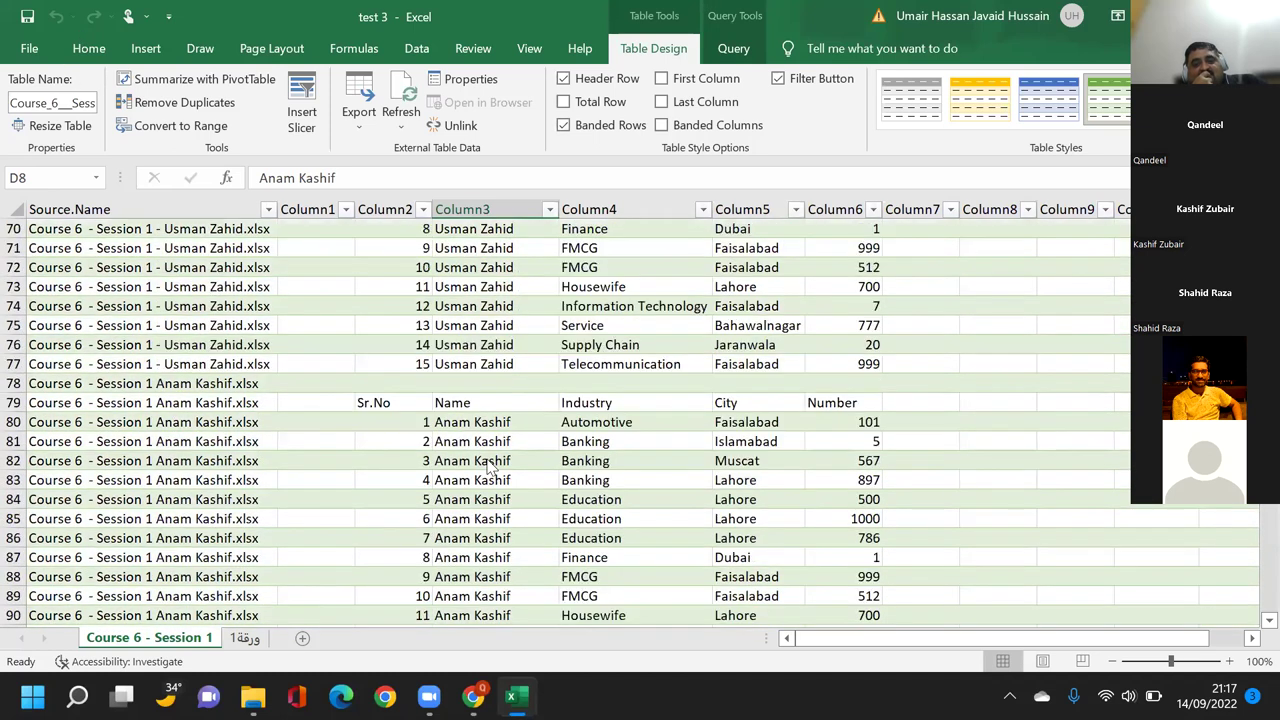
{"action": "scroll", "coordinate": [408, 483], "scroll_direction": "up", "scroll_amount": 20}
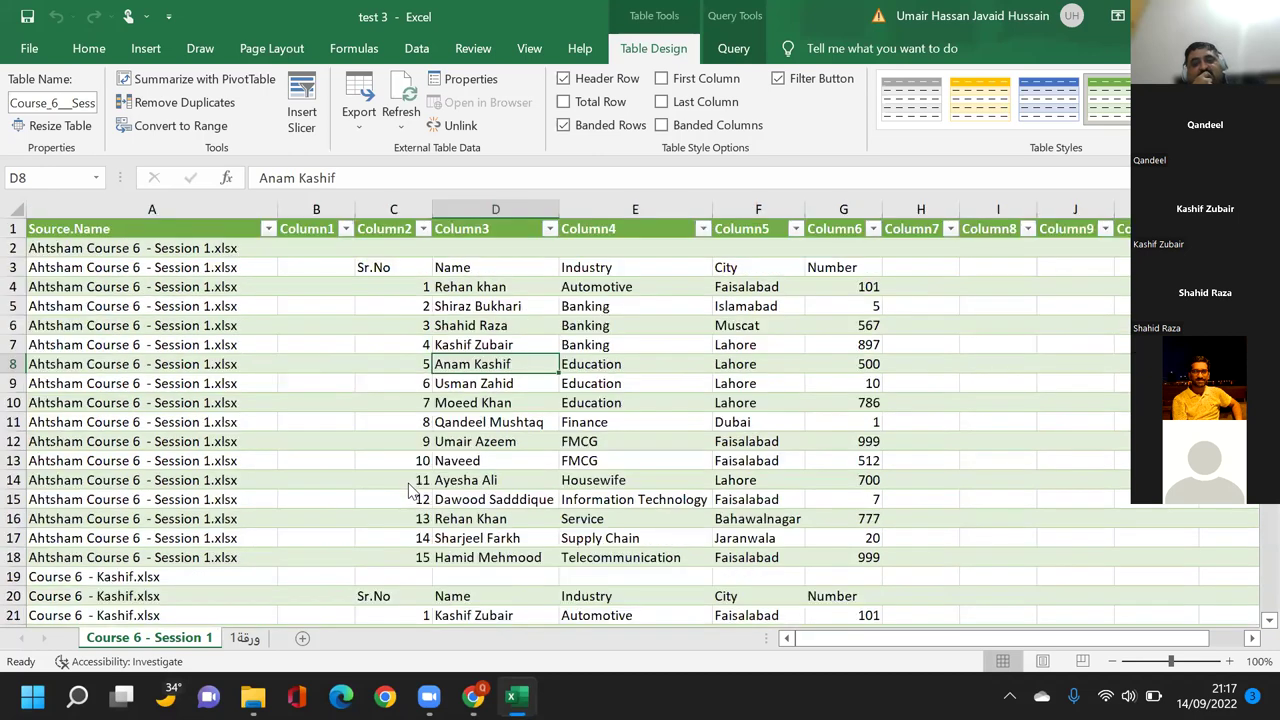
{"action": "left_click", "coordinate": [408, 483]}
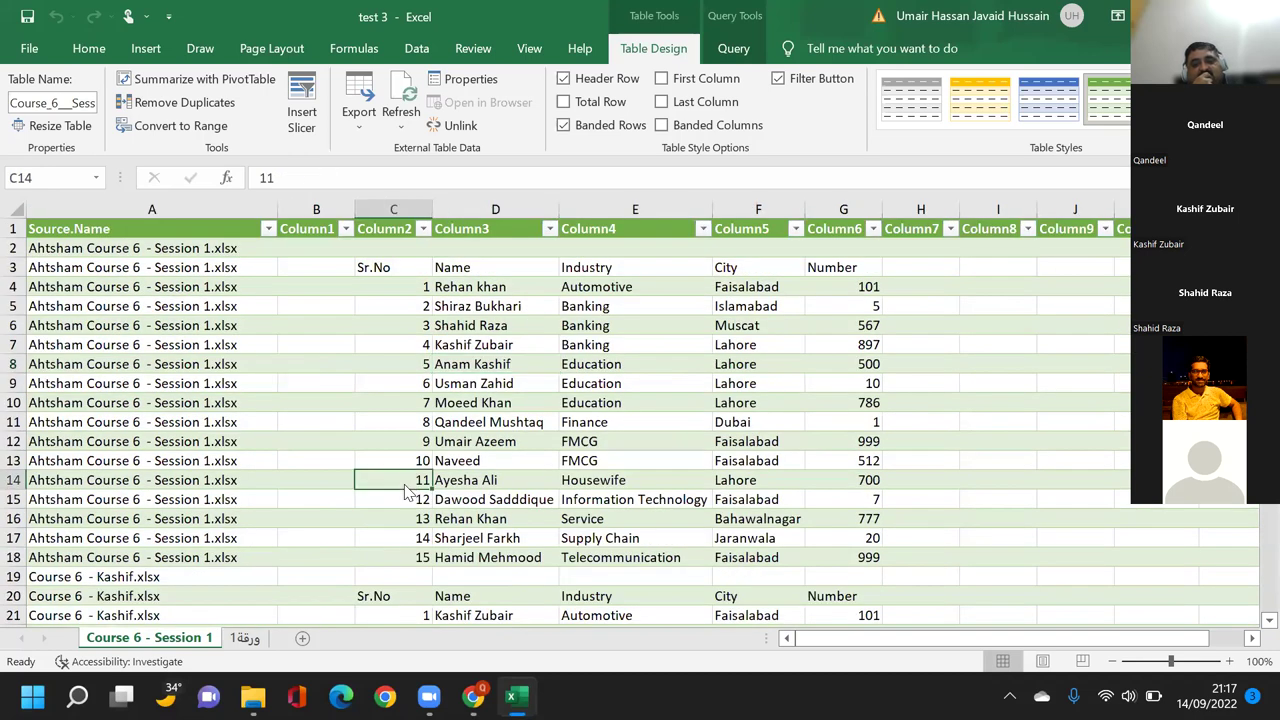
{"action": "scroll", "coordinate": [407, 490], "scroll_direction": "down", "scroll_amount": 18}
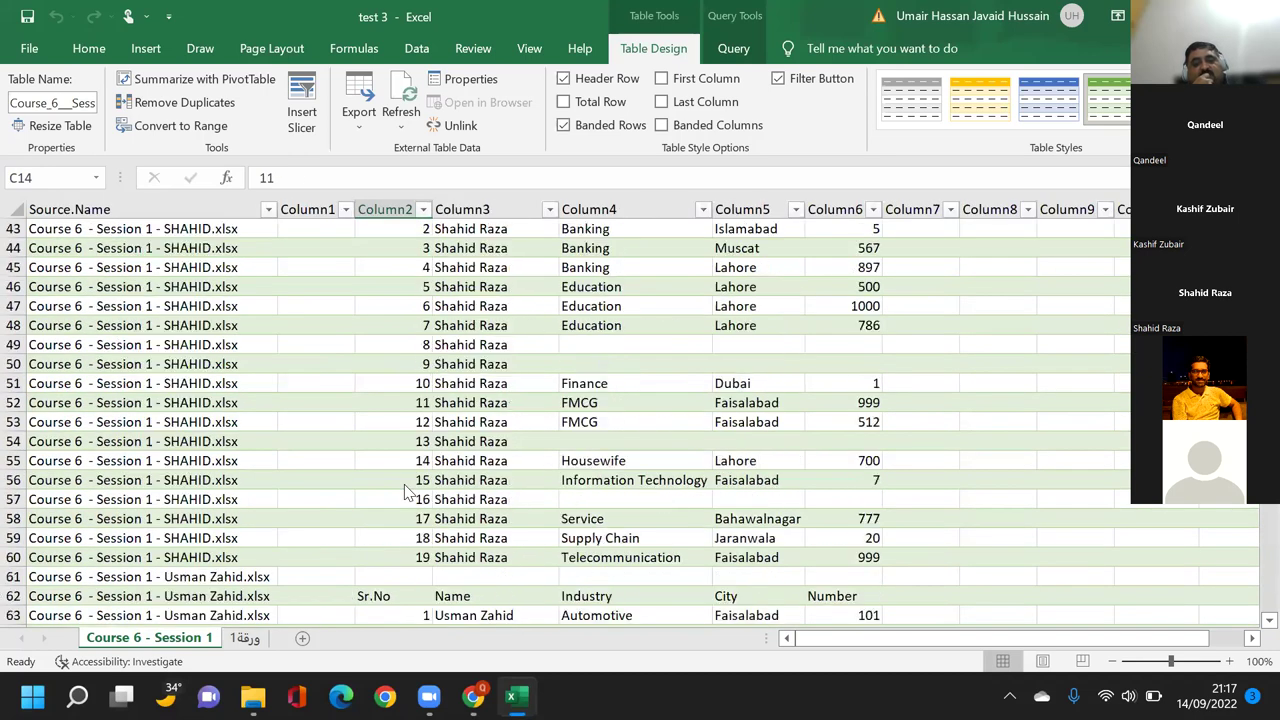
{"action": "scroll", "coordinate": [407, 490], "scroll_direction": "down", "scroll_amount": 13}
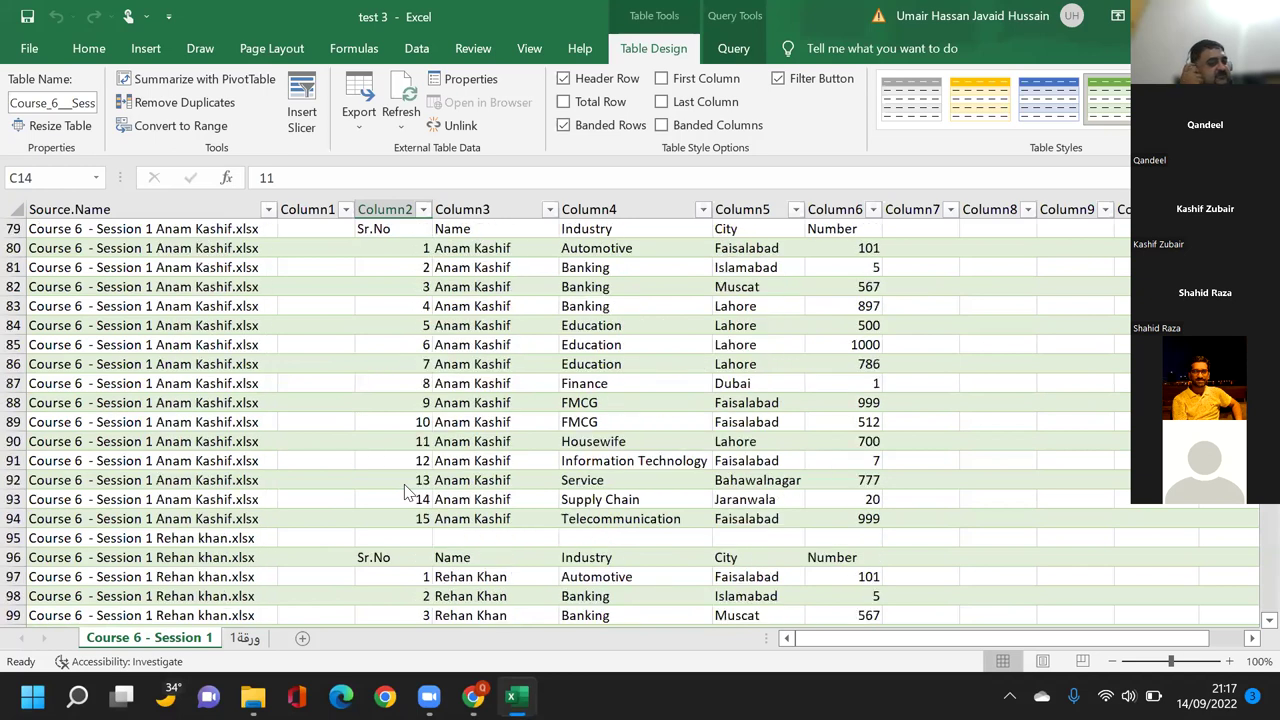
{"action": "scroll", "coordinate": [407, 490], "scroll_direction": "up", "scroll_amount": 14}
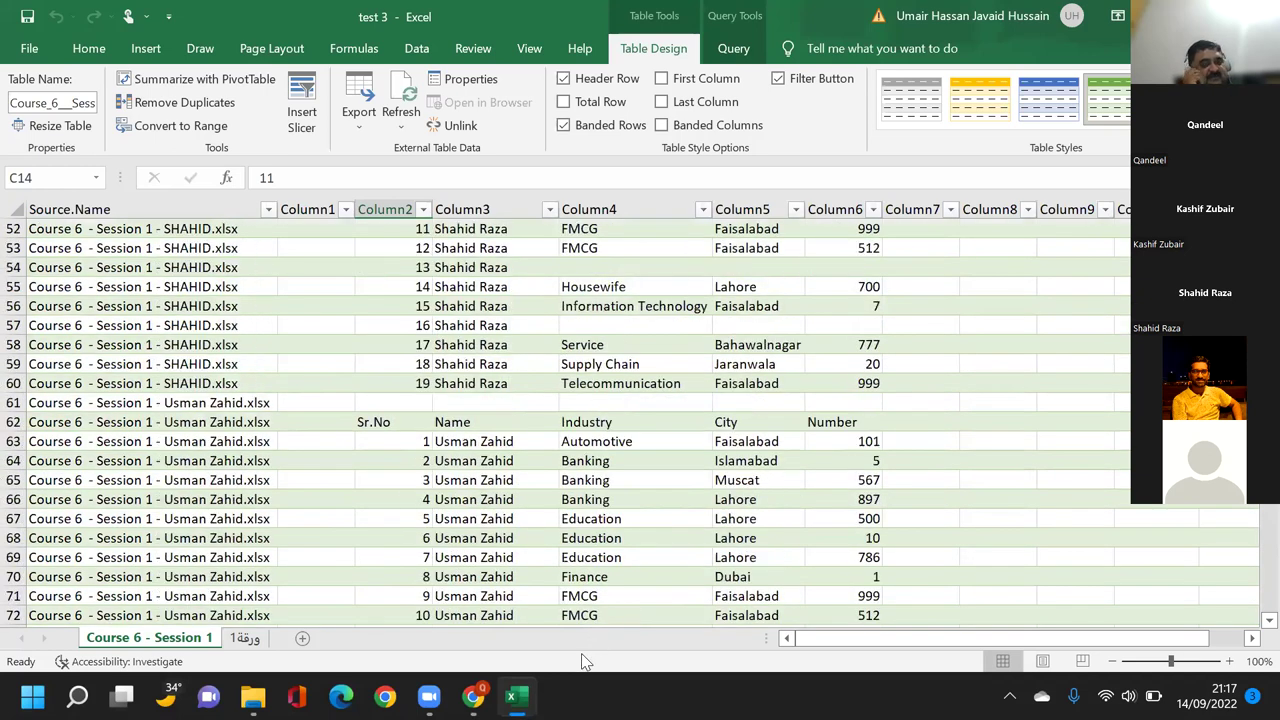
{"action": "scroll", "coordinate": [658, 460], "scroll_direction": "up", "scroll_amount": 17}
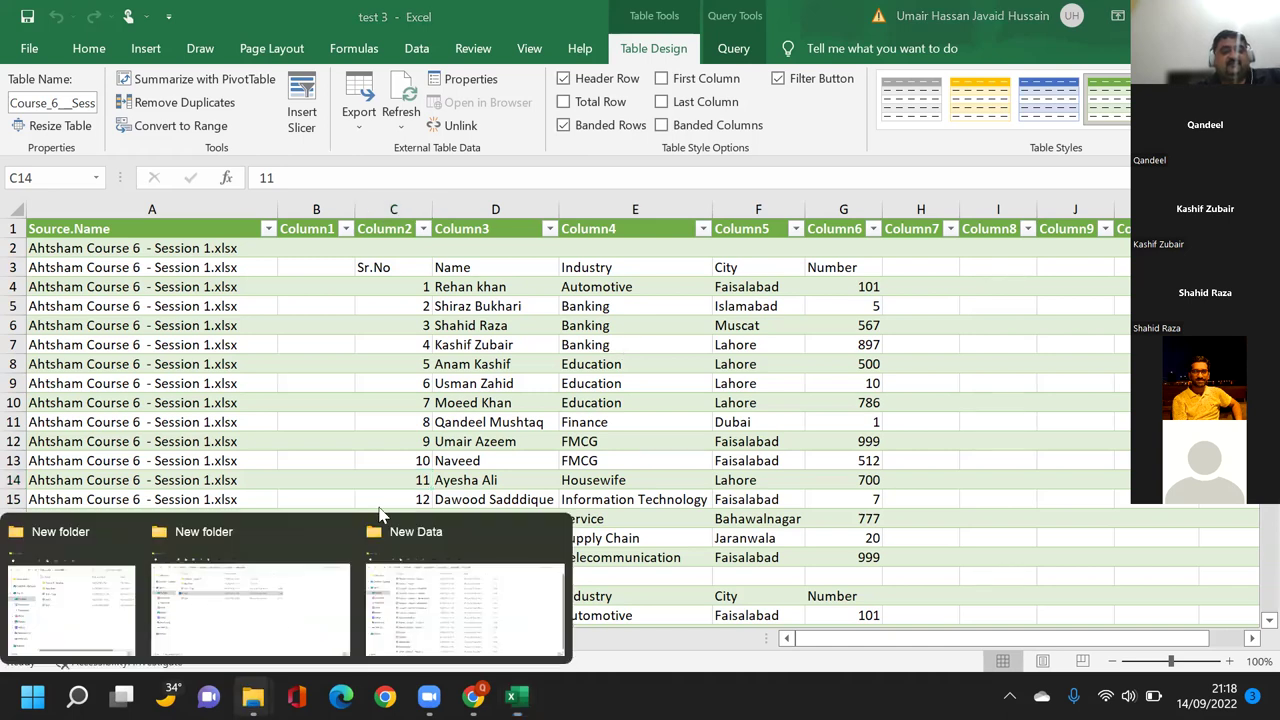
In File Explorer, open the Course 6 - Session 1 folder and select the Course 6 - Kashif workbook.
{"action": "left_click", "coordinate": [372, 520]}
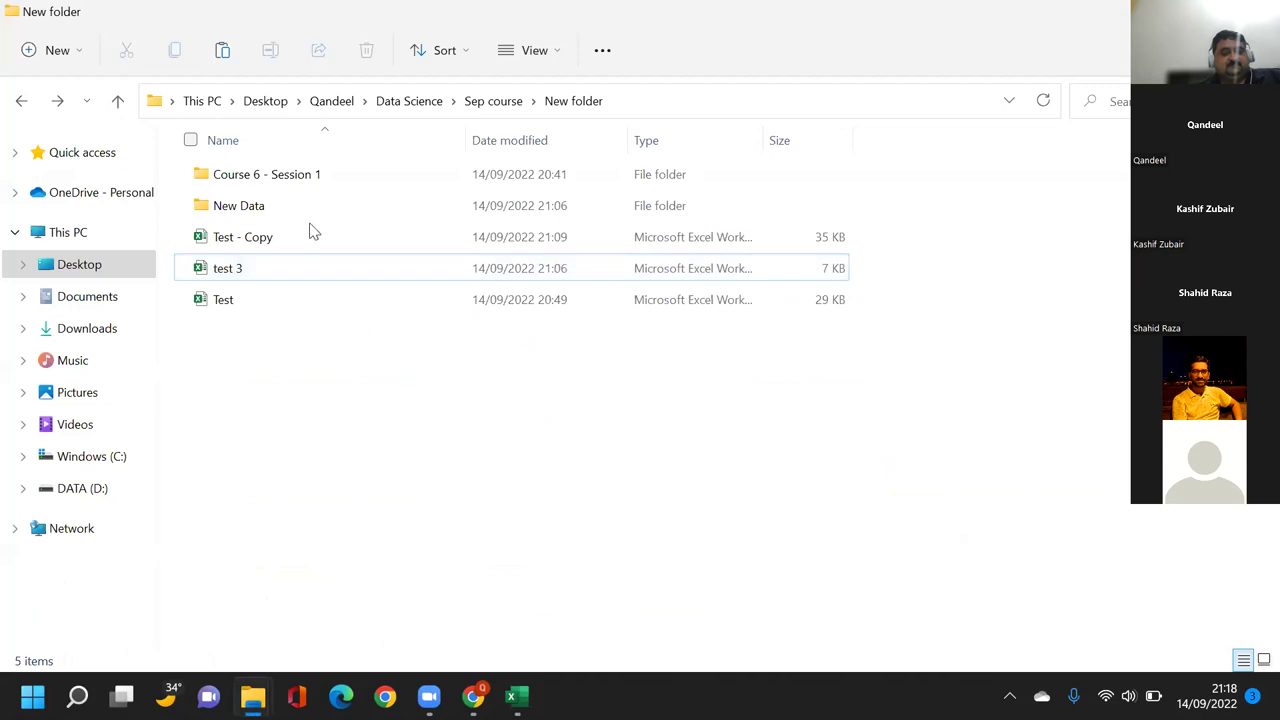
{"action": "left_click", "coordinate": [293, 170]}
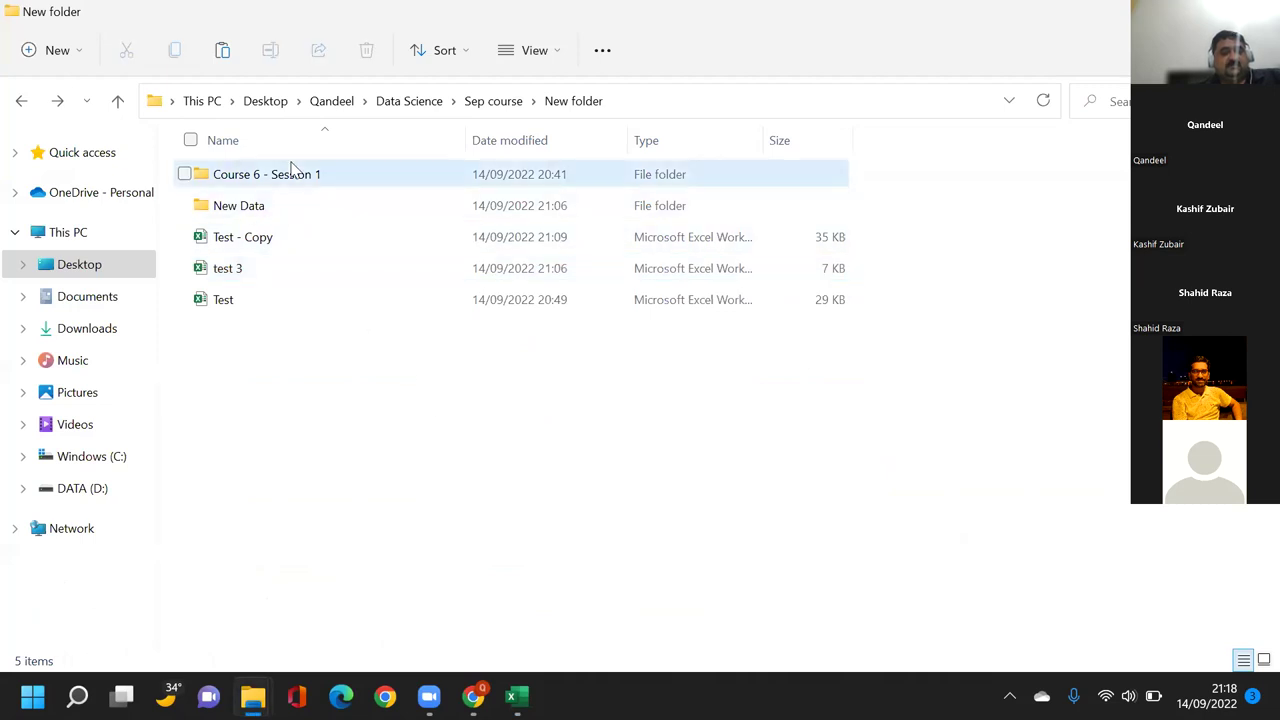
{"action": "double_click", "coordinate": [293, 172]}
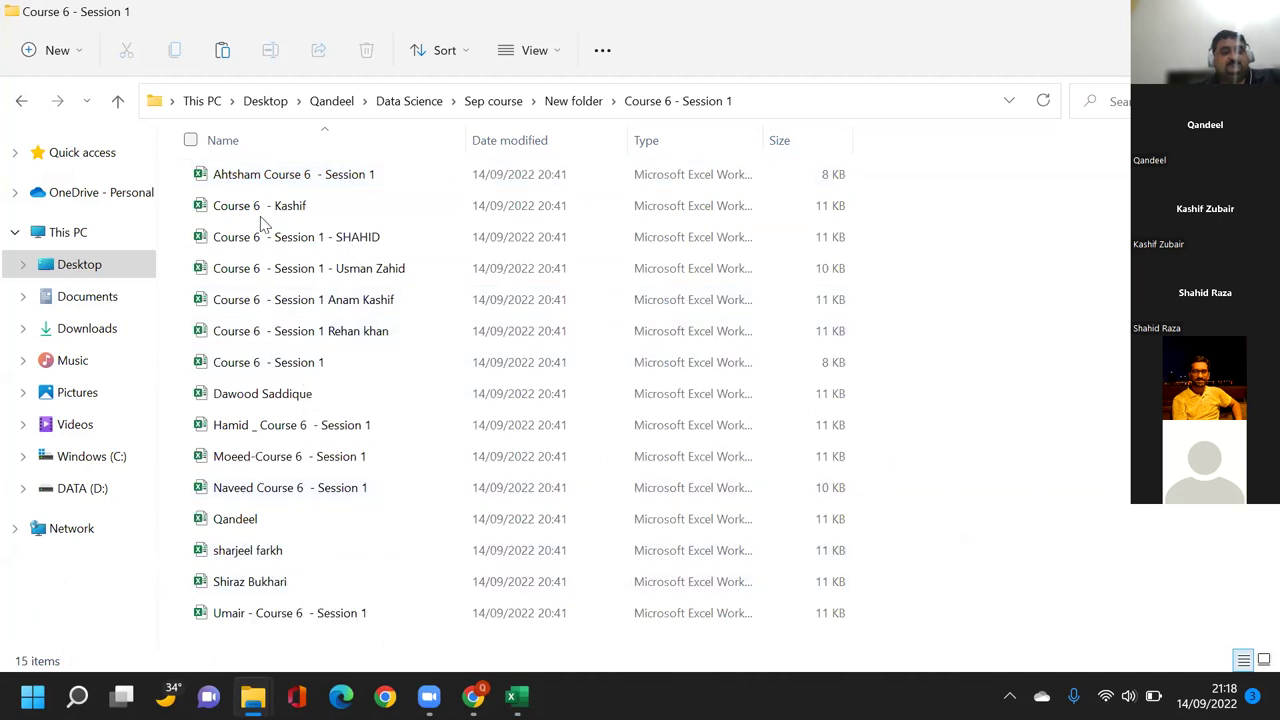
{"action": "left_click", "coordinate": [260, 207]}
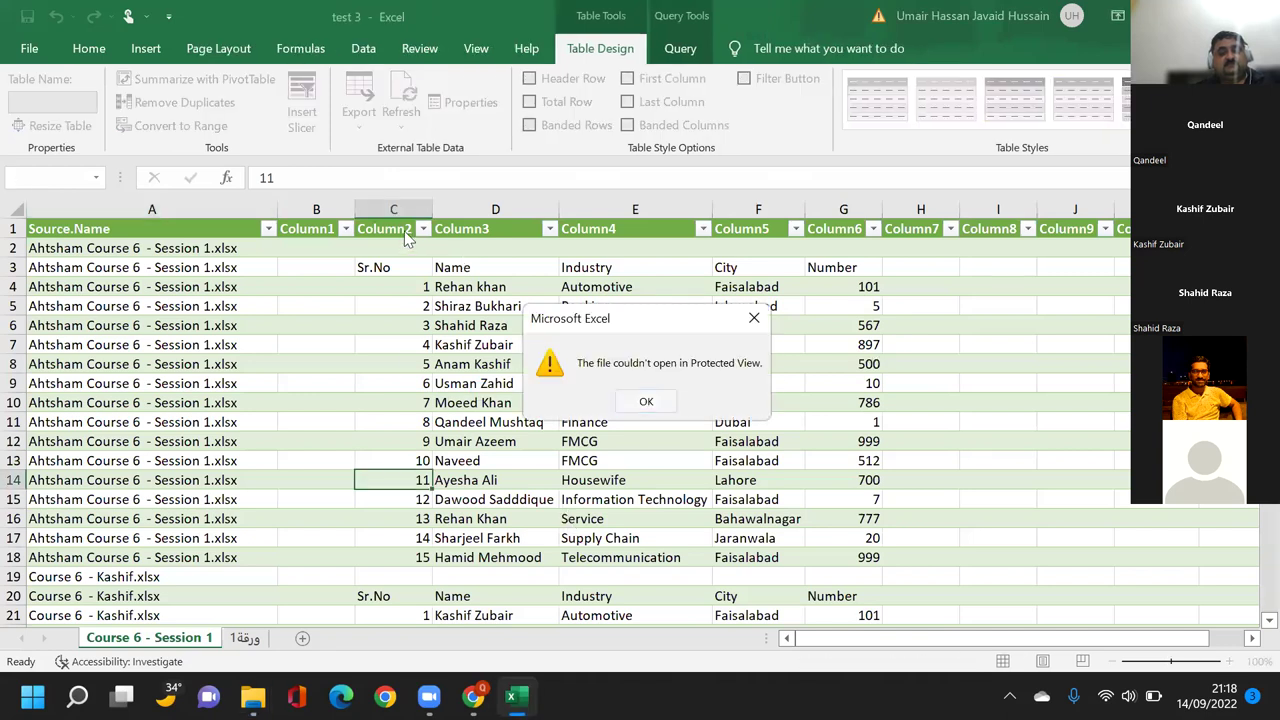
Open the Kashif workbook, add a 'Ph Number' header in G2, and enter a sample phone number in G3.
{"action": "key", "text": "Return"}
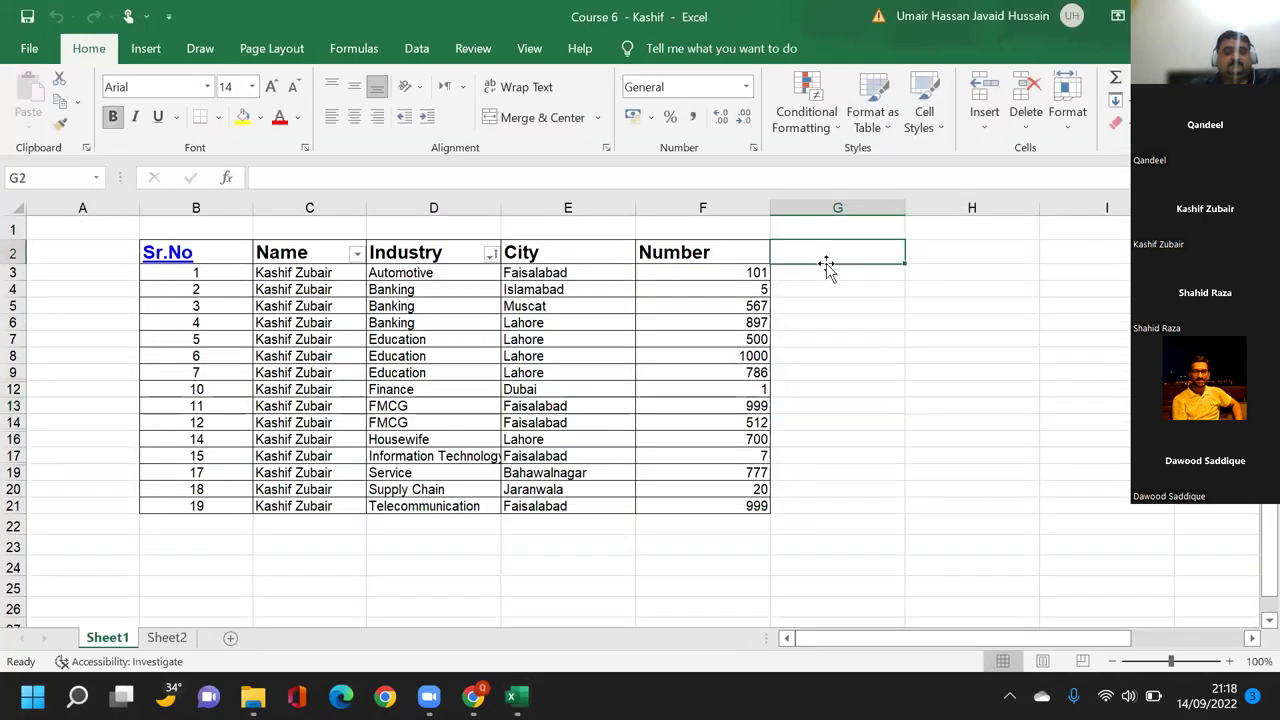
{"action": "type", "text": "Ph Number"}
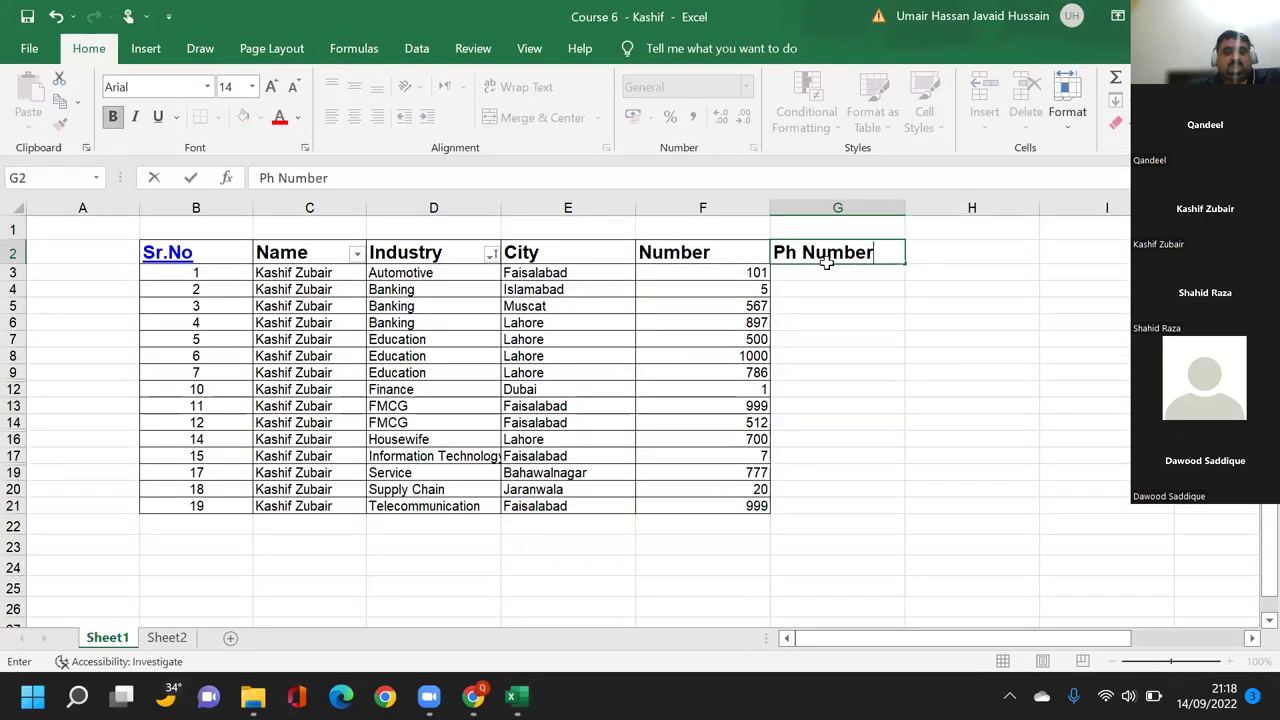
{"action": "key", "text": "Tab"}
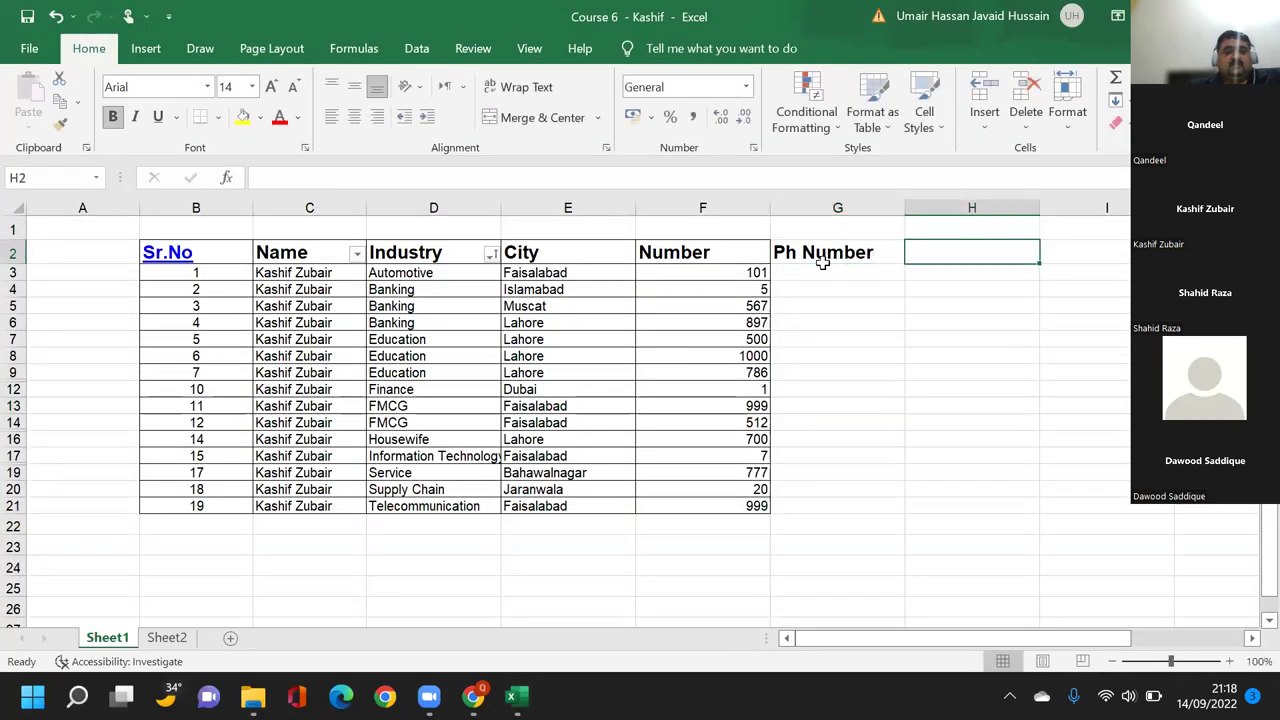
{"action": "left_click", "coordinate": [810, 274]}
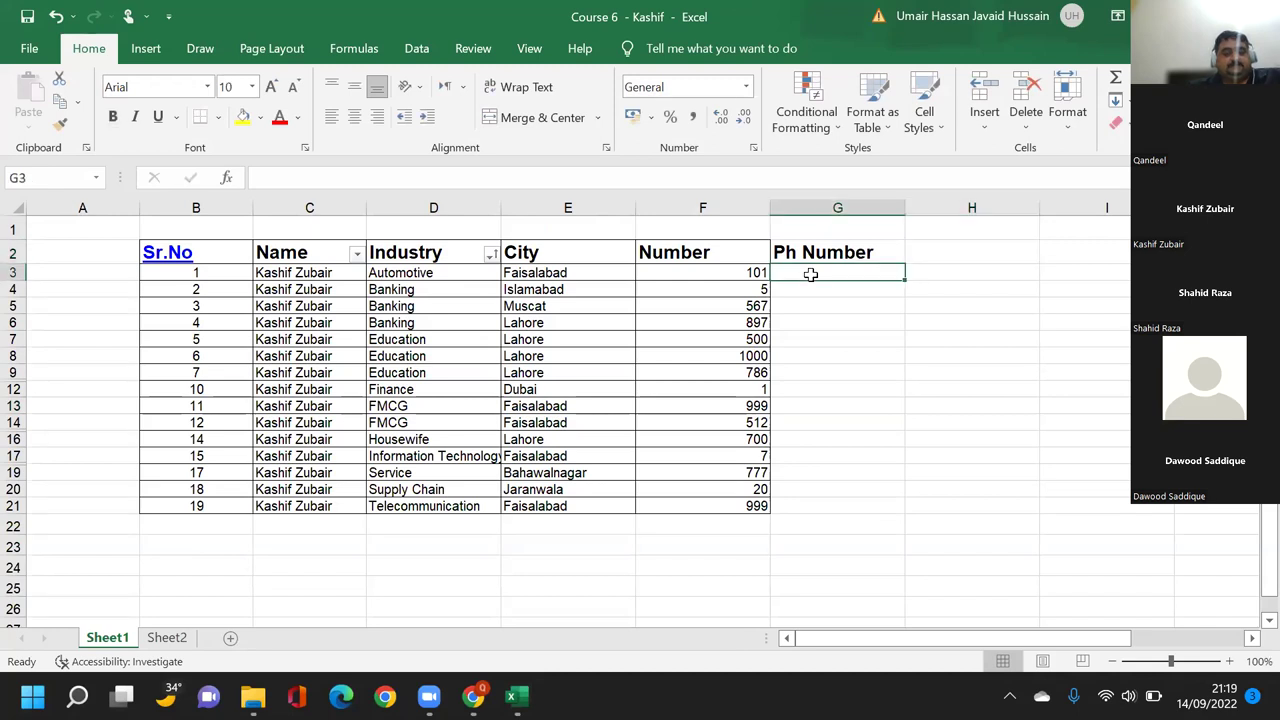
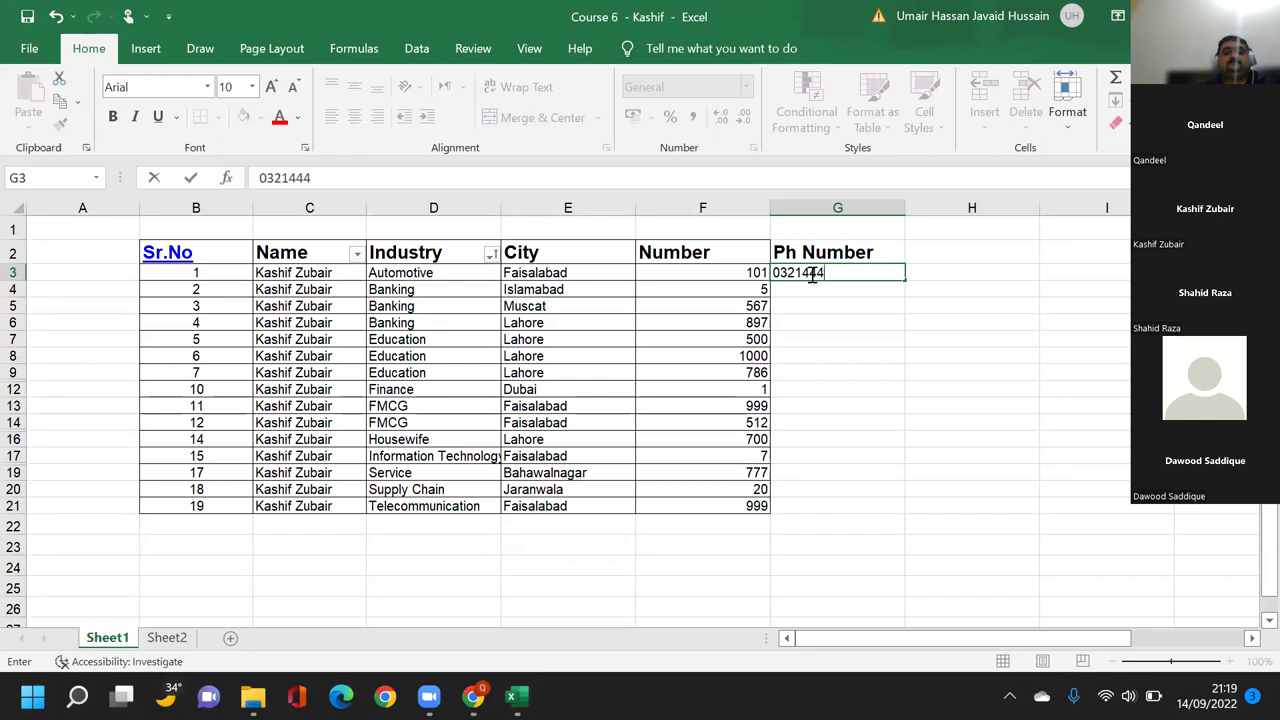
{"action": "key", "text": "ctrl+Return"}
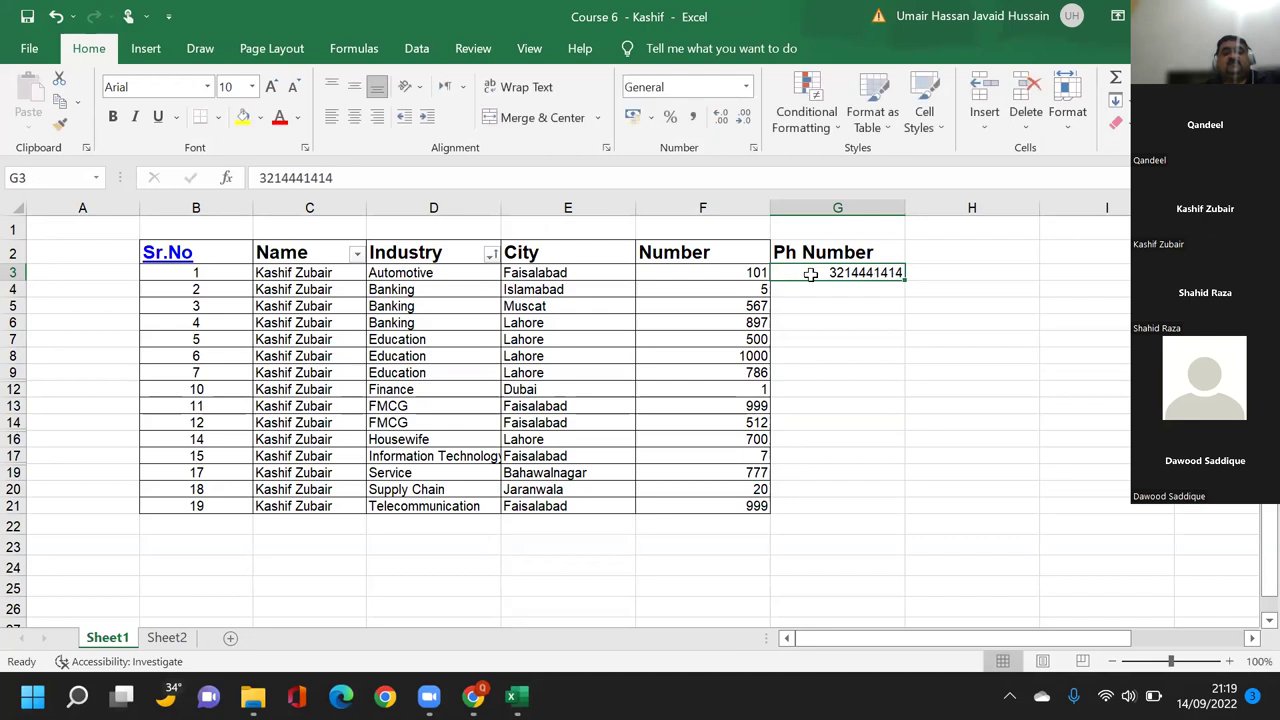
Copy the G3 phone number down to fill G4:G21.
{"action": "key", "text": "ctrl+c"}
{"action": "key", "text": "shift+Down"}
{"action": "key", "text": "shift+Down"}
{"action": "key", "text": "shift+Down"}
{"action": "key", "text": "shift+Down"}
{"action": "key", "text": "shift+Down"}
{"action": "key", "text": "shift+Down"}
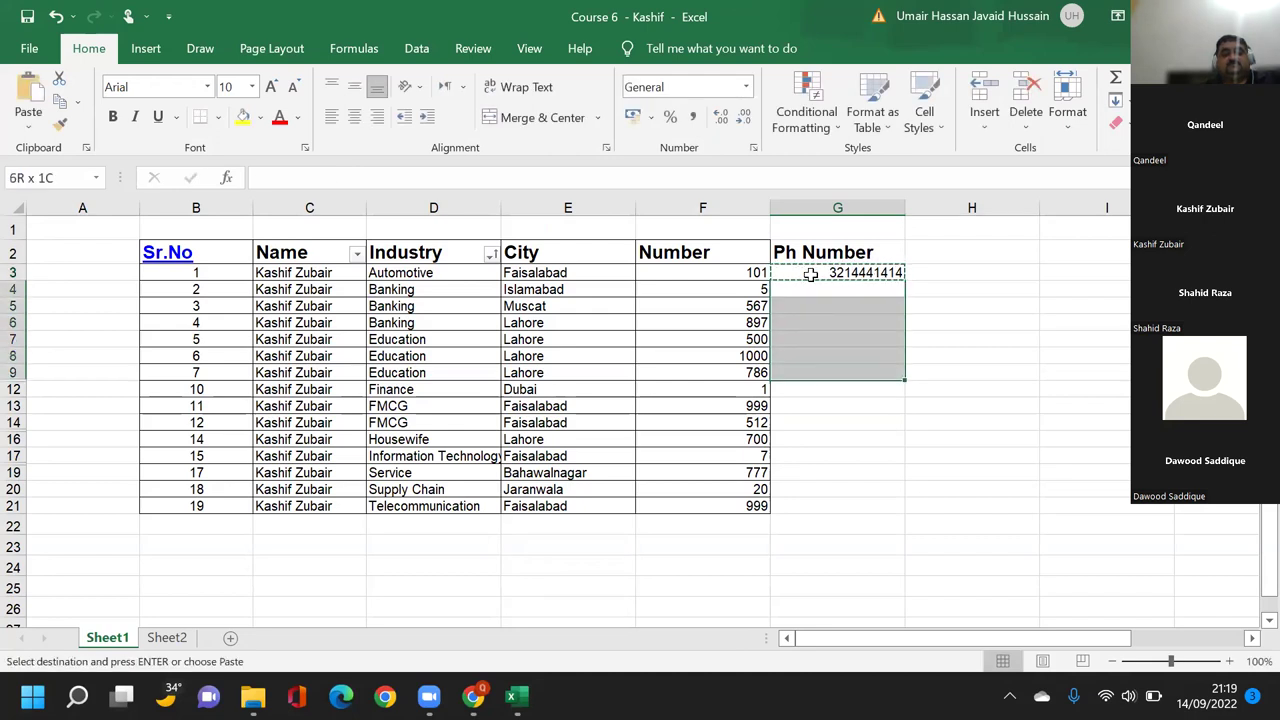
{"action": "key", "text": "shift+Down"}
{"action": "key", "text": "shift+Down"}
{"action": "key", "text": "shift+Down"}
{"action": "key", "text": "shift+Down"}
{"action": "key", "text": "shift+Down"}
{"action": "key", "text": "shift+Down"}
{"action": "key", "text": "shift+Down"}
{"action": "key", "text": "shift+Down"}
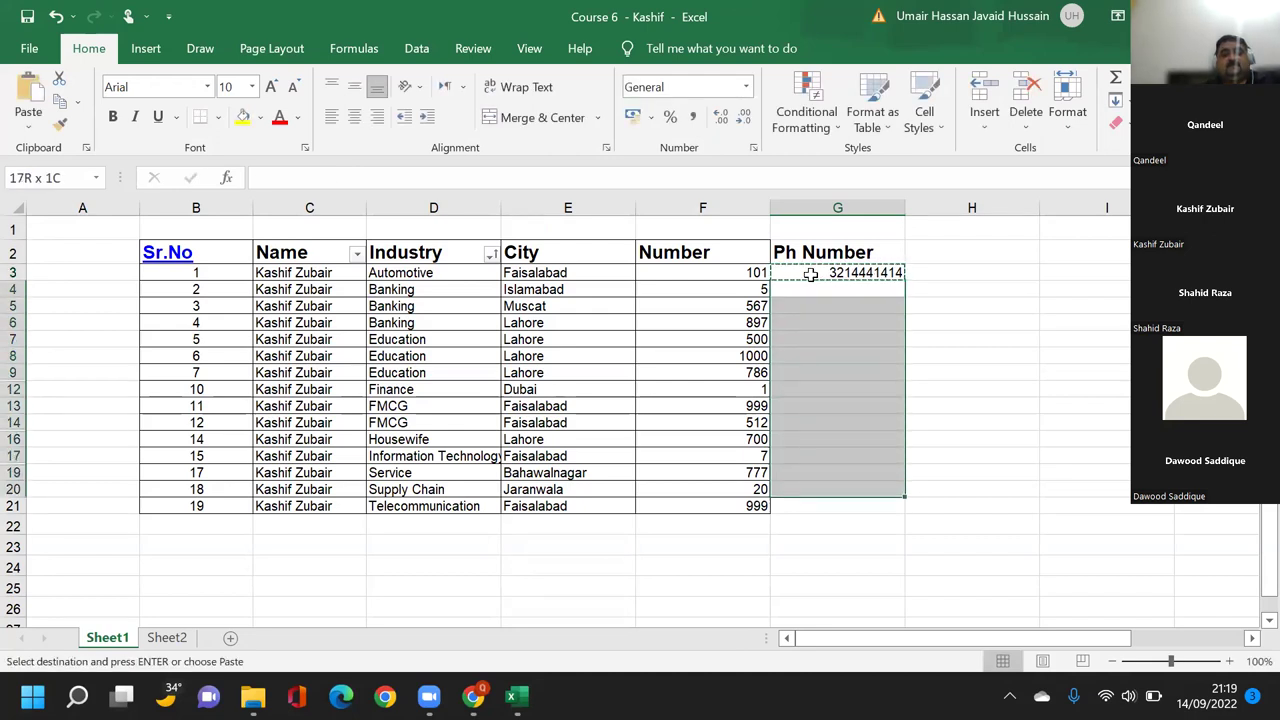
{"action": "key", "text": "ctrl+v"}
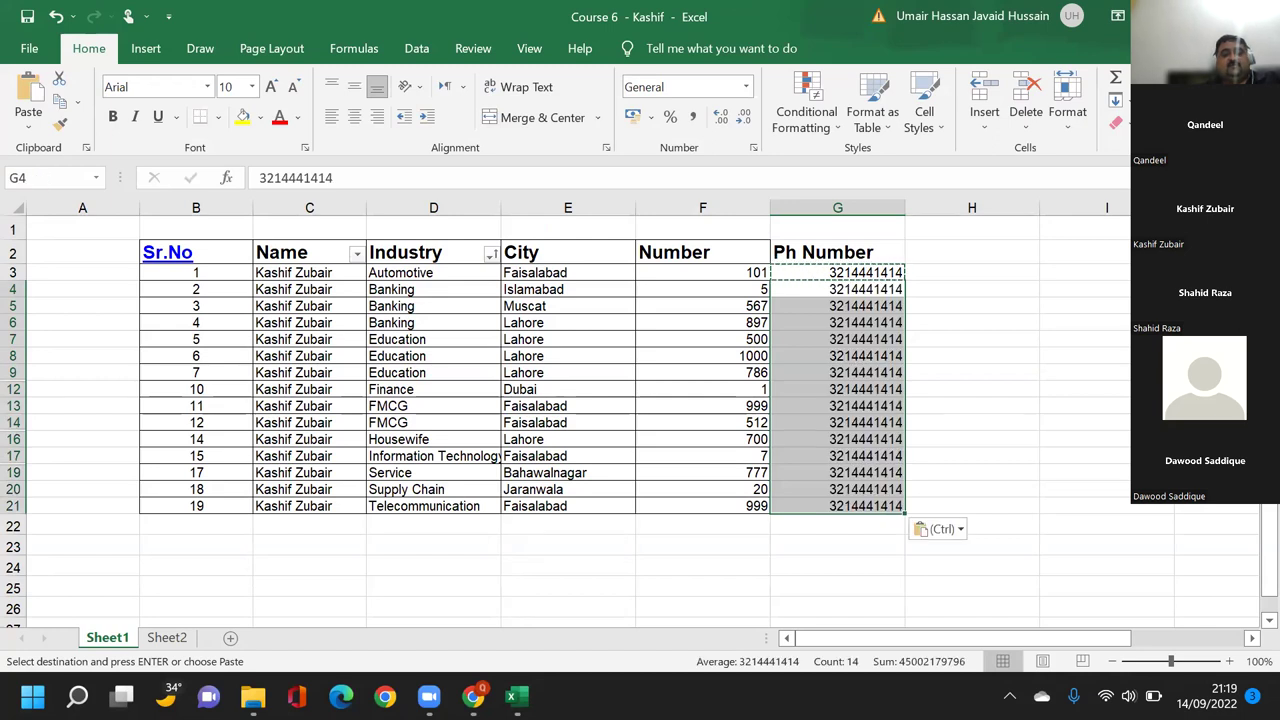
{"action": "left_click", "coordinate": [1085, 339]}
{"action": "key", "text": "Escape"}
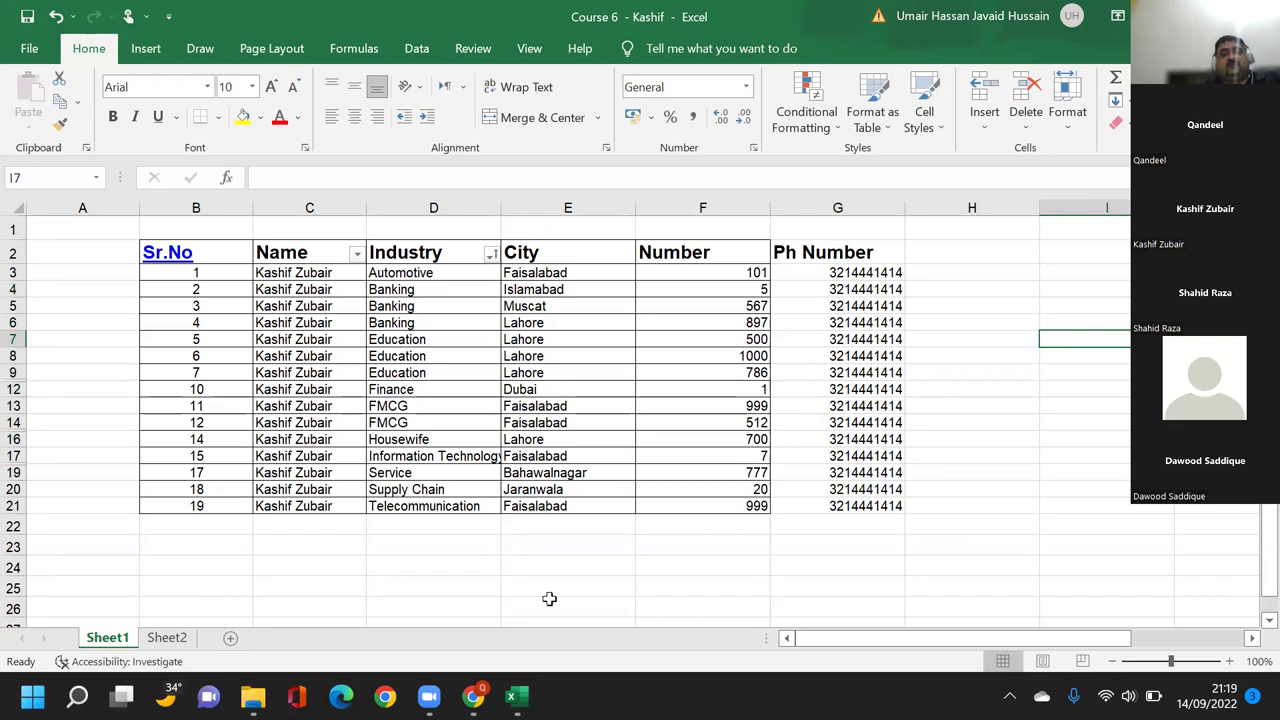
{"action": "mouse_move", "coordinate": [518, 690]}
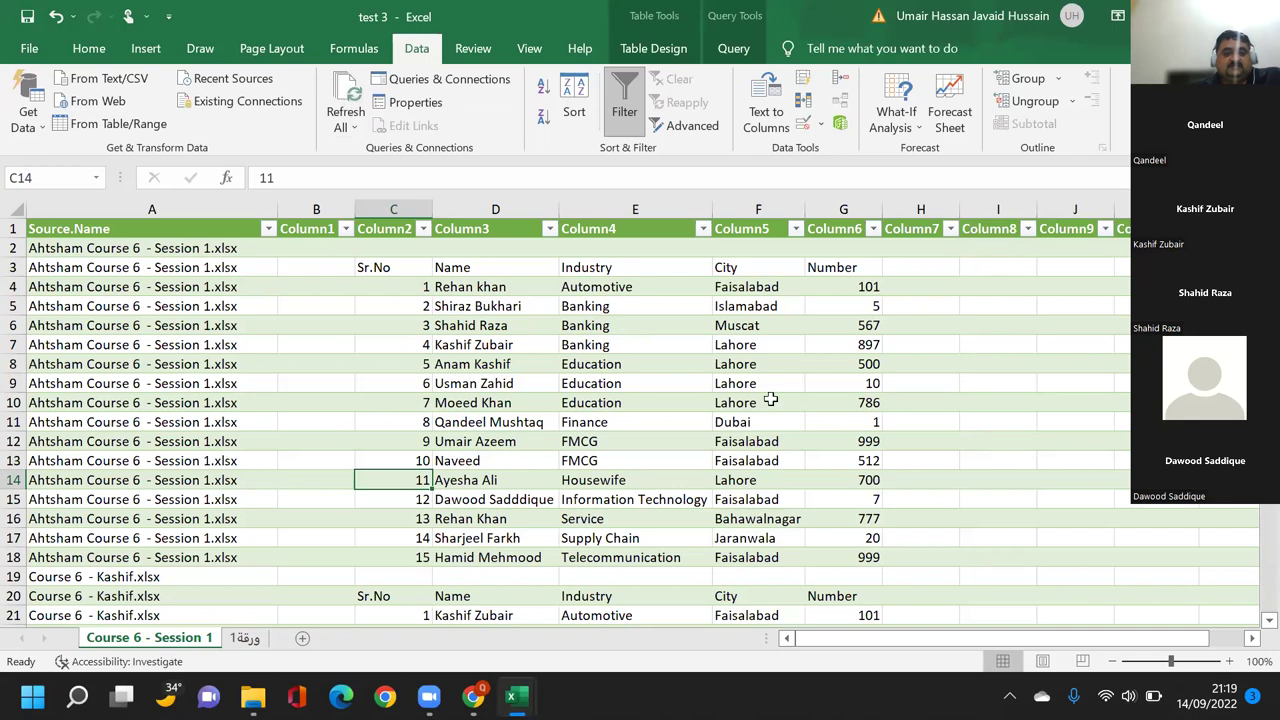
Scroll down the combined table to the Course 6 - Kashif rows to check their Ph Number values.
{"action": "scroll", "coordinate": [816, 454], "scroll_direction": "down", "scroll_amount": 1}
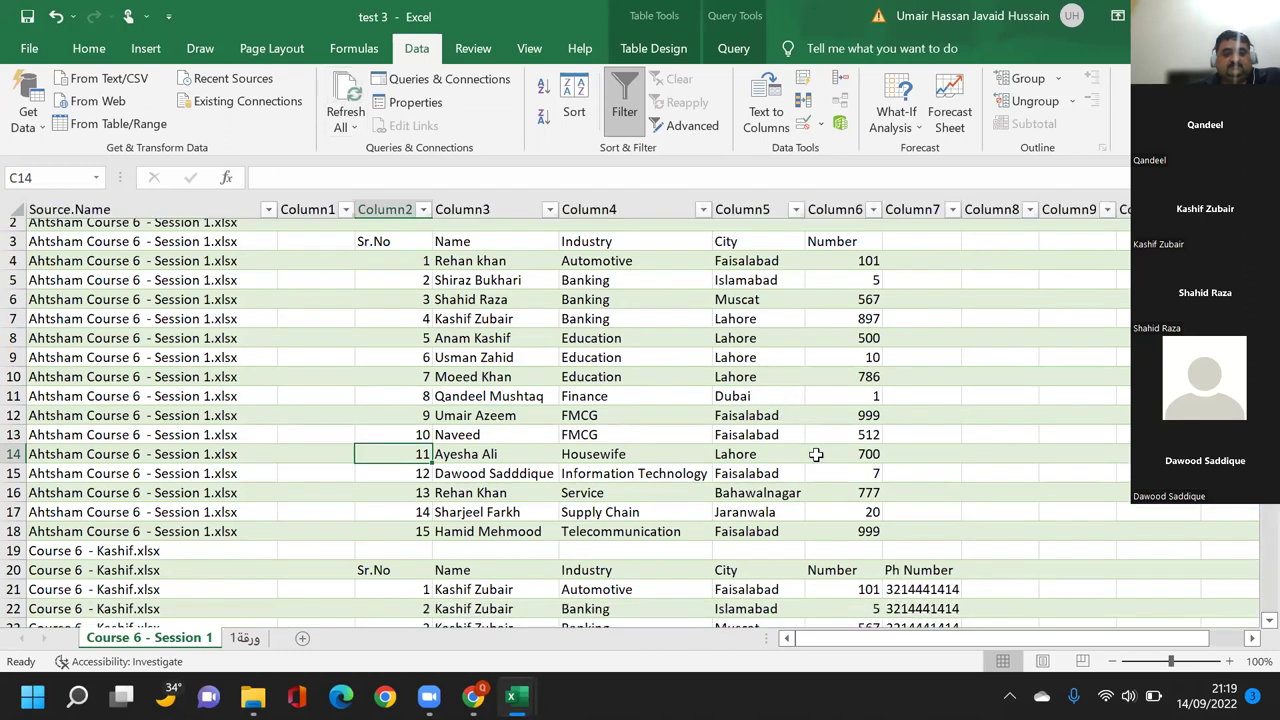
{"action": "scroll", "coordinate": [816, 454], "scroll_direction": "down", "scroll_amount": 2}
{"action": "scroll", "coordinate": [816, 454], "scroll_direction": "down", "scroll_amount": 2}
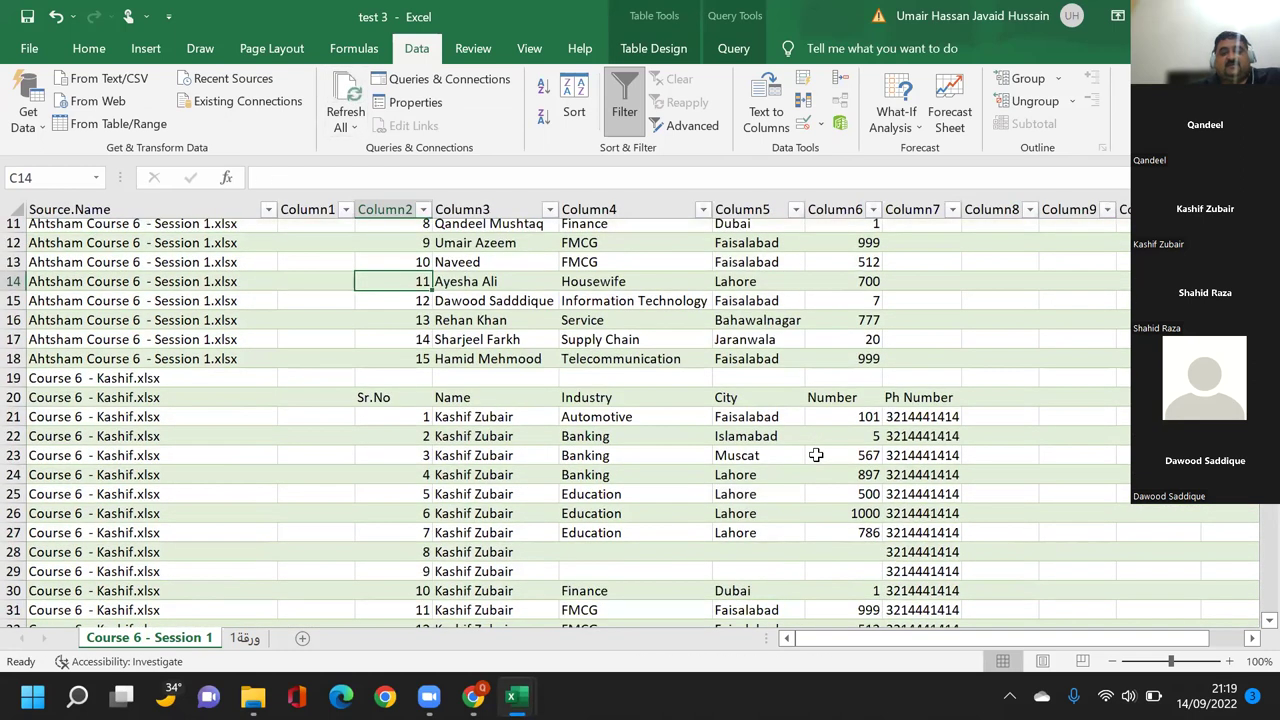
{"action": "scroll", "coordinate": [816, 454], "scroll_direction": "down", "scroll_amount": 2}
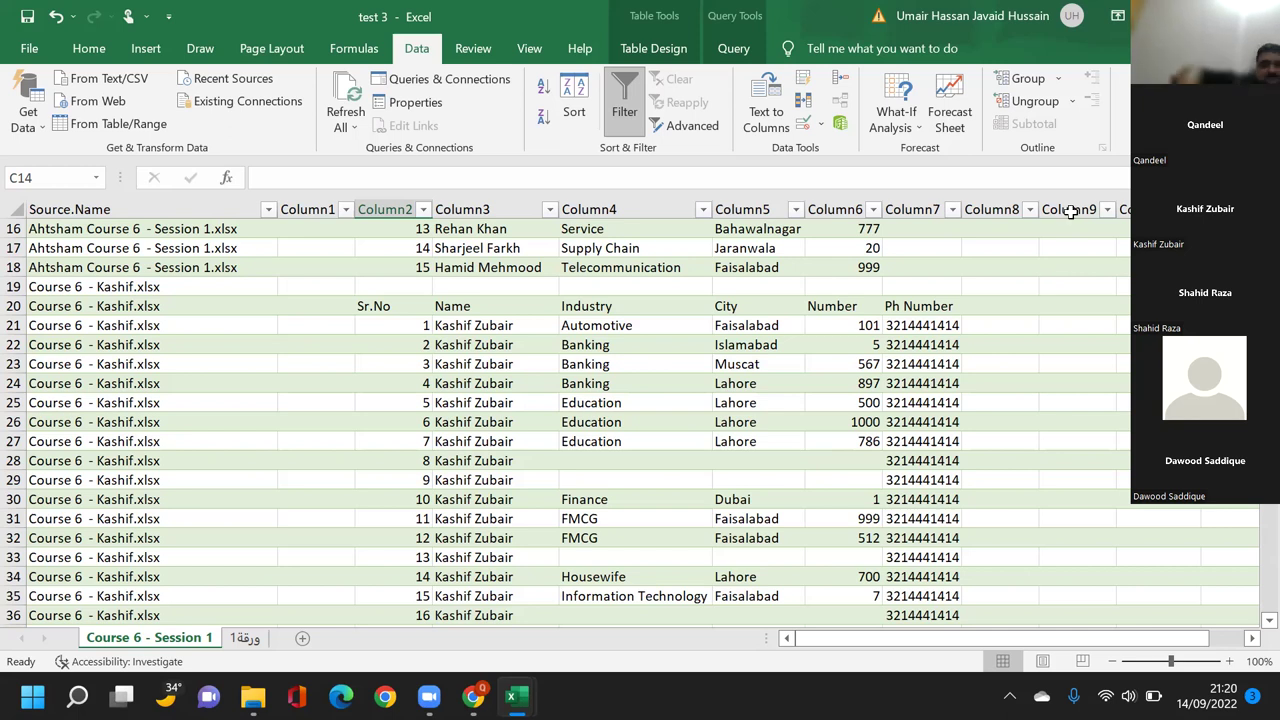
{"action": "mouse_move", "coordinate": [253, 697]}
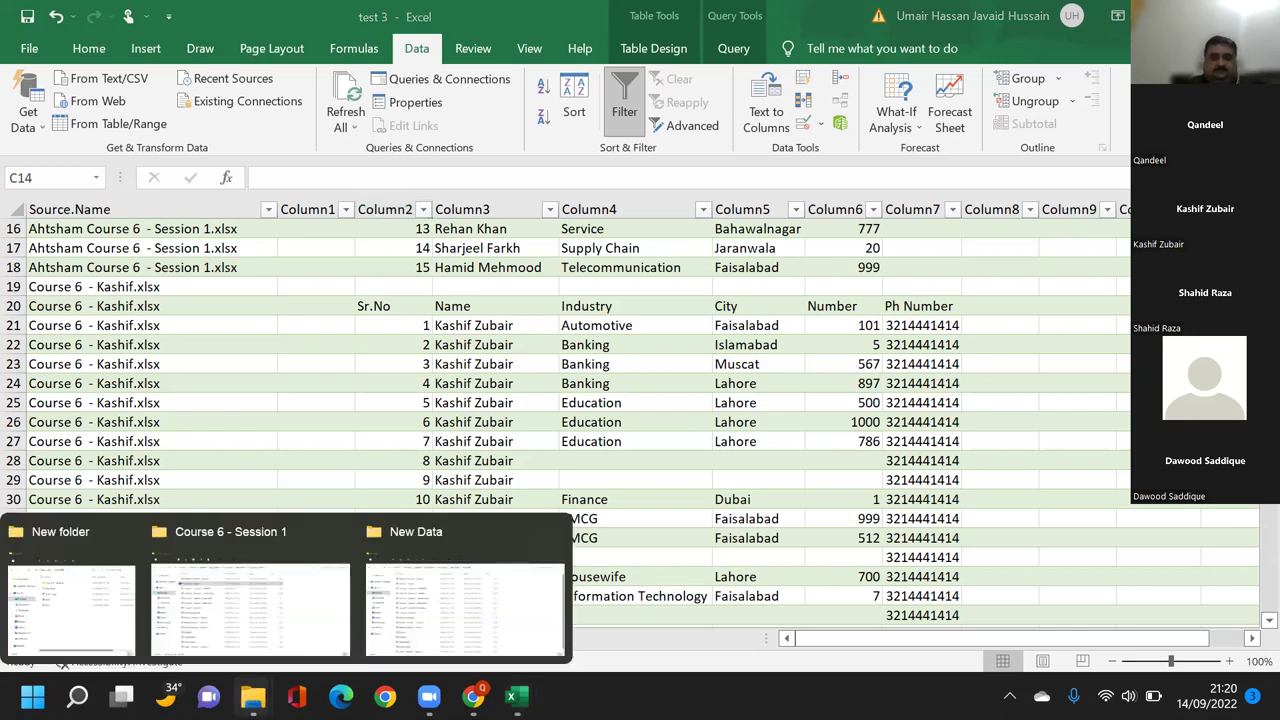
Clear the phone numbers from G3:G21 in the Kashif workbook.
{"action": "left_click", "coordinate": [250, 600]}
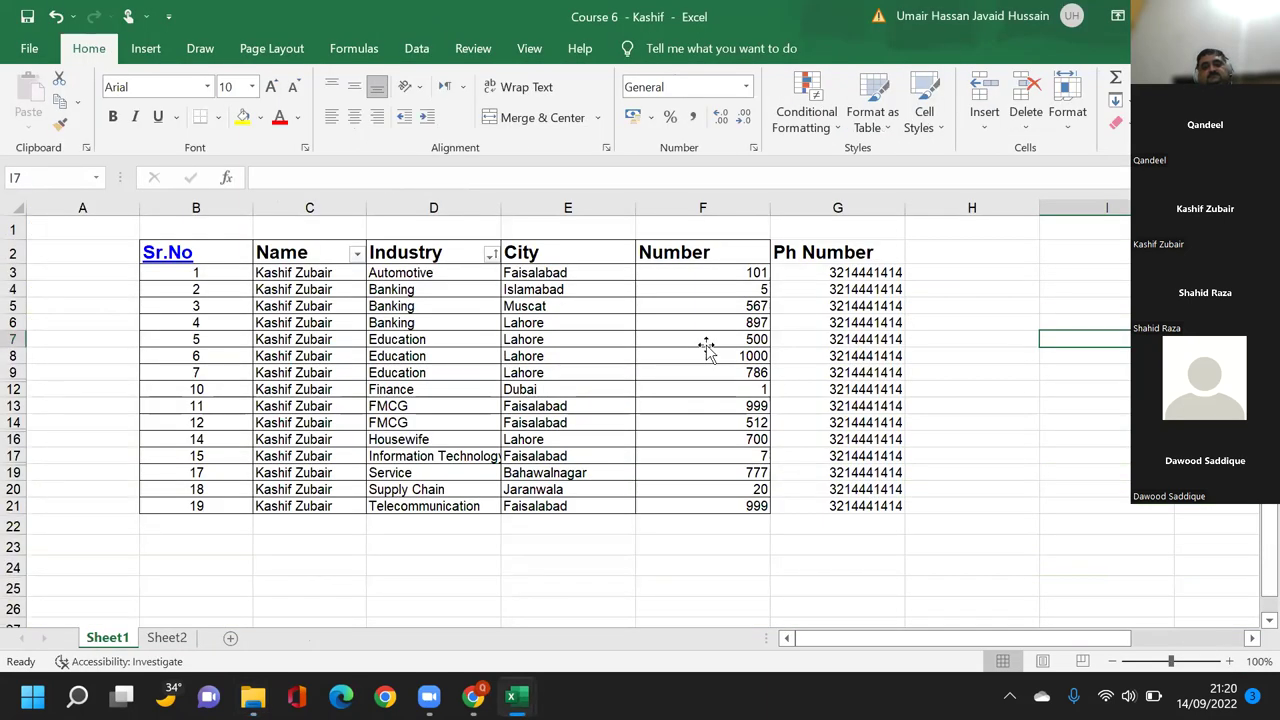
{"action": "left_click", "coordinate": [706, 346]}
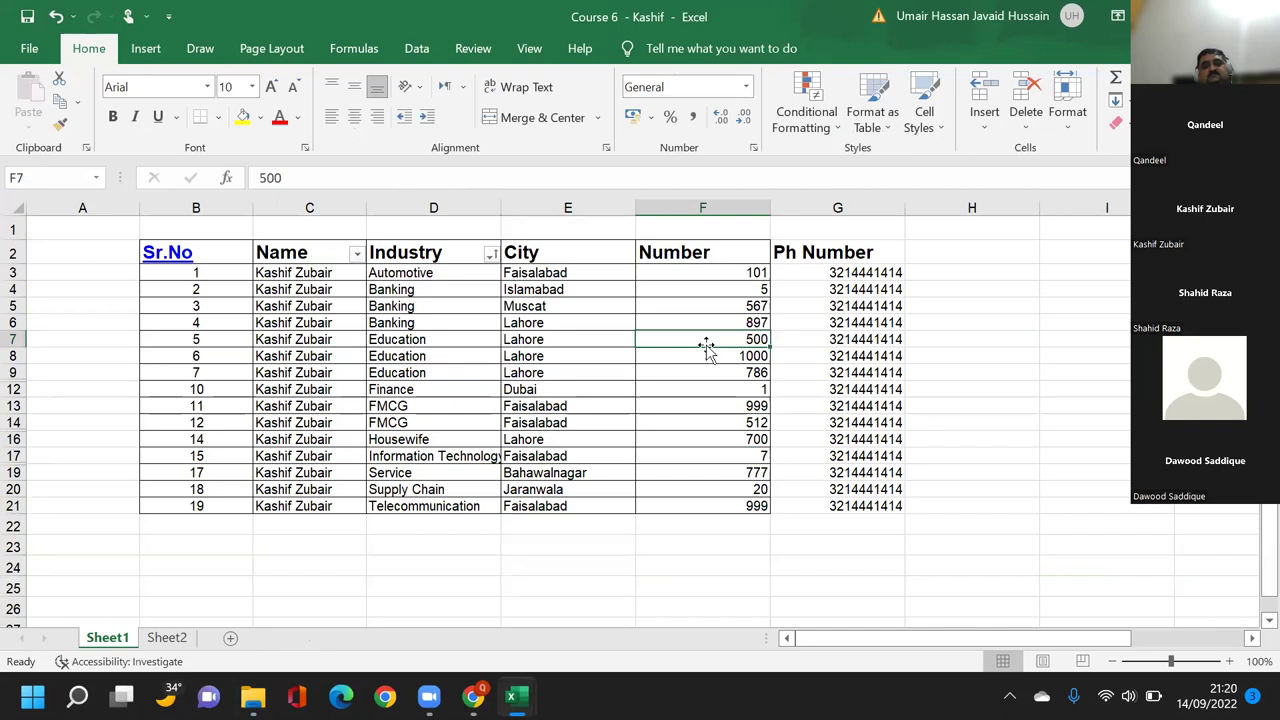
{"action": "left_click", "coordinate": [806, 271]}
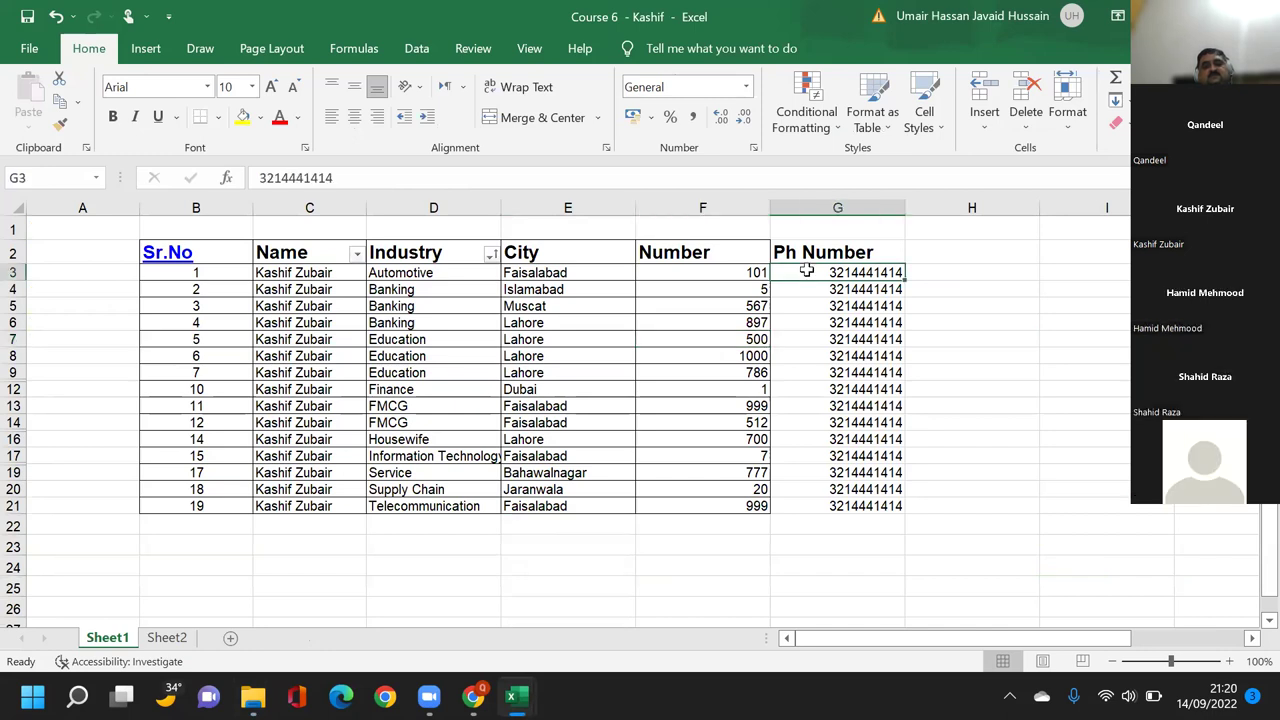
{"action": "key", "text": "ctrl+shift+Down"}
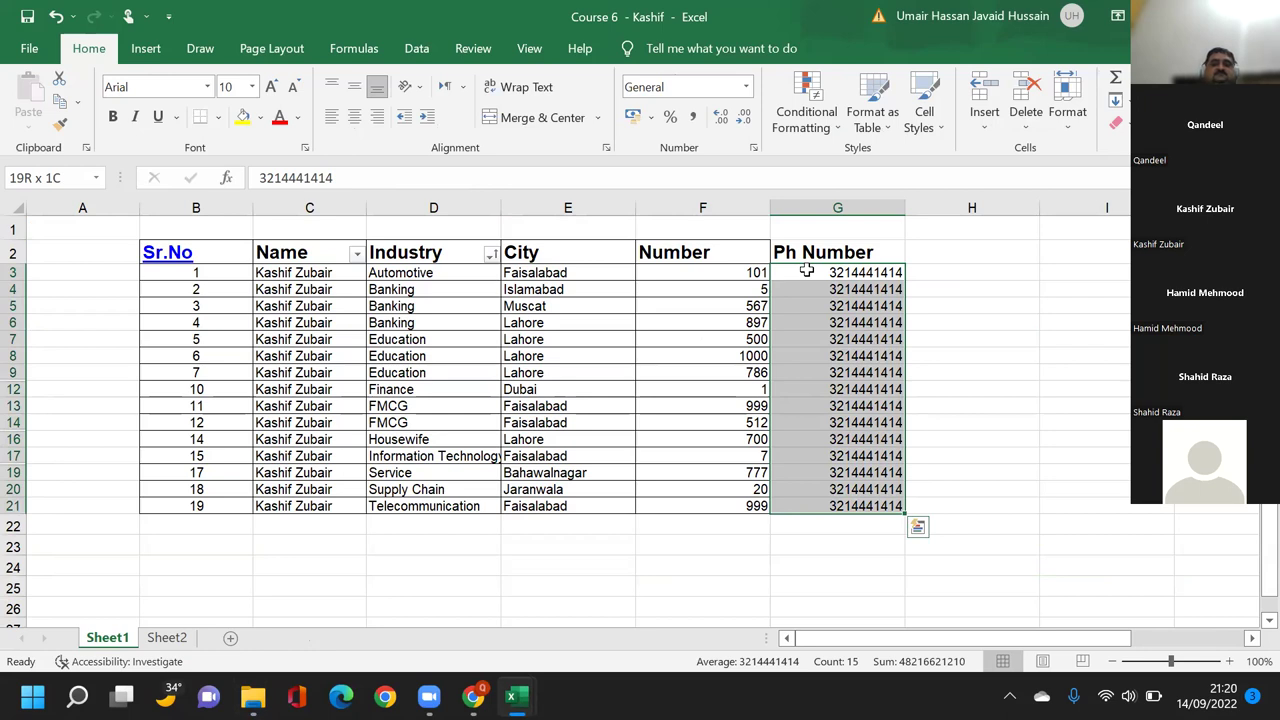
{"action": "key", "text": "Delete"}
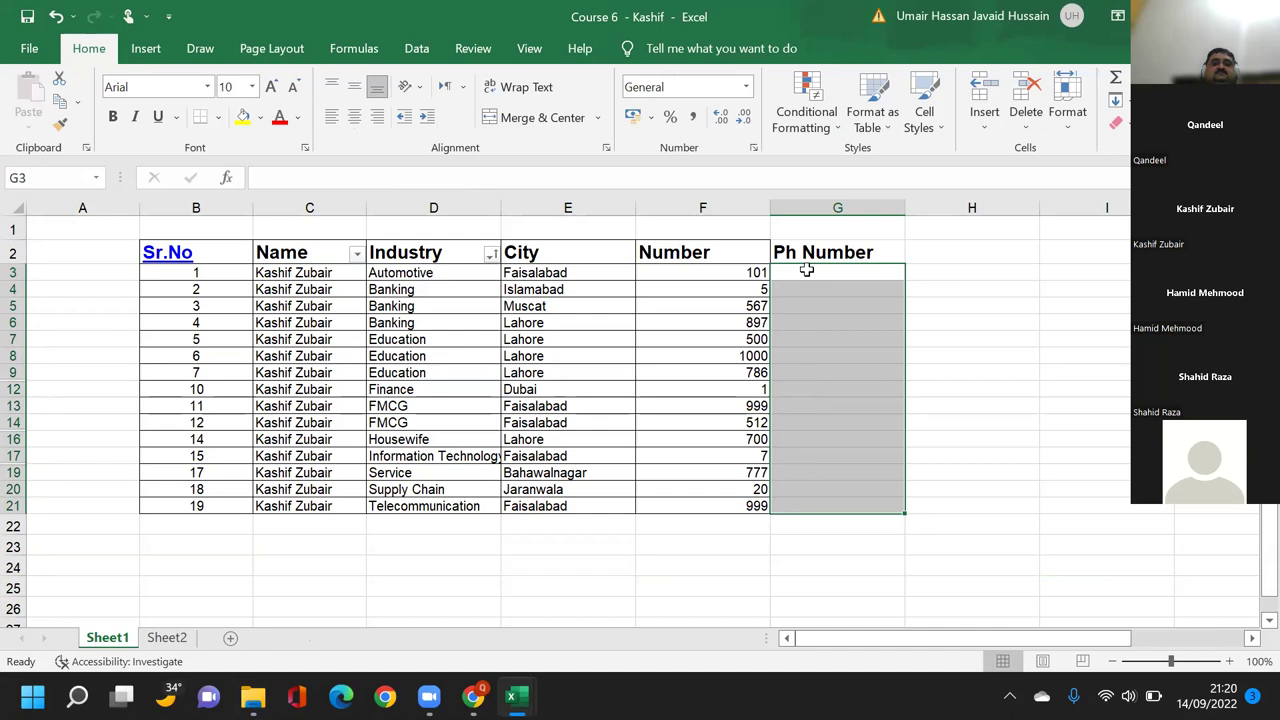
Delete the Ph Number header in G2 and save the Kashif workbook.
{"action": "left_click", "coordinate": [823, 253]}
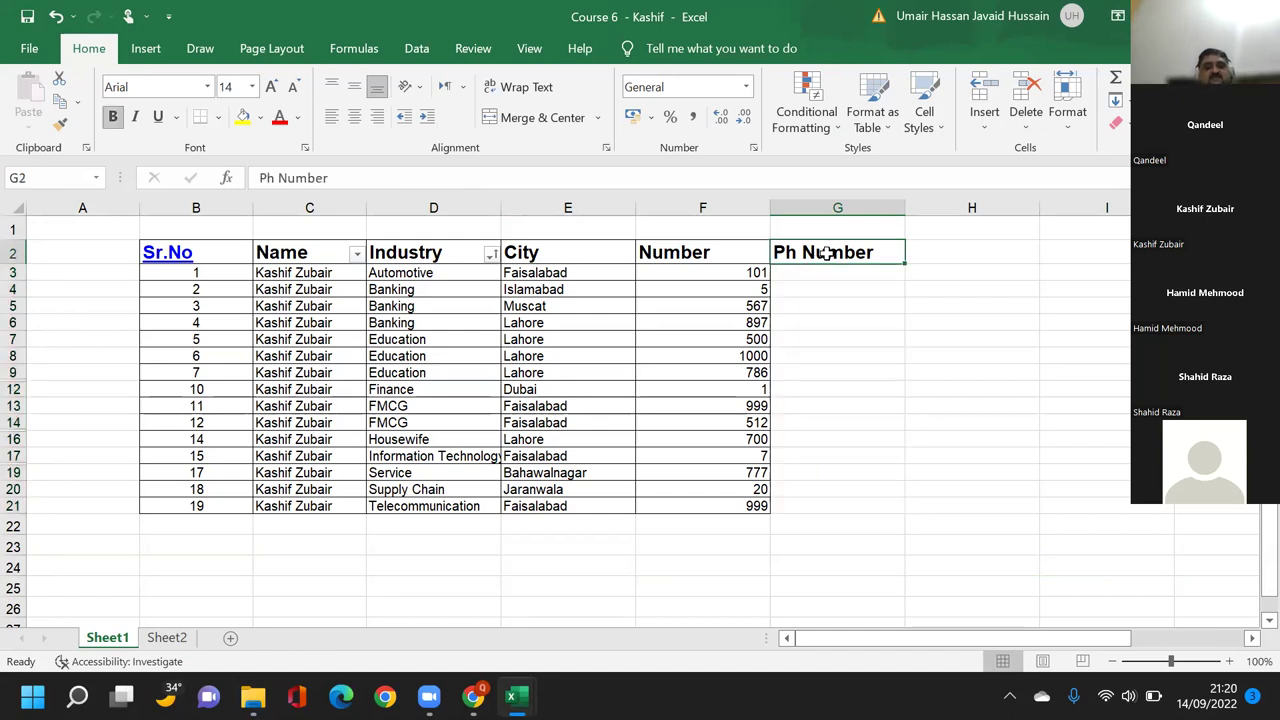
{"action": "key", "text": "Delete"}
{"action": "left_click", "coordinate": [895, 341]}
{"action": "key", "text": "ctrl+s"}
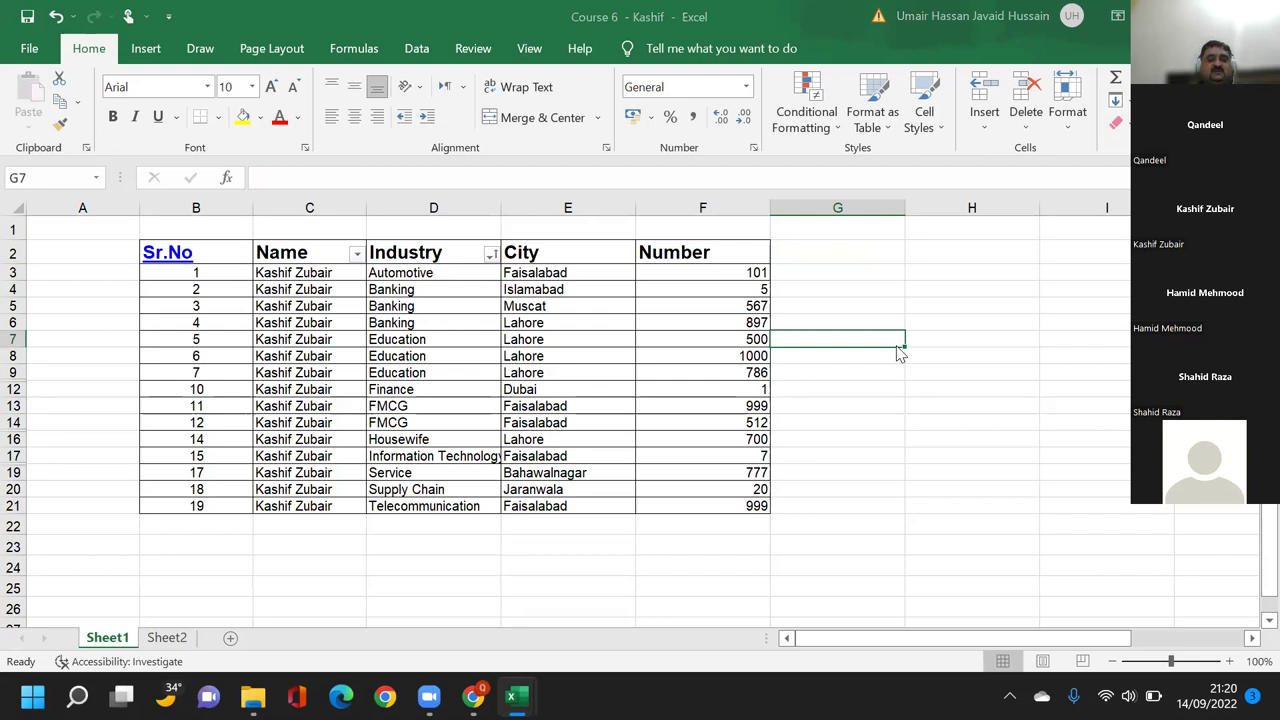
{"action": "key", "text": "alt+Tab"}
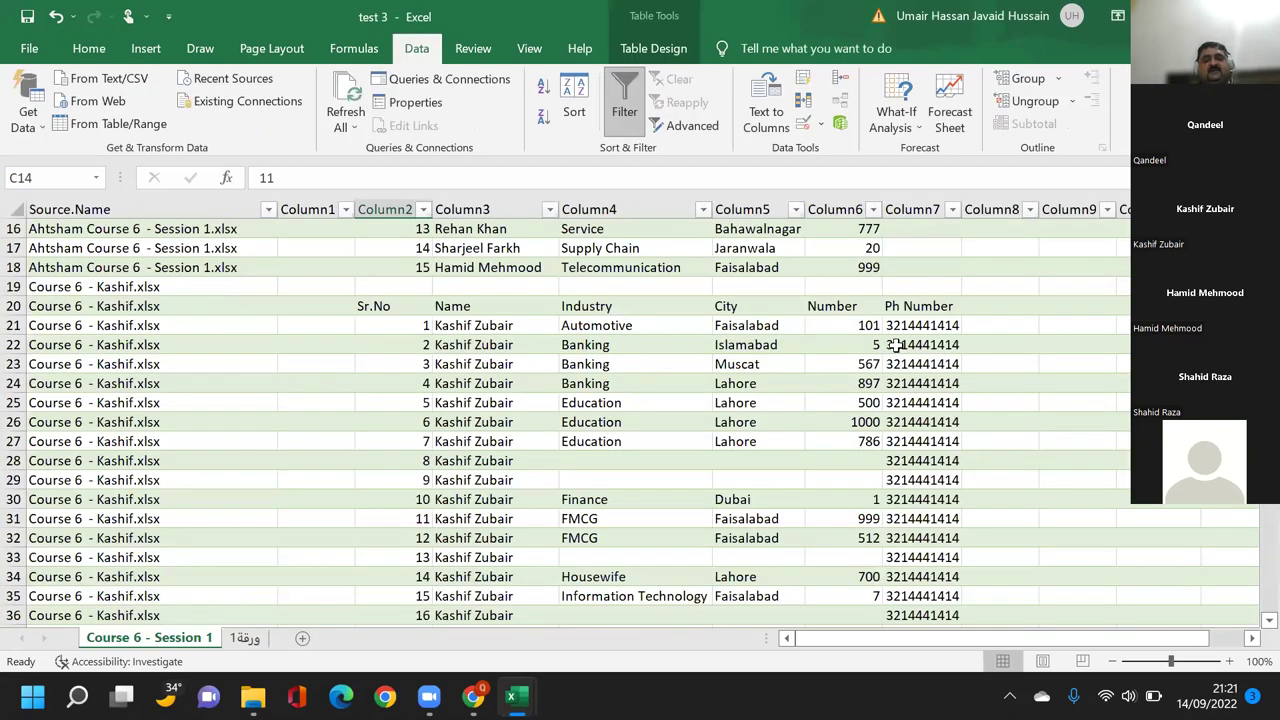
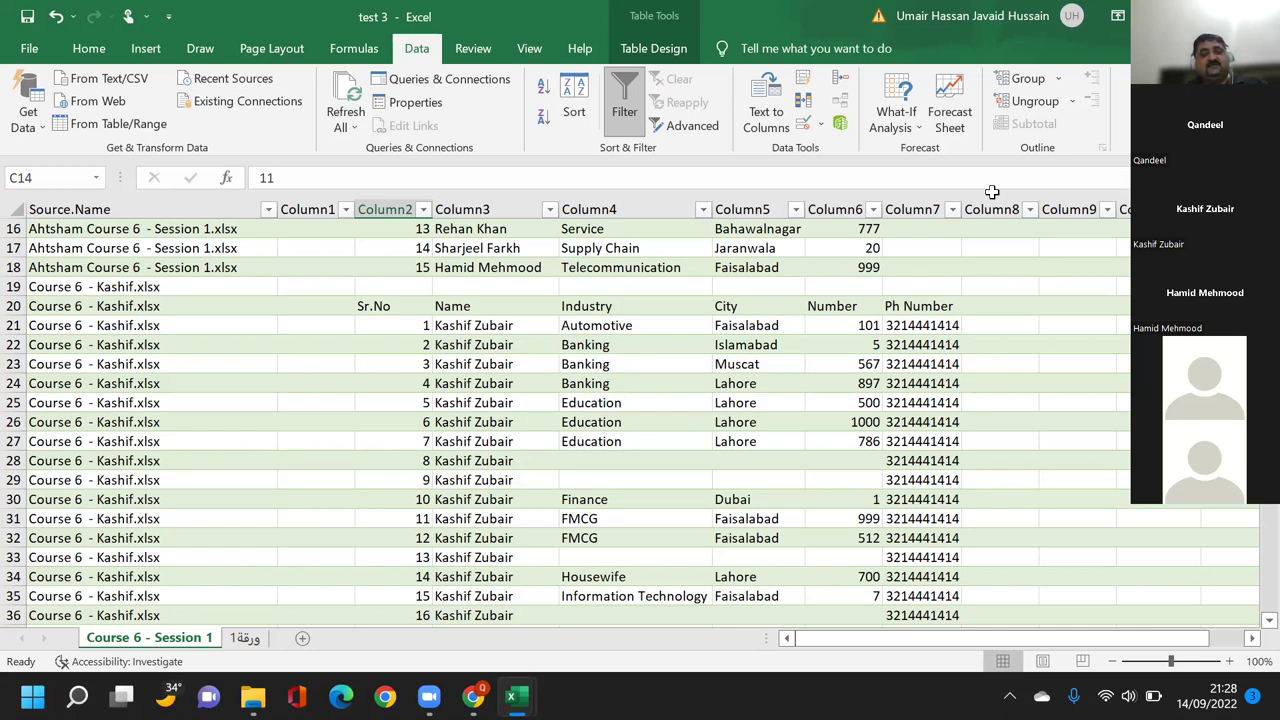
Point out a student's rows and the missing industry value, then close test 3 without saving.
{"action": "left_click", "coordinate": [535, 378]}
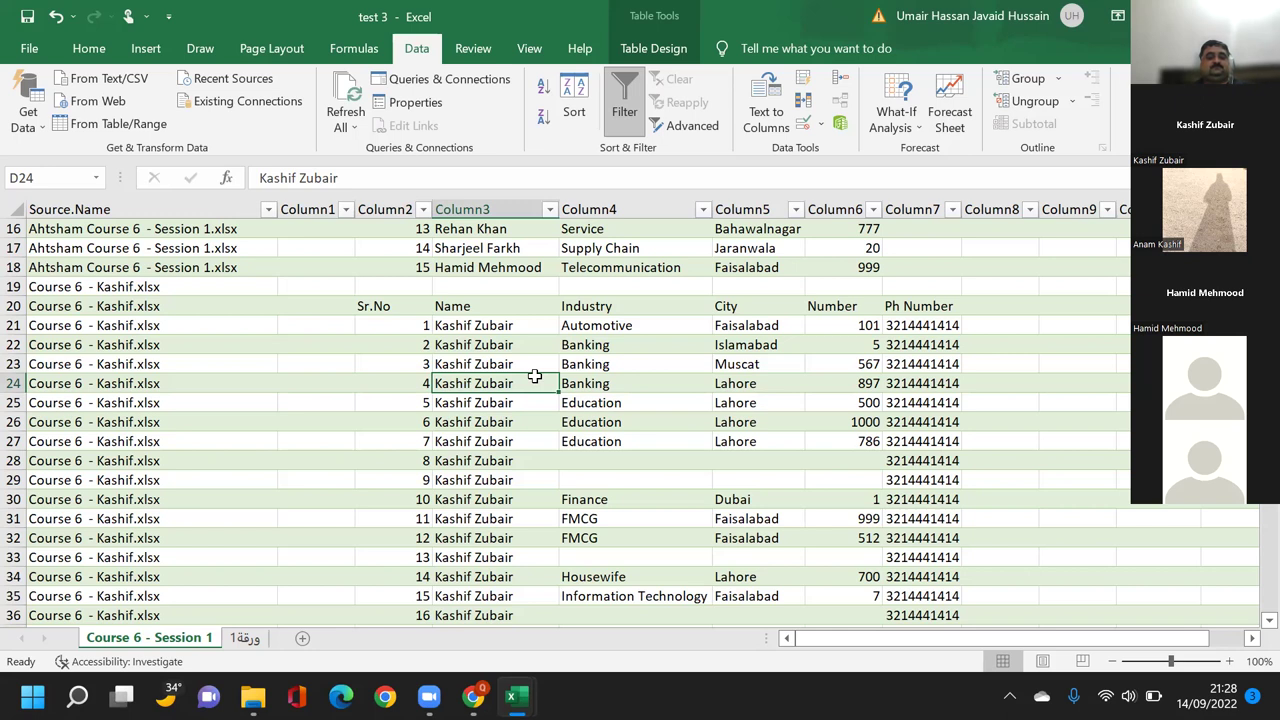
{"action": "left_click", "coordinate": [578, 459]}
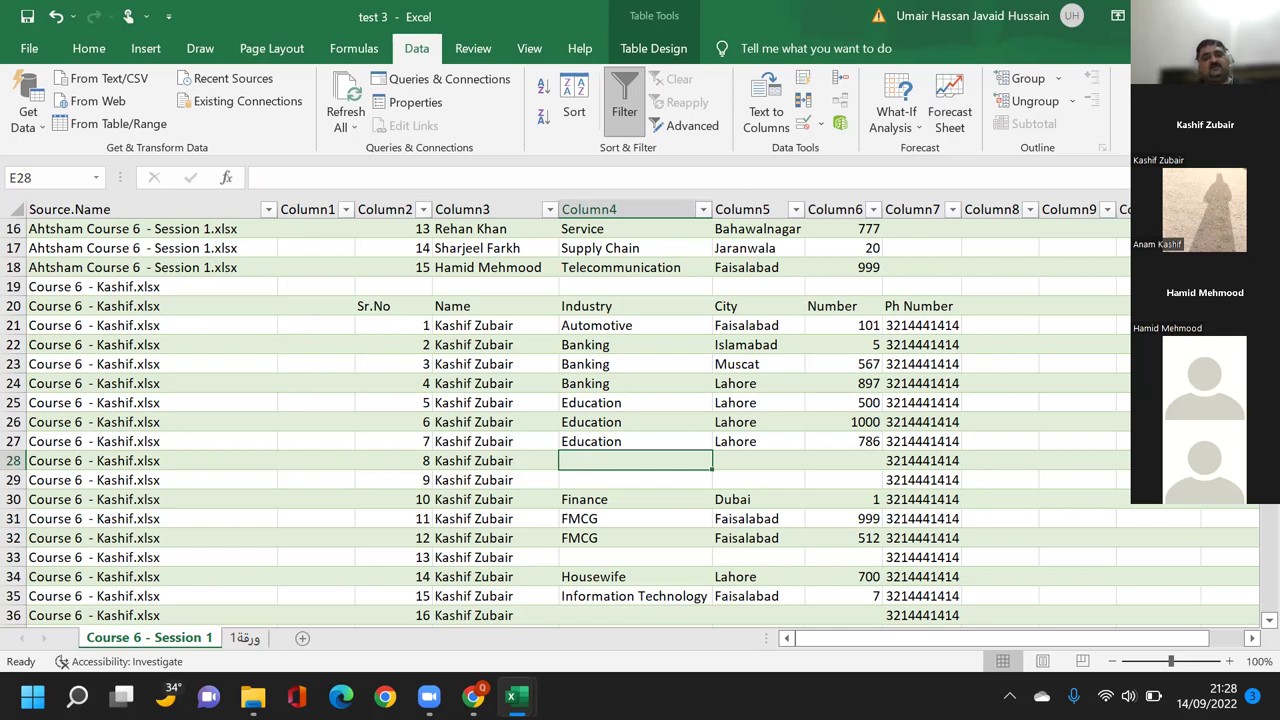
{"action": "key", "text": "ctrl+w"}
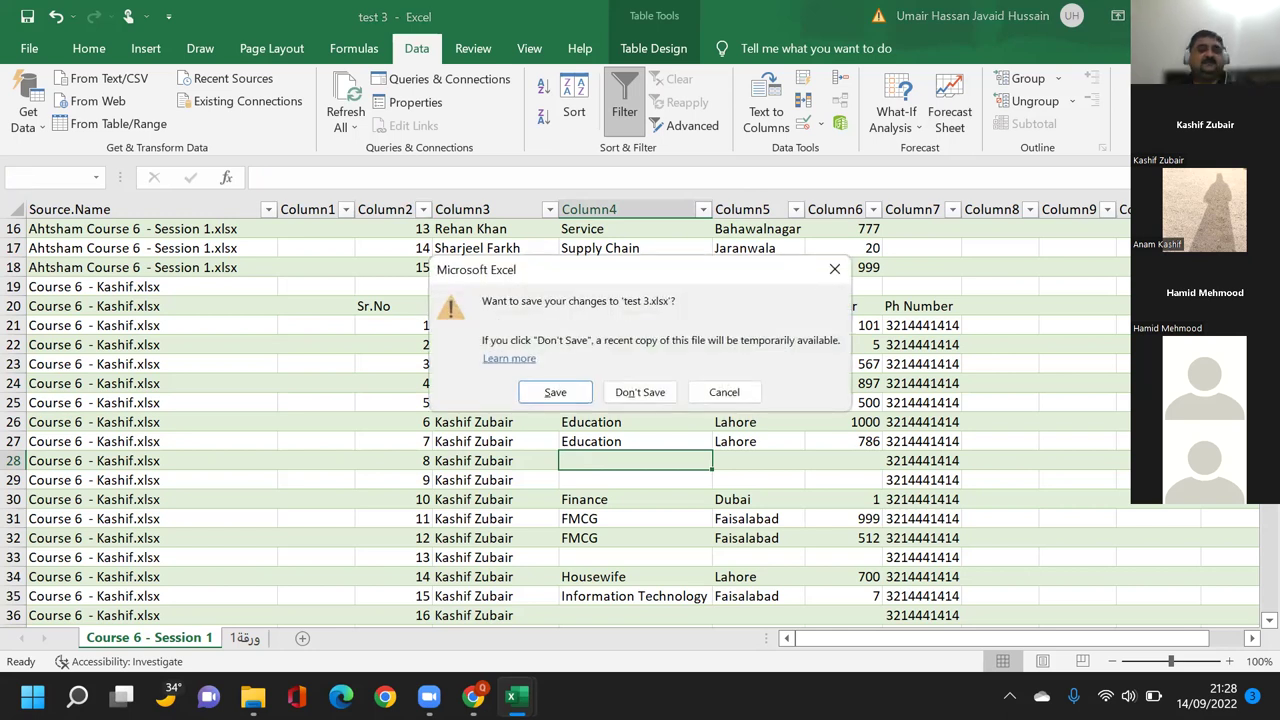
{"action": "left_click", "coordinate": [637, 392]}
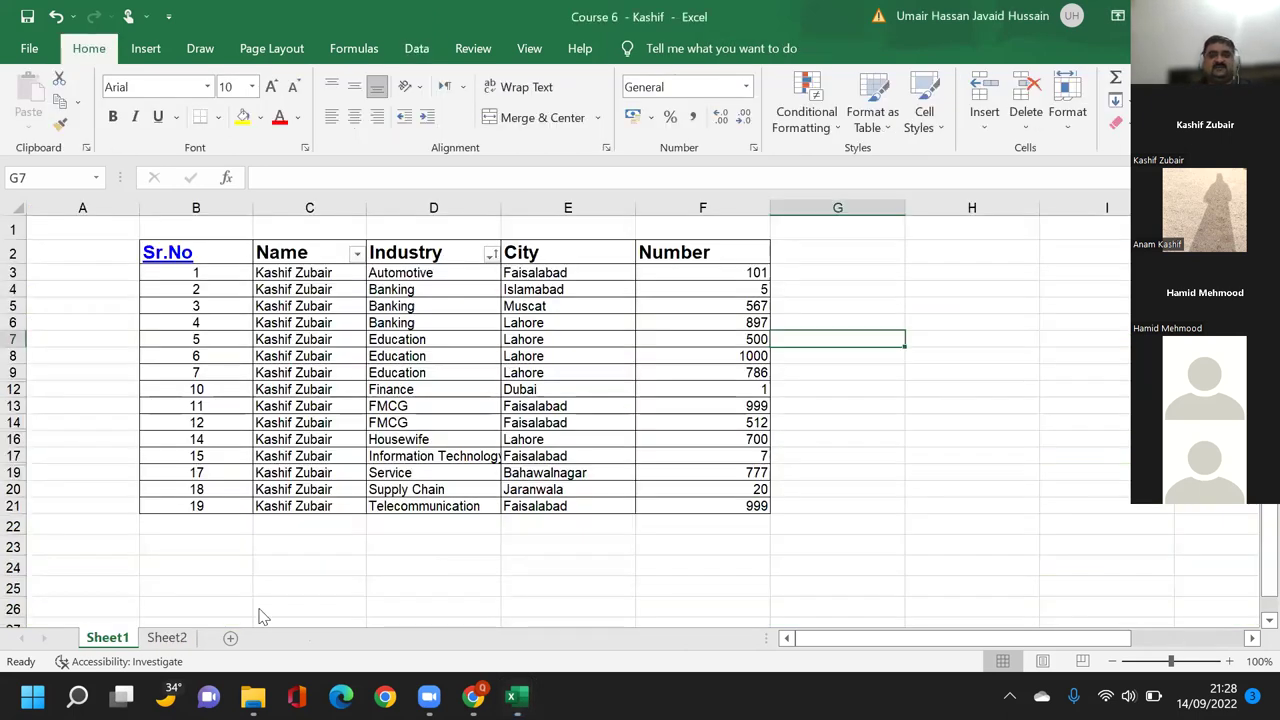
{"action": "mouse_move", "coordinate": [253, 697]}
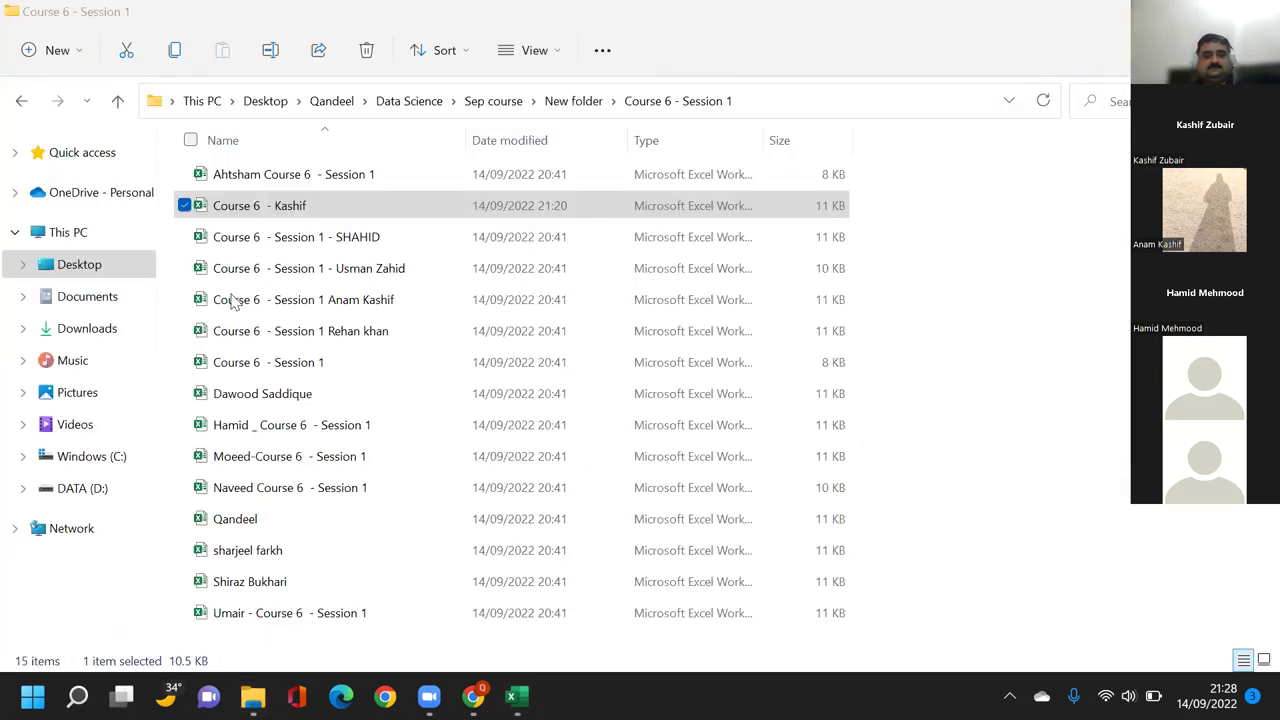
Go up to New folder and create a new blank Microsoft Excel Worksheet there.
{"action": "key", "text": "alt+Up"}
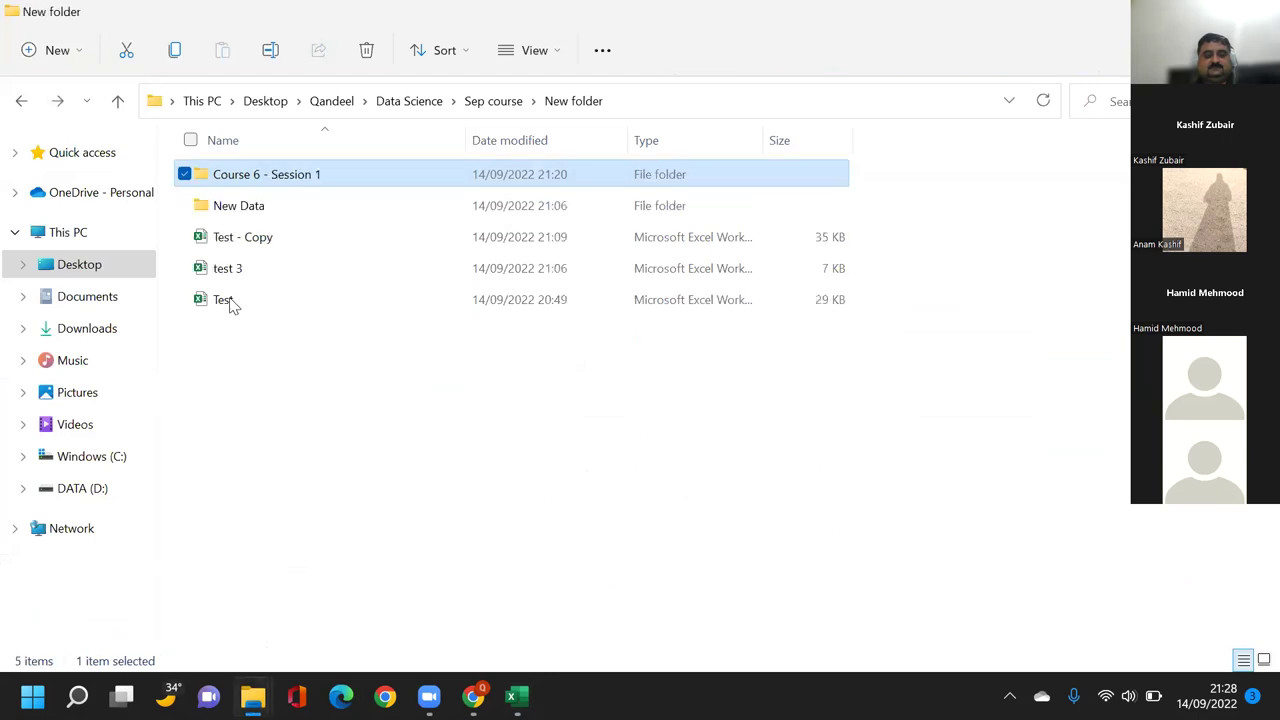
{"action": "right_click", "coordinate": [258, 280]}
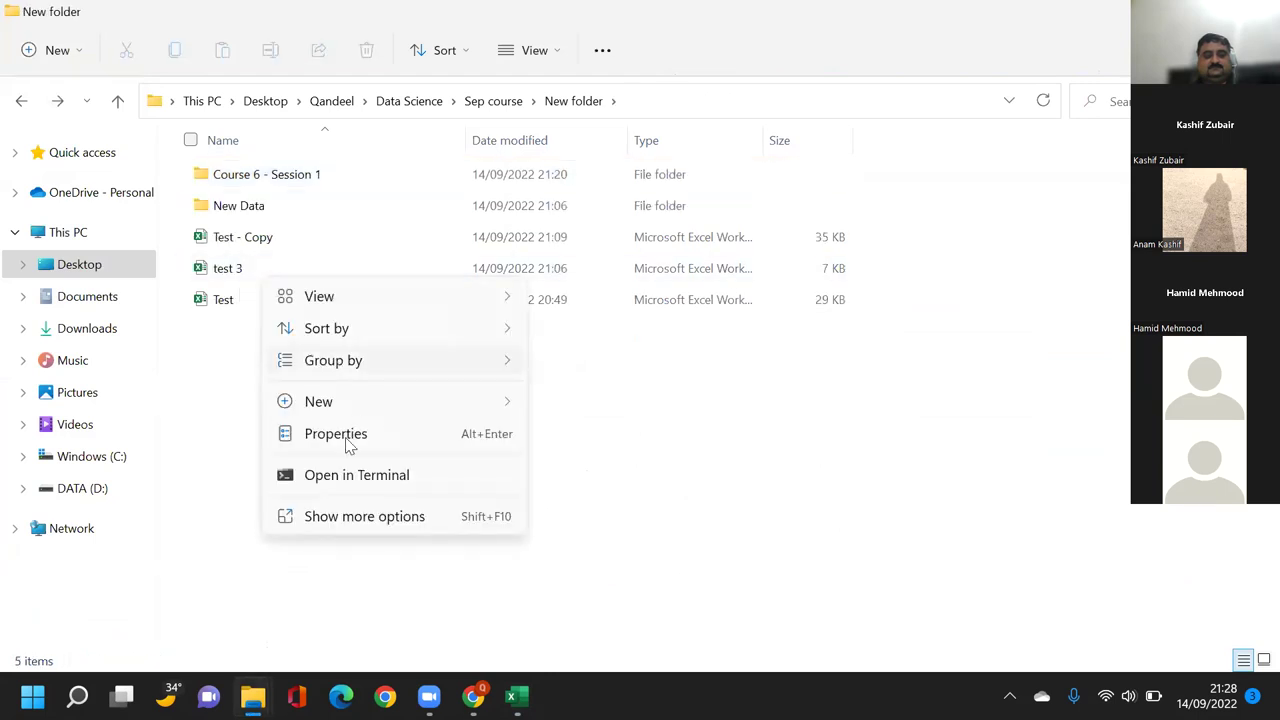
{"action": "mouse_move", "coordinate": [477, 406]}
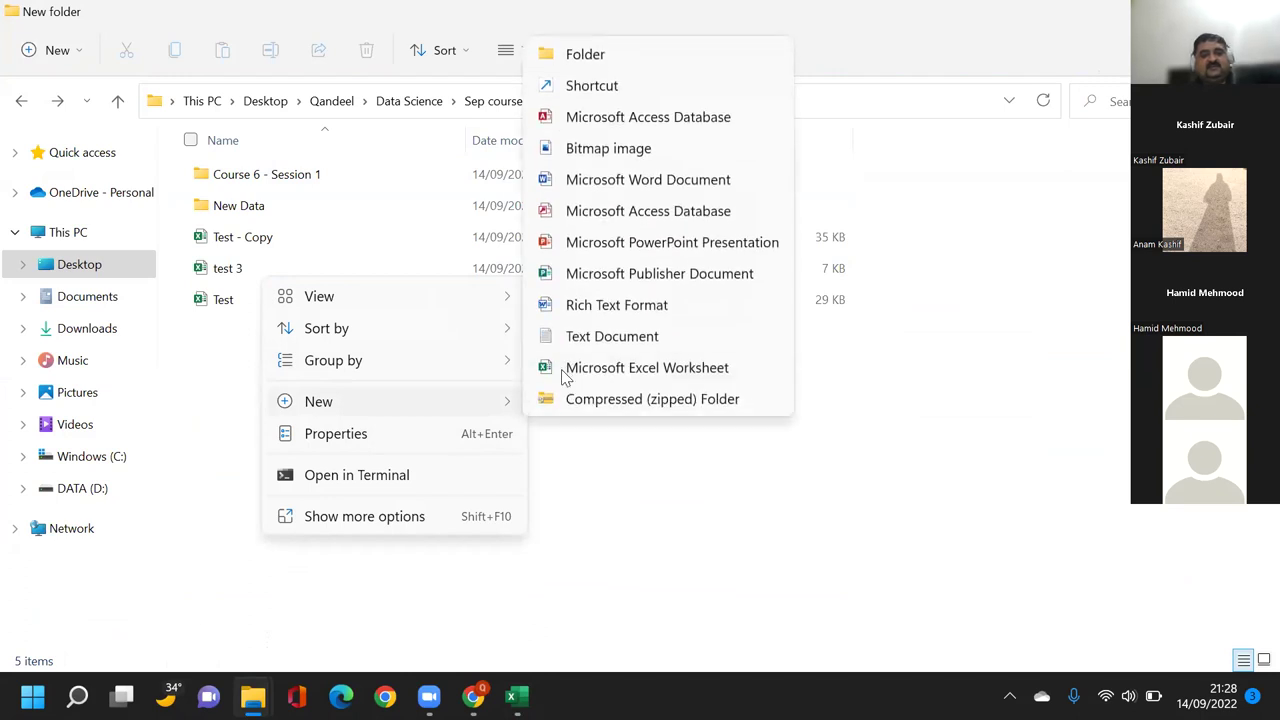
{"action": "left_click", "coordinate": [566, 372]}
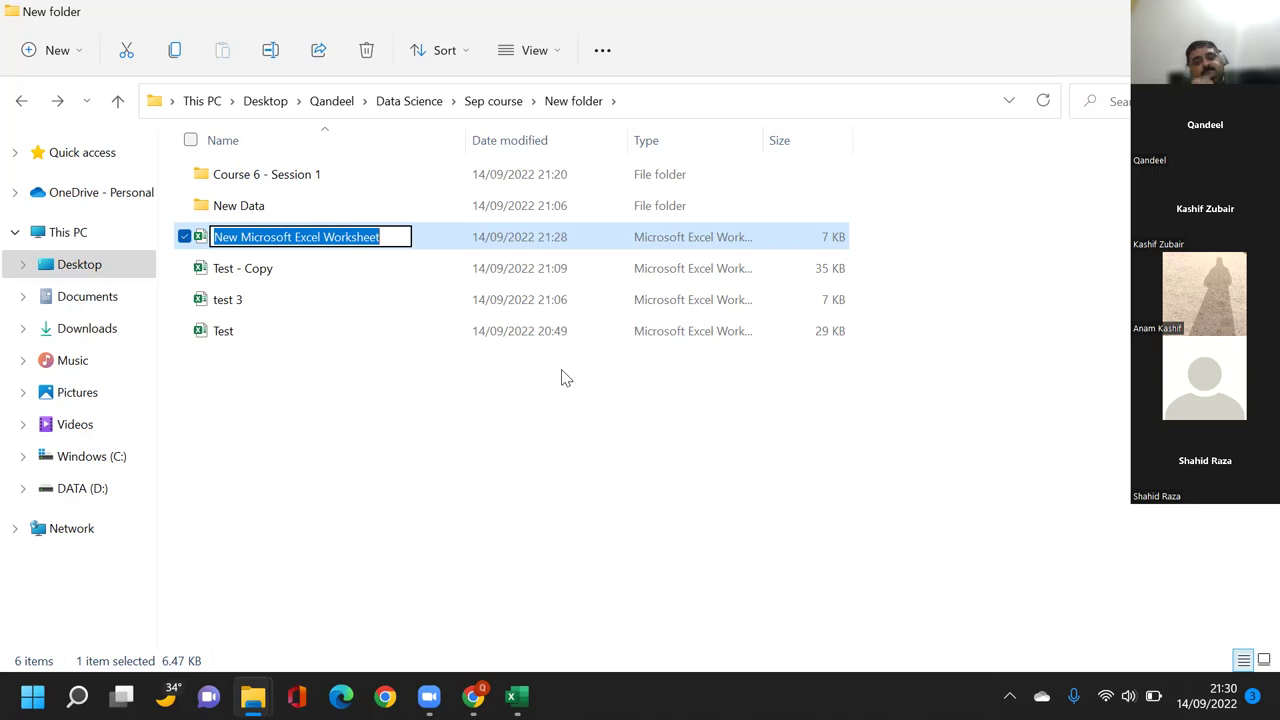
Rename the new workbook file to 'data'.
{"action": "key", "text": "BackSpace"}
{"action": "type", "text": "a"}
{"action": "key", "text": "BackSpace"}
{"action": "type", "text": "data"}
{"action": "key", "text": "Return"}
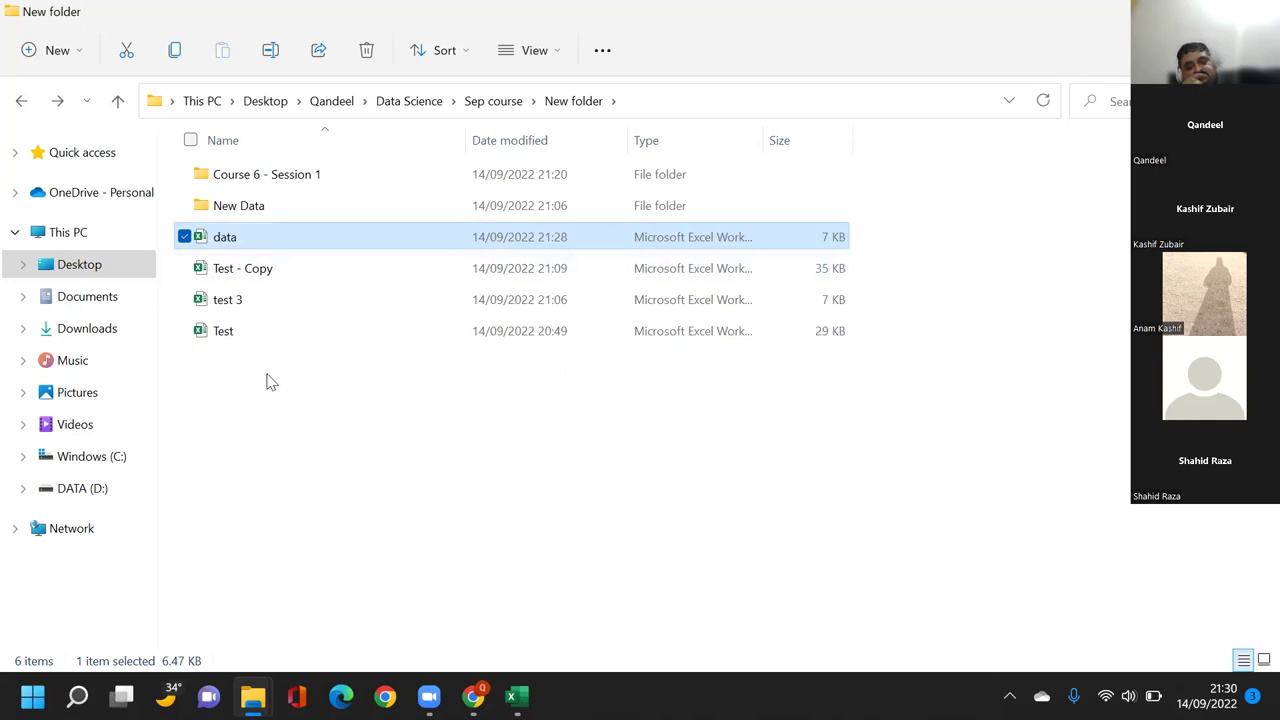
Check the student files in Course 6 - Session 1, then open data in Excel.
{"action": "left_click", "coordinate": [278, 174]}
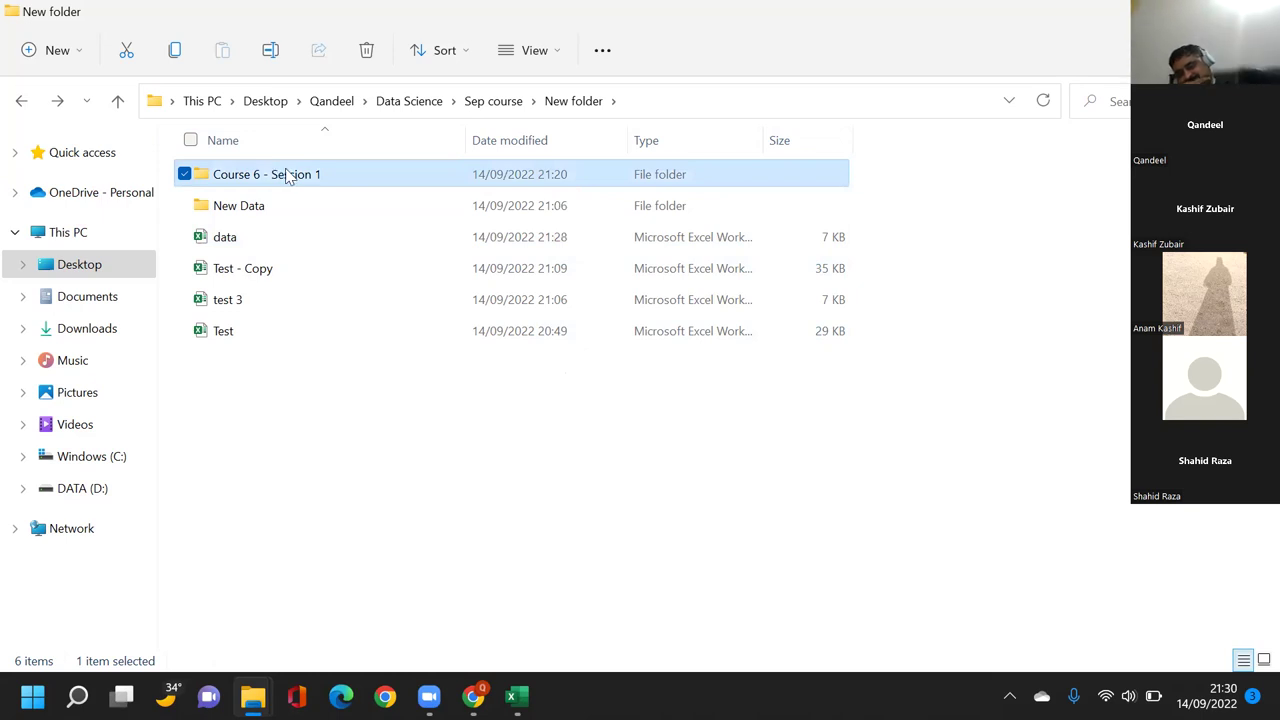
{"action": "left_click", "coordinate": [288, 174]}
{"action": "key", "text": "Escape"}
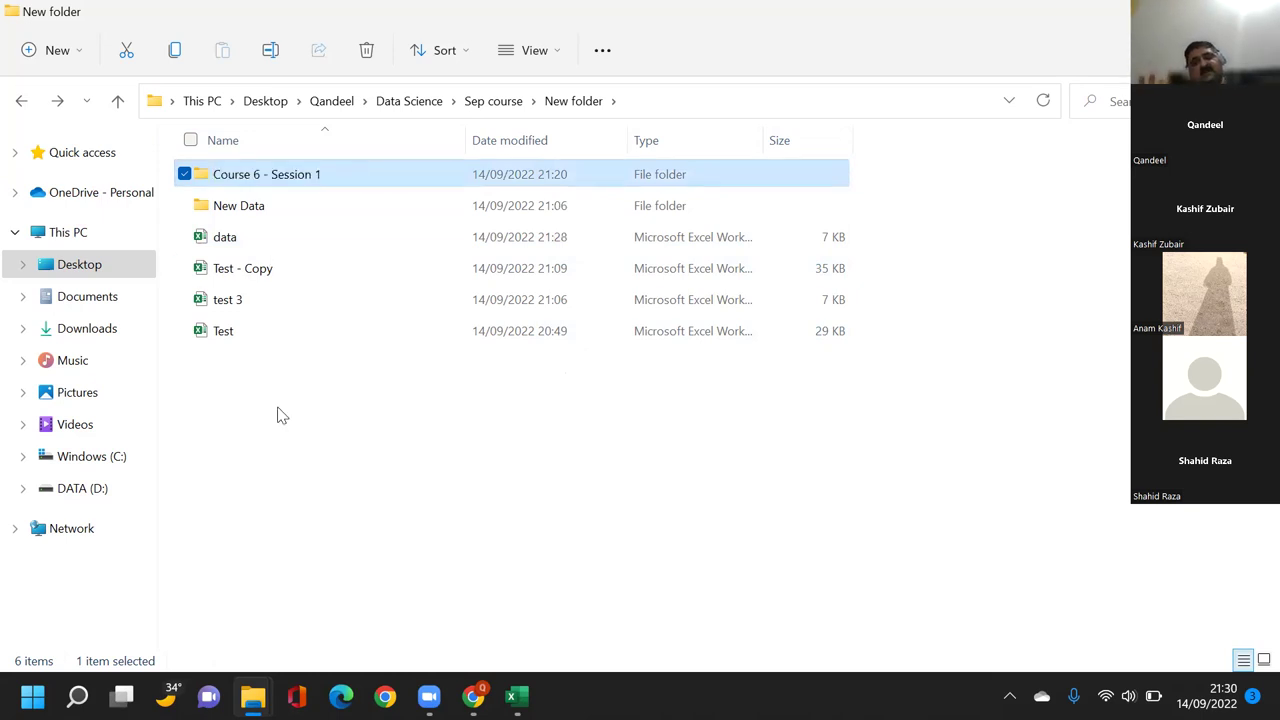
{"action": "left_click", "coordinate": [280, 412]}
{"action": "left_click", "coordinate": [355, 174]}
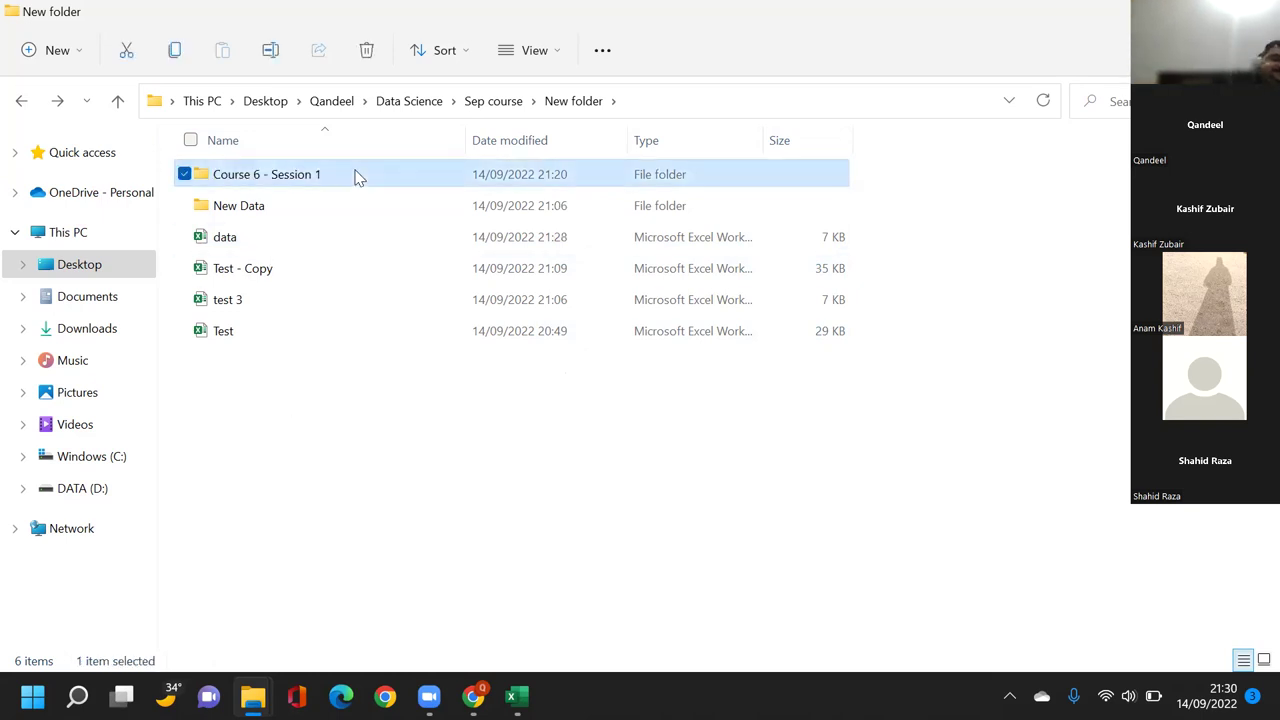
{"action": "double_click", "coordinate": [351, 176]}
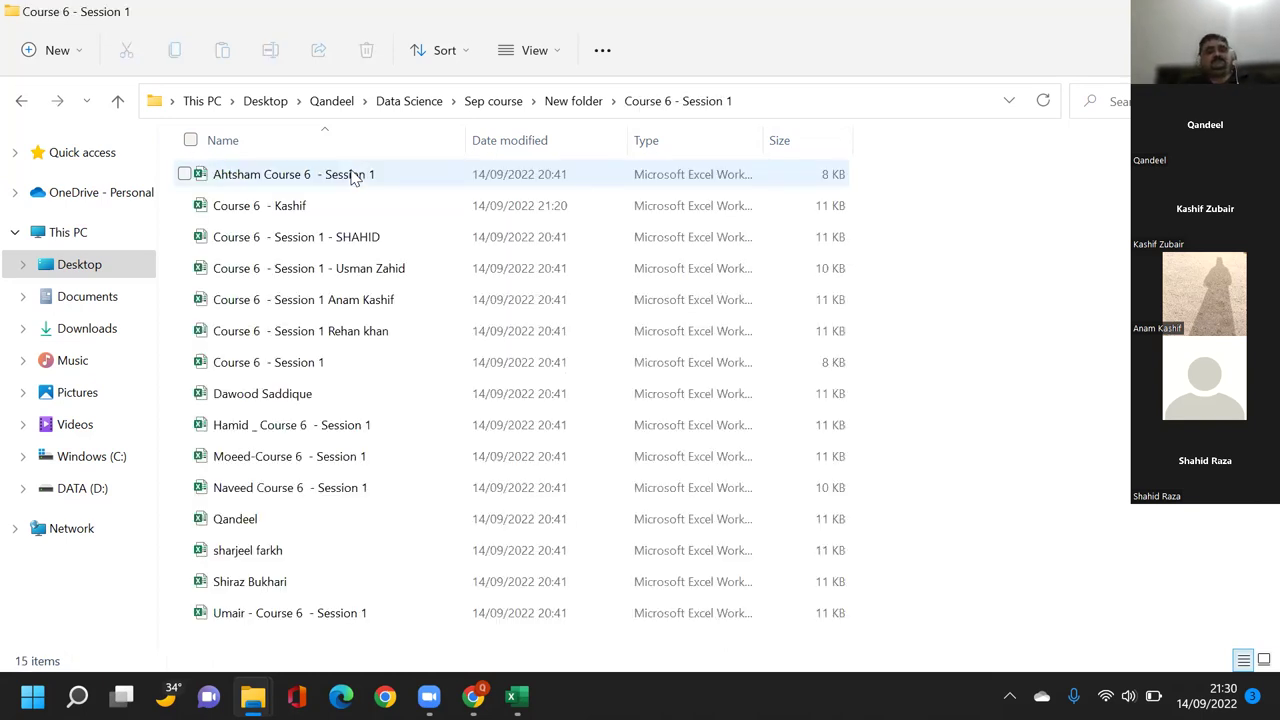
{"action": "key", "text": "alt+Left"}
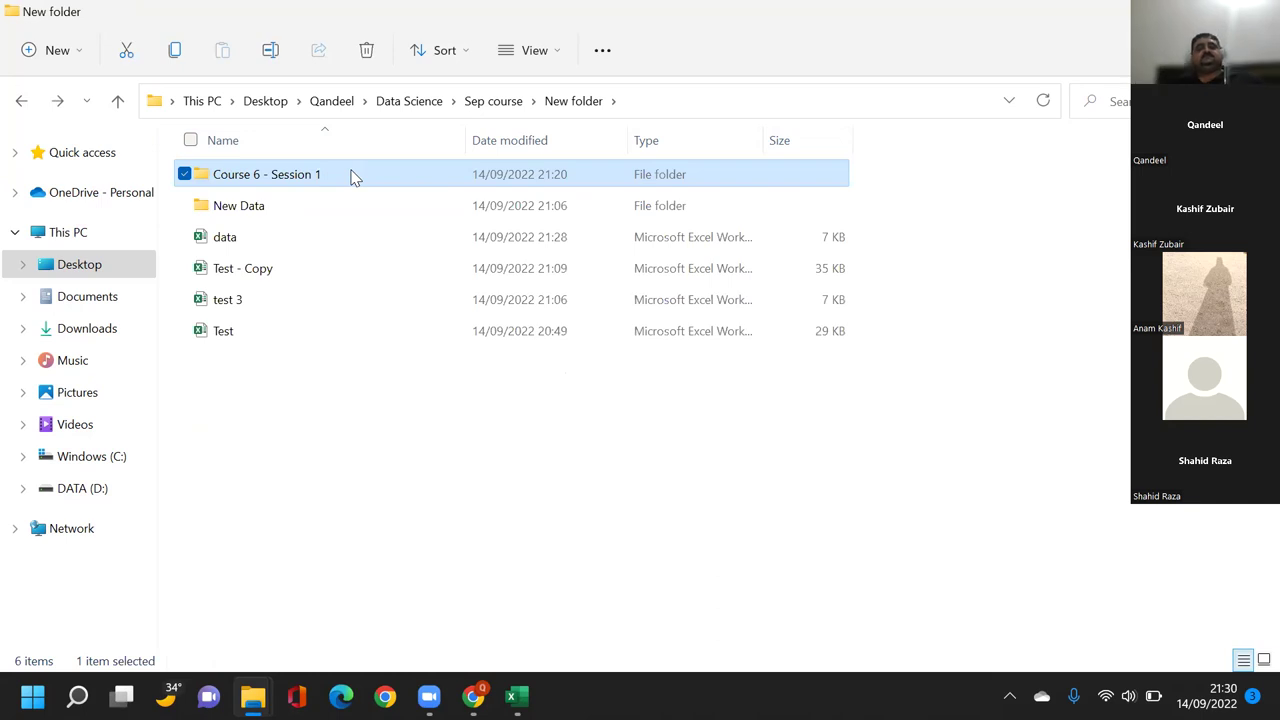
{"action": "double_click", "coordinate": [251, 238]}
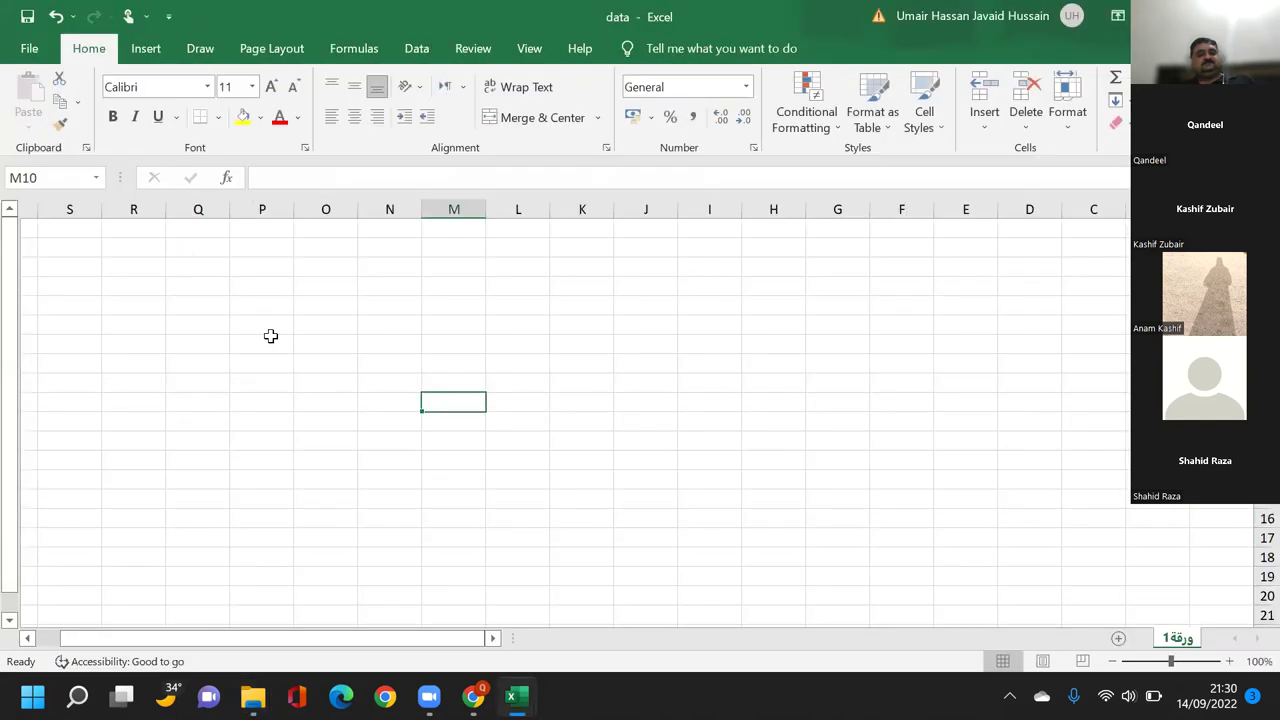
Start a Get Data From Folder import using the Course 6 - Session 1 folder.
{"action": "left_click", "coordinate": [270, 336]}
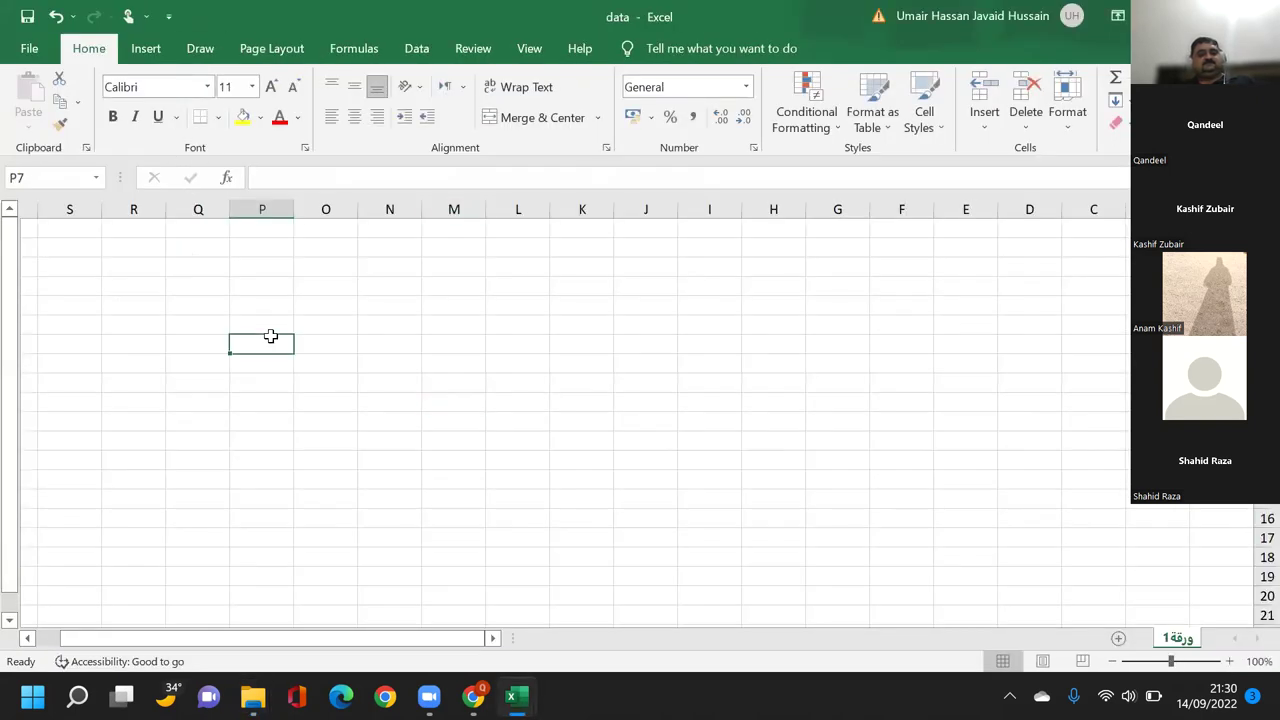
{"action": "left_click", "coordinate": [425, 48]}
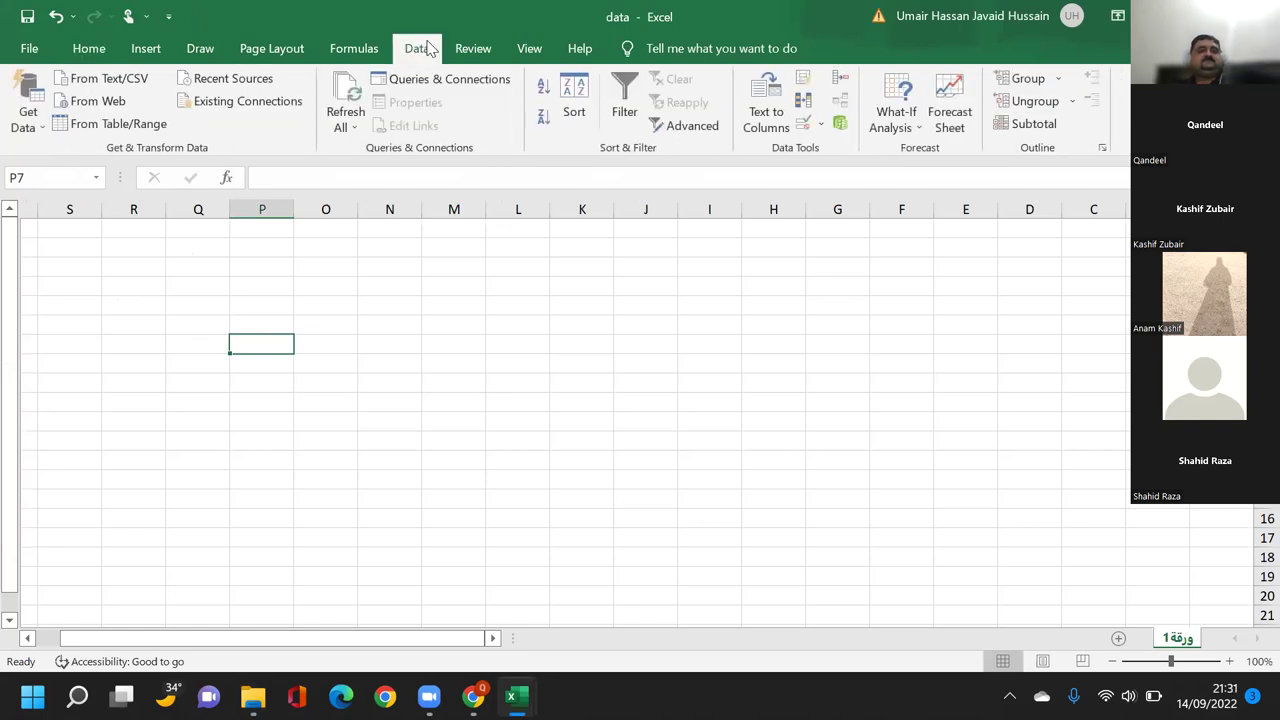
{"action": "left_click", "coordinate": [35, 97]}
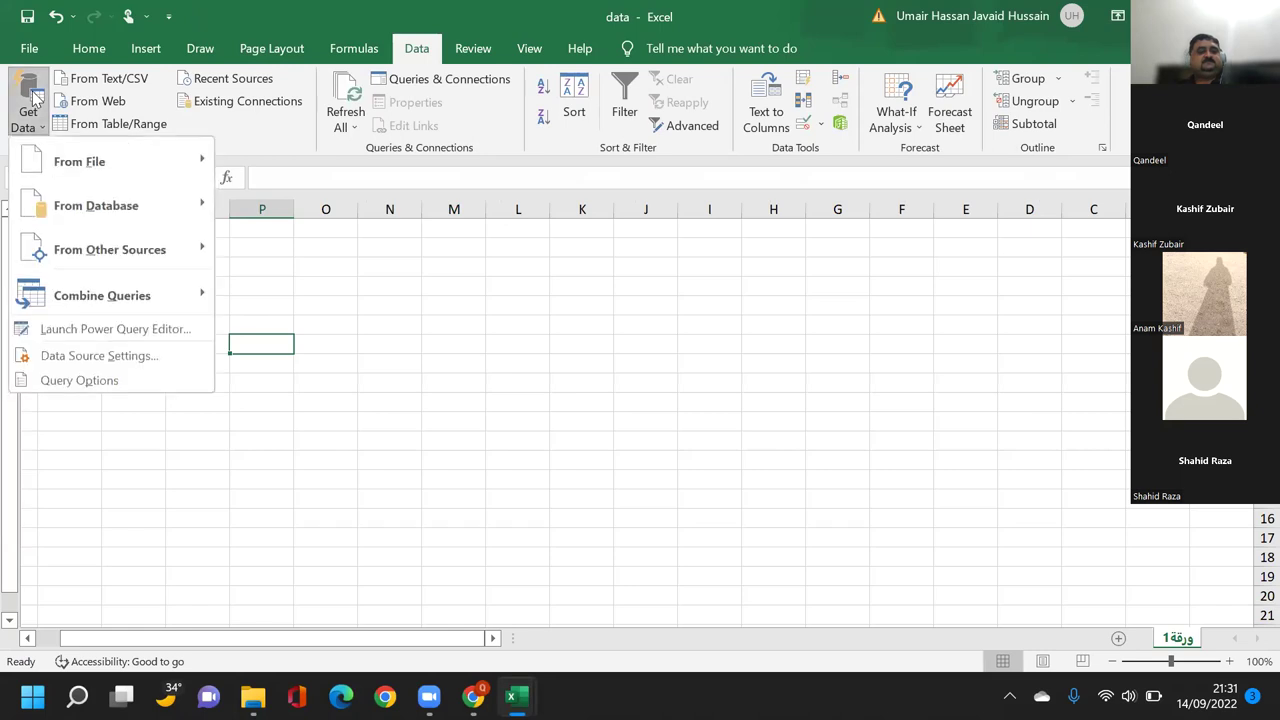
{"action": "mouse_move", "coordinate": [53, 166]}
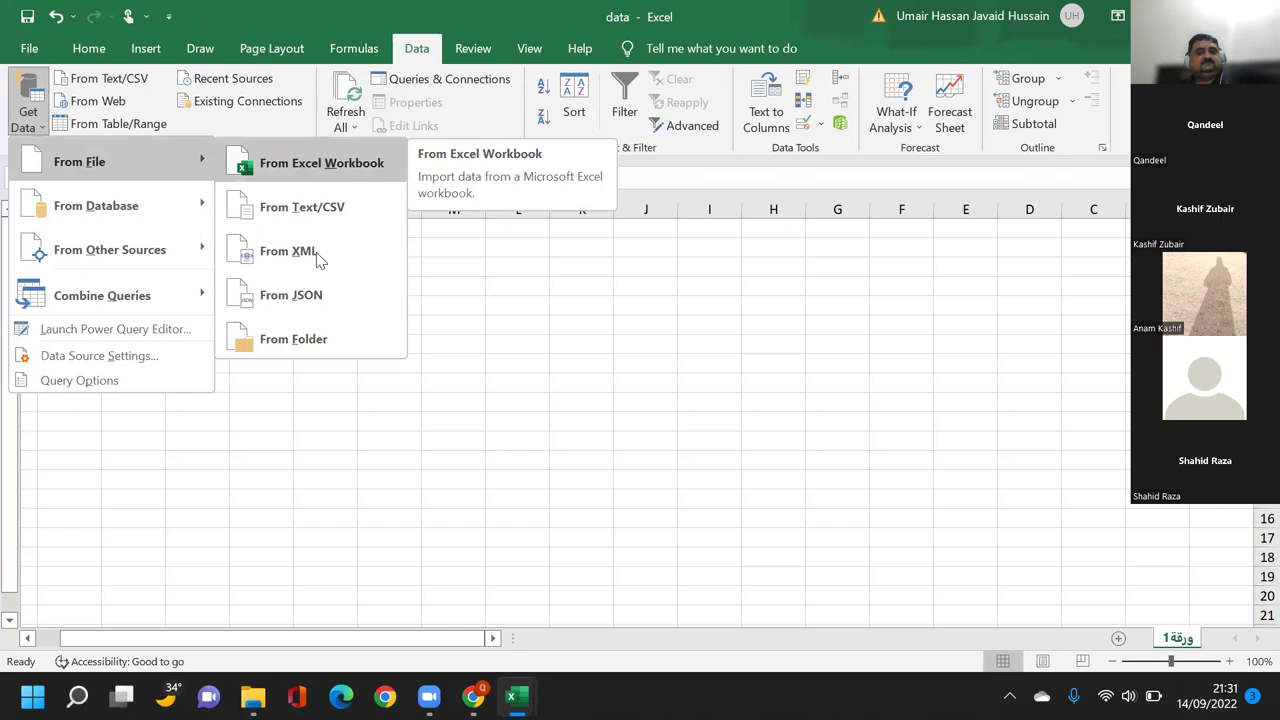
{"action": "left_click", "coordinate": [317, 340]}
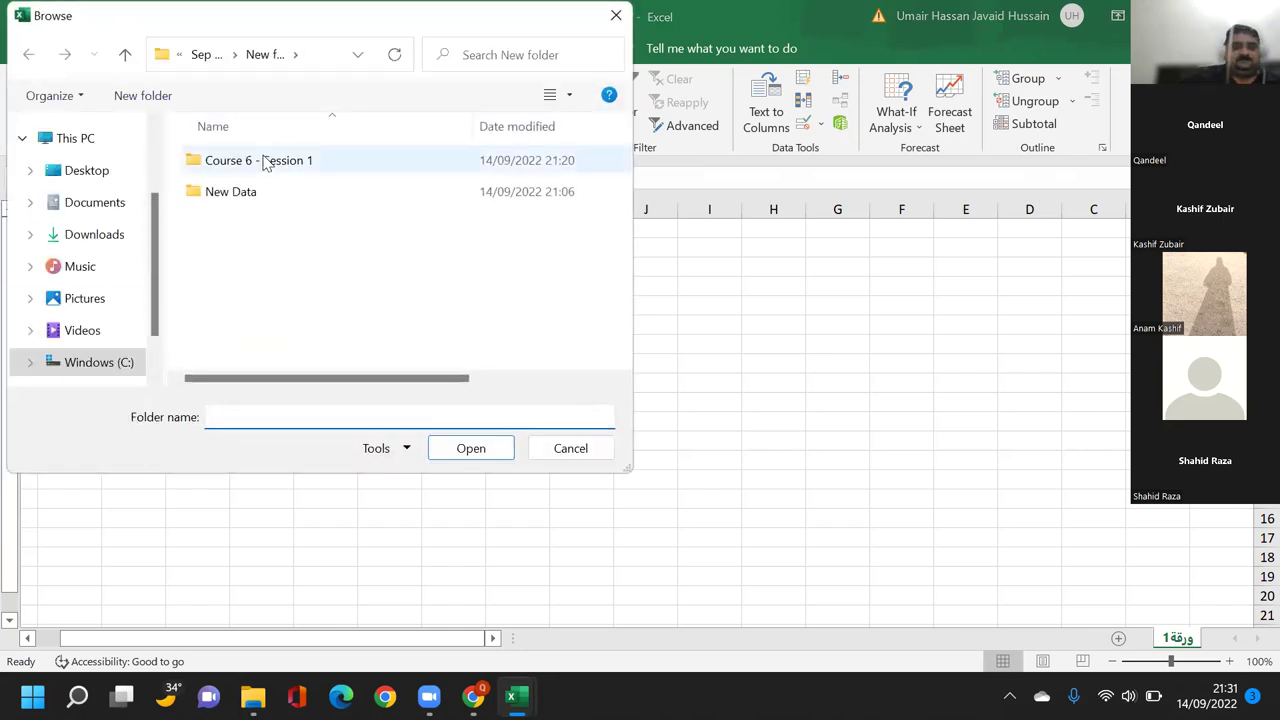
{"action": "left_click", "coordinate": [260, 163]}
{"action": "double_click", "coordinate": [260, 163]}
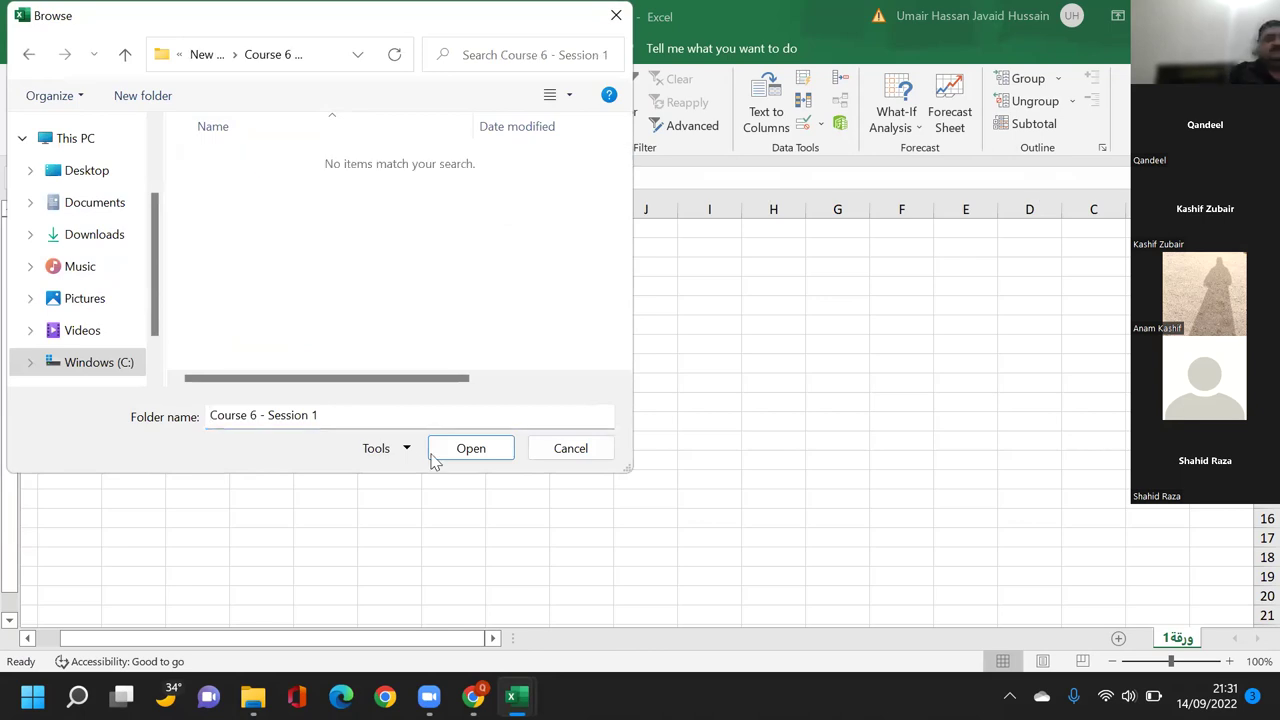
{"action": "left_click", "coordinate": [473, 448]}
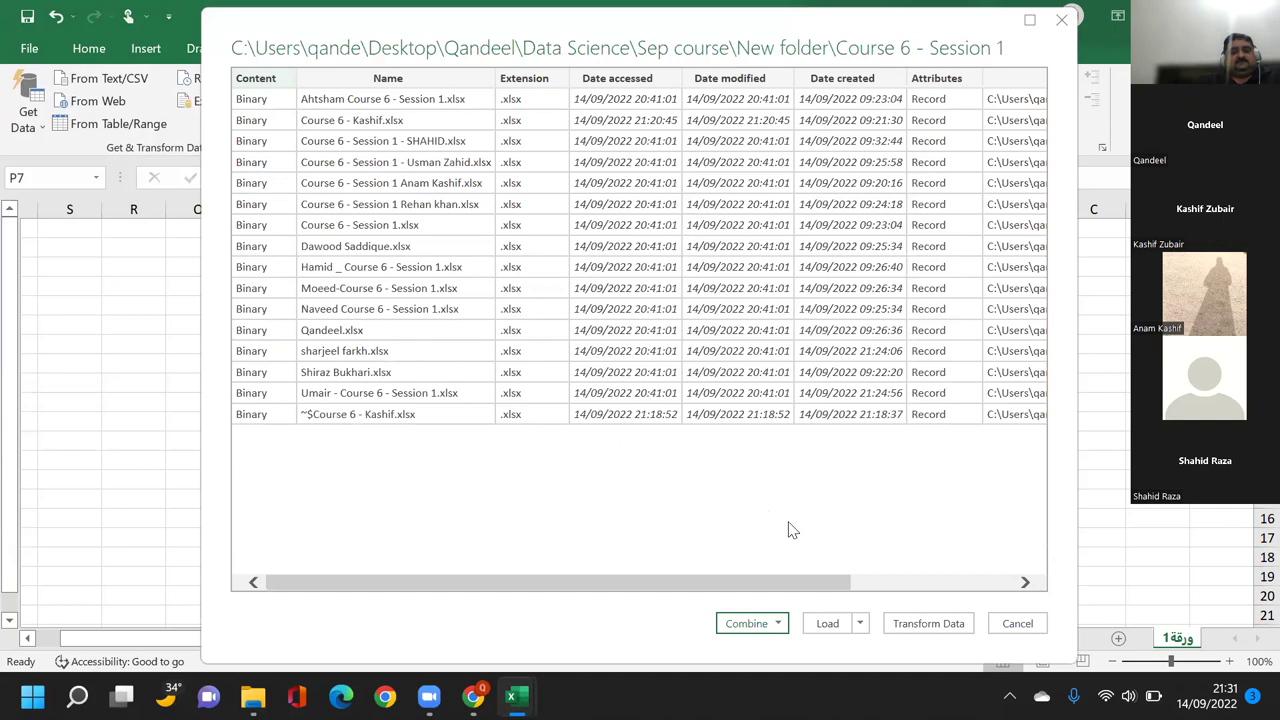
Choose Combine & Load from the Combine dropdown in the folder preview.
{"action": "left_click", "coordinate": [778, 625]}
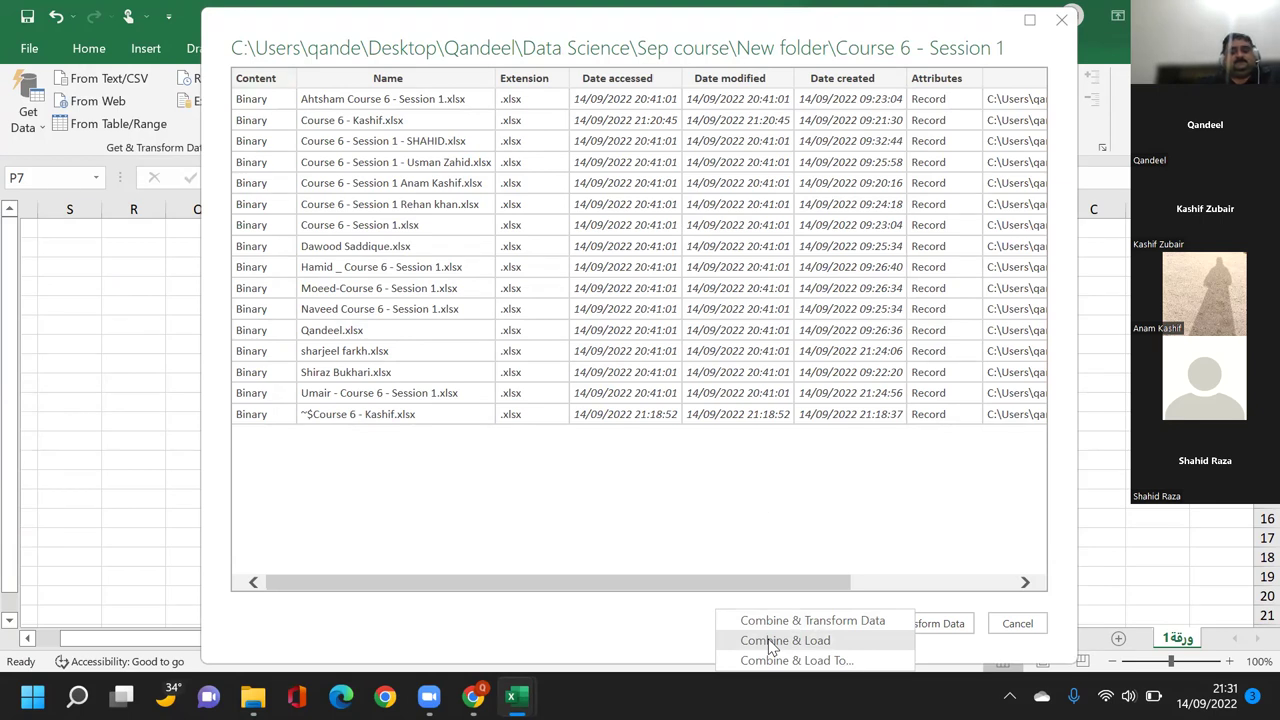
{"action": "left_click", "coordinate": [772, 642]}
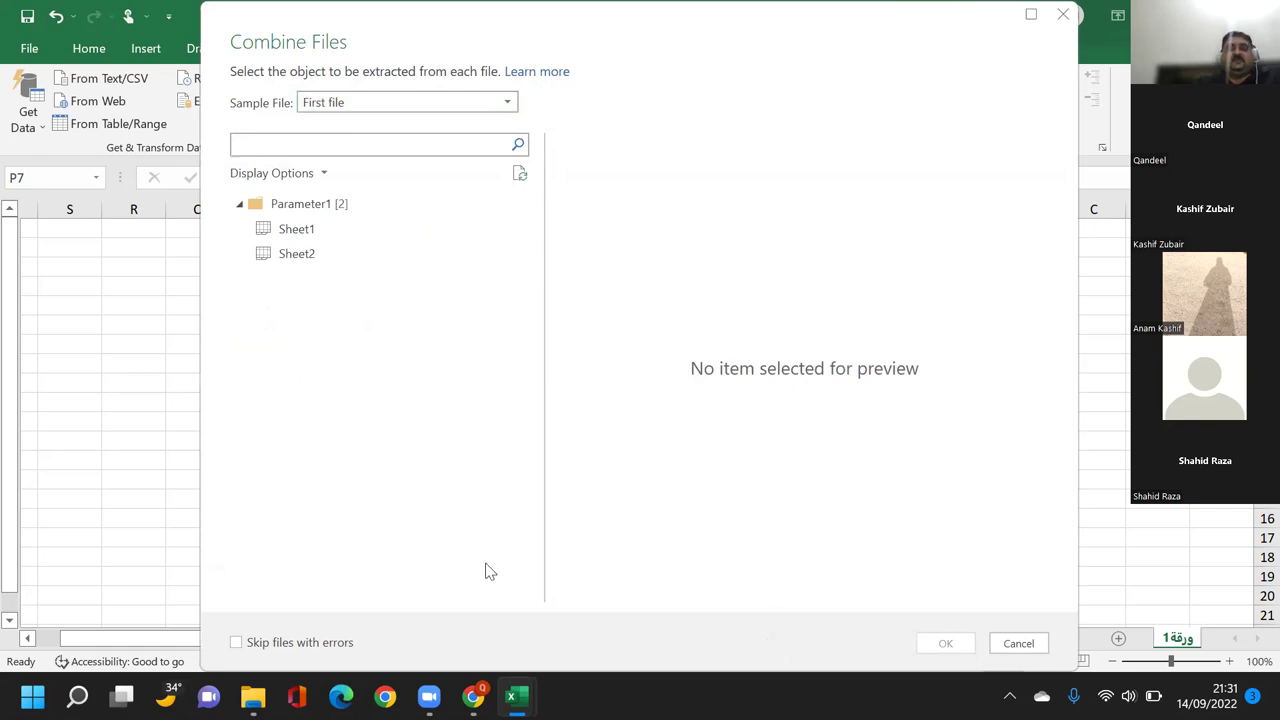
Select Sheet1 under Parameter1 and confirm combining the files.
{"action": "left_click", "coordinate": [258, 240]}
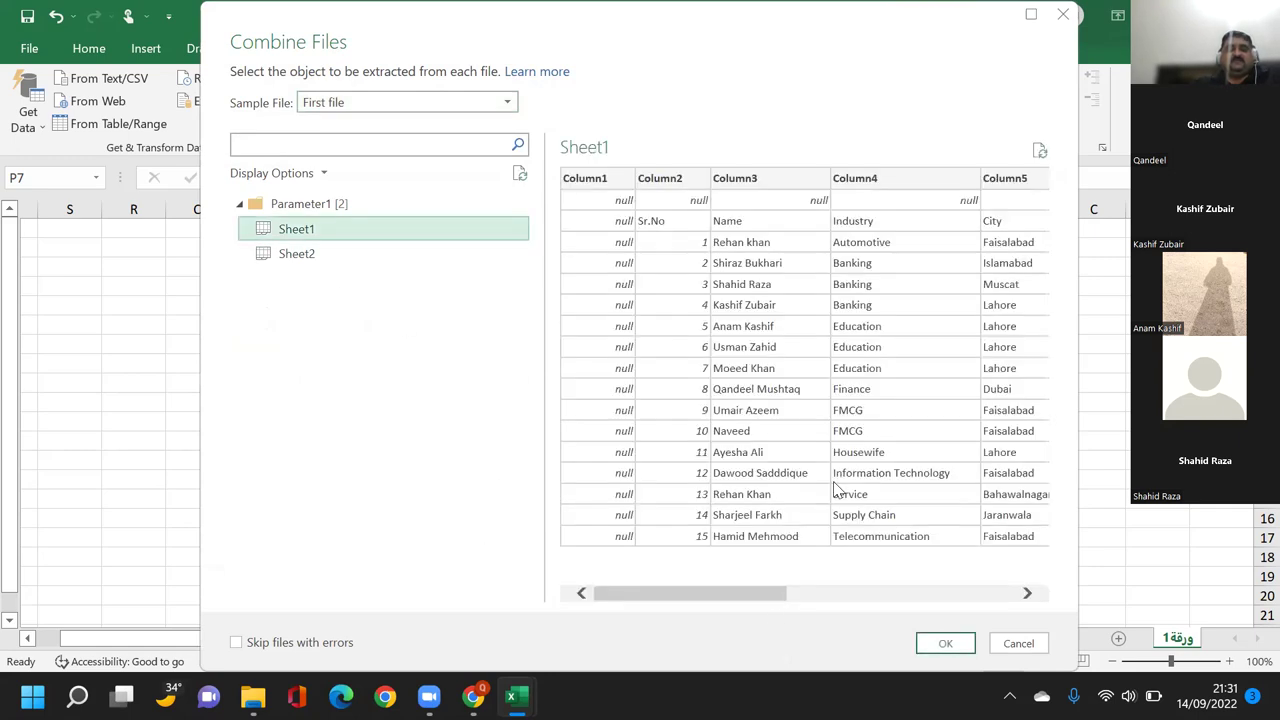
{"action": "left_click", "coordinate": [945, 645]}
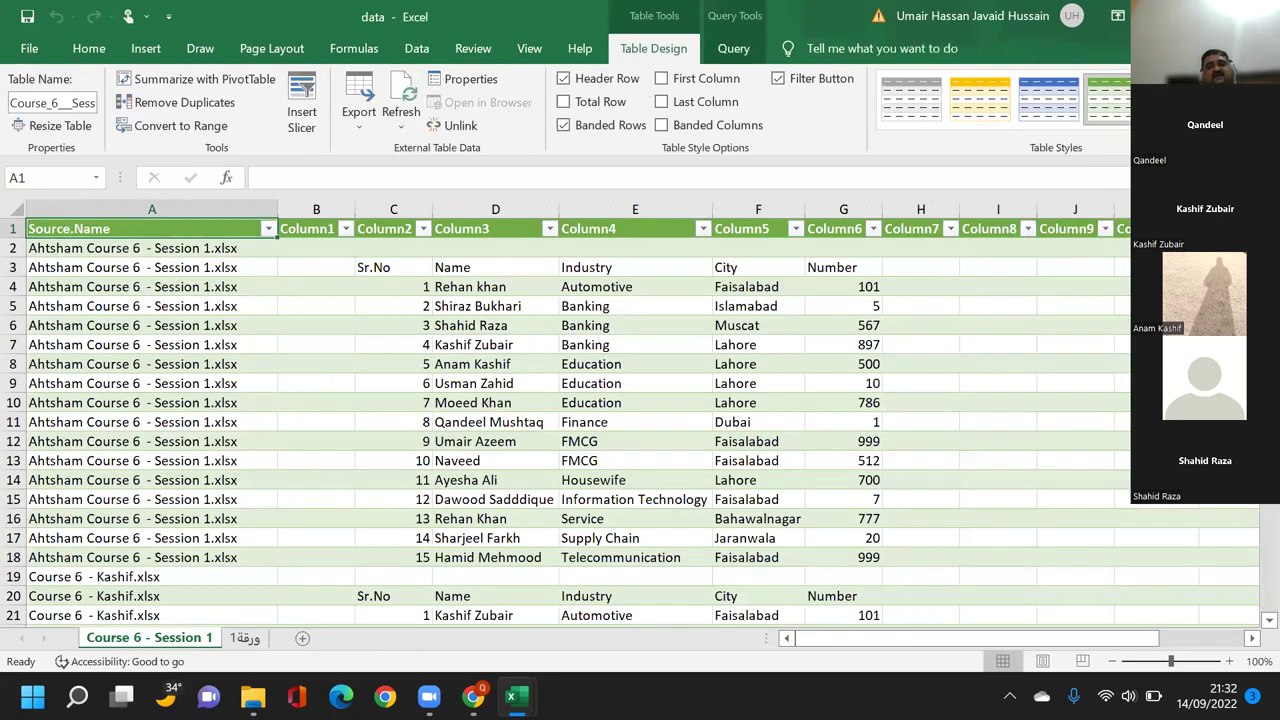
Scroll through the combined table to review each source file's rows by Source.Name.
{"action": "scroll", "coordinate": [488, 497], "scroll_direction": "down", "scroll_amount": 4}
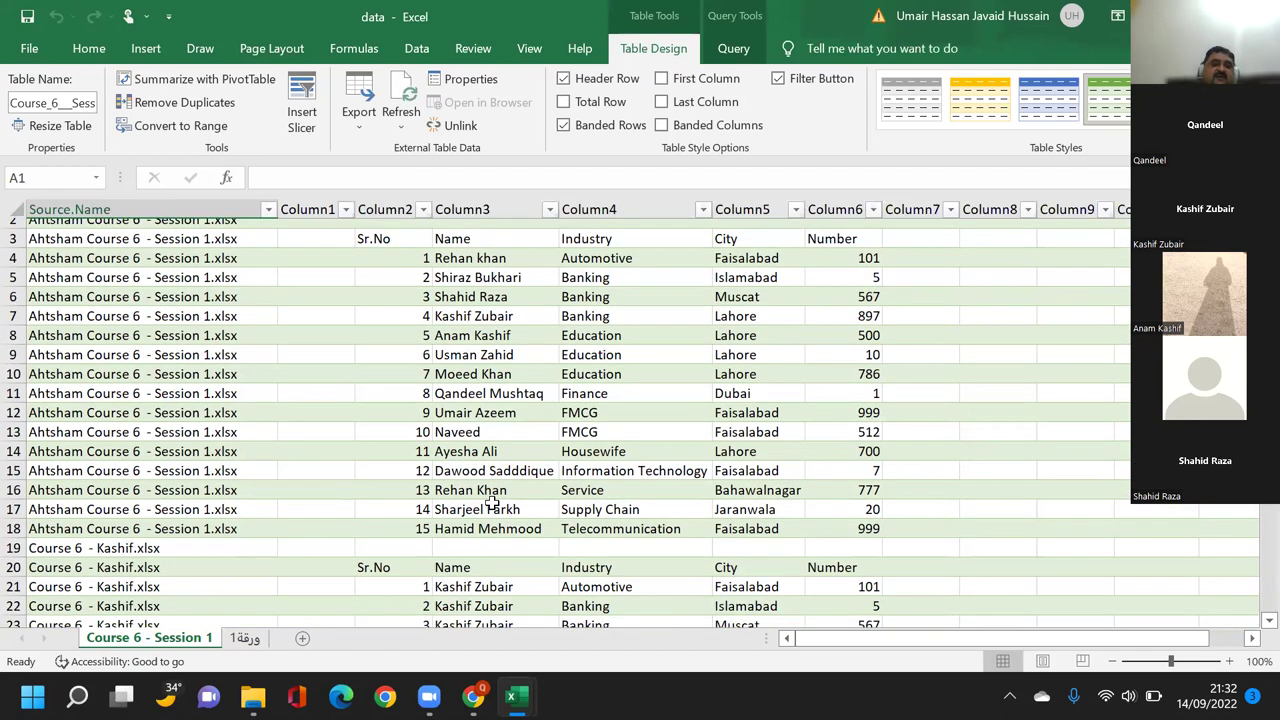
{"action": "scroll", "coordinate": [490, 503], "scroll_direction": "down", "scroll_amount": 2}
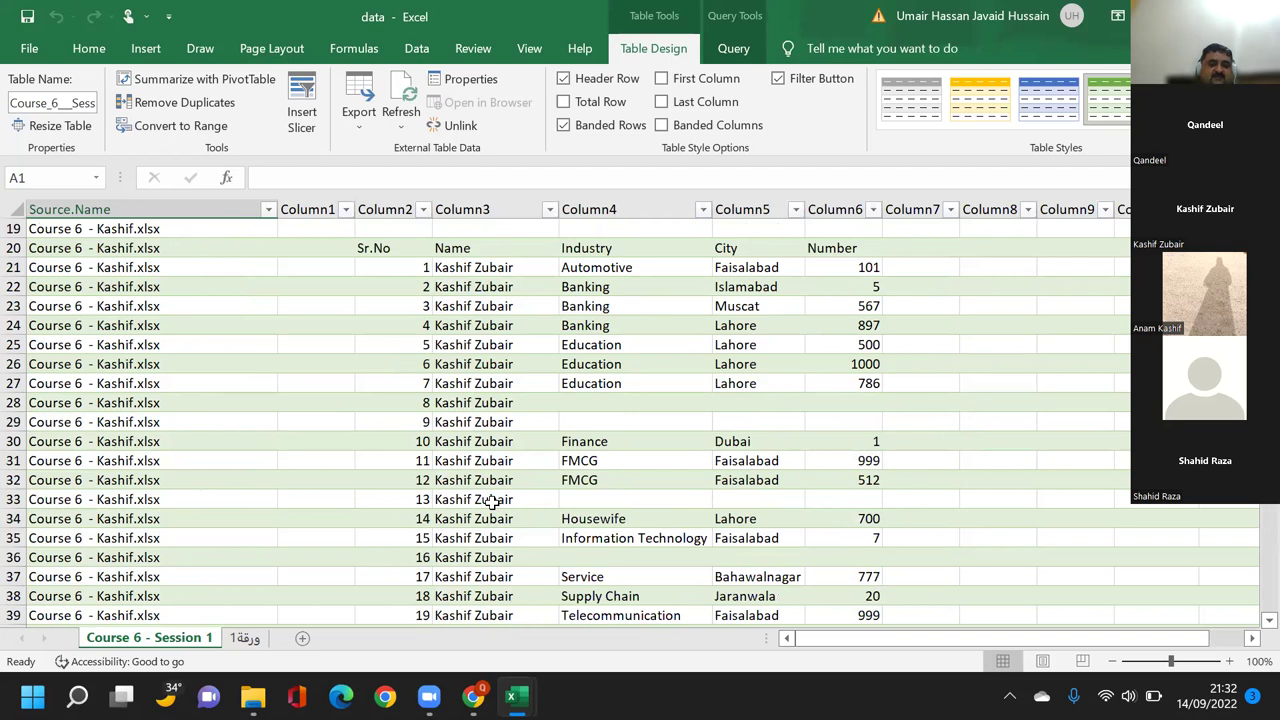
{"action": "scroll", "coordinate": [492, 503], "scroll_direction": "down", "scroll_amount": 2}
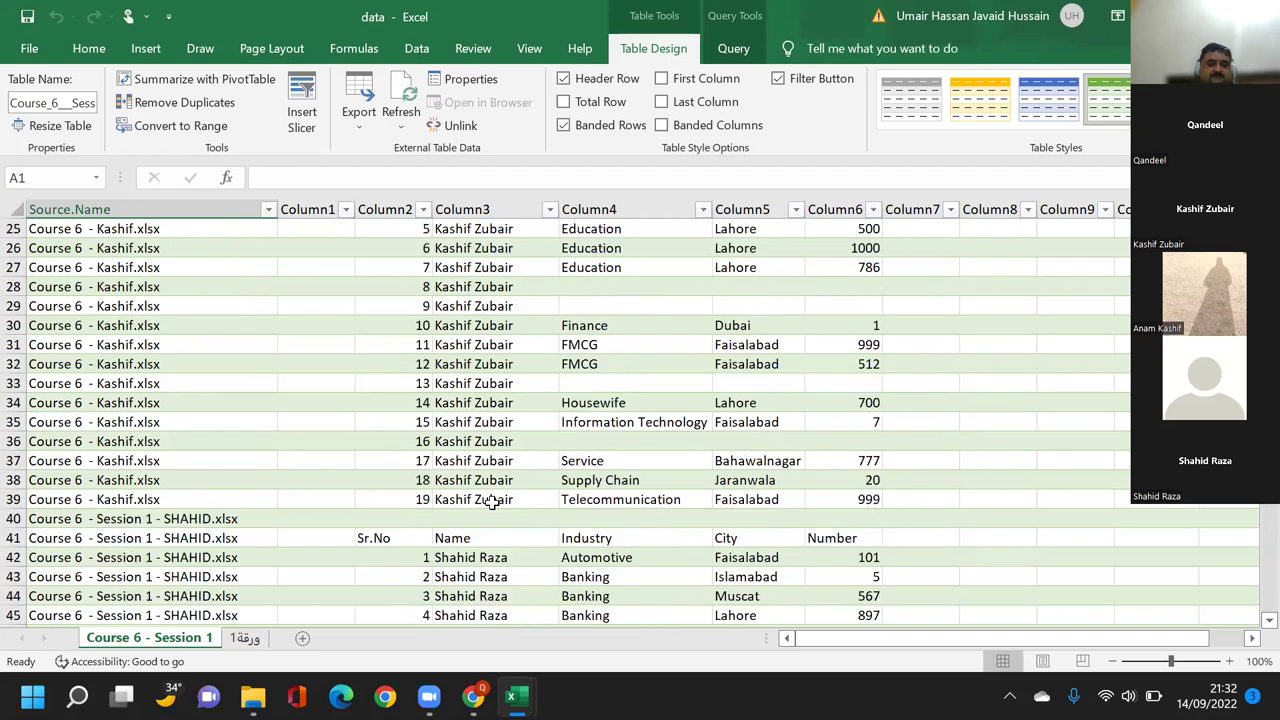
{"action": "scroll", "coordinate": [492, 503], "scroll_direction": "up", "scroll_amount": 4}
{"action": "scroll", "coordinate": [492, 503], "scroll_direction": "down", "scroll_amount": 9}
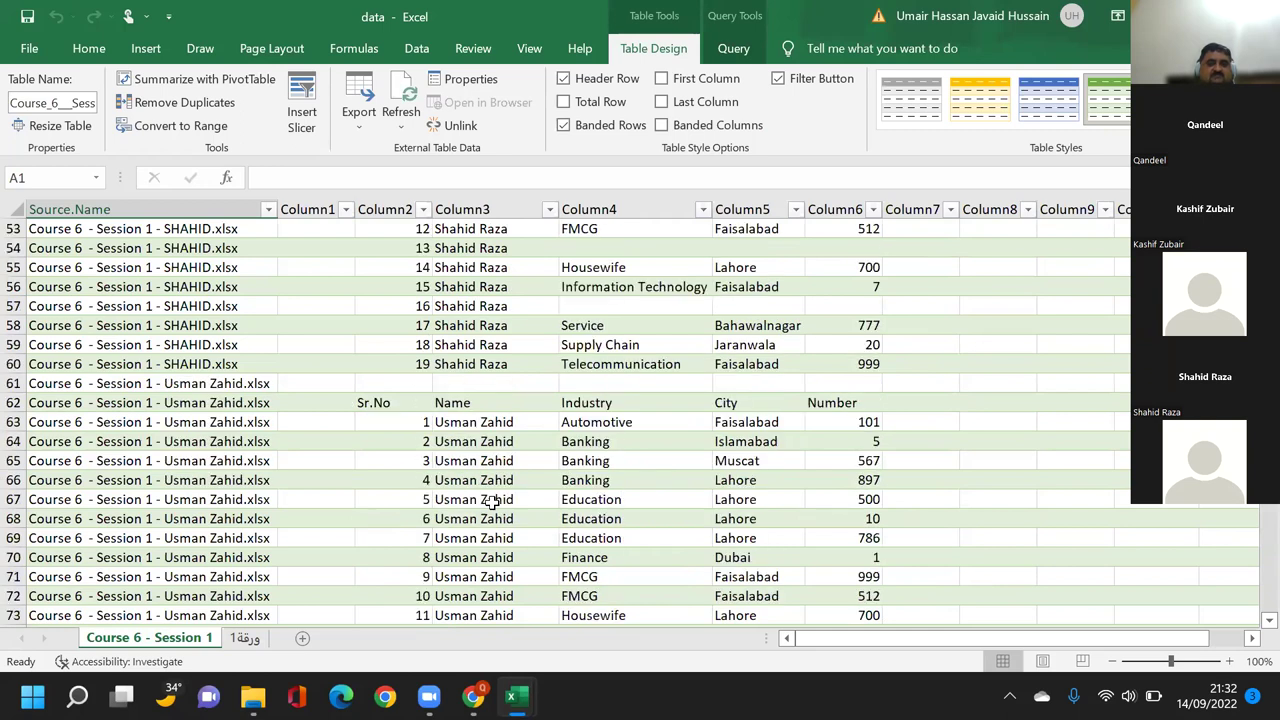
{"action": "scroll", "coordinate": [492, 503], "scroll_direction": "down", "scroll_amount": 3}
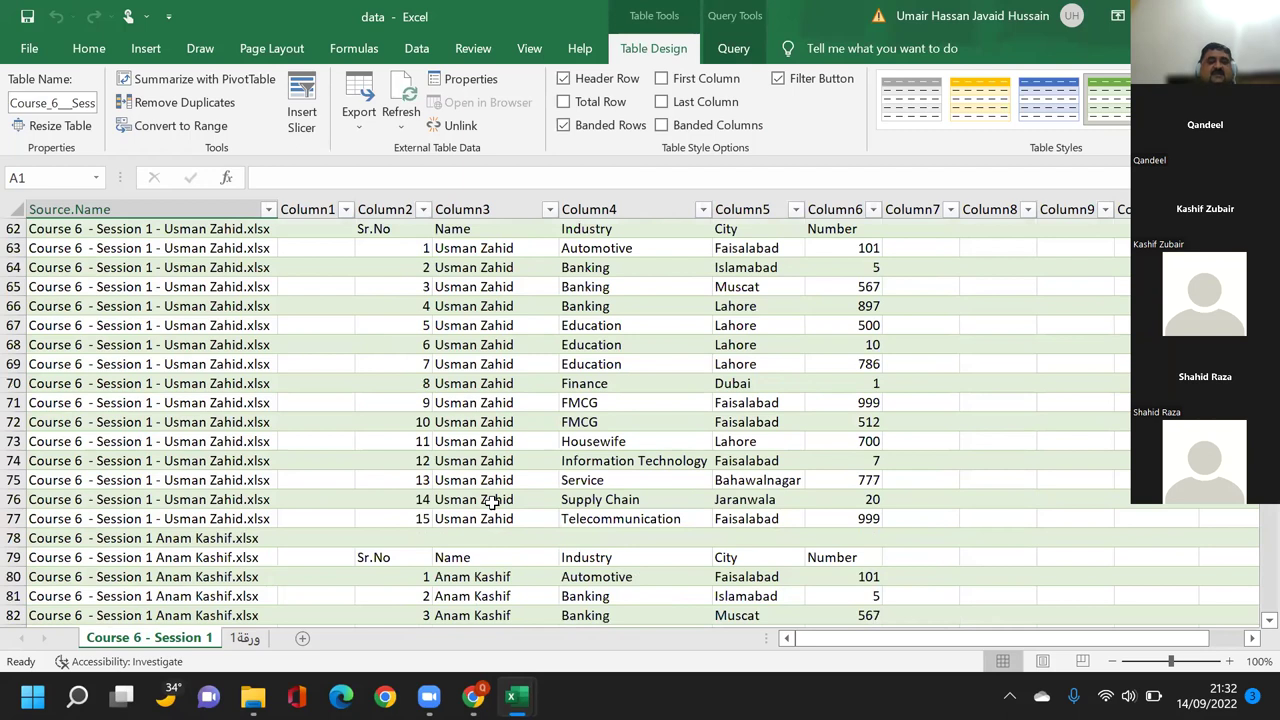
{"action": "scroll", "coordinate": [492, 503], "scroll_direction": "up", "scroll_amount": 2}
{"action": "scroll", "coordinate": [492, 503], "scroll_direction": "up", "scroll_amount": 15}
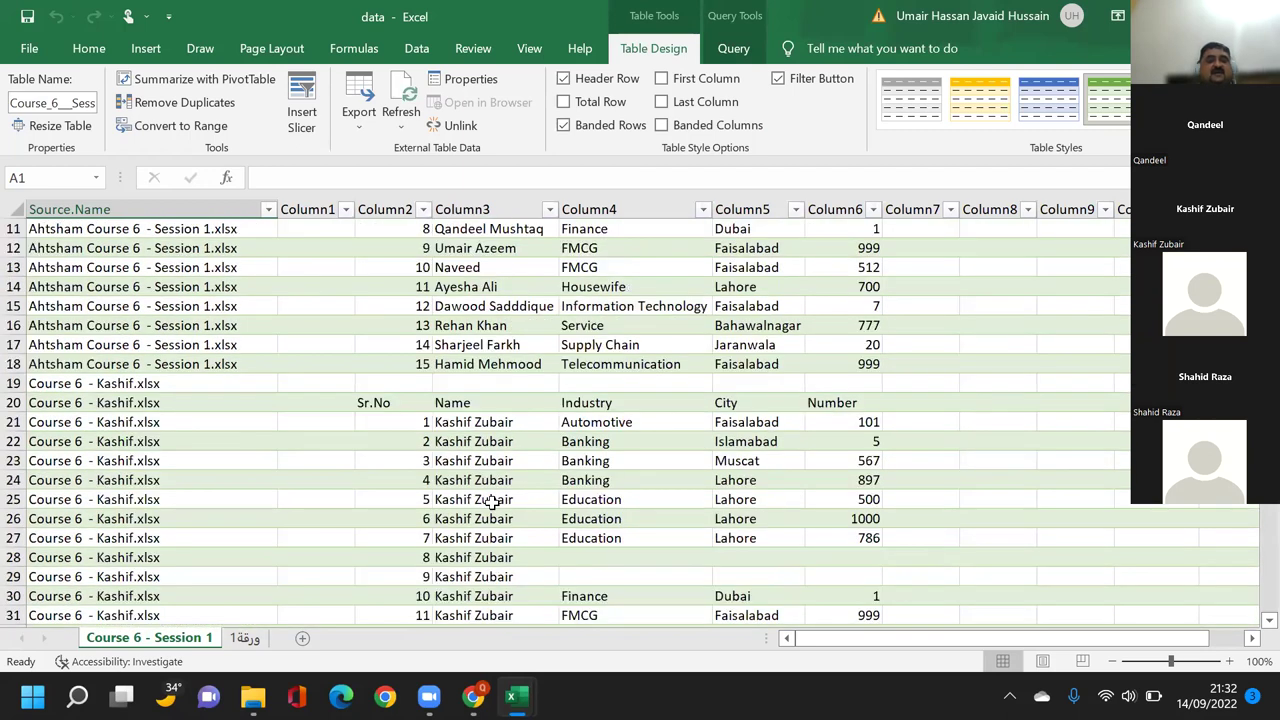
{"action": "scroll", "coordinate": [492, 503], "scroll_direction": "up", "scroll_amount": 4}
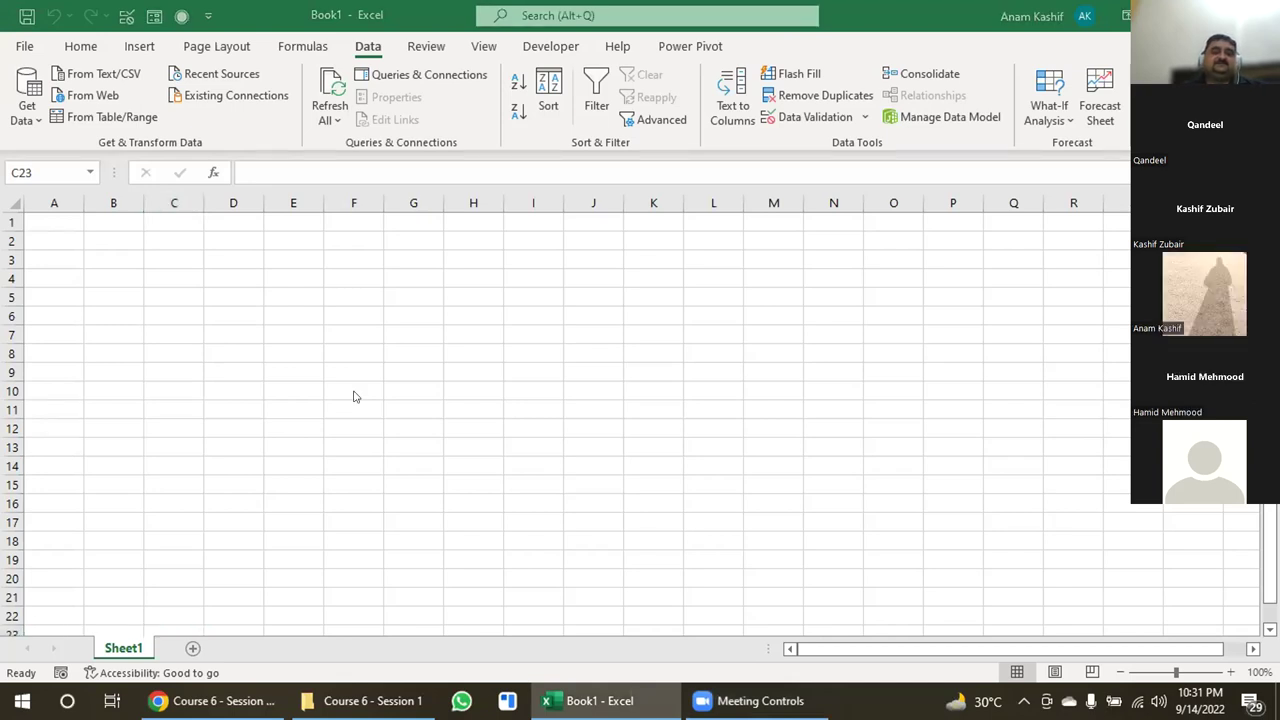
Start a From Folder import of Course 6 - Session 1 in Book1.
{"action": "left_click", "coordinate": [24, 118]}
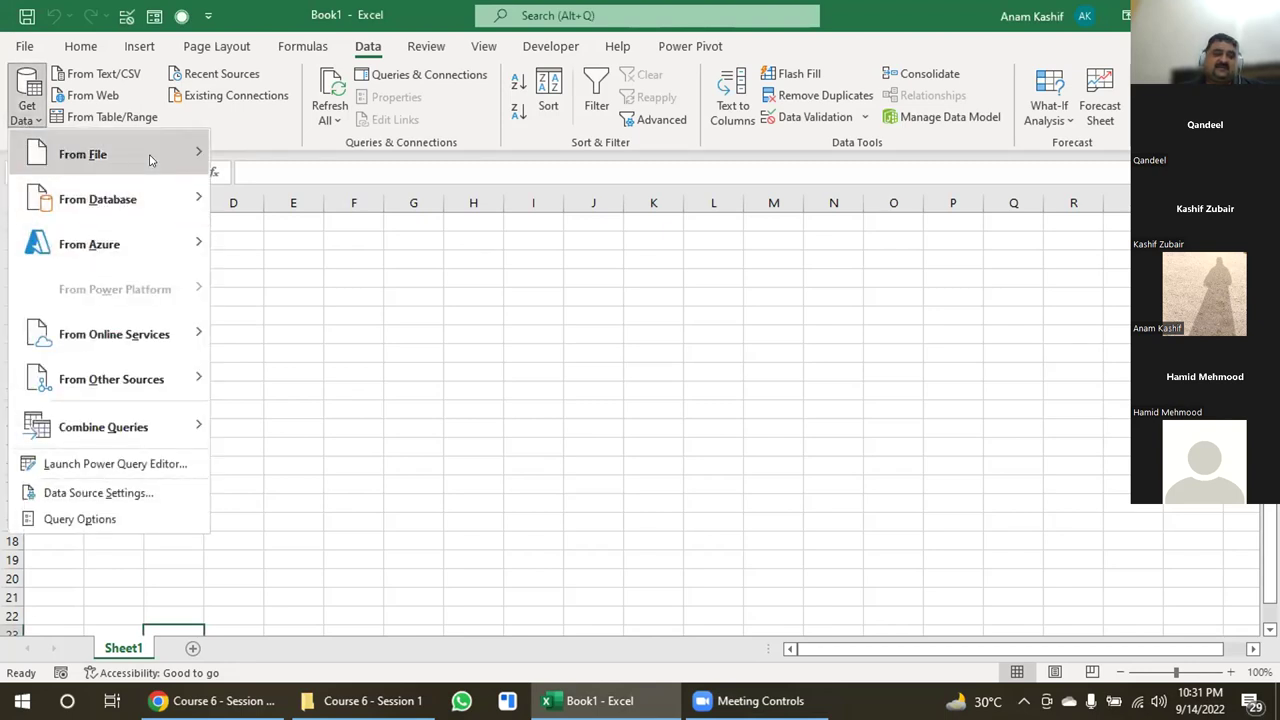
{"action": "mouse_move", "coordinate": [150, 160]}
{"action": "left_click", "coordinate": [334, 382]}
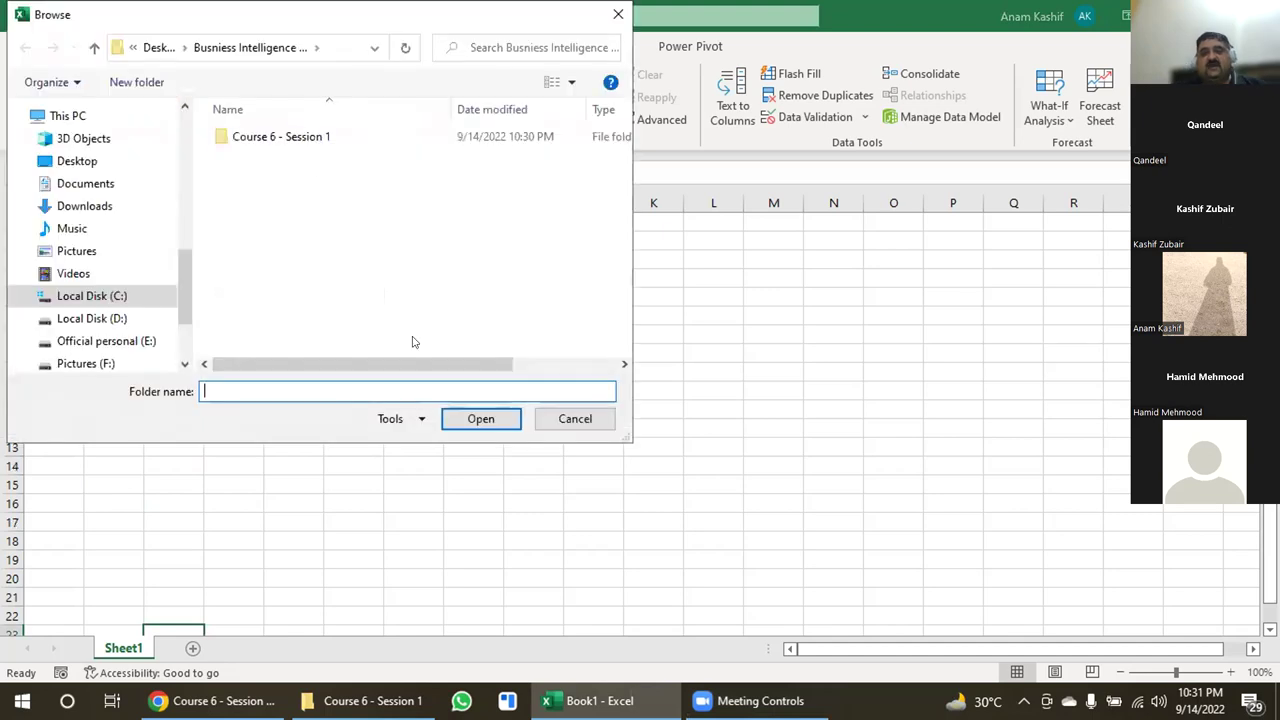
{"action": "left_click", "coordinate": [281, 136]}
{"action": "left_click", "coordinate": [478, 419]}
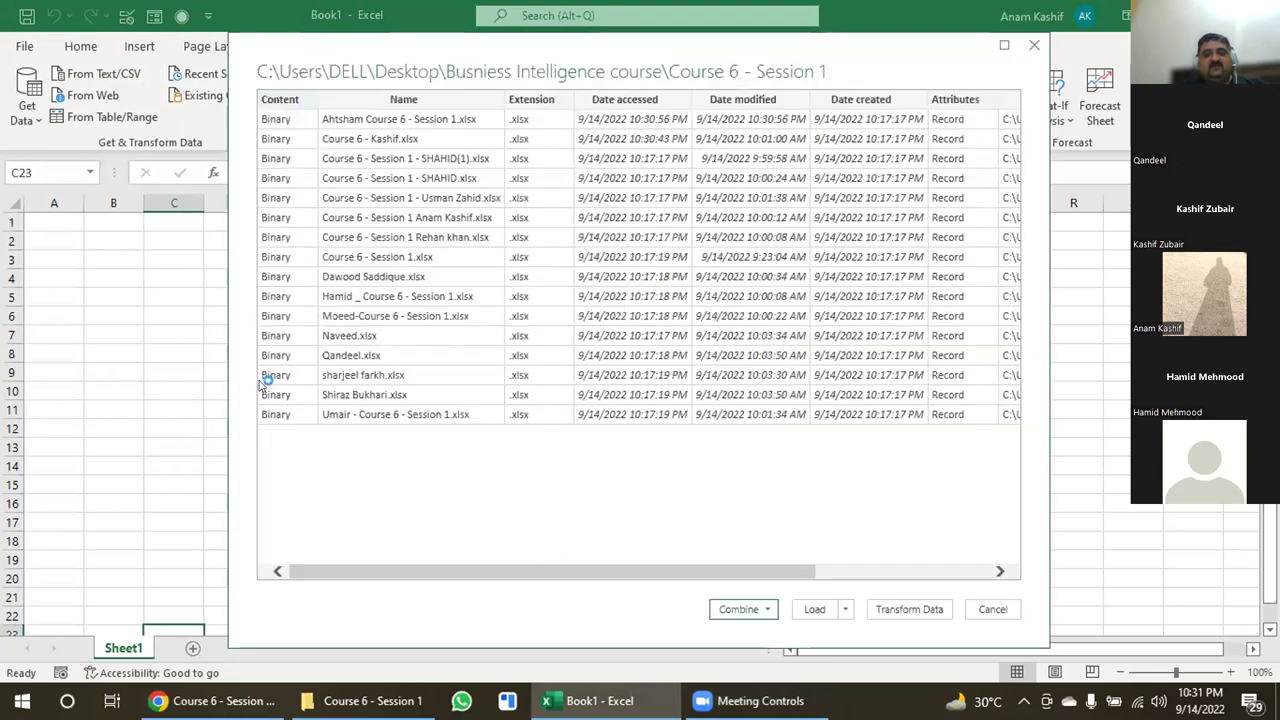
Combine & Load the files on Sheet1, then dismiss the Expression.Error key-mismatch message.
{"action": "key", "text": "alt+Down"}
{"action": "key", "text": "Return"}
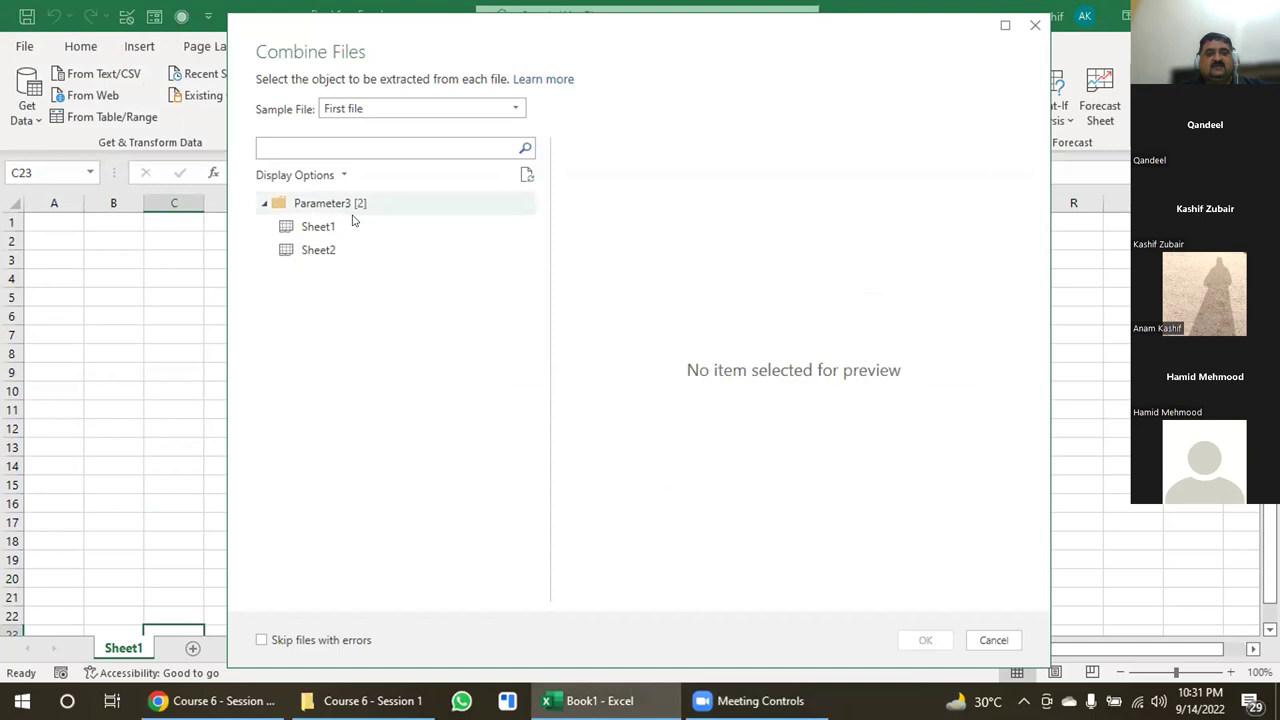
{"action": "left_click", "coordinate": [330, 227]}
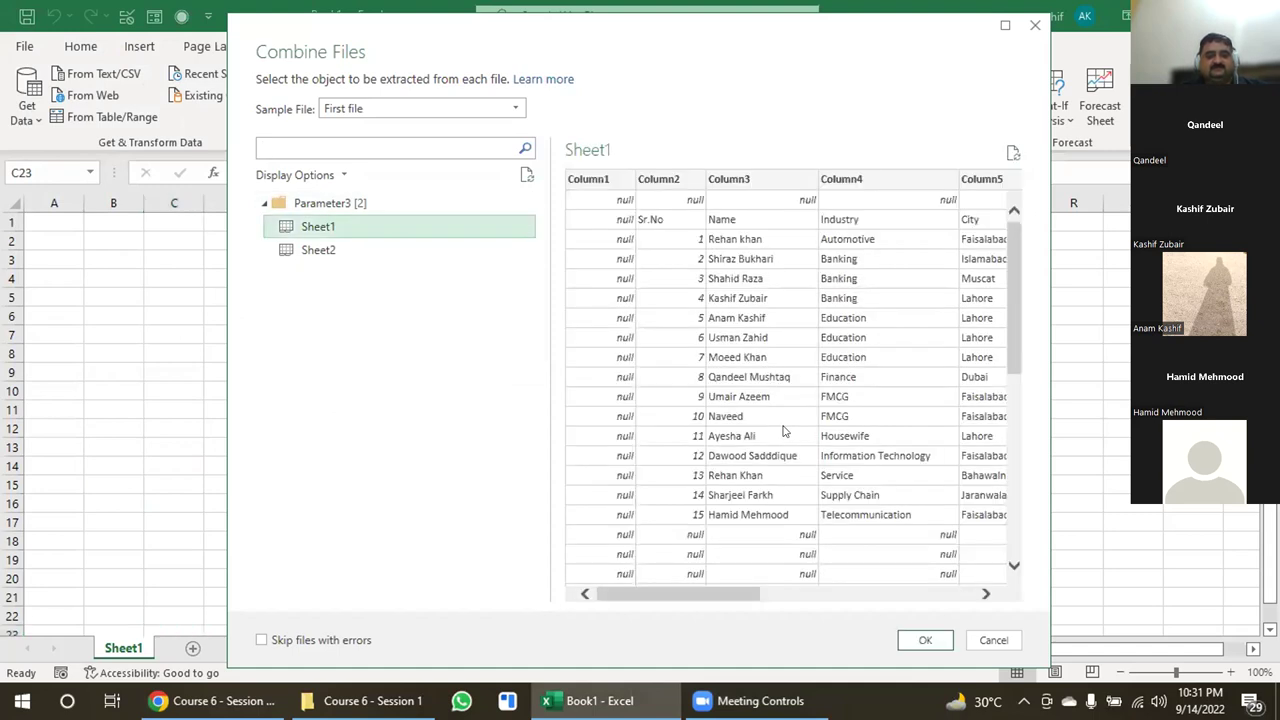
{"action": "left_click", "coordinate": [922, 640]}
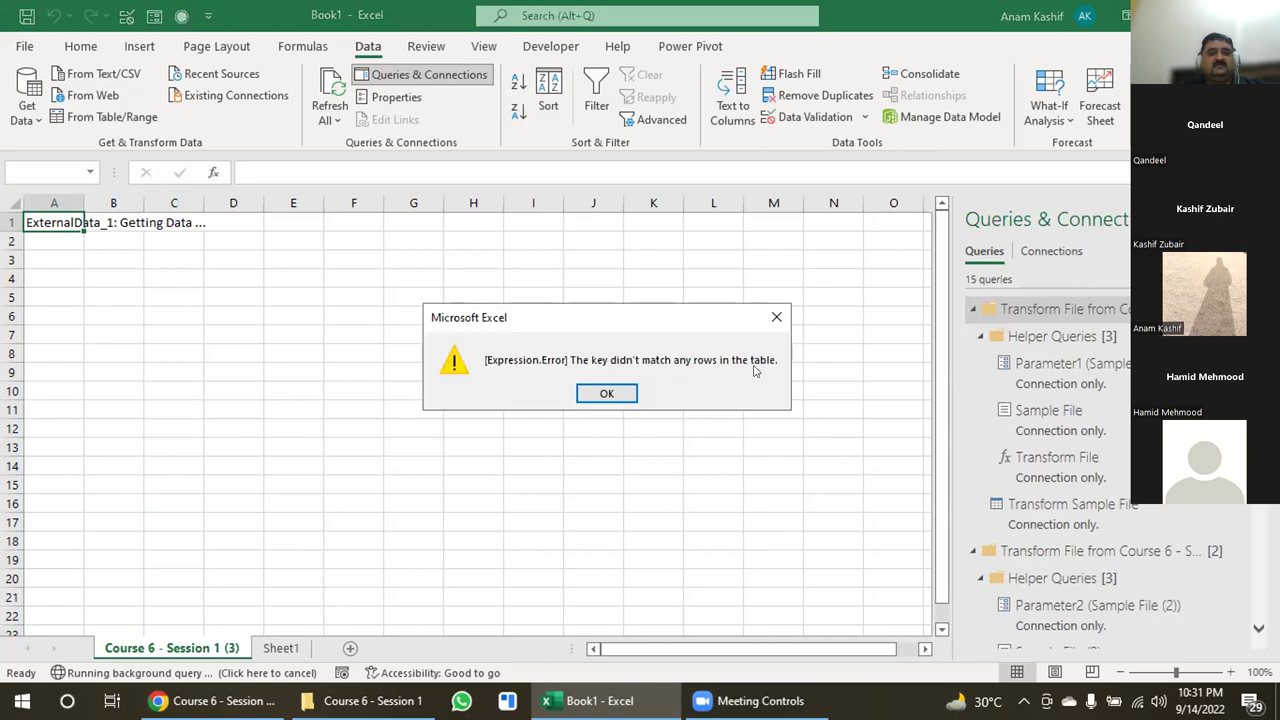
{"action": "left_click", "coordinate": [598, 394]}
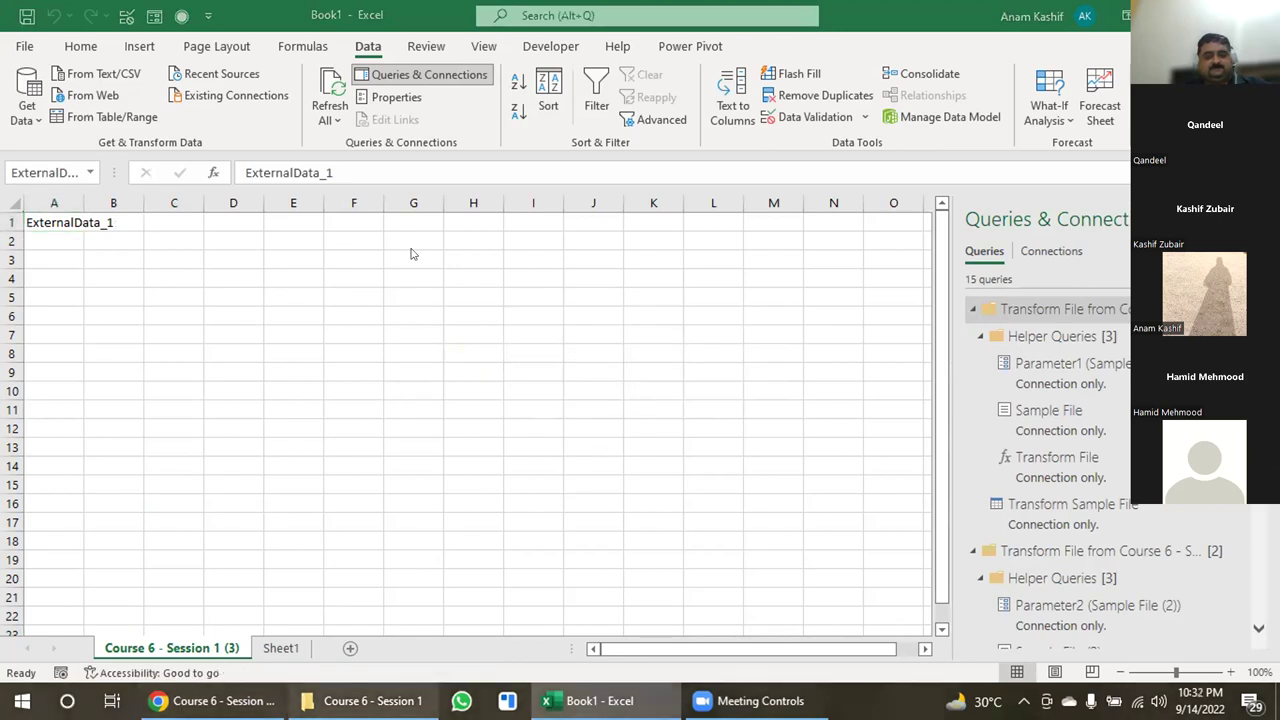
Switch between Book1, the student folder and the first opened student workbooks to compare them.
{"action": "key", "text": "alt+Tab"}
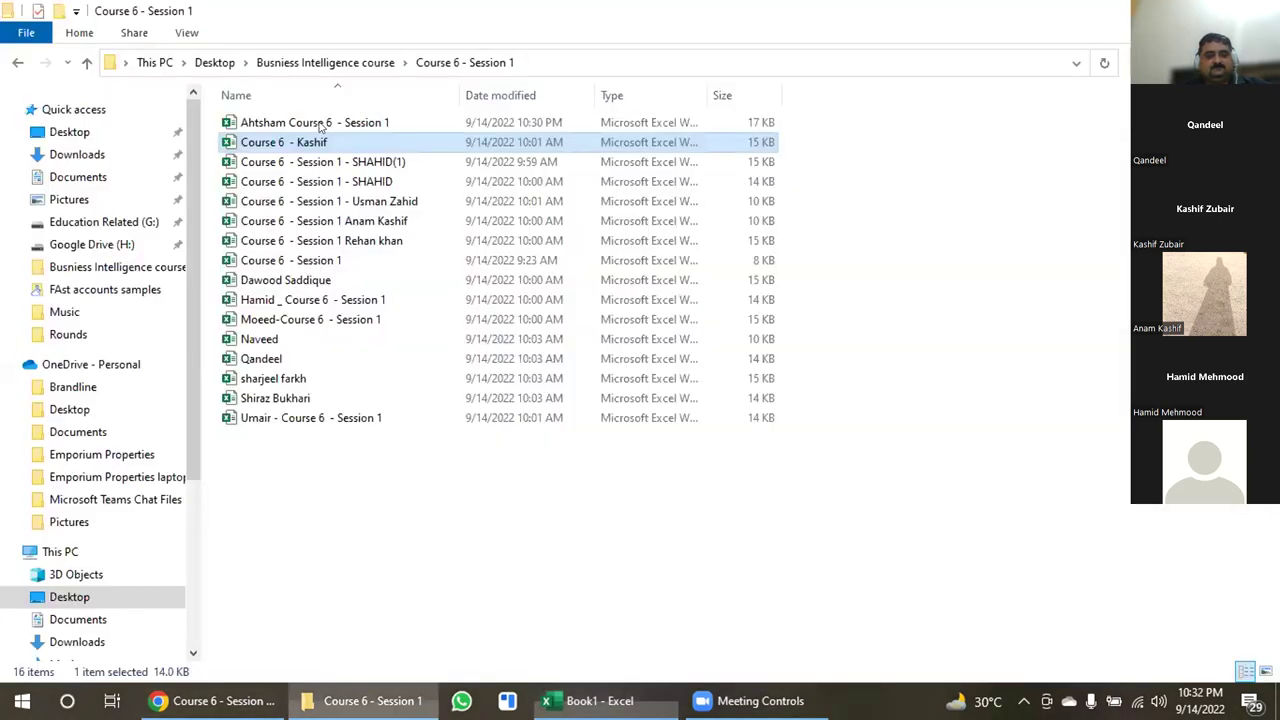
{"action": "key", "text": "alt+Tab"}
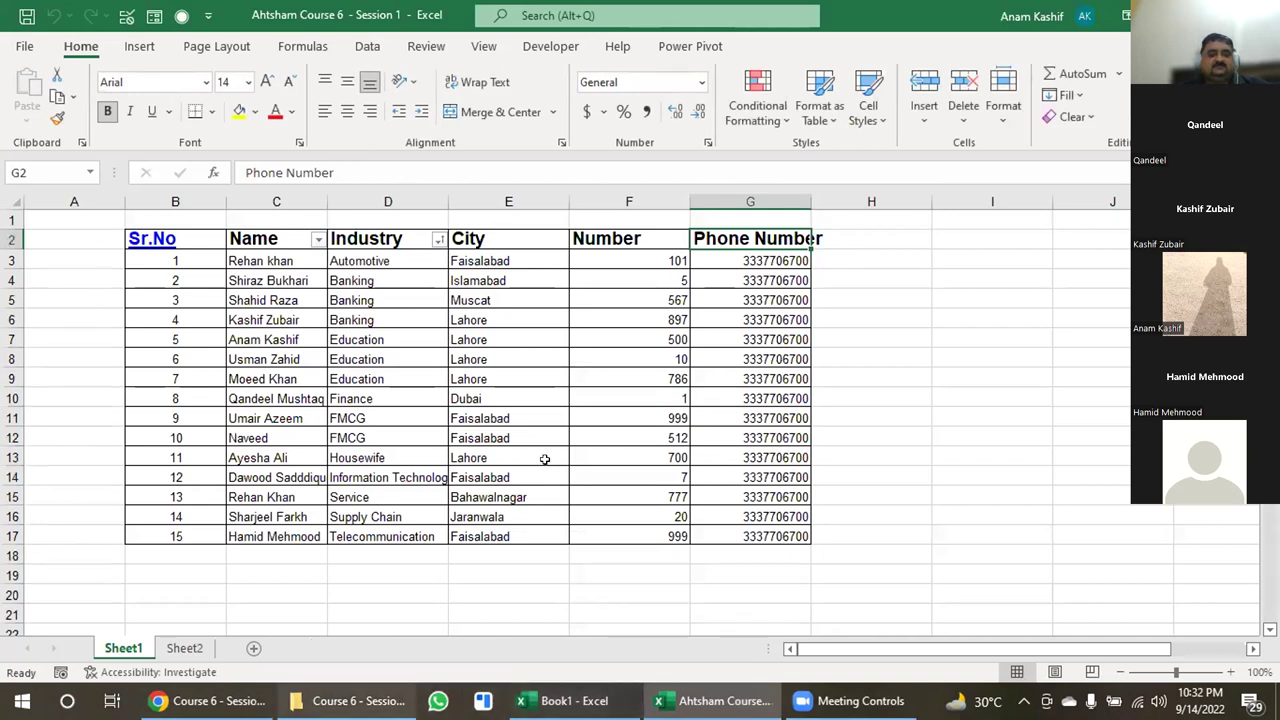
{"action": "key", "text": "alt+Tab"}
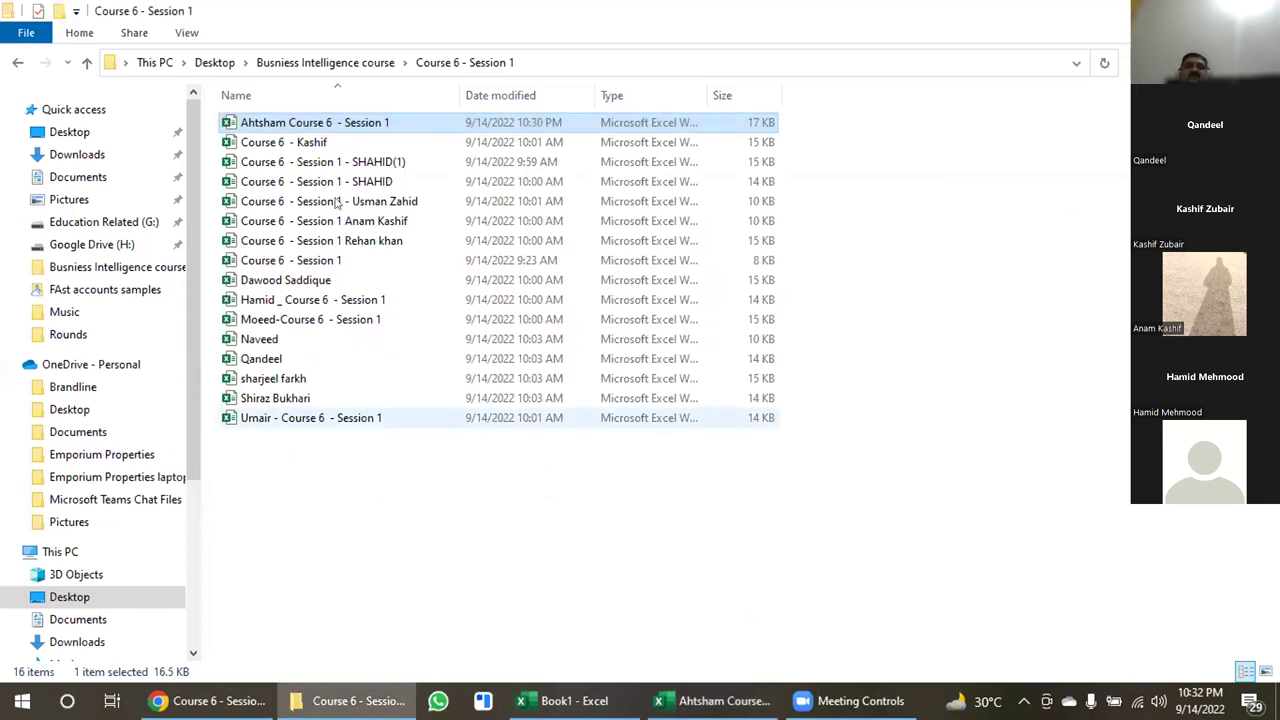
{"action": "key", "text": "alt+Tab"}
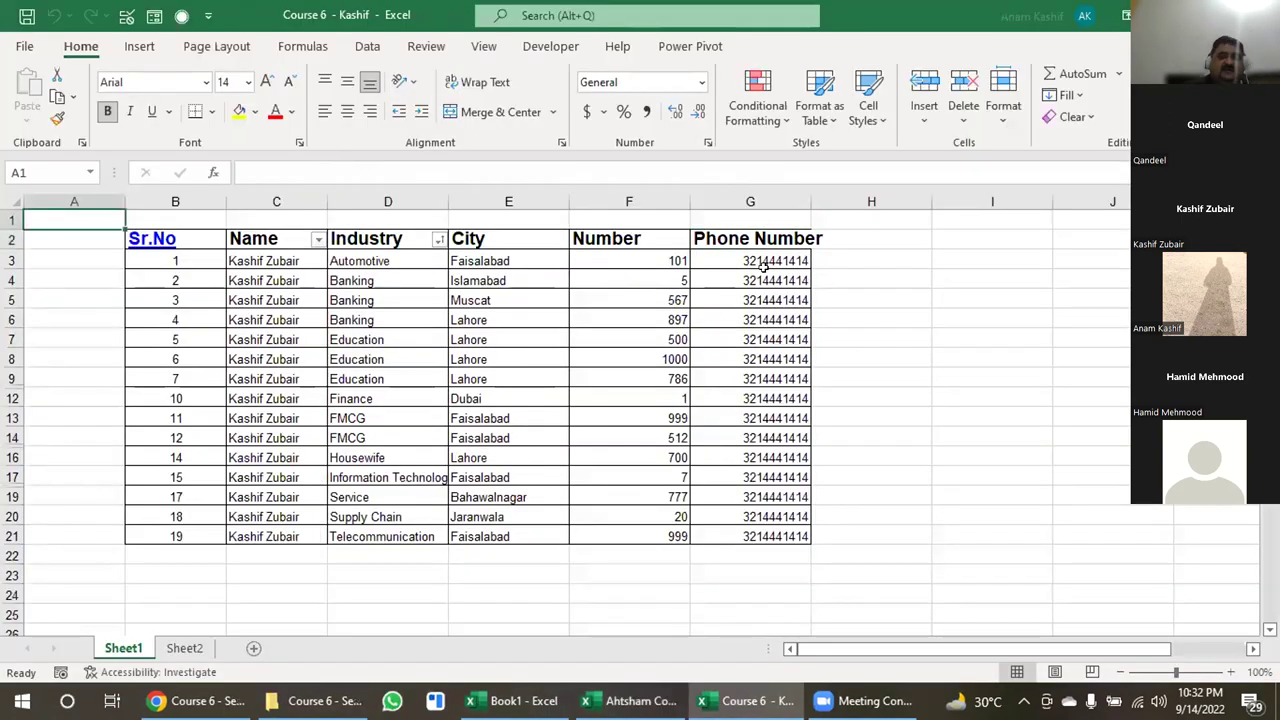
{"action": "key", "text": "alt+Tab"}
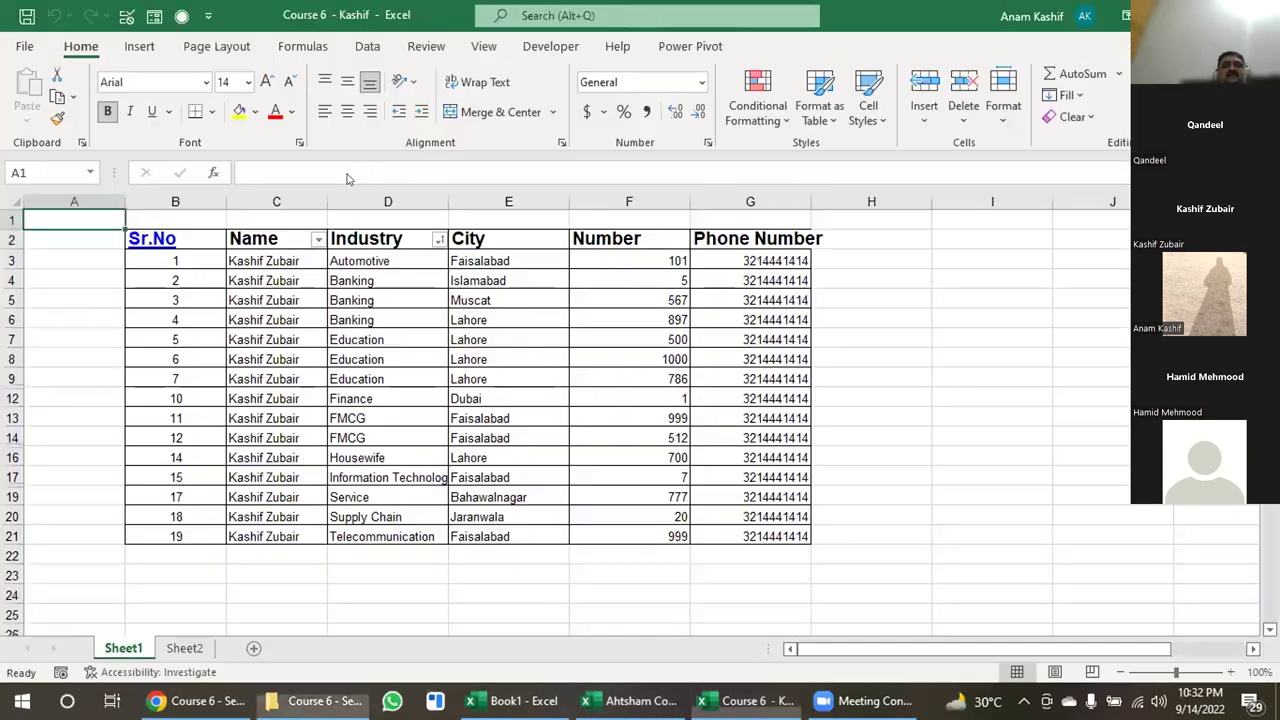
{"action": "key", "text": "alt+Tab"}
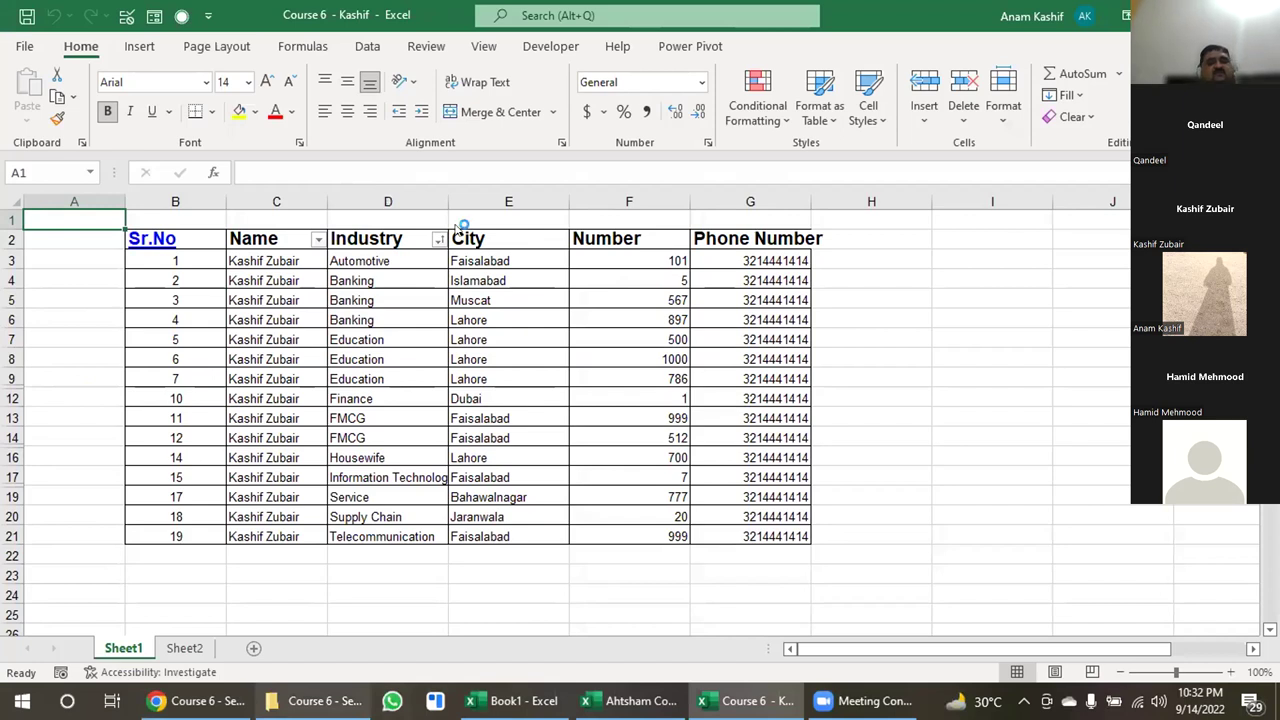
{"action": "key", "text": "alt+Tab"}
Open the next two student workbooks from the folder, then close the last one.
{"action": "key", "text": "Down"}
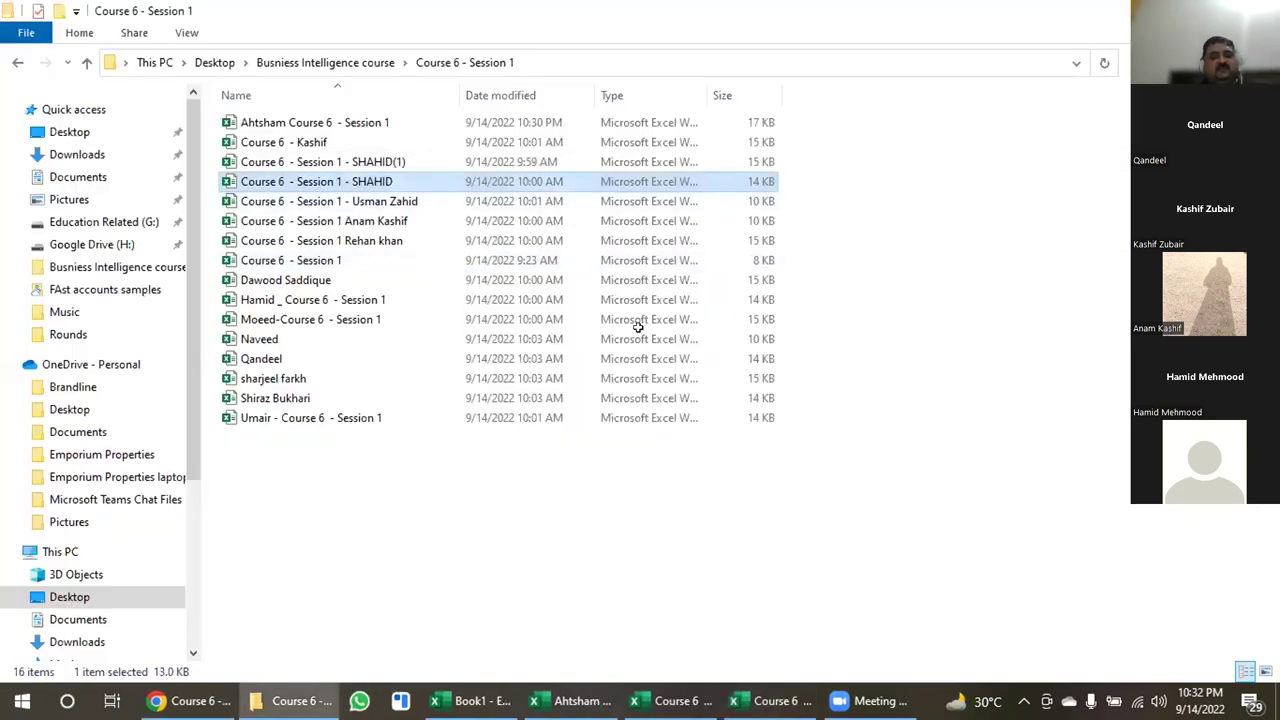
{"action": "key", "text": "Return"}
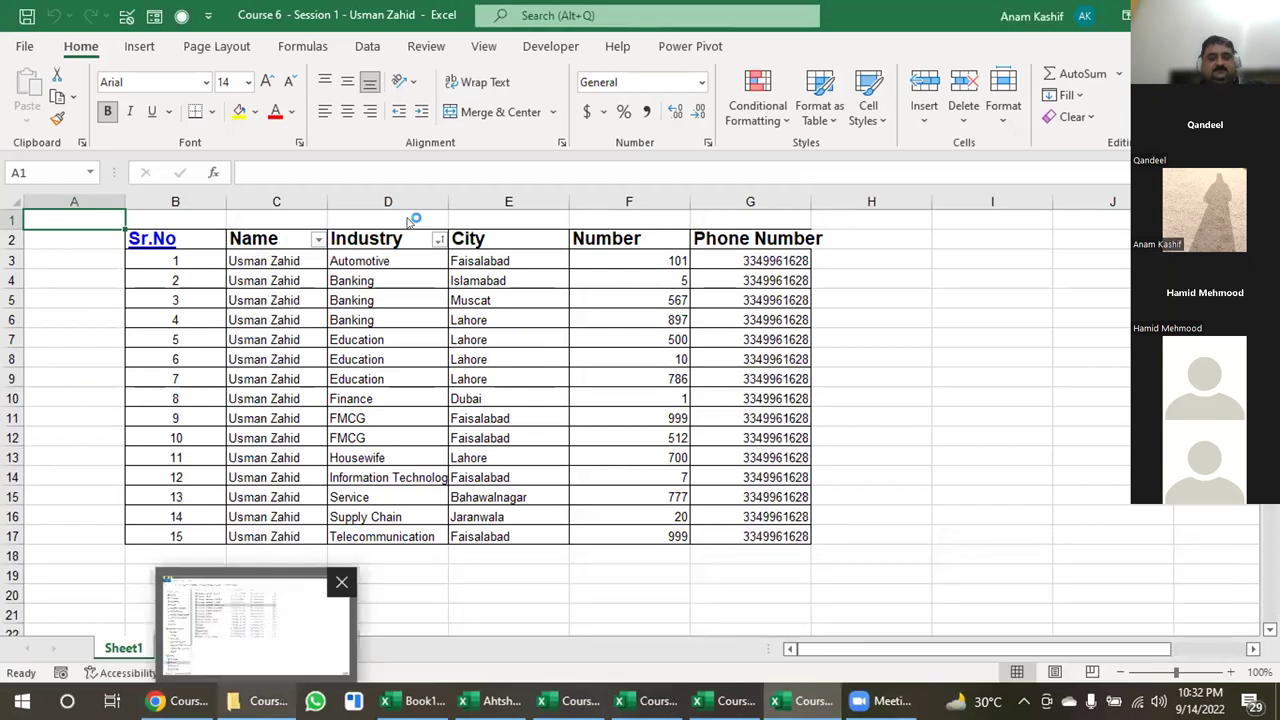
{"action": "key", "text": "alt+Tab"}
{"action": "key", "text": "Down"}
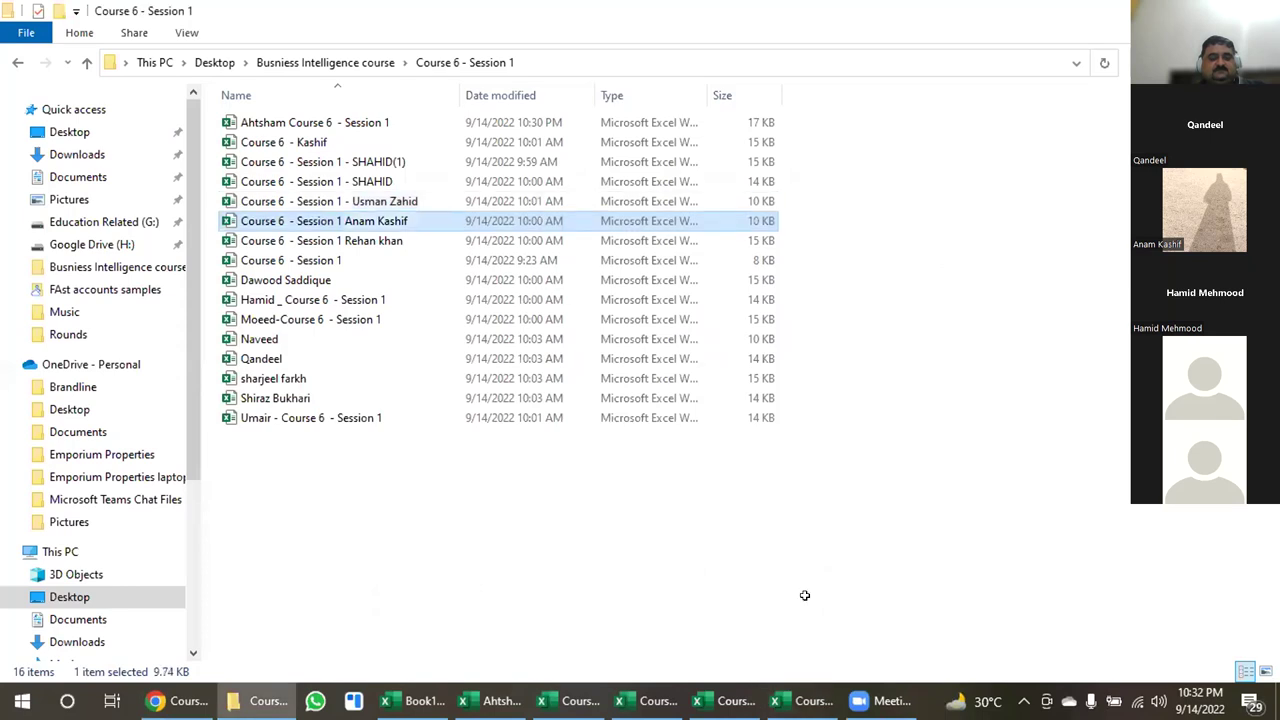
{"action": "key", "text": "Return"}
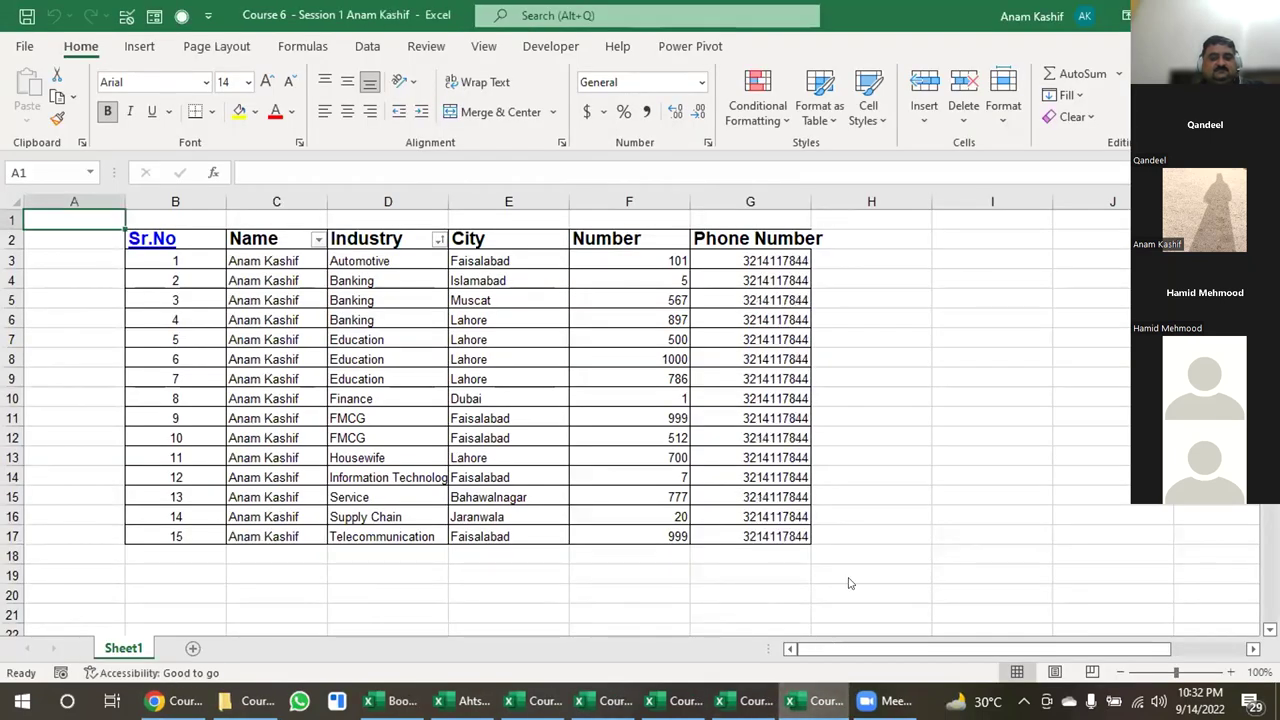
{"action": "key", "text": "ctrl+w"}
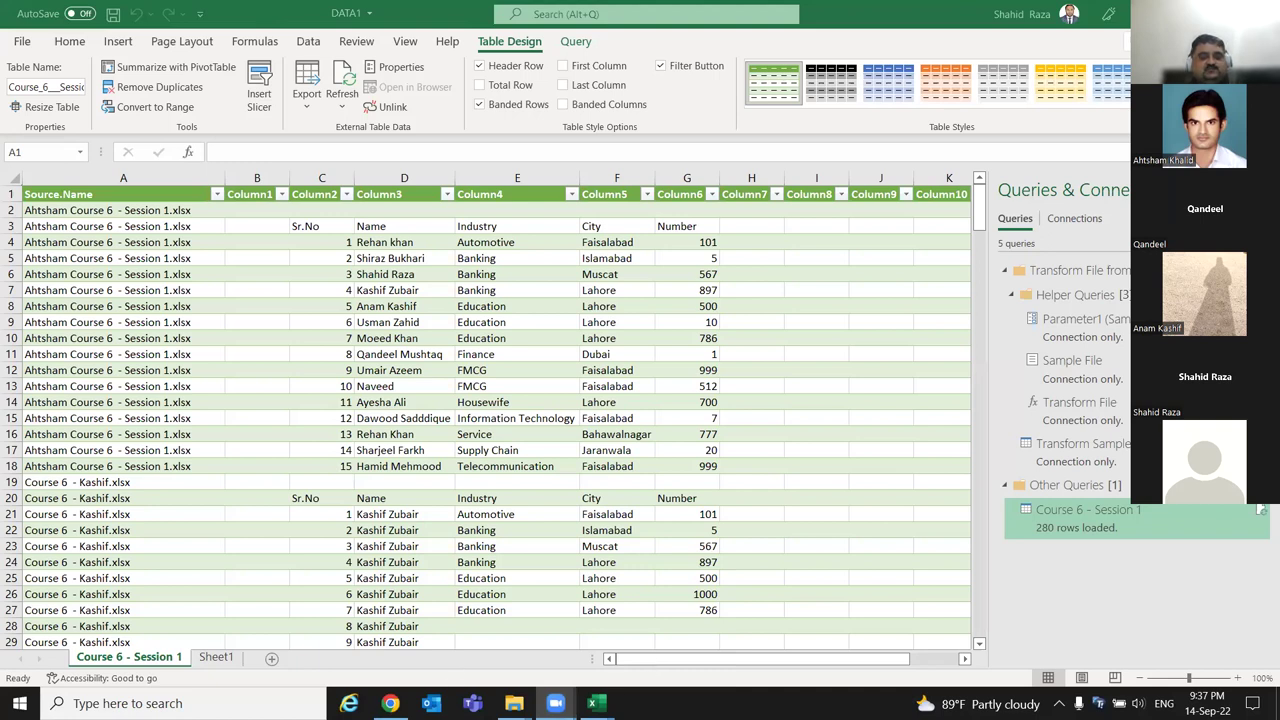
Bring up the window switcher from the DATA1 workbook's 280-row combined table.
{"action": "key", "text": "alt+Tab"}
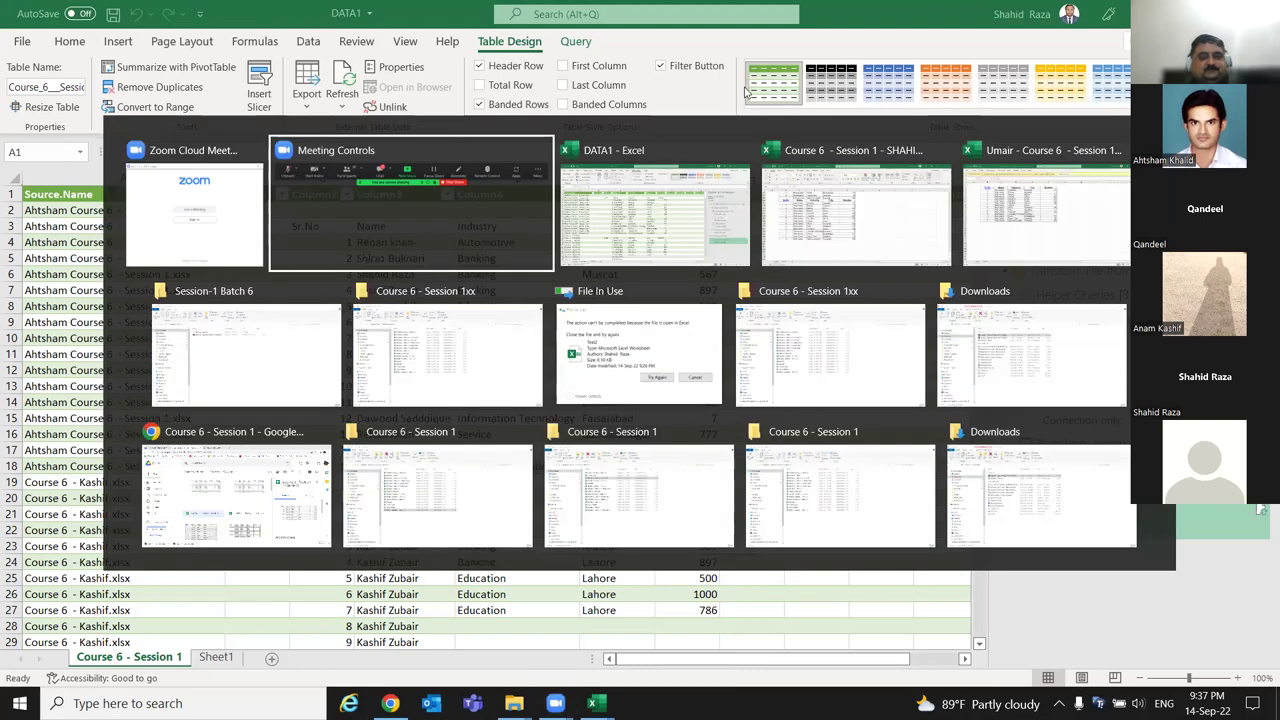
Show the desktop, then bring the student's Course 6 workbook back to the front.
{"action": "key", "text": "super+d"}
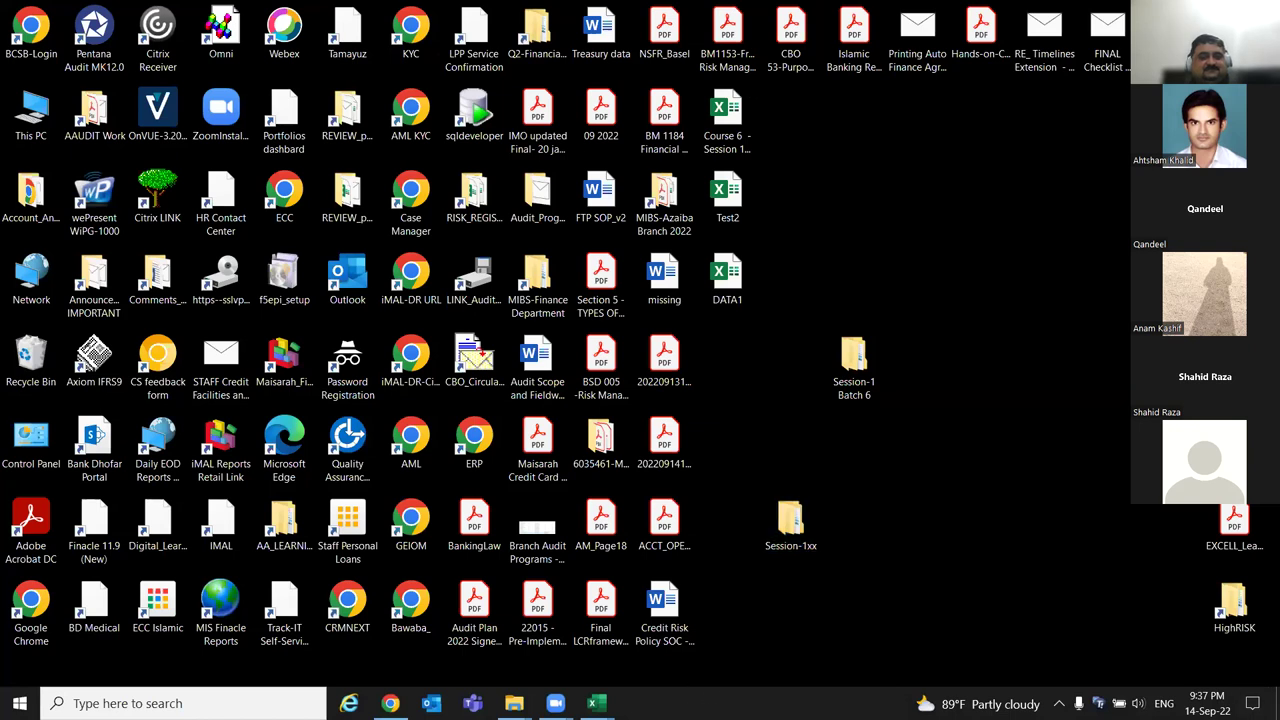
{"action": "mouse_move", "coordinate": [556, 703]}
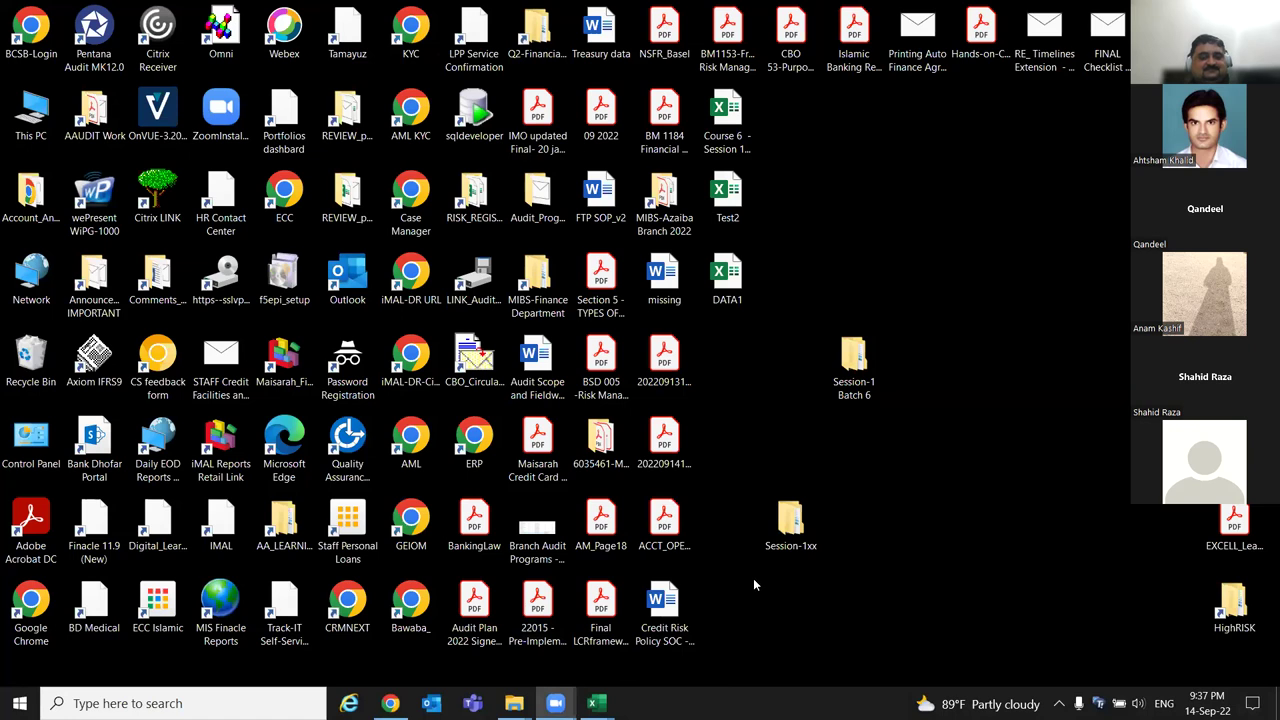
{"action": "key", "text": "alt+Tab"}
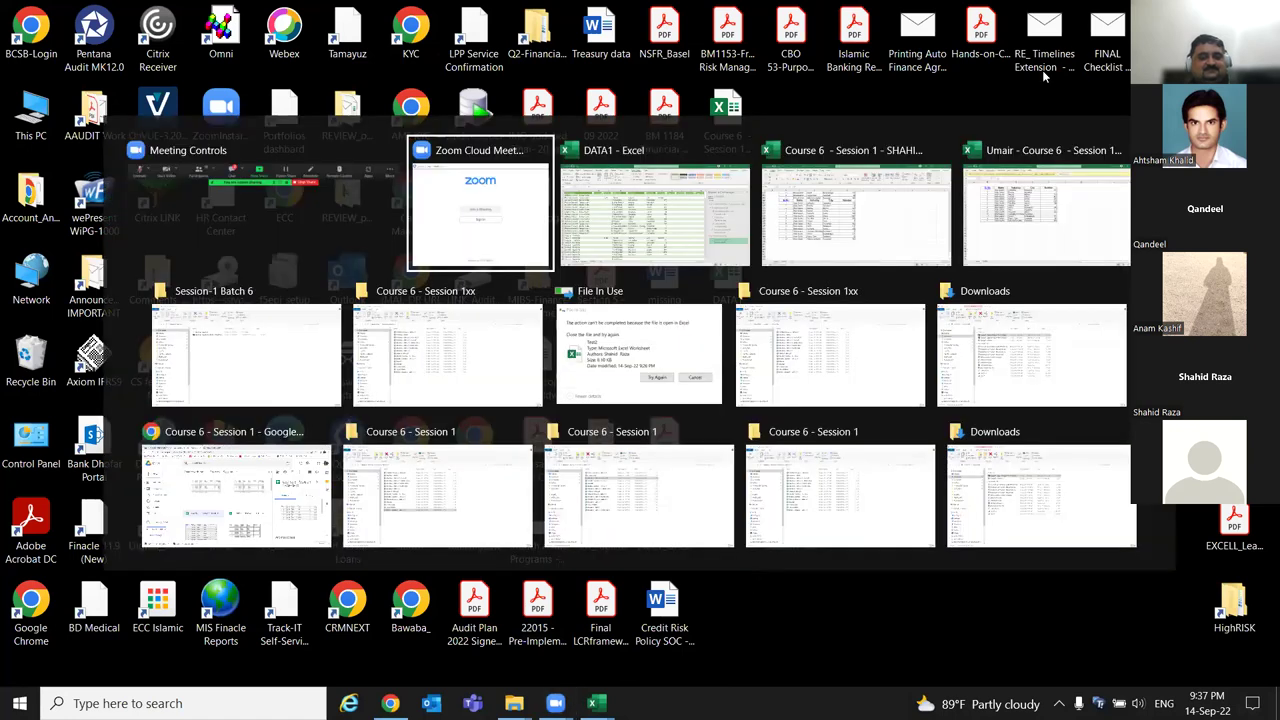
{"action": "left_click", "coordinate": [1046, 210]}
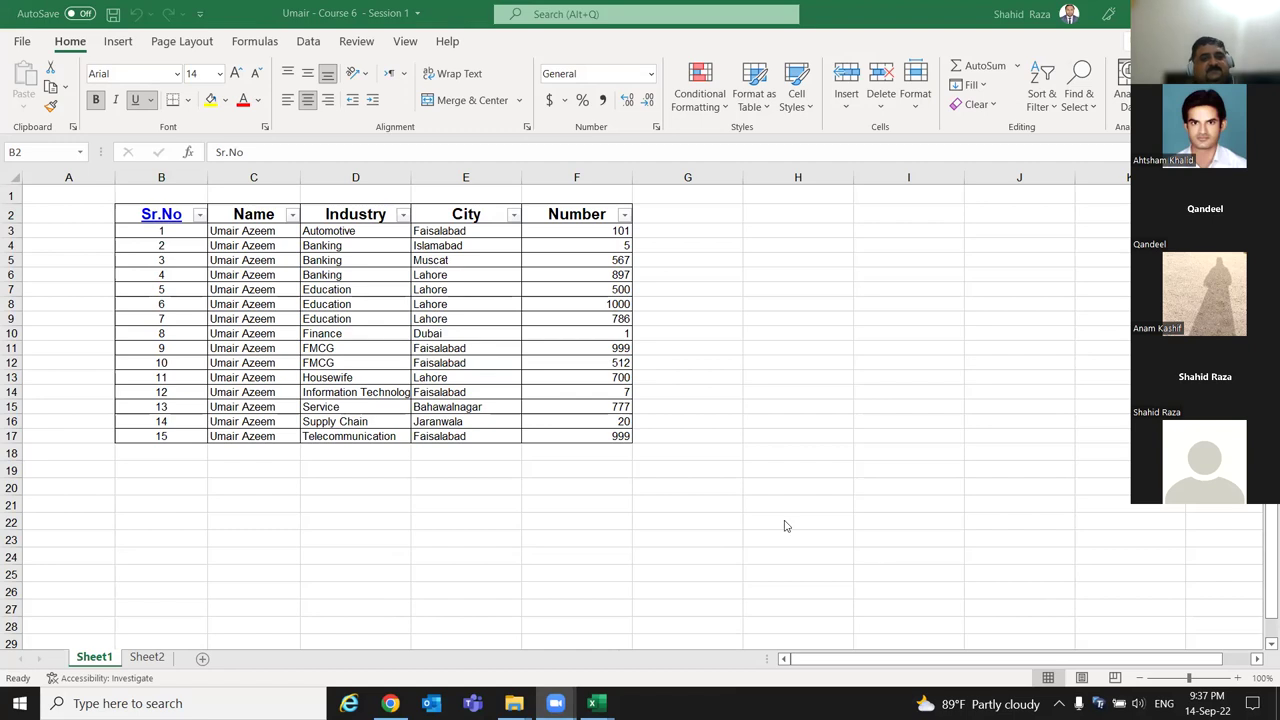
Peek inside the Session-1xx desktop folder, close it, and open the Test2 workbook.
{"action": "key", "text": "super+d"}
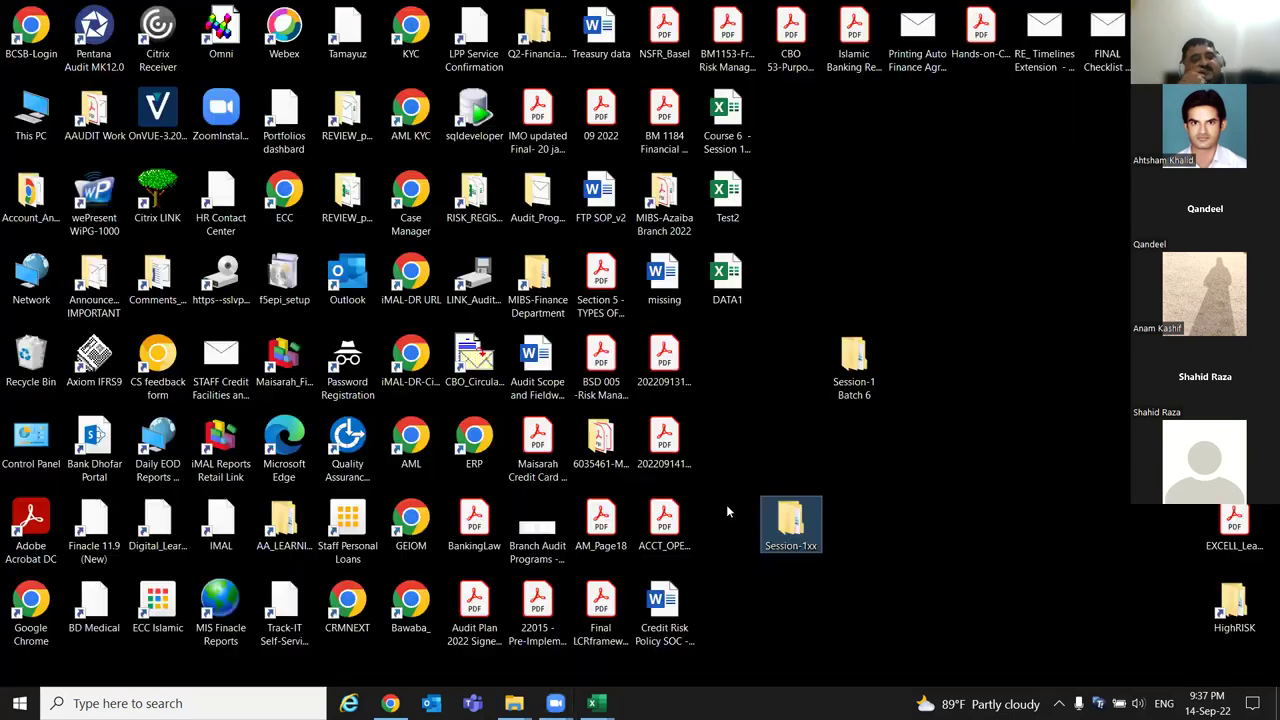
{"action": "double_click", "coordinate": [788, 522]}
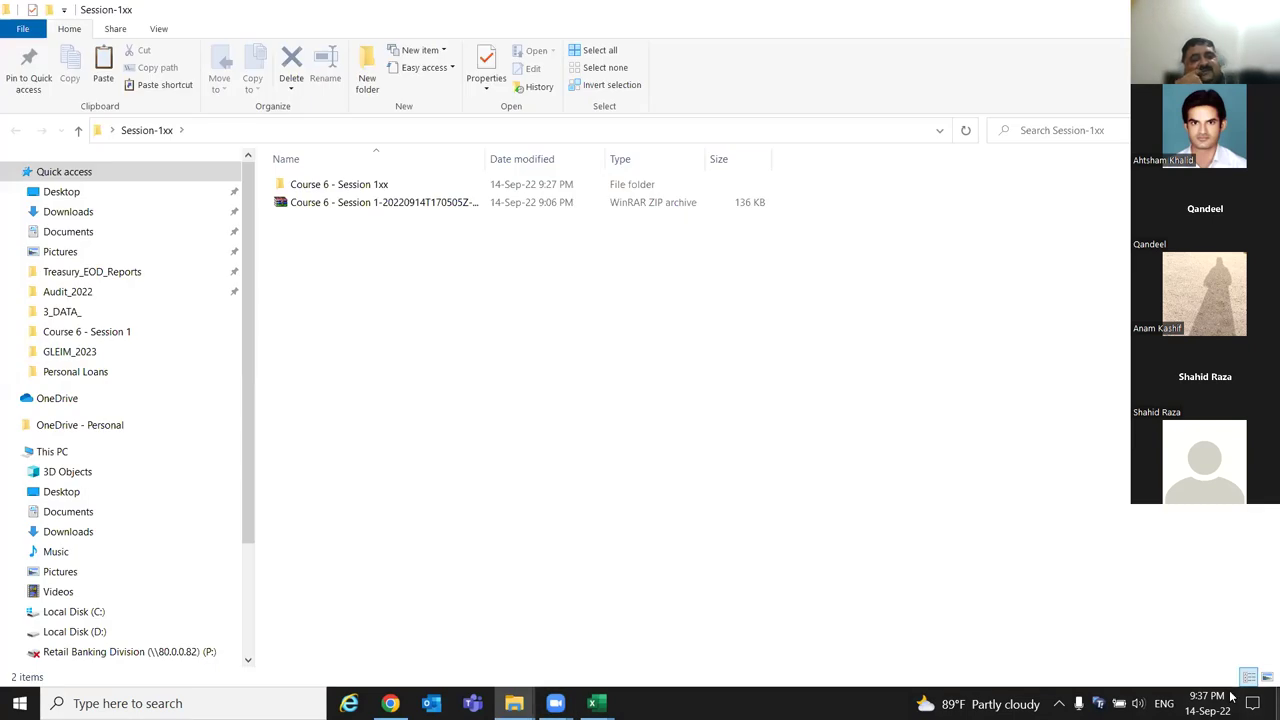
{"action": "key", "text": "super+d"}
{"action": "double_click", "coordinate": [728, 196]}
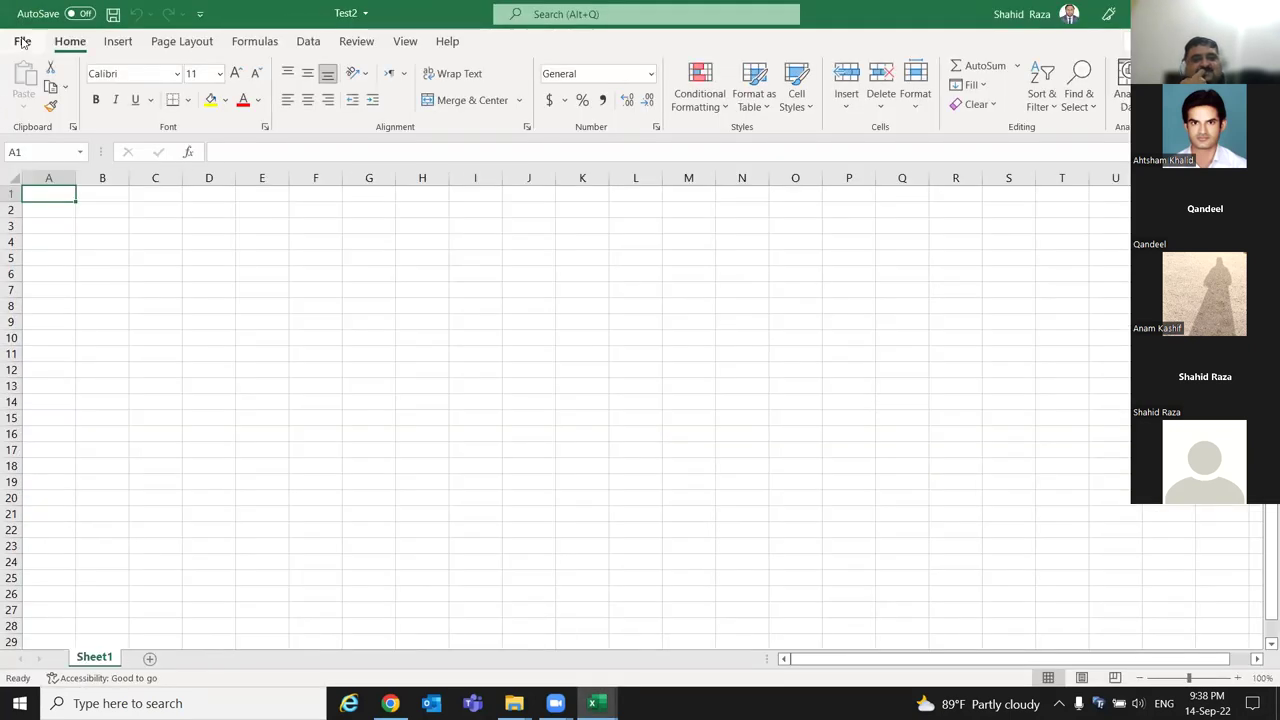
Start a new blank workbook and choose Data > Get Data > From Folder.
{"action": "left_click", "coordinate": [23, 42]}
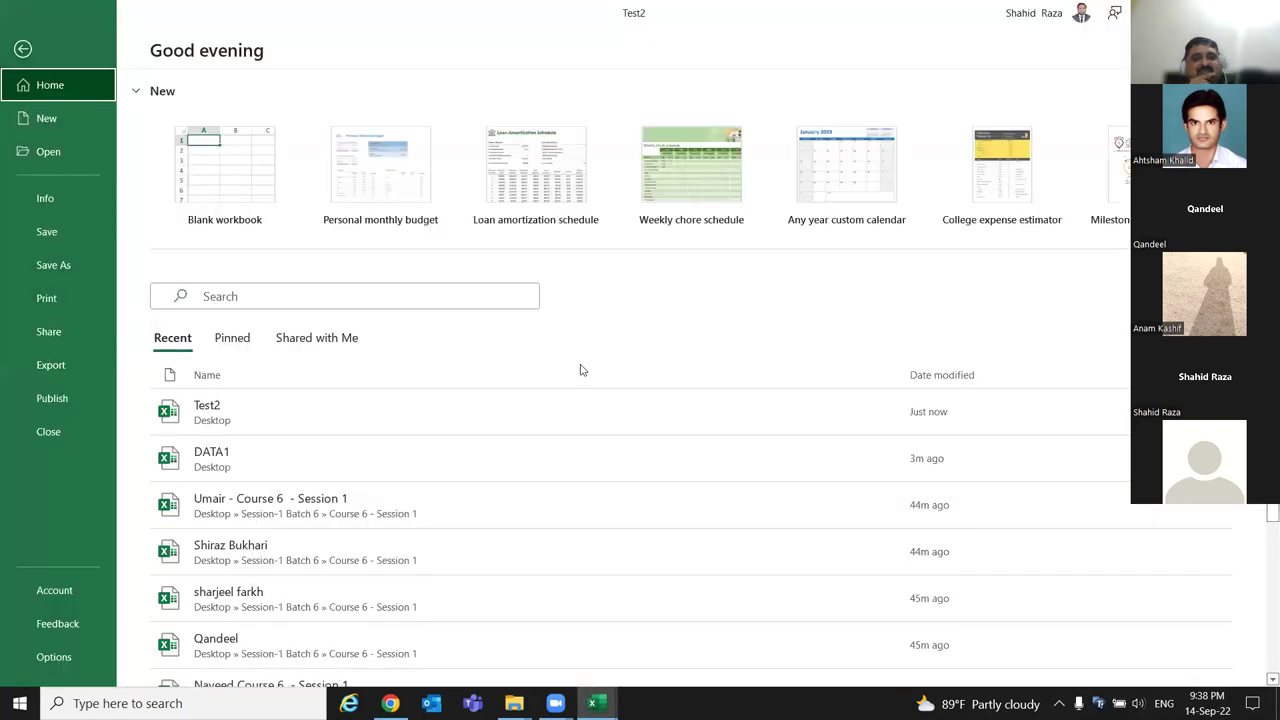
{"action": "left_click", "coordinate": [207, 175]}
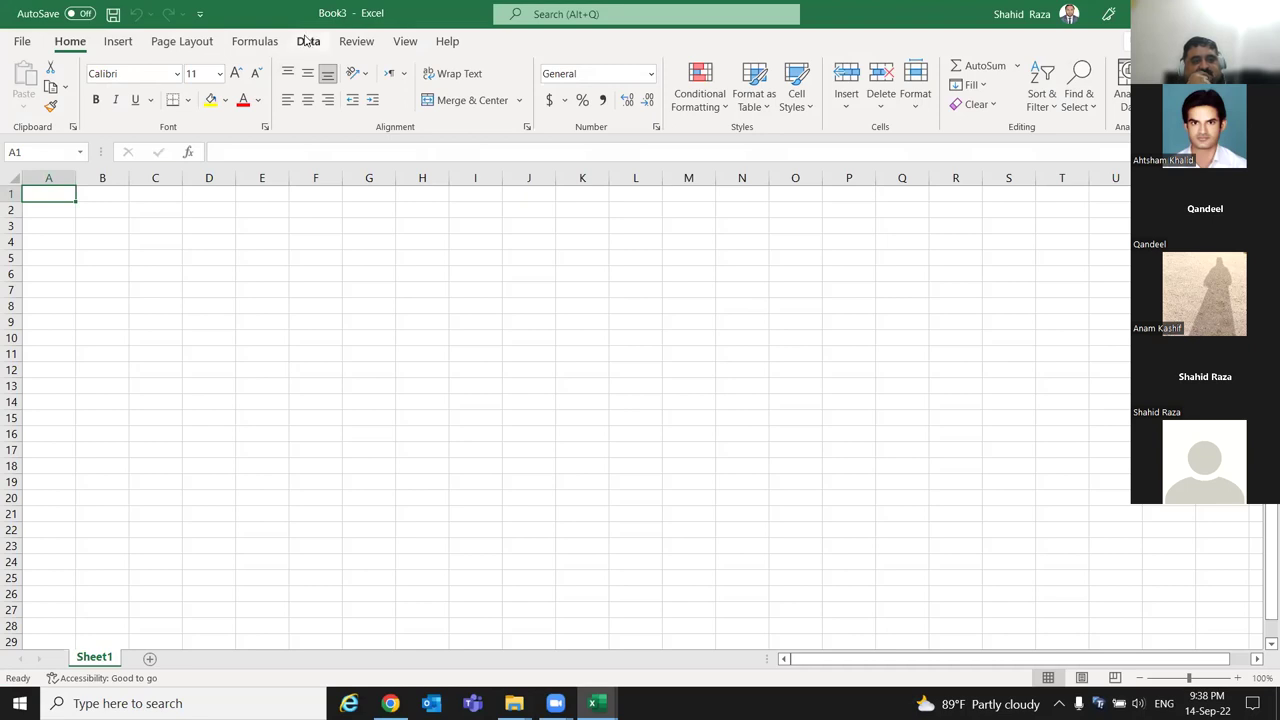
{"action": "left_click", "coordinate": [308, 41]}
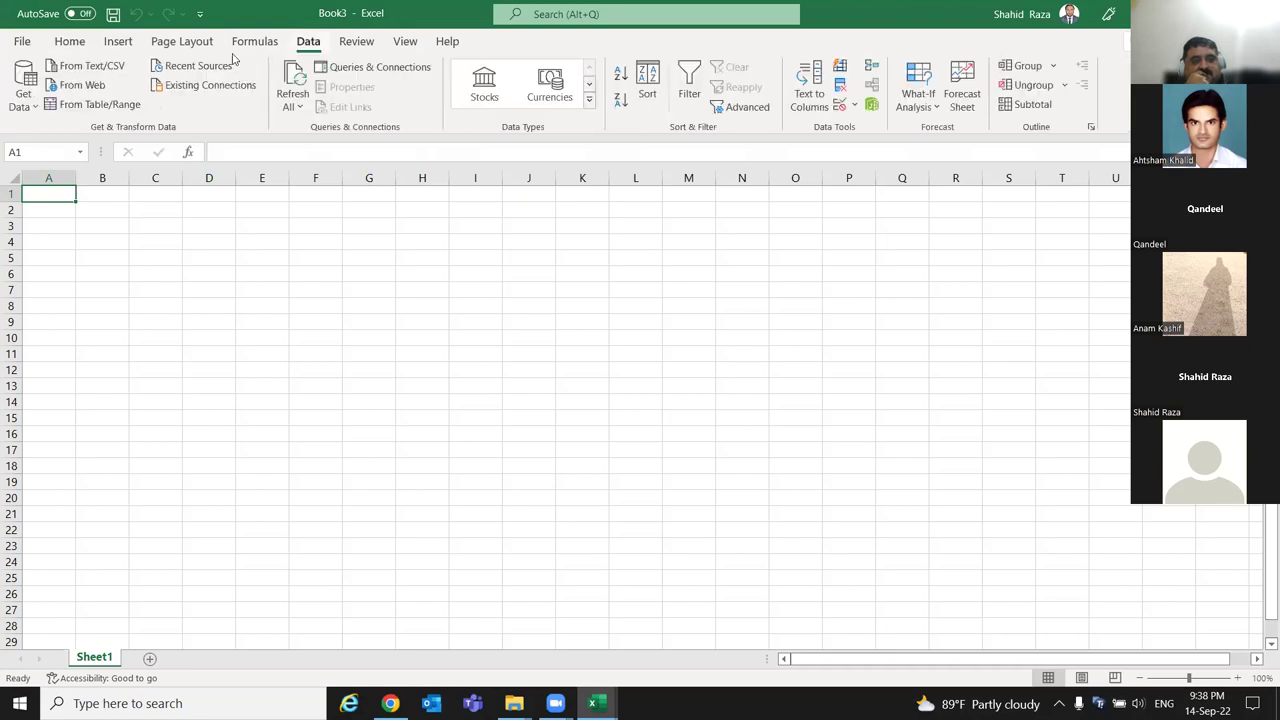
{"action": "left_click", "coordinate": [22, 90]}
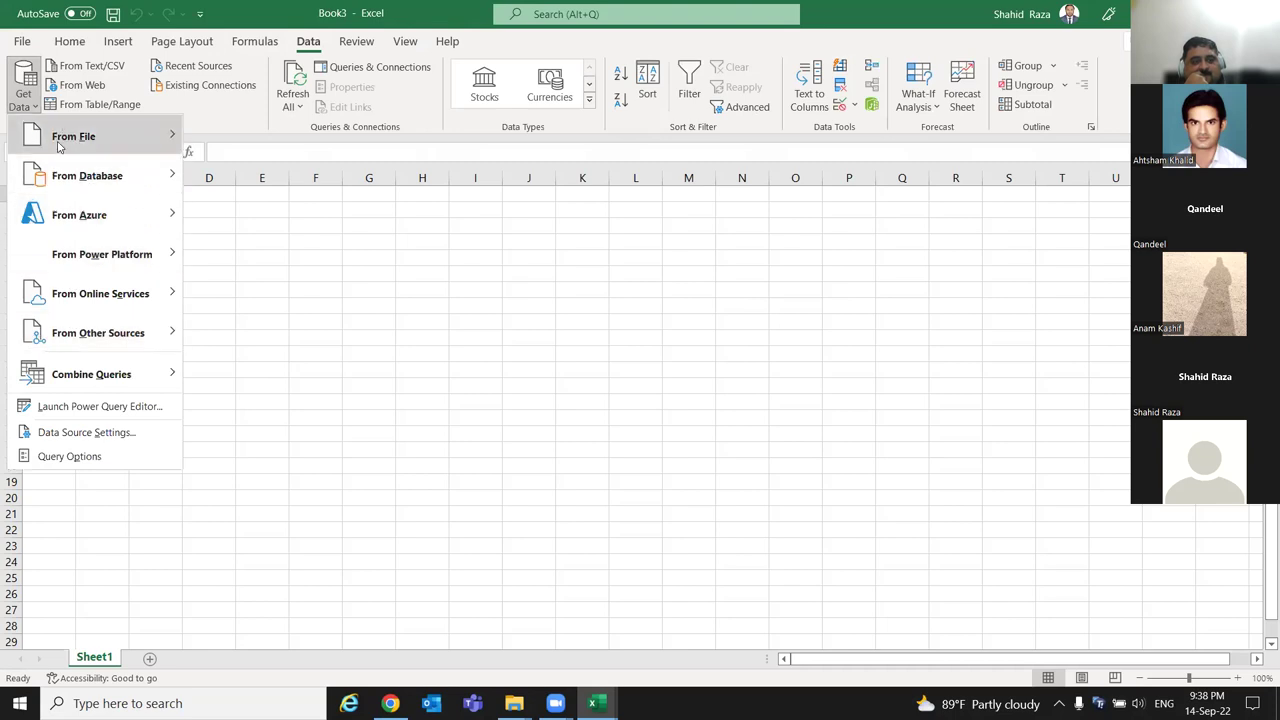
{"action": "mouse_move", "coordinate": [175, 136]}
{"action": "left_click", "coordinate": [334, 331]}
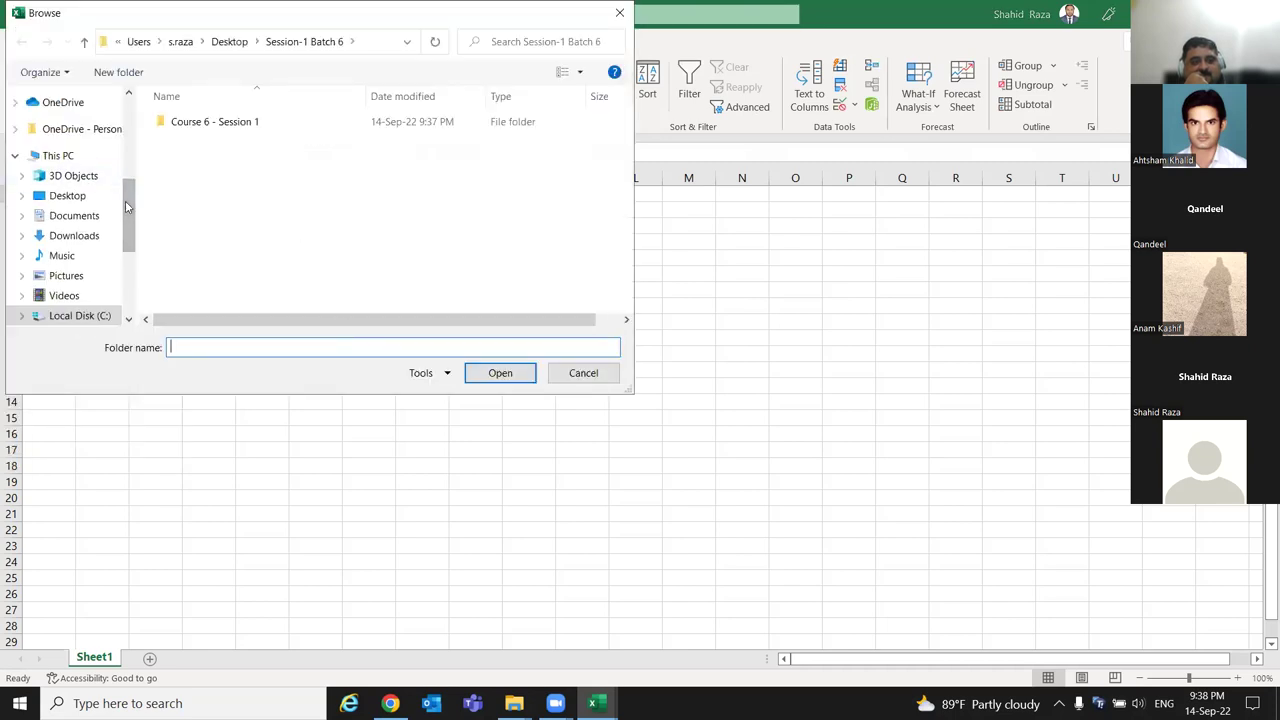
Go to the Desktop in the Browse dialog, try the Course 6 - Session 1 folder, then return.
{"action": "scroll", "coordinate": [128, 125], "scroll_direction": "up", "scroll_amount": 5}
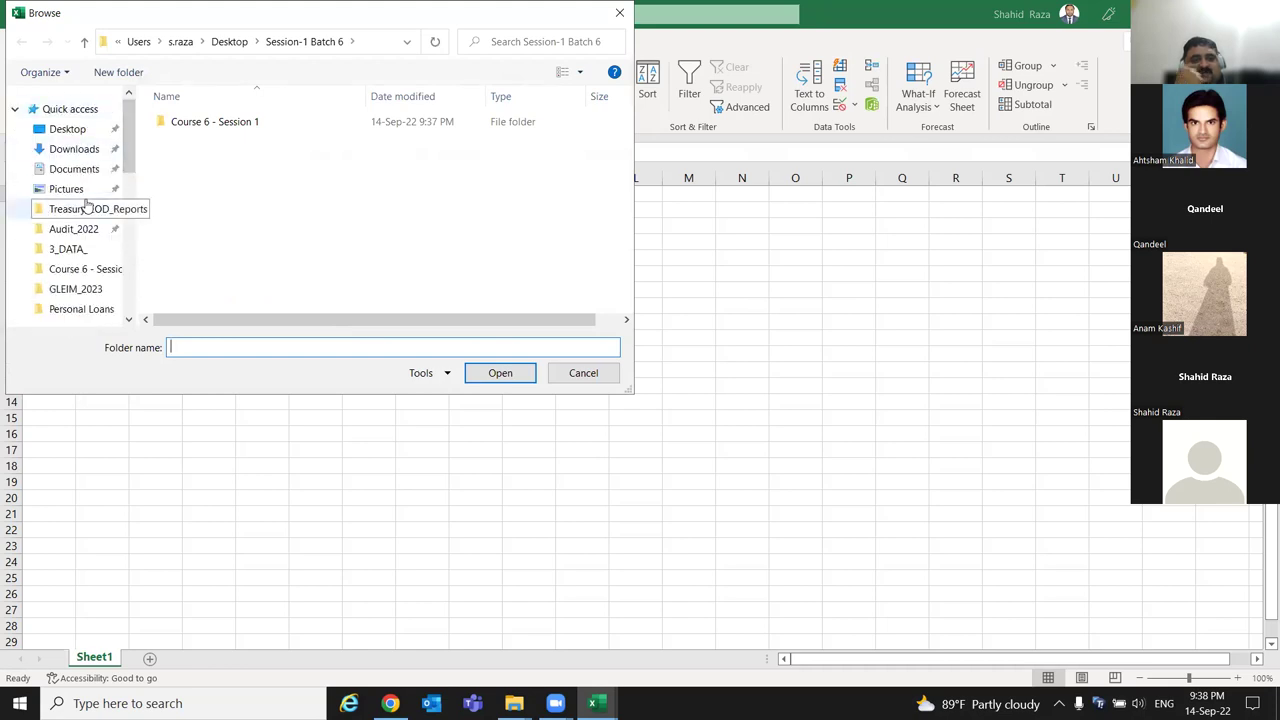
{"action": "left_click", "coordinate": [70, 129]}
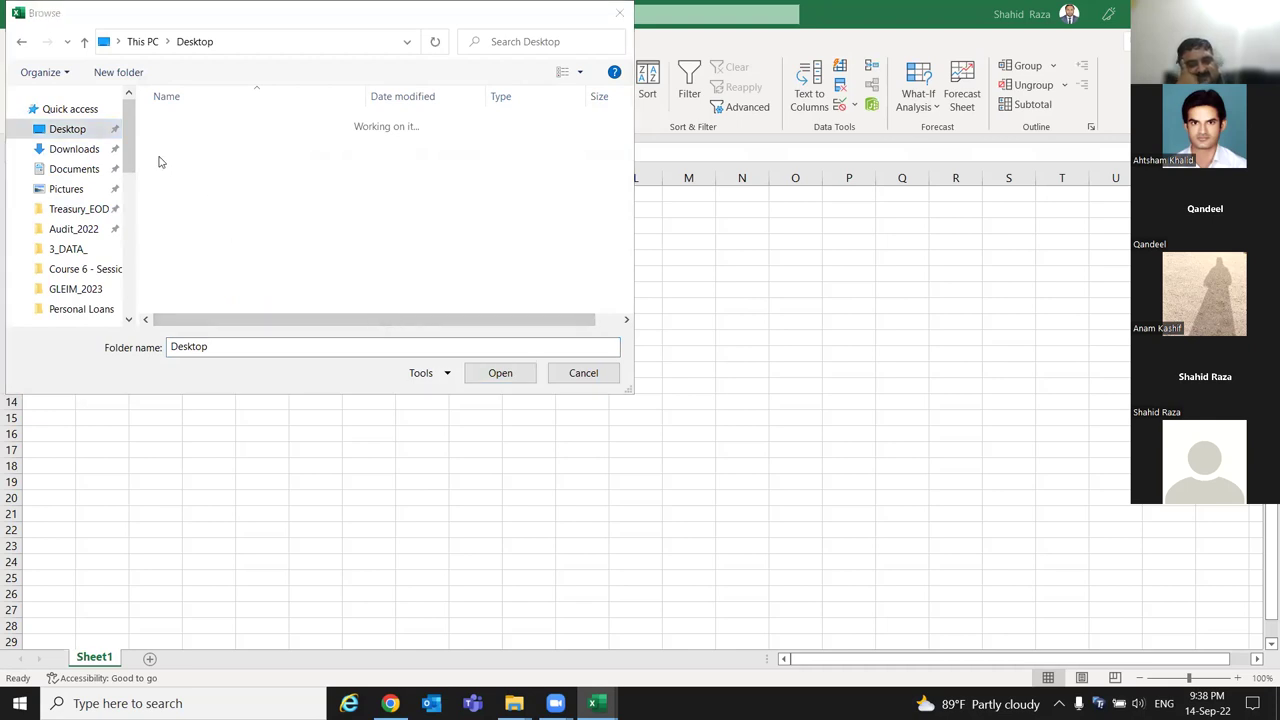
{"action": "left_click_drag", "start_coordinate": [132, 165], "coordinate": [133, 185]}
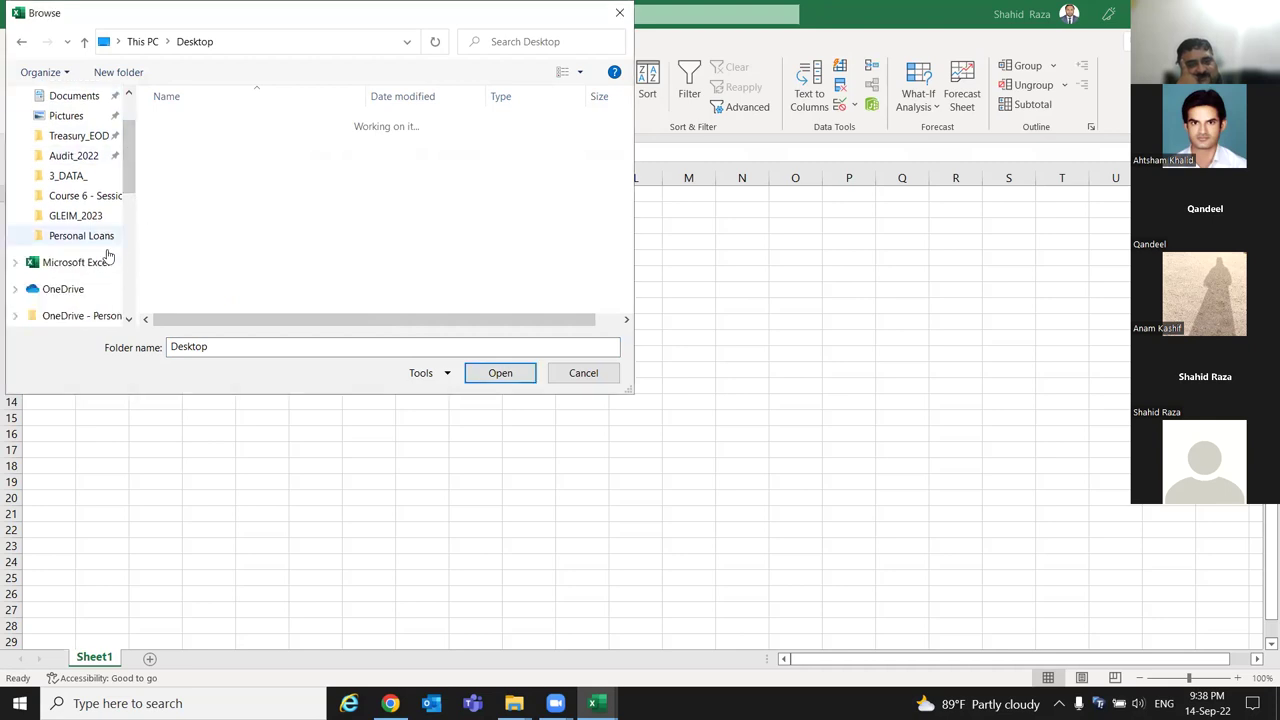
{"action": "left_click_drag", "start_coordinate": [133, 186], "coordinate": [143, 137]}
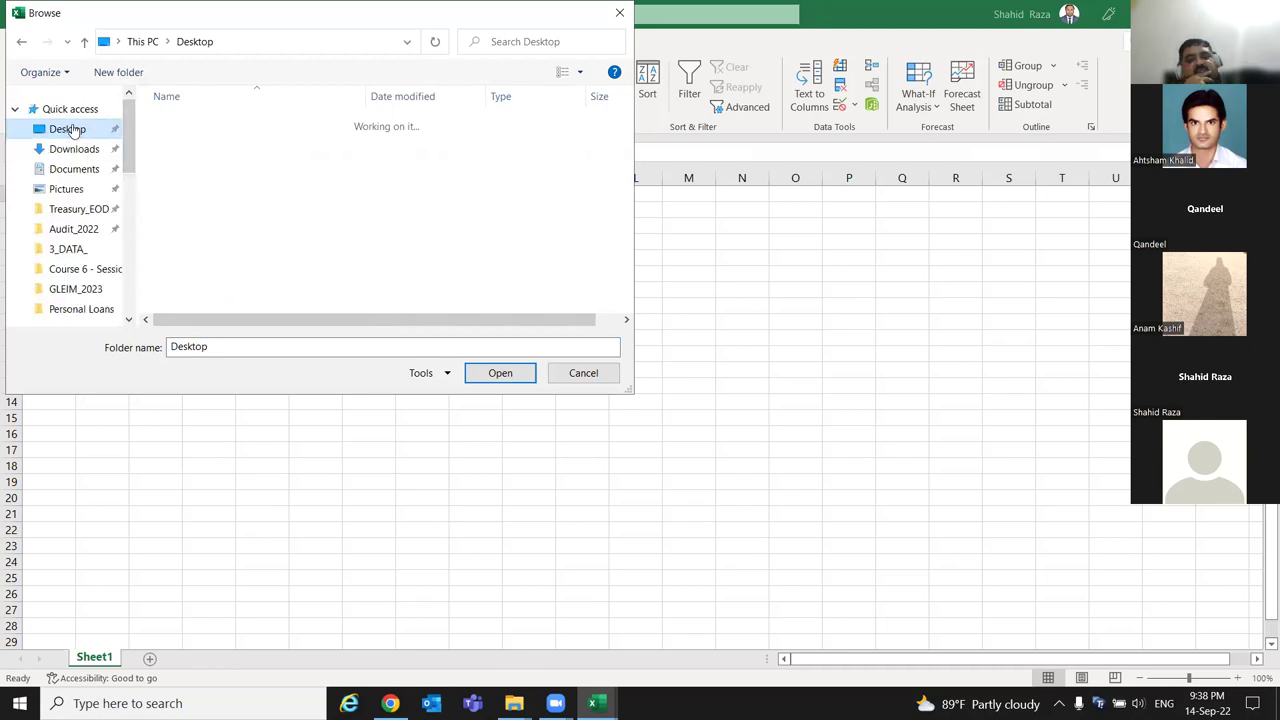
{"action": "left_click", "coordinate": [110, 270]}
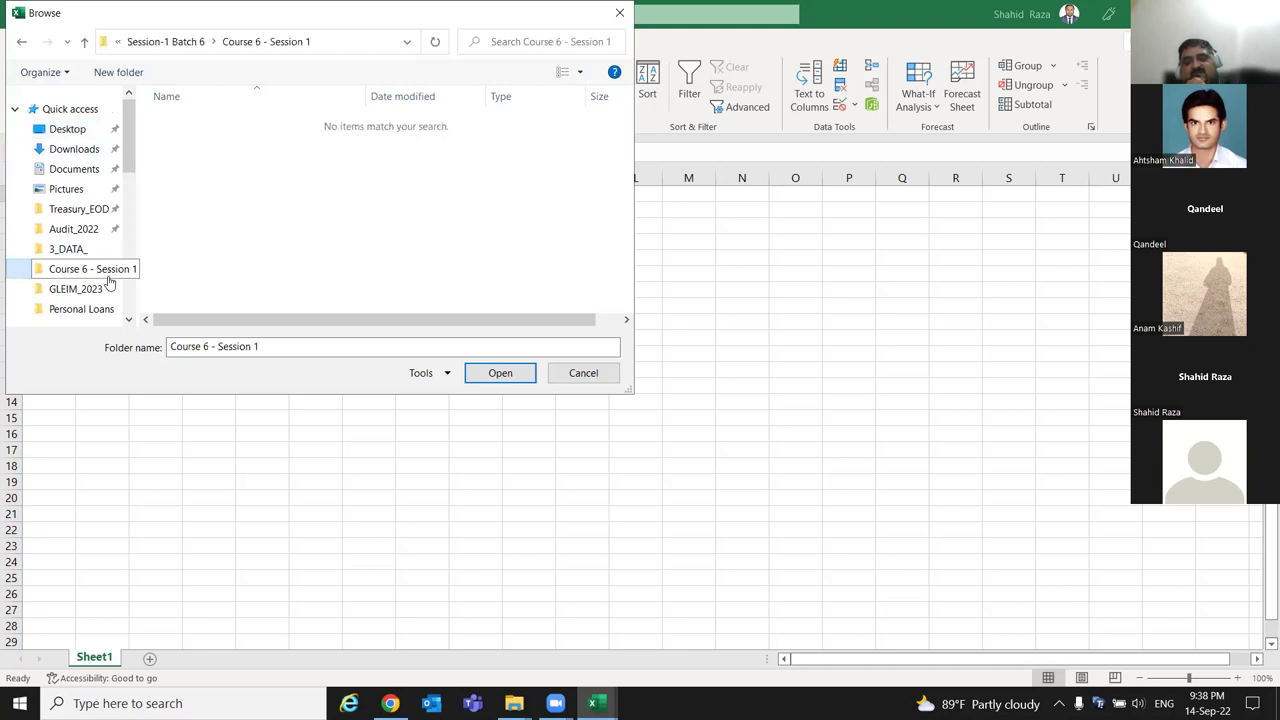
{"action": "scroll", "coordinate": [108, 272], "scroll_direction": "down", "scroll_amount": 1}
{"action": "scroll", "coordinate": [101, 236], "scroll_direction": "up", "scroll_amount": 1}
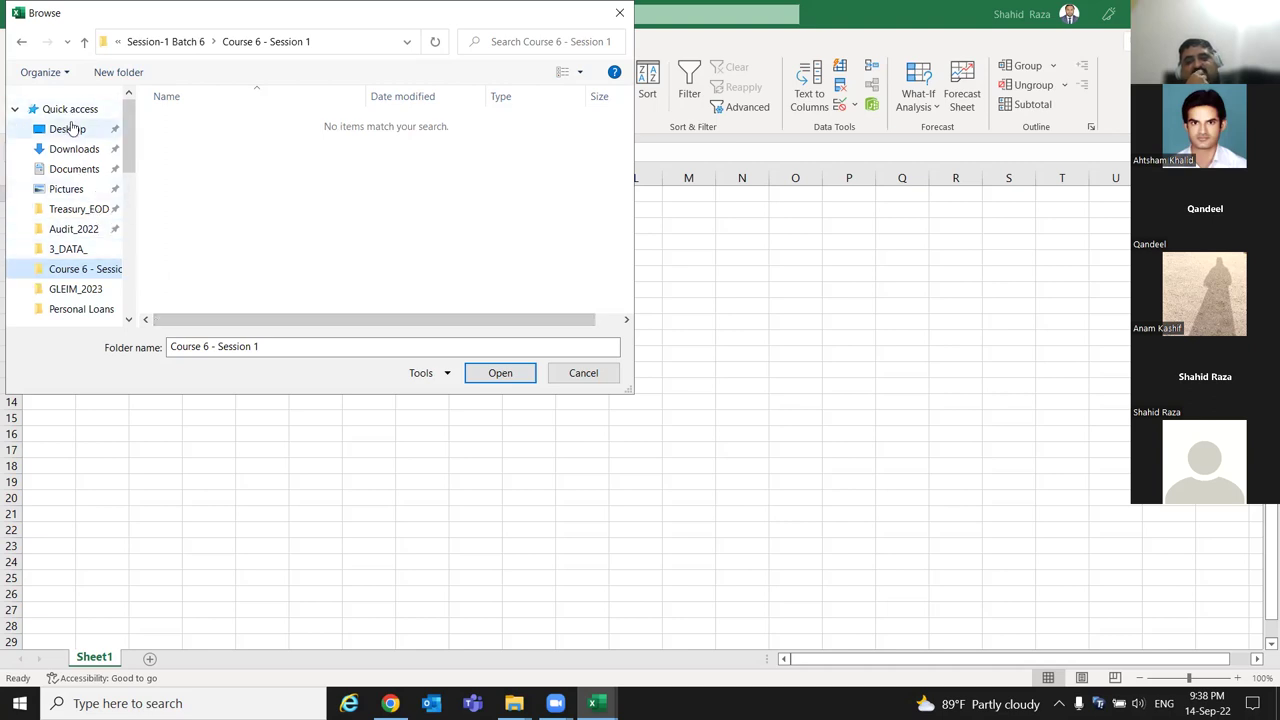
{"action": "left_click", "coordinate": [68, 129]}
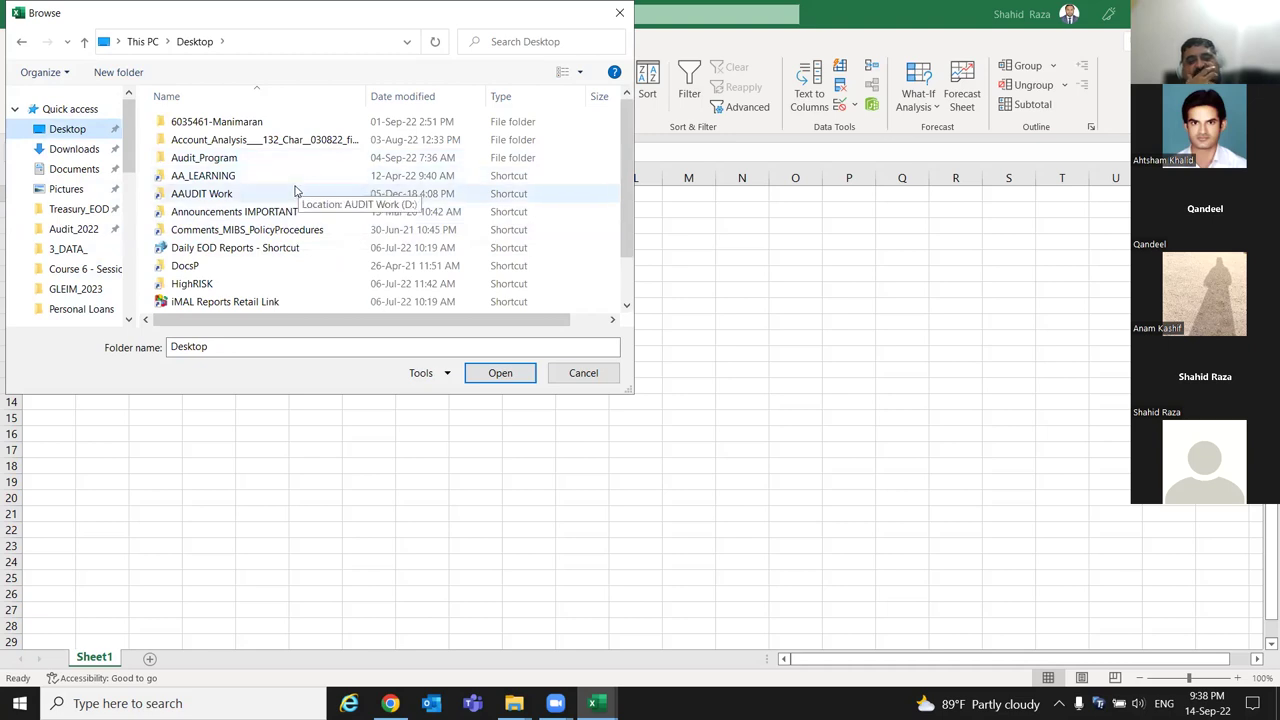
Scan the Desktop list, checking AA_LEARNING and Comments_MIBS_PolicyProcedures, briefly minimizing Excel.
{"action": "scroll", "coordinate": [296, 190], "scroll_direction": "down", "scroll_amount": 1}
{"action": "scroll", "coordinate": [296, 188], "scroll_direction": "up", "scroll_amount": 1}
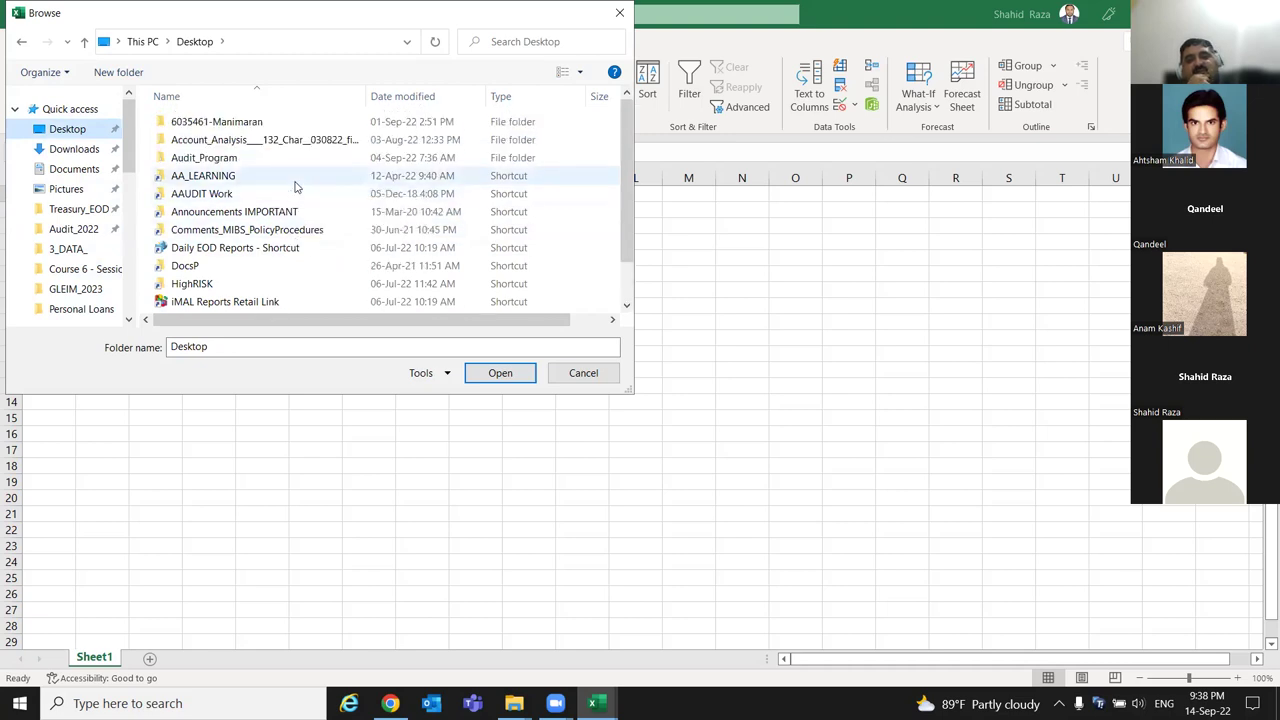
{"action": "left_click", "coordinate": [295, 184]}
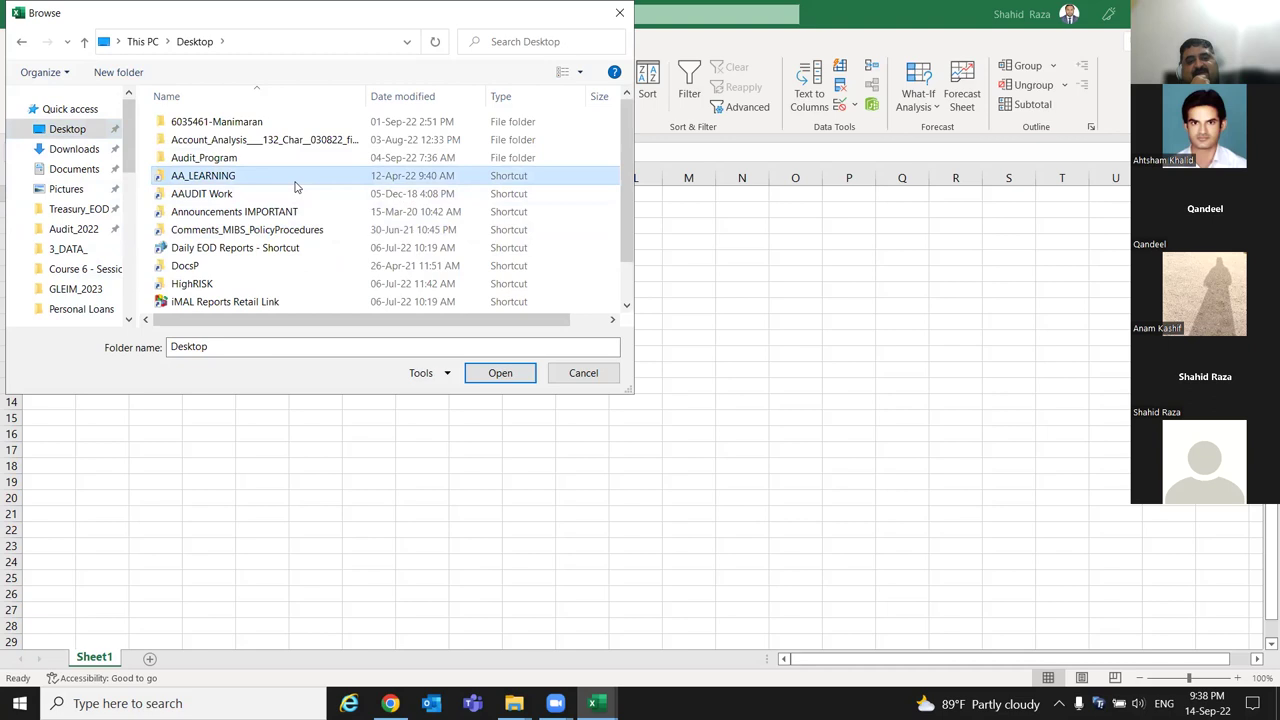
{"action": "scroll", "coordinate": [296, 190], "scroll_direction": "down", "scroll_amount": 1}
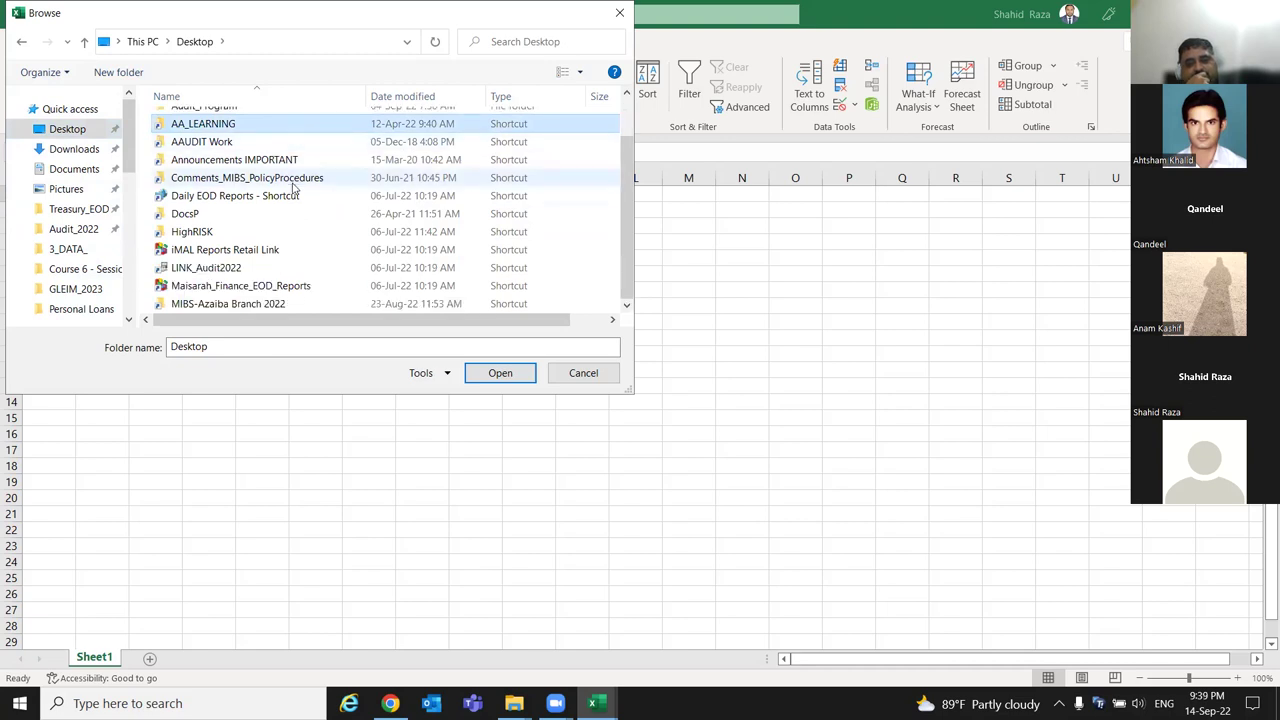
{"action": "left_click", "coordinate": [876, 589]}
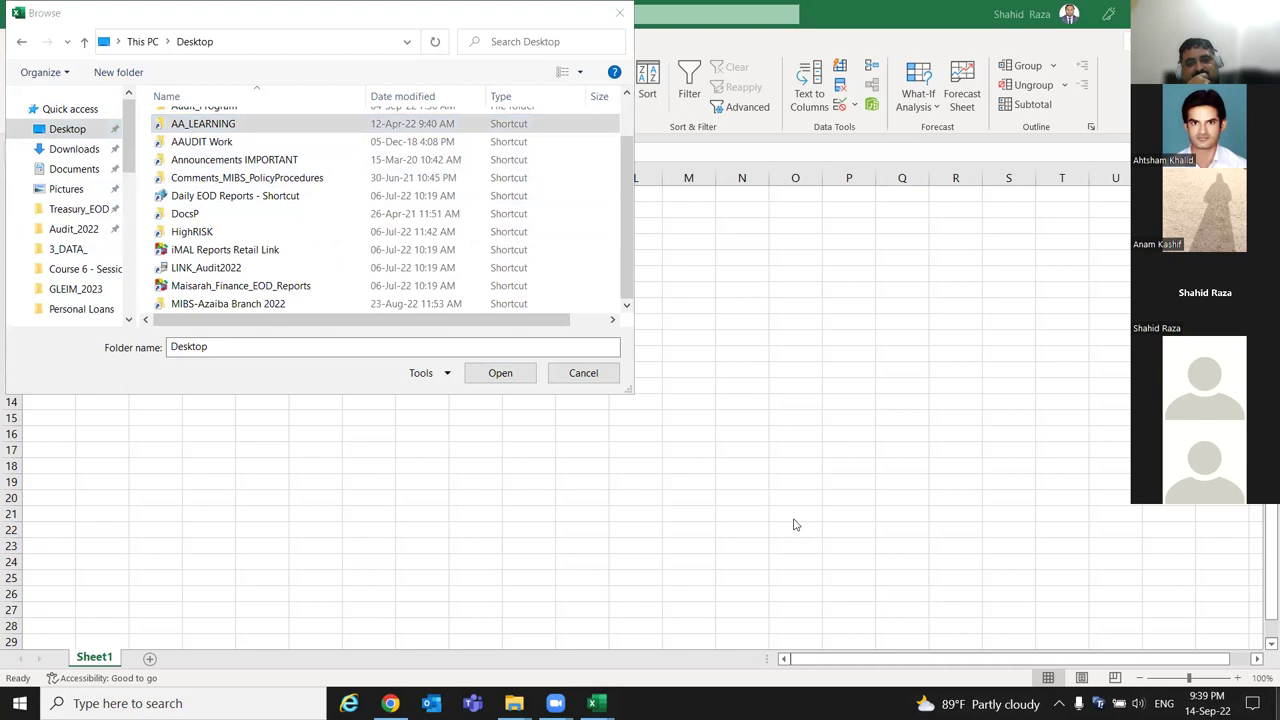
{"action": "left_click", "coordinate": [597, 703]}
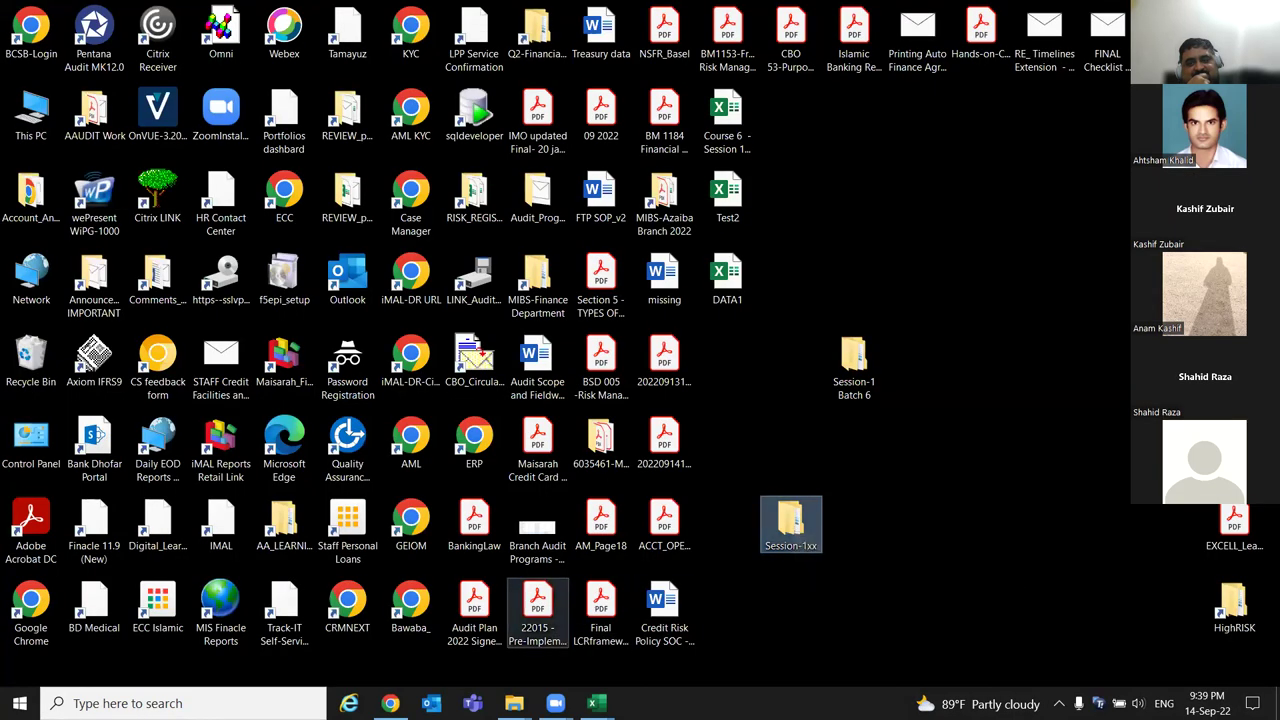
{"action": "mouse_move", "coordinate": [555, 703]}
{"action": "left_click", "coordinate": [597, 703]}
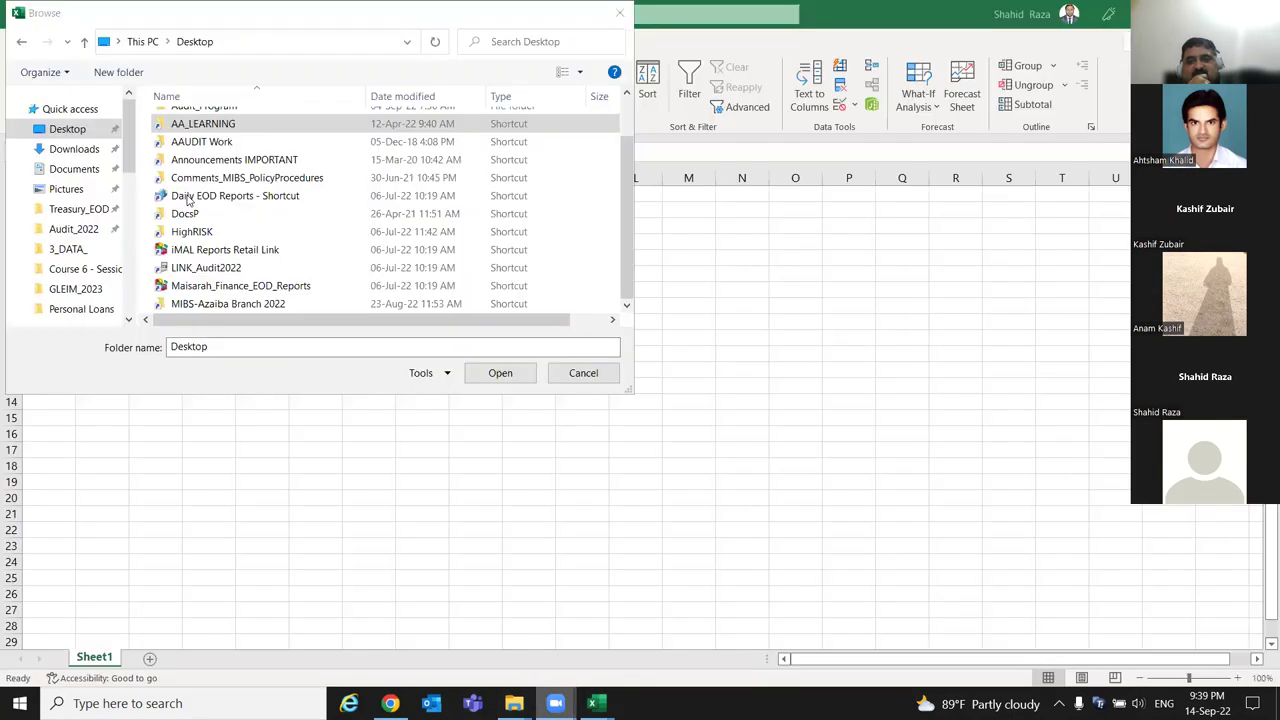
{"action": "left_click", "coordinate": [235, 178]}
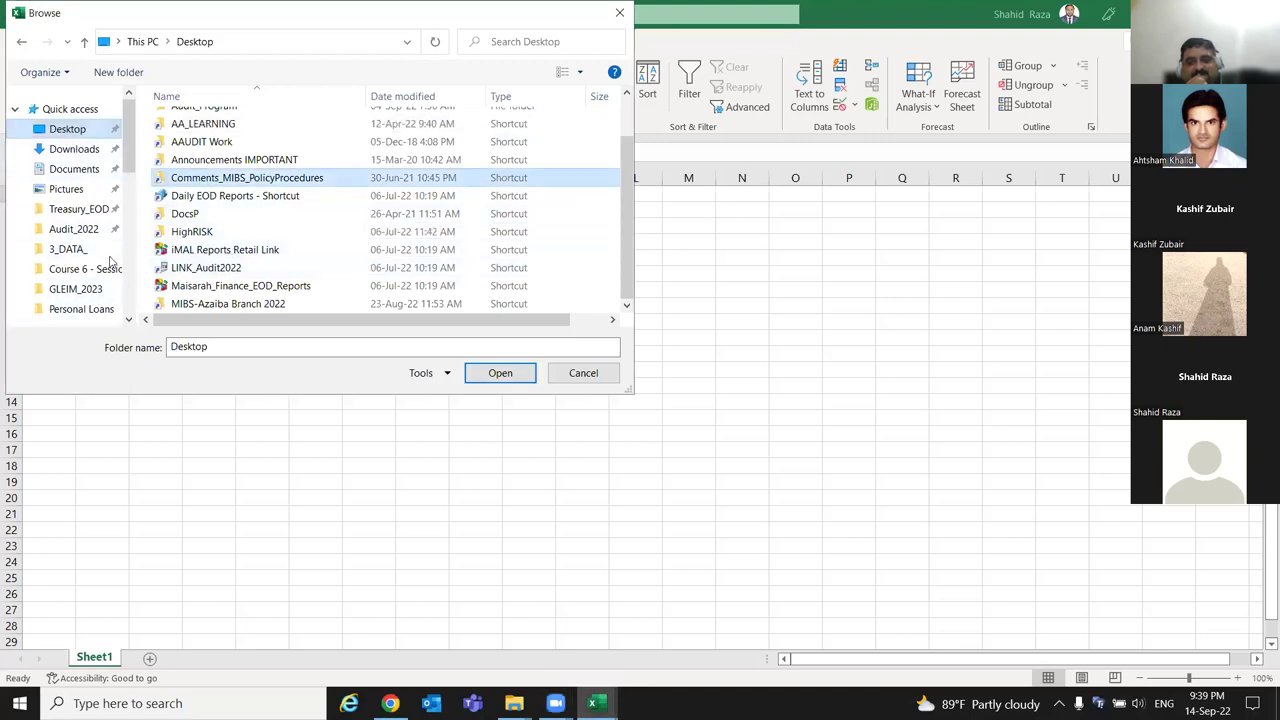
{"action": "scroll", "coordinate": [133, 172], "scroll_direction": "down", "scroll_amount": 1}
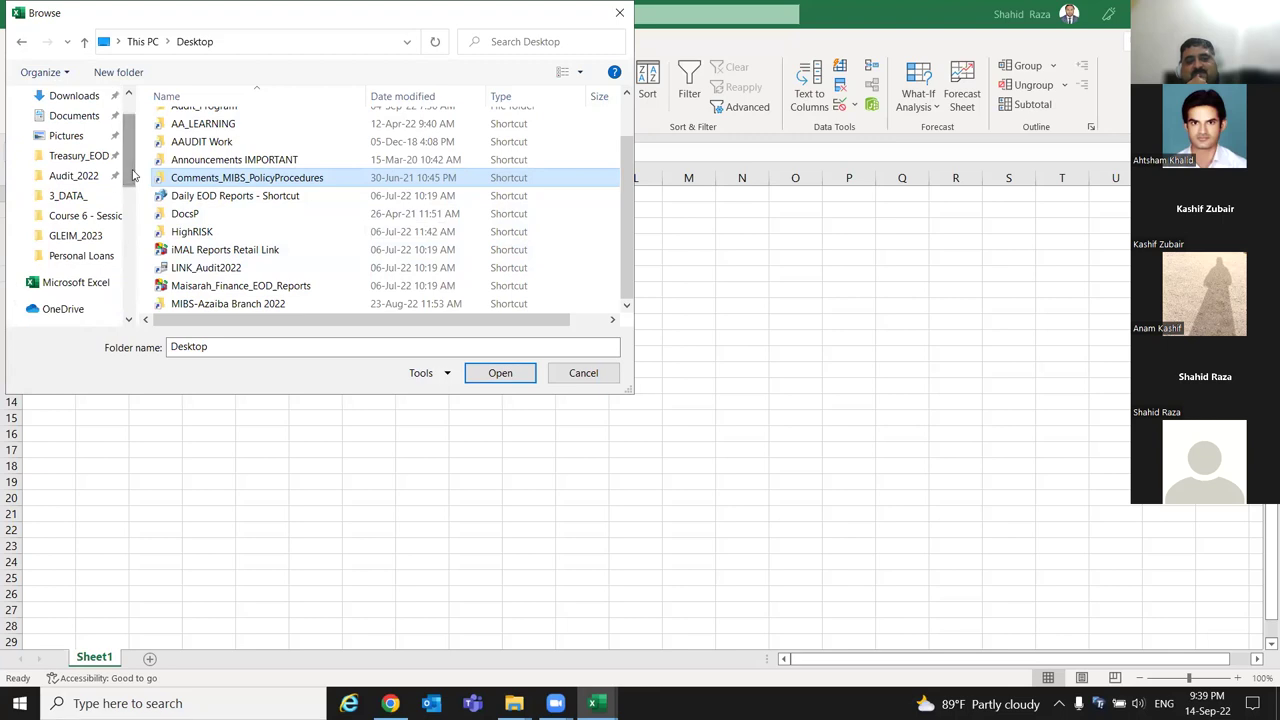
{"action": "scroll", "coordinate": [133, 175], "scroll_direction": "up", "scroll_amount": 1}
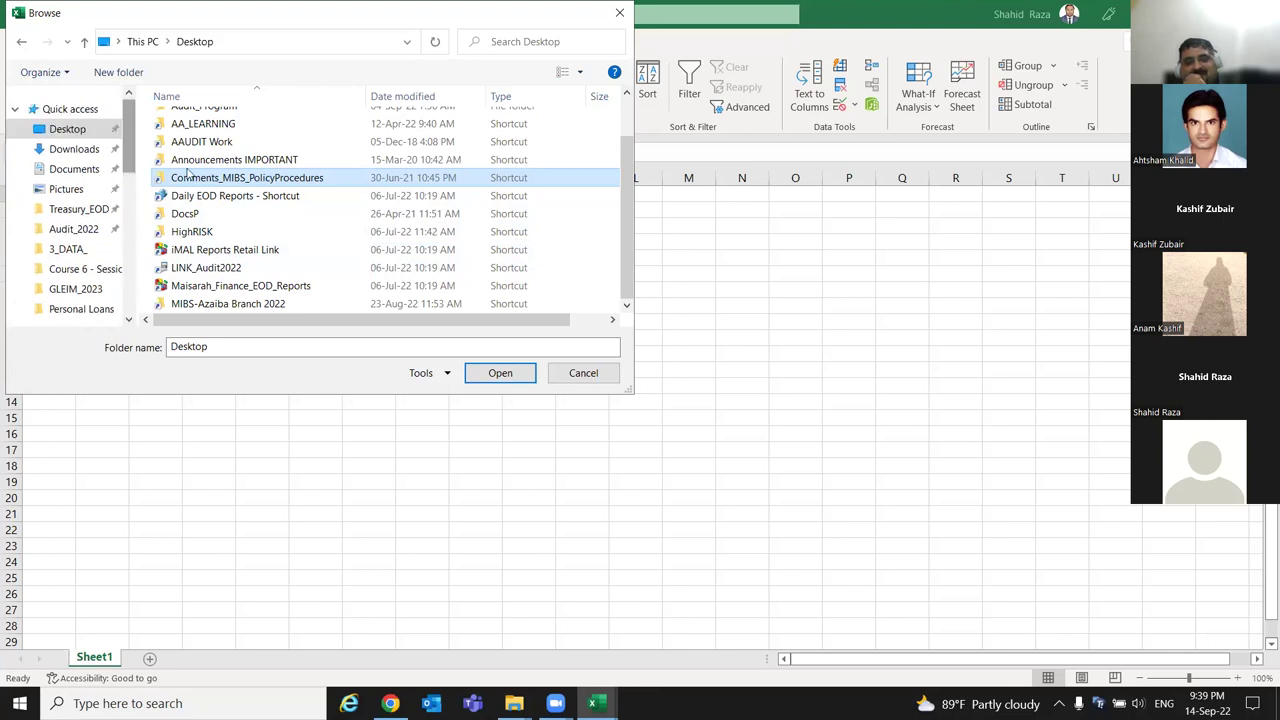
{"action": "left_click", "coordinate": [238, 141]}
{"action": "scroll", "coordinate": [238, 140], "scroll_direction": "up", "scroll_amount": 1}
Move up the Desktop list to Session-1xx and open its Course 6 - Session 1xx folder.
{"action": "key", "text": "Up"}
{"action": "key", "text": "Up"}
{"action": "key", "text": "Up"}
{"action": "key", "text": "Up"}
{"action": "key", "text": "Up"}
{"action": "key", "text": "Up"}
{"action": "key", "text": "Up"}
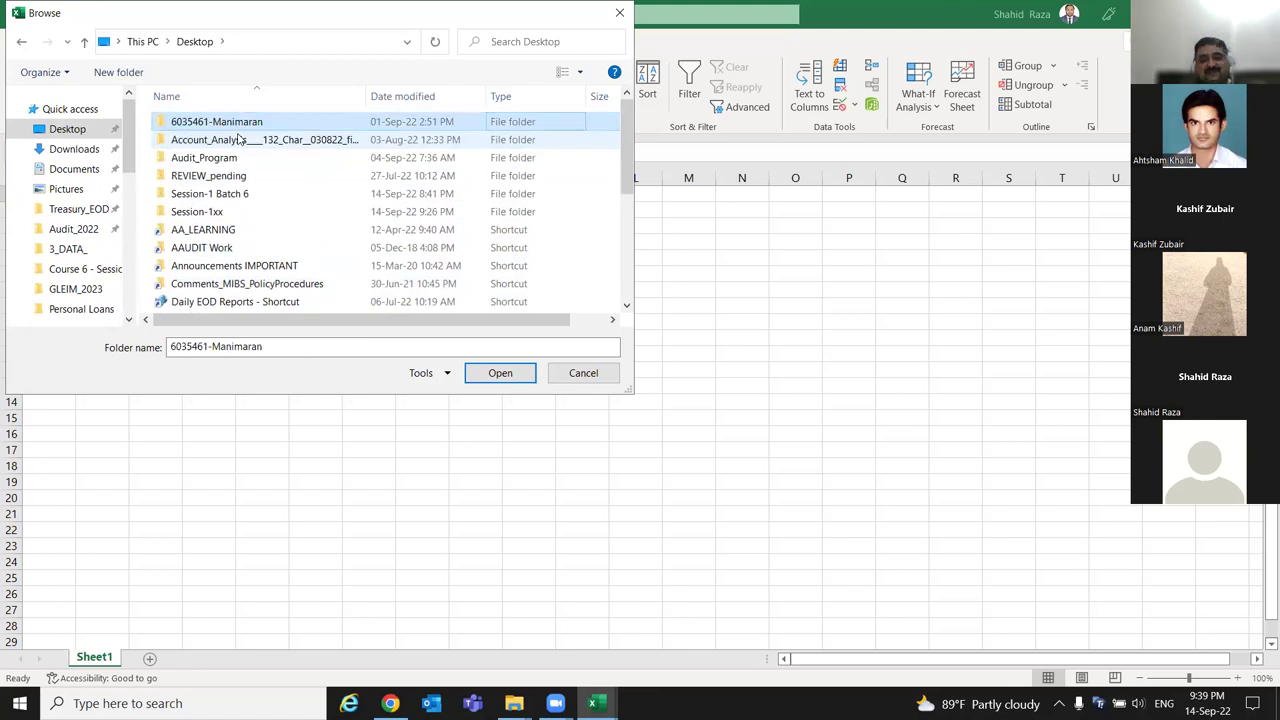
{"action": "key", "text": "Right"}
{"action": "key", "text": "Down"}
{"action": "key", "text": "Down"}
{"action": "key", "text": "Down"}
{"action": "key", "text": "Down"}
{"action": "key", "text": "Down"}
{"action": "key", "text": "Down"}
{"action": "key", "text": "Down"}
{"action": "key", "text": "Down"}
{"action": "key", "text": "Down"}
{"action": "key", "text": "Down"}
{"action": "key", "text": "Down"}
{"action": "key", "text": "Down"}
{"action": "key", "text": "Down"}
{"action": "key", "text": "Down"}
{"action": "key", "text": "Down"}
{"action": "key", "text": "Down"}
{"action": "key", "text": "Down"}
{"action": "key", "text": "Down"}
{"action": "key", "text": "Down"}
{"action": "key", "text": "Down"}
{"action": "key", "text": "Down"}
{"action": "key", "text": "Down"}
{"action": "key", "text": "Down"}
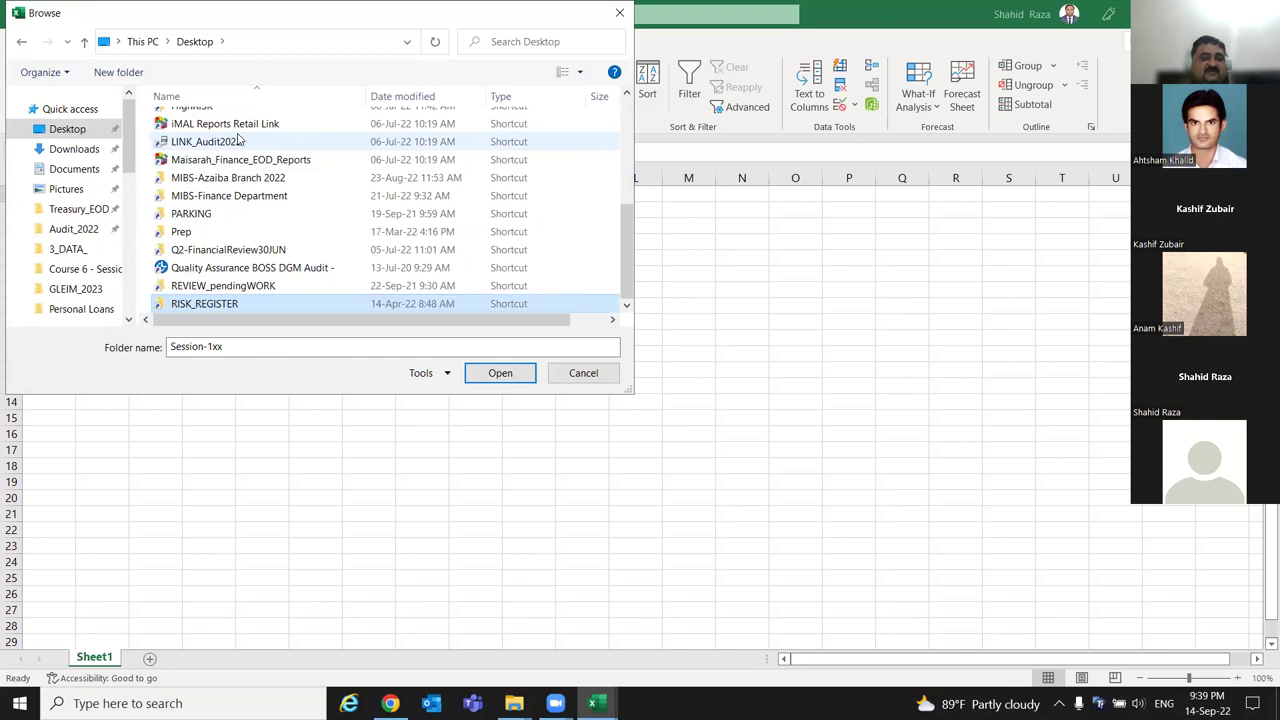
{"action": "key", "text": "Up"}
{"action": "key", "text": "Up"}
{"action": "key", "text": "Up"}
{"action": "key", "text": "Up"}
{"action": "key", "text": "Up"}
{"action": "key", "text": "Up"}
{"action": "key", "text": "Up"}
{"action": "key", "text": "Up"}
{"action": "key", "text": "Up"}
{"action": "key", "text": "Up"}
{"action": "key", "text": "Up"}
{"action": "key", "text": "Up"}
{"action": "key", "text": "Up"}
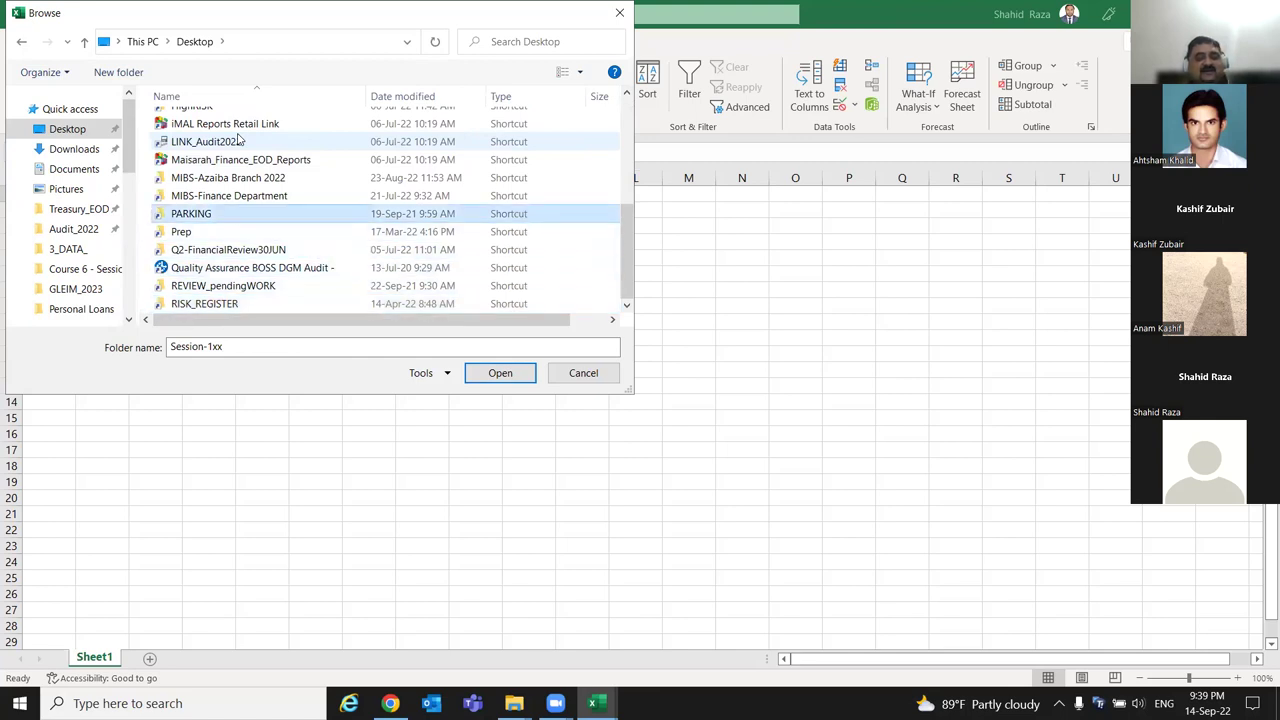
{"action": "key", "text": "Up"}
{"action": "key", "text": "Up"}
{"action": "key", "text": "Up"}
{"action": "key", "text": "Up"}
{"action": "key", "text": "Up"}
{"action": "key", "text": "Up"}
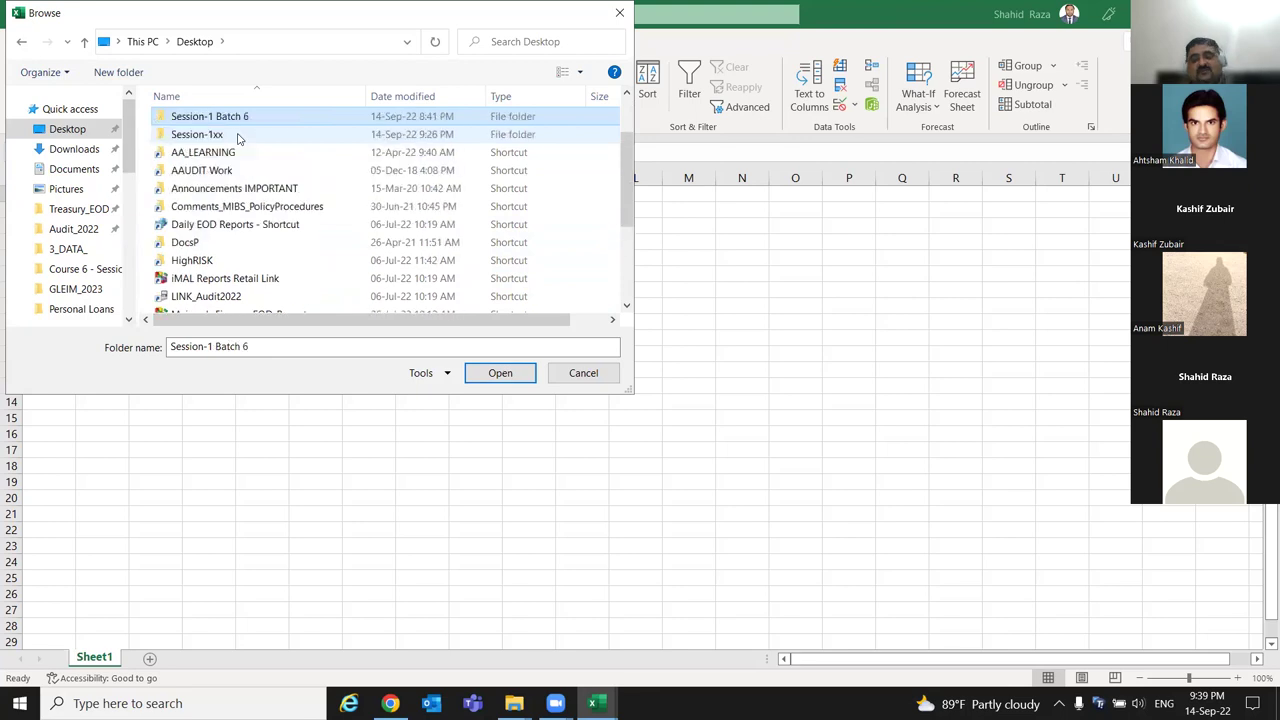
{"action": "key", "text": "Up"}
{"action": "key", "text": "Up"}
{"action": "key", "text": "Up"}
{"action": "key", "text": "Up"}
{"action": "left_click", "coordinate": [237, 212]}
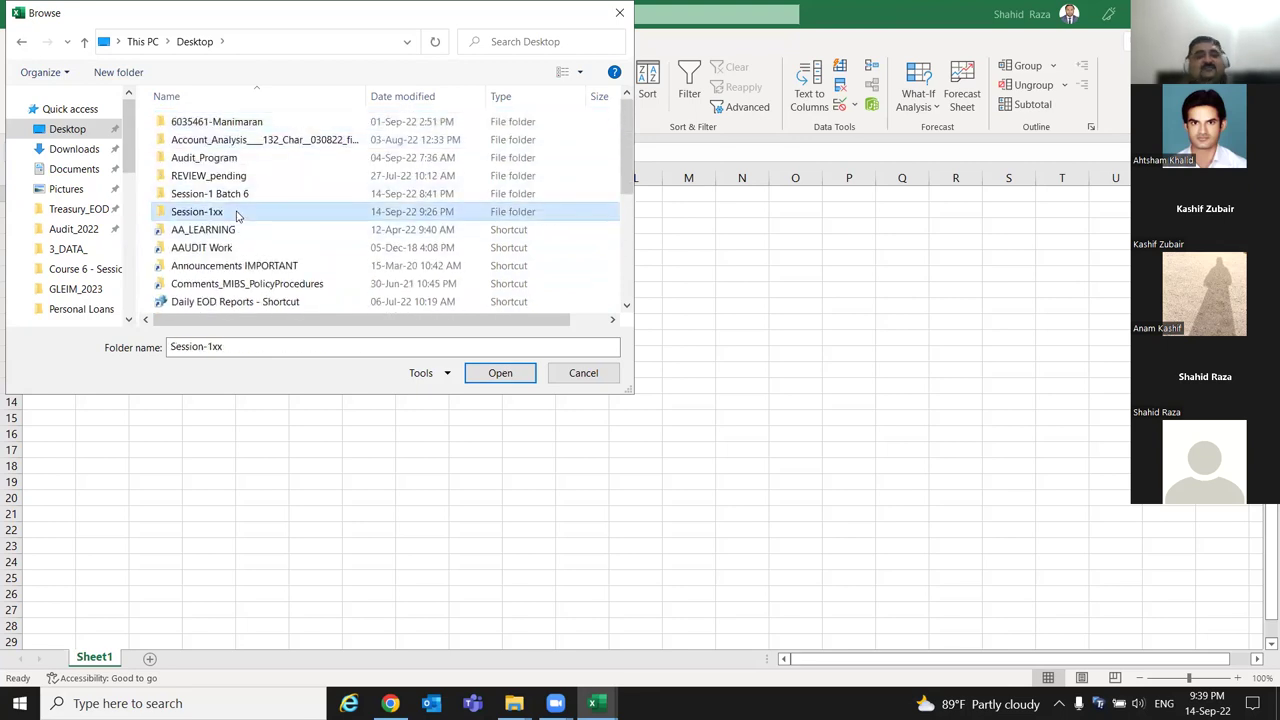
{"action": "double_click", "coordinate": [237, 212]}
{"action": "double_click", "coordinate": [224, 121]}
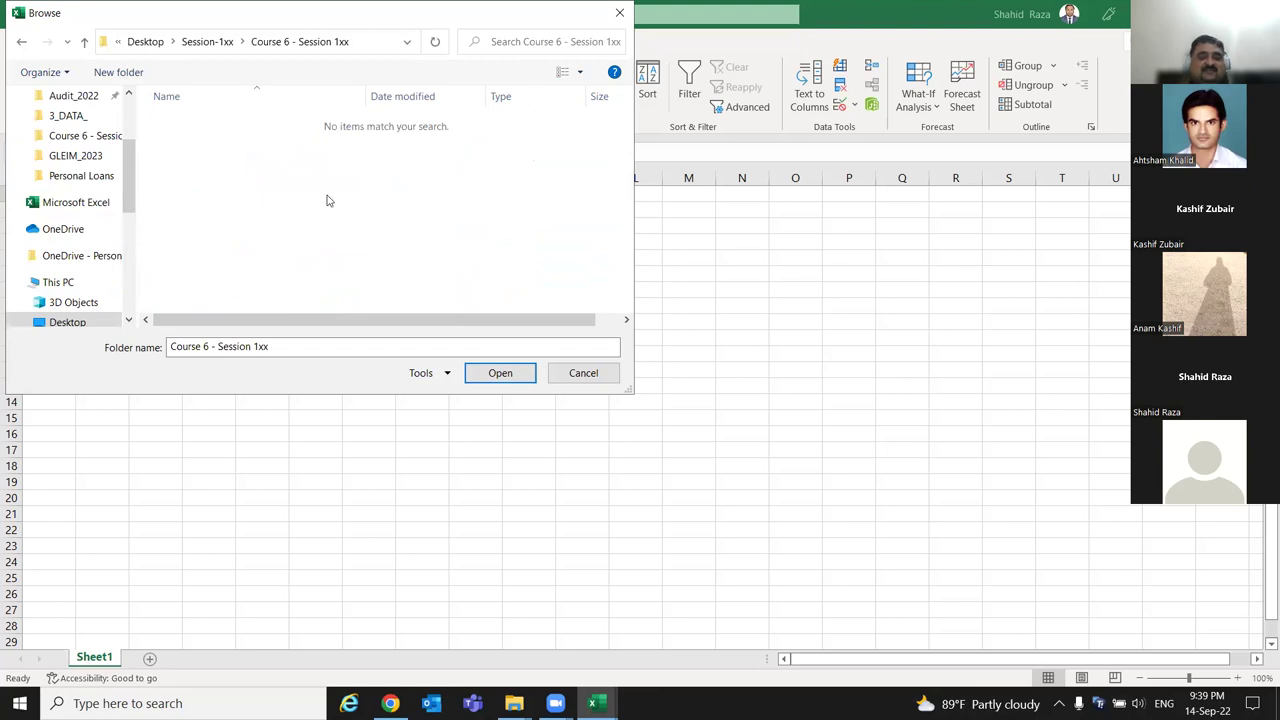
Pick Course 6 - Session 1xx as the folder, then Combine & Load Sheet1 from each file.
{"action": "left_click", "coordinate": [503, 378]}
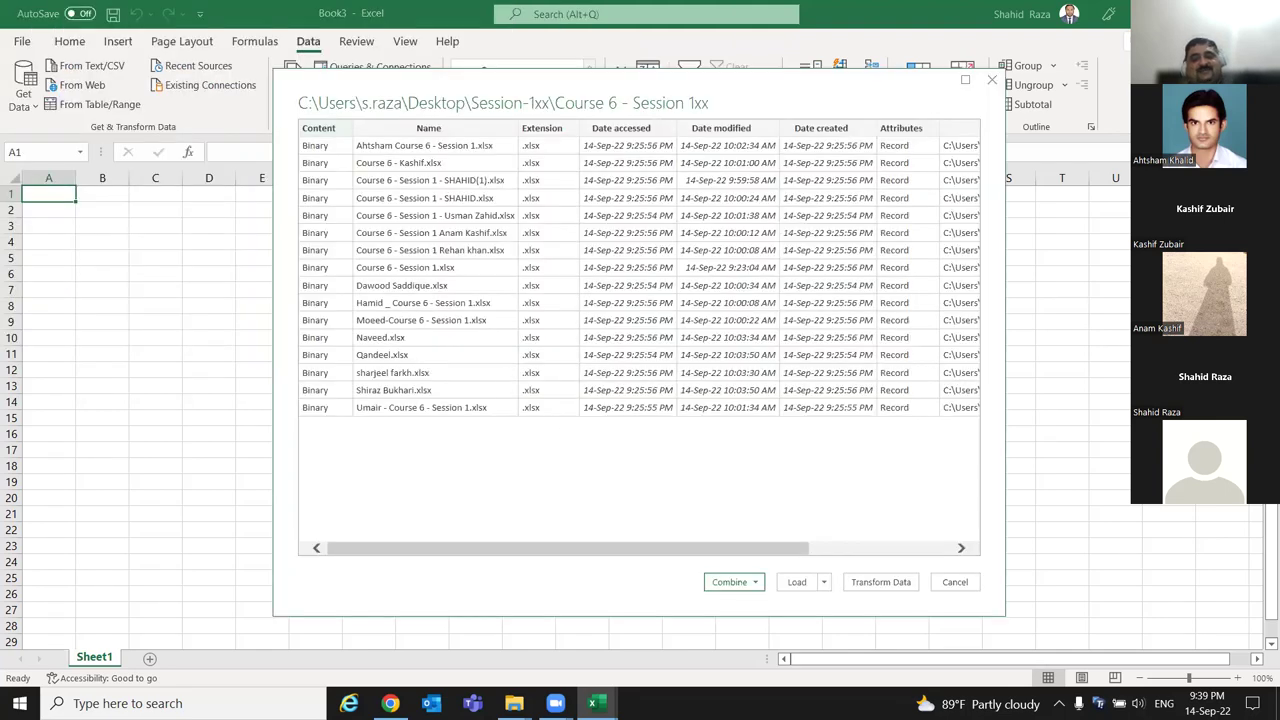
{"action": "left_click", "coordinate": [756, 585]}
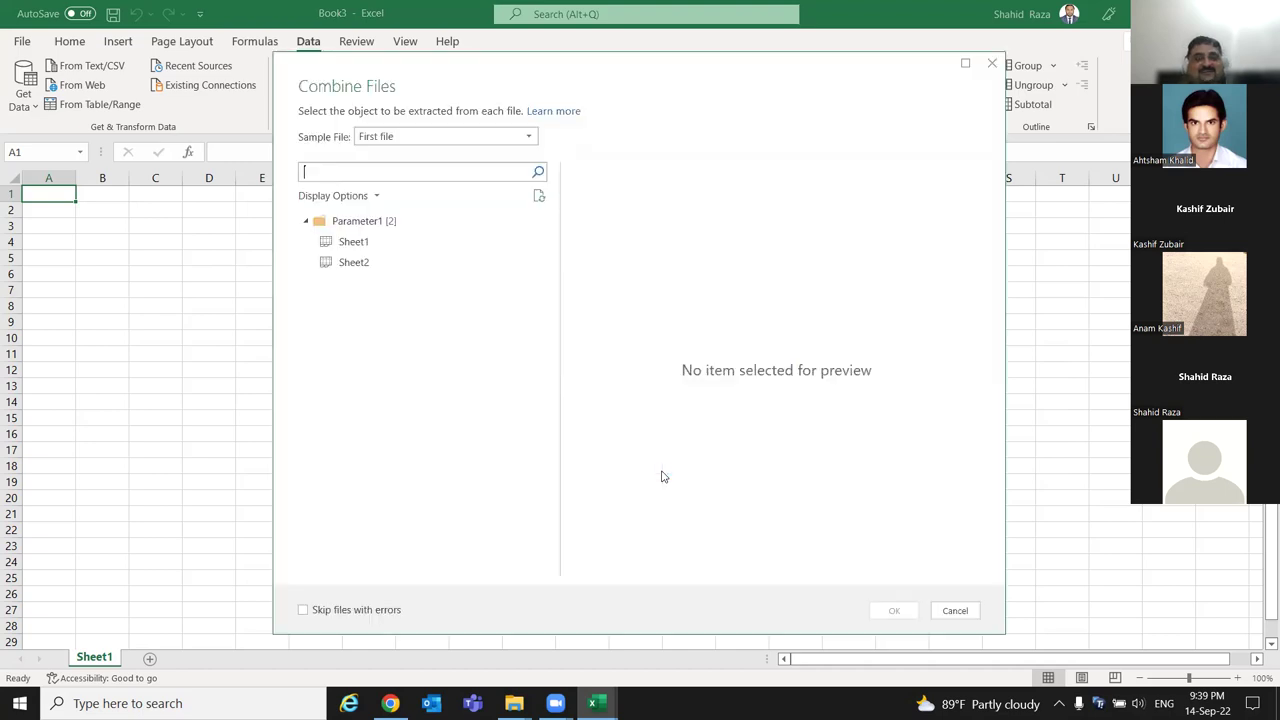
{"action": "left_click", "coordinate": [372, 245]}
{"action": "left_click", "coordinate": [895, 610]}
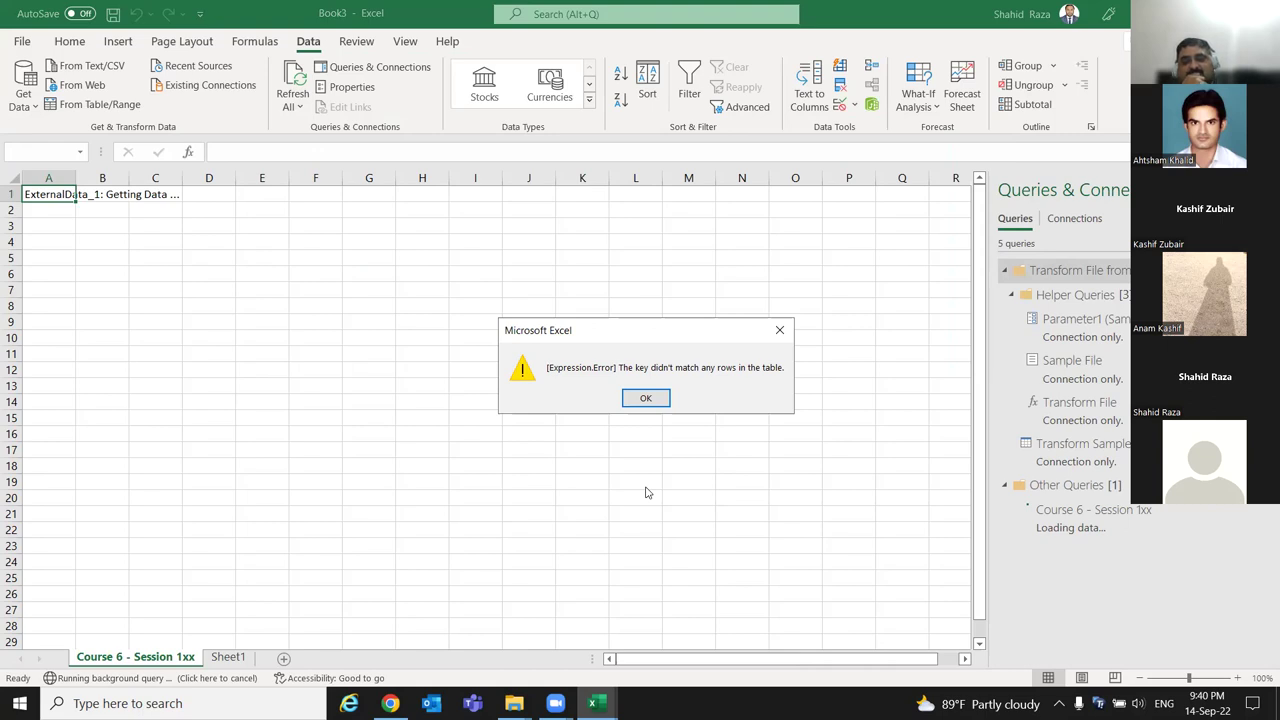
Dismiss the Expression.Error key-mismatch message and select the Course 6 - Session 1xx query.
{"action": "left_click", "coordinate": [645, 399]}
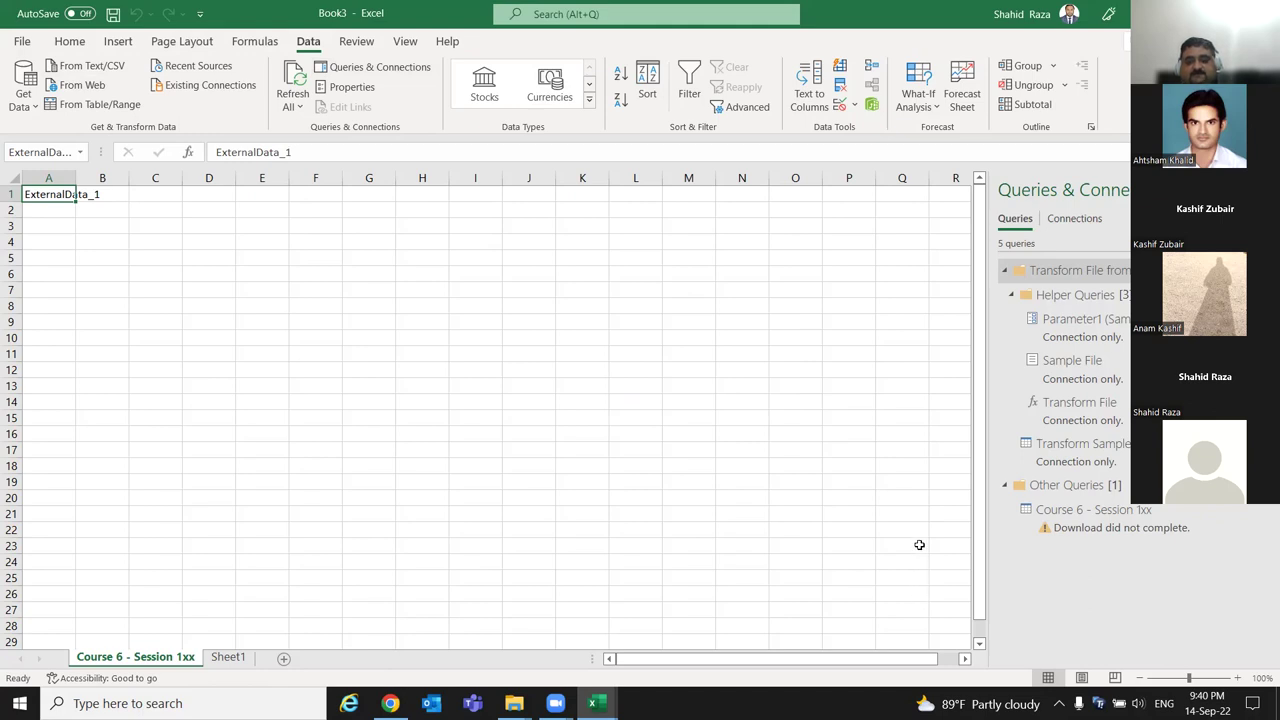
{"action": "scroll", "coordinate": [919, 545], "scroll_direction": "down", "scroll_amount": 14}
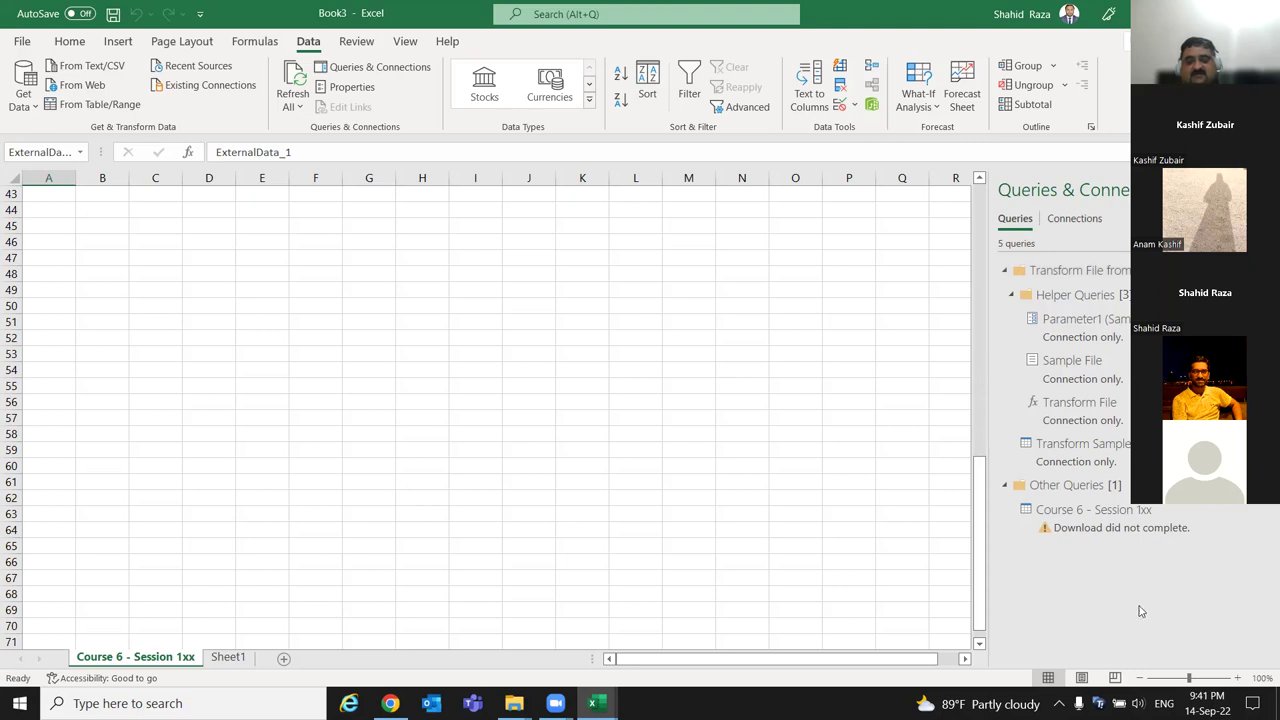
{"action": "left_click", "coordinate": [1149, 530]}
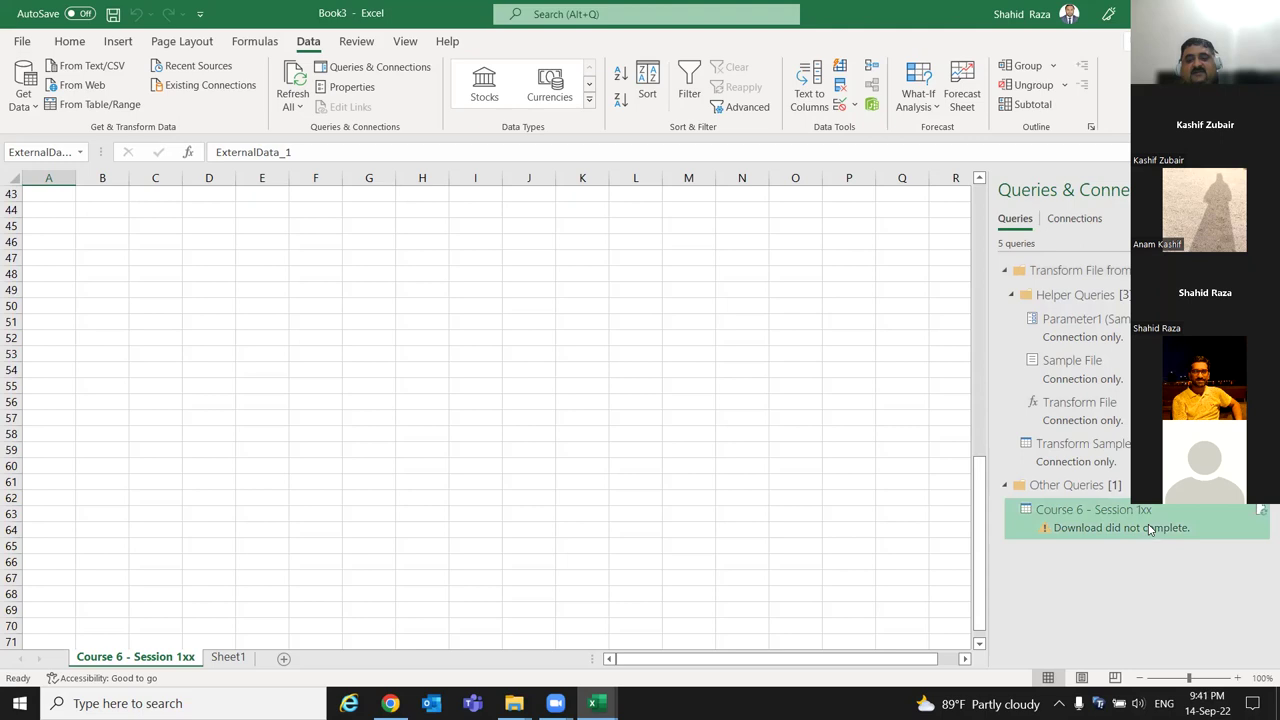
Open the Course 6 - Session 1xx query in Power Query Editor and maximize the editor.
{"action": "double_click", "coordinate": [1141, 524]}
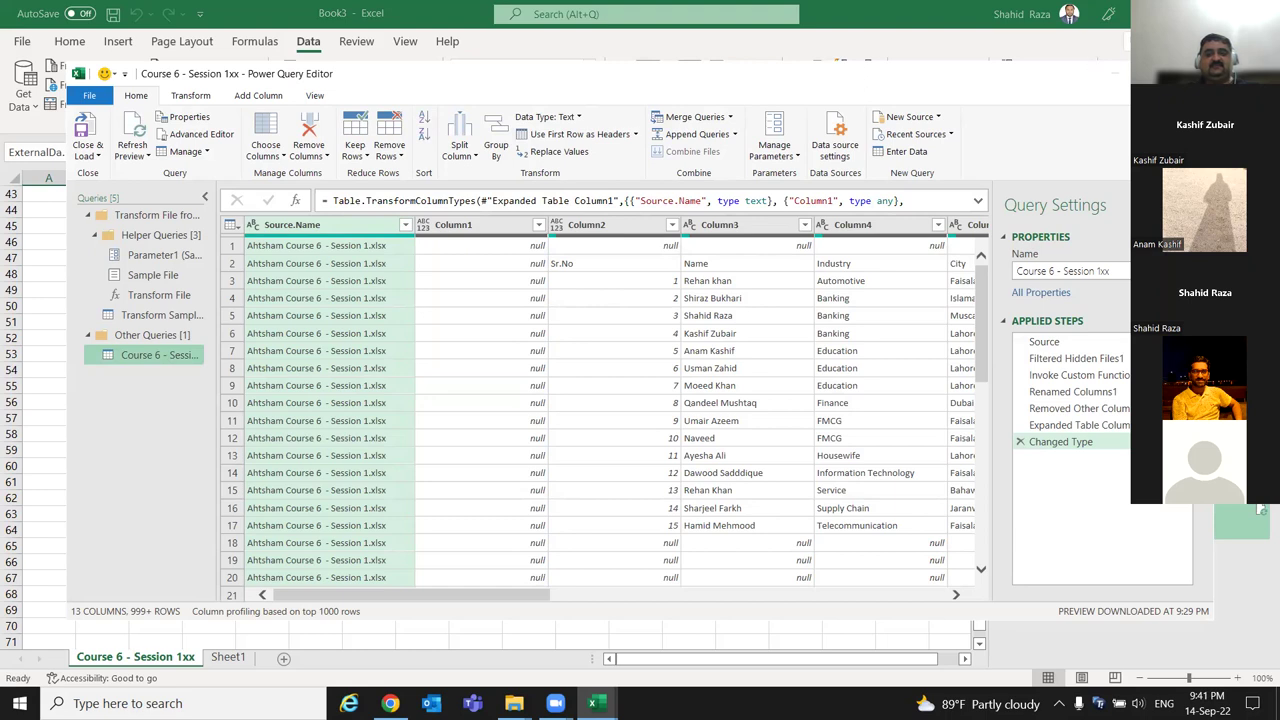
{"action": "key", "text": "super+Up"}
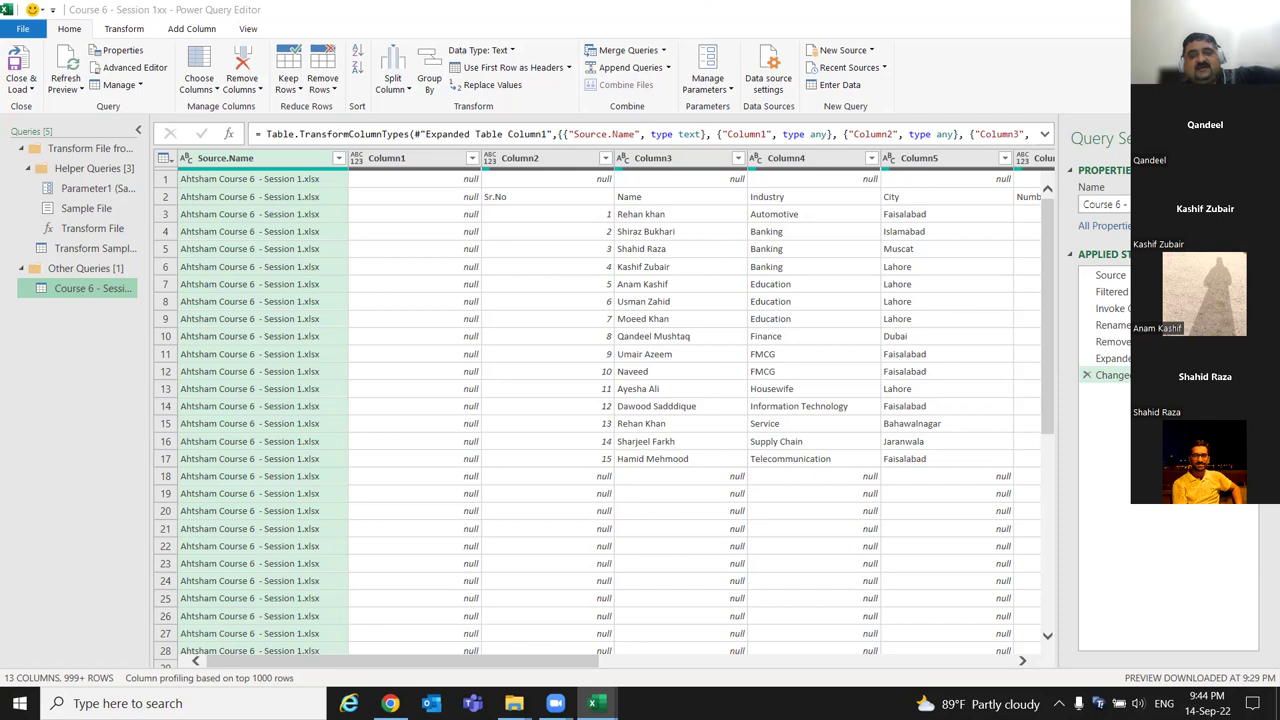
Leave the Power Query Editor for the workbook and dismiss the query's peek card.
{"action": "key", "text": "alt+Tab"}
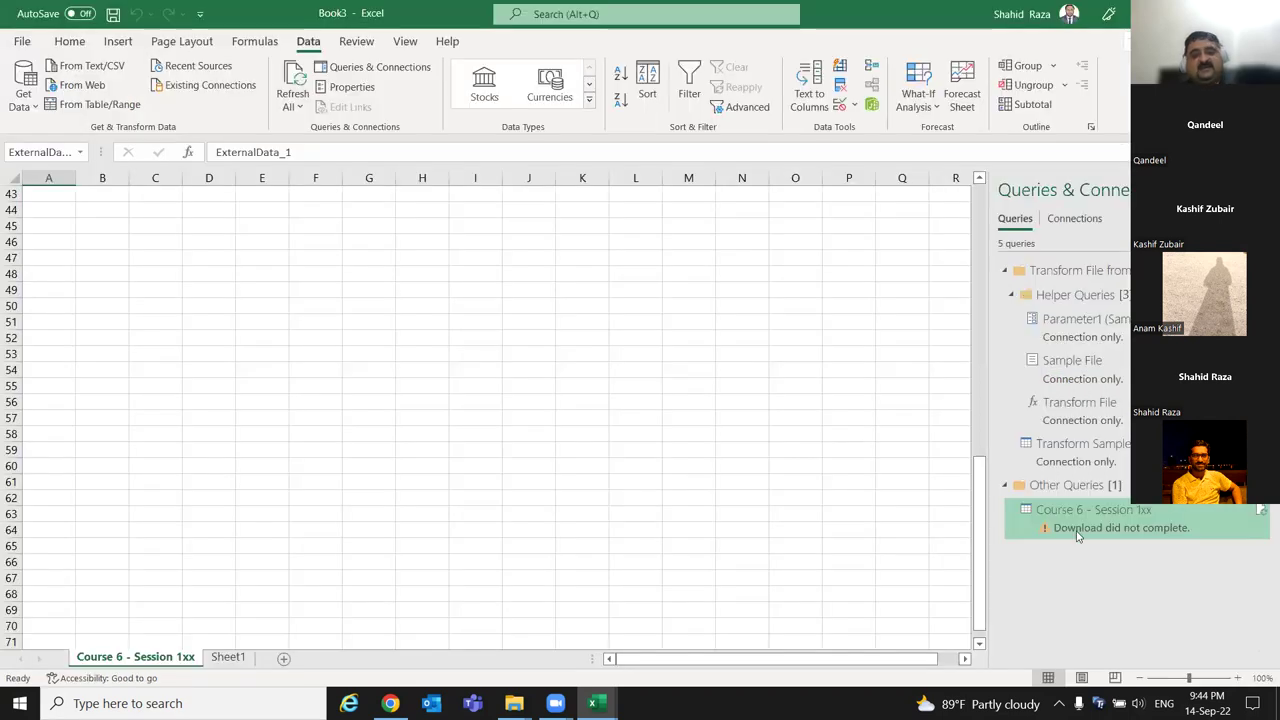
{"action": "mouse_move", "coordinate": [1078, 537]}
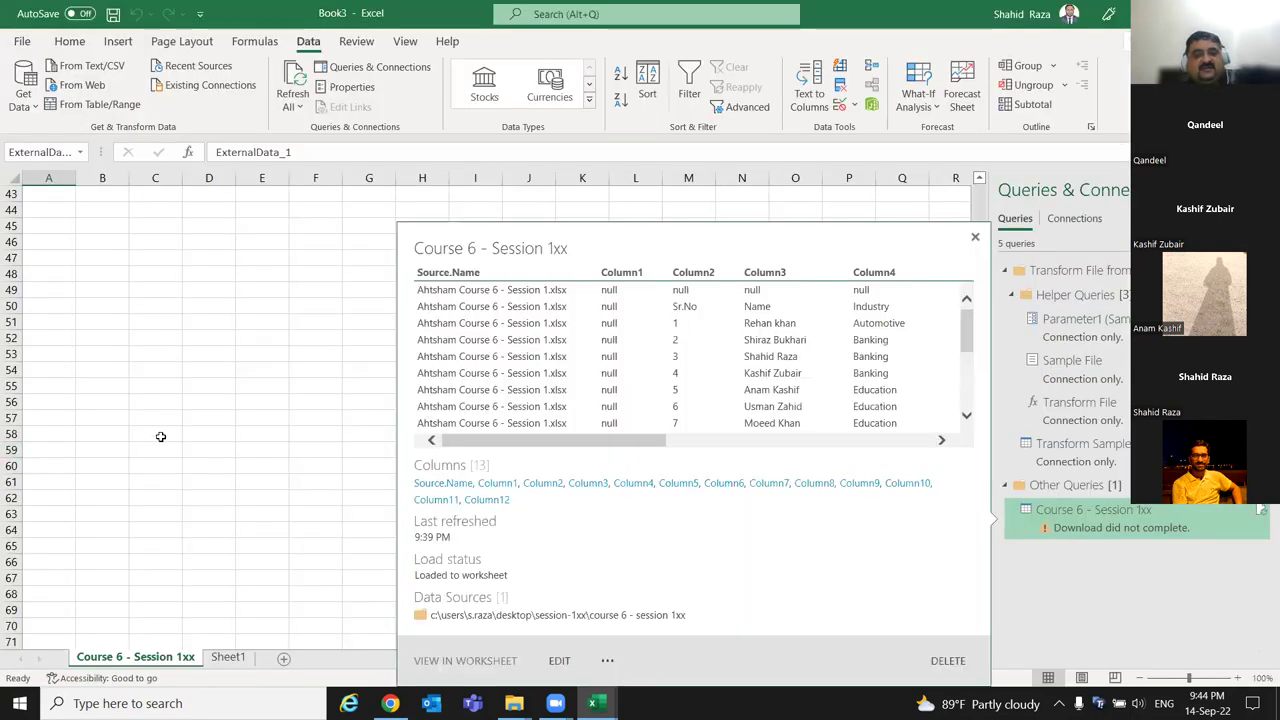
{"action": "left_click", "coordinate": [243, 417]}
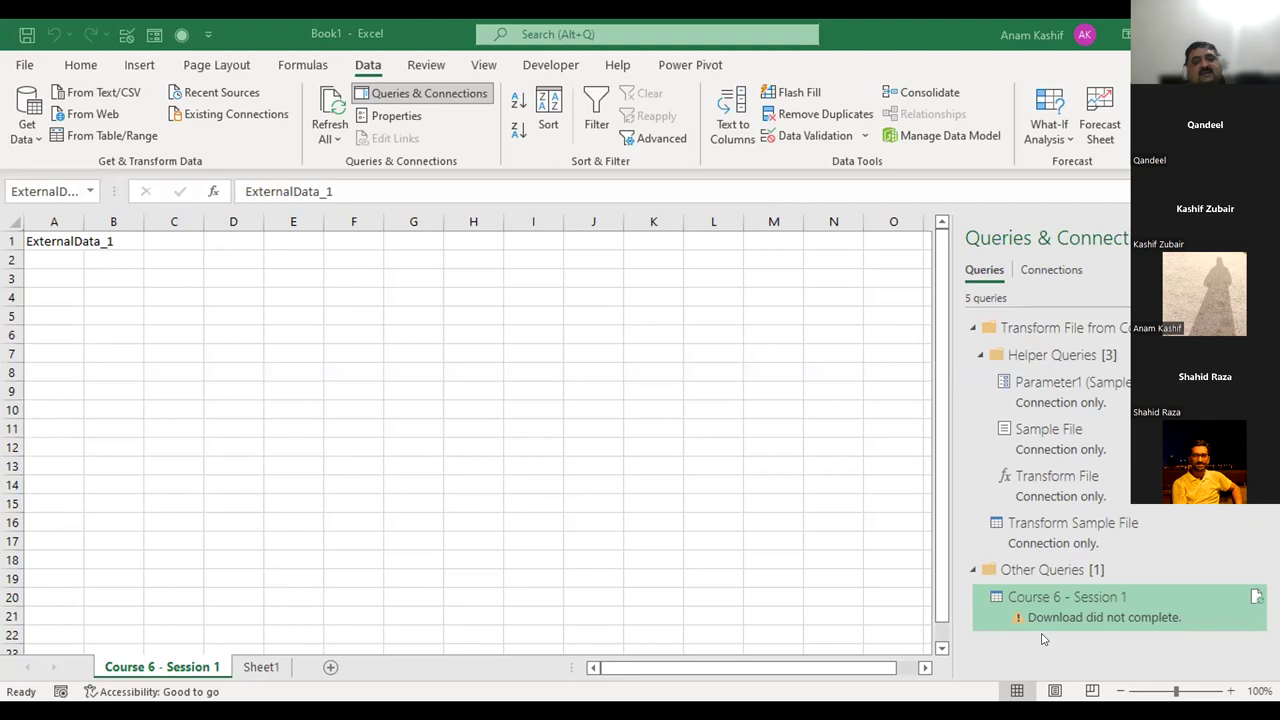
{"action": "double_click", "coordinate": [1045, 601]}
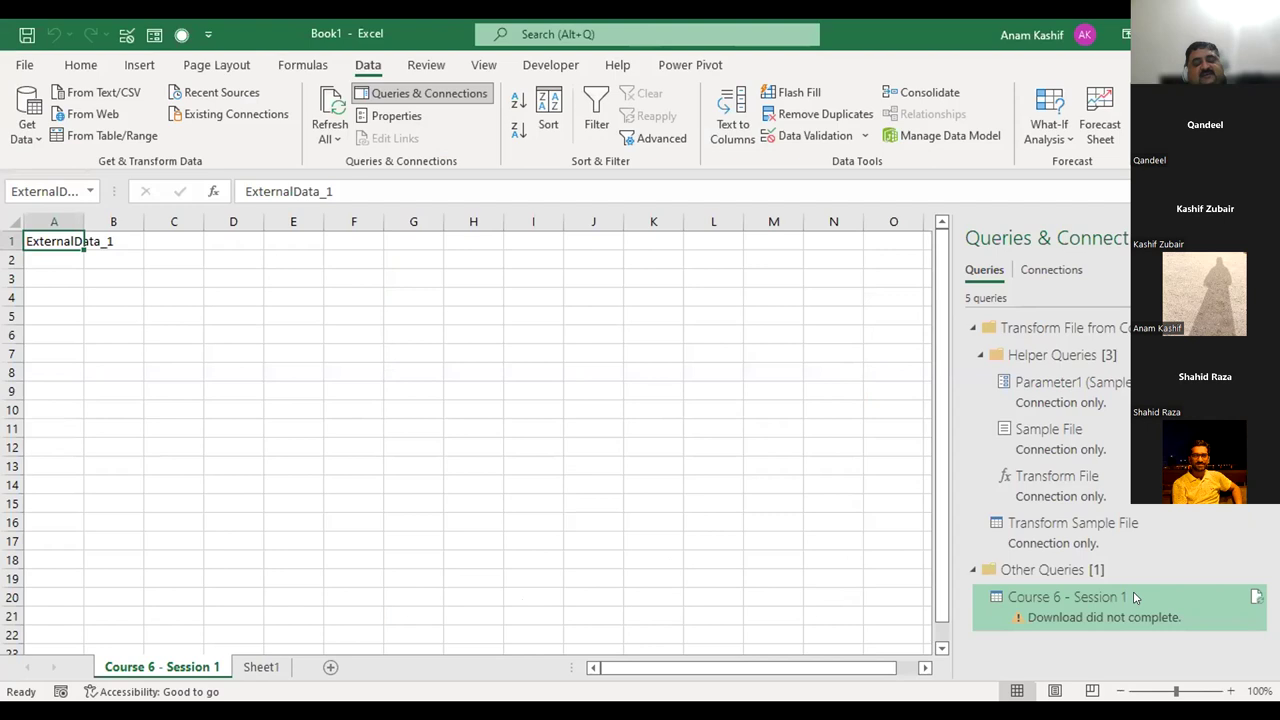
{"action": "mouse_move", "coordinate": [1133, 593]}
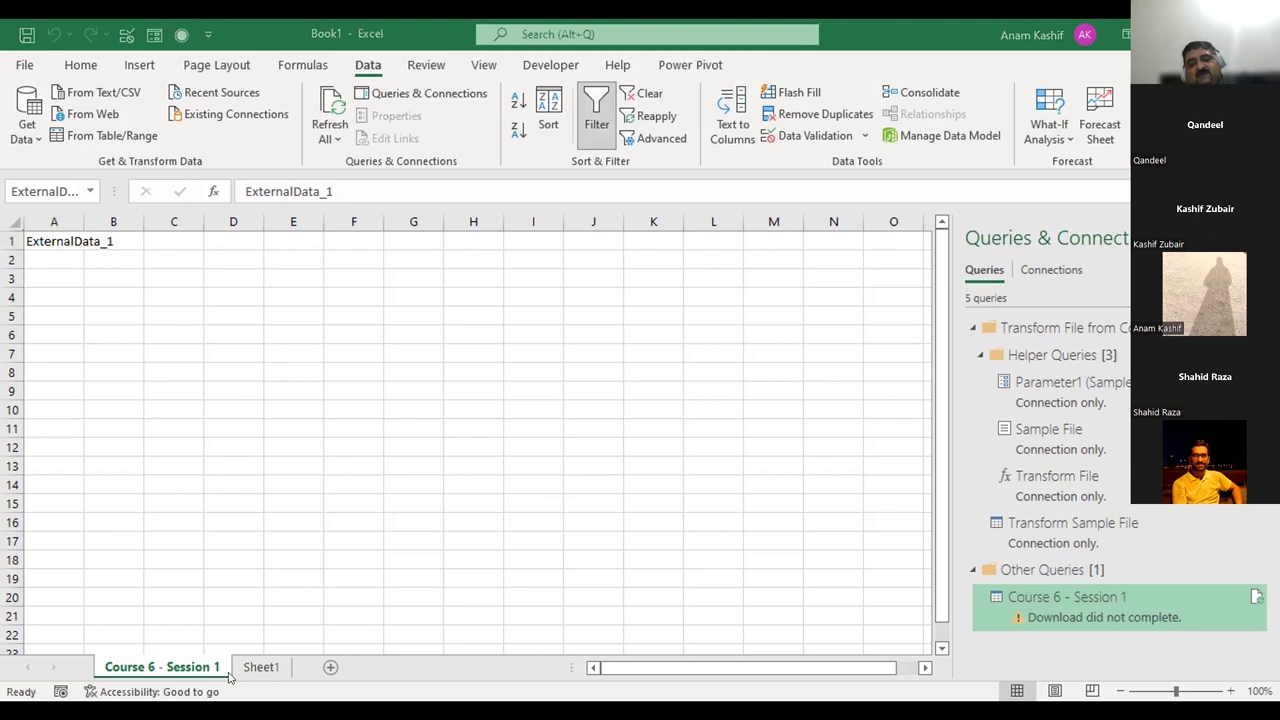
Launch the Power Query Editor on the Course 6 - Session 1 query from Queries & Connections.
{"action": "double_click", "coordinate": [1163, 618]}
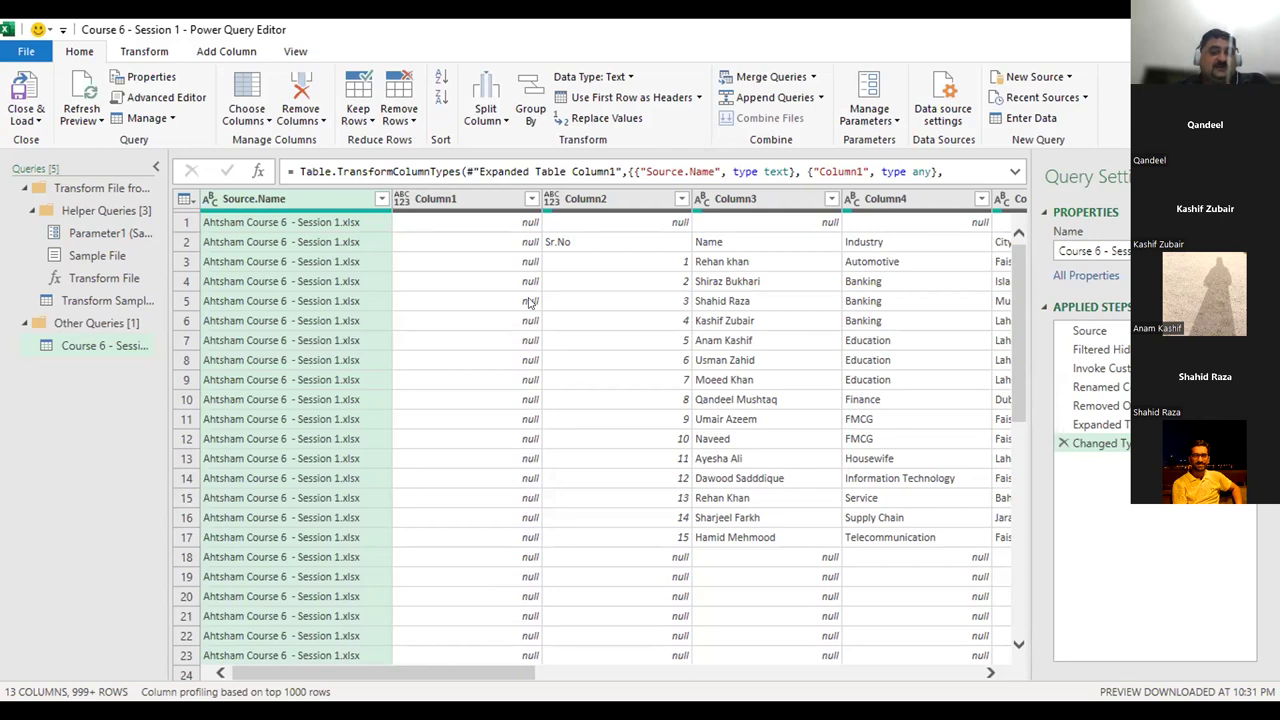
Check Column1, view the Source step's 16 files, return to Changed Type, open Source.Name's filter.
{"action": "left_click", "coordinate": [436, 197]}
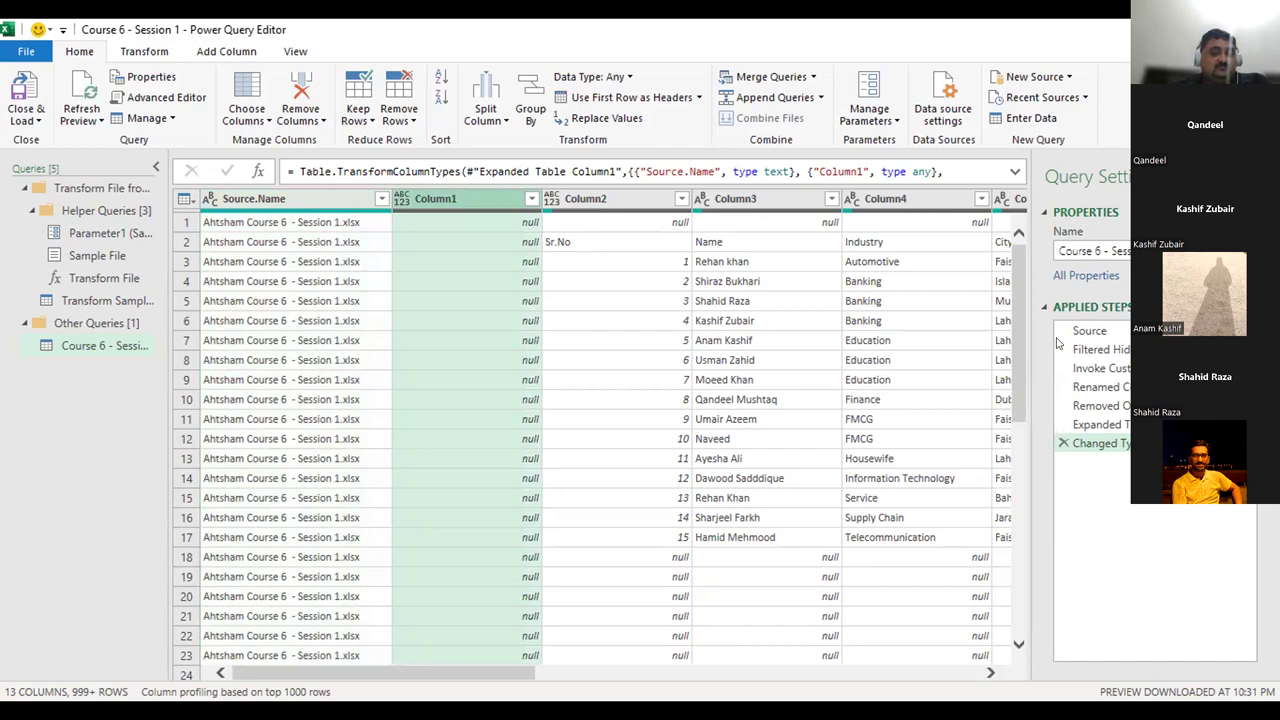
{"action": "left_click", "coordinate": [1085, 330]}
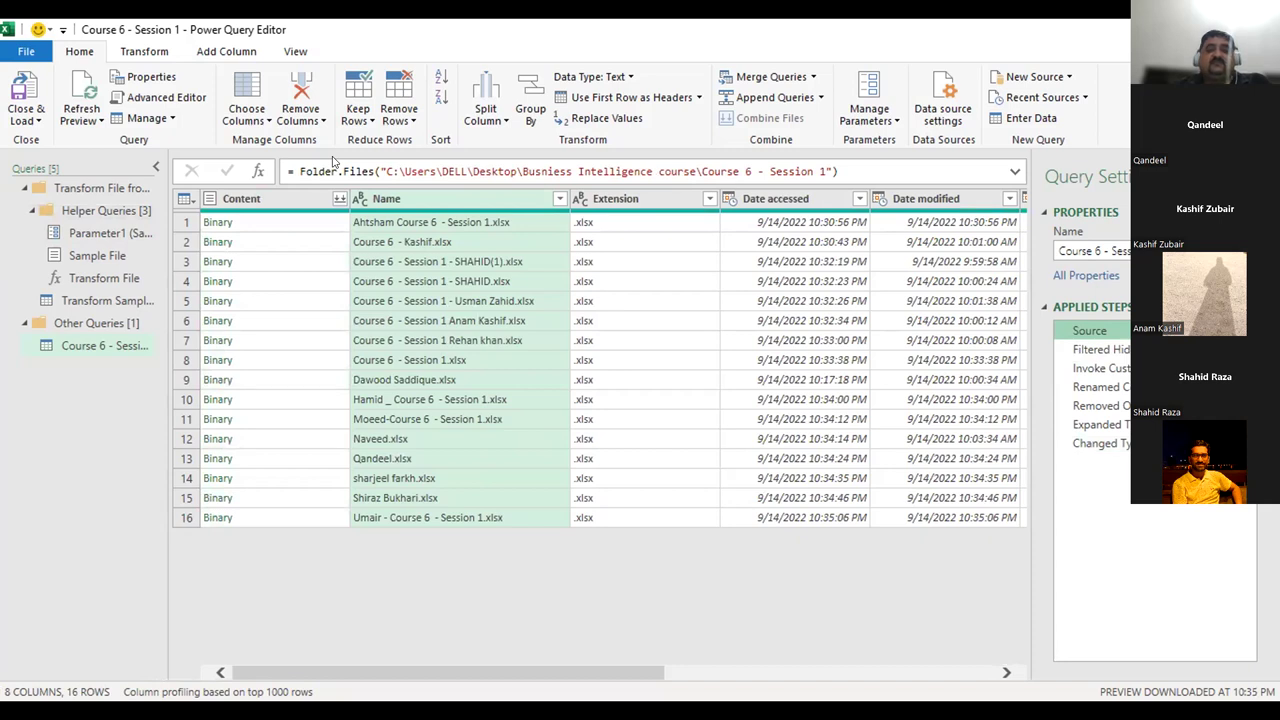
{"action": "left_click", "coordinate": [1125, 445]}
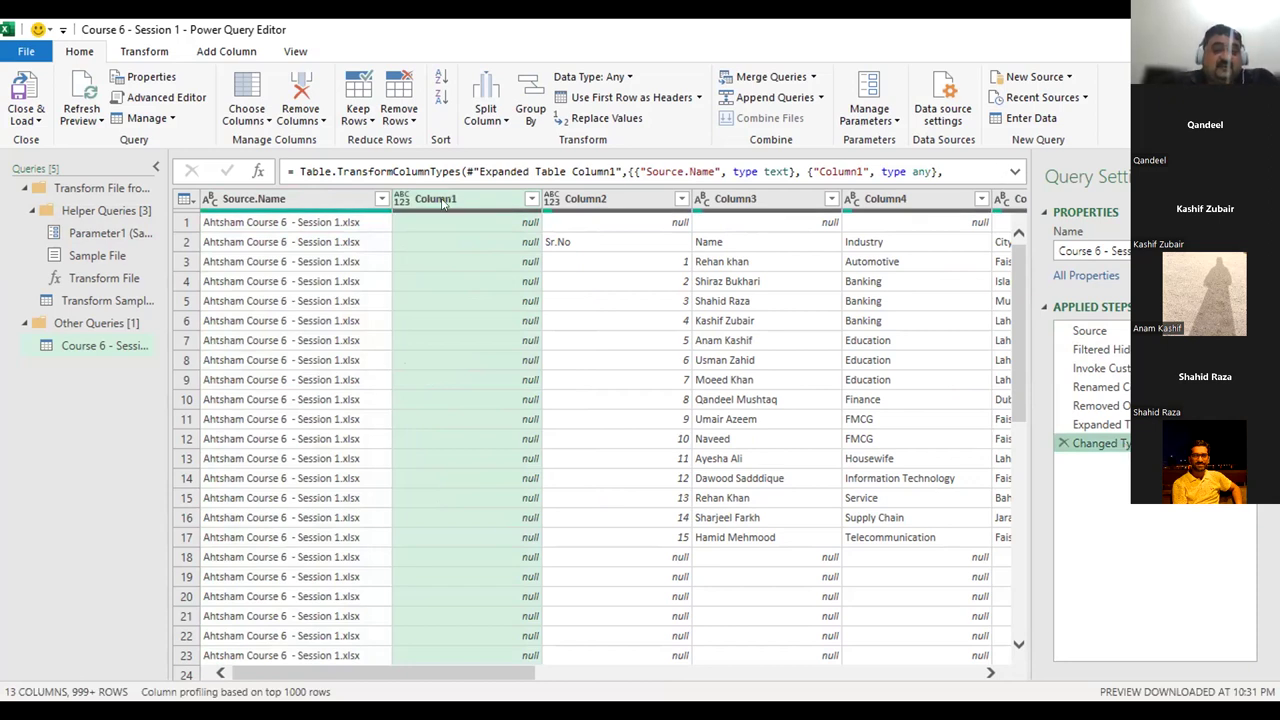
{"action": "left_click", "coordinate": [250, 198]}
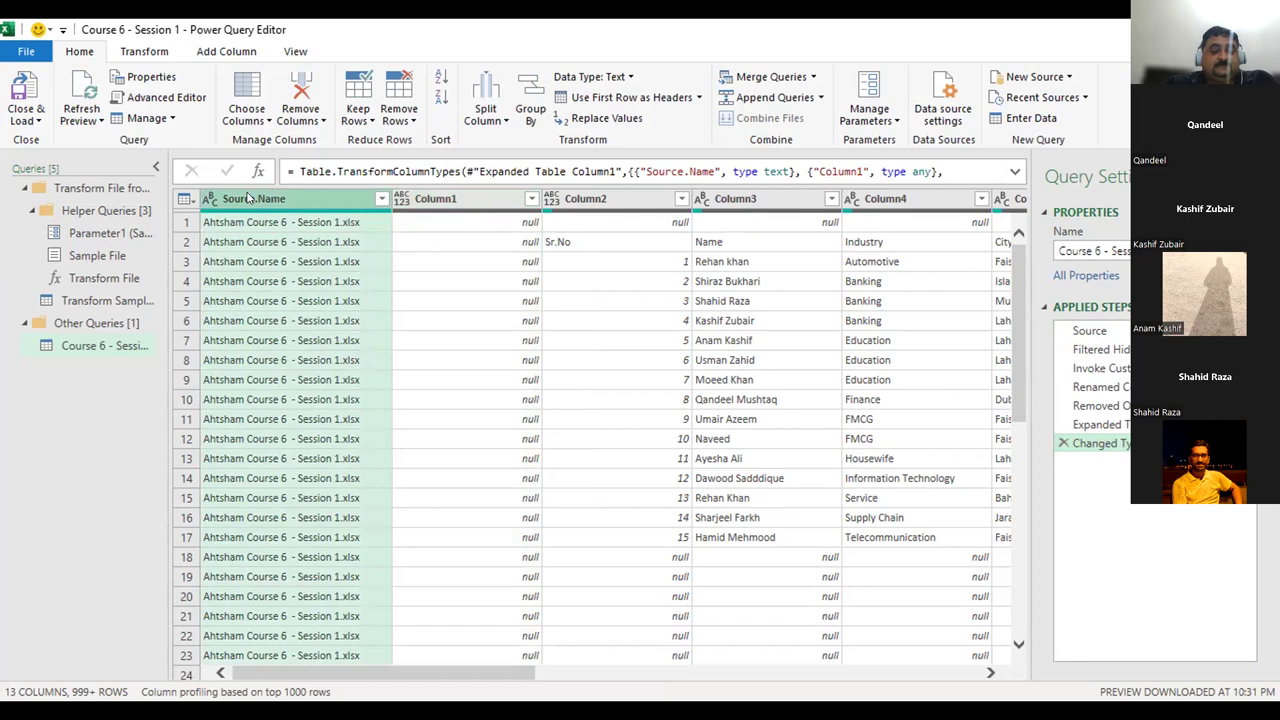
{"action": "left_click", "coordinate": [381, 198]}
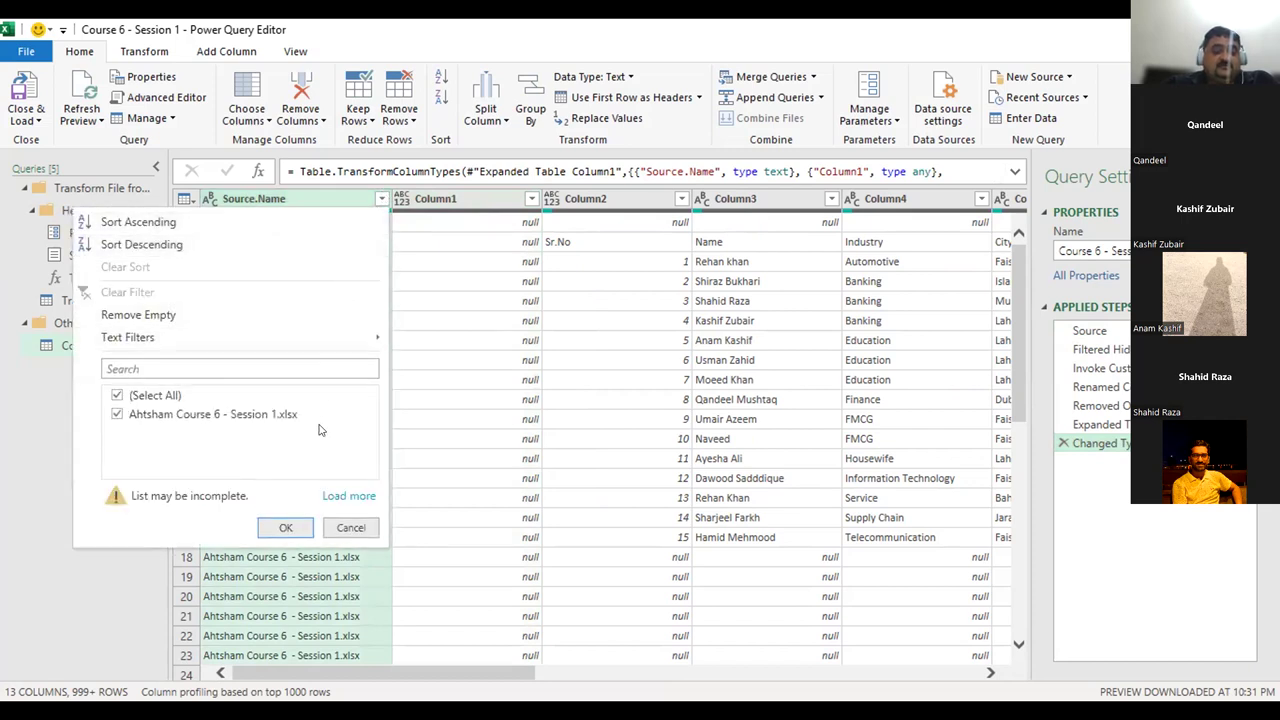
Load all Source.Name values, spot the Expression.Error entry, and cancel without filtering.
{"action": "left_click", "coordinate": [349, 495]}
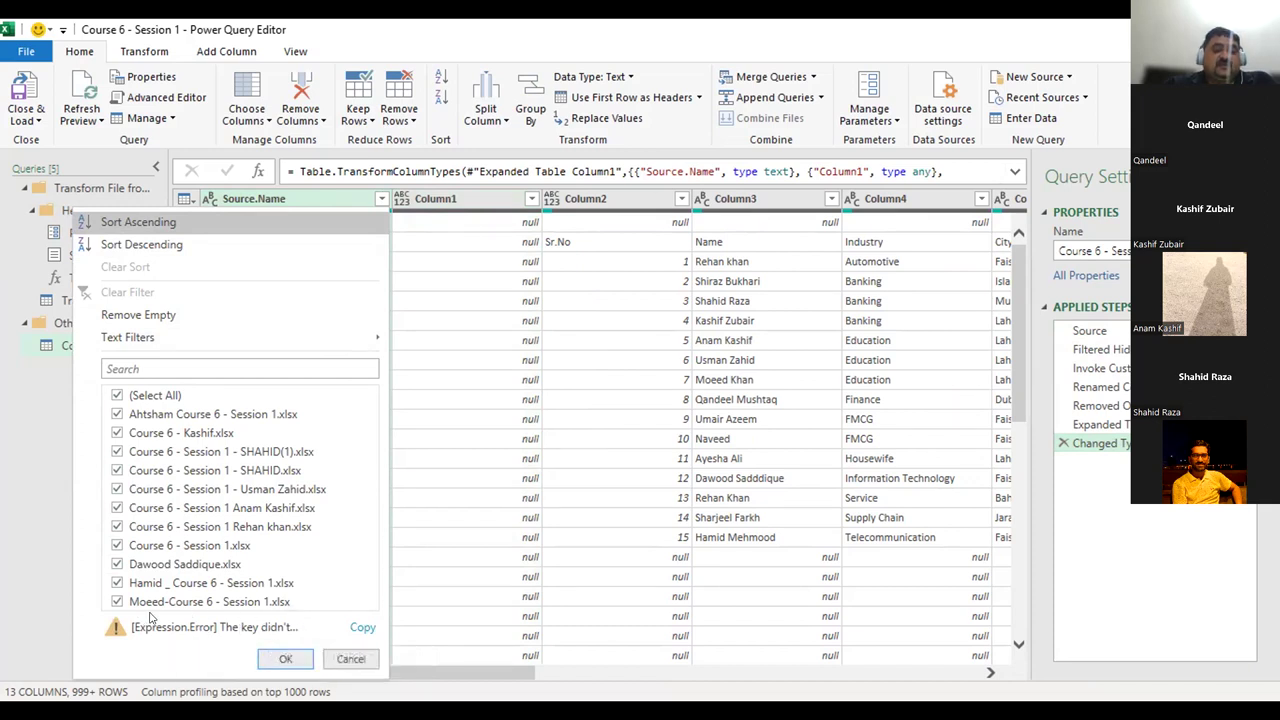
{"action": "left_click", "coordinate": [360, 658]}
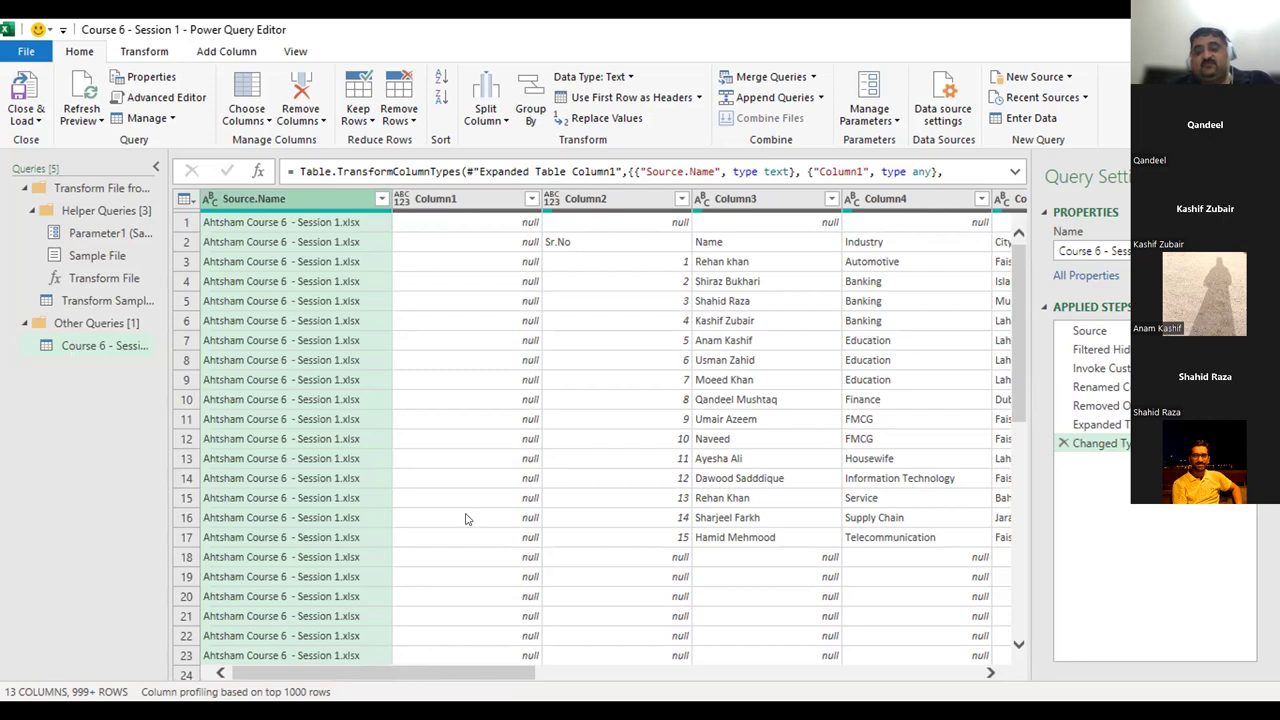
Select the Source step in Applied Steps to view its Course 6 - Session 1 folder path.
{"action": "left_click", "coordinate": [1090, 331]}
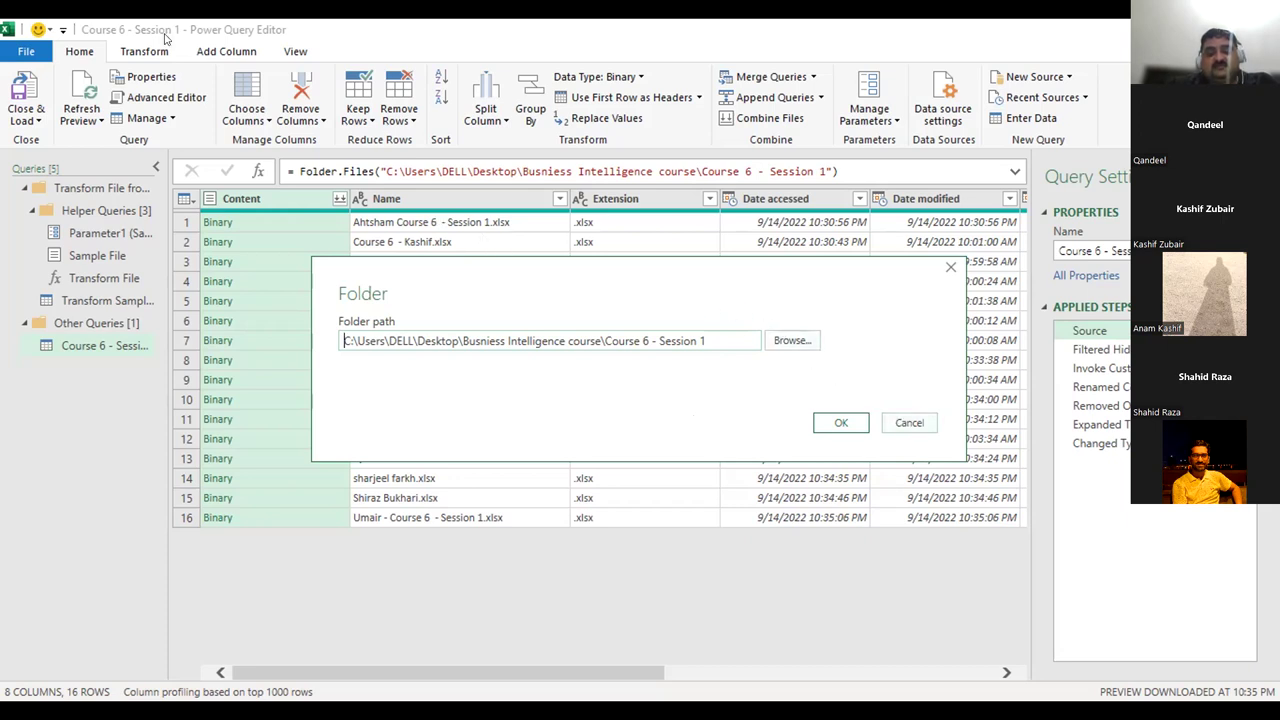
Dismiss the Folder dialog unchanged and expand the Source formula to read the full folder path.
{"action": "left_click", "coordinate": [908, 422]}
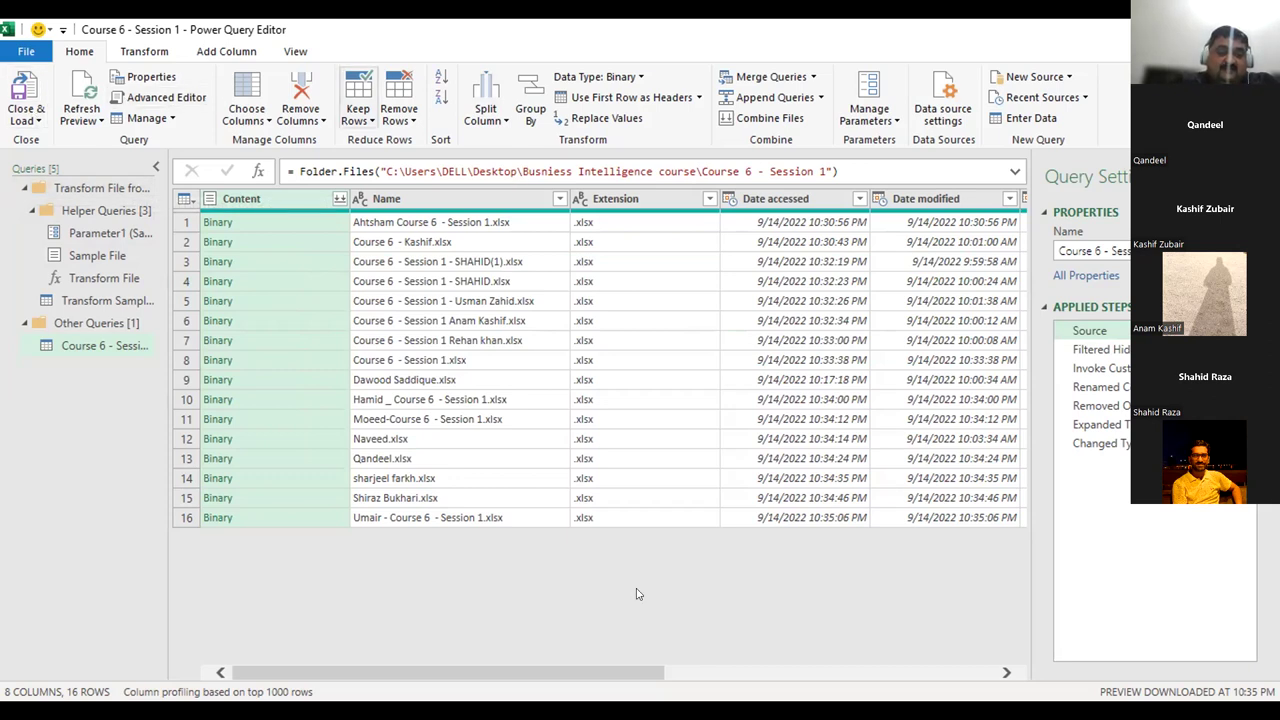
{"action": "left_click", "coordinate": [441, 171]}
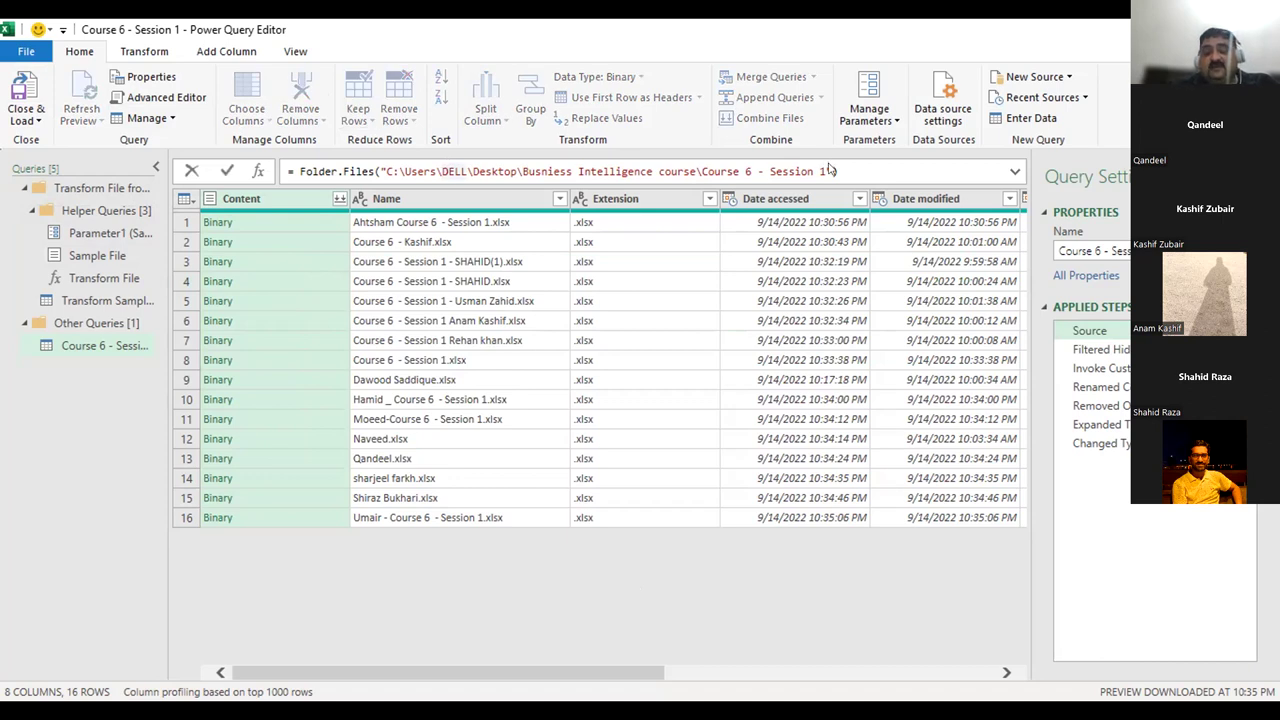
{"action": "left_click", "coordinate": [1015, 172]}
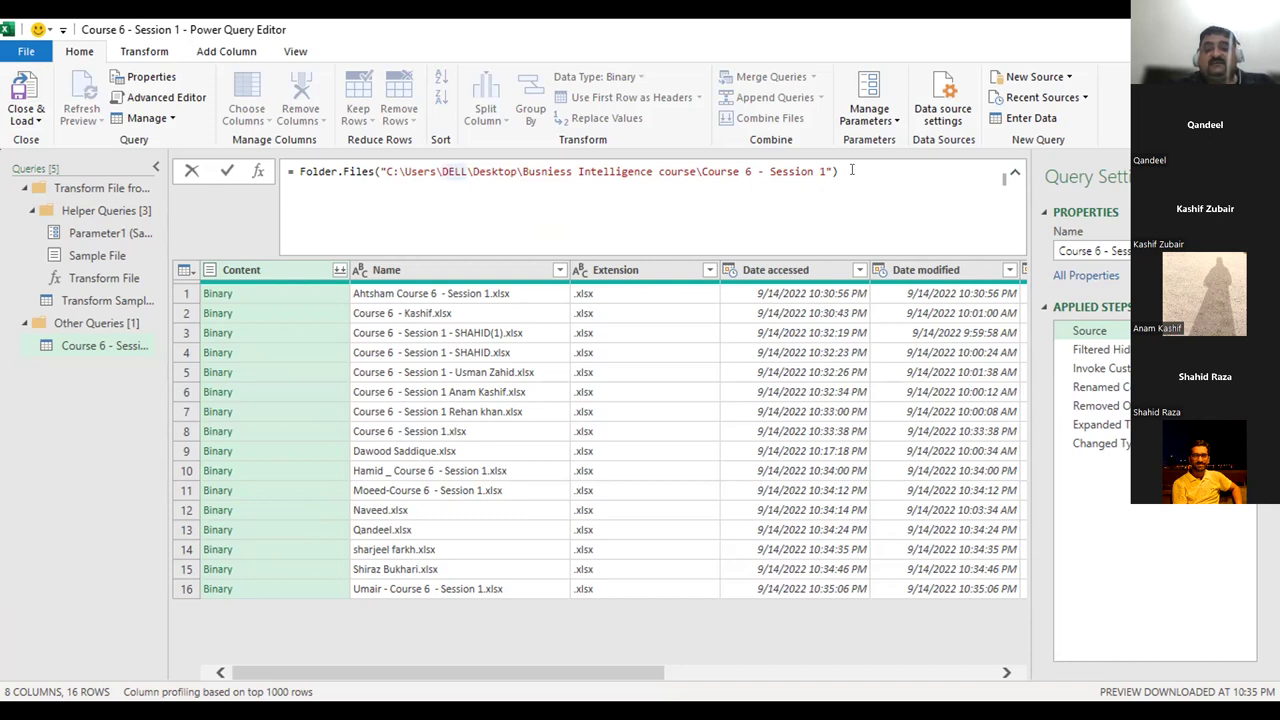
Inspect the Filtered Hidden Files filter, then view Invoke Custom Function and Renamed Columns (Source.Name).
{"action": "left_click", "coordinate": [1101, 352]}
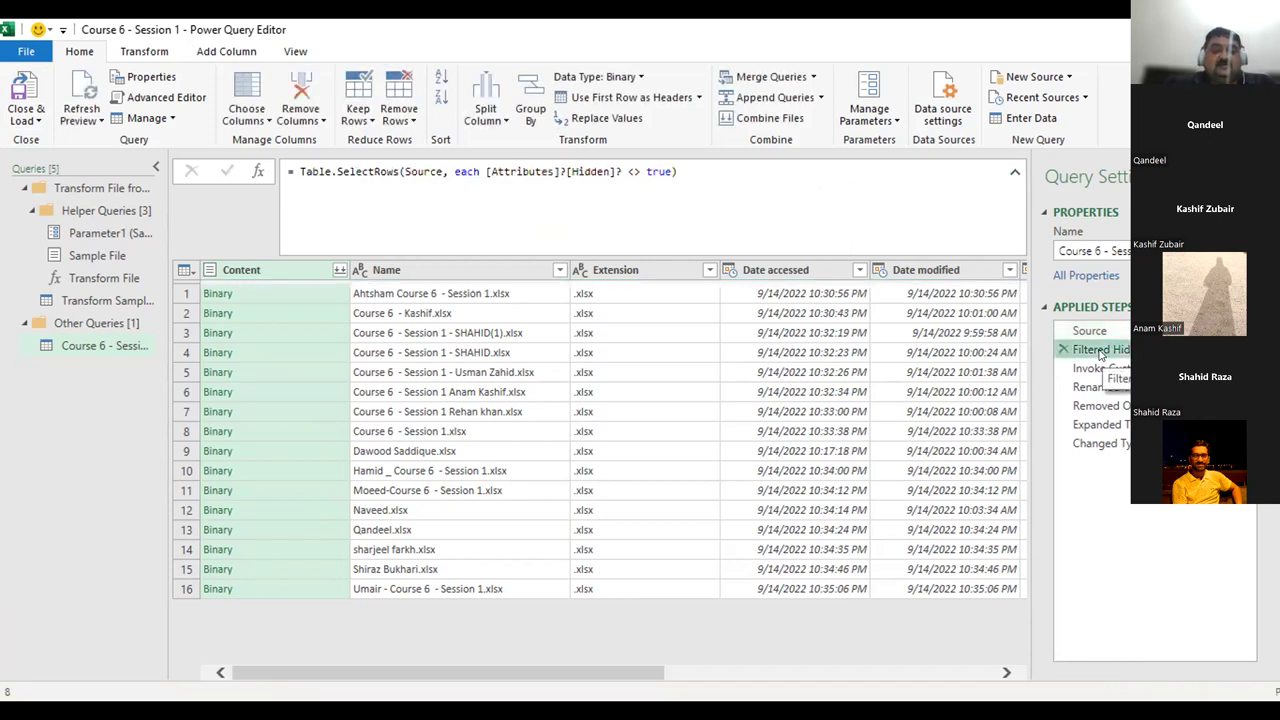
{"action": "double_click", "coordinate": [1101, 352]}
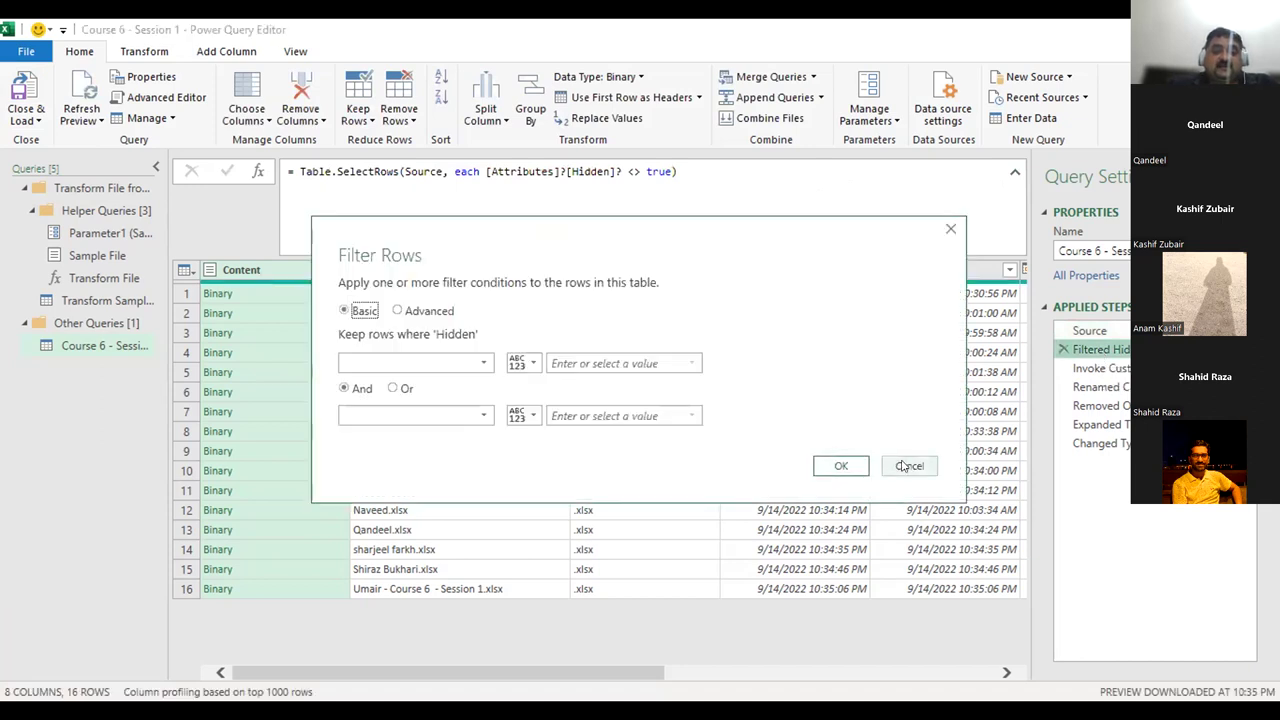
{"action": "left_click", "coordinate": [903, 466]}
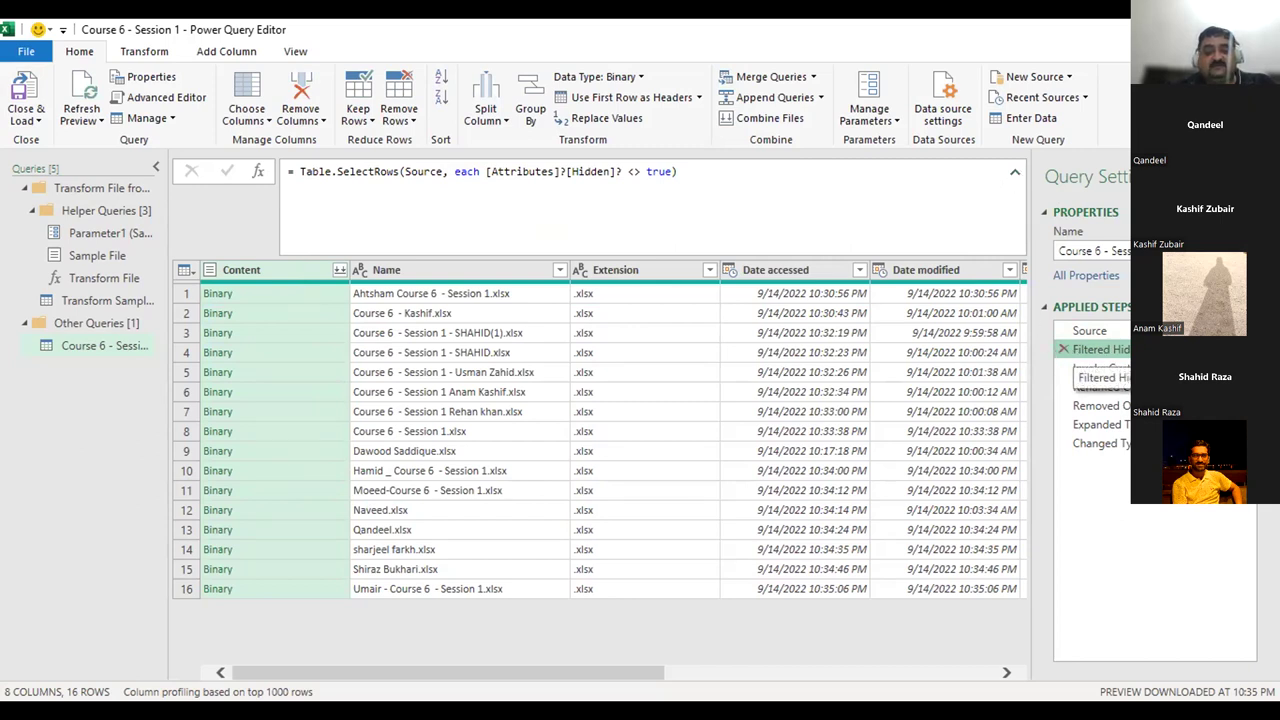
{"action": "left_click", "coordinate": [1100, 368]}
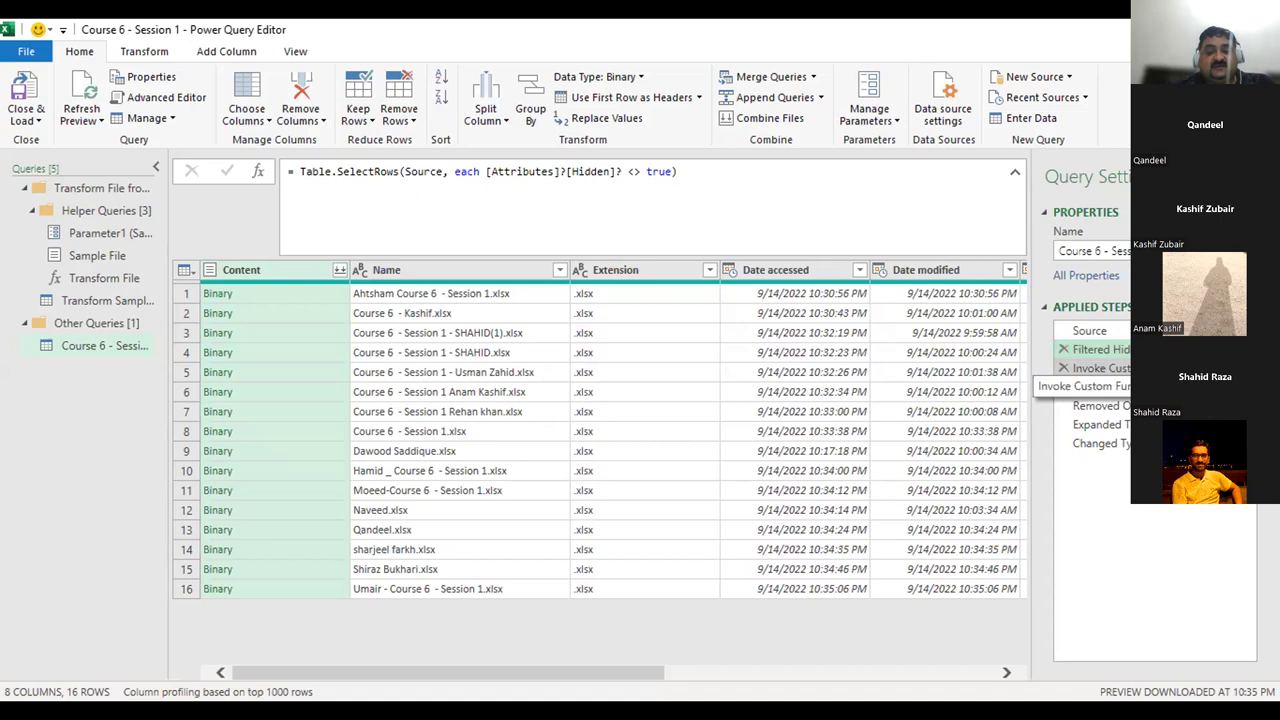
{"action": "left_click", "coordinate": [1100, 387]}
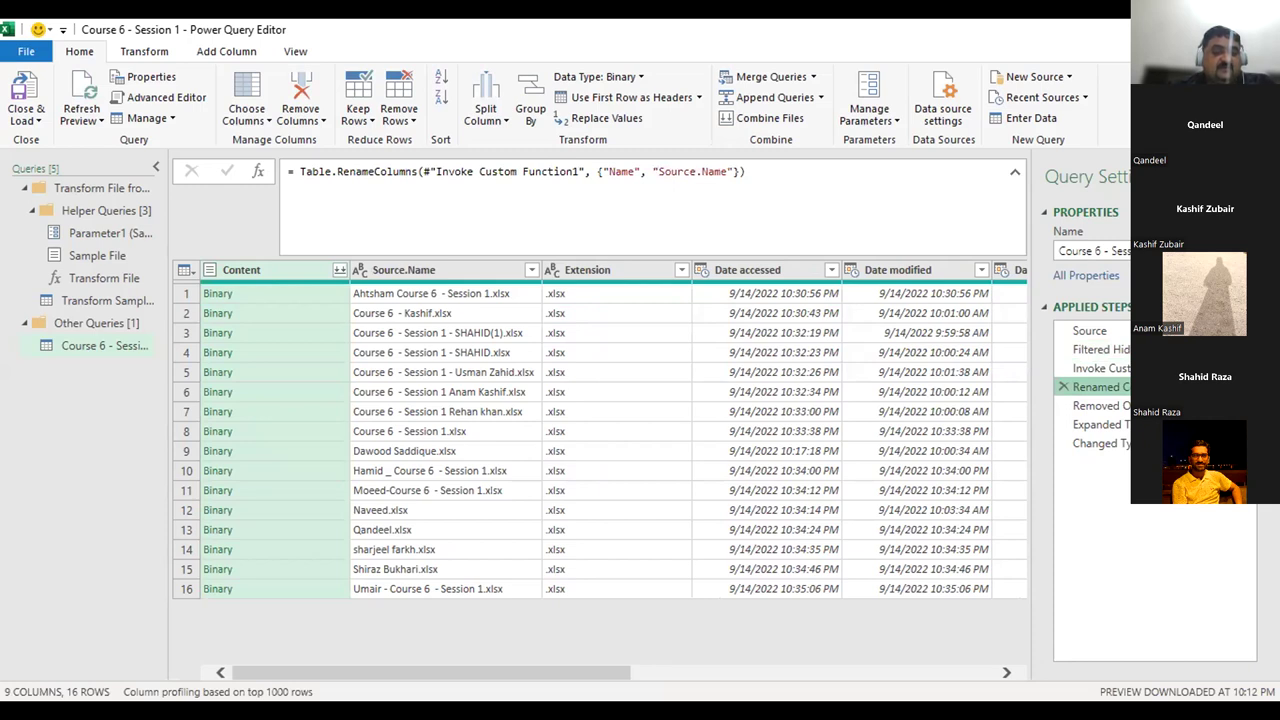
View Removed Other Columns and Expanded Table Column, then go back to Filtered Hidden Files.
{"action": "left_click", "coordinate": [1100, 406]}
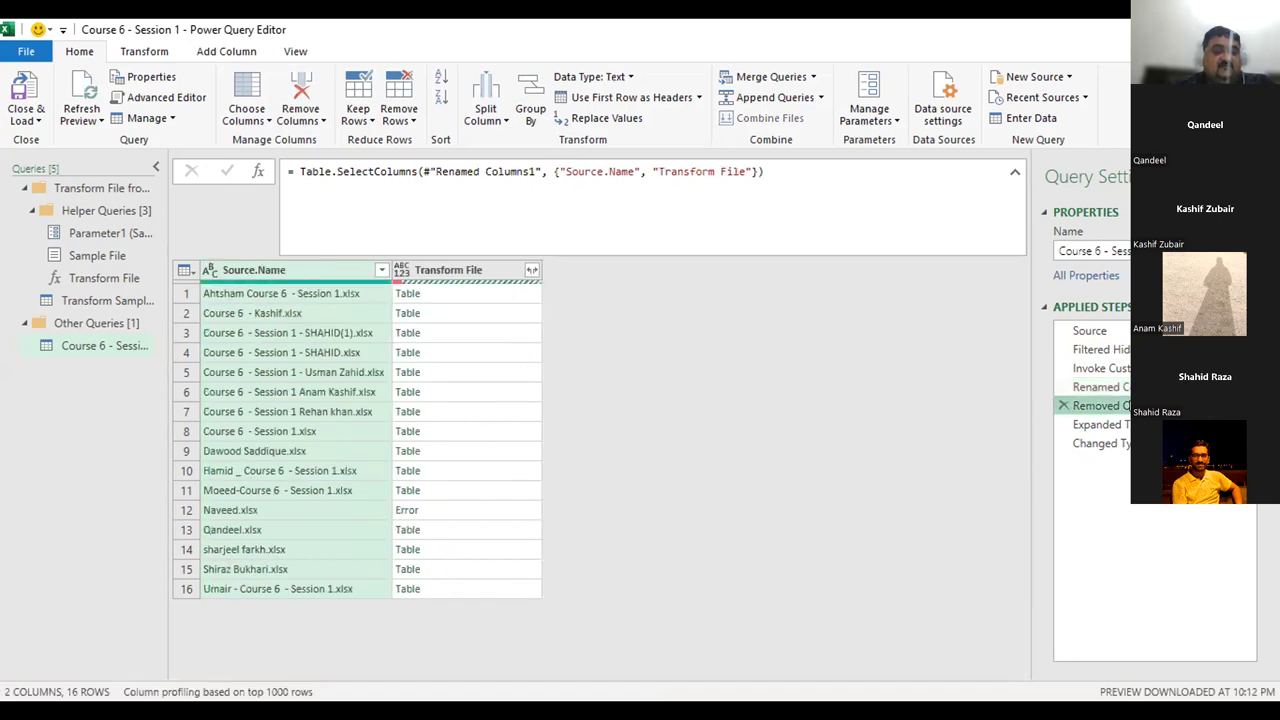
{"action": "left_click", "coordinate": [1100, 425]}
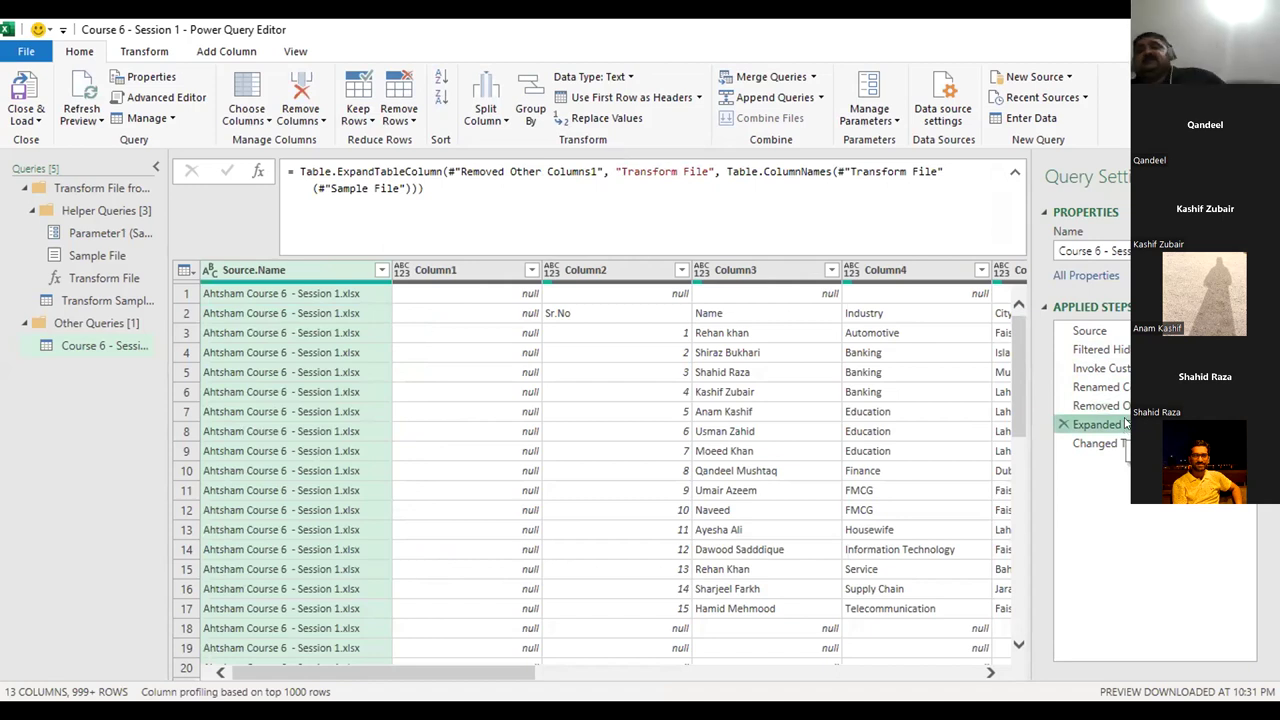
{"action": "left_click_drag", "start_coordinate": [1098, 405], "coordinate": [1098, 422]}
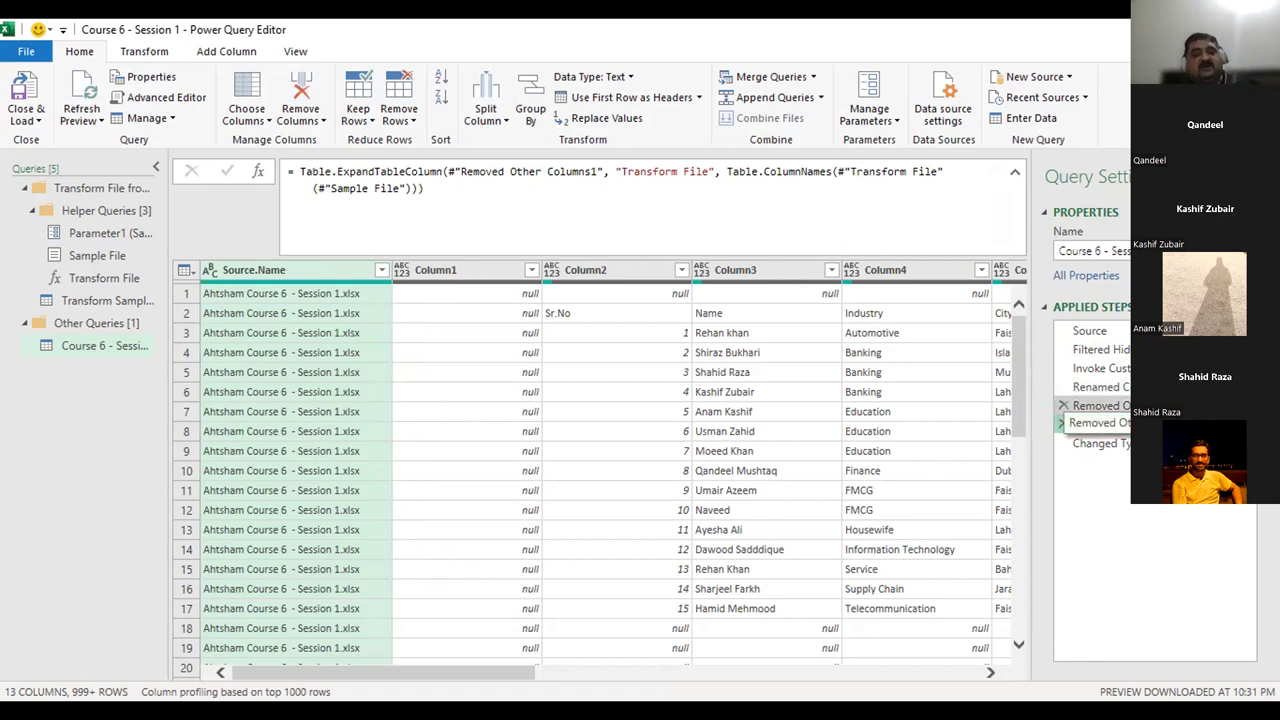
{"action": "mouse_move", "coordinate": [1098, 422]}
{"action": "left_mouse_down"}
{"action": "mouse_move", "coordinate": [1098, 380]}
{"action": "mouse_move", "coordinate": [1098, 405]}
{"action": "left_mouse_up"}
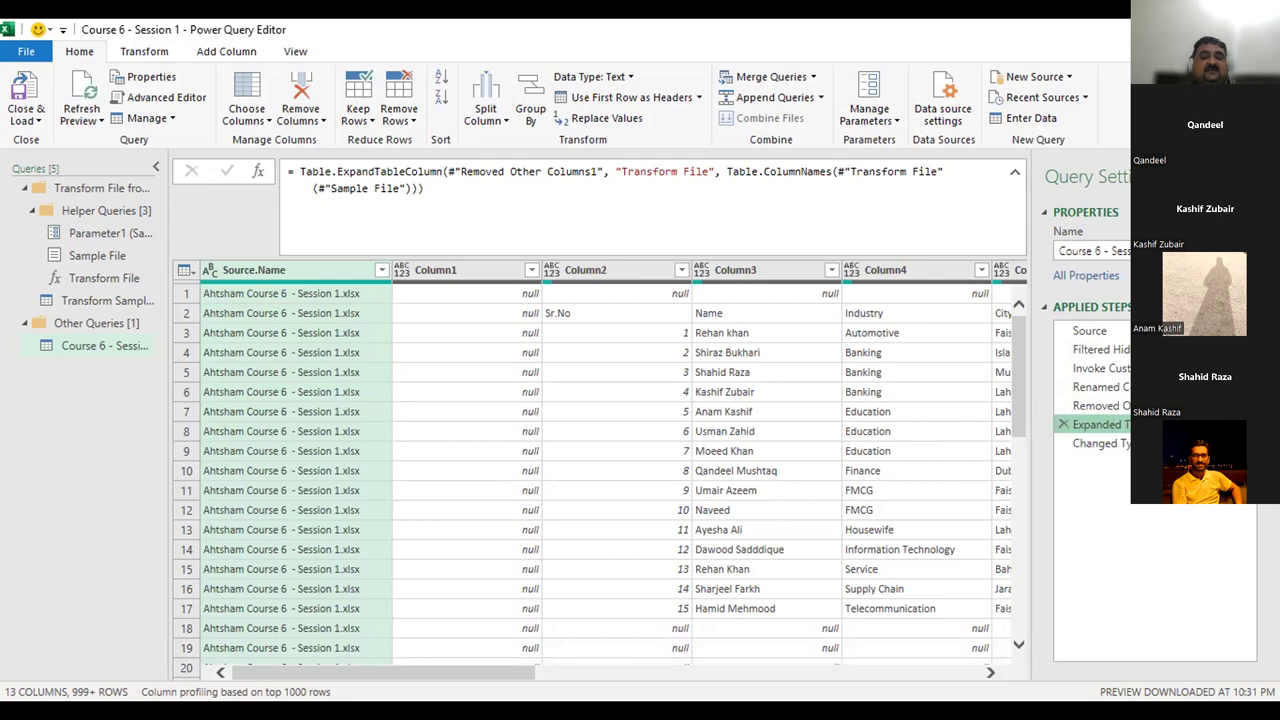
{"action": "left_click_drag", "start_coordinate": [1088, 347], "coordinate": [1071, 339]}
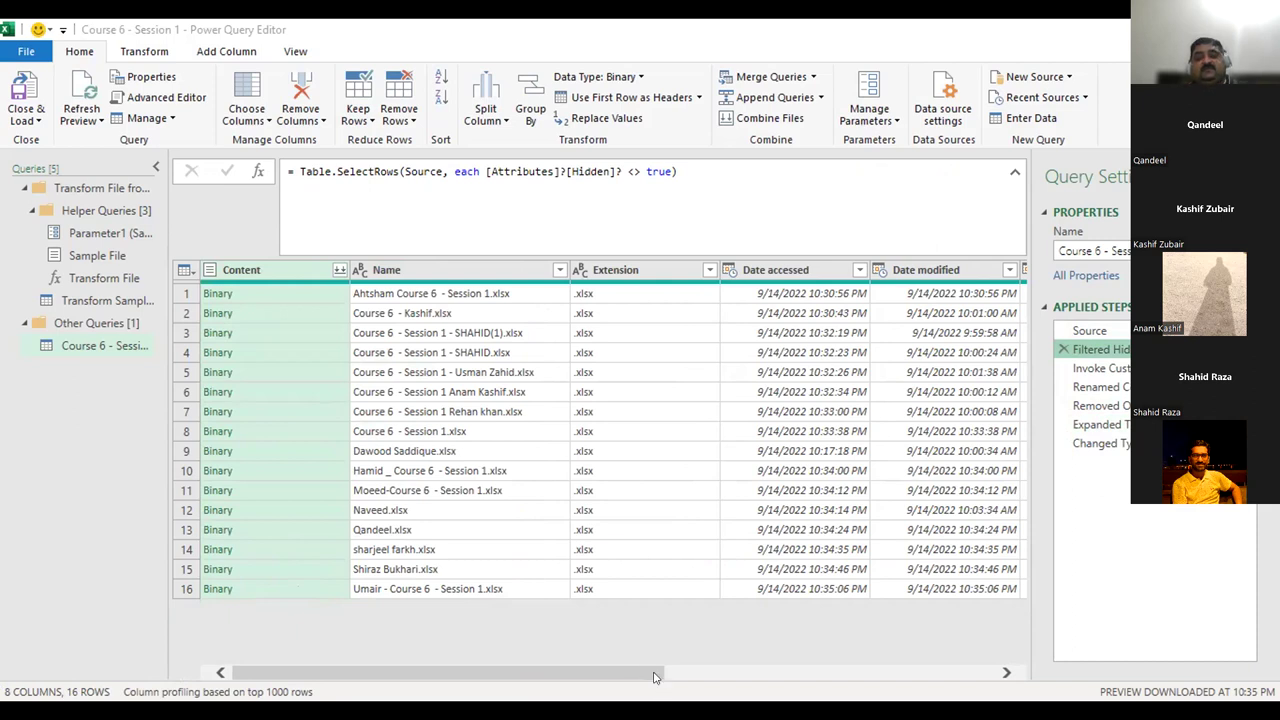
{"action": "mouse_move", "coordinate": [655, 677]}
{"action": "left_mouse_down"}
{"action": "mouse_move", "coordinate": [708, 678]}
{"action": "mouse_move", "coordinate": [660, 678]}
{"action": "left_mouse_up"}
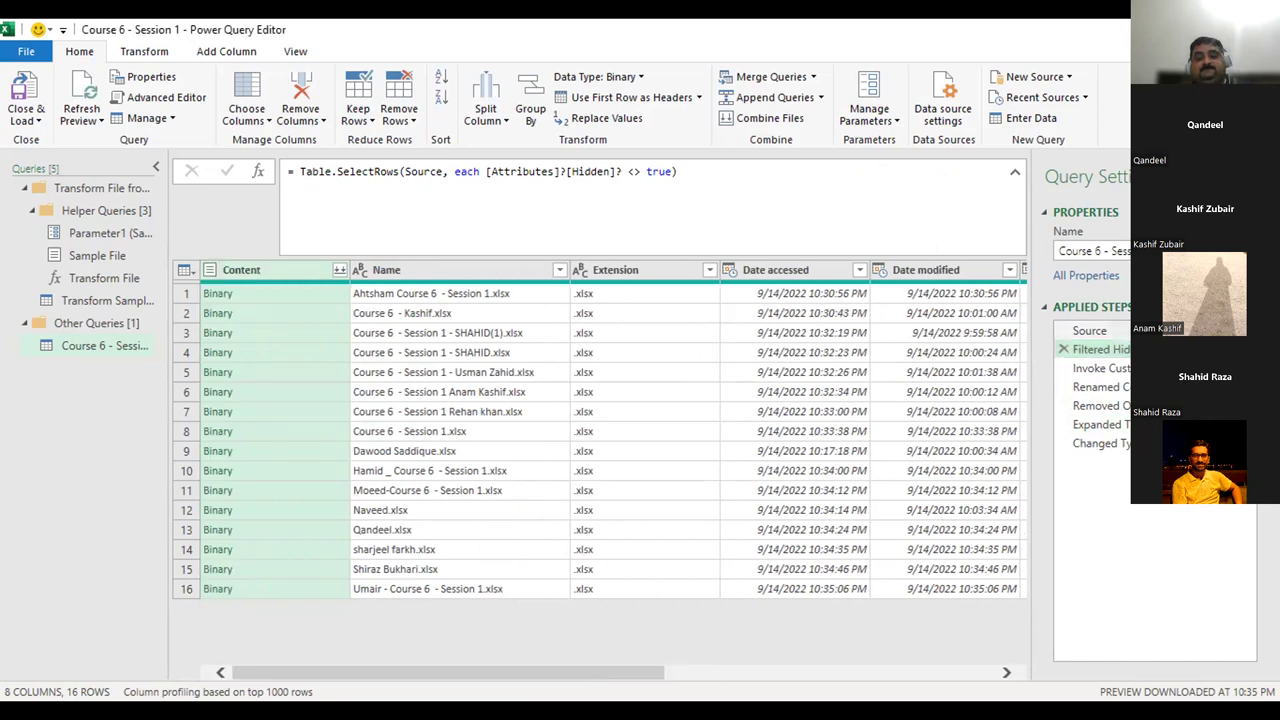
{"action": "left_click", "coordinate": [1150, 443]}
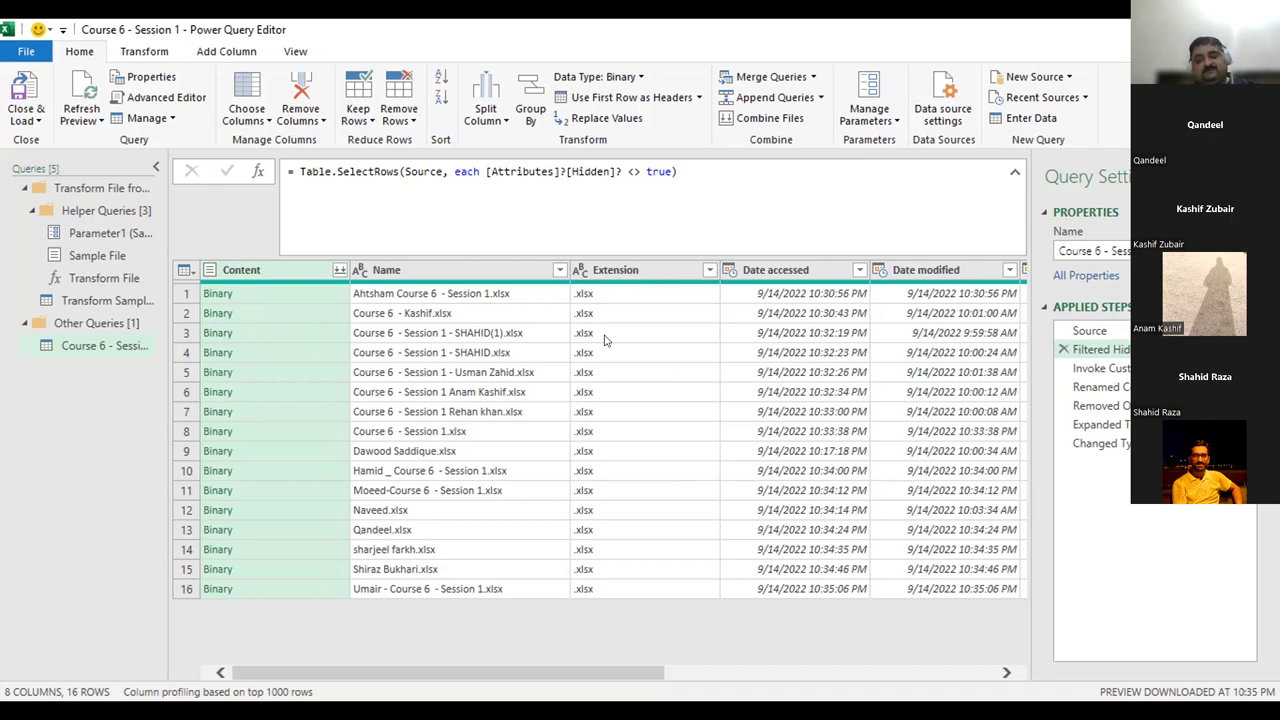
Step through Invoke Custom Function and Renamed Columns to Removed Other Columns, exposing row 12's Error.
{"action": "right_click", "coordinate": [1118, 357]}
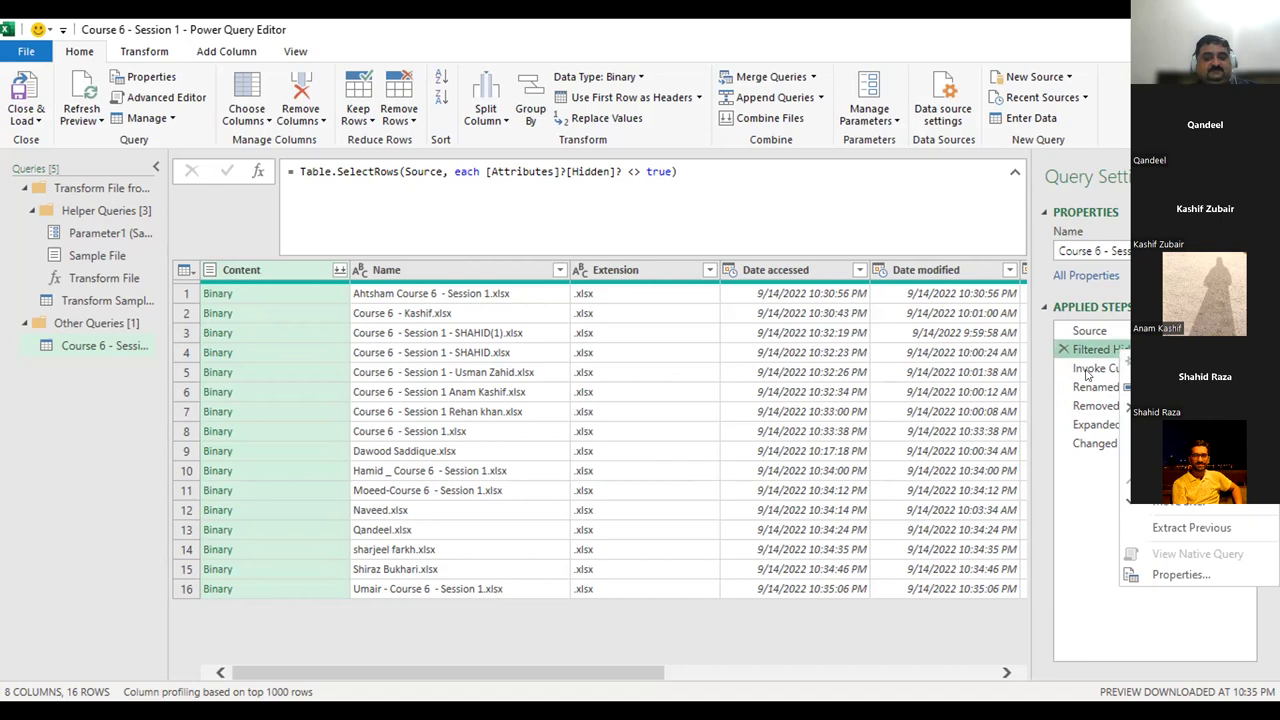
{"action": "right_click", "coordinate": [1087, 371]}
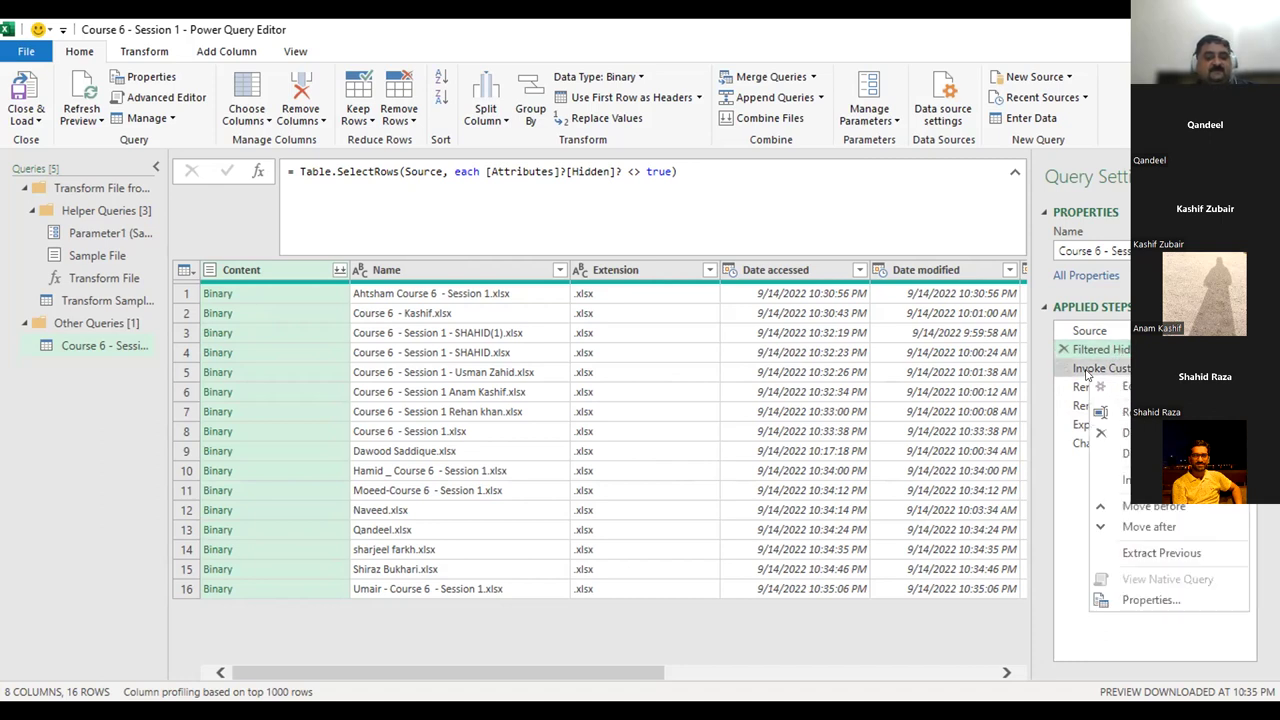
{"action": "left_click", "coordinate": [1087, 371]}
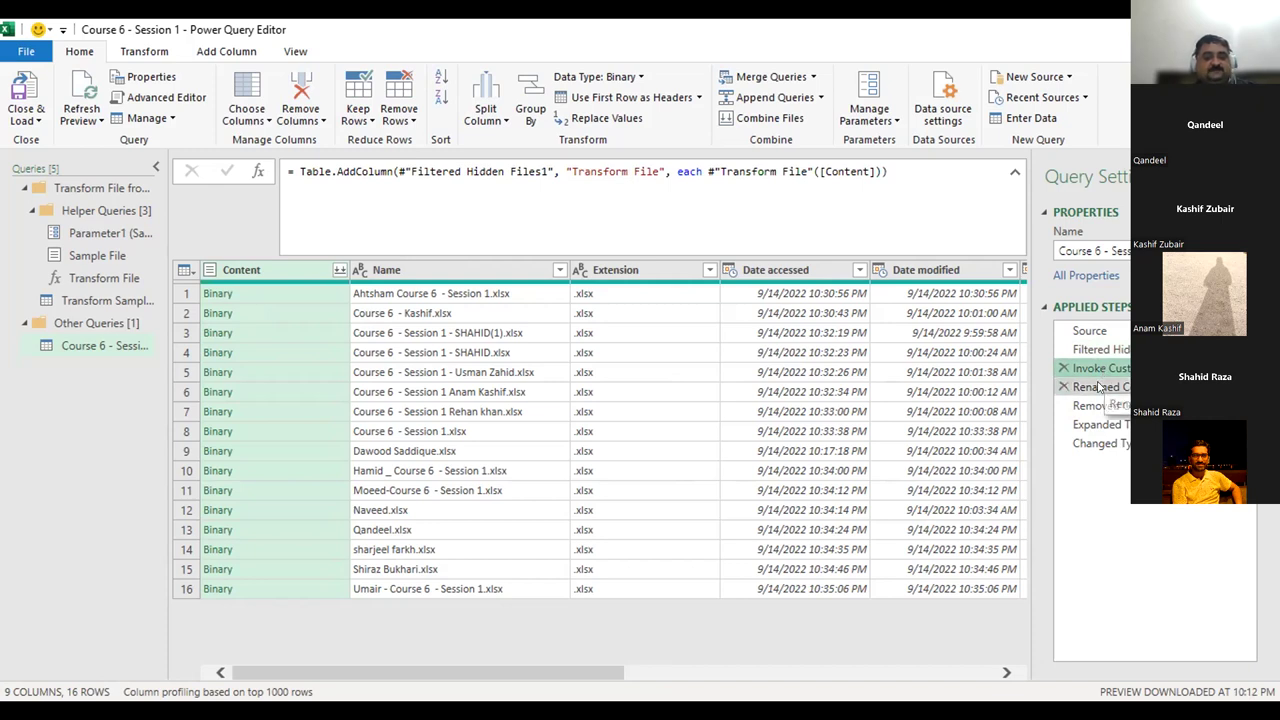
{"action": "left_click", "coordinate": [1099, 387]}
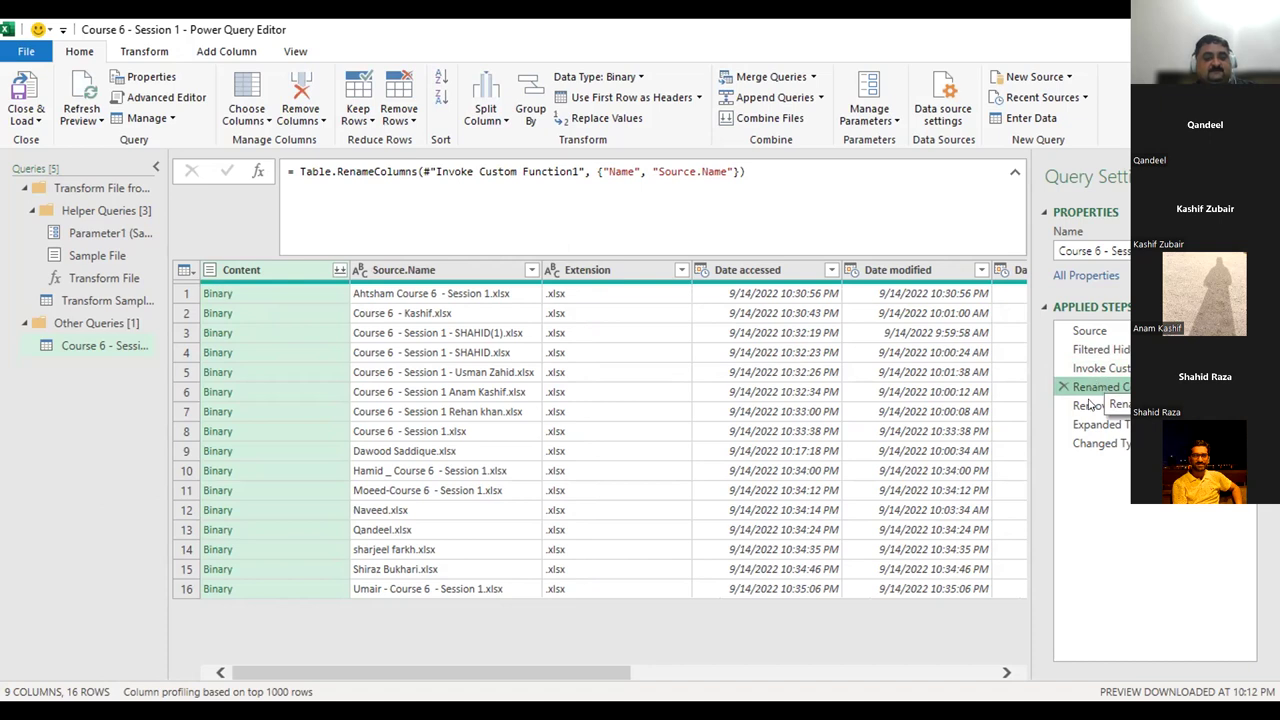
{"action": "left_click", "coordinate": [1090, 405]}
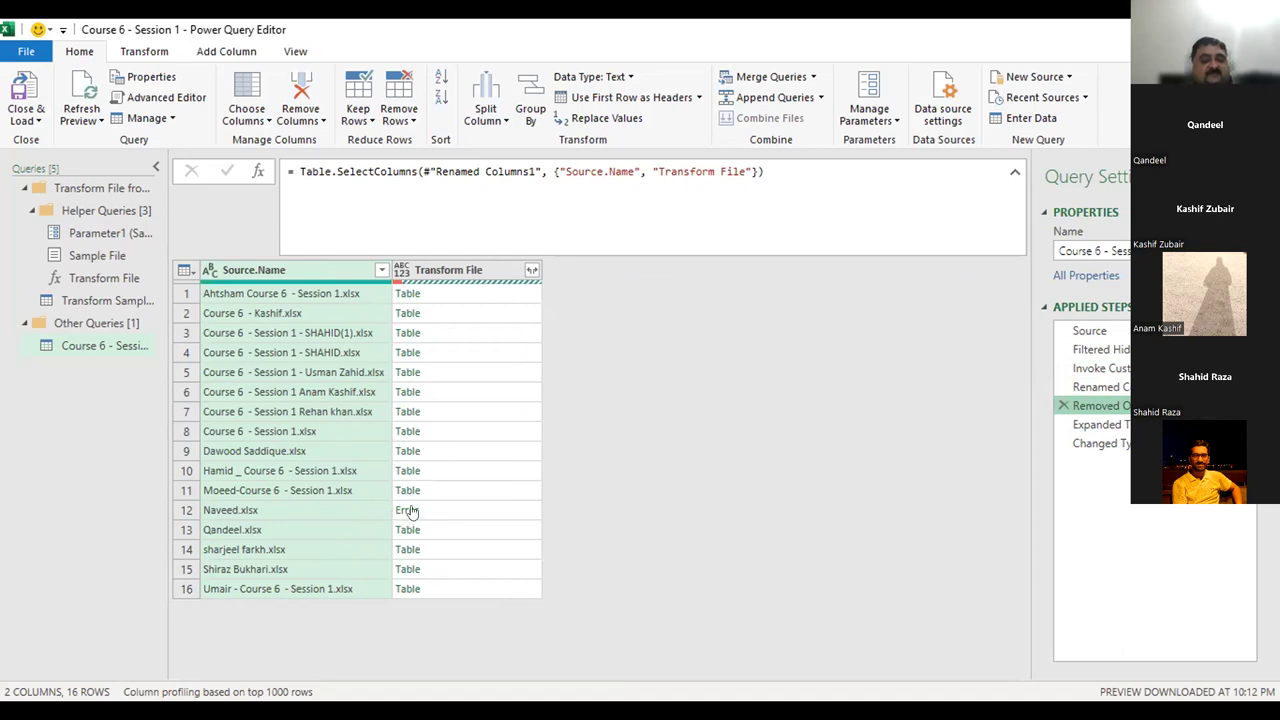
Drill into row 12's Error to see the missing Sheet1 key, then revisit Renamed Columns and Removed Other Columns.
{"action": "left_click", "coordinate": [410, 511]}
{"action": "left_click", "coordinate": [410, 511]}
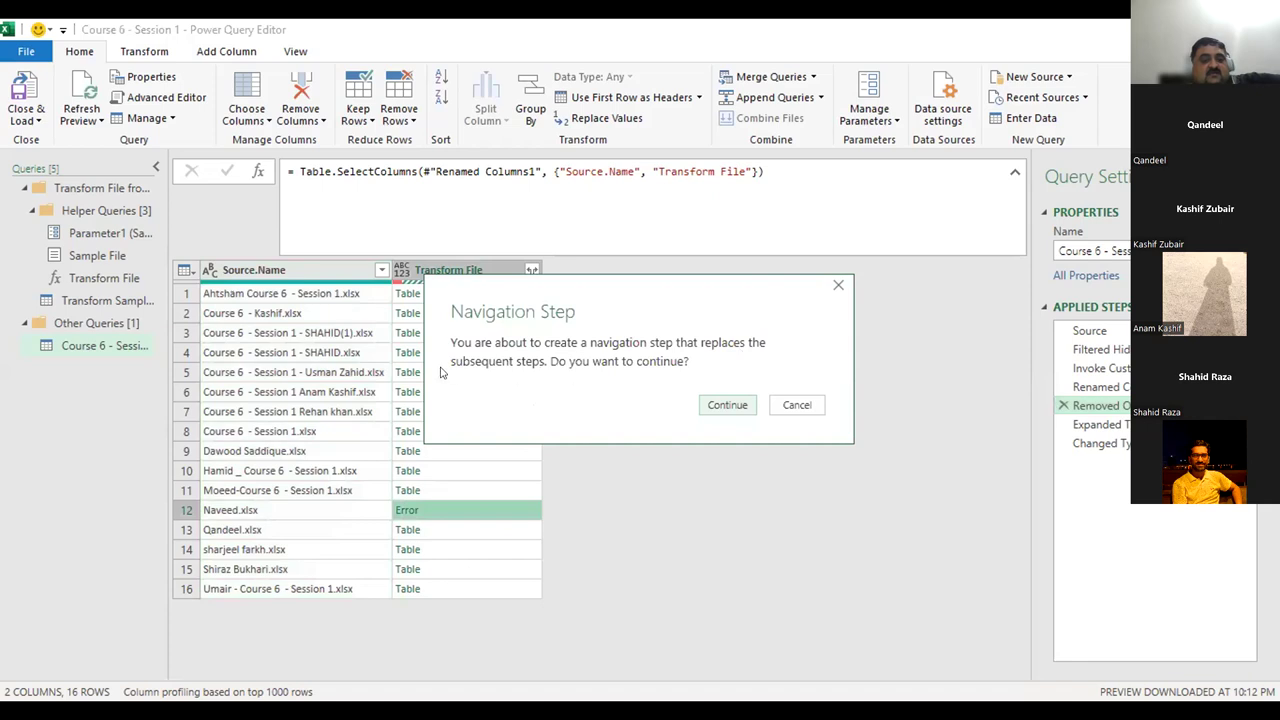
{"action": "left_click", "coordinate": [727, 405]}
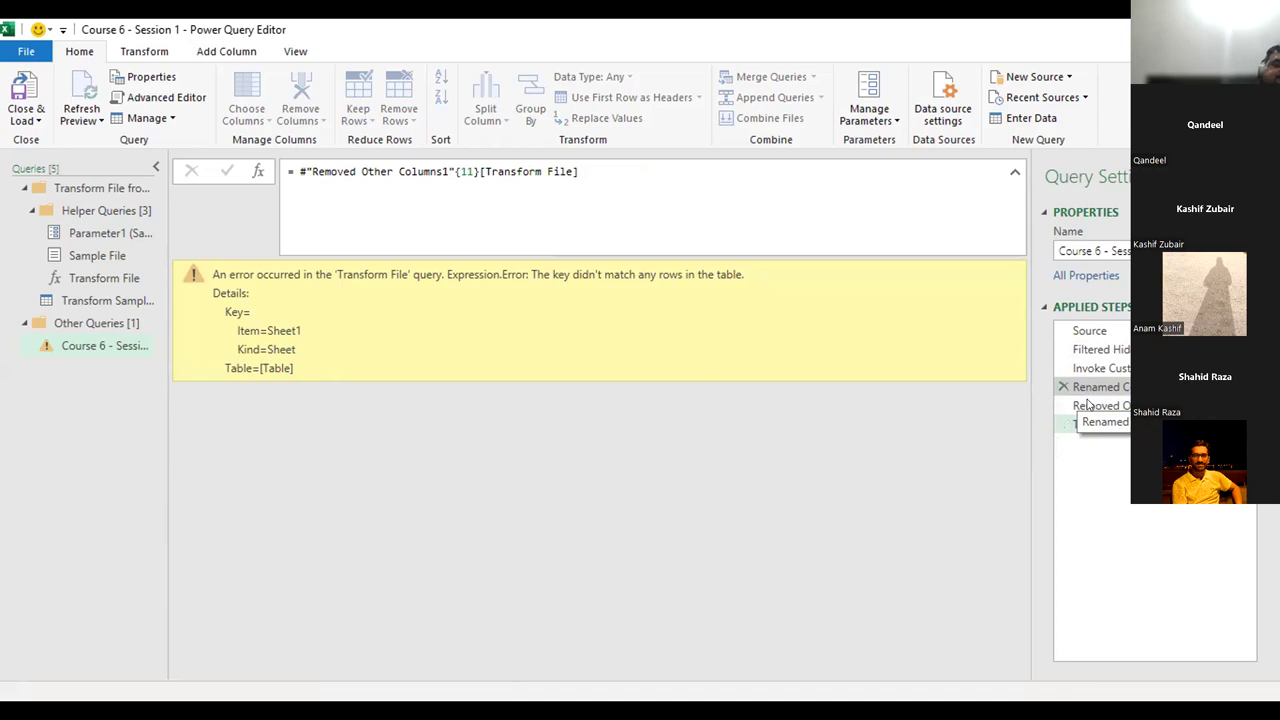
{"action": "left_click", "coordinate": [1090, 394]}
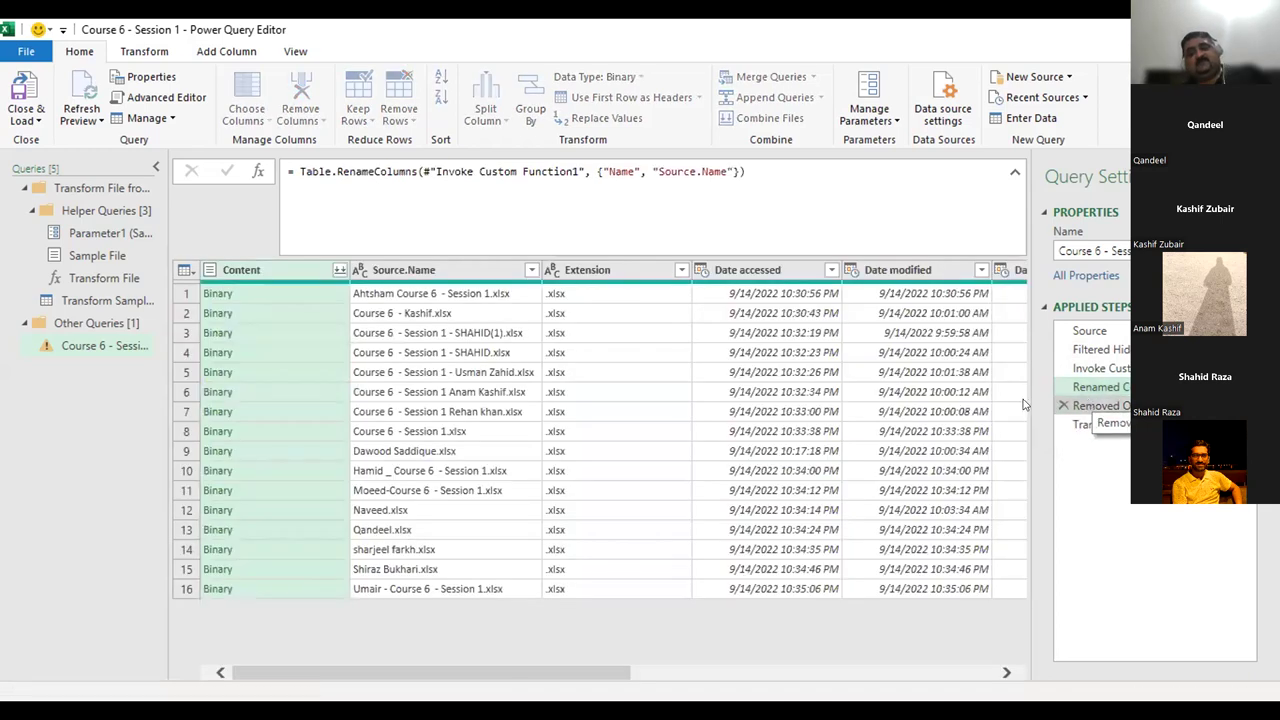
{"action": "left_click", "coordinate": [1095, 405]}
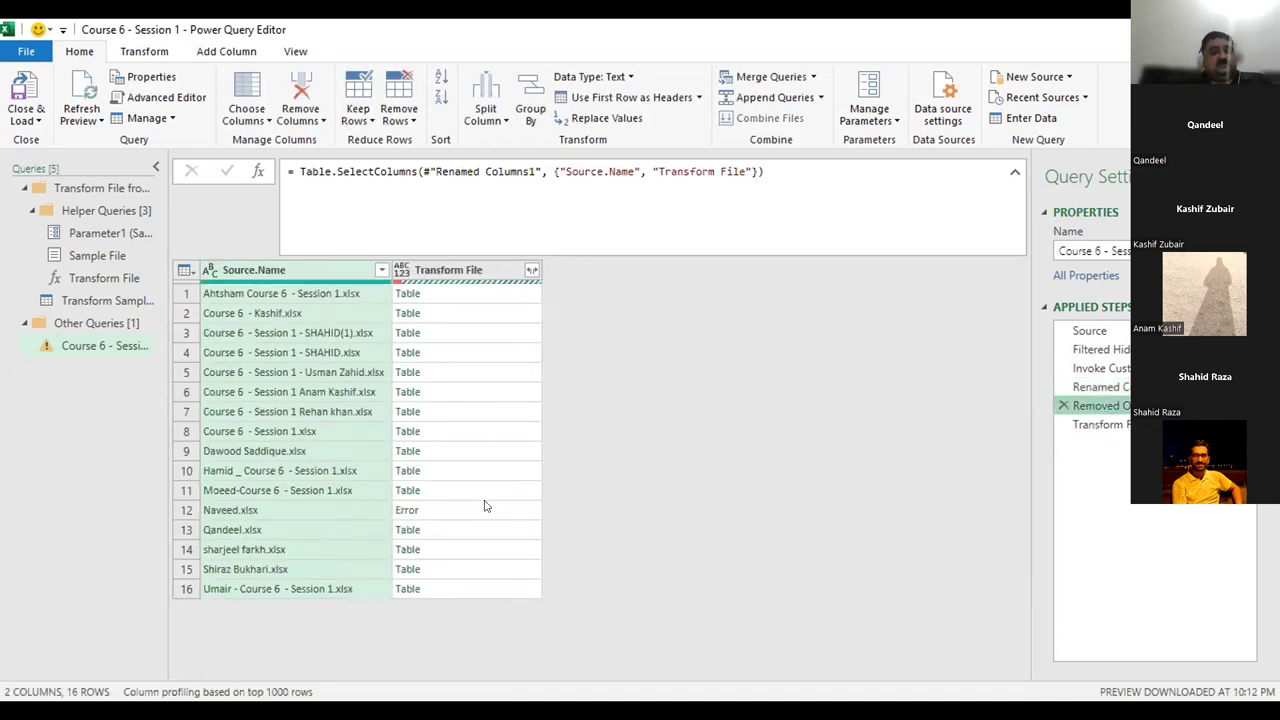
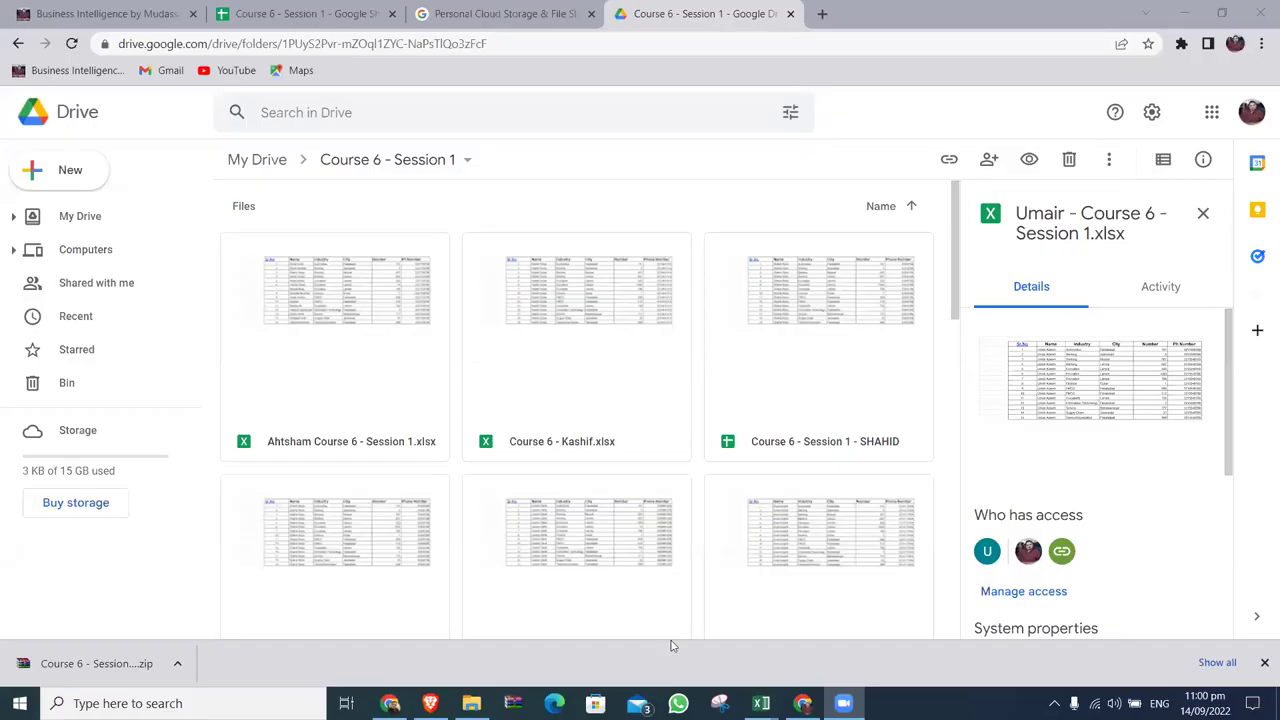
Bring the training responses spreadsheet forward, then minimize everything to reveal the Windows desktop.
{"action": "key", "text": "alt+Tab"}
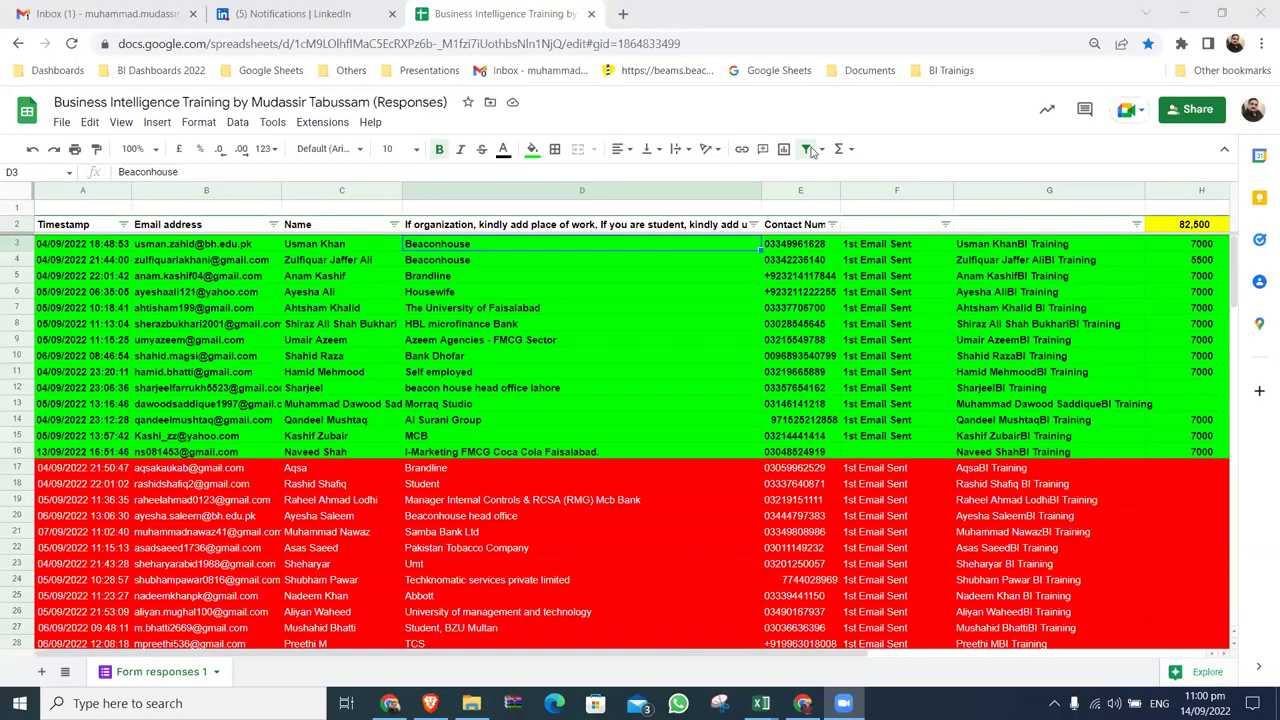
{"action": "key", "text": "super+d"}
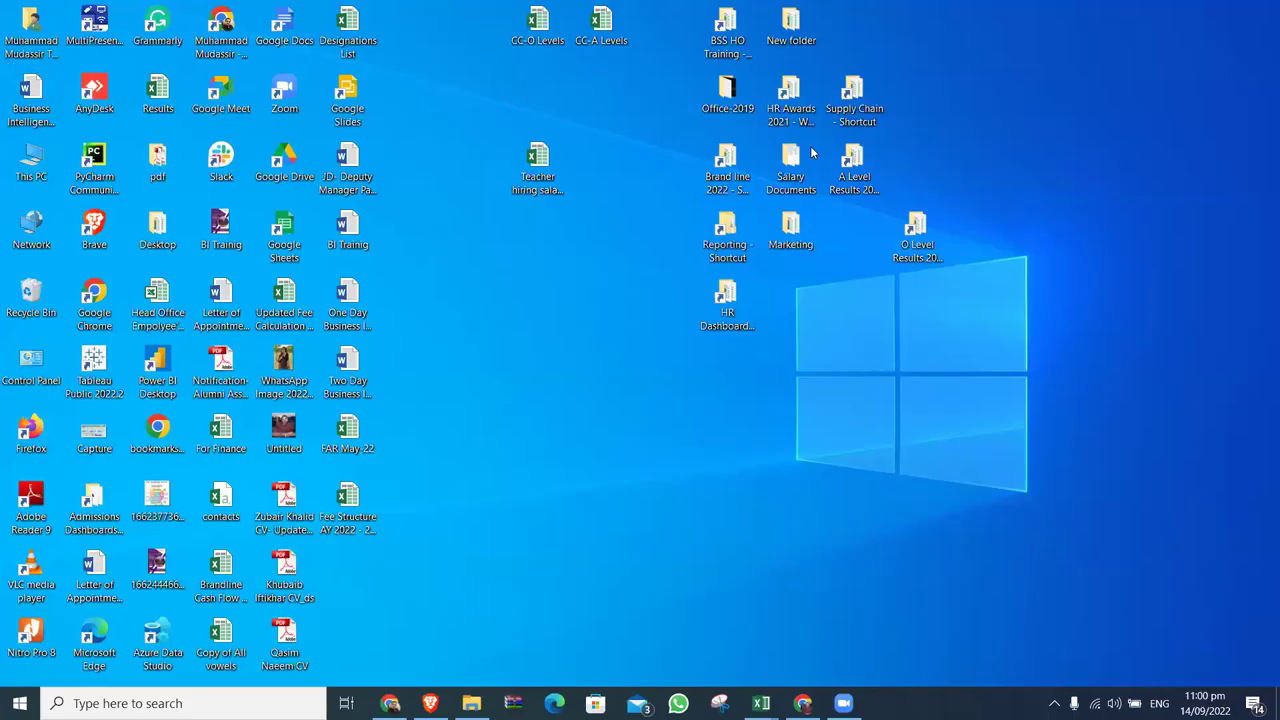
Open the Reporting folder from its desktop shortcut in a maximized window.
{"action": "double_click", "coordinate": [32, 166]}
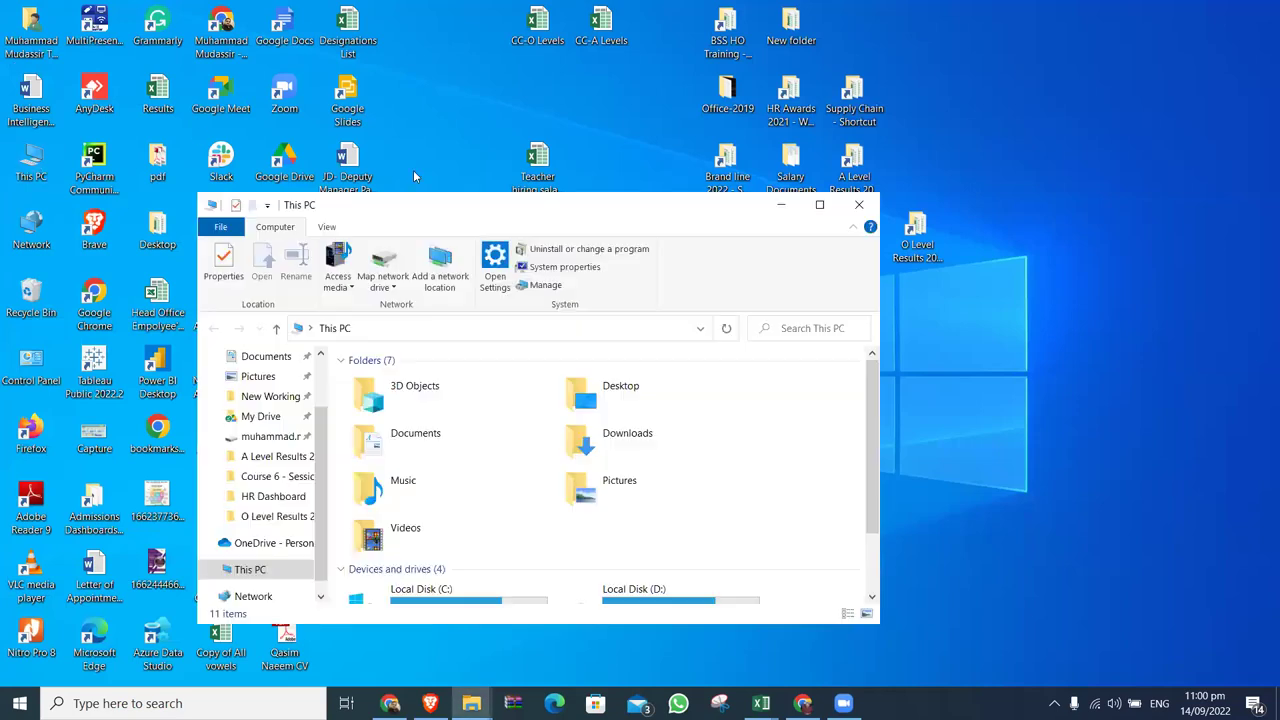
{"action": "left_click", "coordinate": [866, 205]}
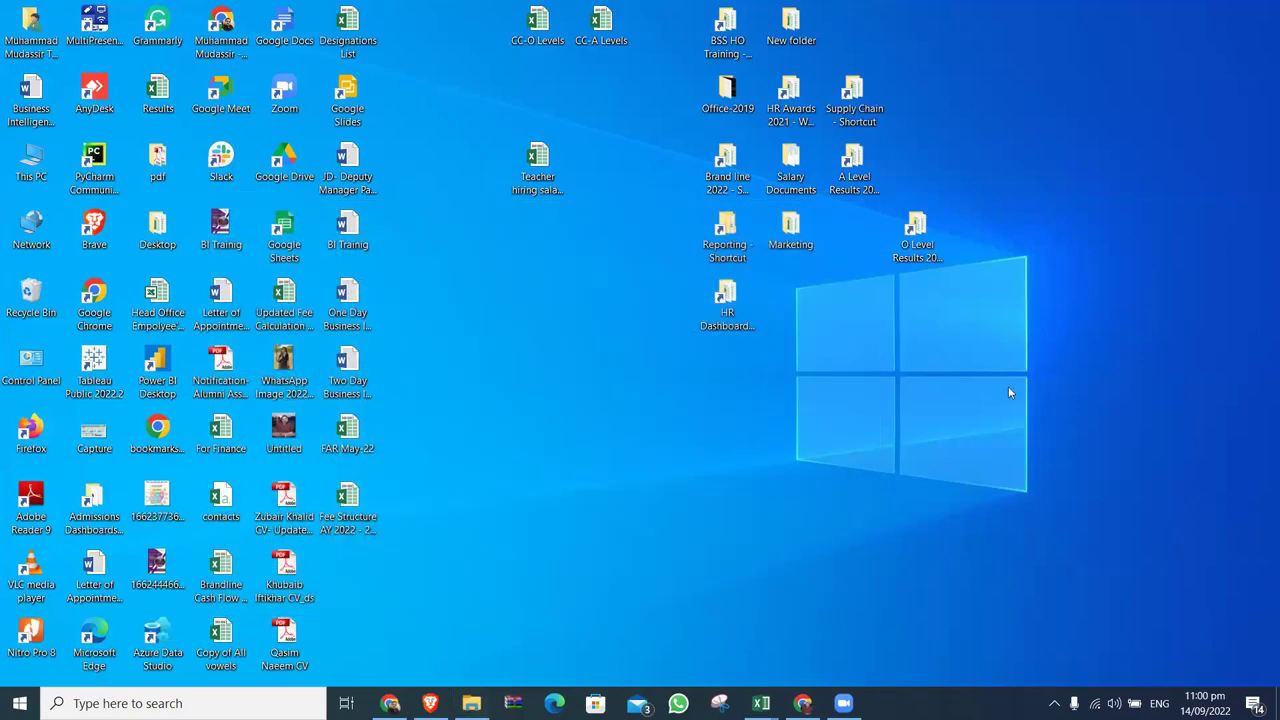
{"action": "double_click", "coordinate": [721, 222]}
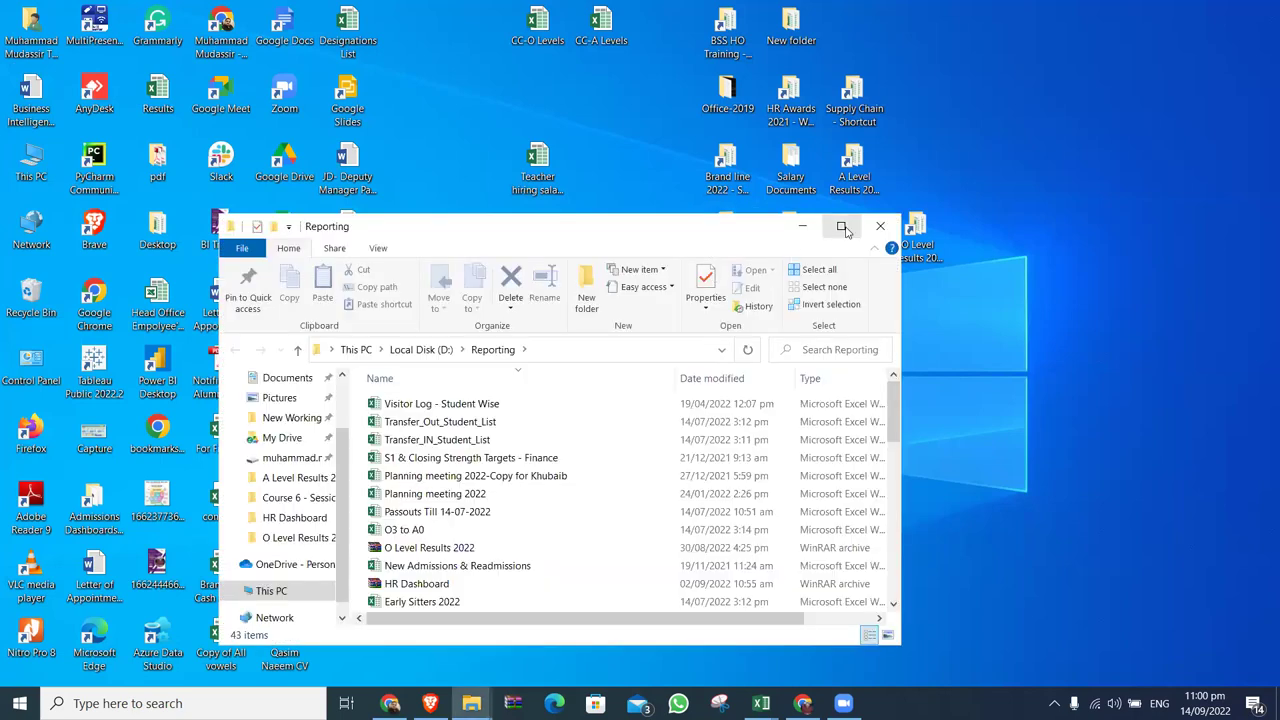
{"action": "left_click", "coordinate": [845, 226]}
Open the New Working folder inside Reporting.
{"action": "left_click", "coordinate": [331, 570]}
{"action": "scroll", "coordinate": [329, 575], "scroll_direction": "down", "scroll_amount": 5}
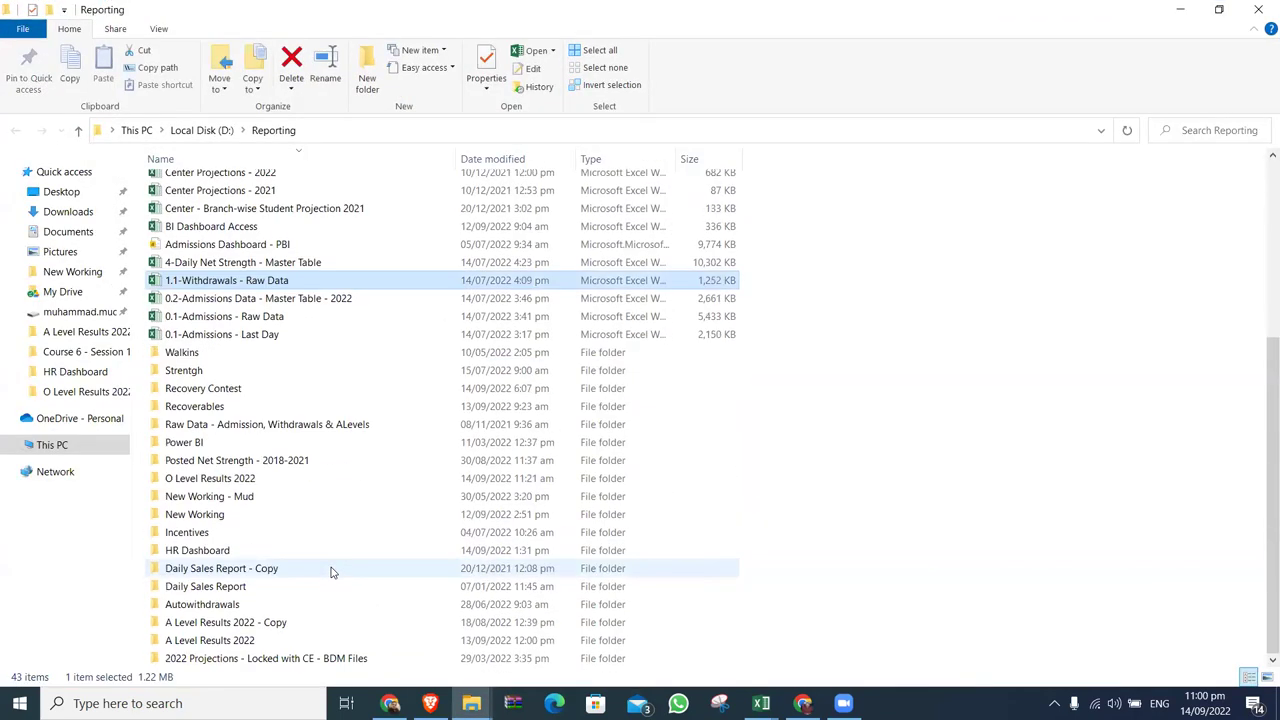
{"action": "double_click", "coordinate": [210, 514]}
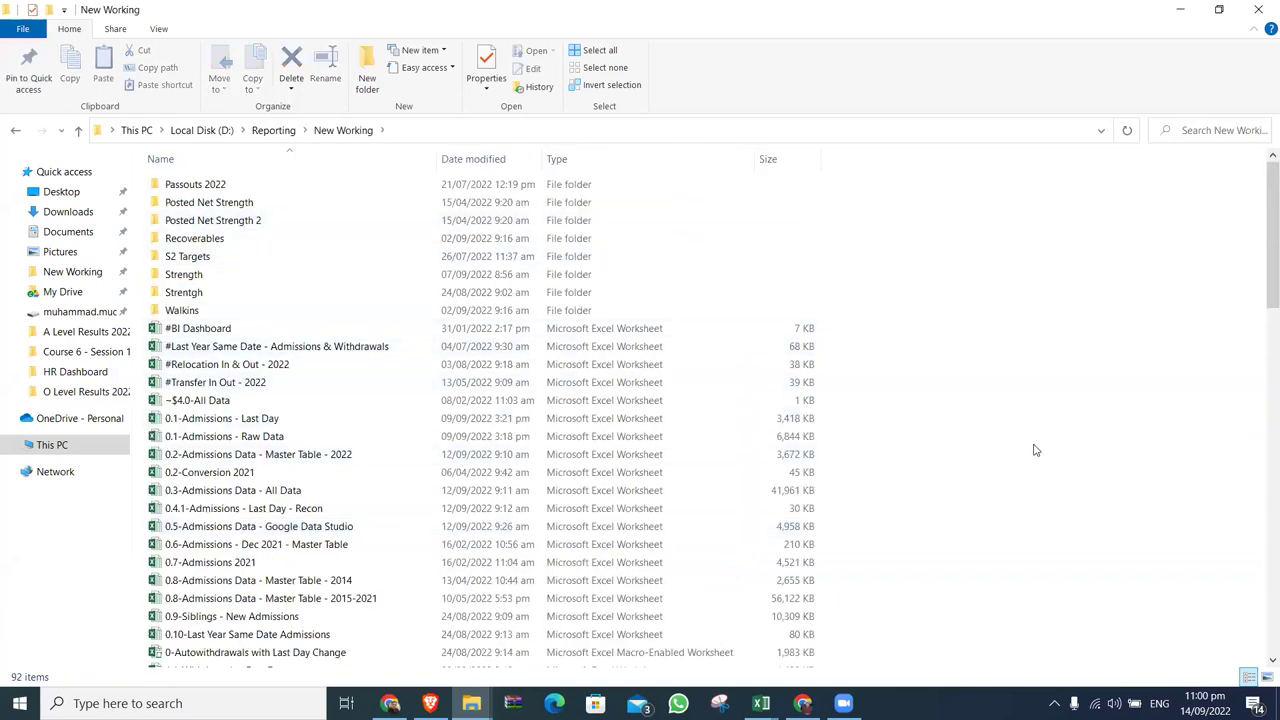
Select the #BI Dashboard file and the following files, then clear the selection and browse the list.
{"action": "left_click", "coordinate": [283, 334]}
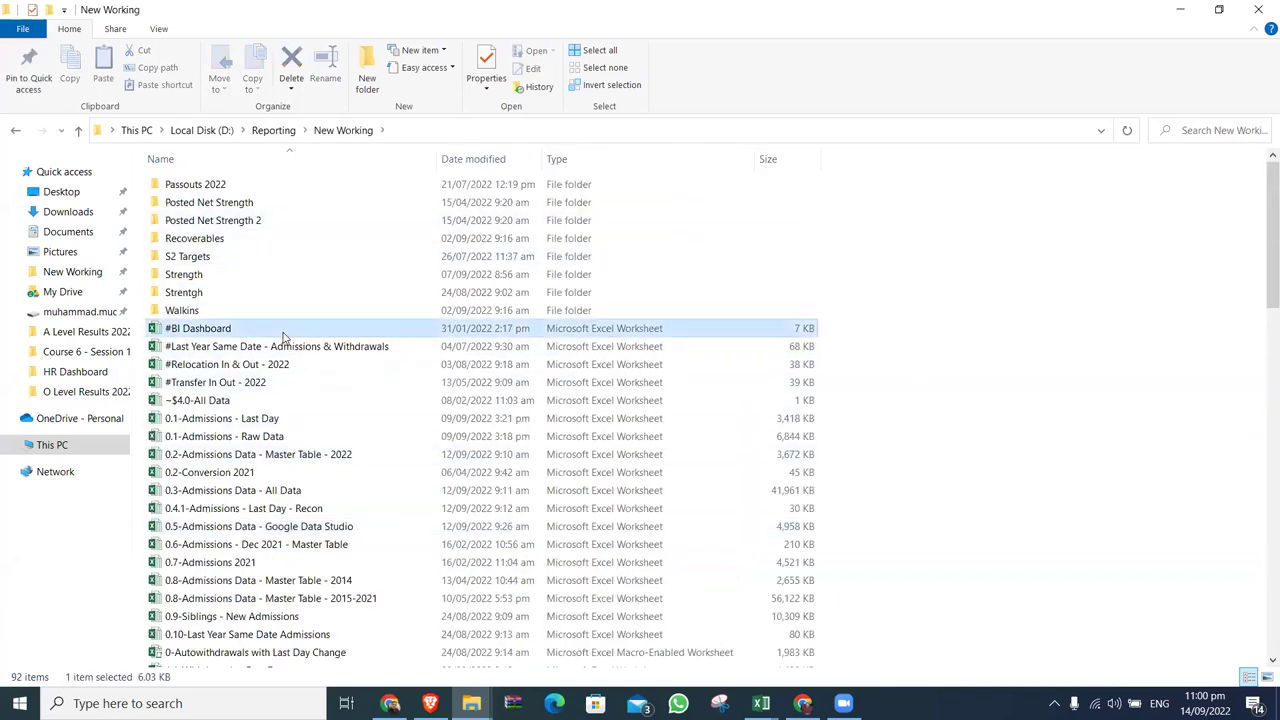
{"action": "key", "text": "shift+Down"}
{"action": "key", "text": "shift+Down"}
{"action": "key", "text": "shift+Down"}
{"action": "key", "text": "shift+Down"}
{"action": "key", "text": "shift+Down"}
{"action": "key", "text": "shift+Down"}
{"action": "key", "text": "shift+Down"}
{"action": "key", "text": "shift+Down"}
{"action": "key", "text": "shift+Down"}
{"action": "key", "text": "shift+Down"}
{"action": "key", "text": "shift+Down"}
{"action": "key", "text": "shift+Down"}
{"action": "key", "text": "shift+Down"}
{"action": "key", "text": "shift+Down"}
{"action": "key", "text": "shift+Down"}
{"action": "key", "text": "shift+Down"}
{"action": "key", "text": "shift+Down"}
{"action": "key", "text": "shift+Down"}
{"action": "key", "text": "shift+Down"}
{"action": "key", "text": "shift+Down"}
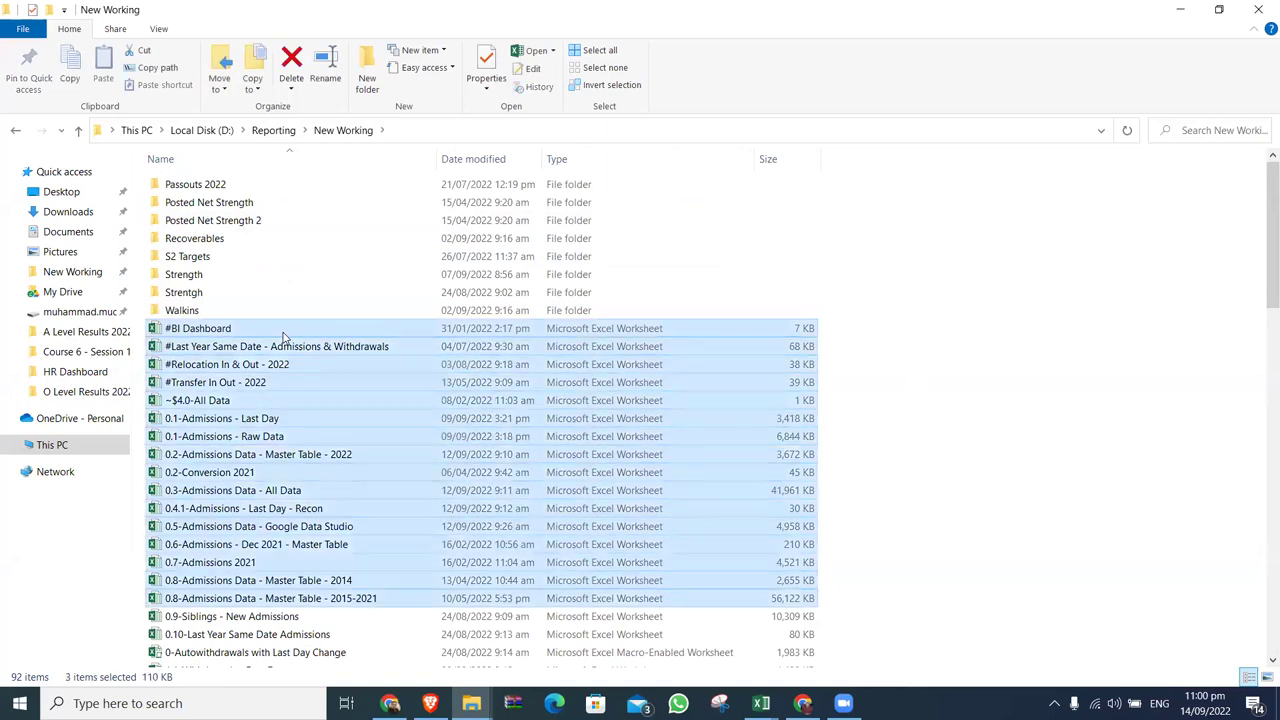
{"action": "key", "text": "shift+Down"}
{"action": "key", "text": "shift+Down"}
{"action": "key", "text": "shift+Down"}
{"action": "key", "text": "shift+Down"}
{"action": "key", "text": "shift+Down"}
{"action": "key", "text": "shift+Down"}
{"action": "key", "text": "shift+Down"}
{"action": "key", "text": "shift+Down"}
{"action": "key", "text": "shift+Down"}
{"action": "key", "text": "shift+Down"}
{"action": "key", "text": "shift+Down"}
{"action": "key", "text": "shift+Down"}
{"action": "key", "text": "shift+Down"}
{"action": "key", "text": "shift+Down"}
{"action": "key", "text": "shift+Down"}
{"action": "key", "text": "shift+Down"}
{"action": "key", "text": "shift+Down"}
{"action": "key", "text": "shift+Down"}
{"action": "key", "text": "shift+Down"}
{"action": "key", "text": "shift+Down"}
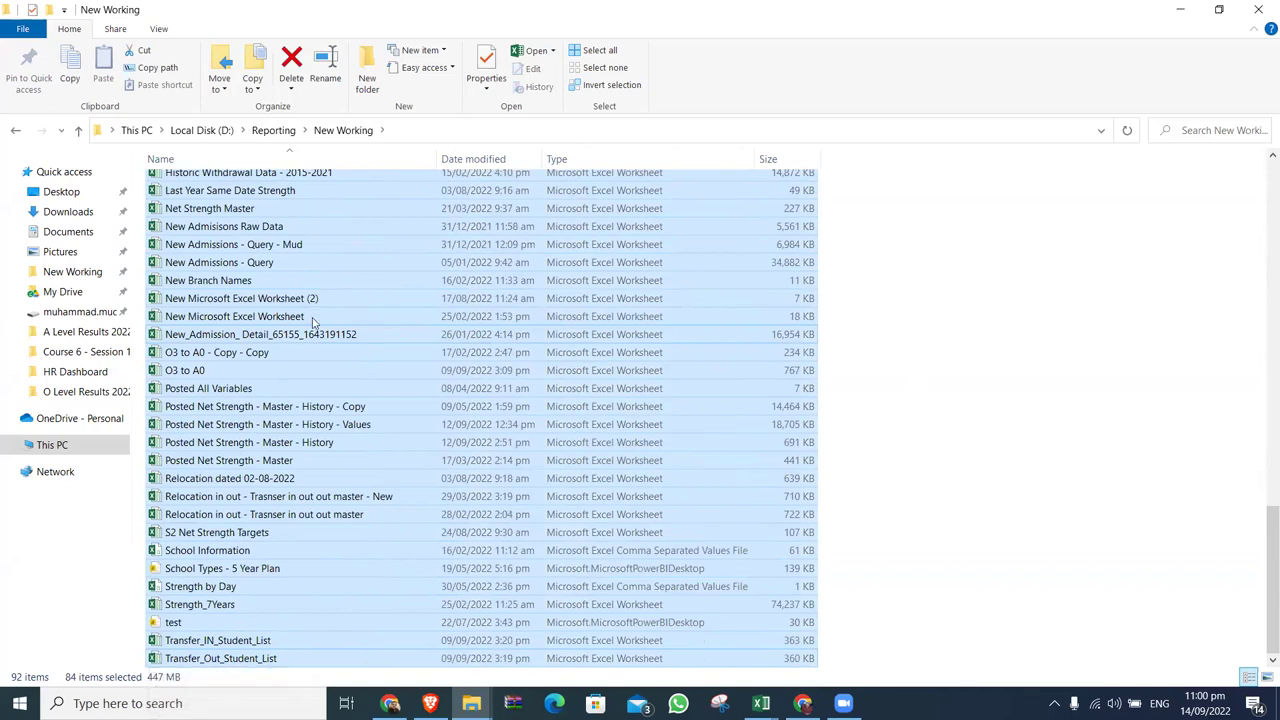
{"action": "left_click", "coordinate": [1150, 324]}
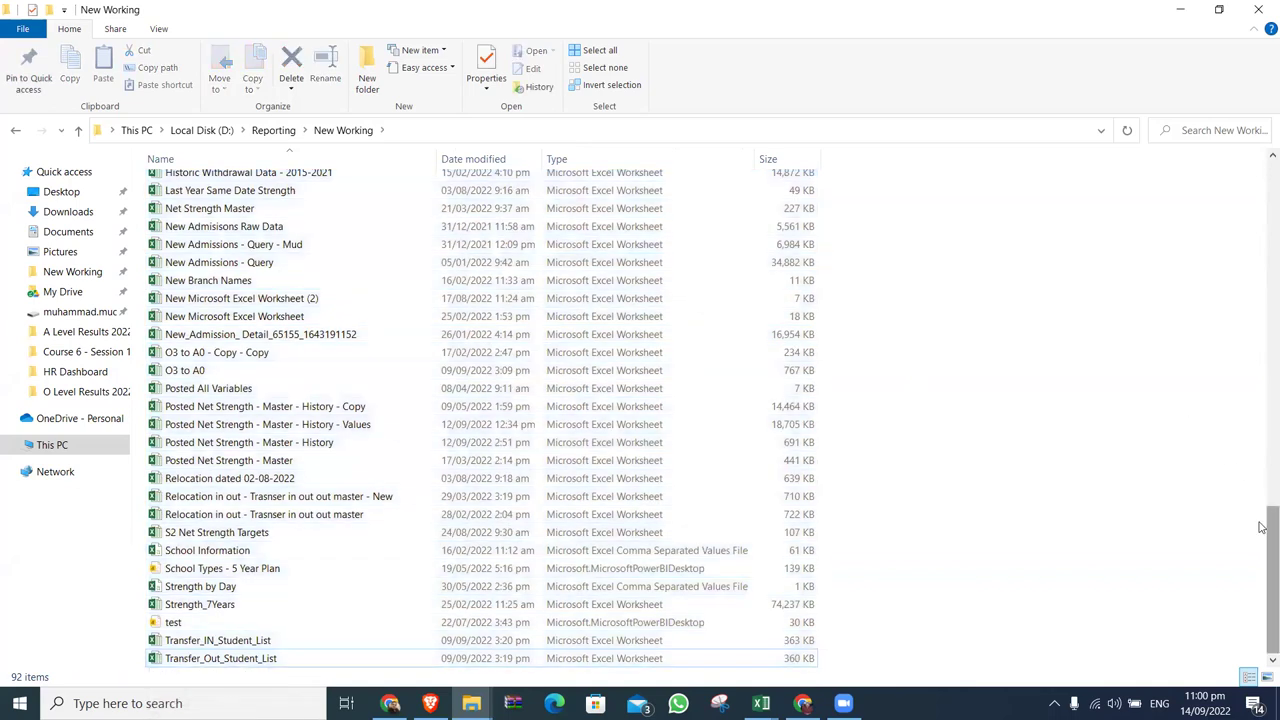
{"action": "scroll", "coordinate": [1262, 450], "scroll_direction": "up", "scroll_amount": 2}
{"action": "scroll", "coordinate": [1262, 450], "scroll_direction": "up", "scroll_amount": 7}
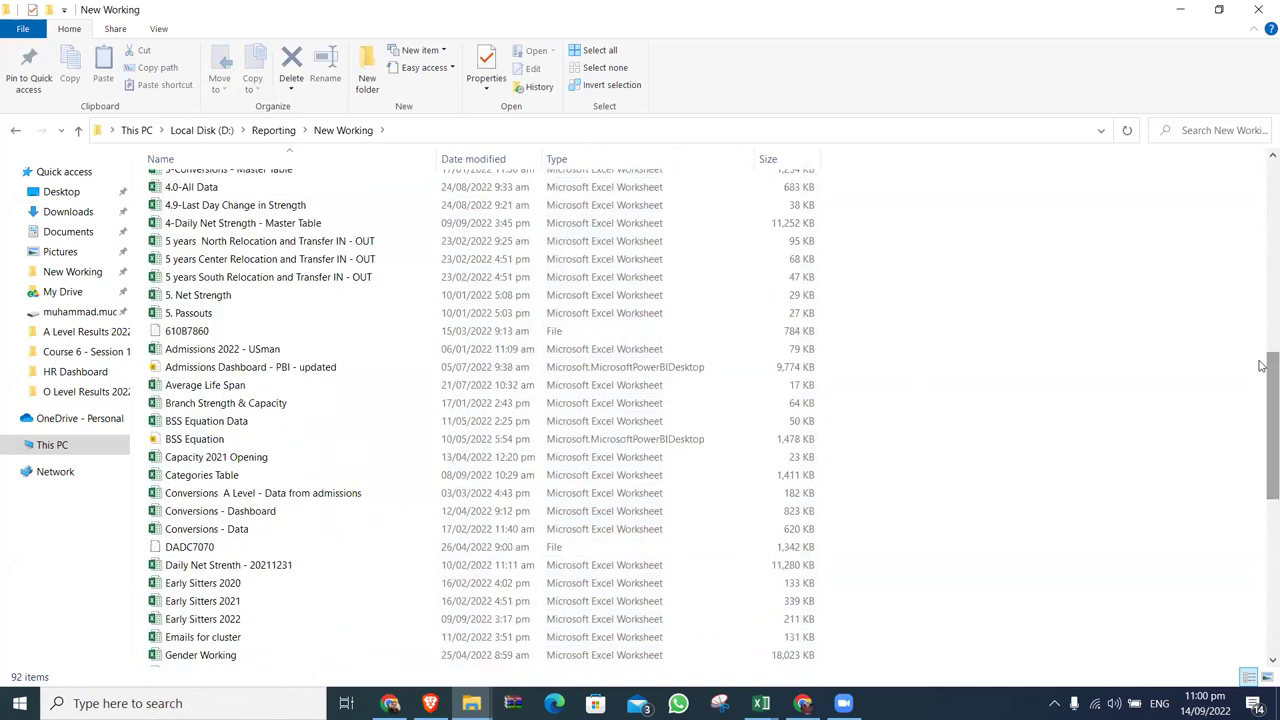
{"action": "scroll", "coordinate": [1262, 366], "scroll_direction": "up", "scroll_amount": 10}
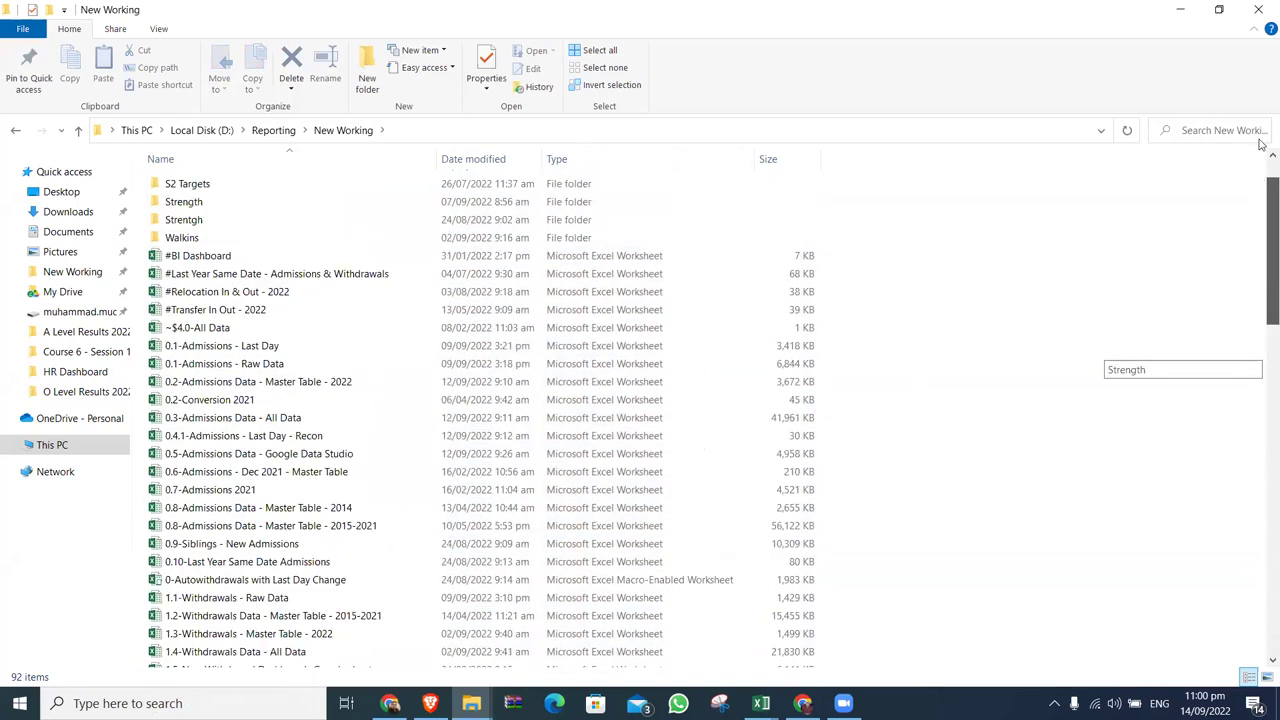
{"action": "scroll", "coordinate": [1262, 150], "scroll_direction": "down", "scroll_amount": 10}
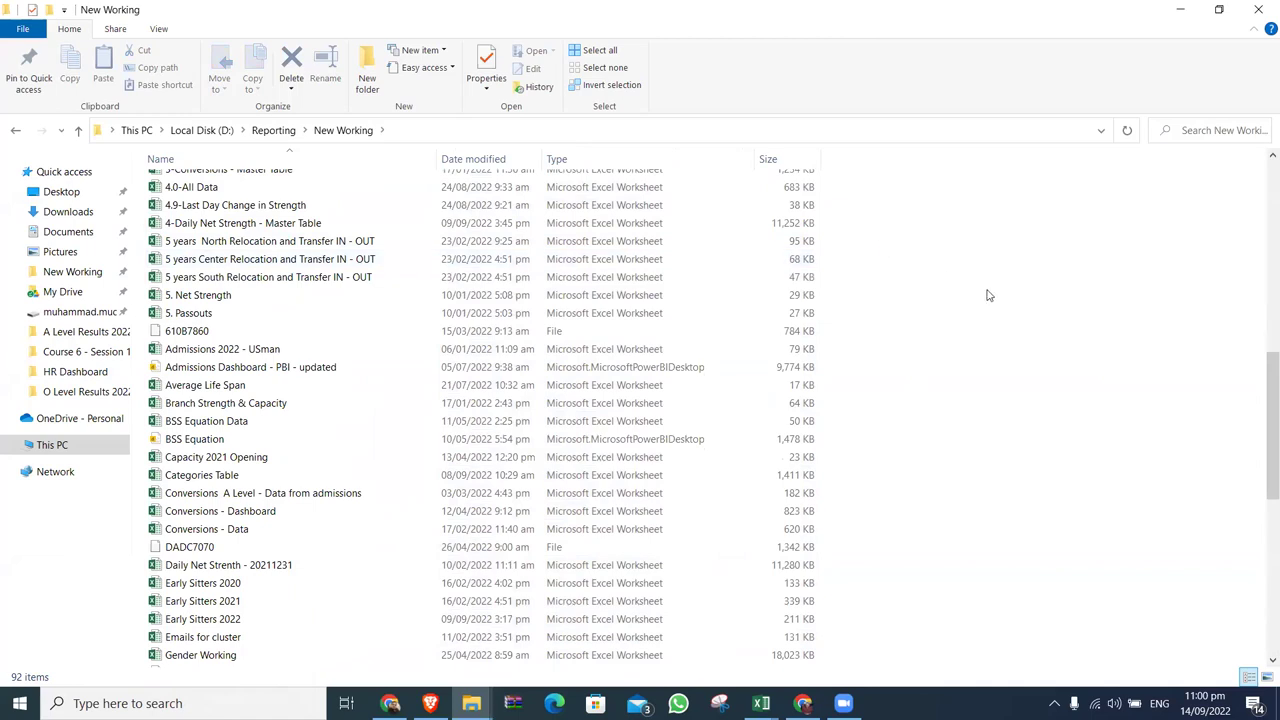
{"action": "scroll", "coordinate": [988, 295], "scroll_direction": "up", "scroll_amount": 7}
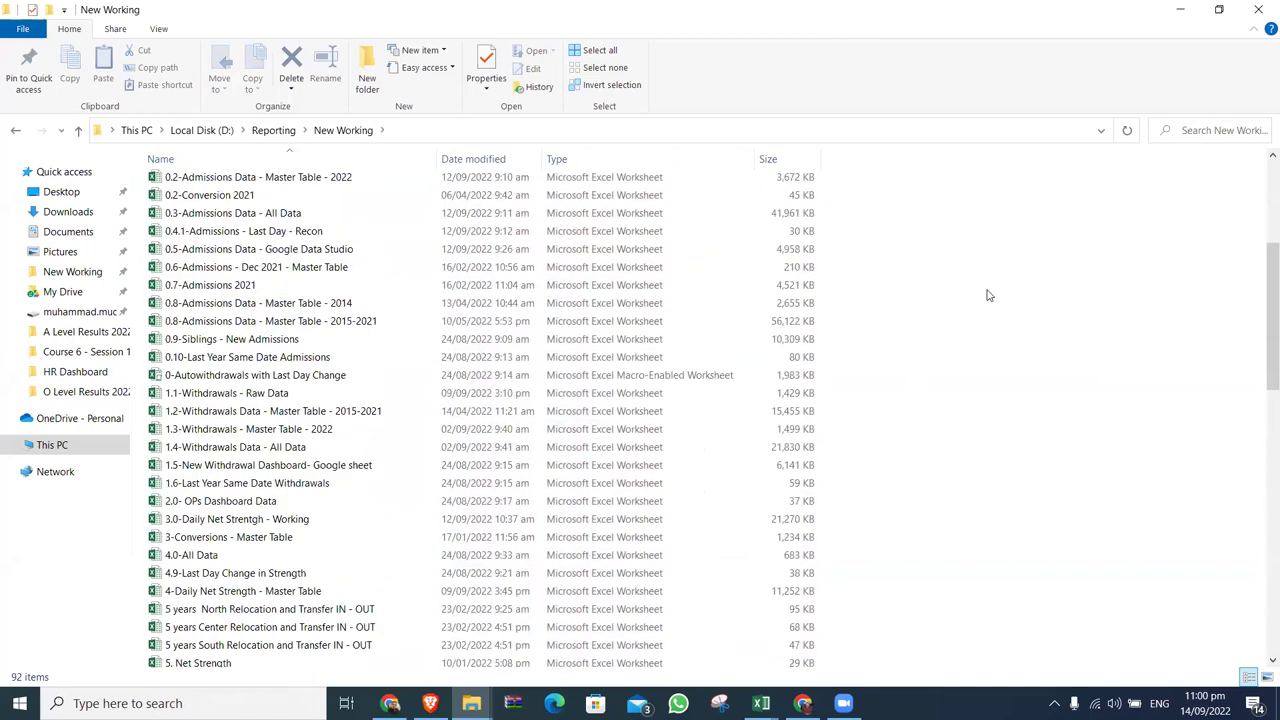
{"action": "scroll", "coordinate": [988, 295], "scroll_direction": "up", "scroll_amount": 4}
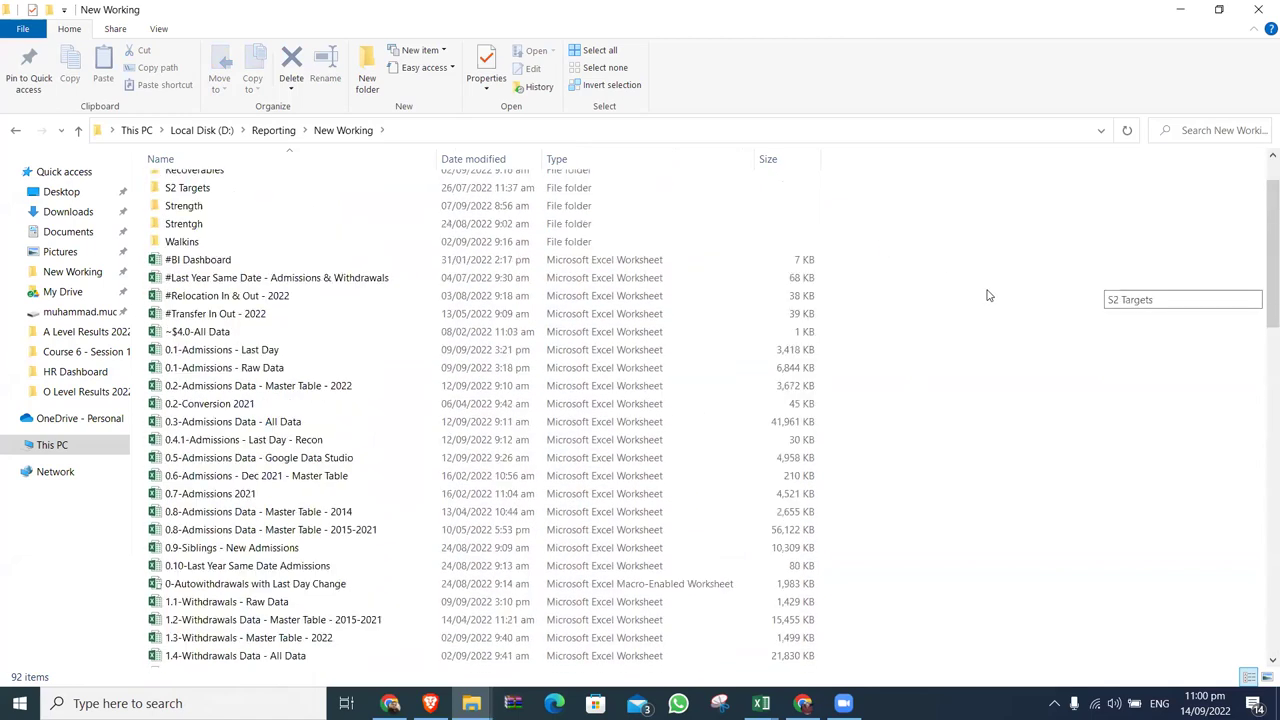
{"action": "scroll", "coordinate": [988, 295], "scroll_direction": "up", "scroll_amount": 1}
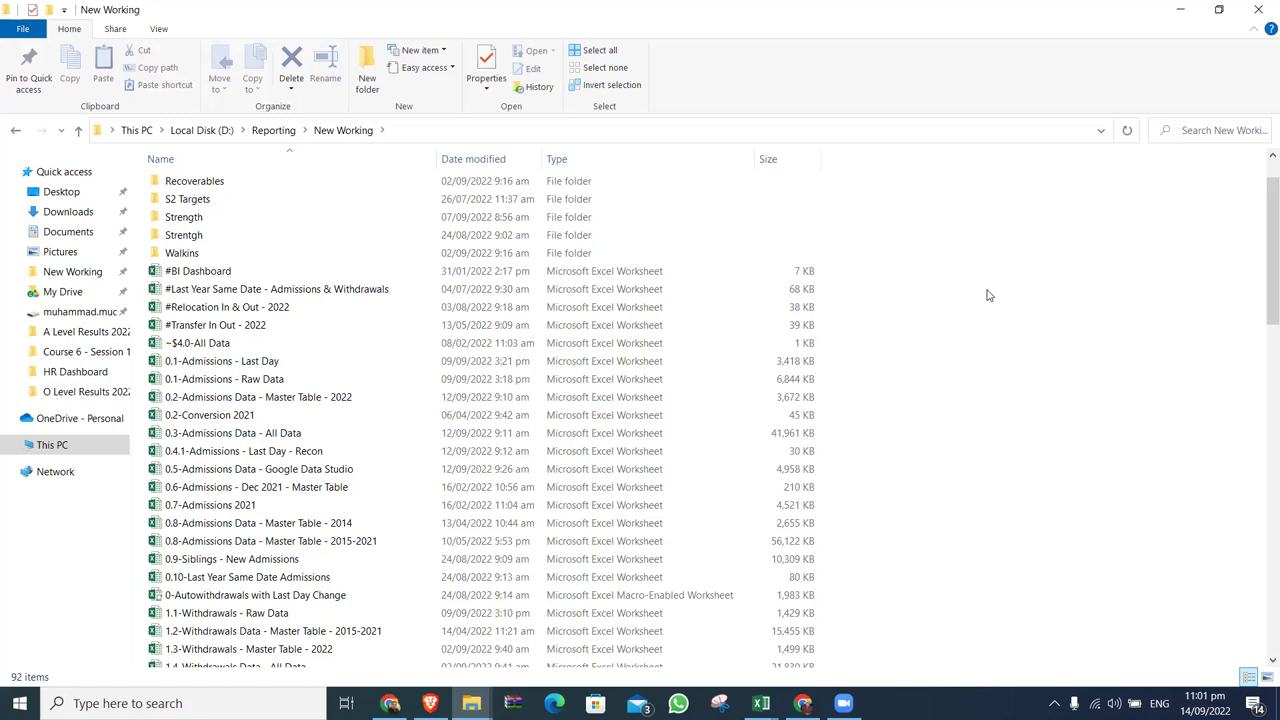
Open the Maven Airlines Challenge bookmark in a new window under another Chrome profile.
{"action": "left_click", "coordinate": [803, 703]}
{"action": "left_click", "coordinate": [1235, 43]}
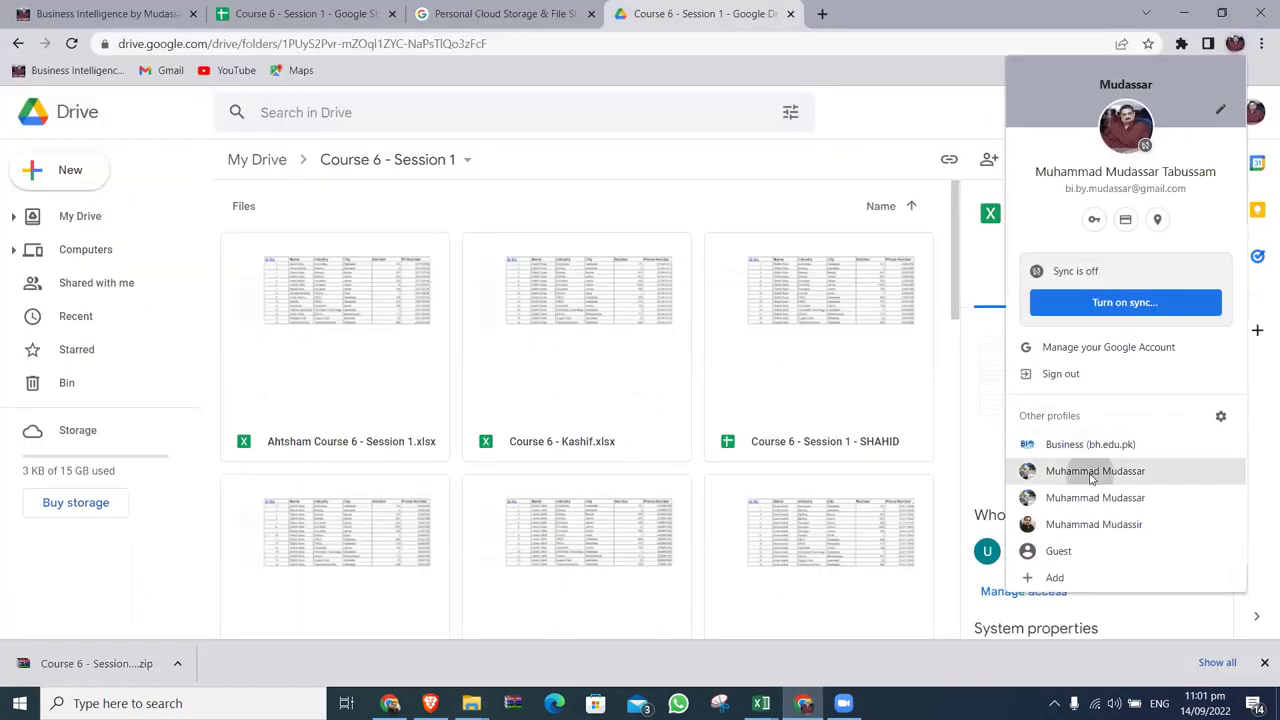
{"action": "left_click", "coordinate": [1095, 471]}
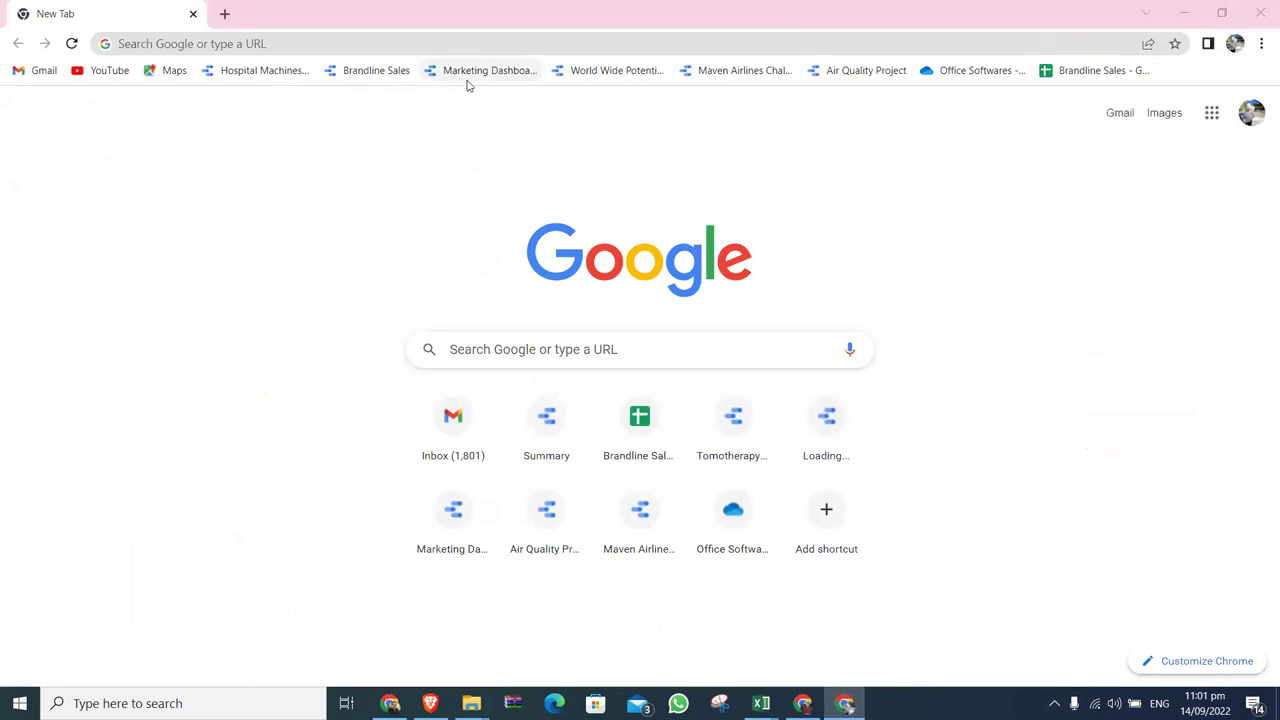
{"action": "left_click", "coordinate": [731, 74]}
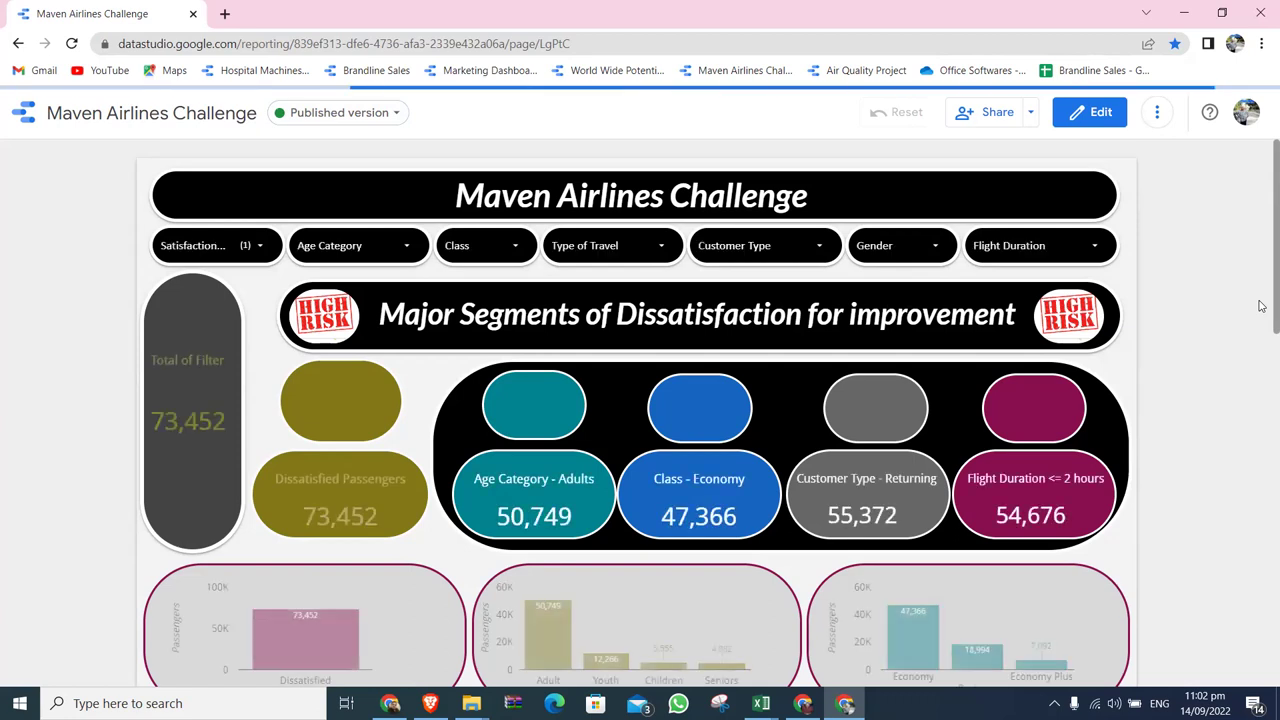
{"action": "left_click", "coordinate": [1157, 112]}
{"action": "left_click", "coordinate": [1213, 251]}
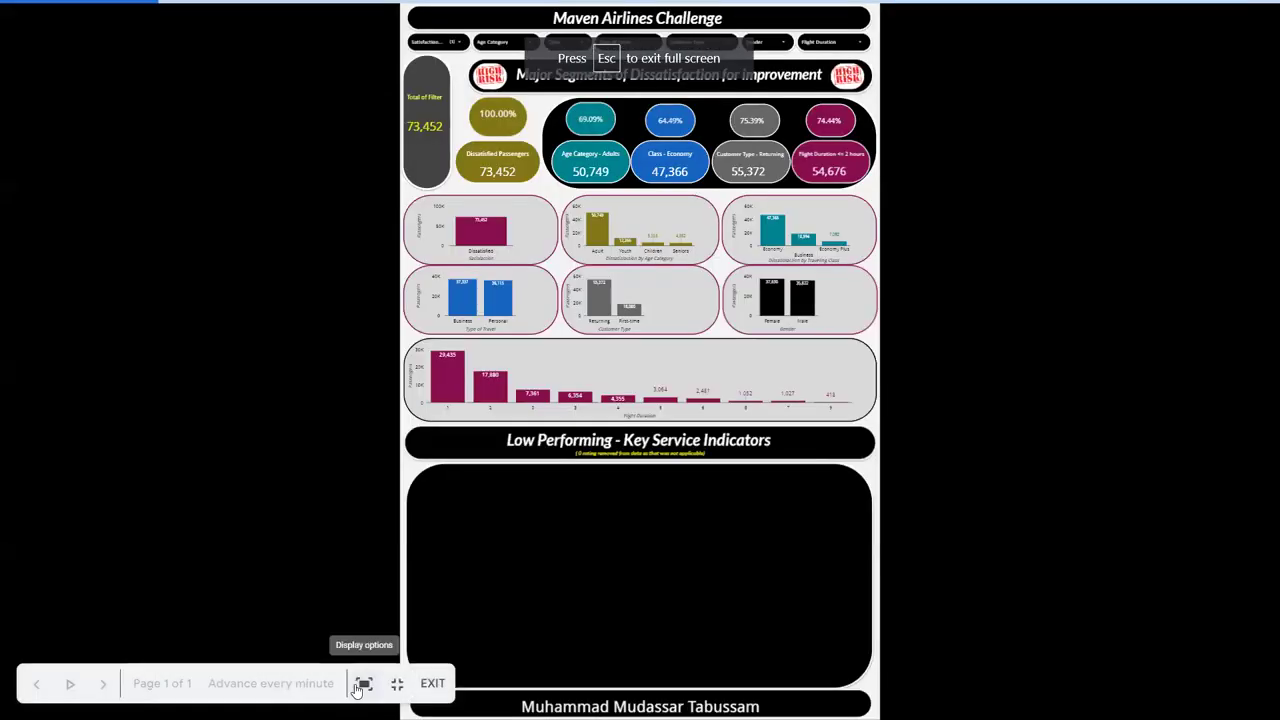
{"action": "left_click", "coordinate": [357, 686]}
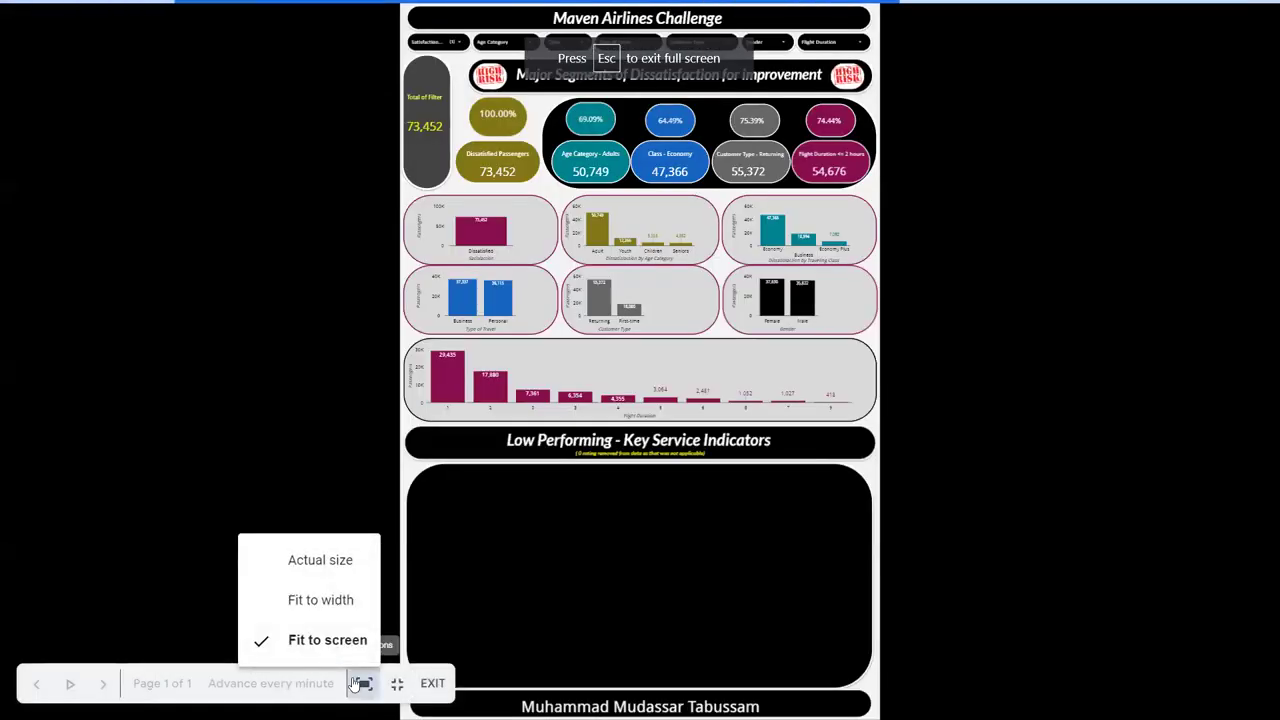
{"action": "left_click", "coordinate": [335, 601]}
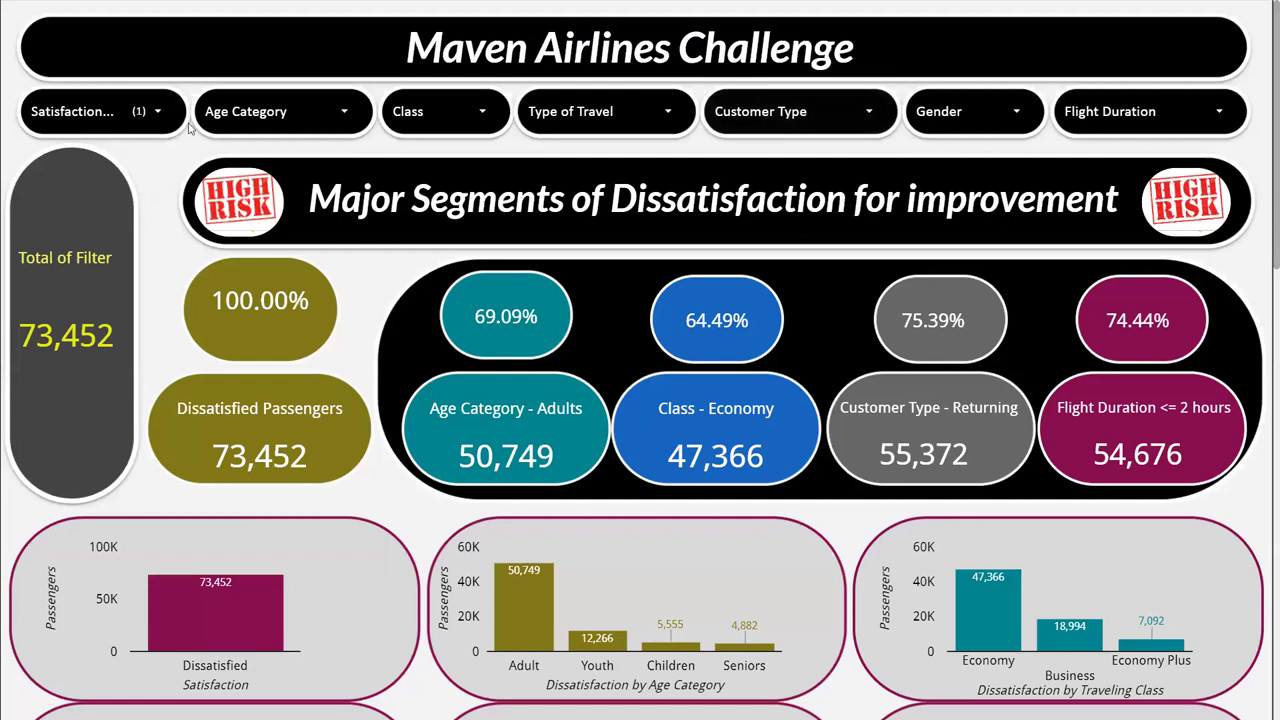
{"action": "left_click", "coordinate": [343, 113]}
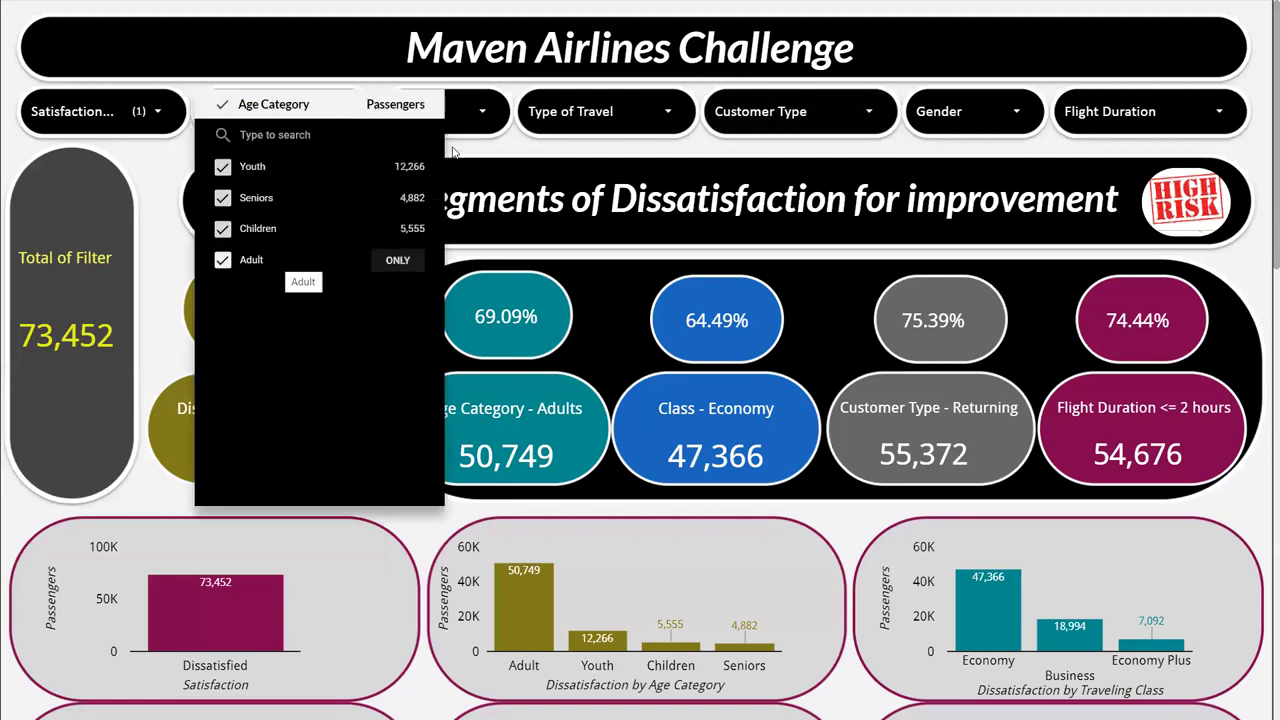
{"action": "left_click", "coordinate": [512, 120]}
{"action": "left_click", "coordinate": [490, 118]}
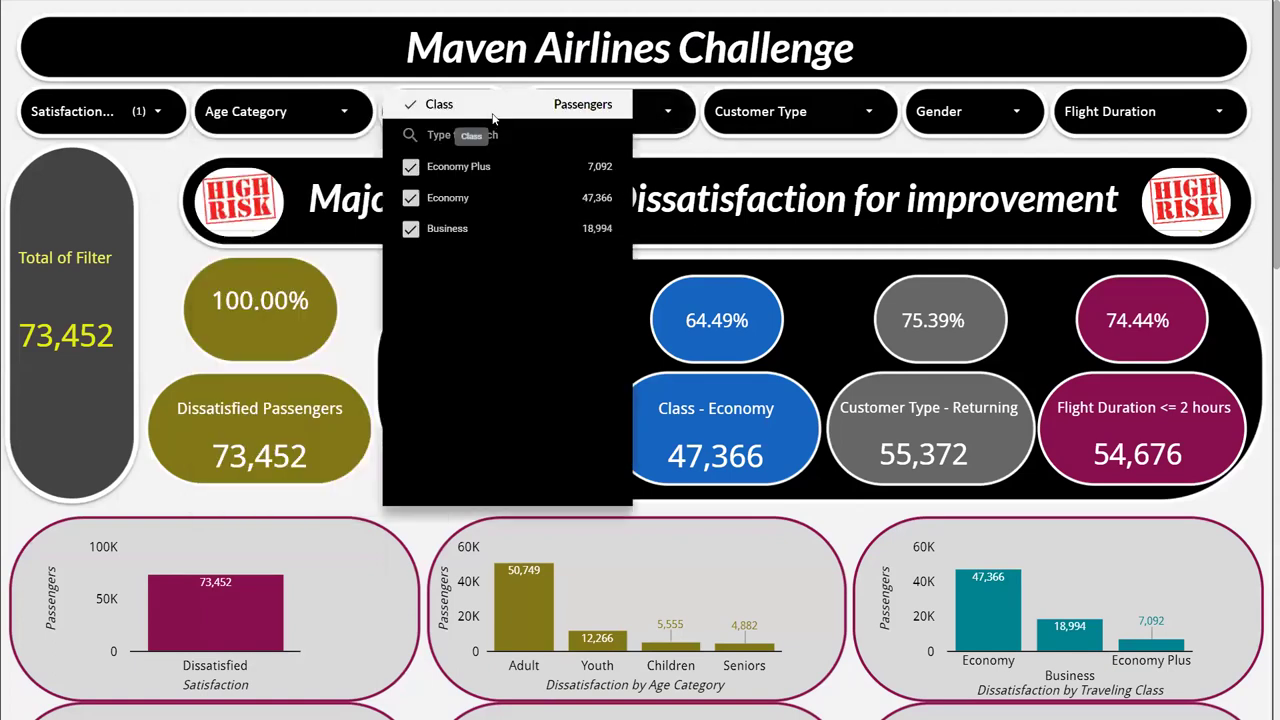
{"action": "left_click", "coordinate": [679, 117]}
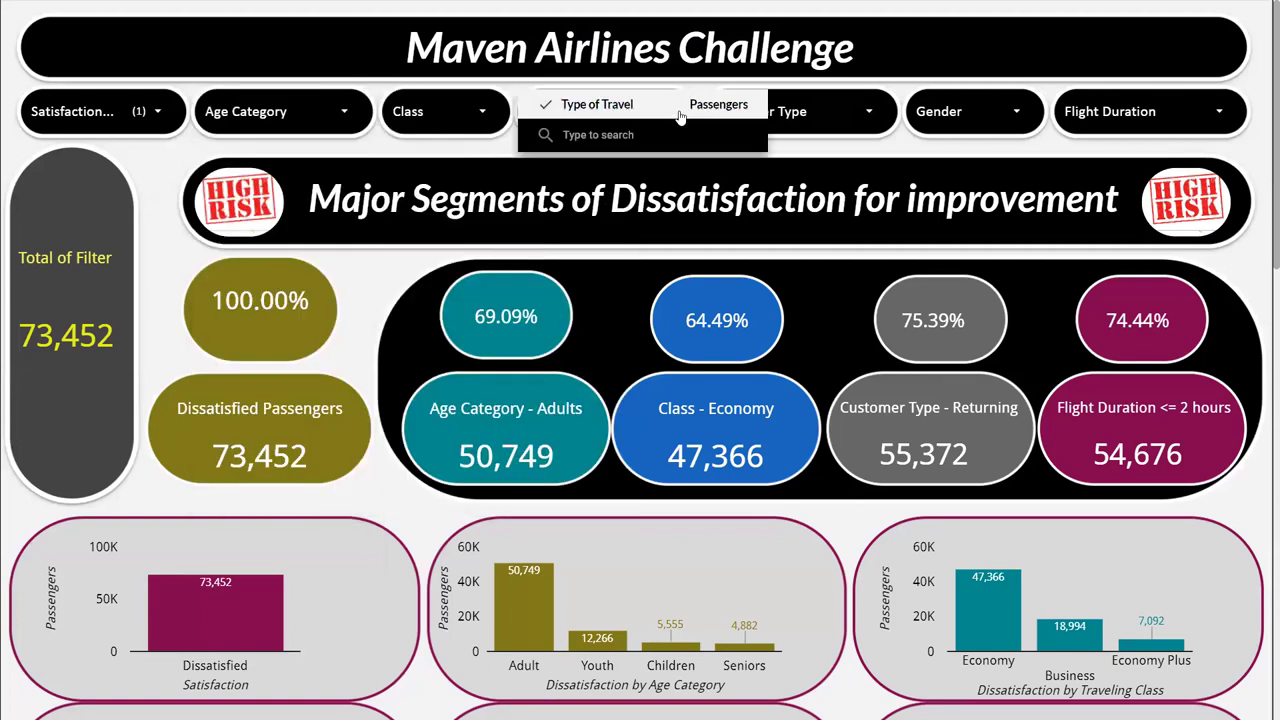
{"action": "left_click", "coordinate": [828, 122]}
{"action": "left_click", "coordinate": [828, 122]}
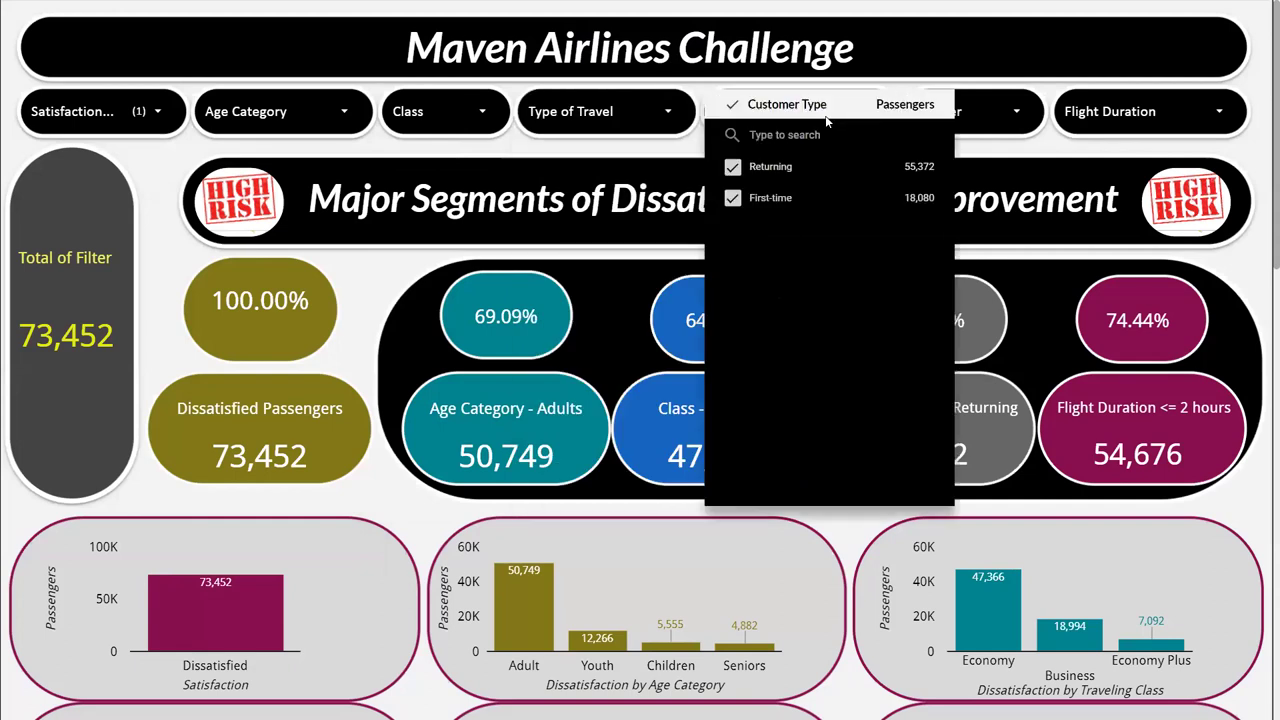
{"action": "left_click", "coordinate": [1008, 117]}
{"action": "left_click", "coordinate": [1006, 118]}
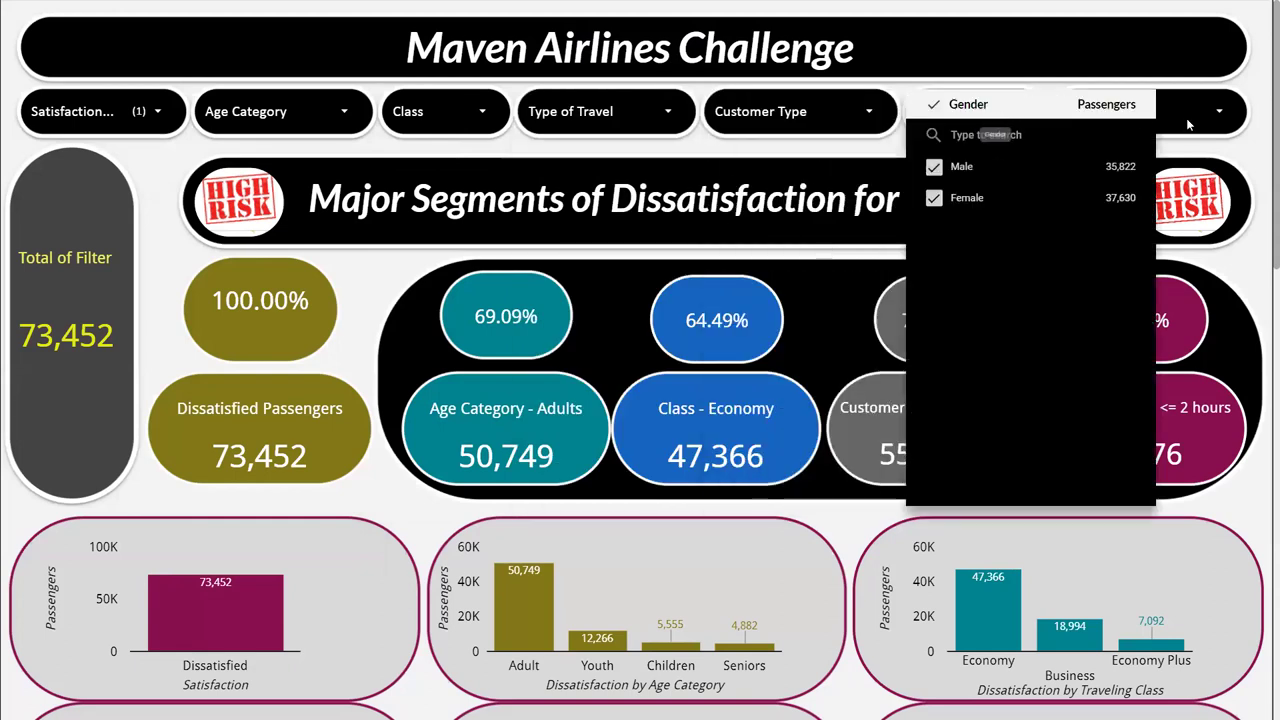
{"action": "left_click", "coordinate": [1191, 120]}
{"action": "left_click", "coordinate": [1191, 120]}
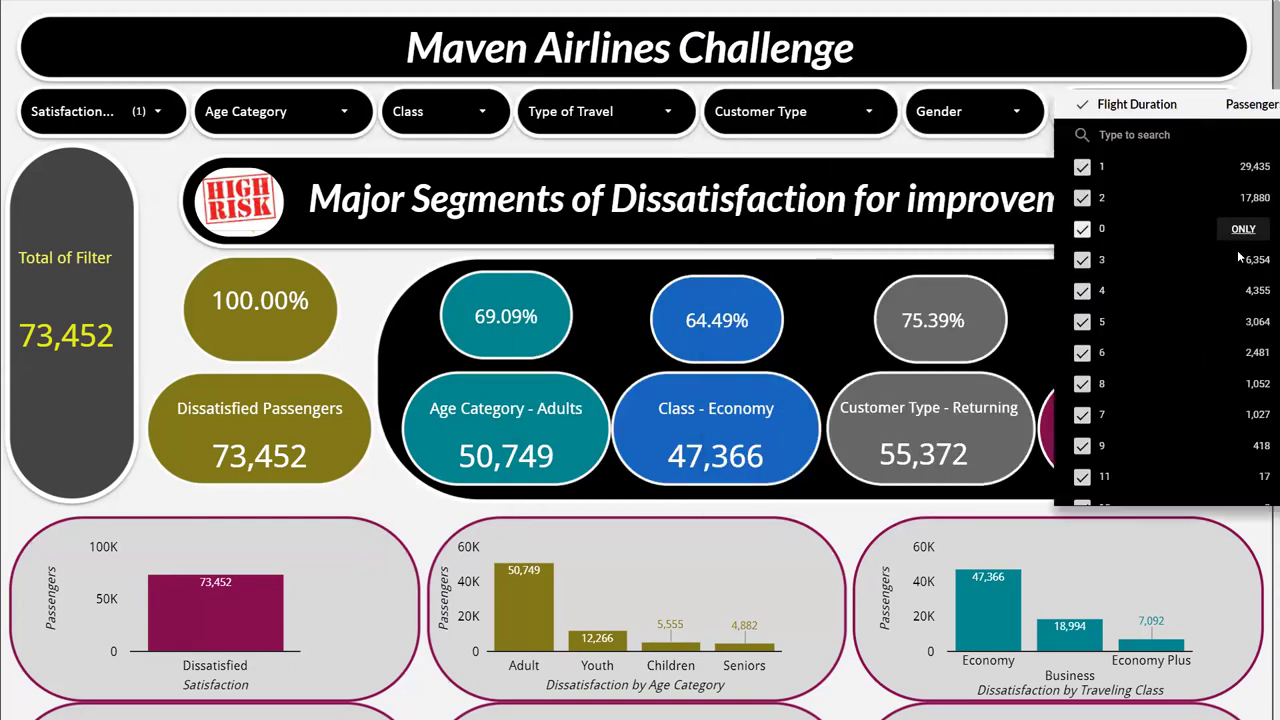
{"action": "left_click", "coordinate": [1262, 32]}
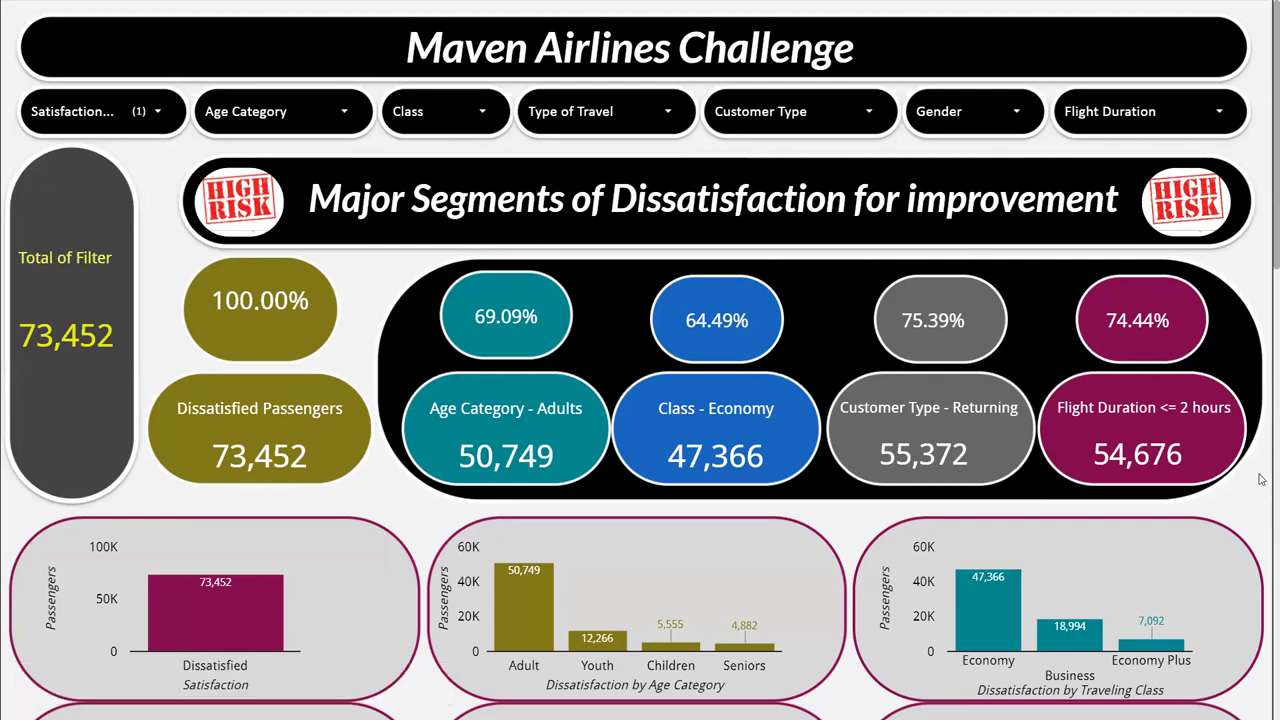
Cross-filter the dashboard on the Adult age-category bar, bringing dissatisfied passengers to 50,749.
{"action": "scroll", "coordinate": [1262, 480], "scroll_direction": "down", "scroll_amount": 2}
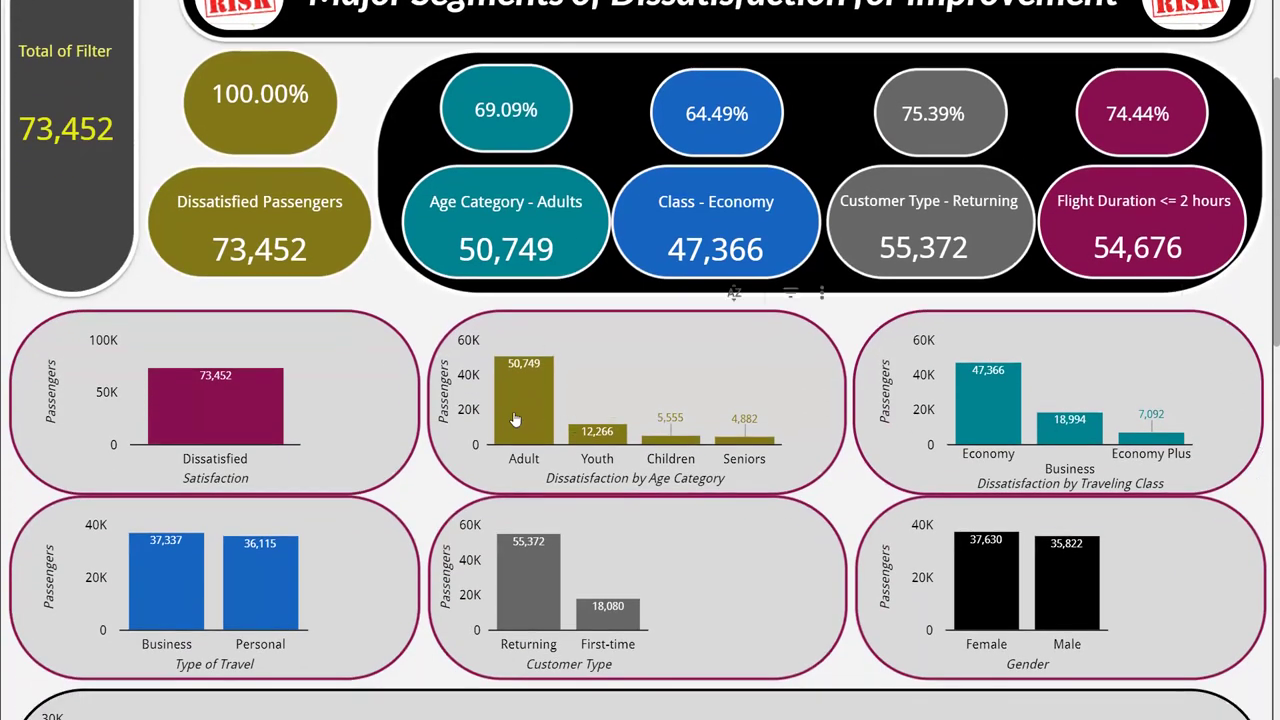
{"action": "mouse_move", "coordinate": [515, 418]}
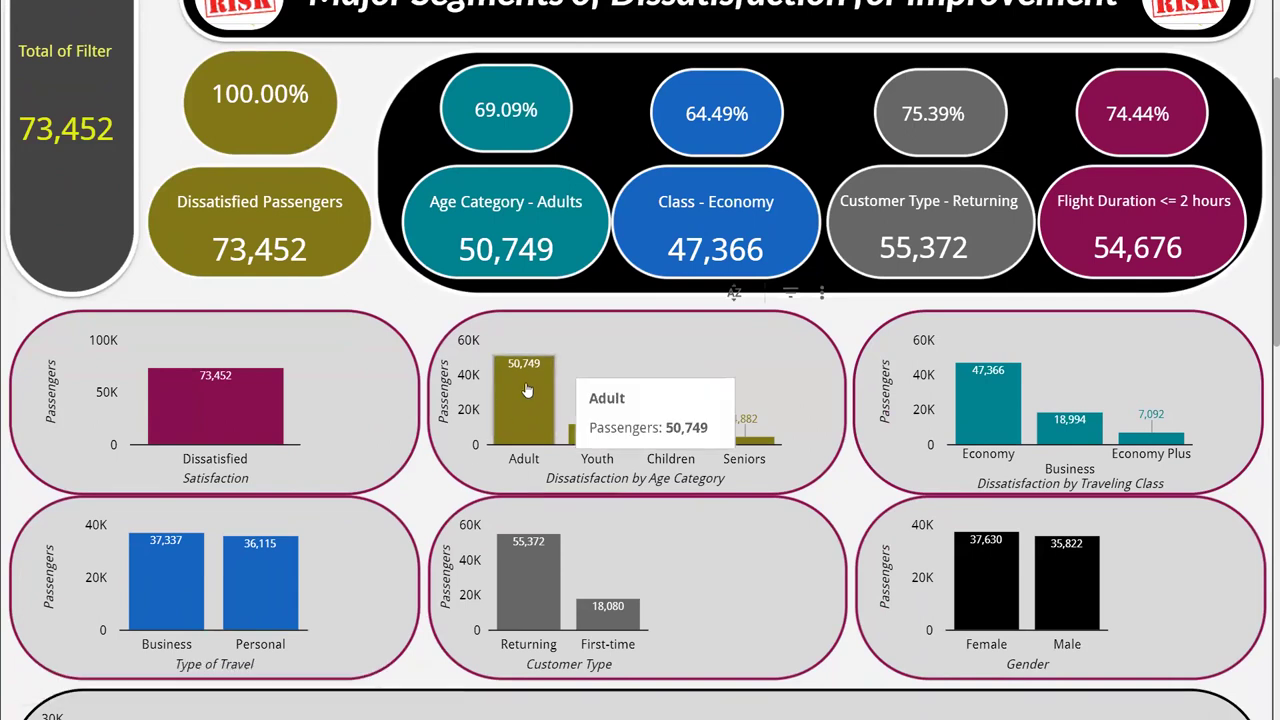
{"action": "left_click", "coordinate": [527, 390]}
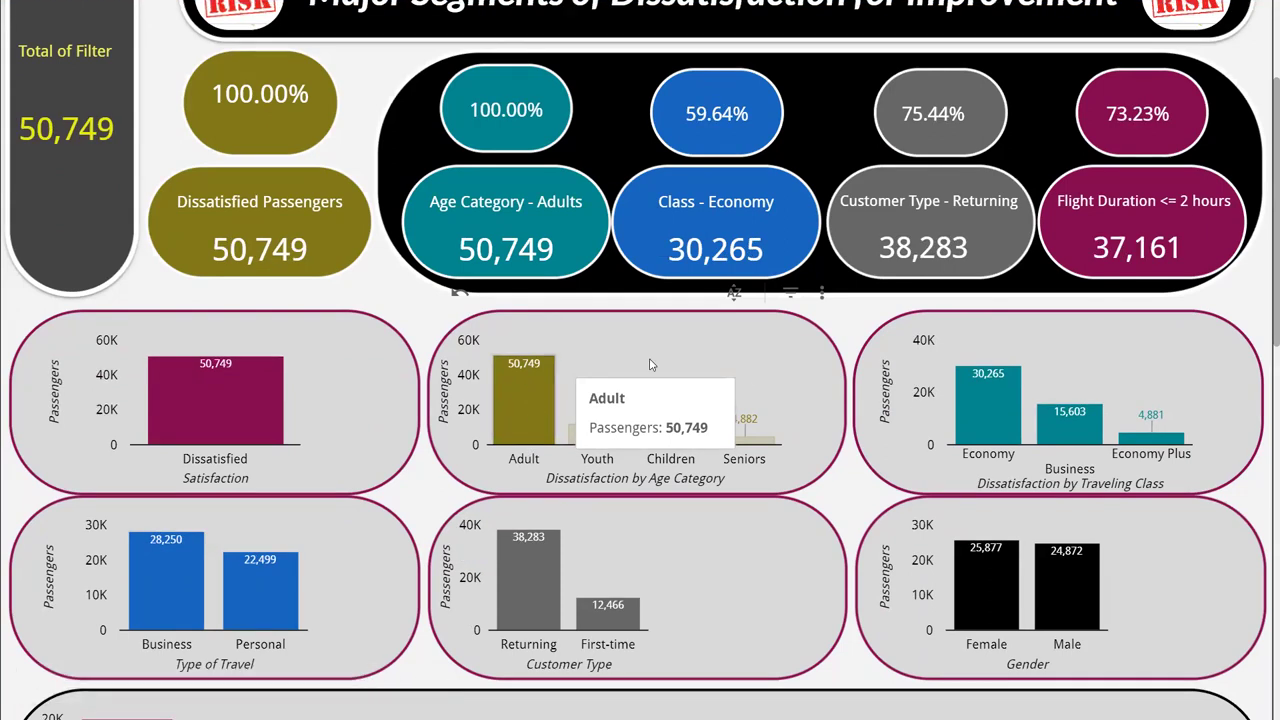
{"action": "mouse_move", "coordinate": [1262, 312]}
{"action": "left_mouse_down"}
{"action": "mouse_move", "coordinate": [1262, 673]}
{"action": "mouse_move", "coordinate": [1262, 290]}
{"action": "left_mouse_up"}
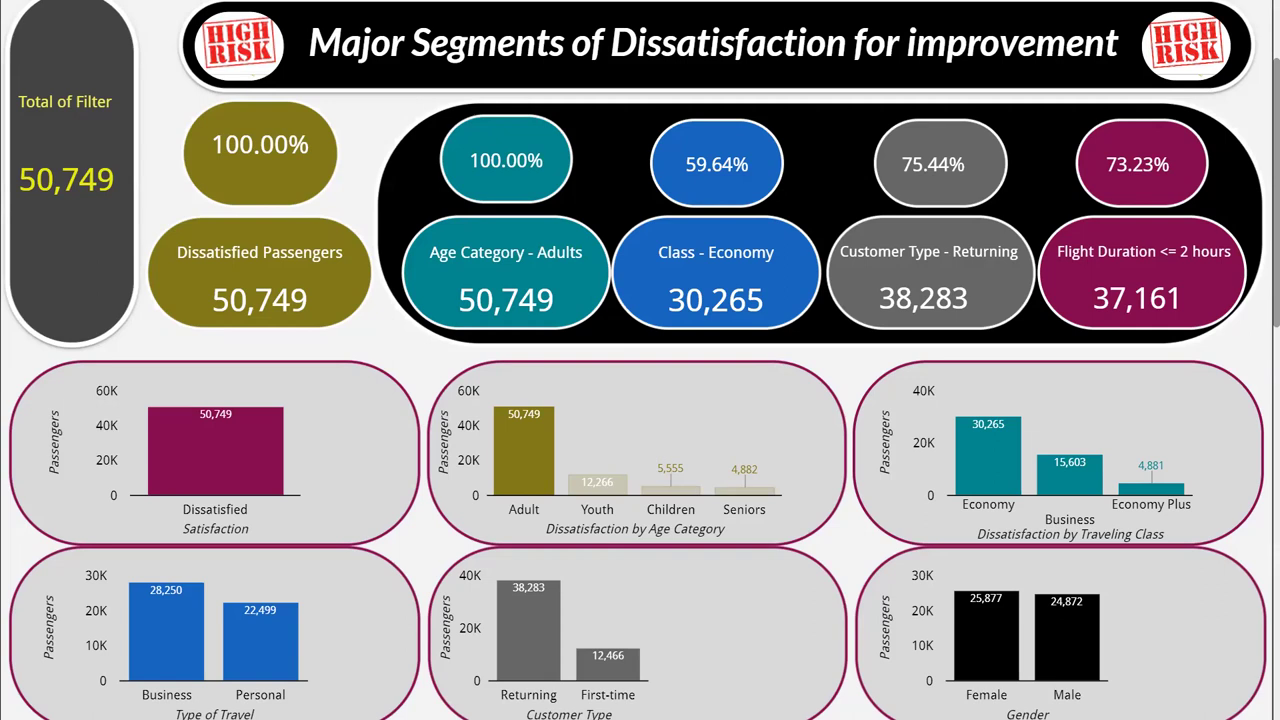
Exit full-screen view and start Schedule email delivery from the Share menu.
{"action": "key", "text": "Escape"}
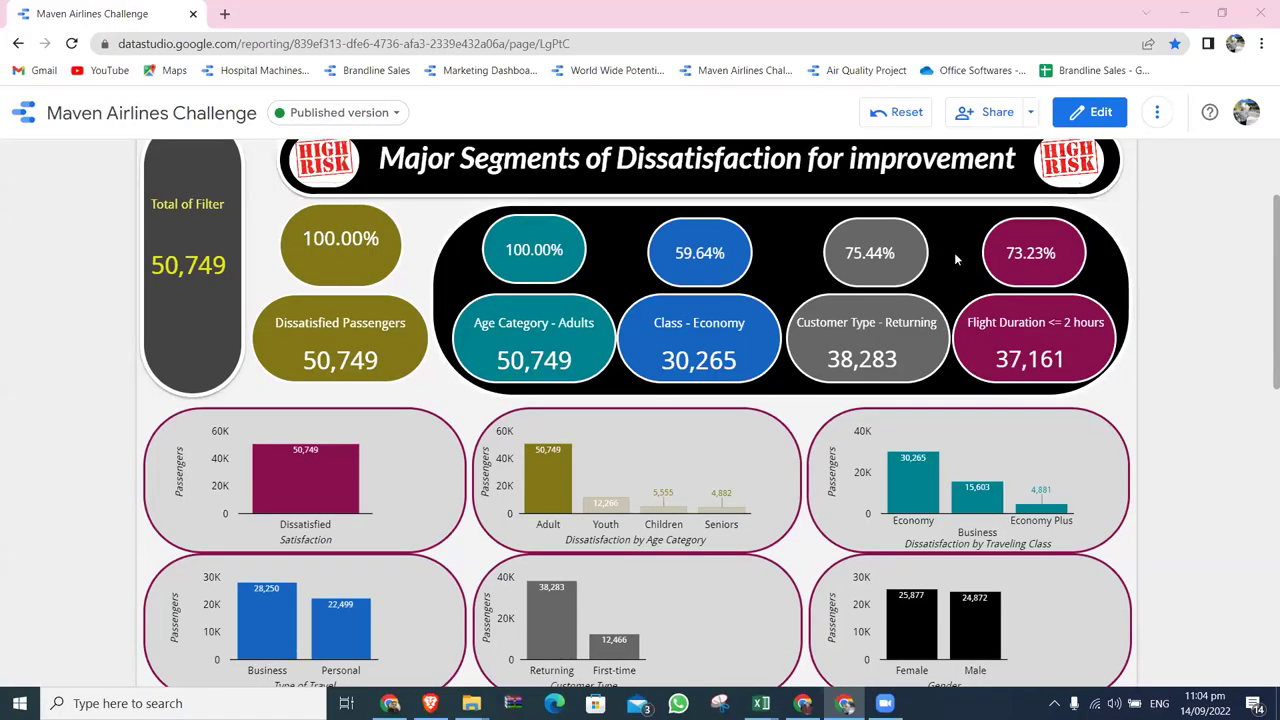
{"action": "left_click", "coordinate": [1030, 112]}
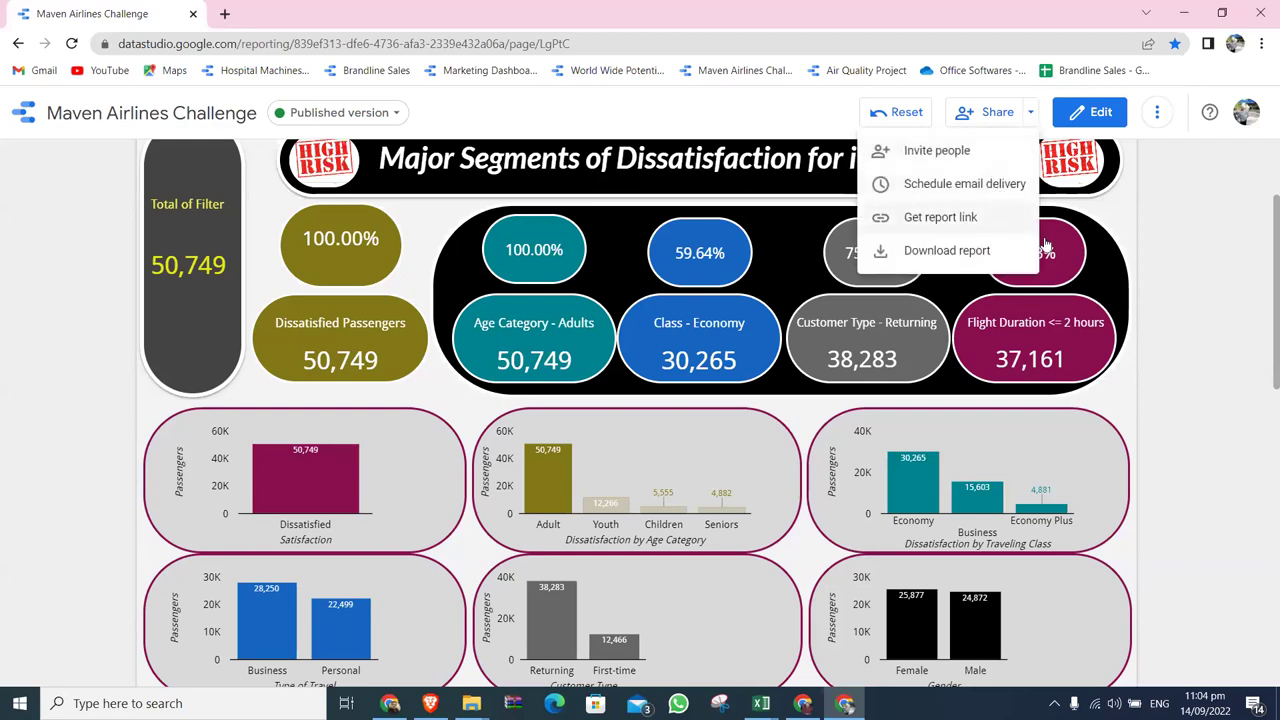
{"action": "left_click", "coordinate": [973, 190]}
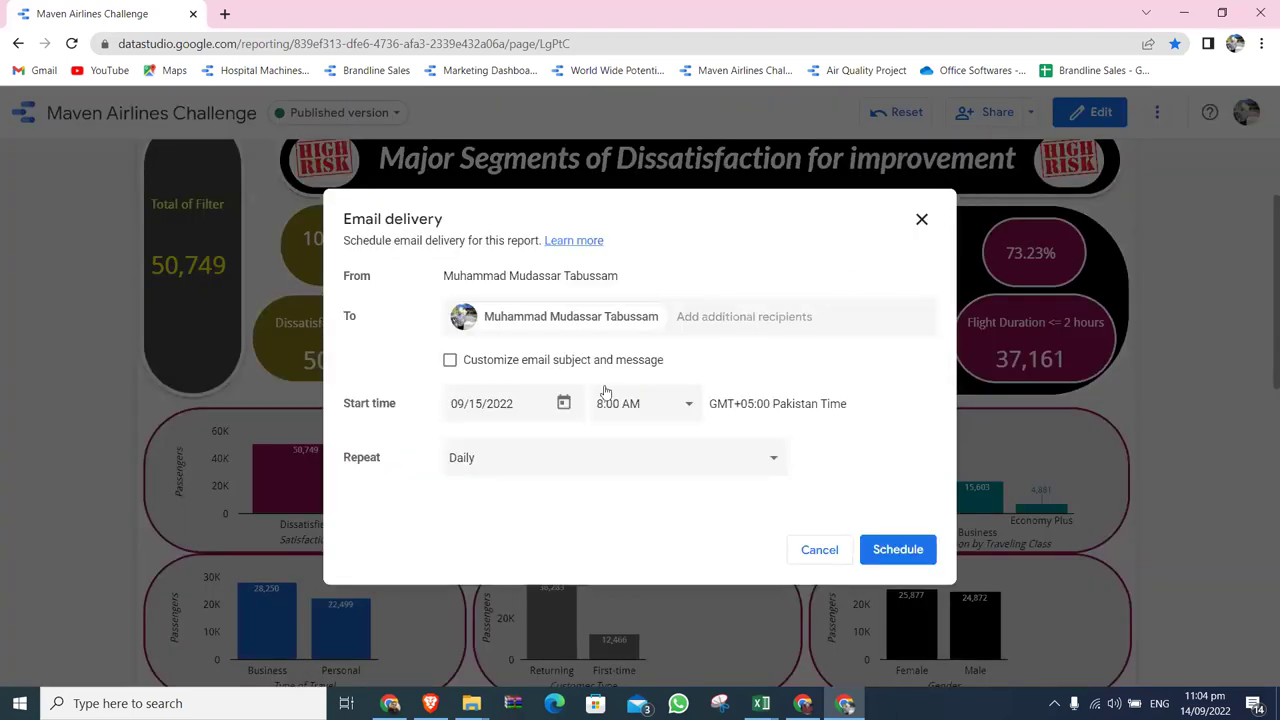
Review the 8:00 AM start time, recipients and Daily repeat, then cancel the schedule.
{"action": "left_click", "coordinate": [686, 406]}
{"action": "scroll", "coordinate": [703, 378], "scroll_direction": "down", "scroll_amount": 1}
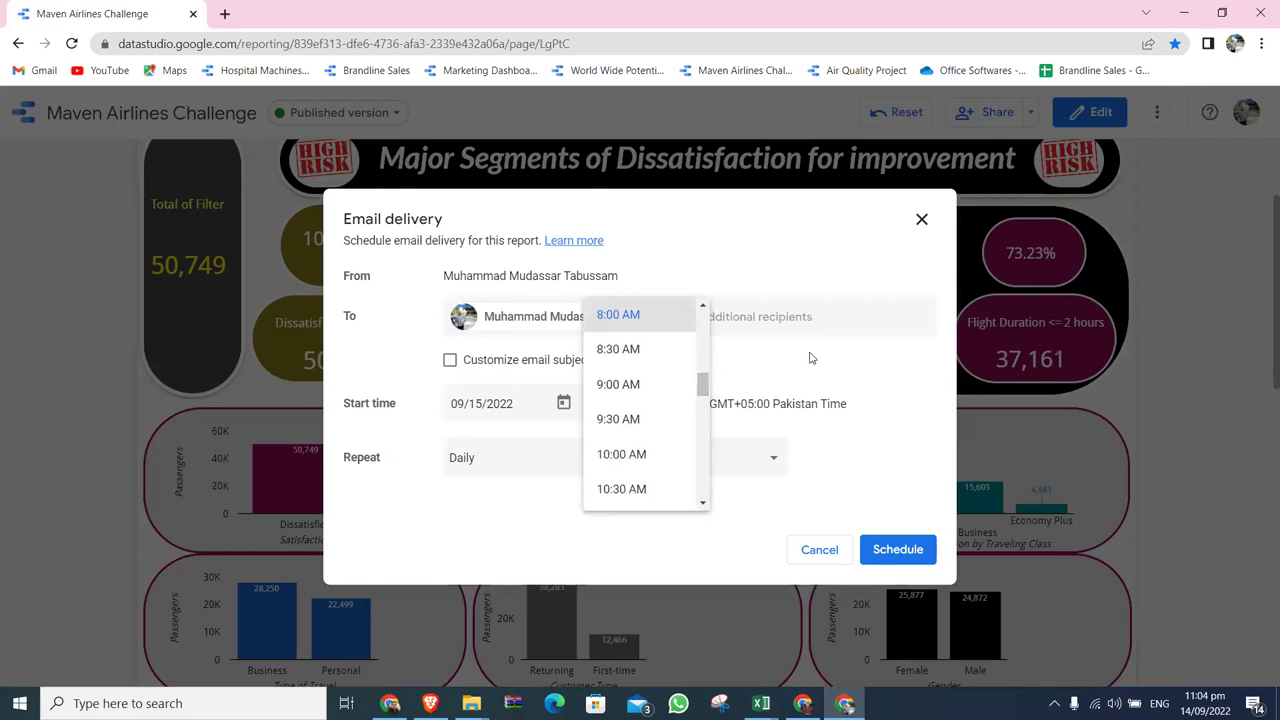
{"action": "left_click", "coordinate": [838, 258]}
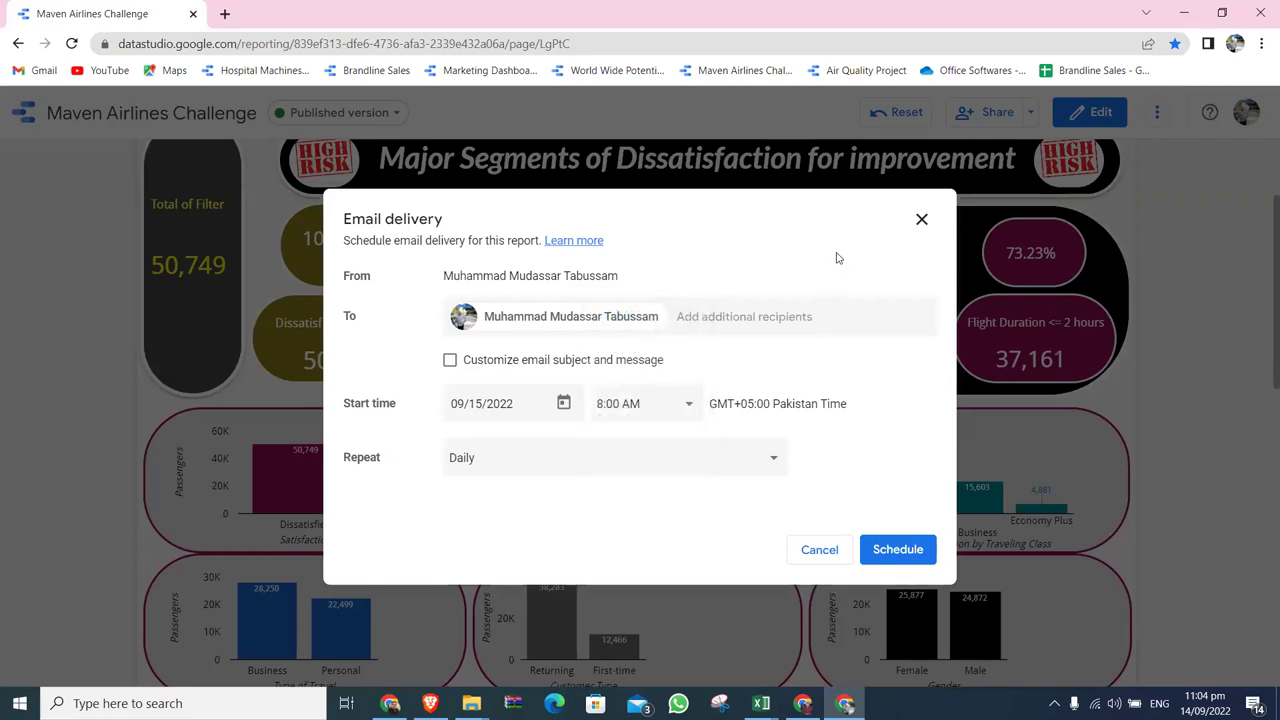
{"action": "left_click", "coordinate": [767, 314]}
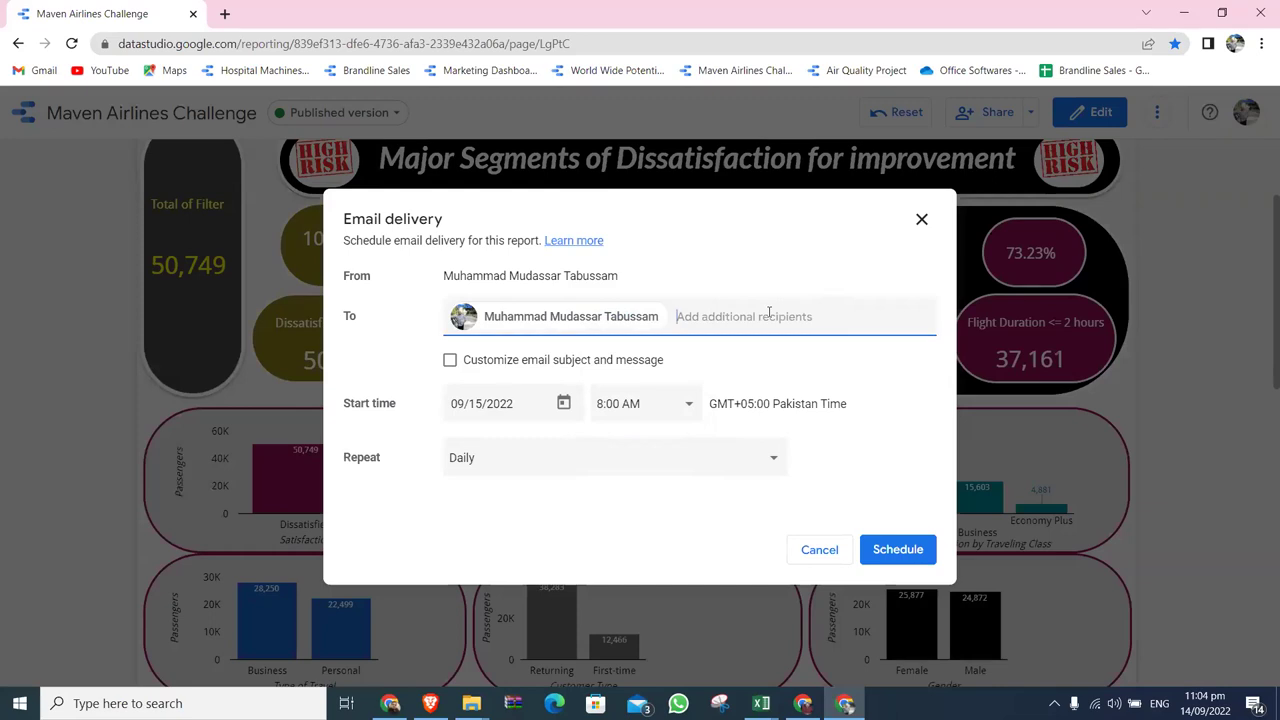
{"action": "left_click", "coordinate": [784, 463]}
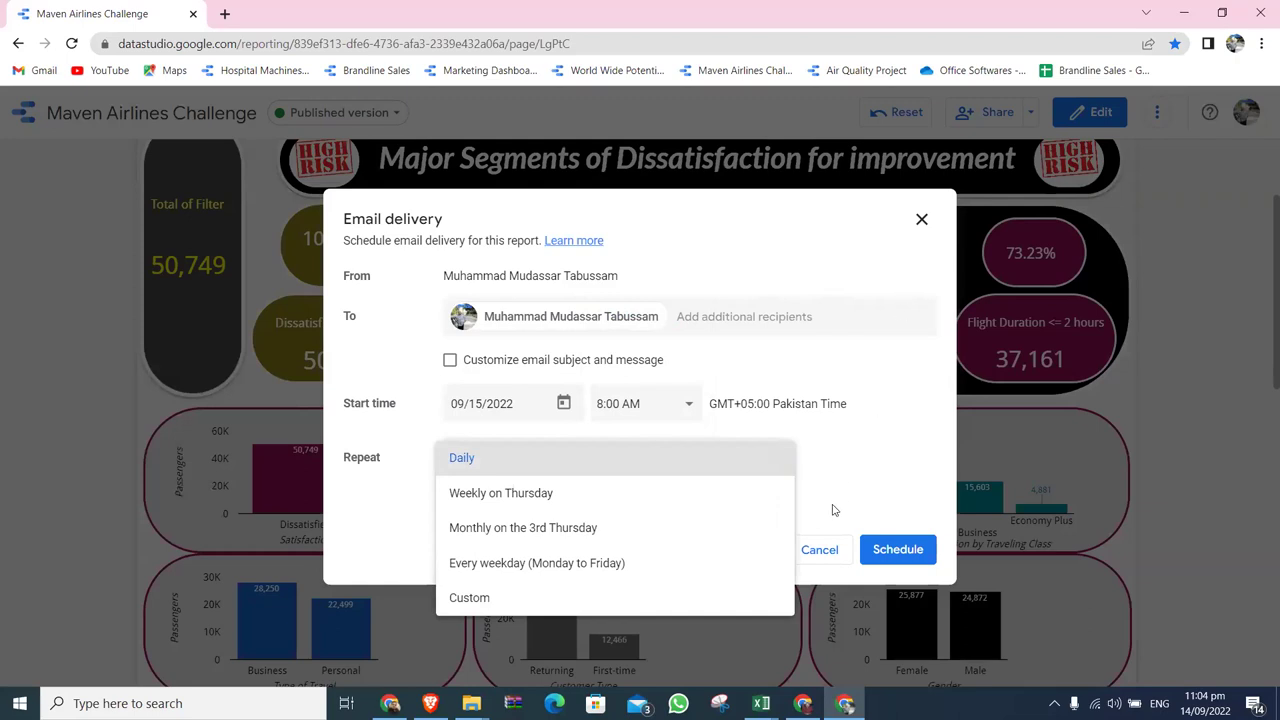
{"action": "left_click", "coordinate": [834, 551]}
{"action": "left_click", "coordinate": [836, 552]}
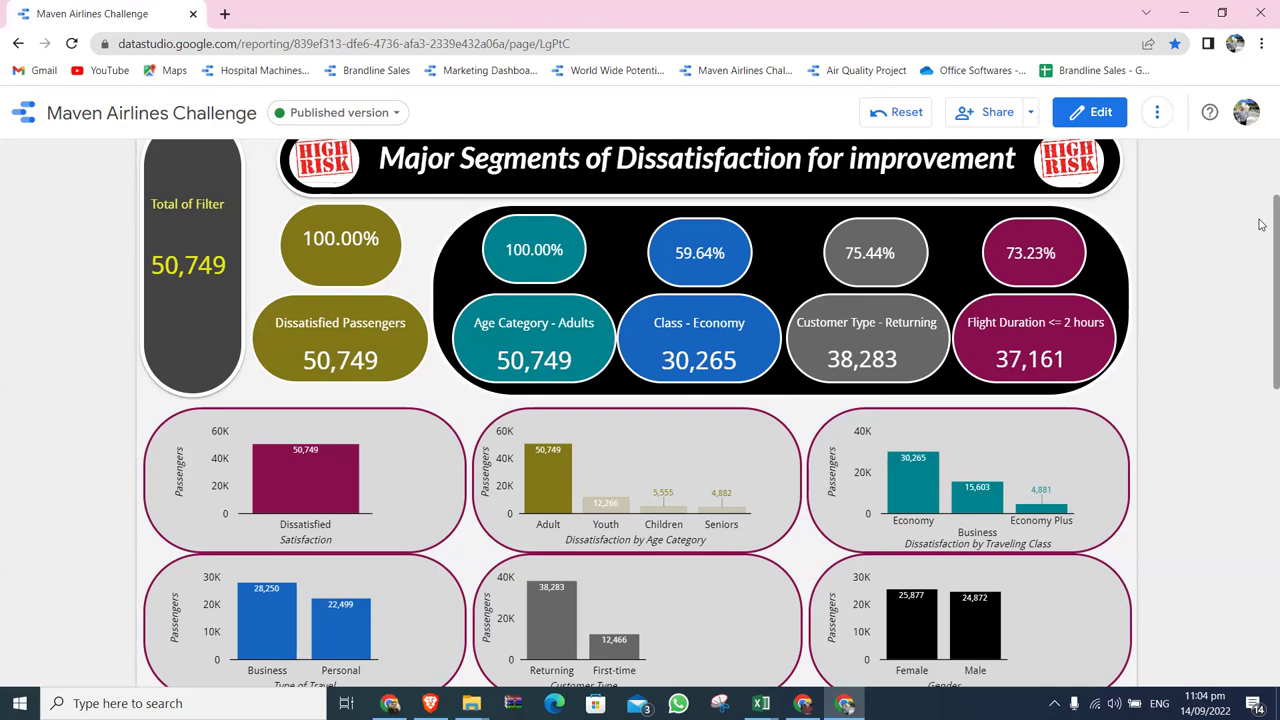
Reset all report filters, restoring 73,452 dissatisfied passengers and 47,366 in Economy.
{"action": "scroll", "coordinate": [1261, 200], "scroll_direction": "up", "scroll_amount": 2}
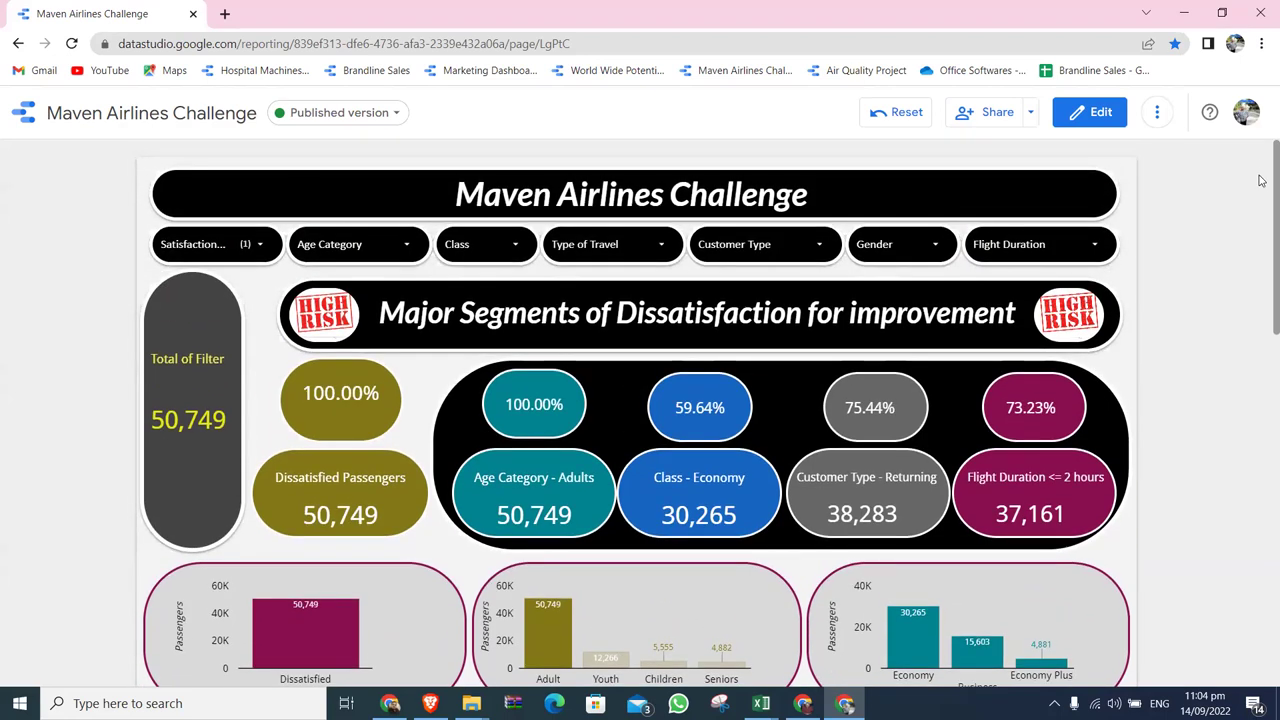
{"action": "scroll", "coordinate": [1261, 200], "scroll_direction": "down", "scroll_amount": 3}
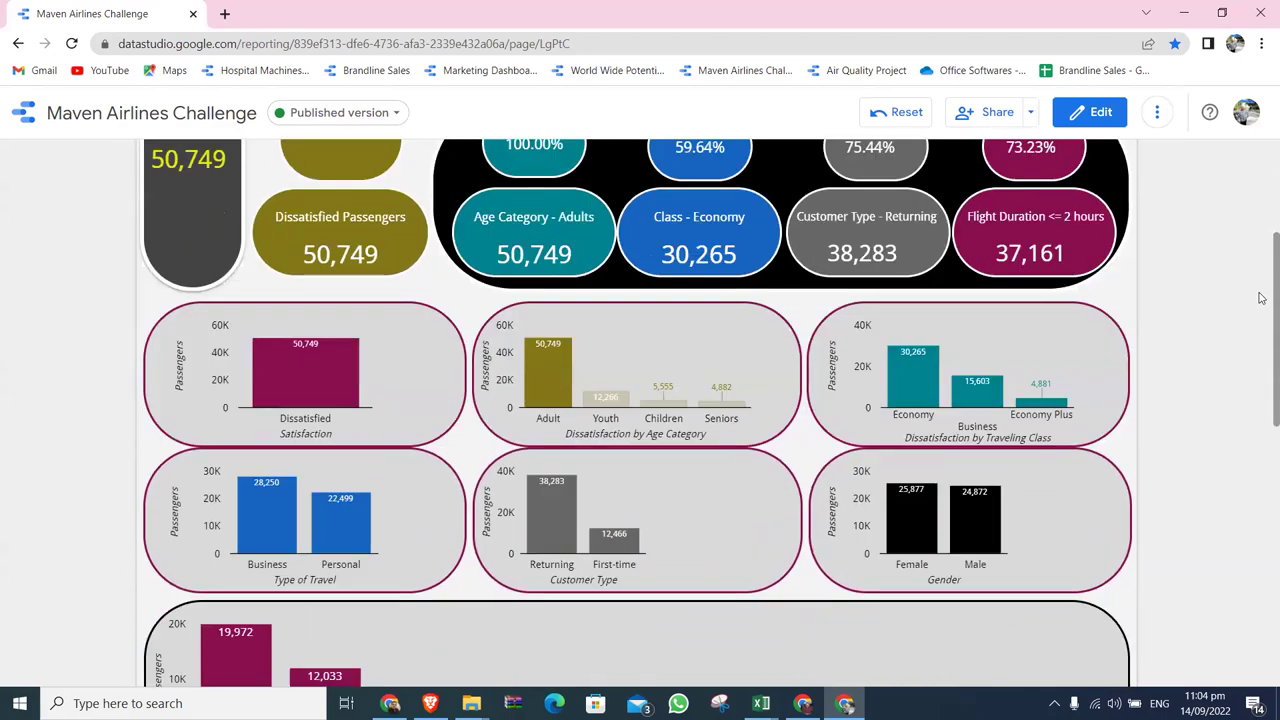
{"action": "scroll", "coordinate": [1261, 297], "scroll_direction": "down", "scroll_amount": 1}
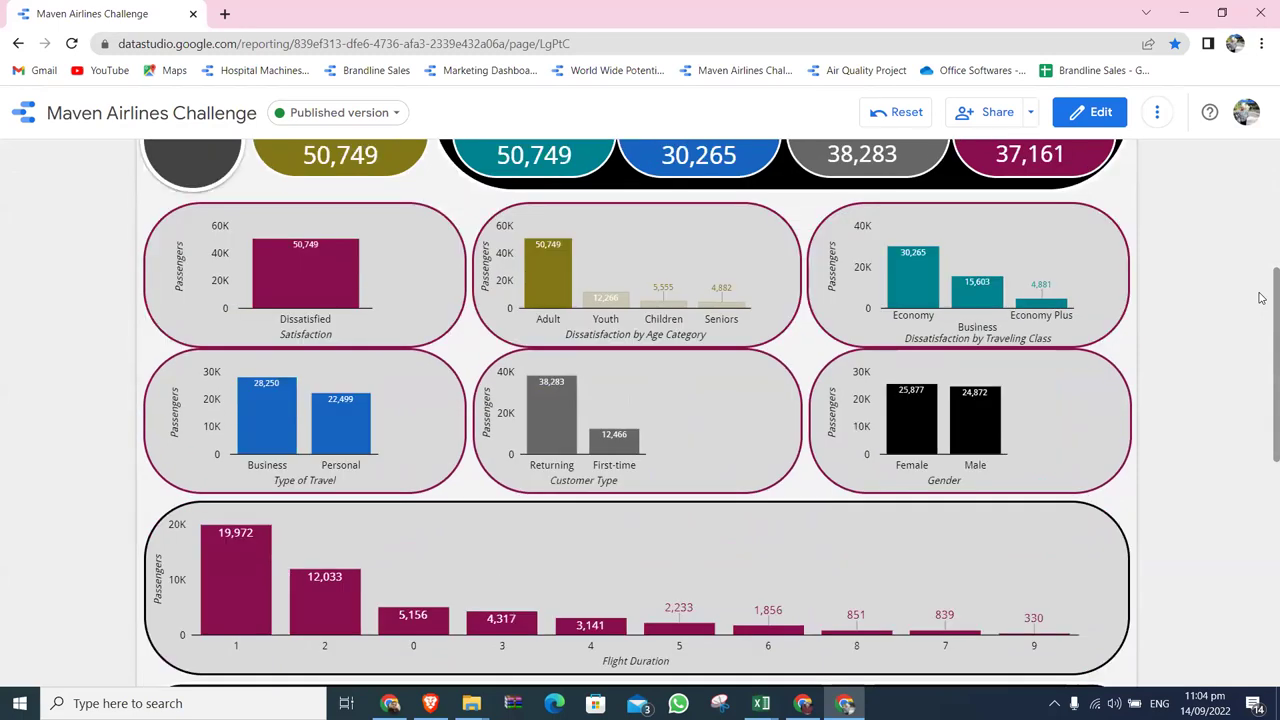
{"action": "left_click", "coordinate": [888, 117]}
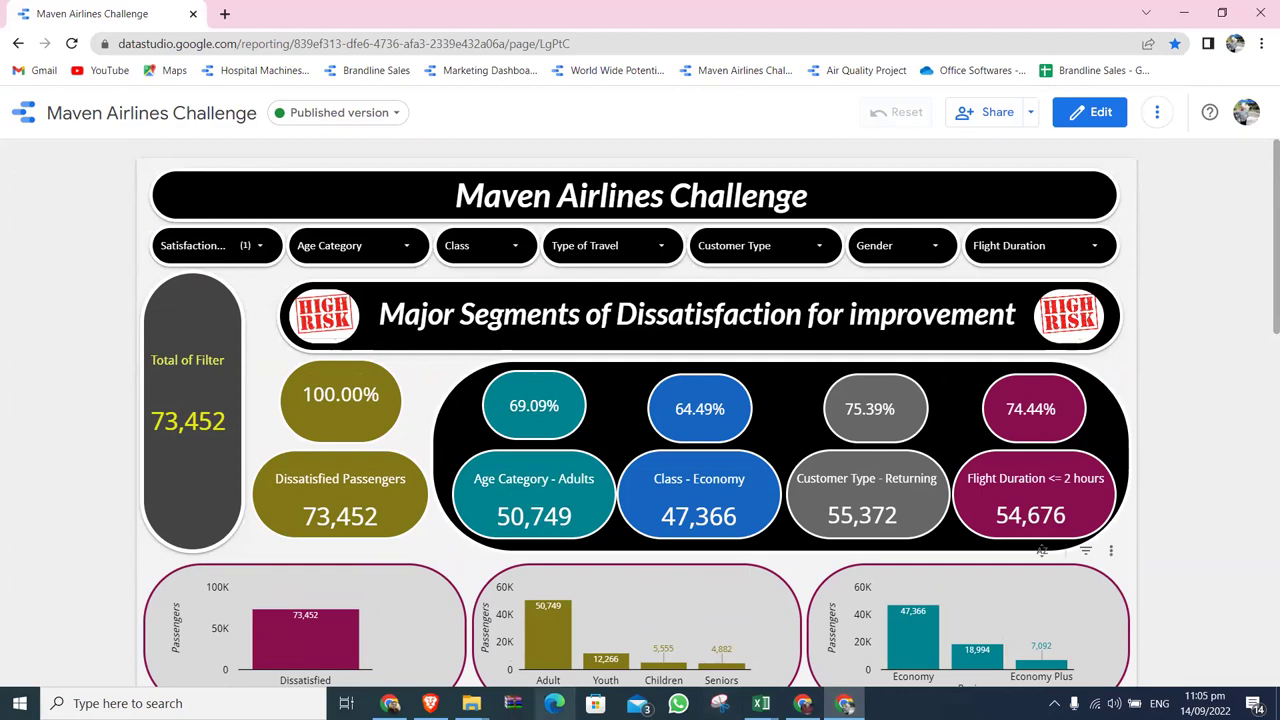
Switch to the Google Drive window, briefly show the desktop, then bring Drive back.
{"action": "left_click", "coordinate": [803, 703]}
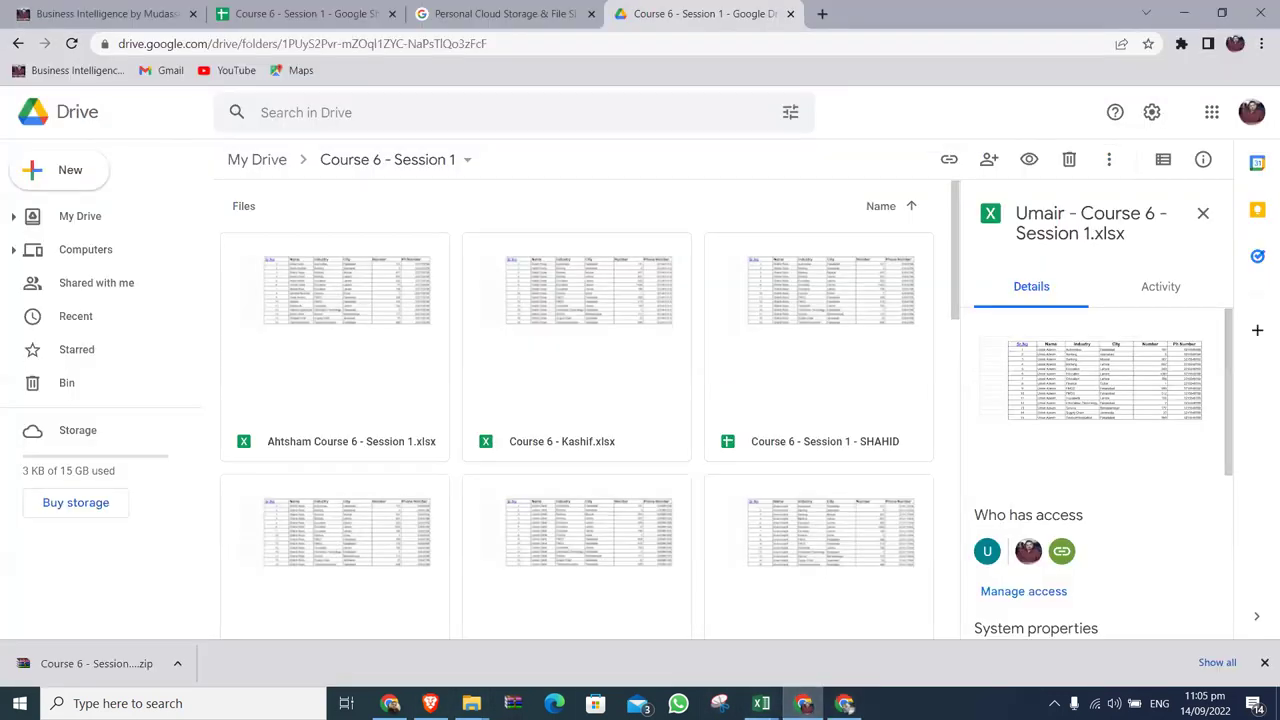
{"action": "key", "text": "super+d"}
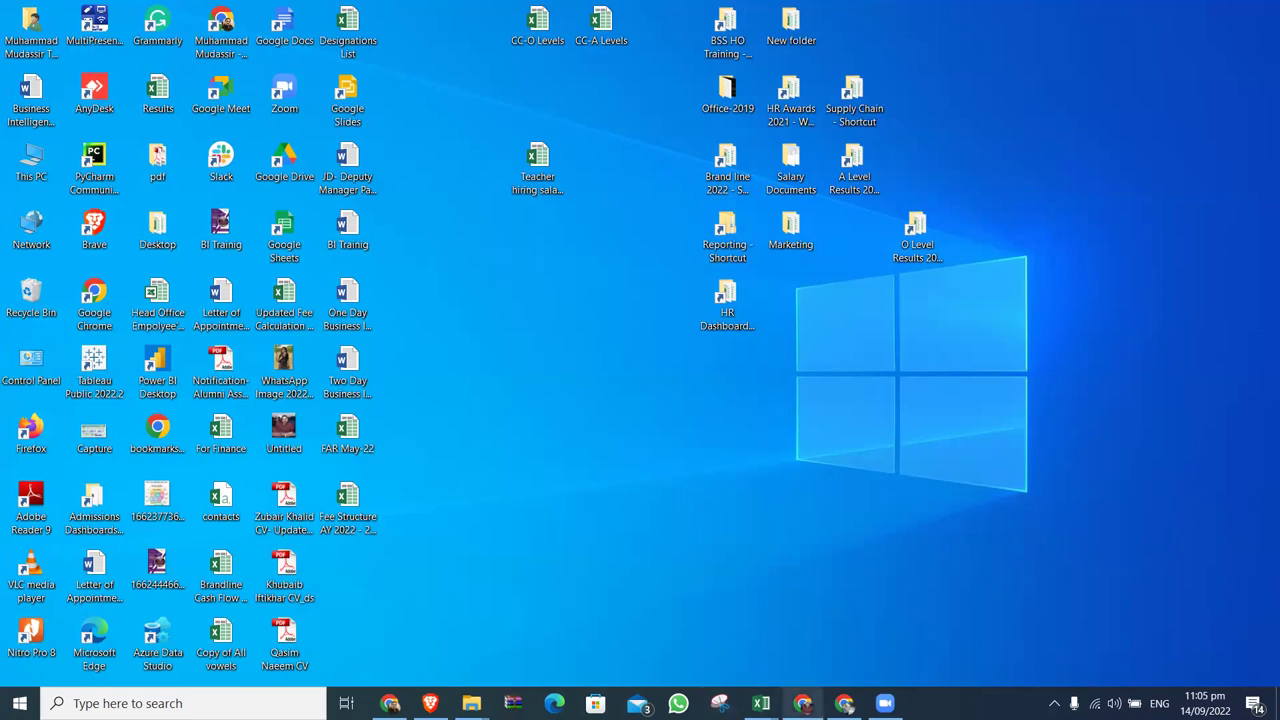
{"action": "left_click", "coordinate": [803, 703]}
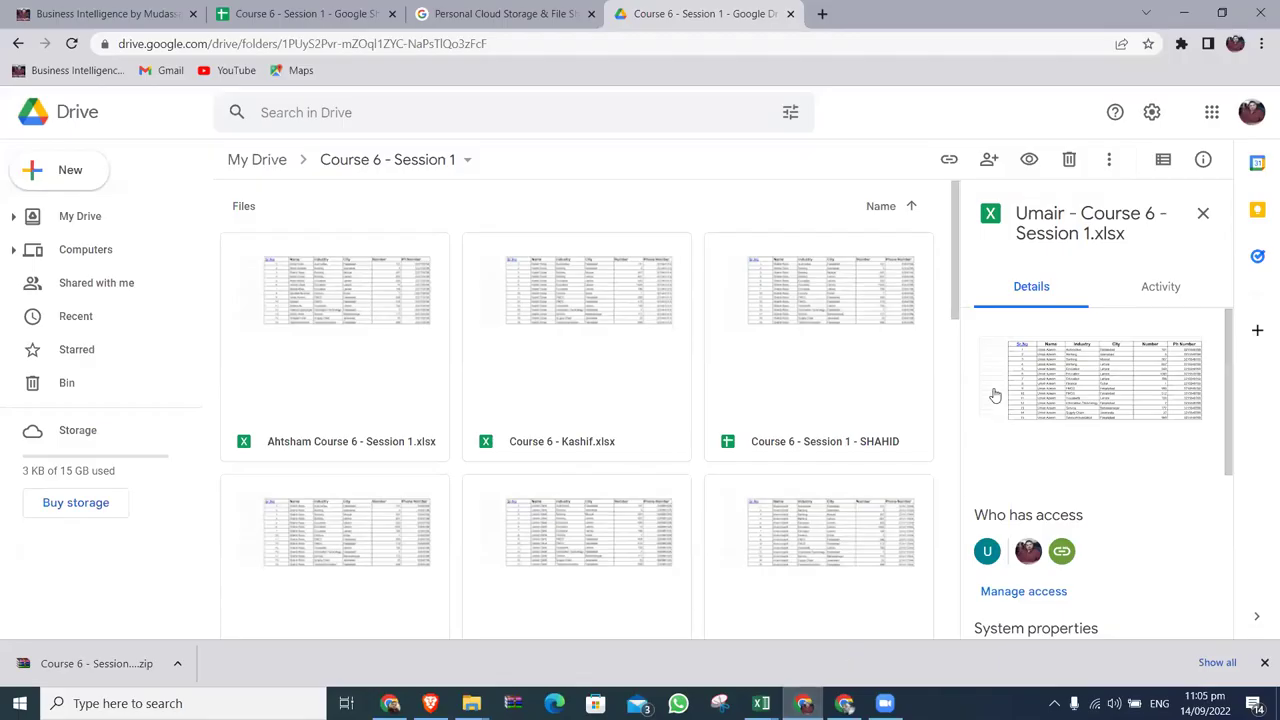